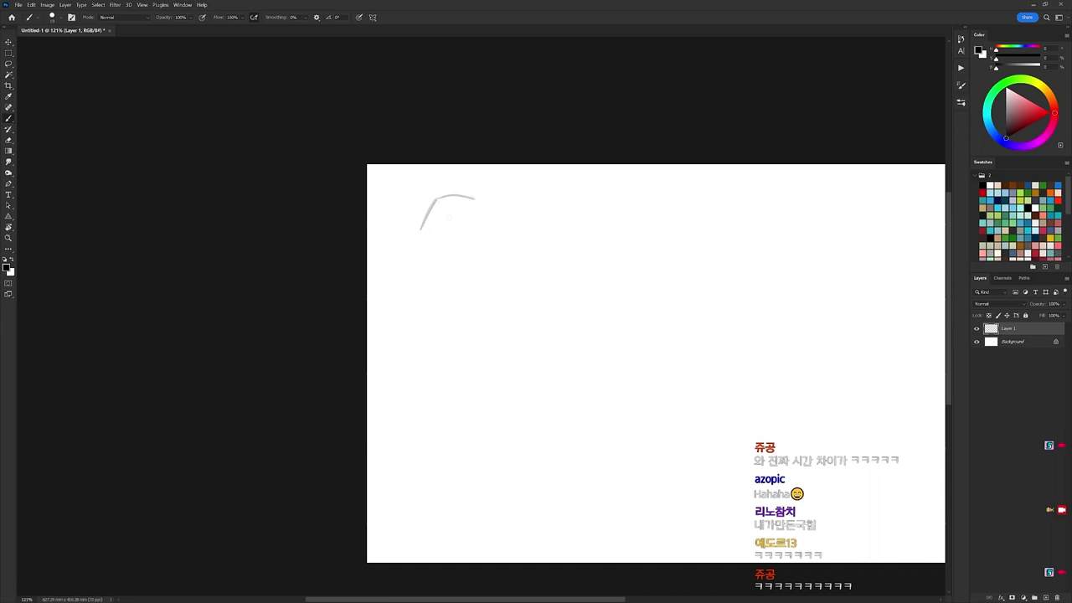
Sketch an oval head in the canvas's upper-left area with short neck lines and sloping shoulder lines, trimming the shoulder's end.
left_click_drag(443, 262, 485, 260)
mouse_move(476, 199)
left_mouse_down()
mouse_move(490, 232)
mouse_move(451, 268)
left_mouse_up()
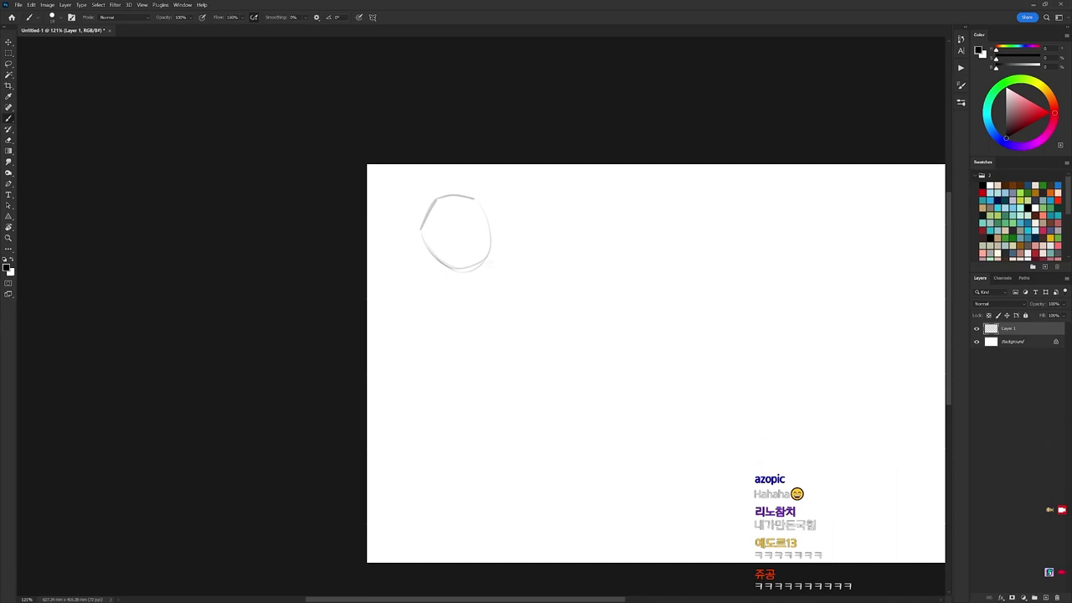
mouse_move(452, 298)
left_mouse_down()
mouse_move(512, 250)
mouse_move(500, 274)
mouse_move(459, 286)
mouse_move(428, 327)
left_mouse_up()
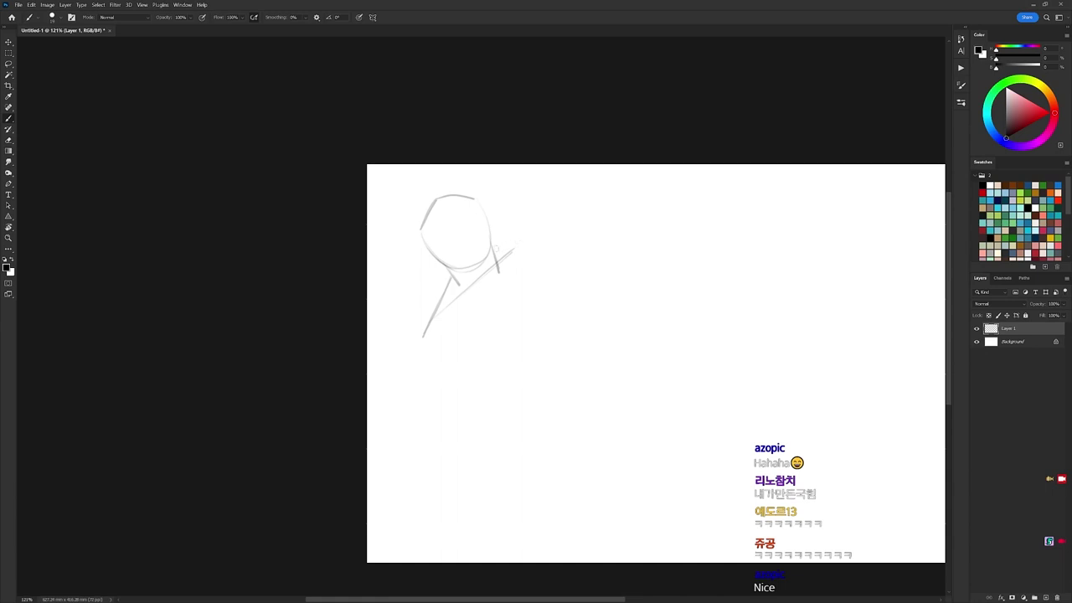
left_click_drag(496, 249, 549, 241)
key("e")
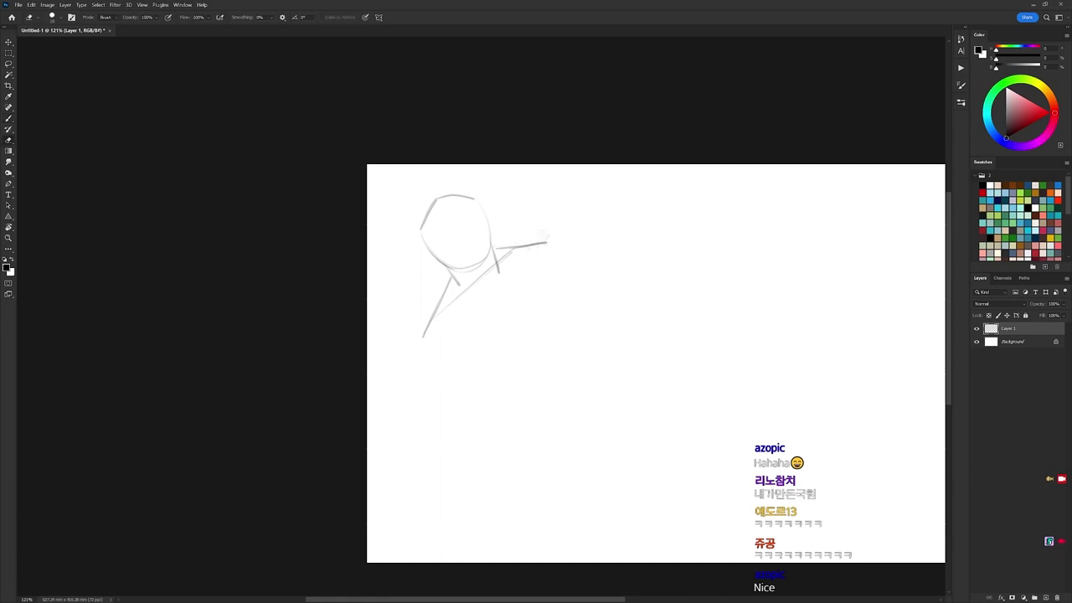
key("b")
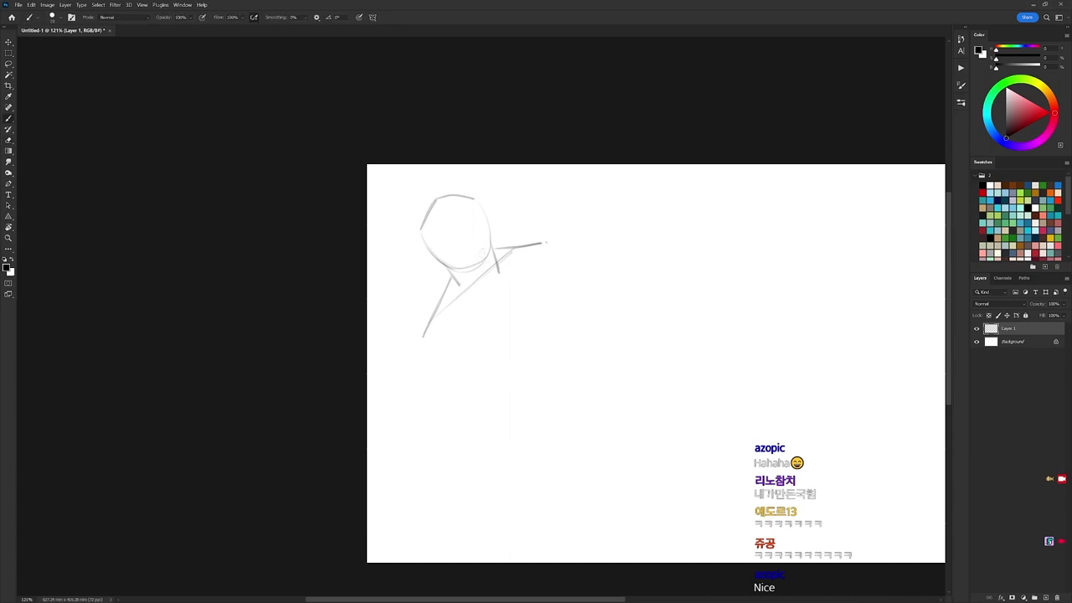
Redraw the oval head's sides and sketch the near arm's outer contour curving down to the elbow.
mouse_move(422, 221)
left_mouse_down()
mouse_move(439, 260)
mouse_move(474, 272)
left_mouse_up()
left_click_drag(478, 206, 489, 242)
key("ctrl+z")
left_click_drag(478, 206, 488, 251)
left_click_drag(424, 337, 440, 386)
left_click_drag(479, 412, 508, 427)
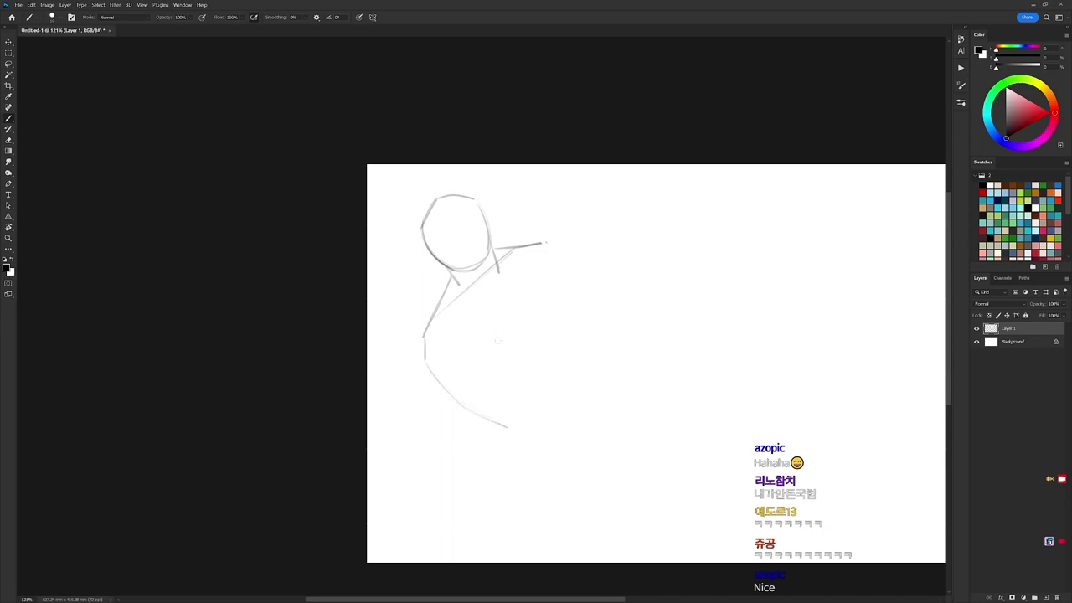
Rough in the near sleeve edge and the raised forearm across the torso, erasing stray lines at the inner elbow.
left_click_drag(467, 354, 444, 387)
mouse_move(475, 354)
left_mouse_down()
mouse_move(511, 375)
mouse_move(558, 306)
mouse_move(537, 322)
mouse_move(532, 349)
left_mouse_up()
key("e")
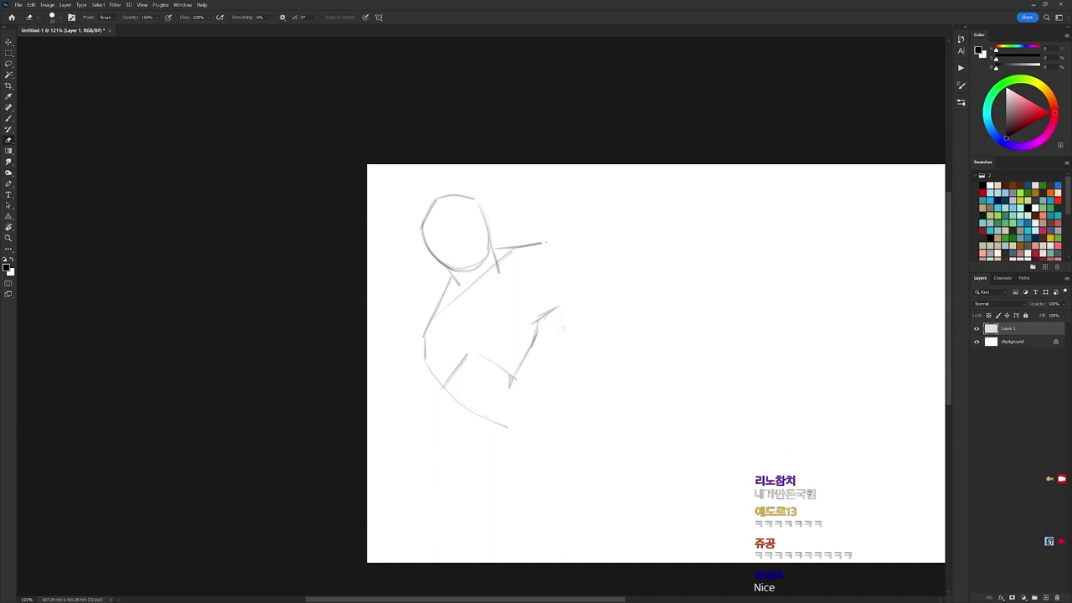
key("b")
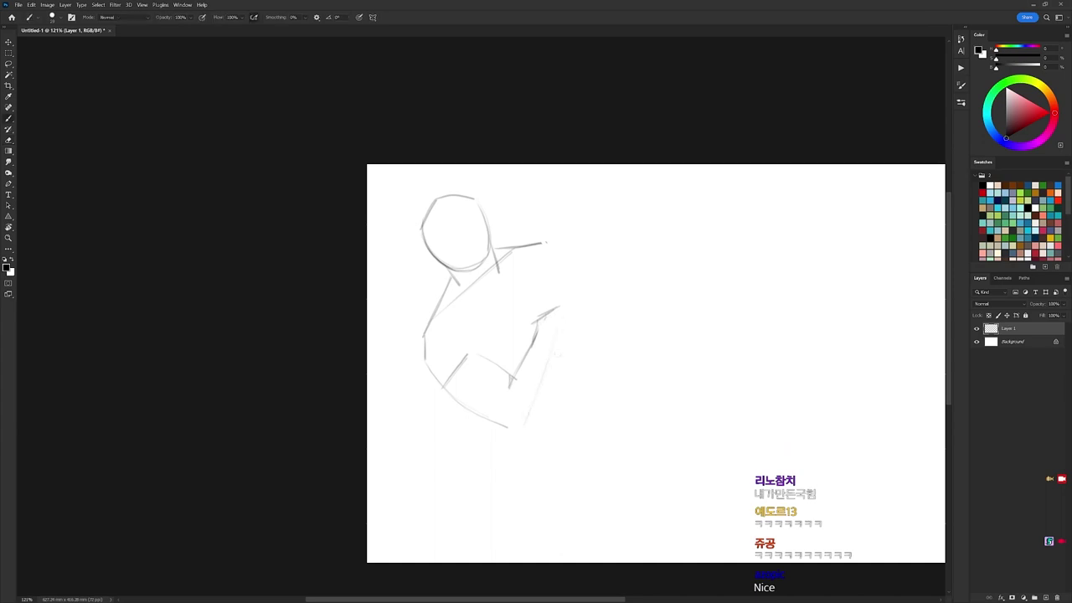
key("e")
mouse_move(523, 366)
left_mouse_down()
mouse_move(512, 383)
mouse_move(516, 369)
left_mouse_up()
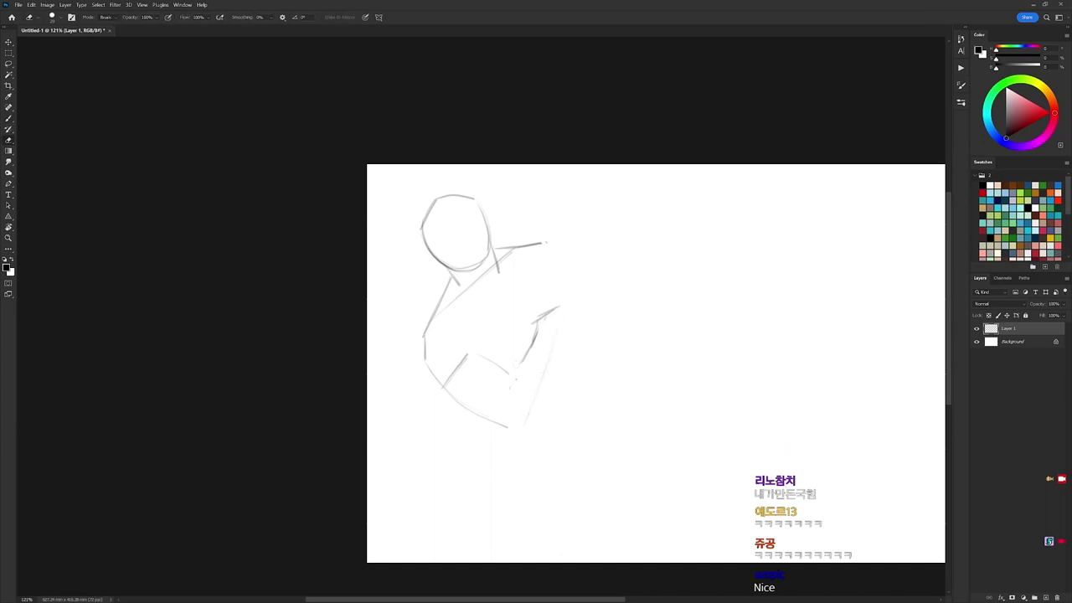
key("b")
key("b")
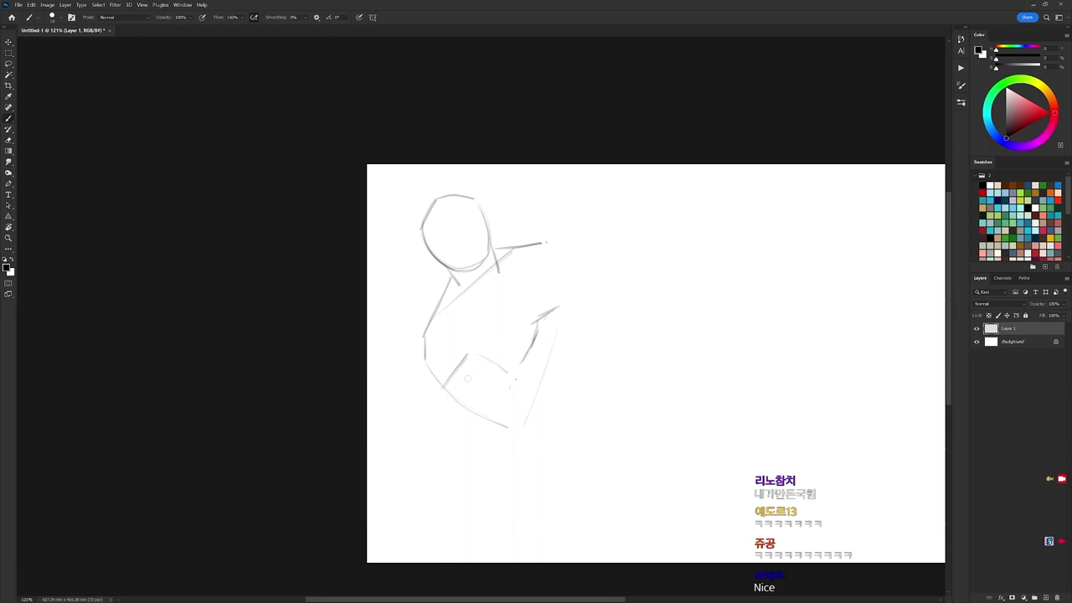
Rework the near forearm's upper and lower contours from the sleeve cuff and elbow up to the hand.
mouse_move(459, 383)
left_mouse_down()
mouse_move(479, 357)
mouse_move(526, 350)
mouse_move(538, 330)
mouse_move(522, 362)
left_mouse_up()
key("e")
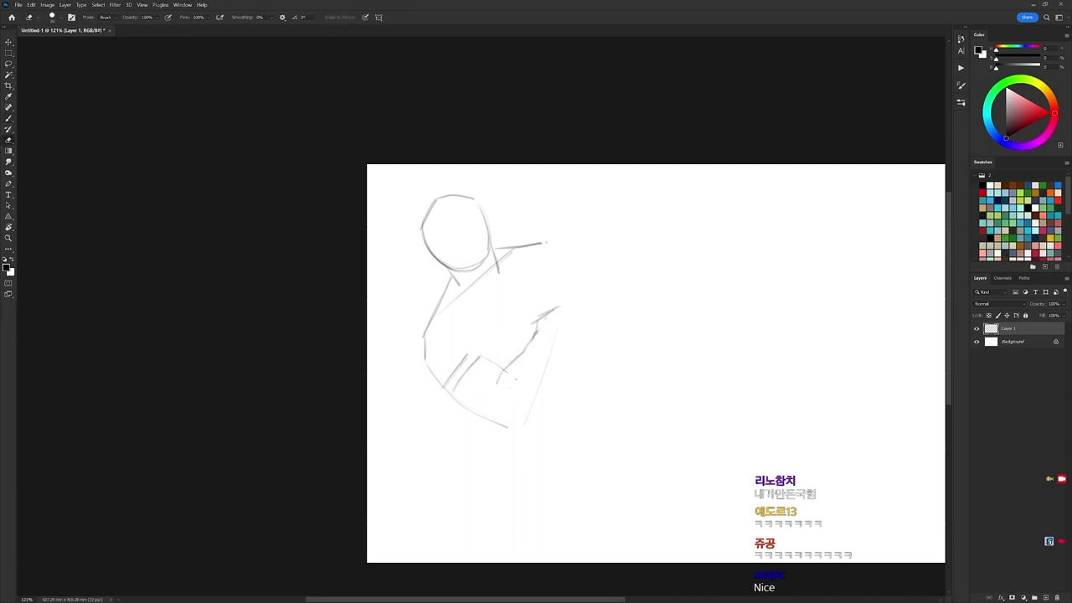
key("b")
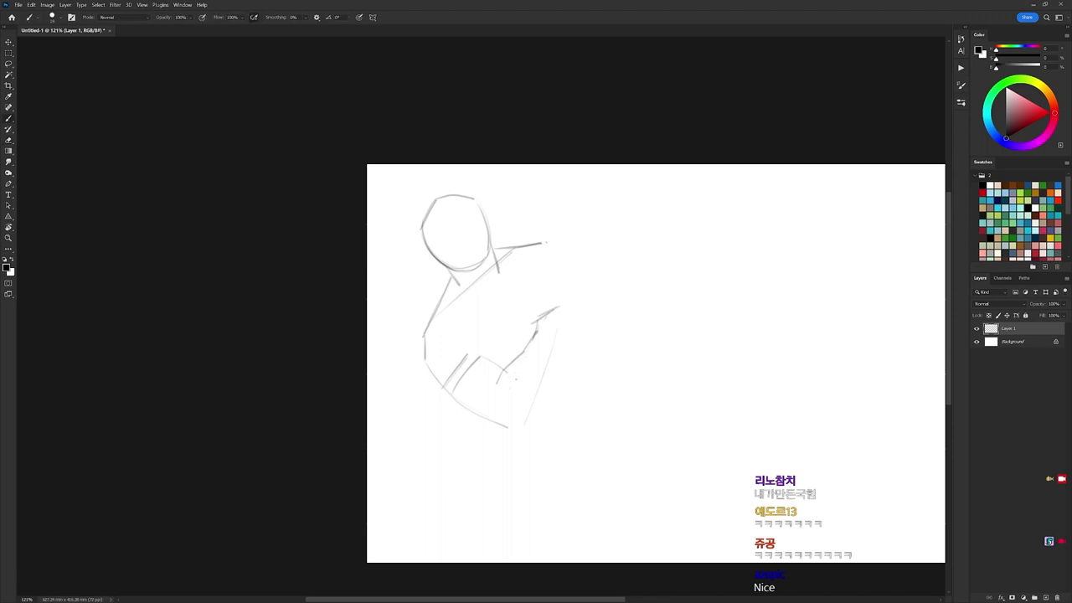
mouse_move(506, 427)
left_mouse_down()
mouse_move(526, 426)
mouse_move(544, 393)
left_mouse_up()
left_click_drag(553, 340, 543, 390)
mouse_move(539, 311)
left_mouse_down()
mouse_move(562, 307)
mouse_move(539, 312)
mouse_move(509, 366)
left_mouse_up()
key("e")
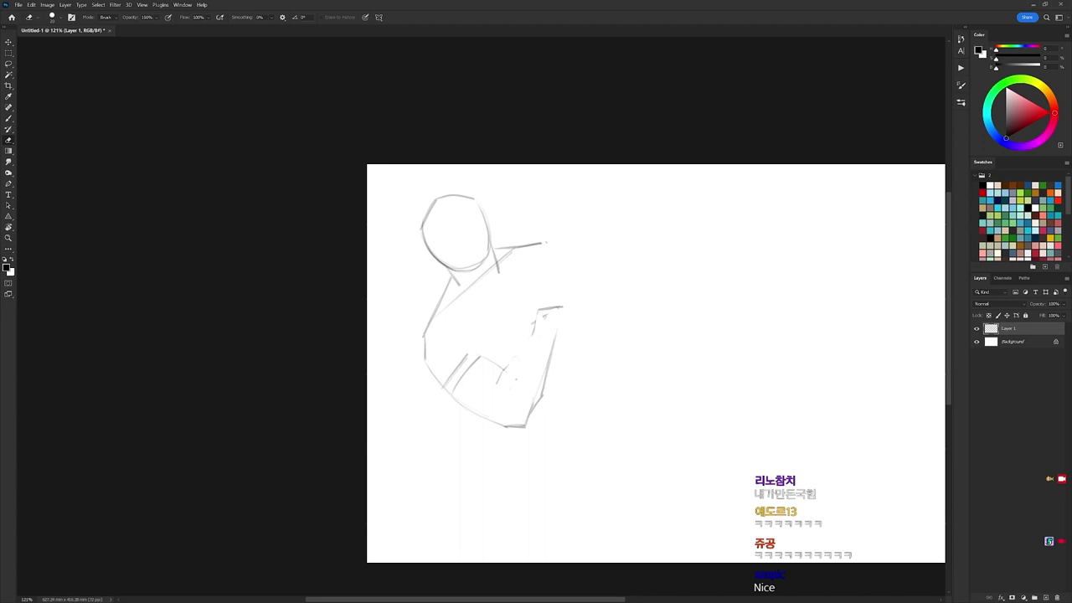
key("b")
mouse_move(533, 332)
left_mouse_down()
mouse_move(507, 367)
mouse_move(530, 334)
left_mouse_up()
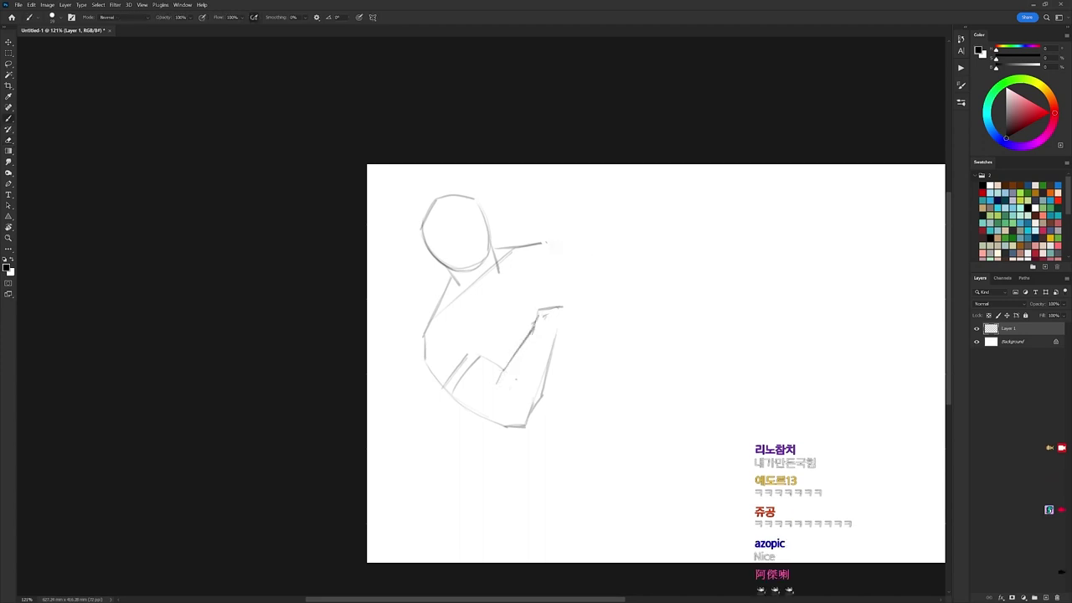
Sketch the far shoulder, sleeve and bent arm behind the forearm, and refine the tucked hand.
left_click_drag(543, 271, 544, 300)
mouse_move(529, 249)
left_mouse_down()
mouse_move(558, 252)
mouse_move(592, 329)
left_mouse_up()
left_click_drag(553, 367, 596, 334)
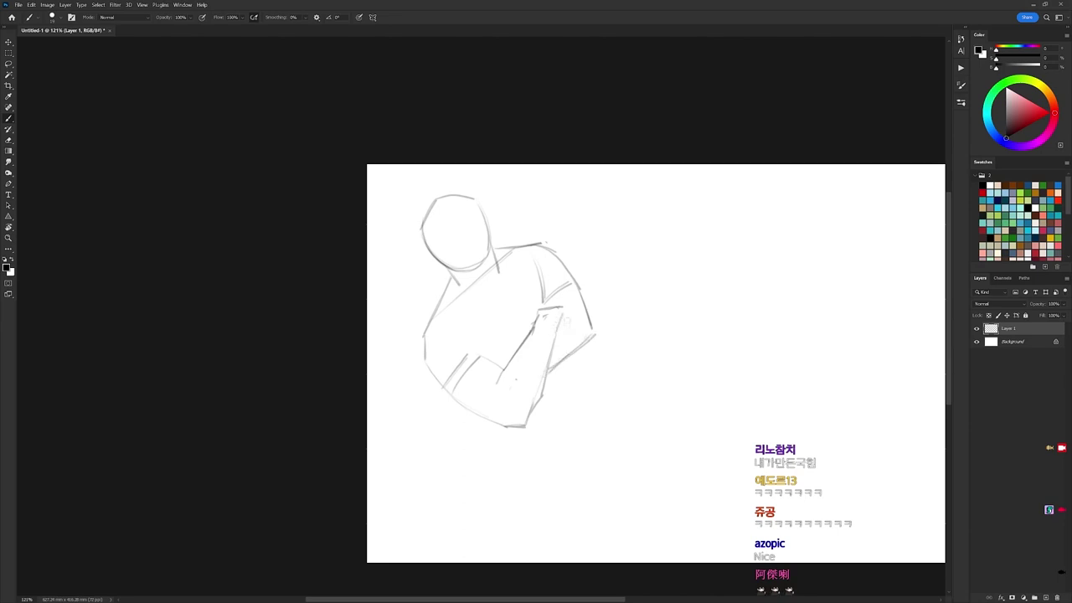
left_click_drag(549, 310, 553, 319)
mouse_move(531, 339)
left_mouse_down()
mouse_move(550, 339)
mouse_move(527, 337)
mouse_move(533, 320)
left_mouse_up()
key("e")
key("b")
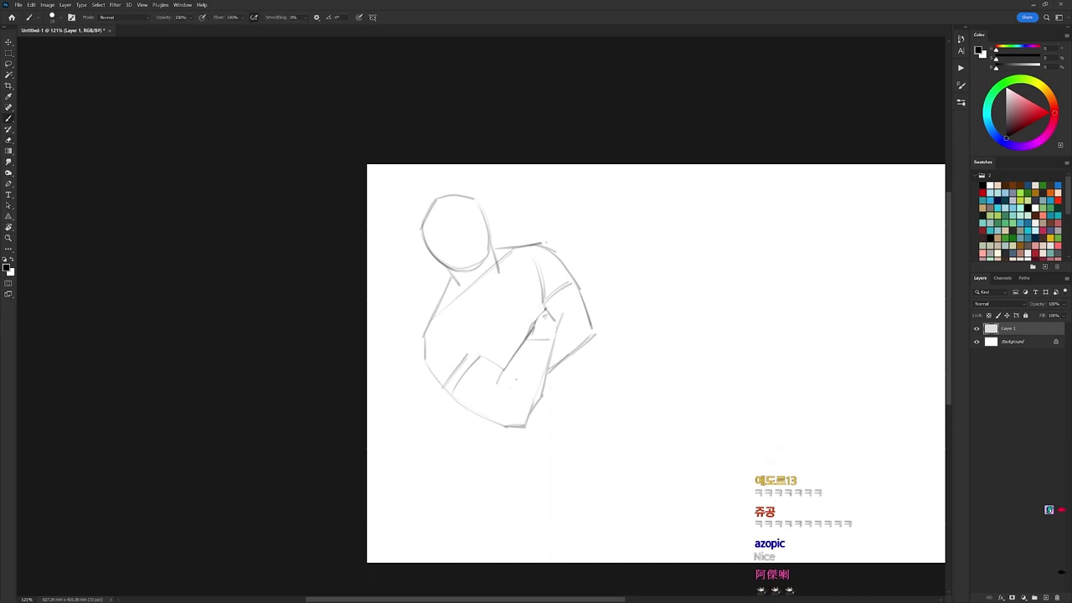
Draw the shirt neckline below the neck and clean up the near sleeve and elbow contour.
left_click_drag(454, 285, 499, 293)
left_click_drag(497, 254, 502, 290)
mouse_move(456, 330)
left_mouse_down()
mouse_move(481, 357)
mouse_move(448, 381)
left_mouse_up()
key("e")
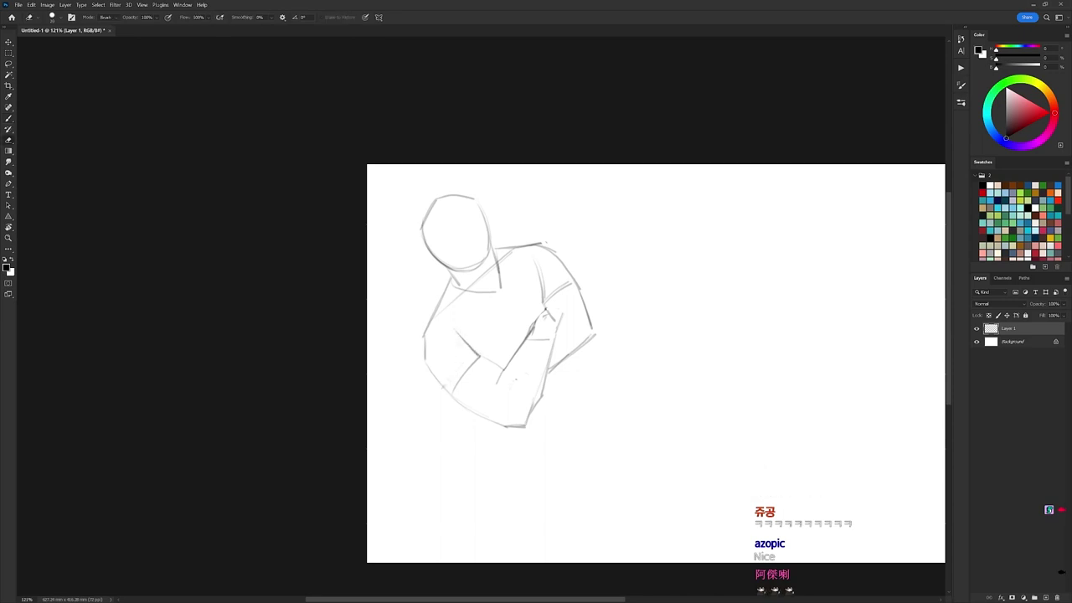
key("b")
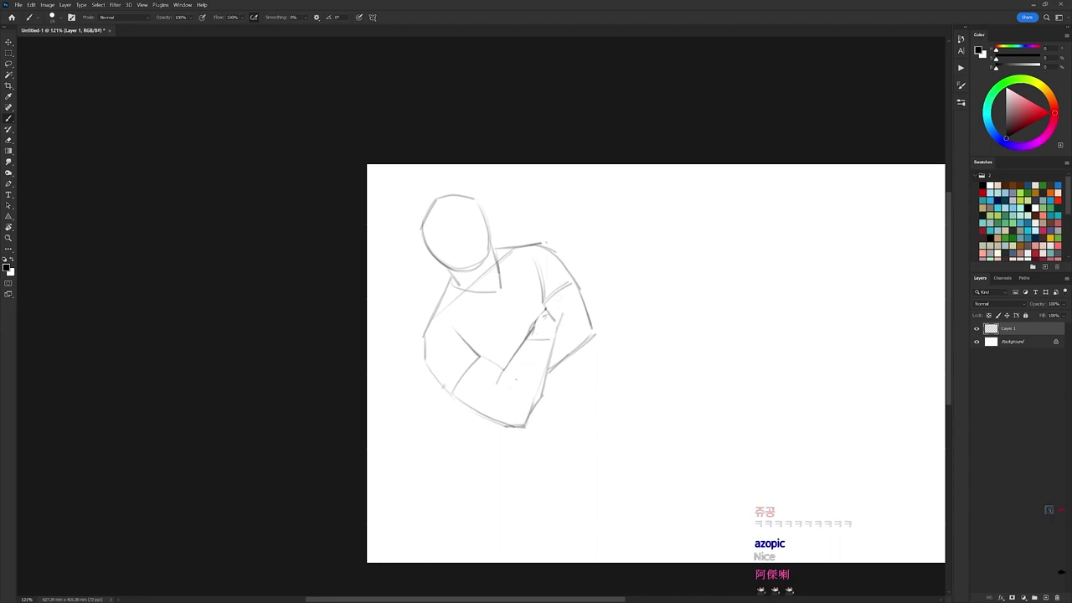
Sketch the torso's far side and slanted shirt hem below the folded arms, strengthening the inner elbow and armpit lines.
left_click_drag(569, 362, 571, 404)
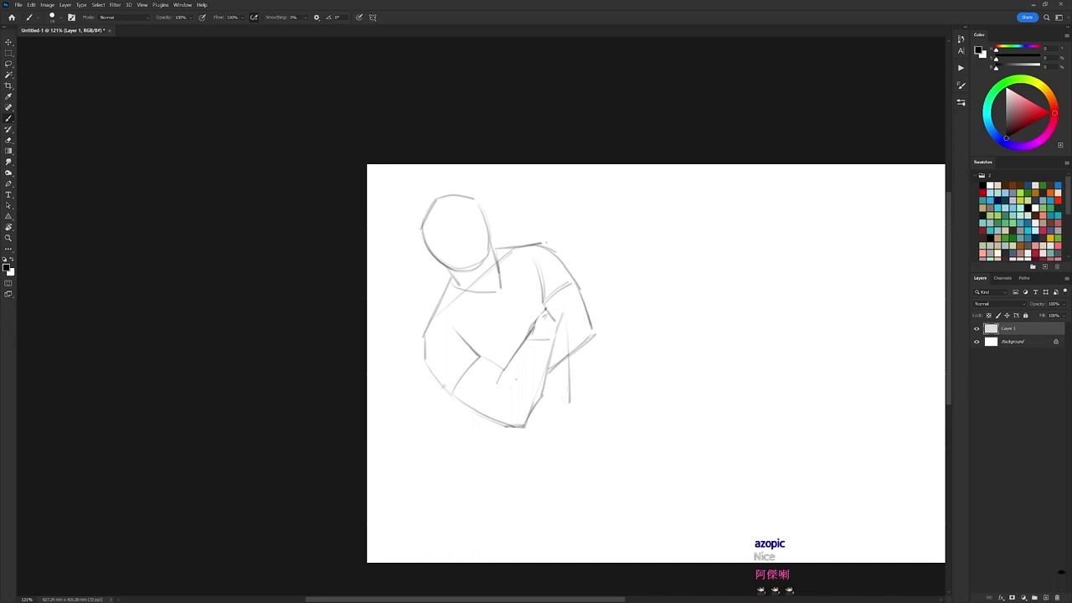
left_click_drag(534, 434, 570, 411)
left_click_drag(525, 339, 501, 373)
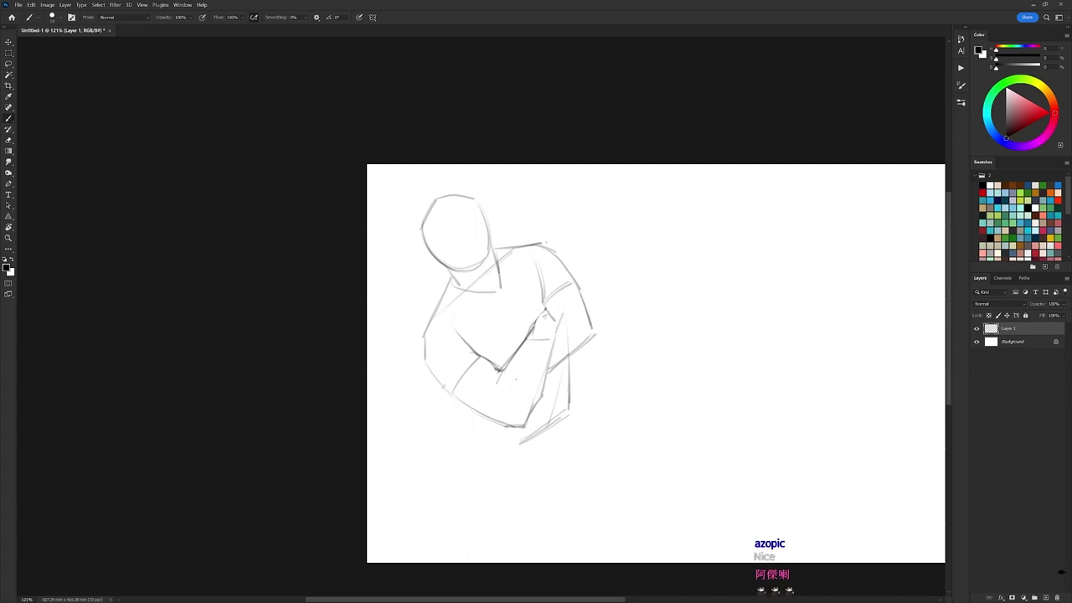
mouse_move(453, 310)
left_mouse_down()
mouse_move(474, 350)
mouse_move(459, 333)
mouse_move(444, 386)
mouse_move(453, 394)
left_mouse_up()
Check the pose upright with a rotated view, reset it, and draw chest fold lines running down to the crossed forearm.
key("r")
mouse_move(683, 320)
left_mouse_down()
mouse_move(679, 361)
mouse_move(634, 451)
left_mouse_up()
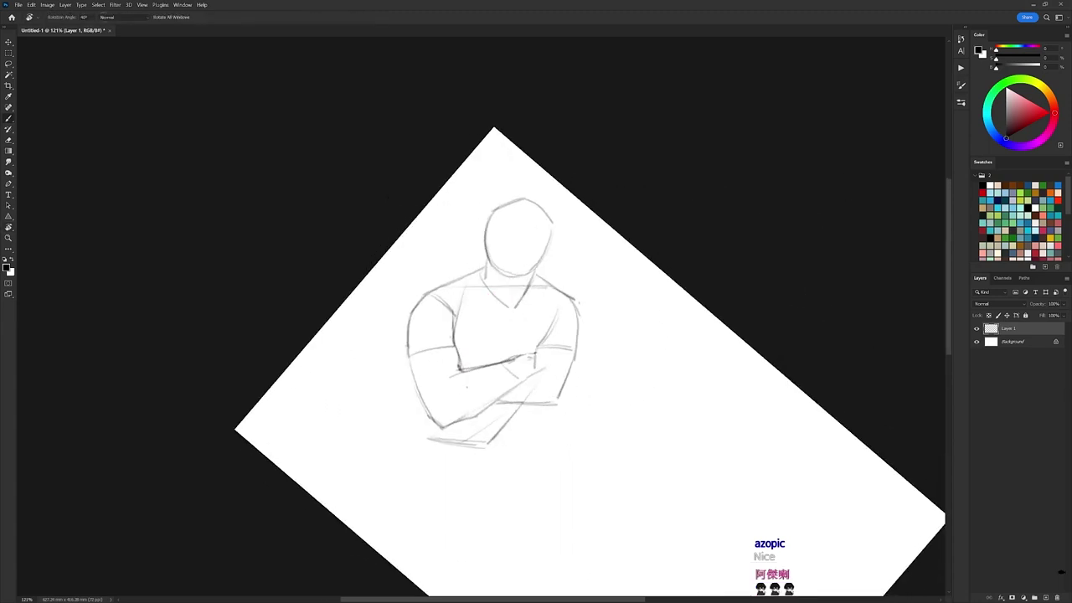
key("b")
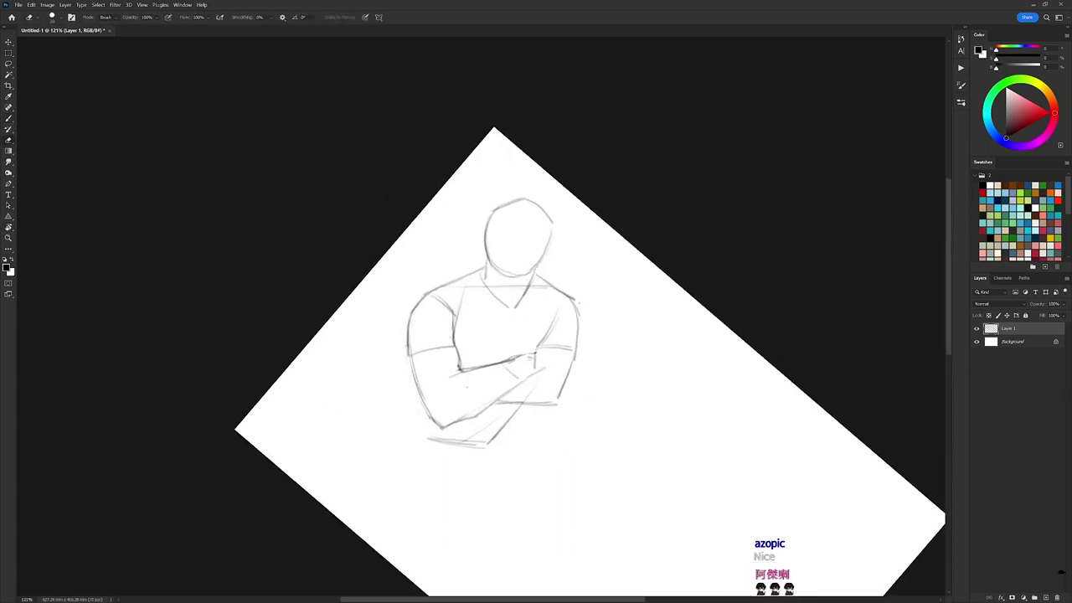
key("r")
key("Escape")
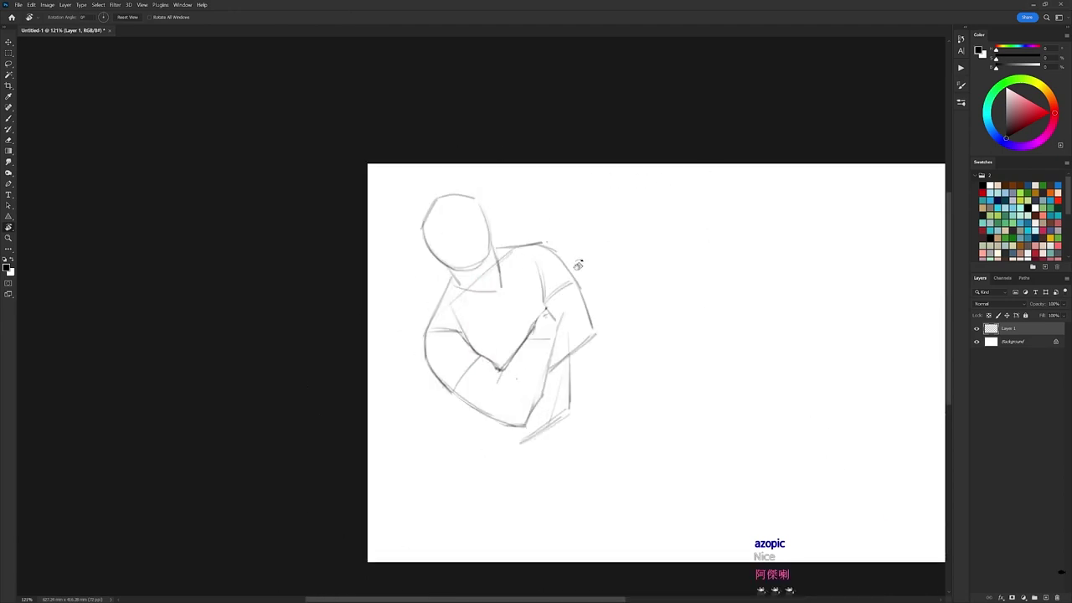
key("b")
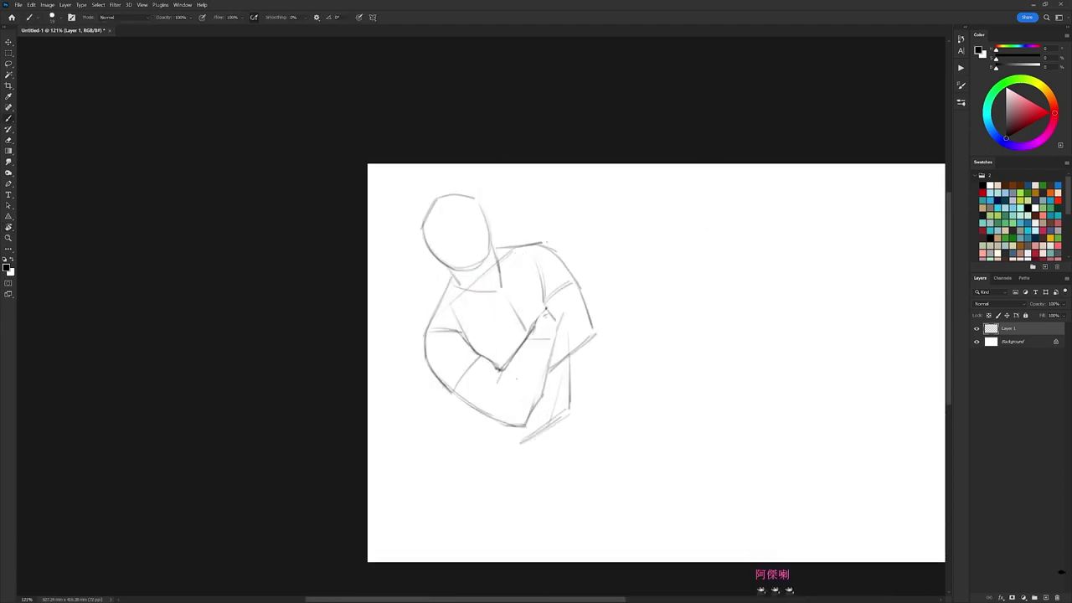
left_click_drag(516, 317, 527, 341)
left_click_drag(519, 321, 521, 335)
key("e")
key("b")
left_click_drag(515, 296, 525, 329)
Complete the shirt hem below the elbow and block in the hips with side lines and a horizontal cutoff.
left_click_drag(478, 429, 515, 445)
mouse_move(476, 413)
left_mouse_down()
mouse_move(474, 429)
mouse_move(522, 445)
left_mouse_up()
left_click_drag(569, 419, 573, 444)
mouse_move(478, 471)
left_mouse_down()
mouse_move(477, 432)
mouse_move(480, 481)
mouse_move(568, 483)
left_mouse_up()
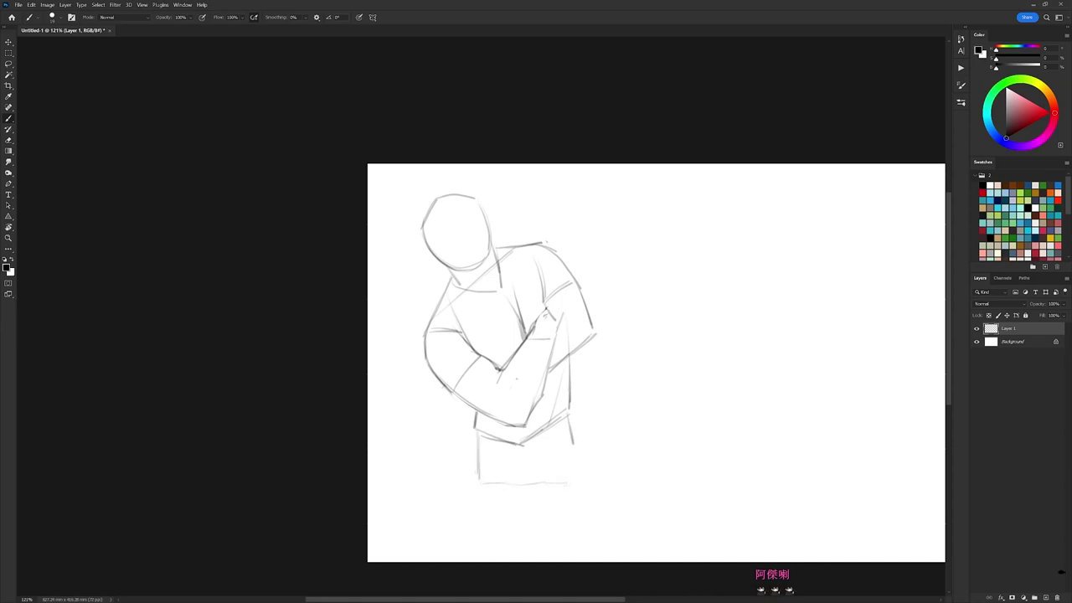
left_click_drag(572, 430, 578, 471)
Refine the jaw and neck contours of the crossed-arm figure, erasing rough strokes around the head.
scroll(499, 238, "up", 2)
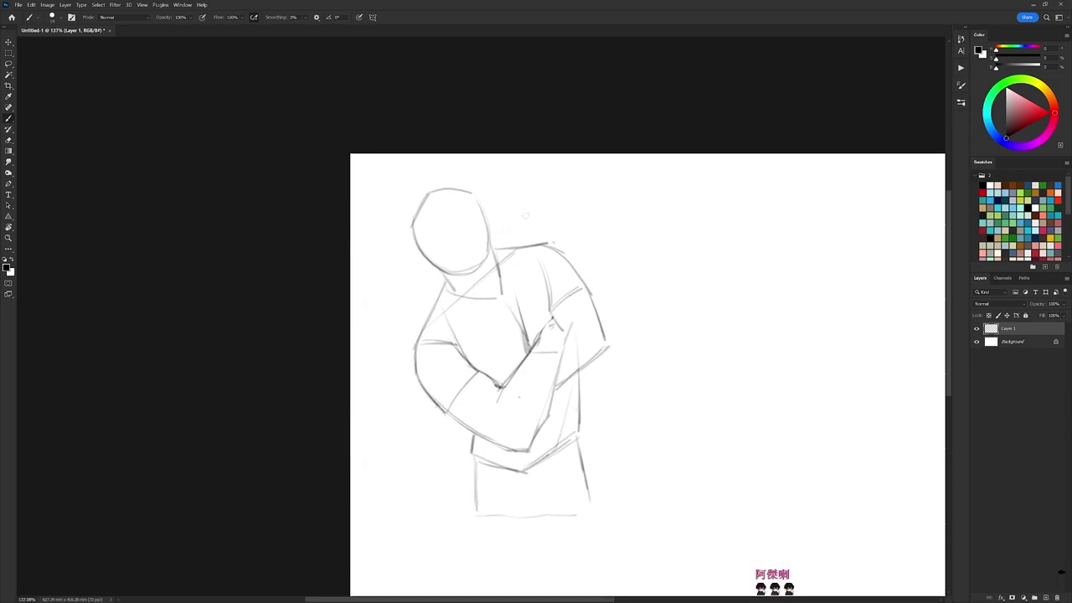
left_click_drag(417, 356, 419, 390)
left_click_drag(464, 272, 483, 260)
mouse_move(415, 244)
left_mouse_down()
mouse_move(428, 191)
mouse_move(467, 201)
mouse_move(484, 255)
mouse_move(441, 267)
mouse_move(496, 269)
mouse_move(508, 291)
left_mouse_up()
key("e")
key("b")
mouse_move(486, 245)
left_mouse_down()
mouse_move(515, 264)
mouse_move(512, 253)
mouse_move(504, 282)
mouse_move(508, 269)
left_mouse_up()
key("ctrl+z")
key("e")
key("b")
Draw the open shirt collar around the neckline and rework the shoulder and chest lines beside it.
mouse_move(449, 293)
left_mouse_down()
mouse_move(499, 299)
mouse_move(472, 298)
left_mouse_up()
key("e")
key("b")
left_click_drag(423, 243, 429, 239)
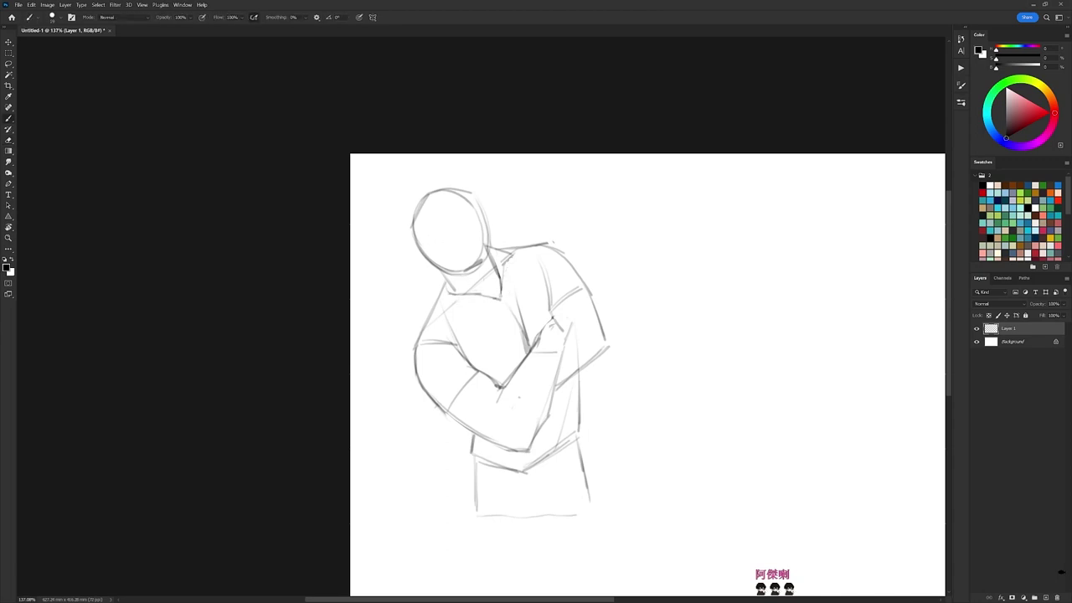
mouse_move(449, 282)
left_mouse_down()
mouse_move(453, 297)
mouse_move(437, 303)
mouse_move(477, 325)
mouse_move(499, 293)
left_mouse_up()
left_click_drag(505, 266, 516, 257)
left_click_drag(436, 307, 418, 339)
mouse_move(501, 252)
left_mouse_down()
mouse_move(558, 248)
mouse_move(549, 245)
mouse_move(535, 298)
left_mouse_up()
key("e")
key("b")
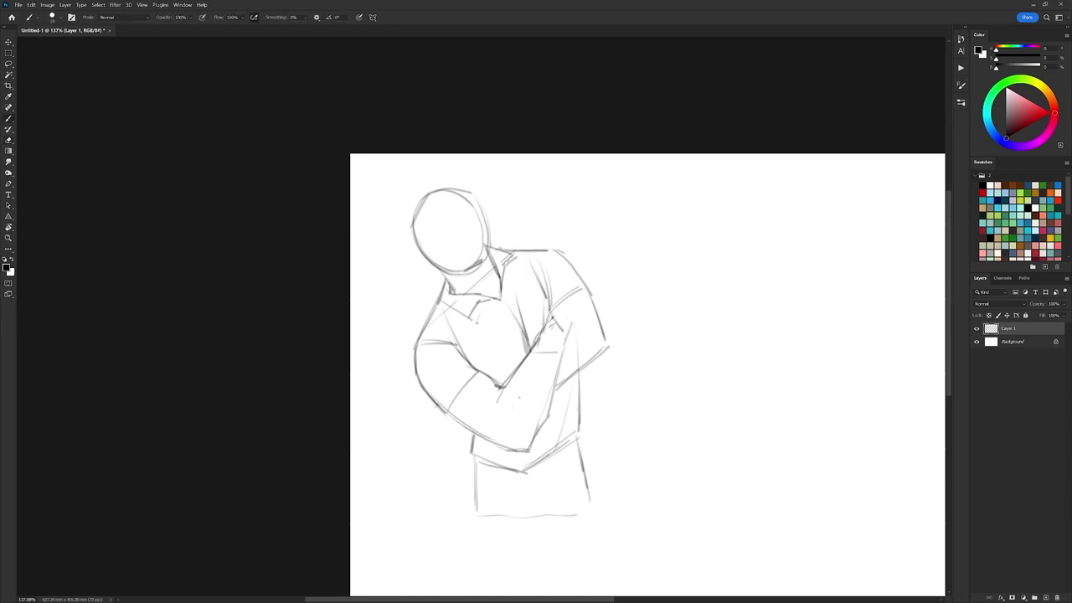
Strengthen the torso's far side line and adjust the inner elbow area with a lasso selection.
left_click_drag(579, 372, 572, 437)
key("l")
mouse_move(454, 349)
left_mouse_down()
mouse_move(503, 391)
mouse_move(474, 408)
mouse_move(461, 365)
mouse_move(493, 374)
left_mouse_up()
key("ctrl+d")
Redraw the near arm's outer contour and forearm underside, erasing the old strokes and extending the waist line.
key("b")
mouse_move(418, 340)
left_mouse_down()
mouse_move(416, 368)
mouse_move(449, 411)
mouse_move(518, 445)
left_mouse_up()
key("e")
mouse_move(457, 423)
left_mouse_down()
mouse_move(521, 450)
mouse_move(541, 423)
left_mouse_up()
key("b")
key("e")
key("b")
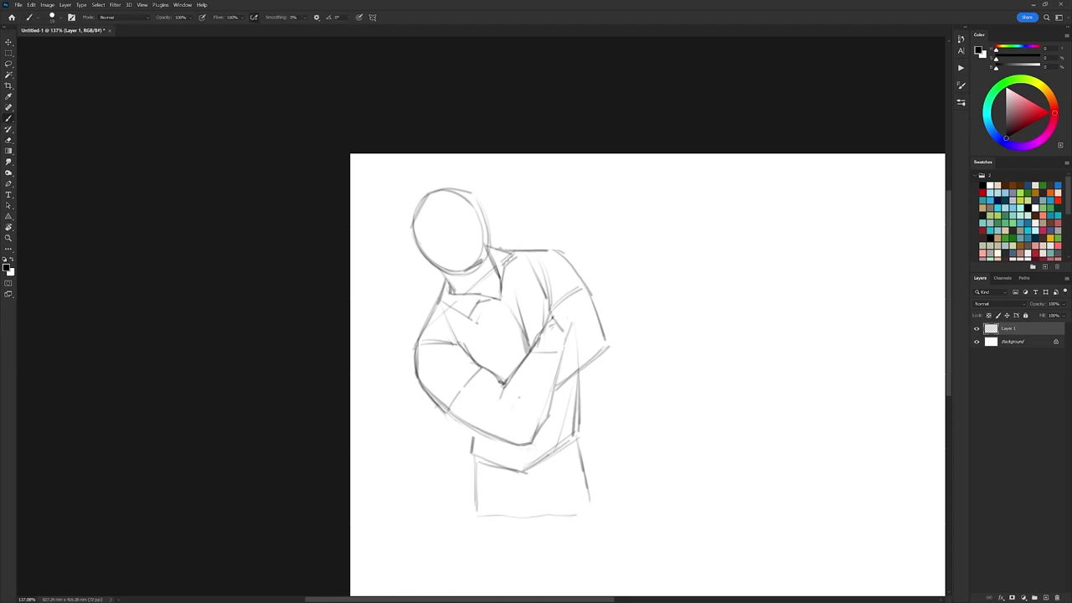
key("e")
key("b")
left_click_drag(475, 429, 473, 447)
key("e")
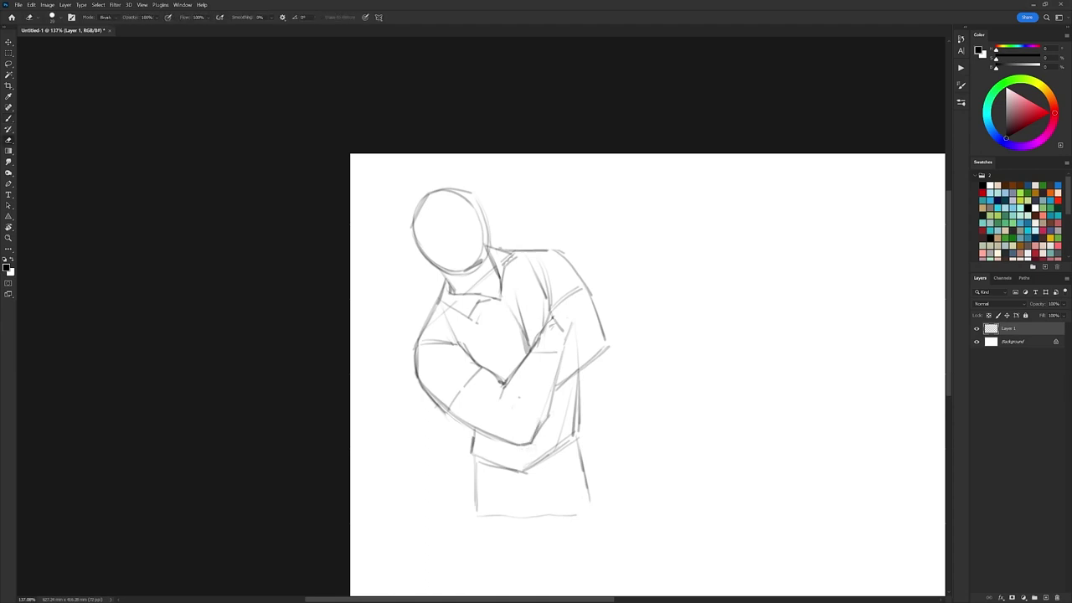
Erase the stray strokes outside the near elbow and the doubled line along the head's side.
left_click_drag(426, 392, 454, 419)
mouse_move(484, 201)
left_mouse_down()
mouse_move(486, 233)
mouse_move(465, 271)
mouse_move(480, 261)
left_mouse_up()
key("b")
key("e")
key("b")
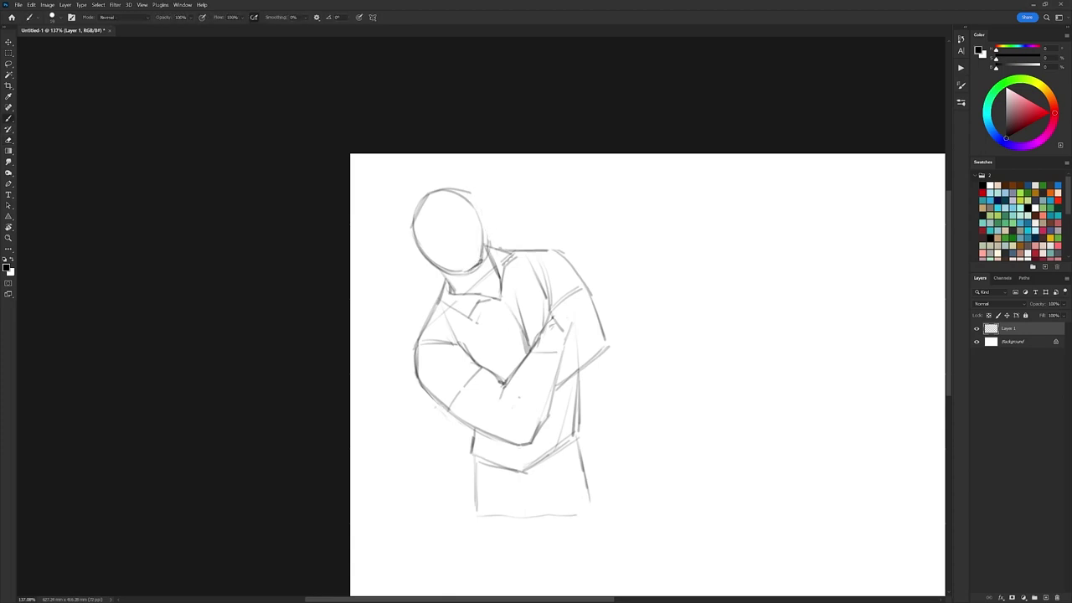
Clear the whole crossed-arm figure sketch from Layer 1.
key("r")
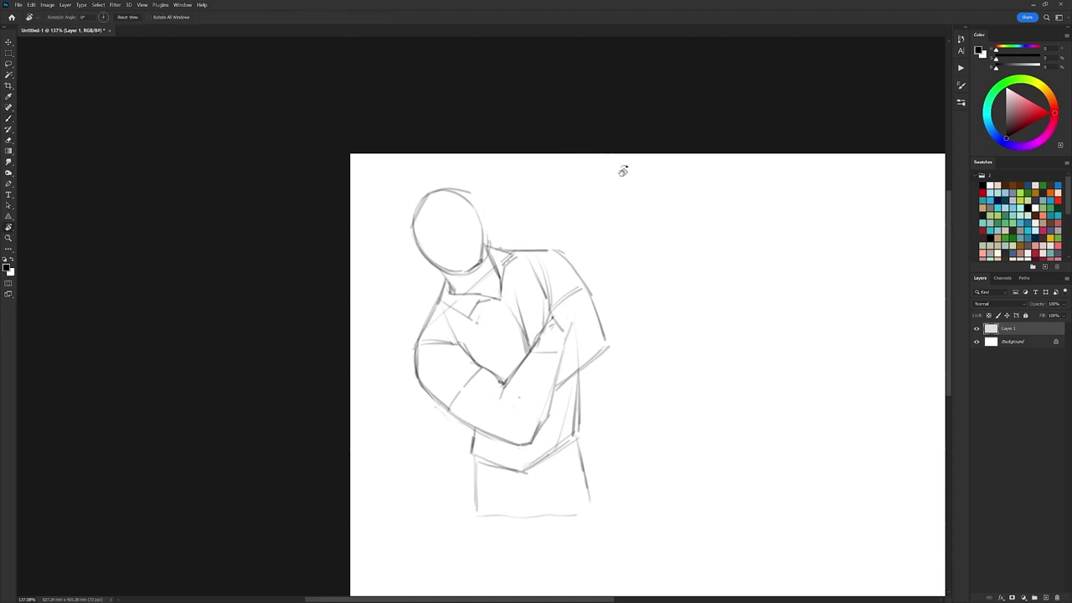
key("ctrl+a")
key("Delete")
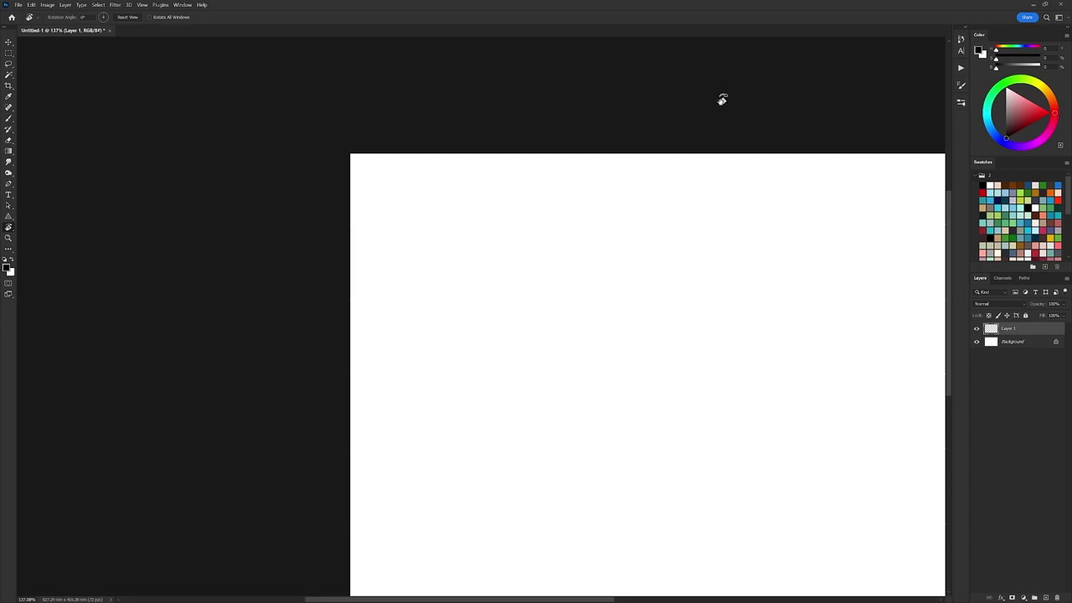
Sketch a new figure's round head with an angular face plane and a long slanted back line near the canvas's upper-left corner.
scroll(548, 223, "down", 3)
key("b")
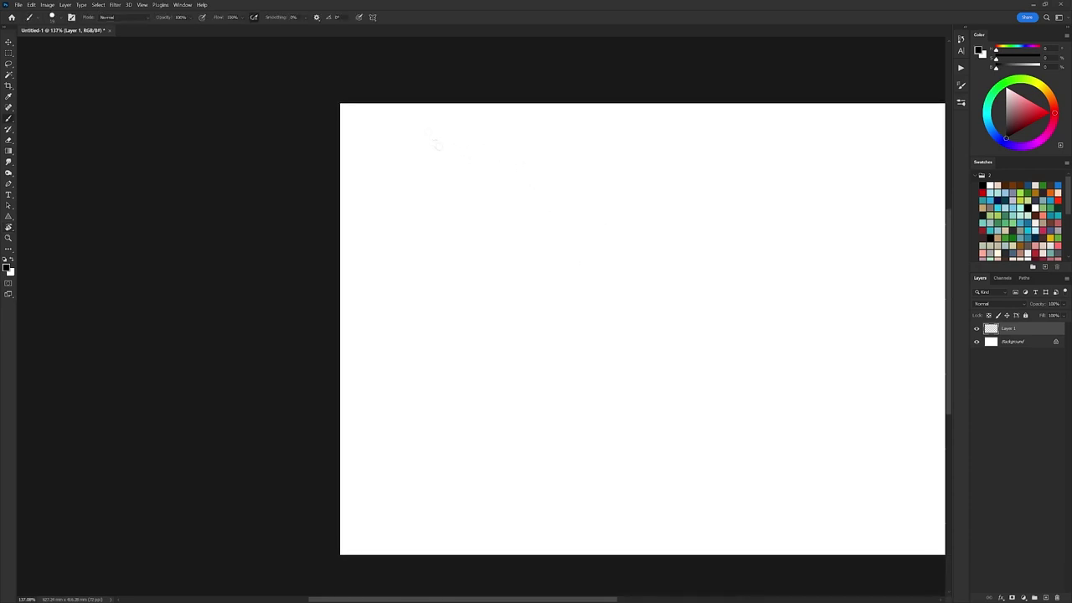
mouse_move(406, 147)
left_mouse_down()
mouse_move(456, 175)
mouse_move(407, 135)
mouse_move(444, 189)
mouse_move(426, 132)
mouse_move(437, 143)
mouse_move(396, 152)
mouse_move(410, 201)
left_mouse_up()
key("ctrl+z")
mouse_move(430, 144)
left_mouse_down()
mouse_move(444, 192)
mouse_move(416, 202)
mouse_move(445, 199)
mouse_move(463, 172)
mouse_move(622, 208)
left_mouse_up()
key("e")
key("b")
Sketch the raised collar, the curved chest line and the waist edge, closing the torso into a tapered shape below the back line.
mouse_move(485, 179)
left_mouse_down()
mouse_move(610, 213)
mouse_move(539, 273)
left_mouse_up()
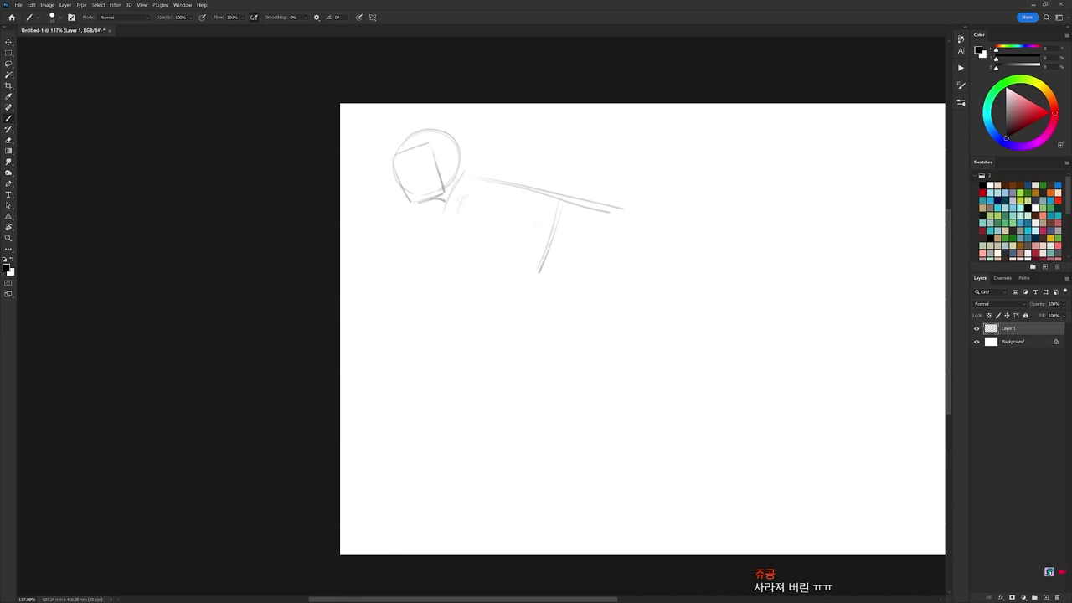
left_click_drag(464, 200, 480, 197)
mouse_move(439, 207)
left_mouse_down()
mouse_move(463, 175)
mouse_move(494, 159)
mouse_move(484, 163)
mouse_move(499, 178)
mouse_move(461, 205)
mouse_move(481, 194)
mouse_move(506, 217)
mouse_move(471, 217)
mouse_move(481, 216)
mouse_move(506, 283)
left_mouse_up()
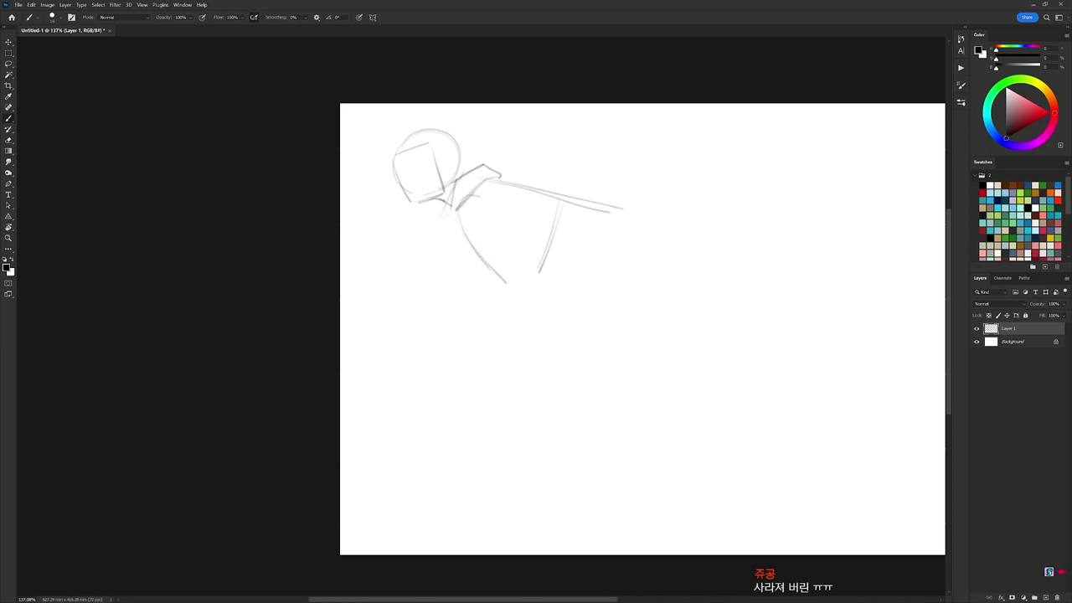
left_click_drag(461, 238, 526, 300)
left_click_drag(550, 250, 541, 278)
Sketch the hip and the near leg's long back contour and front thigh line, erasing the doubled front stroke.
left_click_drag(586, 204, 569, 269)
mouse_move(580, 206)
left_mouse_down()
mouse_move(610, 207)
mouse_move(647, 240)
mouse_move(597, 413)
left_mouse_up()
key("ctrl+z")
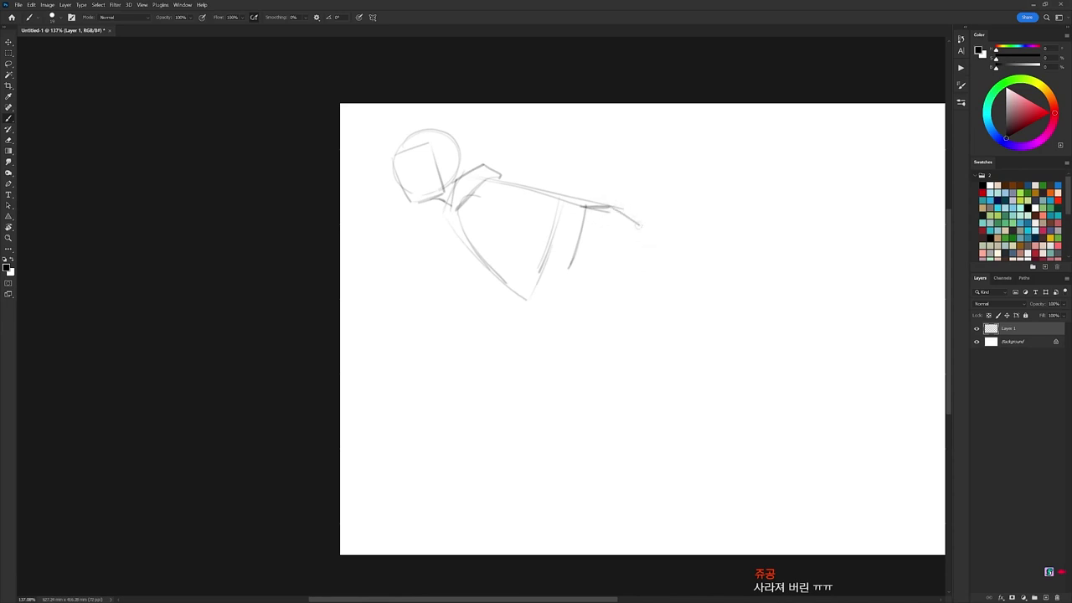
mouse_move(641, 227)
left_mouse_down()
mouse_move(631, 310)
mouse_move(580, 436)
left_mouse_up()
left_click_drag(583, 270, 564, 348)
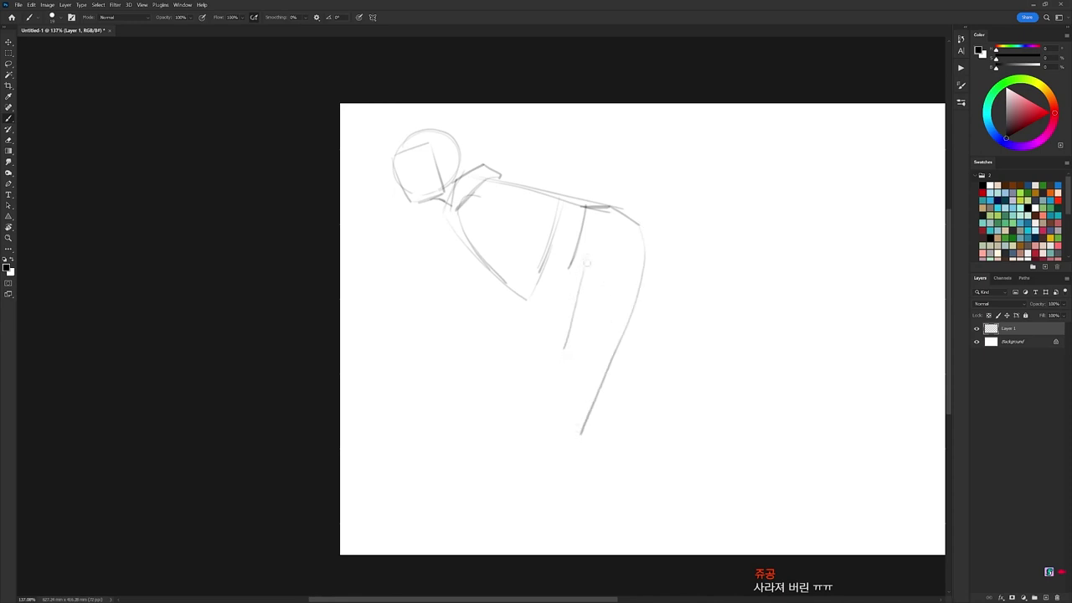
left_click_drag(586, 271, 566, 356)
key("e")
left_click_drag(587, 256, 561, 350)
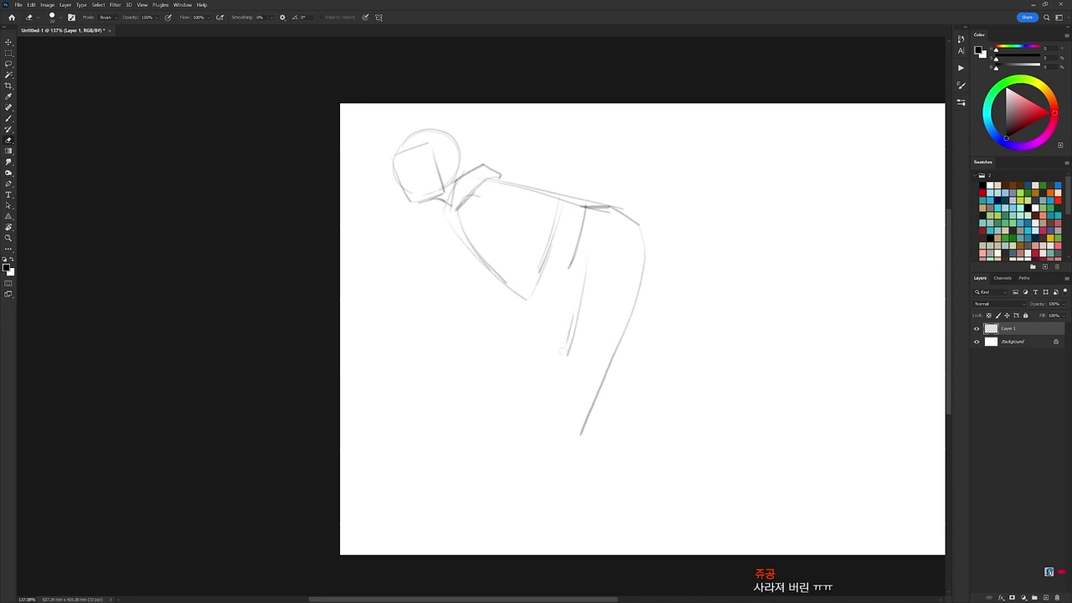
key("b")
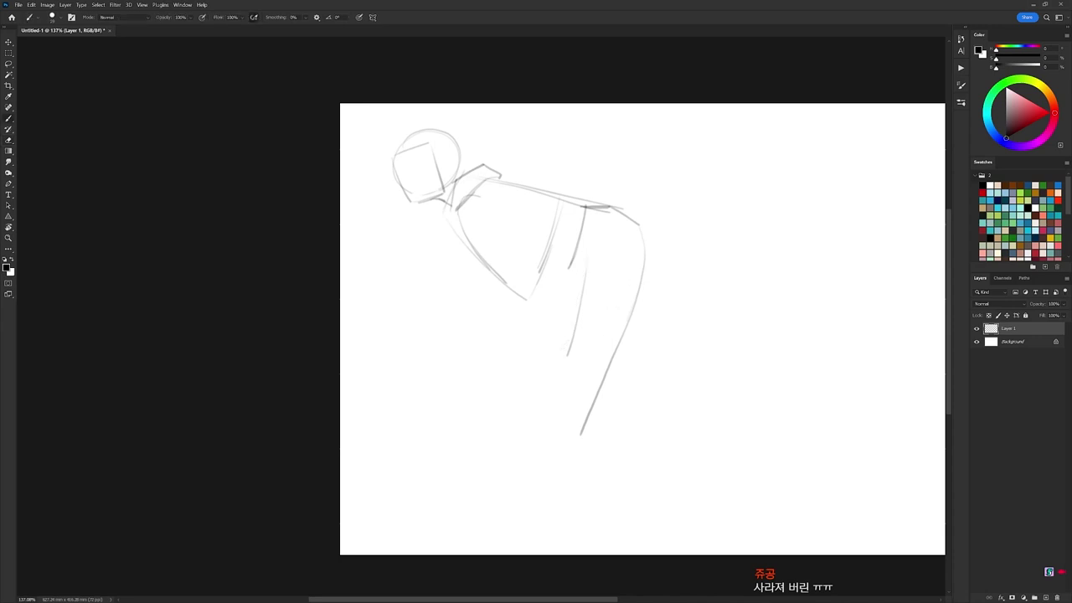
Redraw the back of the near thigh down to the knee and erase the old contour beside it.
left_click_drag(630, 315, 609, 357)
left_click_drag(637, 297, 600, 366)
key("e")
left_click_drag(637, 301, 606, 359)
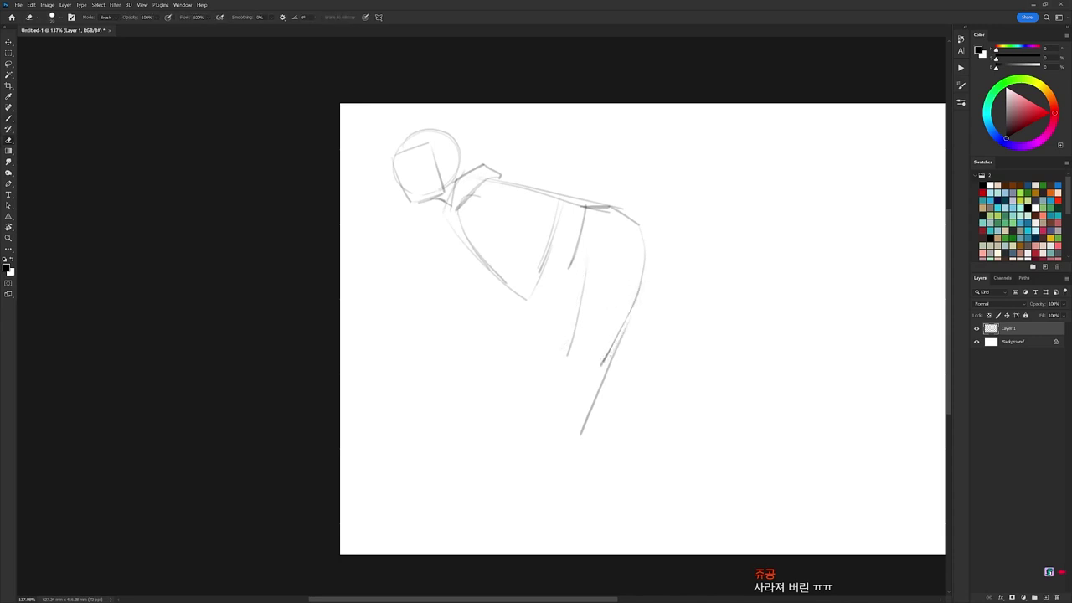
Sketch the near lower leg with its calf and shin lines, ending in a wedge-shaped foot.
left_click_drag(628, 323, 553, 515)
key("b")
key("ctrl+z")
left_click_drag(603, 377, 543, 506)
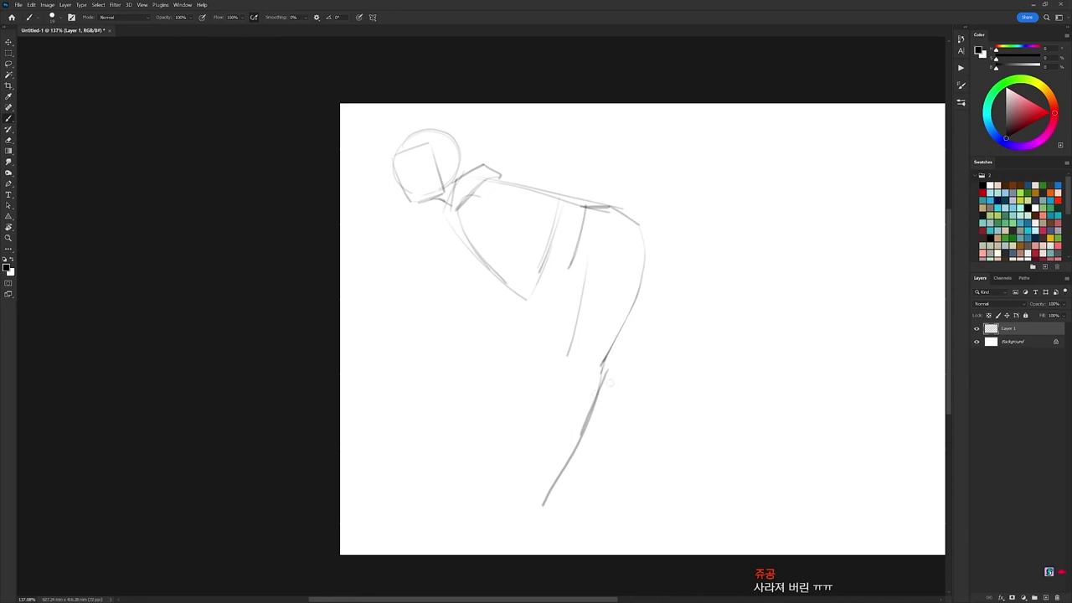
mouse_move(571, 349)
left_mouse_down()
mouse_move(532, 486)
mouse_move(545, 495)
mouse_move(469, 498)
mouse_move(543, 515)
left_mouse_up()
key("e")
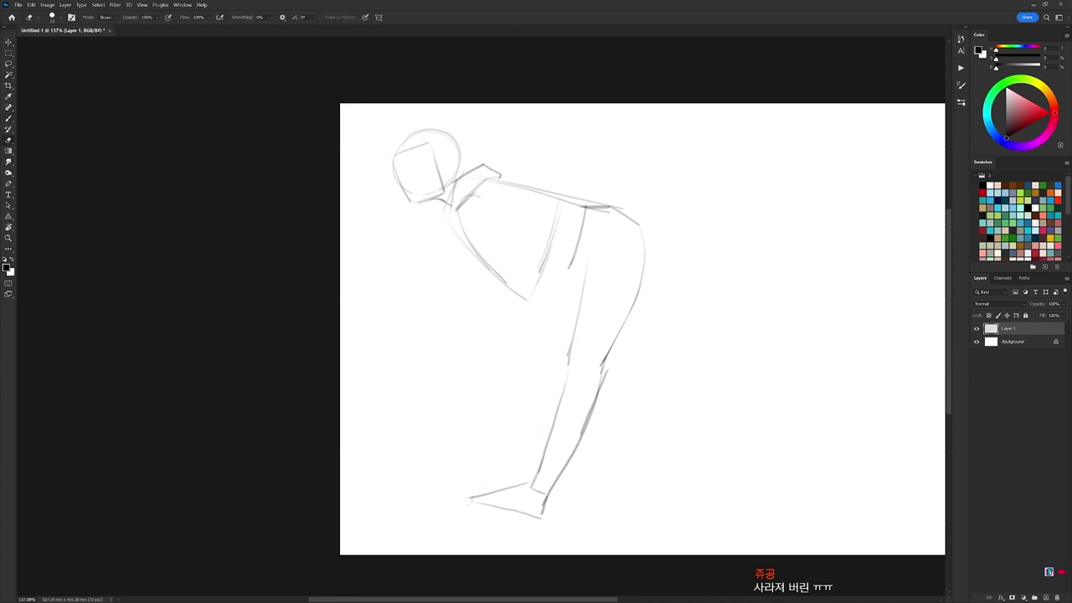
key("b")
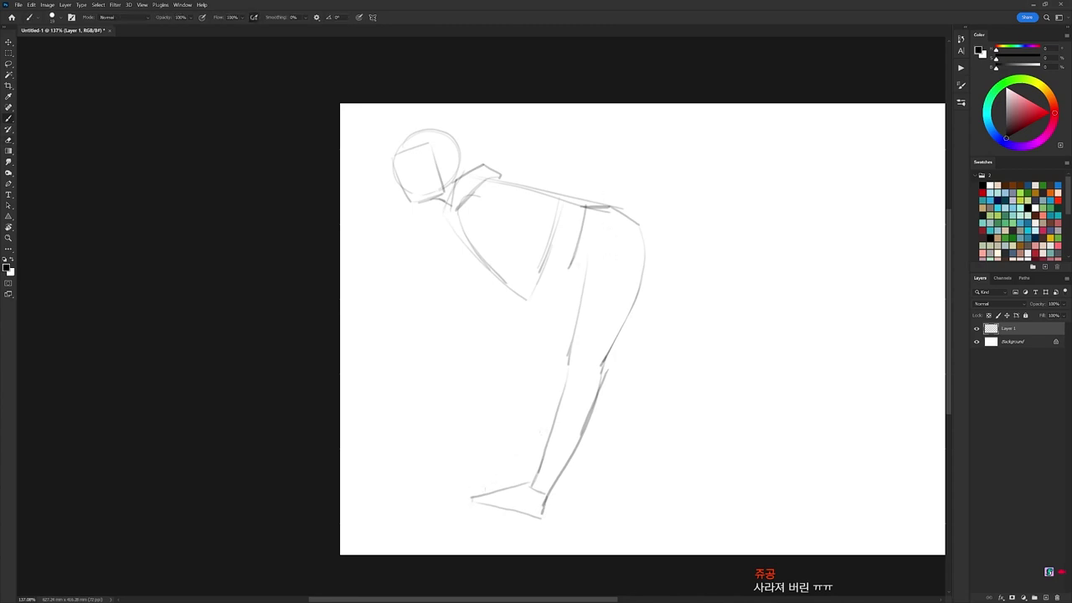
Sketch the shorts' slanted hem and curved leg-opening details across the near hip.
mouse_move(572, 263)
left_mouse_down()
mouse_move(619, 235)
mouse_move(624, 245)
mouse_move(588, 265)
mouse_move(644, 236)
left_mouse_up()
mouse_move(570, 265)
left_mouse_down()
mouse_move(584, 273)
mouse_move(605, 246)
mouse_move(618, 248)
mouse_move(595, 237)
mouse_move(593, 222)
mouse_move(582, 241)
left_mouse_up()
key("e")
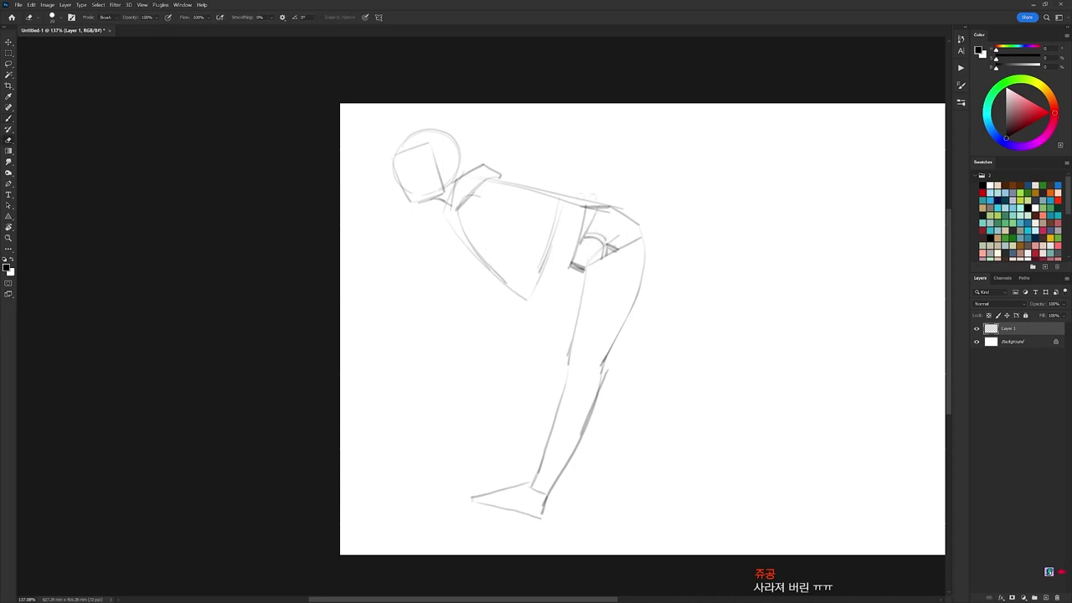
key("b")
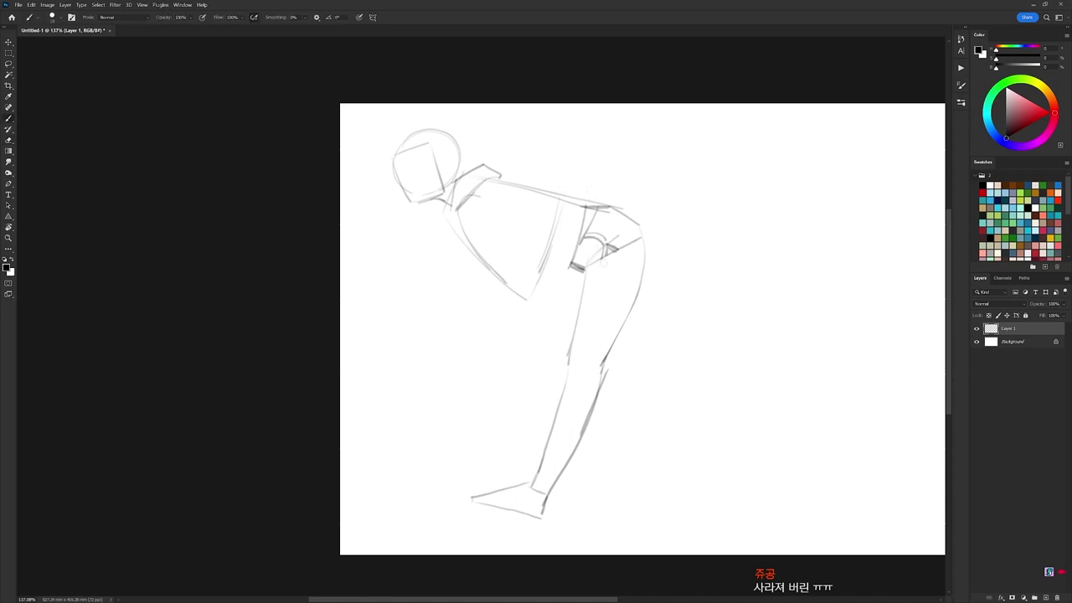
Strengthen the near thigh's front line and sketch the far leg and foot just in front of the near one.
left_click_drag(590, 265, 579, 318)
left_click_drag(592, 266, 568, 321)
key("e")
key("b")
mouse_move(568, 282)
left_mouse_down()
mouse_move(557, 366)
mouse_move(521, 469)
left_mouse_up()
key("ctrl+z")
left_click_drag(553, 378, 520, 474)
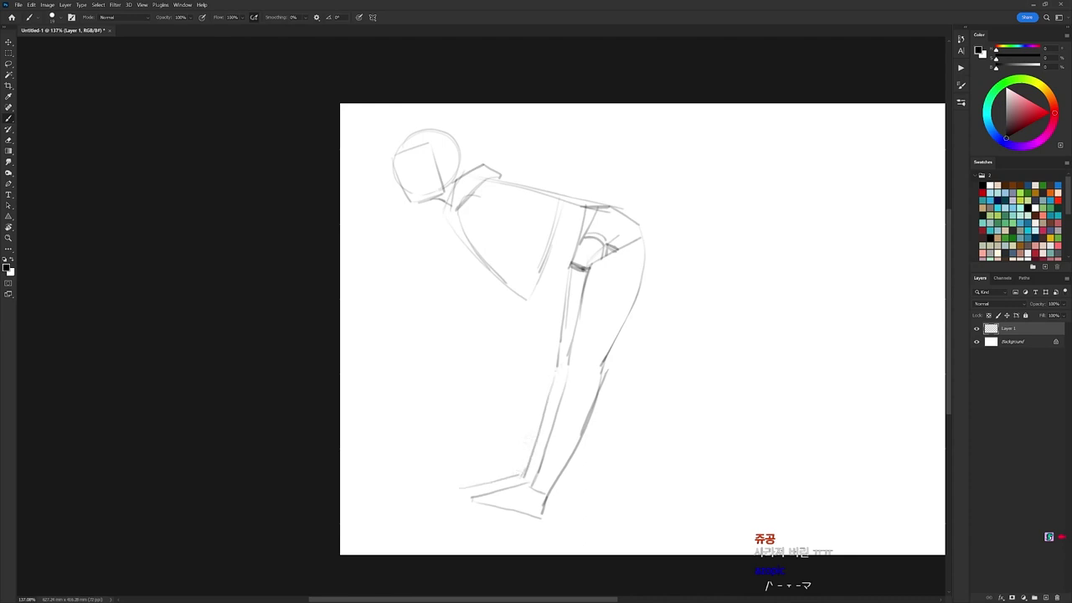
left_click_drag(457, 493, 475, 500)
Sketch a small shoulder circle on the upper torso and the front edge of the shorts below the waist.
mouse_move(484, 199)
left_mouse_down()
mouse_move(474, 196)
mouse_move(511, 208)
mouse_move(506, 229)
left_mouse_up()
key("ctrl+z")
mouse_move(564, 202)
left_mouse_down()
mouse_move(585, 206)
mouse_move(580, 199)
mouse_move(550, 264)
mouse_move(570, 266)
left_mouse_up()
key("e")
key("b")
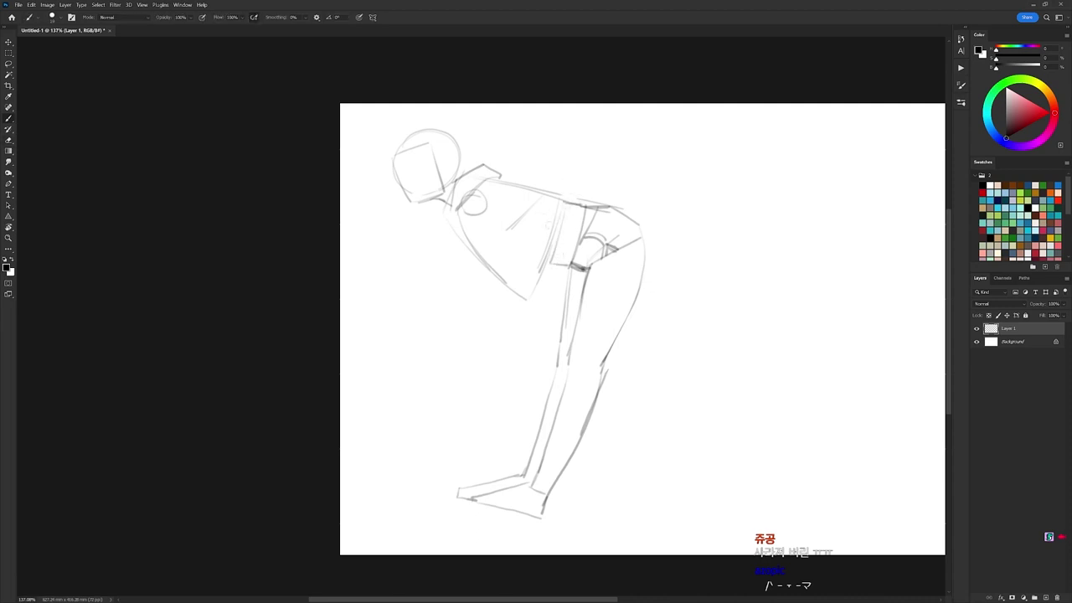
Add a fold line running to the jacket's rear hem, and darken the back and chest contours.
mouse_move(521, 229)
left_mouse_down()
mouse_move(563, 203)
mouse_move(547, 248)
left_mouse_up()
key("e")
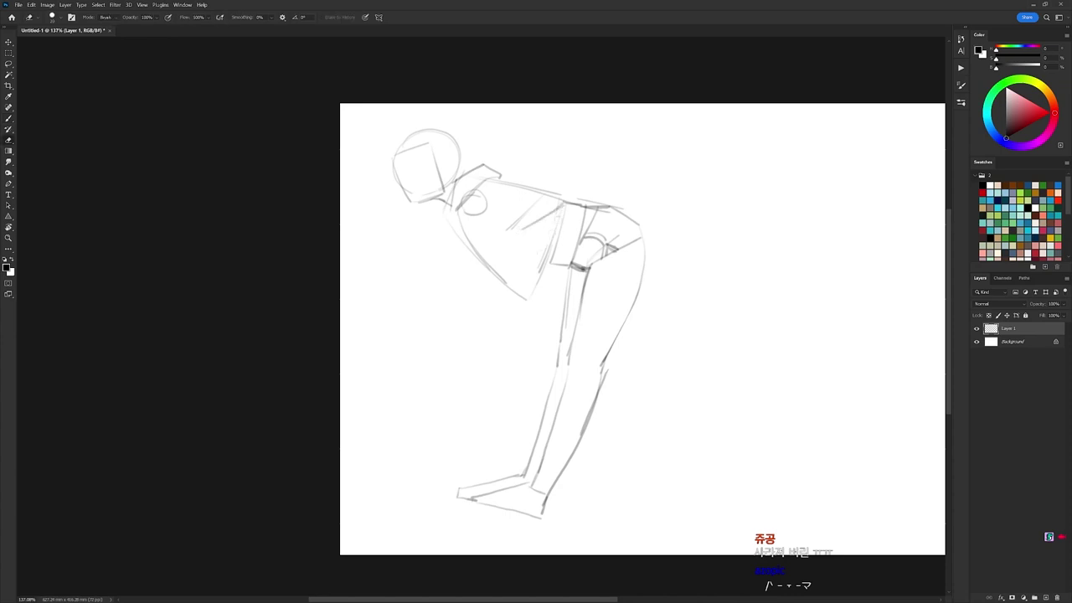
key("b")
left_click_drag(557, 206, 566, 196)
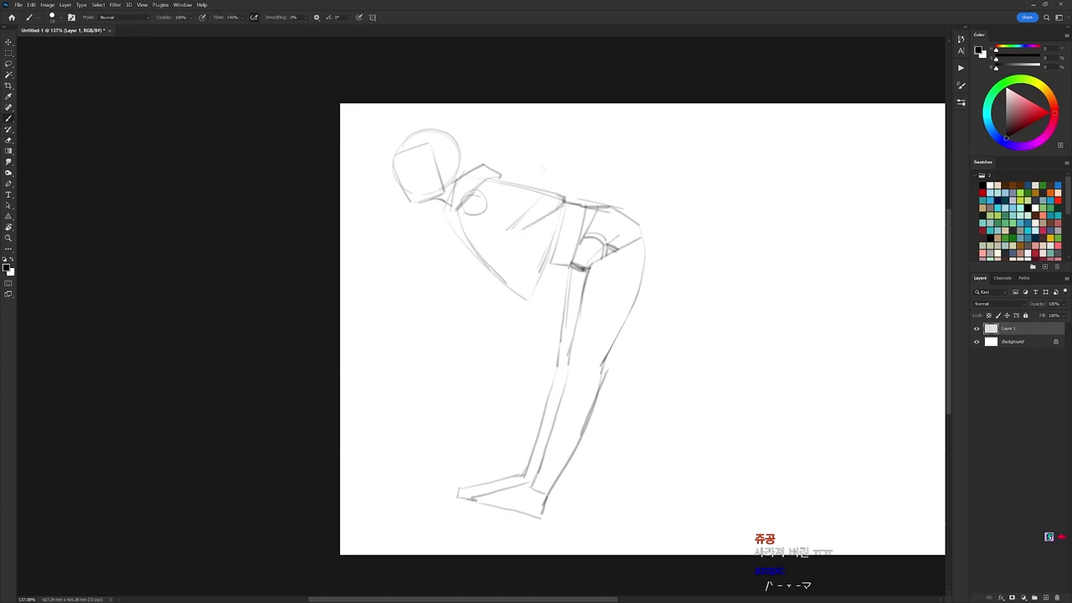
left_click_drag(494, 176, 543, 194)
mouse_move(455, 186)
left_mouse_down()
mouse_move(445, 223)
mouse_move(492, 259)
left_mouse_up()
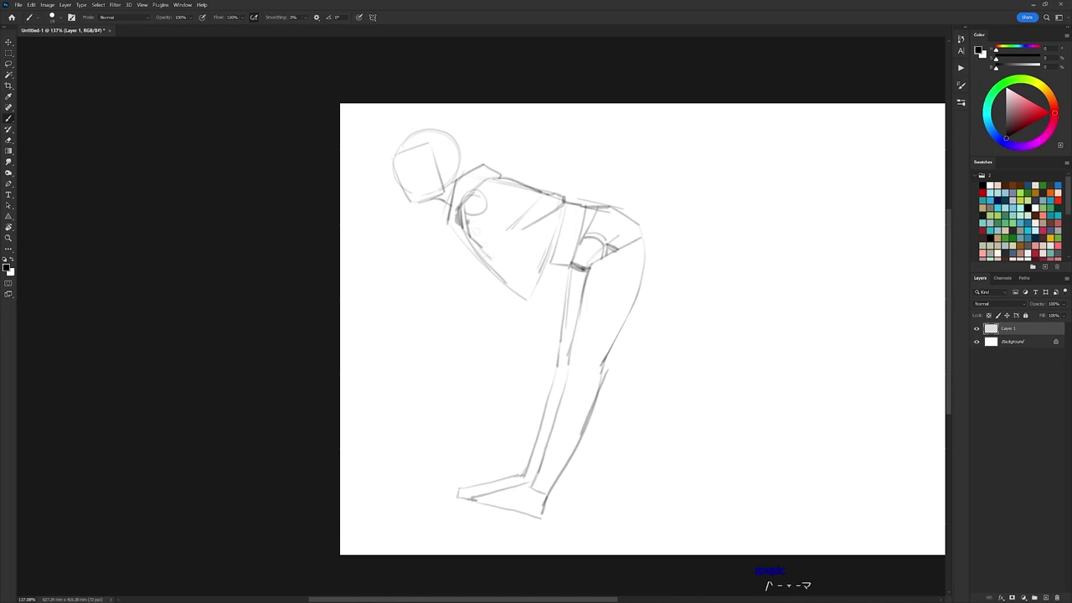
Erase the shorts' front edge and sketch the near upper arm with a curved sleeve end.
key("e")
key("b")
left_click_drag(570, 265, 559, 287)
key("e")
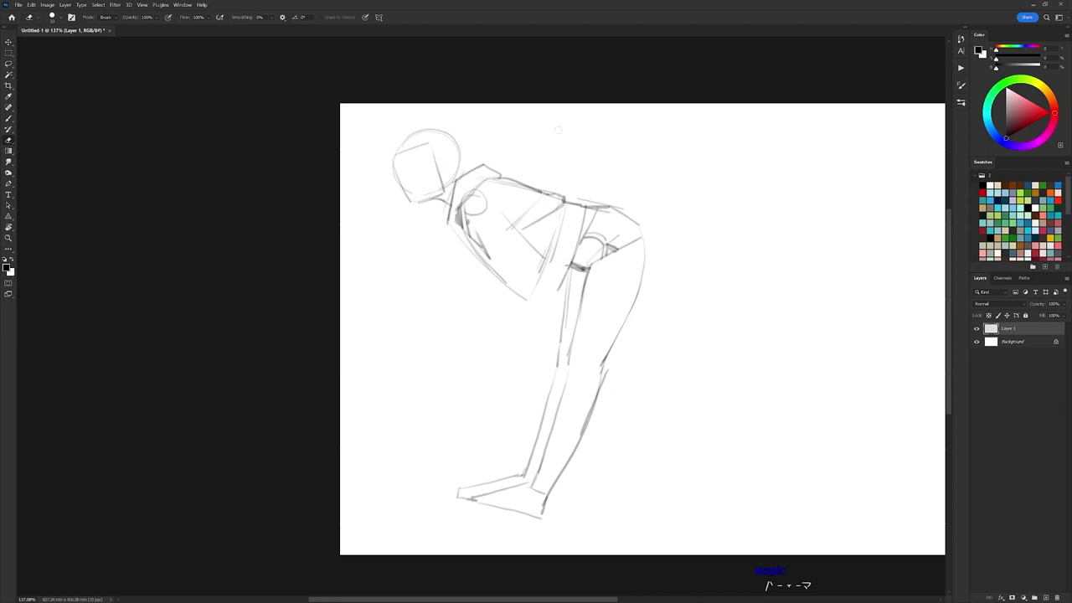
key("b")
mouse_move(507, 272)
left_mouse_down()
mouse_move(535, 257)
mouse_move(547, 264)
mouse_move(544, 285)
mouse_move(547, 271)
left_mouse_up()
key("ctrl+z")
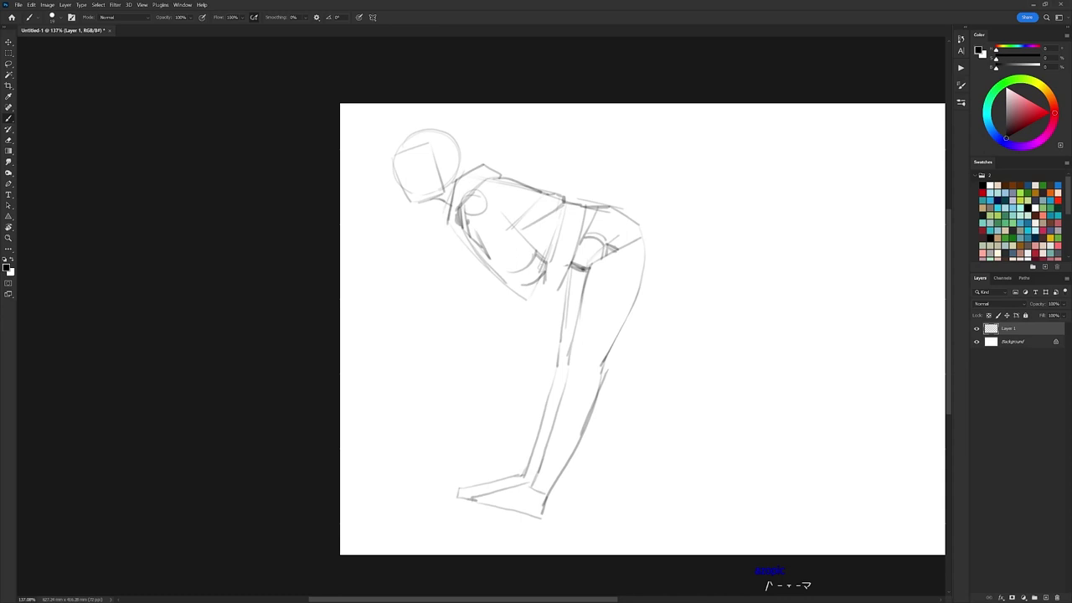
Clean up the near sleeve end and sketch the forearm reaching down to the thigh.
key("e")
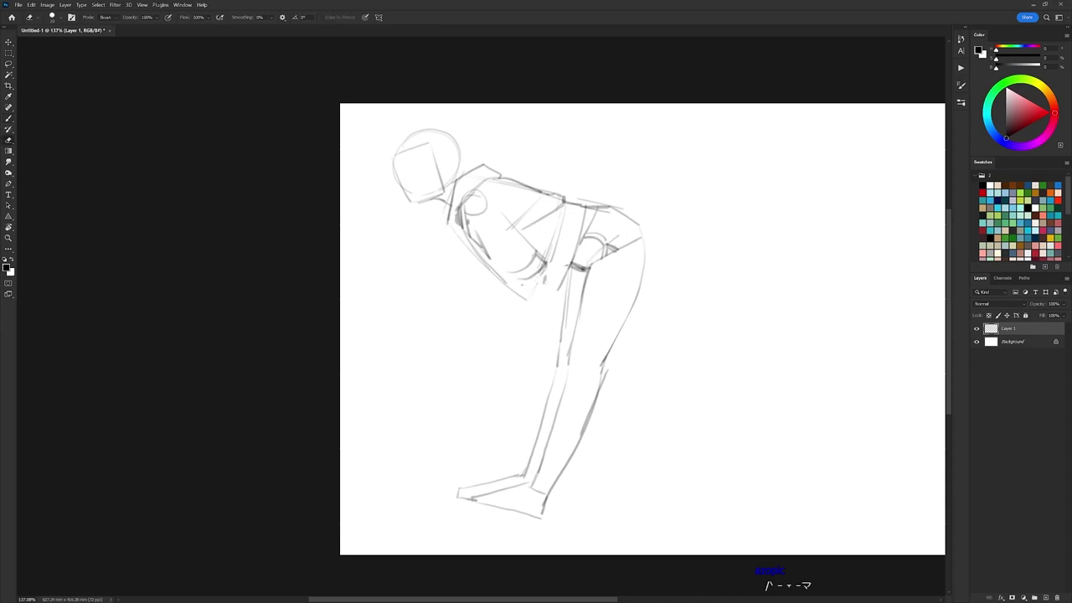
key("b")
mouse_move(547, 268)
left_mouse_down()
mouse_move(572, 311)
mouse_move(567, 328)
left_mouse_up()
key("ctrl+z")
key("ctrl+z")
mouse_move(496, 243)
left_mouse_down()
mouse_move(525, 260)
mouse_move(511, 263)
mouse_move(517, 278)
left_mouse_up()
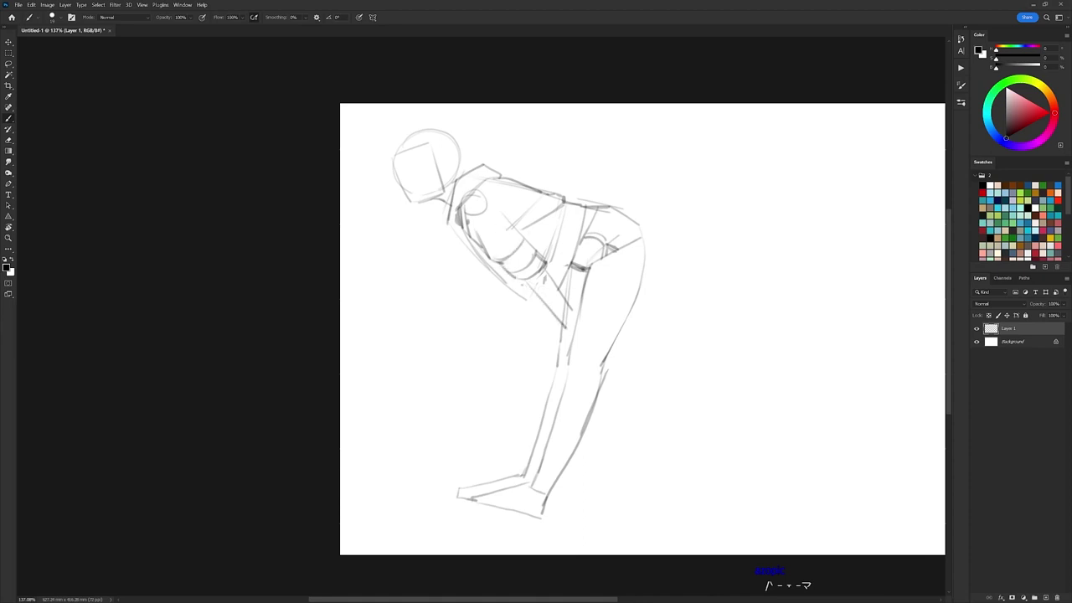
Erase the torso's pointed lower tip and redraw the lower contour to meet the near forearm.
key("e")
key("b")
key("e")
left_click_drag(501, 280, 547, 302)
key("b")
key("e")
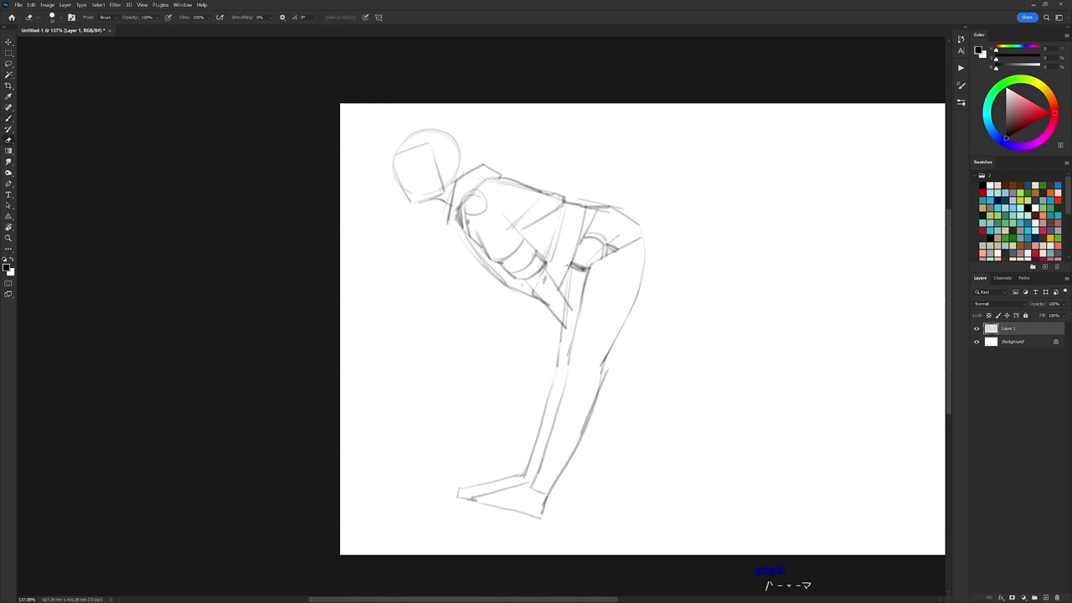
key("b")
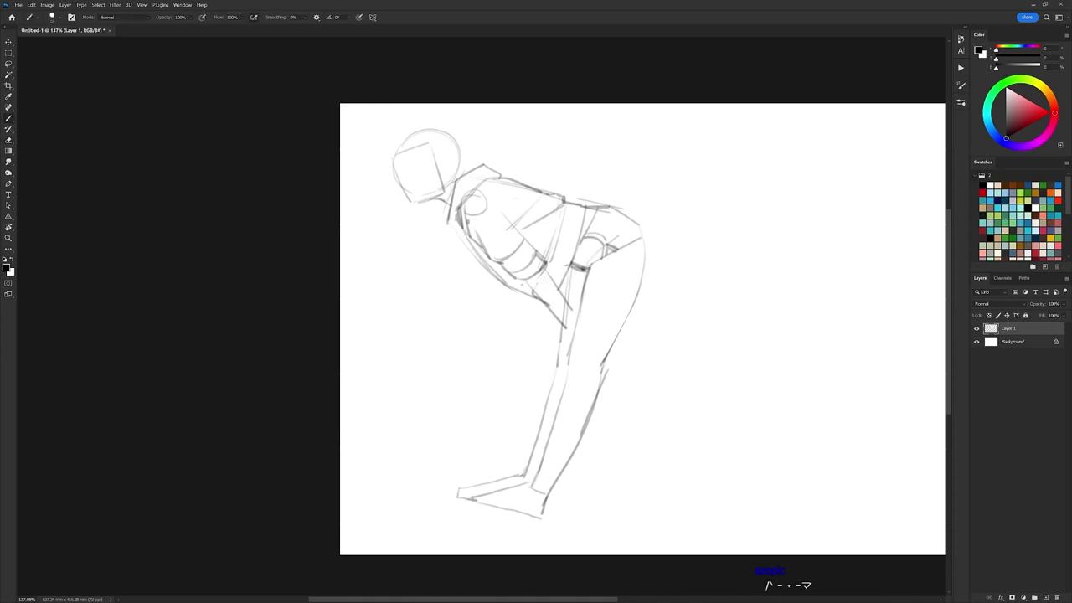
Redraw the near sleeve cuff around the elbow, erasing its overlapping inner strokes.
mouse_move(548, 263)
left_mouse_down()
mouse_move(525, 280)
mouse_move(538, 273)
left_mouse_up()
key("e")
mouse_move(531, 277)
left_mouse_down()
mouse_move(523, 280)
mouse_move(549, 272)
mouse_move(541, 258)
left_mouse_up()
key("b")
key("e")
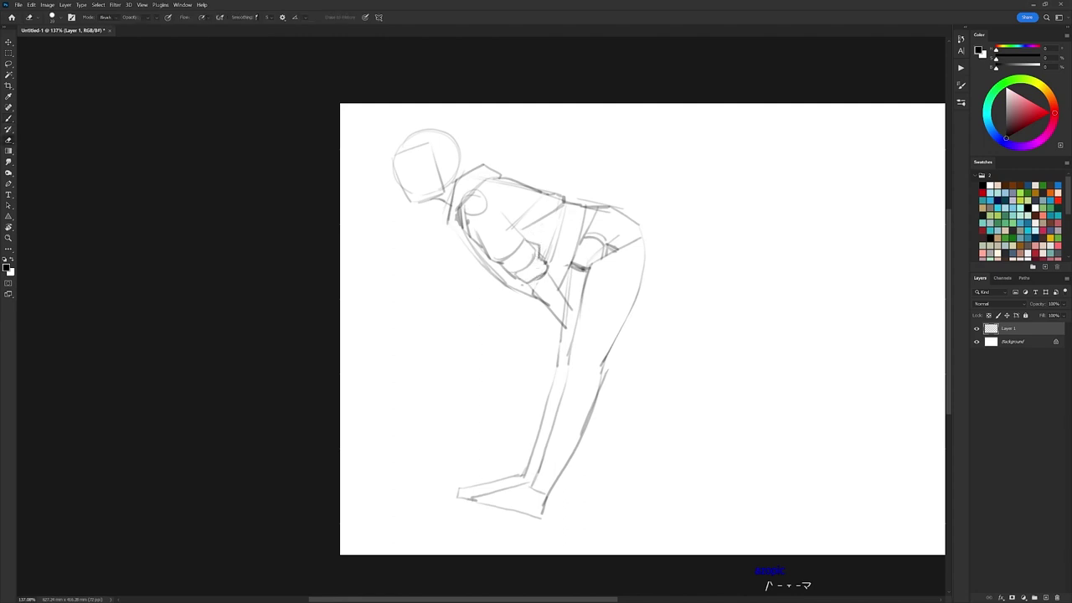
key("b")
key("e")
key("b")
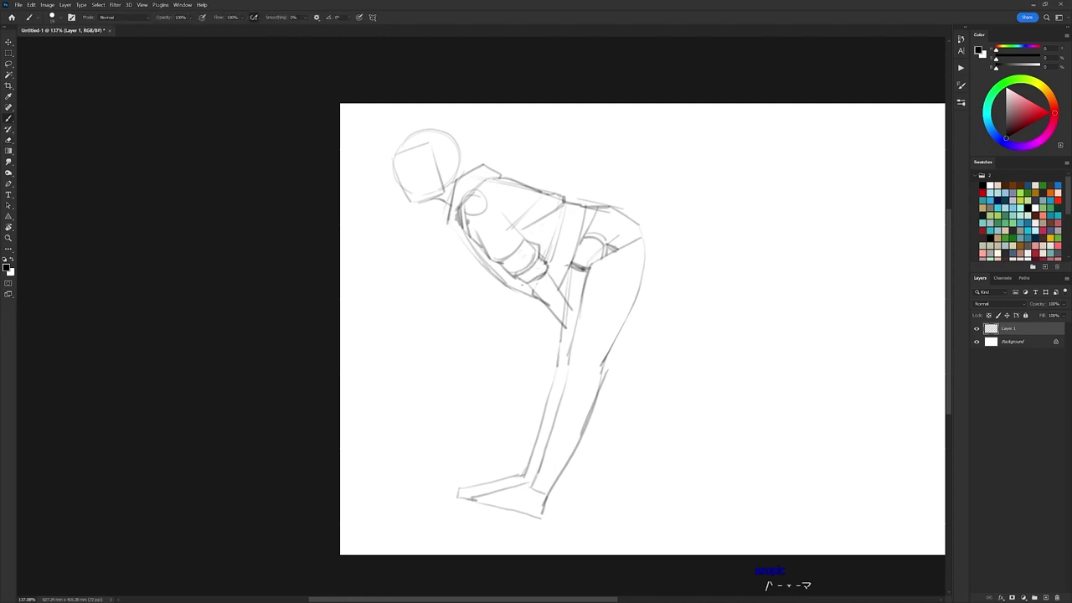
Replace the straight upper-arm edge with sleeve folds above the cuff, and clean up the jacket hem lines behind it.
key("e")
mouse_move(521, 236)
left_mouse_down()
mouse_move(527, 247)
mouse_move(506, 258)
mouse_move(530, 252)
left_mouse_up()
key("b")
key("e")
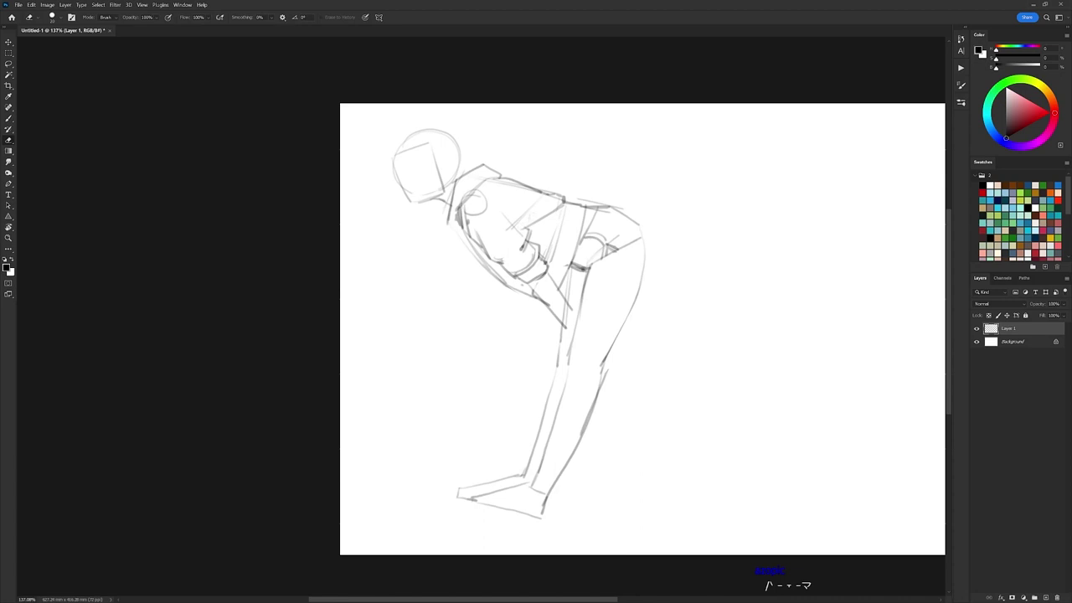
mouse_move(511, 222)
left_mouse_down()
mouse_move(503, 211)
mouse_move(522, 227)
mouse_move(565, 203)
left_mouse_up()
key("b")
key("e")
key("b")
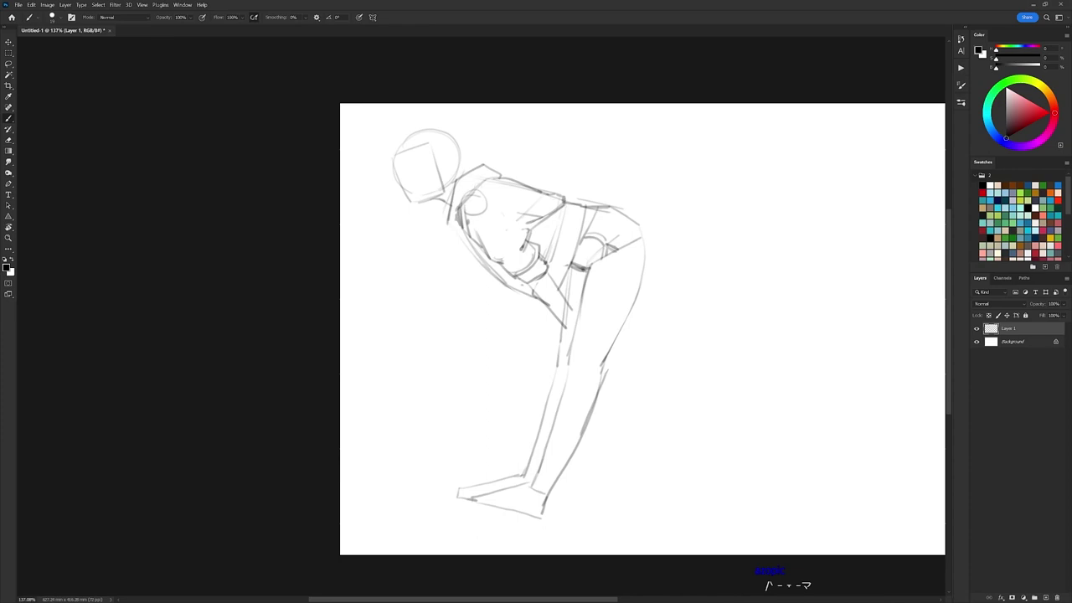
Sketch the jacket's front edge below the neck, refine the far arm's contour and mark the near wrist.
mouse_move(444, 201)
left_mouse_down()
mouse_move(449, 231)
mouse_move(506, 279)
mouse_move(511, 299)
mouse_move(570, 313)
mouse_move(563, 345)
left_mouse_up()
key("e")
key("b")
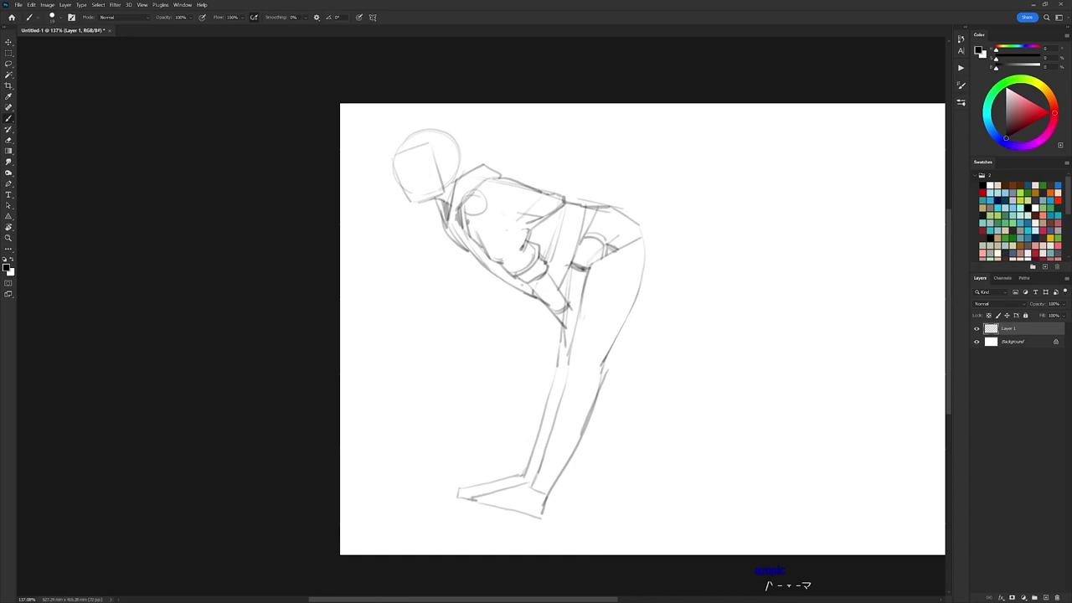
Sketch the near hand with spread fingers resting on the knee, erasing stray lines around the wrist.
mouse_move(573, 307)
left_mouse_down()
mouse_move(586, 370)
mouse_move(565, 366)
left_mouse_up()
key("e")
key("b")
key("e")
key("b")
mouse_move(565, 328)
left_mouse_down()
mouse_move(567, 365)
mouse_move(573, 372)
mouse_move(579, 348)
mouse_move(586, 356)
left_mouse_up()
key("e")
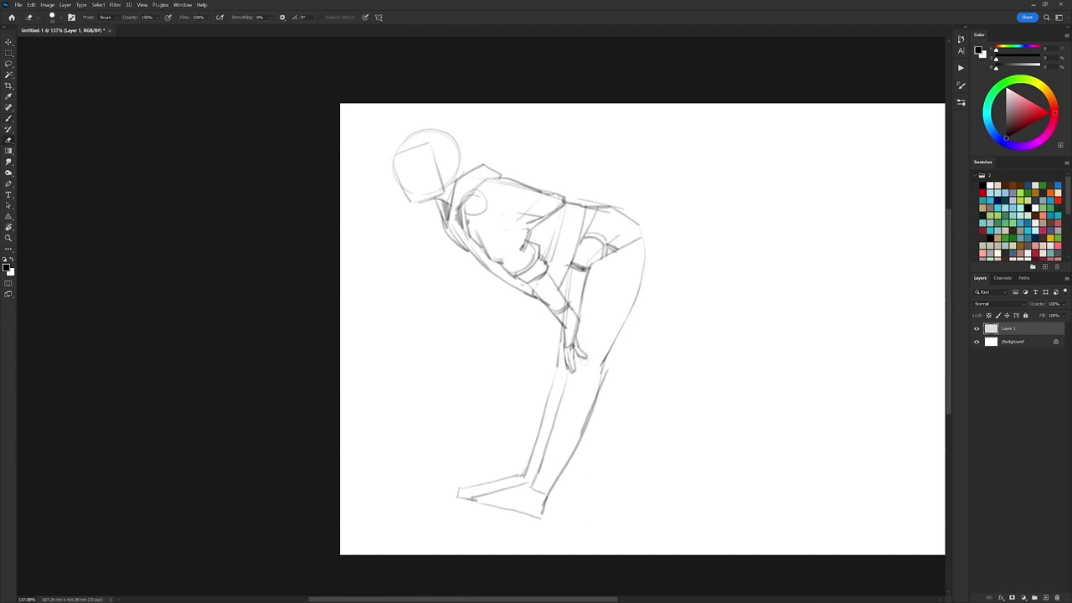
left_click_drag(557, 317, 565, 325)
Rotate the canvas view so the torso stands upright, and refine the far forearm's edge beside the near sleeve.
key("r")
left_click_drag(692, 232, 698, 385)
key("b")
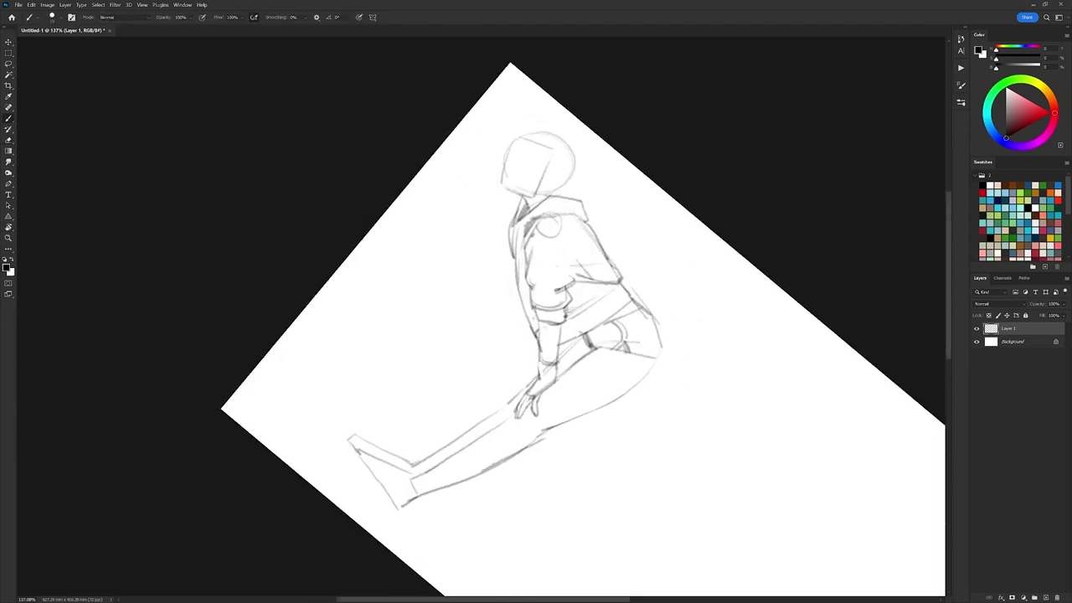
left_click_drag(543, 320, 540, 360)
key("e")
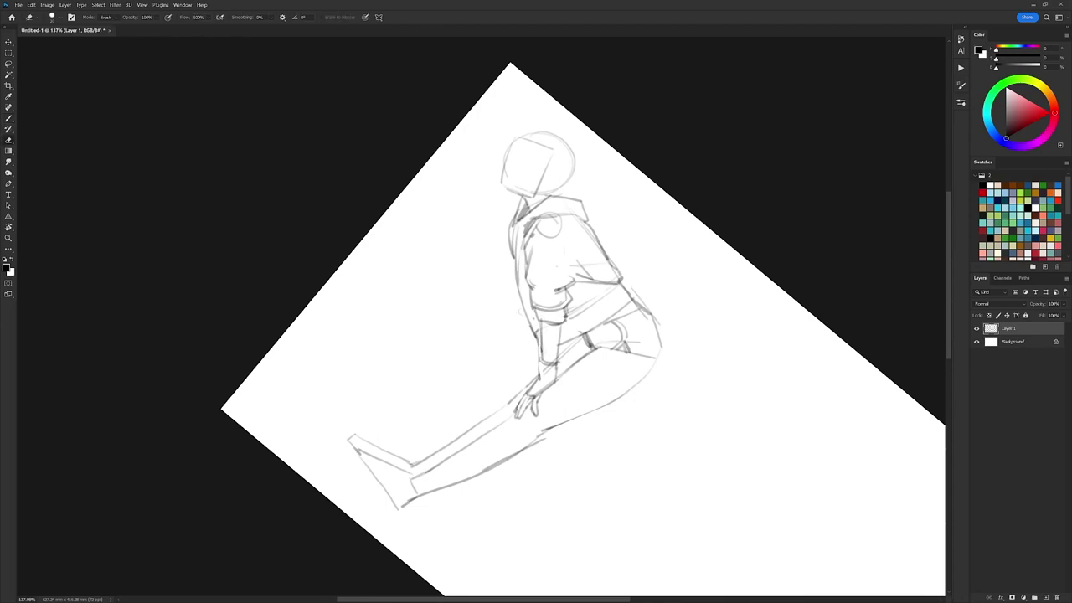
key("b")
key("e")
key("b")
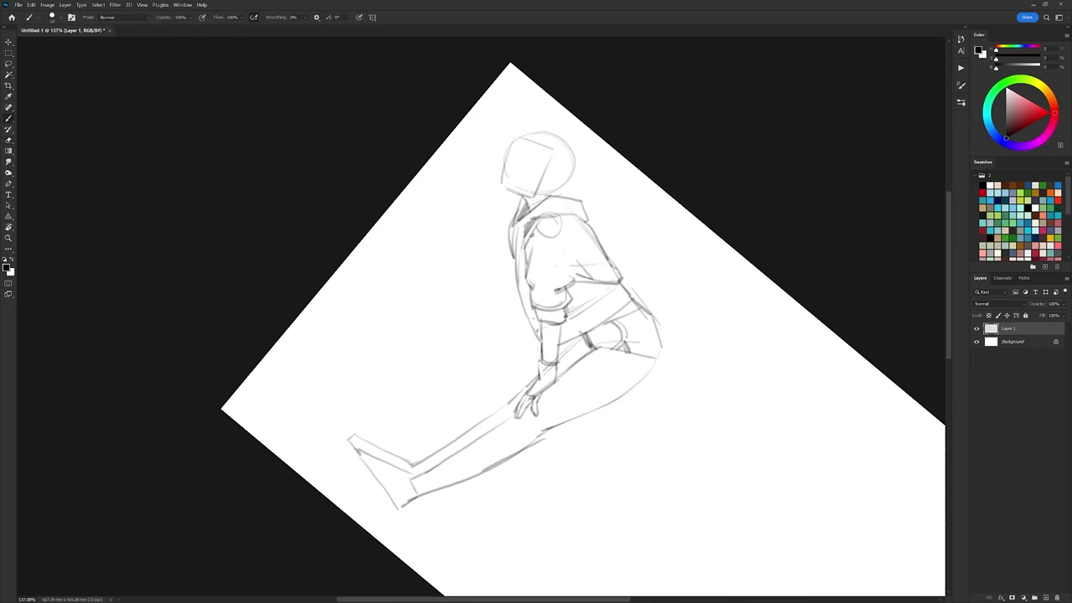
Shade a band on the near wrist and darken the far forearm's end, returning the canvas view to level.
mouse_move(538, 363)
left_mouse_down()
mouse_move(559, 360)
mouse_move(544, 390)
left_mouse_up()
mouse_move(540, 329)
left_mouse_down()
mouse_move(534, 345)
mouse_move(558, 345)
mouse_move(556, 367)
mouse_move(543, 362)
left_mouse_up()
mouse_move(543, 342)
left_mouse_down()
mouse_move(541, 363)
mouse_move(538, 341)
left_mouse_up()
key("e")
key("b")
key("e")
left_click_drag(523, 303, 538, 372)
key("b")
left_click_drag(540, 345, 537, 374)
left_click_drag(542, 351, 539, 379)
key("r")
left_click_drag(659, 407, 669, 243)
key("Escape")
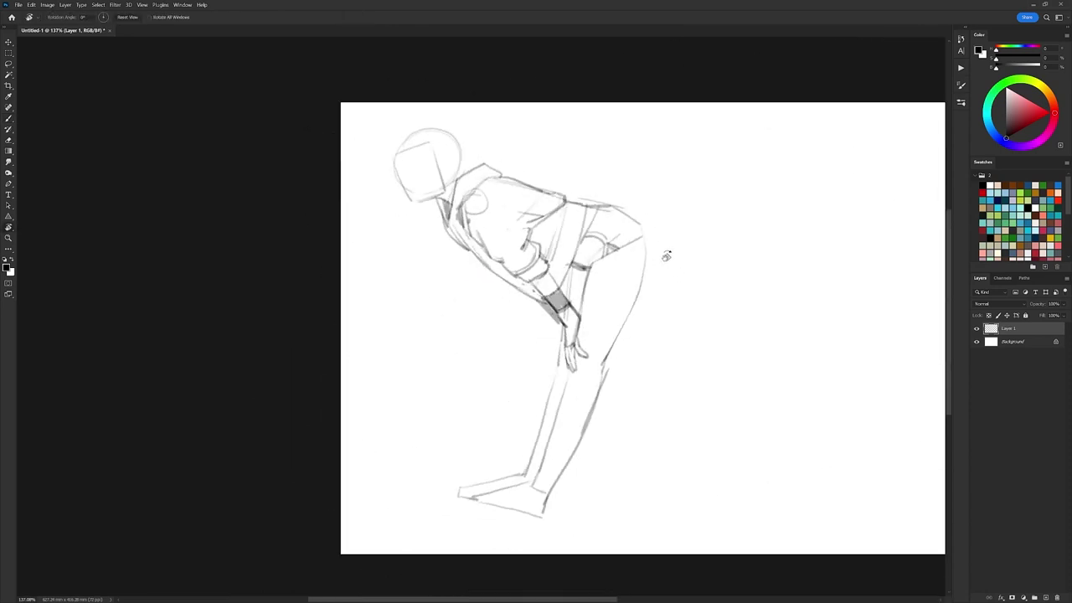
Sketch the far hand and its fingers on the knee beside the near hand.
key("b")
mouse_move(554, 318)
left_mouse_down()
mouse_move(565, 327)
mouse_move(557, 353)
left_mouse_up()
left_click_drag(557, 349, 561, 369)
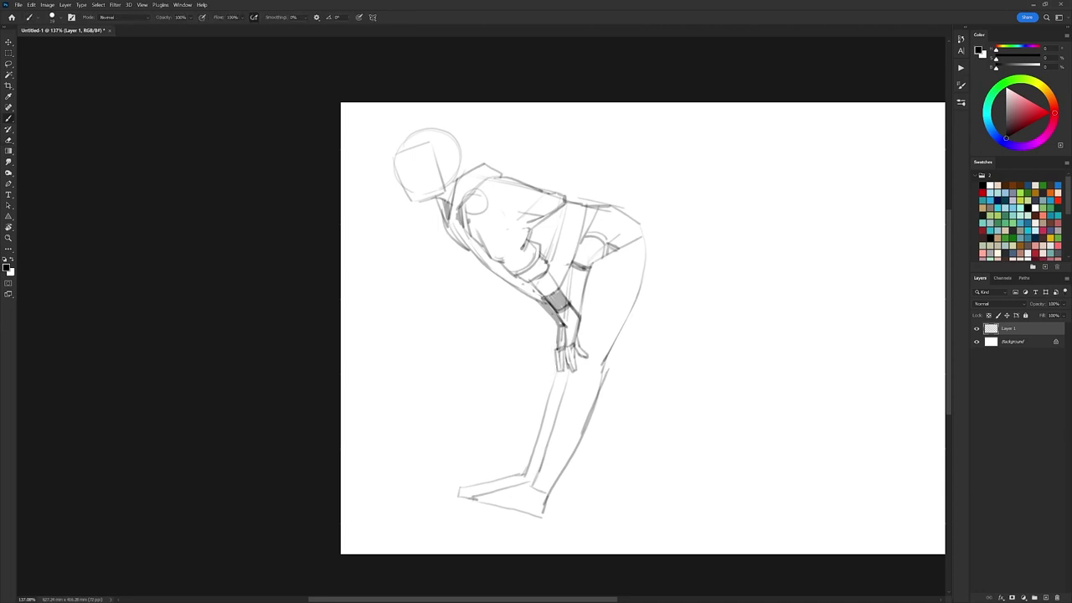
key("e")
key("b")
Close off the near foot's heel with a short, dark contour.
left_click_drag(549, 494, 543, 513)
key("e")
key("b")
left_click_drag(676, 362, 671, 367)
left_click_drag(553, 276, 598, 285)
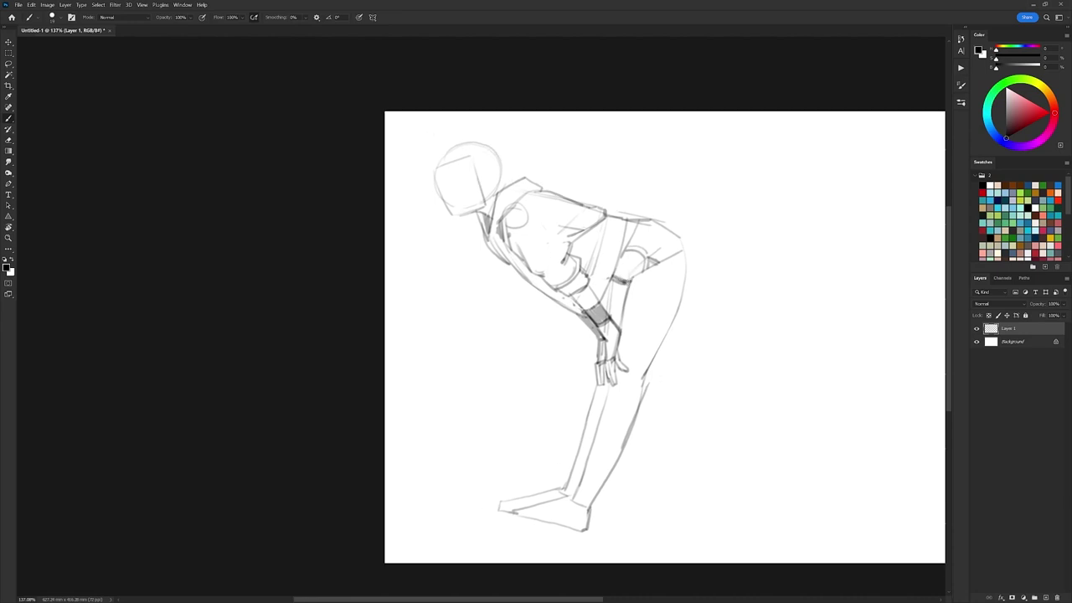
Sketch the face's front contour, jaw and chin around the head construction, cleaning up the surrounding lines.
left_click_drag(474, 155, 501, 155)
mouse_move(426, 158)
left_mouse_down()
mouse_move(422, 187)
mouse_move(439, 225)
mouse_move(460, 236)
mouse_move(494, 214)
left_mouse_up()
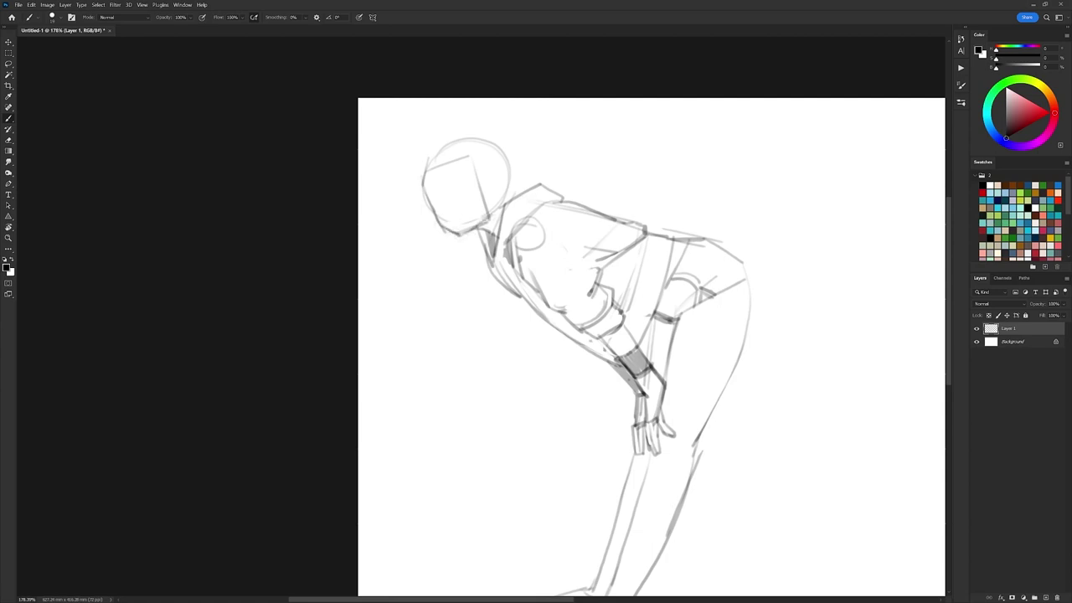
key("e")
key("b")
Add the ear and draw the back hair contour sweeping from the head down to the collar.
left_click_drag(495, 176, 493, 194)
mouse_move(501, 148)
left_mouse_down()
mouse_move(536, 182)
mouse_move(564, 183)
mouse_move(563, 196)
mouse_move(546, 187)
left_mouse_up()
key("e")
key("b")
left_click_drag(534, 191, 541, 190)
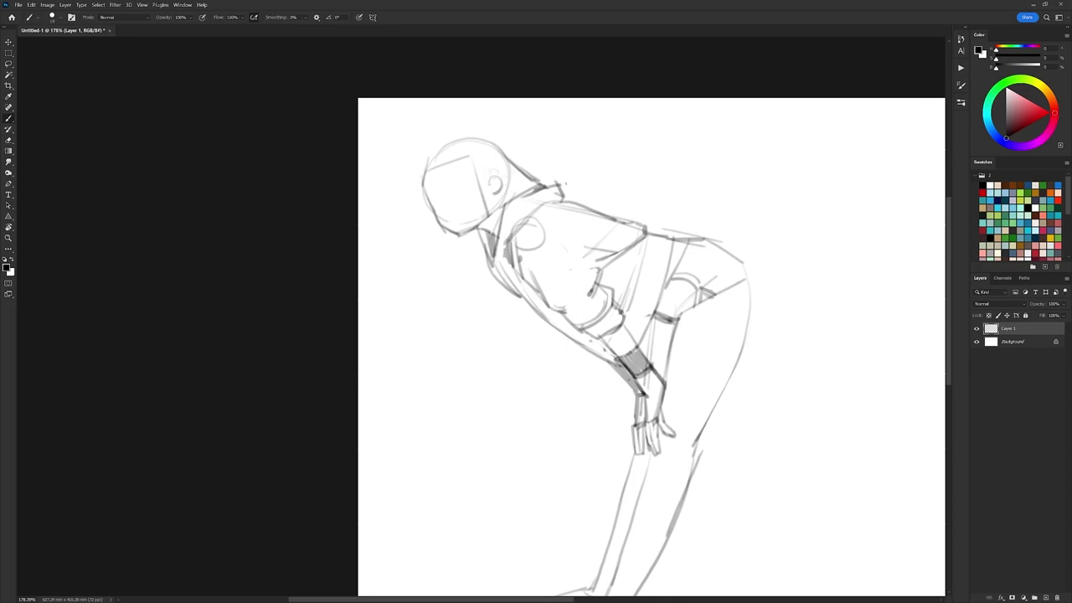
Shade the hair behind the ear with overlapping strands running toward the jacket collar.
left_click_drag(483, 168, 521, 195)
left_click_drag(490, 169, 523, 192)
left_click_drag(495, 172, 537, 191)
left_click_drag(508, 164, 536, 191)
left_click_drag(510, 166, 534, 185)
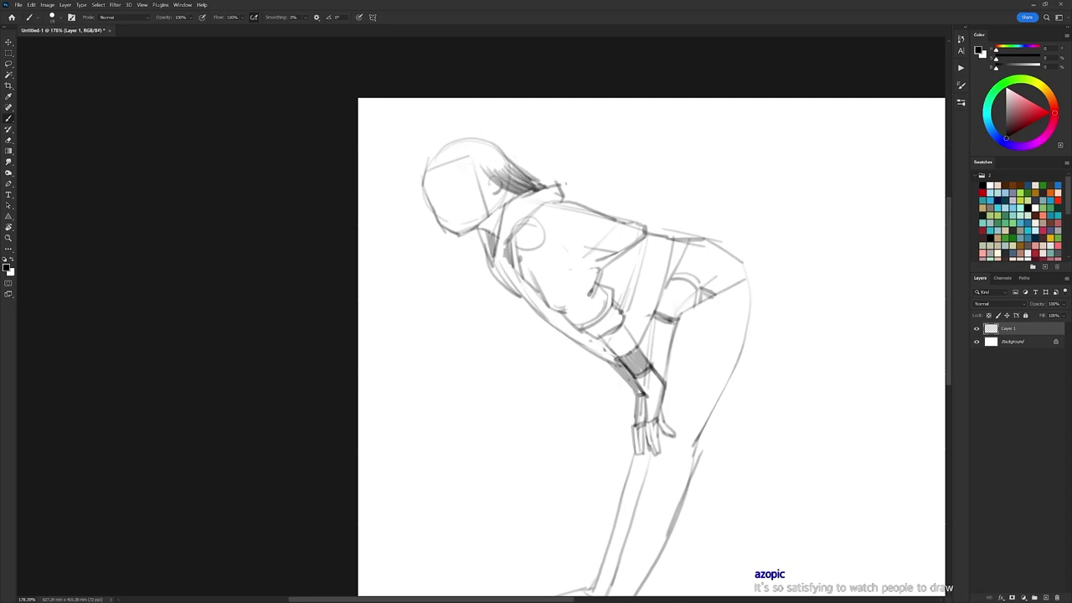
Darken the crown's outline and sketch shaded hair strands hanging beside the face and under the chin.
mouse_move(431, 152)
left_mouse_down()
mouse_move(419, 190)
mouse_move(452, 140)
mouse_move(490, 143)
left_mouse_up()
left_click_drag(421, 188, 431, 256)
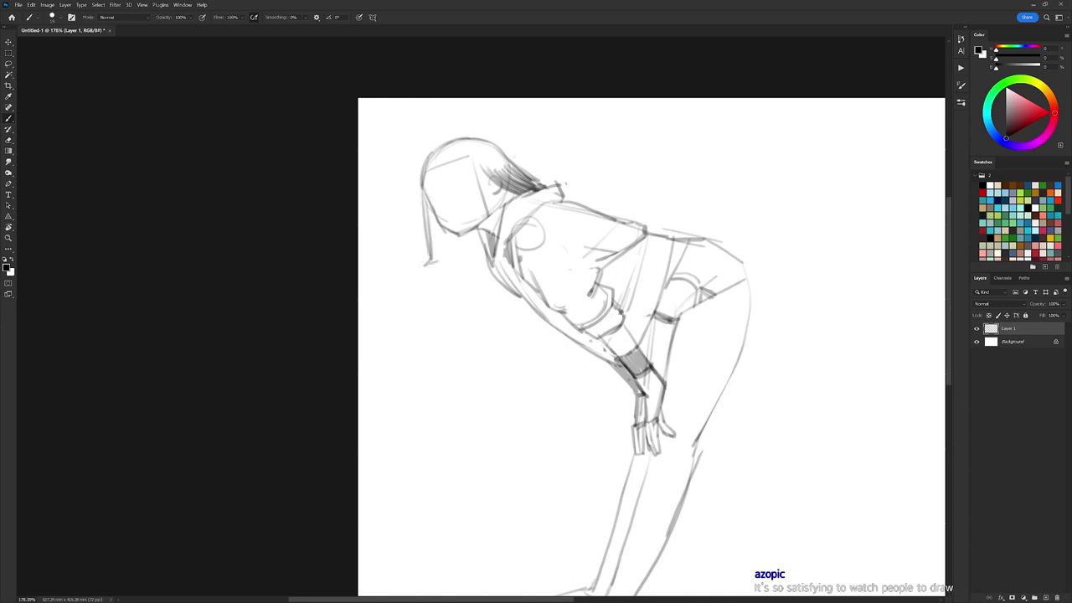
left_click_drag(428, 203, 432, 260)
left_click_drag(434, 223, 436, 261)
mouse_move(440, 222)
left_mouse_down()
mouse_move(437, 262)
mouse_move(444, 247)
mouse_move(452, 268)
mouse_move(465, 254)
mouse_move(444, 271)
mouse_move(477, 240)
left_mouse_up()
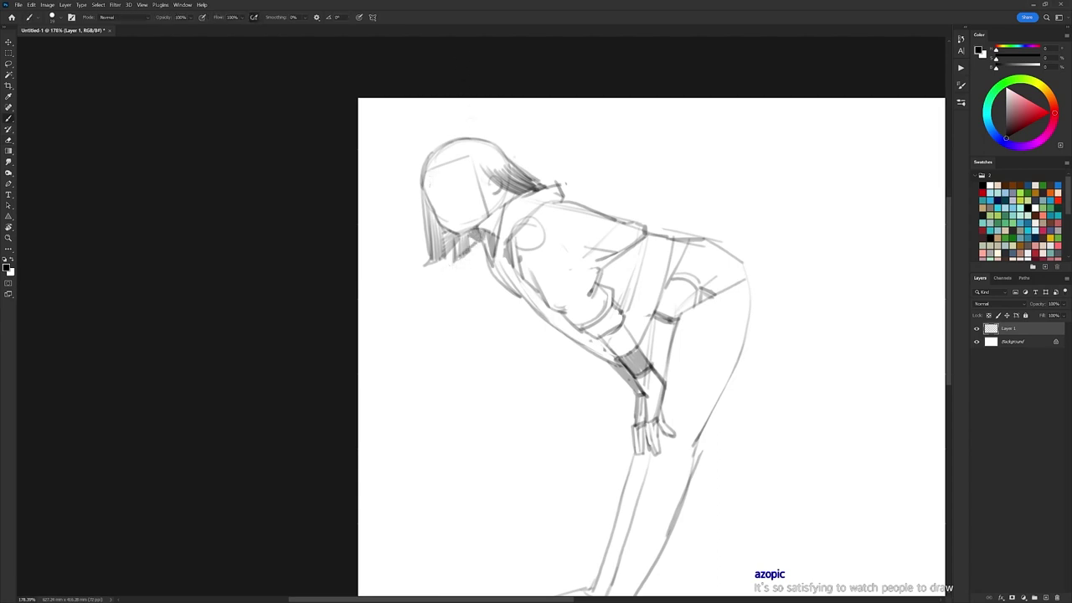
Draw the straight fringe across the forehead with shaded strands and darken the face's outer contour.
mouse_move(426, 184)
left_mouse_down()
mouse_move(471, 171)
mouse_move(449, 178)
mouse_move(438, 163)
left_mouse_up()
left_click_drag(437, 161, 440, 182)
mouse_move(445, 148)
left_mouse_down()
mouse_move(444, 178)
mouse_move(424, 188)
left_mouse_up()
left_click_drag(428, 162, 420, 193)
mouse_move(432, 151)
left_mouse_down()
mouse_move(420, 196)
mouse_move(455, 233)
mouse_move(482, 223)
mouse_move(460, 236)
left_mouse_up()
key("e")
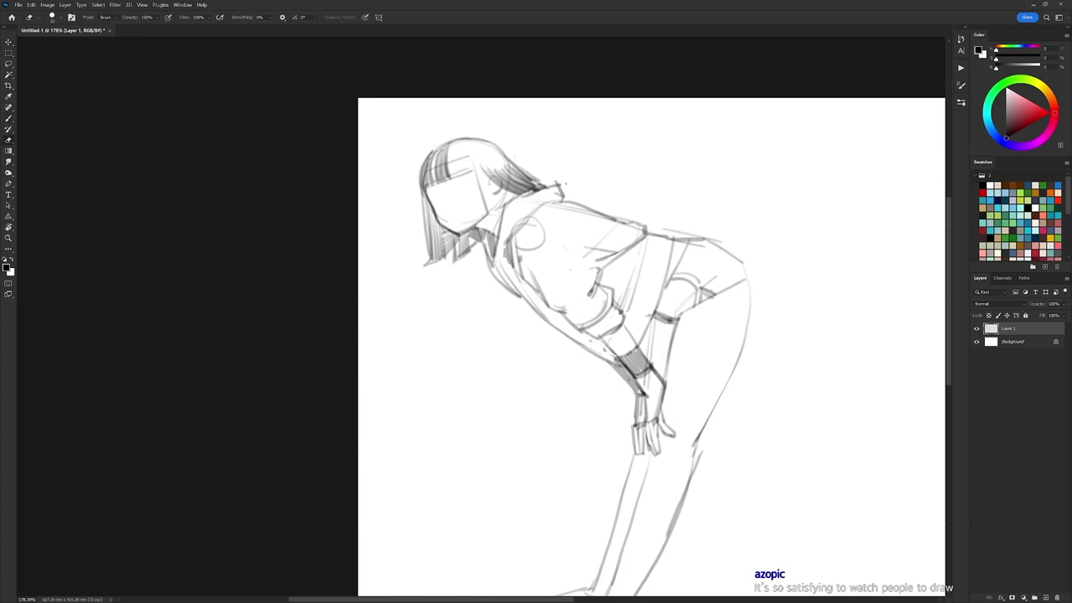
key("b")
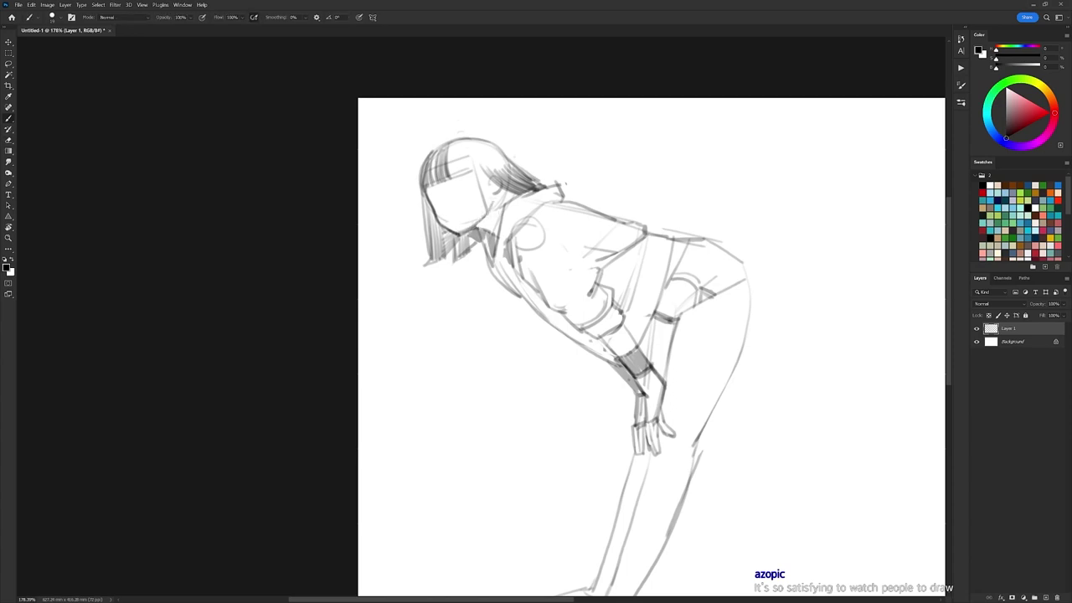
Fill in the fringe from the parting toward the ear and add the side lock framing the cheek.
left_click_drag(465, 149, 449, 176)
mouse_move(467, 144)
left_mouse_down()
mouse_move(447, 171)
mouse_move(485, 171)
left_mouse_up()
mouse_move(476, 176)
left_mouse_down()
mouse_move(485, 173)
mouse_move(491, 212)
left_mouse_up()
key("e")
key("b")
key("e")
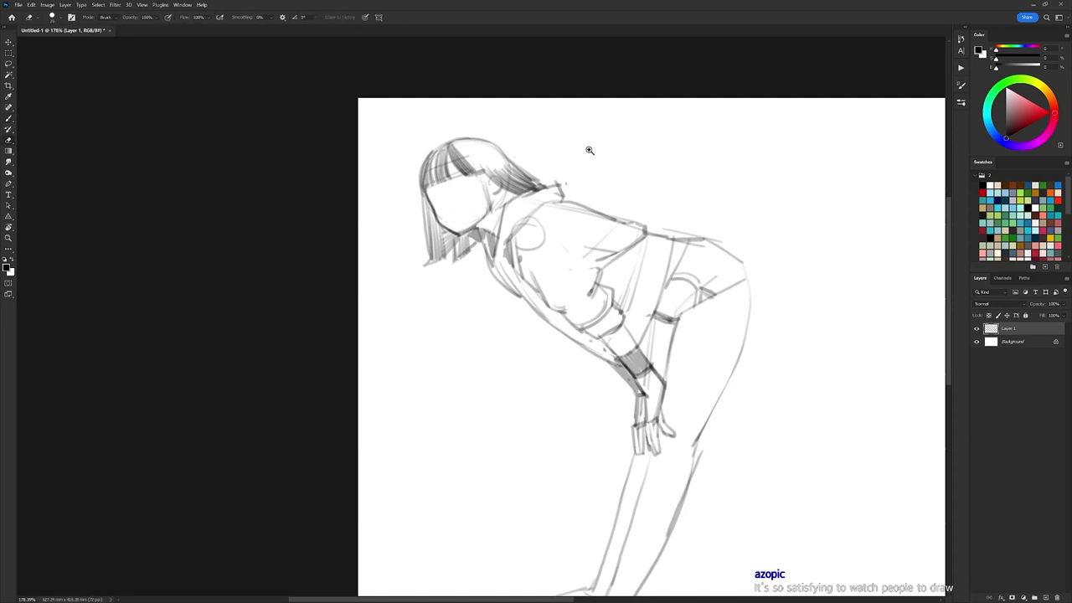
Sketch the far eye with its iris and upper lid beneath the fringe, erasing to refine its shape.
scroll(588, 150, "down", 3)
scroll(522, 140, "up", 2)
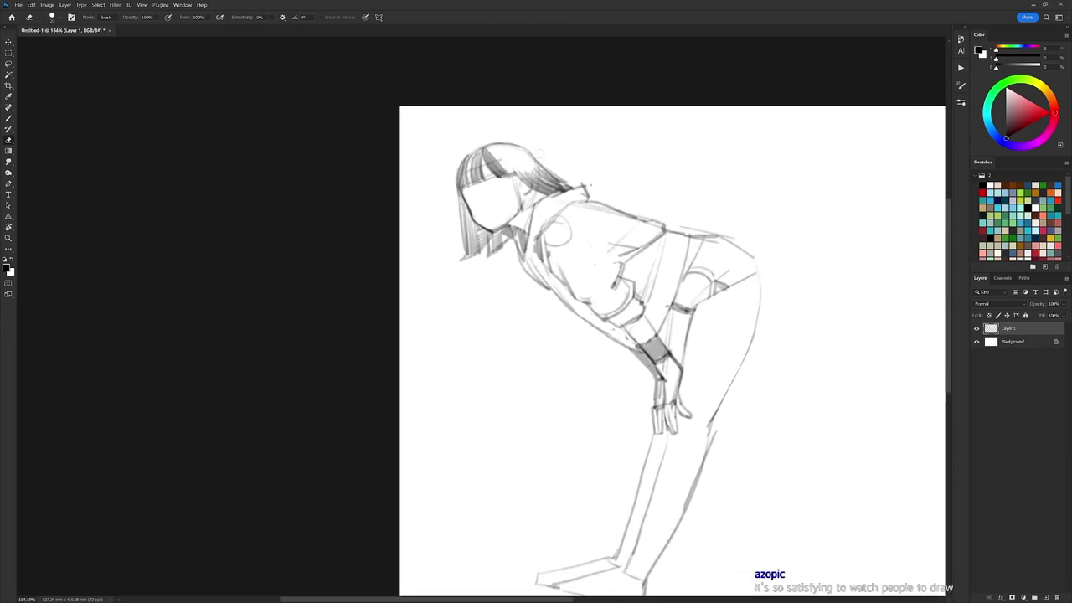
key("b")
scroll(499, 185, "up", 2)
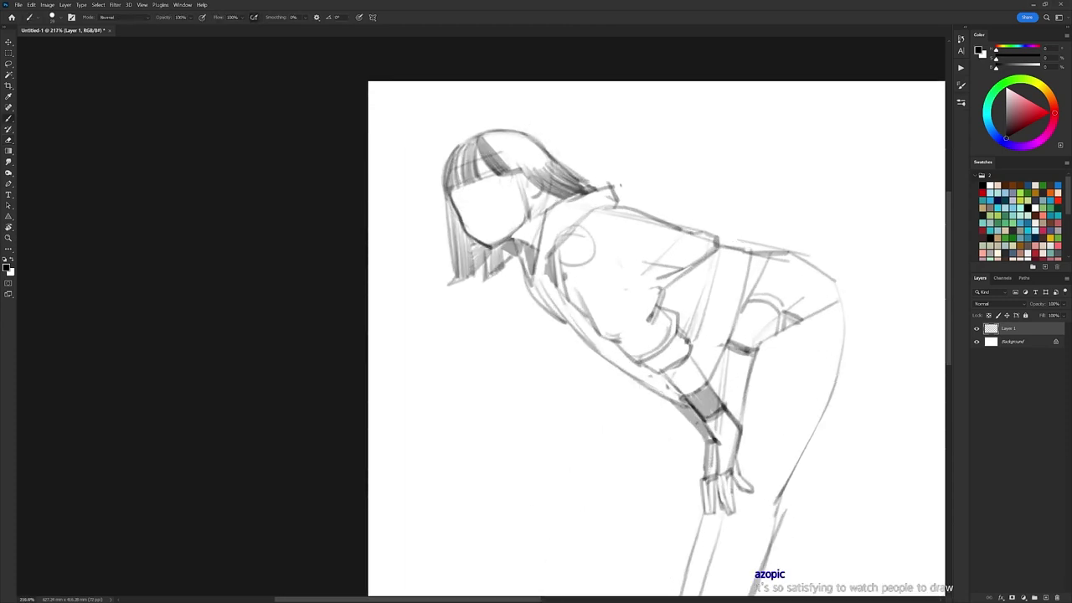
mouse_move(465, 177)
left_mouse_down()
mouse_move(468, 195)
mouse_move(484, 187)
mouse_move(464, 195)
left_mouse_up()
key("e")
key("b")
key("e")
key("b")
left_click_drag(458, 182, 460, 193)
key("e")
key("b")
Define the separate strands along the fringe's lower edge and erase excess marks around the far eye.
mouse_move(466, 151)
left_mouse_down()
mouse_move(458, 175)
mouse_move(521, 178)
left_mouse_up()
key("e")
mouse_move(485, 186)
left_mouse_down()
mouse_move(467, 192)
mouse_move(470, 211)
left_mouse_up()
key("b")
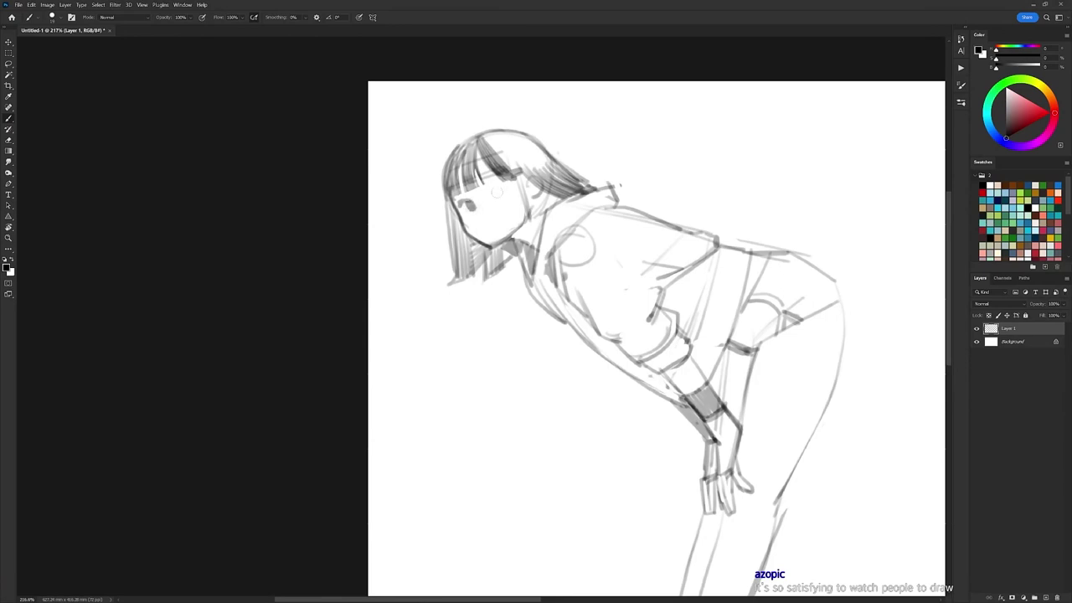
Draw the near eye, adjust its placement with a lasso selection and Free Transform, and deselect to refine the lashes.
mouse_move(498, 189)
left_mouse_down()
mouse_move(506, 200)
mouse_move(492, 215)
mouse_move(503, 183)
mouse_move(465, 215)
mouse_move(461, 201)
mouse_move(488, 206)
mouse_move(499, 191)
mouse_move(512, 206)
mouse_move(505, 198)
left_mouse_up()
key("l")
key("ctrl+t")
key("Return")
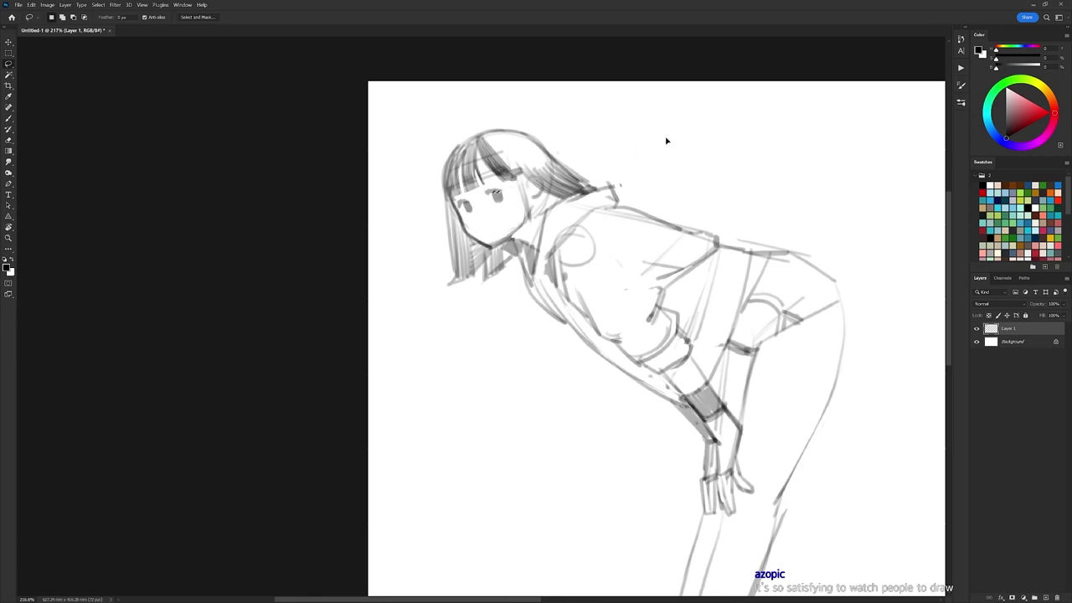
left_click_drag(665, 138, 666, 140)
key("e")
key("ctrl+d")
key("b")
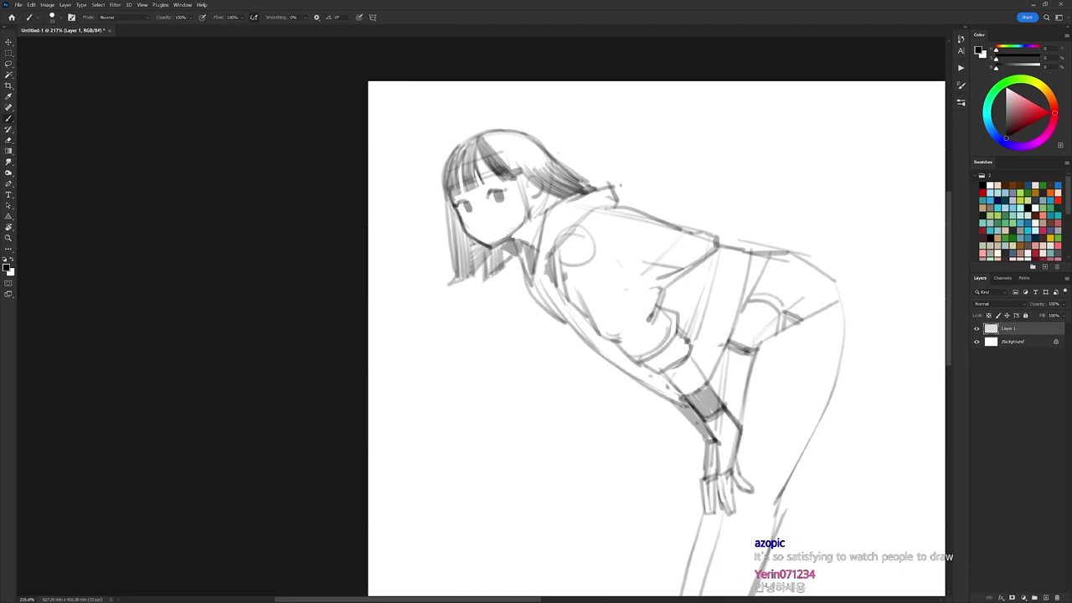
Refine both eyes with brush and eraser, and add small nose and mouth marks to the face.
key("e")
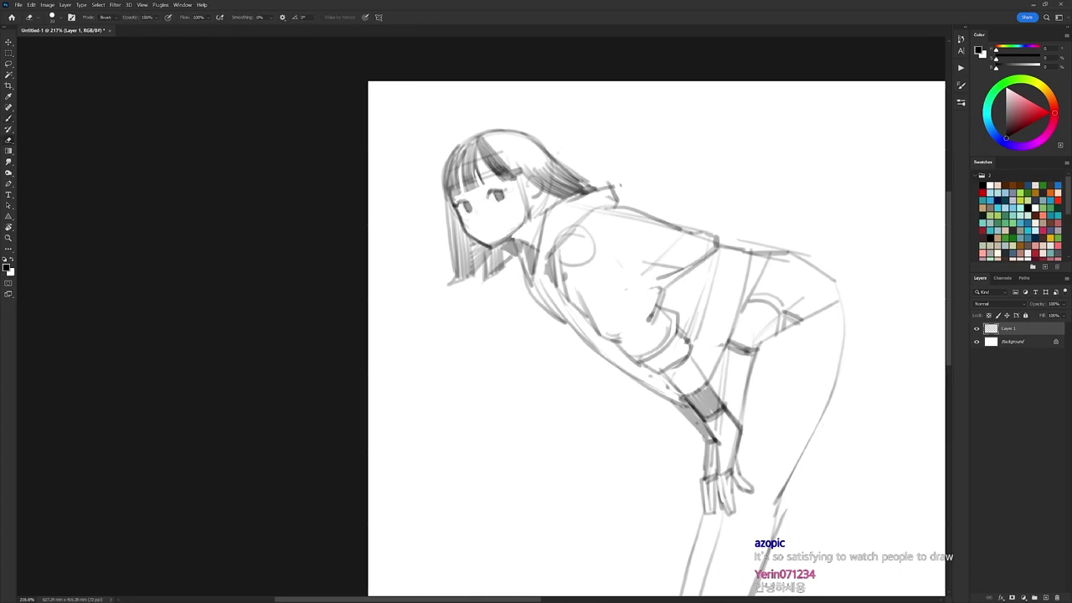
key("b")
key("b")
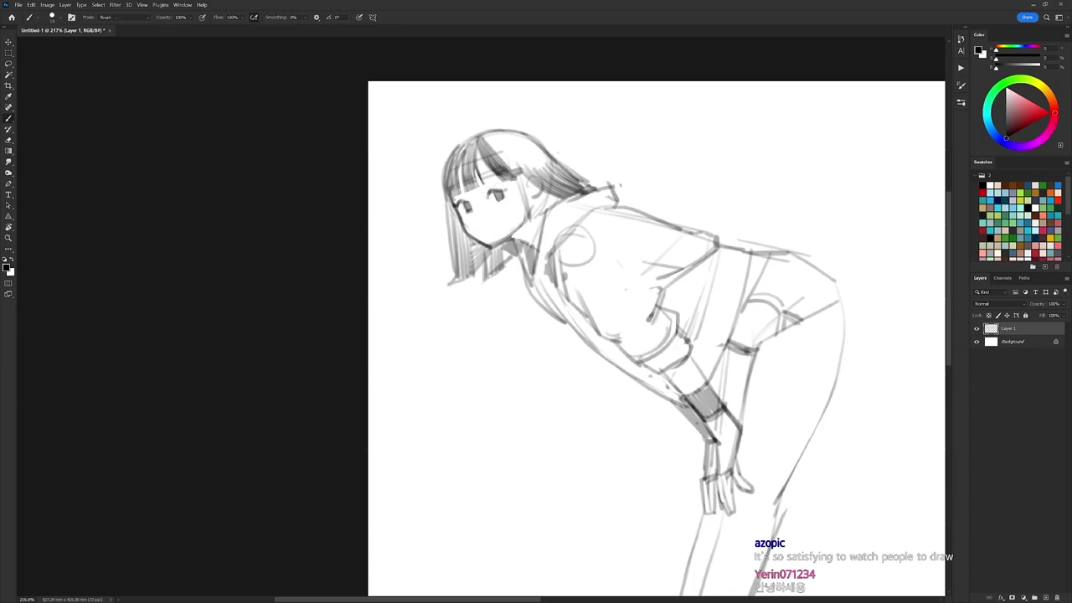
key("e")
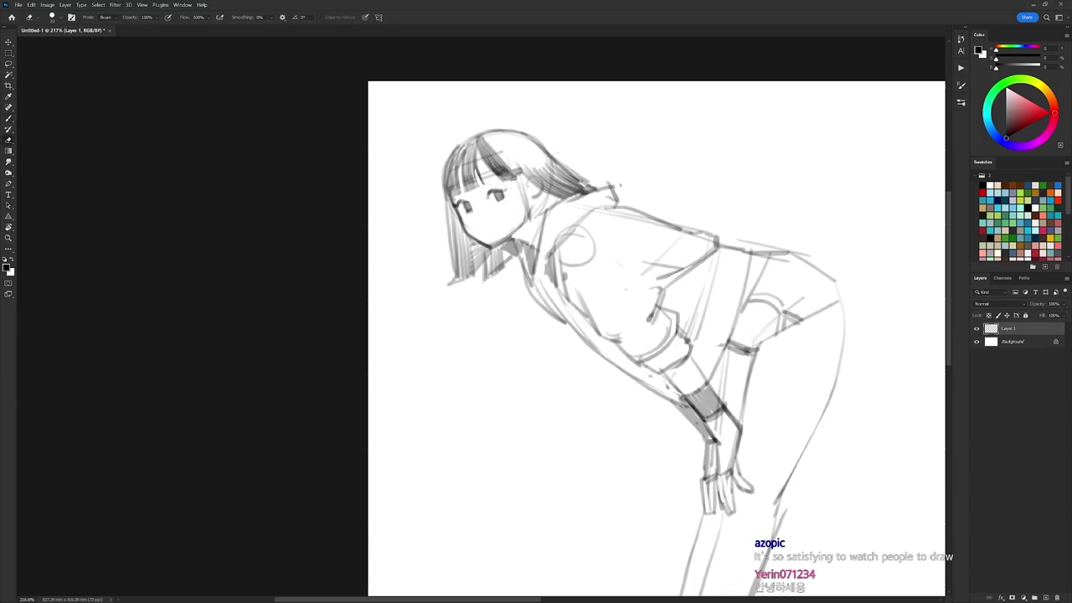
key("b")
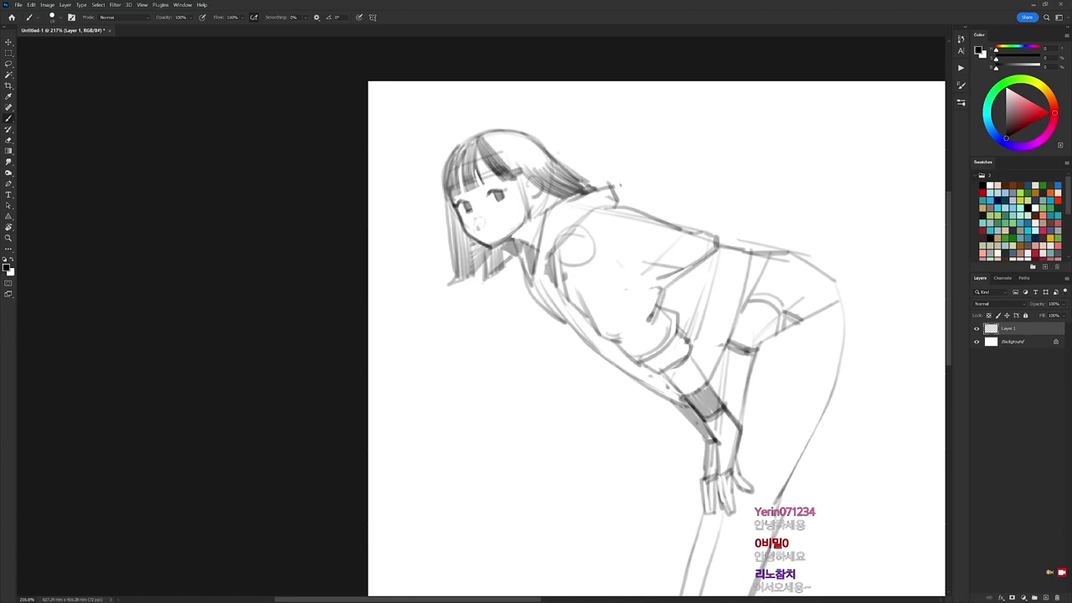
Lasso the head and hair, scale them up to about 109%, and deselect.
scroll(602, 185, "down", 3)
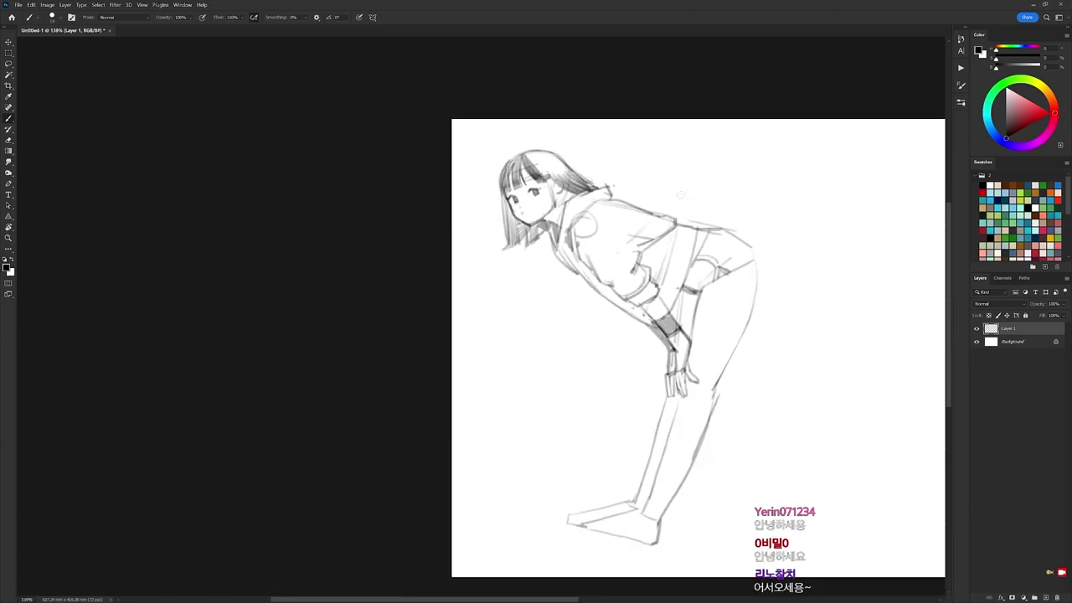
left_click_drag(678, 247, 627, 233)
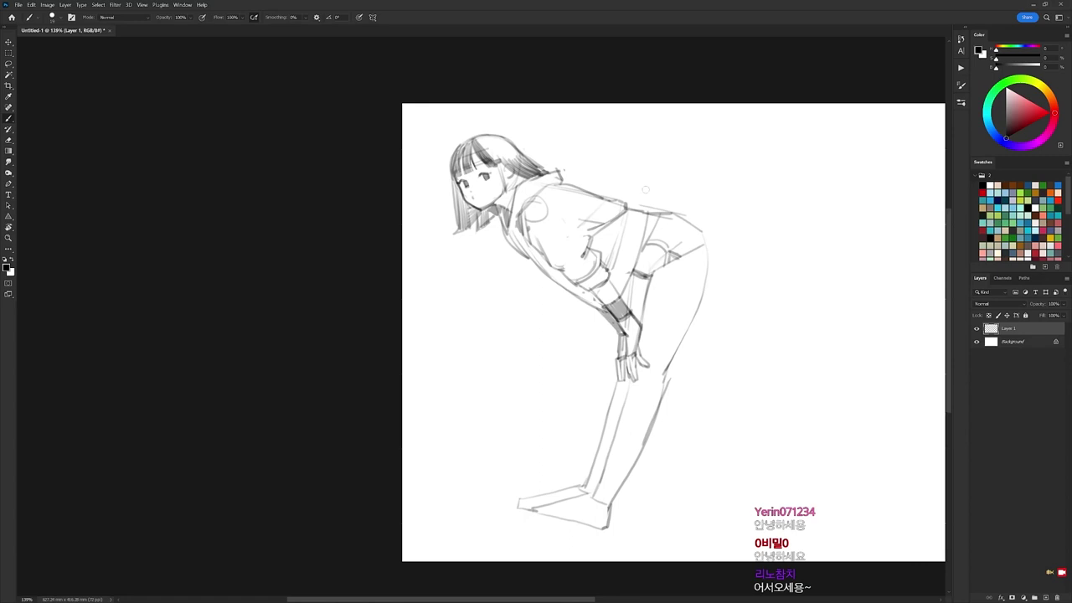
key("l")
mouse_move(547, 157)
left_mouse_down()
mouse_move(522, 178)
mouse_move(500, 213)
mouse_move(424, 223)
mouse_move(518, 105)
mouse_move(549, 164)
left_mouse_up()
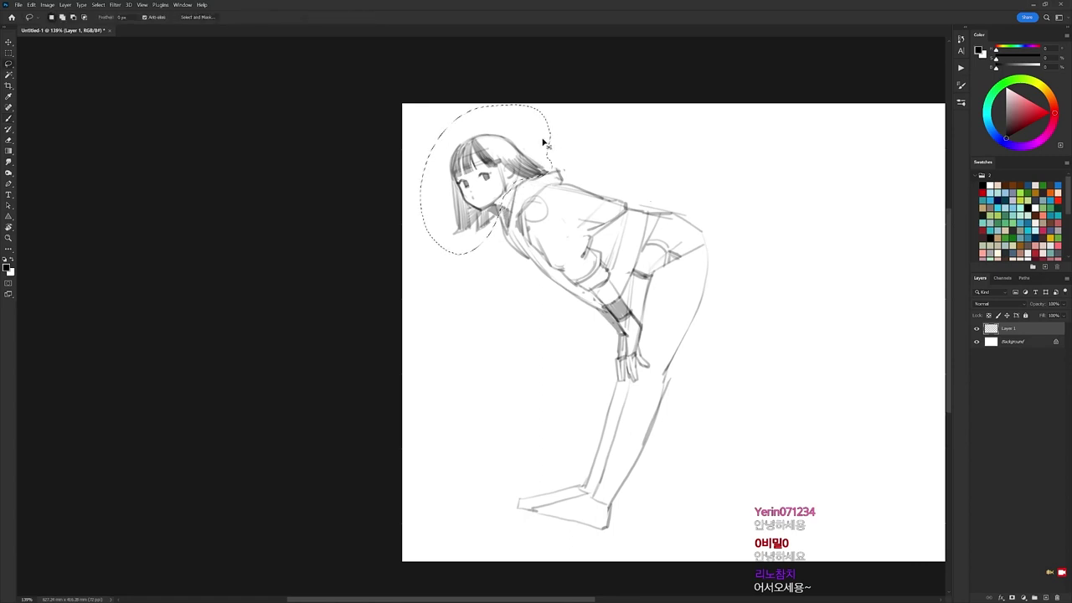
key("ctrl+t")
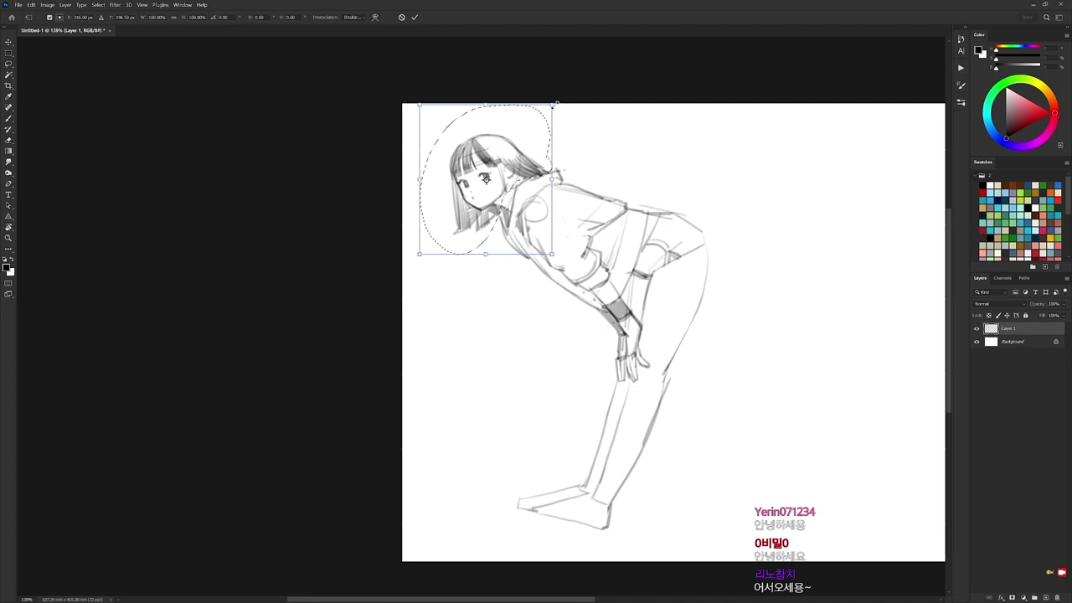
left_click_drag(553, 103, 559, 97)
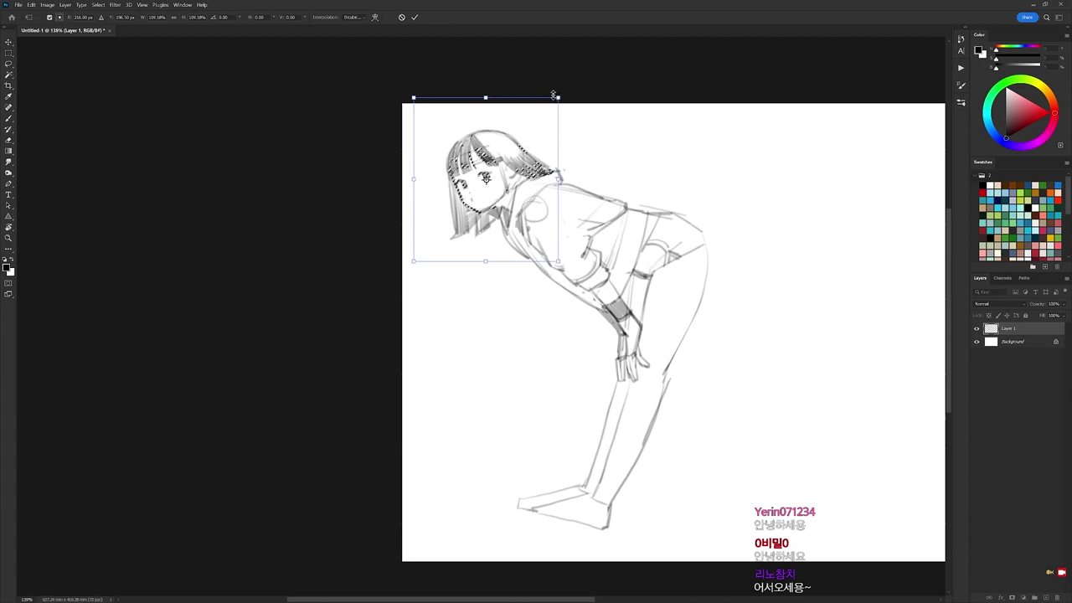
key("Return")
key("ctrl+d")
Erase the construction circle on the near shoulder.
key("e")
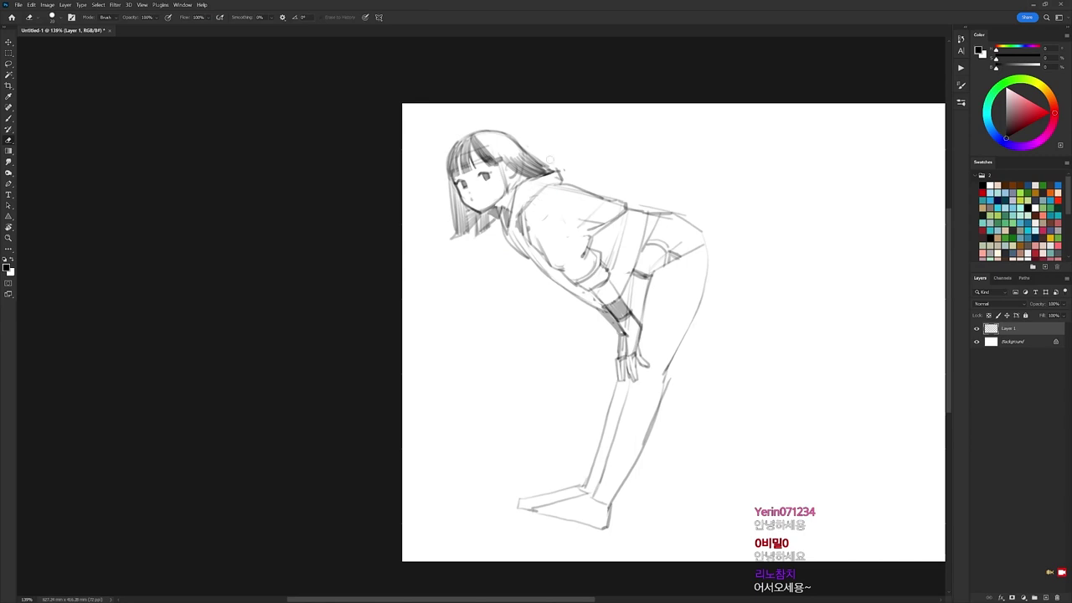
key("l")
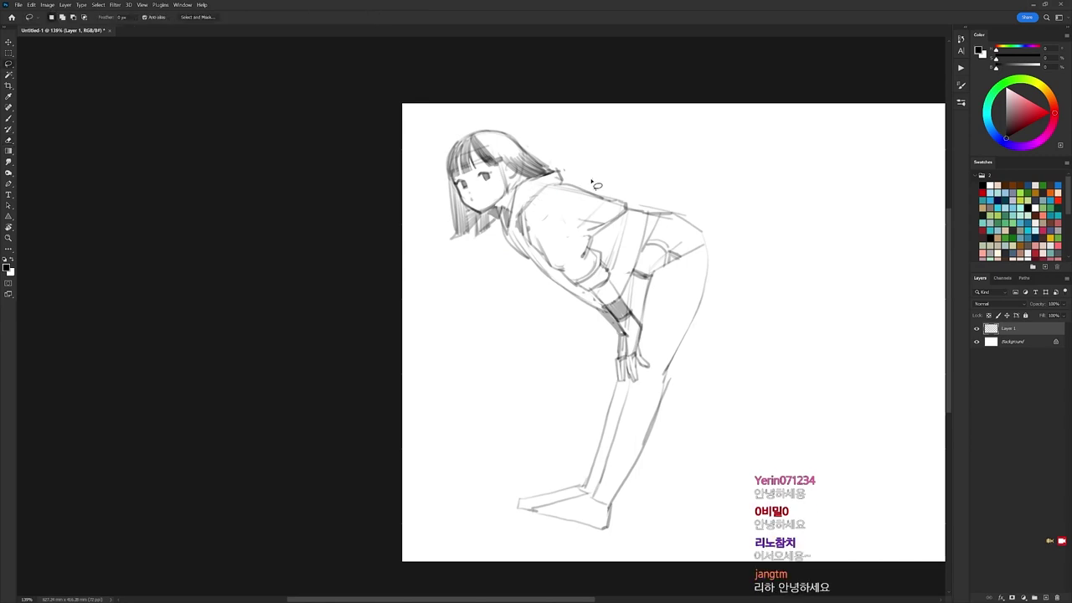
key("b")
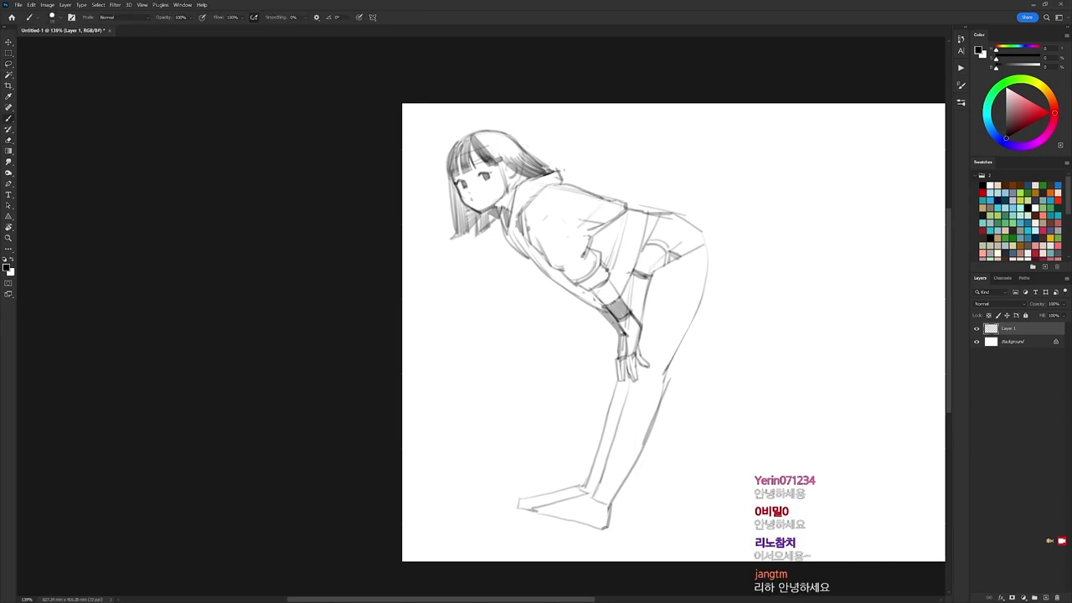
Draw a sock's top edge across the near leg just below the knee.
scroll(689, 222, "down", 3)
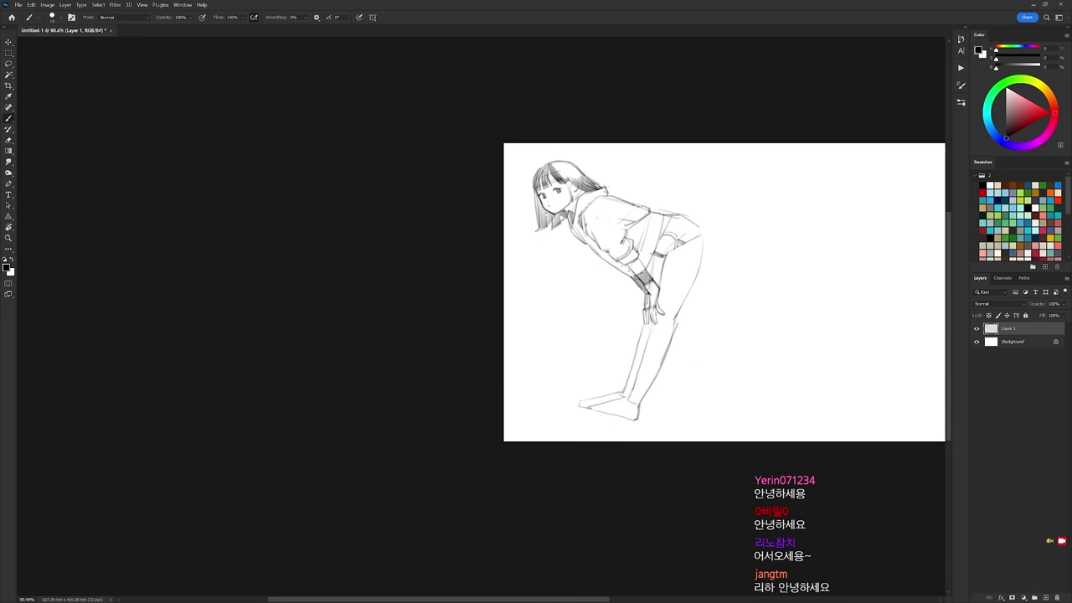
left_click_drag(651, 334, 676, 329)
scroll(626, 209, "up", 2)
key("l")
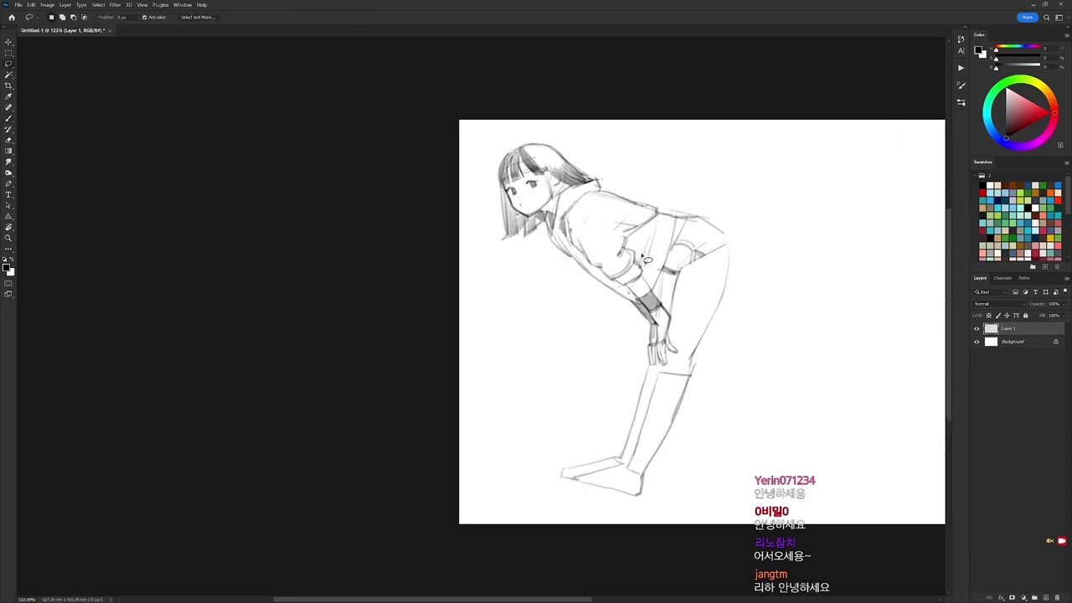
key("b")
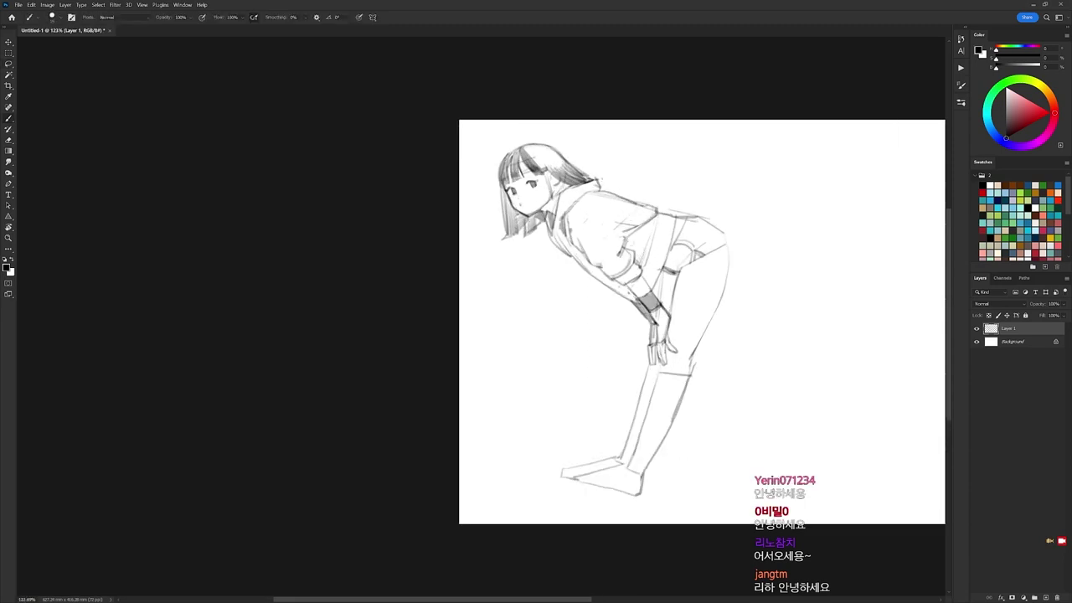
Clean up stray sketch lines around the hips and the folds at the near sleeve's elbow.
key("e")
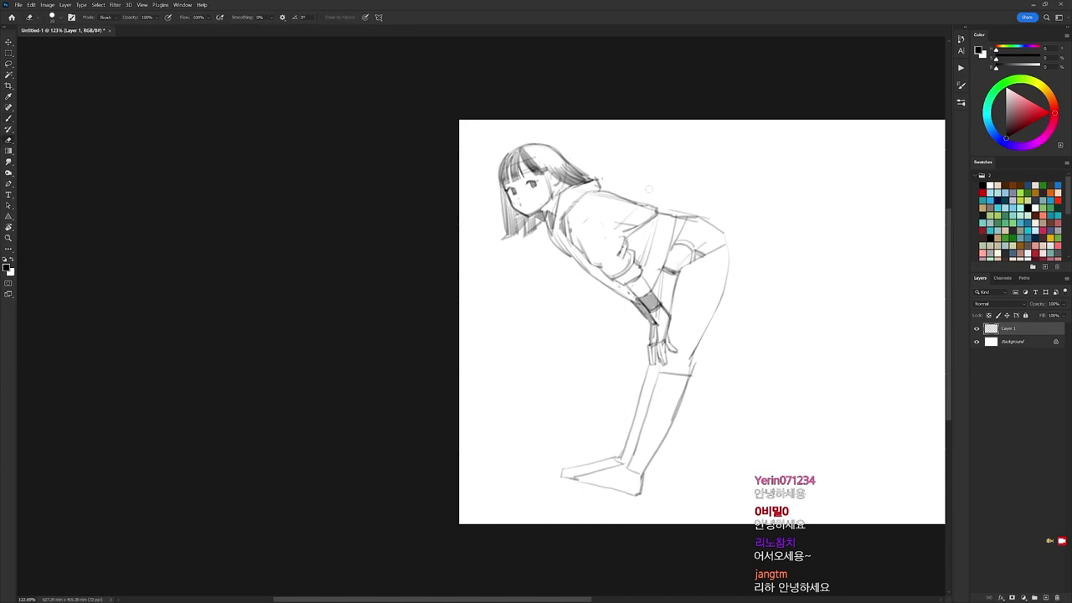
left_click_drag(725, 220, 613, 210)
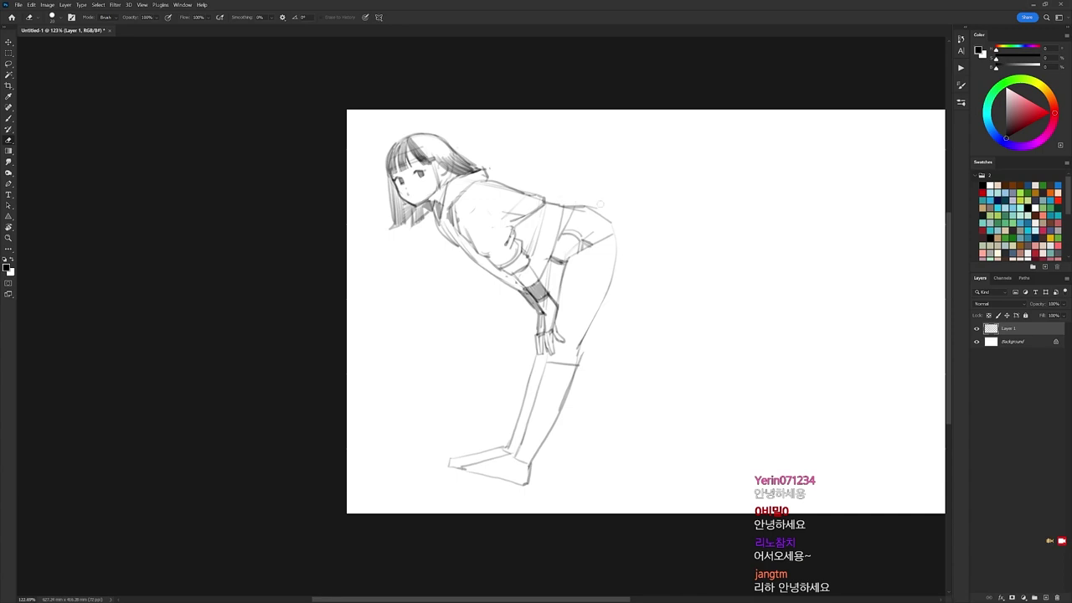
scroll(461, 159, "up", 3)
key("l")
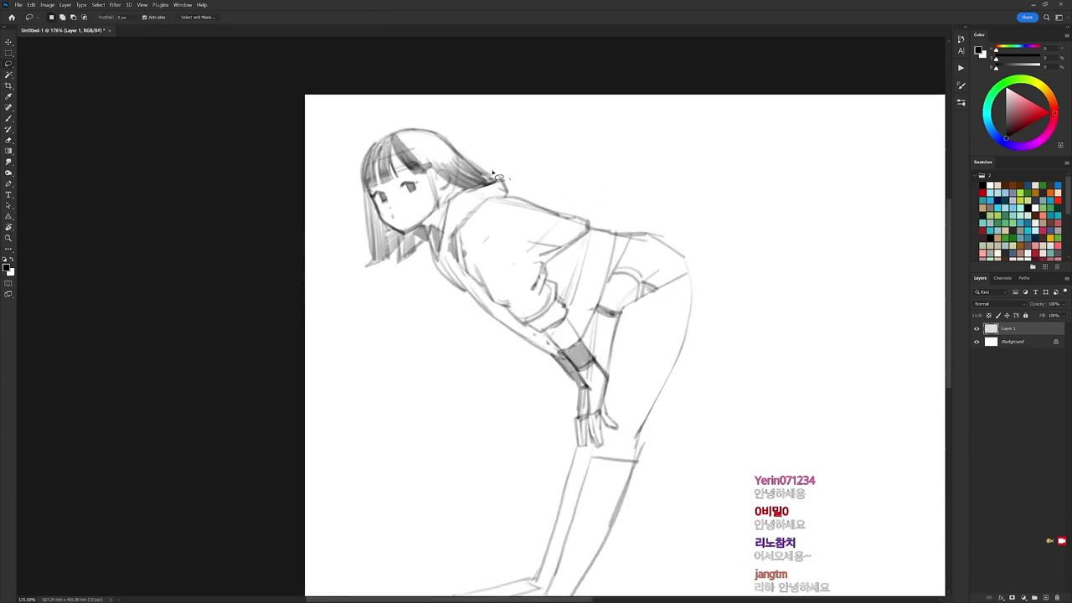
key("e")
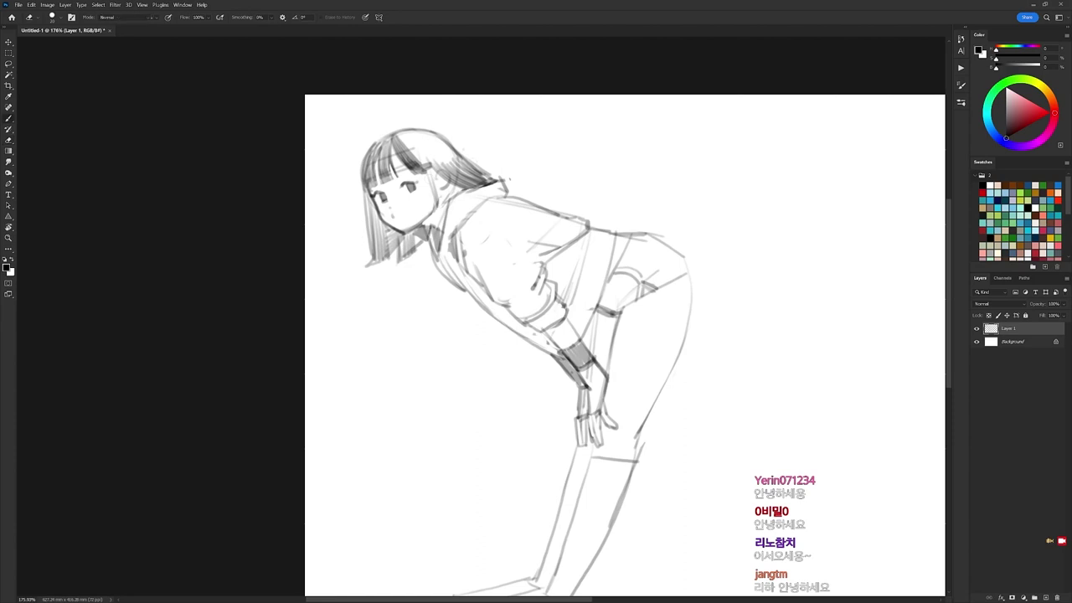
scroll(484, 143, "down", 3)
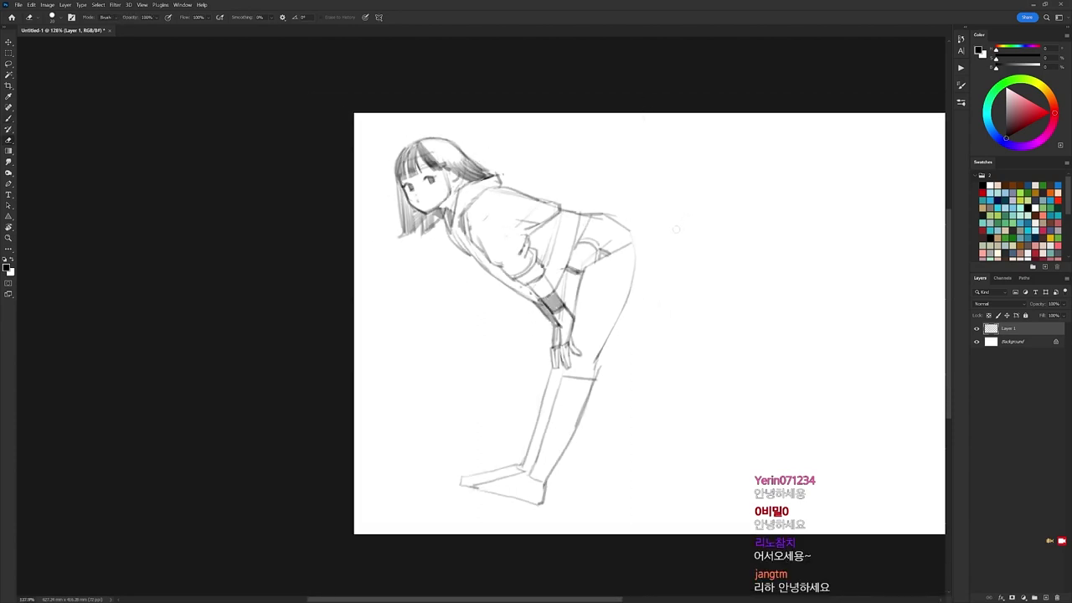
Redraw and darken the jacket's front edge along the torso's underside, from the chest to the forearm.
key("b")
left_click_drag(482, 252, 512, 277)
key("e")
key("b")
left_click_drag(464, 245, 534, 299)
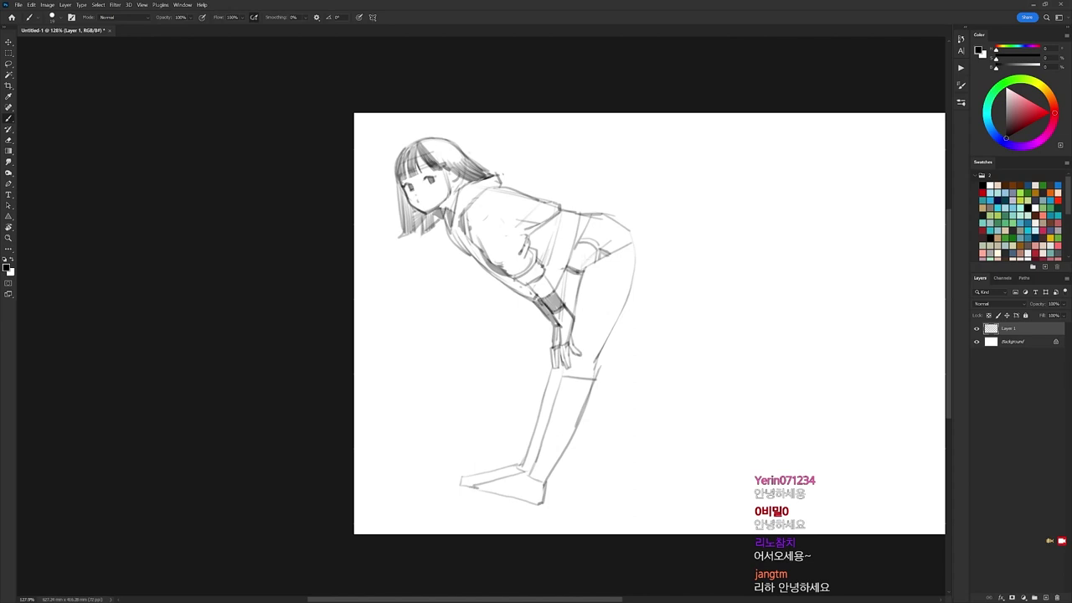
key("l")
mouse_move(546, 184)
left_mouse_down()
mouse_move(398, 283)
mouse_move(572, 153)
mouse_move(530, 211)
left_mouse_up()
key("ctrl+d")
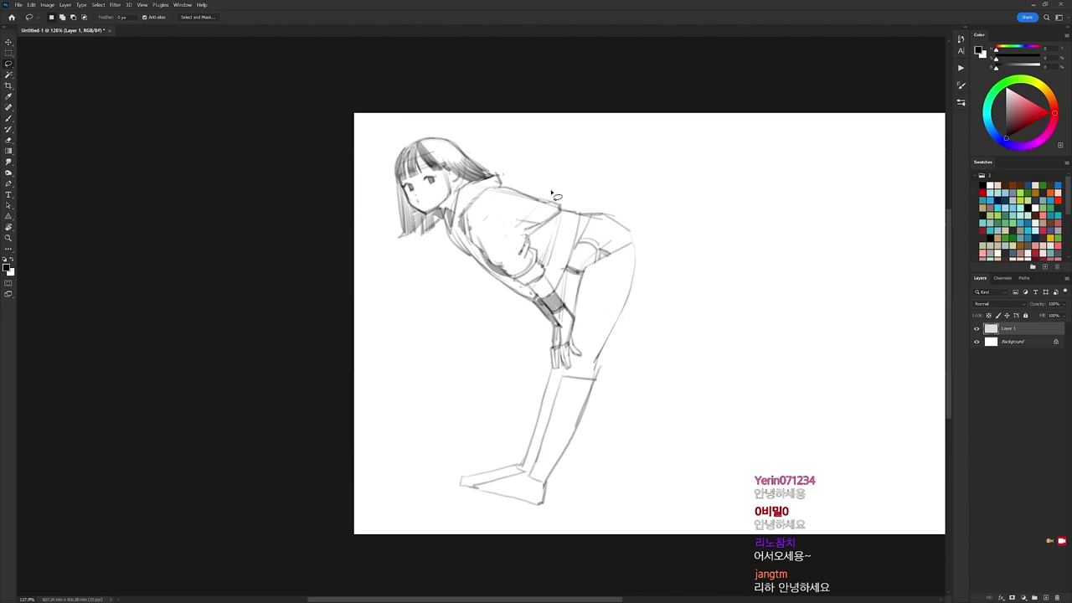
Shift the head slightly forward, then redraw the jacket's front edge and the upper back contour behind the collar.
mouse_move(544, 165)
left_mouse_down()
mouse_move(543, 202)
mouse_move(508, 278)
mouse_move(352, 221)
mouse_move(525, 150)
mouse_move(506, 214)
left_mouse_up()
key("ctrl+d")
key("r")
left_click_drag(583, 189, 639, 274)
key("b")
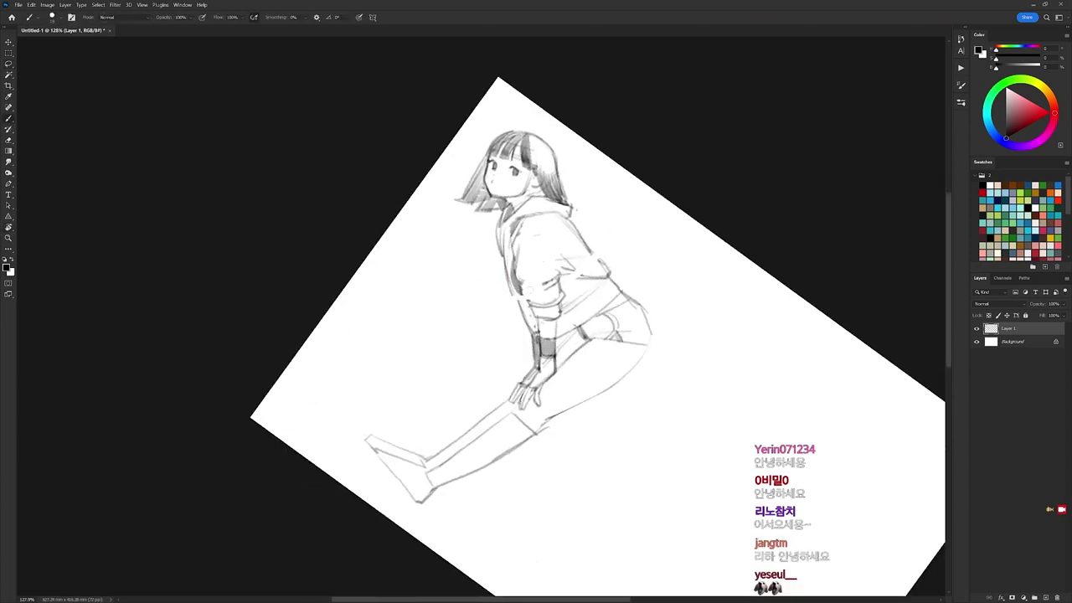
key("e")
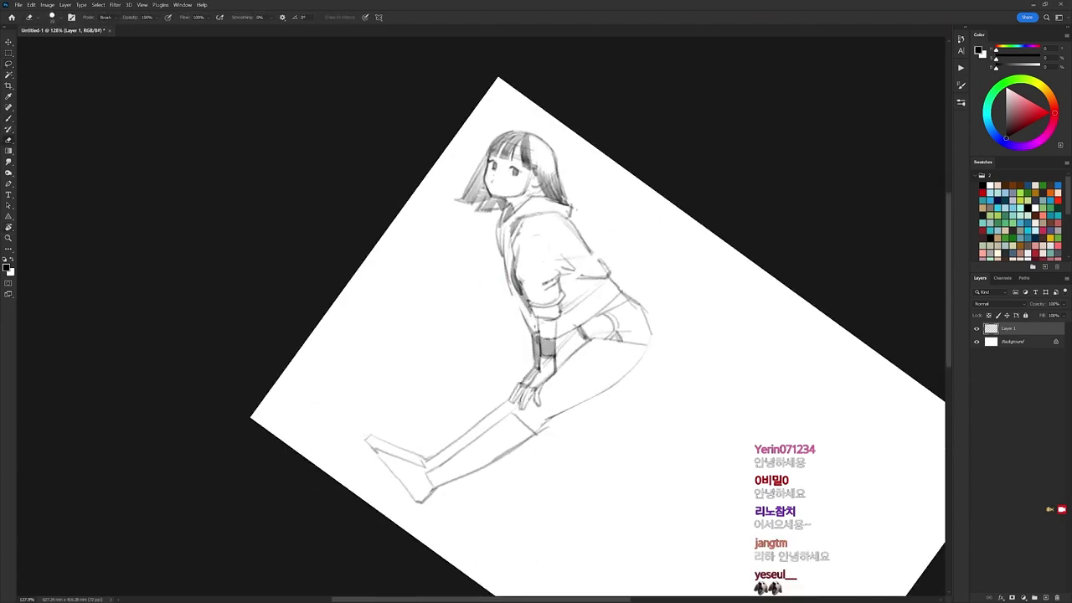
key("b")
mouse_move(578, 232)
left_mouse_down()
mouse_move(600, 263)
mouse_move(579, 139)
mouse_move(537, 126)
left_mouse_up()
key("r")
left_click_drag(688, 178, 726, 224)
Clean up and redraw the jacket's lower back edge, and add fold lines behind the near elbow.
key("e")
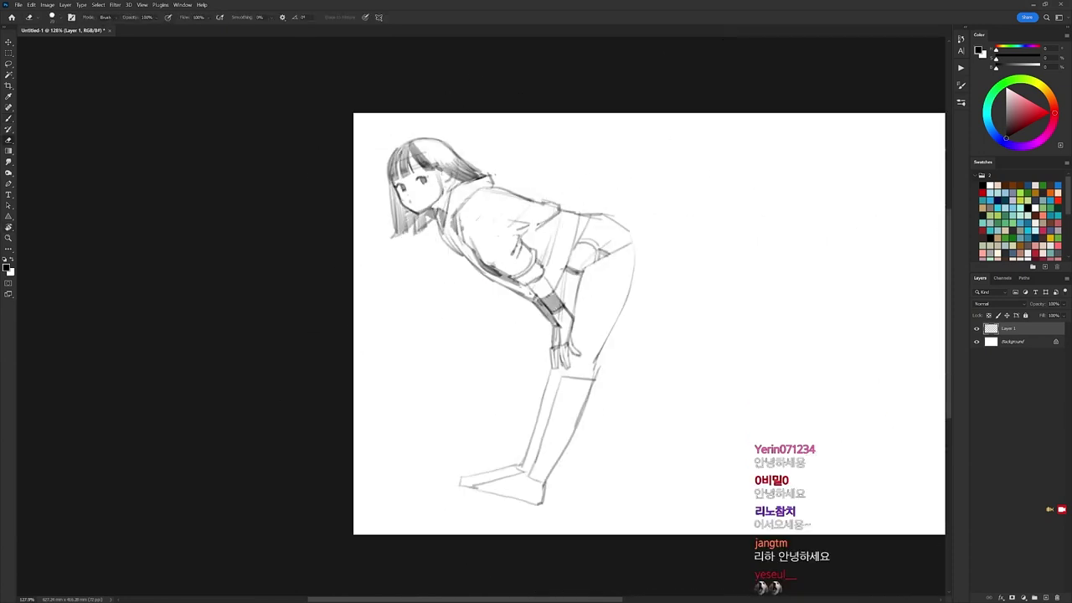
key("b")
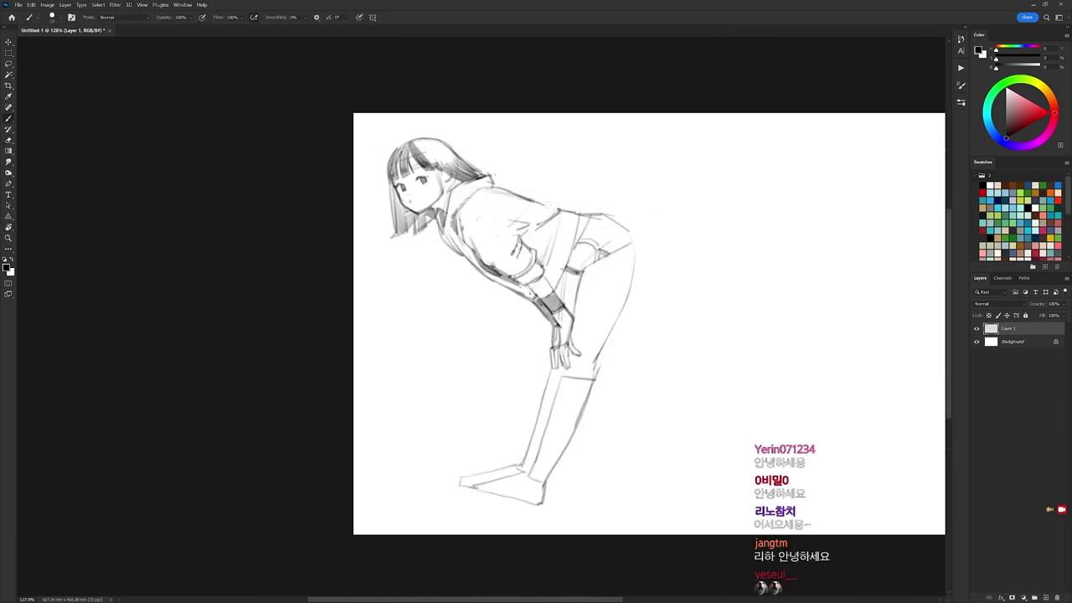
mouse_move(560, 220)
left_mouse_down()
mouse_move(524, 240)
mouse_move(537, 250)
left_mouse_up()
left_click_drag(546, 203, 568, 203)
left_click_drag(392, 153, 424, 155)
key("e")
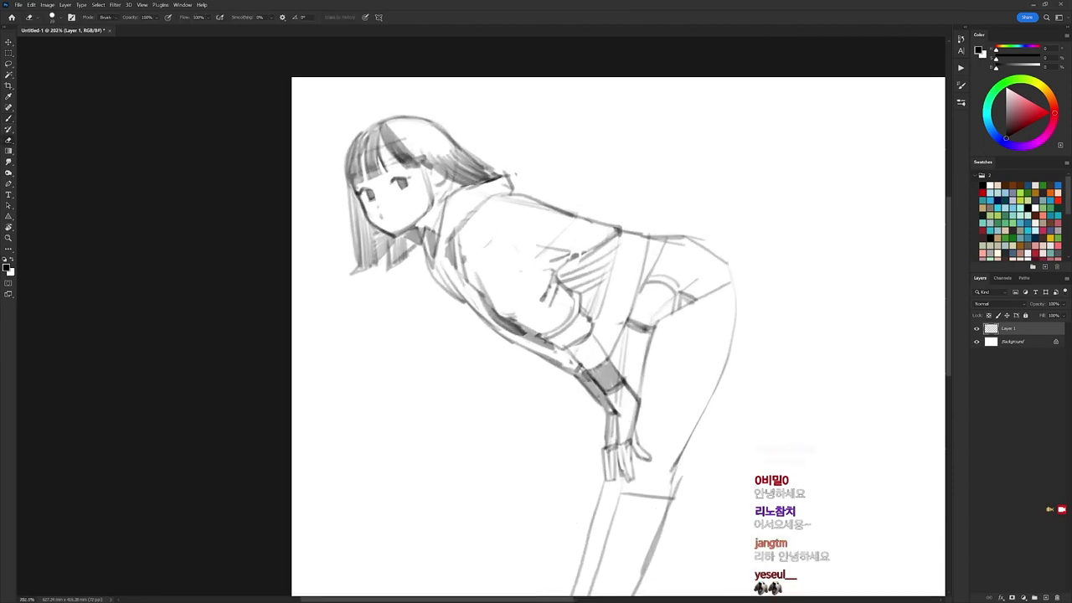
key("b")
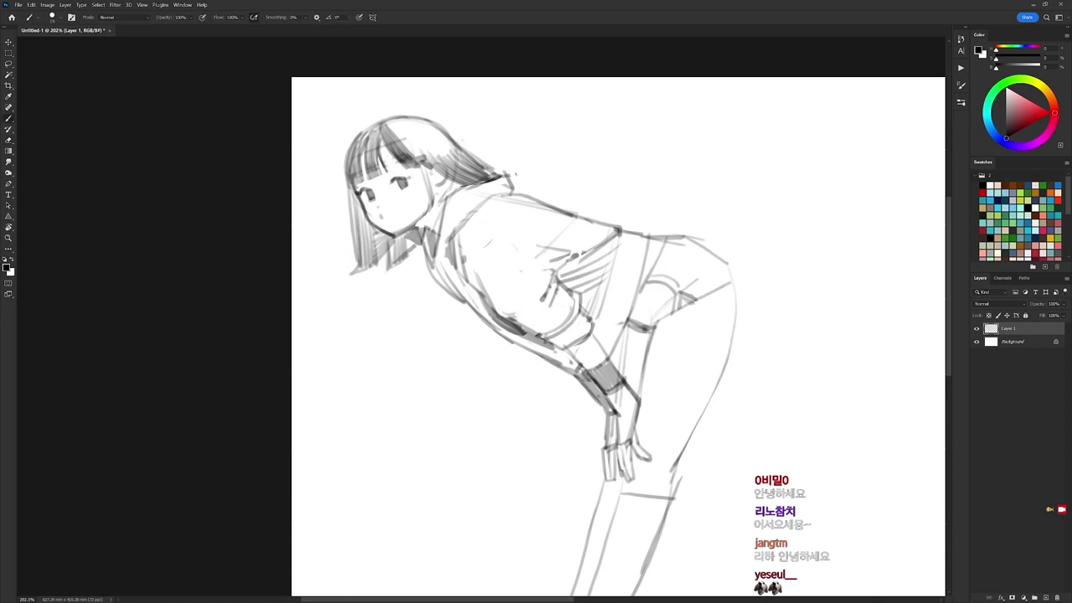
Adjust the eyes on the face and retouch the hair beside the cheek.
key("l")
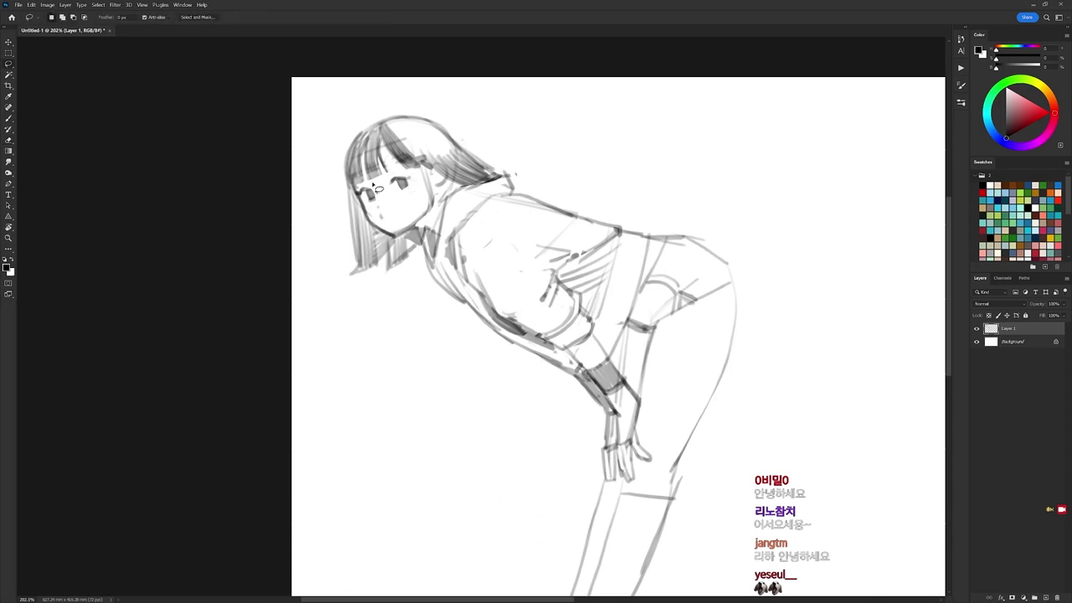
mouse_move(378, 186)
left_mouse_down()
mouse_move(404, 181)
mouse_move(372, 186)
mouse_move(414, 177)
mouse_move(404, 220)
mouse_move(383, 224)
mouse_move(388, 177)
left_mouse_up()
left_click_drag(404, 191, 407, 192)
key("ctrl+d")
key("b")
left_click_drag(517, 143, 494, 143)
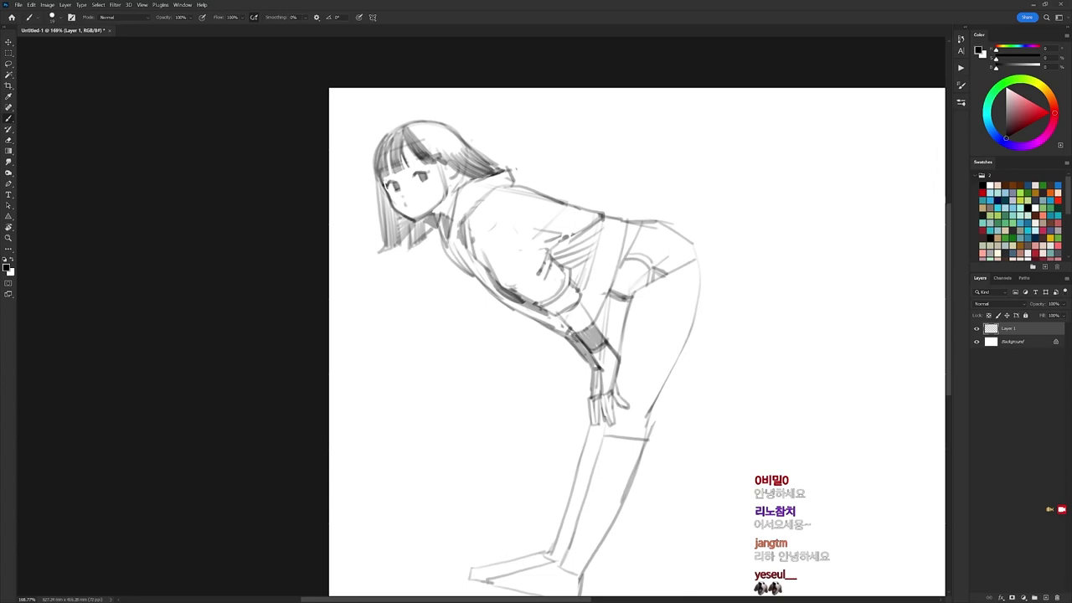
mouse_move(458, 178)
left_mouse_down()
mouse_move(453, 196)
mouse_move(466, 185)
left_mouse_up()
key("e")
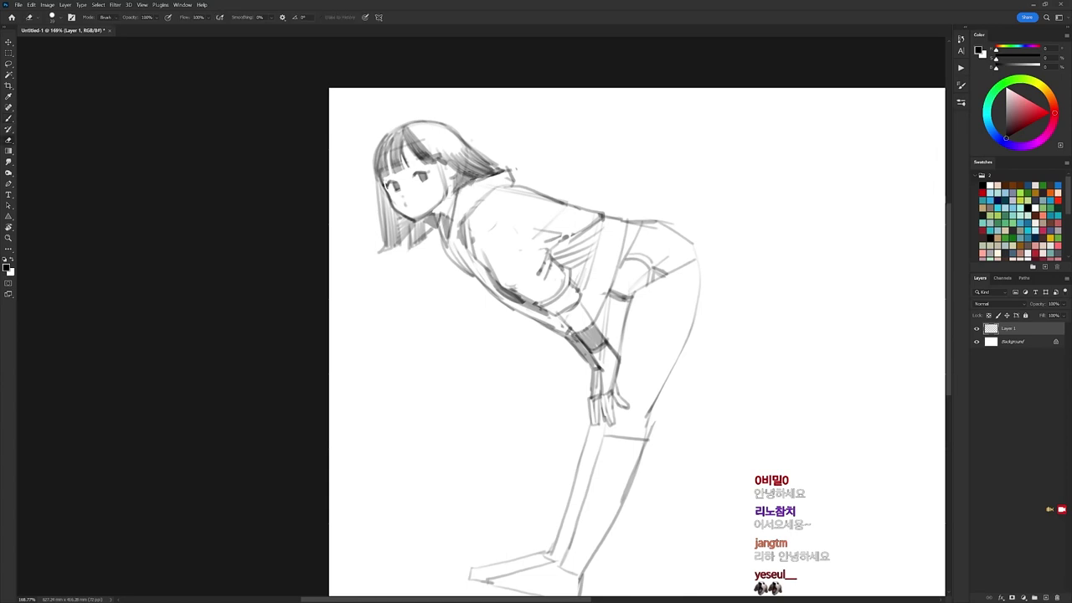
Select the whole figure's silhouette by lassoing around it and subtracting the empty area outside its outline.
key("ctrl+minus")
key("l")
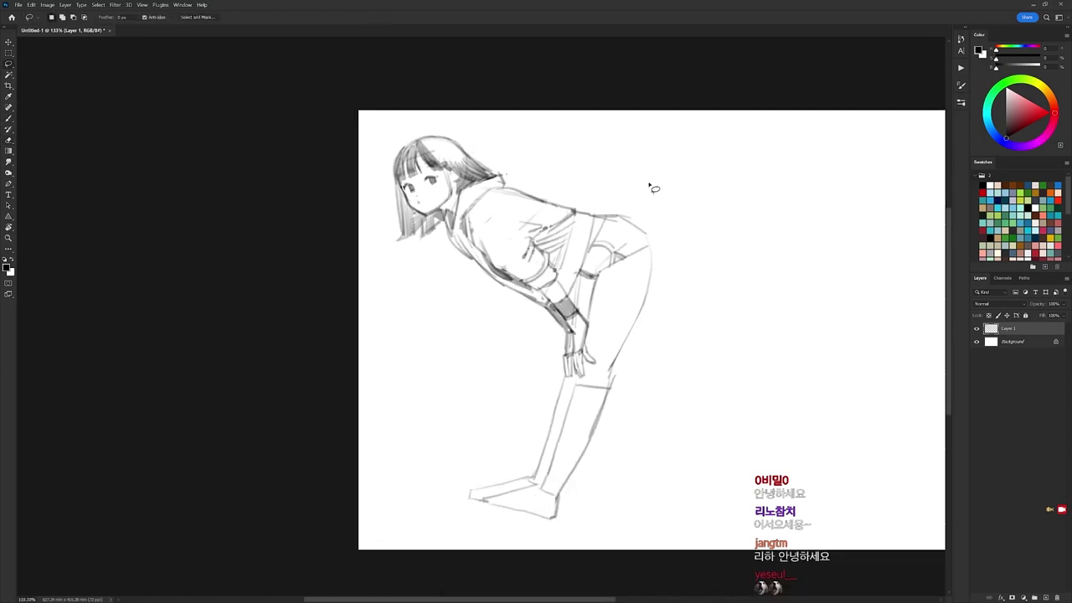
mouse_move(648, 184)
left_mouse_down()
mouse_move(550, 562)
mouse_move(324, 369)
mouse_move(474, 84)
mouse_move(640, 170)
left_mouse_up()
key("w")
left_click(599, 175, "alt")
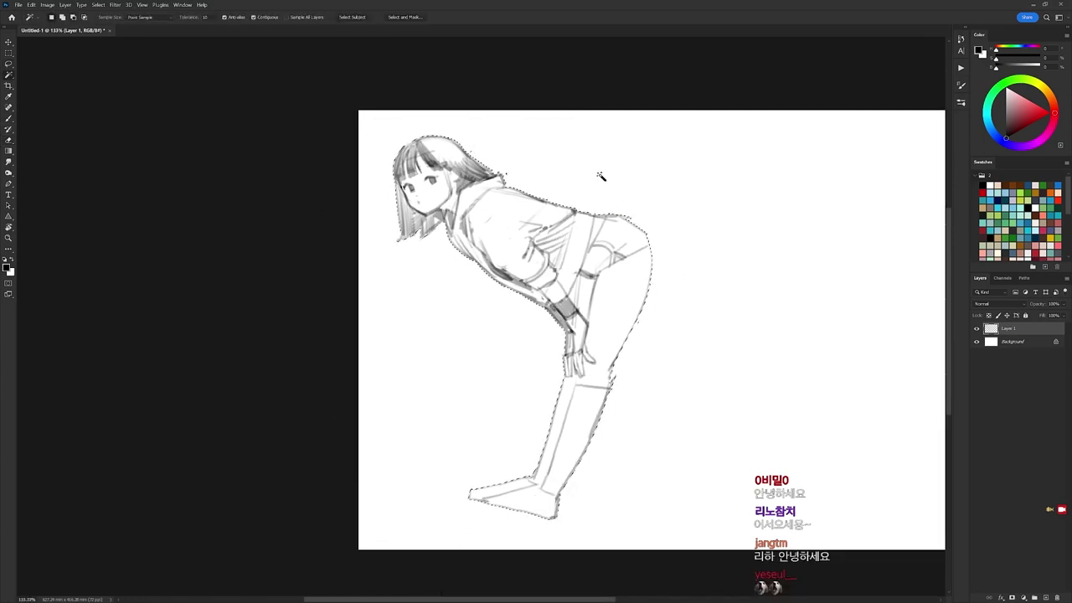
key("q")
key("q")
Try contracting the silhouette selection and adding a new layer for it.
key("alt+s")
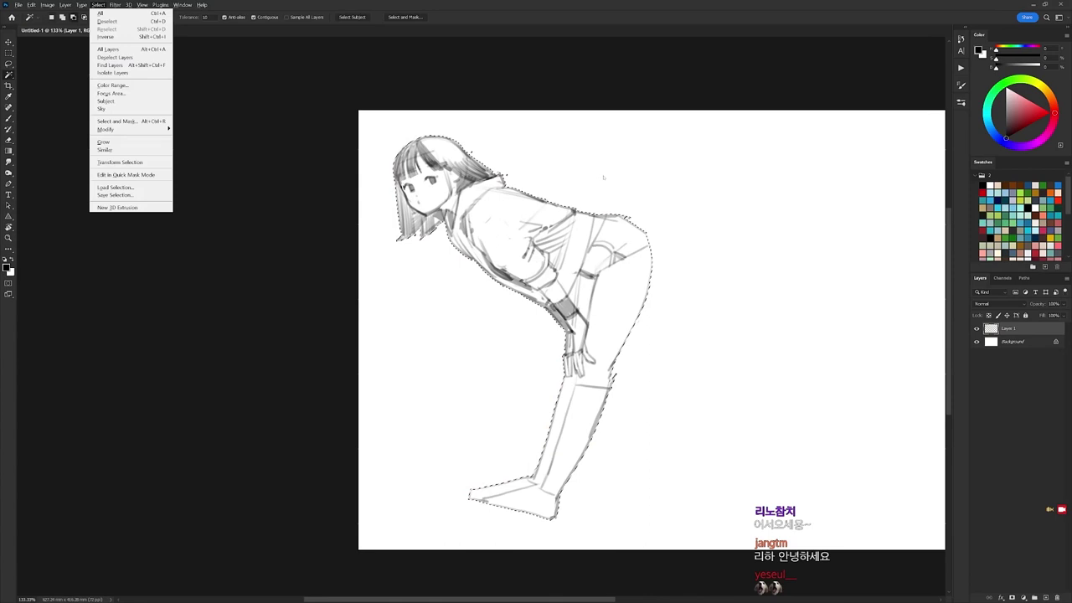
key("m")
key("c")
key("Return")
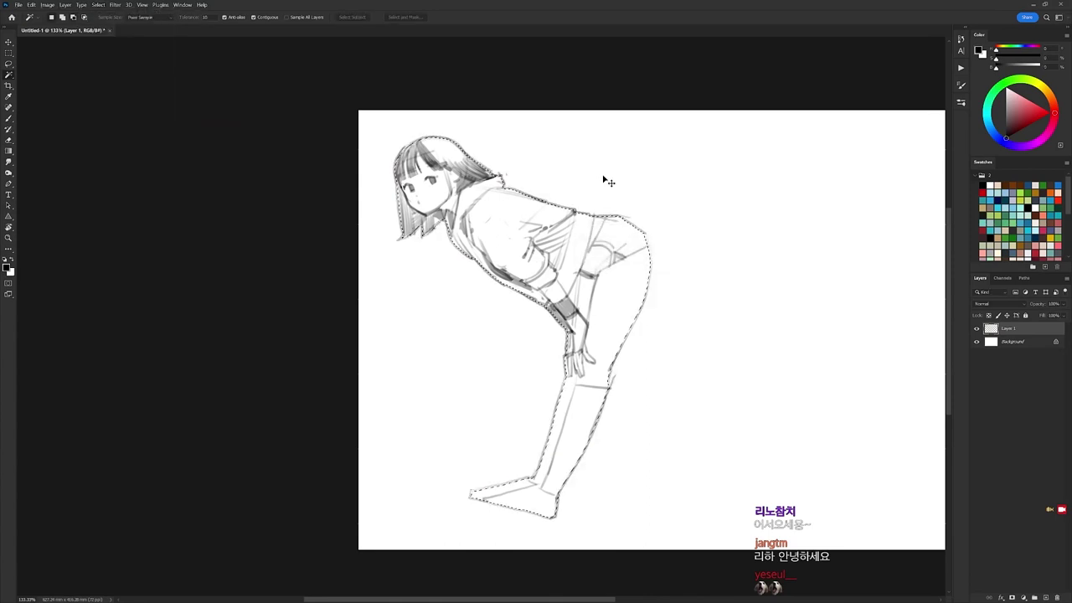
key("ctrl+shift+alt+n")
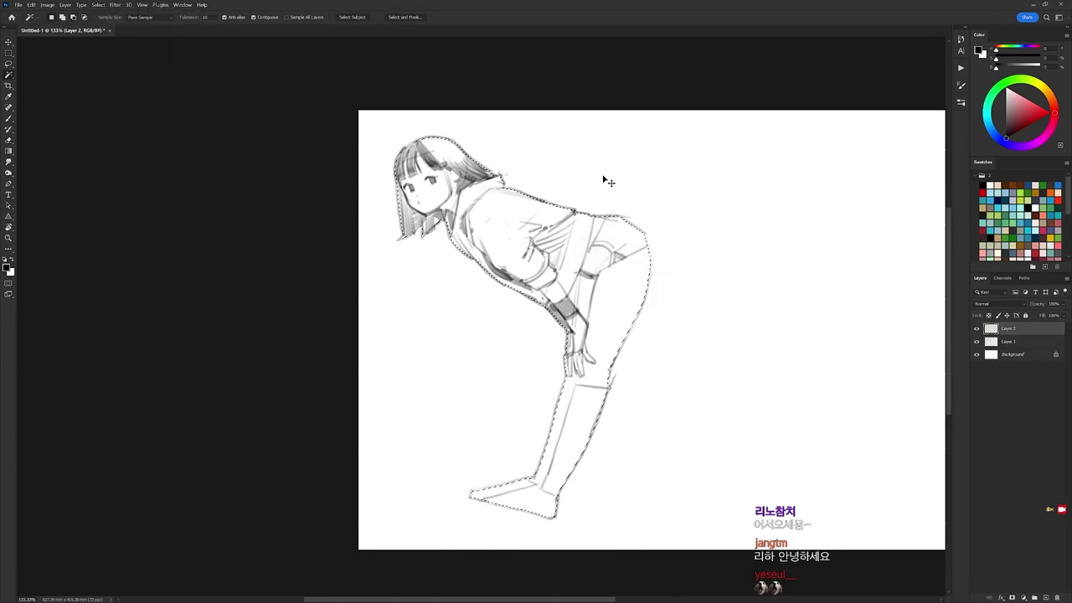
key("ctrl+e")
Contract the silhouette selection slightly and check its coverage by inverting it and back.
key("alt+s")
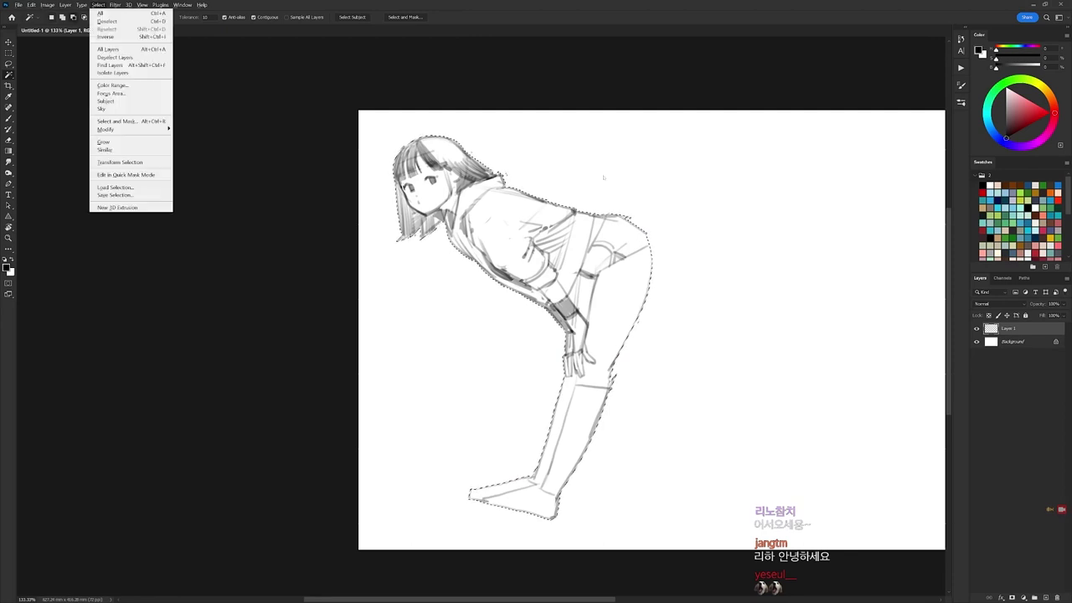
key("m")
key("c")
key("Return")
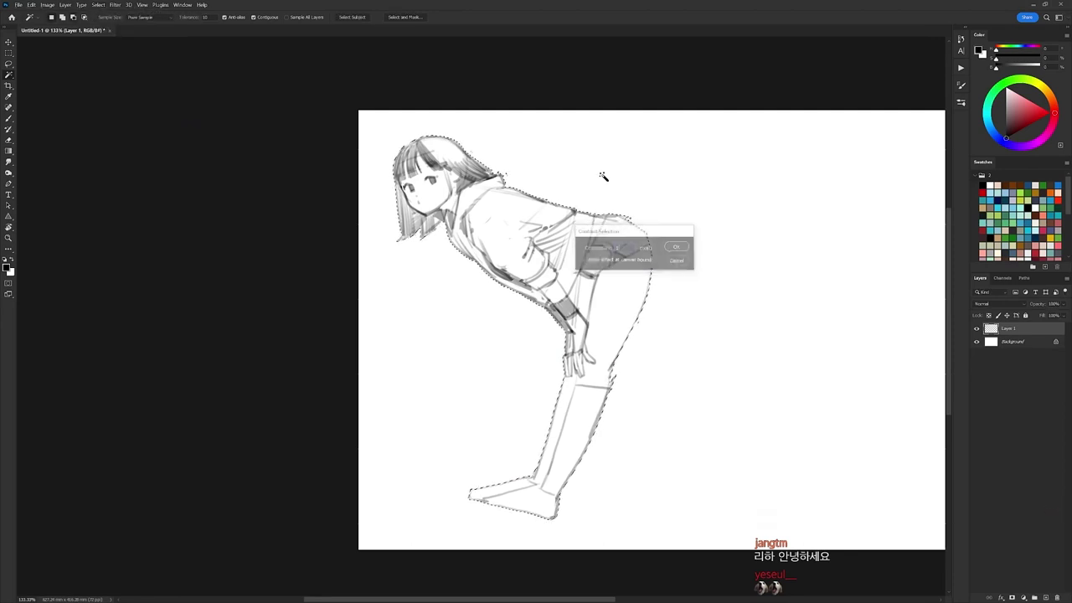
key("ctrl+shift+i")
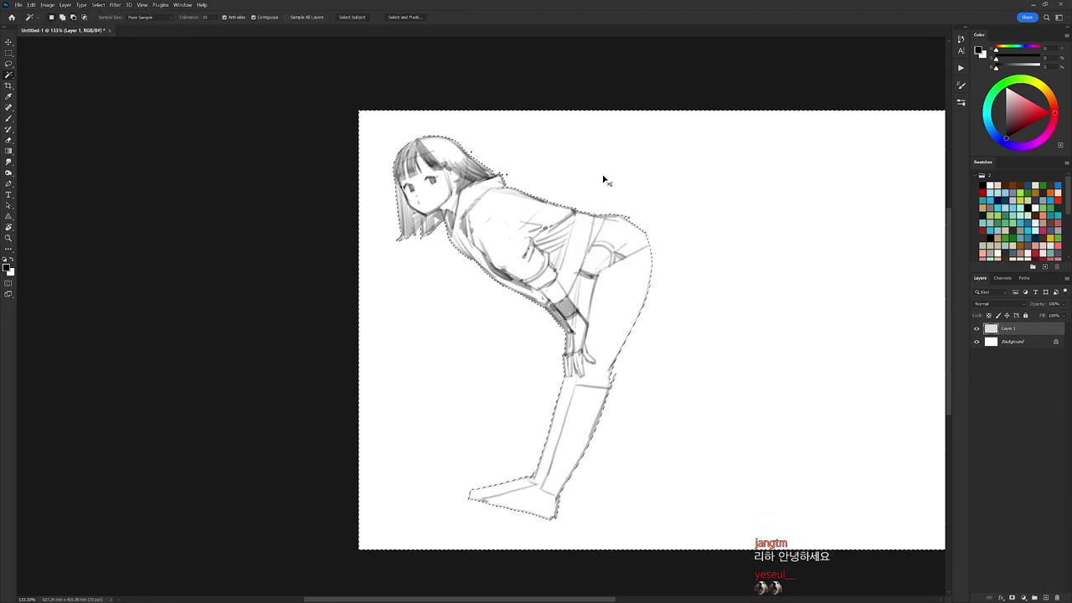
key("ctrl+shift+i")
Fill the silhouette with a pale skin tone on a new layer beneath the sketch, then deselect and lock its transparent pixels.
key("ctrl+shift+alt+n")
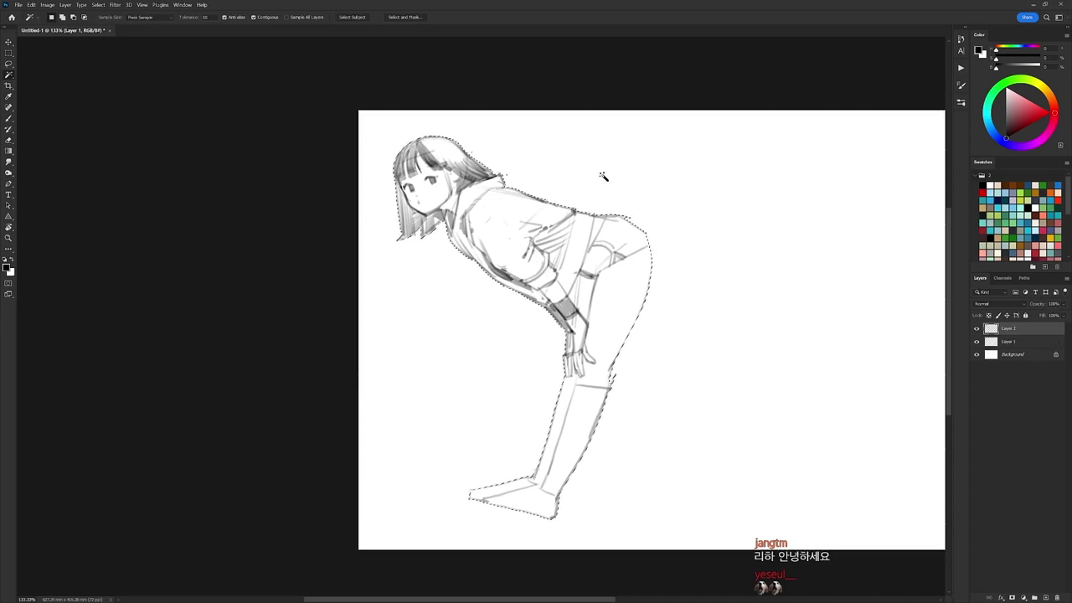
key("ctrl+bracketleft")
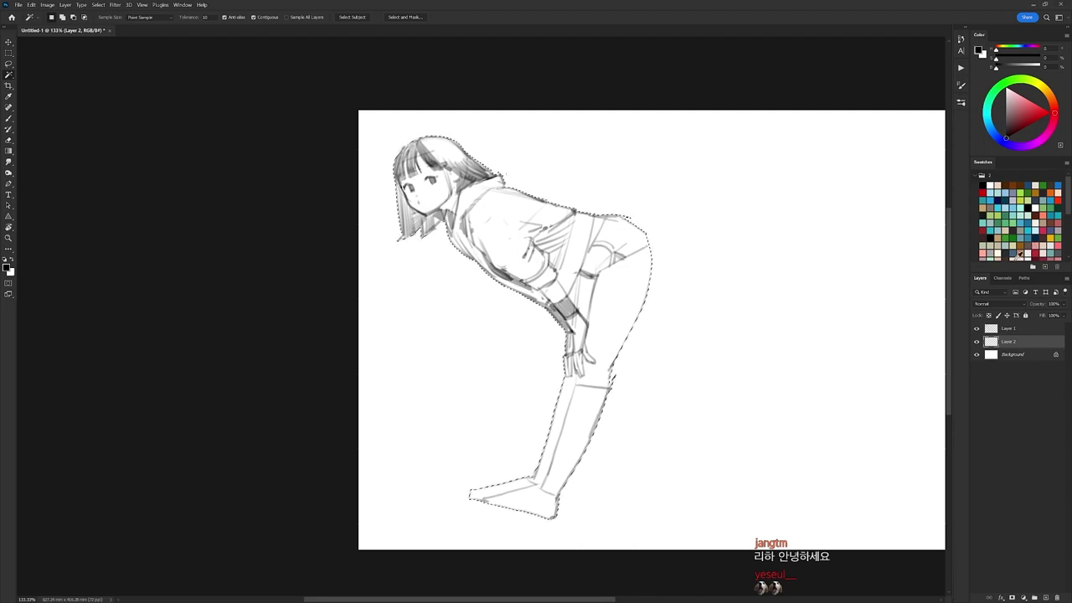
left_click(1019, 253)
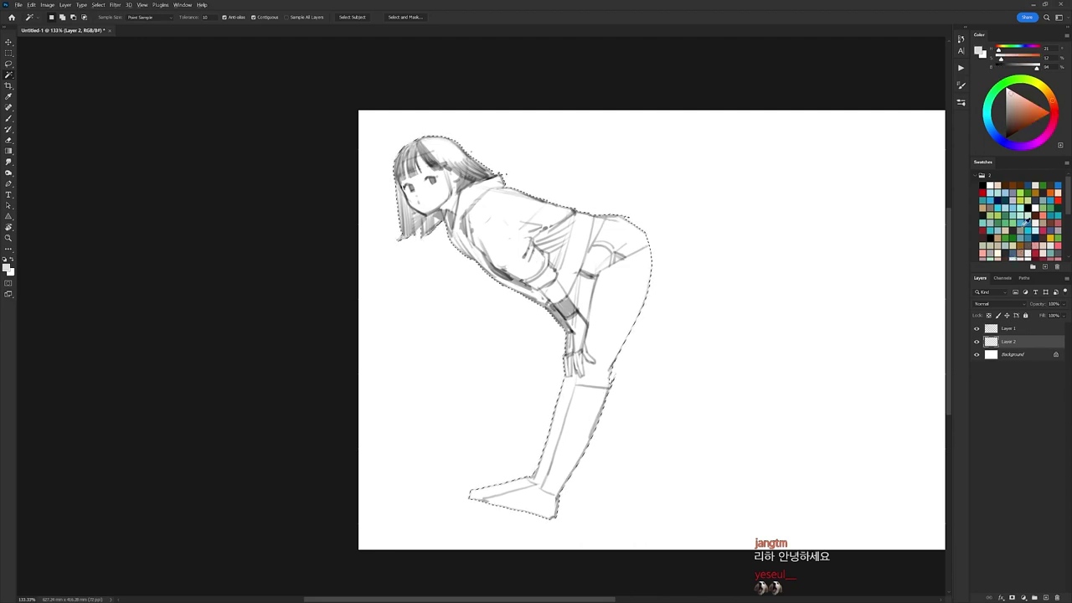
key("alt+BackSpace")
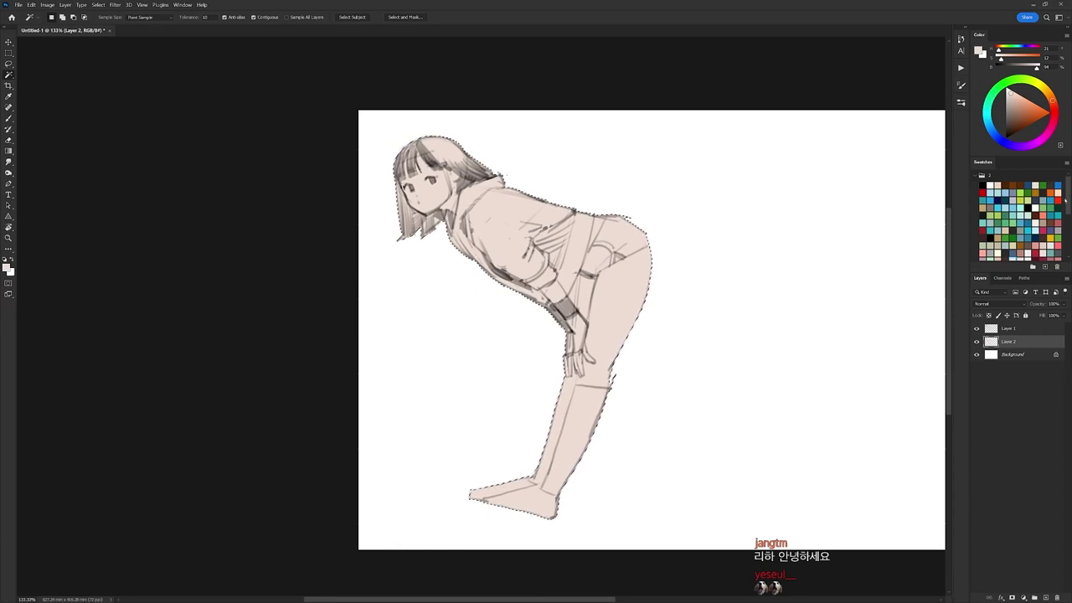
left_click_drag(1069, 201, 1071, 208)
scroll(1070, 208, "down", 3)
key("ctrl+d")
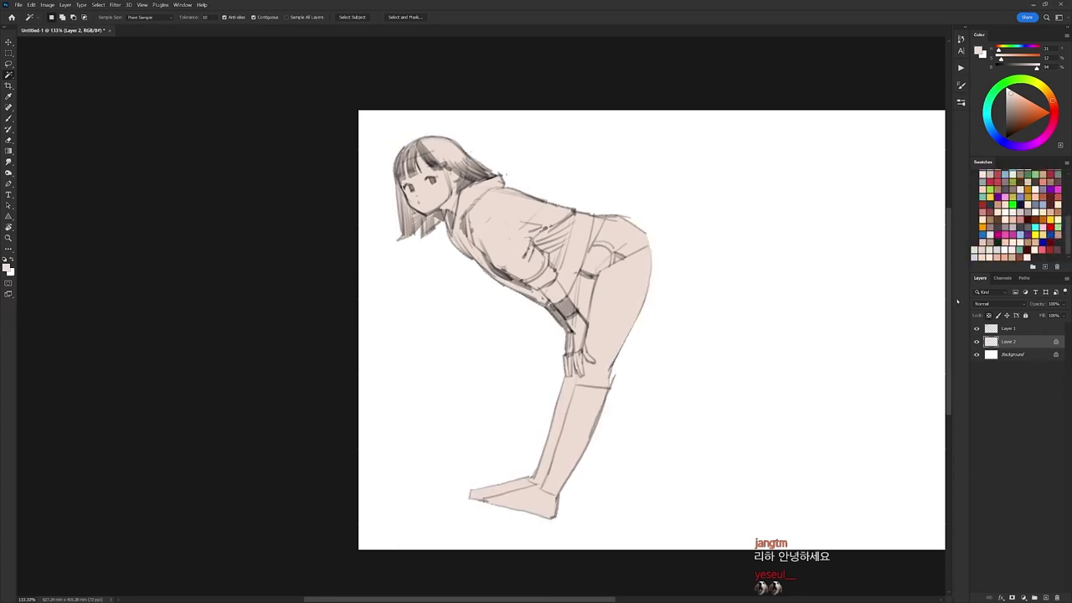
Brighten the skin base with Hue/Saturation, raising the saturation and setting Lightness to +20.
key("b")
scroll(592, 238, "up", 2)
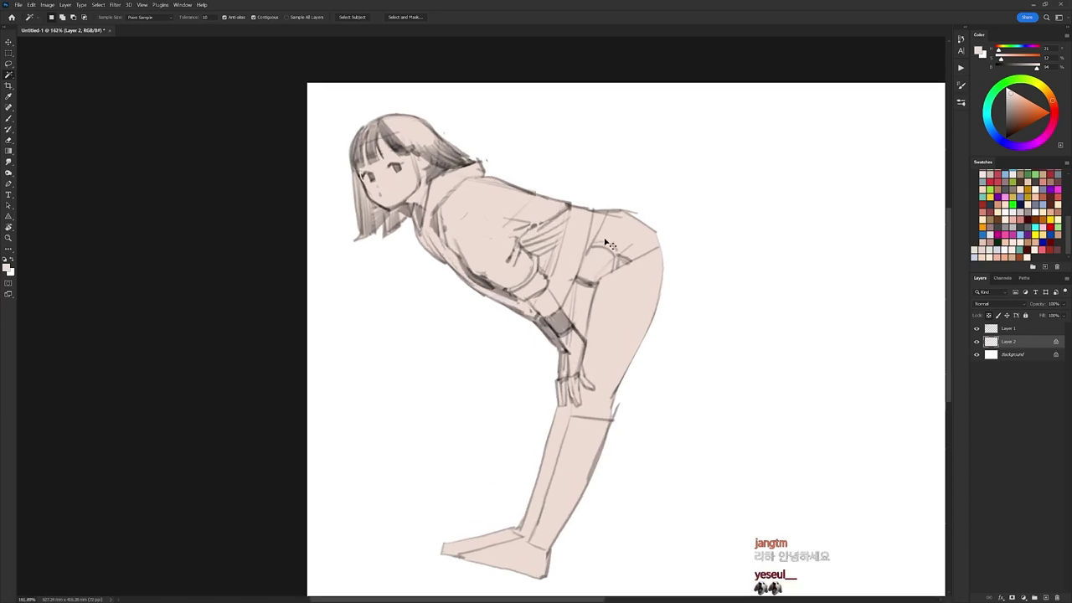
key("d")
key("ctrl+u")
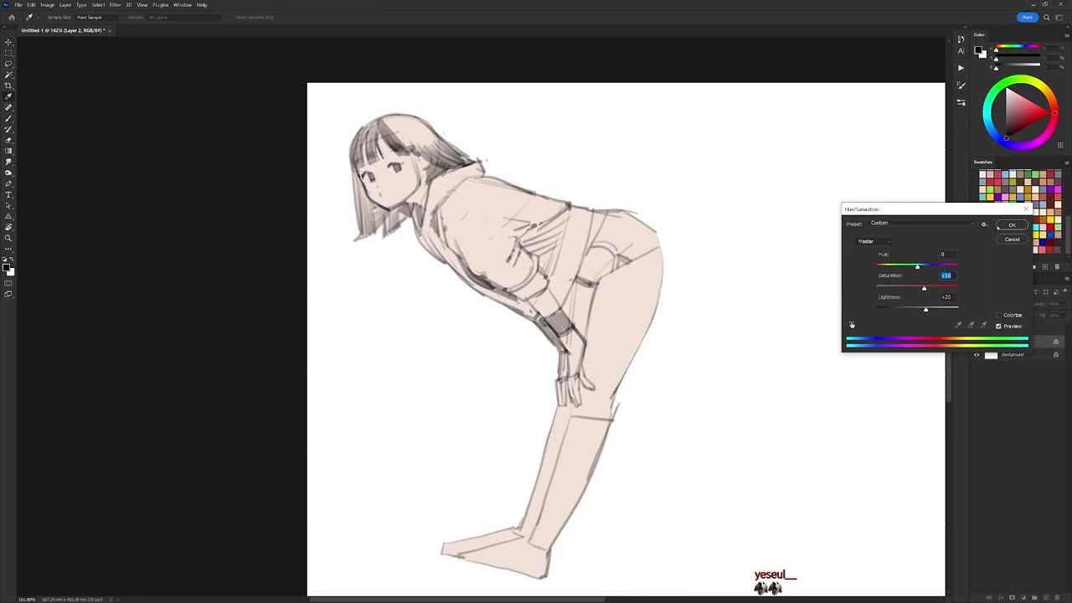
left_click(1012, 224)
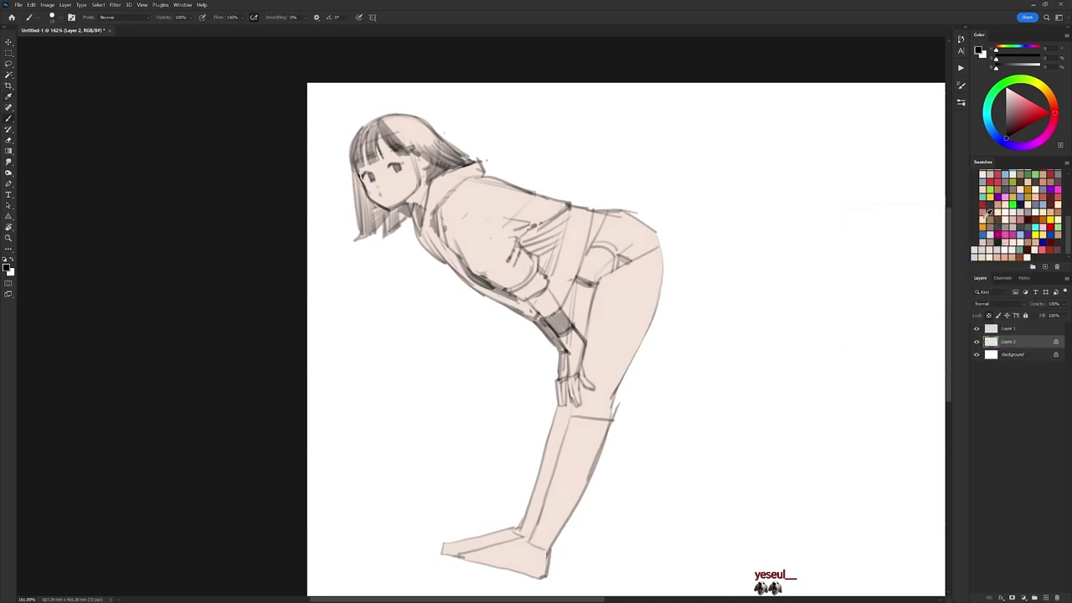
Paint the jacket's hood, collar and rear hem band muted blue on Layer 2 with a larger hard round brush.
right_click(570, 250)
left_click(627, 326)
left_click(629, 270)
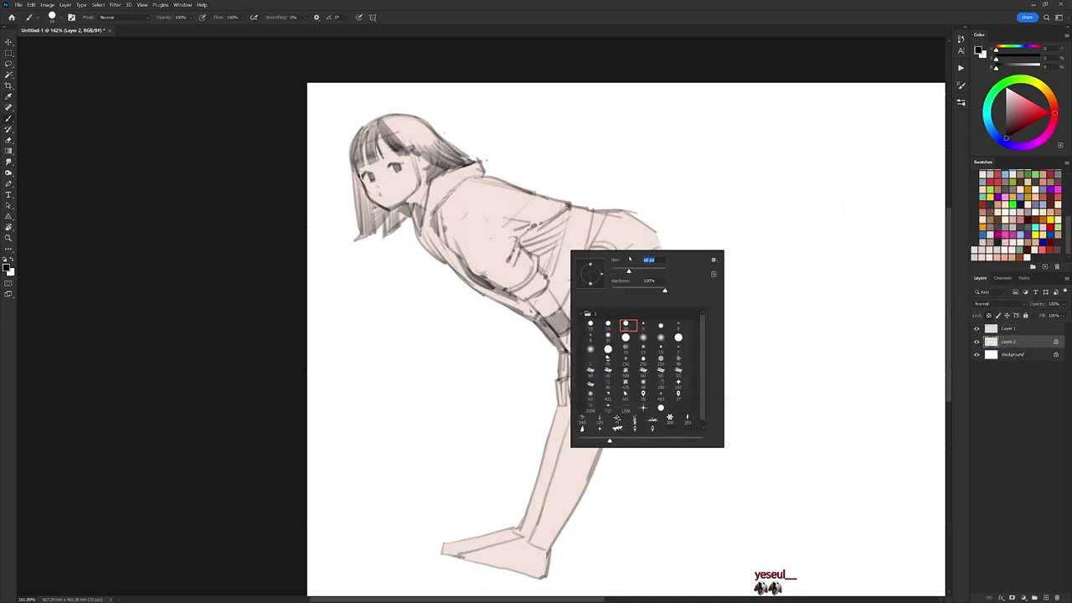
left_click(1058, 175)
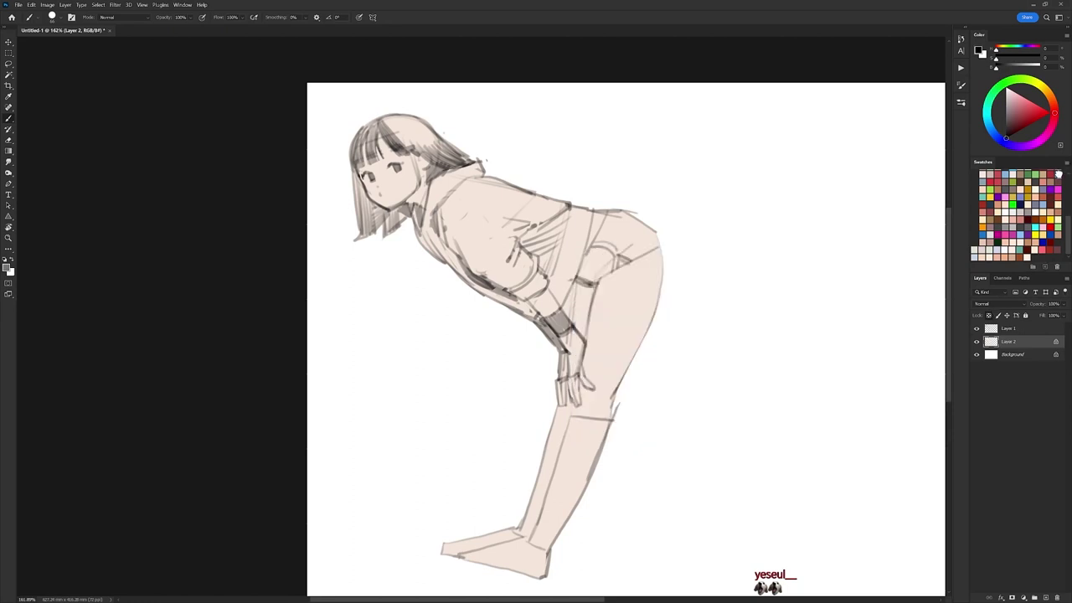
left_click(1016, 115)
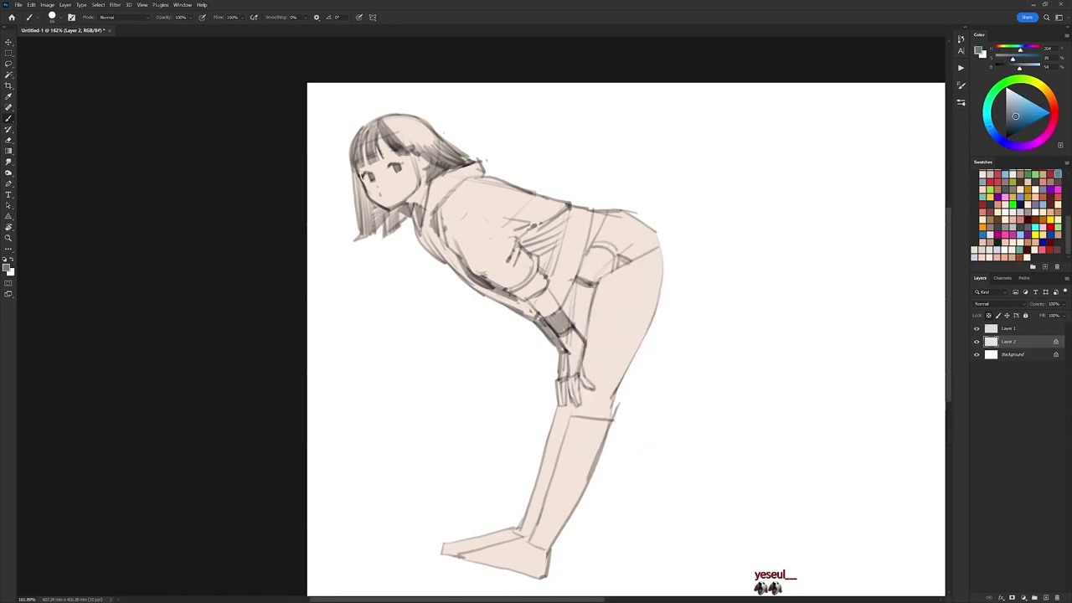
mouse_move(439, 244)
left_mouse_down()
mouse_move(452, 210)
mouse_move(426, 238)
left_mouse_up()
mouse_move(437, 184)
left_mouse_down()
mouse_move(433, 216)
mouse_move(441, 180)
mouse_move(474, 169)
mouse_move(455, 172)
mouse_move(470, 169)
mouse_move(437, 218)
mouse_move(484, 178)
left_mouse_up()
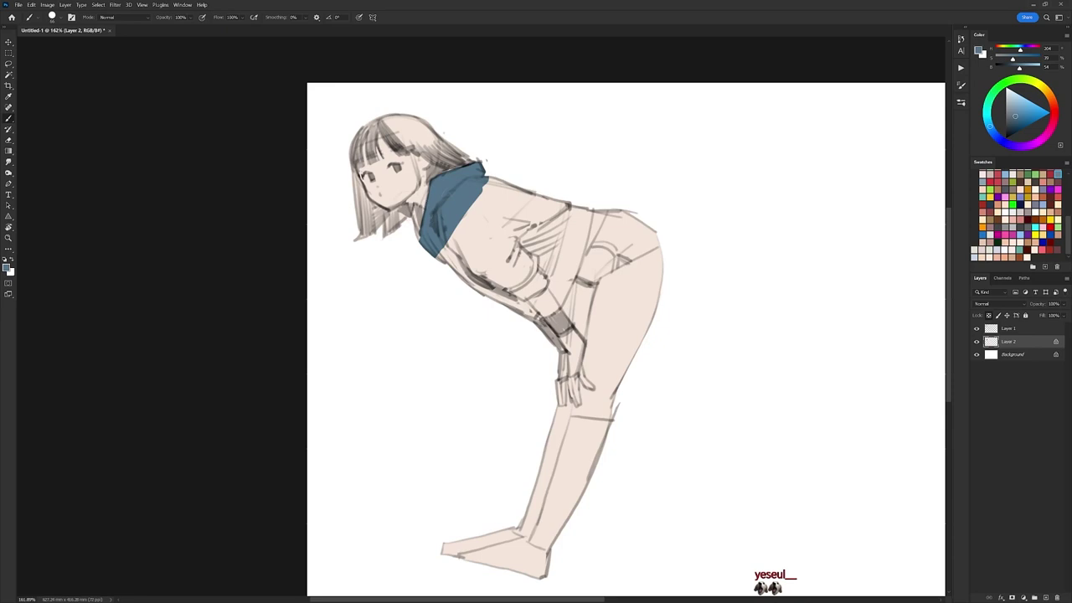
left_click_drag(416, 209, 422, 244)
mouse_move(586, 210)
left_mouse_down()
mouse_move(560, 307)
mouse_move(591, 194)
left_mouse_up()
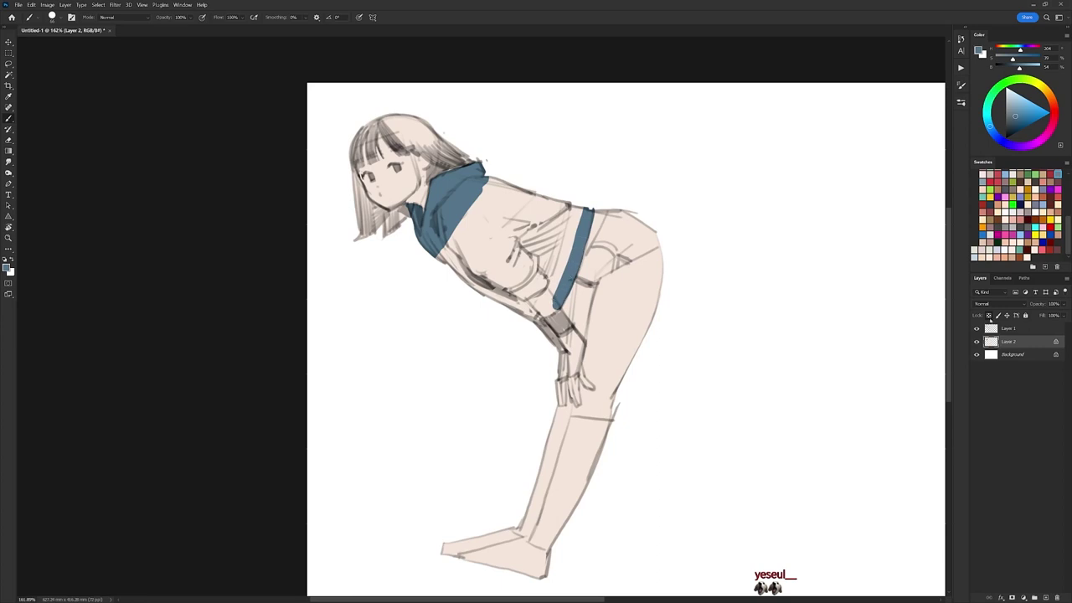
Unlock Layer 2's transparency, erase the base colour between hem and thigh, and clip the Layer 1 sketch to it.
key("e")
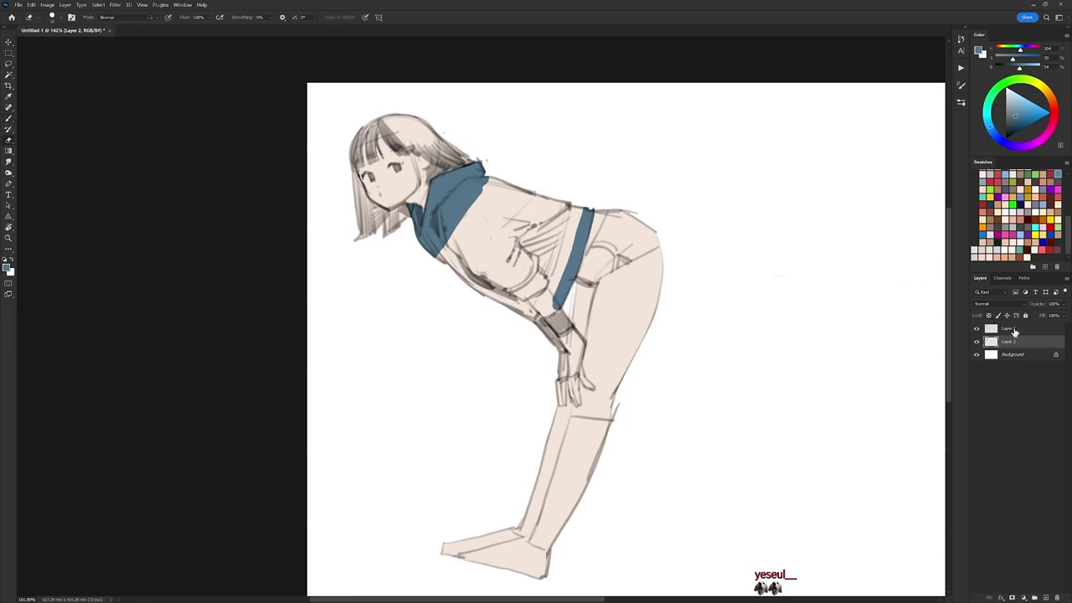
key("b")
left_click(1014, 337, "alt")
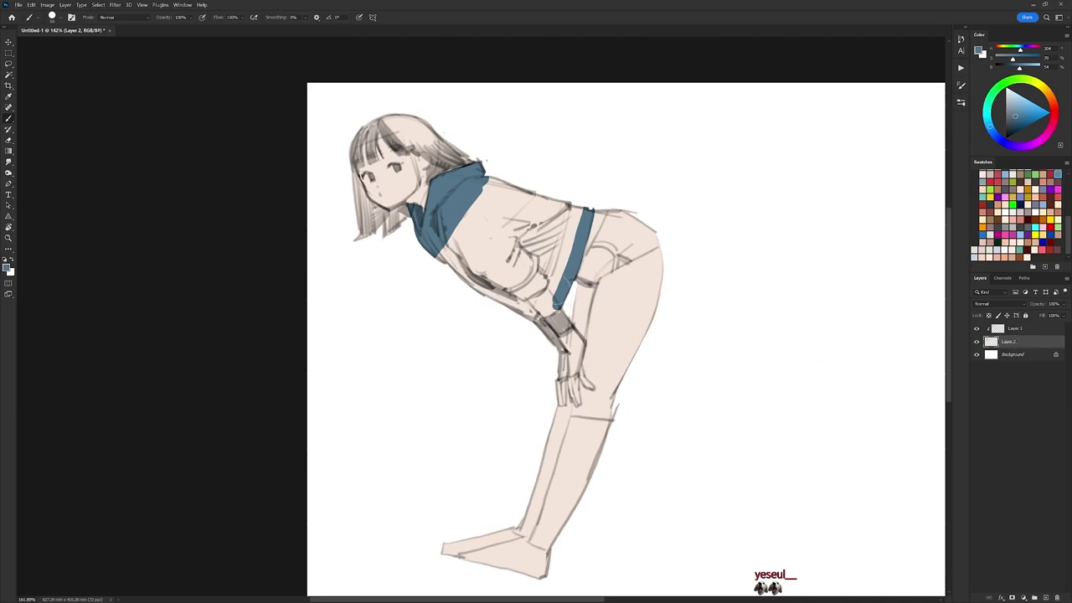
key("e")
key("b")
Paint the near sleeve's cuff and the jacket's lower front corner in the same muted blue.
left_click(558, 281, "alt")
mouse_move(554, 307)
left_mouse_down()
mouse_move(555, 295)
mouse_move(524, 293)
mouse_move(545, 283)
mouse_move(515, 302)
mouse_move(536, 320)
left_mouse_up()
left_click(562, 289, "alt")
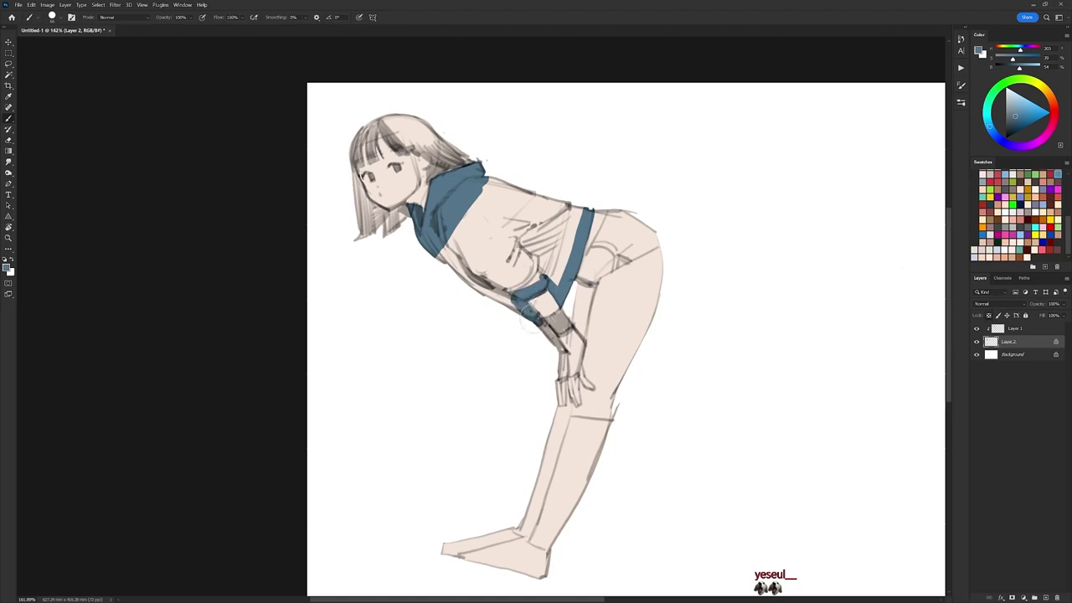
Select the jacket's remaining skin-coloured torso and sleeve area, fill it with muted blue, and deselect.
key("w")
left_click(536, 237)
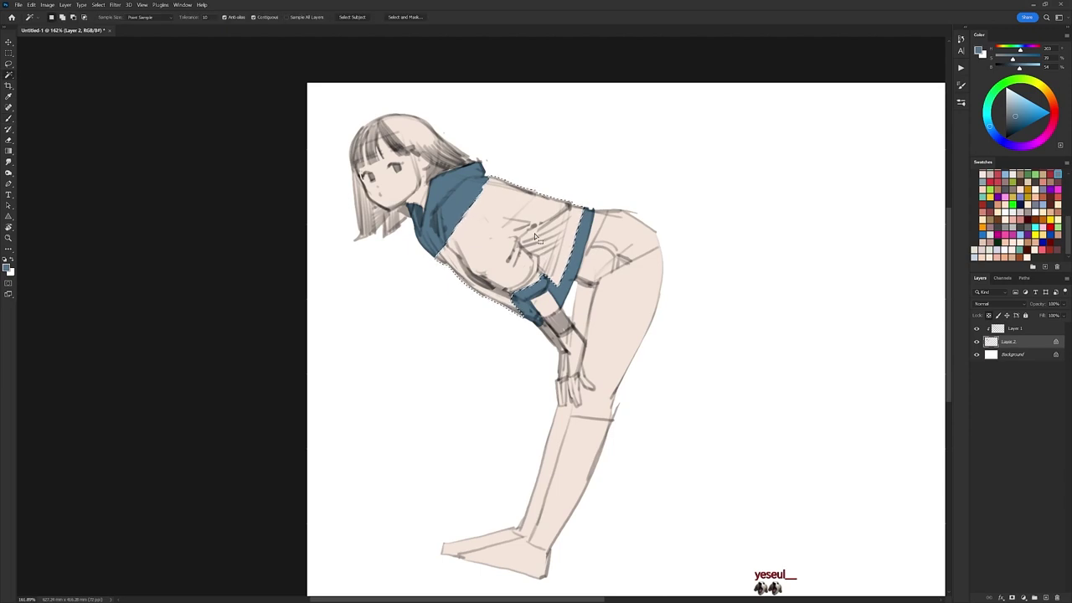
key("alt+BackSpace")
key("ctrl+d")
key("b")
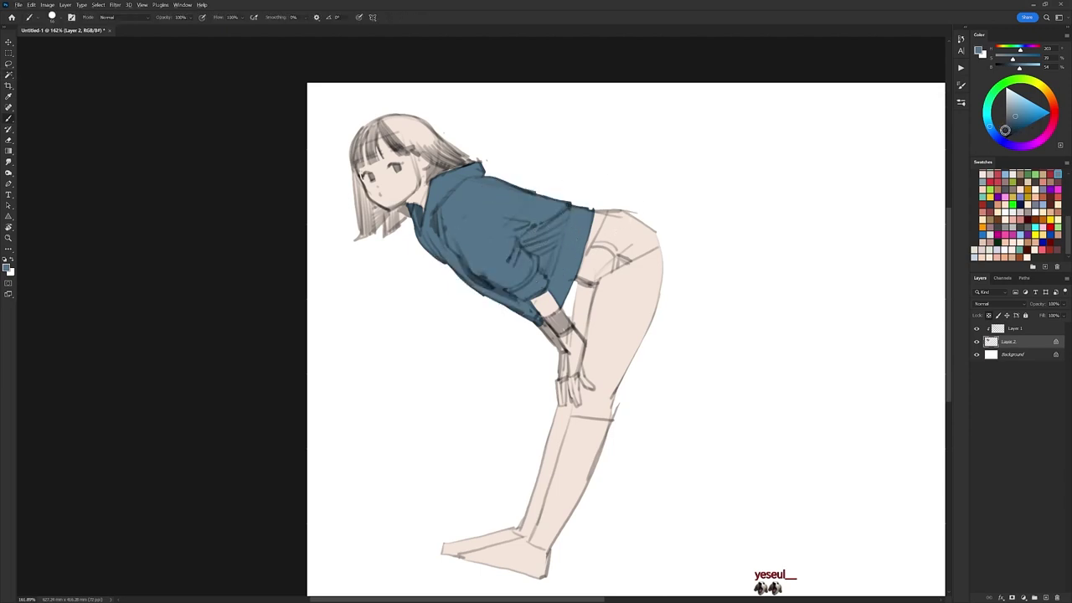
Choose a dark navy foreground colour for the shorts.
left_click(1012, 127)
left_click(992, 131)
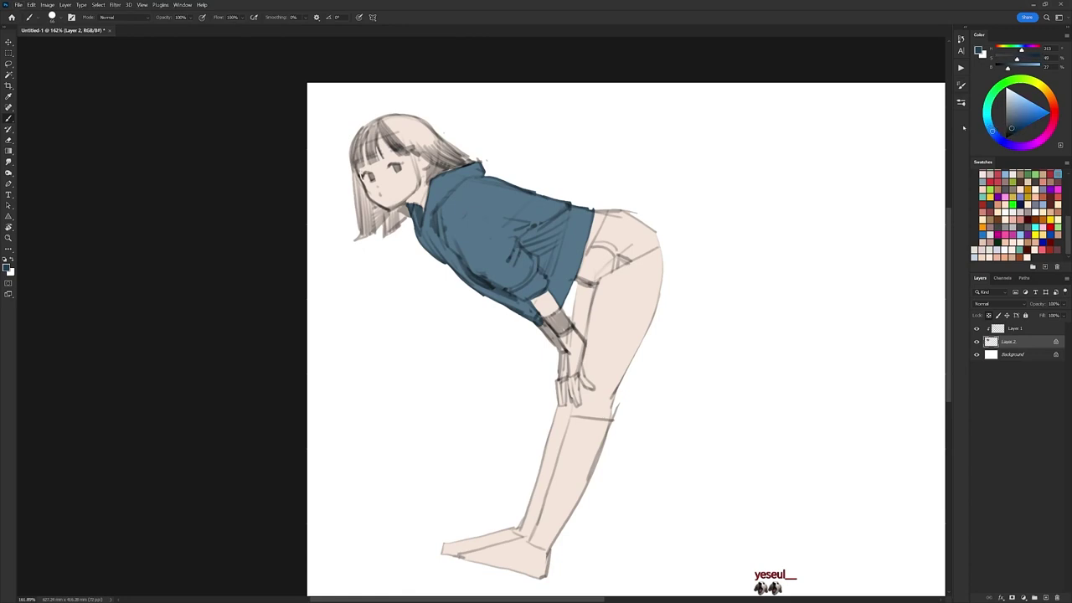
mouse_move(583, 266)
left_mouse_down()
mouse_move(617, 201)
mouse_move(584, 265)
left_mouse_up()
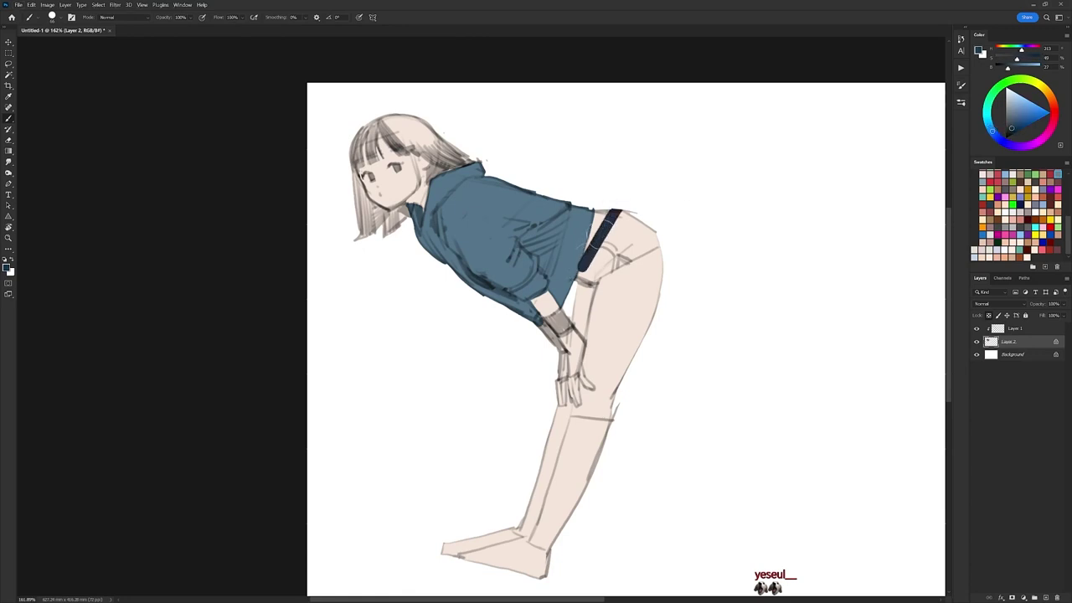
key("ctrl+z")
key("ctrl+z")
key("ctrl+z")
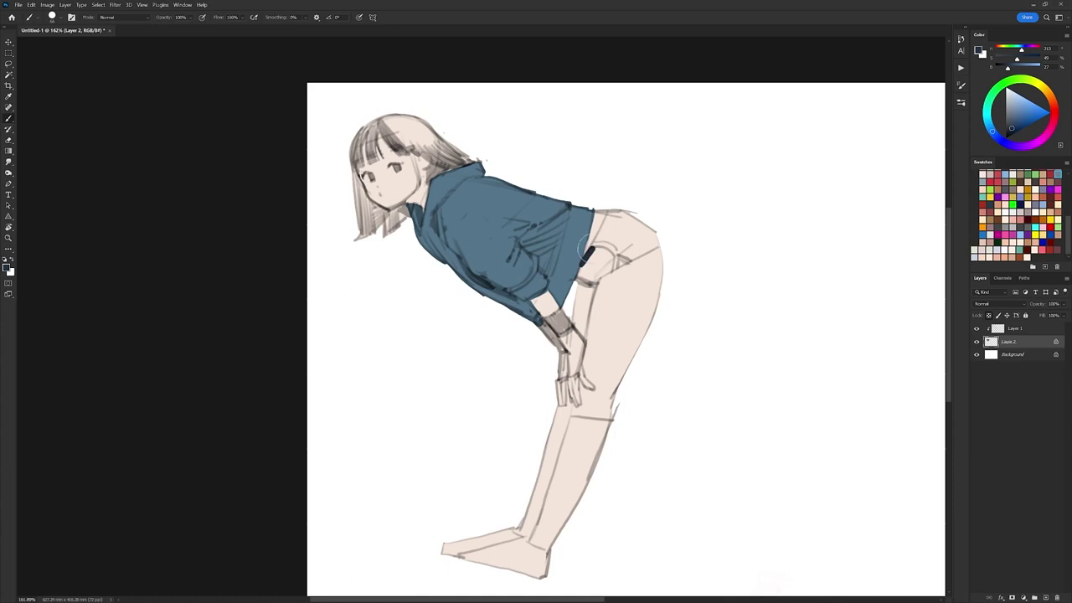
Outline the shorts' waist and leg openings in dark navy, fill the enclosed skin-coloured area with the same navy, and deselect.
mouse_move(597, 215)
left_mouse_down()
mouse_move(577, 278)
mouse_move(588, 272)
mouse_move(594, 284)
mouse_move(617, 270)
mouse_move(617, 255)
mouse_move(624, 261)
mouse_move(660, 244)
left_mouse_up()
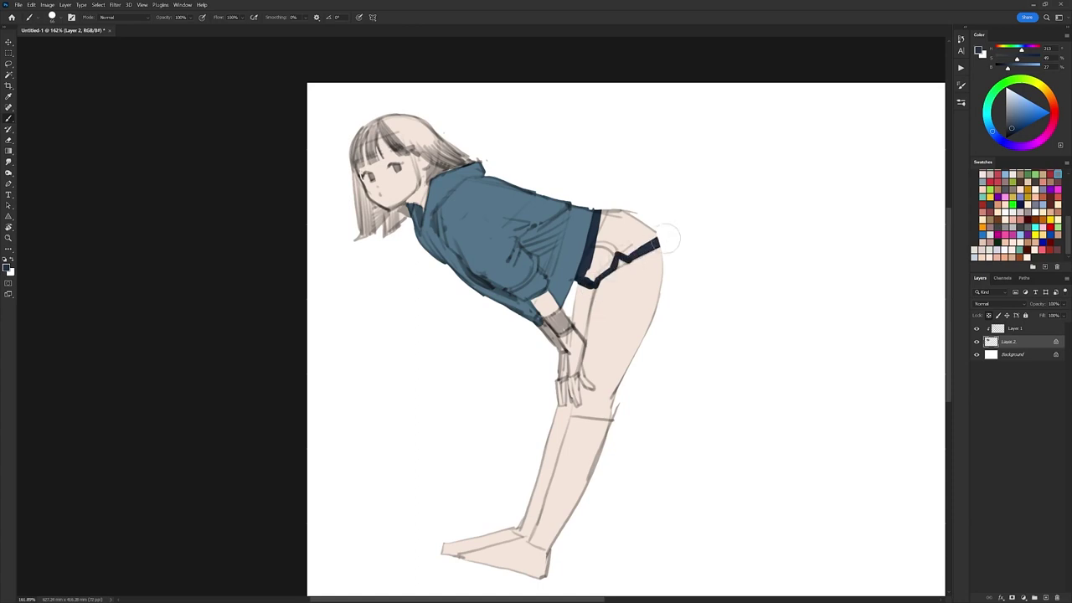
key("w")
left_click(634, 237)
left_click(634, 233, "shift")
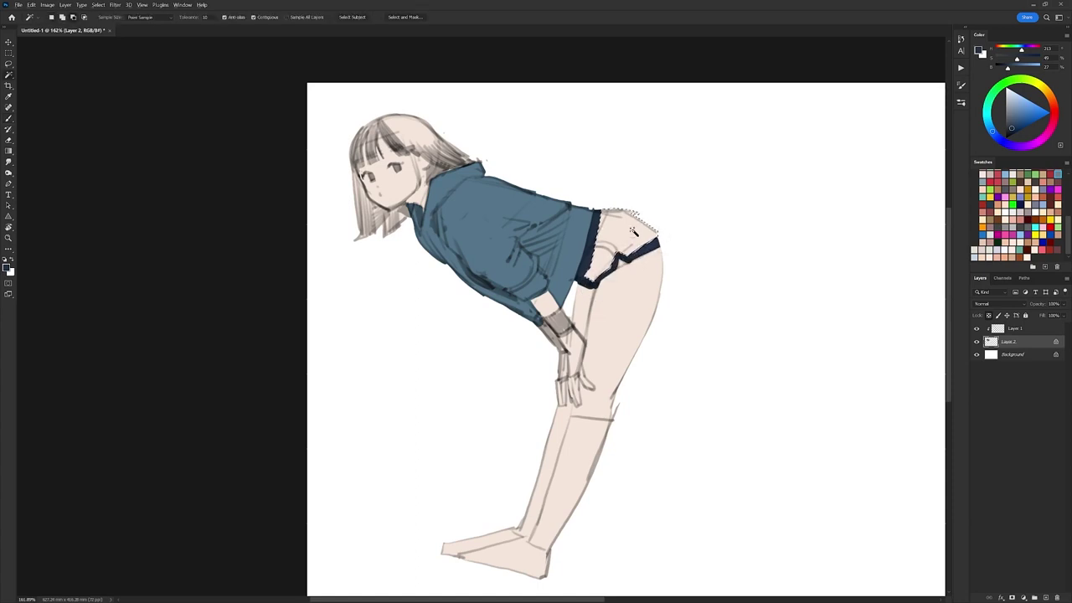
key("alt+BackSpace")
key("ctrl+d")
key("b")
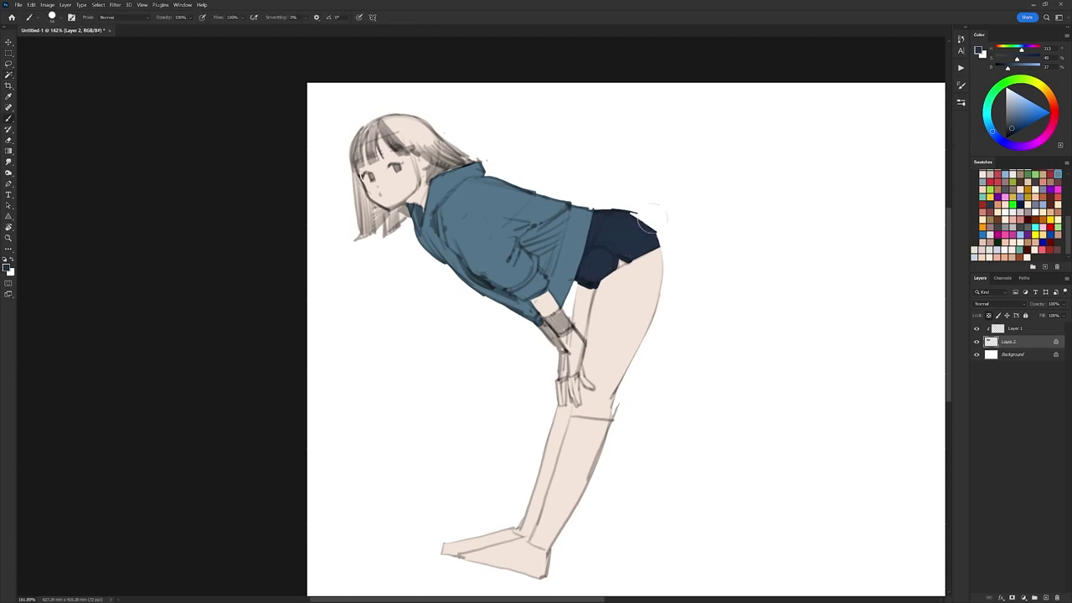
Paint the strip between the jacket hem and the shorts light grey and tidy its edges with a smaller hard round brush.
left_click_drag(1009, 95, 1005, 92)
left_click_drag(596, 248, 604, 202)
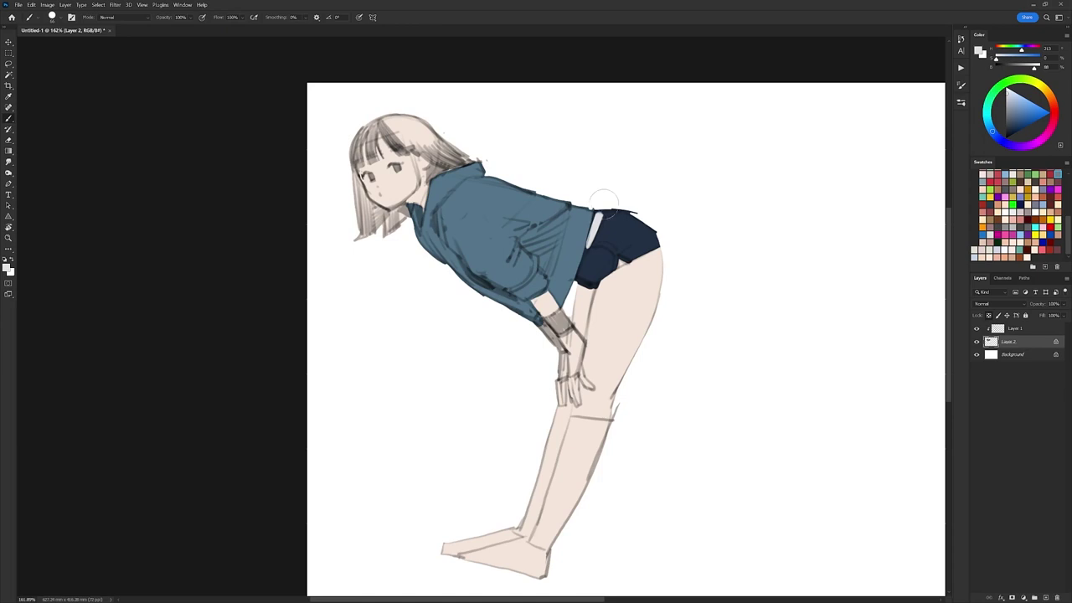
mouse_move(587, 249)
left_mouse_down()
mouse_move(600, 201)
mouse_move(597, 224)
mouse_move(602, 205)
mouse_move(585, 228)
mouse_move(588, 205)
mouse_move(585, 252)
left_mouse_up()
left_click(581, 237, "alt")
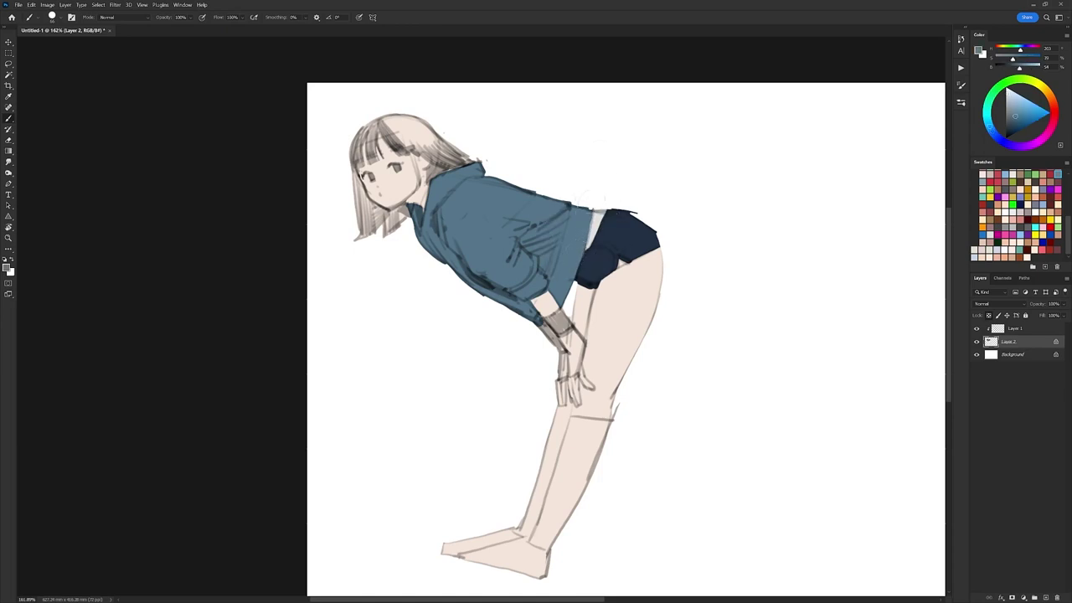
right_click(651, 205)
left_click(699, 280)
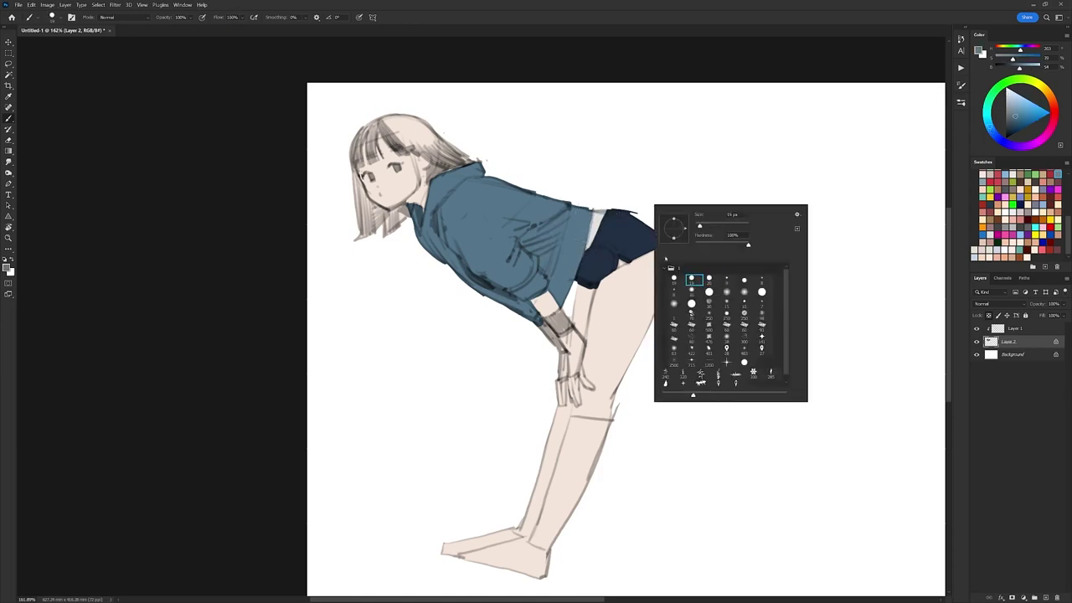
left_click(593, 226, "alt")
left_click_drag(591, 244, 580, 265)
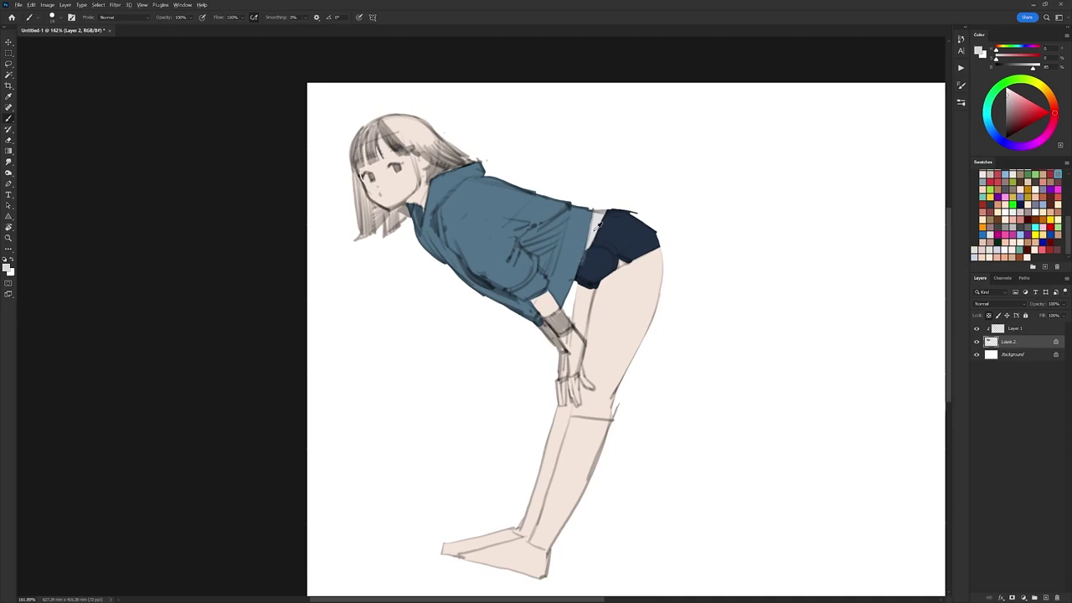
Paint thin near-white trim along the side seam and leg opening of the shorts with a small hard round brush.
right_click(637, 167)
double_click(695, 266)
mouse_move(611, 248)
left_mouse_down()
mouse_move(591, 246)
mouse_move(637, 270)
mouse_move(682, 257)
left_mouse_up()
left_click_drag(677, 326, 683, 283)
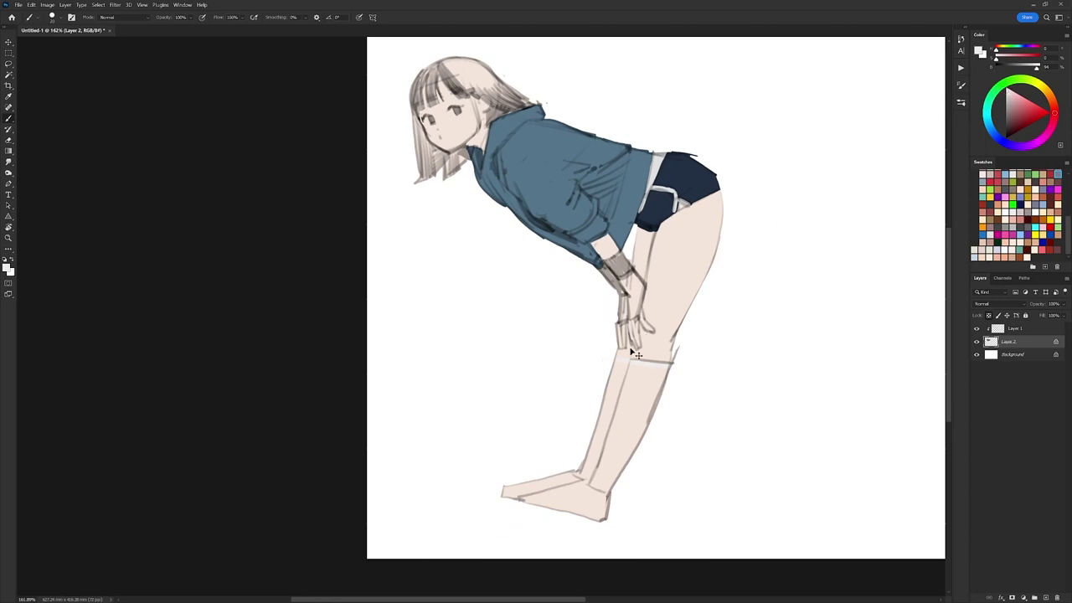
Select the skin on the legs, arms and head, adjust it to Saturation +37 and Lightness -1 with Hue/Saturation, and deselect.
key("w")
left_click(684, 290)
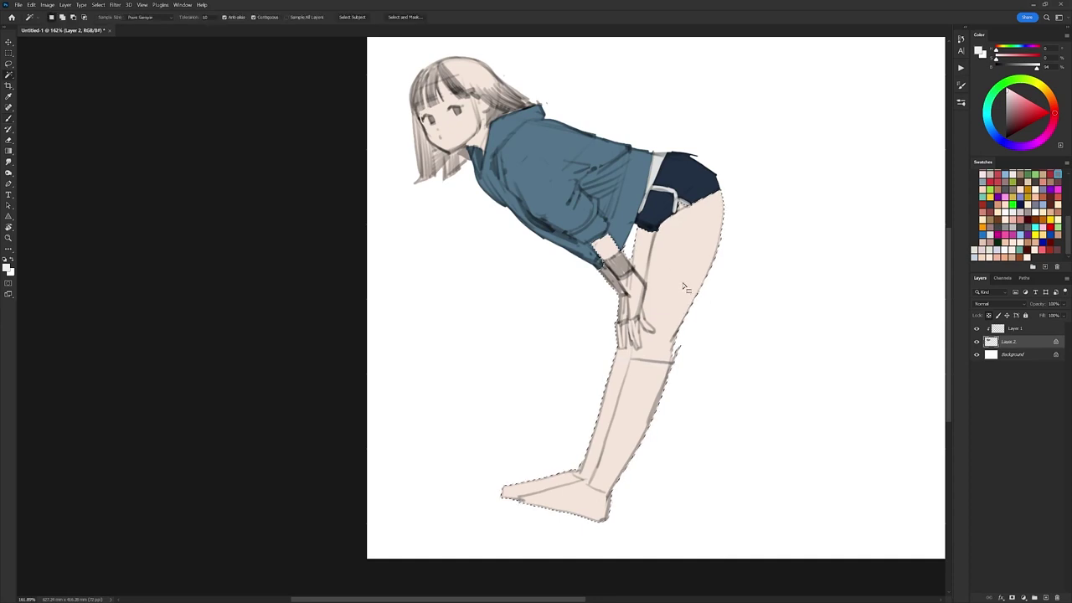
left_click(485, 102, "shift")
key("ctrl+u")
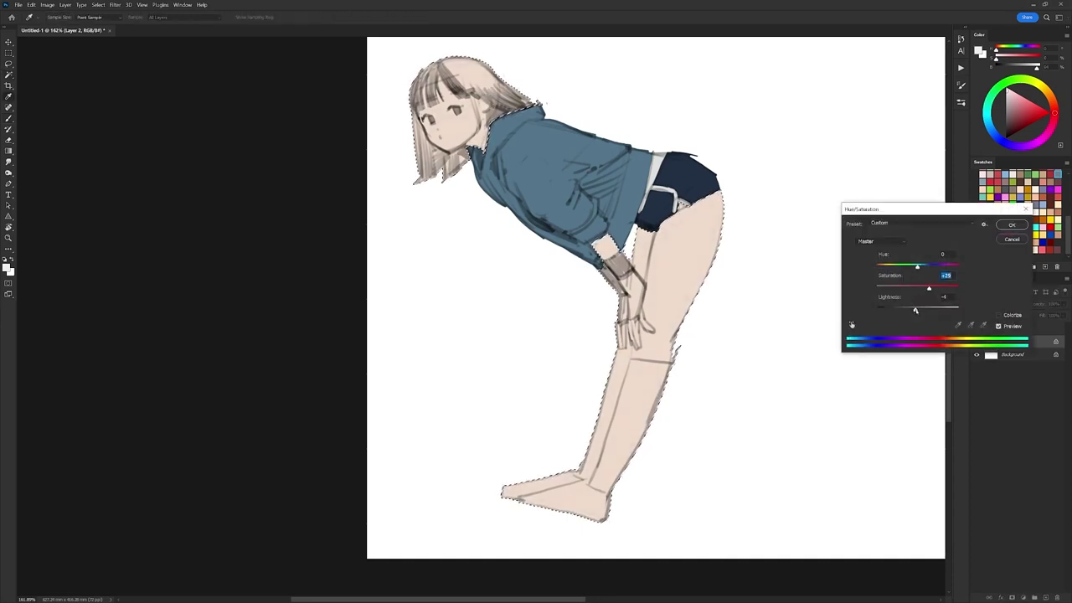
key("Tab")
left_click(929, 288)
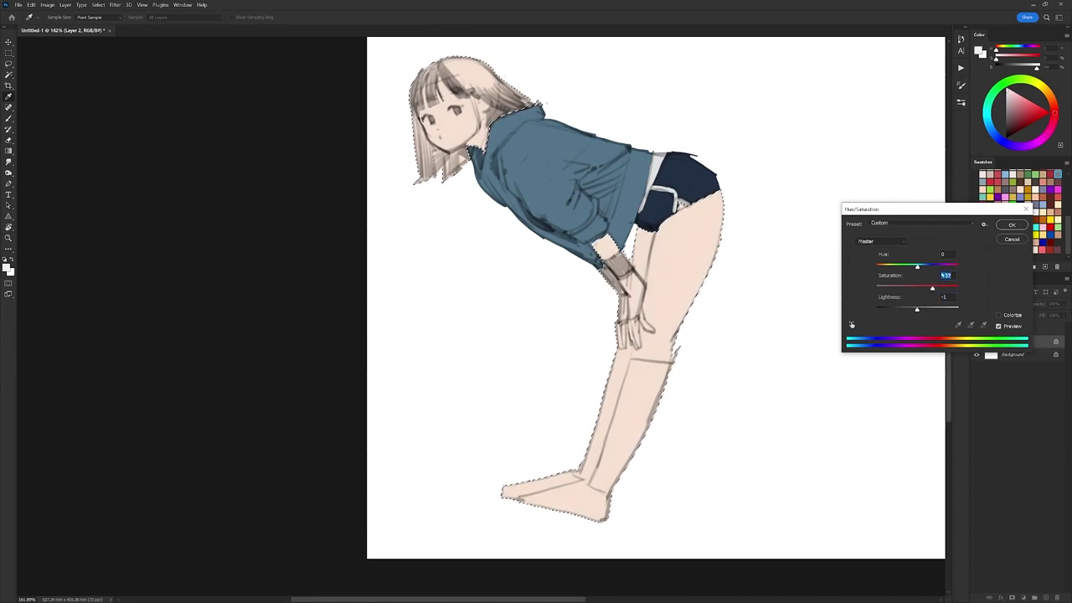
left_click(1012, 225)
key("ctrl+d")
Paint a near-white sock cuff just below the knees, fill the lower legs and feet beneath it with the same colour, and deselect.
key("b")
right_click(676, 250)
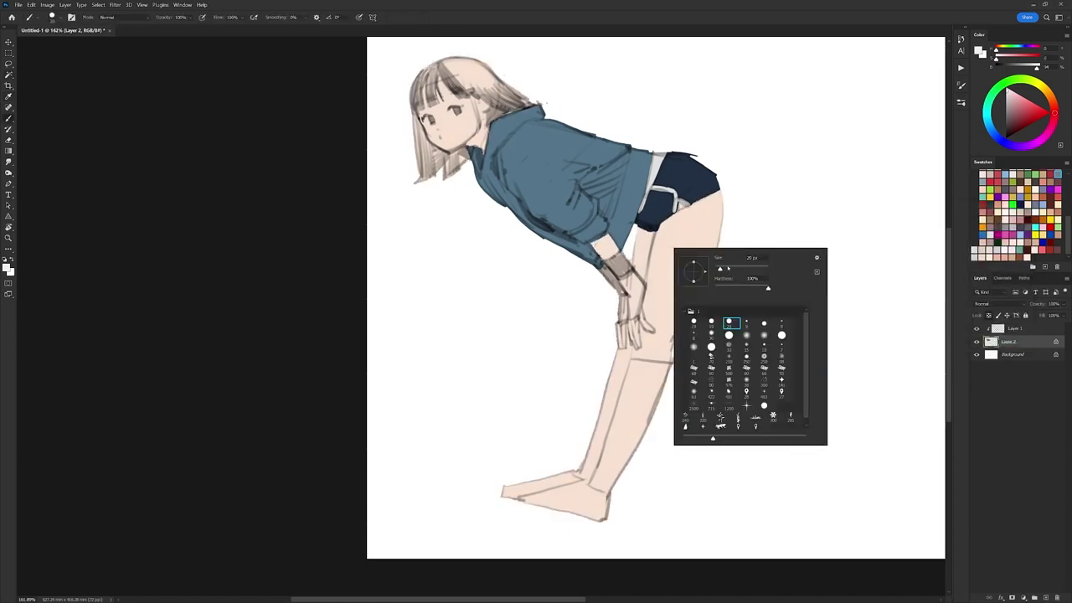
key("Escape")
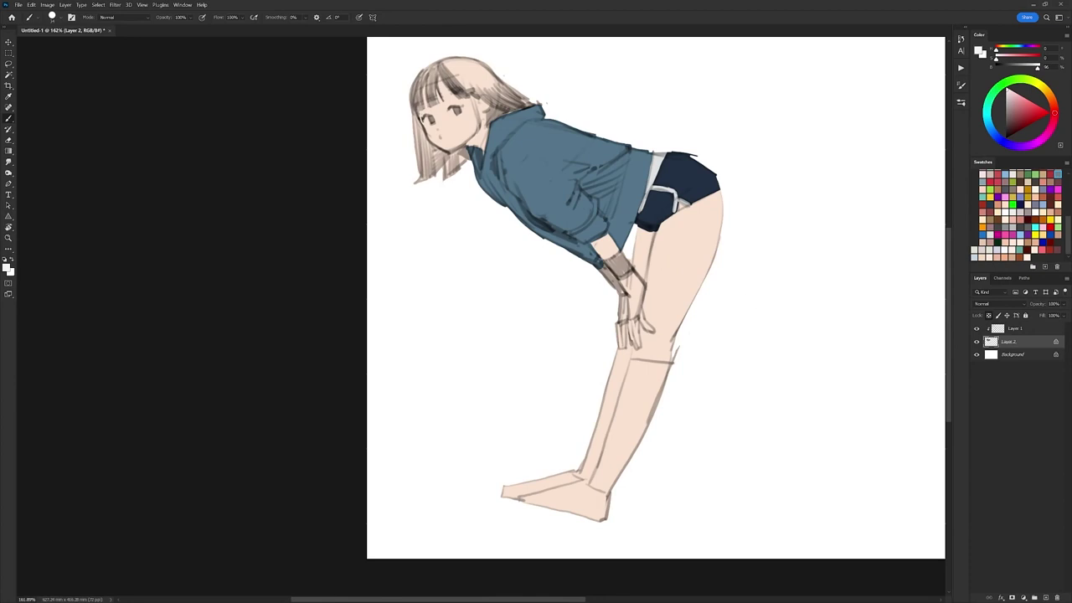
mouse_move(615, 369)
left_mouse_down()
mouse_move(670, 367)
mouse_move(615, 361)
left_mouse_up()
key("w")
left_click(635, 402)
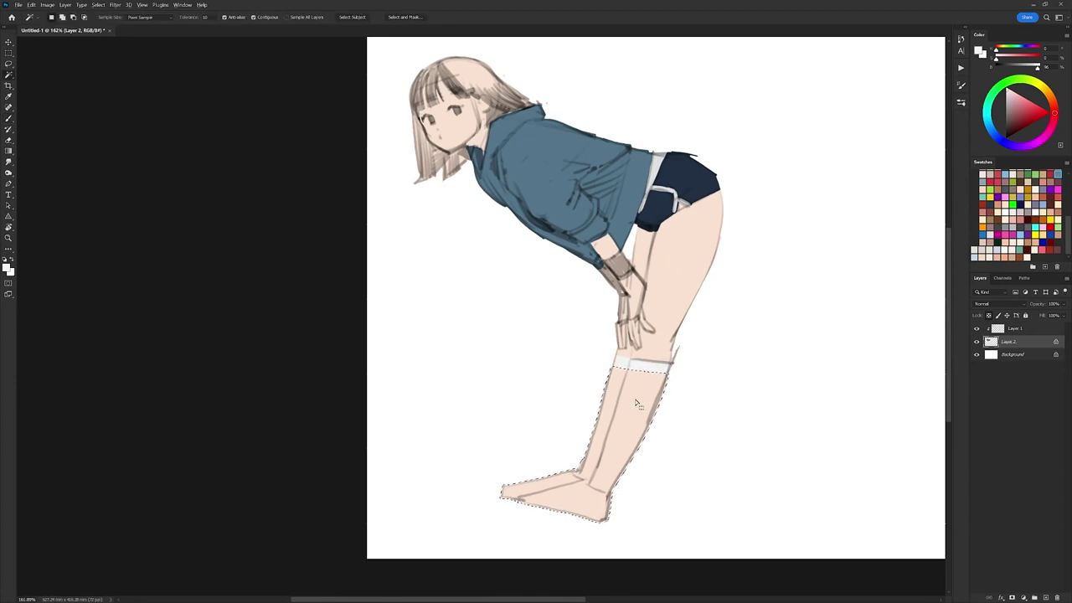
key("alt+BackSpace")
key("ctrl+d")
key("b")
Outline the fingerless gloves from wrist to knuckles in desaturated near-black, fill the enclosed area, and deselect.
left_click(684, 166, "alt")
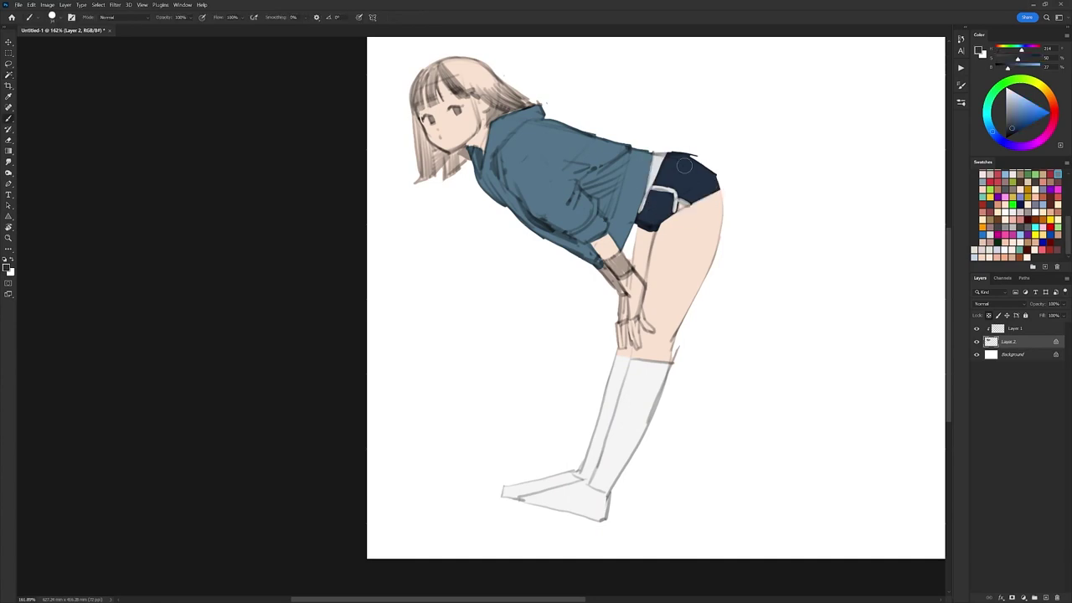
left_click_drag(1009, 61, 999, 60)
mouse_move(601, 265)
left_mouse_down()
mouse_move(624, 251)
mouse_move(600, 270)
mouse_move(640, 285)
mouse_move(634, 316)
left_mouse_up()
key("w")
left_click(620, 269)
left_click(628, 283, "shift")
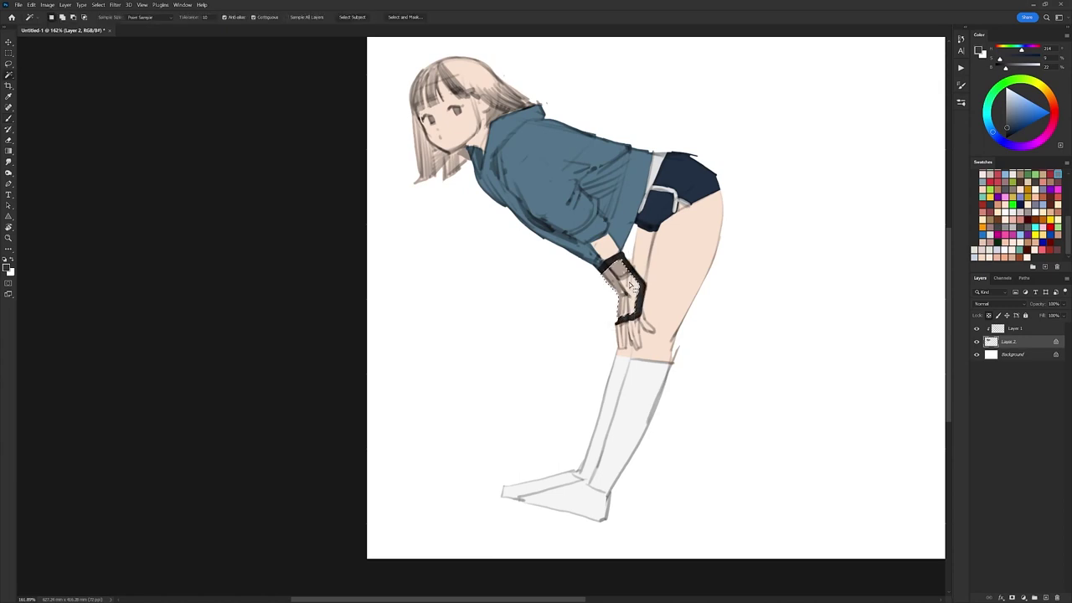
key("alt+BackSpace")
key("ctrl+d")
key("b")
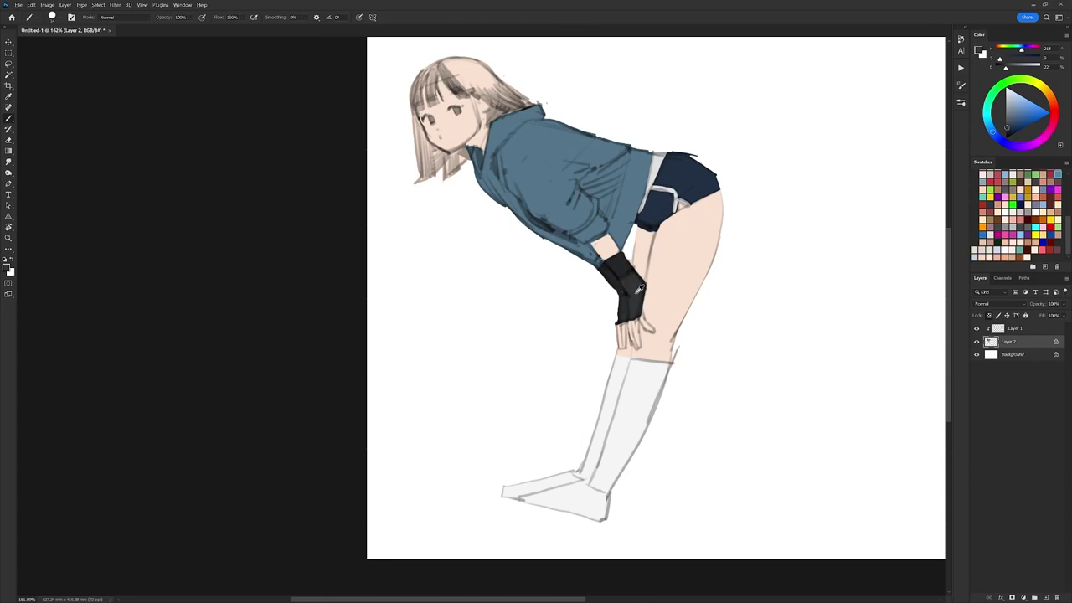
Choose a dark brown, outline the hair along the cheek and jaw, fill the hanging side locks with it, and deselect.
left_click(1052, 99)
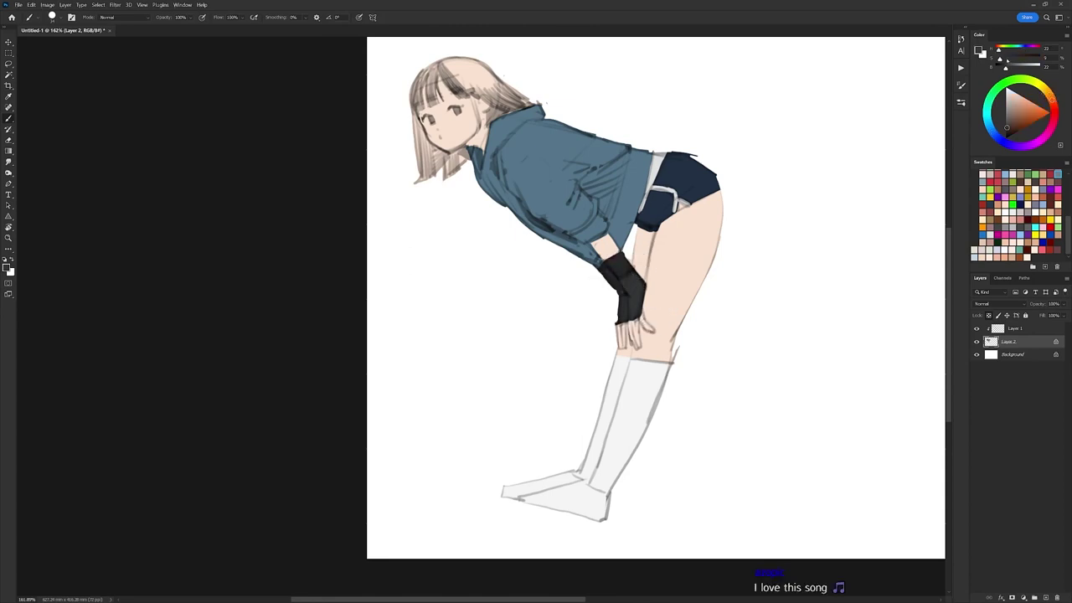
left_click(1008, 60)
left_click_drag(1007, 68, 1012, 69)
left_click_drag(846, 116, 878, 147)
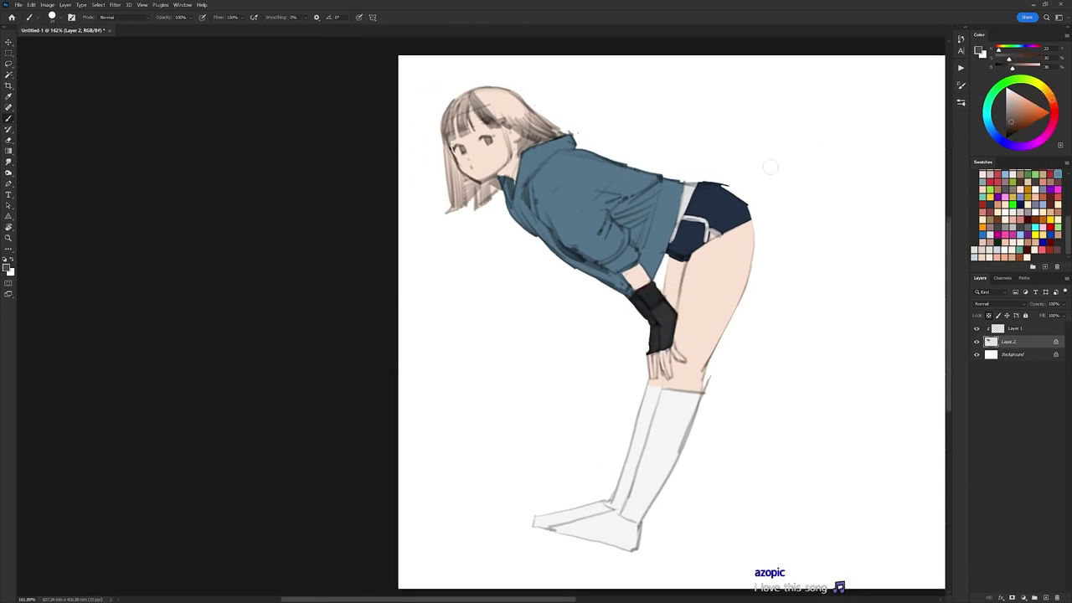
mouse_move(443, 130)
left_mouse_down()
mouse_move(456, 176)
mouse_move(449, 164)
mouse_move(457, 175)
mouse_move(450, 163)
mouse_move(496, 184)
left_mouse_up()
key("w")
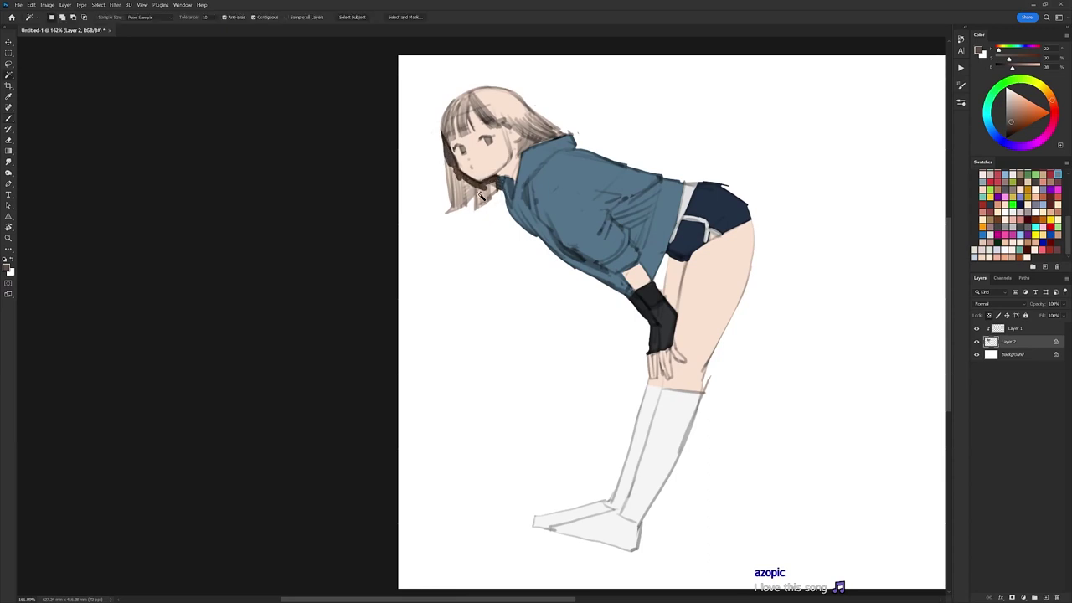
left_click(481, 194)
key("alt+BackSpace")
key("ctrl+d")
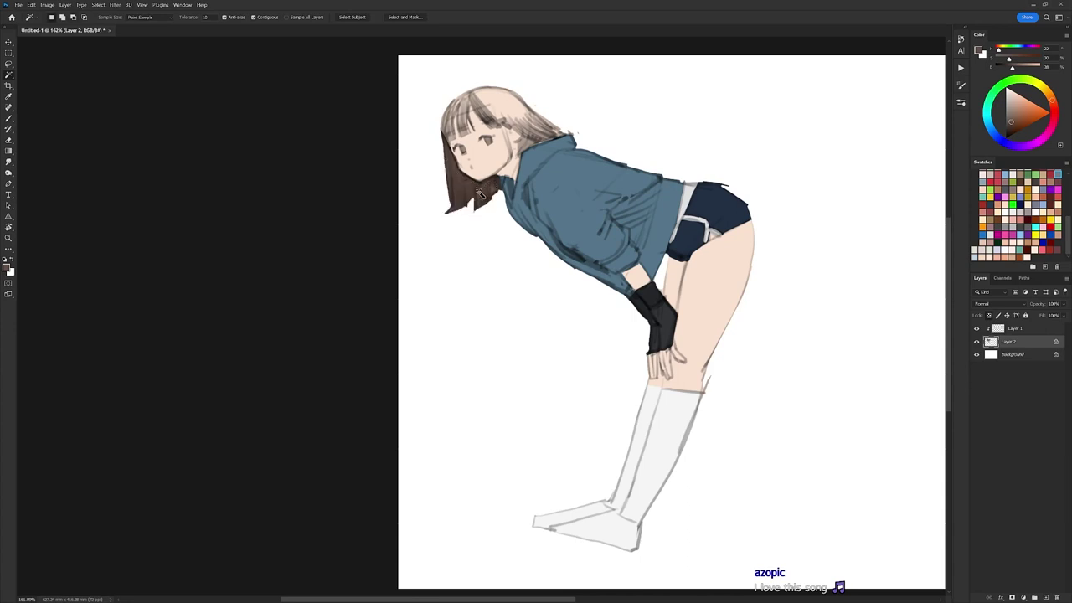
Paint the bangs and the hair's inner border dark brown, fill the remaining crown and back hair, and deselect.
key("b")
left_click(493, 189, "alt")
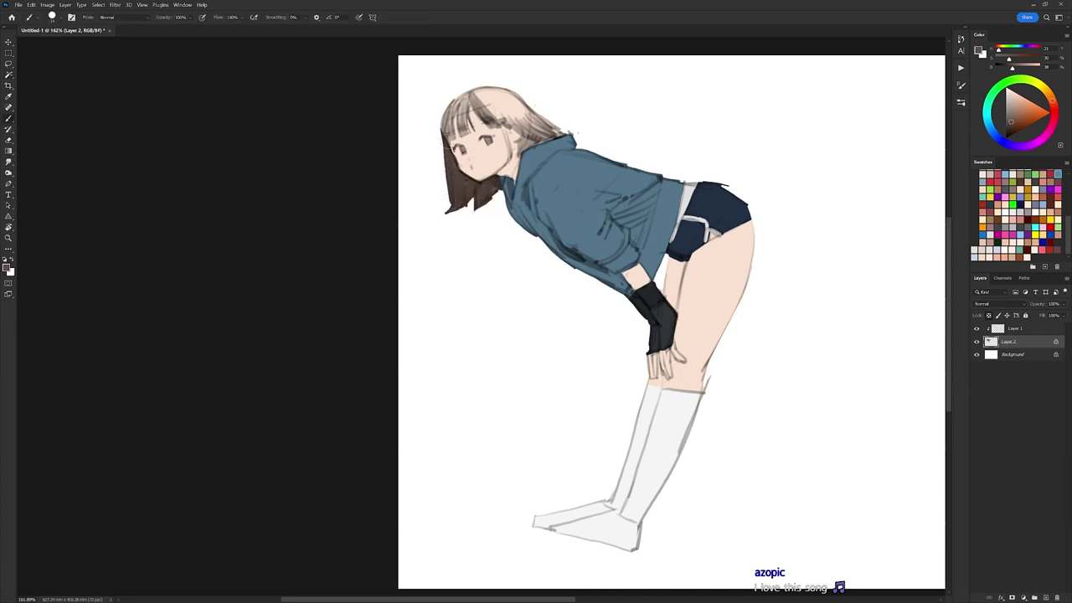
mouse_move(453, 97)
left_mouse_down()
mouse_move(454, 136)
mouse_move(444, 139)
mouse_move(442, 128)
mouse_move(463, 135)
mouse_move(459, 114)
left_mouse_up()
mouse_move(464, 109)
left_mouse_down()
mouse_move(460, 132)
mouse_move(464, 112)
mouse_move(481, 122)
mouse_move(471, 127)
mouse_move(533, 143)
left_mouse_up()
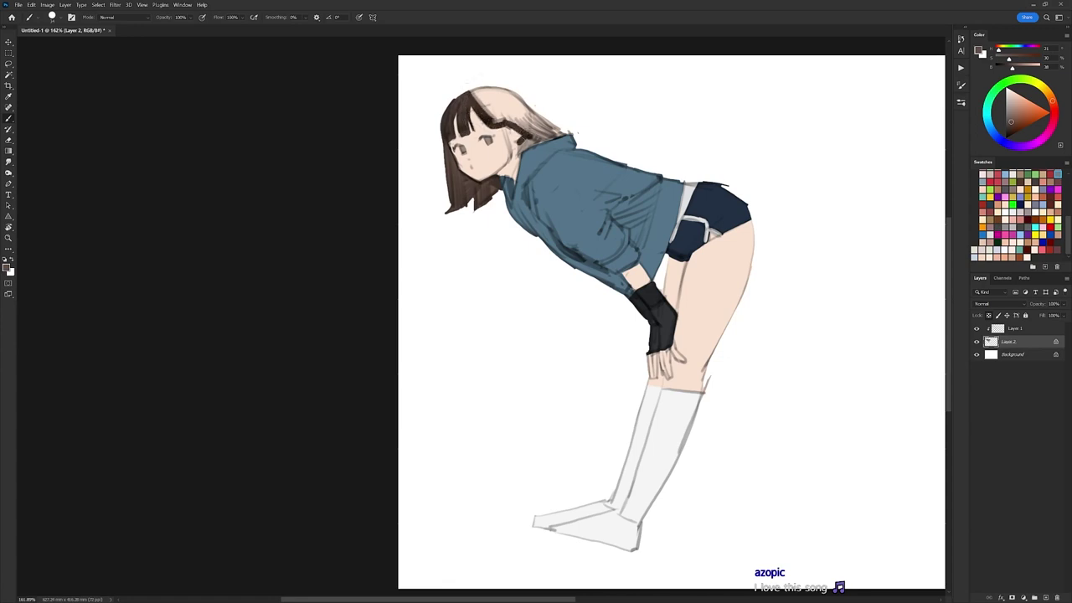
key("w")
left_click(539, 131)
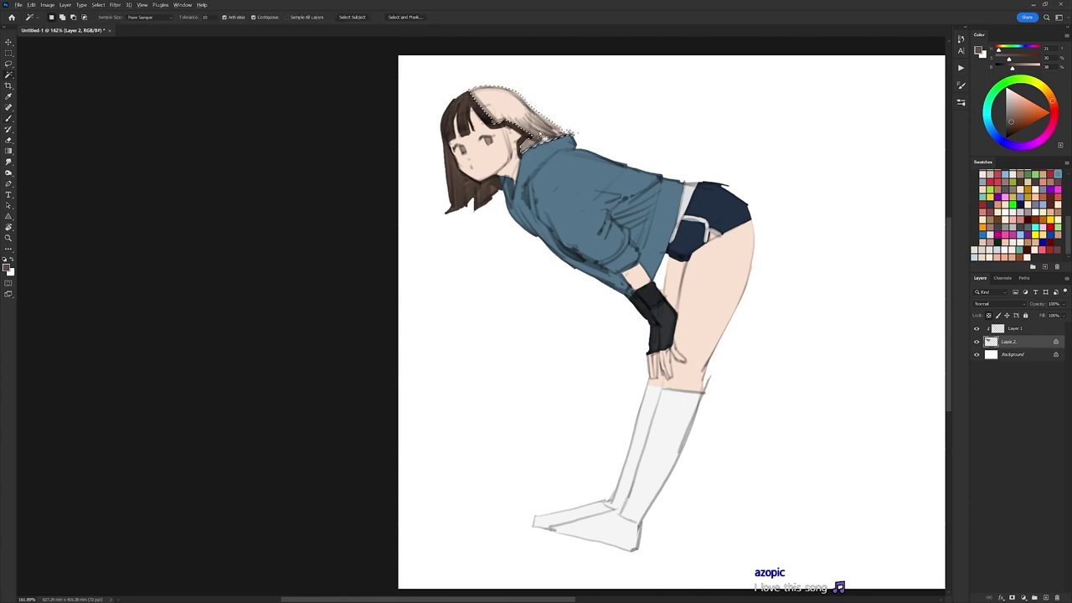
key("alt+BackSpace")
key("ctrl+d")
key("b")
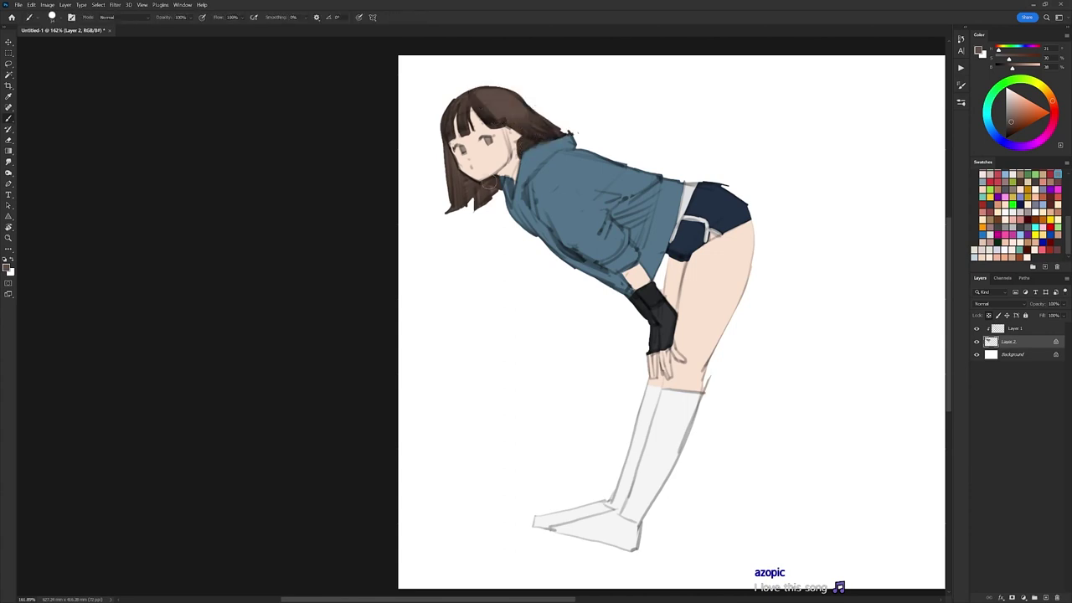
Select the jacket's blue area on Layer 2.
mouse_move(725, 141)
left_mouse_down()
mouse_move(697, 166)
mouse_move(566, 180)
left_mouse_up()
left_click_drag(520, 214, 543, 210)
key("w")
left_click(528, 198)
Shade the jacket's torso beneath the near sleeve with a darker blue sampled from the jacket, using a larger hard round brush.
key("b")
right_click(528, 198)
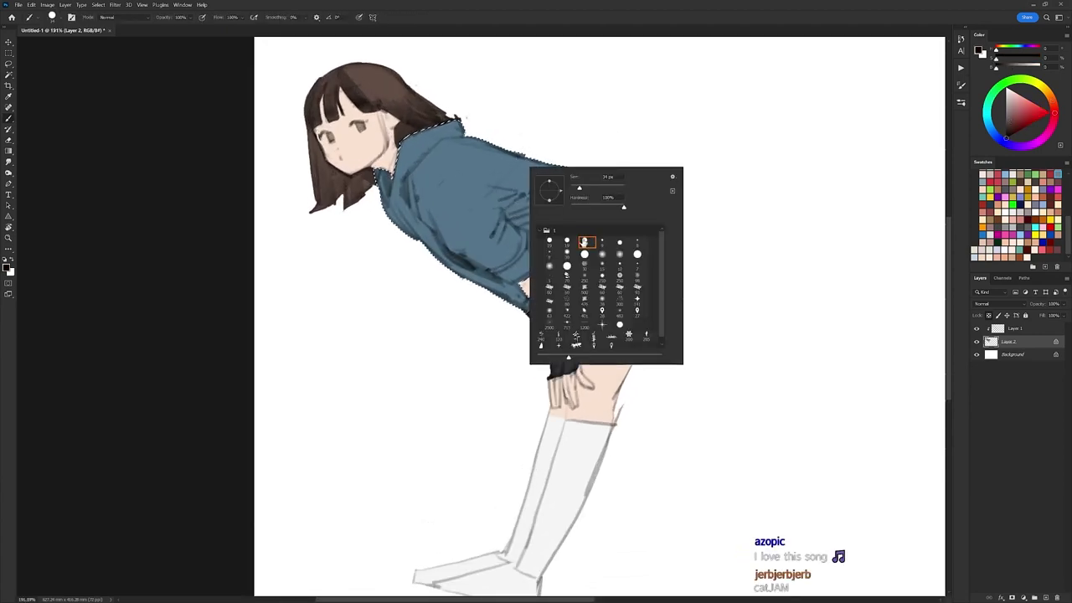
left_click(477, 228, "alt")
left_click_drag(1014, 126, 1011, 129)
right_click(578, 178)
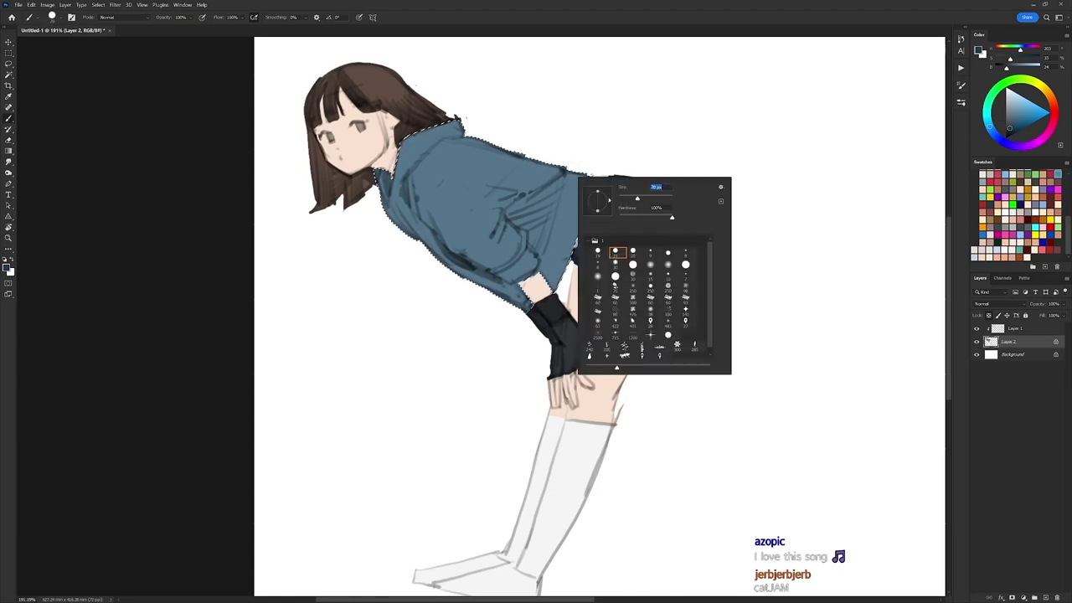
key("Escape")
mouse_move(499, 198)
left_mouse_down()
mouse_move(525, 225)
mouse_move(518, 209)
mouse_move(573, 201)
mouse_move(523, 201)
mouse_move(528, 228)
mouse_move(572, 207)
left_mouse_up()
key("ctrl+z")
Paint a darker blue shadow across the jacket's chest and near sleeve, sampling the jacket's tones for blending.
left_click(1010, 134)
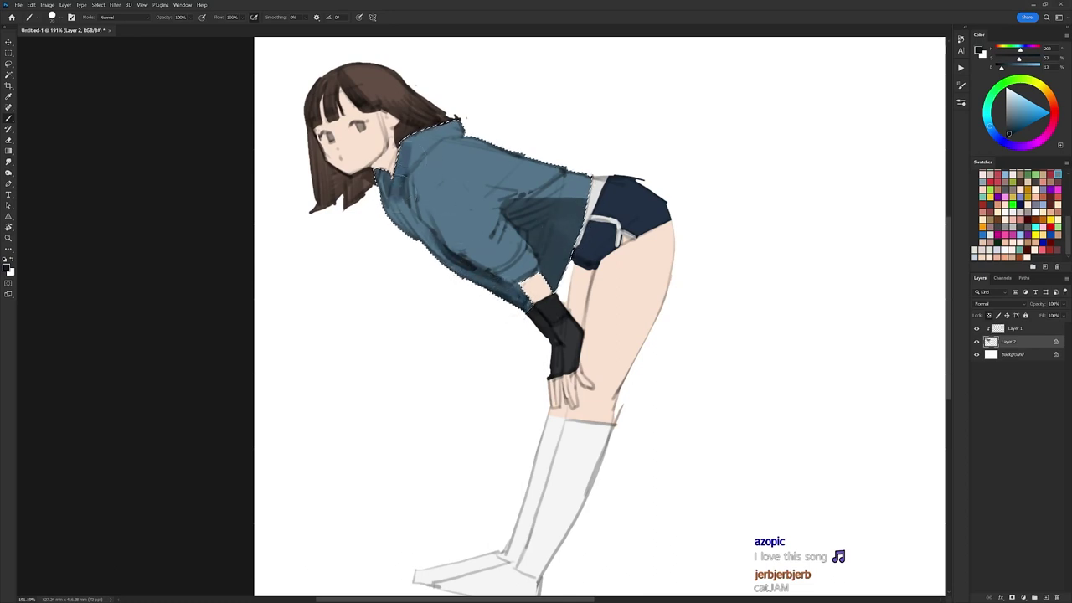
mouse_move(427, 188)
left_mouse_down()
mouse_move(460, 216)
mouse_move(433, 185)
mouse_move(452, 214)
mouse_move(429, 195)
mouse_move(467, 244)
left_mouse_up()
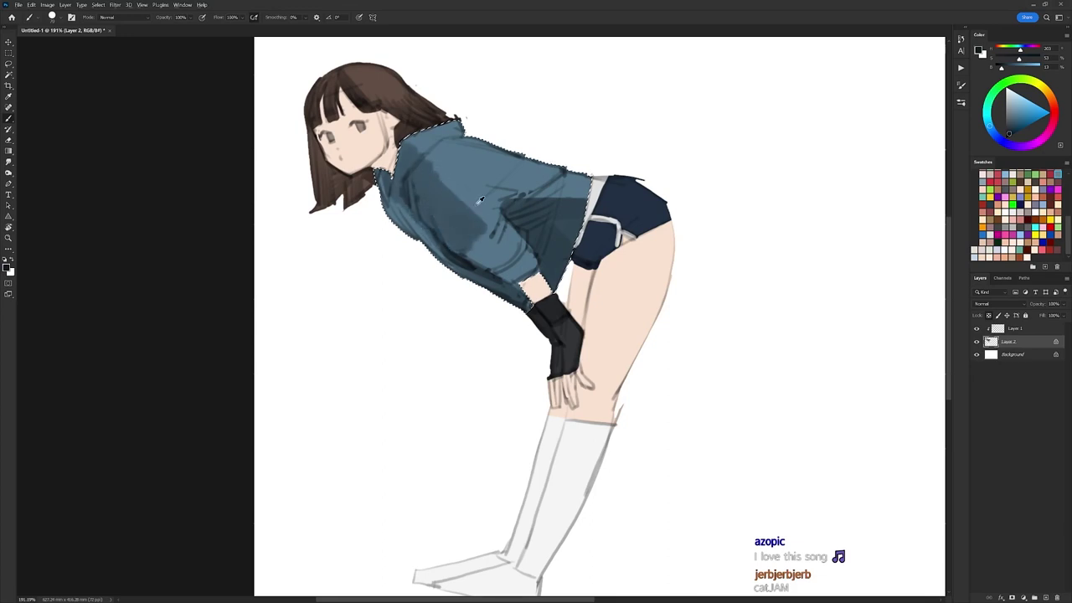
left_click(477, 201, "alt")
left_click(470, 235, "alt")
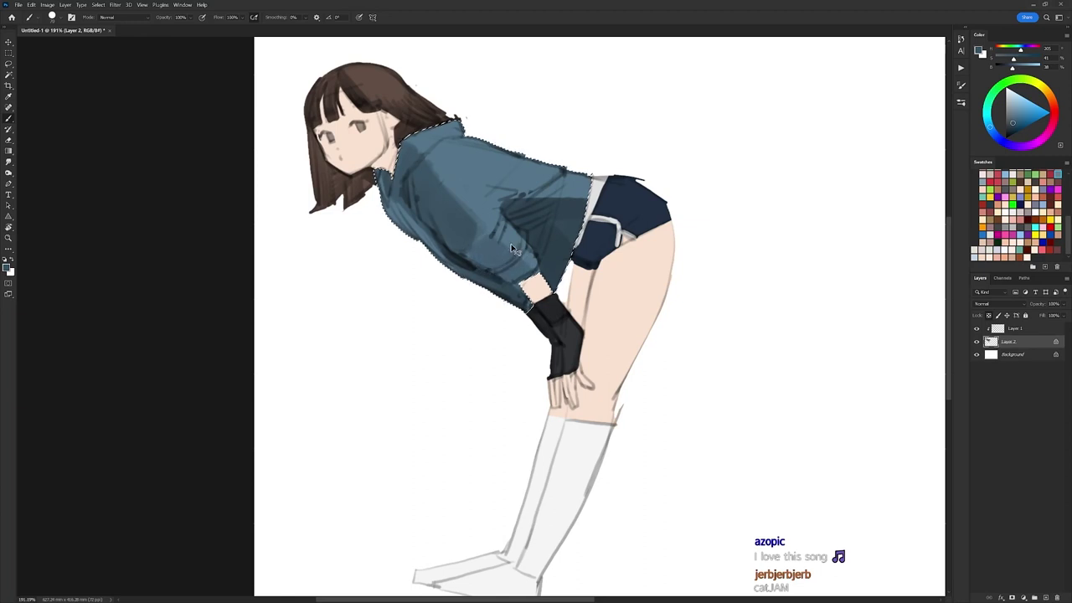
Adjust the selected jacket with Hue/Saturation, using a hue of +6 and a saturation of +21.
key("ctrl+u")
key("shift+Up")
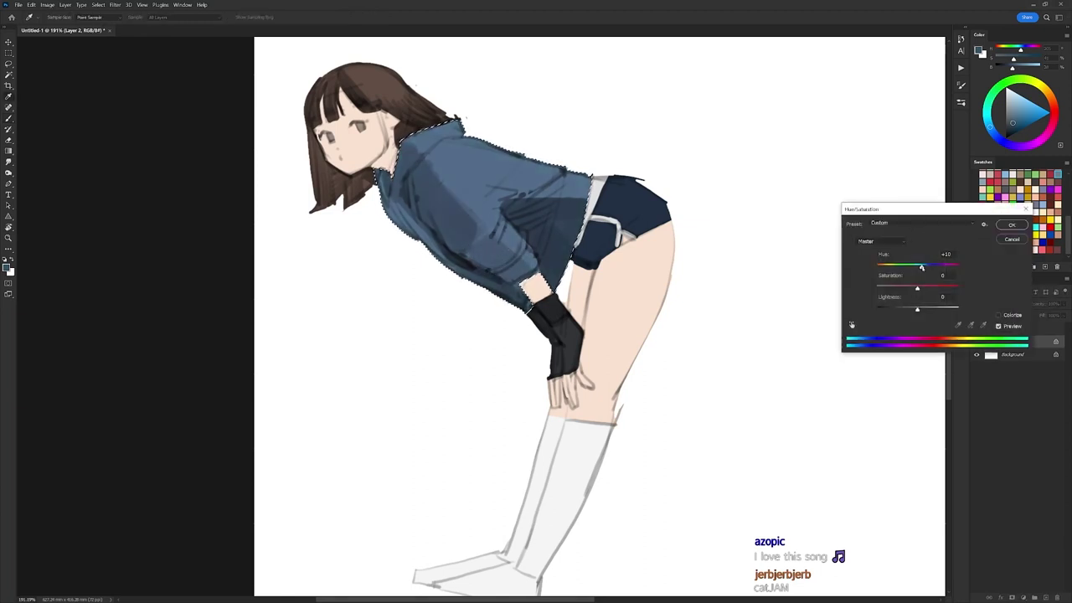
left_click_drag(920, 268, 922, 286)
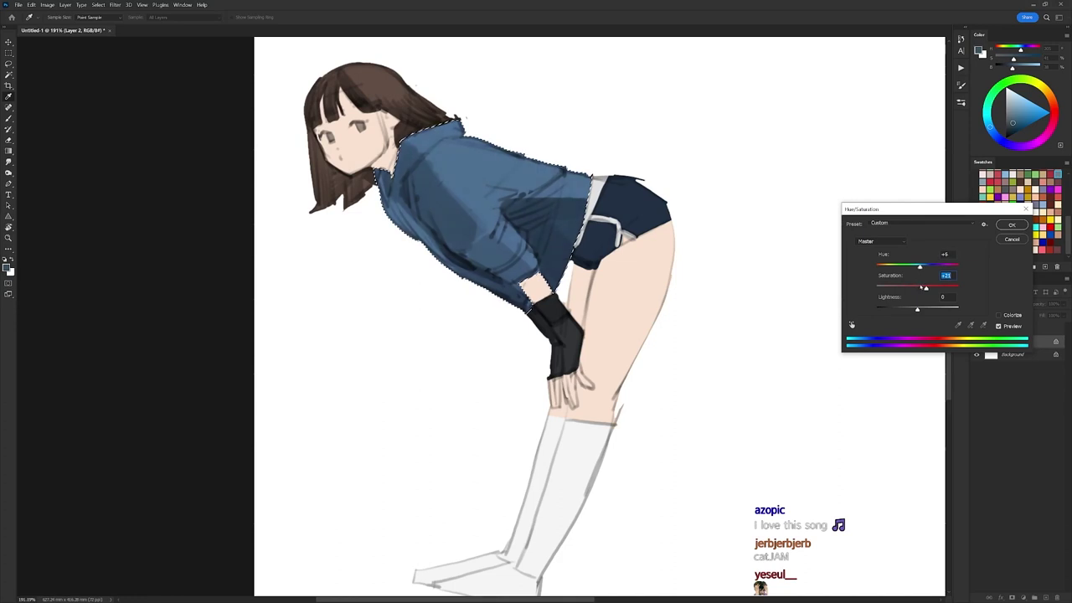
left_click(1012, 224)
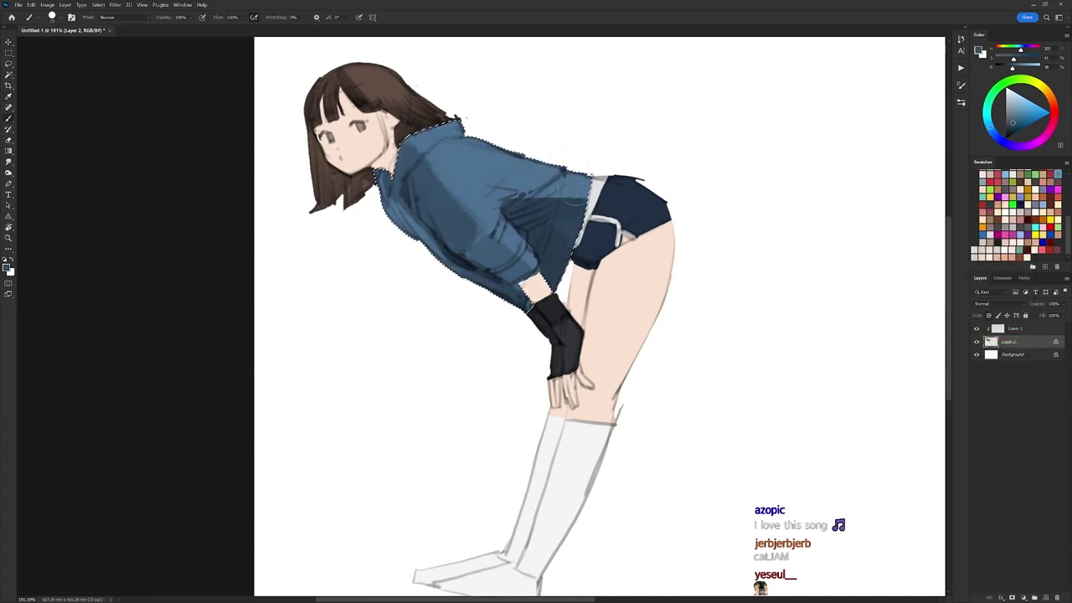
Lighten the jacket's upper back and shoulder with a pale greyish blue.
left_click(539, 125, "alt")
left_click(494, 149, "alt")
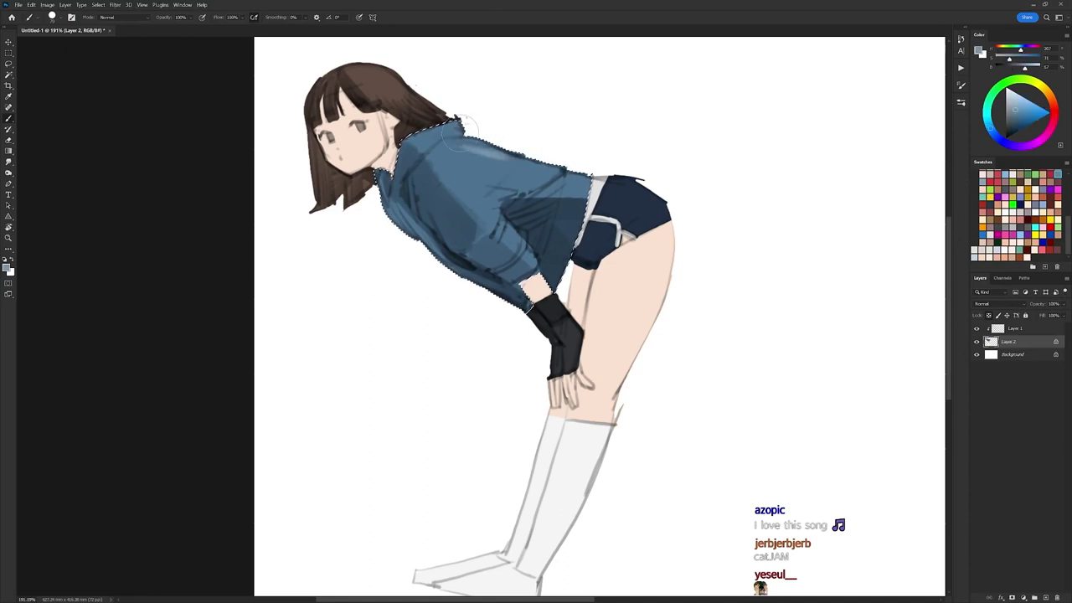
left_click_drag(510, 168, 457, 183)
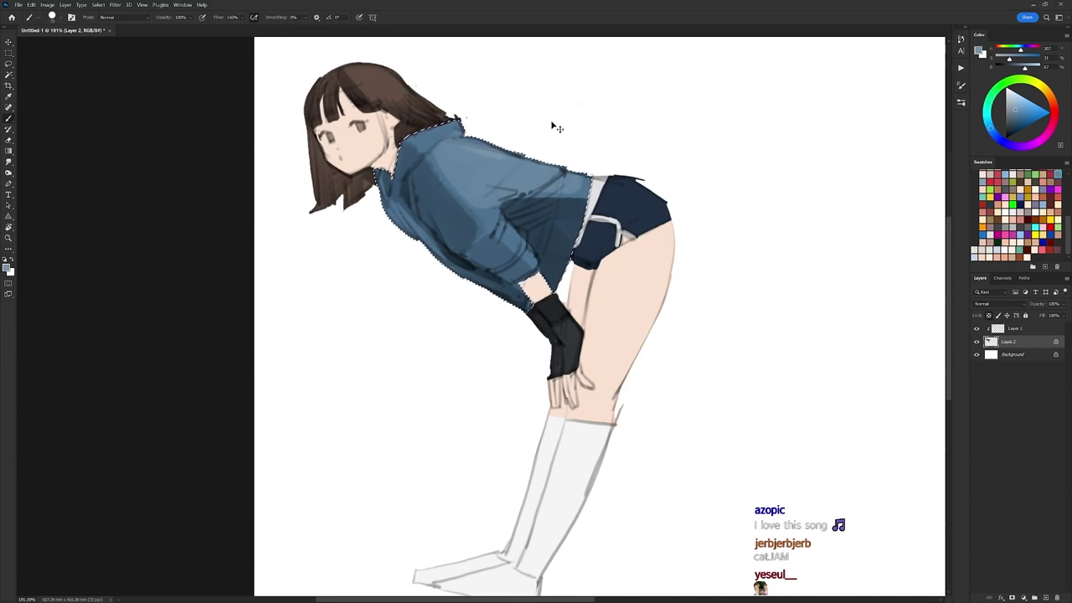
Select the skin areas of the legs and face on Layer 2, ready for brush painting.
key("w")
left_click(633, 278)
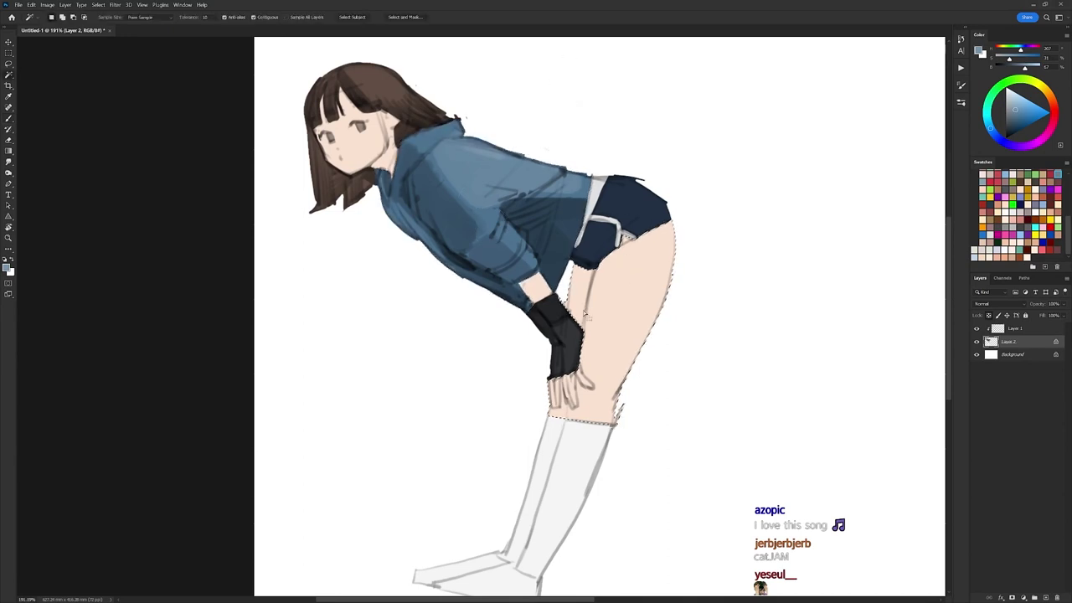
left_click(377, 147, "shift")
key("b")
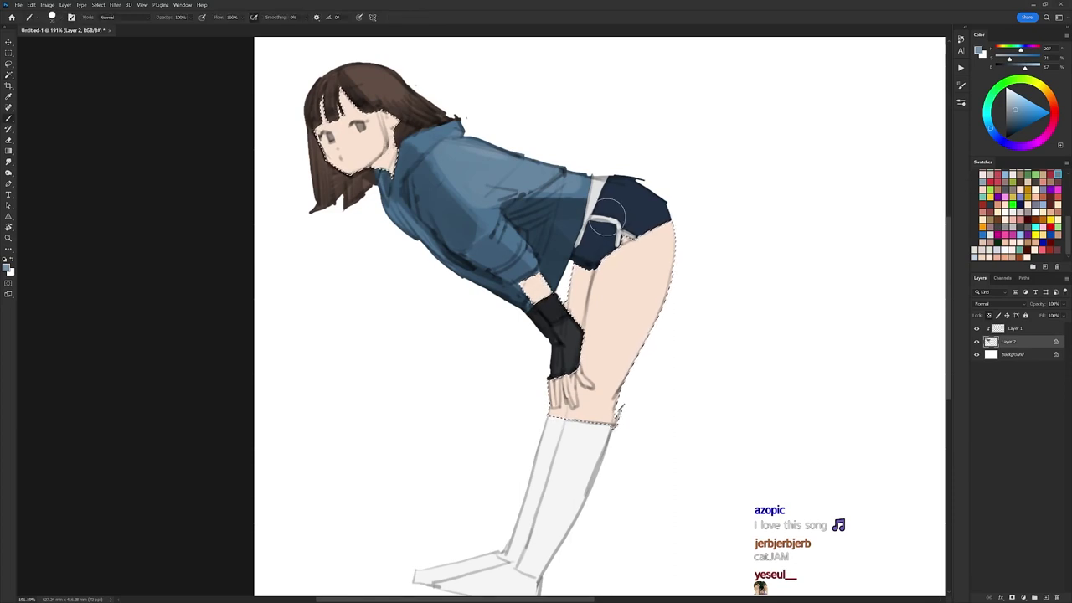
Paint a tan shadow along the inner thigh, the far leg and the knee, using a darker tone picked from the skin.
right_click(620, 222)
left_click(603, 323, "alt")
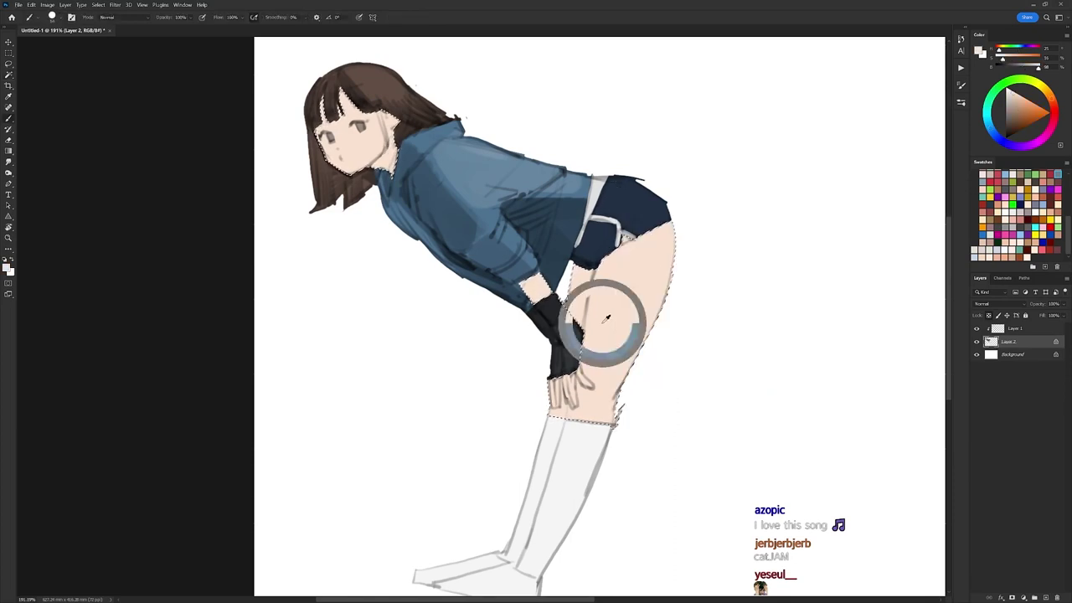
left_click(1022, 111)
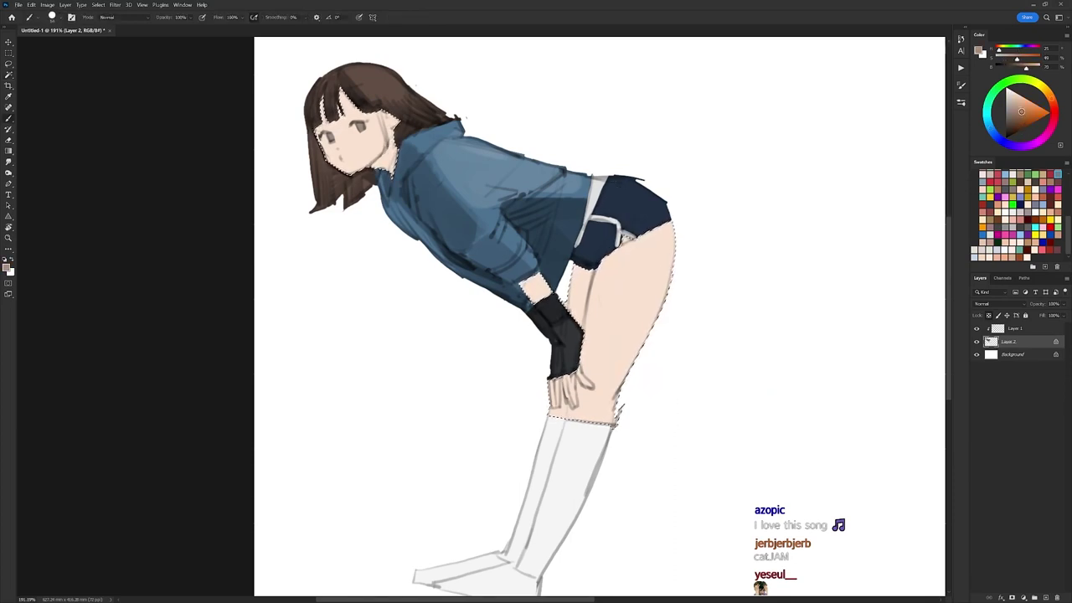
mouse_move(580, 268)
left_mouse_down()
mouse_move(613, 241)
mouse_move(568, 317)
mouse_move(627, 227)
mouse_move(566, 331)
left_mouse_up()
left_click_drag(620, 233, 567, 350)
left_click_drag(625, 251, 568, 367)
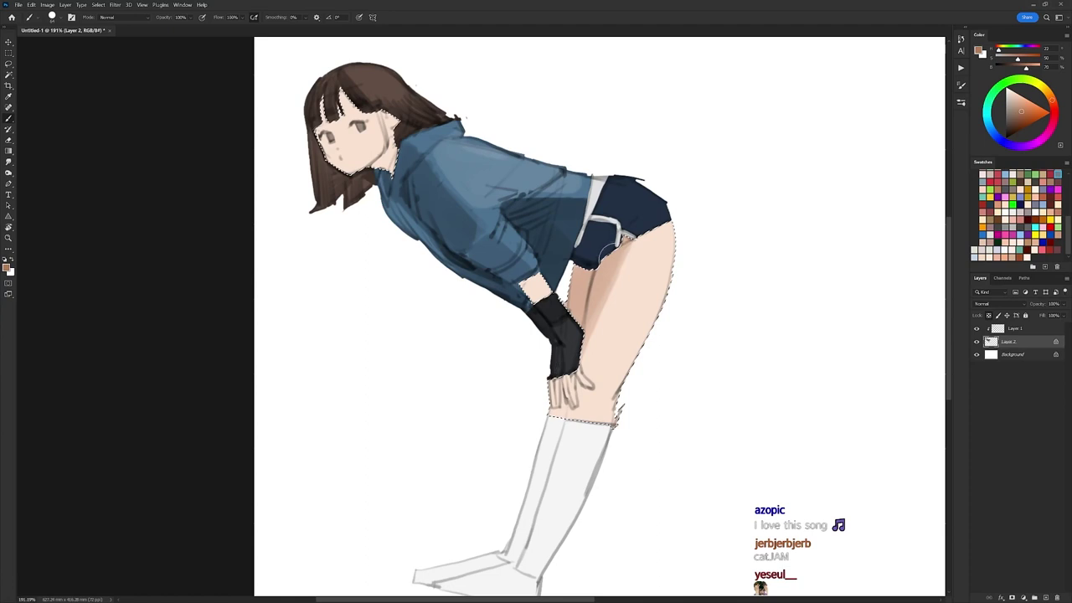
mouse_move(622, 407)
left_mouse_down()
mouse_move(593, 424)
mouse_move(615, 410)
left_mouse_up()
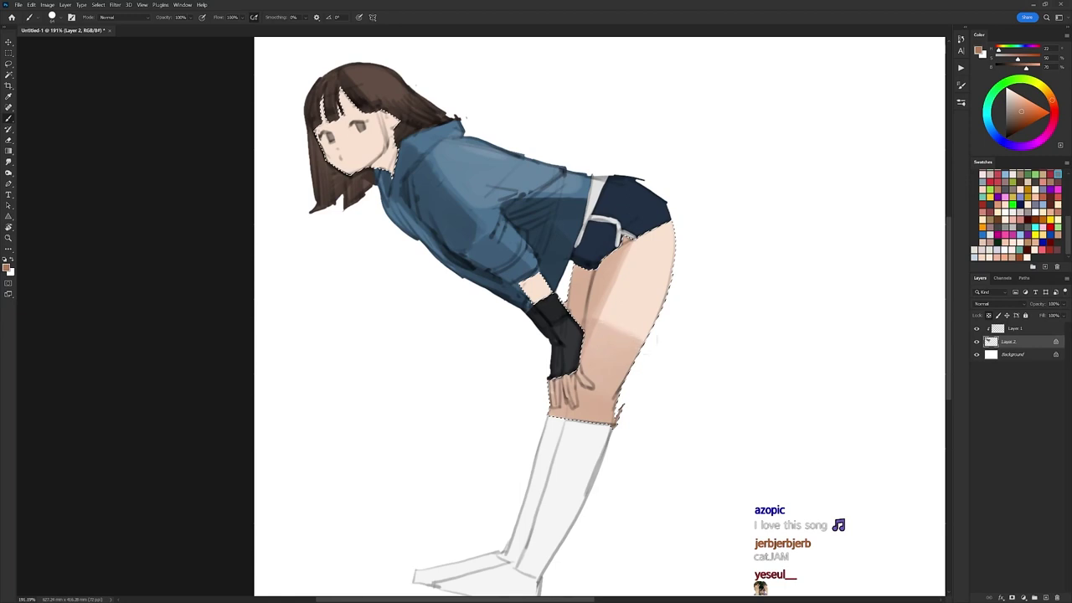
Blend the thigh's shadow edges with sampled skin tones, shade the bare forearm, and deselect.
left_click(614, 307, "alt")
left_click_drag(615, 306, 629, 331)
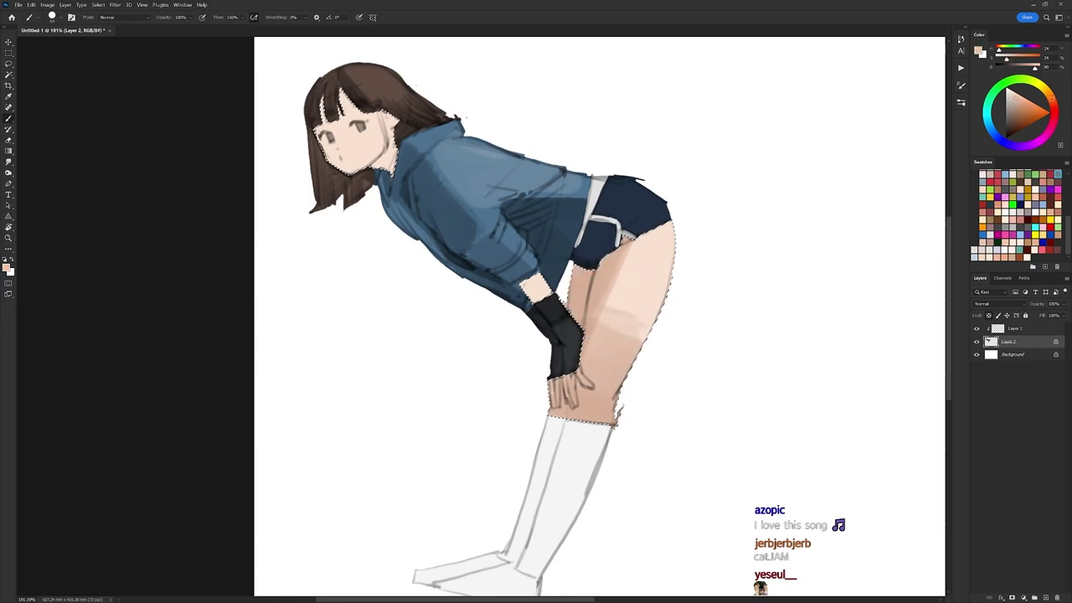
left_click_drag(618, 266, 593, 331)
left_click(629, 279, "alt")
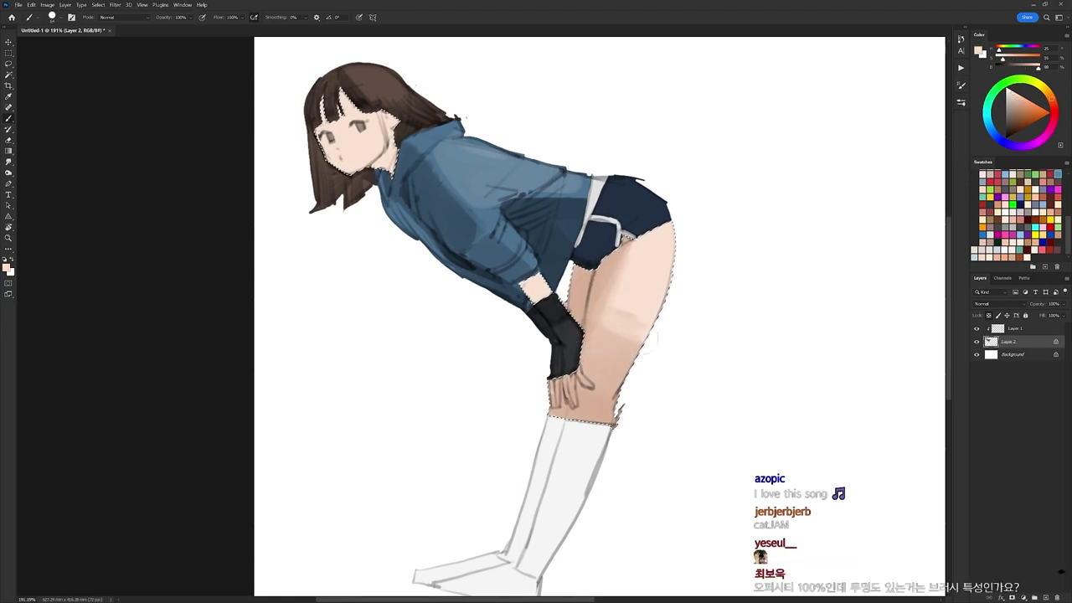
left_click(593, 344, "alt")
left_click_drag(620, 327, 635, 334)
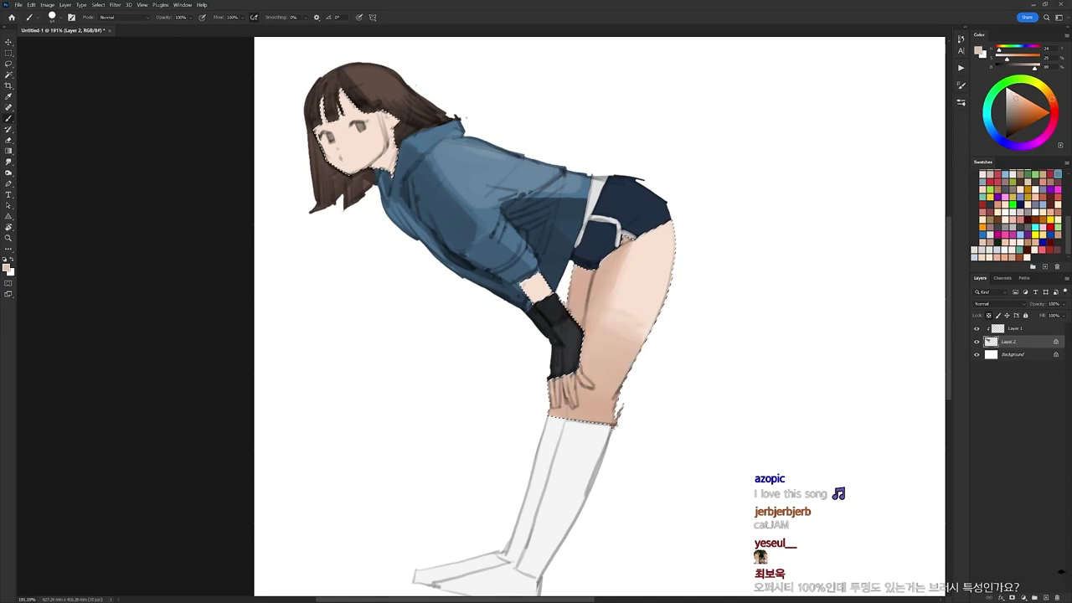
left_click(609, 263, "alt")
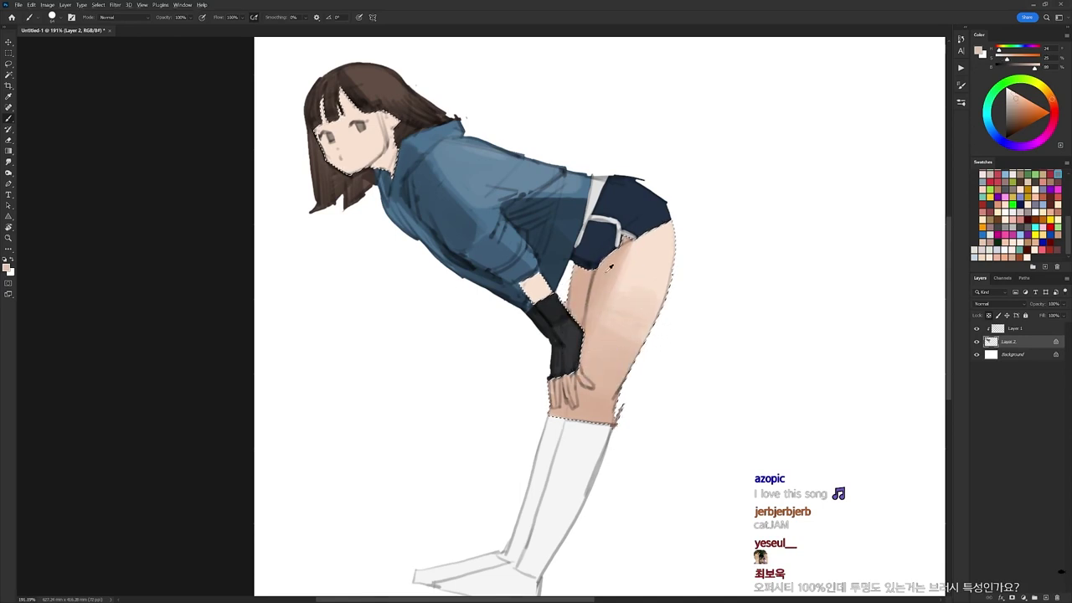
left_click_drag(518, 279, 541, 290)
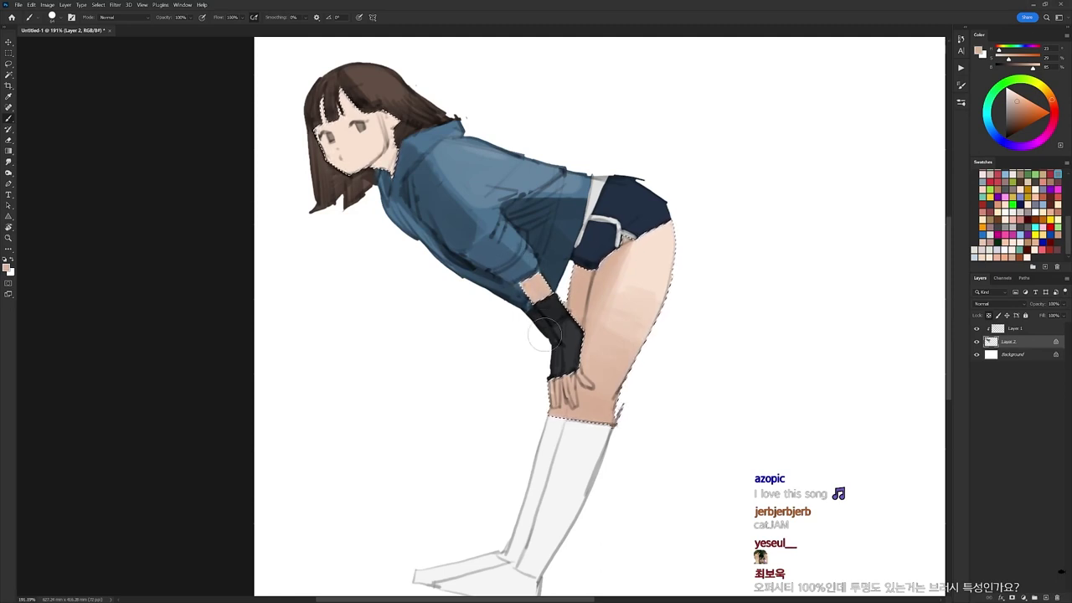
key("ctrl+d")
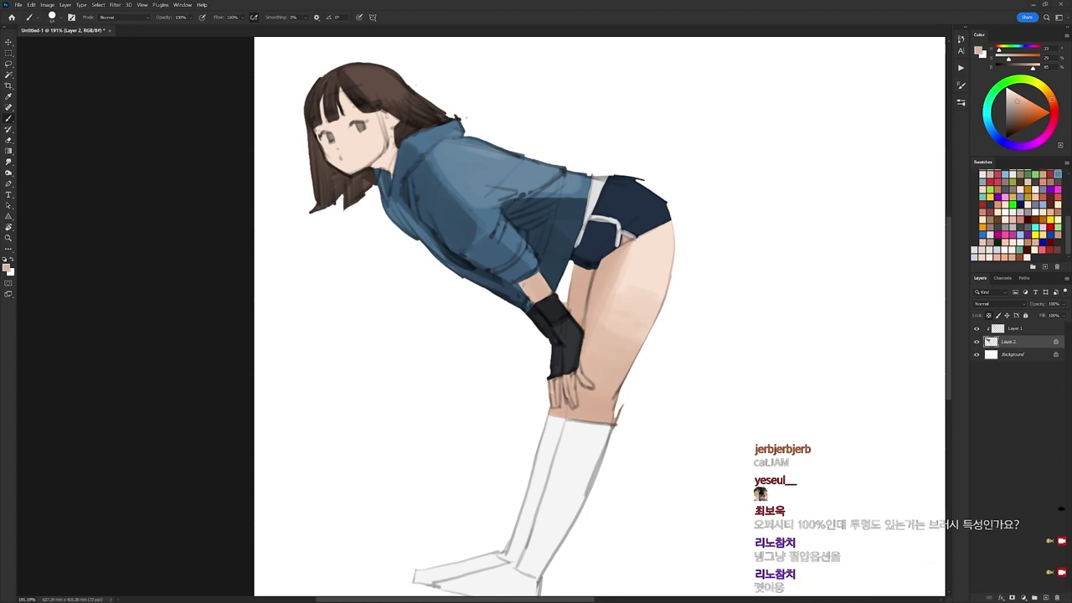
Restore the skin selection, shade the side of the face, add pale highlights to the front of the face and upper thigh, and deselect.
left_click_drag(740, 123, 792, 122)
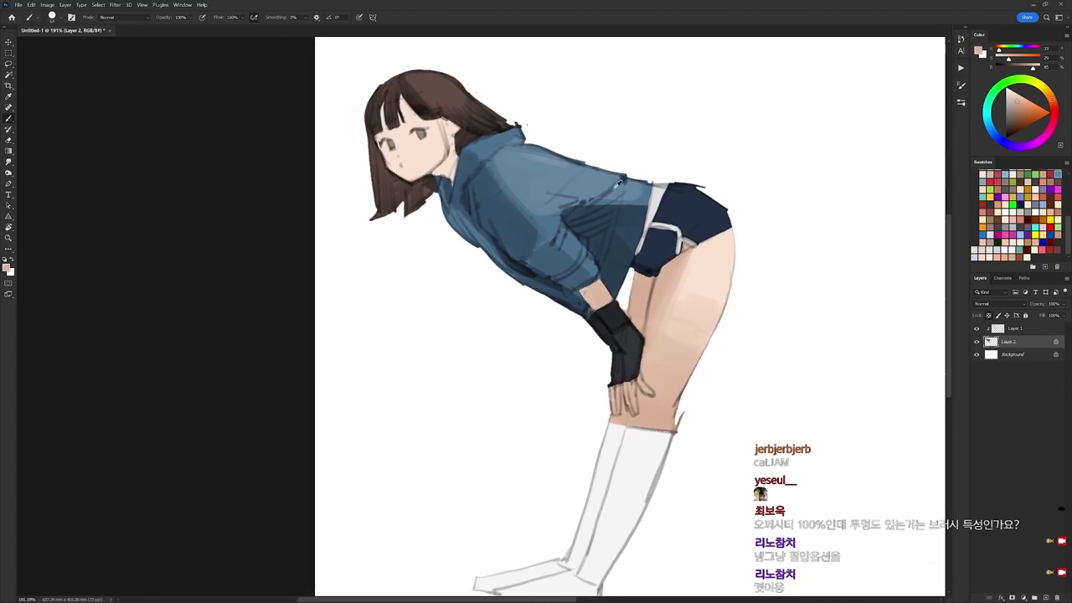
key("ctrl+shift+d")
mouse_move(407, 133)
left_mouse_down()
mouse_move(411, 167)
mouse_move(419, 140)
mouse_move(442, 150)
mouse_move(450, 98)
left_mouse_up()
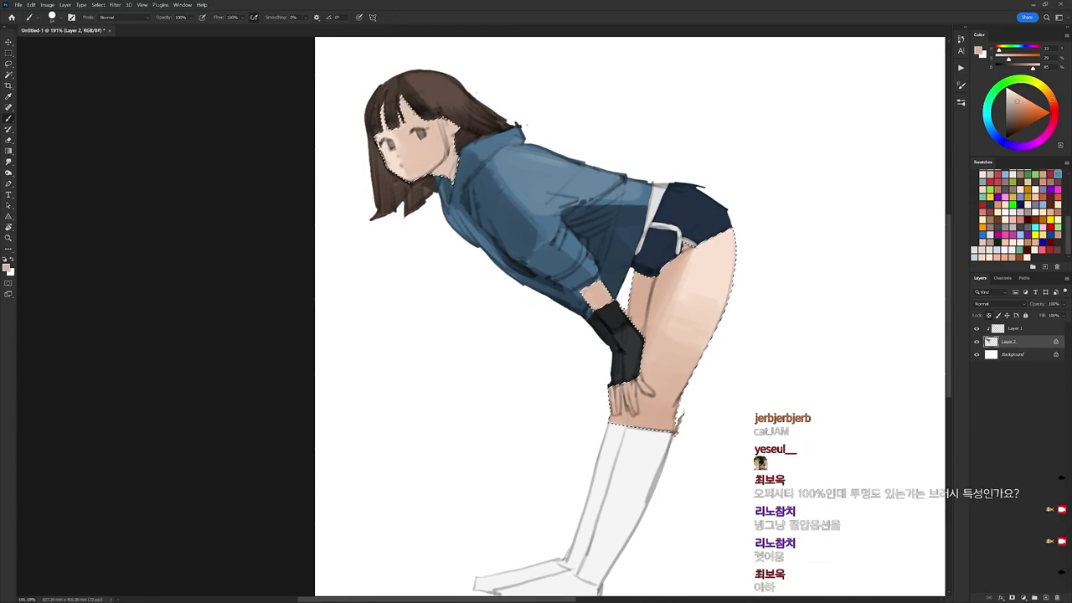
key("x")
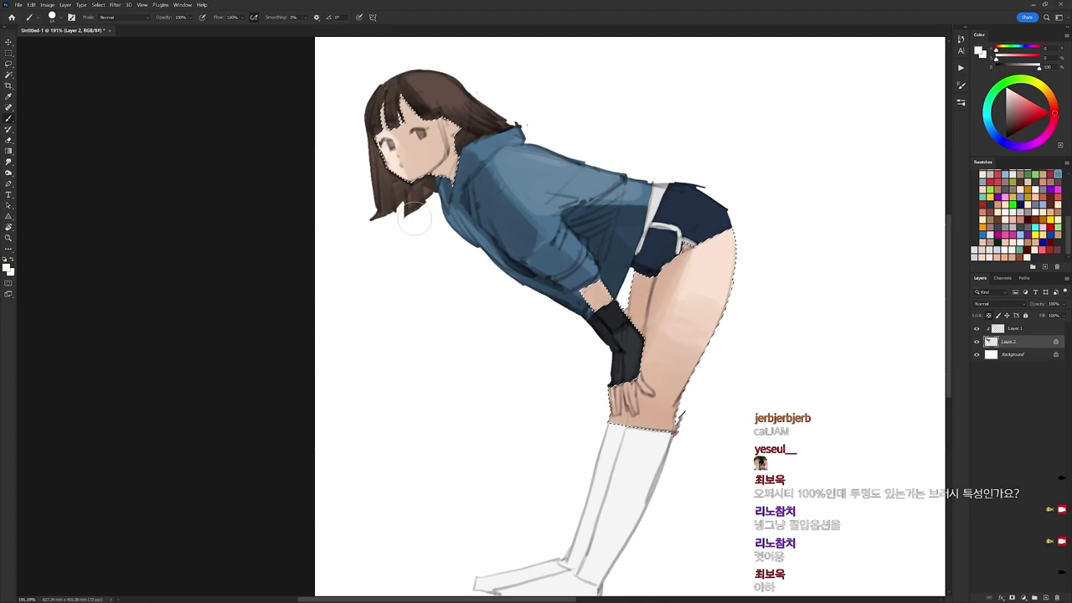
left_click(732, 241, "alt")
left_click_drag(725, 232, 702, 243)
key("ctrl+d")
Select the shorts' navy areas and darken their front part with black, undoing the last stroke.
key("w")
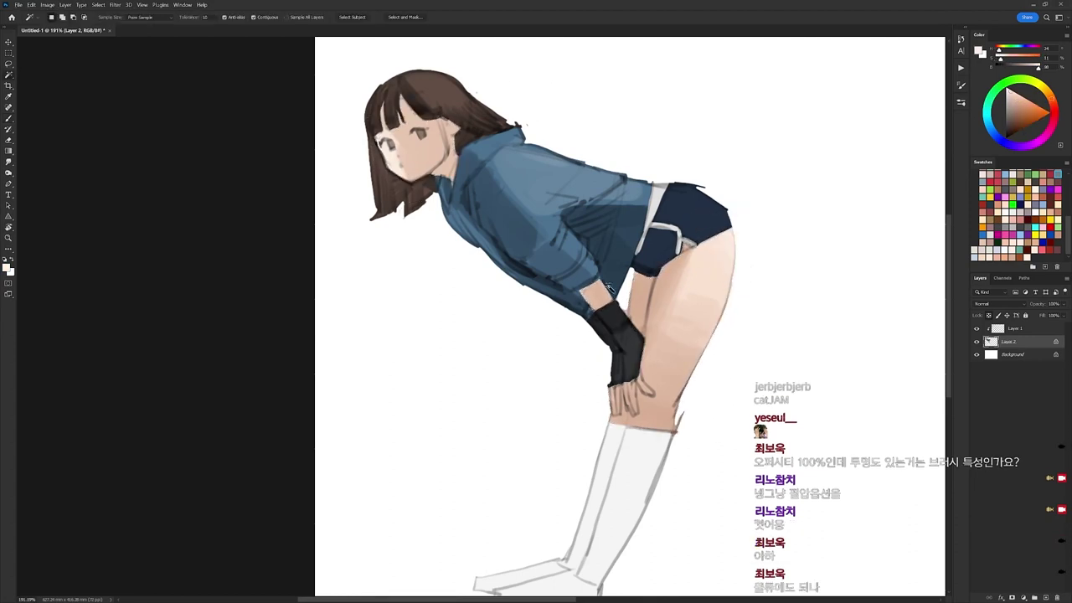
left_click(664, 250)
left_click(702, 221, "shift")
key("b")
key("d")
mouse_move(657, 258)
left_mouse_down()
mouse_move(622, 262)
mouse_move(682, 240)
mouse_move(639, 239)
mouse_move(682, 237)
mouse_move(686, 247)
mouse_move(631, 265)
mouse_move(674, 225)
left_mouse_up()
key("ctrl+z")
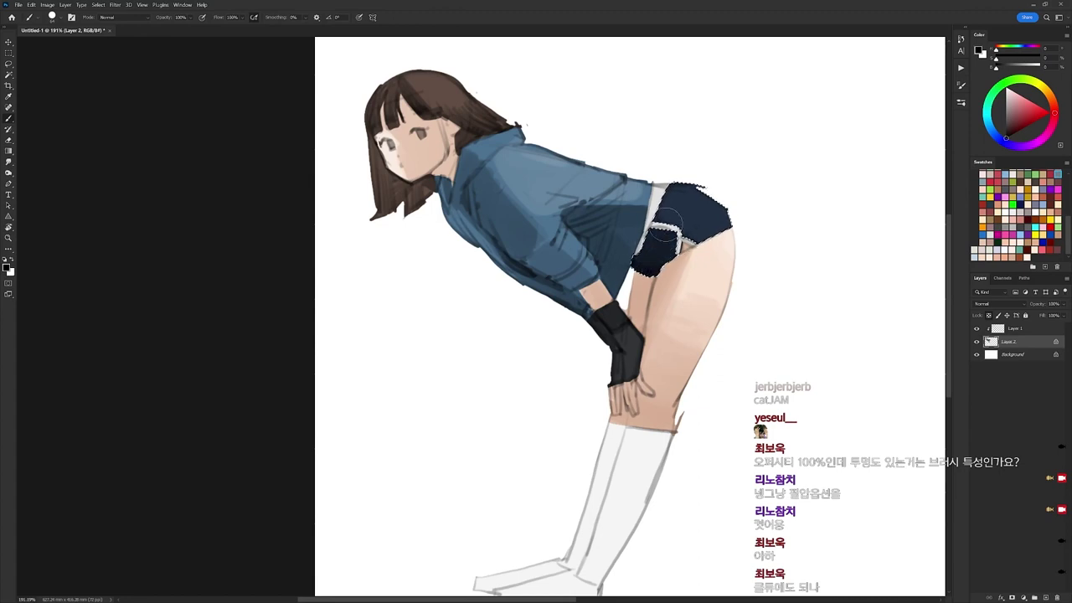
Lighten the back of the shorts with a softer blue and deselect.
left_click(727, 174, "alt")
left_click(681, 191, "alt")
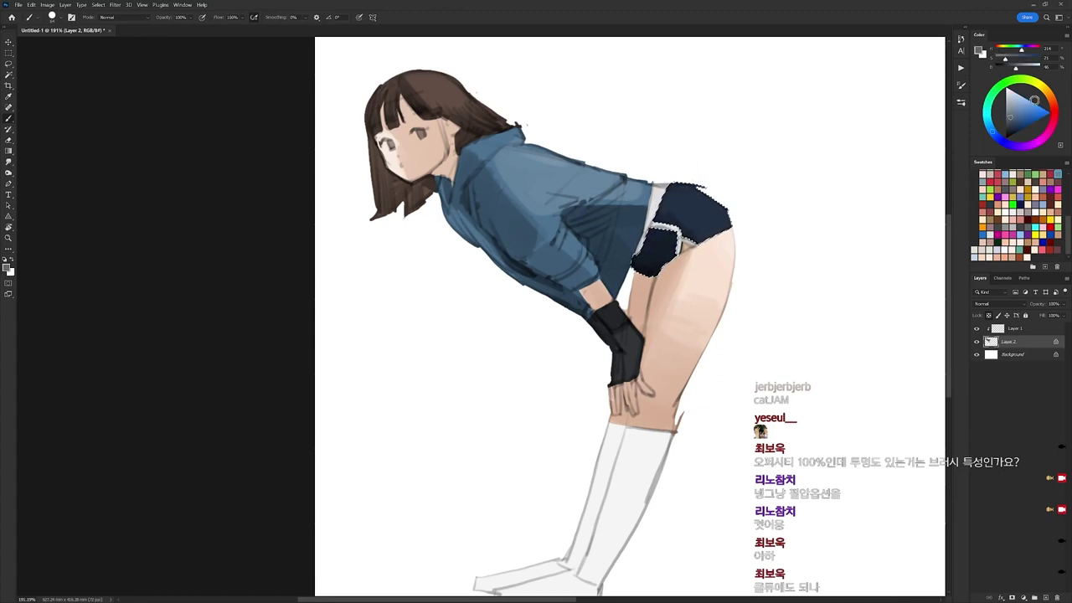
mouse_move(681, 191)
left_mouse_down()
mouse_move(708, 201)
mouse_move(736, 249)
left_mouse_up()
key("ctrl+d")
Select the white socks and blend a faint skin-toned shadow down the near calf.
left_click_drag(670, 352, 660, 295)
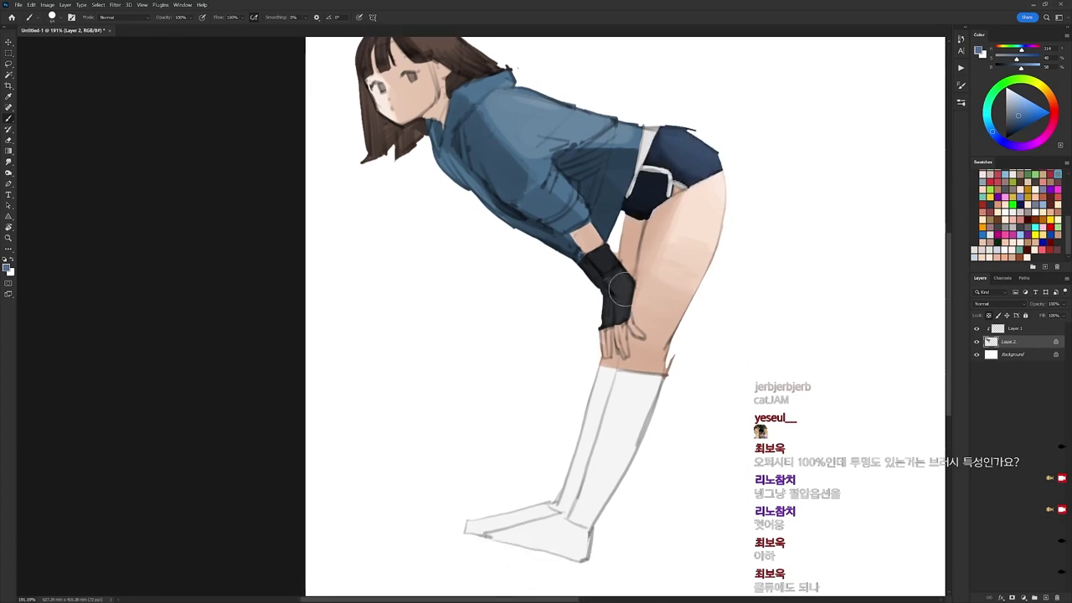
key("w")
left_click(633, 386)
key("d")
key("b")
left_click(639, 359, "alt")
mouse_move(616, 374)
left_mouse_down()
mouse_move(643, 382)
mouse_move(597, 478)
left_mouse_up()
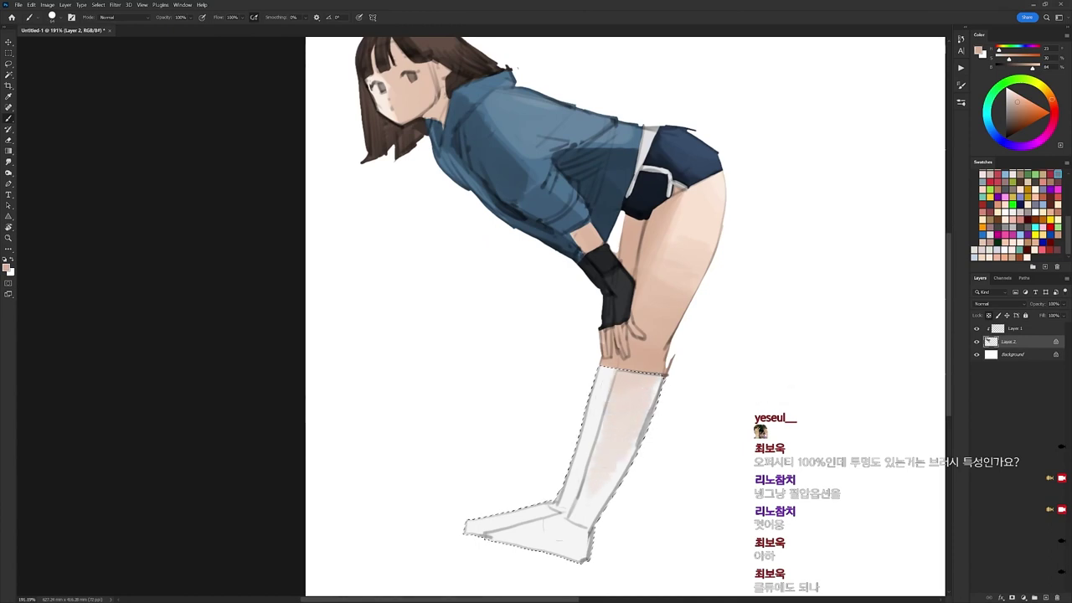
left_click(617, 422, "alt")
left_click_drag(614, 435, 592, 495)
left_click(593, 503, "alt")
mouse_move(620, 396)
left_mouse_down()
mouse_move(605, 446)
mouse_move(618, 429)
mouse_move(615, 476)
left_mouse_up()
left_click(629, 419, "alt")
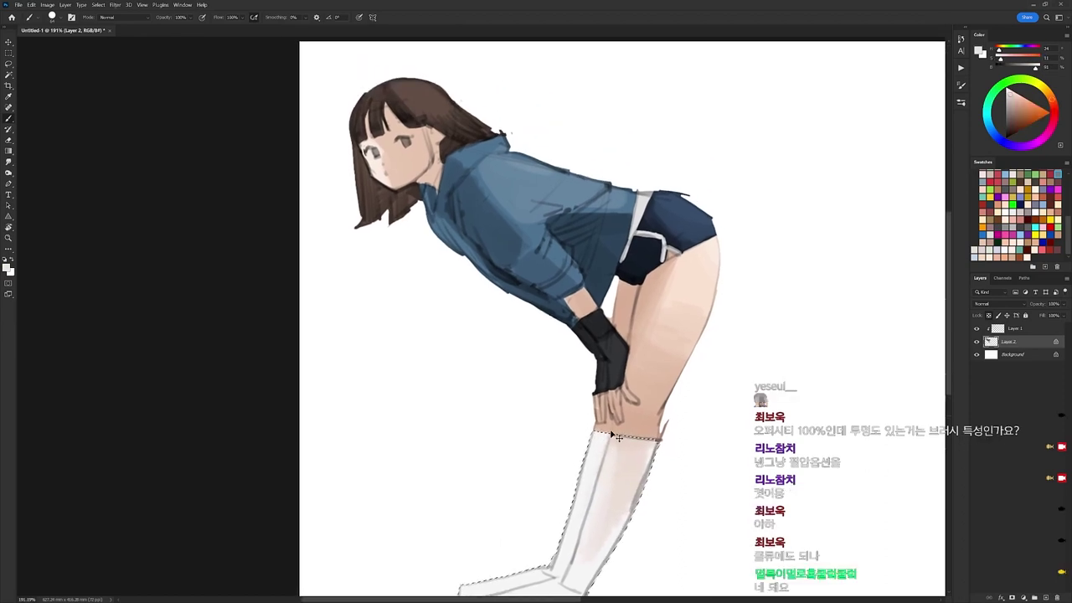
Select the face and neck skin, paint saturated reddish-brown shadows on the neck and beneath the hair by the ear, and deselect.
key("w")
left_click(427, 167)
key("b")
left_click(450, 141, "alt")
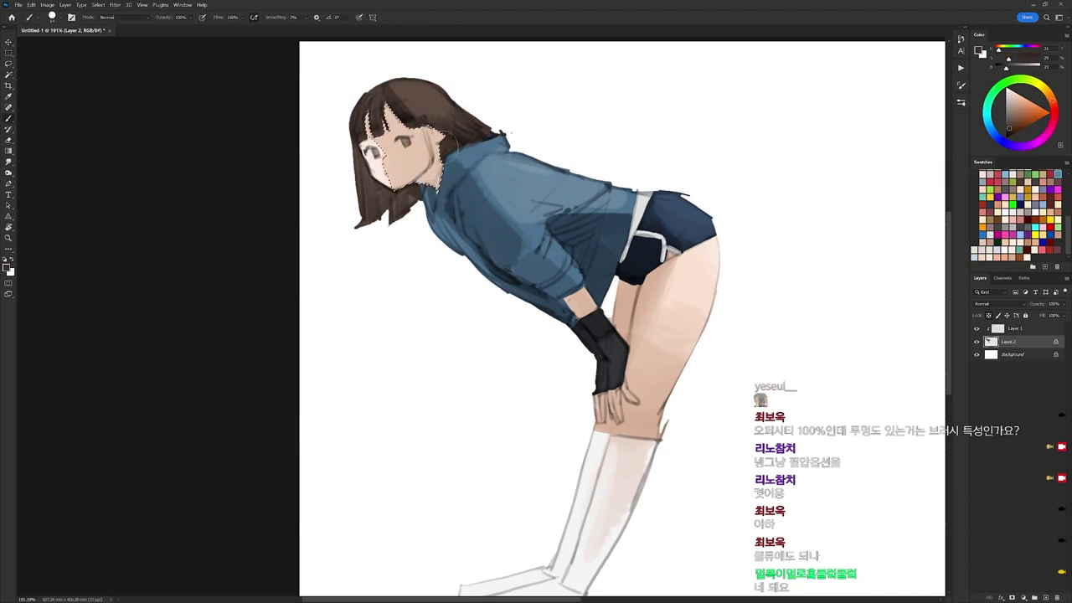
mouse_move(444, 154)
left_mouse_down()
mouse_move(449, 174)
mouse_move(433, 174)
left_mouse_up()
key("ctrl+z")
left_click(1021, 128)
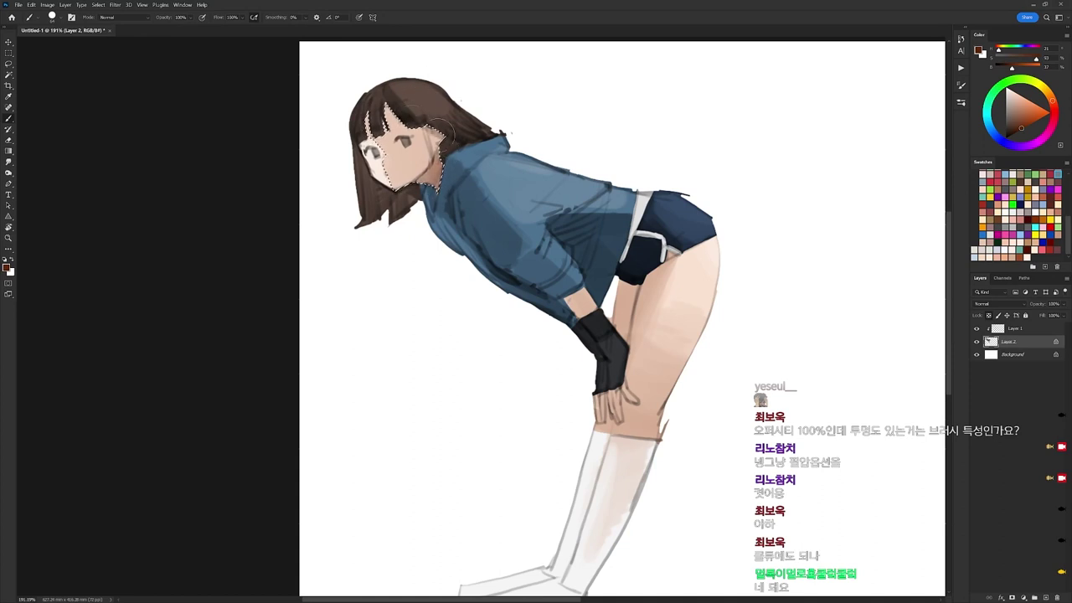
left_click_drag(429, 128, 437, 141)
key("ctrl+d")
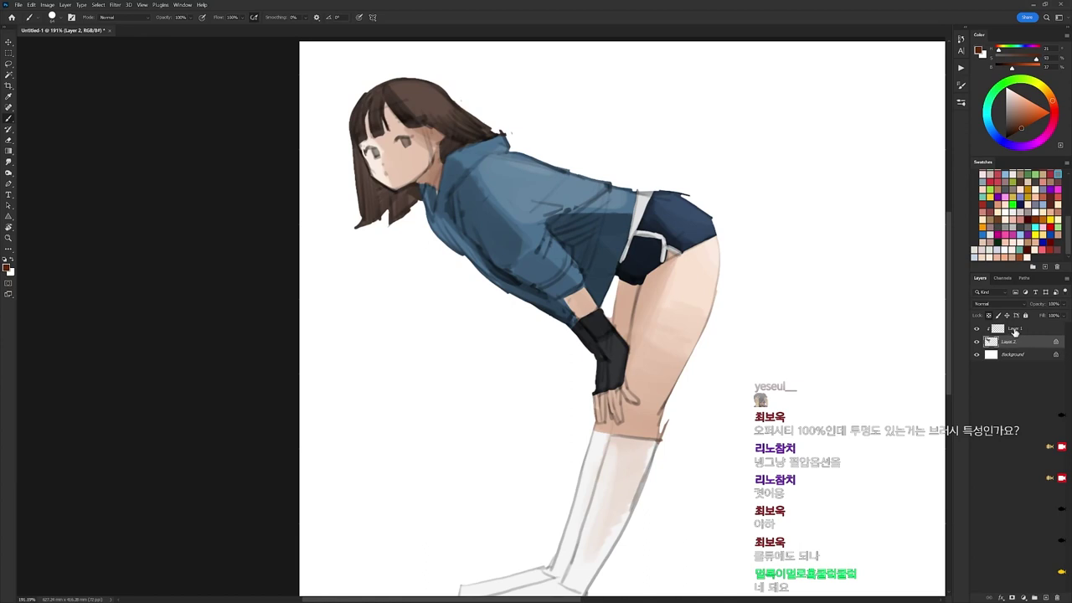
Lock Layer 1's transparent pixels, recolour its line art muted reddish brown, and set its blending mode to Linear Burn.
left_click(1015, 332)
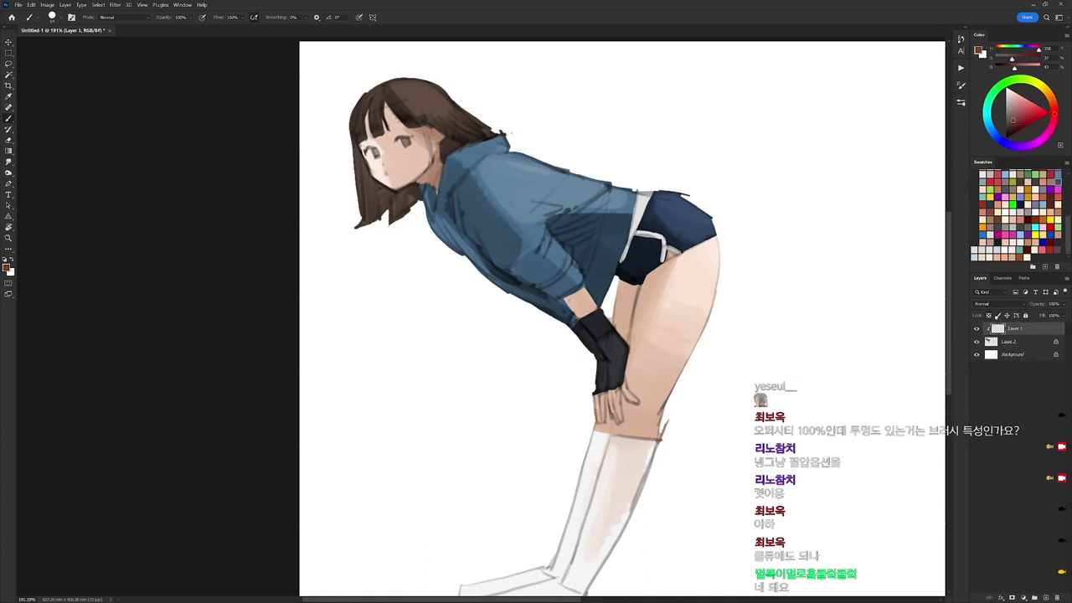
left_click(989, 306)
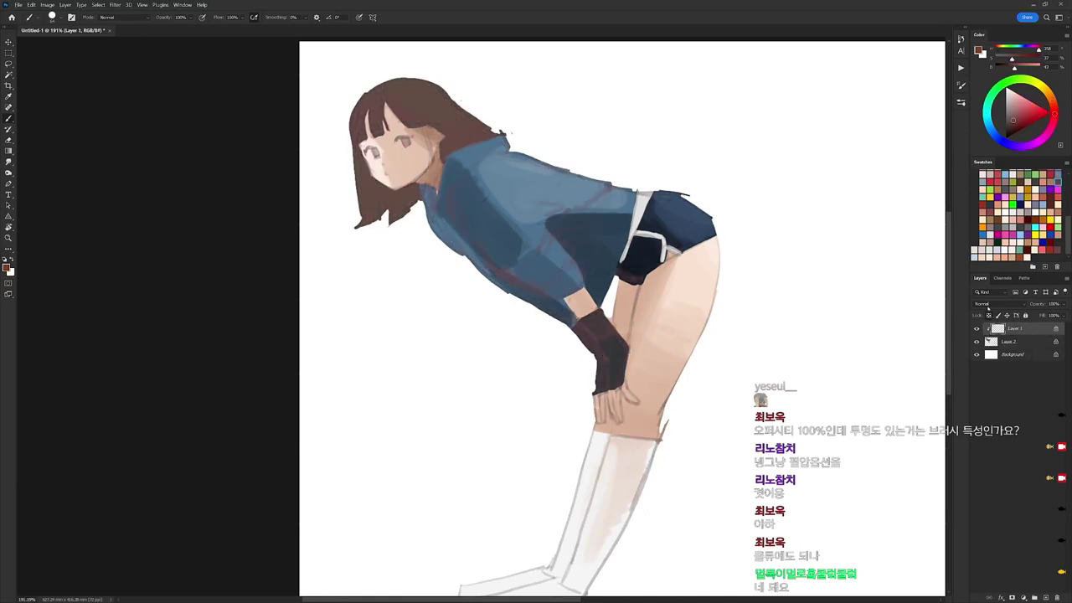
left_click(995, 304)
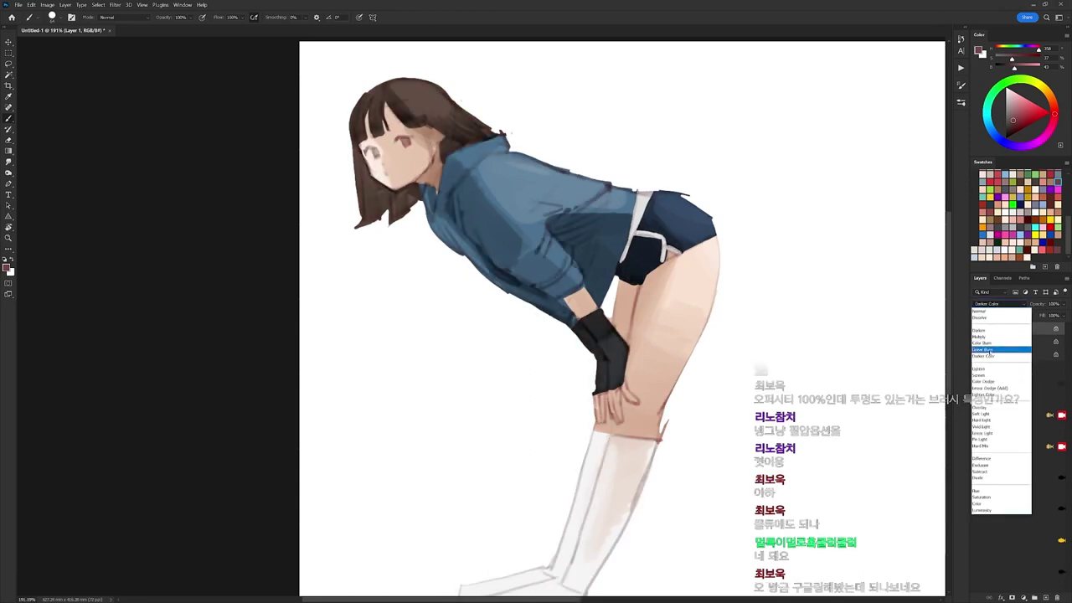
left_click(997, 348)
Merge the line art of Layer 1 with the colours on Layer 2.
left_click(1010, 342)
left_click(1013, 329)
key("ctrl+e")
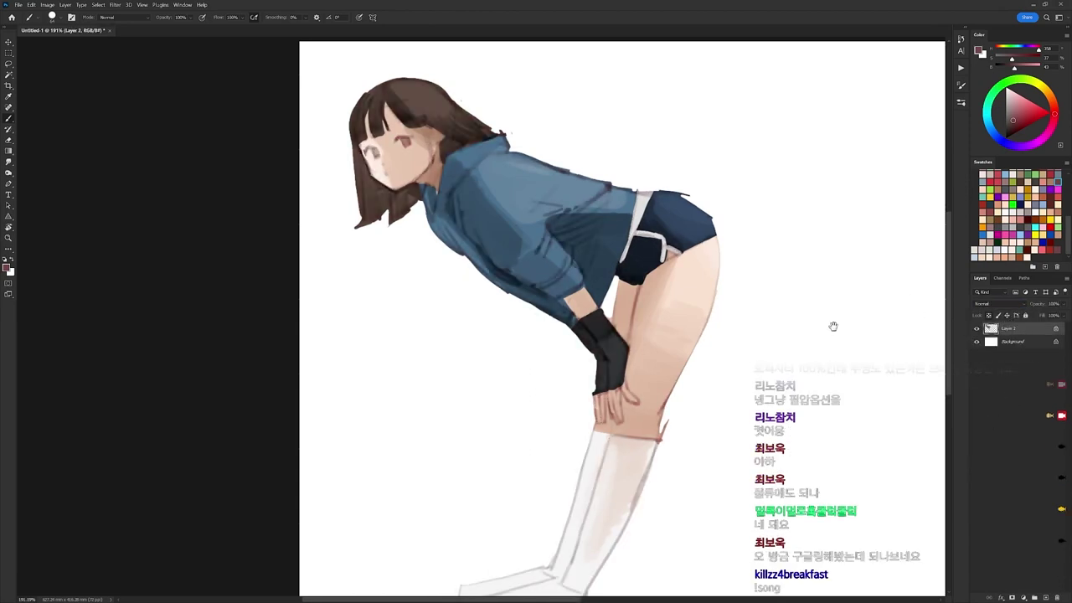
Choose a hard round brush and paint sampled brown tones over the crown and side of the hair.
left_click_drag(745, 271, 768, 309)
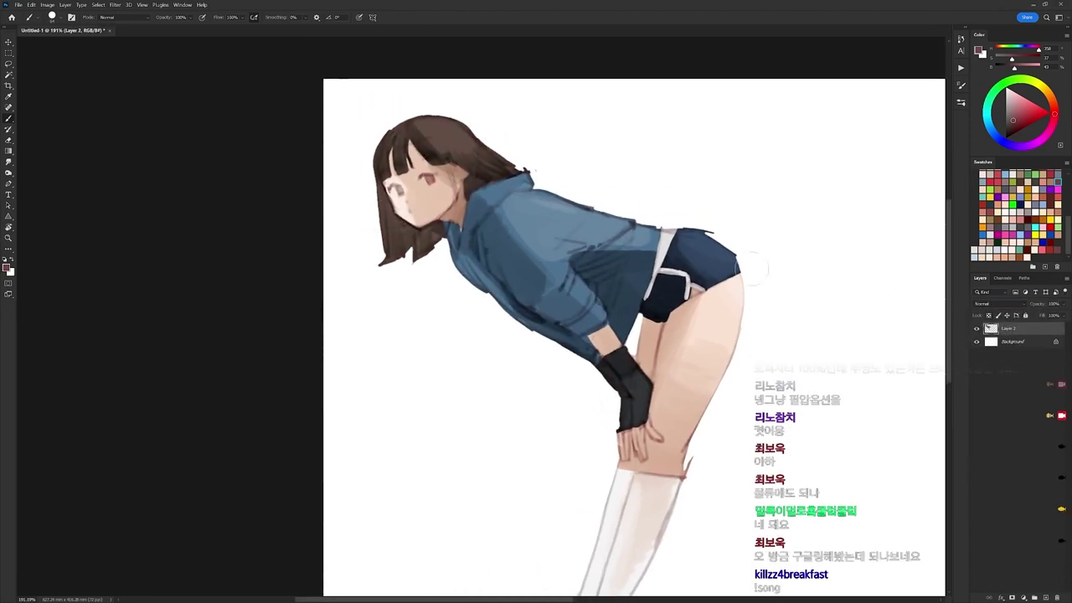
scroll(463, 203, "left", 3)
right_click(593, 191)
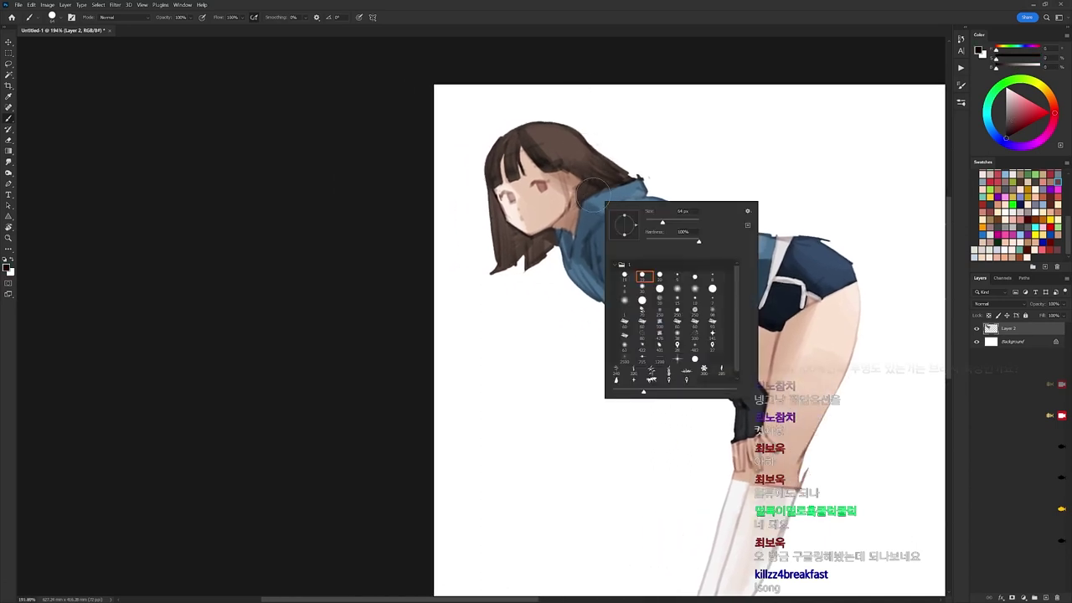
left_click(584, 155, "alt")
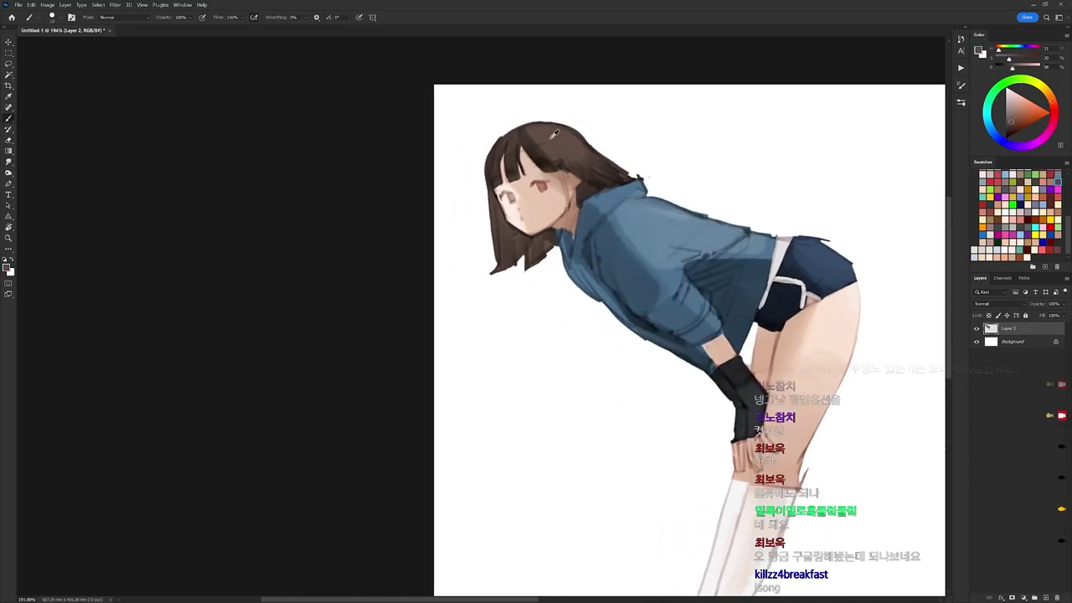
left_click(556, 164, "alt")
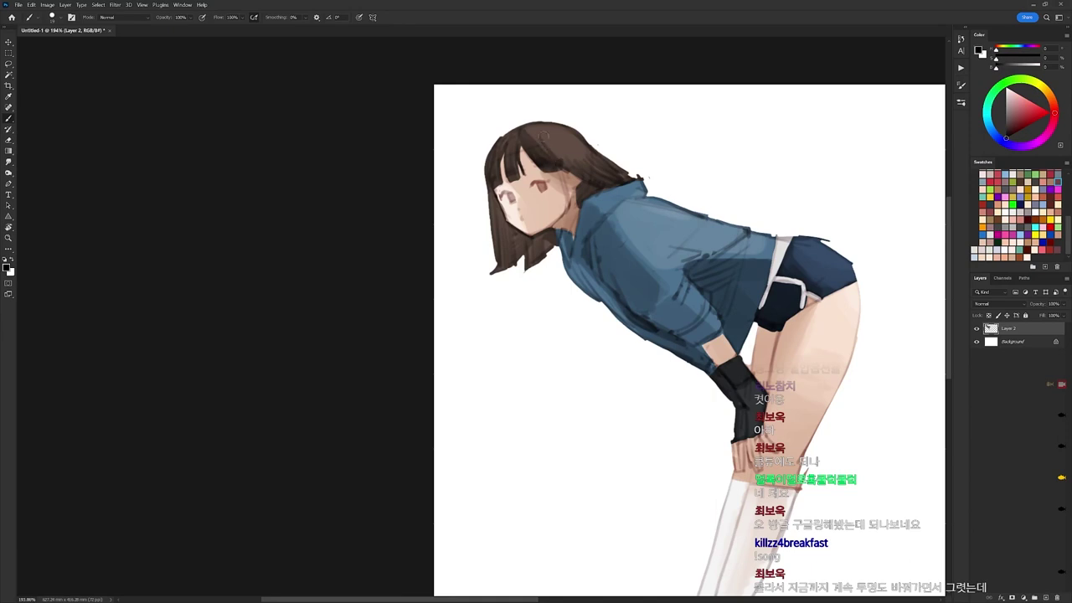
left_click(575, 151, "alt")
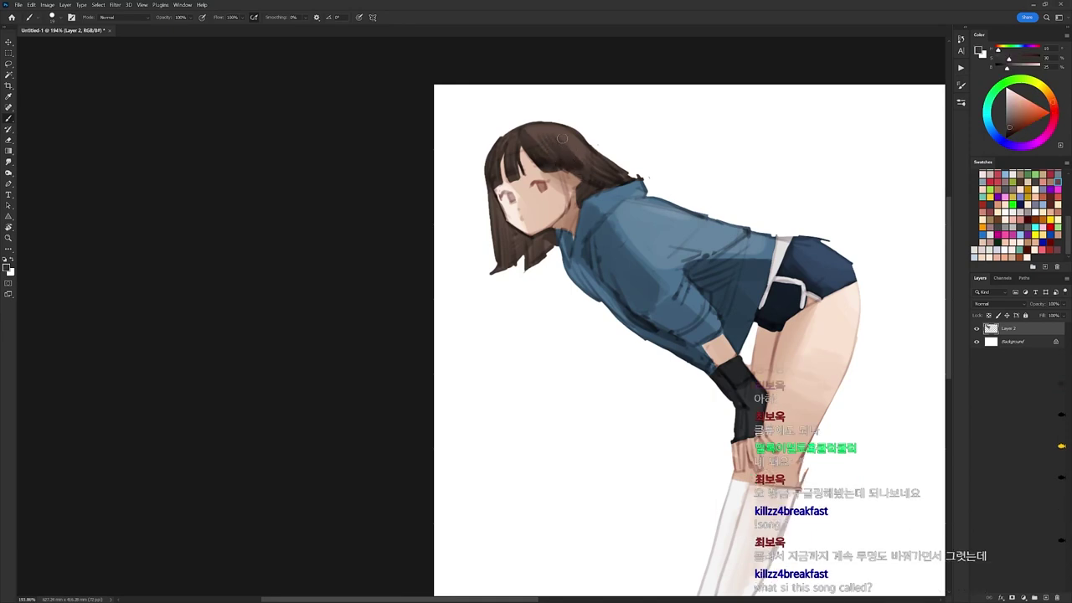
Darken the hair behind the ear with near-black brown strokes running back toward the hood.
key("d")
left_click(569, 167, "alt")
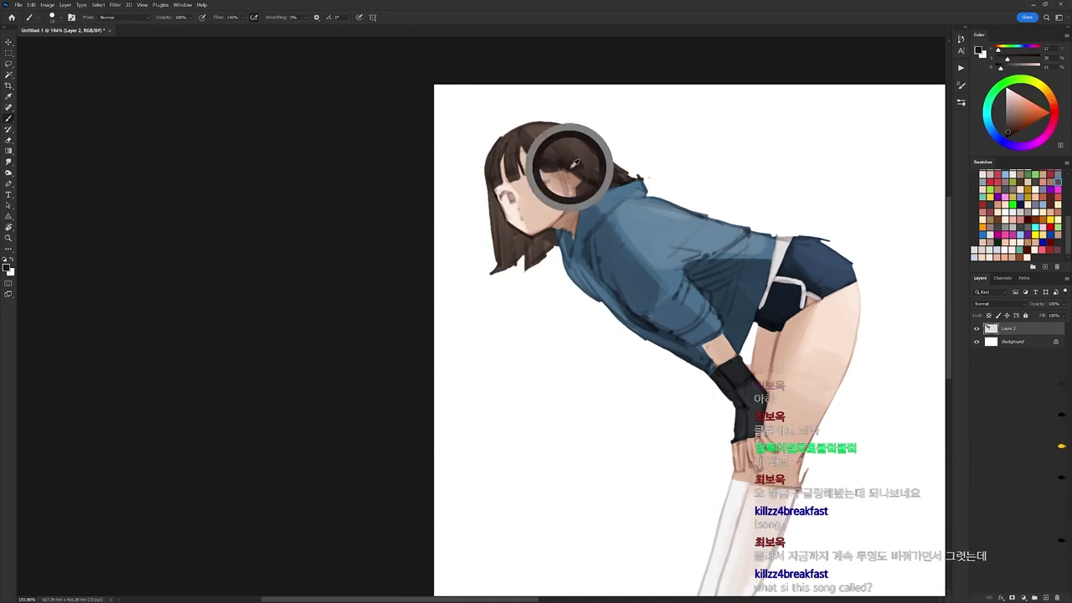
key("d")
mouse_move(573, 161)
left_mouse_down()
mouse_move(603, 185)
mouse_move(567, 153)
mouse_move(604, 182)
mouse_move(583, 165)
mouse_move(626, 180)
left_mouse_up()
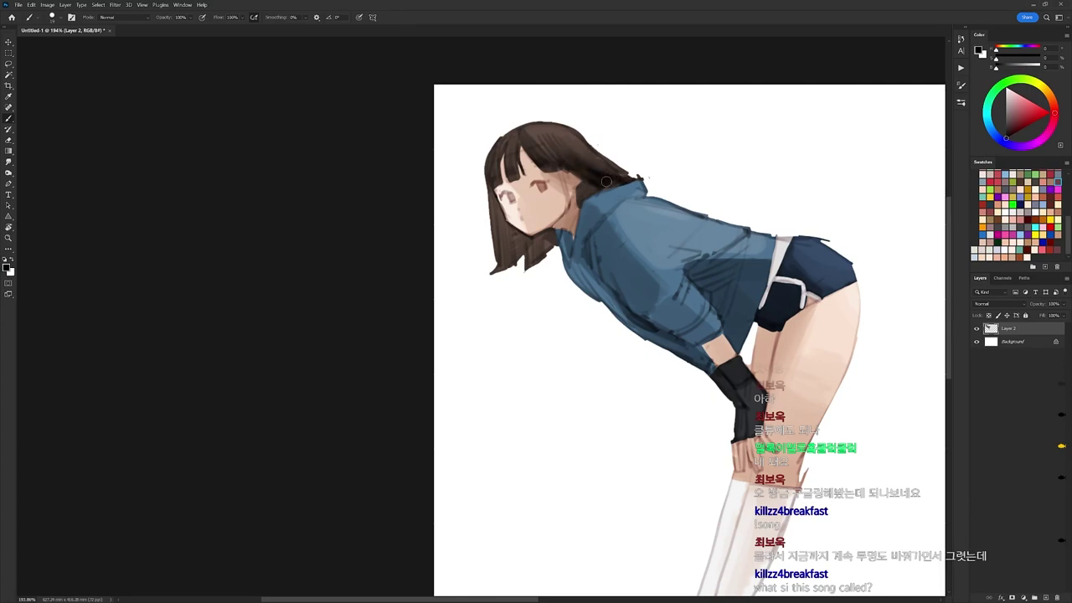
left_click(578, 143, "alt")
left_click(587, 171, "alt")
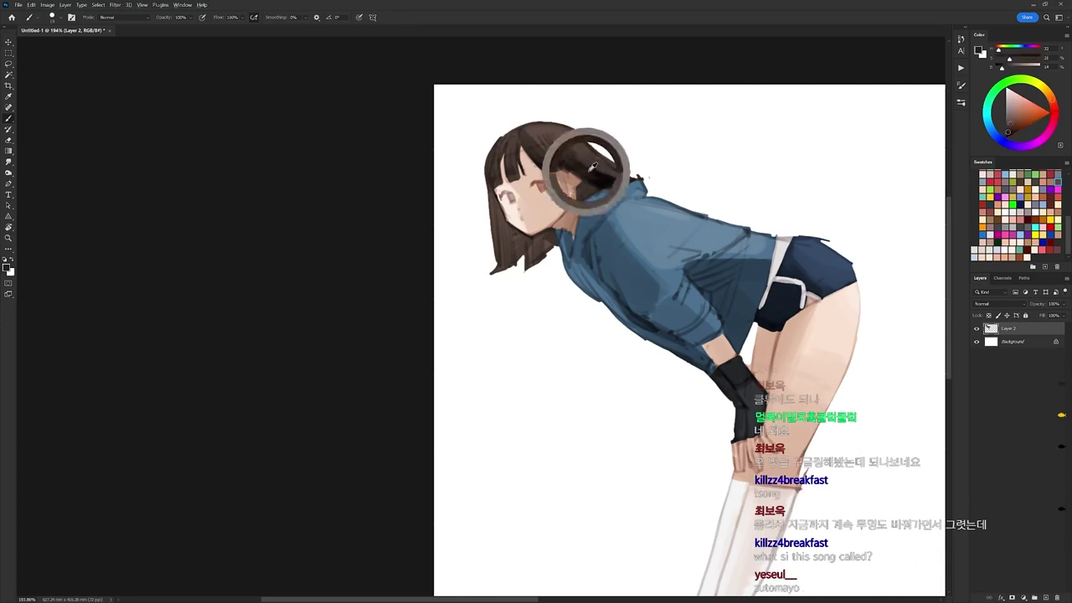
left_click_drag(585, 161, 626, 177)
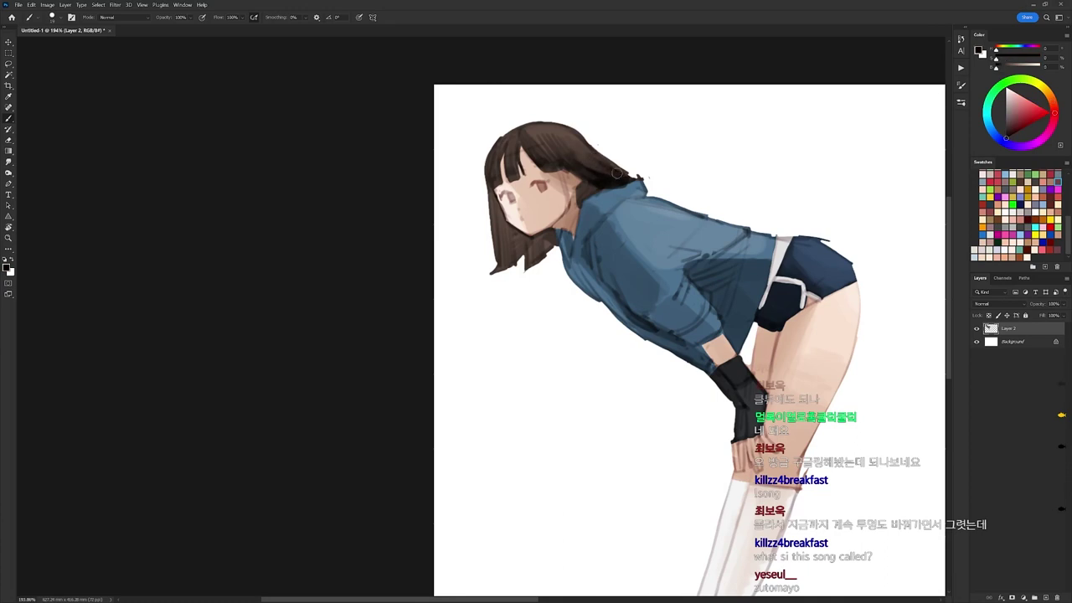
Erase the stray marks at the back hair tips and paint thin dark strands there with a finer brush.
key("e")
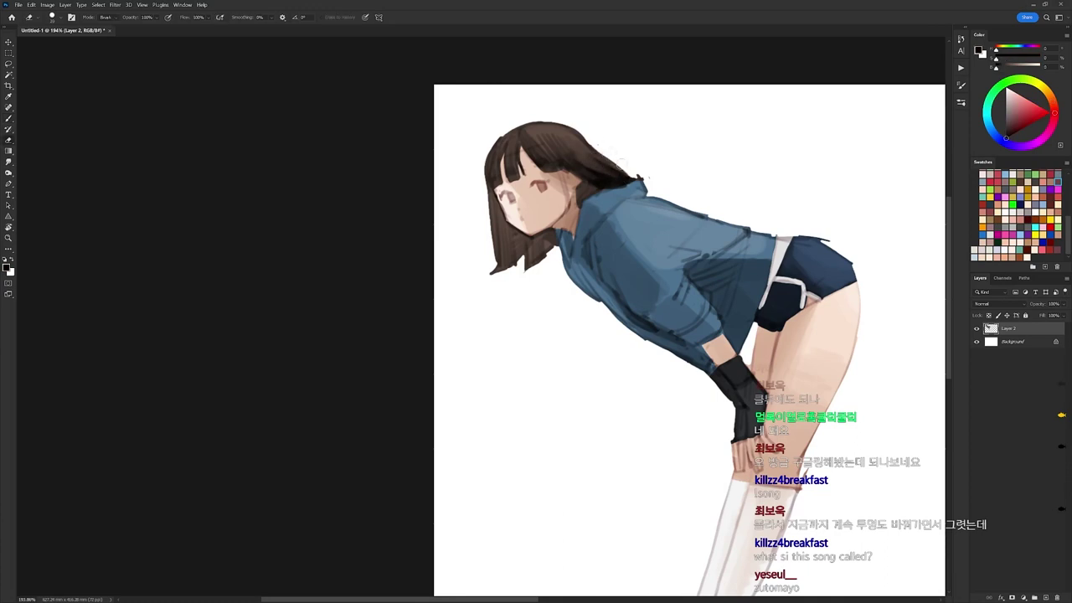
key("b")
right_click(641, 138)
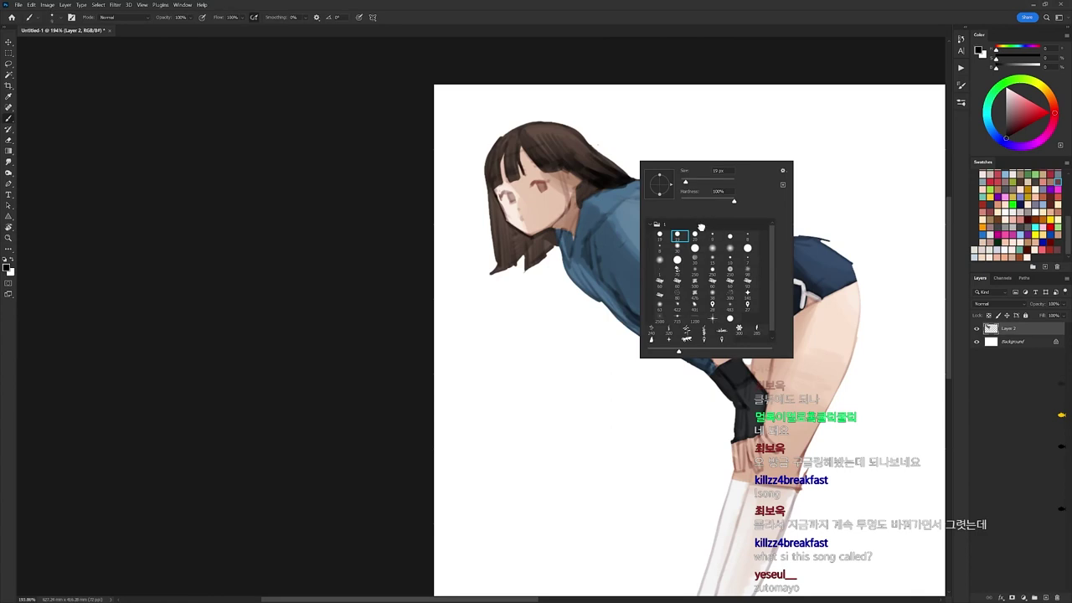
double_click(713, 236)
key("r")
left_click_drag(567, 155, 634, 215)
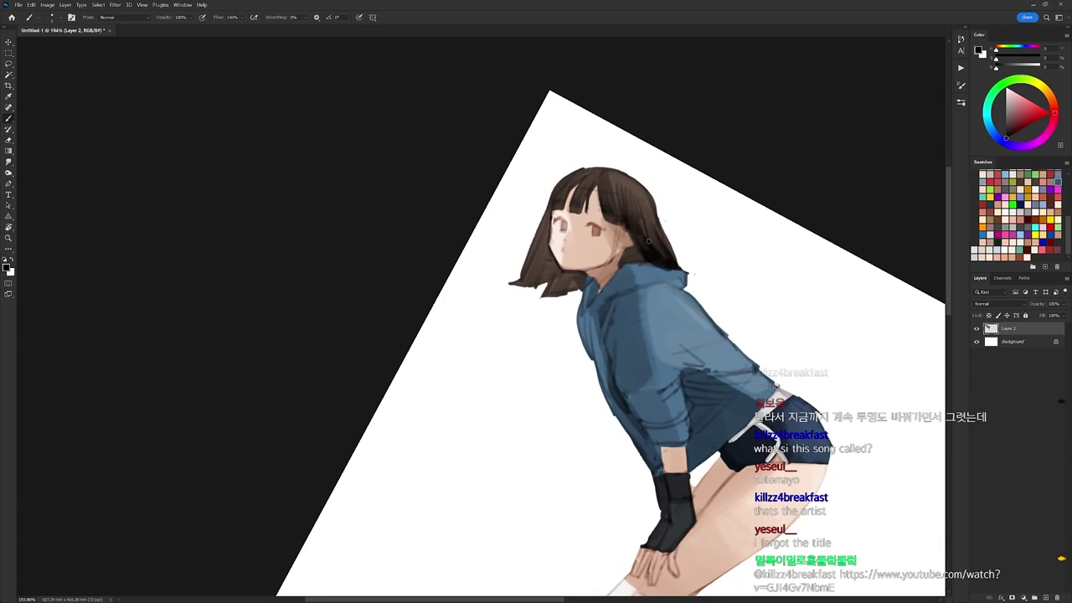
left_click_drag(646, 209, 652, 238)
key("r")
left_click_drag(701, 206, 626, 139)
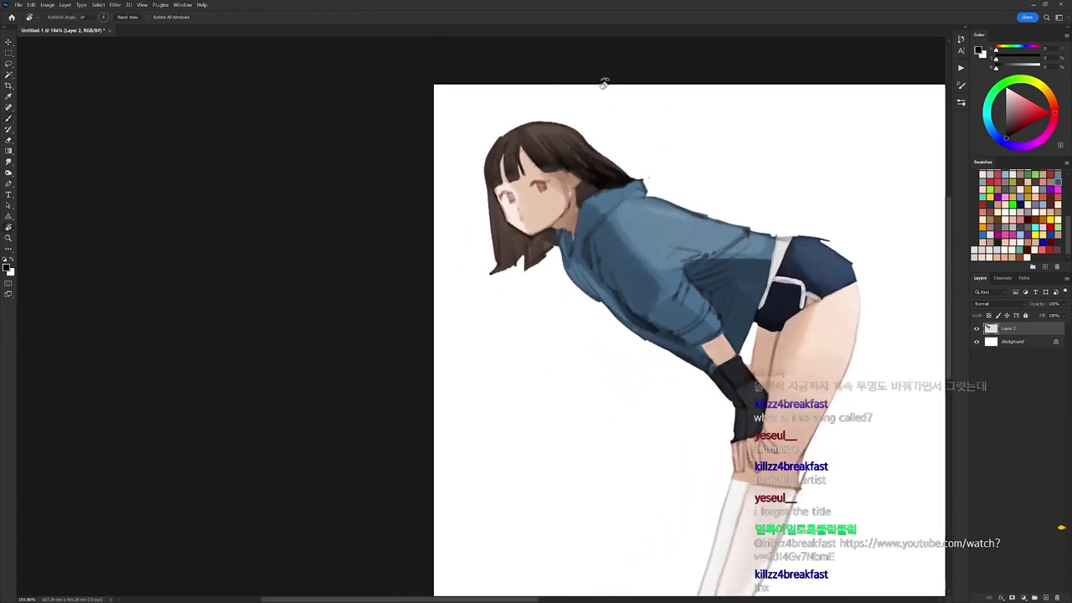
Paint dark brown strands across the crown above the bangs using a larger round brush.
key("b")
right_click(598, 187)
left_click(639, 264)
left_click(536, 140, "alt")
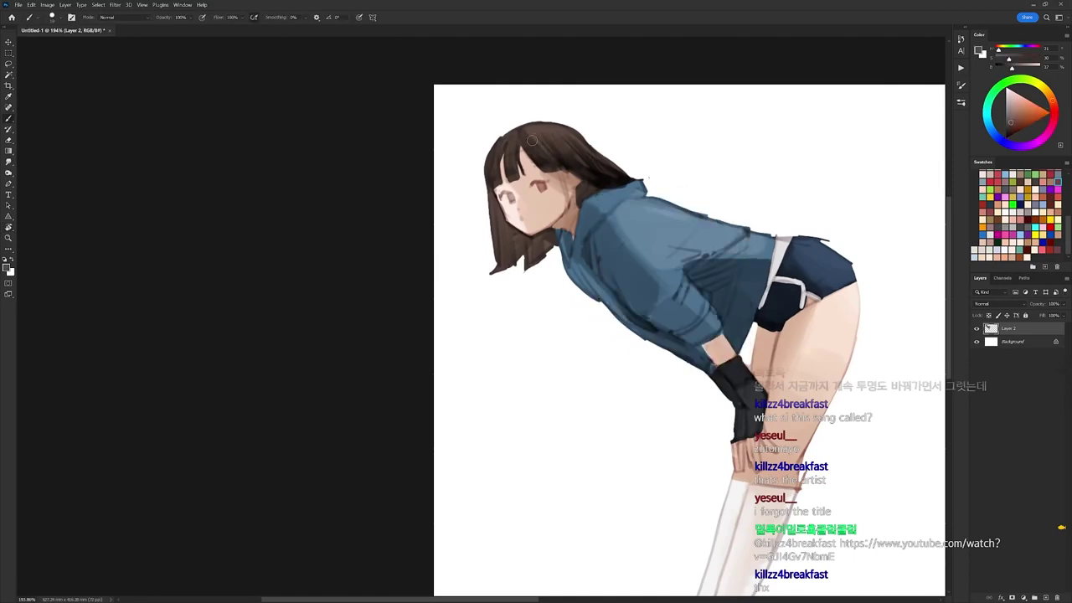
key("d")
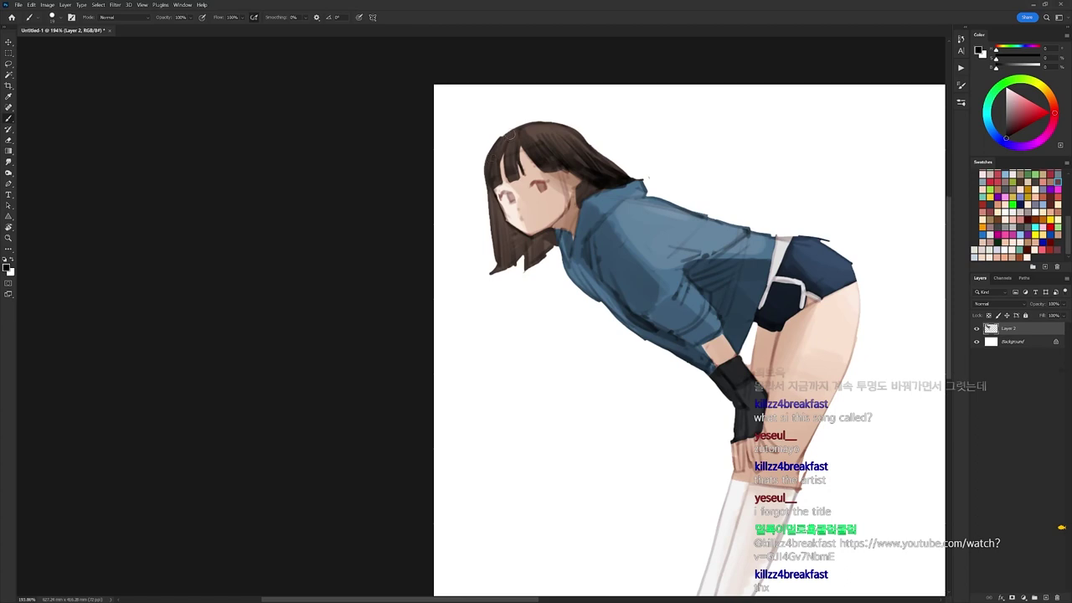
Brush a soft greyish-brown highlight over the top of the head and blend it into the hair.
key("x")
mouse_move(506, 138)
left_mouse_down()
mouse_move(550, 128)
mouse_move(509, 139)
left_mouse_up()
left_click(529, 127, "alt")
left_click(541, 129, "alt")
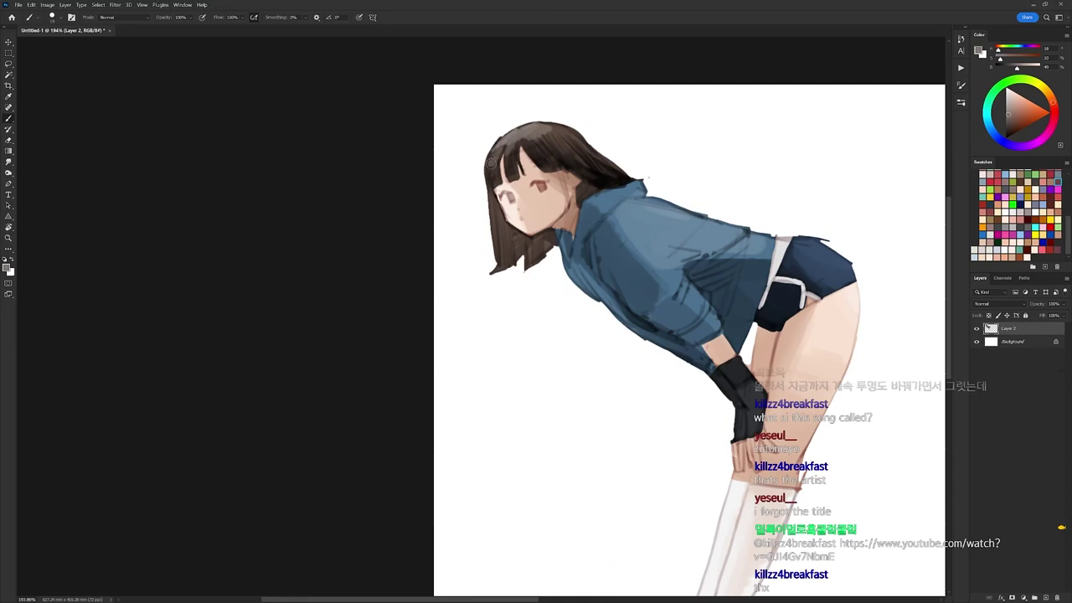
key("d")
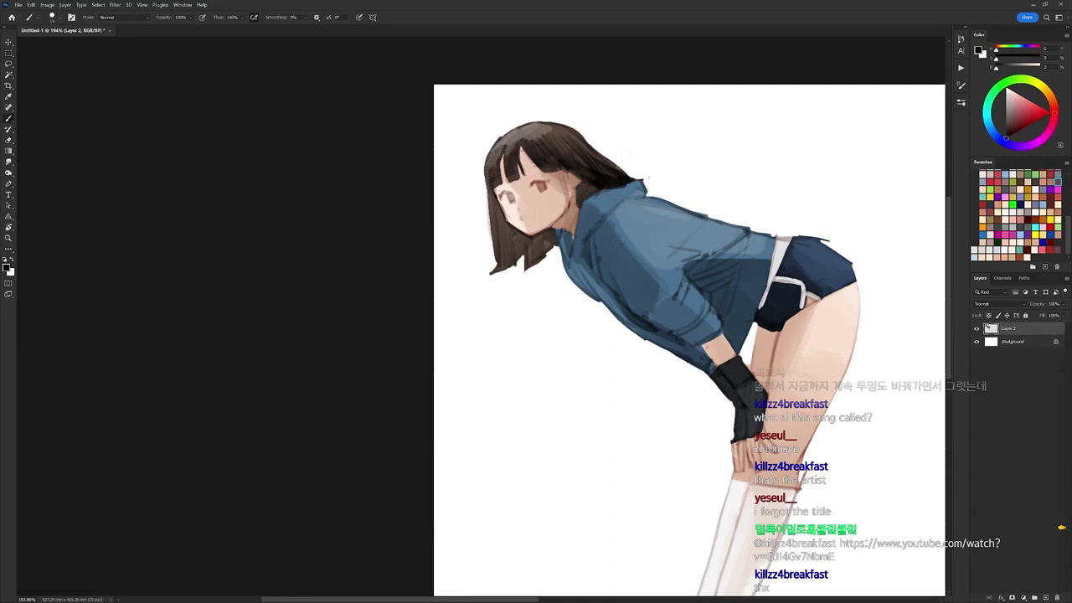
Refine the dark hair edge behind the ear and neck with a small brush.
right_click(625, 166)
left_click(696, 242)
left_click(596, 182, "alt")
key("d")
mouse_move(580, 181)
left_mouse_down()
mouse_move(573, 192)
mouse_move(585, 197)
left_mouse_up()
left_click_drag(675, 180, 626, 147)
key("r")
left_click_drag(709, 163, 723, 186)
Paint dark blue fold shadows around the elbow of the hoodie sleeve with a larger round brush.
right_click(630, 167)
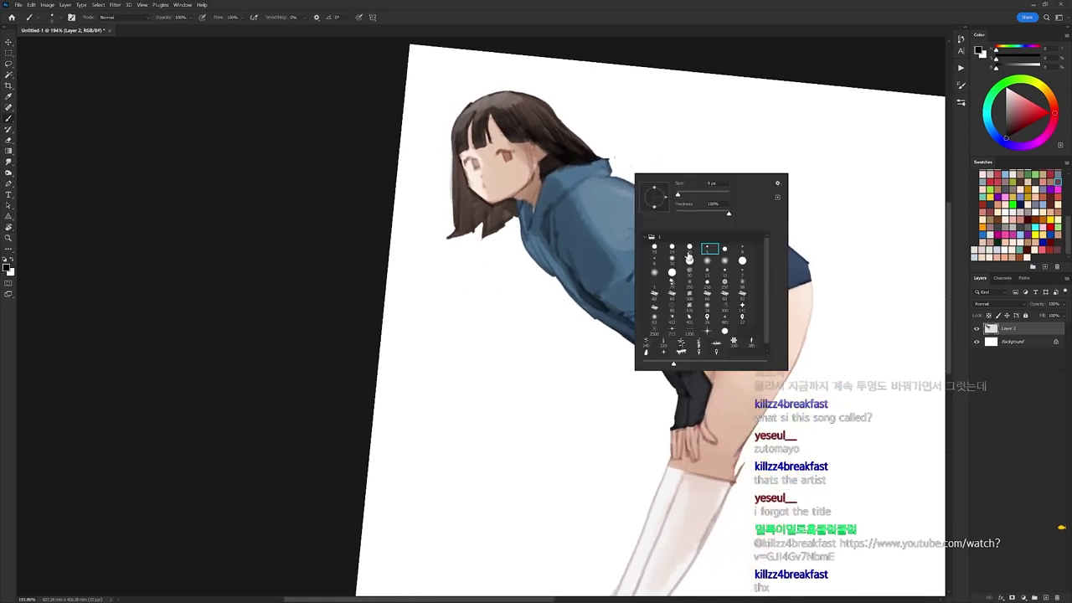
left_click(672, 250)
left_click(590, 216, "alt")
left_click(586, 247, "alt")
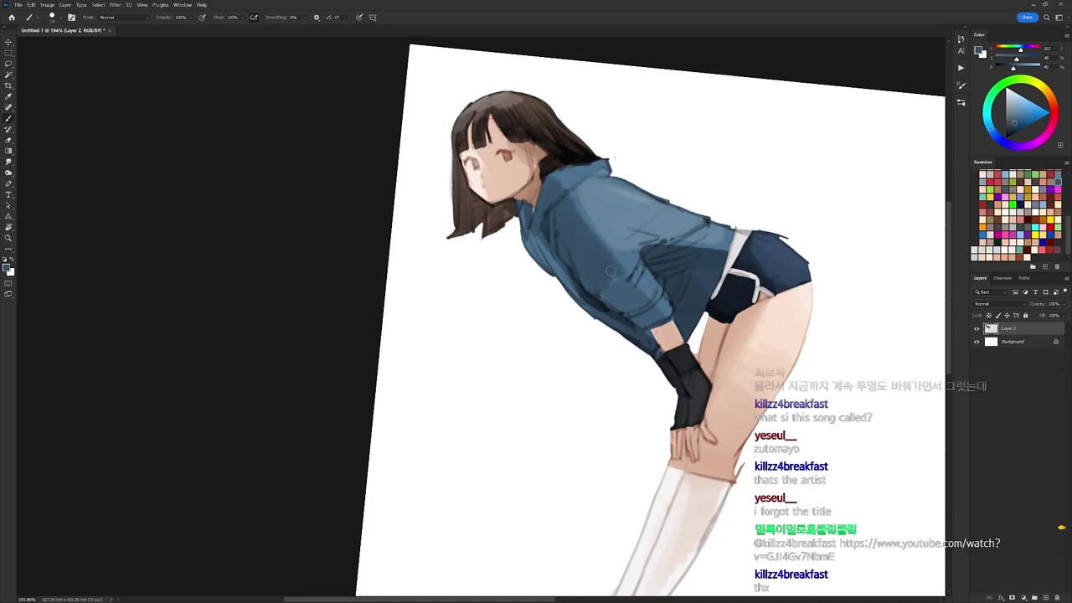
key("d")
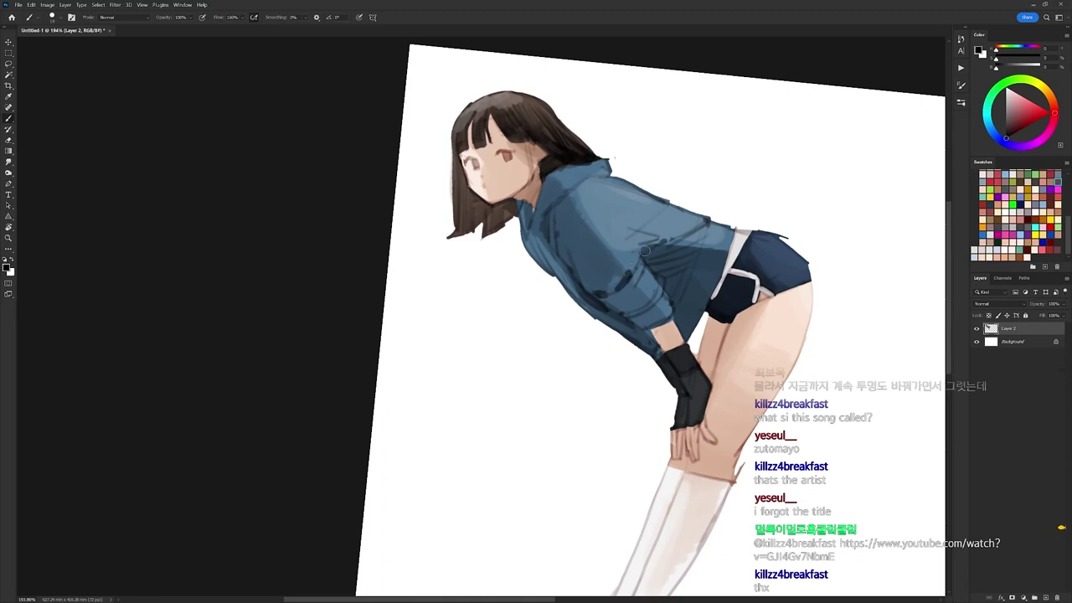
left_click(600, 285, "alt")
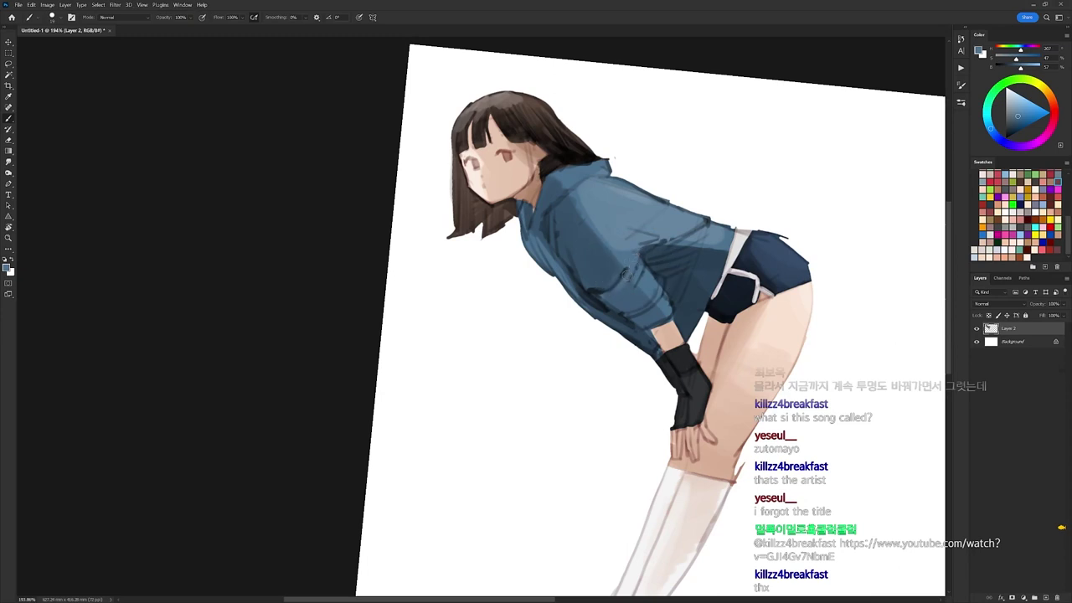
key("d")
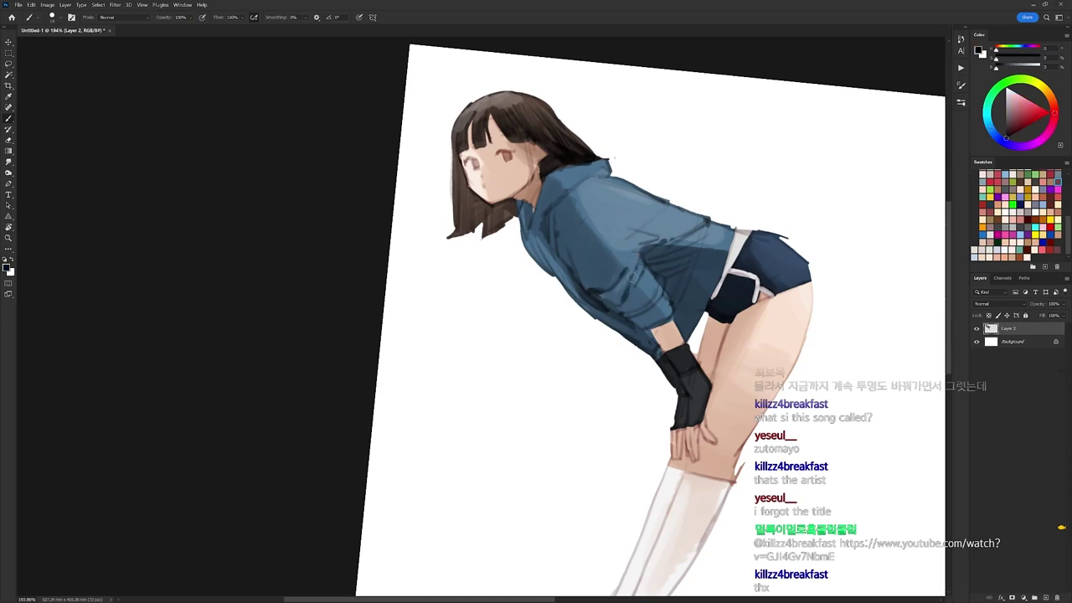
Shape the folds on the forearm of the sleeve down to the cuff with sampled dark and mid blues.
left_click(627, 306, "alt")
key("d")
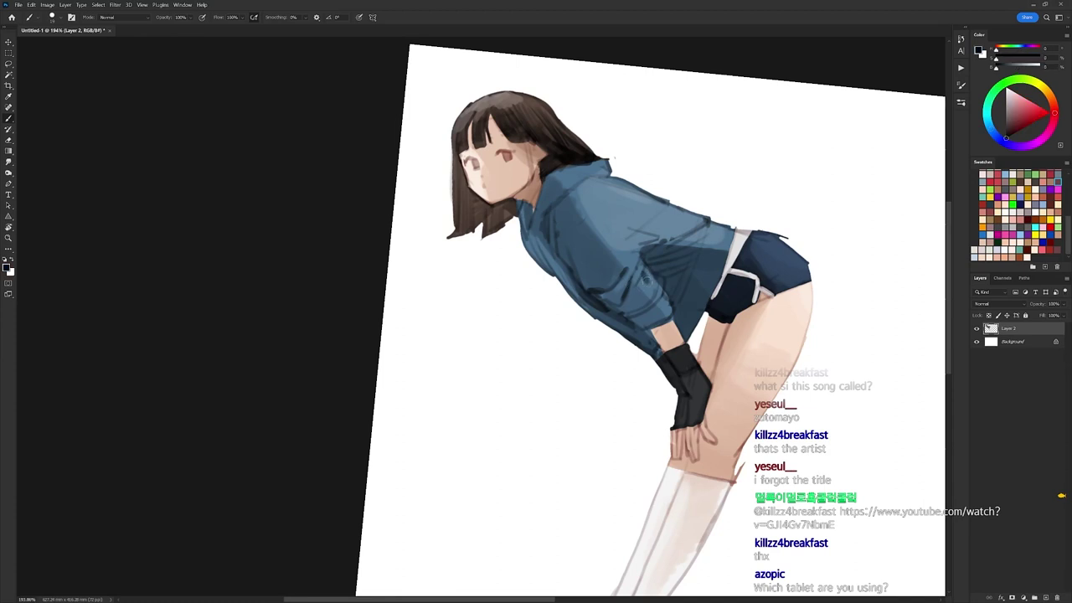
left_click(641, 289, "alt")
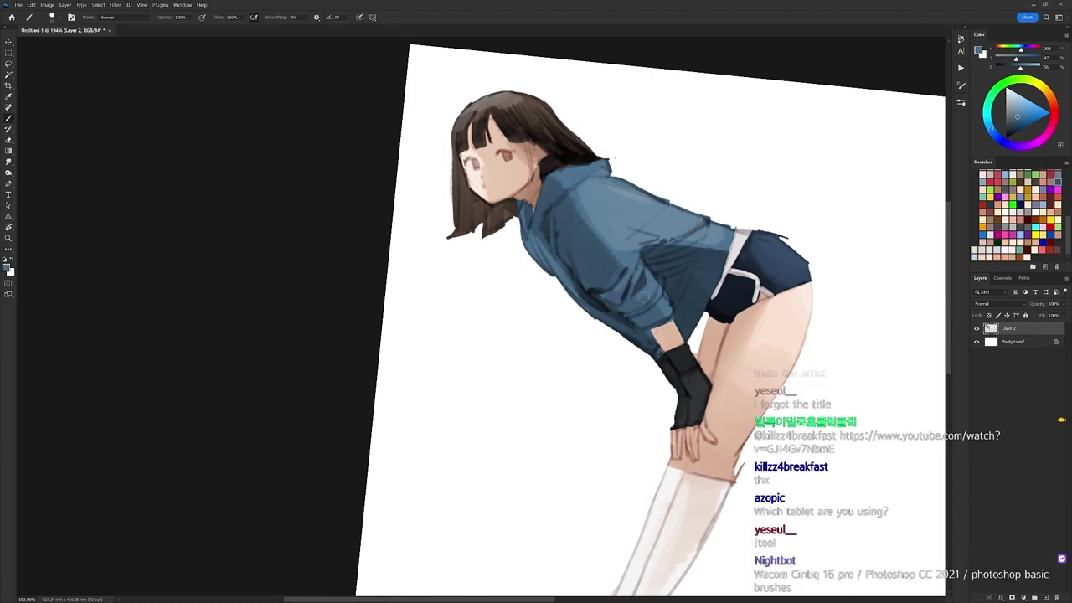
left_click(644, 295, "alt")
left_click(652, 303, "alt")
key("d")
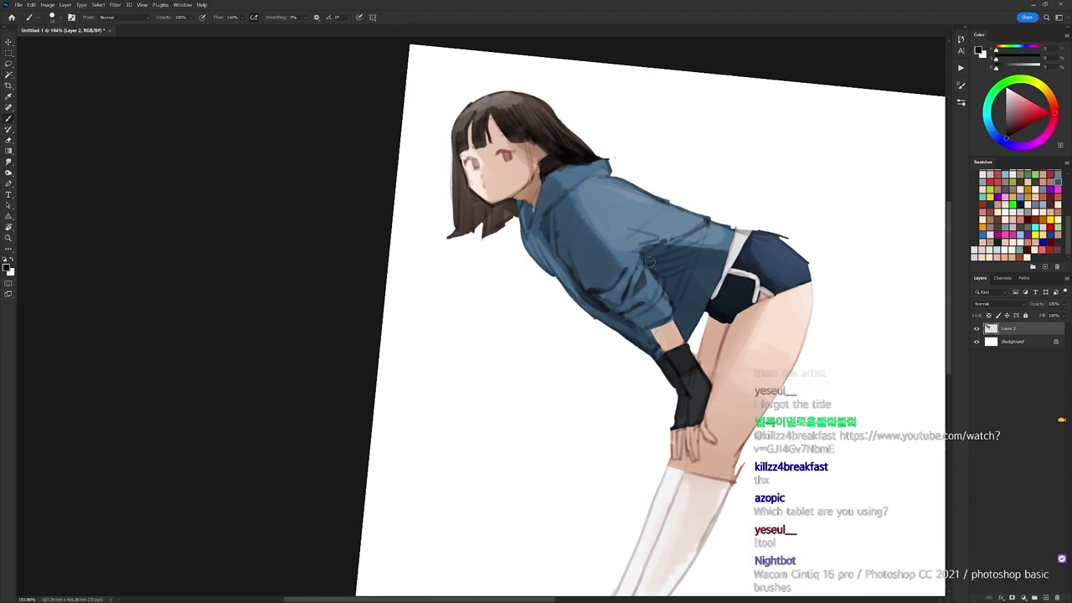
Deepen the dark blue shadow along the front of the upper sleeve next to the hoodie's chest.
left_click(719, 155, "alt")
key("d")
left_click(573, 232, "alt")
key("d")
left_click_drag(558, 219, 568, 258)
left_click(559, 224, "alt")
left_click_drag(556, 213, 565, 246)
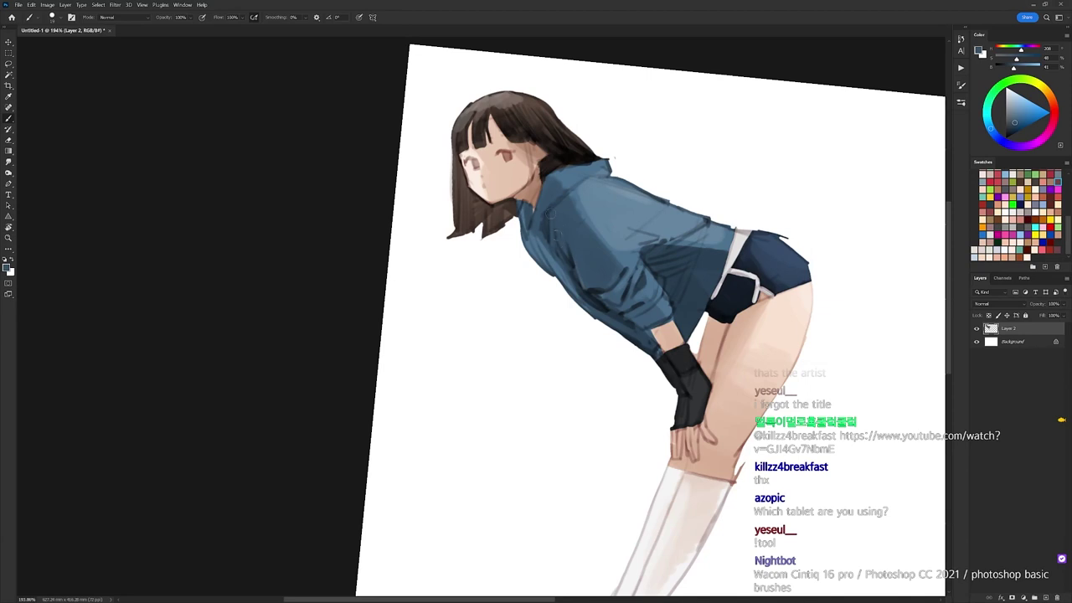
Shade the hoodie's neckline and front edge below the chin with sampled blue tones.
key("d")
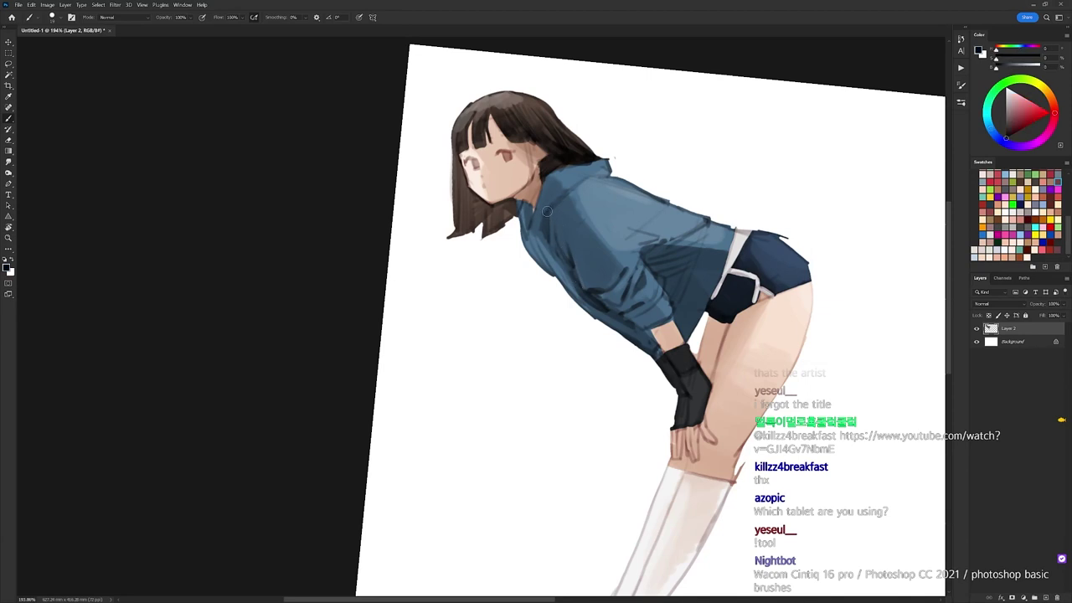
left_click(535, 212, "alt")
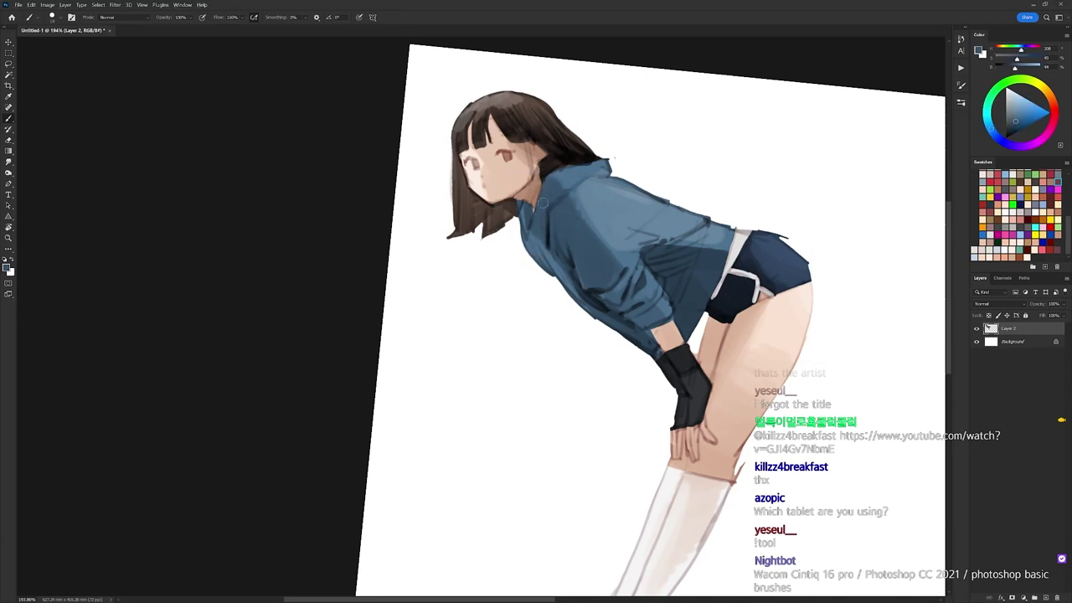
key("d")
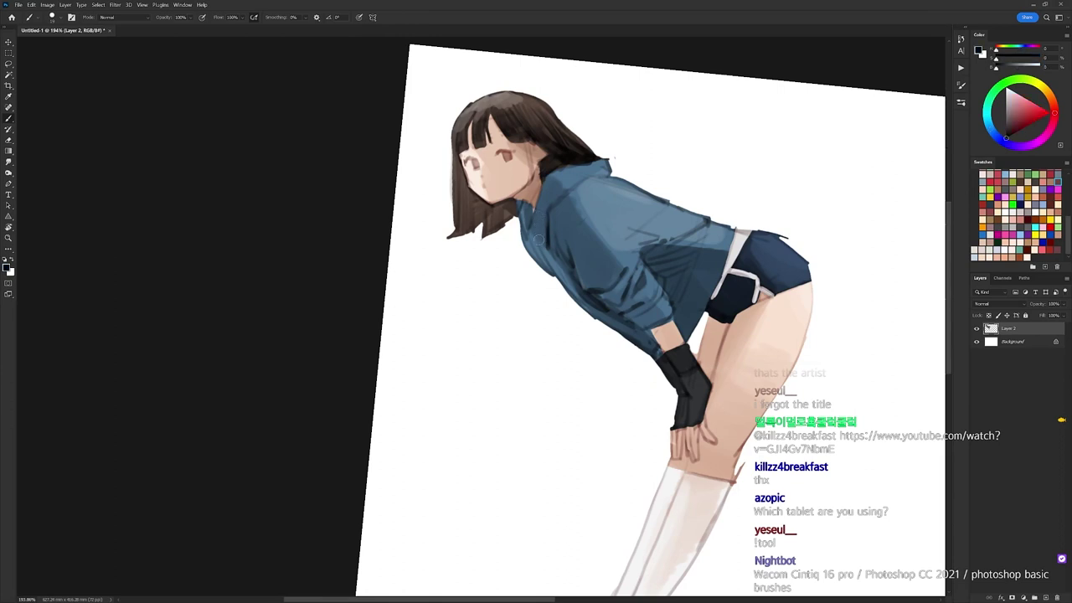
key("r")
key("Escape")
left_click_drag(705, 109, 621, 112)
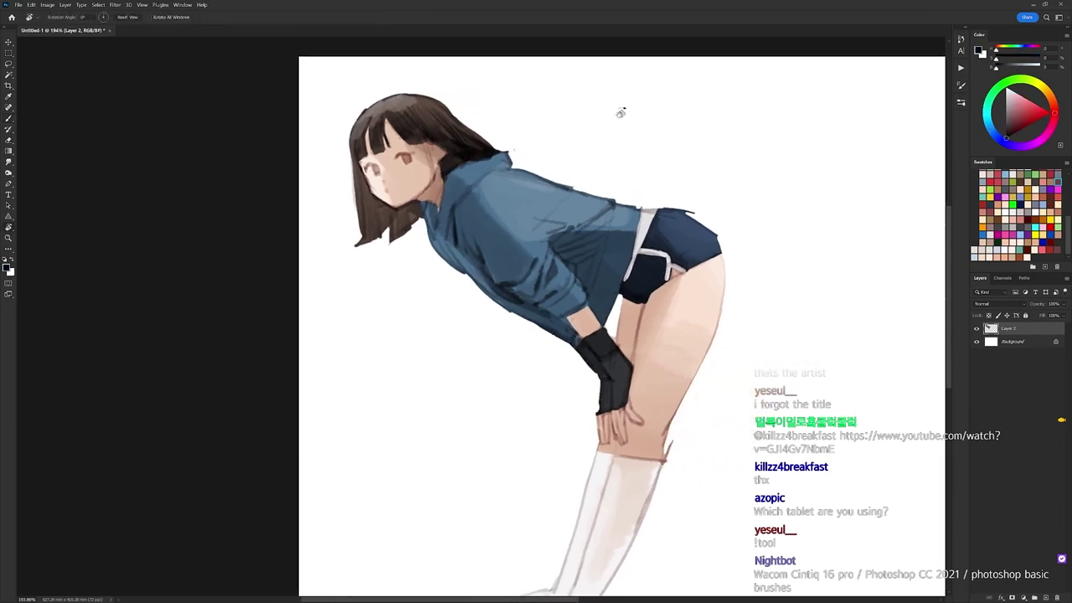
Blend the light and shadow of the hoodie's shoulder and upper sleeve using blues sampled from it.
key("b")
left_click(495, 198, "alt")
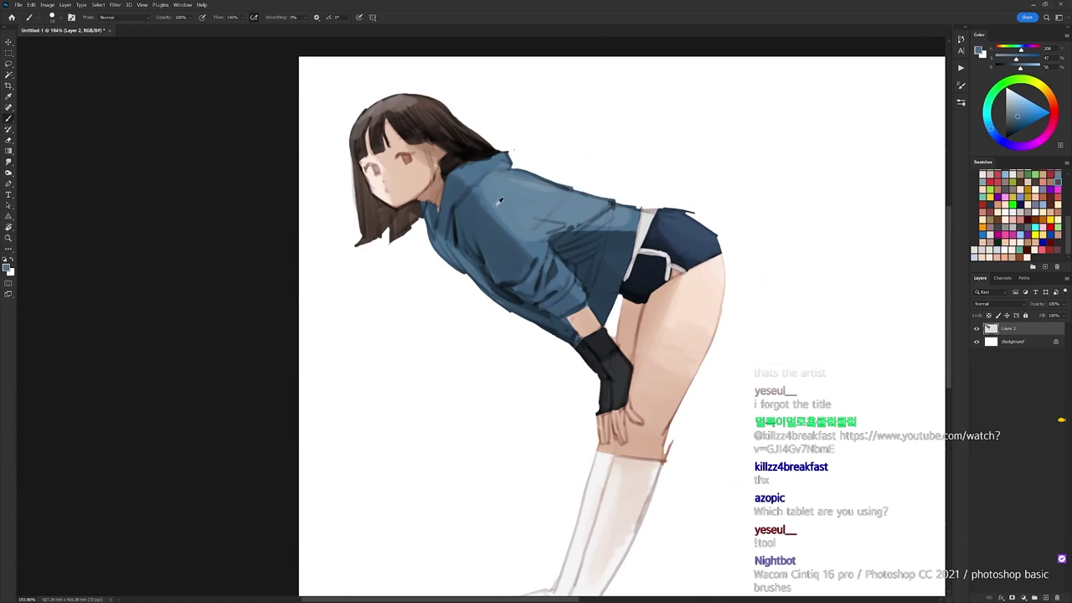
left_click(508, 235, "alt")
left_click_drag(541, 222, 553, 237)
left_click(534, 248, "alt")
left_click(513, 253, "alt")
left_click(496, 239, "alt")
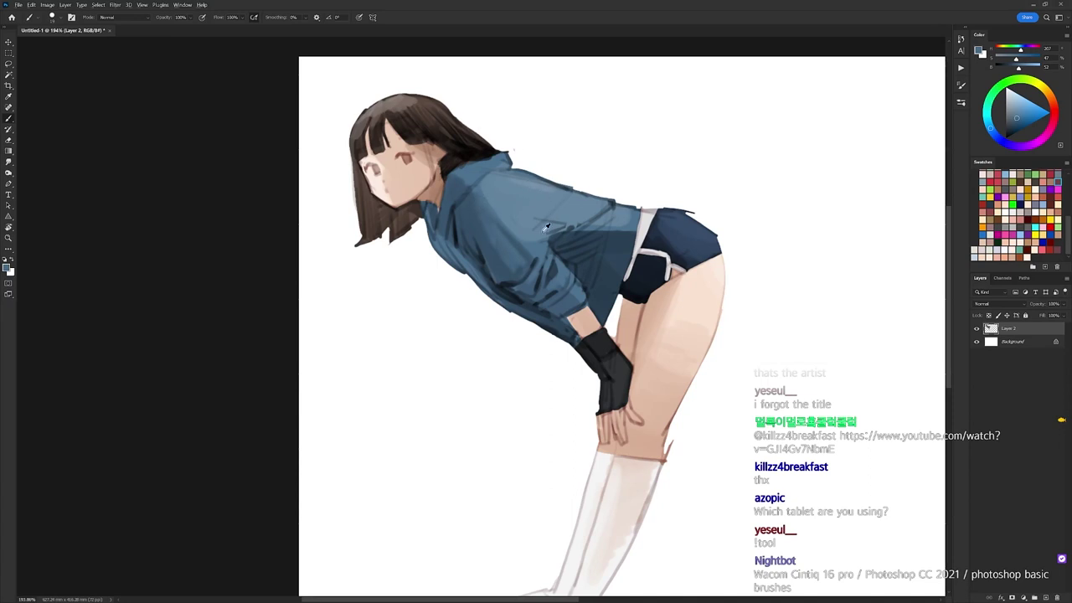
left_click(505, 243, "alt")
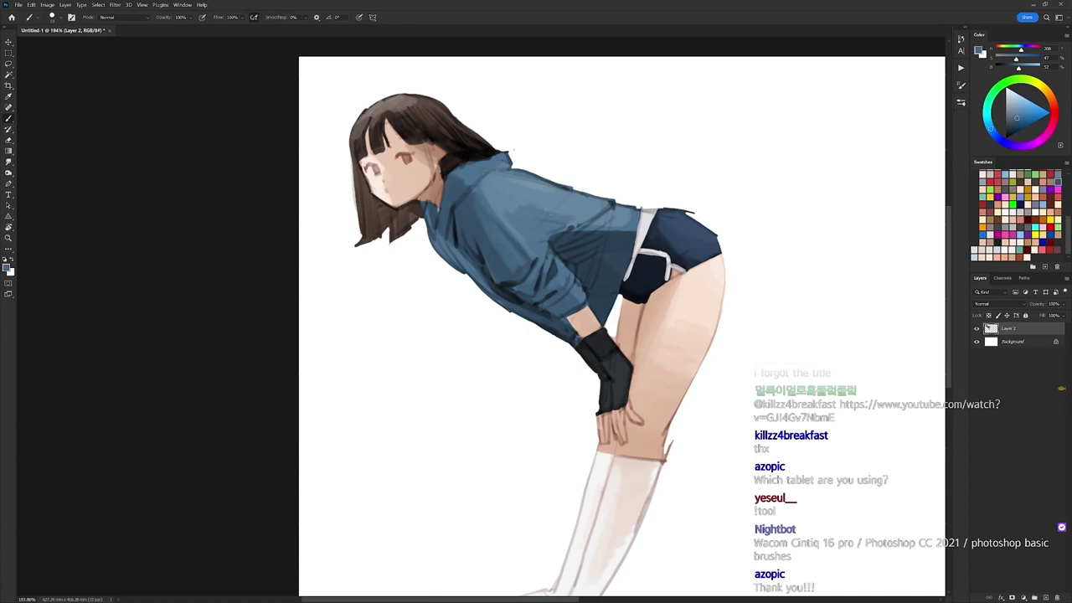
Paint sampled mid blues over the rough sketch lines on the back of the hoodie.
left_click_drag(575, 209, 541, 214)
left_click(571, 214, "alt")
left_click(534, 207, "alt")
left_click(486, 190, "alt")
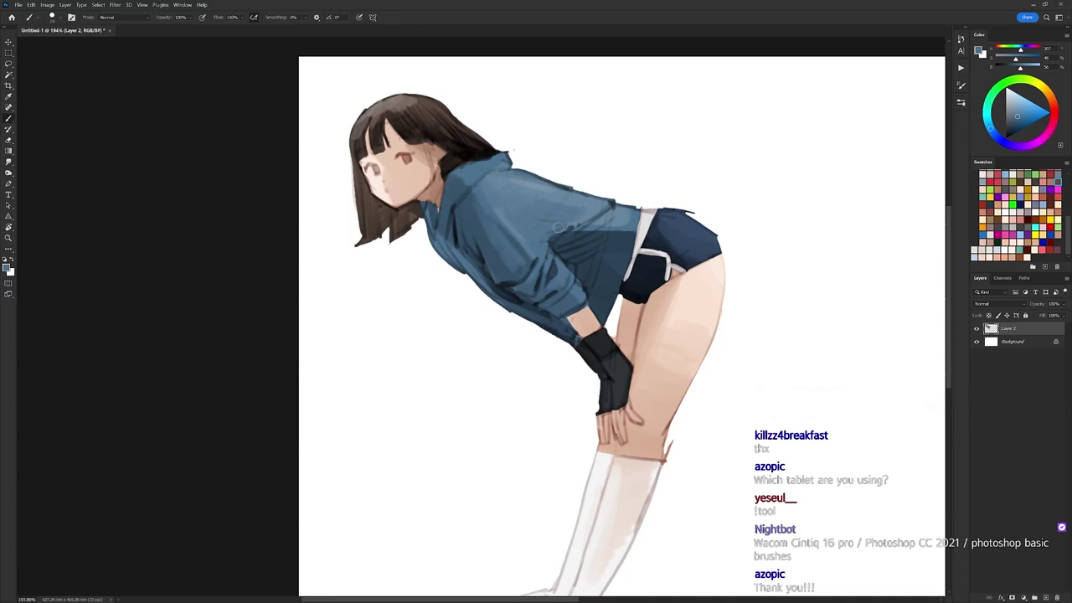
key("d")
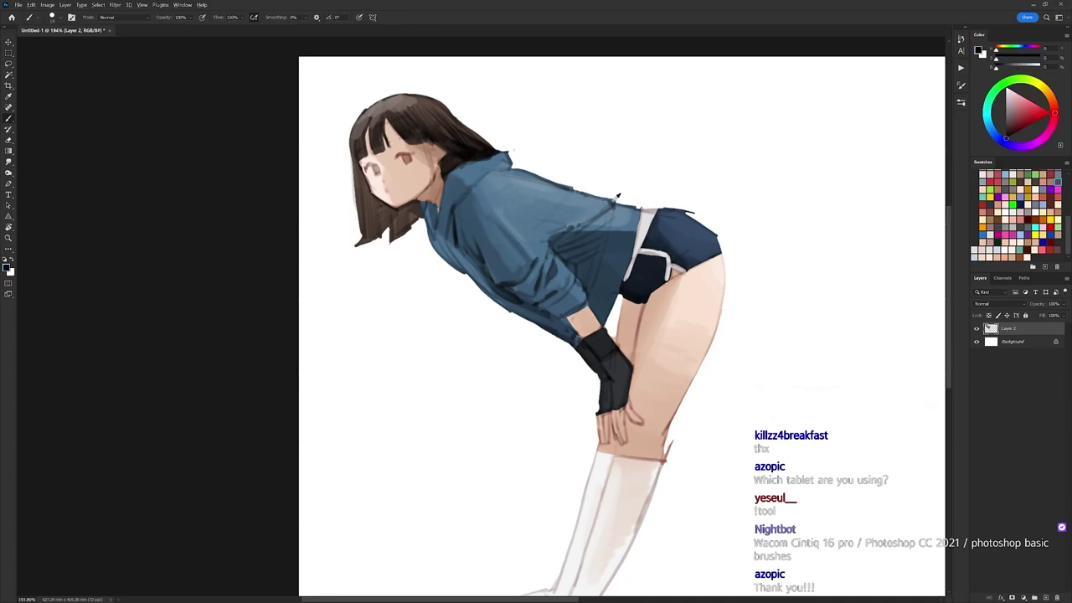
Paint sampled mid blue over the dark shadow and sketch lines on the hoodie's side panel down to its hem.
left_click(598, 203, "alt")
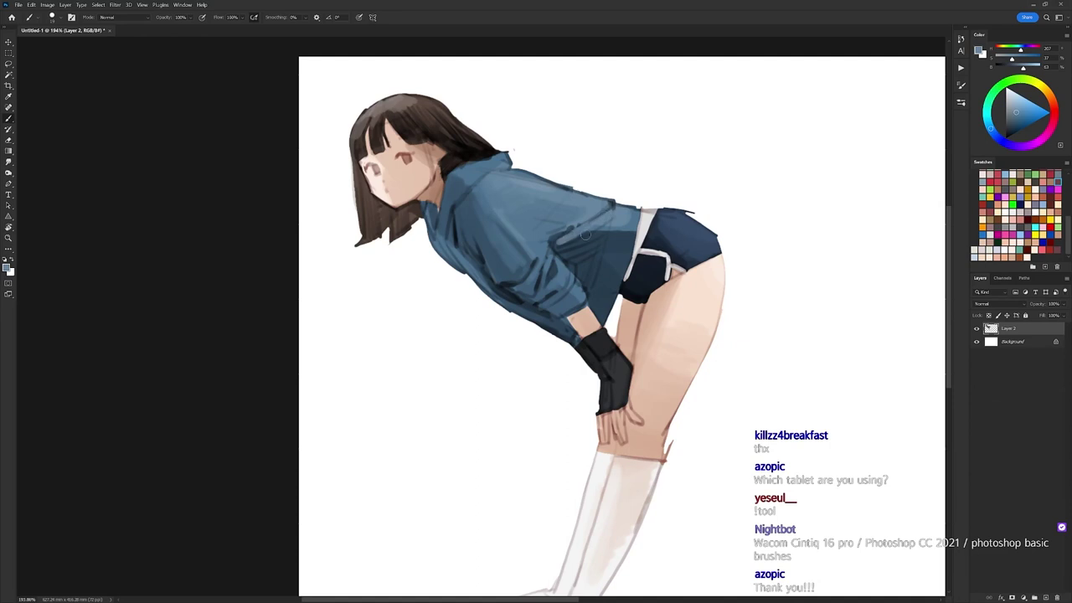
left_click(548, 241, "alt")
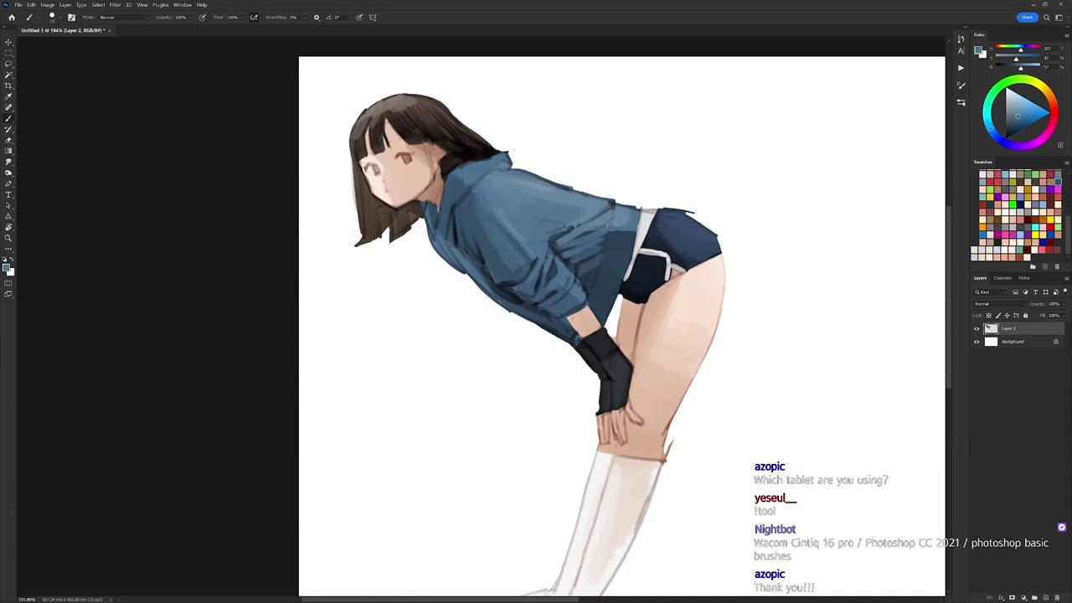
left_click(628, 228, "alt")
mouse_move(608, 260)
left_mouse_down()
mouse_move(614, 237)
mouse_move(624, 258)
mouse_move(633, 245)
mouse_move(595, 303)
left_mouse_up()
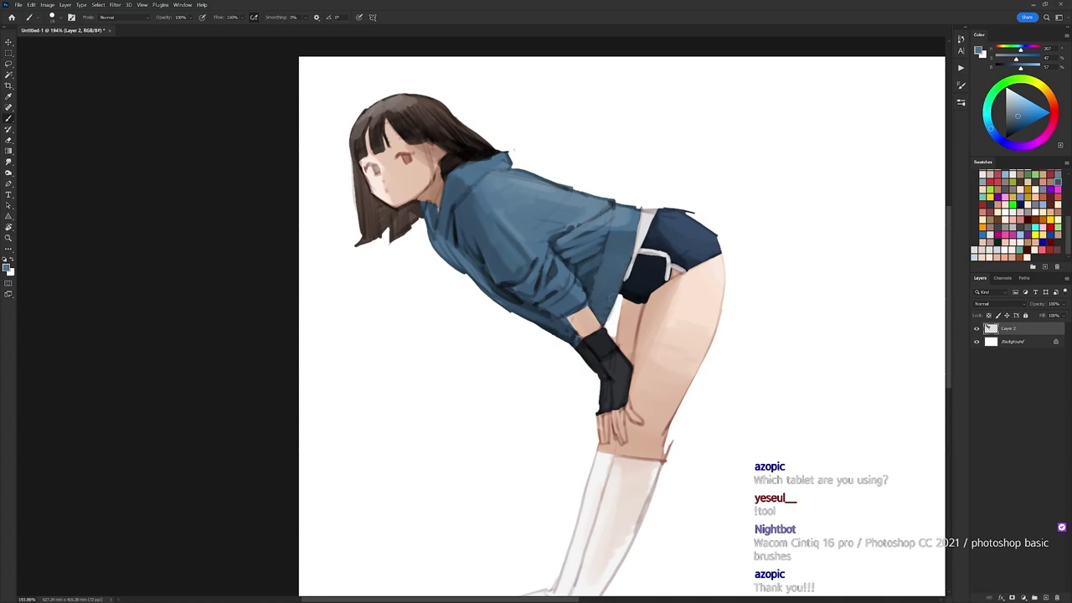
Shade the folds across the hoodie's waist between the sleeve and lower back with sampled dark and mid blues.
left_click(581, 214, "alt")
left_click(552, 245, "alt")
left_click(569, 226, "alt")
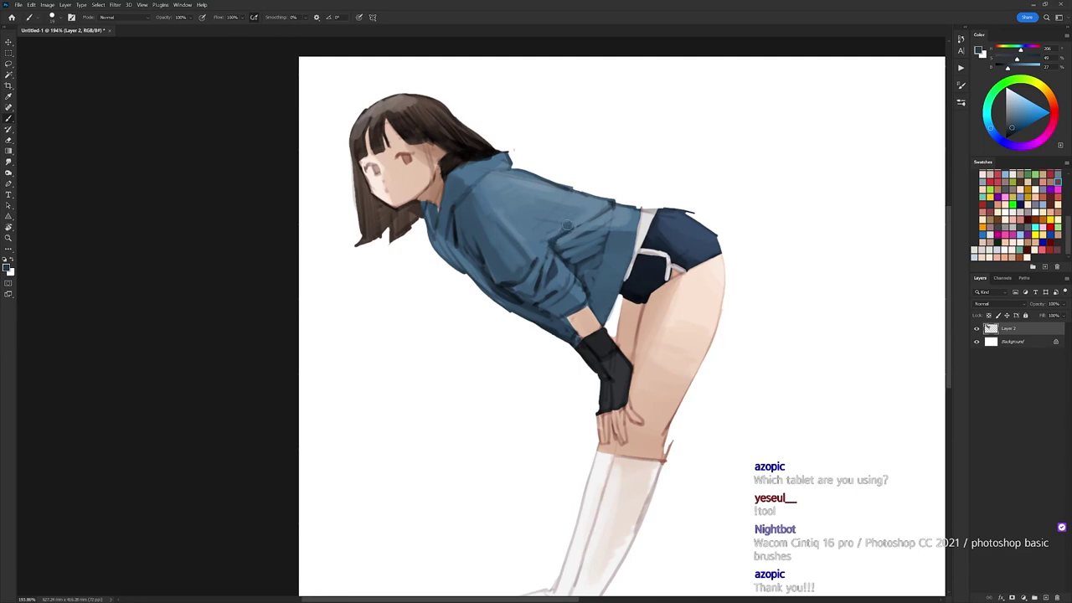
left_click(549, 216, "alt")
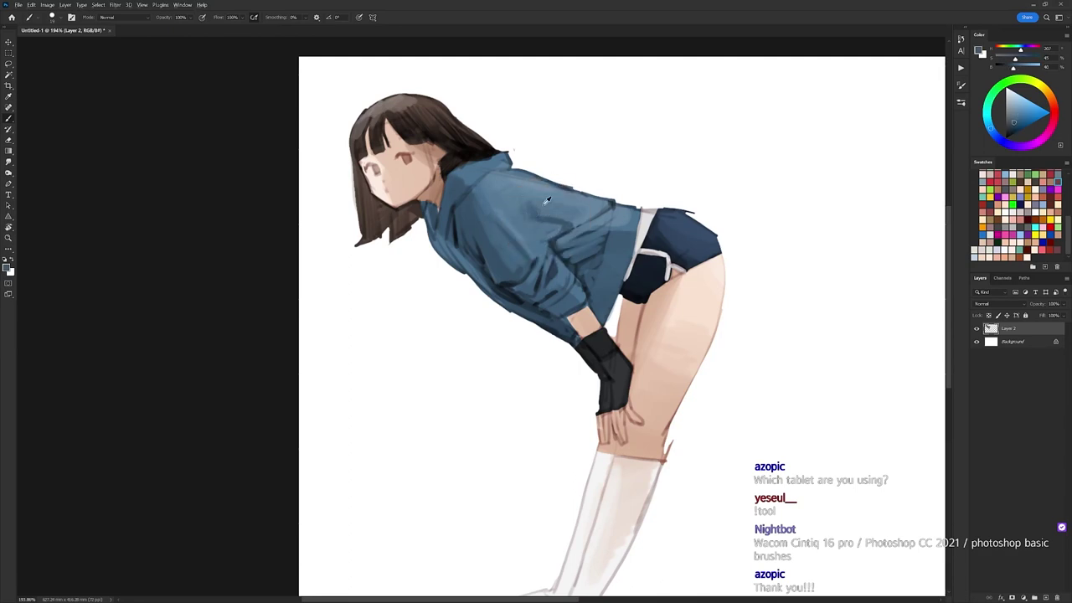
left_click(544, 203, "alt")
Refine the creases beside the bent elbow on the hoodie's side using blues sampled from the fabric.
scroll(531, 176, "down", 5)
scroll(531, 176, "up", 5)
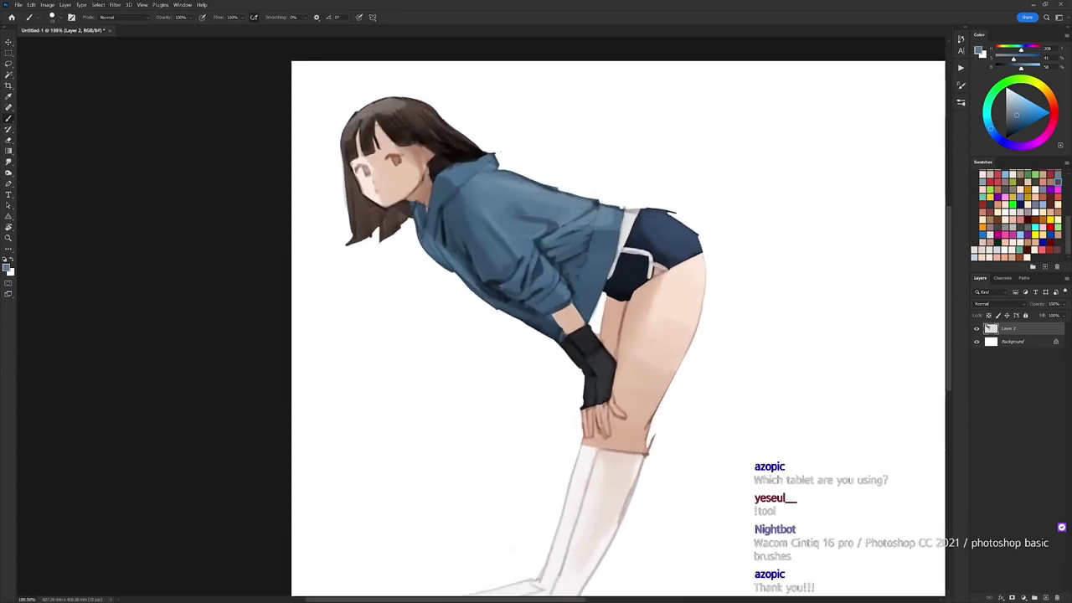
left_click(567, 218, "alt")
left_click_drag(564, 224, 548, 235)
key("d")
left_click(554, 247, "alt")
left_click_drag(558, 247, 553, 255)
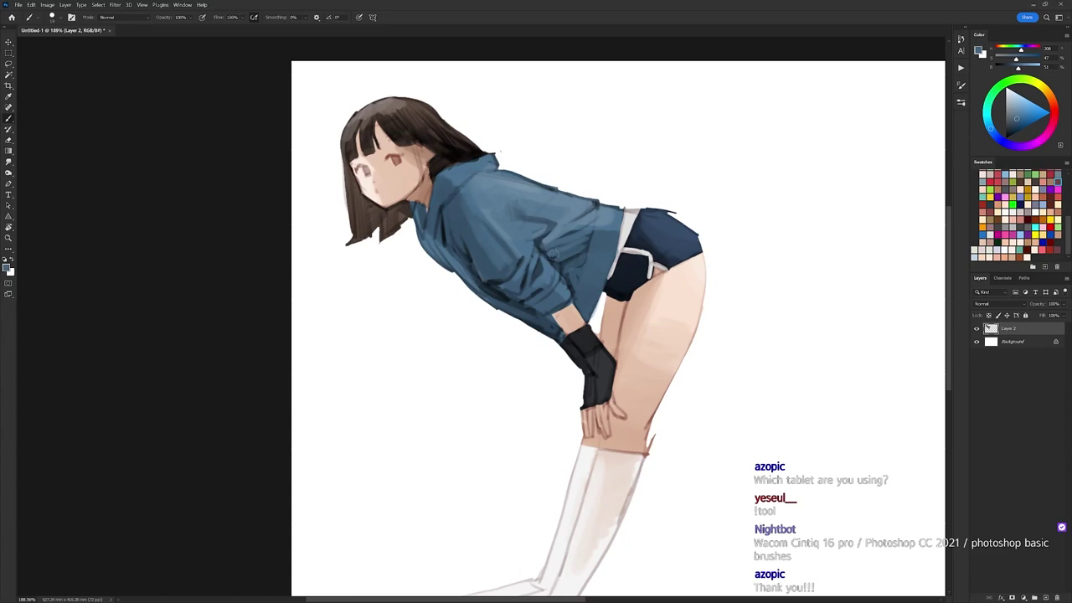
Erase the stray sketch marks along the outside of the shorts and behind the knee with a larger eraser.
scroll(553, 264, "down", 3)
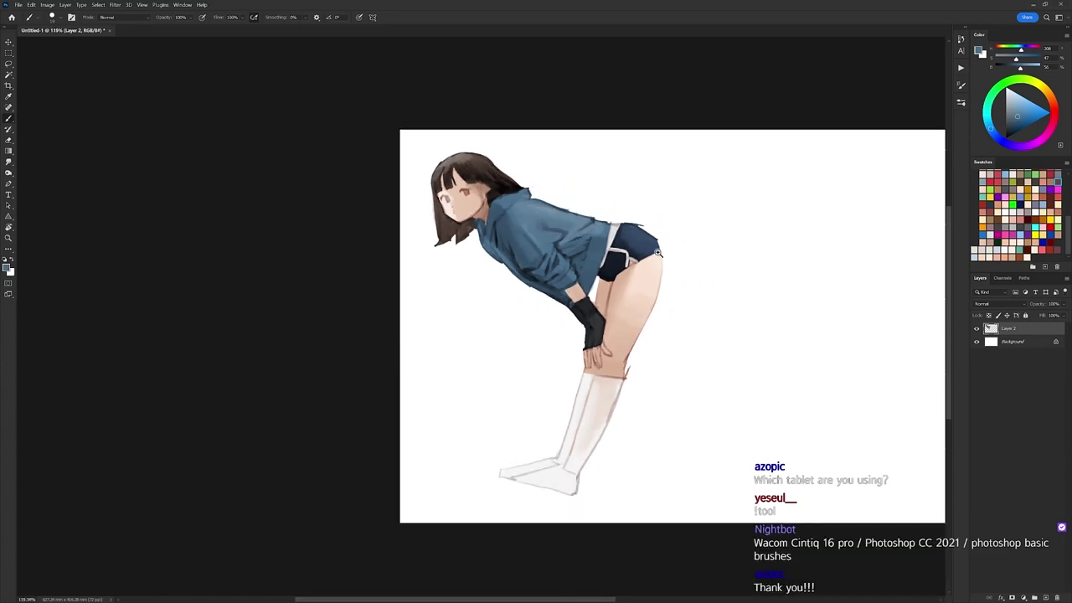
scroll(658, 253, "up", 3)
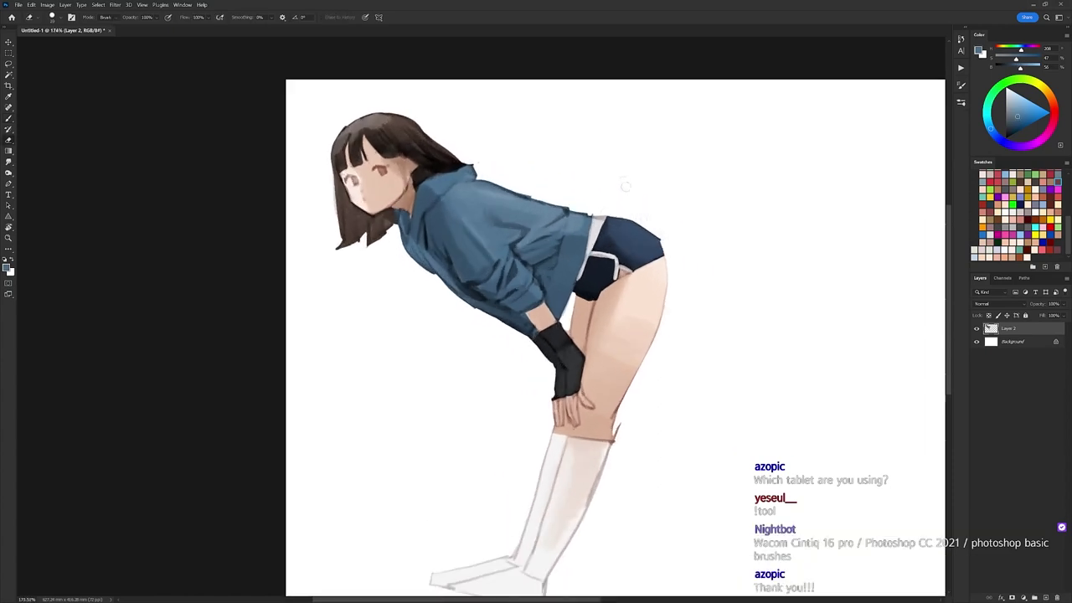
key("bracketright")
left_click_drag(607, 220, 613, 205)
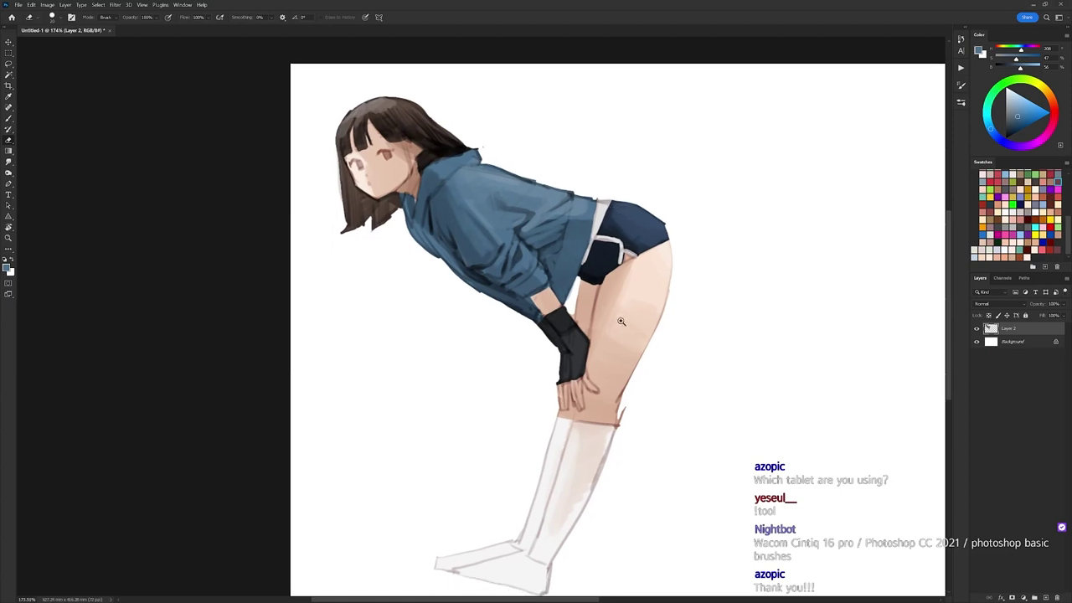
scroll(620, 321, "up", 1)
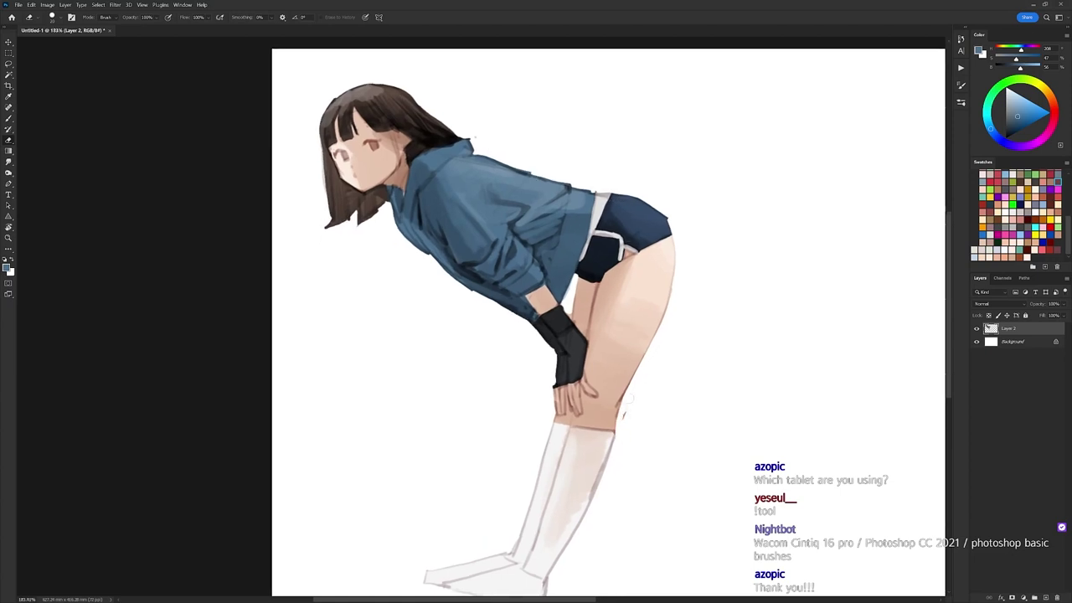
left_click_drag(382, 101, 407, 180)
scroll(405, 178, "up", 2)
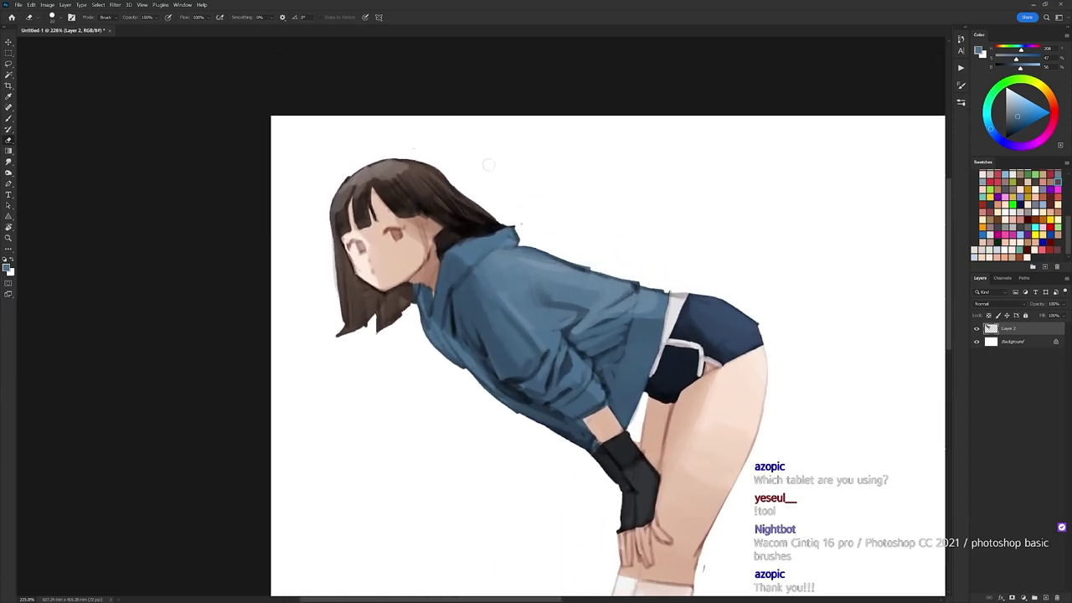
Darken the hair strands falling over the back of the hood with a fine brush and sampled near-black brown.
key("d")
key("b")
right_click(516, 207)
left_click(594, 300)
left_click(479, 231, "alt")
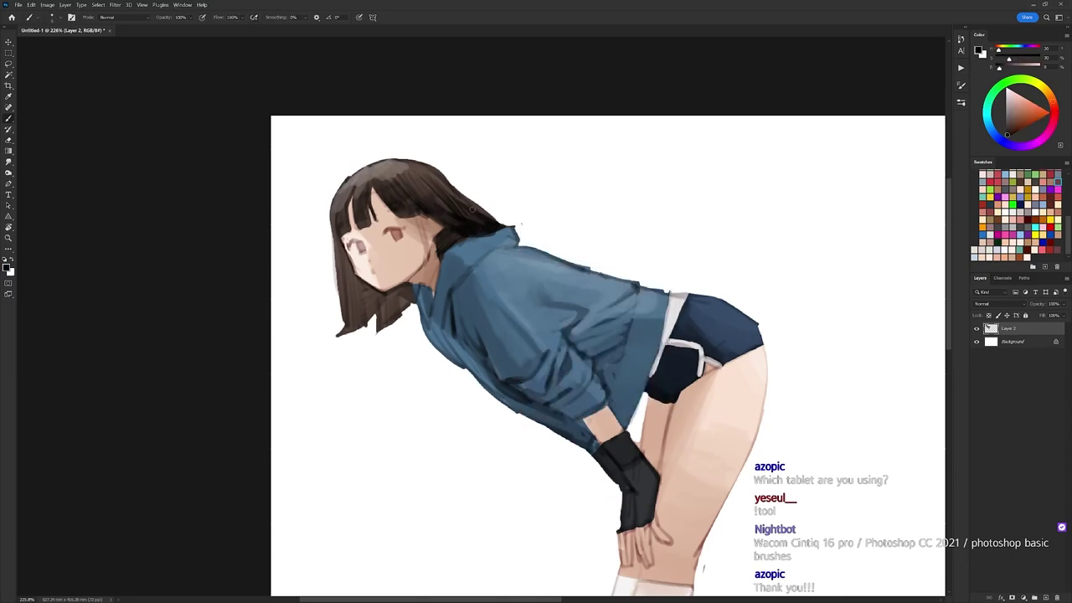
Define the hood's edge and inner fold beside the neck with thin dark lines and sampled blues.
key("d")
left_click(452, 287, "alt")
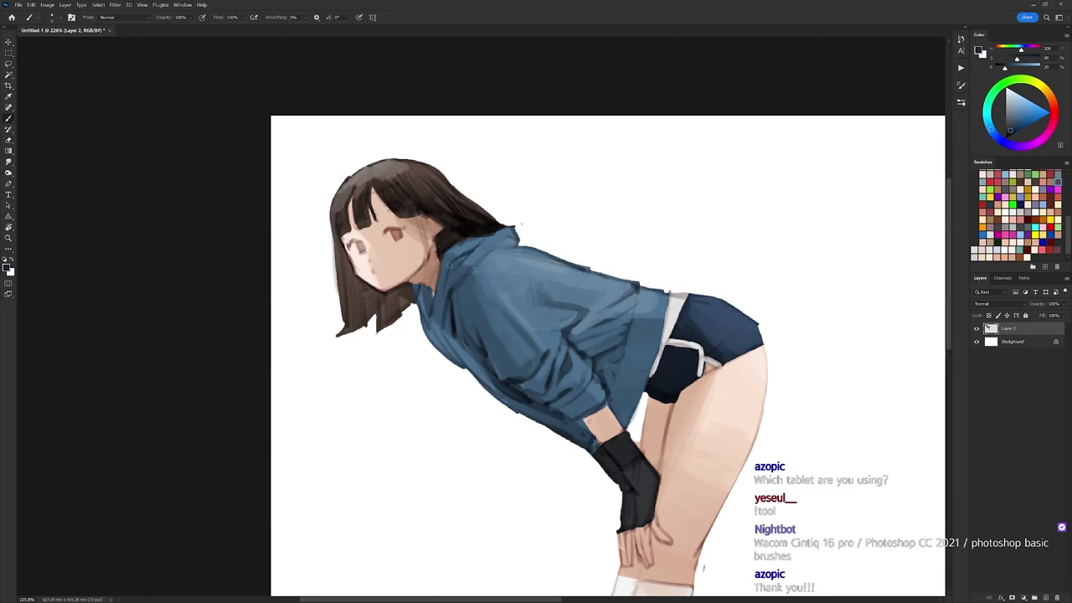
left_click(457, 274, "alt")
key("d")
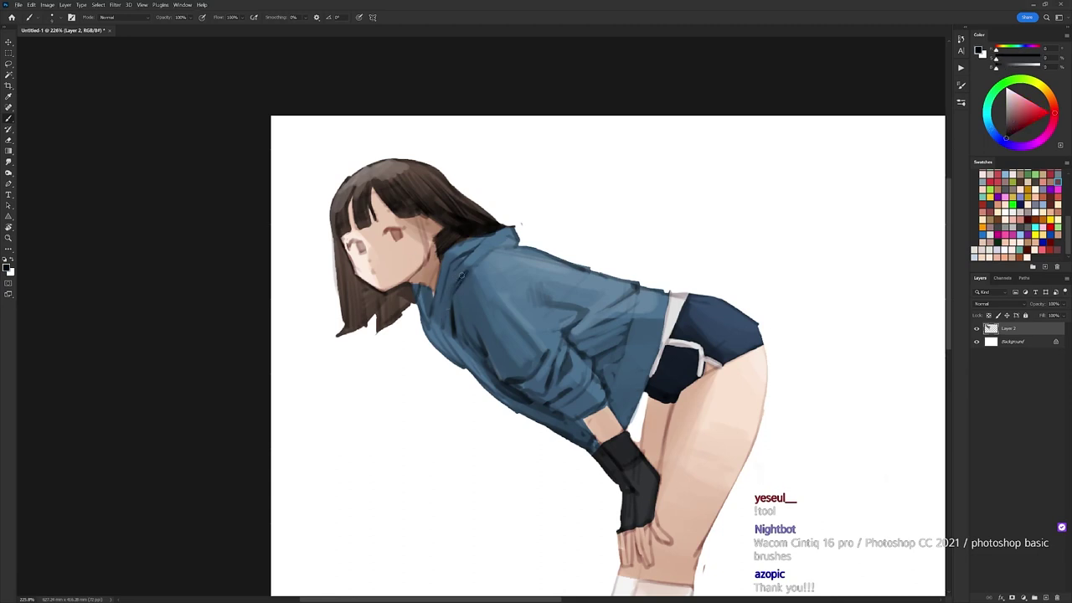
left_click(460, 280, "alt")
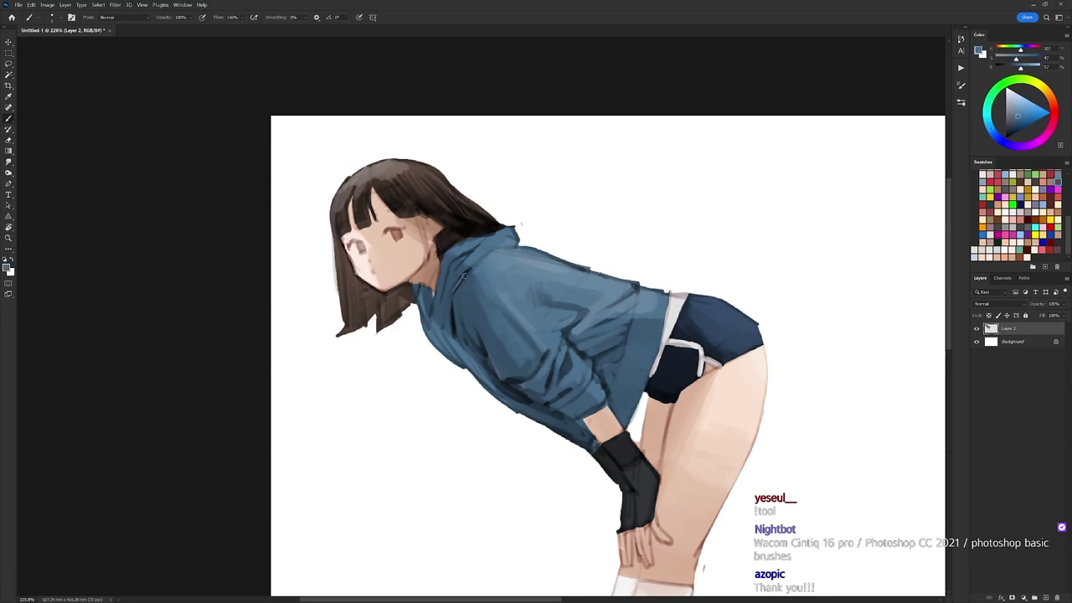
key("d")
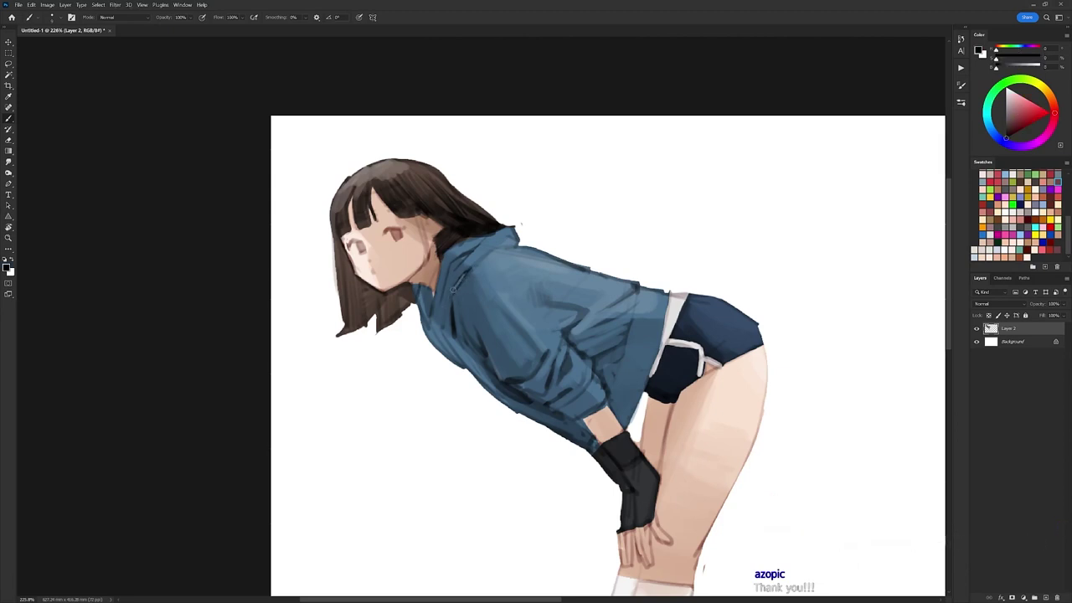
Define the hoodie's collar opening below the chin with fine black and sampled dark blue strokes.
left_click(453, 324, "alt")
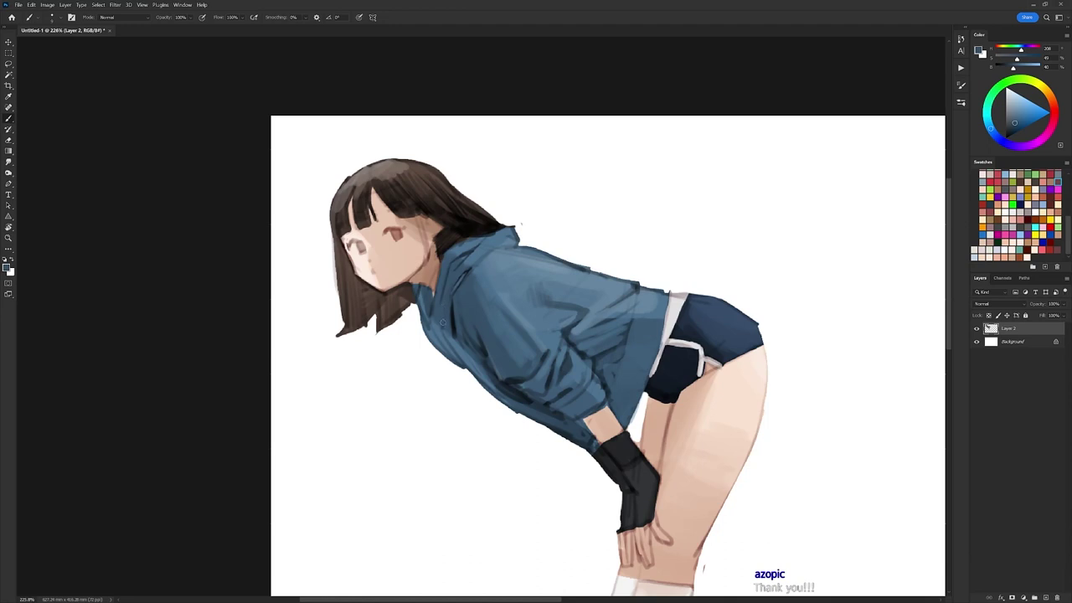
key("d")
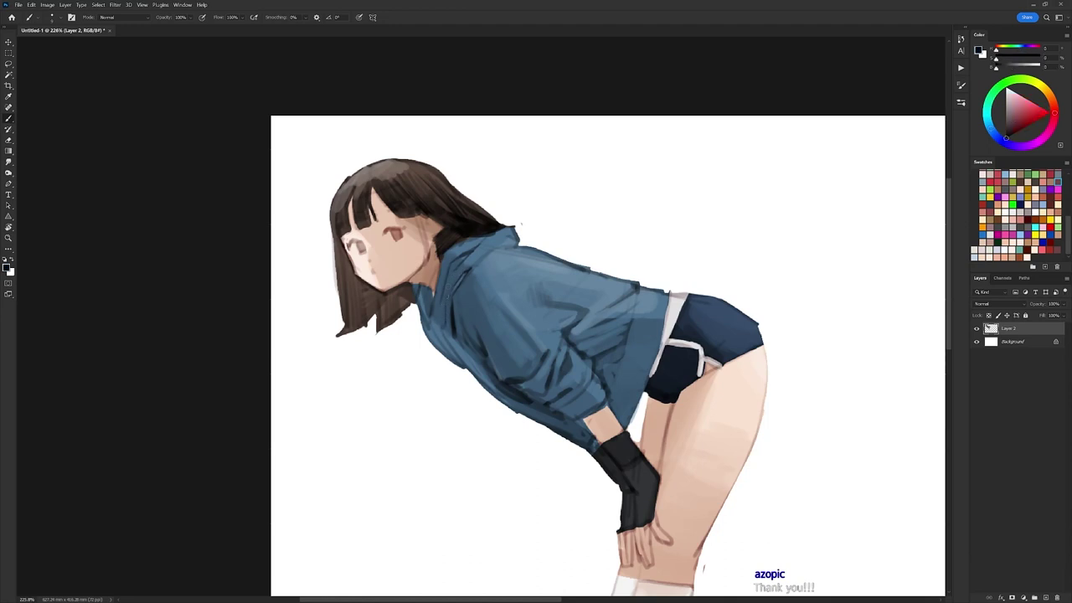
left_click(449, 316, "alt")
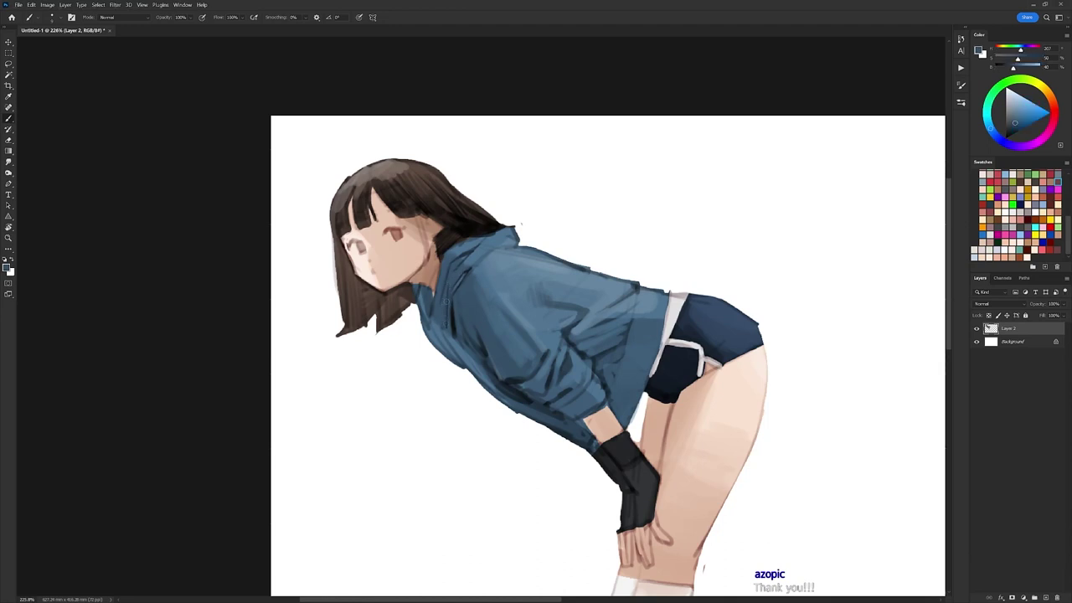
key("d")
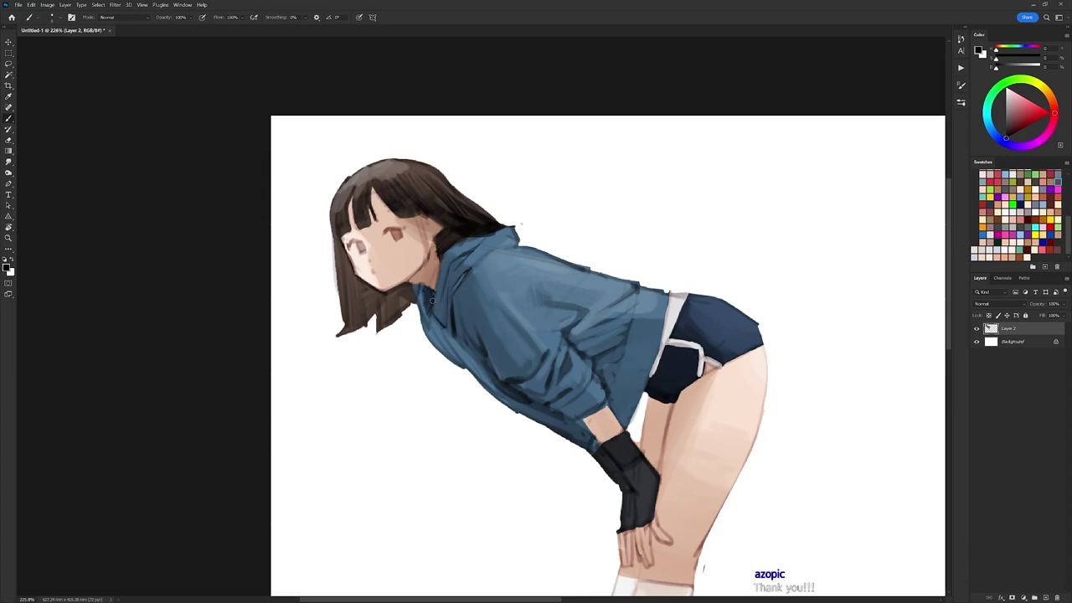
left_click(432, 294, "alt")
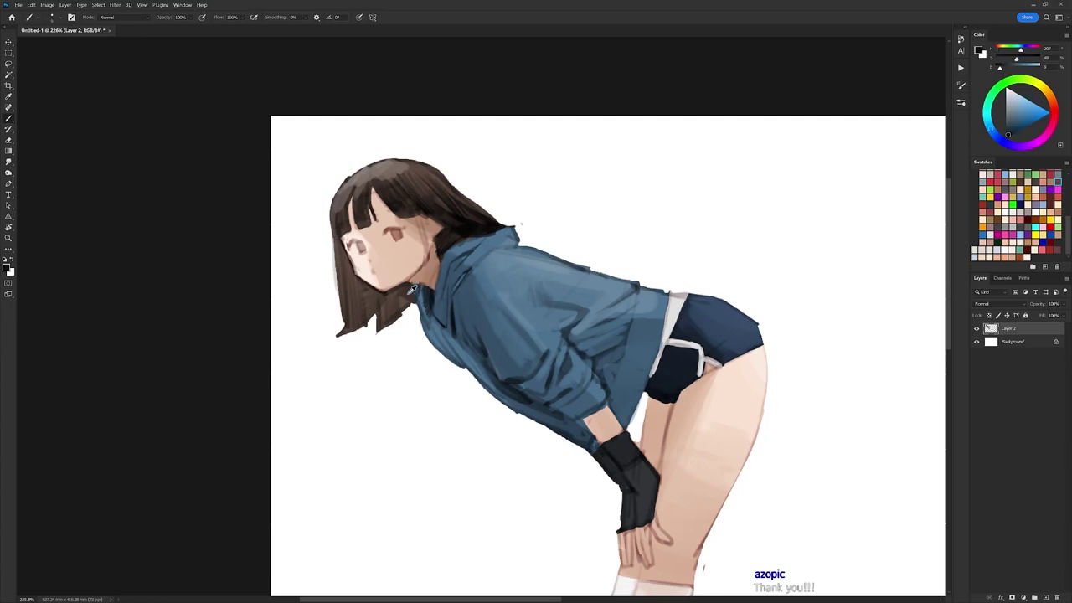
key("d")
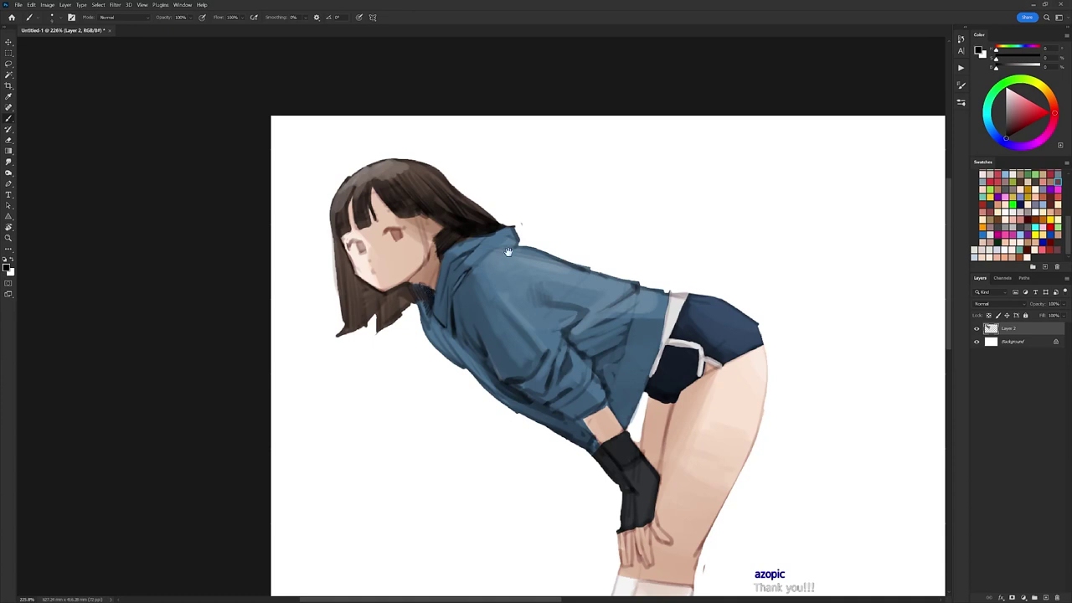
left_click_drag(509, 251, 505, 226)
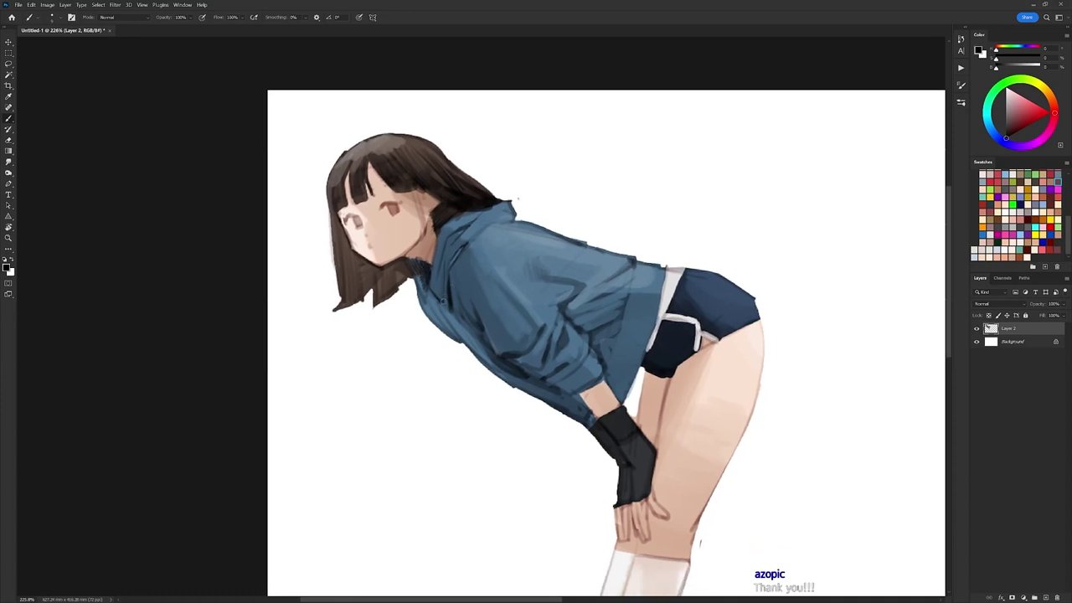
Detail the lower point of the hood's neckline on the chest with thin black and sampled blue strokes.
left_click(444, 288, "alt")
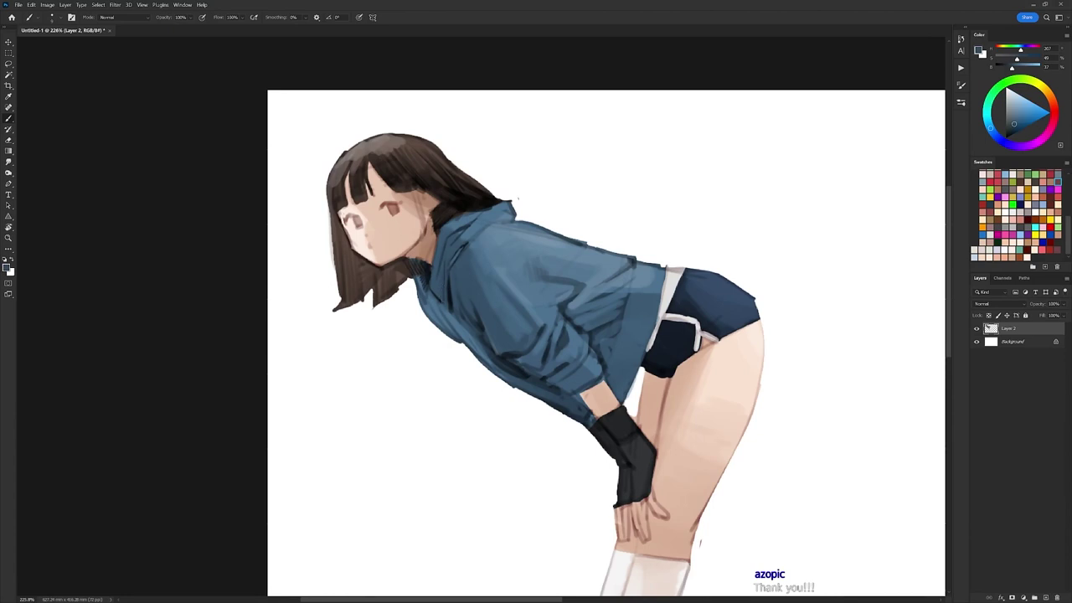
key("d")
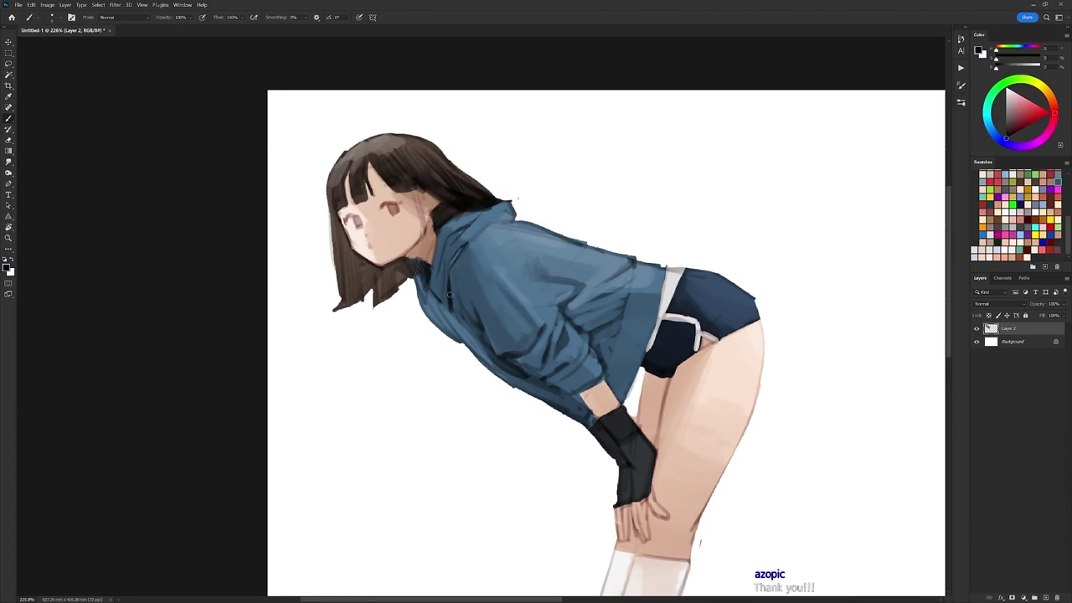
left_click(458, 309, "alt")
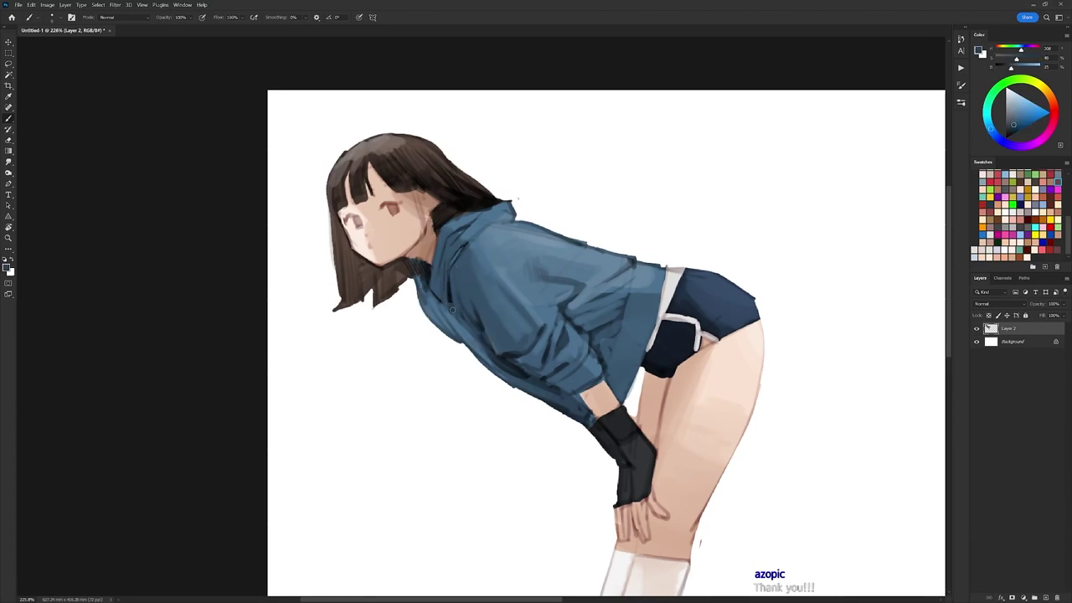
left_click(452, 309, "alt")
left_click(445, 283, "alt")
key("d")
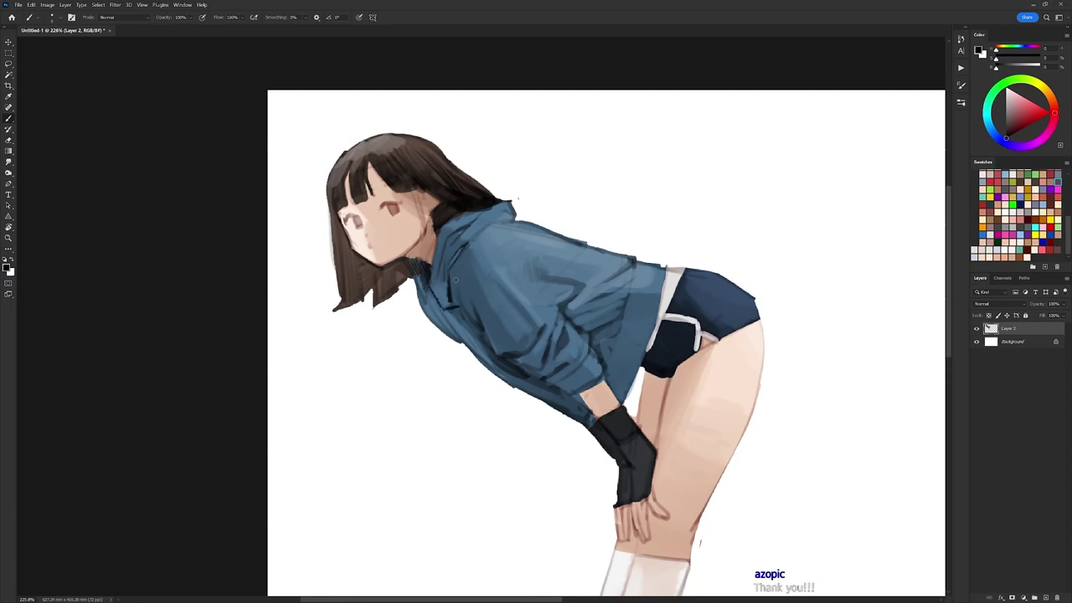
left_click(460, 331, "alt")
Blend the hoodie's chest and front edge using a larger brush with sampled blue and grey-blue tones.
right_click(619, 168)
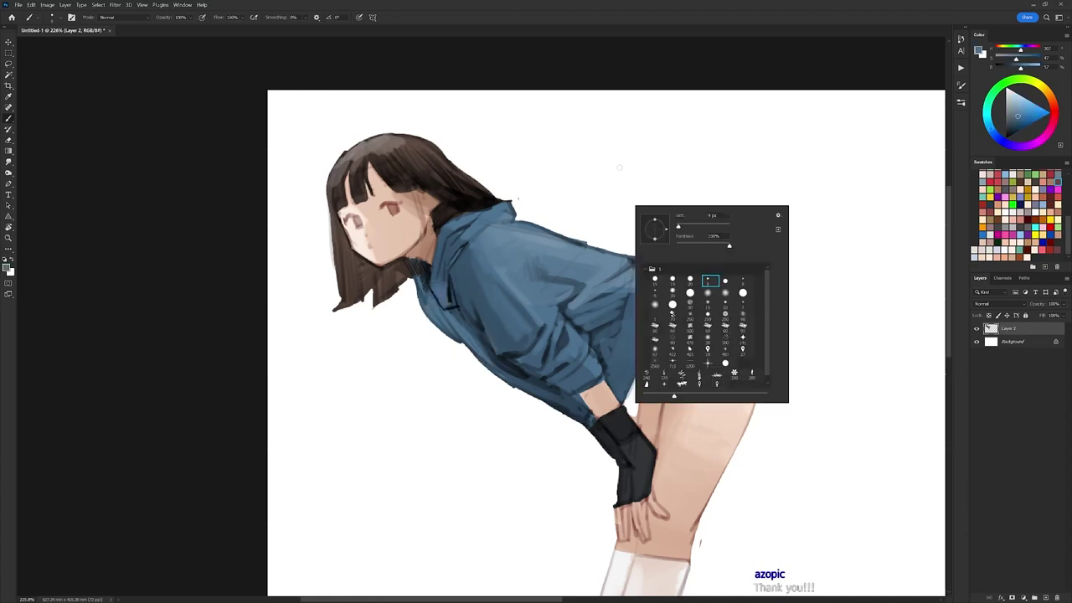
left_click(672, 279)
left_click(507, 372)
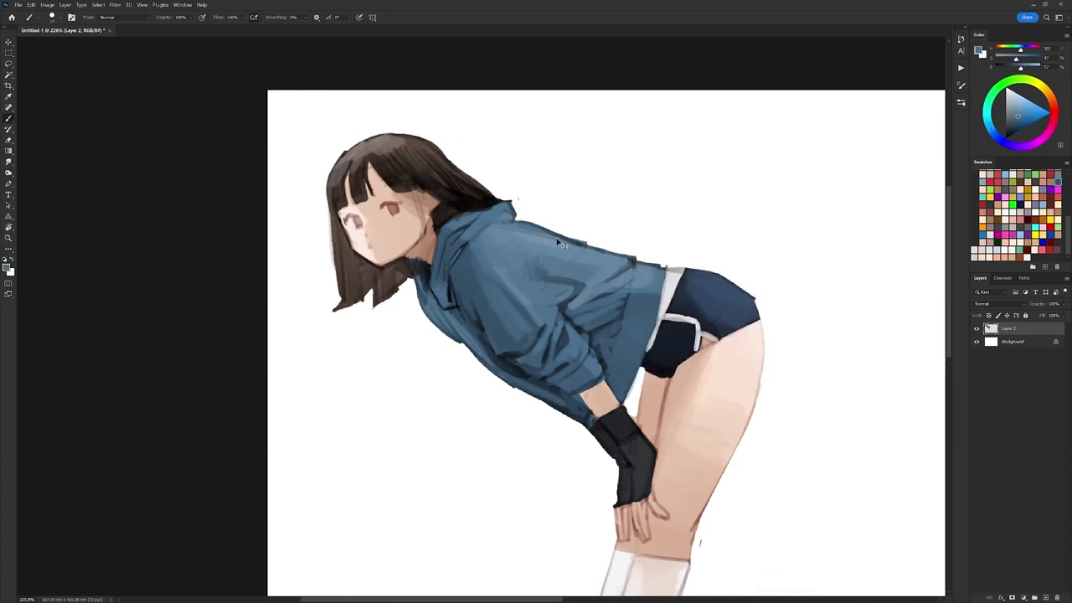
left_click(573, 219, "alt")
left_click(540, 384, "alt")
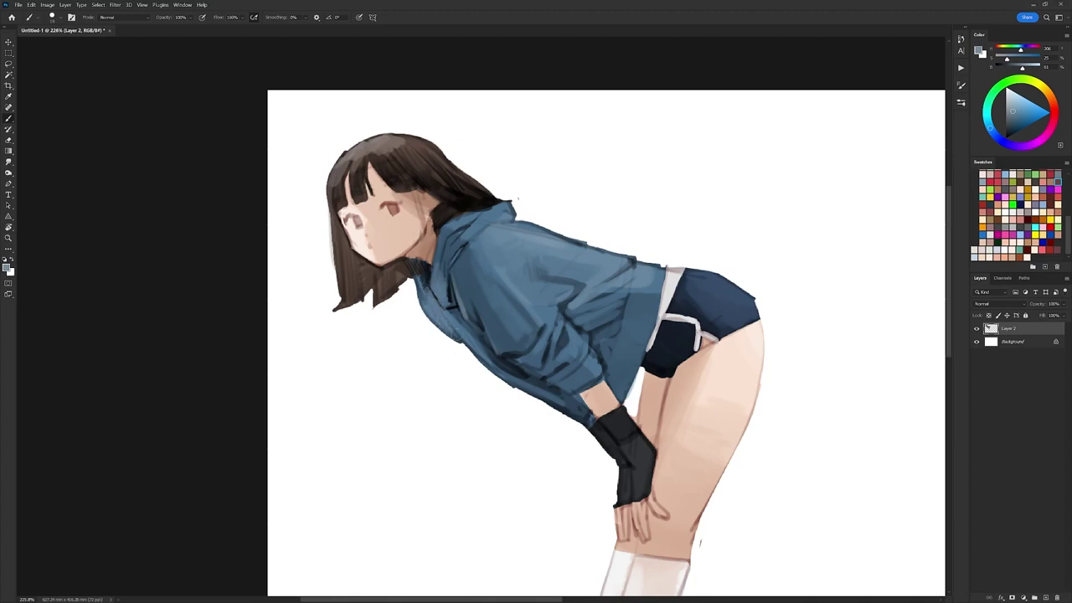
key("d")
right_click(553, 164)
left_click(631, 279)
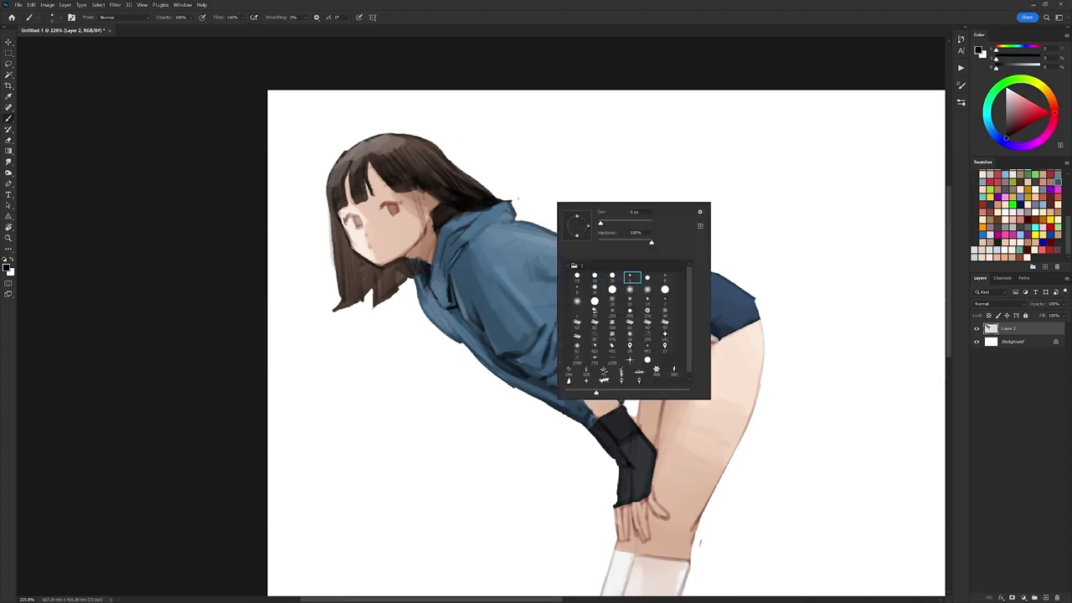
key("Return")
key("ctrl+z")
Paint a sampled dark blue drawstring hanging straight down from the hoodie's neckline, redoing the first slanted stroke.
left_click_drag(503, 217, 506, 192)
right_click(506, 194)
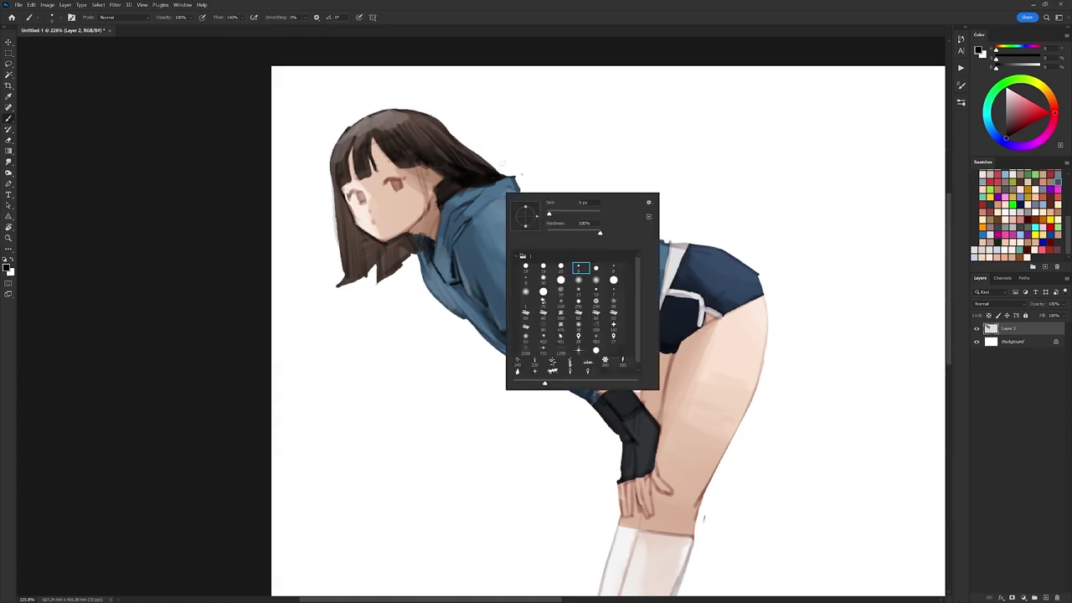
left_click(560, 267)
left_click(460, 231, "alt")
left_click_drag(454, 285, 460, 371)
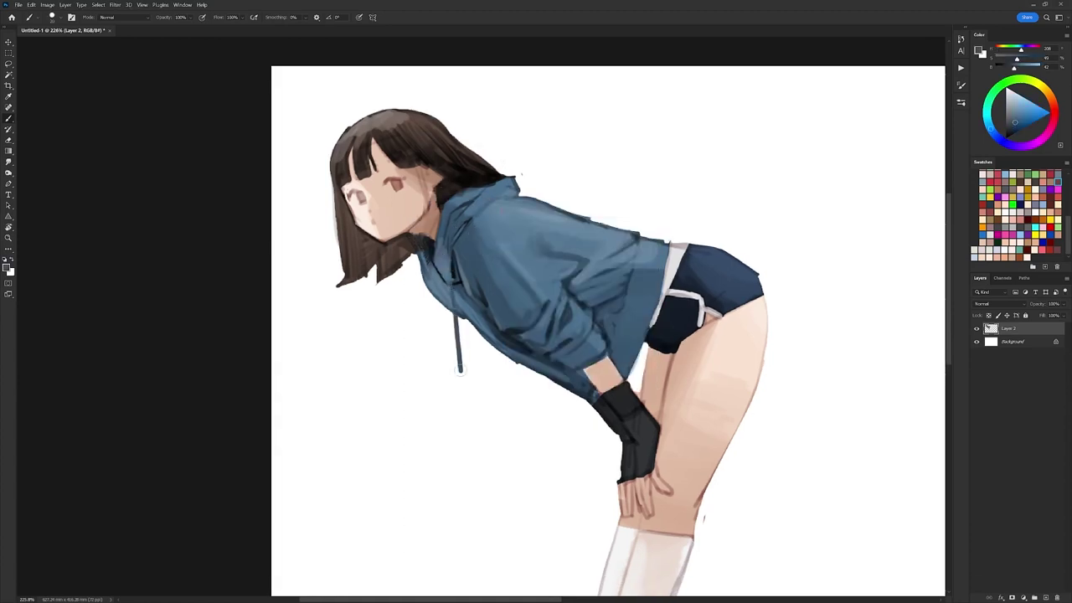
key("ctrl+z")
left_click_drag(458, 292, 460, 362)
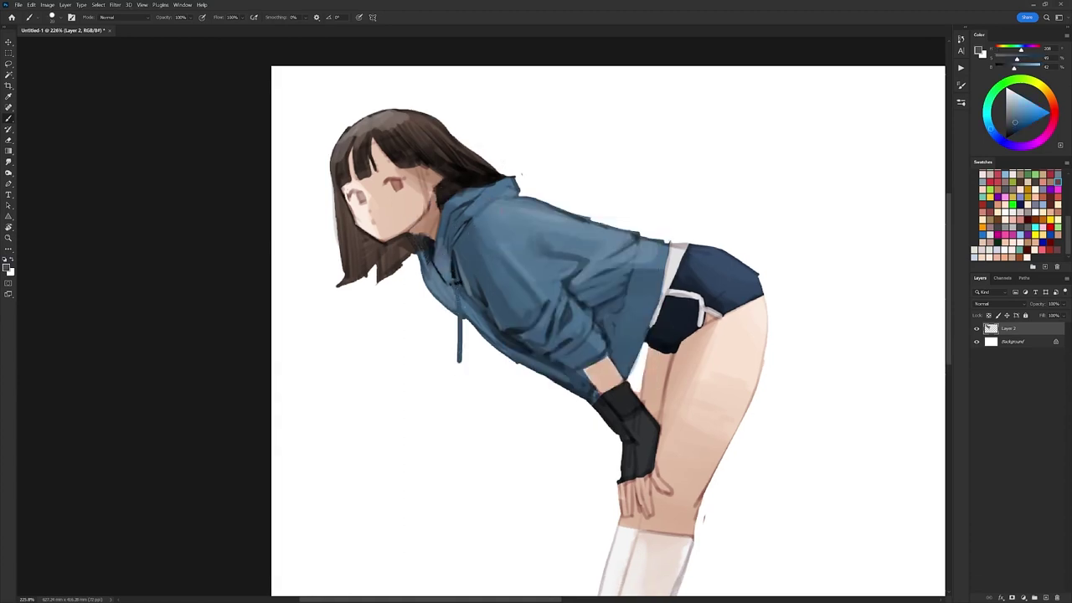
Lengthen the hoodie's first drawstring and paint a second, longer dark blue drawstring hanging beside it.
left_click_drag(462, 295, 459, 371)
left_click_drag(442, 304, 449, 382)
left_click_drag(442, 278, 447, 397)
Refine the hoodie's neckline where the drawstrings emerge, using a thinner brush with black and sampled grey-blue.
key("d")
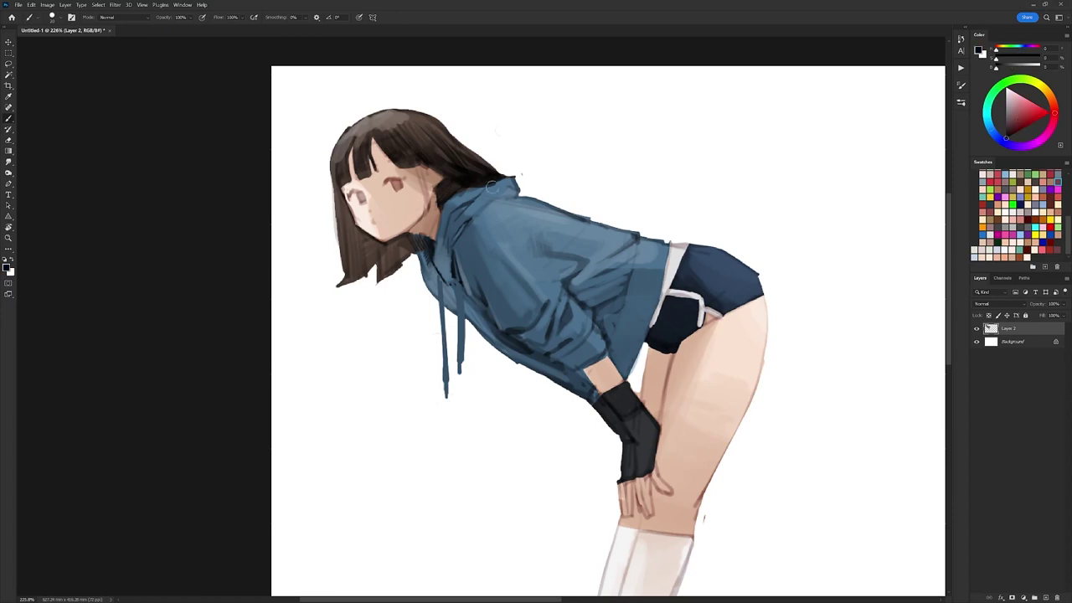
right_click(501, 197)
left_click(572, 288)
left_click(430, 268, "alt")
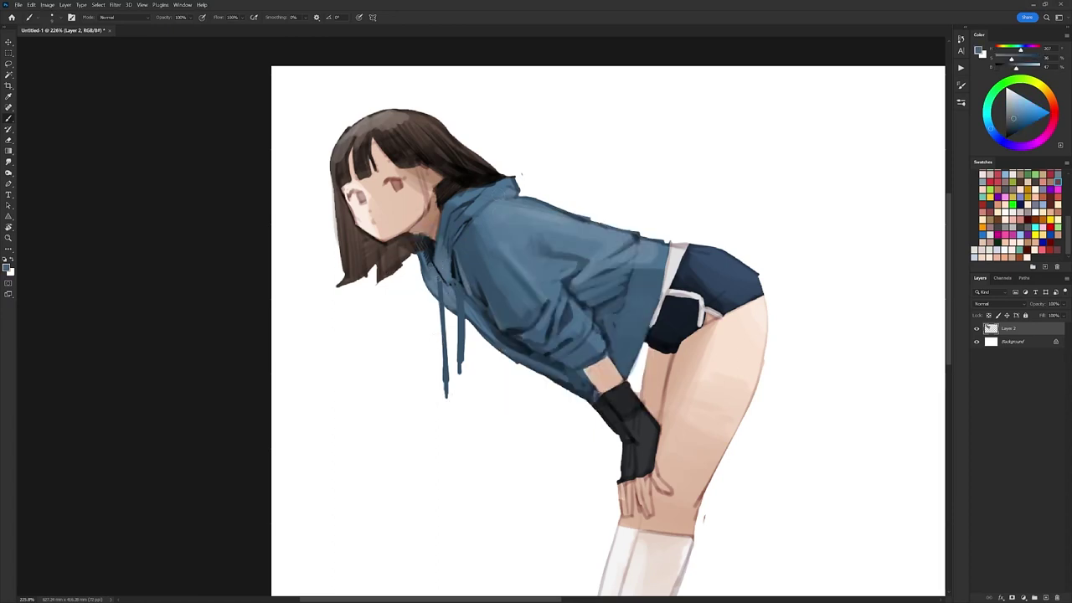
key("d")
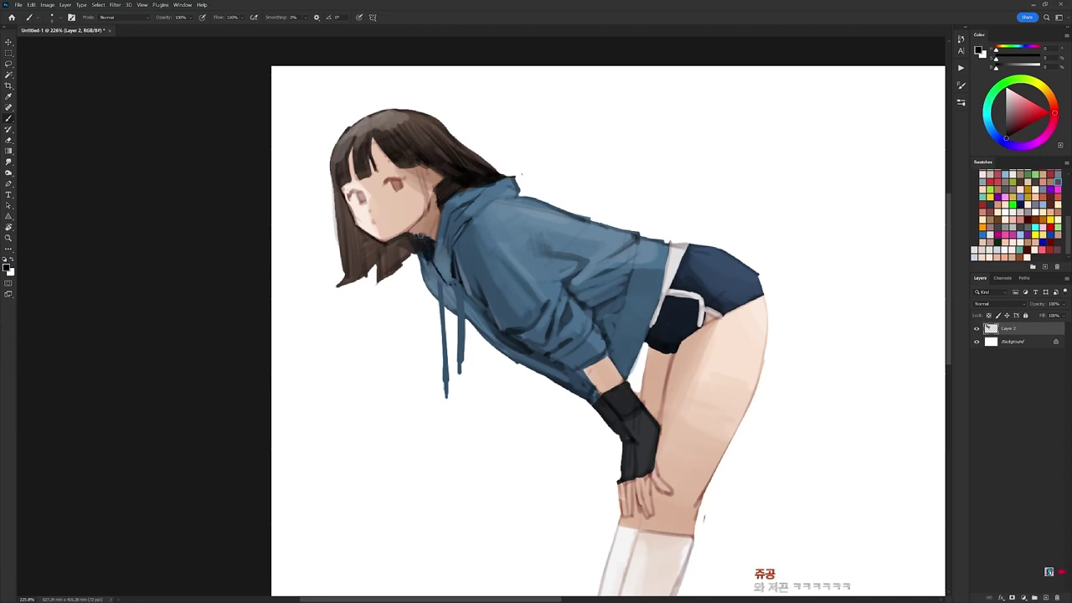
Darken the shadow between the chin and the hoodie's collar with black and sampled near-black tones.
left_click(422, 243, "alt")
left_click(410, 243, "alt")
left_click(415, 247, "alt")
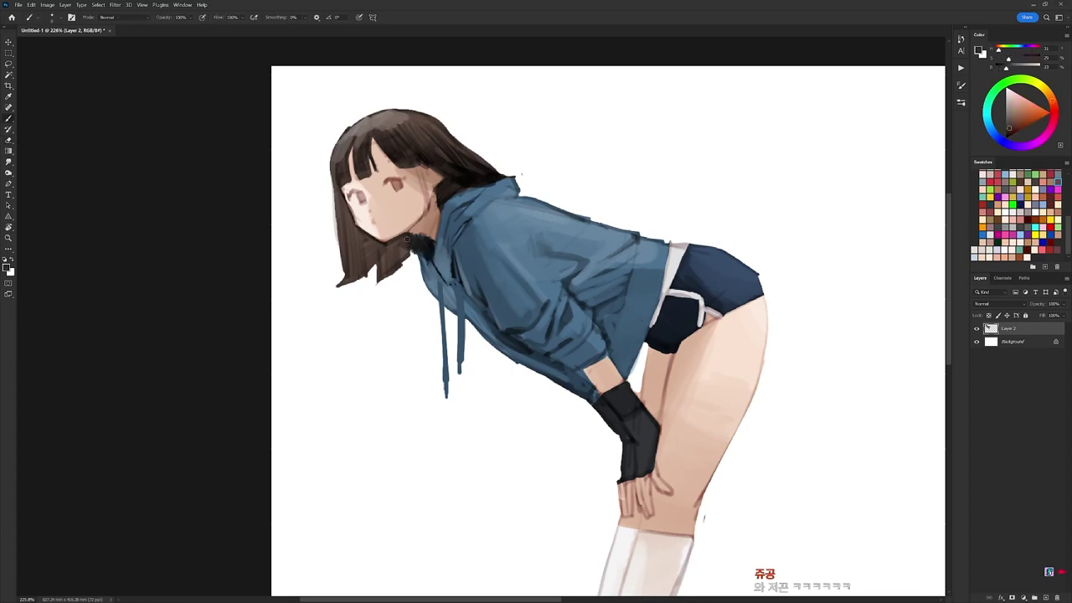
key("e")
key("b")
left_click(416, 248, "alt")
left_click(416, 248, "alt")
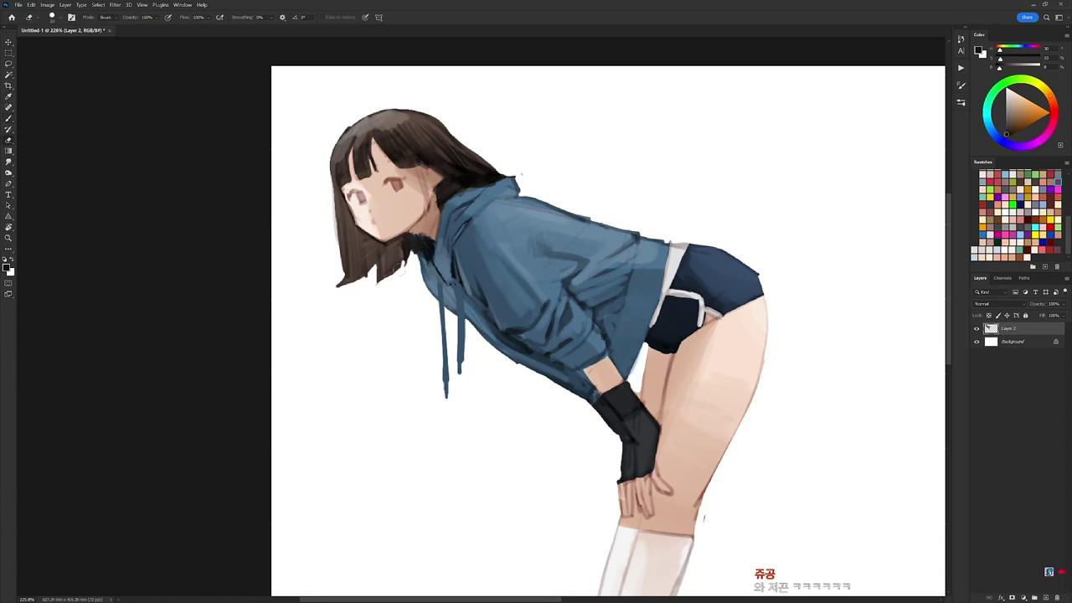
Split the hair ends below the chin into pointed strands with sampled dark browns and clean them with the eraser.
left_click(399, 245, "alt")
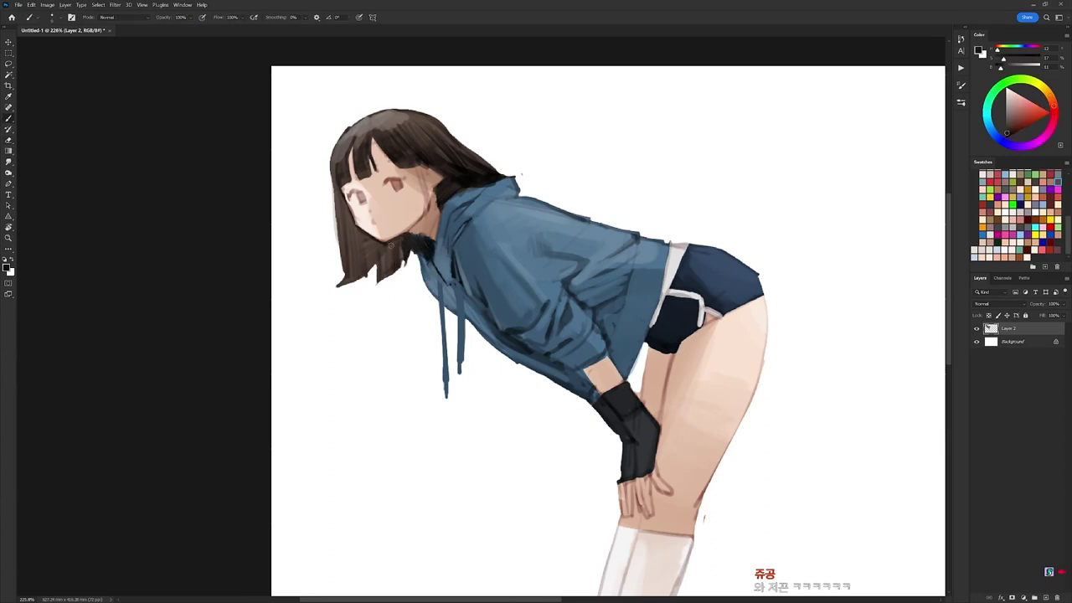
left_click(392, 265, "alt")
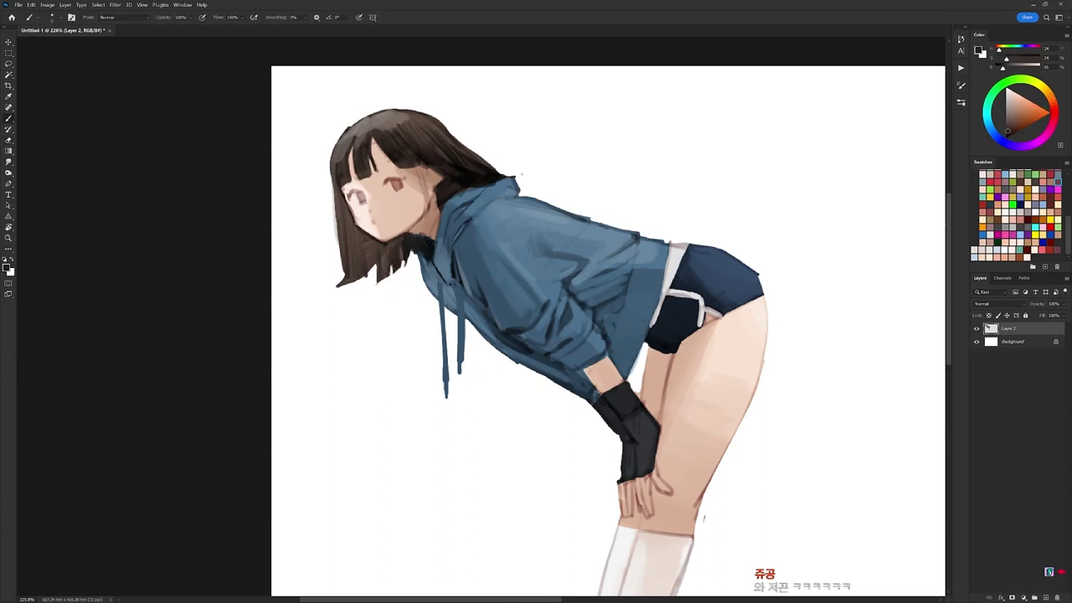
left_click(396, 271, "alt")
left_click_drag(386, 276, 377, 285)
left_click(387, 262, "alt")
key("e")
scroll(424, 192, "down", 5)
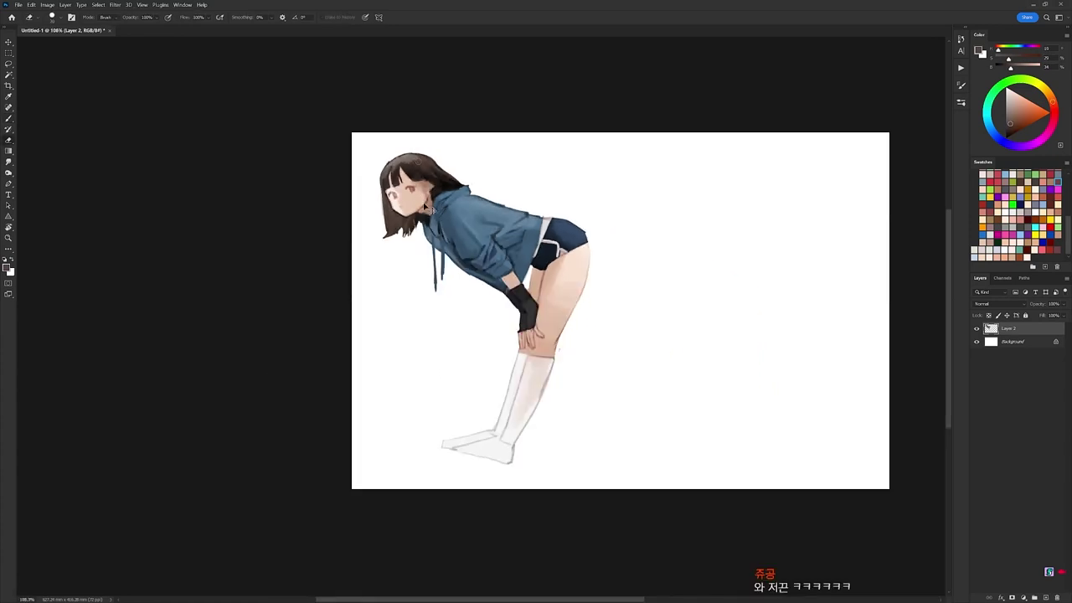
scroll(407, 208, "up", 5)
left_click_drag(559, 214, 535, 195)
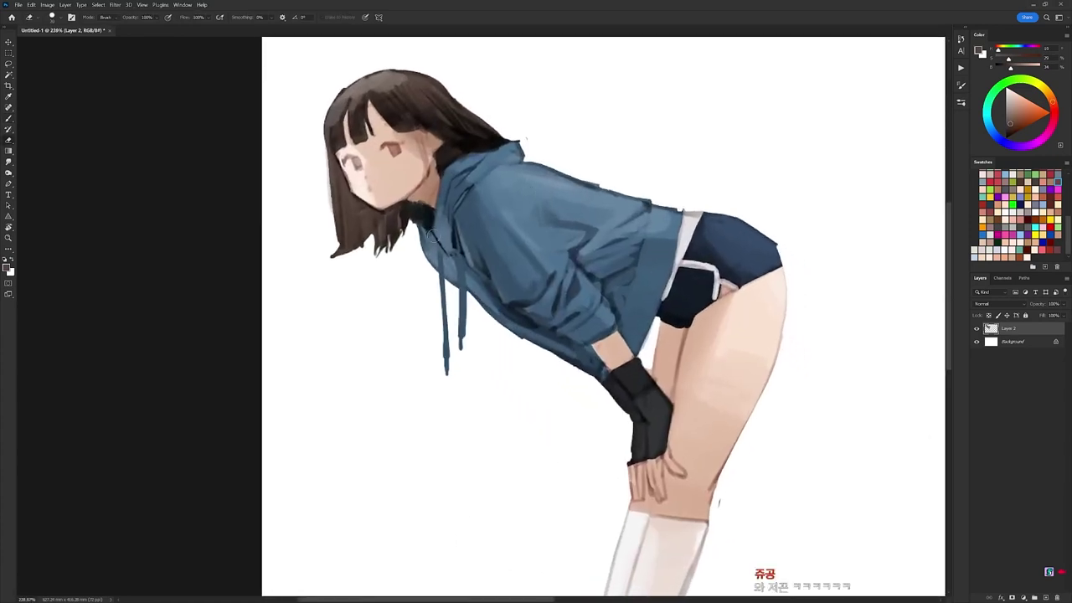
Define the hoodie's neckline and drawstring holes on the chest with thin black and sampled blue strokes.
key("d")
key("b")
left_click(484, 246, "alt")
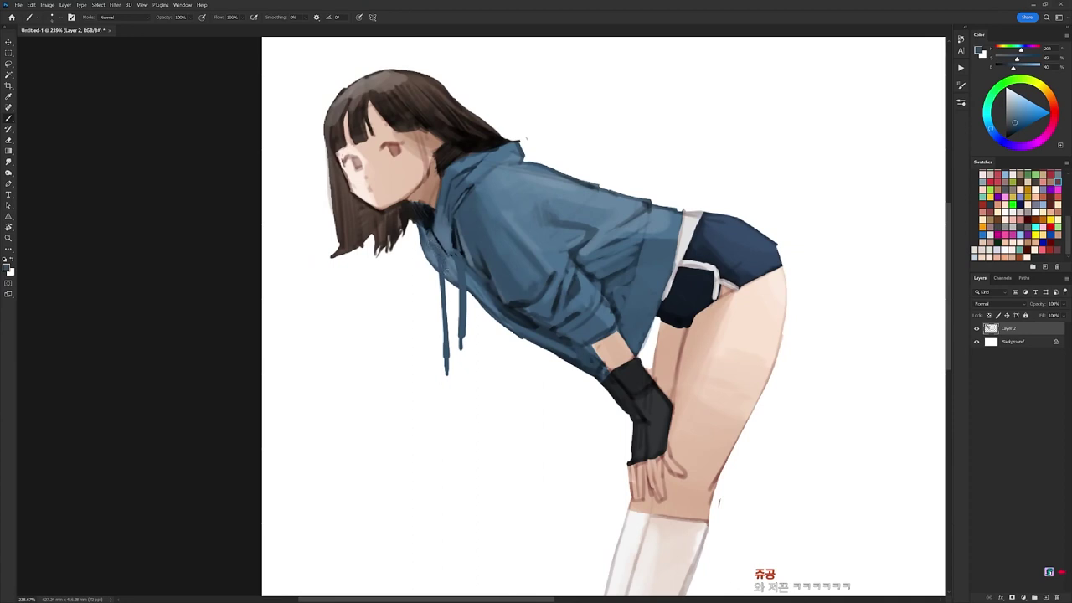
key("d")
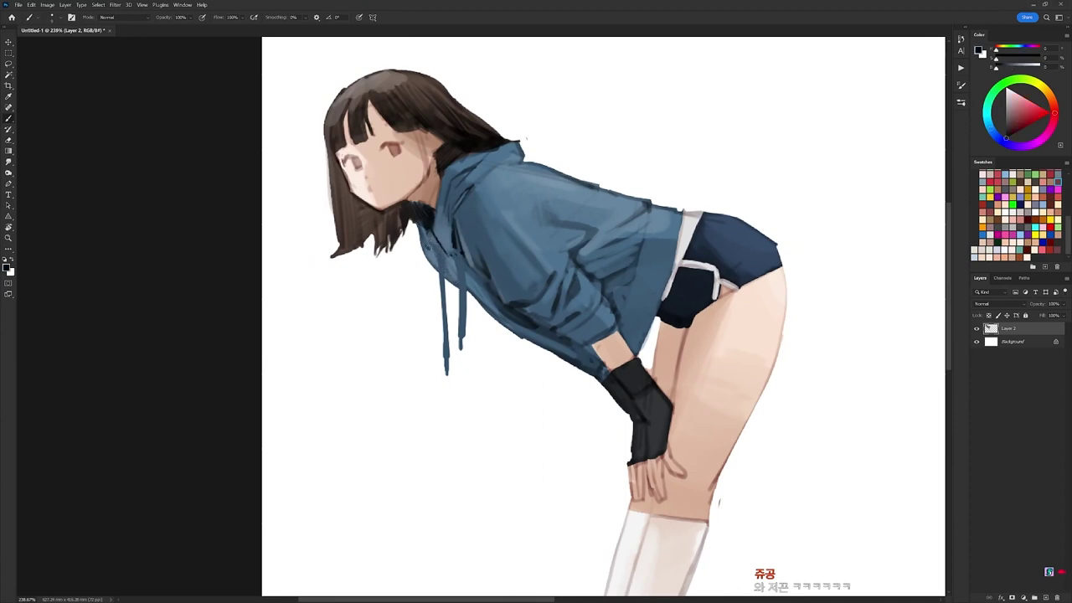
left_click(427, 247, "alt")
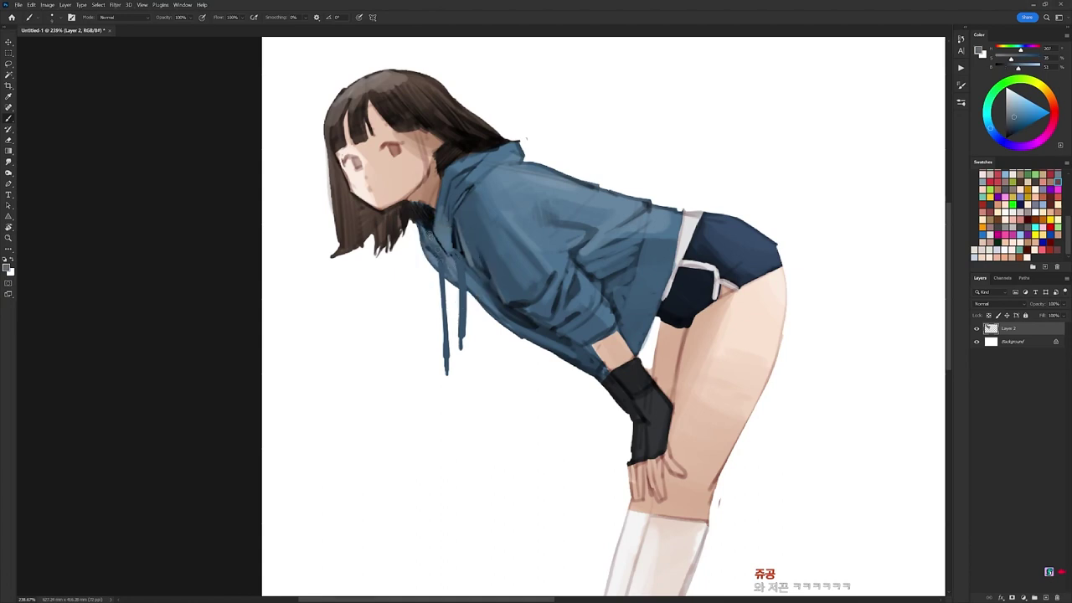
key("d")
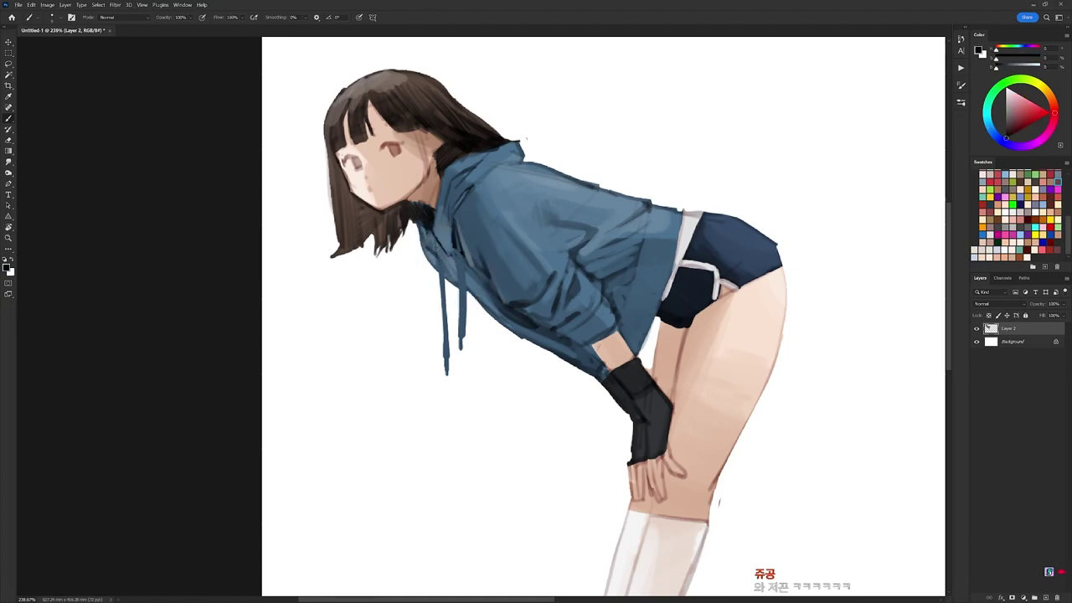
left_click(441, 264, "alt")
key("d")
left_click(435, 232, "alt")
key("d")
Line the hoodie's collar edge and the front behind the drawstrings with thin black strokes, softened with sampled light blue.
key("r")
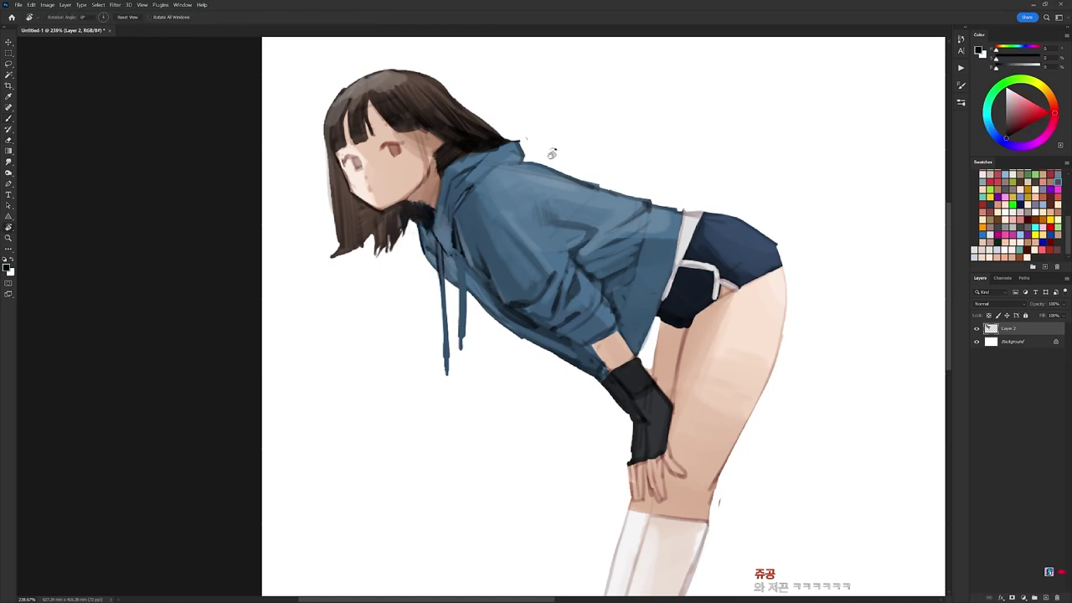
left_click_drag(551, 150, 605, 180)
key("b")
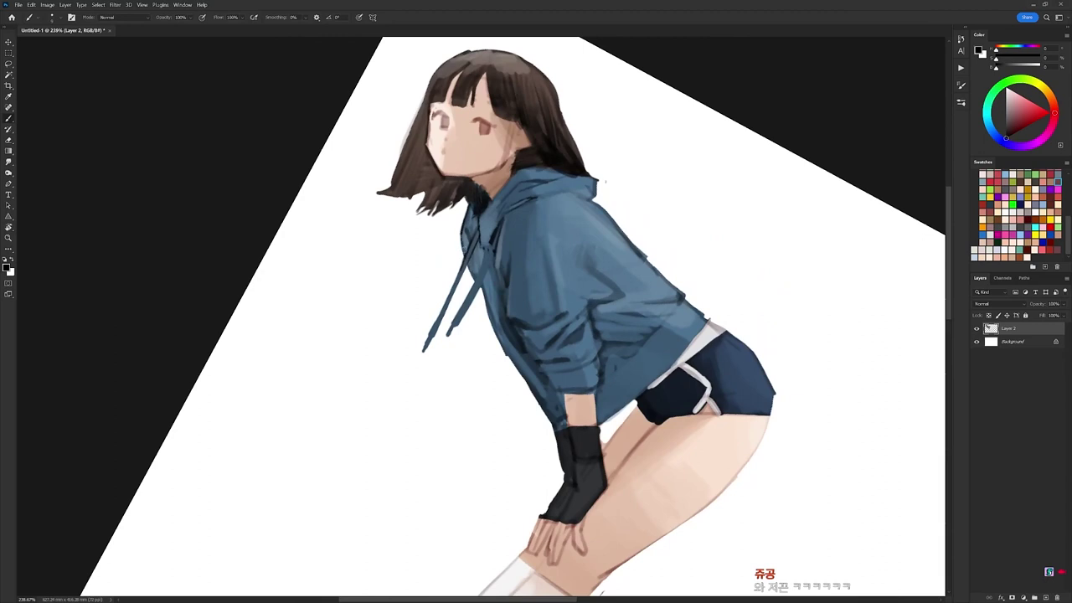
key("r")
left_click_drag(605, 181, 520, 136)
key("b")
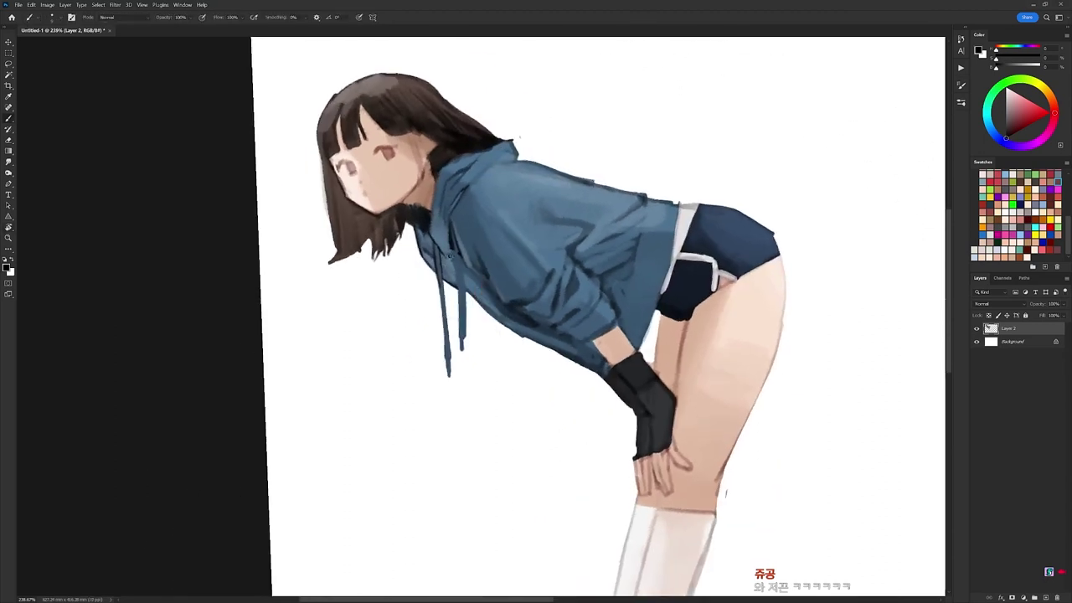
left_click_drag(455, 266, 459, 307)
left_click(498, 196, "alt")
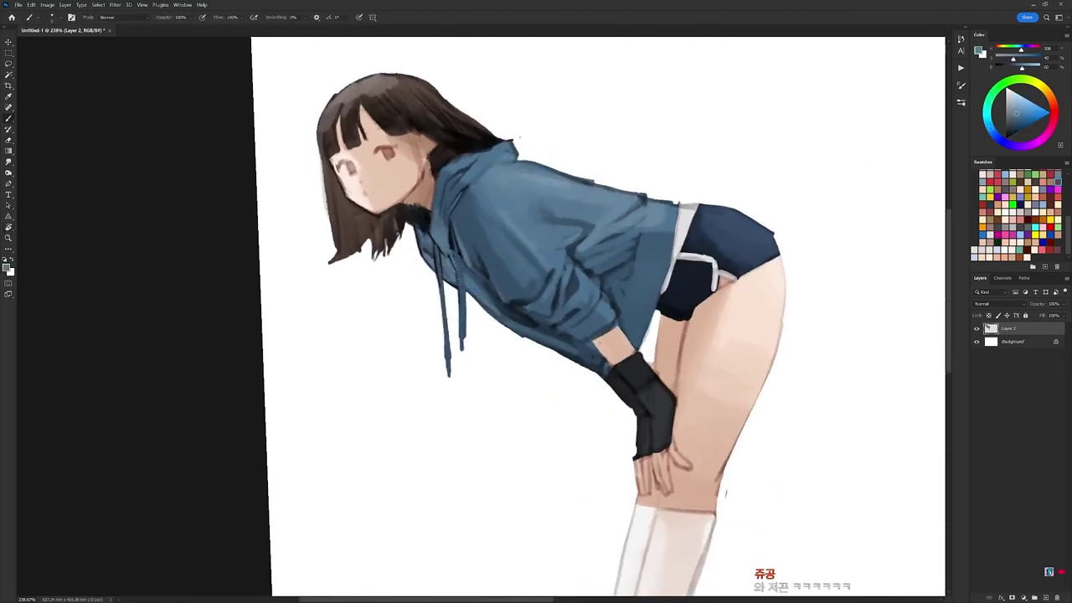
key("d")
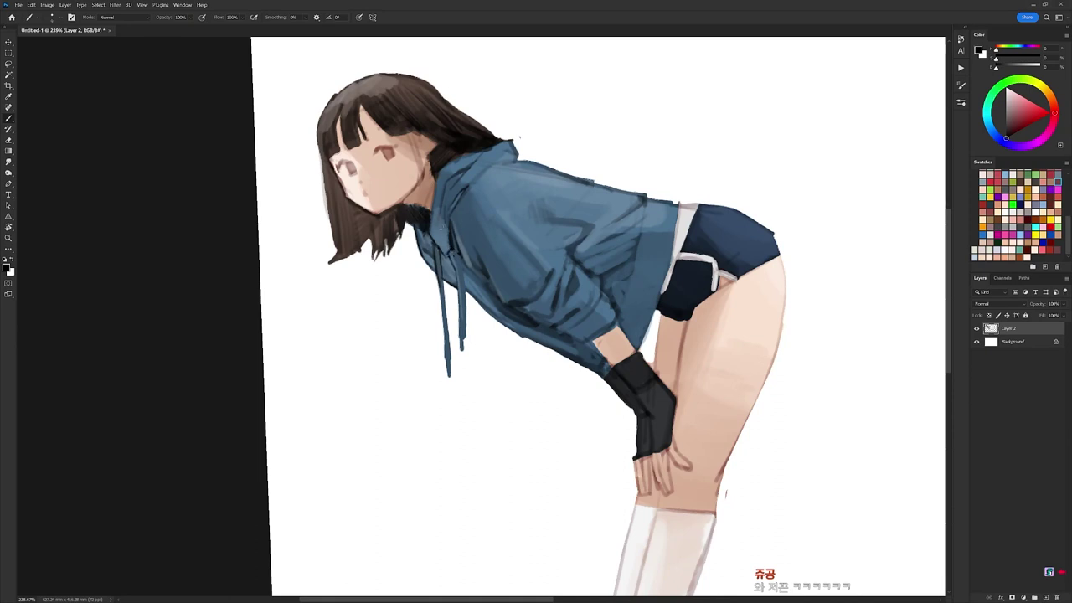
left_click_drag(423, 232, 457, 285)
Lighten the hoodie's front edge below the drawstrings with fine strokes of sampled blue and grey-blue.
key("r")
mouse_move(578, 201)
left_mouse_down()
mouse_move(671, 300)
mouse_move(513, 297)
left_mouse_up()
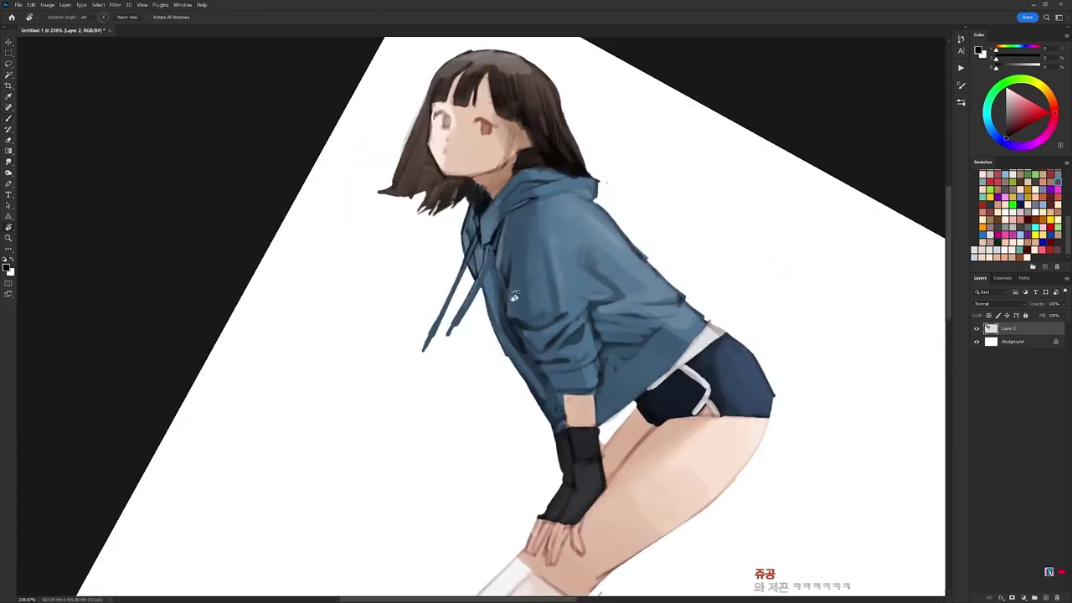
left_click(491, 289, "alt")
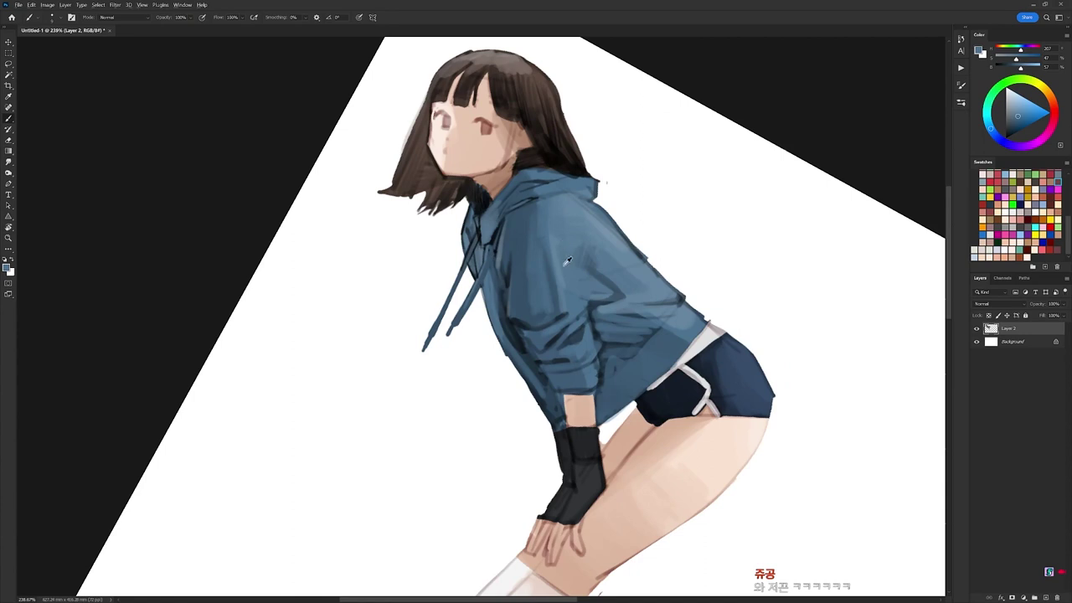
left_click(655, 270, "alt")
left_click(507, 285, "alt")
left_click_drag(507, 286, 492, 287)
left_click(607, 225, "alt")
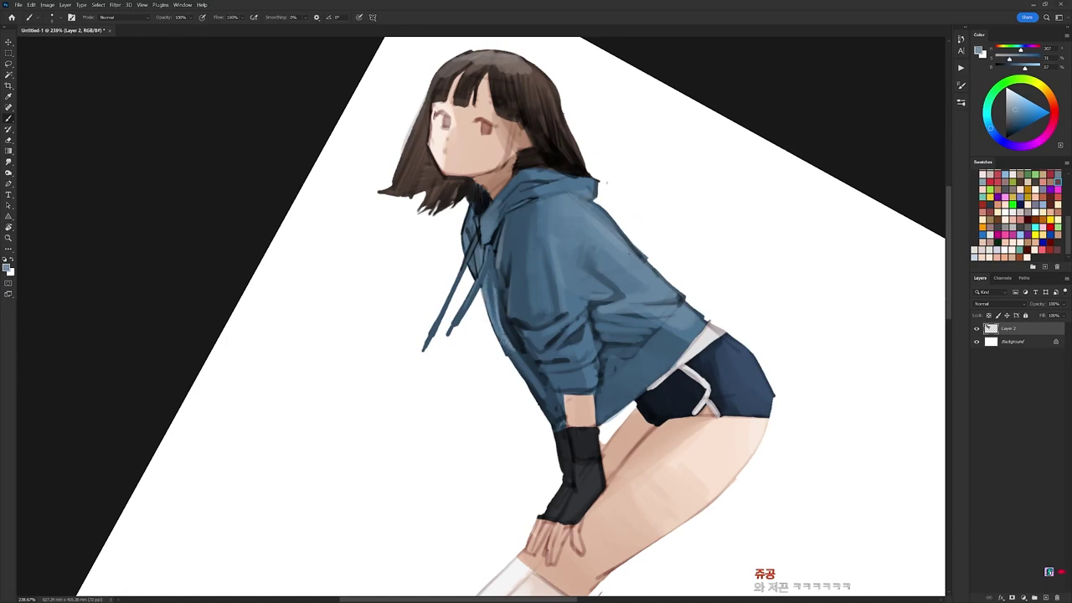
left_click(528, 374, "alt")
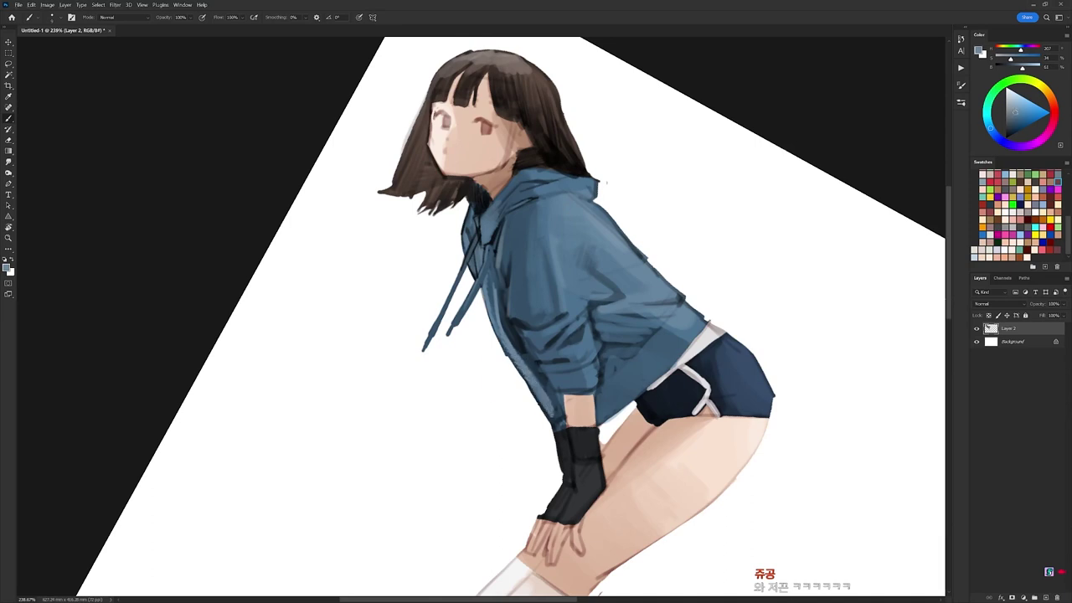
Redraw the outline along the hoodie's underside in thin black with the canvas rotated, touching it up with sampled grey-blue.
key("r")
left_click_drag(557, 492, 331, 201)
key("b")
key("d")
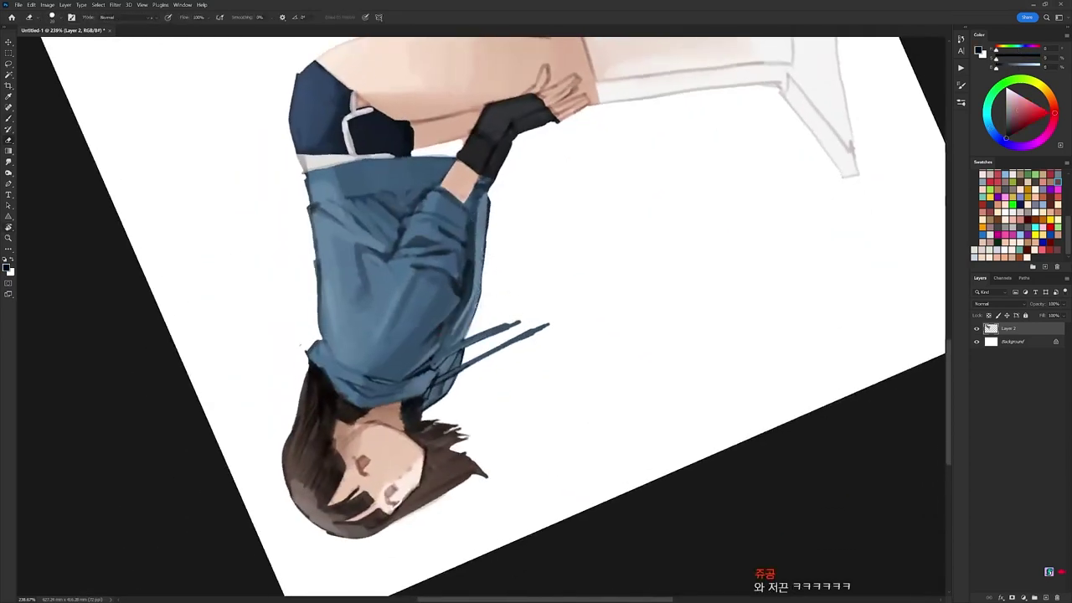
mouse_move(482, 278)
left_mouse_down()
mouse_move(488, 219)
mouse_move(480, 303)
left_mouse_up()
key("e")
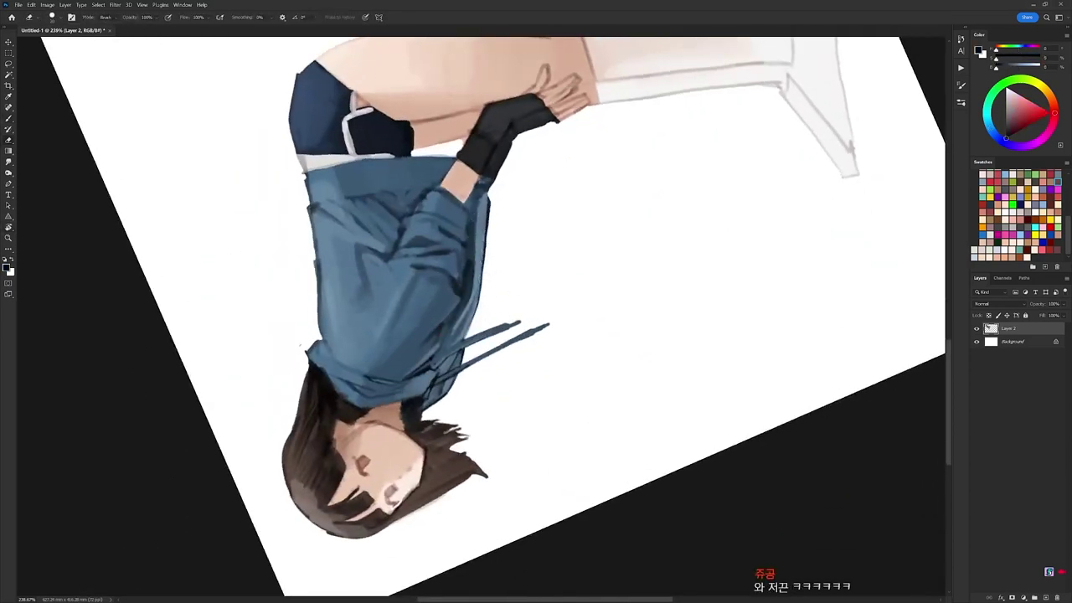
key("b")
left_click(487, 205, "alt")
left_click_drag(488, 241, 489, 199)
key("r")
mouse_move(645, 231)
left_mouse_down()
mouse_move(658, 263)
mouse_move(652, 235)
left_mouse_up()
key("Escape")
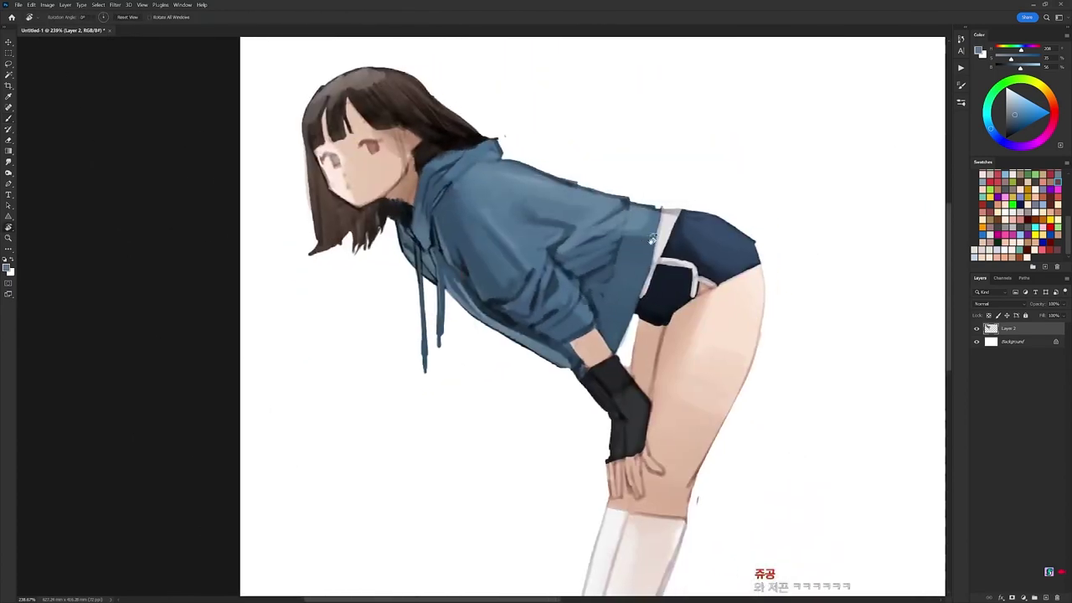
Deepen the folds around the tops of the drawstrings with black and sampled very dark blue.
scroll(699, 229, "down", 4)
scroll(548, 261, "up", 3)
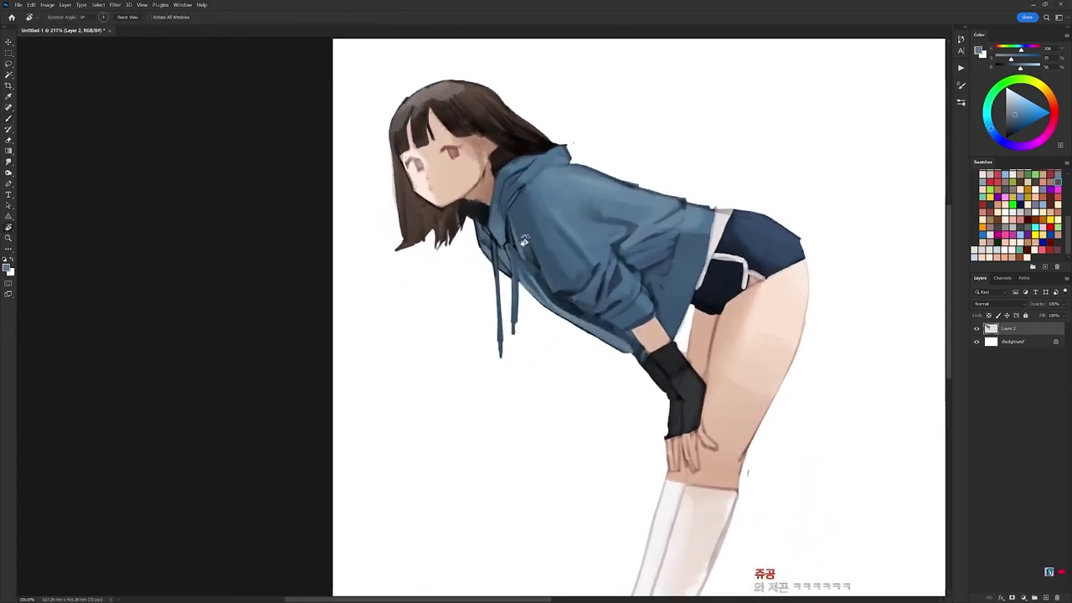
key("d")
key("b")
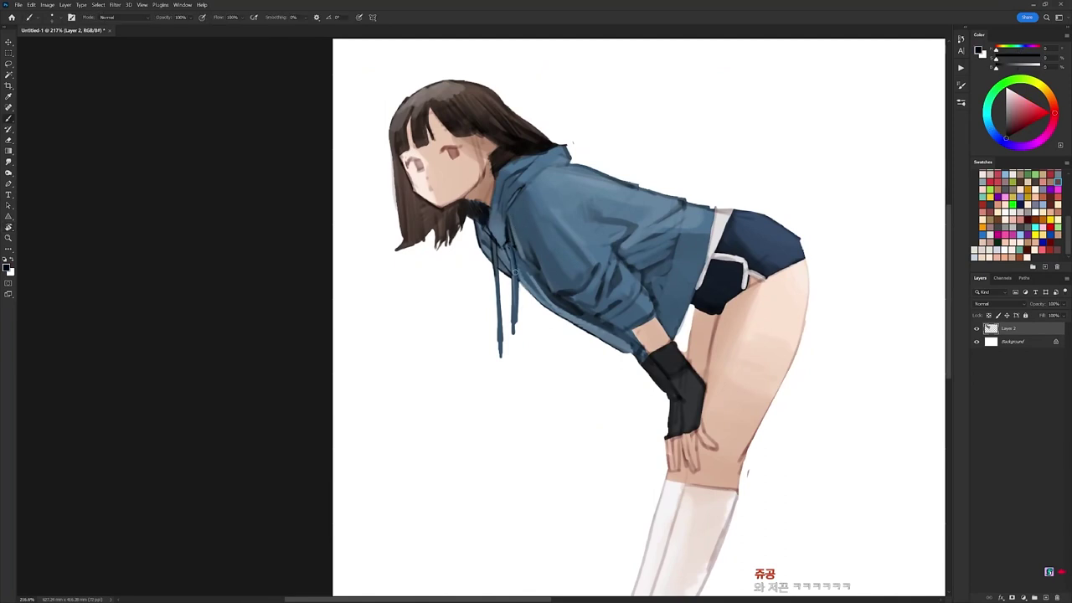
key("r")
left_click_drag(516, 272, 591, 216)
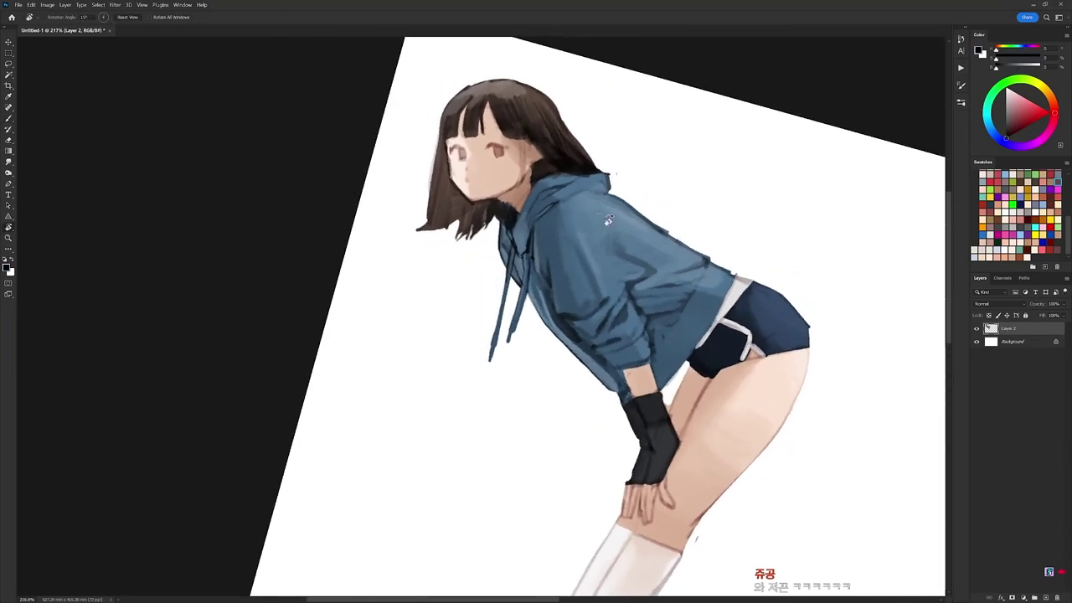
left_click(535, 246, "alt")
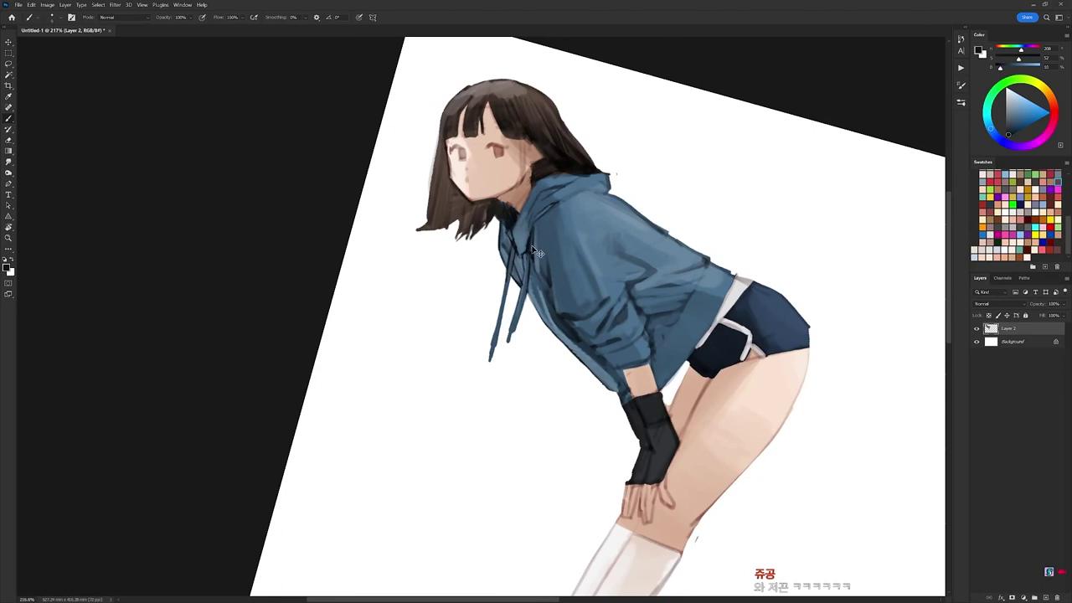
key("r")
key("Escape")
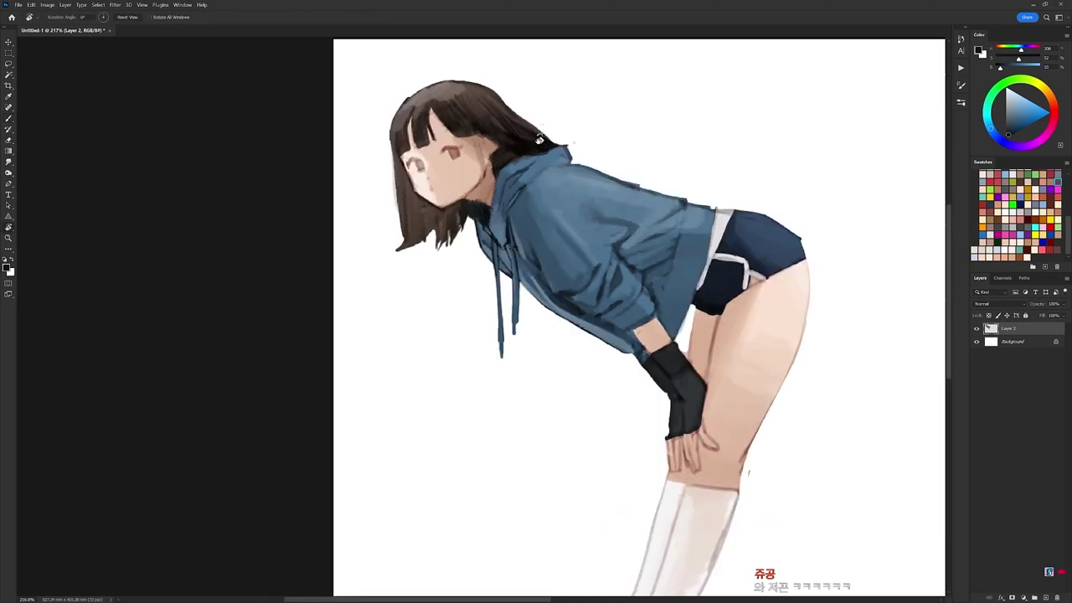
Blend the hood's front edge above the drawstrings using a larger brush with black and sampled dark blue.
key("d")
key("b")
right_click(508, 223)
left_click(563, 302)
left_click(503, 232)
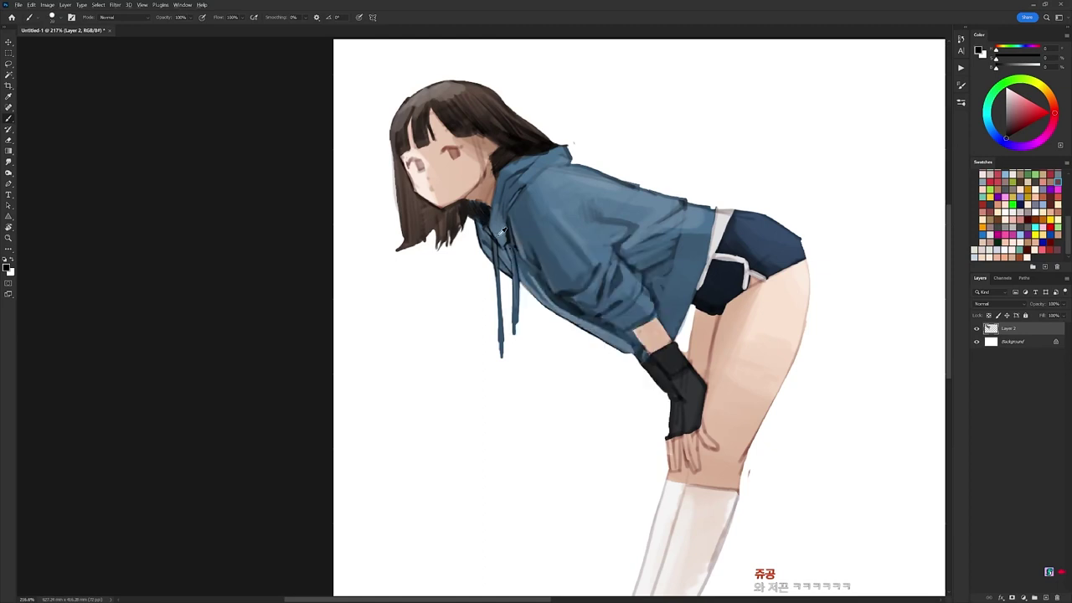
left_click(529, 240, "alt")
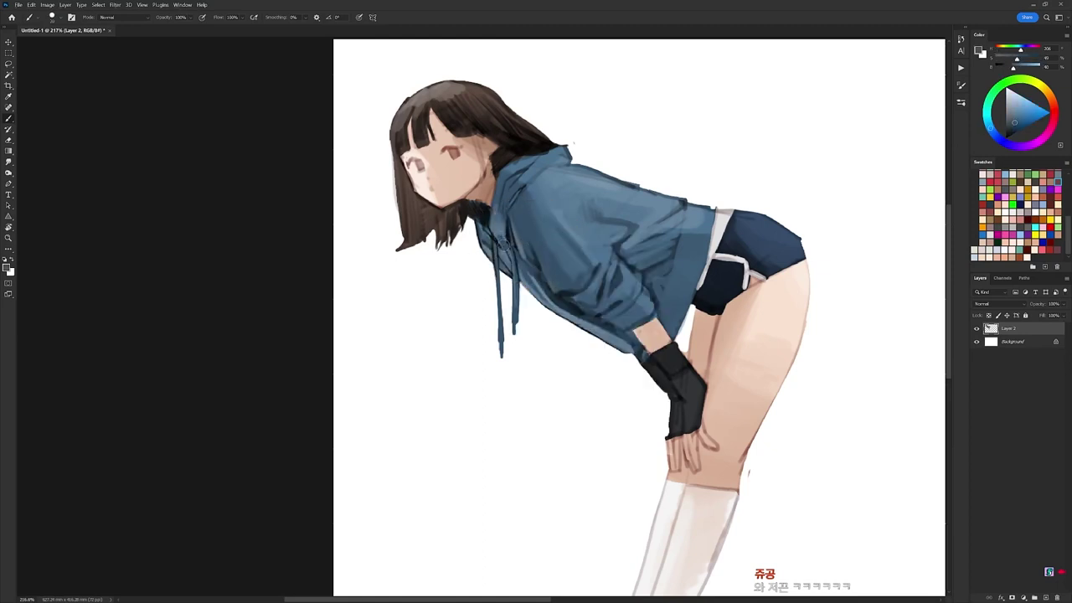
key("d")
Refine the area where the drawstrings leave the hoodie using a small brush with black and sampled blue and grey-blue.
right_click(523, 200)
left_click(601, 276)
left_click(584, 172, "alt")
key("d")
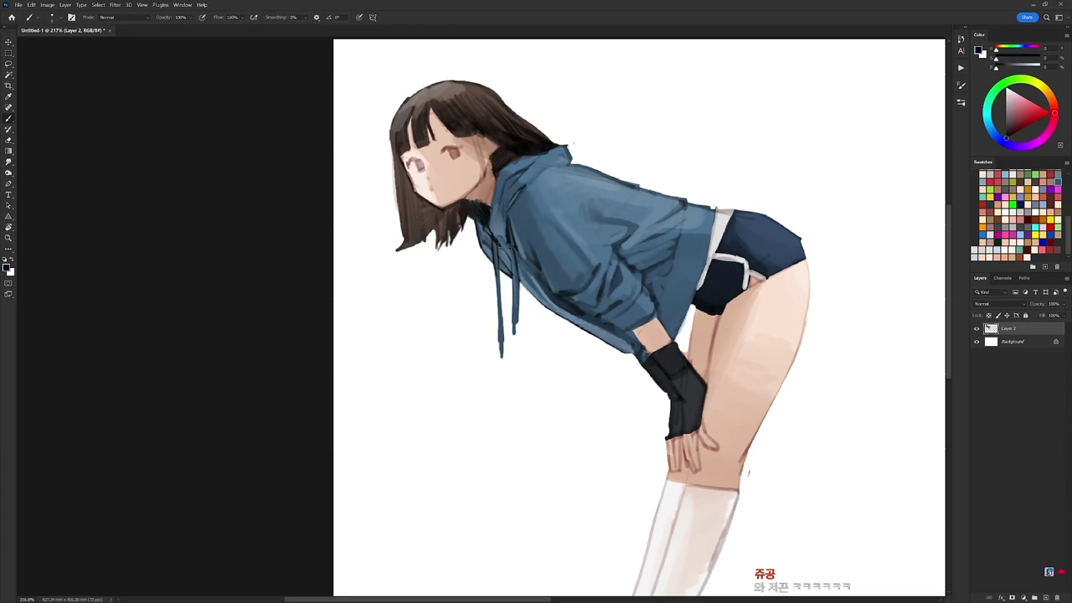
left_click(518, 259, "alt")
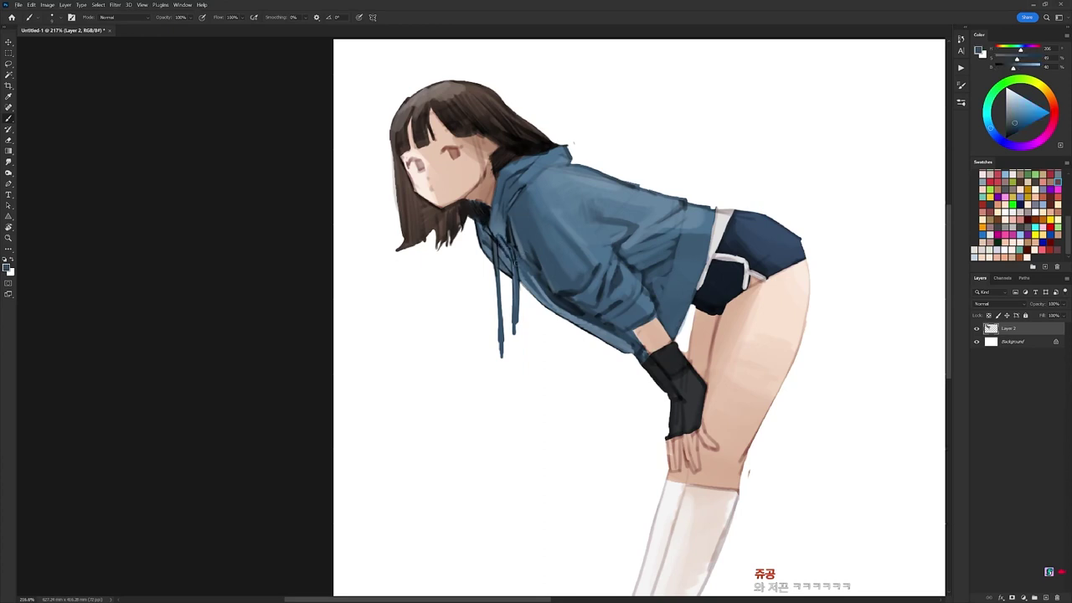
key("d")
left_click(508, 252, "alt")
key("x")
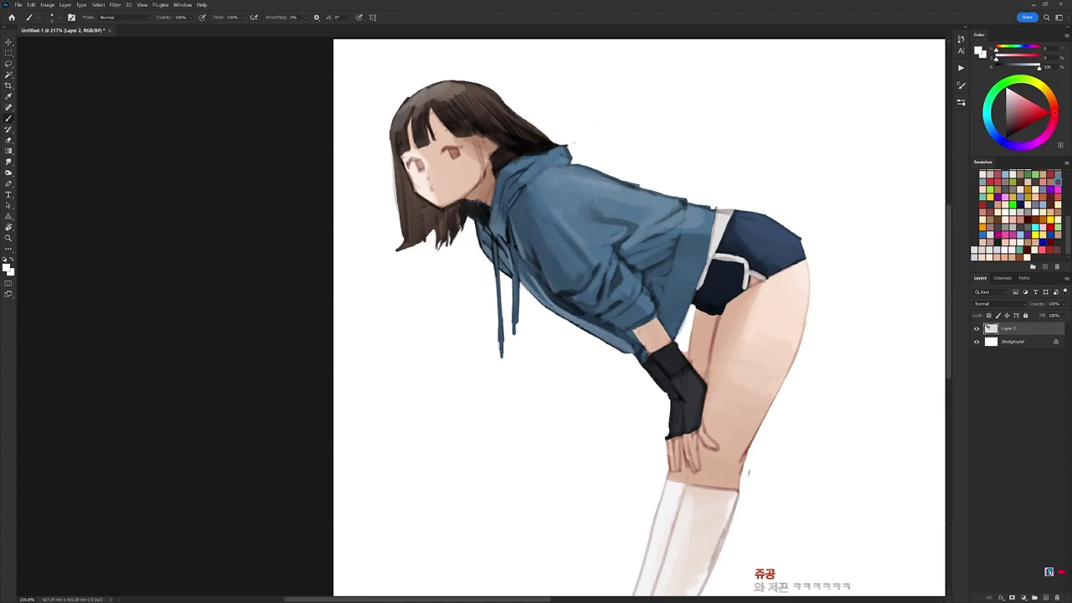
key("x")
left_click(506, 238, "alt")
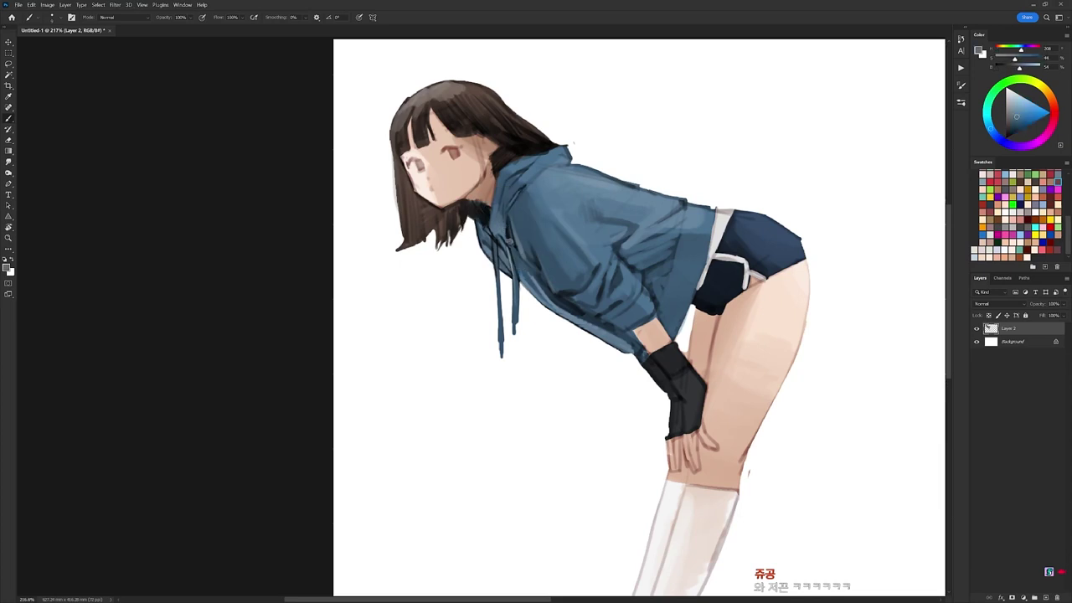
key("d")
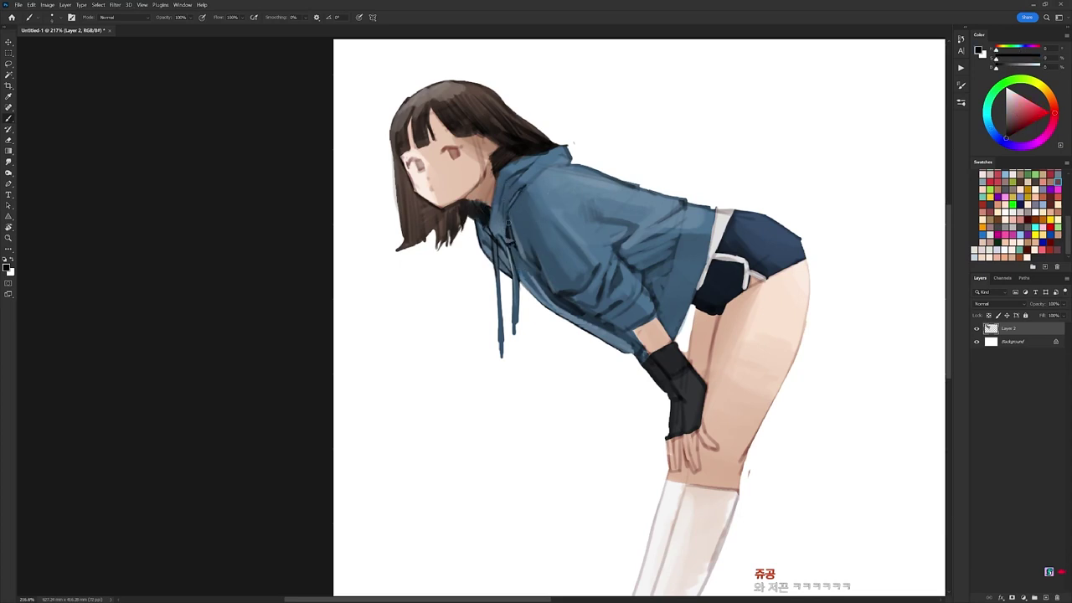
Define the hood's front edge and folds from the drawstrings up toward the nape with fine strokes of black and sampled blues.
left_click(517, 228, "alt")
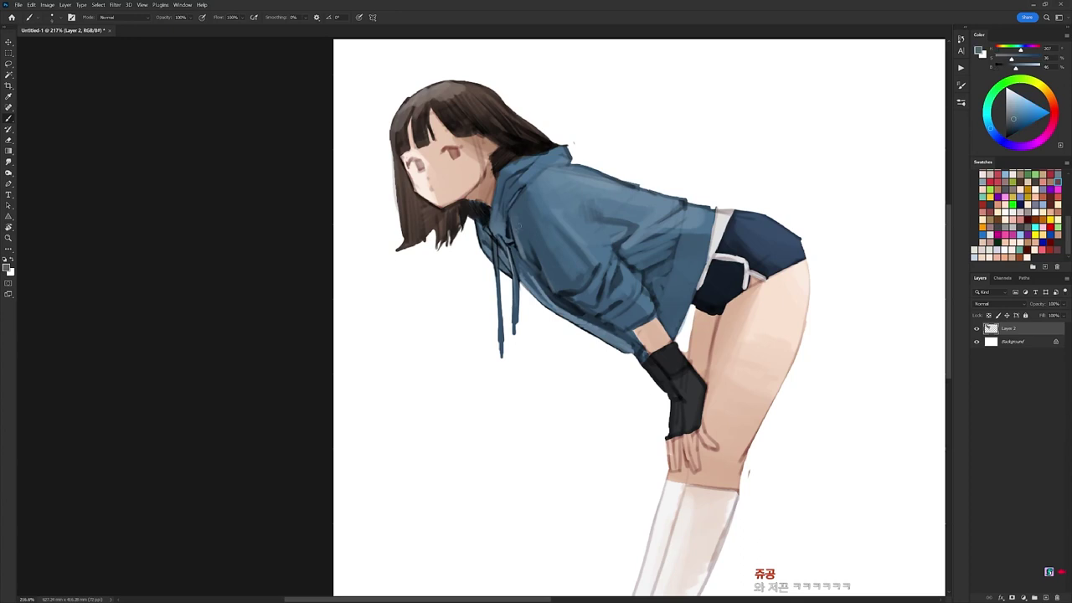
key("d")
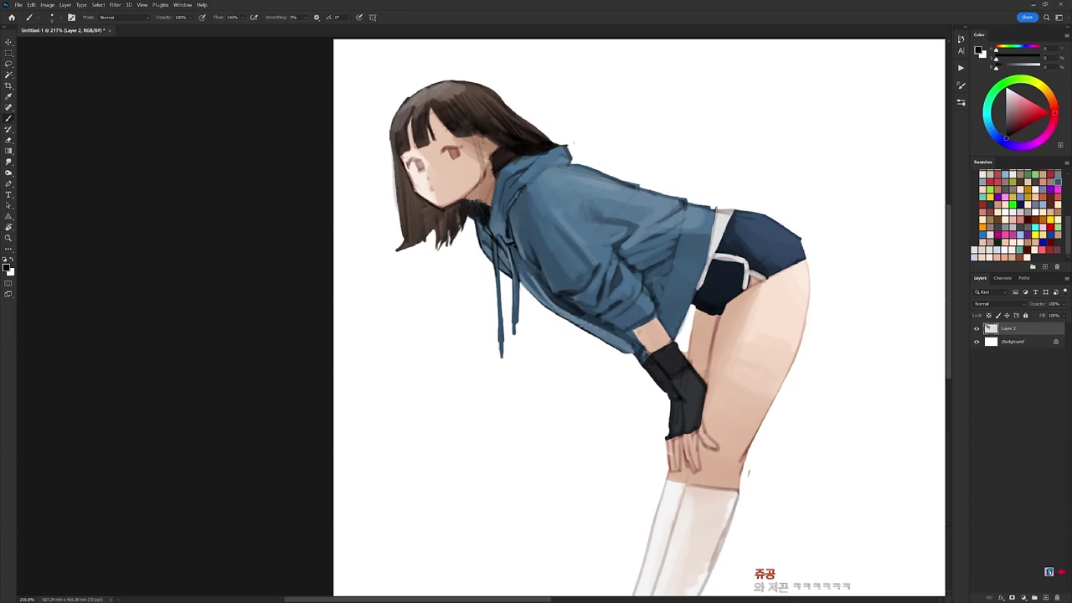
left_click(507, 196, "alt")
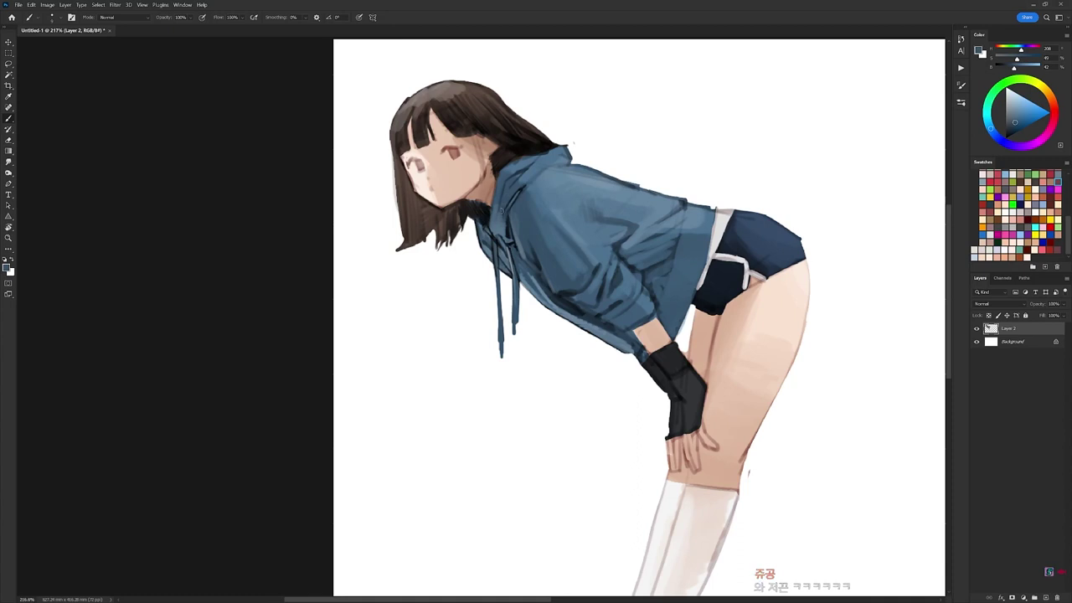
key("d")
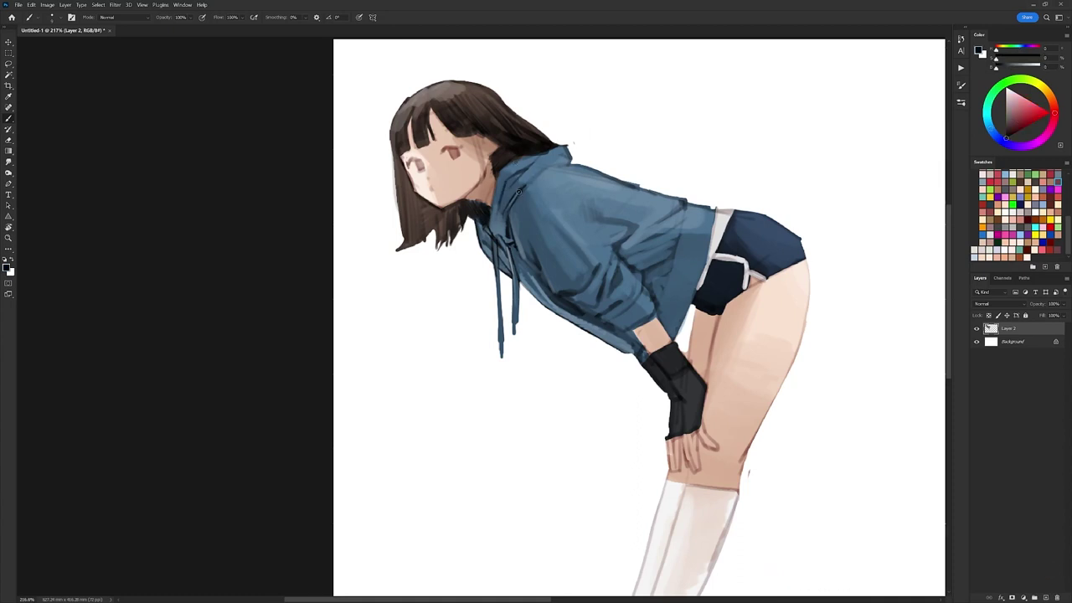
left_click(532, 179, "alt")
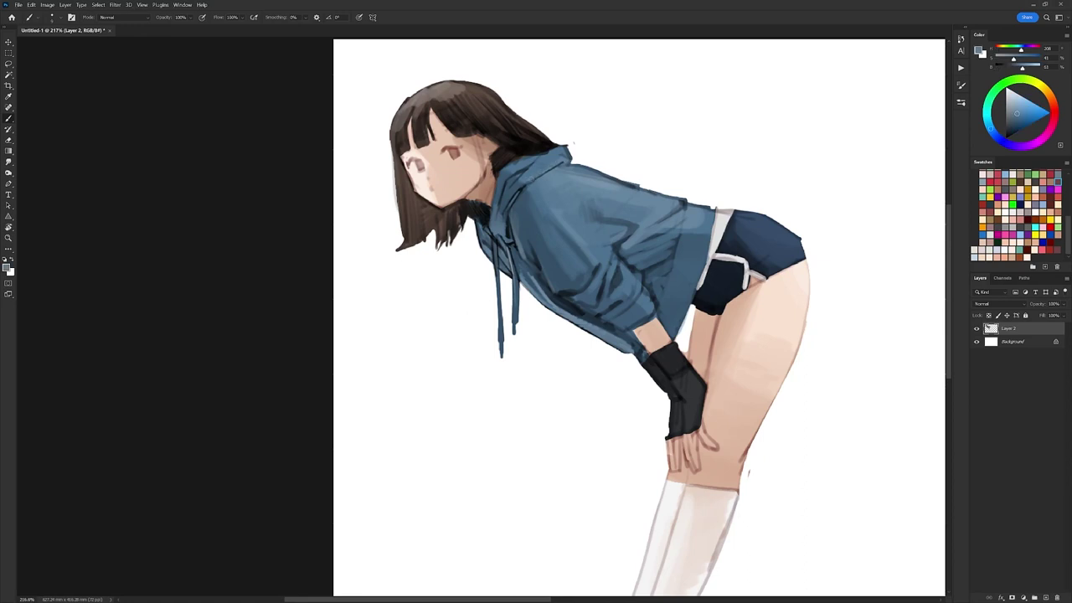
key("d")
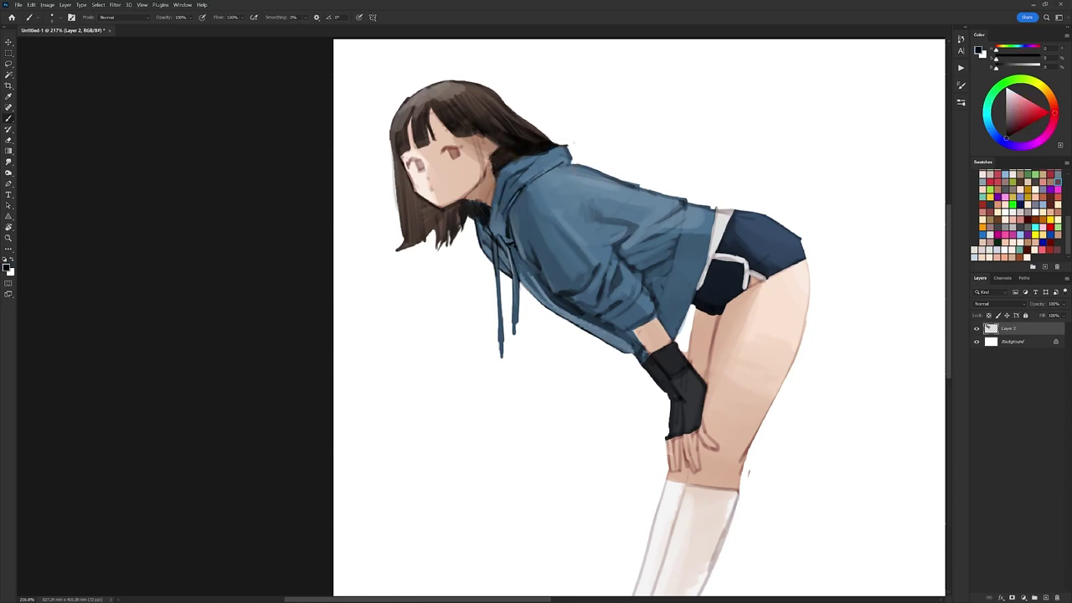
left_click(540, 169, "alt")
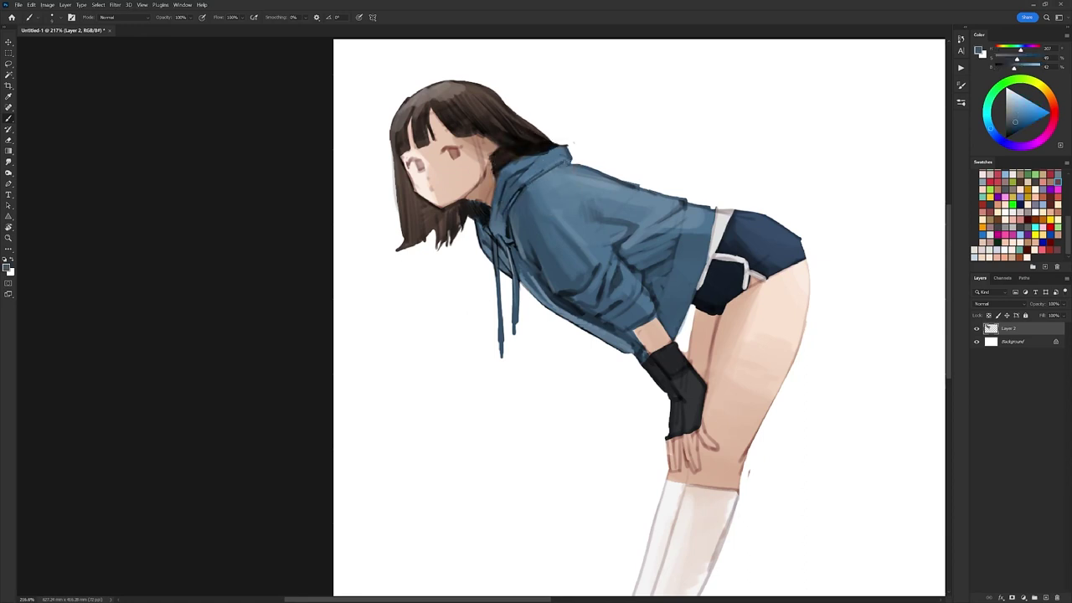
key("d")
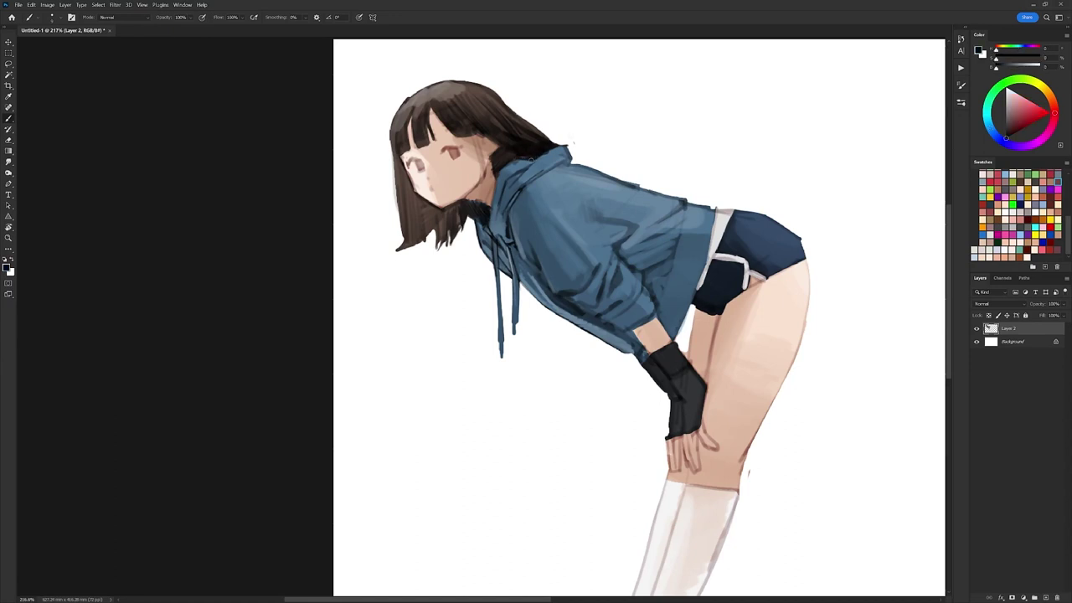
left_click(539, 162, "alt")
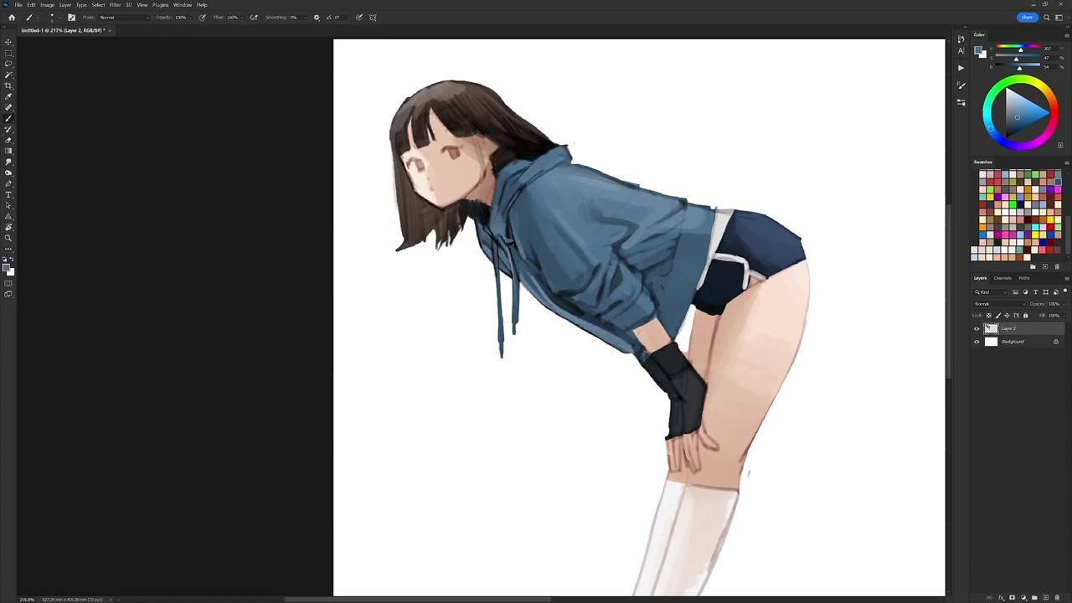
key("d")
Trim the hair ends at the nape and erase stray marks above the hood, touching up with sampled dark brown and blue.
key("e")
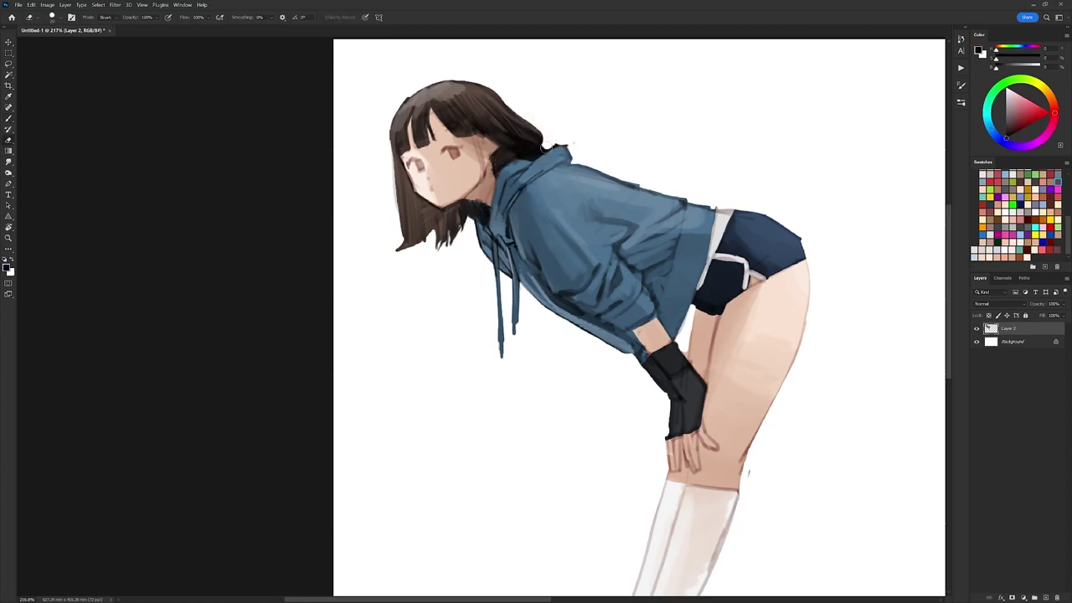
key("b")
left_click(536, 142, "alt")
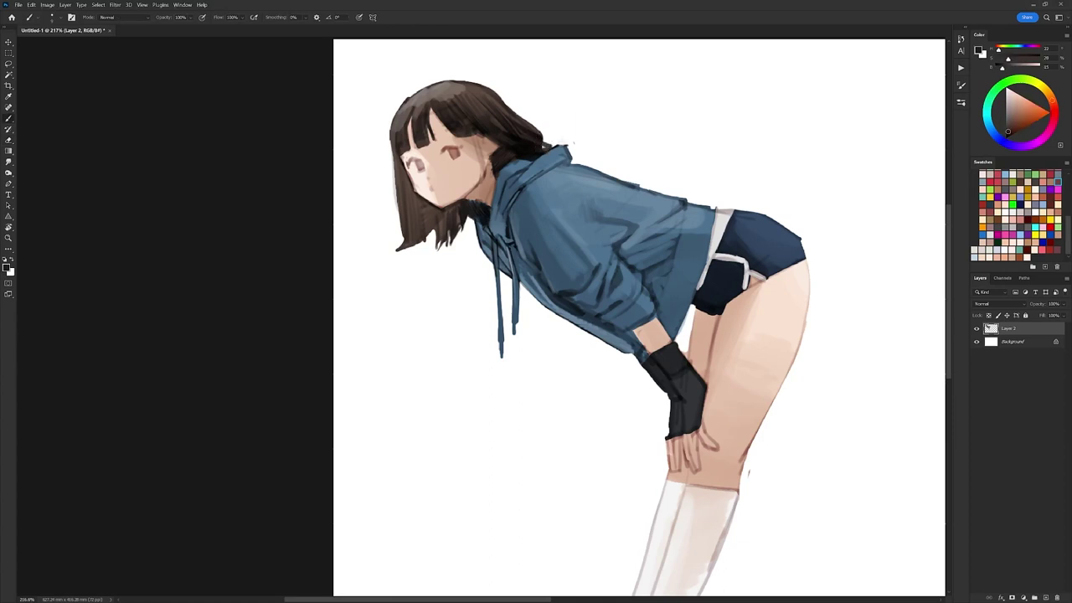
left_click(553, 148, "alt")
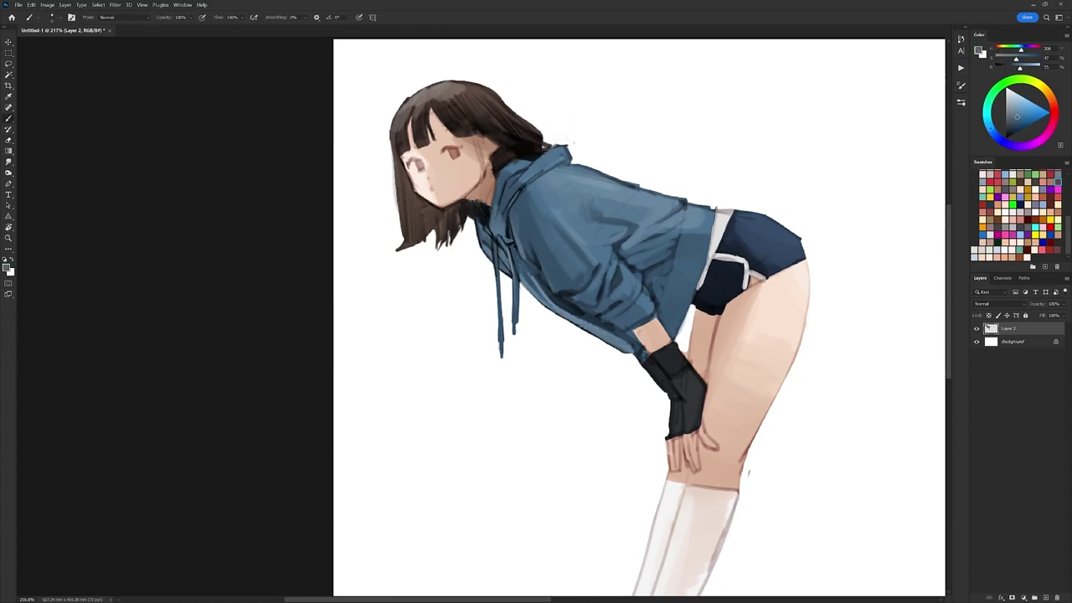
key("d")
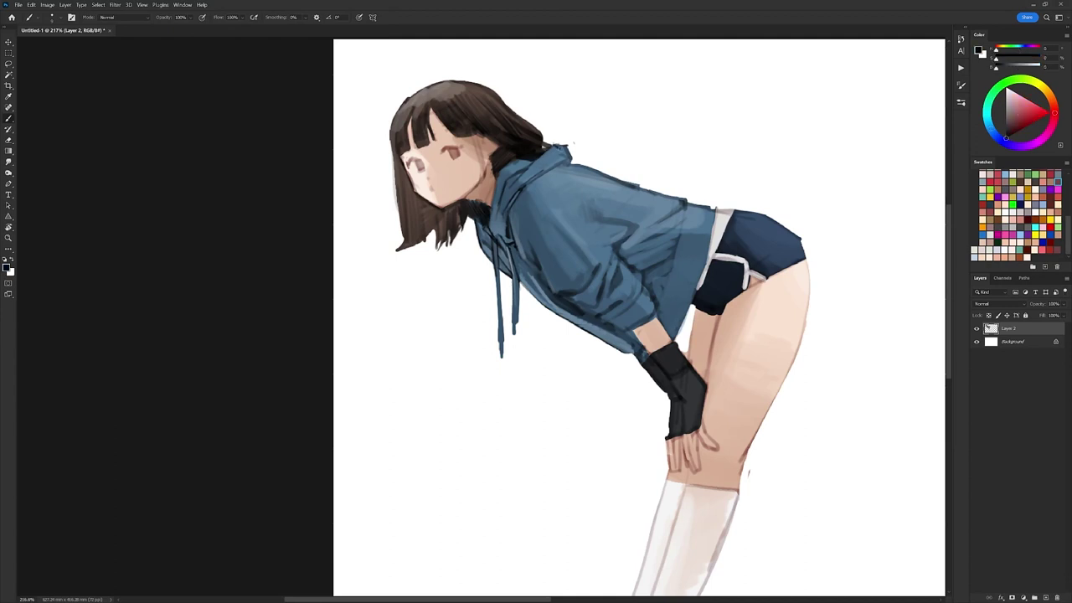
key("e")
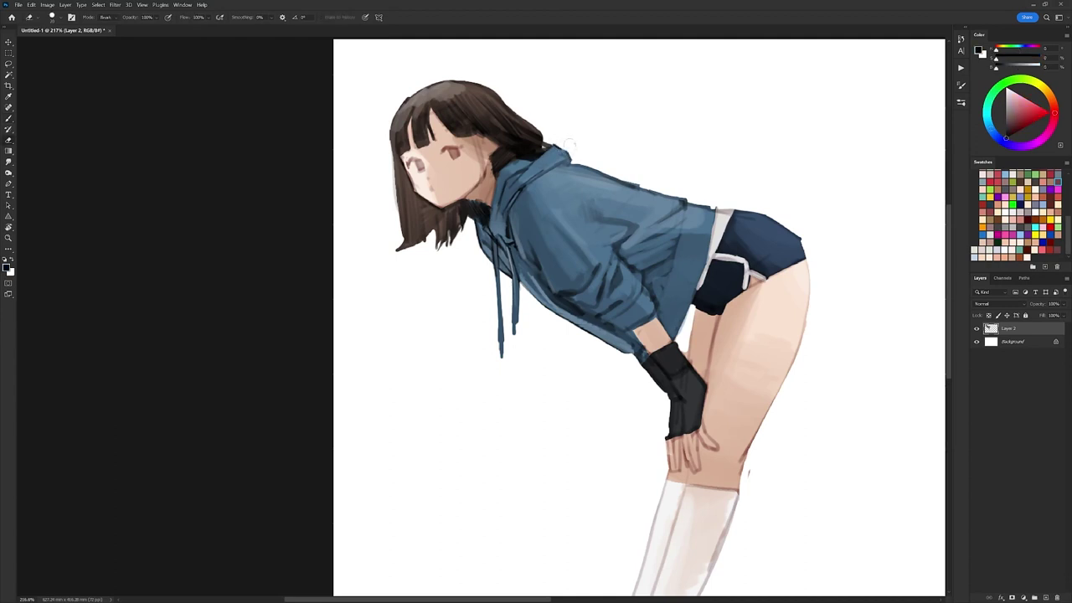
key("b")
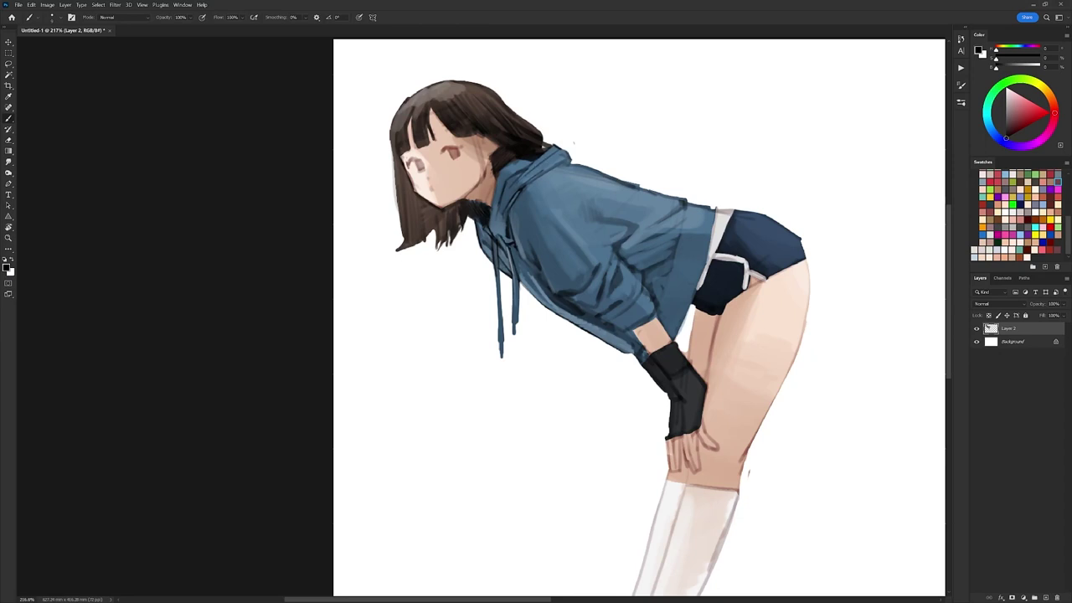
Deepen the folds around the hood's opening beside the neck with thin strokes of black and sampled dark blue and blue.
key("x")
left_click(526, 173, "alt")
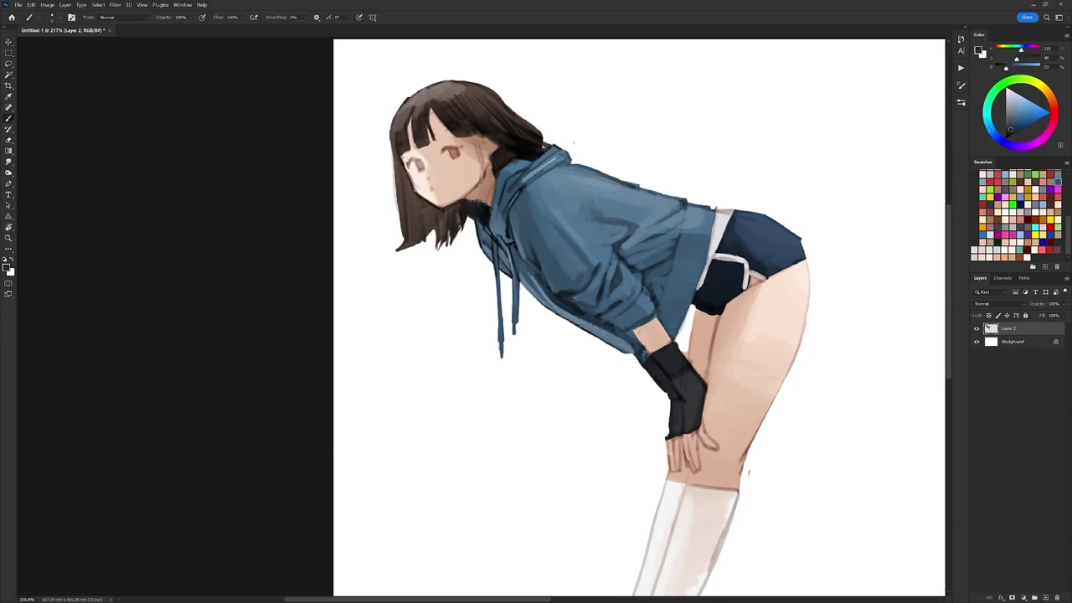
key("d")
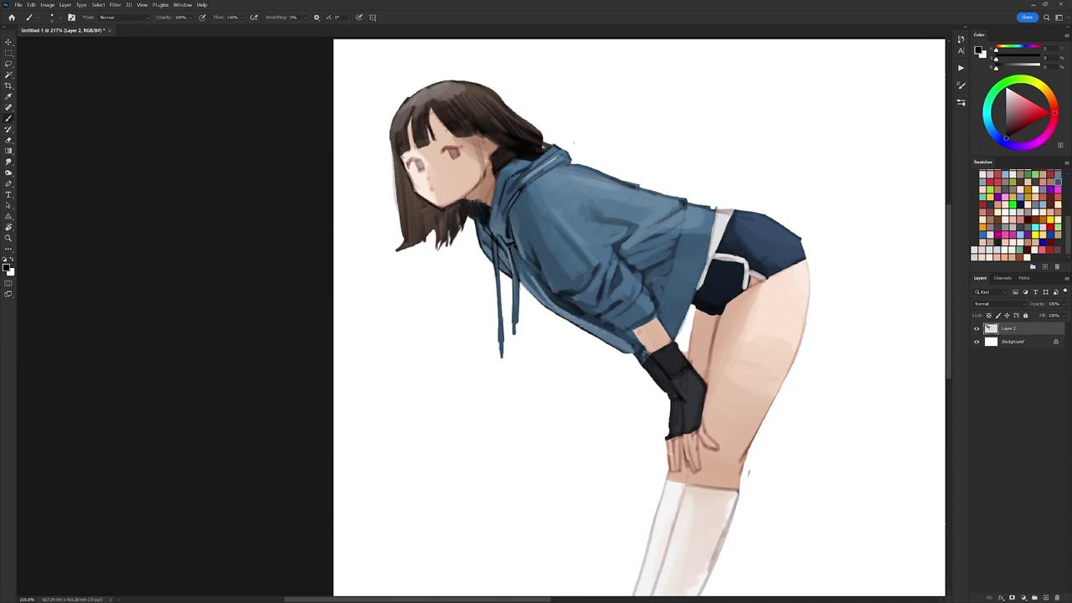
left_click(515, 167, "alt")
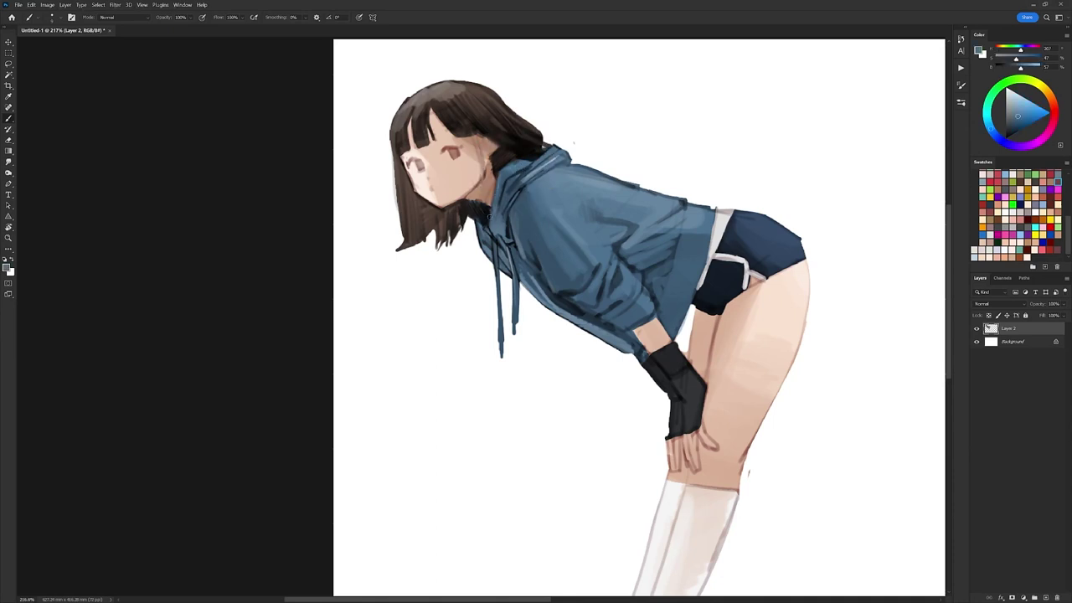
left_click(506, 177, "alt")
key("d")
mouse_move(494, 186)
left_mouse_down()
mouse_move(492, 201)
mouse_move(495, 179)
mouse_move(527, 158)
left_mouse_up()
left_click(506, 177, "alt")
left_click(515, 156, "alt")
left_click(521, 166, "alt")
Blend the hood's rim and the fold beside the neck using a larger hard round brush with sampled blues.
left_click_drag(590, 122, 544, 124)
left_click_drag(648, 110, 576, 118)
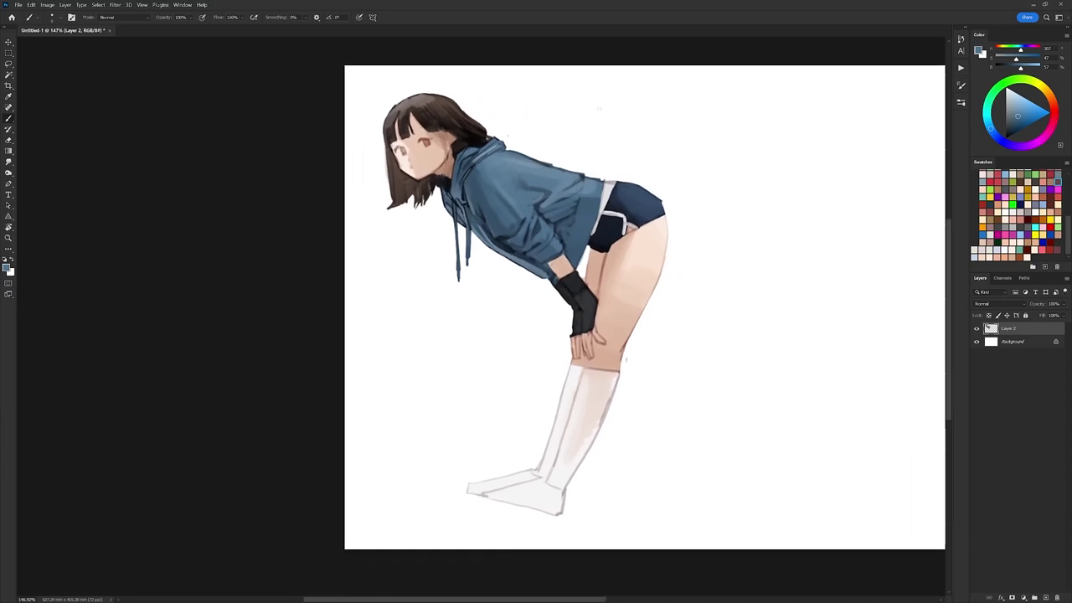
left_click_drag(494, 132, 547, 132)
right_click(515, 150)
left_click(558, 227)
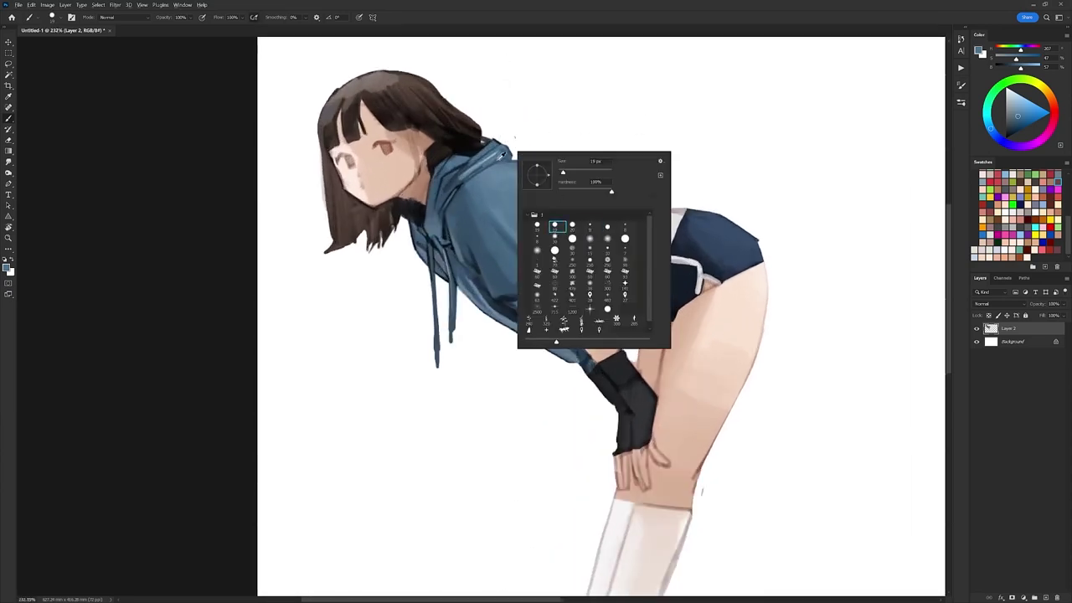
left_click(489, 153, "alt")
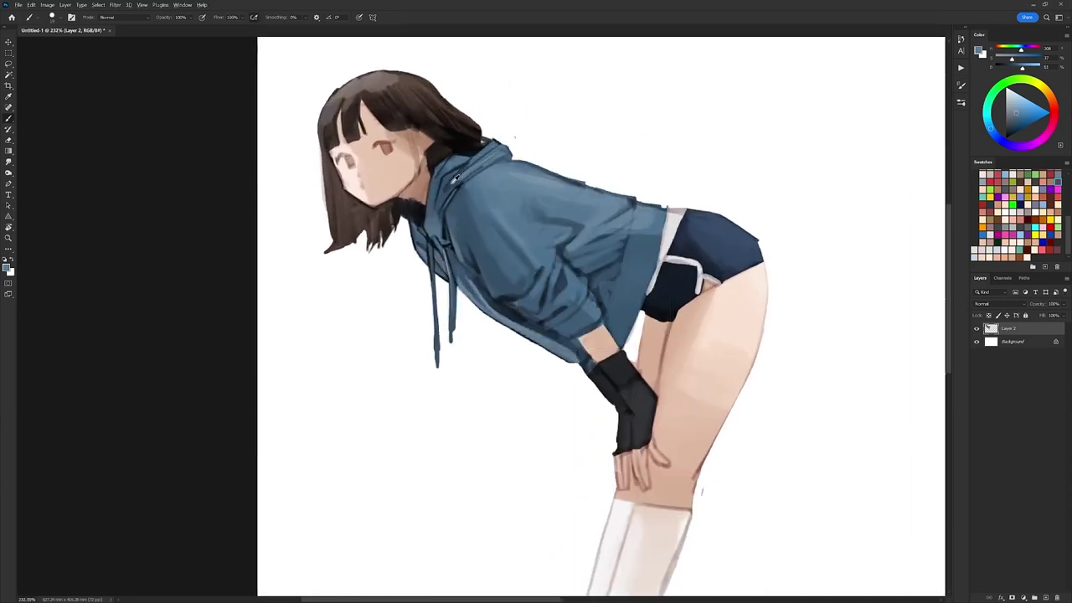
left_click(450, 181, "alt")
left_click_drag(470, 164, 448, 192)
left_click(452, 186, "alt")
left_click(455, 179, "alt")
left_click(492, 155, "alt")
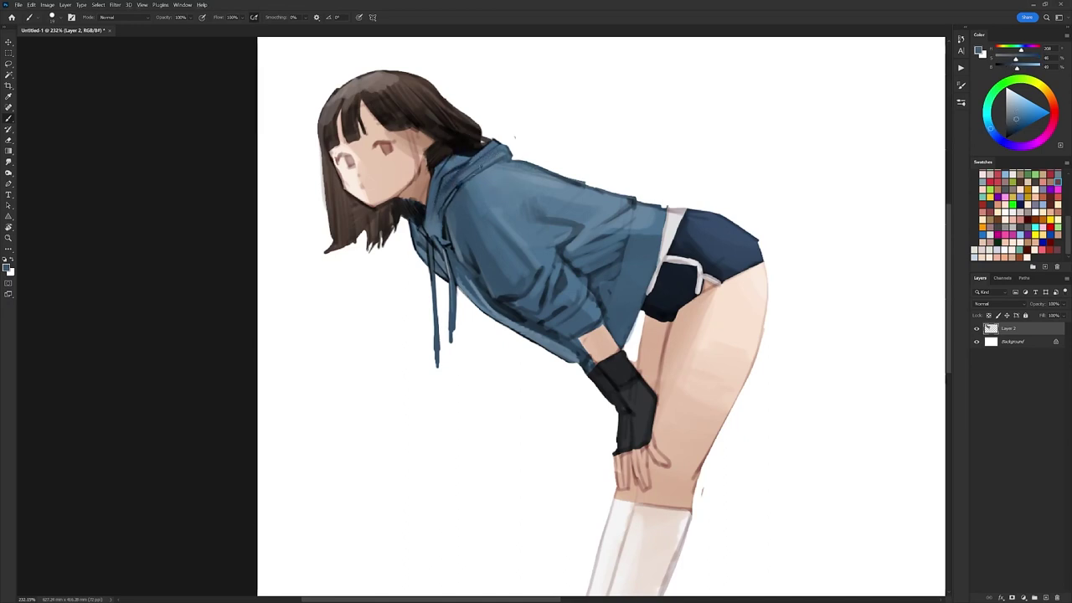
Switch to a small black brush for the hood's edge and erase the overhang along the back of the hair and hood.
key("d")
right_click(515, 144)
double_click(592, 223)
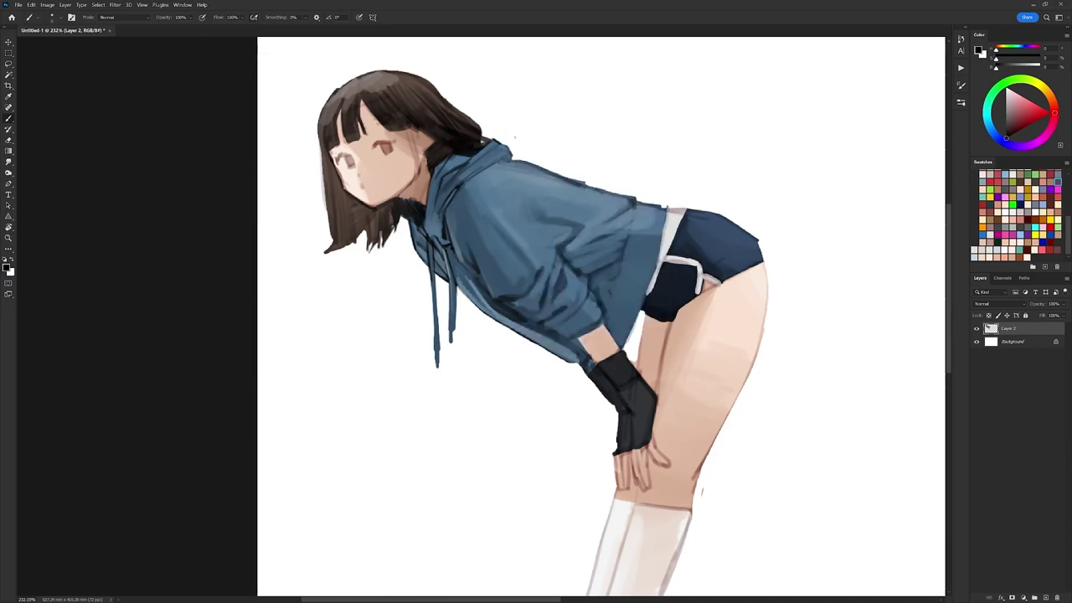
key("e")
mouse_move(457, 108)
left_mouse_down()
mouse_move(479, 132)
mouse_move(567, 141)
left_mouse_up()
key("b")
Tidy the hair's back contour down to the nape with thin strokes of white and sampled hair colour.
key("r")
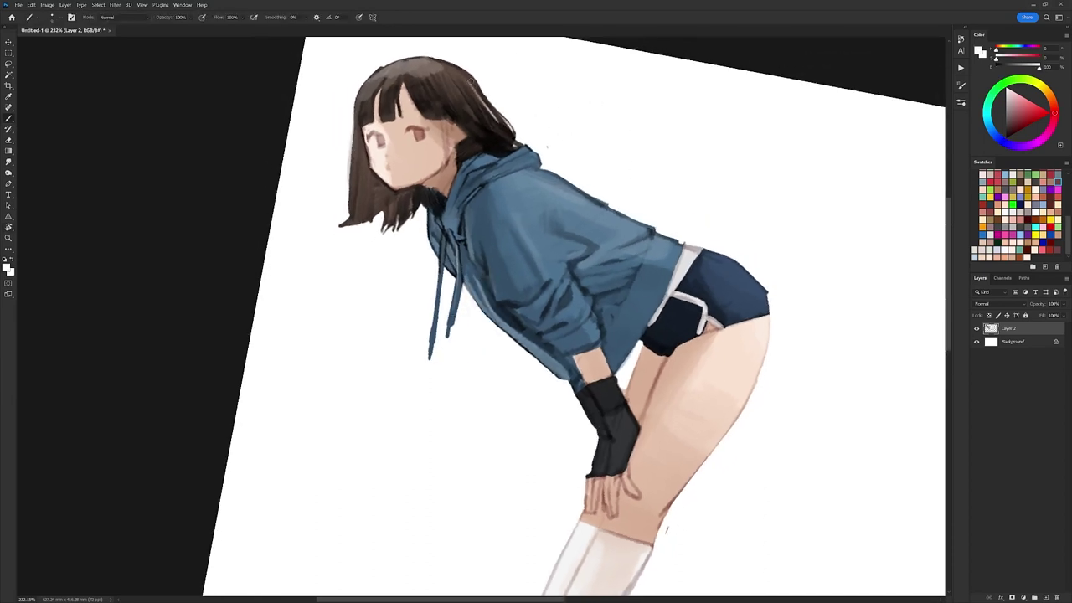
mouse_move(476, 92)
left_mouse_down()
mouse_move(503, 134)
mouse_move(452, 131)
mouse_move(516, 144)
left_mouse_up()
left_click(475, 102, "alt")
key("r")
key("Escape")
key("b")
Draw the sleeve's shoulder seam and front folds down toward the elbow in thin black and sampled dark blue.
key("d")
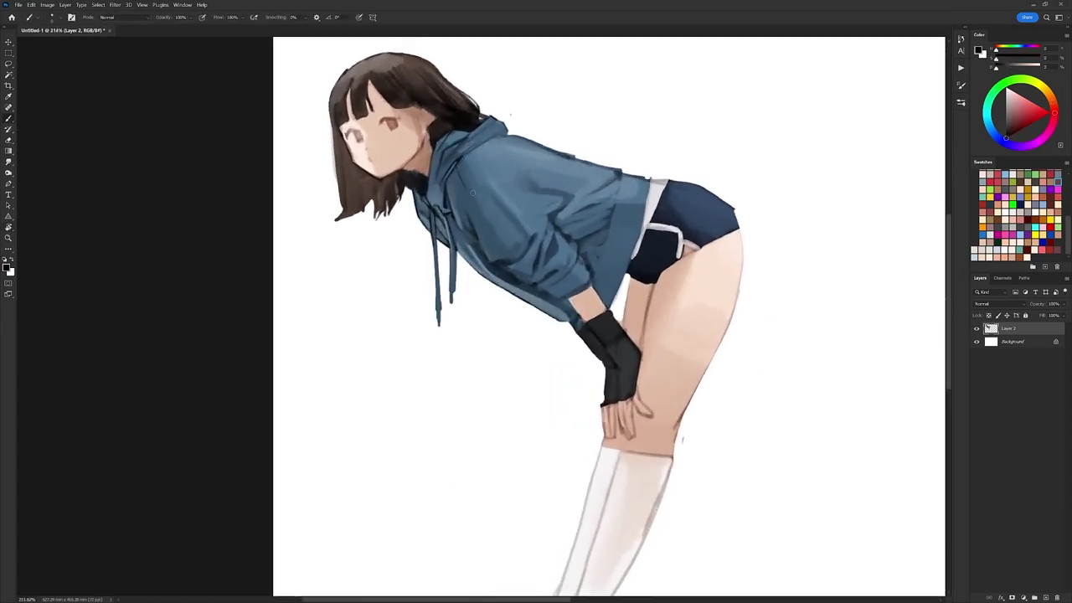
left_click_drag(467, 189, 483, 221)
left_click(478, 208, "alt")
key("d")
left_click(471, 212, "alt")
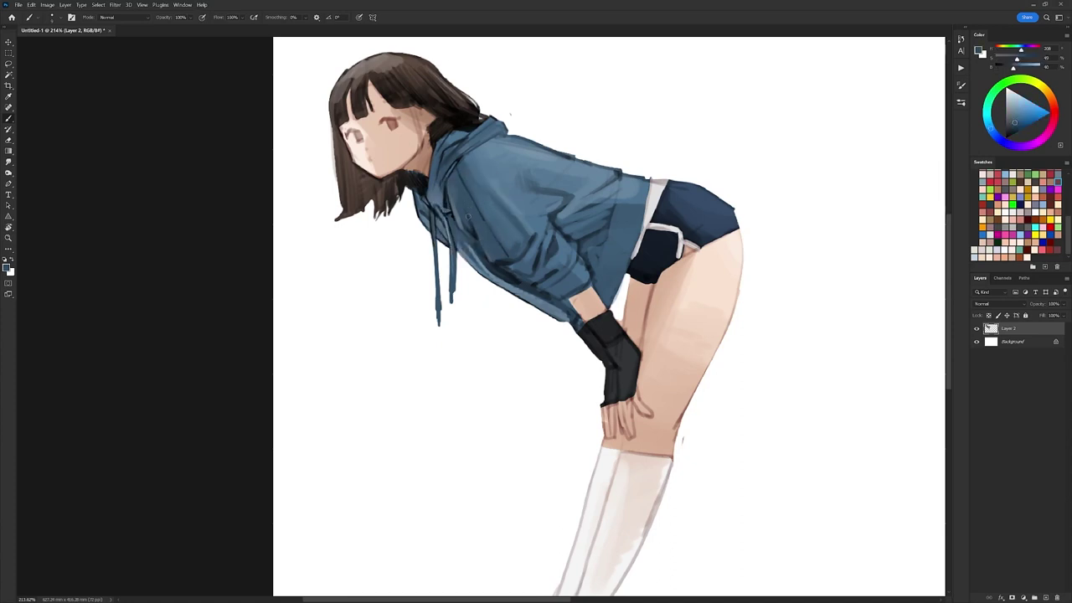
key("d")
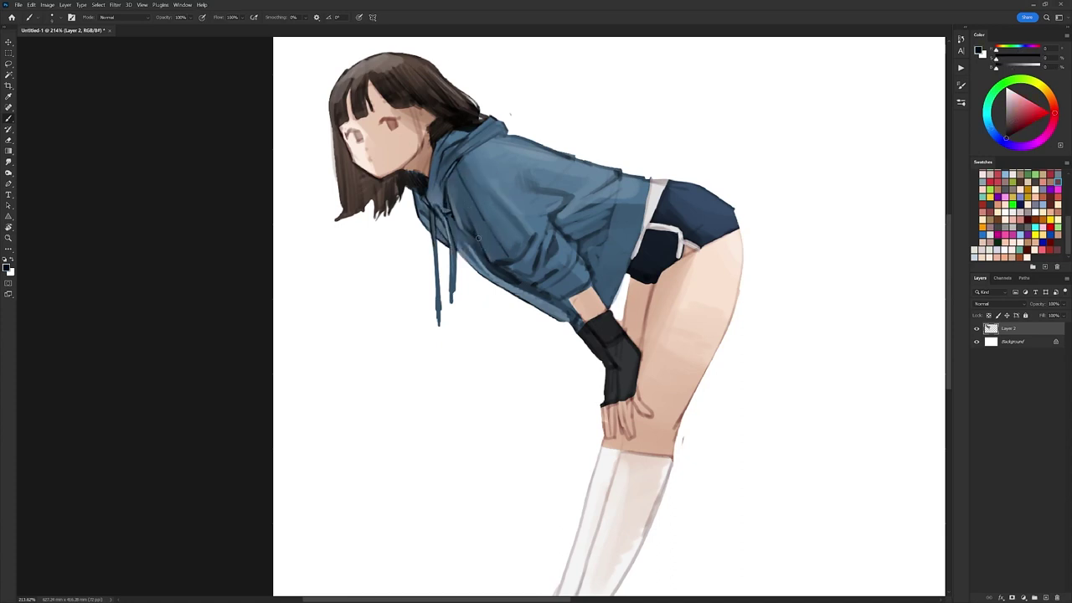
left_click(483, 232, "alt")
key("d")
left_click_drag(490, 253, 492, 253)
left_click(499, 265, "alt")
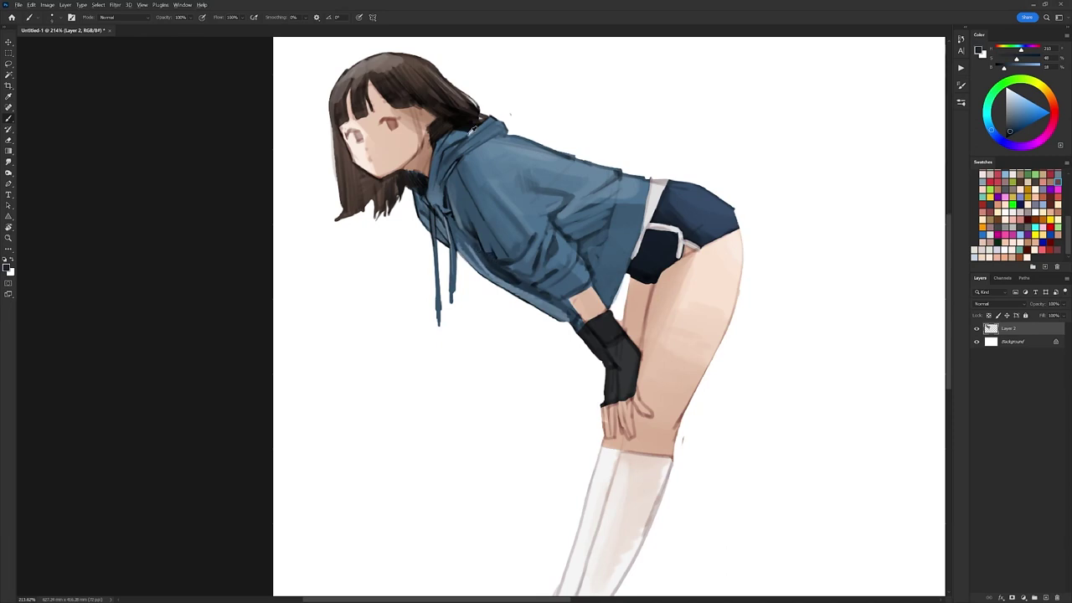
Soften the folds along the upper sleeve and shoulder seam with sampled grey-blue and blue and fine touches of black.
left_click(474, 216, "alt")
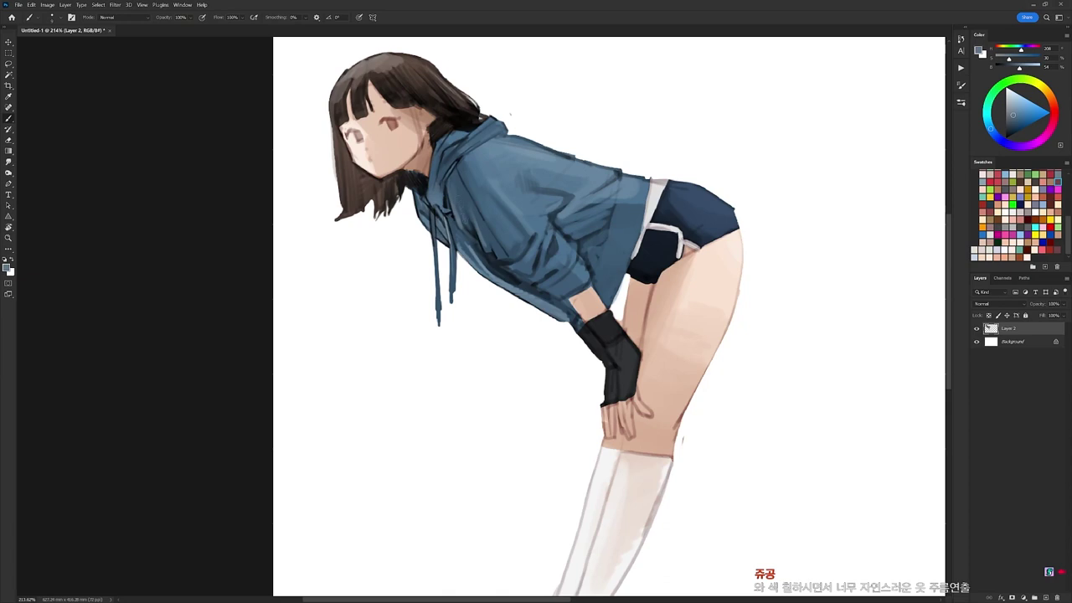
left_click(463, 187, "alt")
left_click(463, 187, "alt")
left_click(474, 221, "alt")
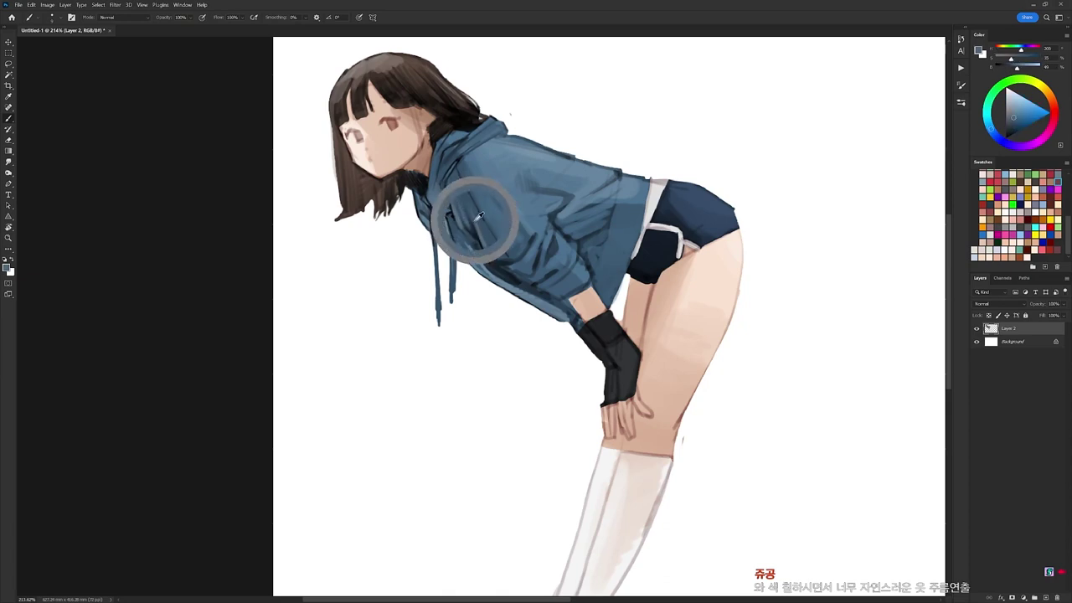
left_click(473, 199, "alt")
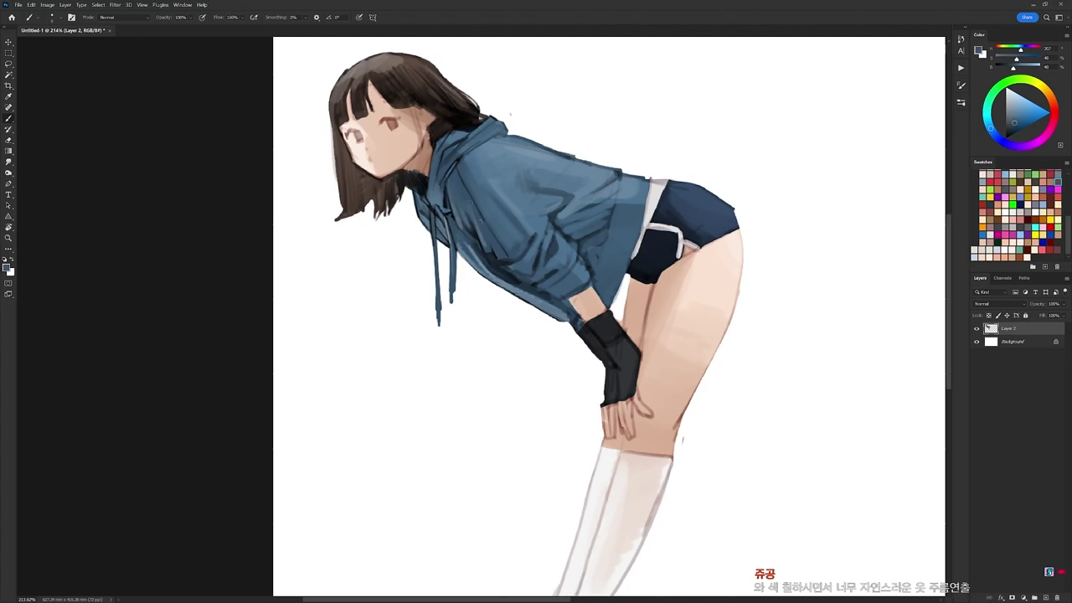
key("d")
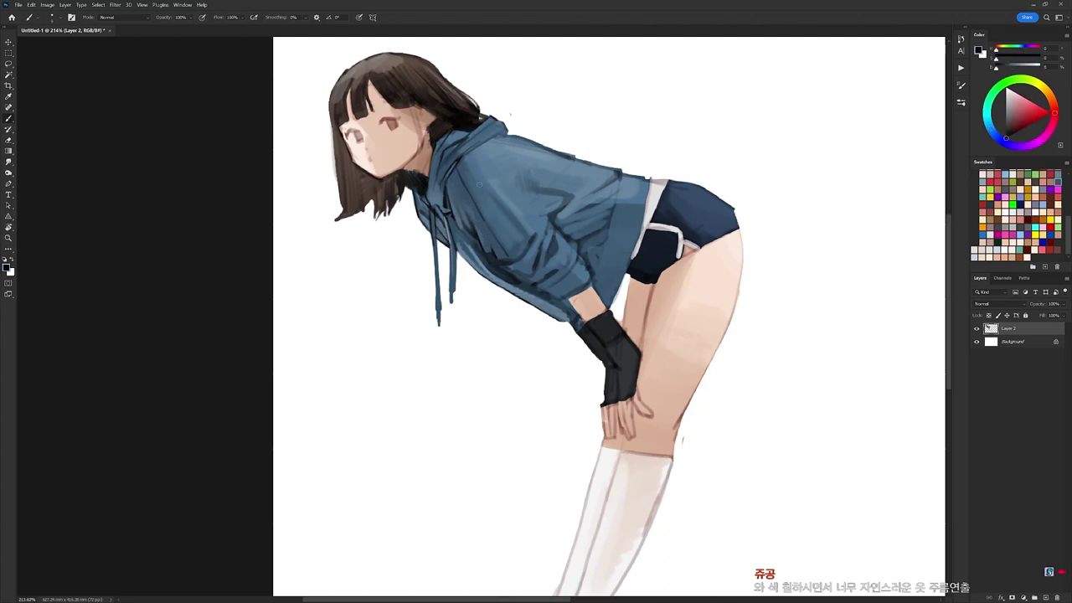
left_click(476, 181, "alt")
key("d")
key("x")
scroll(481, 219, "down", 3)
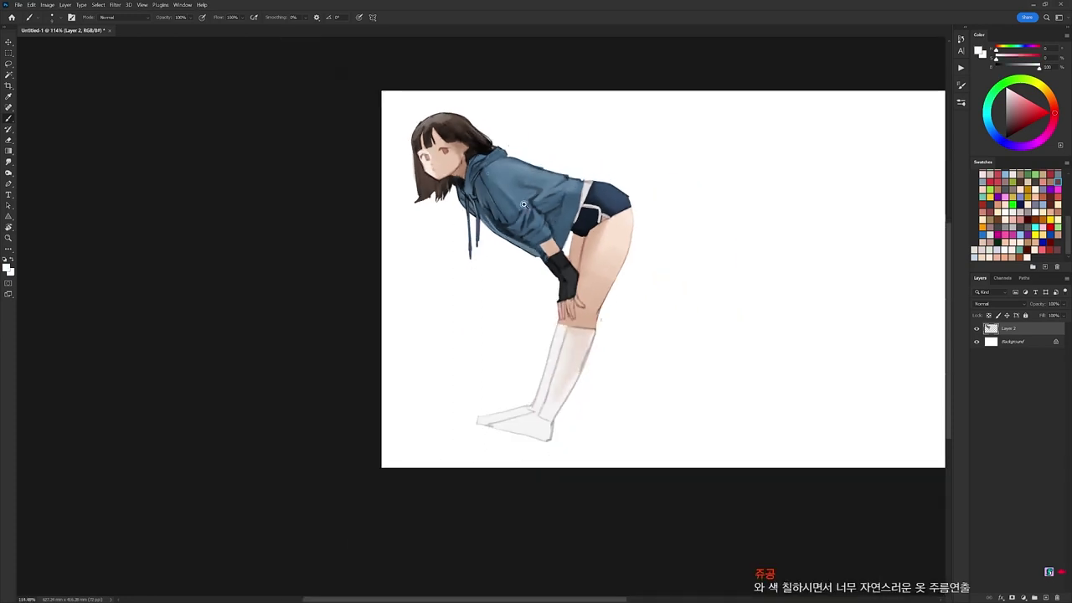
scroll(526, 206, "up", 2)
scroll(539, 202, "up", 3)
key("x")
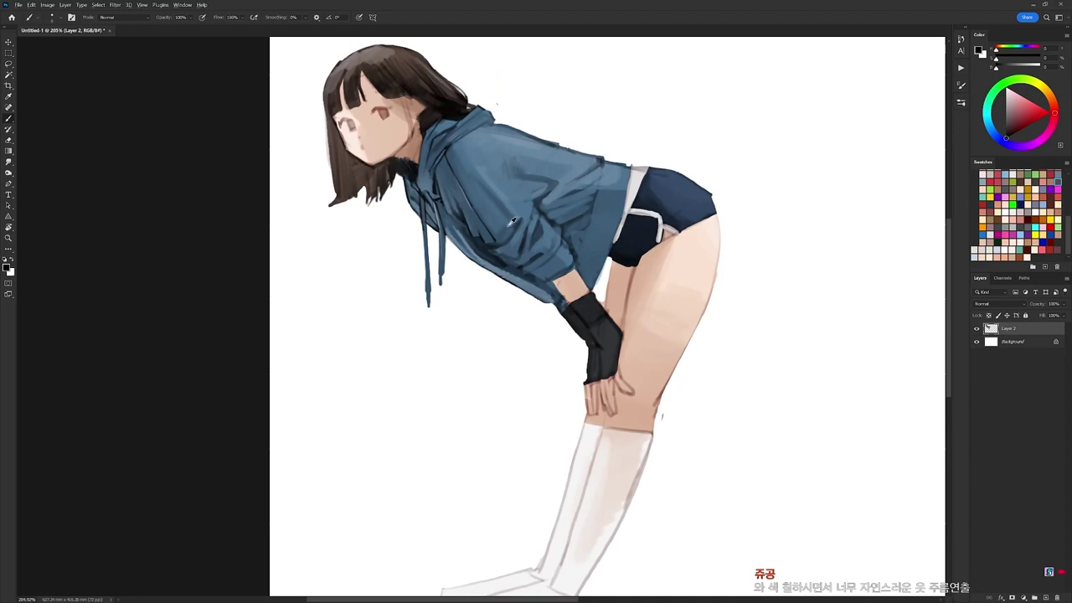
Paint shading along the folds of the hoodie's sleeve with a larger hard brush, using blues sampled from the fabric.
key("x")
key("x")
right_click(513, 235)
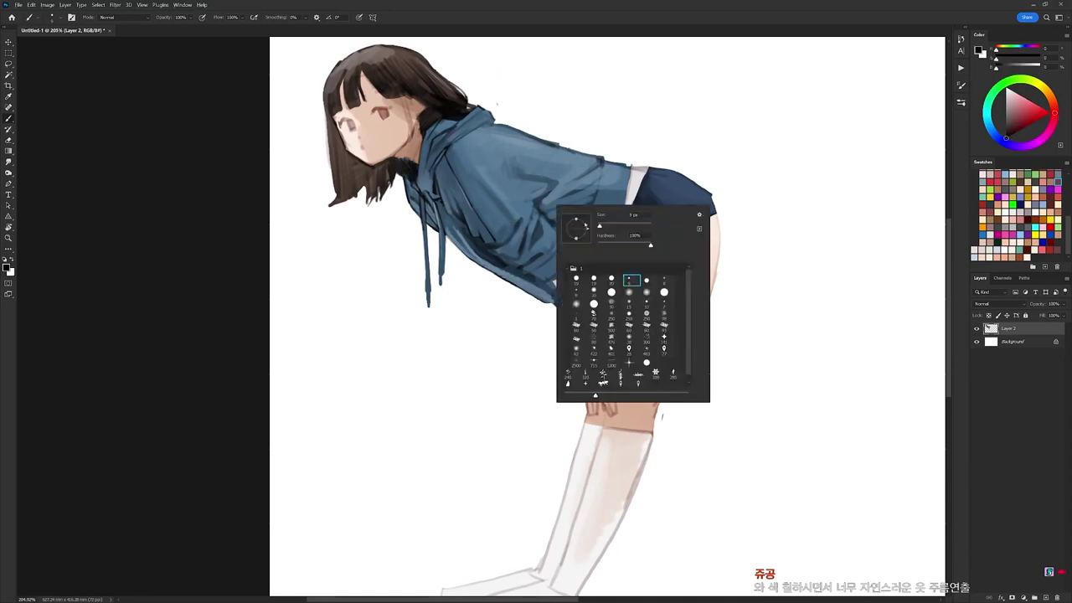
left_click(485, 223, "alt")
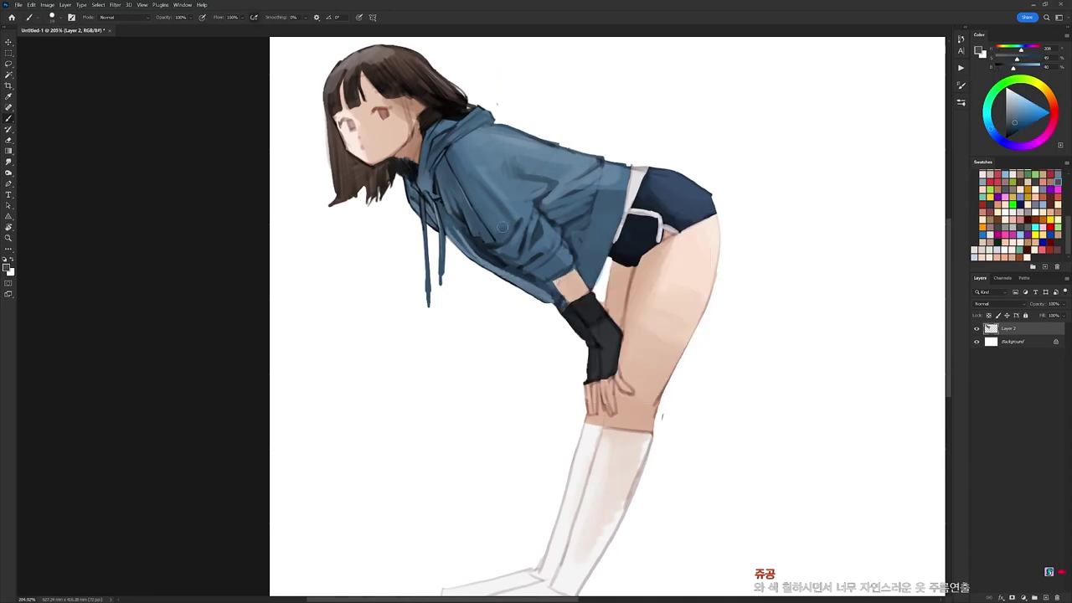
key("d")
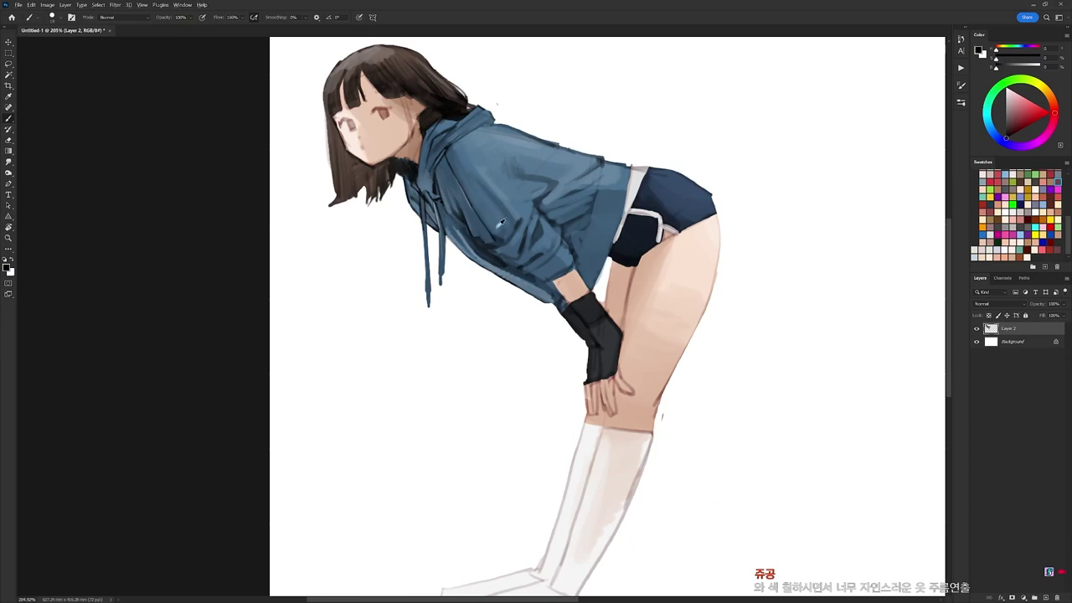
left_click(504, 192, "alt")
key("d")
left_click(514, 227, "alt")
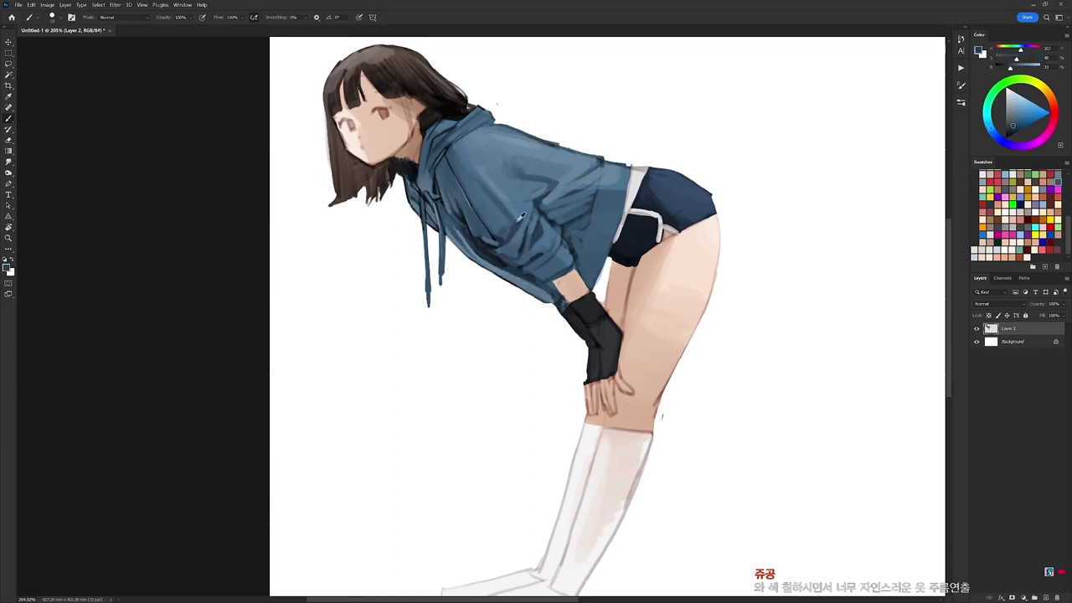
Blend the fold edges on the hoodie's upper sleeve with mid-blue tones sampled from the surrounding cloth.
left_click(523, 213, "alt")
left_click(508, 204, "alt")
left_click(505, 204, "alt")
left_click(529, 207, "alt")
left_click_drag(536, 209, 477, 210)
left_click_drag(553, 198, 610, 199)
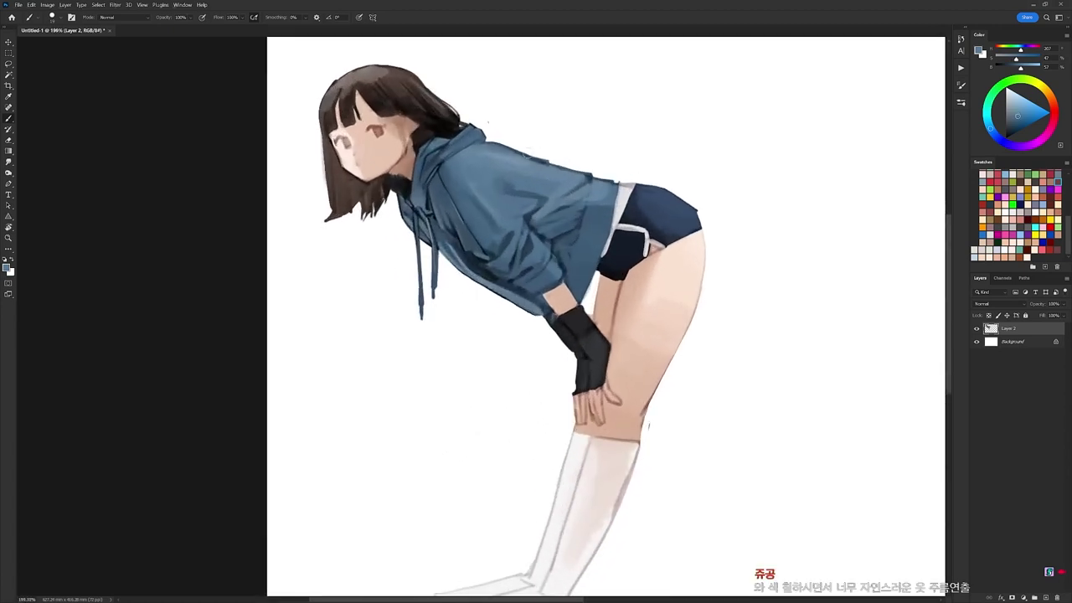
Even out the tones of the hoodie's shoulder and upper back with lighter blues sampled nearby.
left_click(510, 188, "alt")
left_click(498, 163, "alt")
left_click(514, 170, "alt")
left_click(509, 193, "alt")
left_click_drag(558, 200, 529, 182)
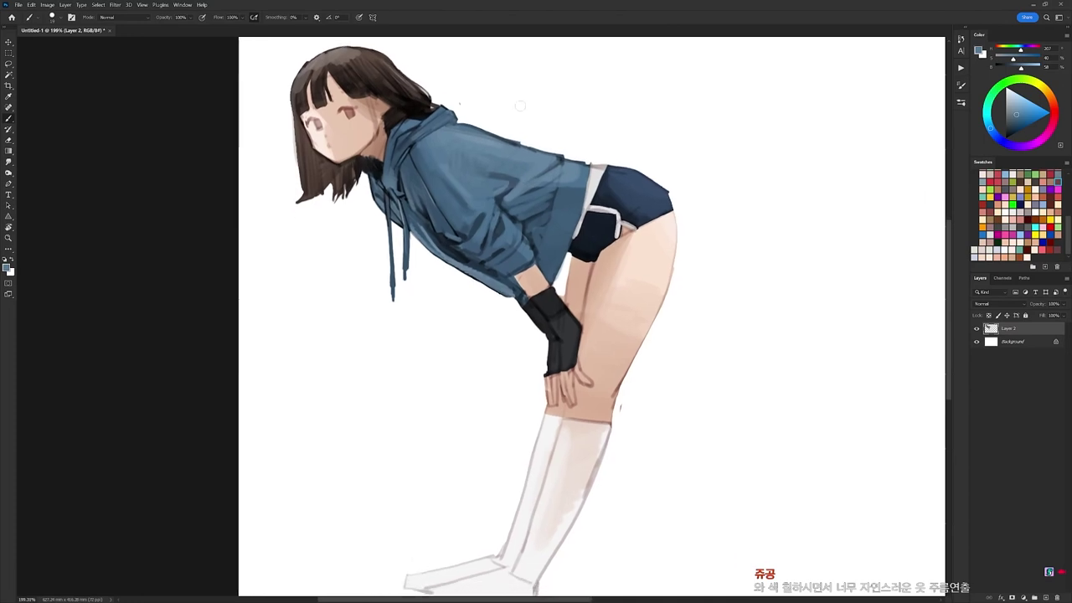
Refine the fold creases around the hoodie's elbow with a small hard brush and sampled blue tones.
key("d")
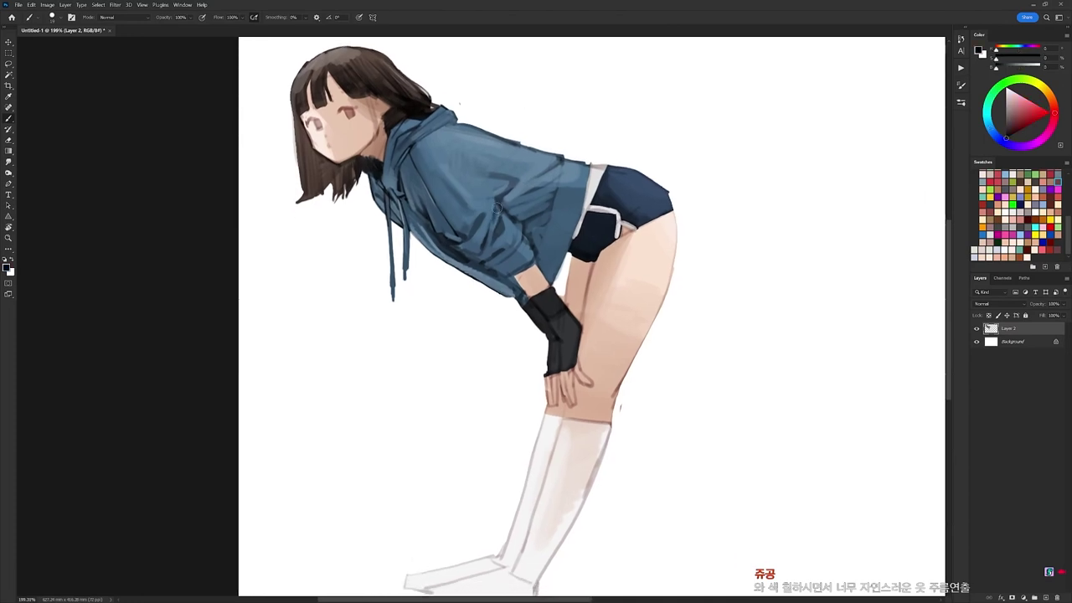
right_click(547, 163)
left_click(623, 240)
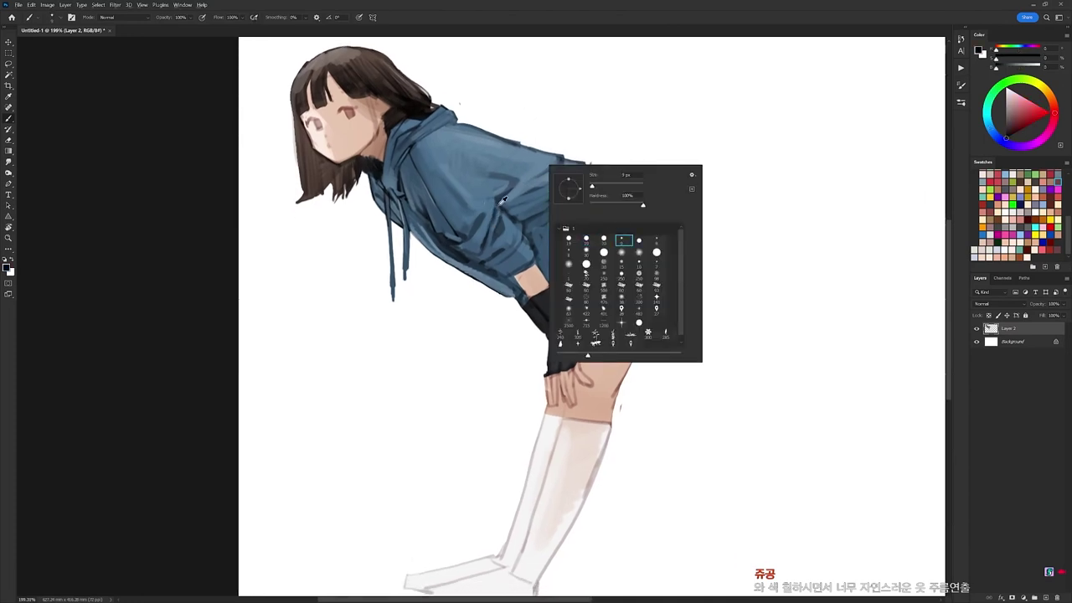
left_click(499, 201, "alt")
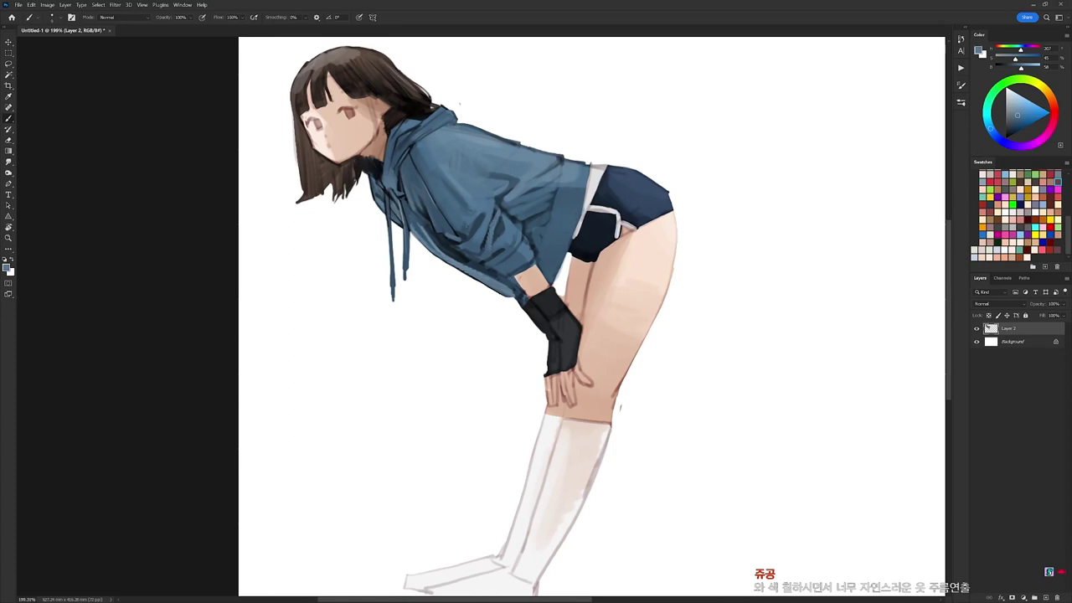
left_click(494, 233, "alt")
Soften the lower sleeve's folds between elbow and cuff with a larger brush and sampled mid blues.
key("d")
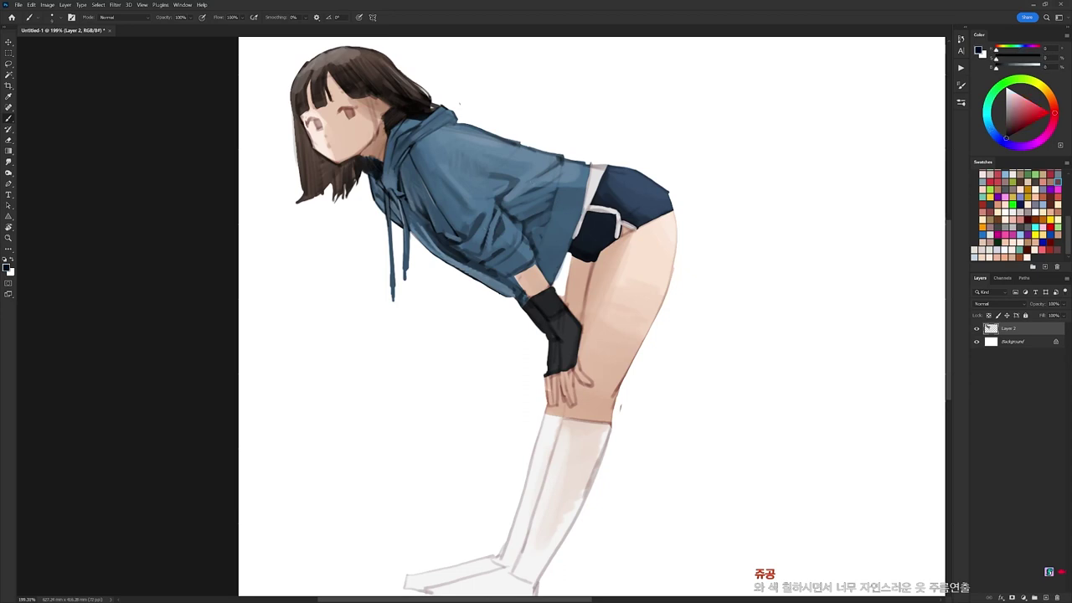
right_click(536, 184)
left_click(574, 260)
left_click(501, 227, "alt")
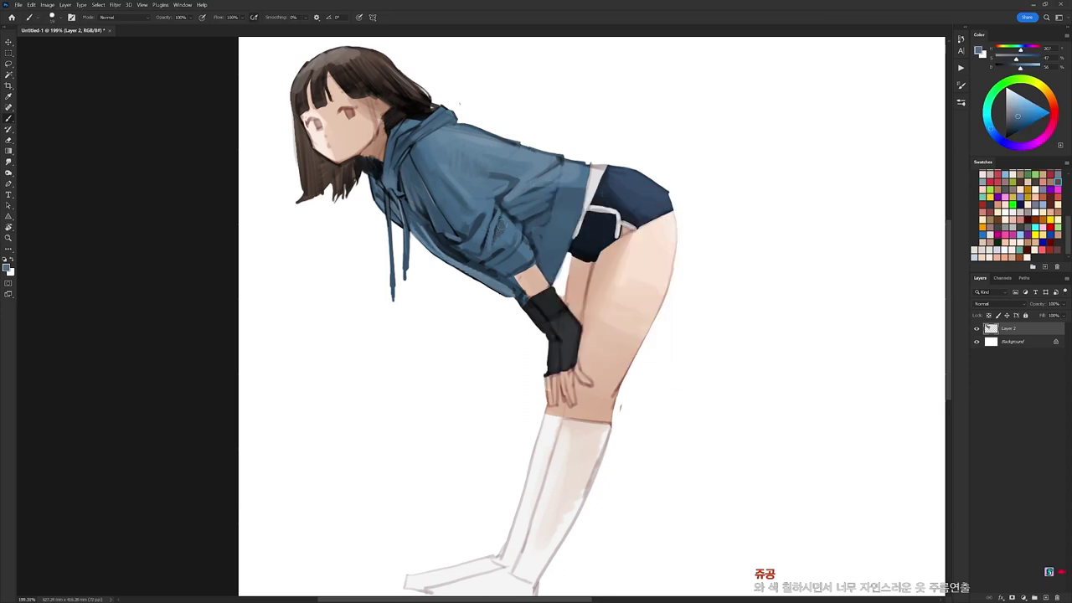
key("d")
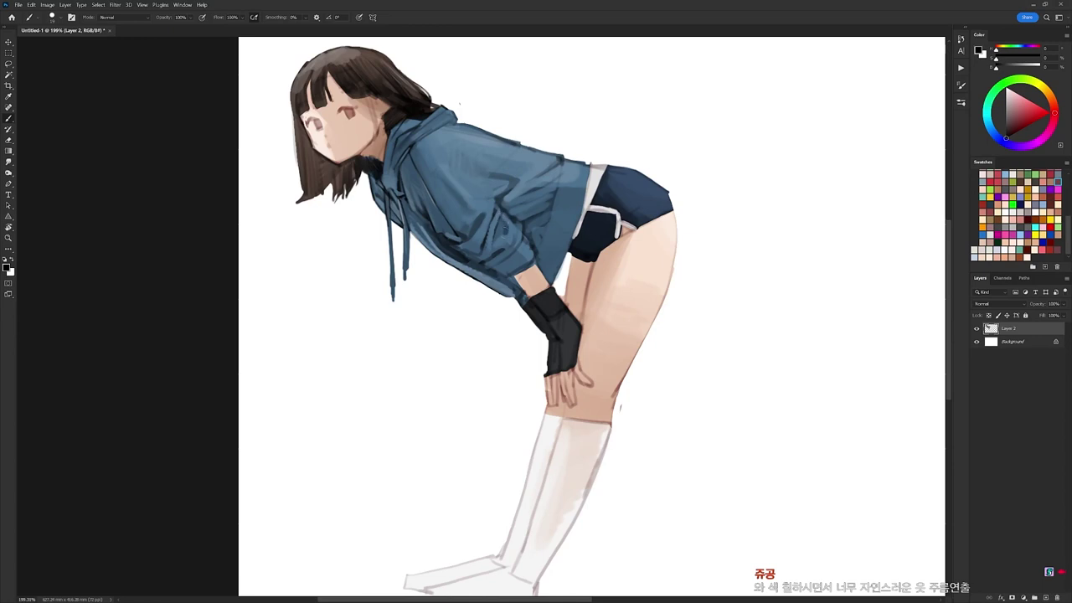
left_click(506, 229, "alt")
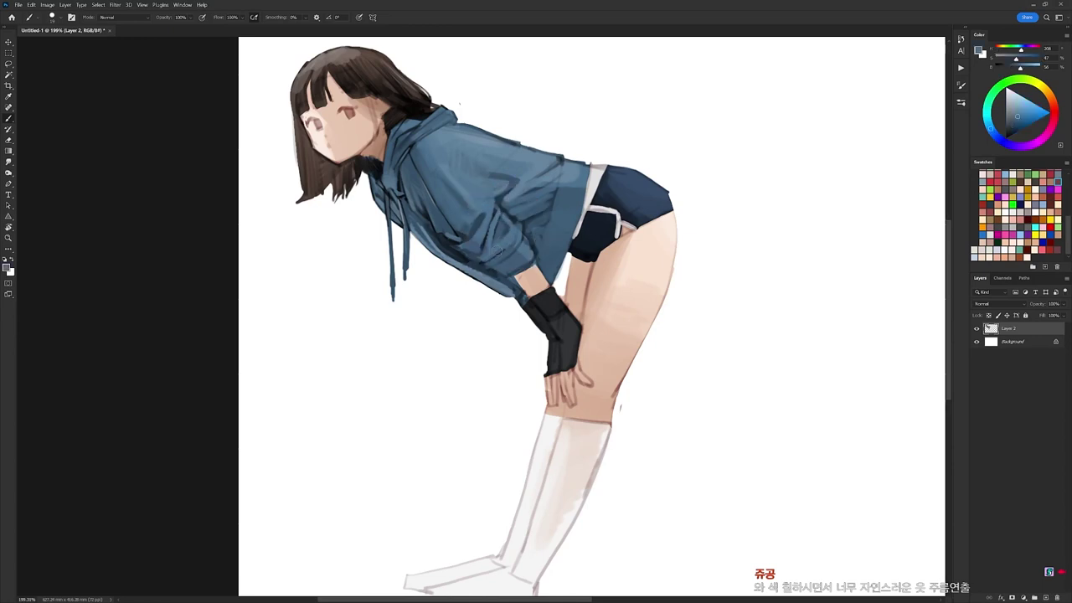
Rotate the canvas until the torso is upright and refine the sleeve's folds with a 9 px hard brush in sampled blue.
key("r")
left_click_drag(722, 171, 732, 443)
key("b")
right_click(562, 209)
left_click(636, 292)
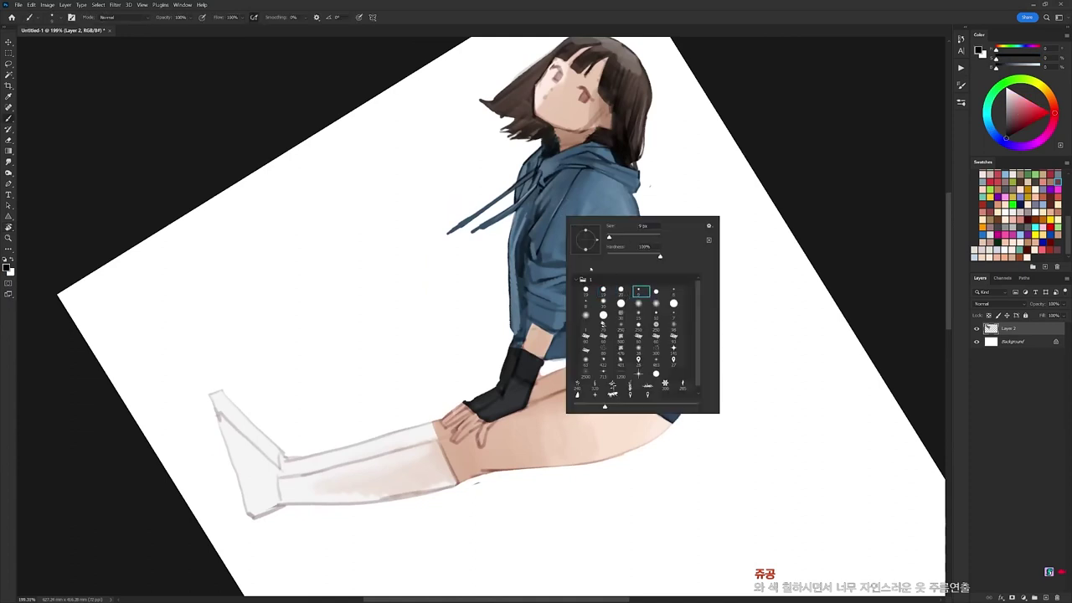
left_click(534, 248, "alt")
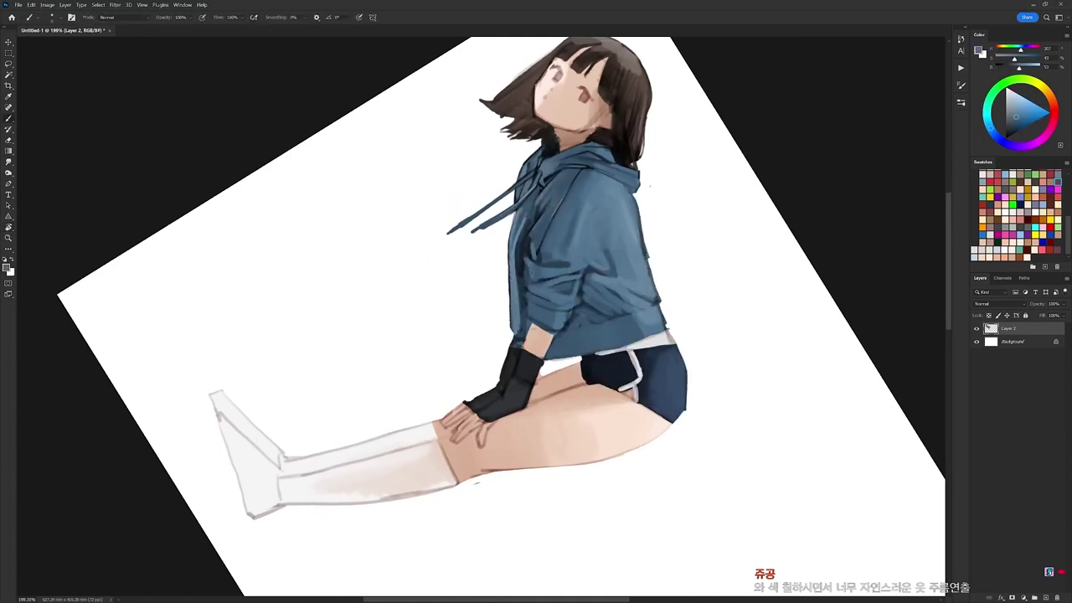
key("d")
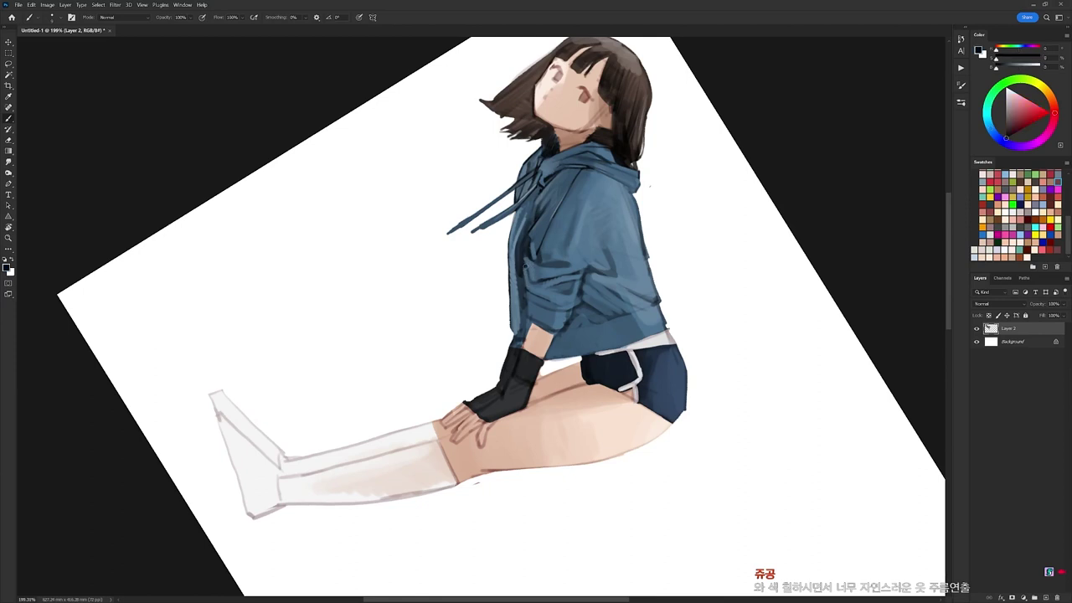
Return the canvas to its unrotated angle and smooth the sleeve above the cuff with a larger brush in sampled blue.
key("r")
left_click_drag(677, 297, 599, 146)
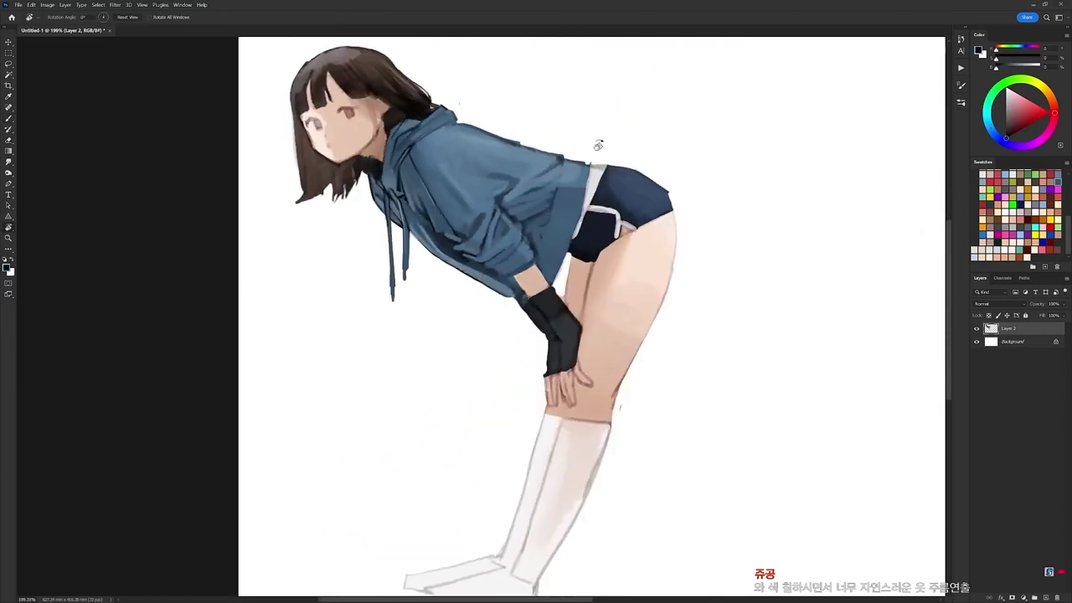
key("b")
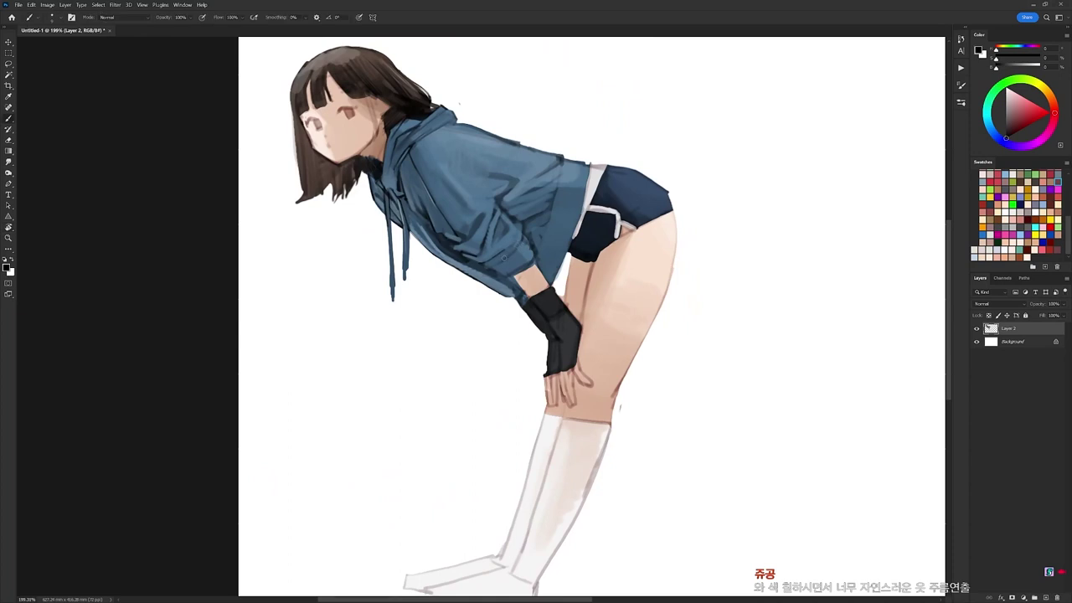
right_click(532, 228)
left_click(574, 307)
left_click(498, 258)
left_click(516, 233, "alt")
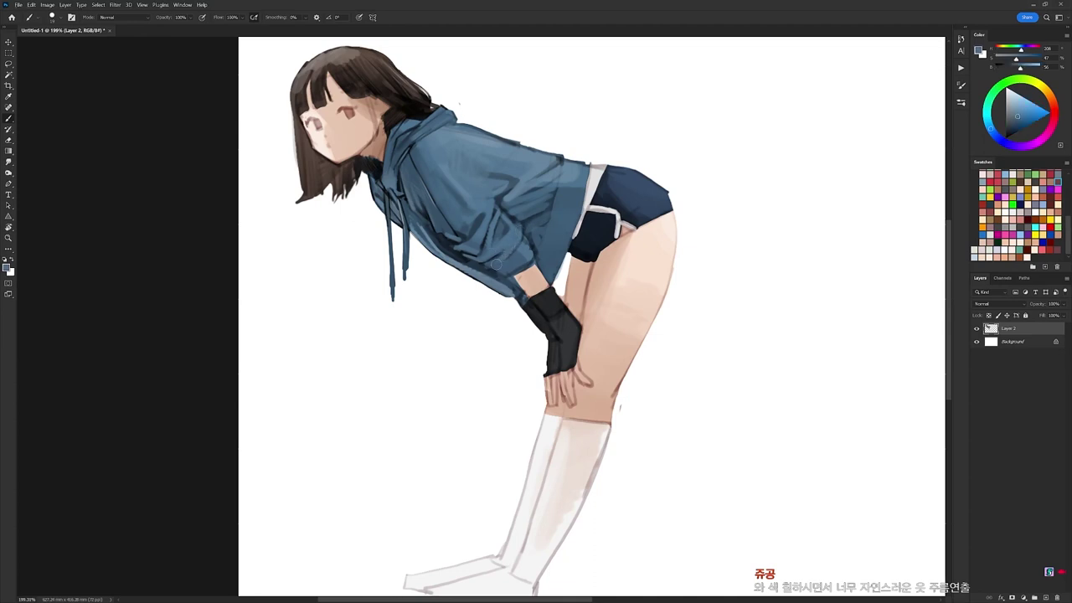
key("d")
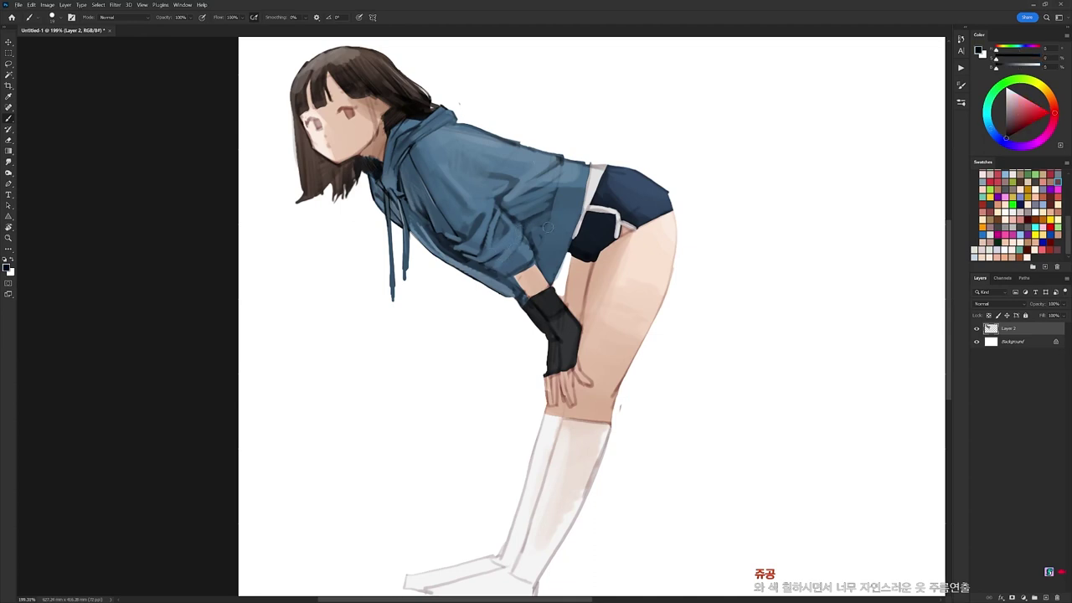
Add fine dark crease strokes to the sleeve near the cuff with a small hard brush.
right_click(547, 209)
left_click(632, 310)
left_click(494, 269)
left_click_drag(505, 265, 524, 238)
left_click_drag(535, 180, 537, 195)
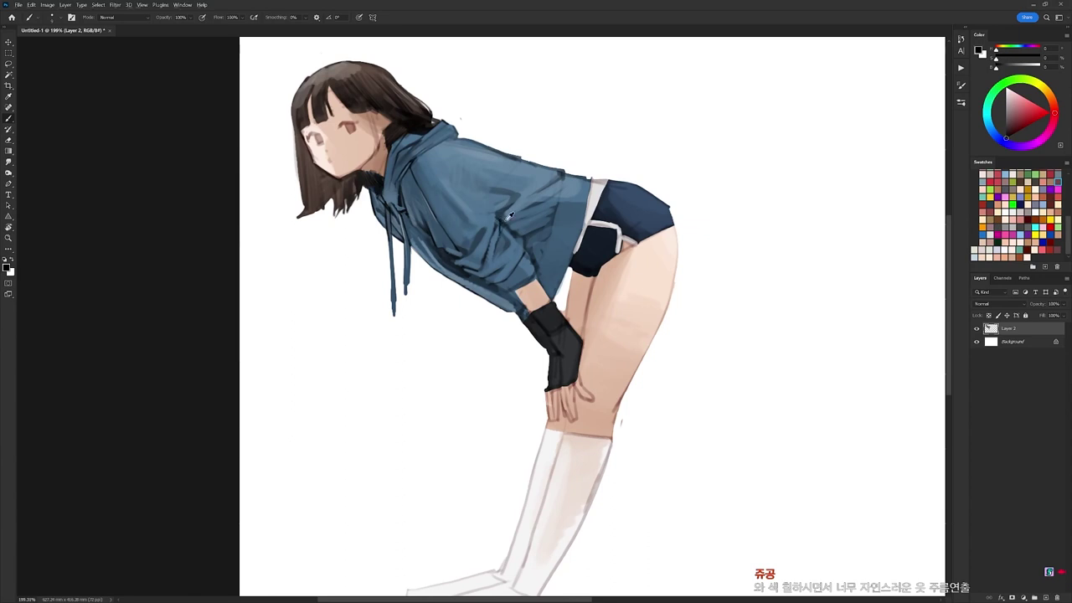
Deepen the creases behind the hoodie's elbow with dark blues sampled from the existing folds.
left_click(509, 215, "alt")
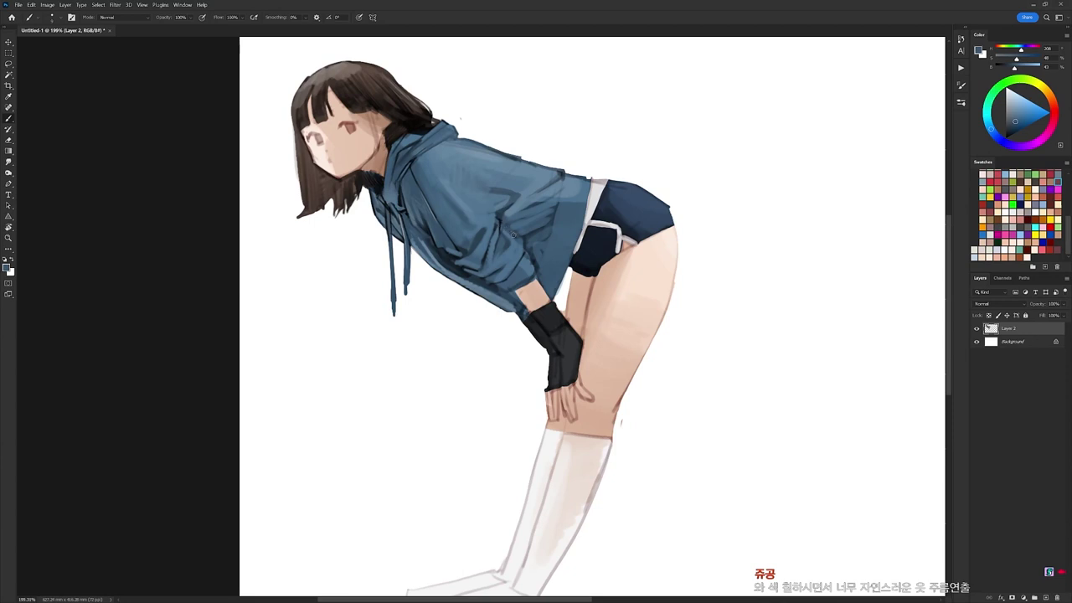
key("d")
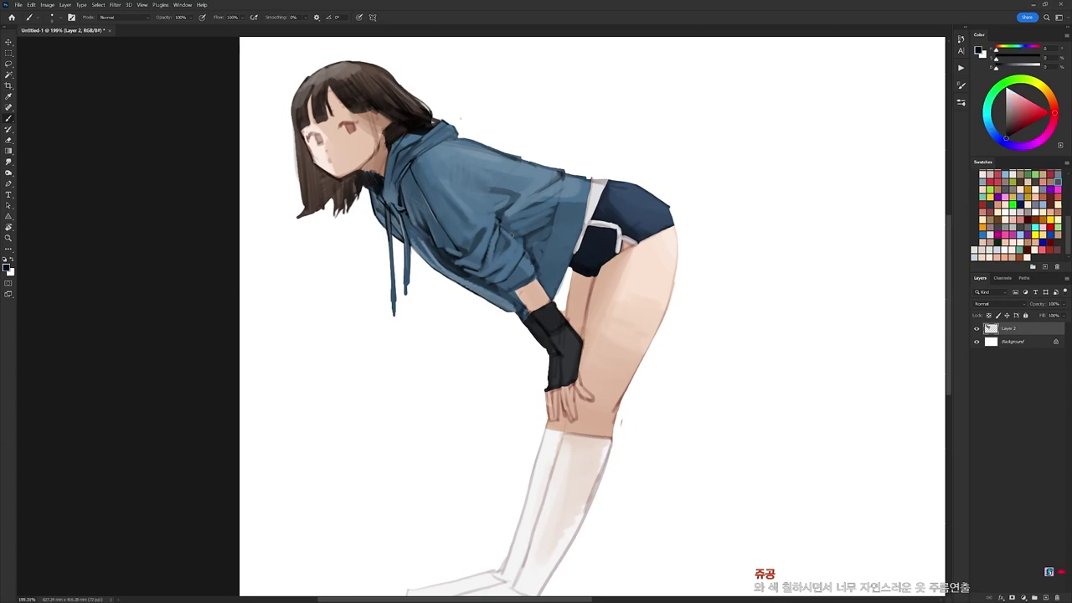
left_click(519, 234, "alt")
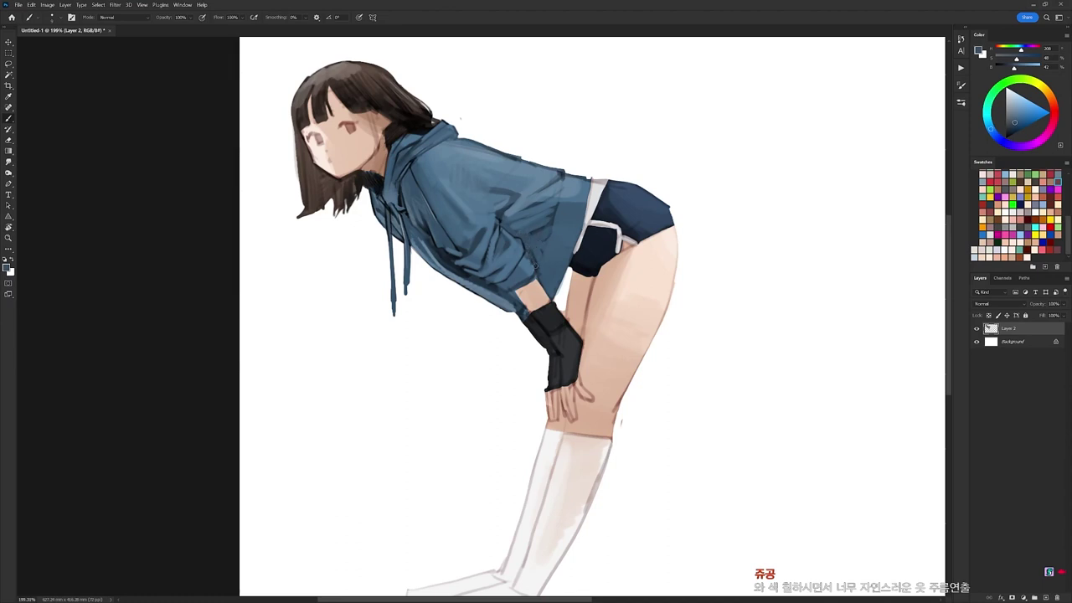
Clean up the edge between the sleeve cuff and the forearm with colors sampled from the skin and the cloth.
left_click(531, 294, "alt")
right_click(527, 248)
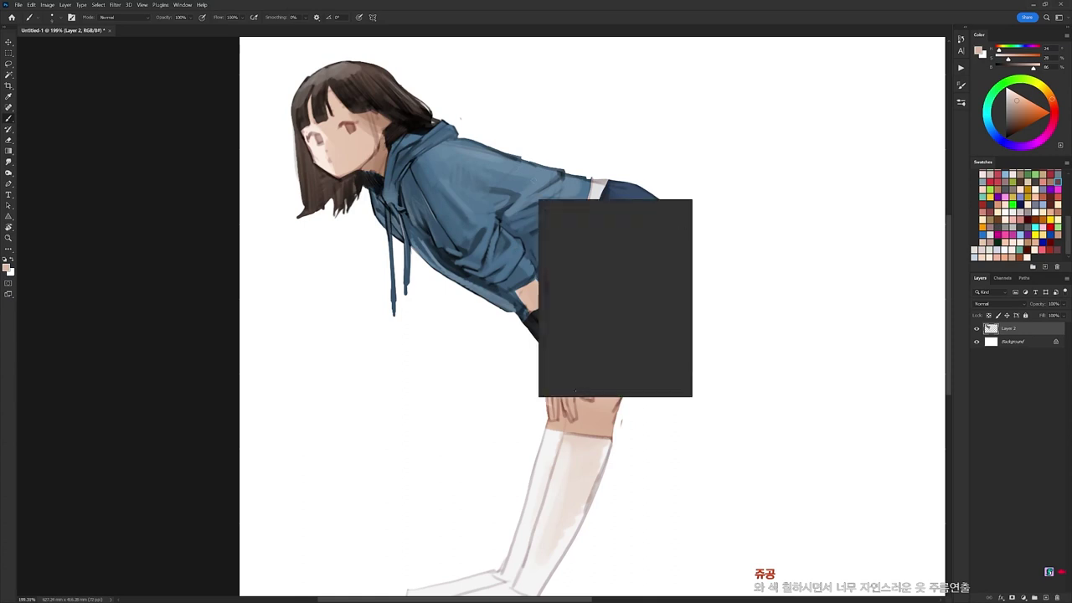
left_click(595, 276)
left_click(526, 287, "alt")
left_click_drag(511, 286, 534, 275)
Rotate the canvas until the torso is upright and darken the hoodie's front edge and fold lines with a sampled dark blue.
key("r")
mouse_move(615, 302)
left_mouse_down()
mouse_move(624, 341)
mouse_move(586, 412)
left_mouse_up()
key("d")
right_click(576, 271)
left_click(649, 345)
left_click(515, 309, "alt")
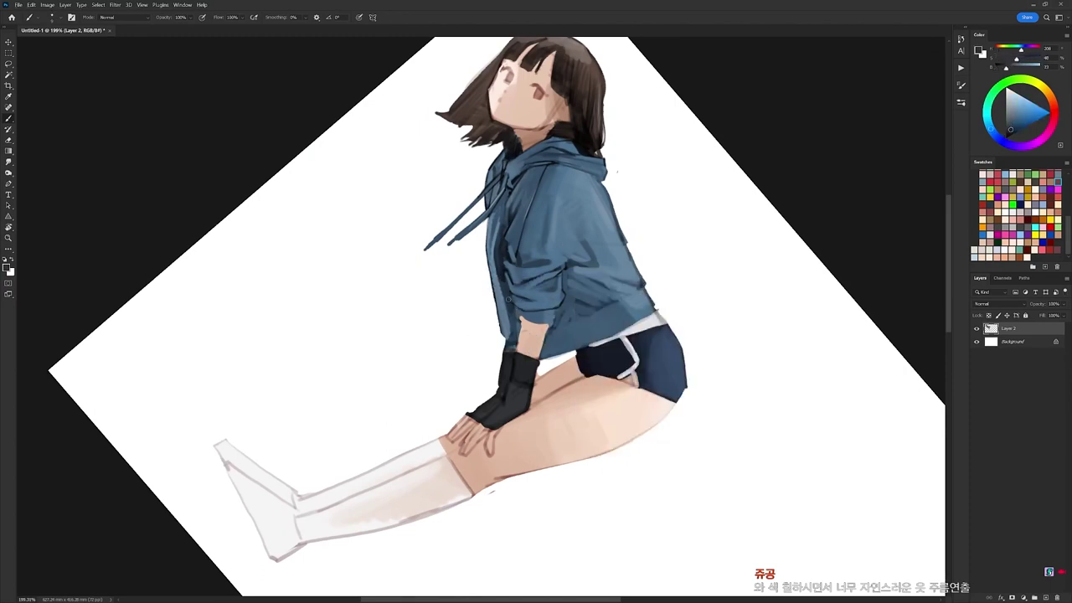
key("d")
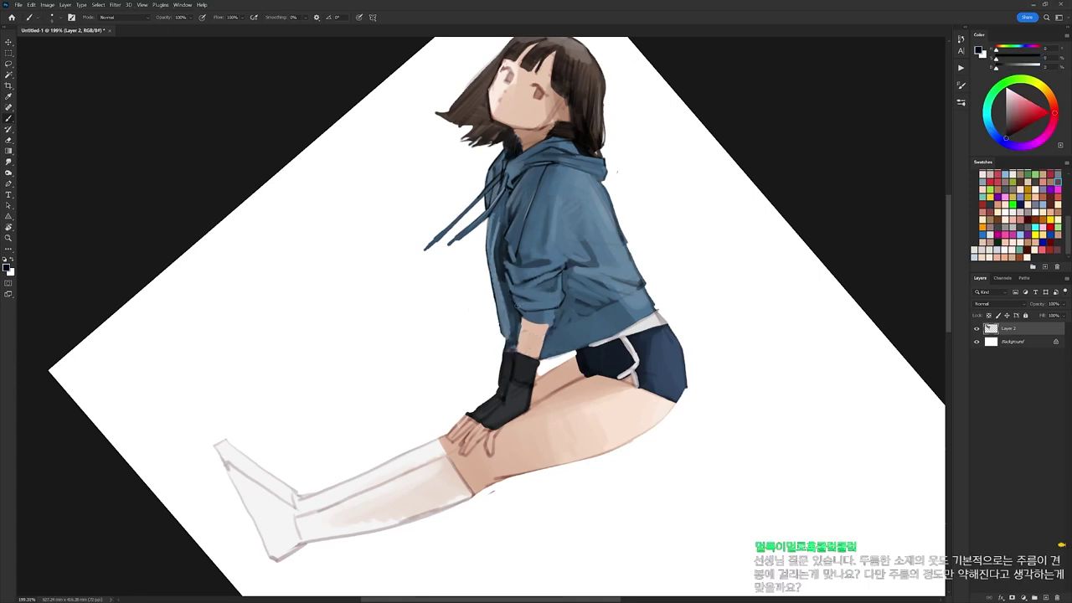
Reset the canvas rotation and examine the whole figure from a distance and up close.
key("r")
mouse_move(602, 293)
left_mouse_down()
mouse_move(577, 209)
mouse_move(534, 199)
left_mouse_up()
key("b")
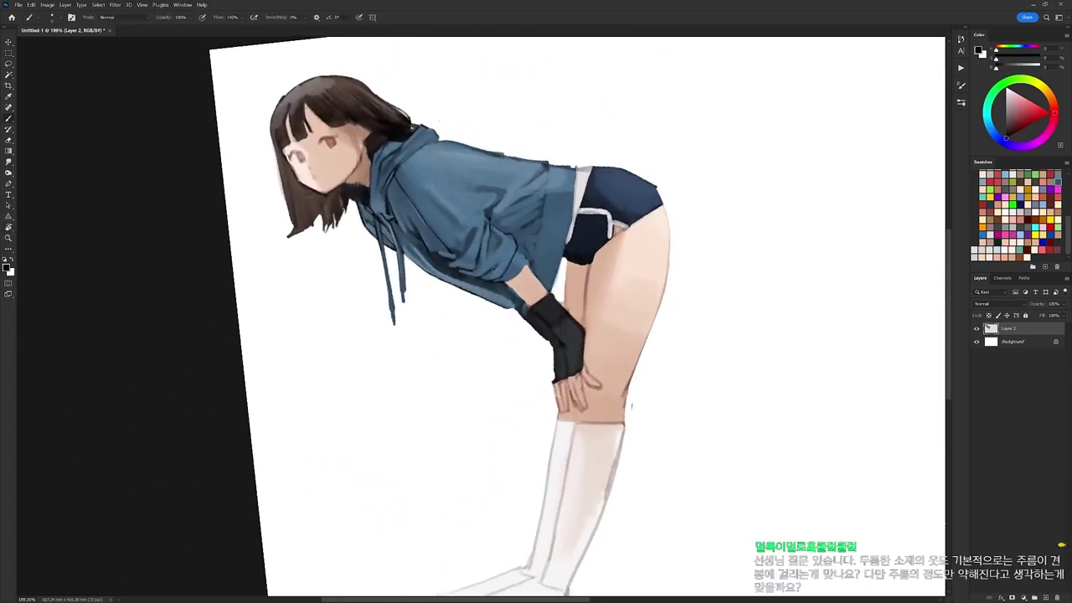
left_click(493, 268, "alt")
scroll(520, 250, "down", 5)
key("r")
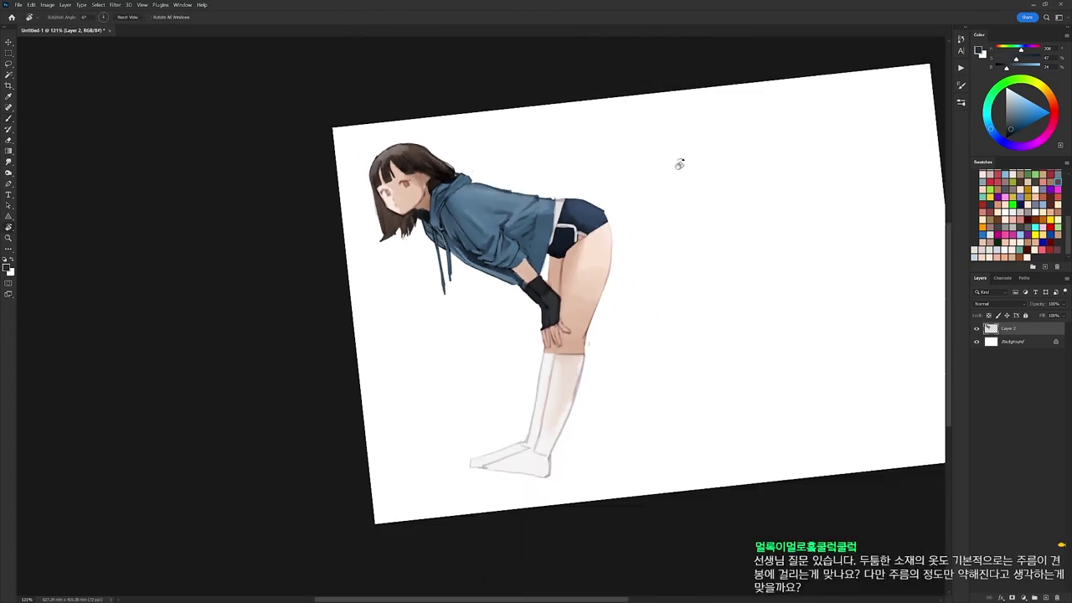
key("Escape")
scroll(519, 213, "up", 4)
key("d")
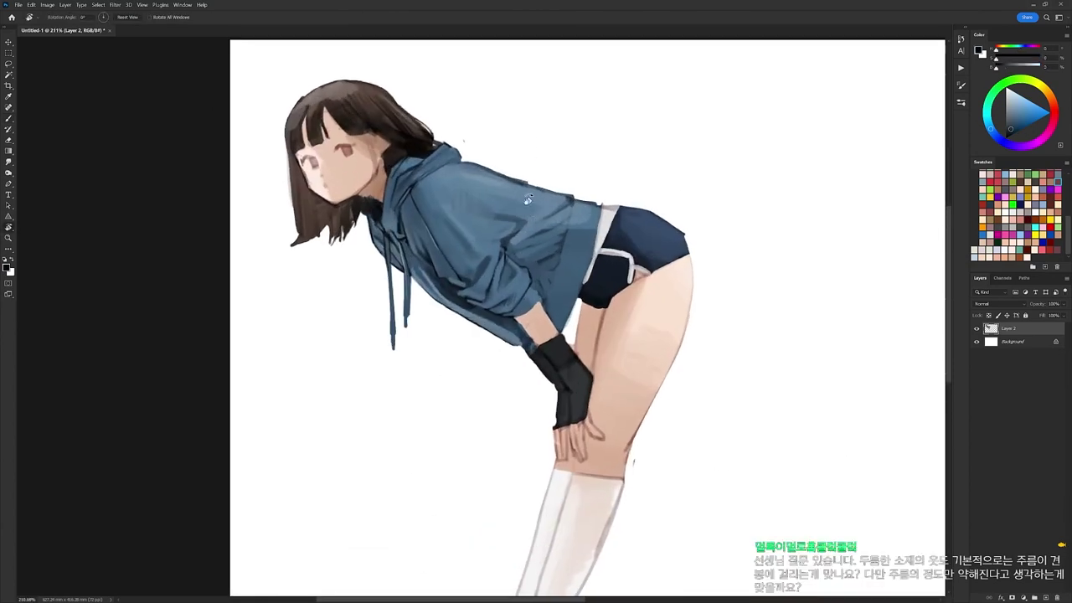
Soften the crease at the hoodie's elbow with a larger brush and a sampled greyish blue.
key("b")
right_click(528, 199)
left_click(590, 274)
left_click(521, 239, "alt")
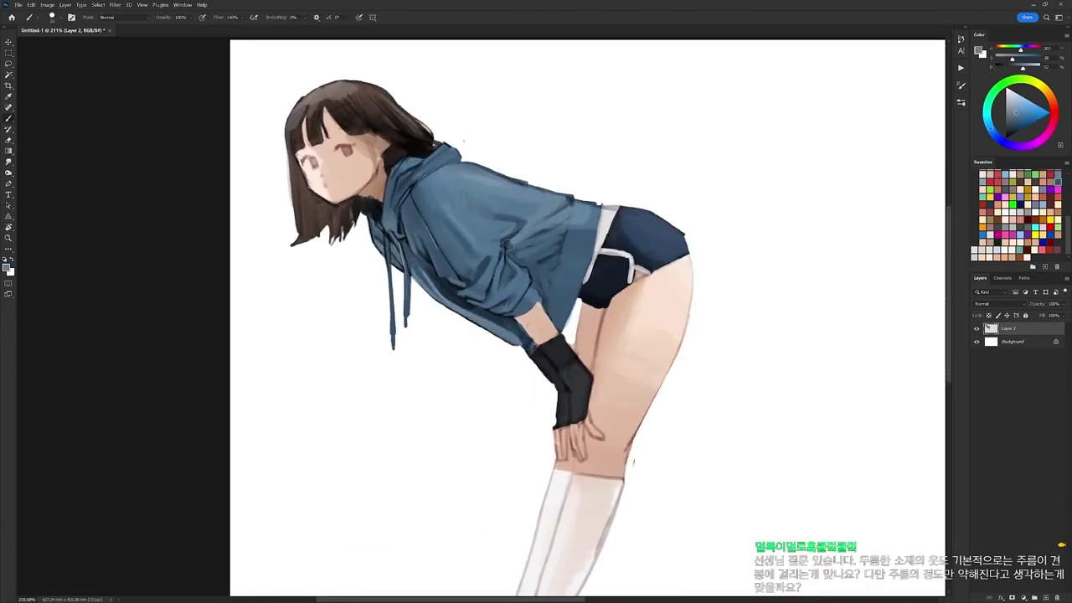
left_click_drag(519, 242, 507, 244)
Save the illustration in Photoshop format in the desktop folder (바탕 화면) under the file name 공부룰루.
key("ctrl+s")
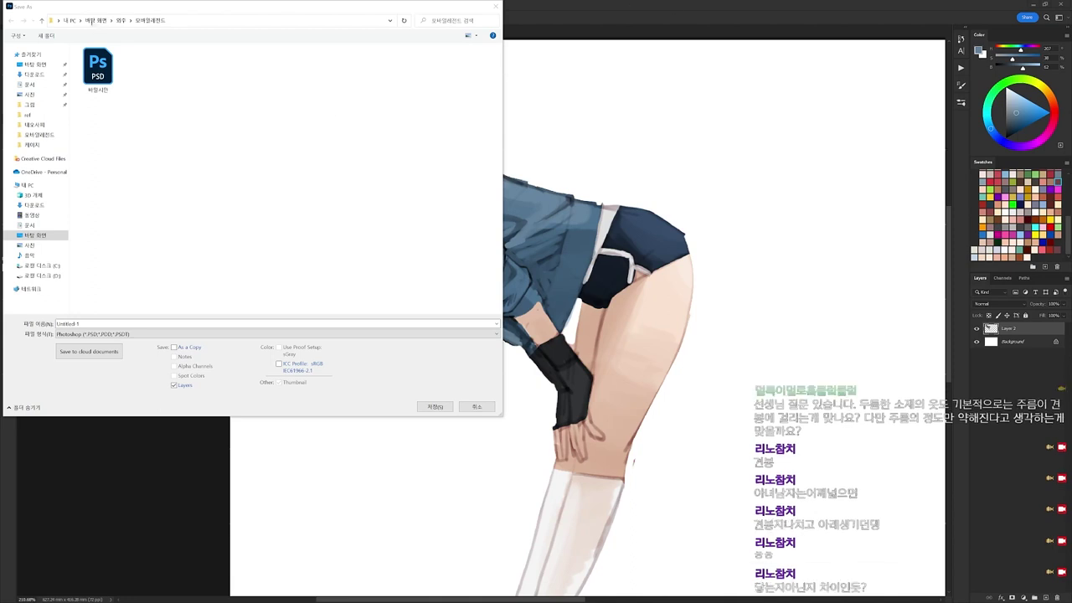
left_click(94, 21)
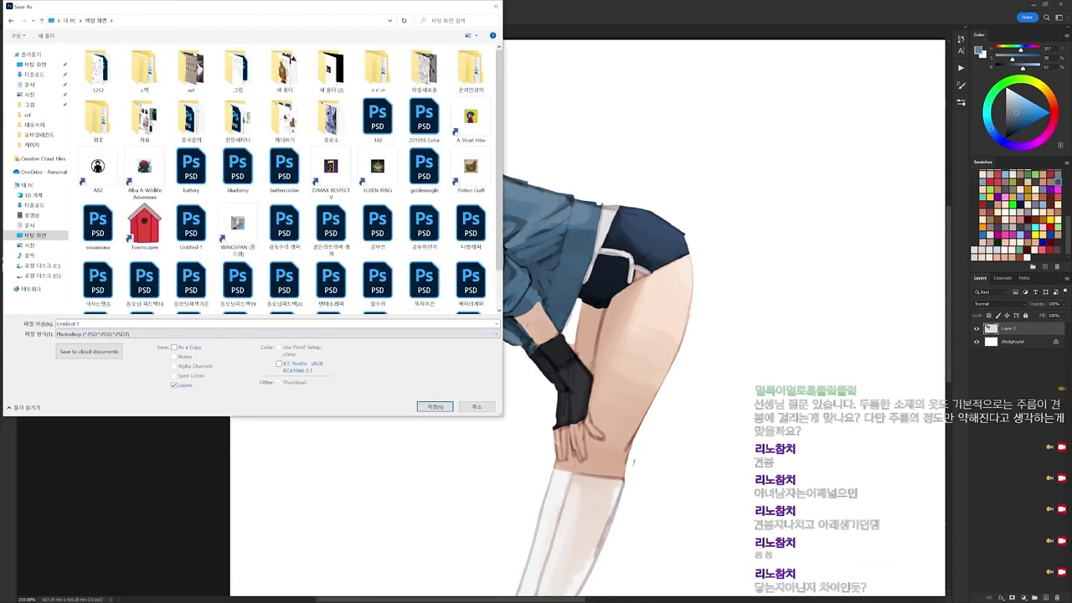
key("BackSpace")
key("BackSpace")
key("BackSpace")
key("BackSpace")
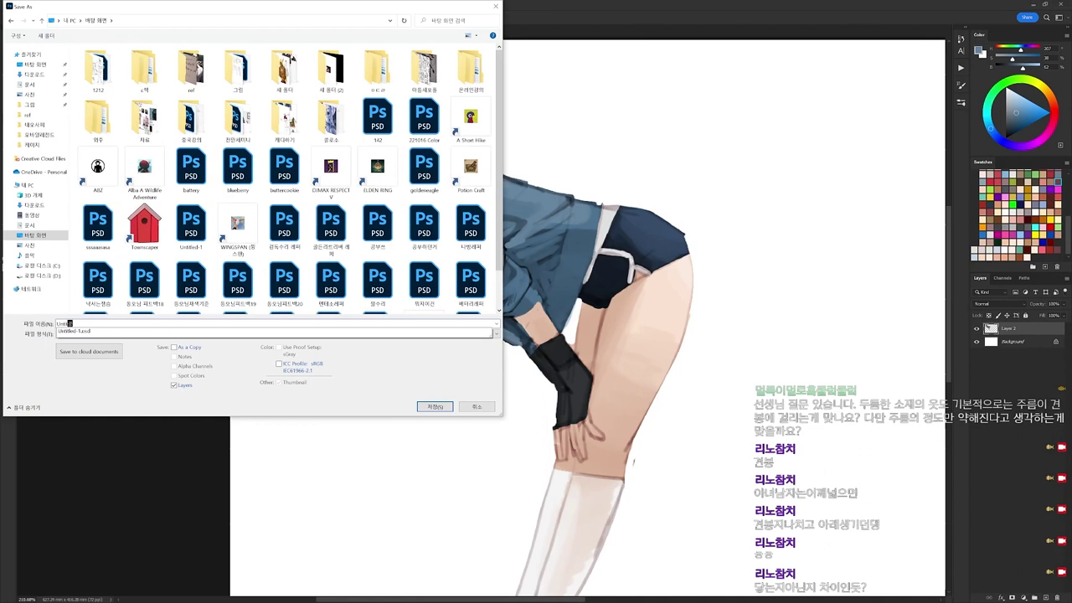
key("BackSpace")
key("BackSpace")
key("BackSpace")
key("BackSpace")
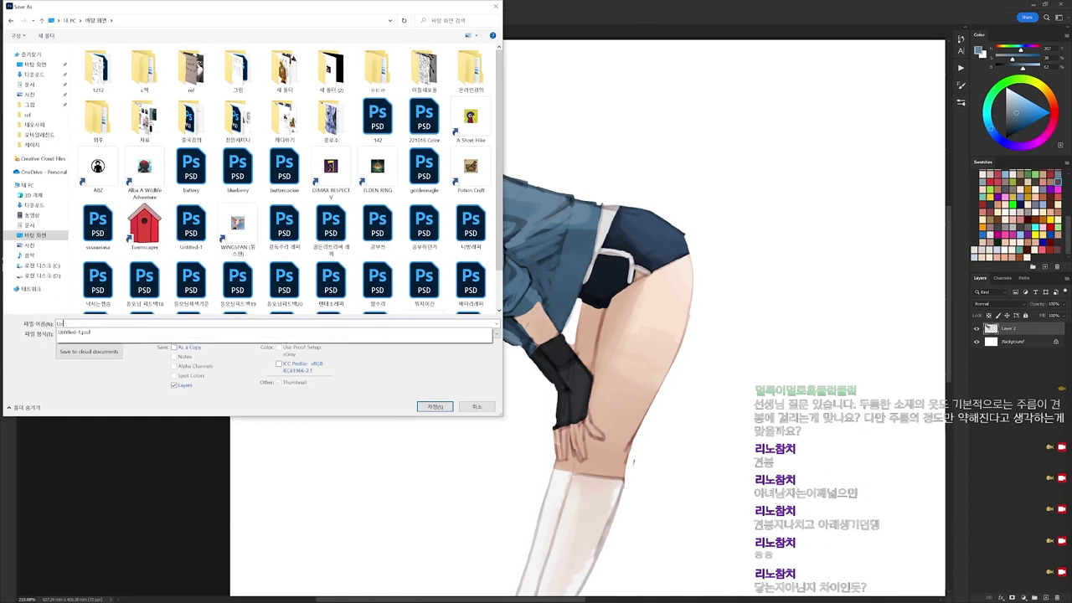
key("BackSpace")
key("BackSpace")
type("공부룰루")
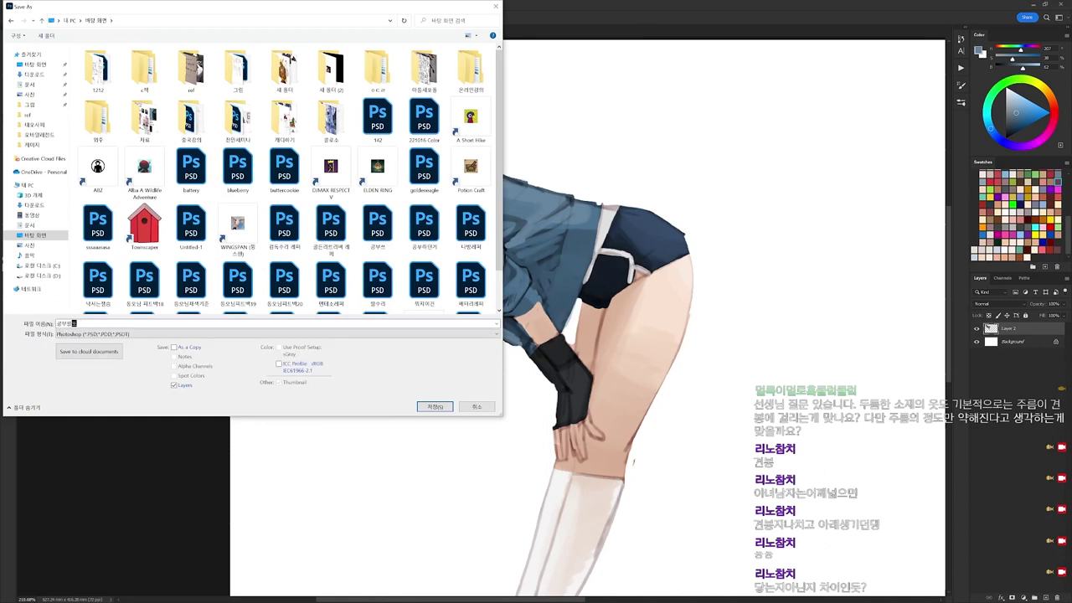
key("Return")
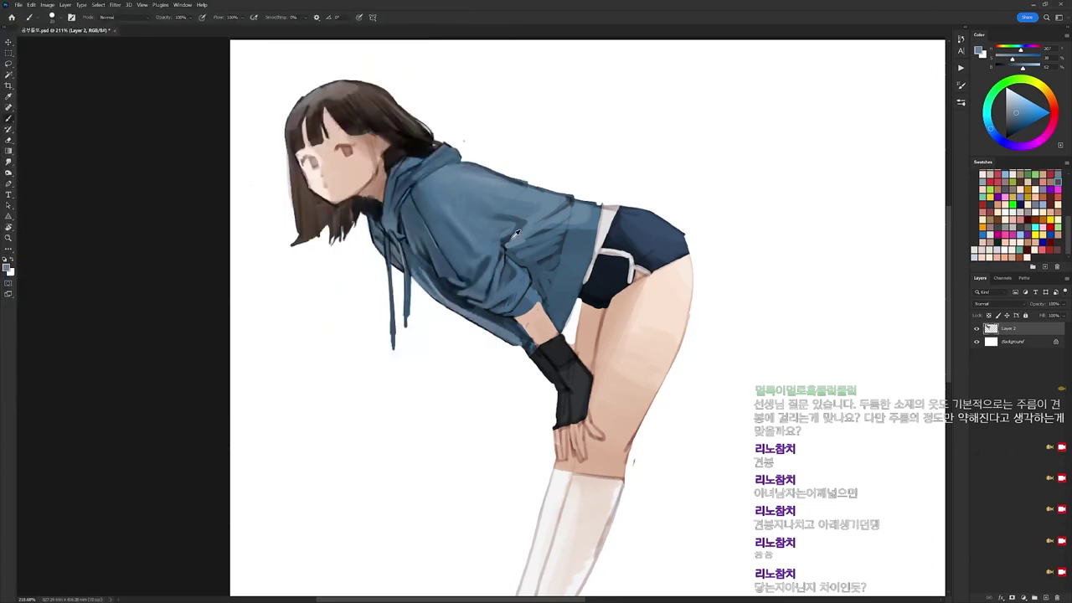
Paint a darker fold across the hoodie's side behind the elbow with another hard round brush and blues sampled from the cloth.
key("d")
right_click(541, 172)
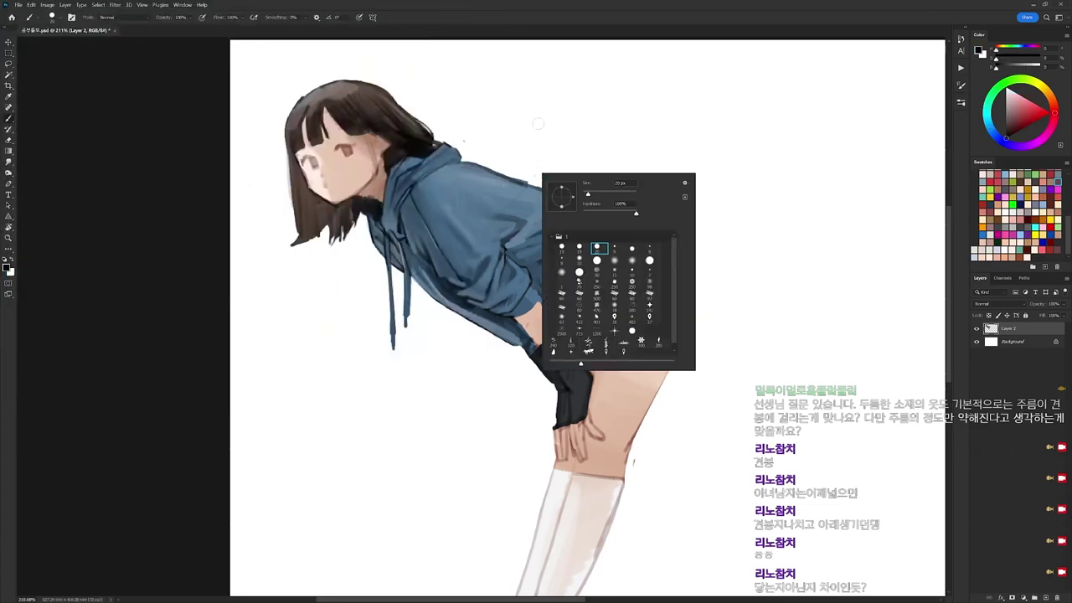
left_click(579, 248)
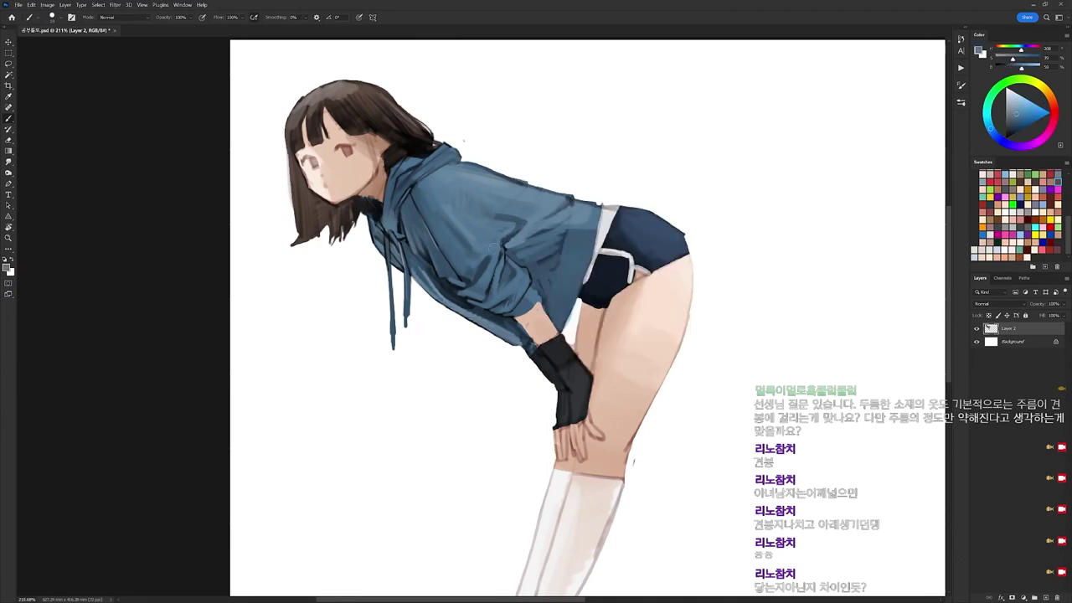
key("x")
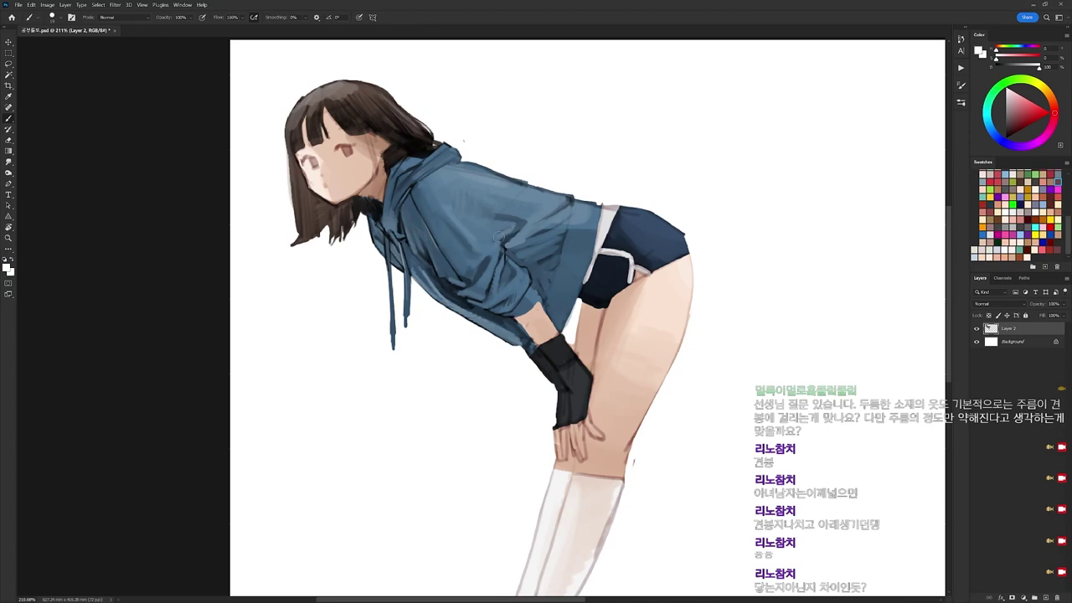
left_click_drag(499, 237, 507, 229)
left_click(508, 229, "alt")
key("ctrl+z")
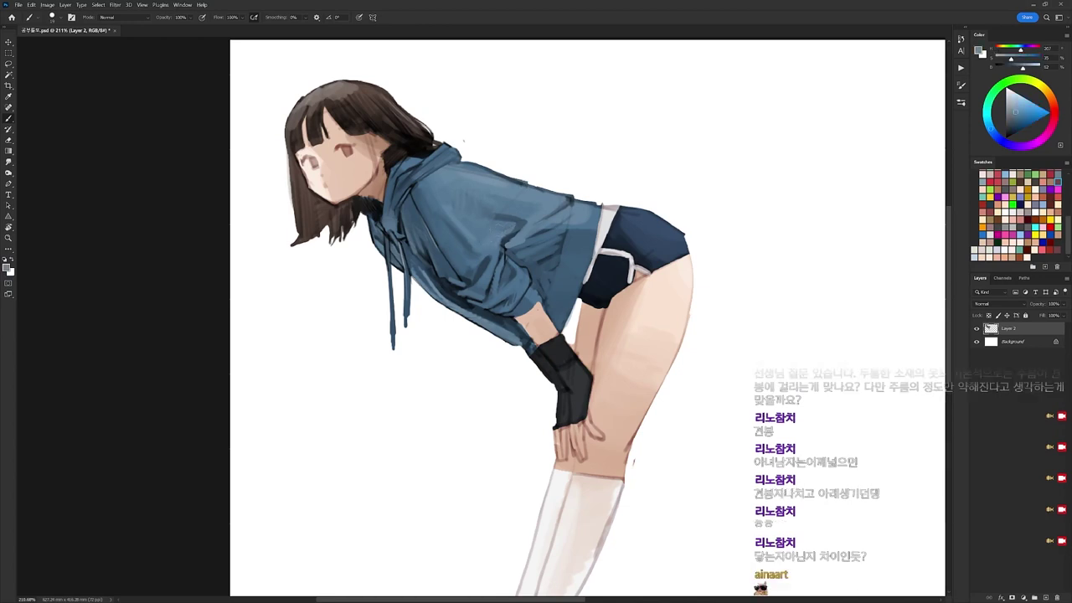
left_click(500, 218, "alt")
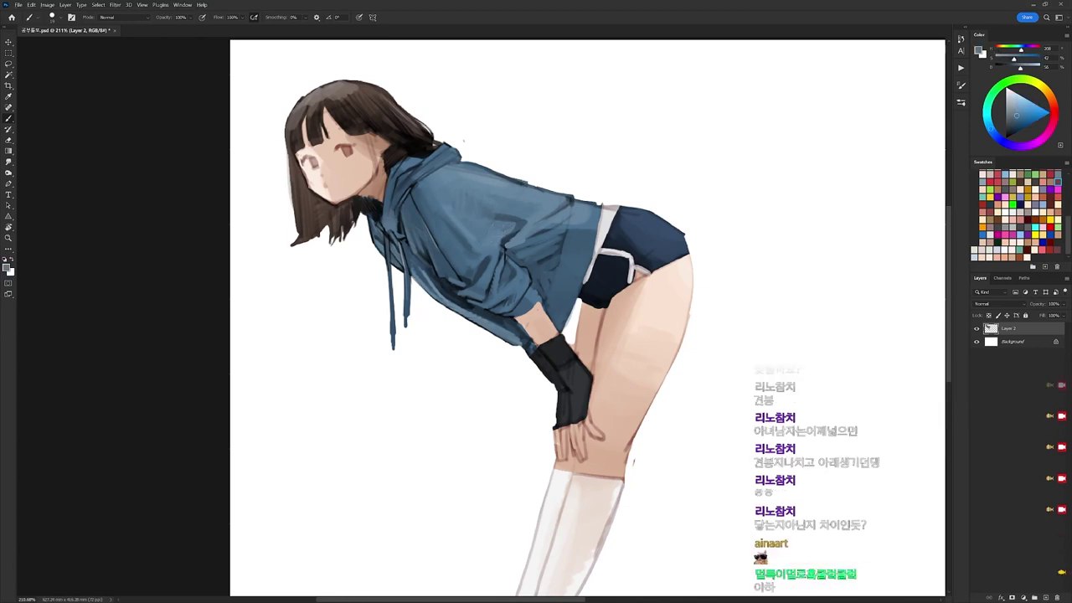
Reshape the fold behind the elbow with a larger brush, using dark and light blues sampled beside it.
right_click(581, 169)
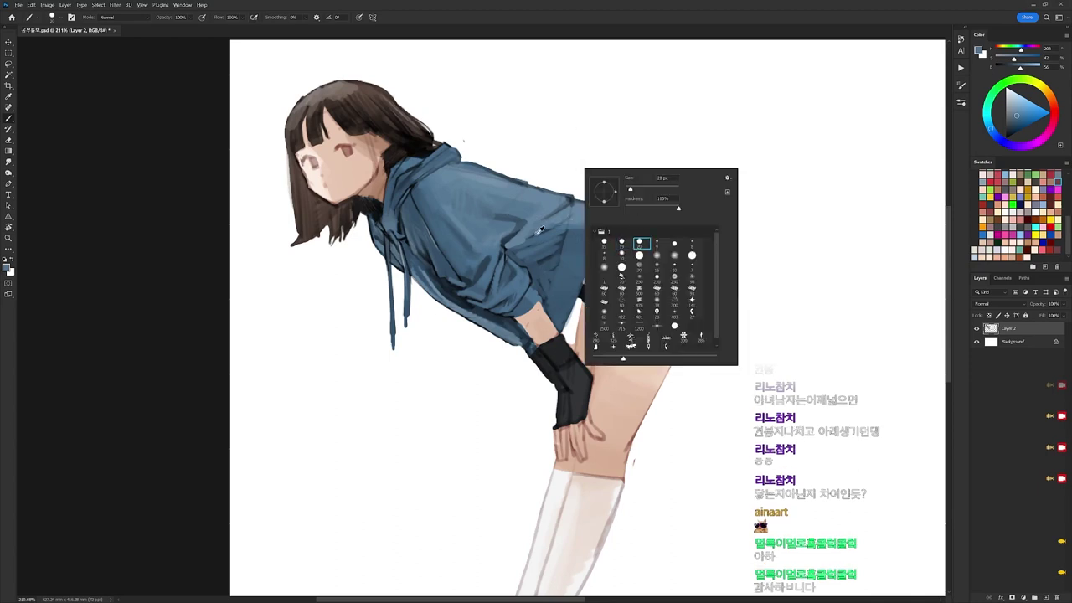
left_click(529, 236, "alt")
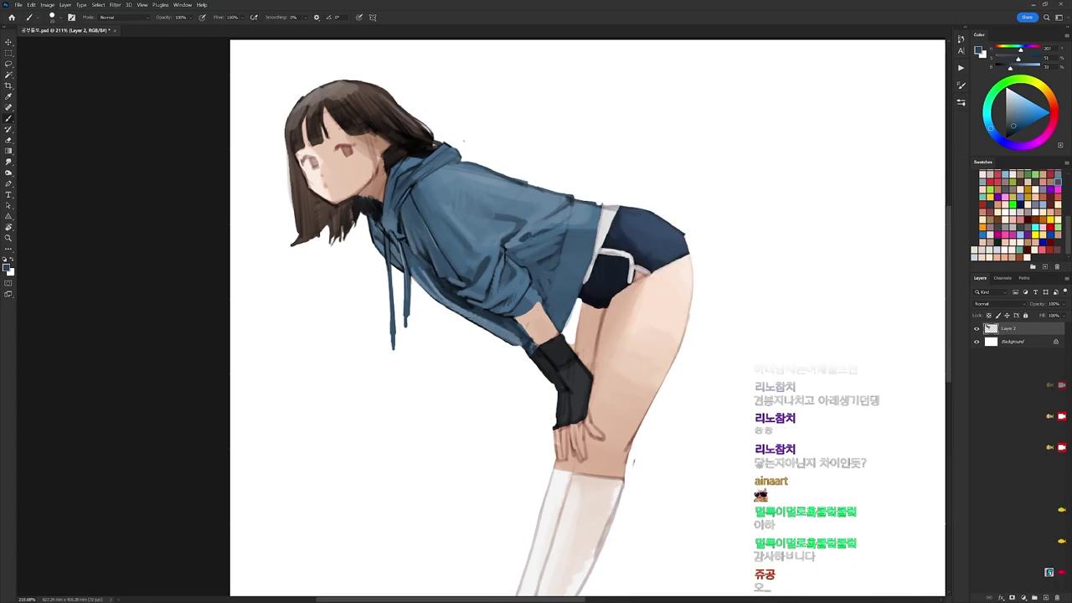
left_click(556, 209, "alt")
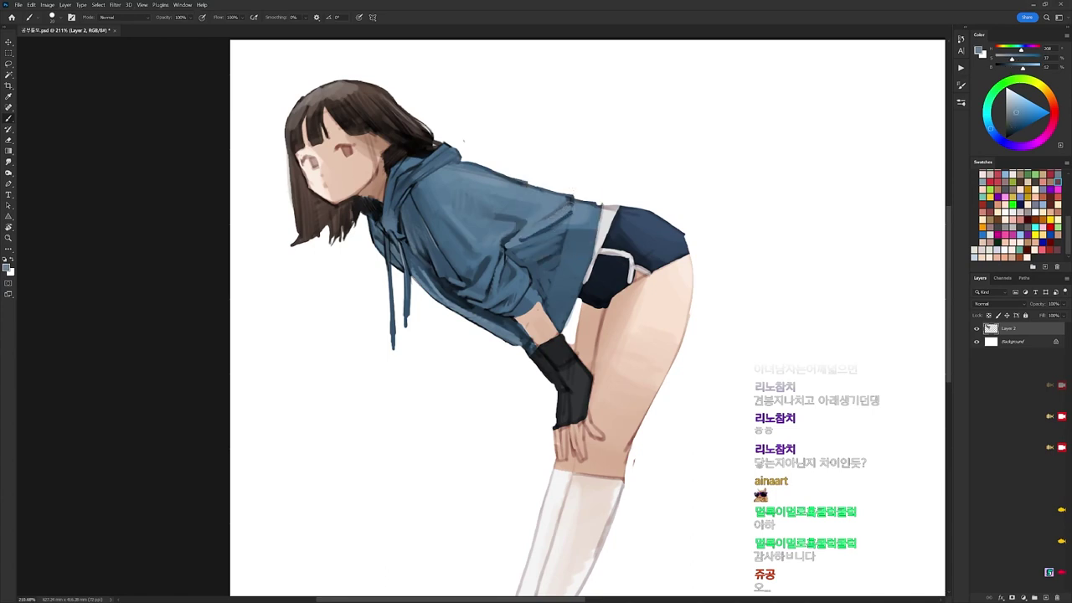
key("d")
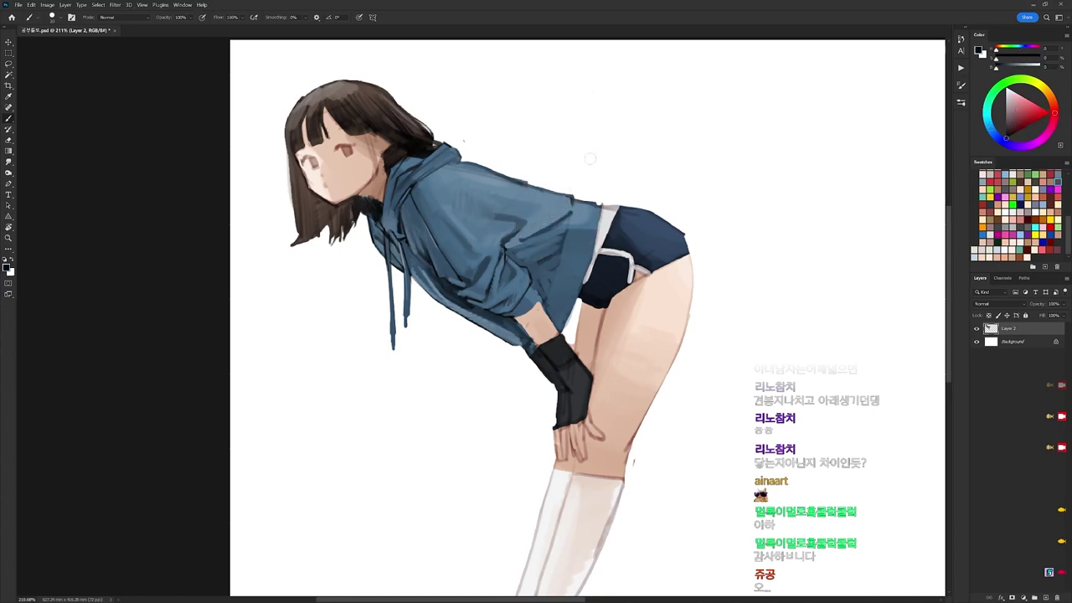
Sharpen the fold lines between the elbow and the hoodie's hem with a smaller brush and sampled dark blues.
right_click(657, 236)
left_click(667, 234)
left_click(549, 206, "alt")
left_click(506, 241, "alt")
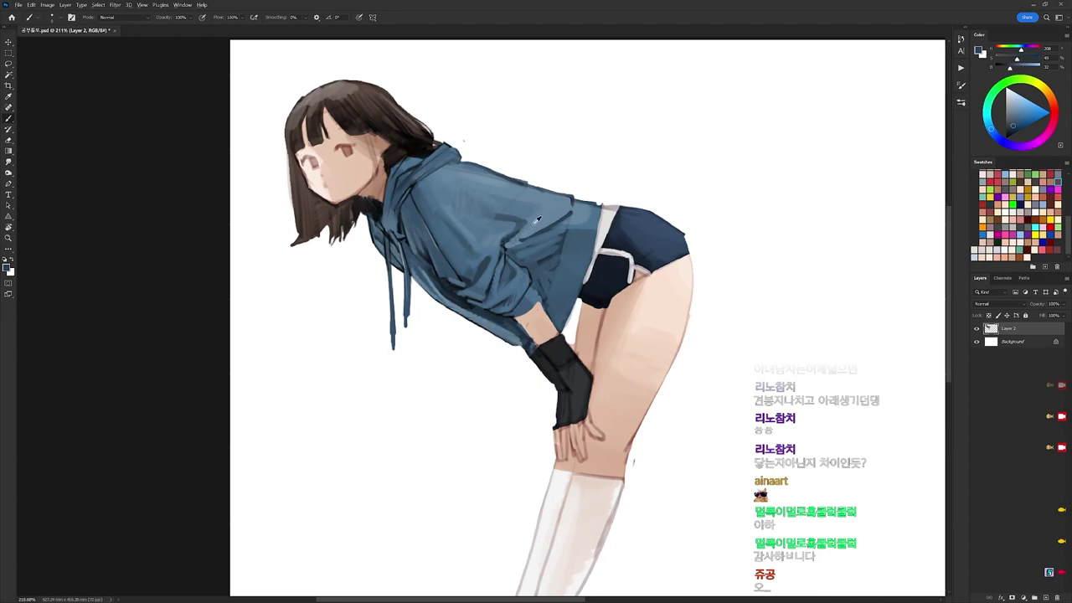
left_click(526, 245, "alt")
key("d")
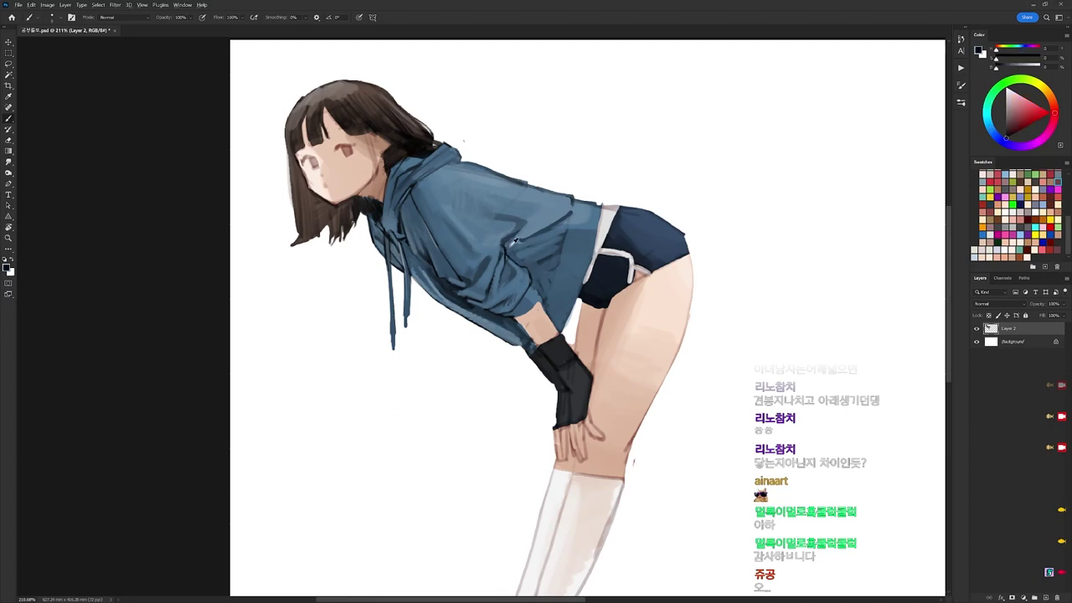
Rotate the canvas until the torso is upright and blend the shading on the hoodie's back and upper sleeve with sampled blues.
key("r")
mouse_move(621, 230)
left_mouse_down()
mouse_move(676, 231)
mouse_move(722, 251)
mouse_move(620, 220)
left_mouse_up()
key("b")
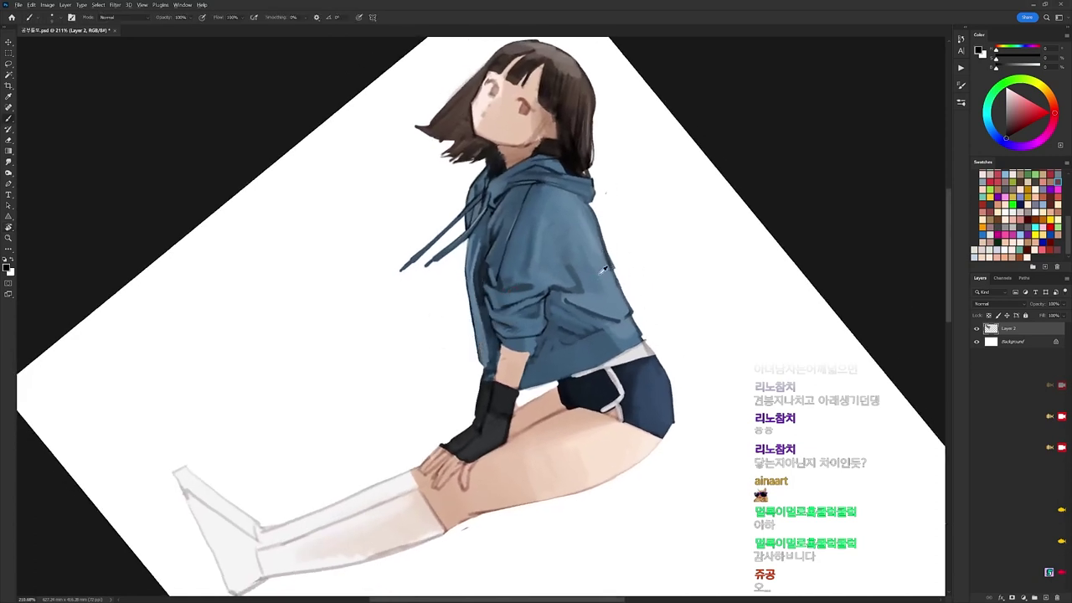
left_click(600, 282, "alt")
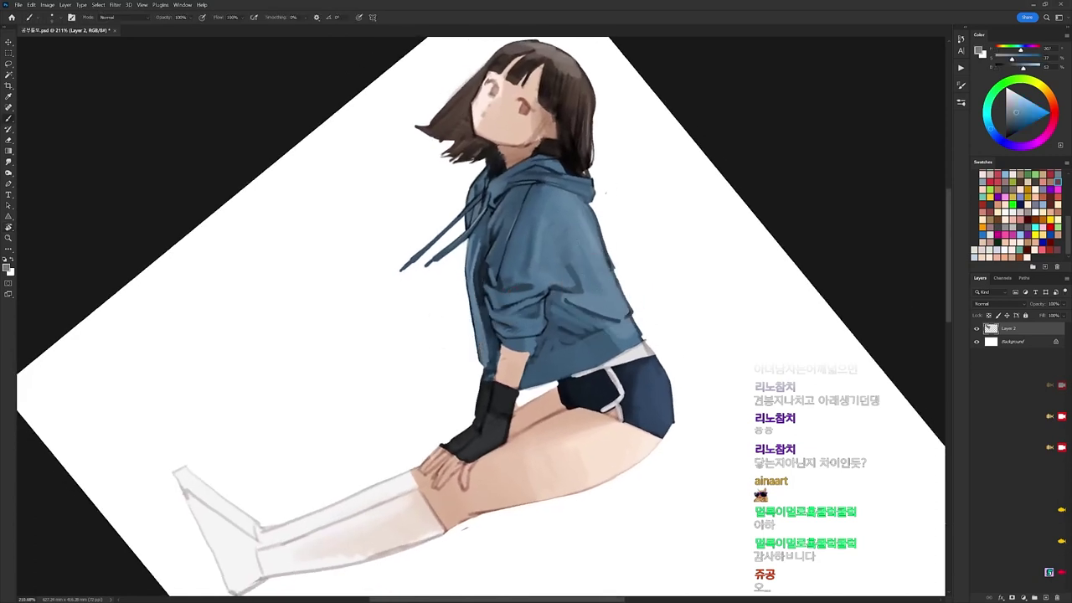
left_click(599, 237, "alt")
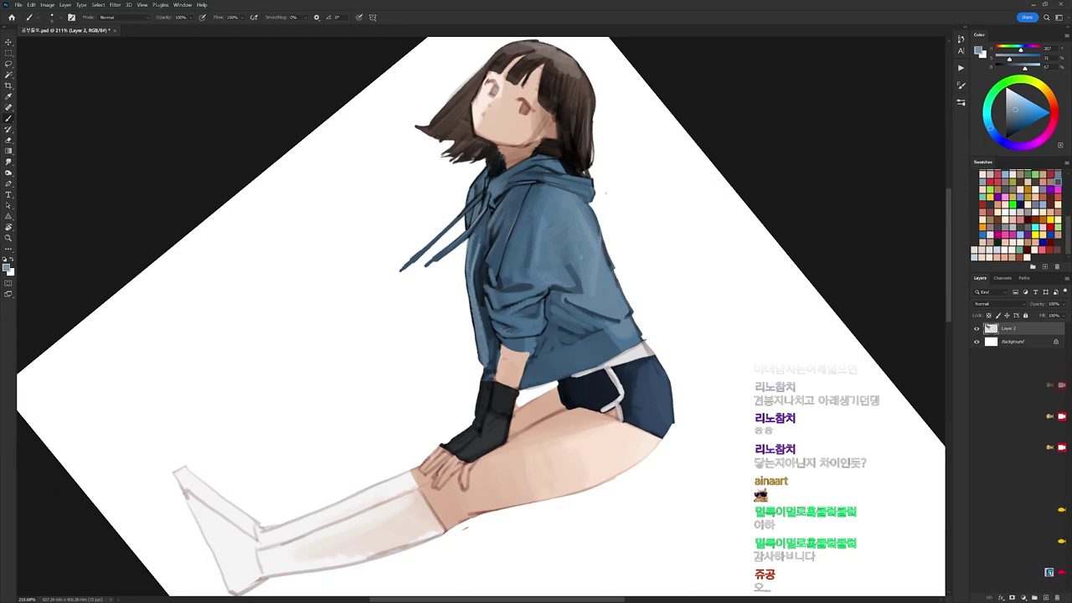
left_click(595, 216, "alt")
left_click(577, 252, "alt")
left_click(541, 223, "alt")
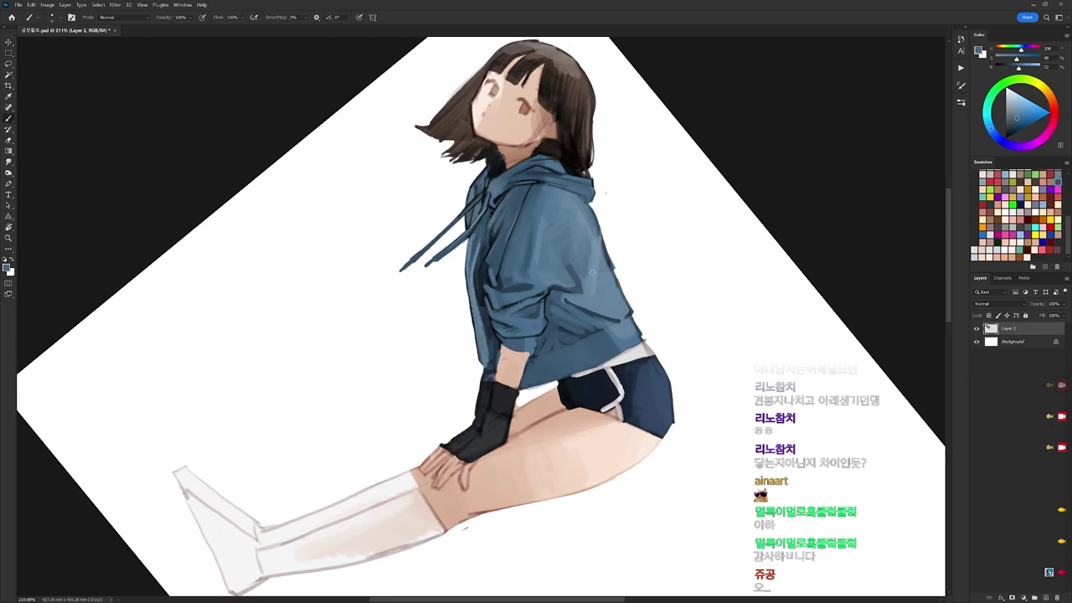
Smooth the hoodie's upper back with another brush preset and a sampled light blue, and restore the canvas to its unrotated view.
right_click(613, 159)
left_click(671, 265)
left_click(588, 229, "alt")
mouse_move(590, 206)
left_mouse_down()
mouse_move(598, 233)
mouse_move(623, 125)
mouse_move(702, 134)
mouse_move(675, 181)
left_mouse_up()
key("r")
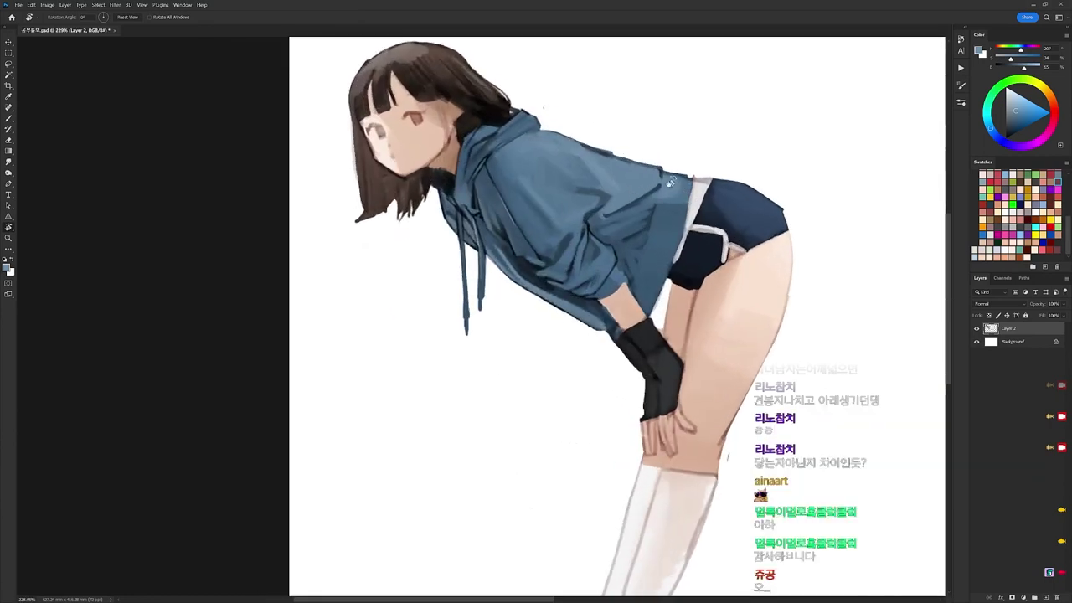
Refine the armhole seam and the shading in front of the upper sleeve with a smaller brush and blues sampled nearby.
key("b")
key("d")
right_click(537, 224)
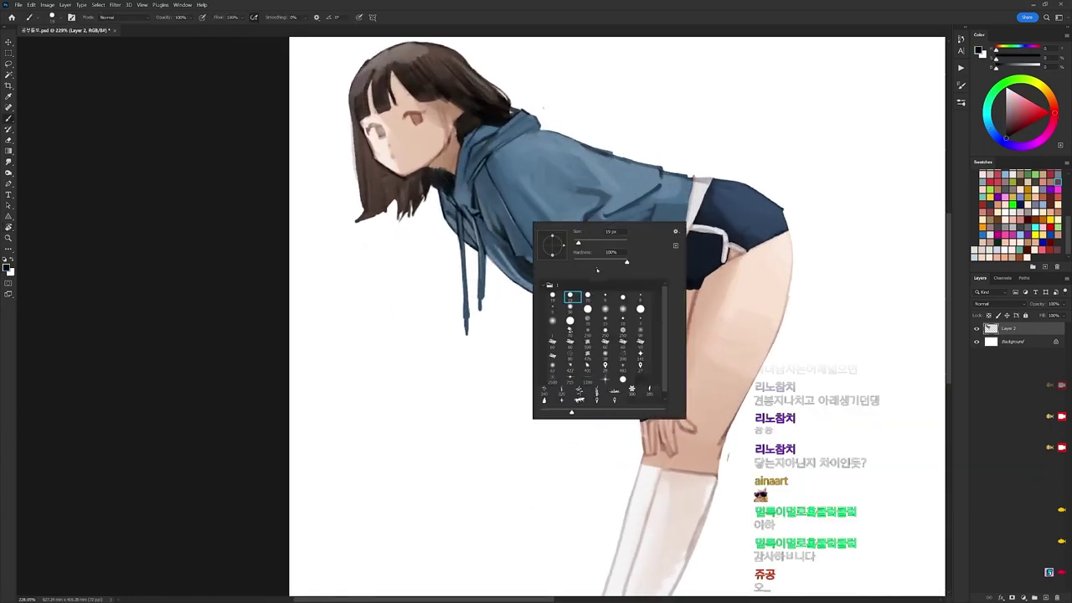
left_click(505, 255, "alt")
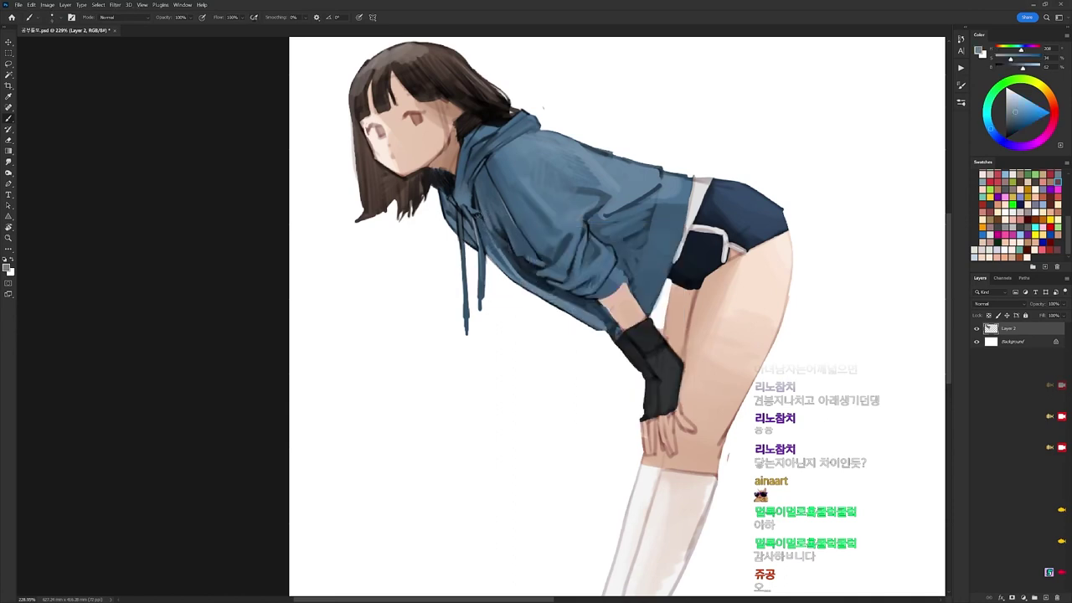
key("d")
left_click_drag(493, 231, 508, 248)
left_click(490, 219, "alt")
left_click(495, 240, "alt")
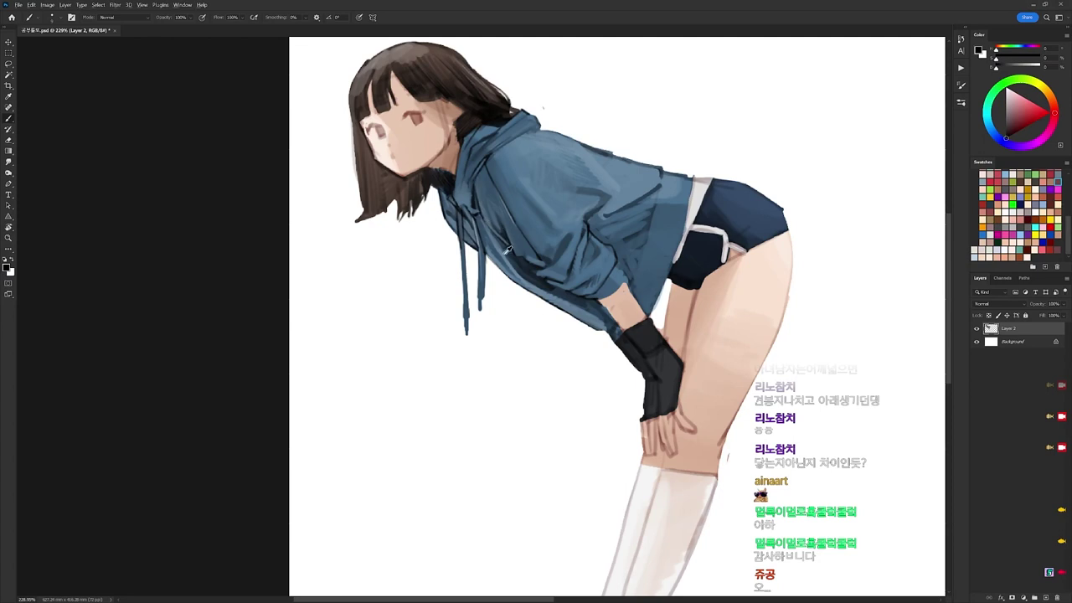
left_click(502, 251, "alt")
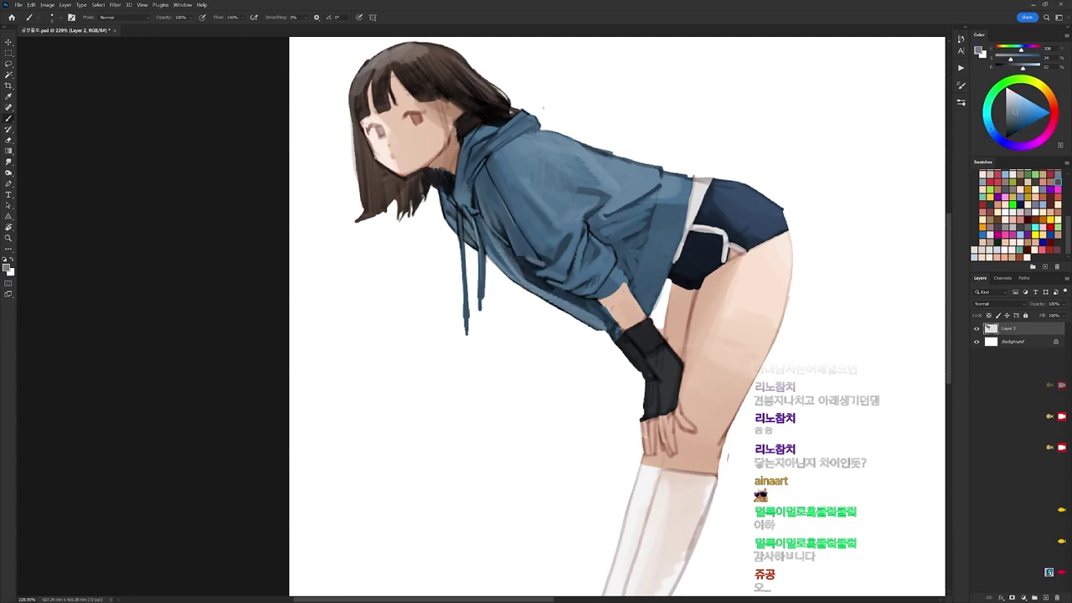
left_click(519, 262, "alt")
Rotate the canvas until the torso is nearly upright and refine the dark folds along the hoodie's front and lower edge with sampled dark blues.
key("r")
left_click_drag(635, 245, 559, 269)
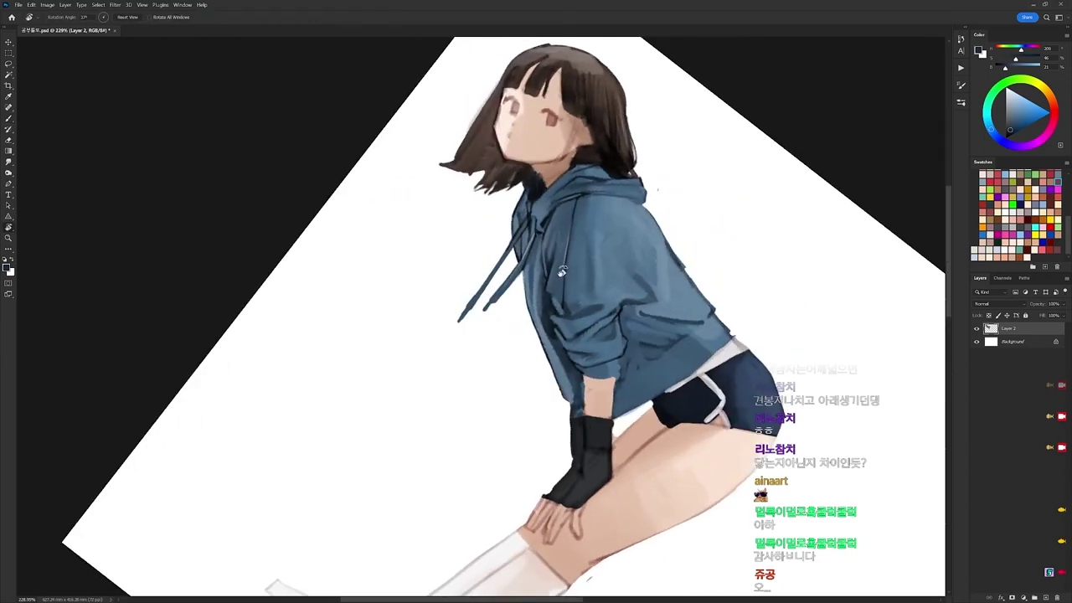
key("d")
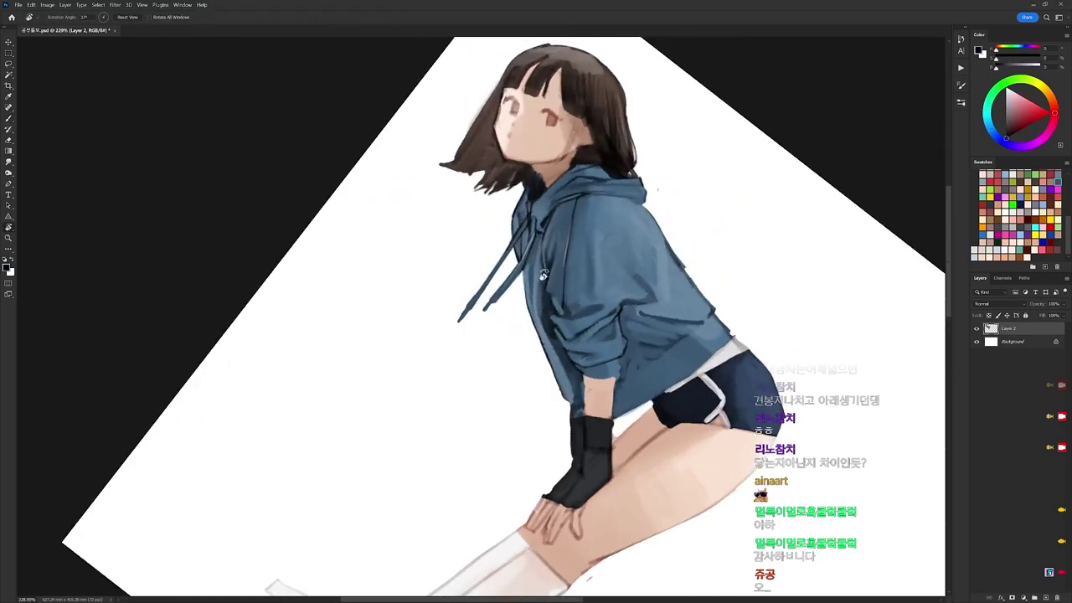
key("b")
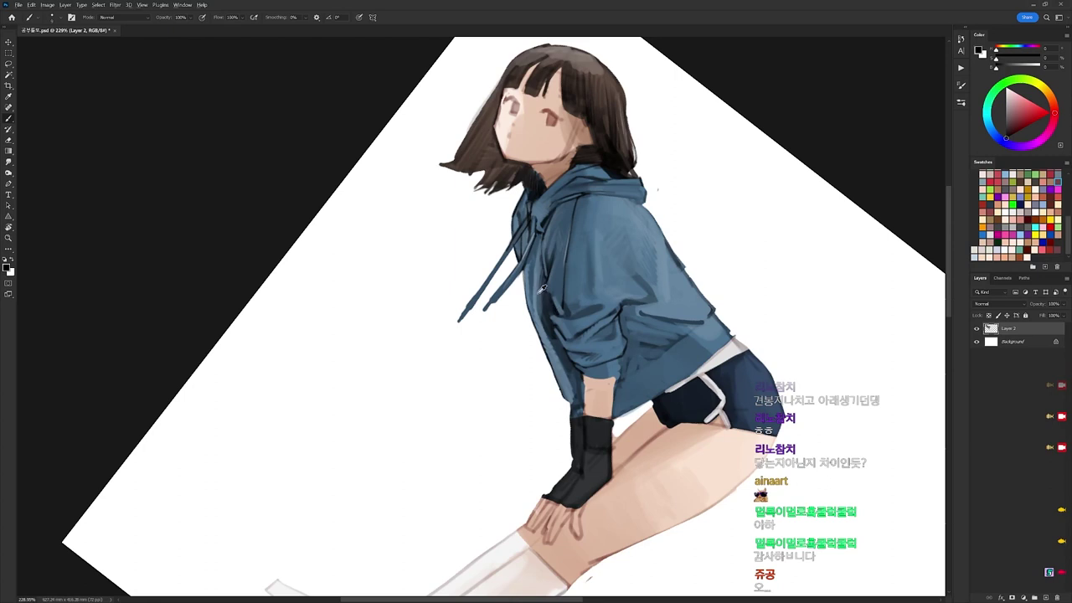
left_click(536, 268, "alt")
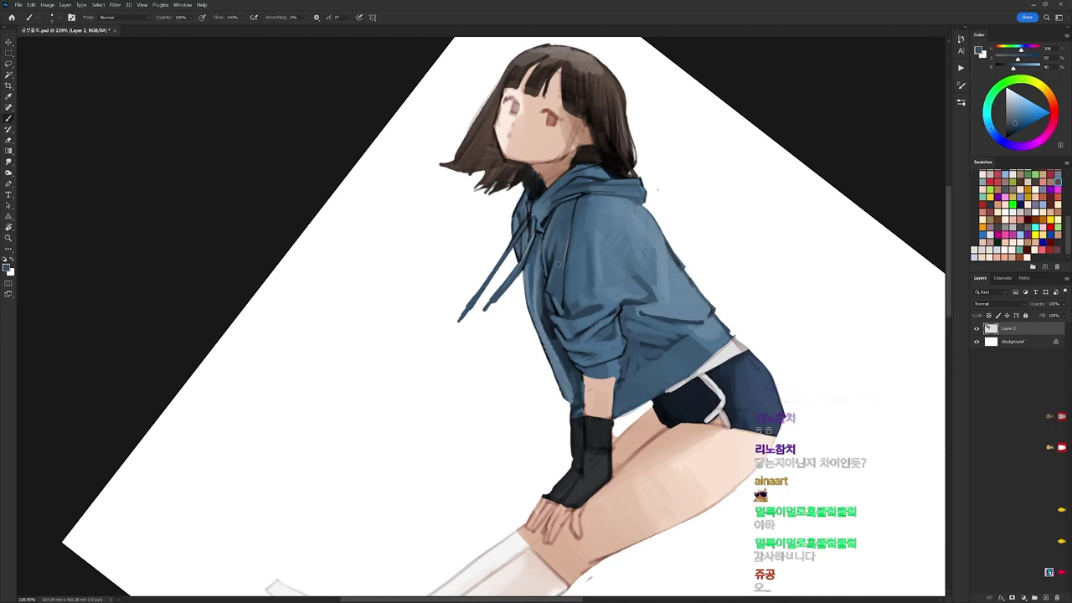
left_click(552, 299, "alt")
left_click(548, 299, "alt")
left_click_drag(548, 300, 551, 325)
key("d")
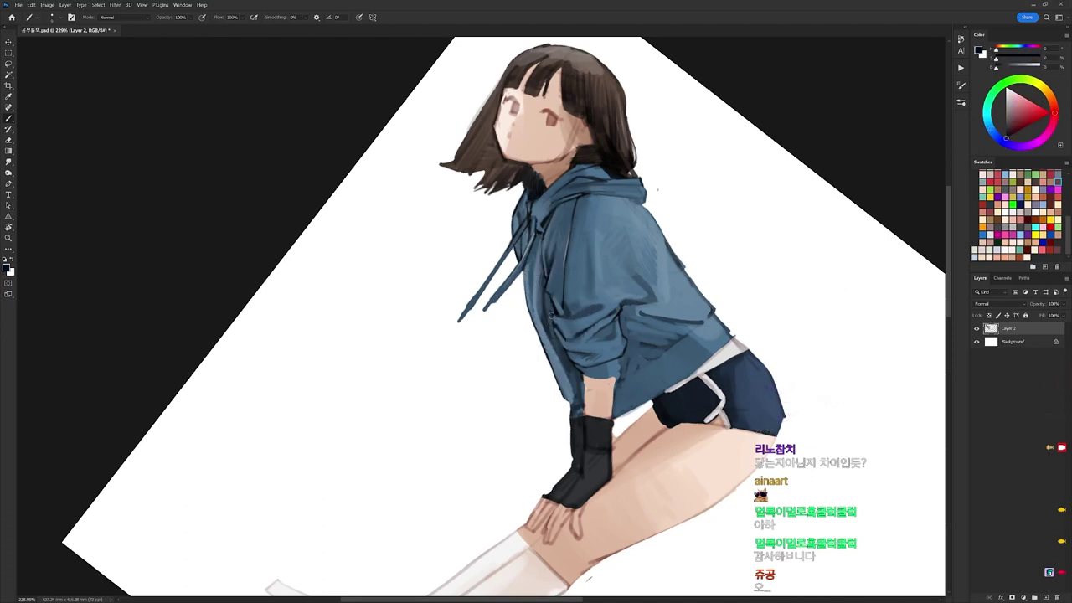
left_click(549, 302, "alt")
key("d")
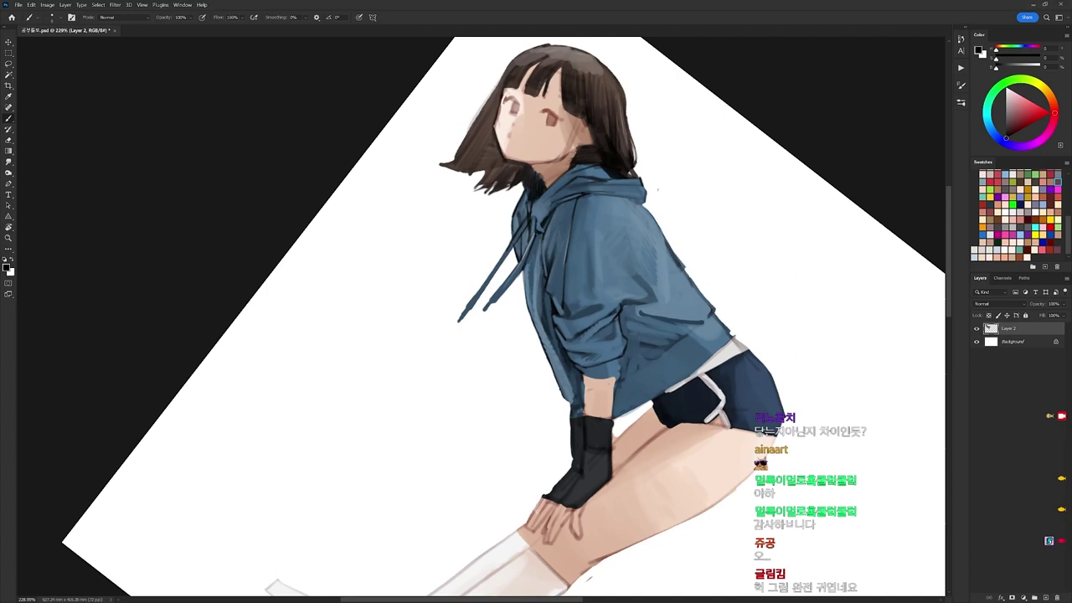
left_click(572, 369, "alt")
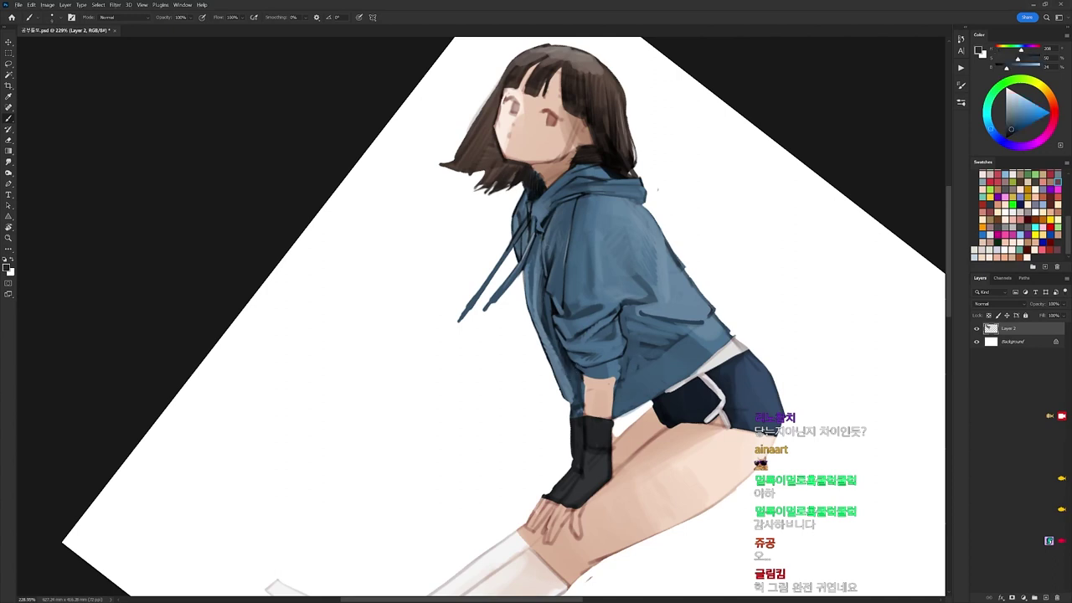
Rotate the canvas back, touch up the hoodie's back and front collar edge with sampled blue and black, and restore the unrotated view.
key("r")
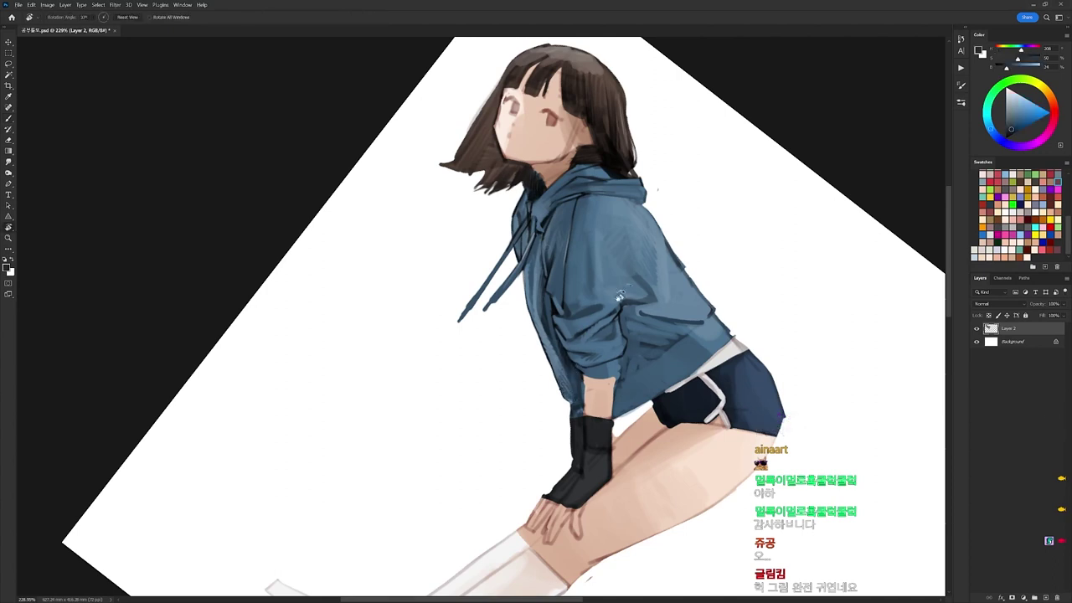
mouse_move(620, 295)
left_mouse_down()
mouse_move(614, 210)
mouse_move(565, 156)
left_mouse_up()
key("b")
left_click(604, 165, "alt")
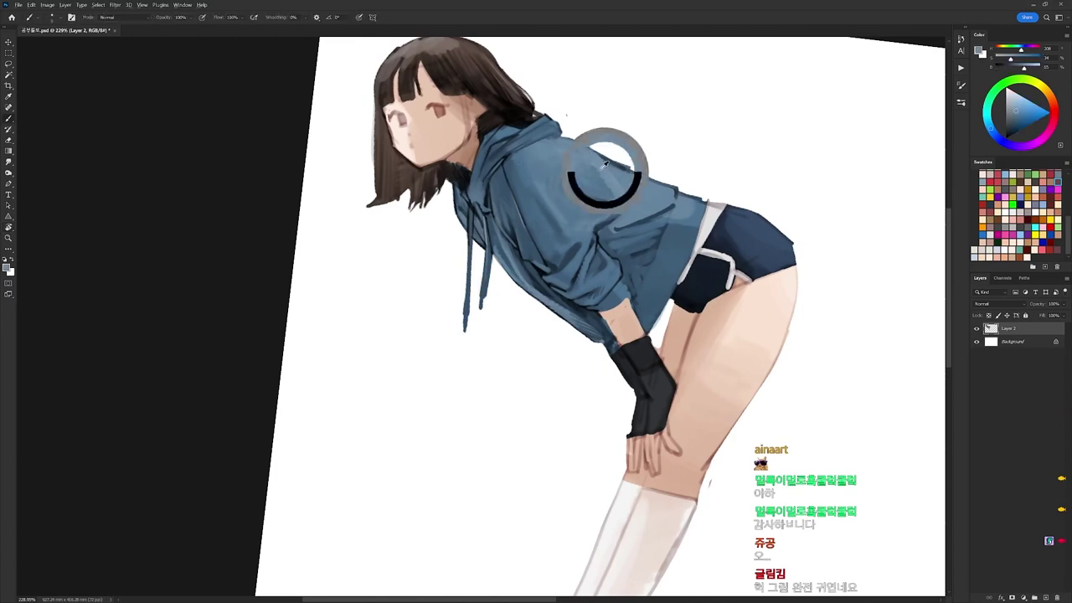
mouse_move(456, 185)
left_mouse_down()
mouse_move(459, 208)
mouse_move(453, 182)
left_mouse_up()
key("d")
key("r")
left_click_drag(658, 177, 657, 146)
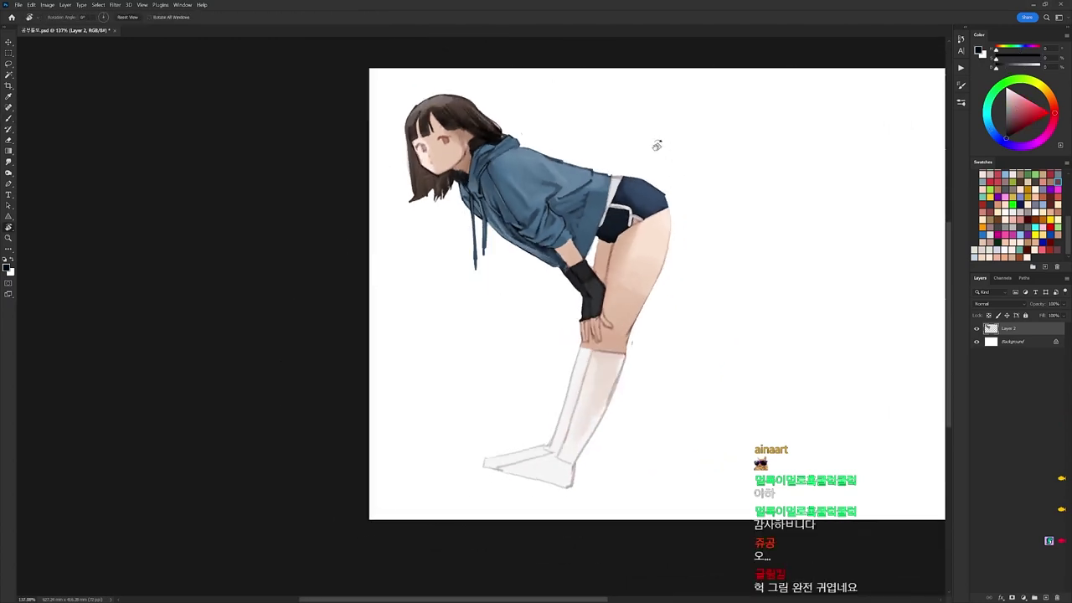
Switch to a larger brush and shade the hoodie folds behind the sleeve with blues sampled from the lower back.
scroll(582, 91, "up", 2)
key("b")
right_click(591, 130)
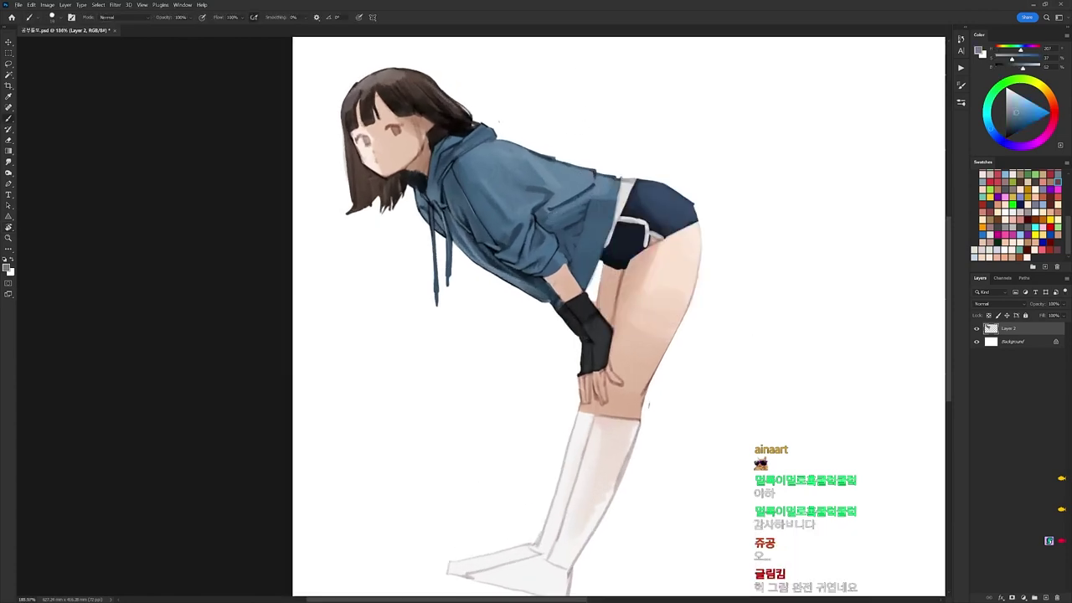
key("d")
mouse_move(543, 223)
left_mouse_down()
mouse_move(580, 209)
mouse_move(560, 222)
left_mouse_up()
left_click(579, 210, "alt")
left_click(590, 193, "alt")
left_click_drag(589, 210, 568, 226)
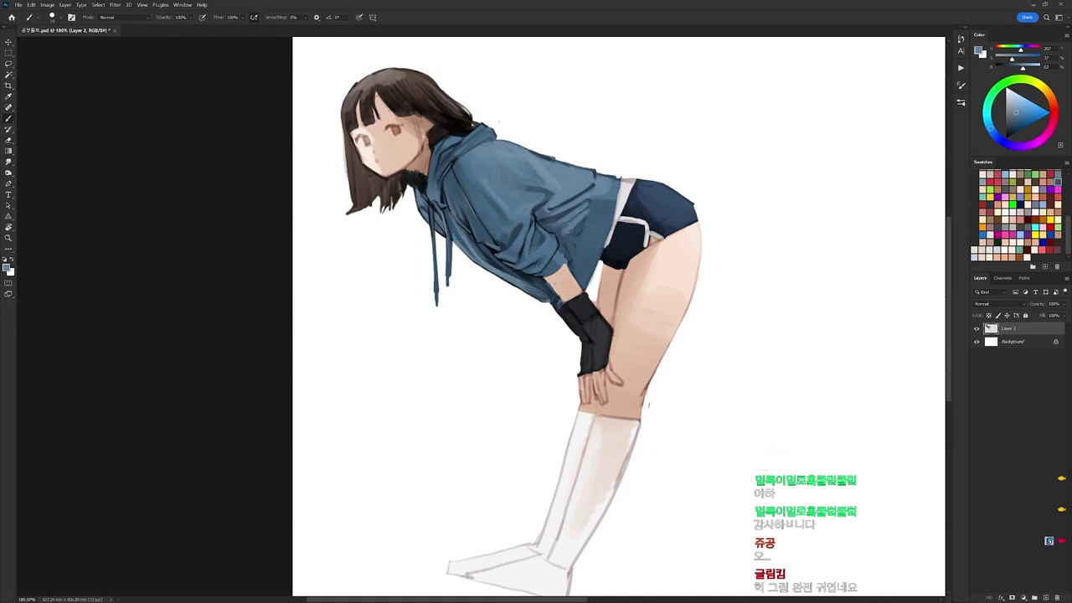
Blend the fold shading between the sleeve and the hem with dark and mid blues sampled from the hoodie.
left_click(555, 217, "alt")
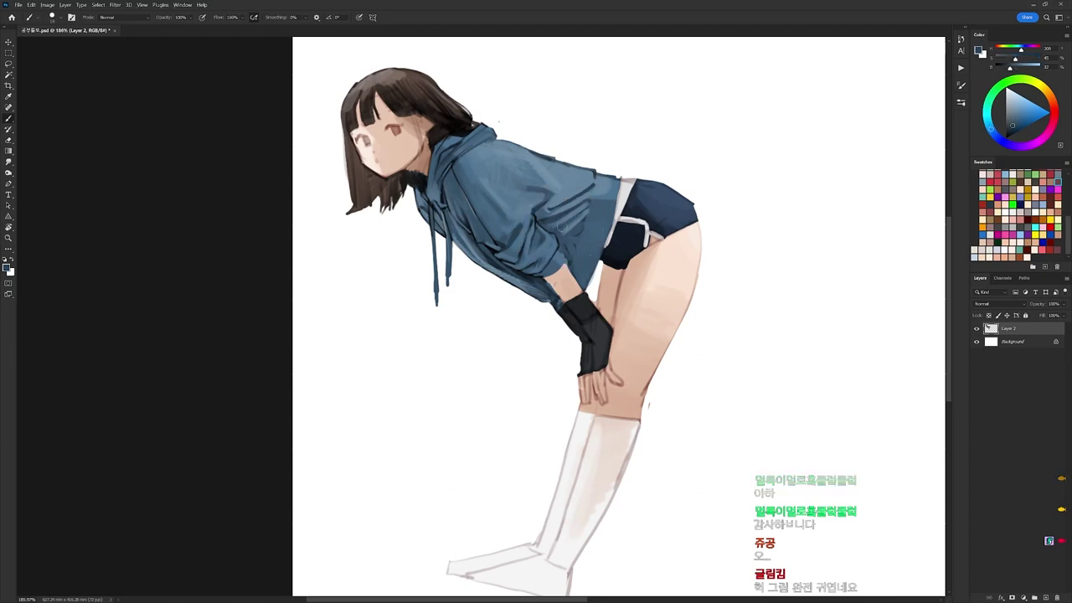
left_click(554, 225, "alt")
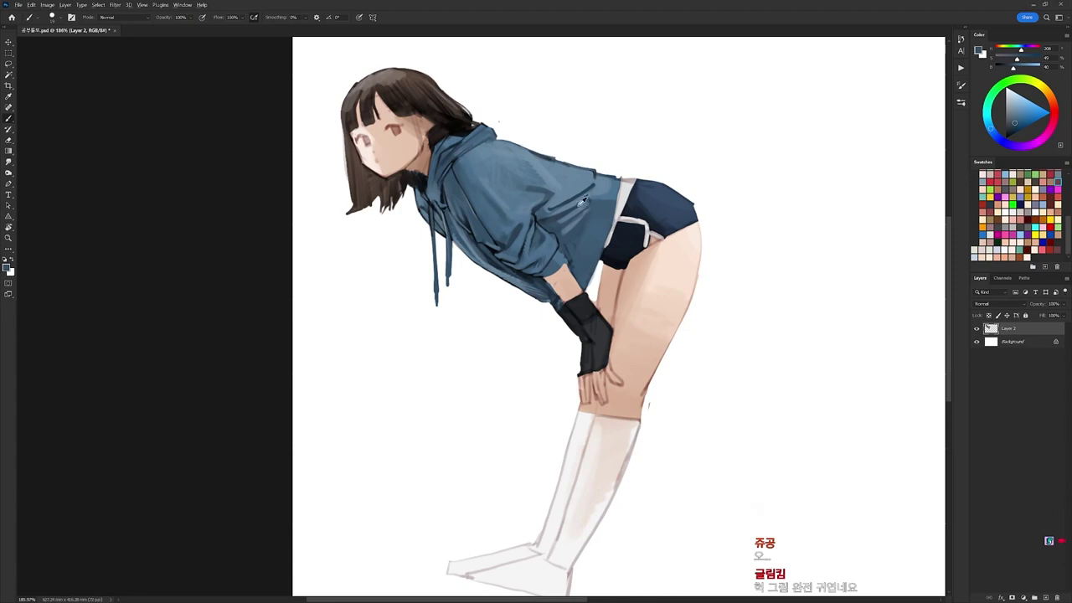
left_click(578, 207, "alt")
left_click(511, 203, "alt")
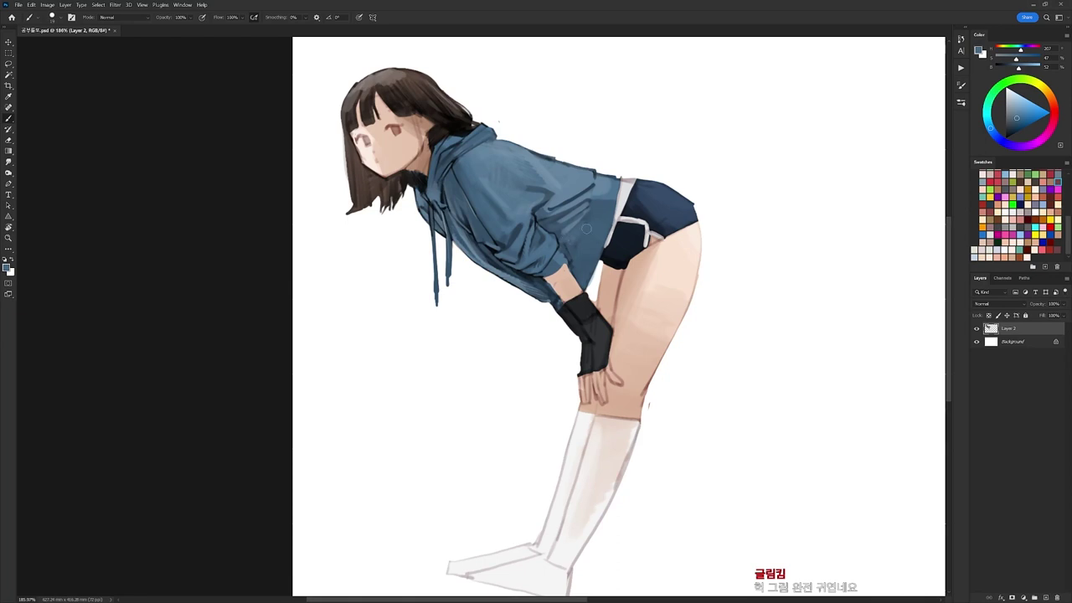
left_click(612, 192, "alt")
left_click(594, 210, "alt")
left_click(473, 160, "alt")
Refine the shading along the hoodie's lower back near the hem with several blues sampled nearby.
scroll(662, 199, "down", 2)
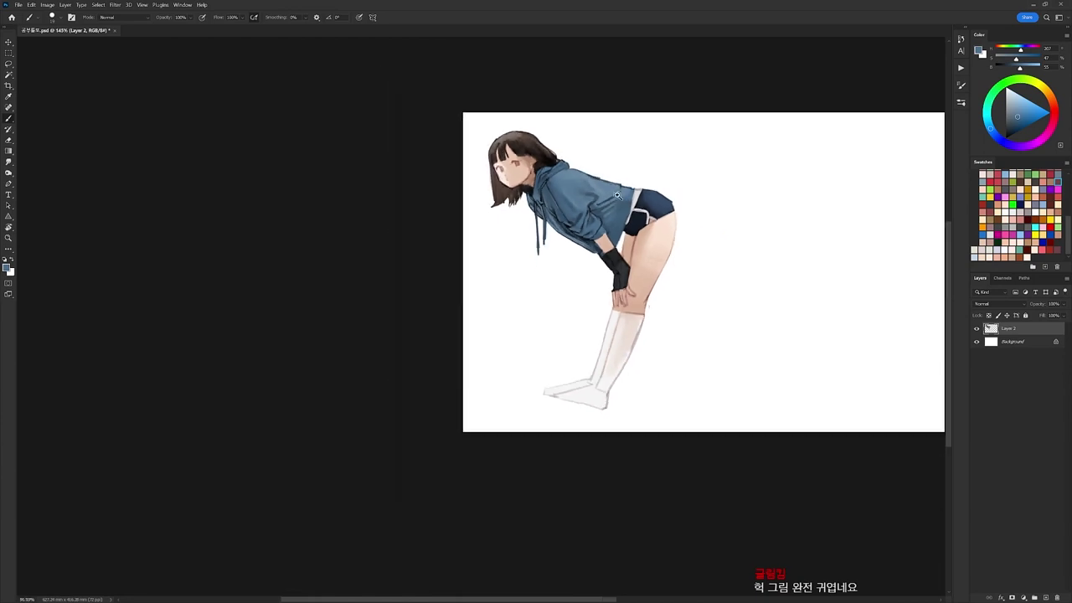
scroll(607, 176, "up", 2)
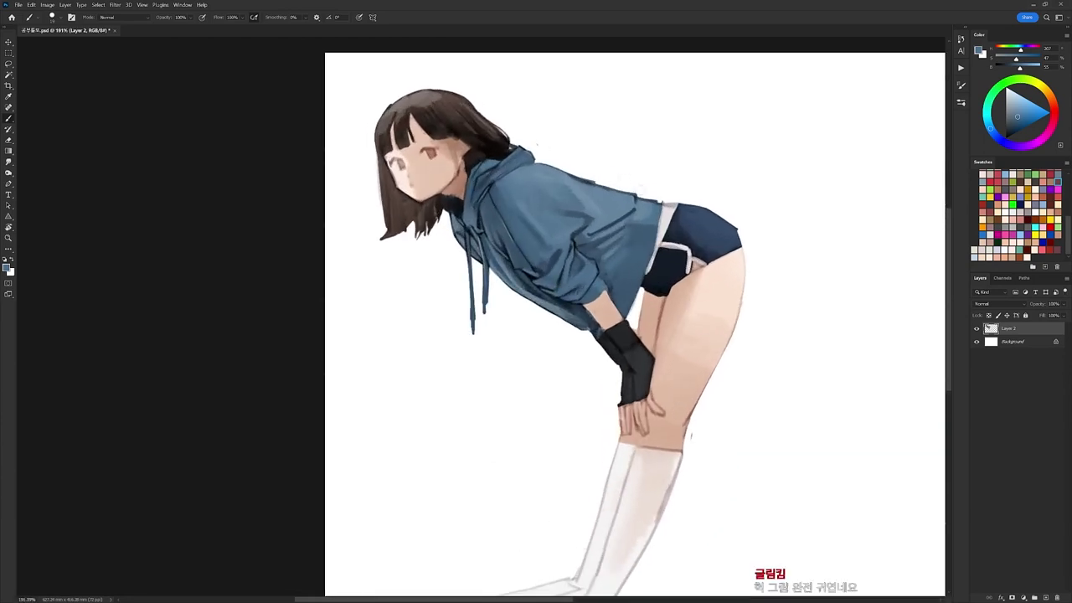
left_click(628, 201, "alt")
left_click(629, 200, "alt")
left_click(621, 207, "alt")
left_click(618, 203, "alt")
left_click(590, 201, "alt")
Tilt the canvas and retouch the light shading along the outer back of the hoodie with a sampled light blue.
key("r")
left_click_drag(690, 246, 712, 271)
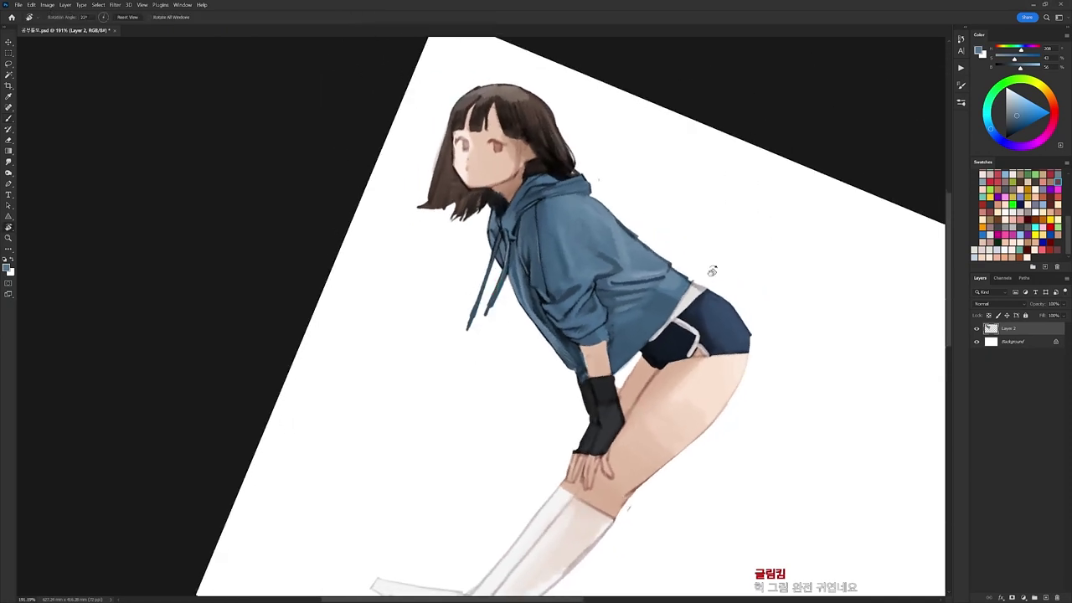
key("b")
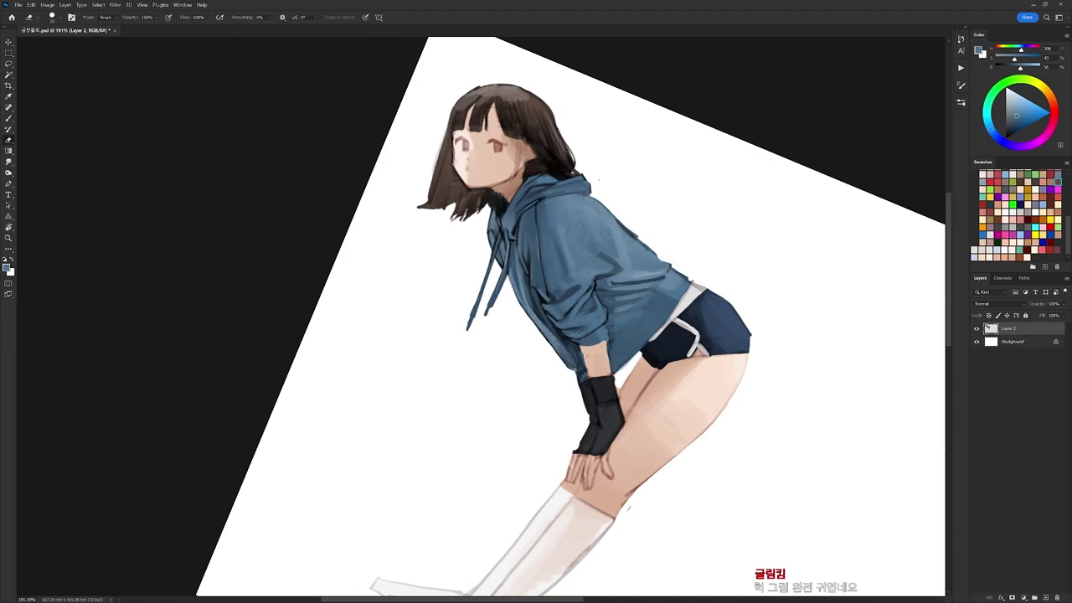
key("b")
left_click(644, 236, "alt")
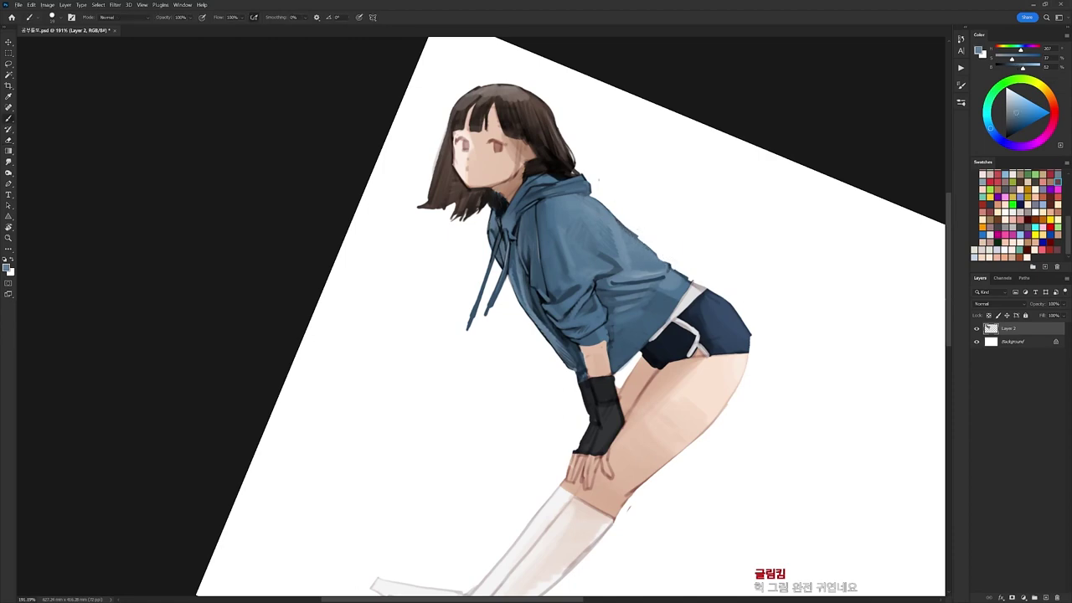
Turn the canvas over, switch to a smaller brush preset, and line the hoodie's back contour in black, cleaning its edge with the eraser.
key("r")
mouse_move(669, 251)
left_mouse_down()
mouse_move(587, 127)
mouse_move(423, 141)
left_mouse_up()
key("b")
key("d")
right_click(481, 164)
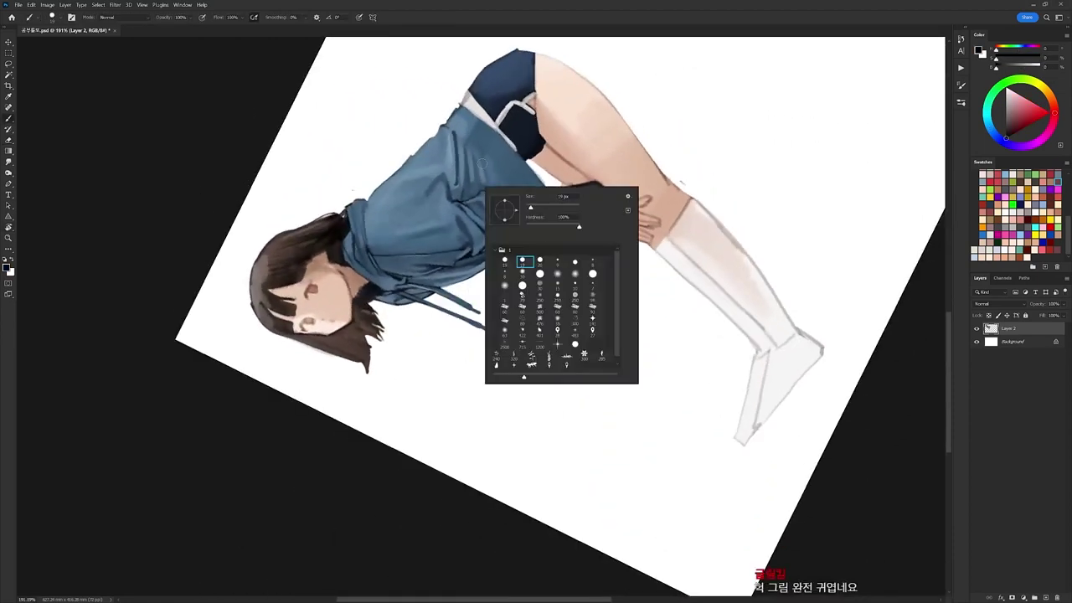
double_click(555, 260)
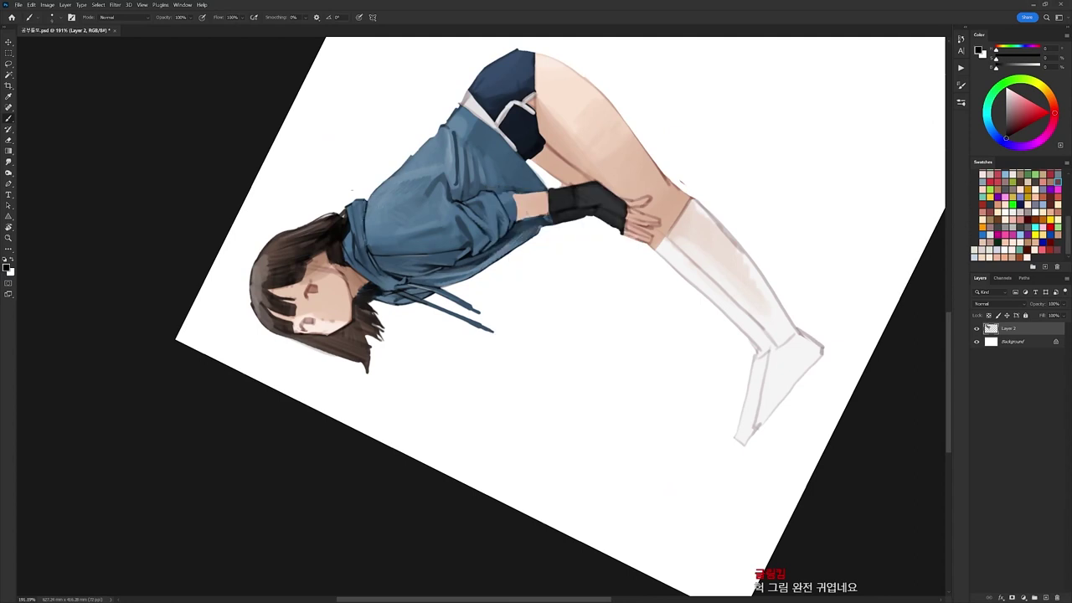
left_click(374, 223, "alt")
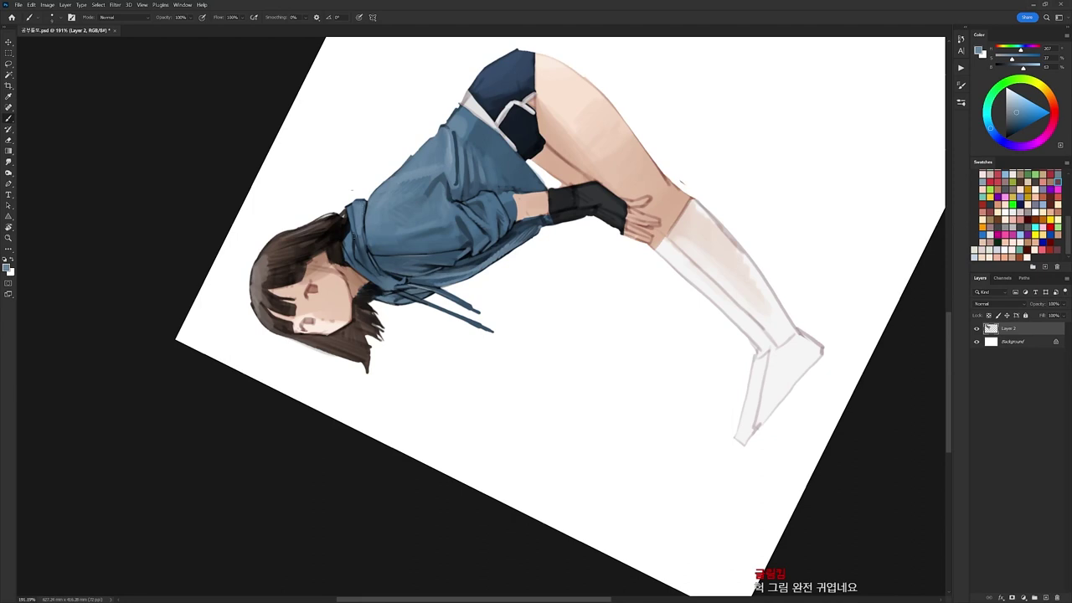
key("d")
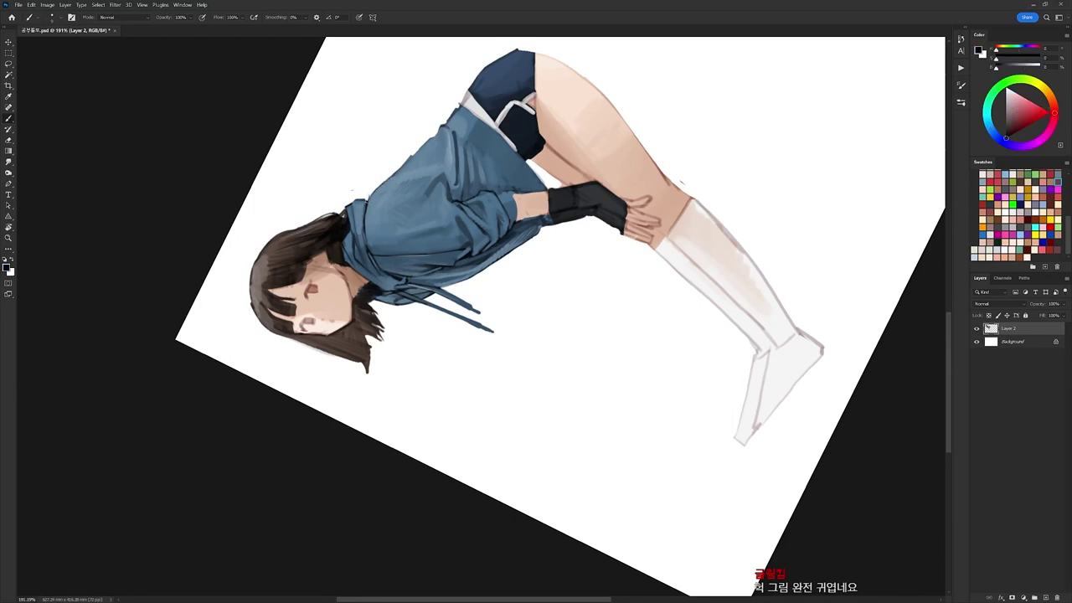
left_click_drag(367, 201, 432, 135)
key("e")
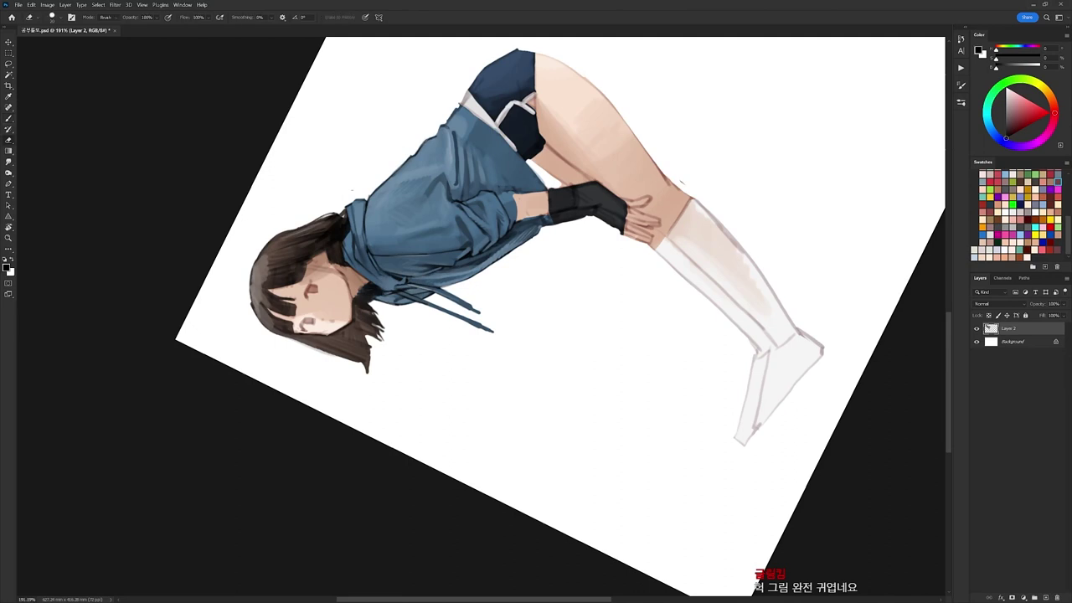
Restore the unrotated view and retouch the back end of the hoodie's hem band with sampled blues.
key("r")
left_click_drag(659, 67, 750, 233)
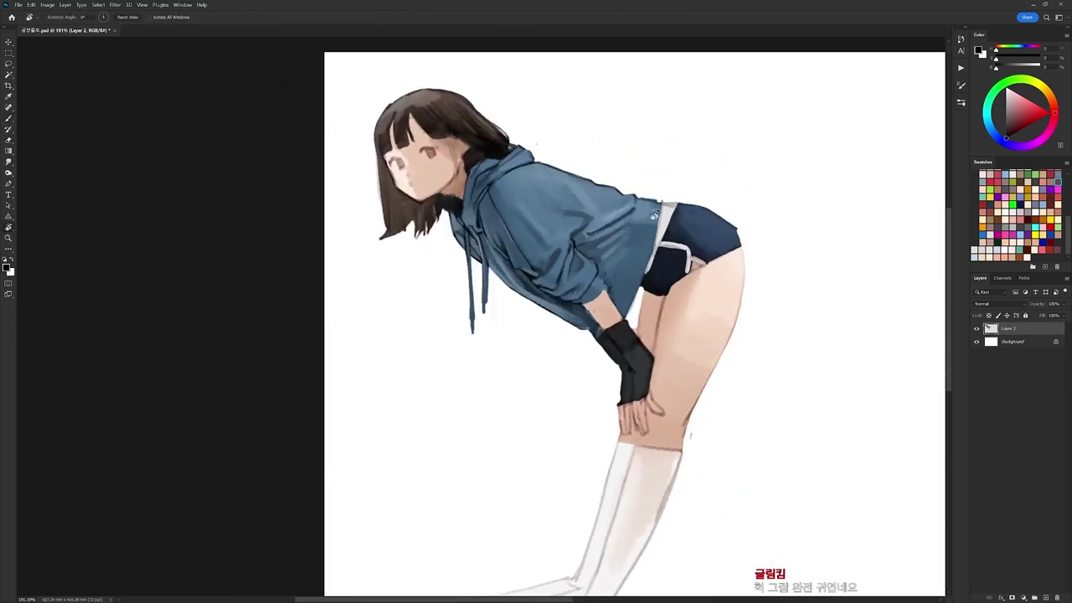
key("b")
left_click(649, 221, "alt")
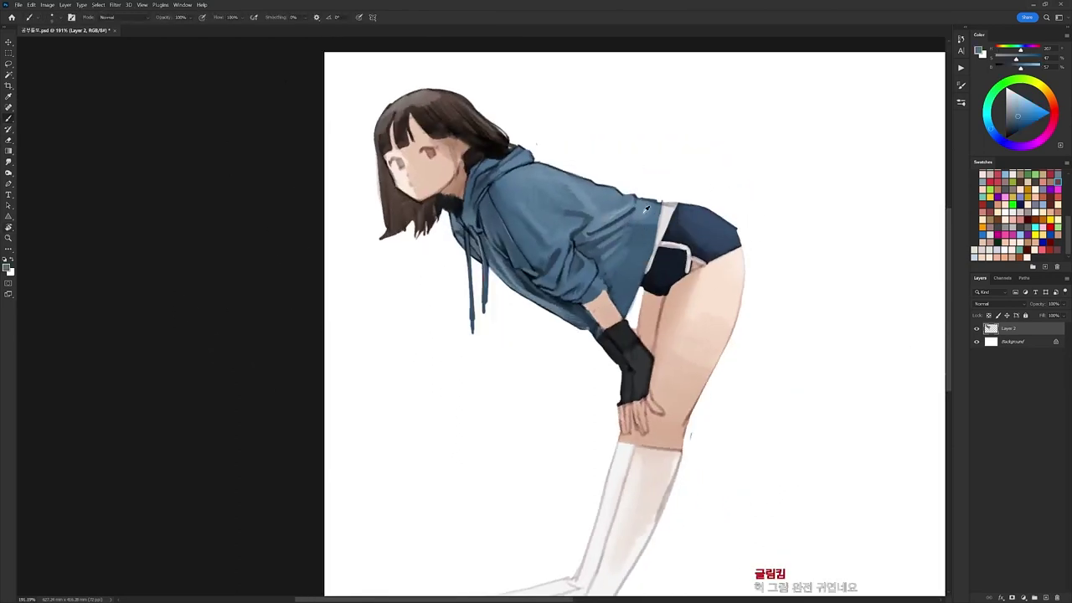
left_click(645, 214, "alt")
key("d")
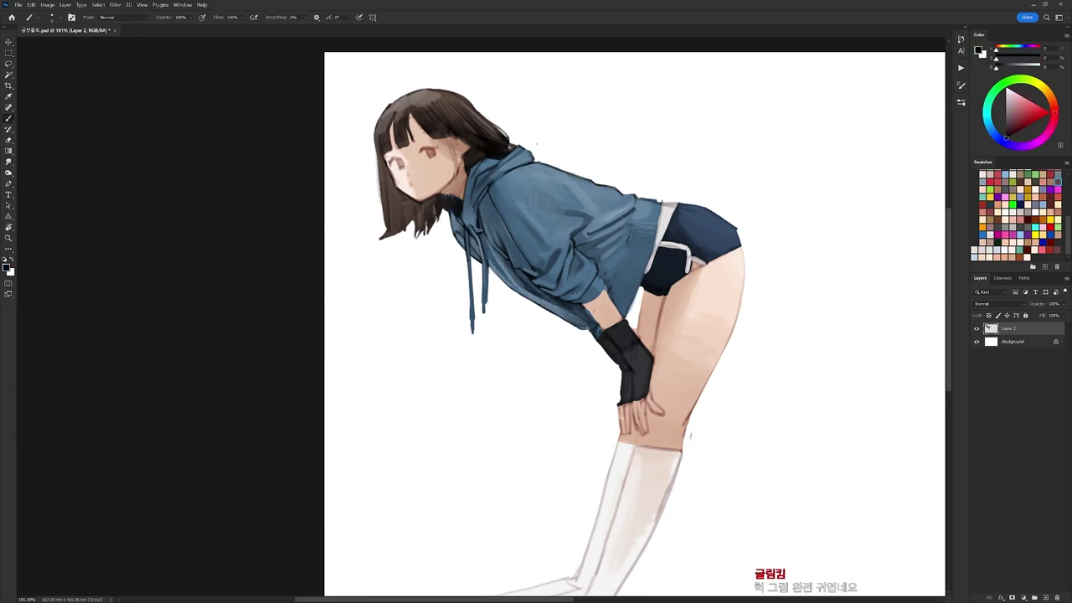
Draw the dark seam line of the hoodie's hem band and soften it with blues sampled beside it.
left_click_drag(629, 245, 628, 225)
left_click(634, 240, "alt")
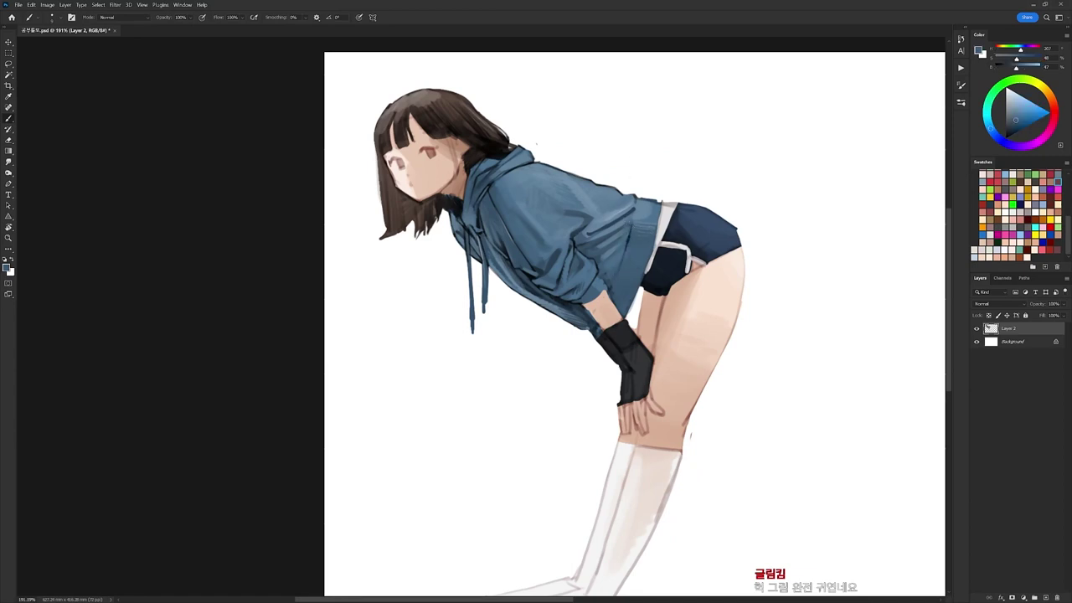
left_click_drag(624, 247, 627, 222)
left_click(625, 214, "alt")
left_click(603, 257, "alt")
key("d")
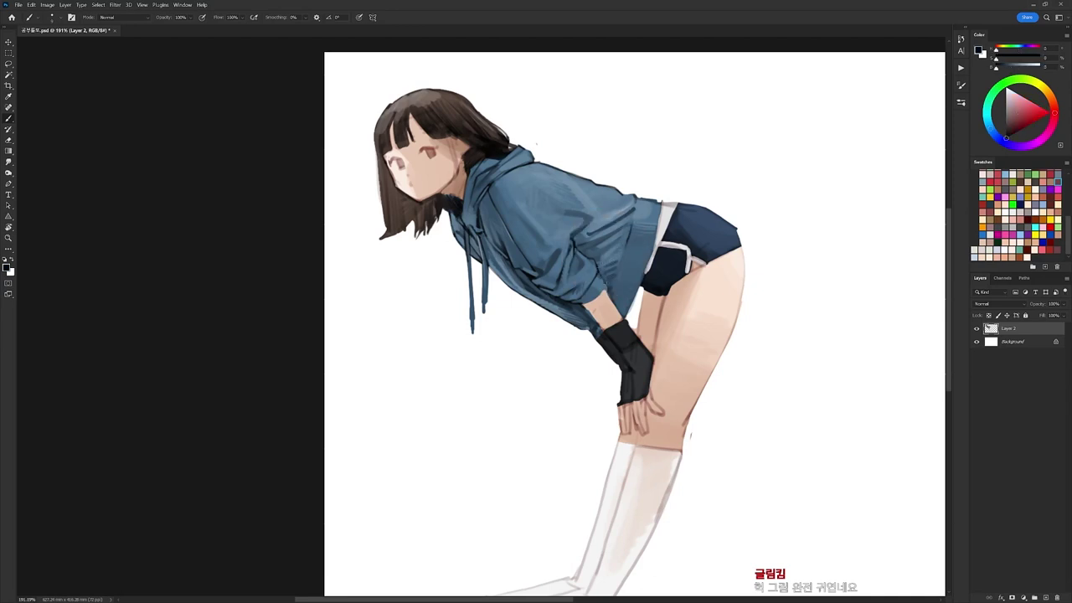
Rotate the canvas until the torso is upright and draw fine black lines on the sleeve cuff and hem.
left_click(620, 285, "alt")
key("d")
key("r")
left_click_drag(710, 221, 598, 325)
key("b")
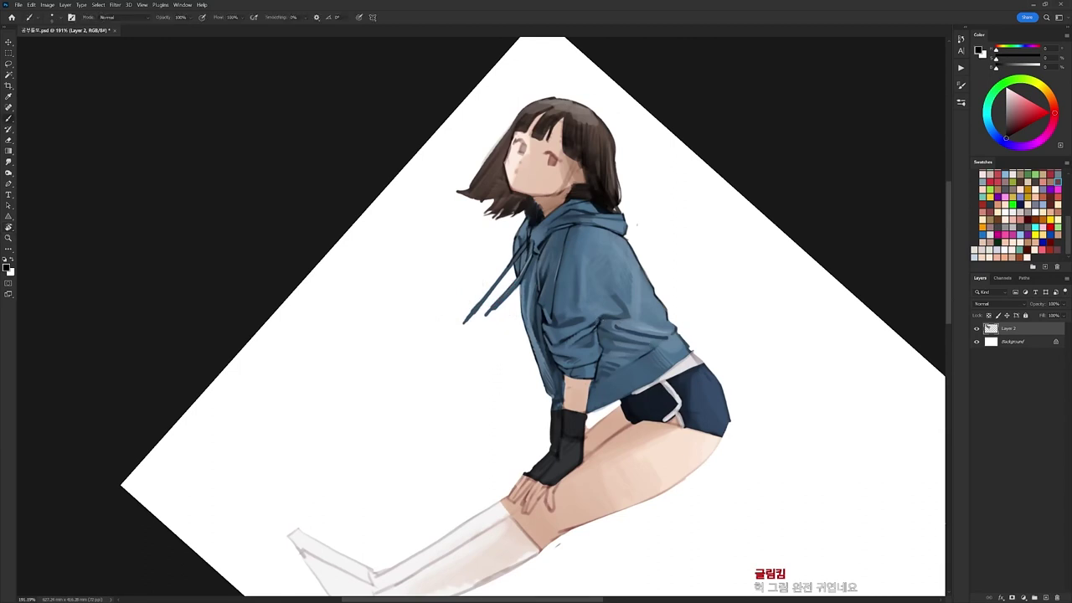
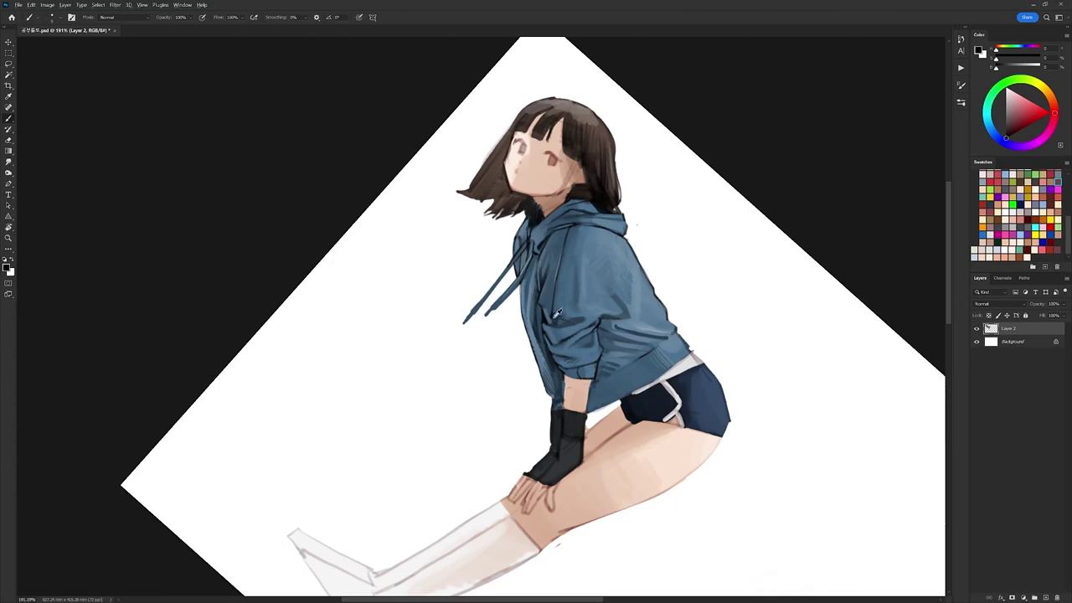
left_click(557, 314, "alt")
Turn the canvas back to its unrotated view, add dark lines to the hem band, and erase stray paint at its back corner.
key("r")
left_click_drag(557, 314, 594, 142)
key("d")
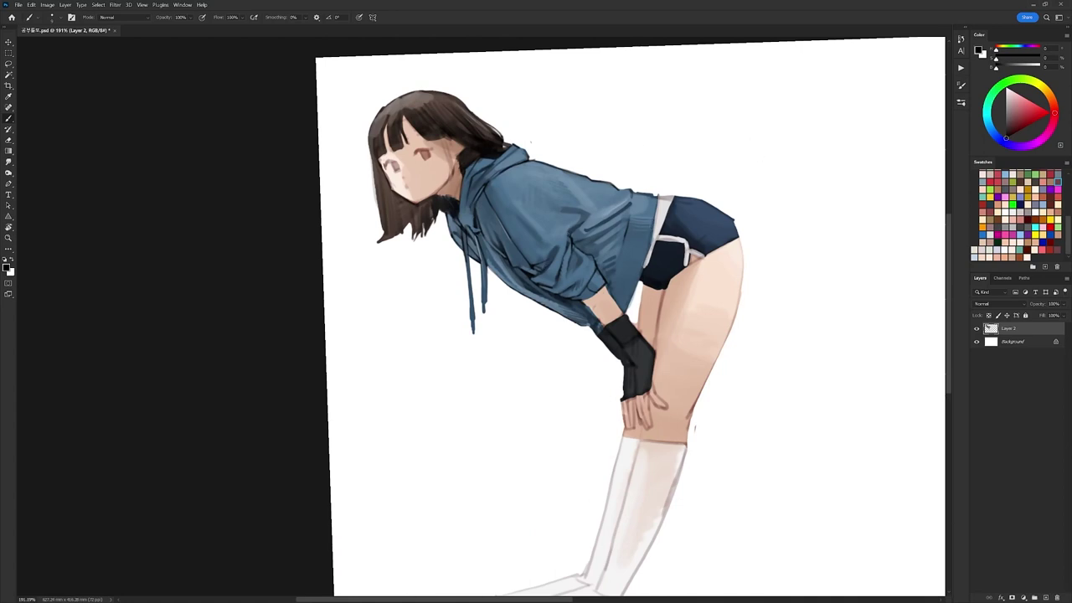
left_click_drag(655, 216, 642, 264)
left_click(644, 230, "alt")
key("e")
left_click_drag(657, 194, 644, 191)
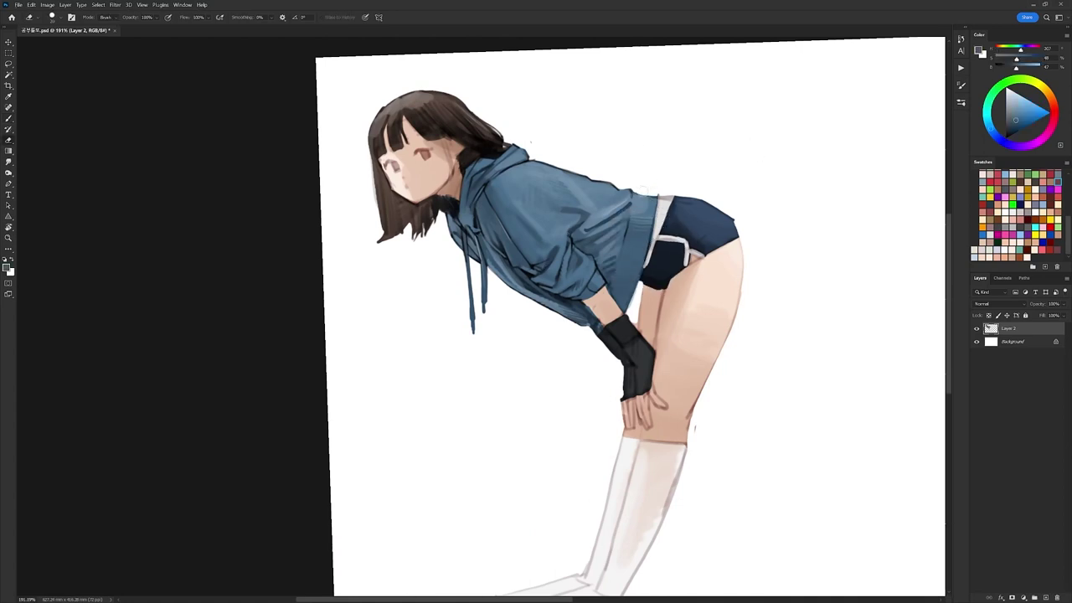
key("r")
mouse_move(716, 194)
left_mouse_down()
mouse_move(696, 168)
mouse_move(716, 208)
left_mouse_up()
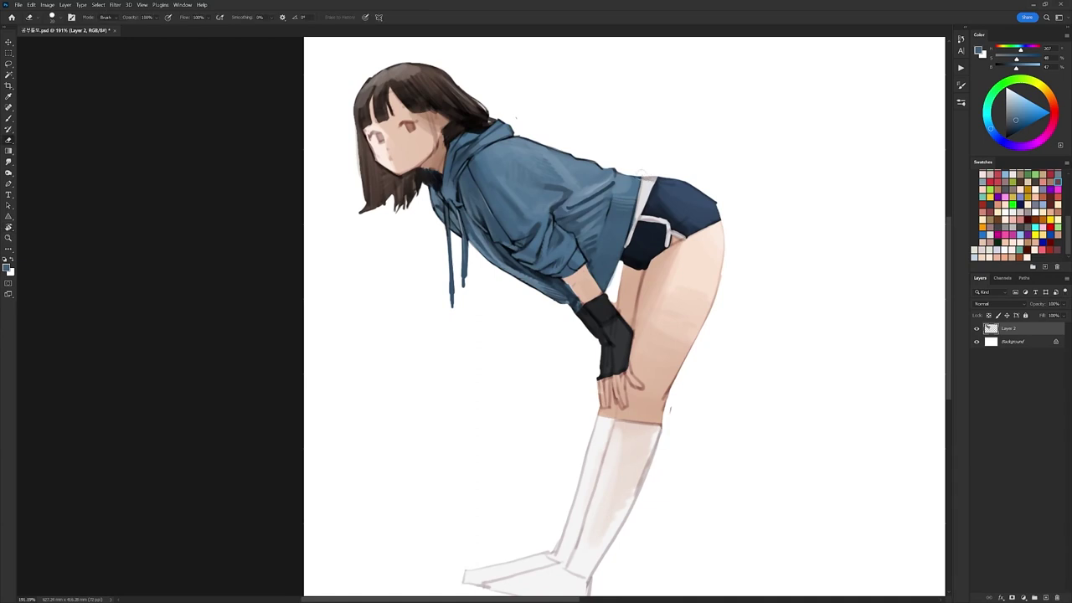
Clean the hem's back corner with the brush and eraser and draw black detail lines down the hem band.
key("d")
key("b")
left_click(640, 175, "alt")
key("e")
mouse_move(616, 169)
left_mouse_down()
mouse_move(637, 172)
mouse_move(638, 188)
left_mouse_up()
key("d")
key("b")
left_click_drag(630, 273, 627, 247)
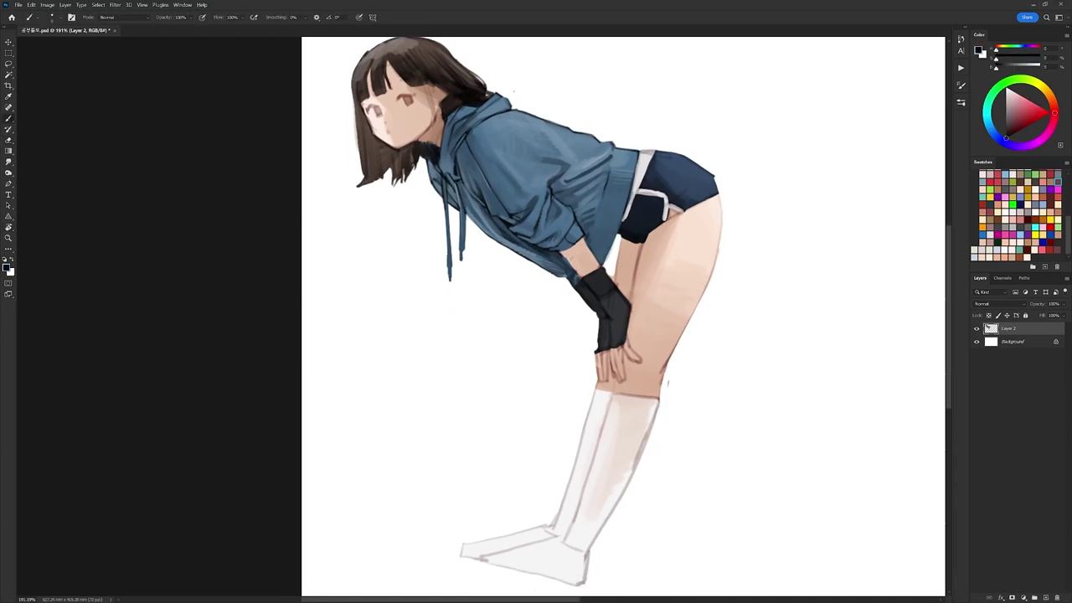
Refine the dark folds beside the hem seam with blues sampled from the hoodie's lower side.
left_click(595, 226, "alt")
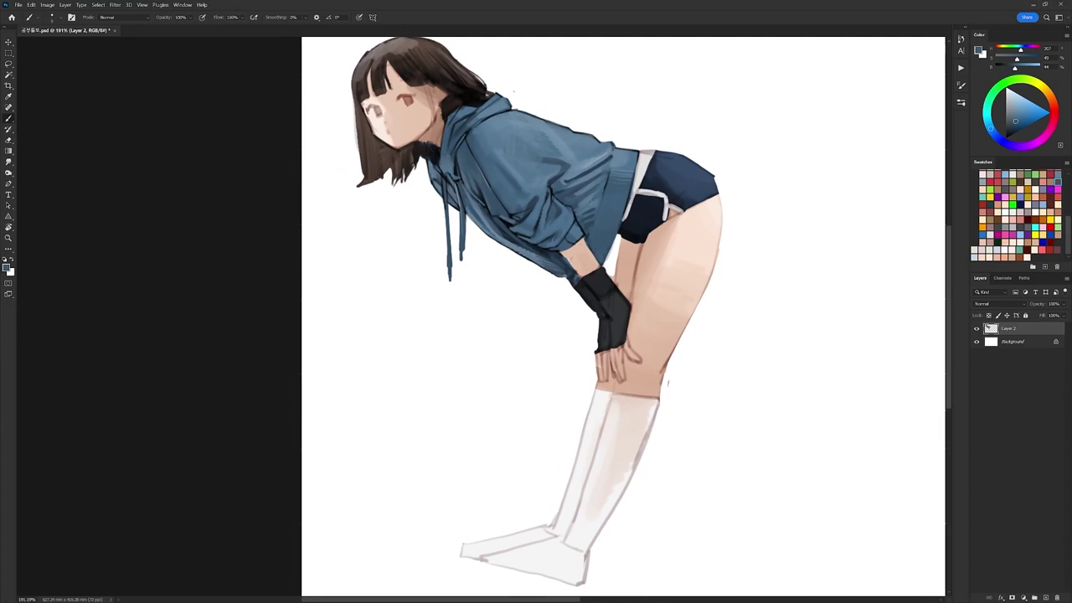
left_click(591, 224, "alt")
key("d")
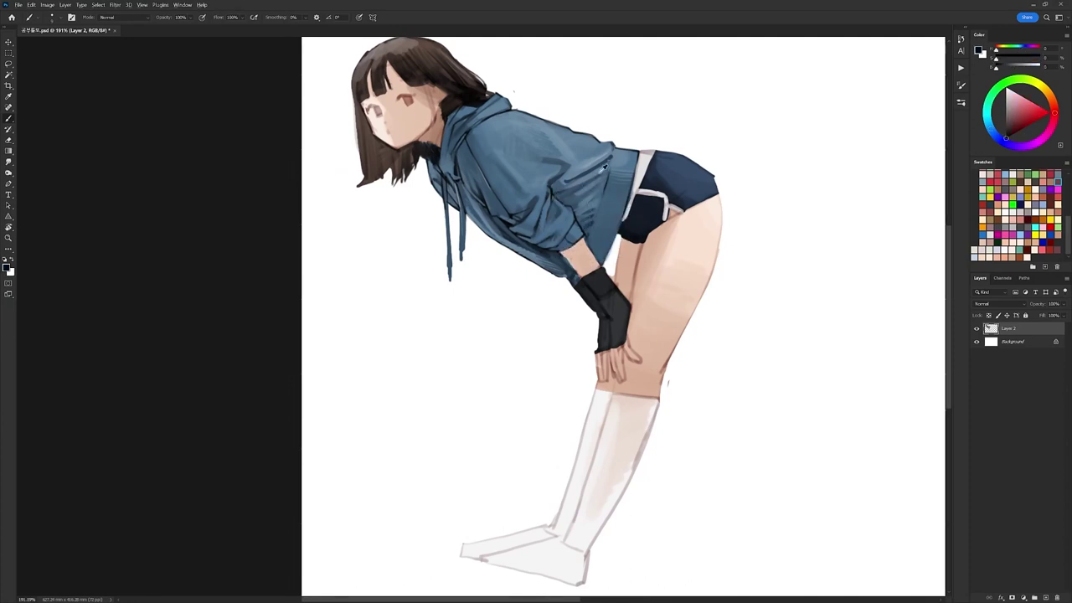
left_click(601, 154, "alt")
left_click(631, 206, "alt")
Rotate the canvas toward upright and touch up the hoodie's lower front corner beside the forearm with sampled skin, blue and black.
key("r")
left_click_drag(630, 210, 624, 283)
left_click(602, 294, "alt")
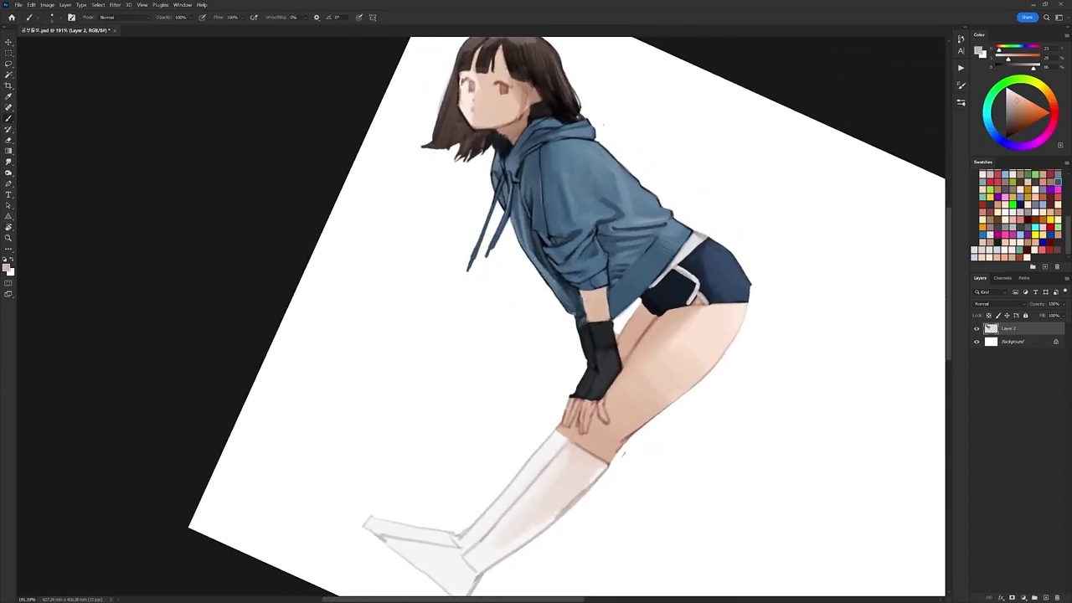
key("d")
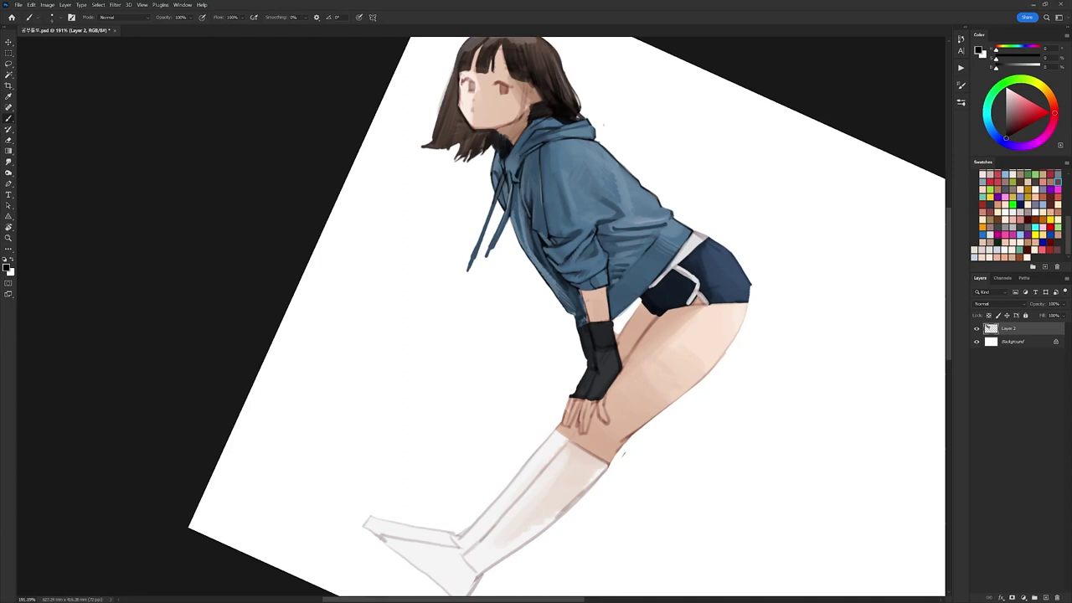
left_click(582, 302, "alt")
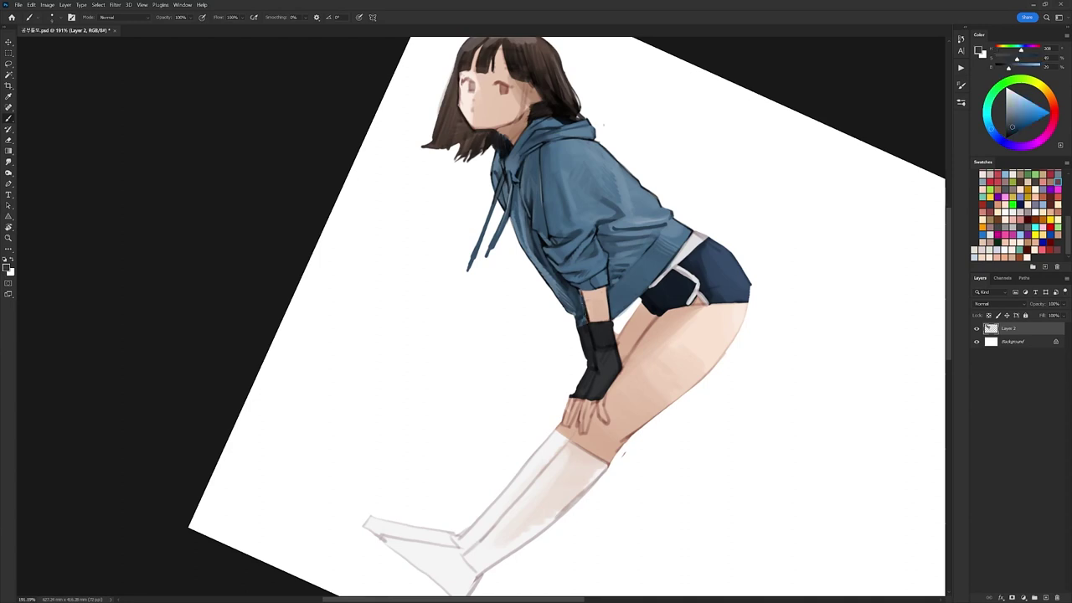
left_click(591, 300, "alt")
key("r")
left_click_drag(631, 186, 630, 238)
key("d")
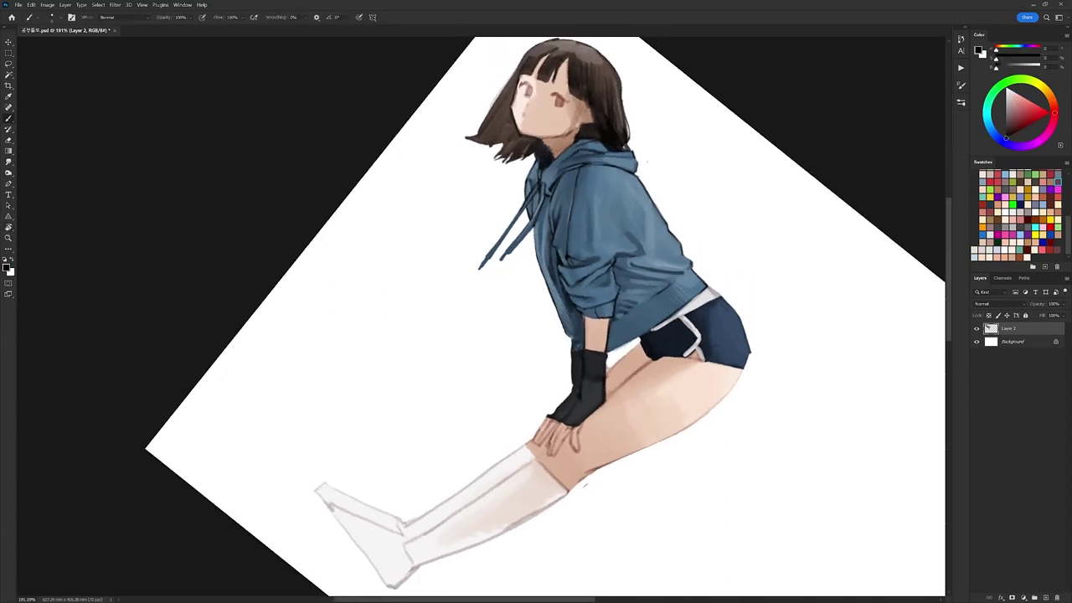
Extend the top of the far glove up to the hoodie's front hem with a larger brush and the glove's dark color.
right_click(604, 255)
left_click(662, 334)
left_click(579, 361, "alt")
left_click_drag(571, 340, 574, 343)
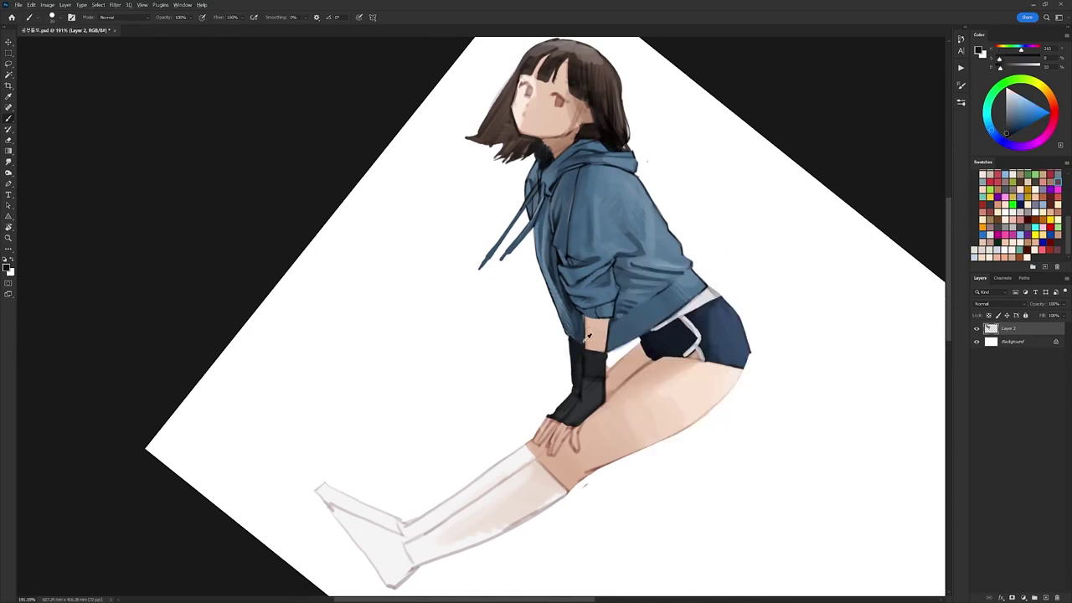
Refine the hoodie's front hem just above the far glove with darker and mid blues sampled from the fabric.
left_click(570, 324, "alt")
right_click(663, 218)
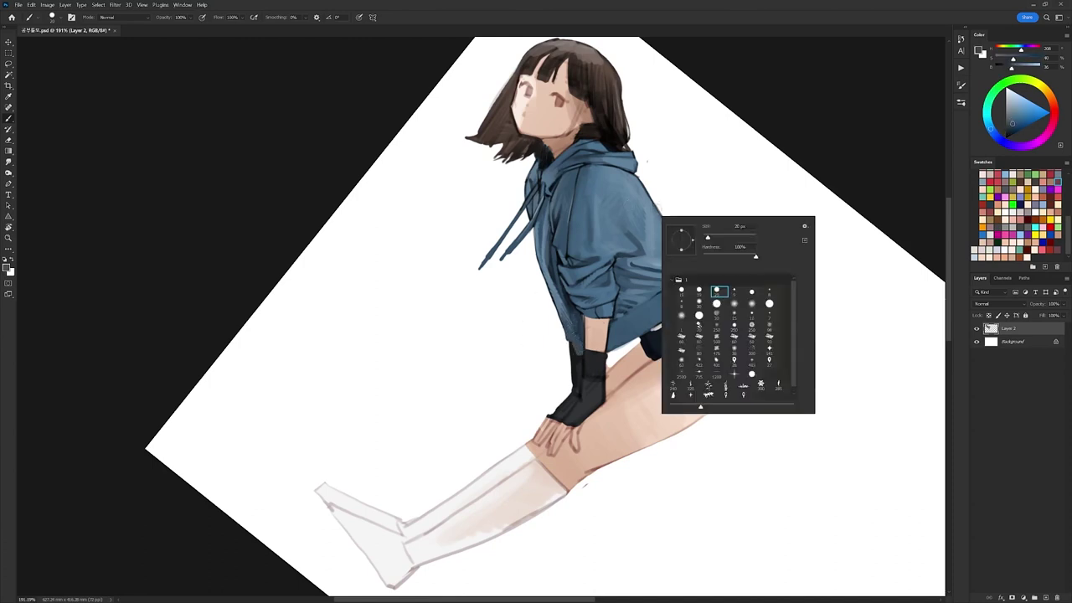
left_click(733, 296)
left_click(579, 343)
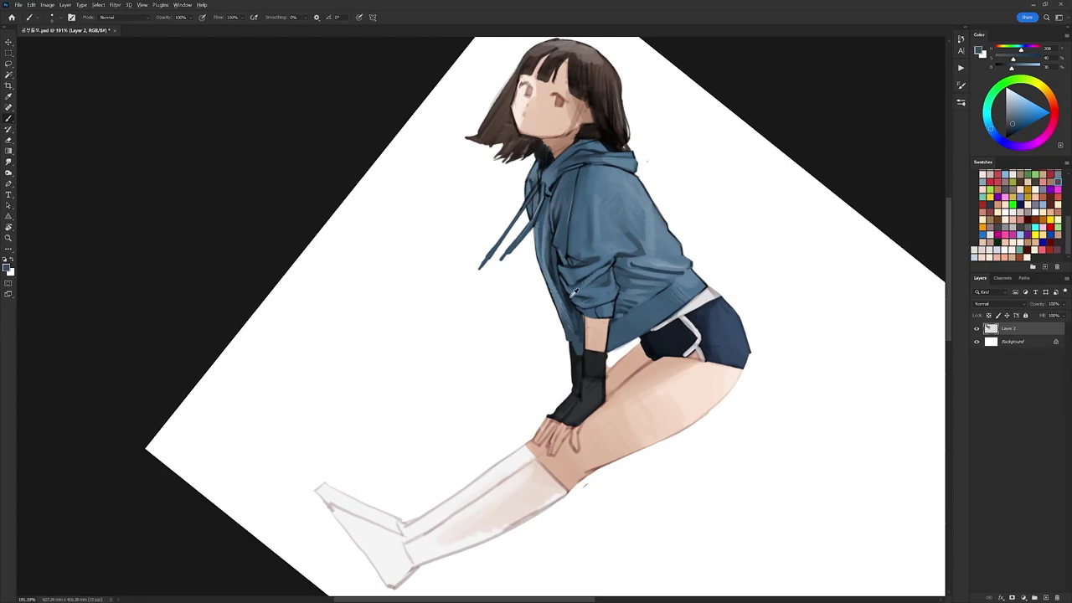
left_click(568, 302, "alt")
right_click(618, 276)
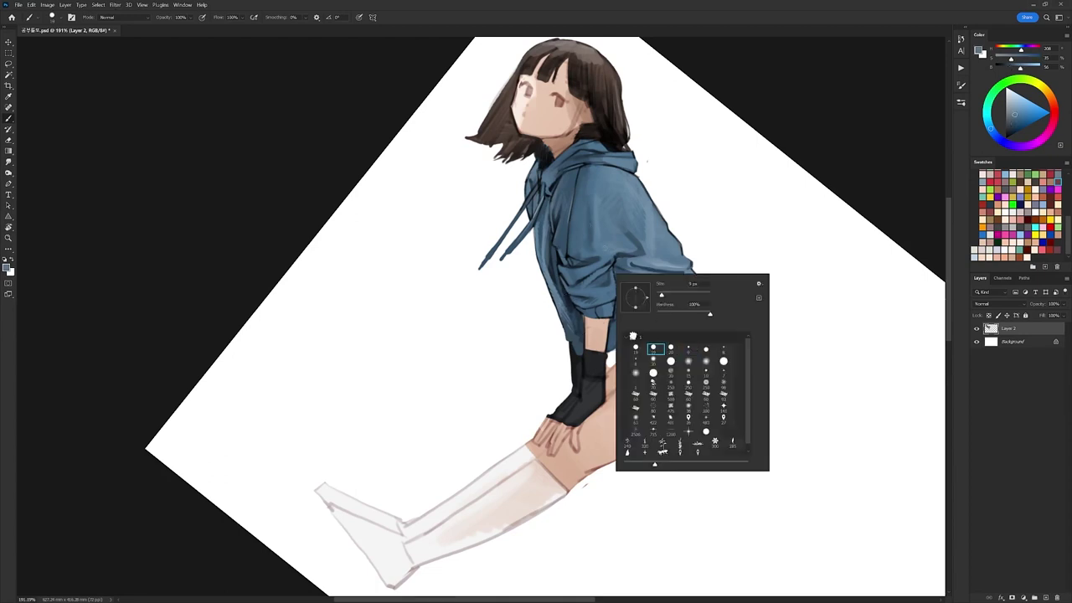
key("Return")
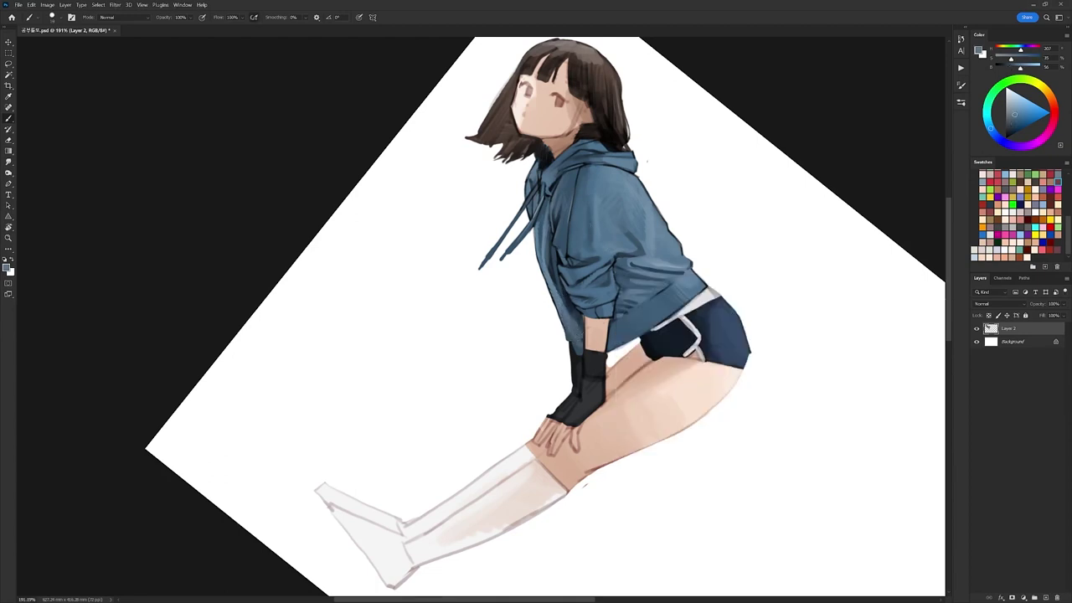
Turn the canvas back and clean the hoodie hem's lower edge between forearm and thigh, alternating black lines, sampled blue and the eraser.
key("r")
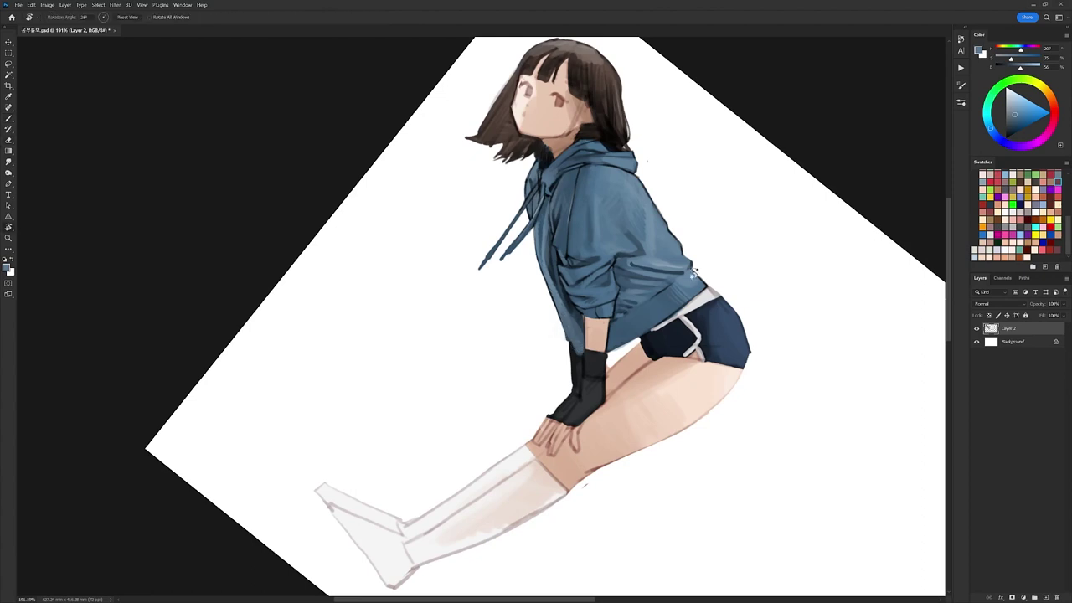
left_click_drag(694, 273, 628, 156)
key("b")
left_click(622, 154, "alt")
right_click(630, 215)
left_click(707, 293)
key("Return")
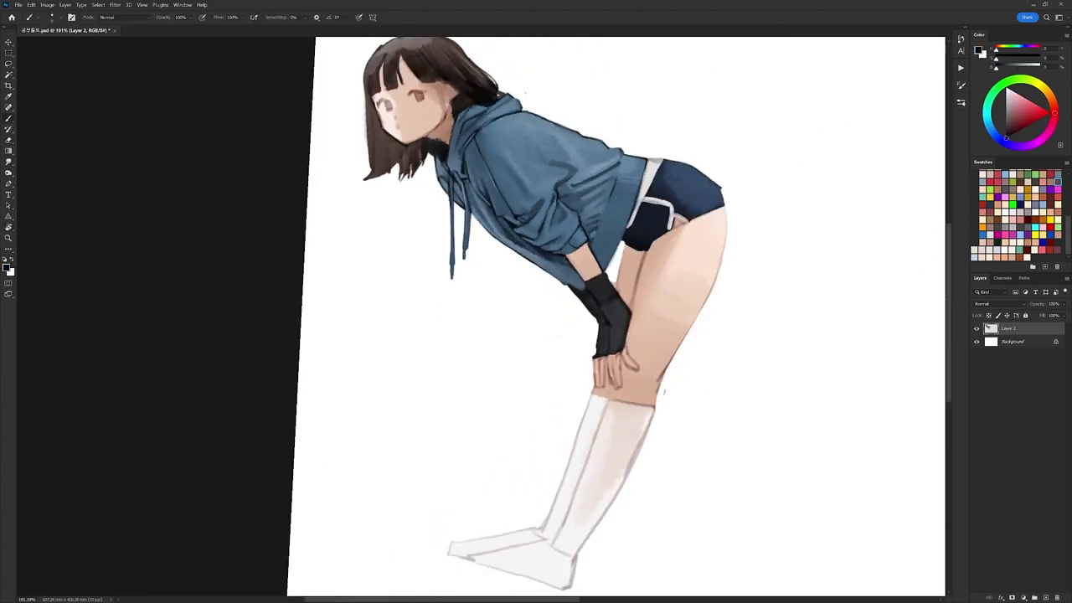
left_click(611, 258, "alt")
key("e")
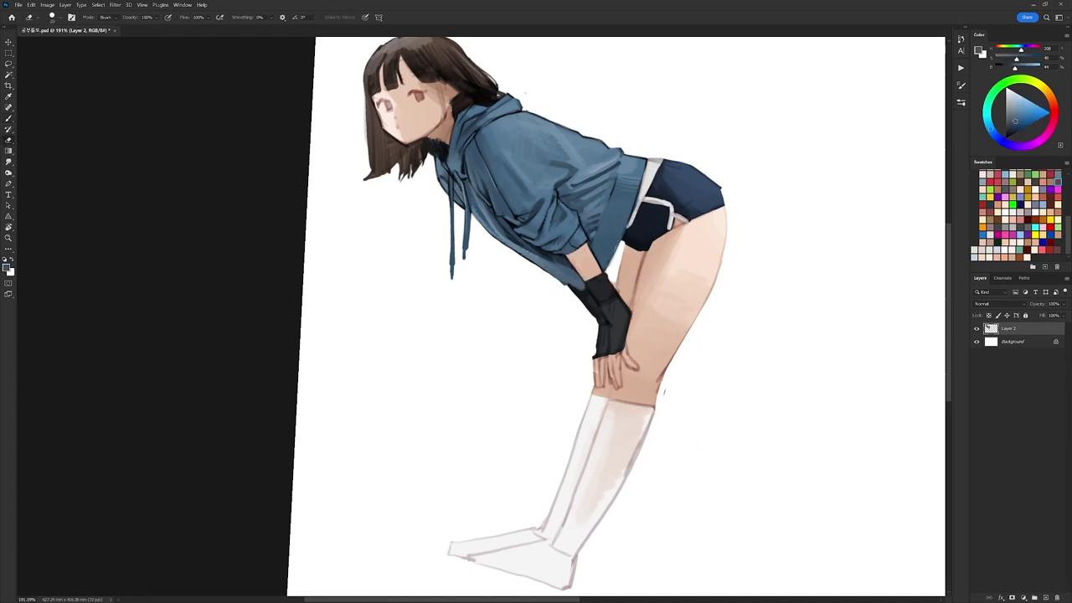
key("b")
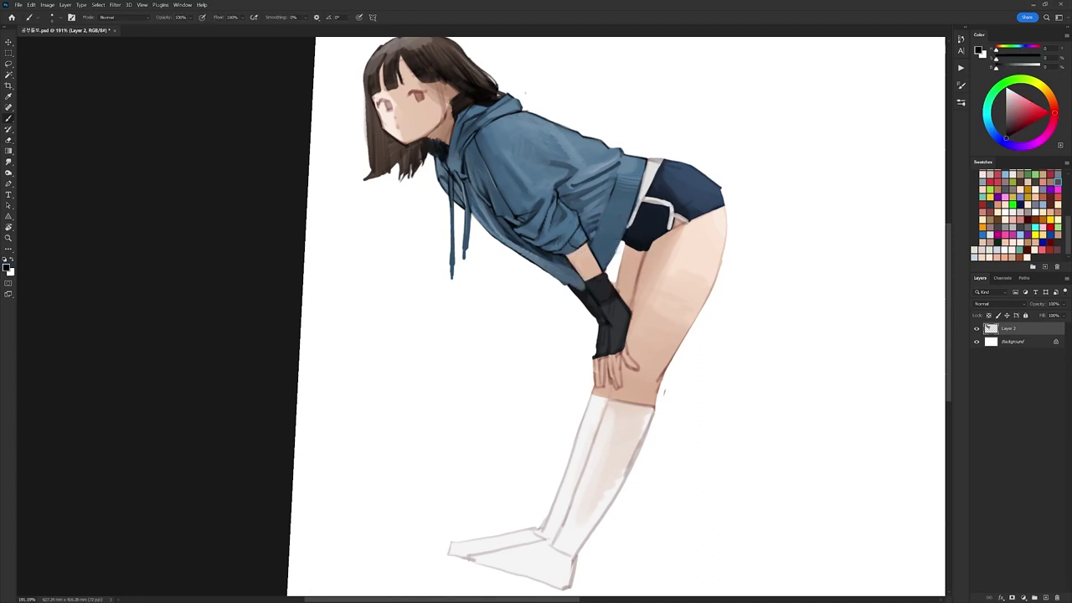
key("e")
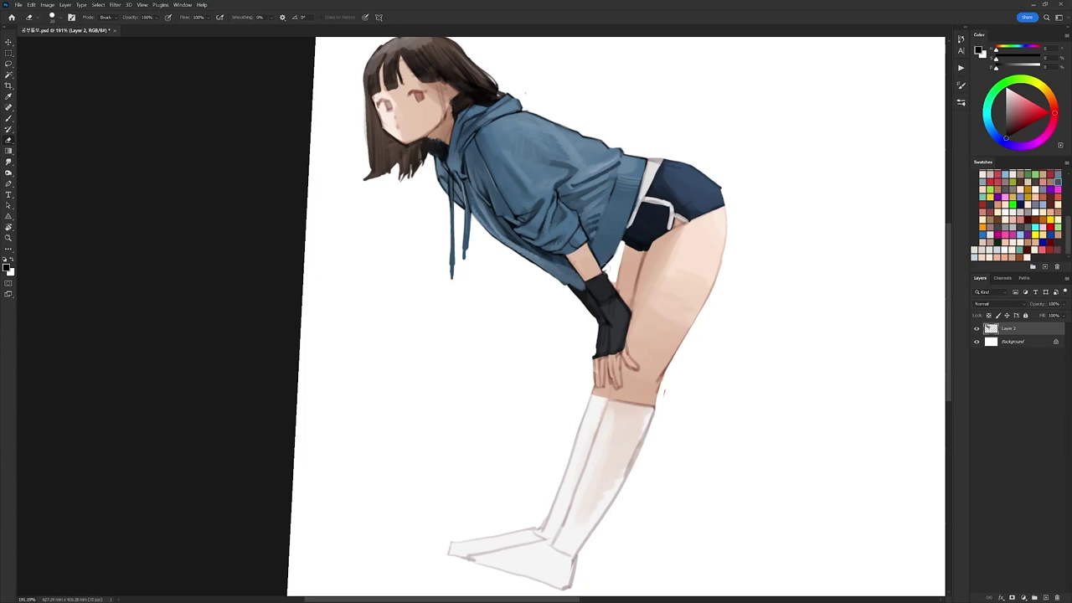
key("b")
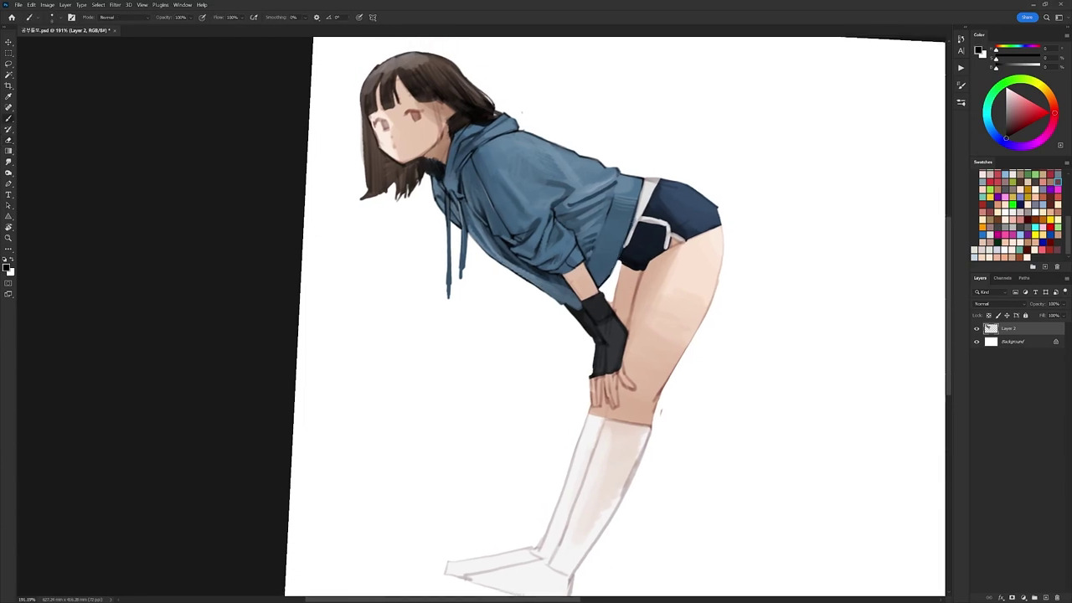
Reset the canvas rotation and paint the front part of the shorts up to the hem with sampled dark navy.
scroll(666, 165, "down", 5)
key("r")
key("Escape")
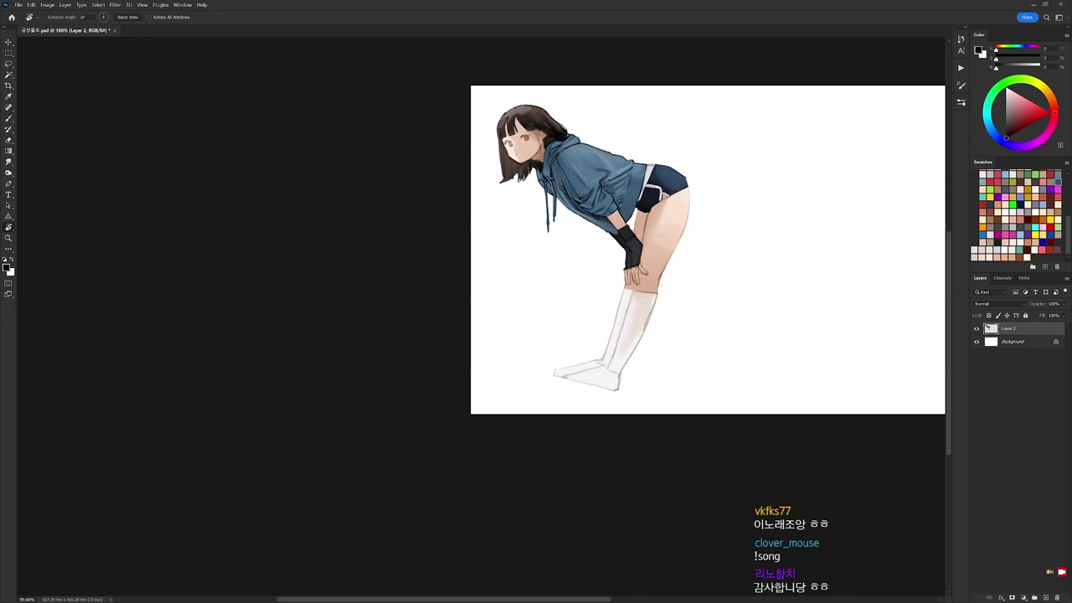
scroll(704, 246, "up", 3)
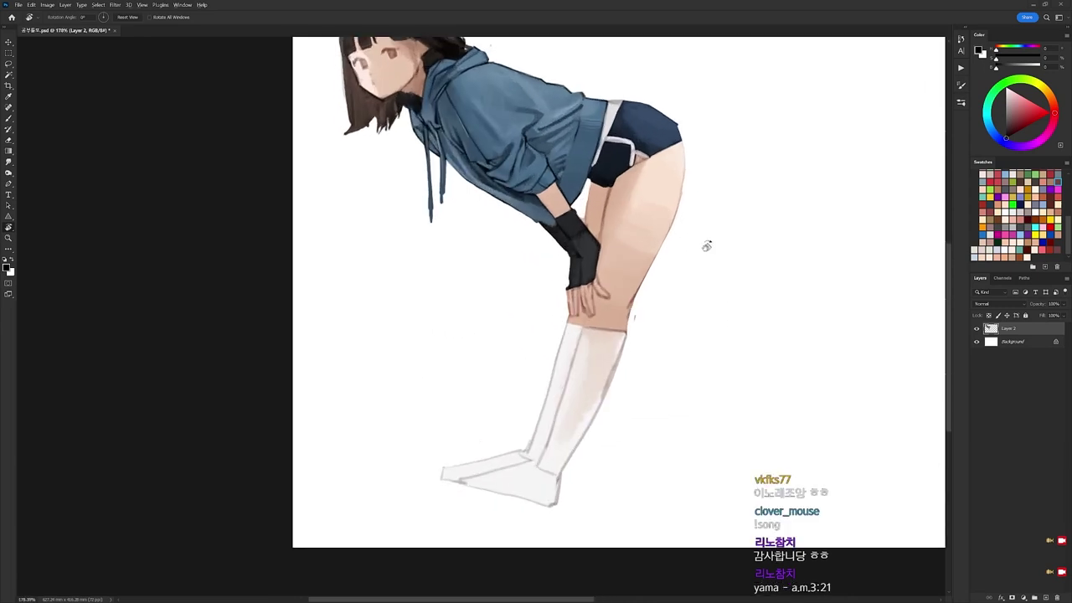
scroll(659, 142, "up", 1)
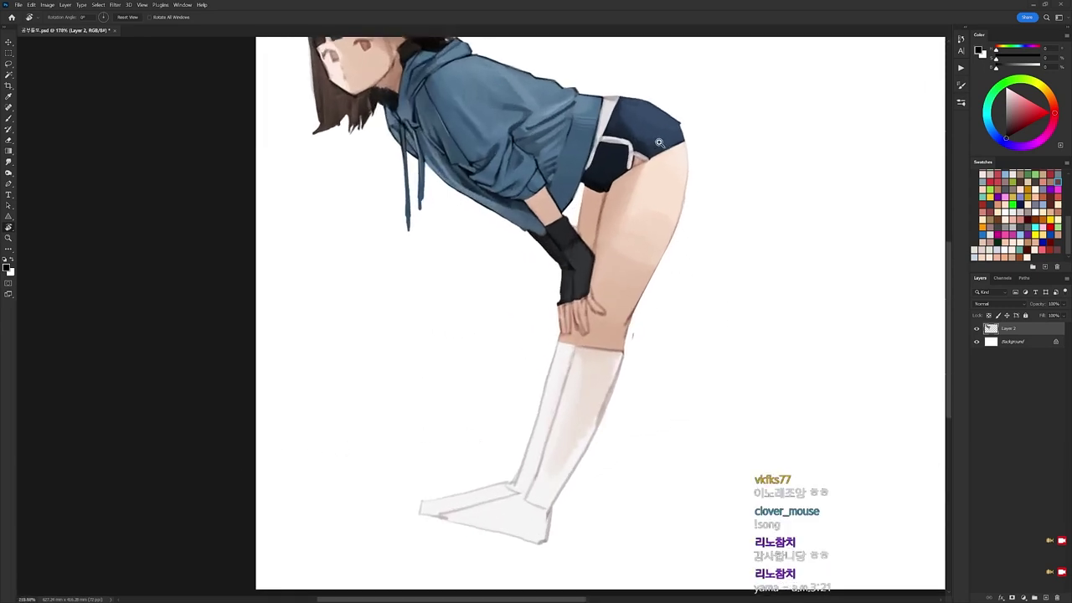
left_click_drag(660, 143, 648, 204)
key("b")
right_click(622, 202)
left_click(663, 278)
left_click(585, 235, "alt")
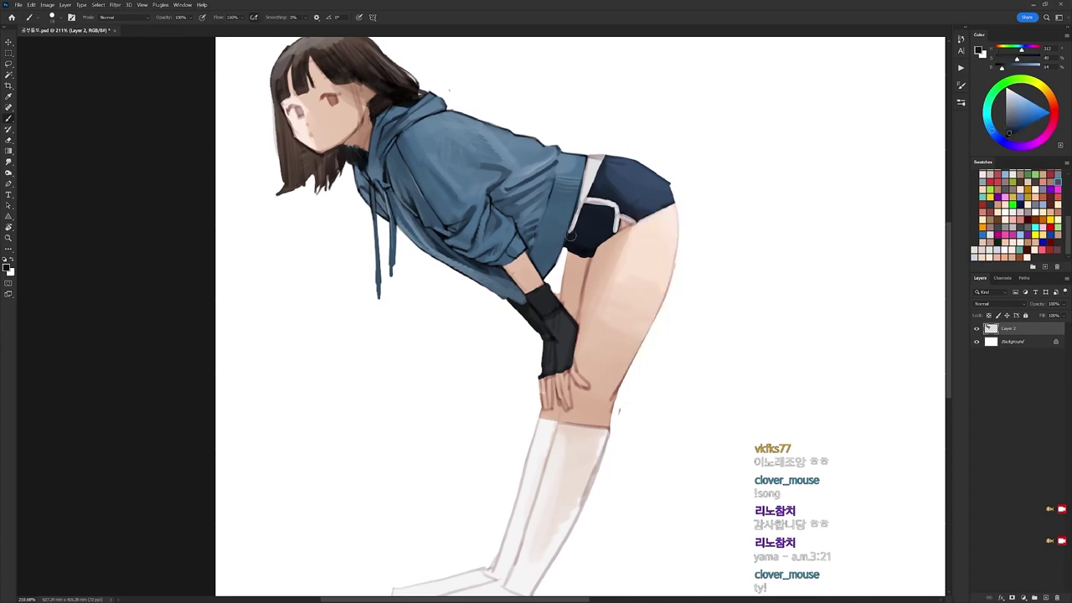
left_click_drag(571, 235, 578, 211)
left_click(592, 183, "alt")
Paint sampled skin tone between the hoodie hem and the shorts' waistband, and trim the waist's back edge with the eraser.
key("d")
right_click(623, 182)
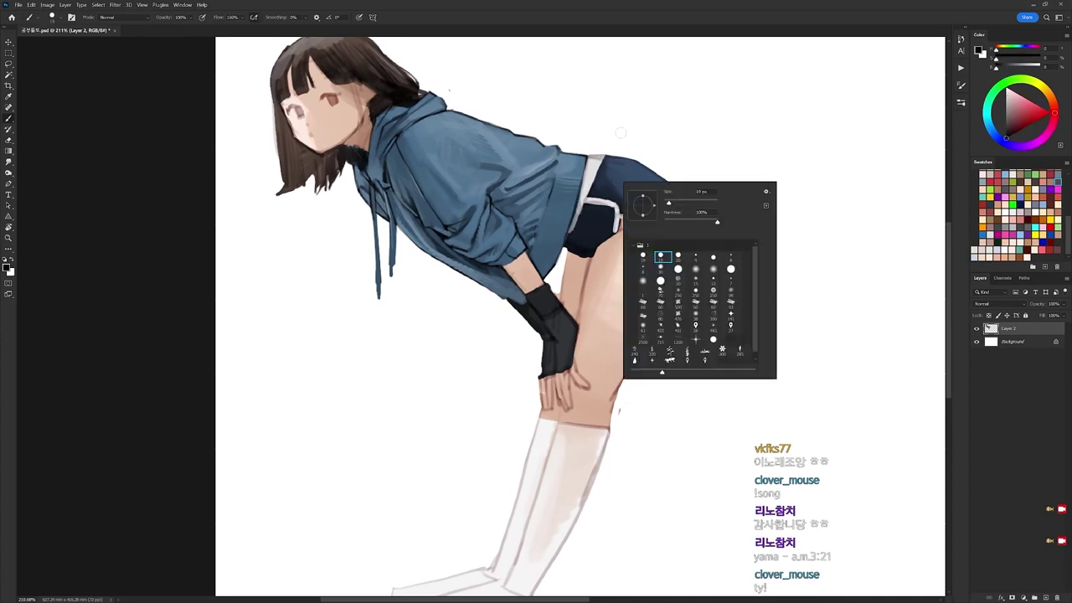
left_click(680, 257)
left_click(613, 255, "alt")
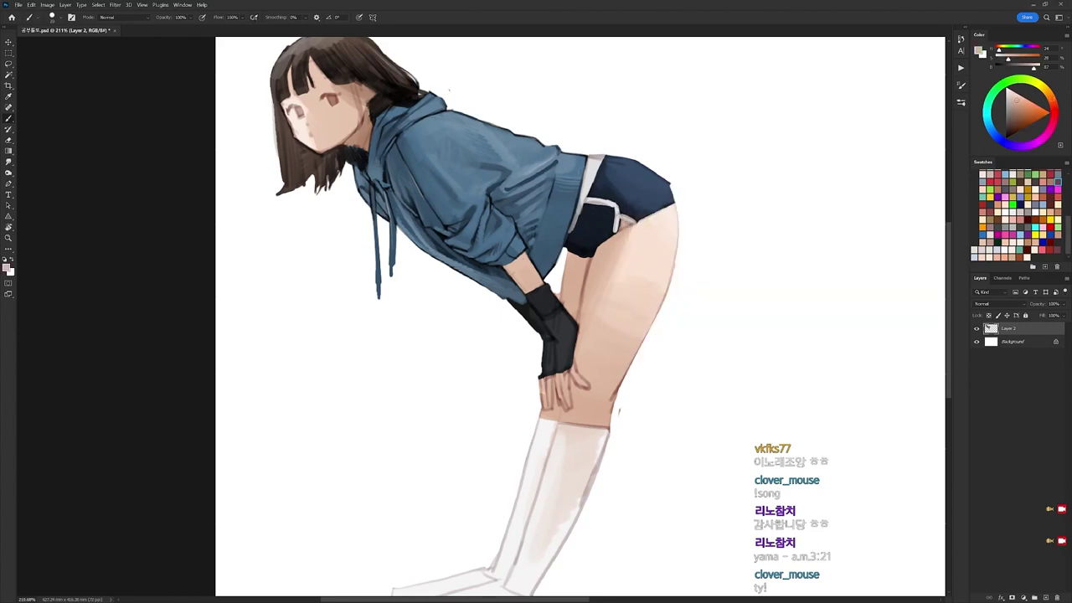
left_click_drag(587, 156, 586, 167)
key("r")
left_click_drag(646, 131, 658, 390)
key("e")
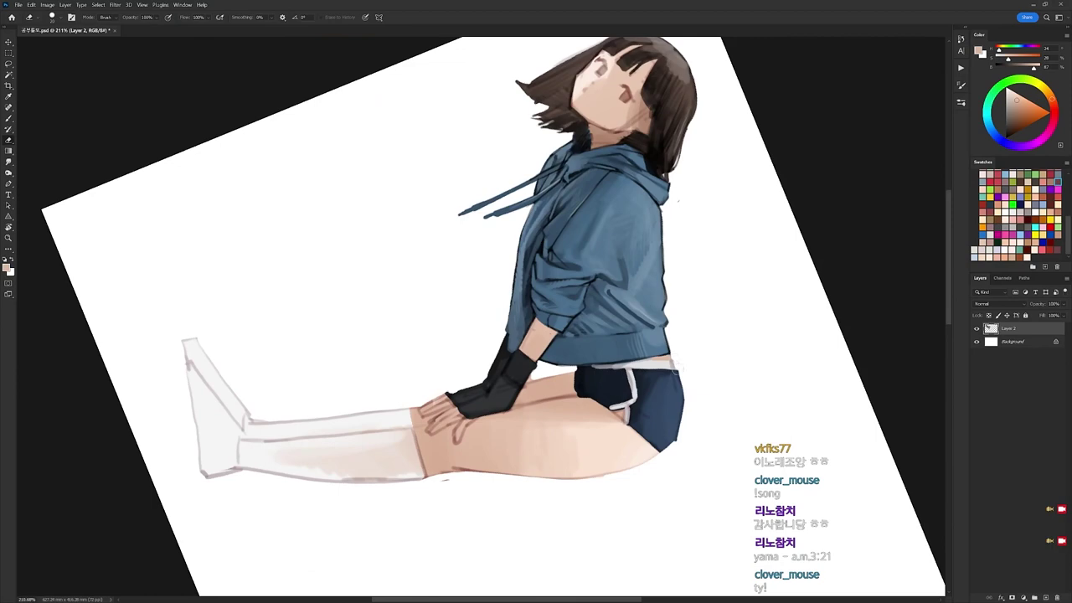
Repaint the strip along the shorts' waistband beside the hoodie hem with a color sampled there.
key("r")
mouse_move(726, 292)
left_mouse_down()
mouse_move(723, 257)
mouse_move(603, 113)
left_mouse_up()
key("b")
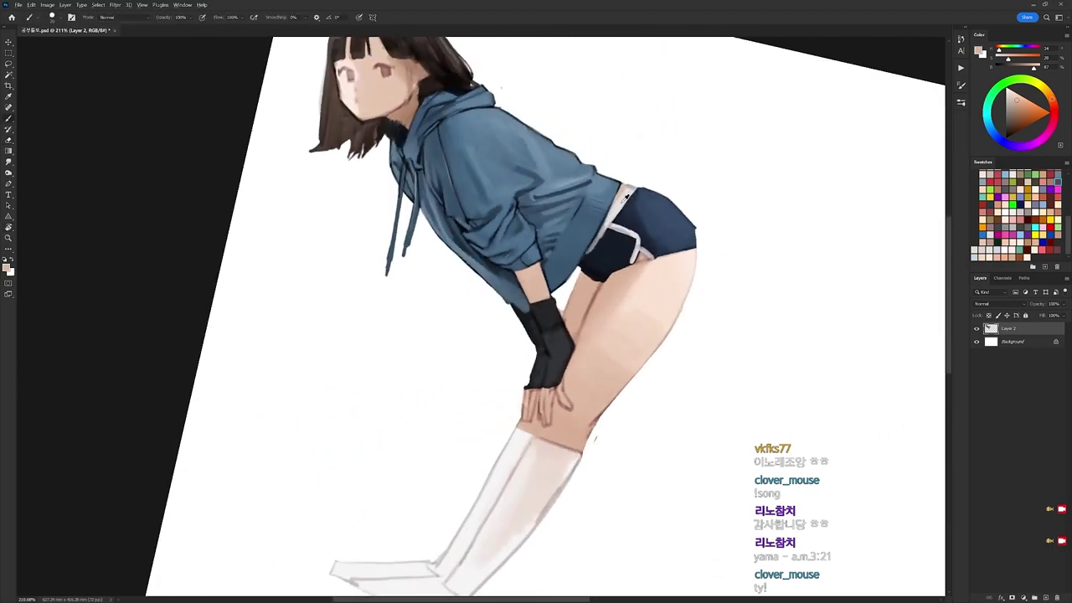
left_click(621, 205, "alt")
left_click_drag(620, 215, 636, 193)
Add a fine black outline at the waist's back edge and erase stray paint around the hoodie hem's back corner.
key("r")
left_click_drag(719, 205, 717, 360)
key("b")
key("d")
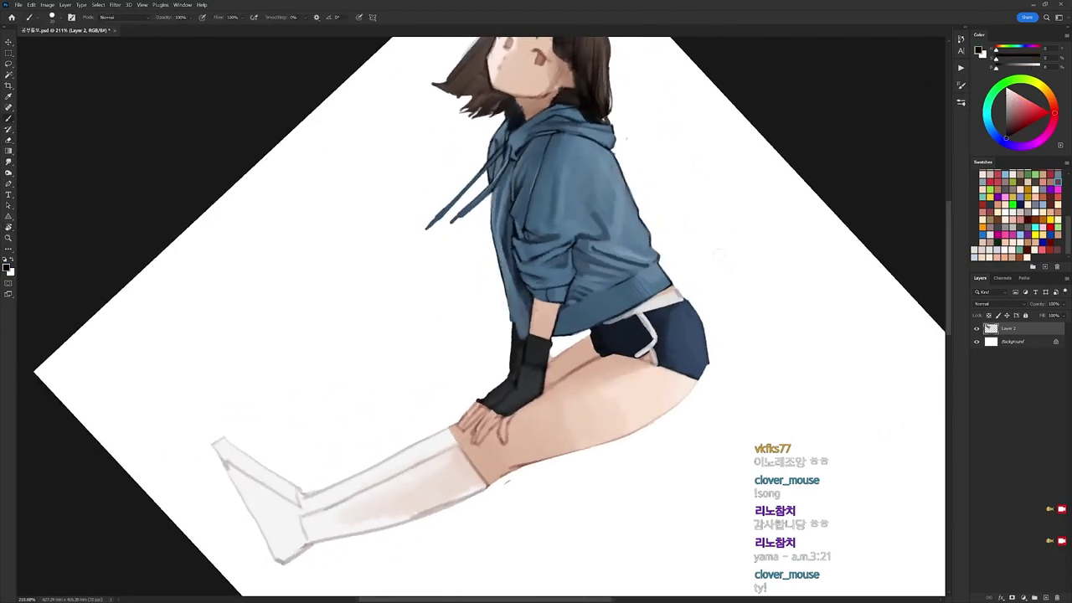
right_click(729, 277)
left_click(801, 352)
key("Return")
key("e")
left_click_drag(670, 281, 676, 287)
Draw a fine black line down the waist gap where the hoodie hem meets the shorts' waistband.
key("r")
left_click_drag(697, 215, 610, 112)
key("b")
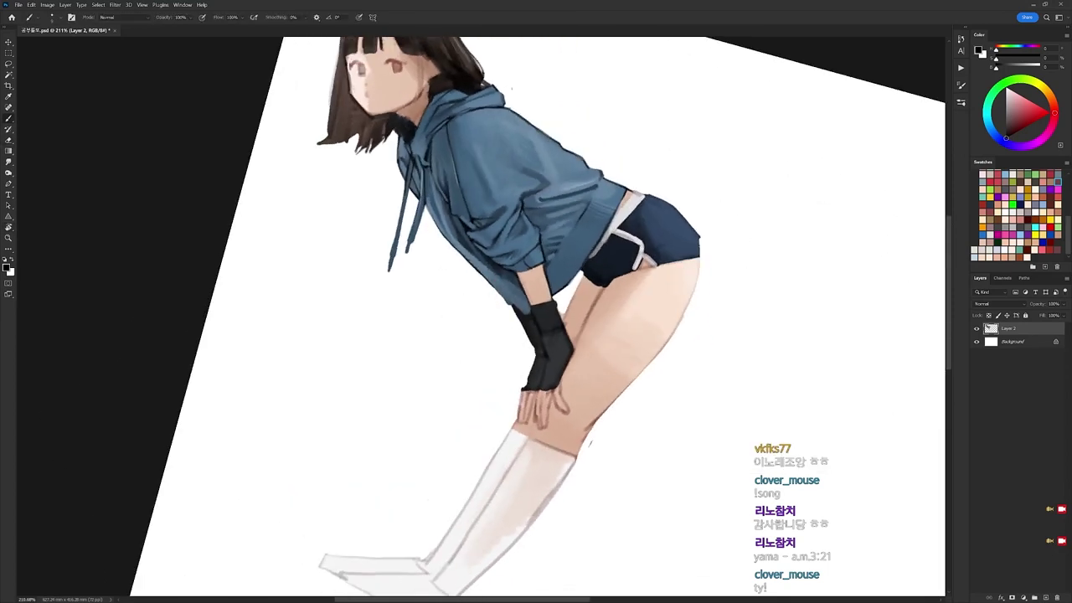
left_click_drag(632, 193, 614, 217)
key("e")
Turn the canvas nearly upside down and round off the shorts' back contour with the eraser, sampled navy and a black outline.
key("r")
mouse_move(693, 150)
left_mouse_down()
mouse_move(646, 103)
mouse_move(348, 176)
mouse_move(461, 256)
left_mouse_up()
key("e")
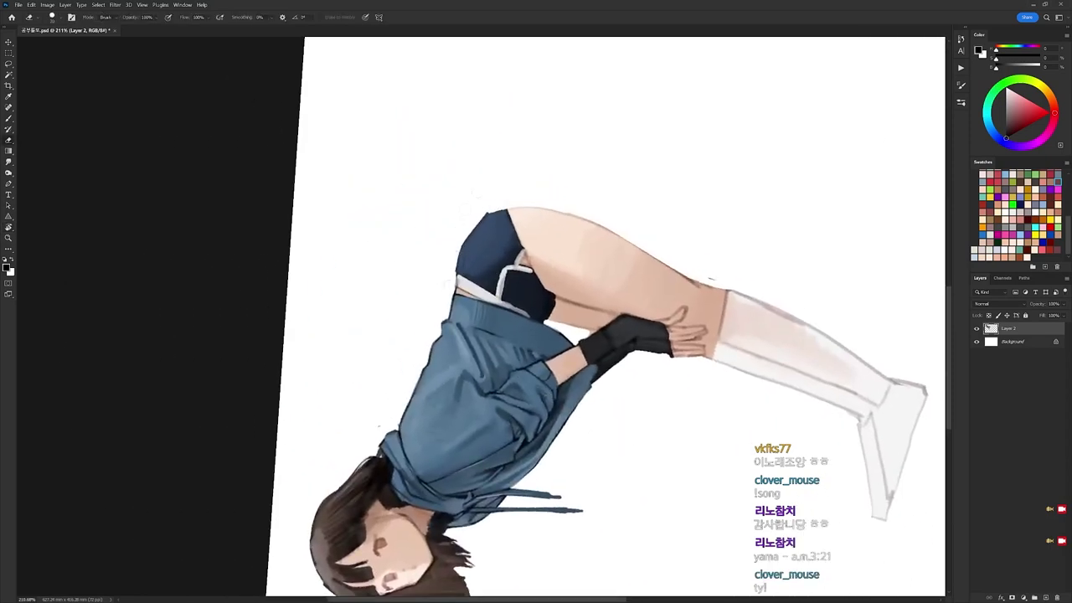
left_click(506, 238, "alt")
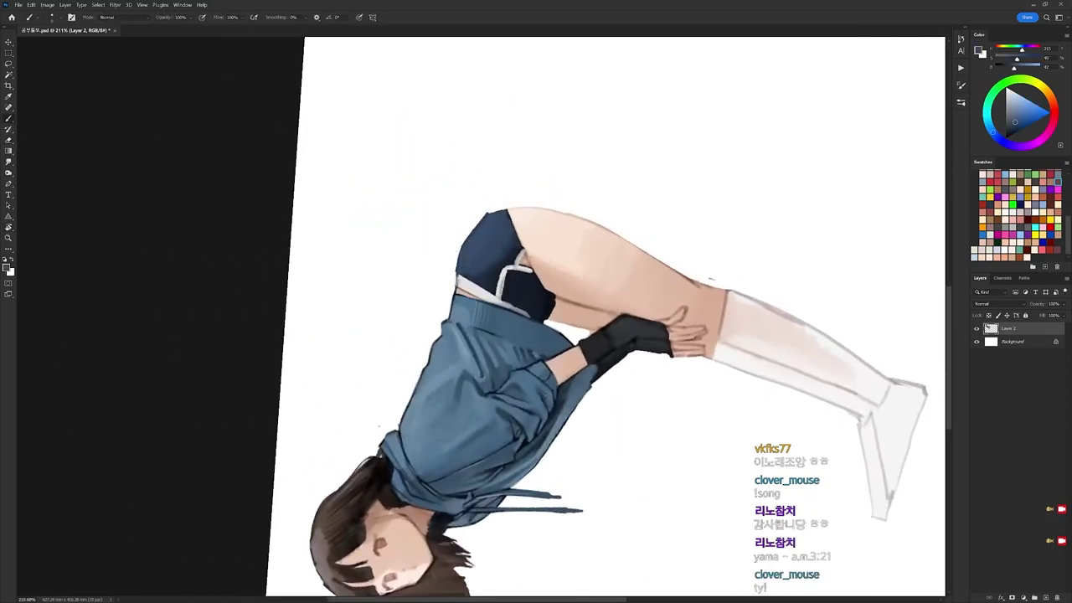
key("d")
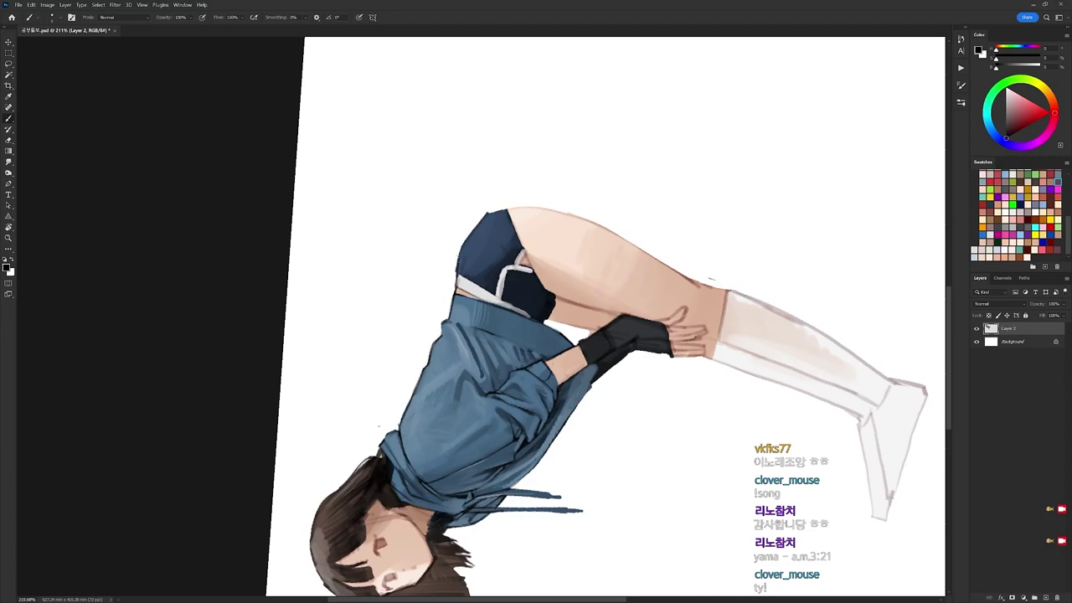
key("b")
key("r")
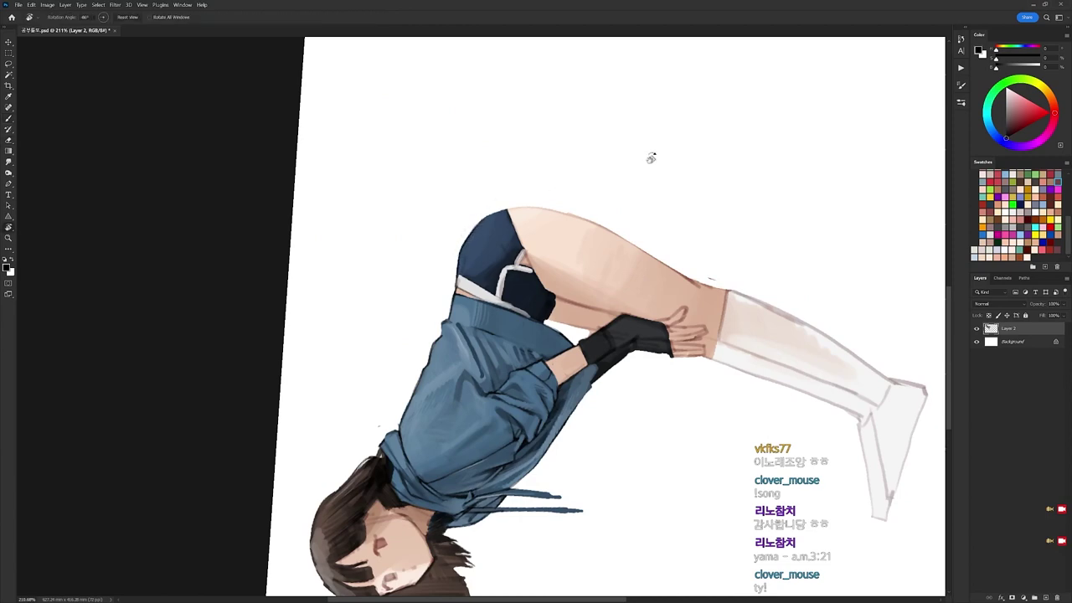
Turn the canvas back upright and smooth the near thigh's skin just below the shorts with sampled light skin tones.
left_click_drag(651, 158, 695, 99)
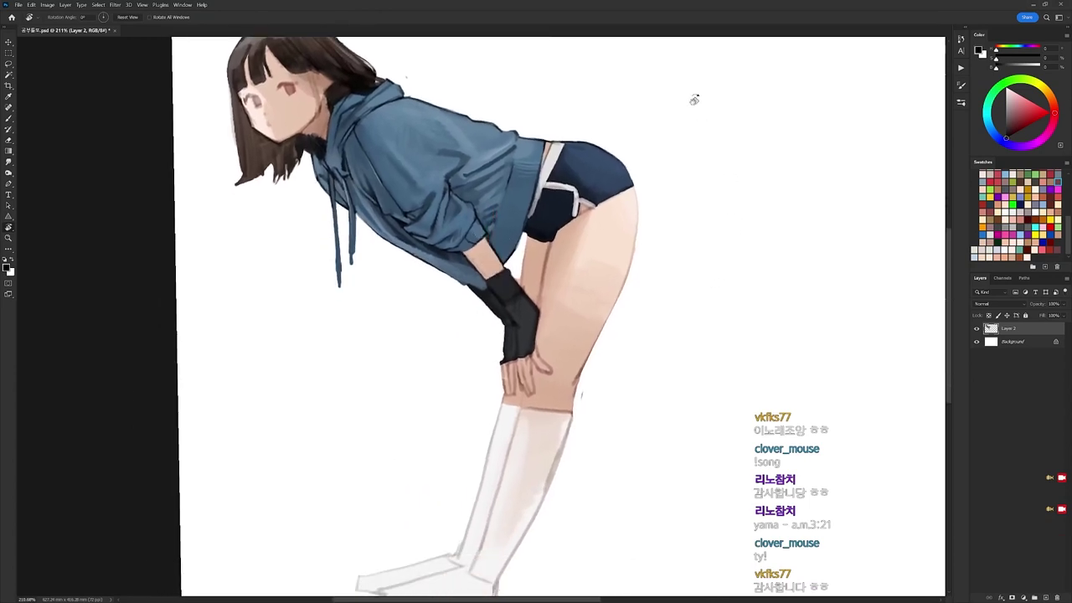
key("b")
right_click(642, 173)
left_click(683, 253)
left_click(585, 220, "alt")
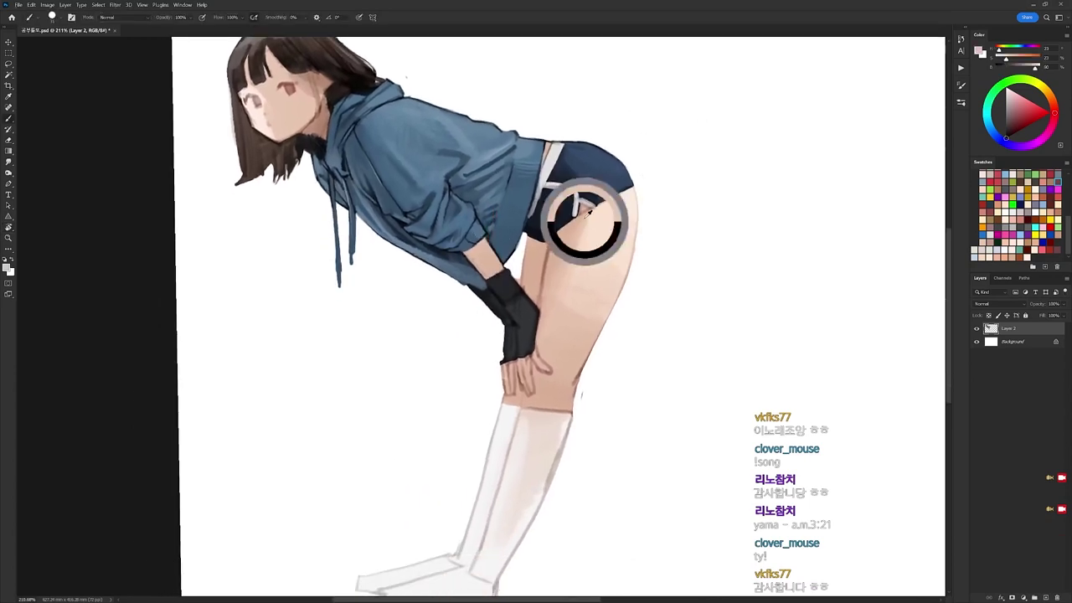
left_click(591, 223, "alt")
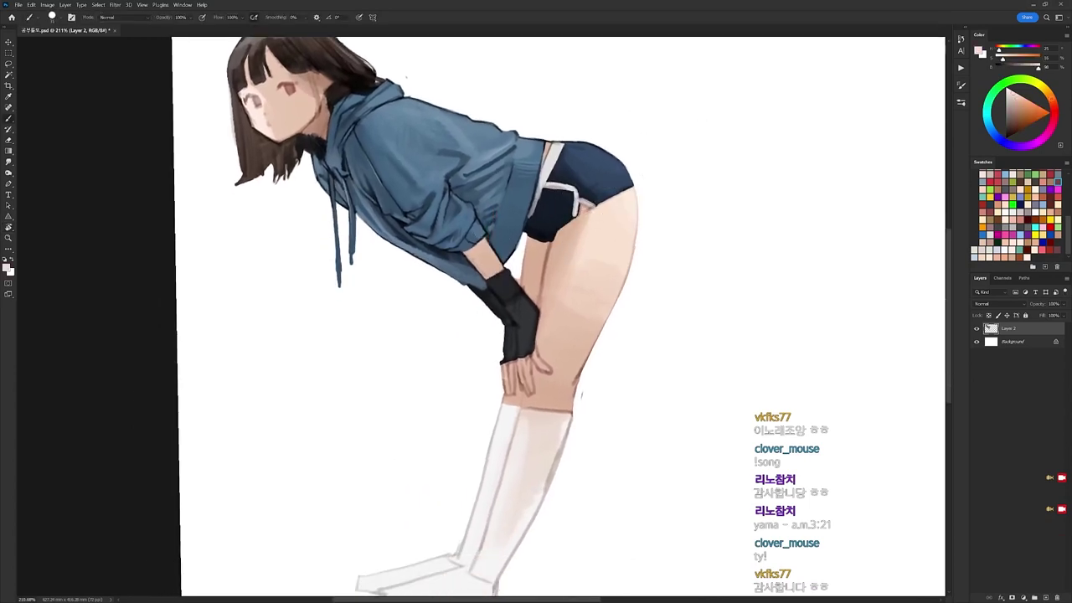
Shade the far thigh below the shorts with a darker reddish-brown skin tone sampled between the thighs.
left_click(548, 250, "alt")
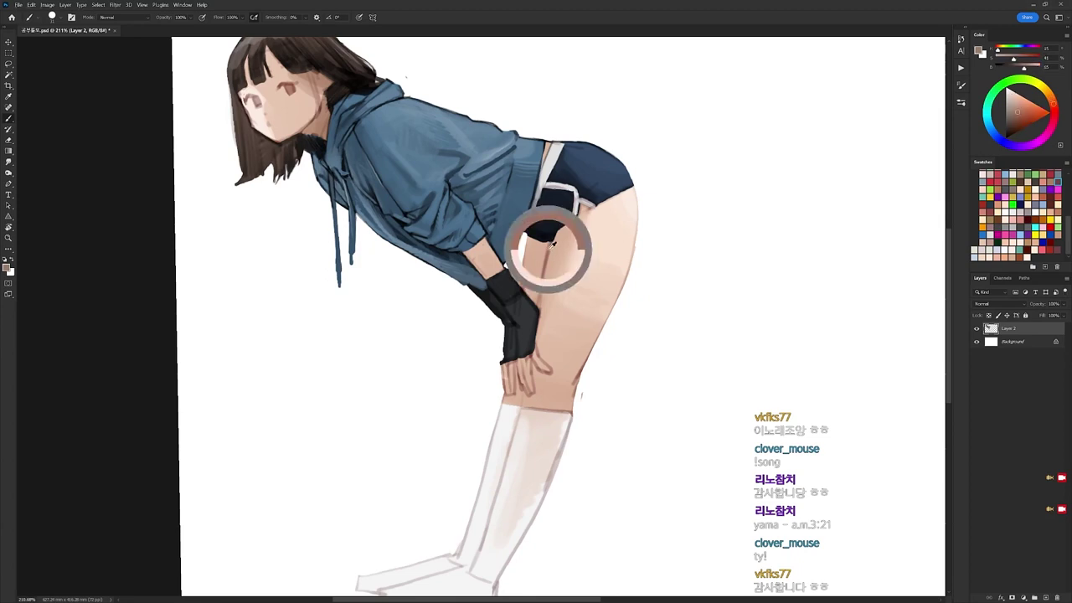
mouse_move(530, 297)
left_mouse_down()
mouse_move(535, 250)
mouse_move(530, 285)
left_mouse_up()
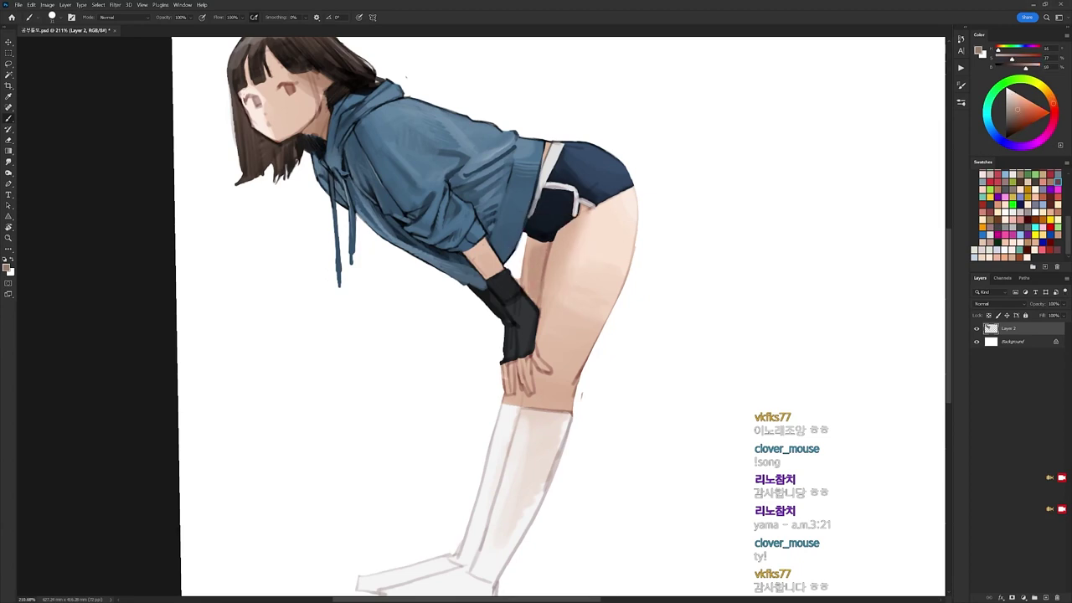
left_click_drag(527, 245, 525, 290)
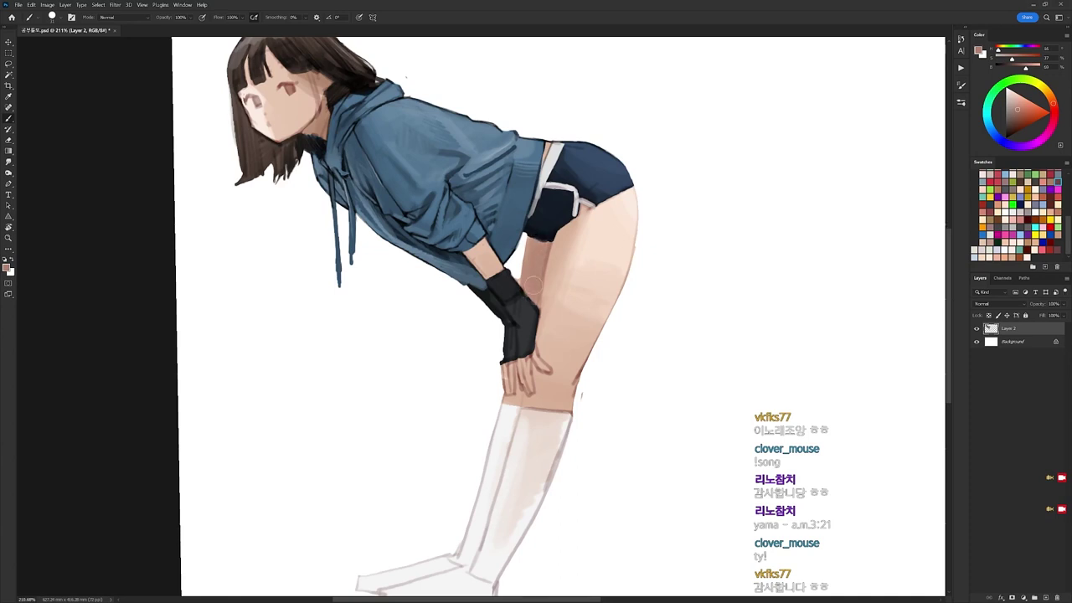
Darken the far thigh between the wrist and the shorts with a deeper reddish-brown skin tone.
left_click_drag(1034, 120, 1020, 126)
mouse_move(546, 242)
left_mouse_down()
mouse_move(536, 289)
mouse_move(531, 267)
mouse_move(532, 306)
left_mouse_up()
left_click(542, 274, "alt")
left_click(535, 261, "alt")
left_click(536, 275, "alt")
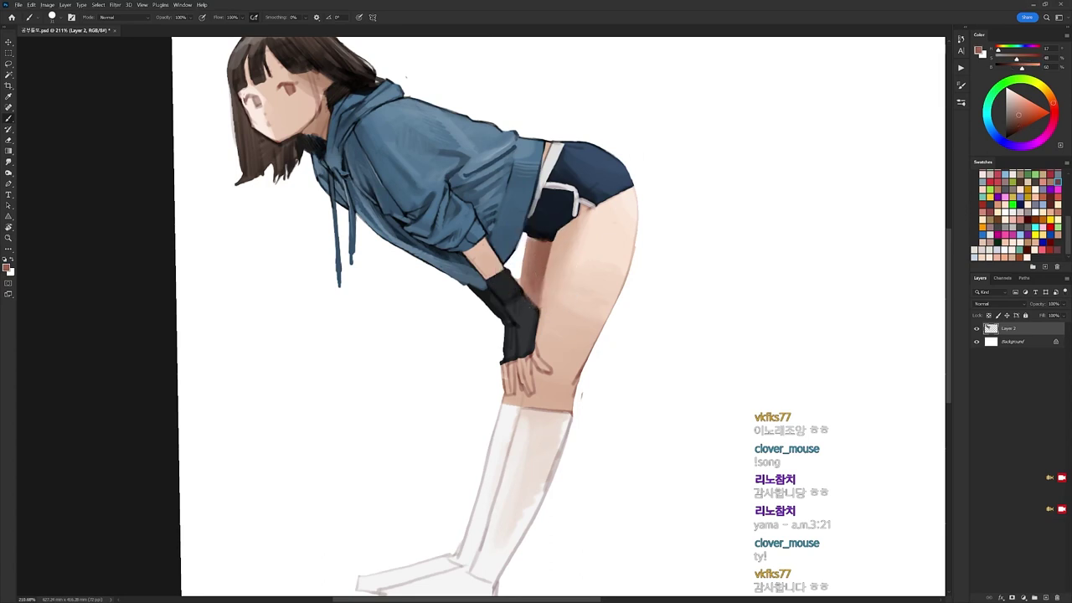
Blend the near thigh's front edge against the far thigh's shadow, down to the glove, with sampled reddish and light skin tones.
left_click_drag(551, 238, 538, 322)
key("ctrl+z")
left_click(1028, 119)
left_click(550, 277, "alt")
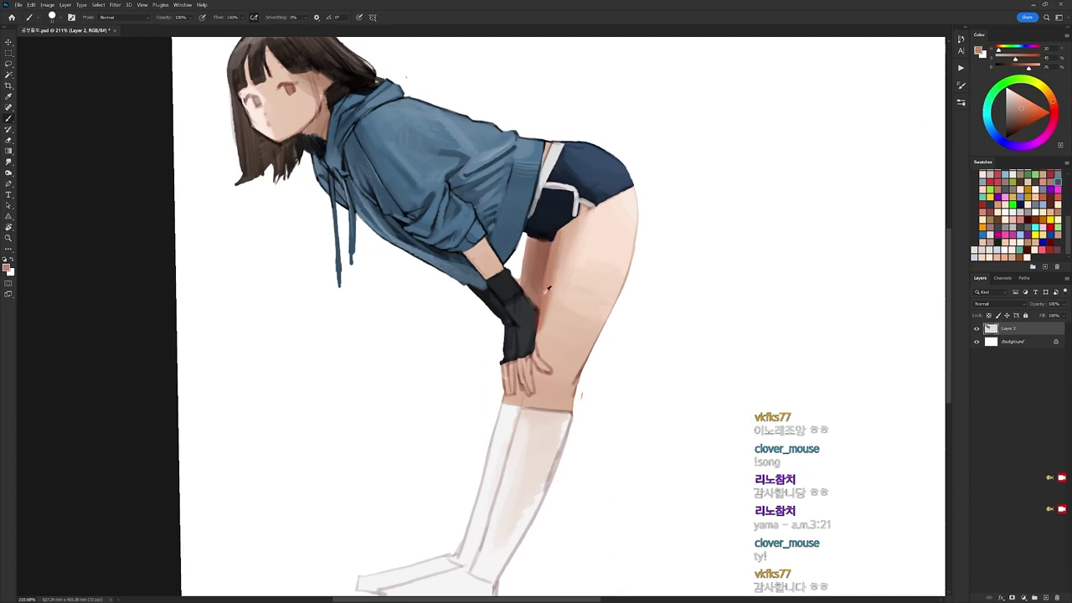
left_click(575, 238, "alt")
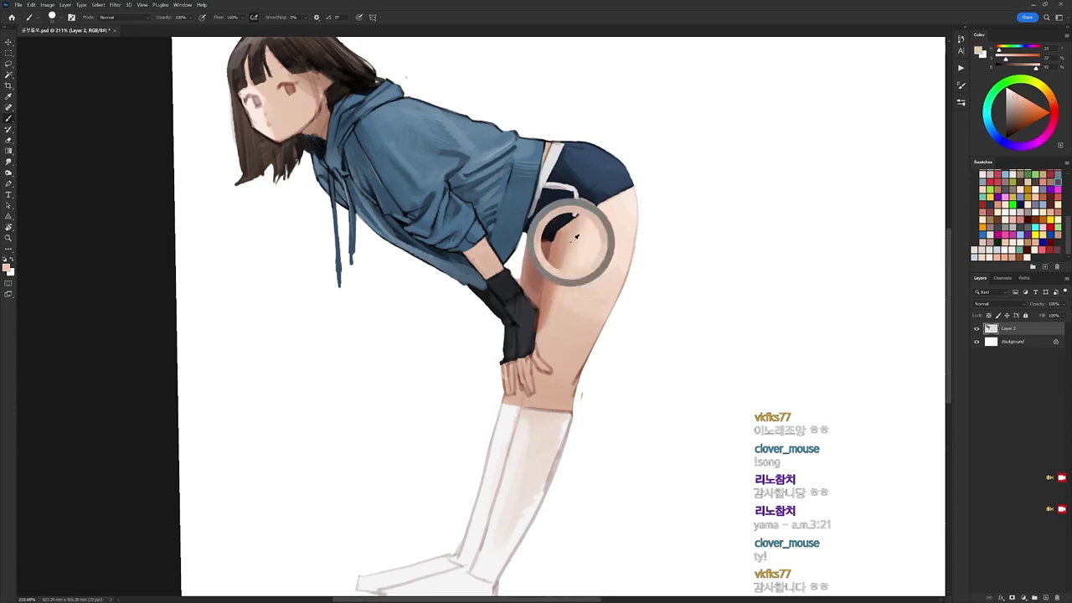
left_click(545, 326, "alt")
left_click_drag(537, 316, 538, 345)
left_click(544, 345, "alt")
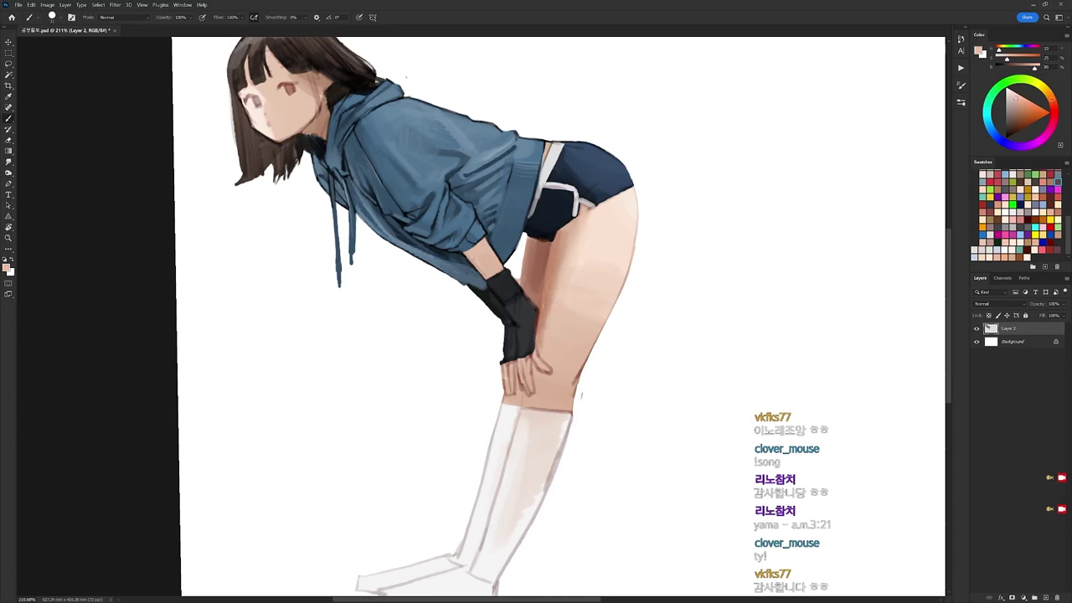
left_click(549, 262, "alt")
key("d")
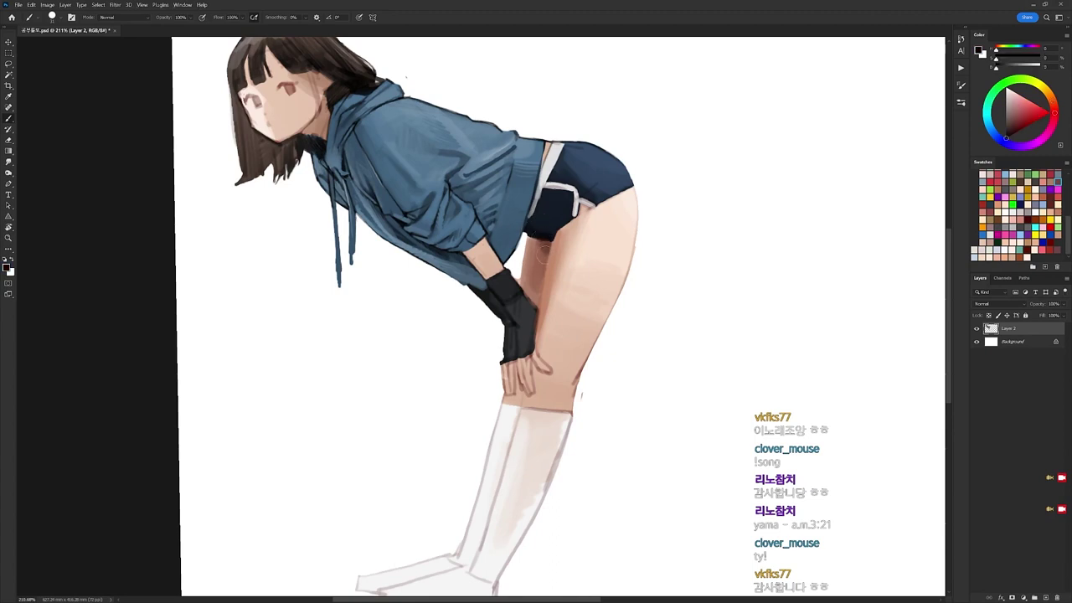
Deepen and smooth the shadow on the far thigh directly under the shorts with sampled brown tones.
left_click_drag(540, 248, 523, 291)
left_click(543, 250, "alt")
left_click(535, 262, "alt")
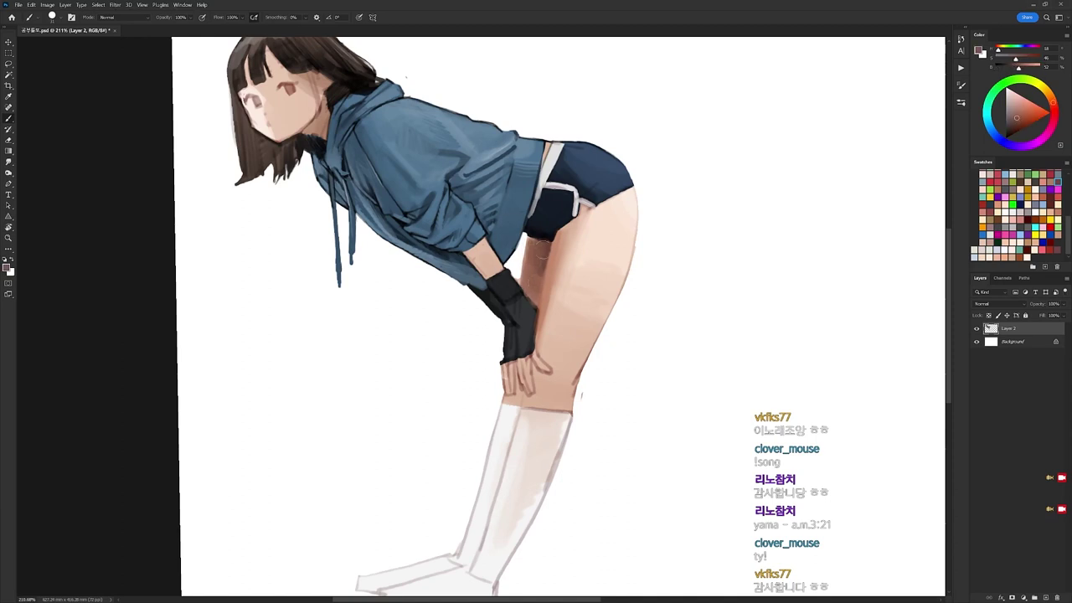
left_click(685, 209, "alt")
left_click(545, 255, "alt")
left_click(547, 255, "alt")
left_click(543, 268, "alt")
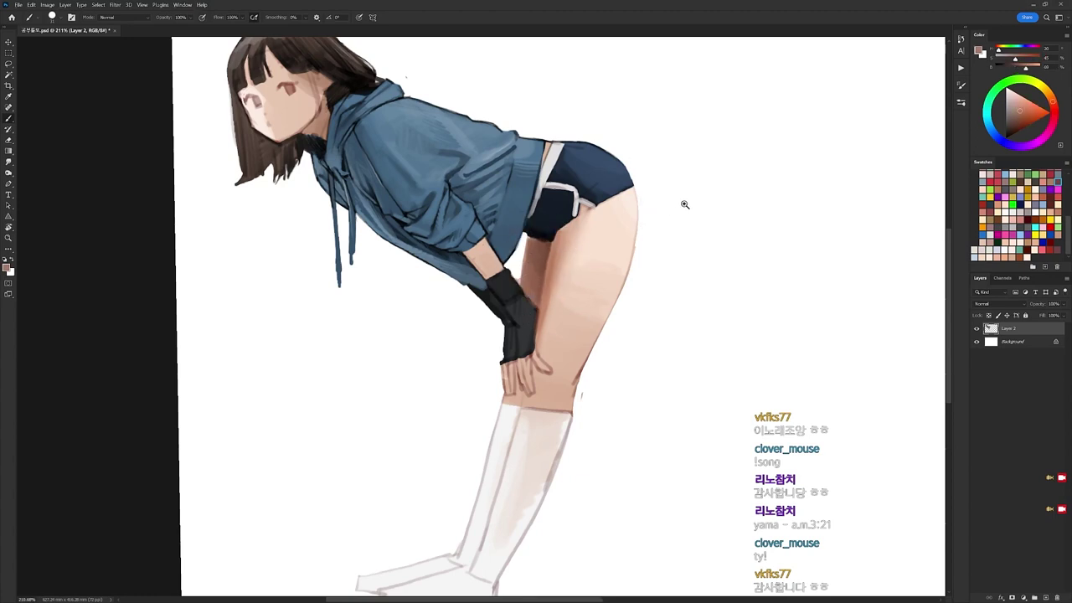
Enlarge the brush and soften the shading along the near thigh with broad strokes of sampled skin tones.
scroll(700, 210, "down", 5)
scroll(704, 213, "up", 5)
right_click(650, 239)
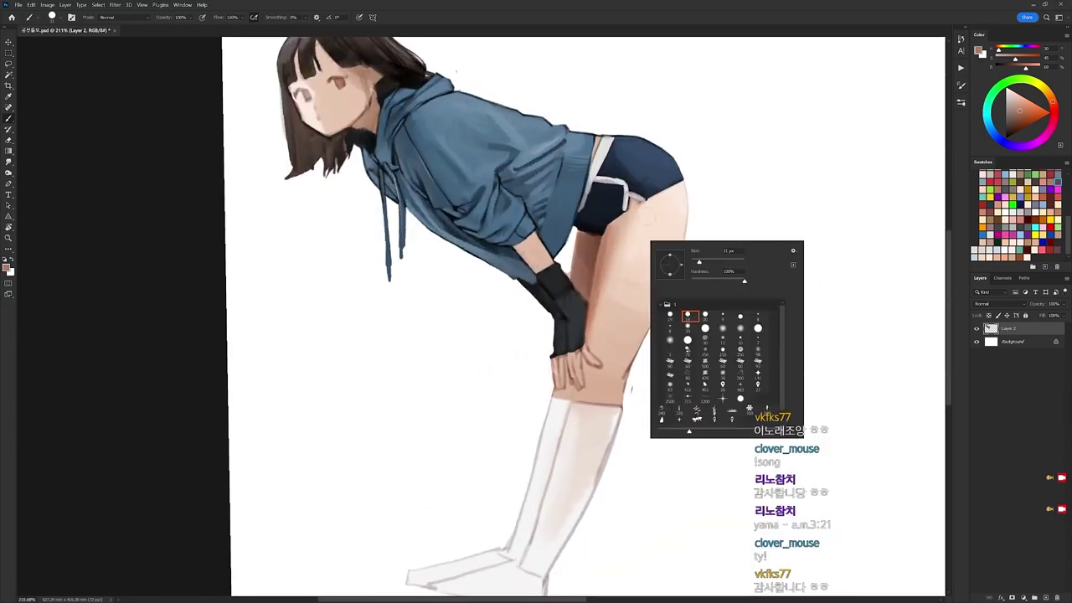
left_click(732, 263)
left_click(623, 249, "alt")
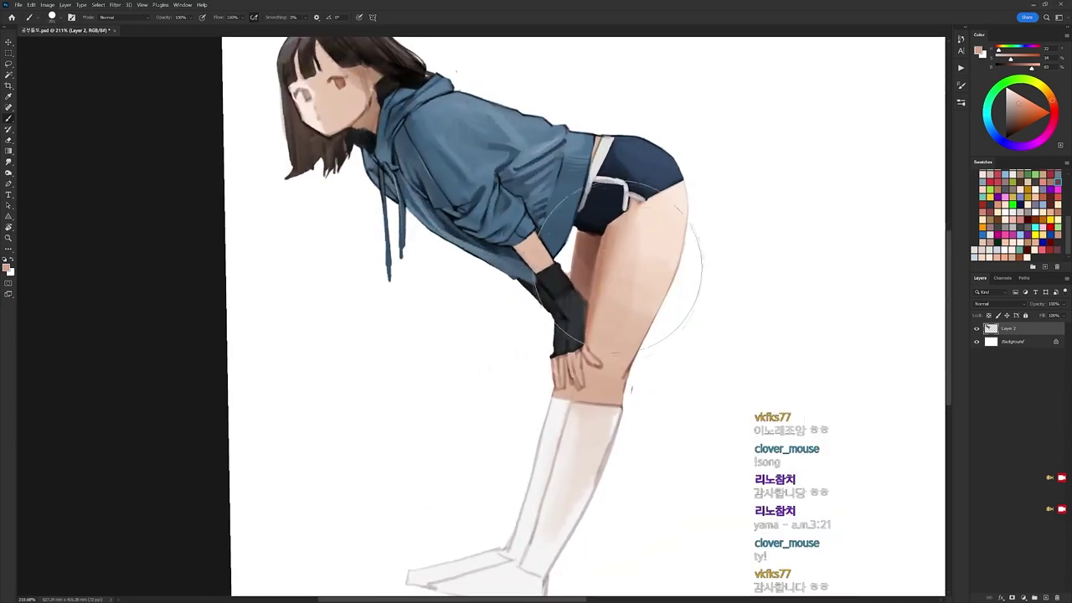
left_click(613, 248, "alt")
left_click_drag(621, 249, 604, 351)
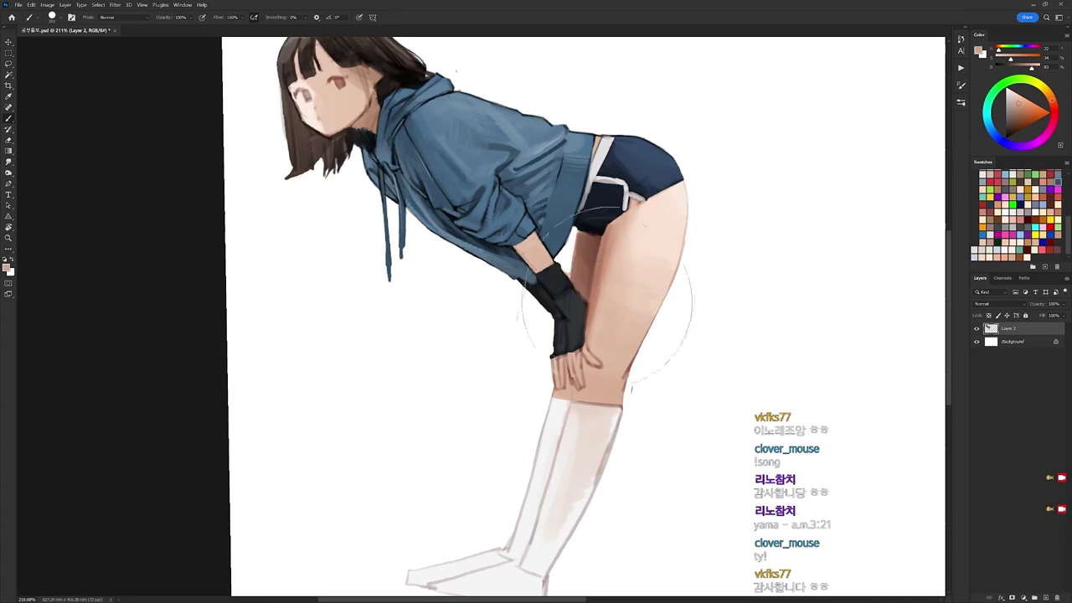
left_click(618, 255, "alt")
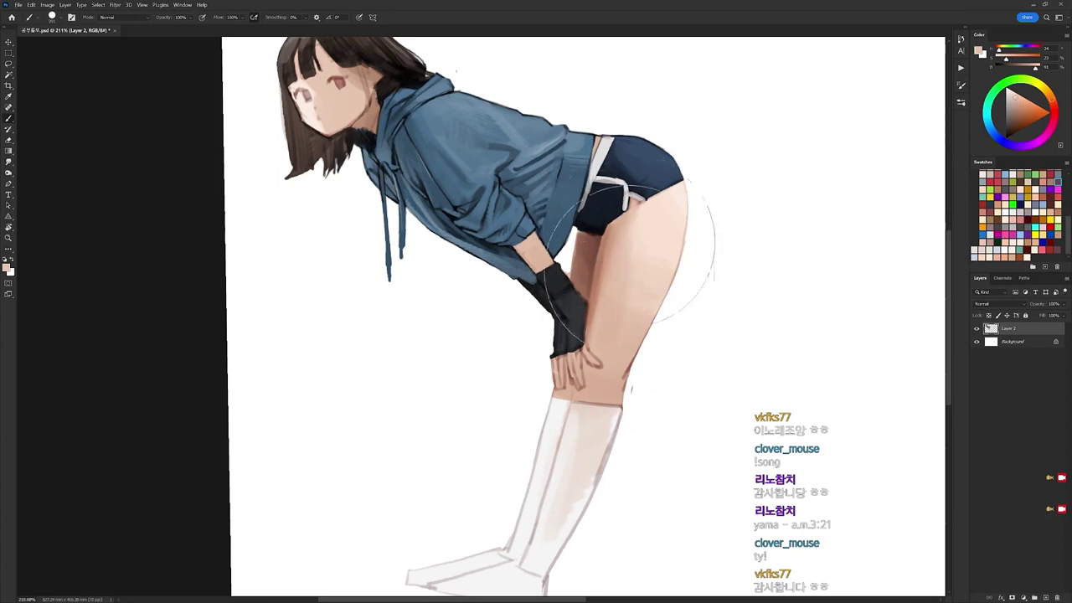
Reduce the brush size and refine the shading at the near thigh's upper front, just below the shorts.
right_click(685, 234)
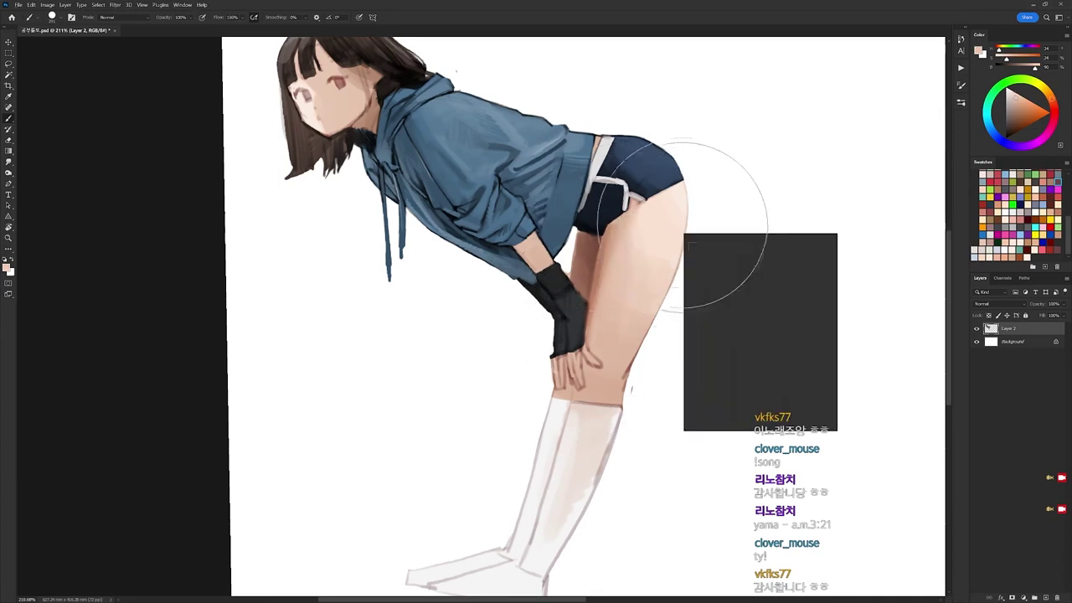
left_click_drag(760, 257, 751, 256)
left_click(601, 277, "alt")
mouse_move(602, 238)
left_mouse_down()
mouse_move(554, 322)
mouse_move(610, 243)
mouse_move(597, 294)
left_mouse_up()
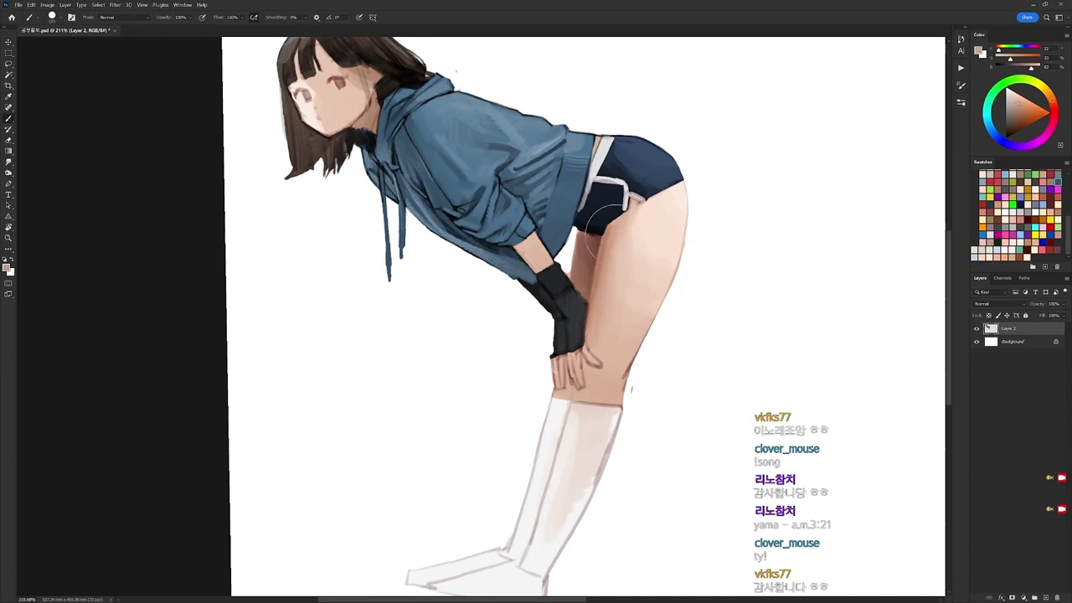
left_click(620, 243, "alt")
left_click(649, 221, "alt")
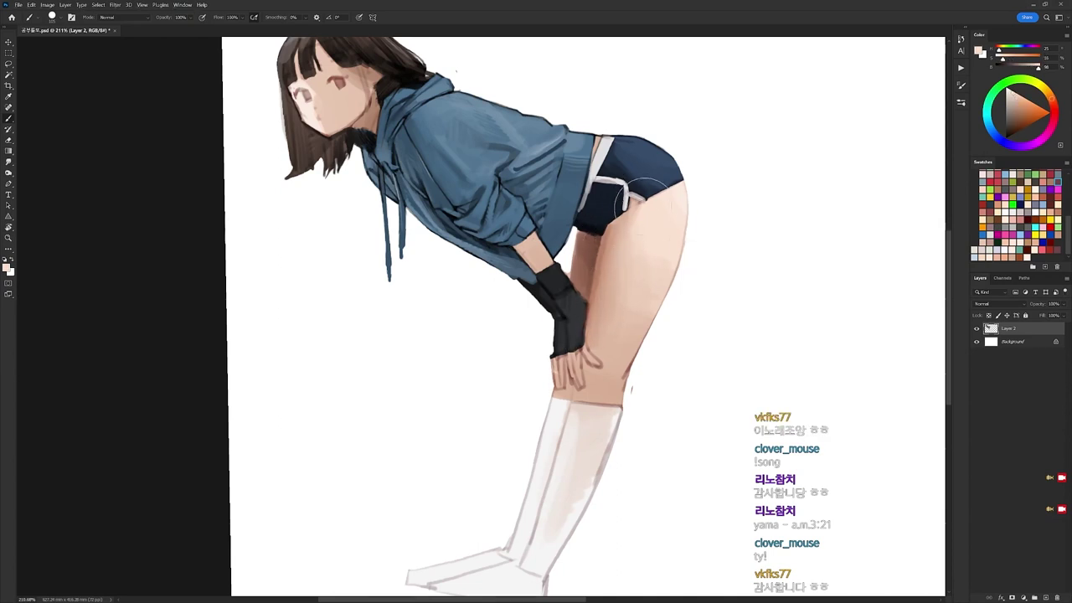
left_click(633, 218, "alt")
left_click(611, 238, "alt")
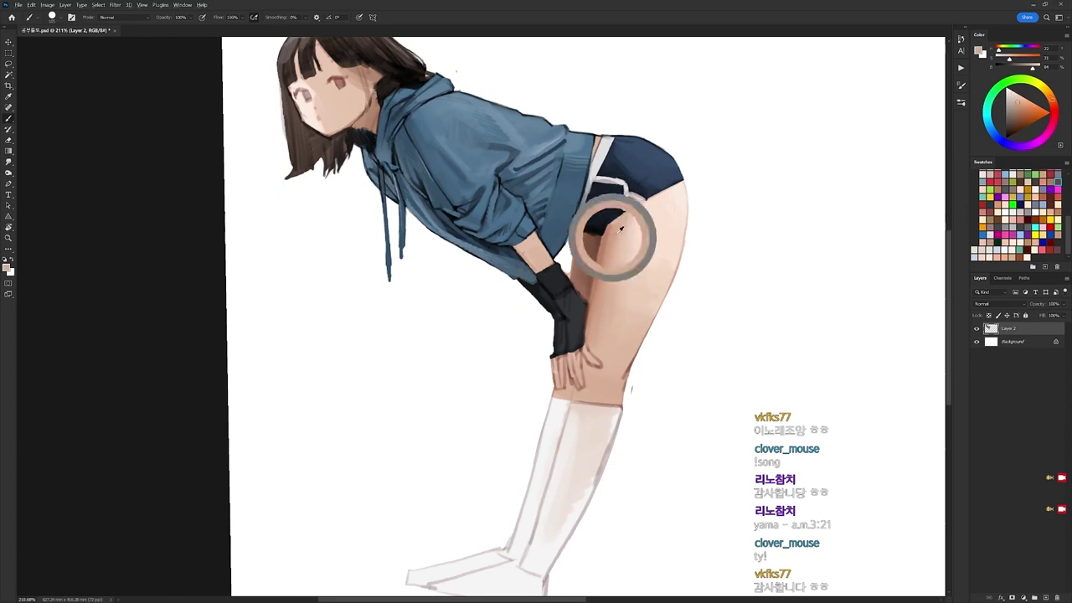
Even out the tonal transitions over the whole near thigh with light and mid skin tones sampled from it.
scroll(664, 206, "down", 5)
scroll(673, 231, "up", 4)
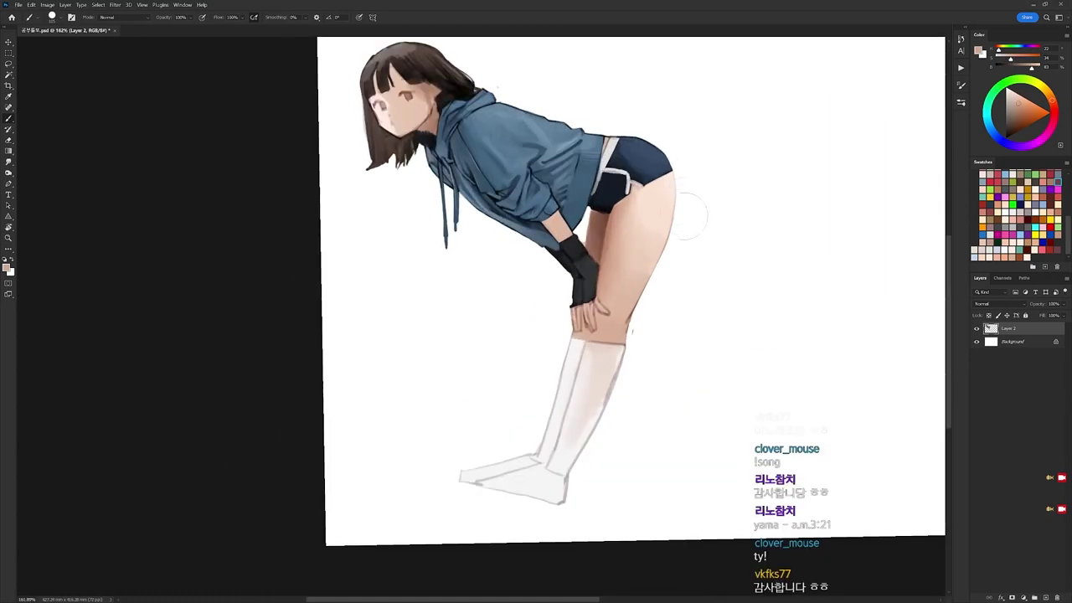
right_click(702, 168)
left_click(649, 218, "alt")
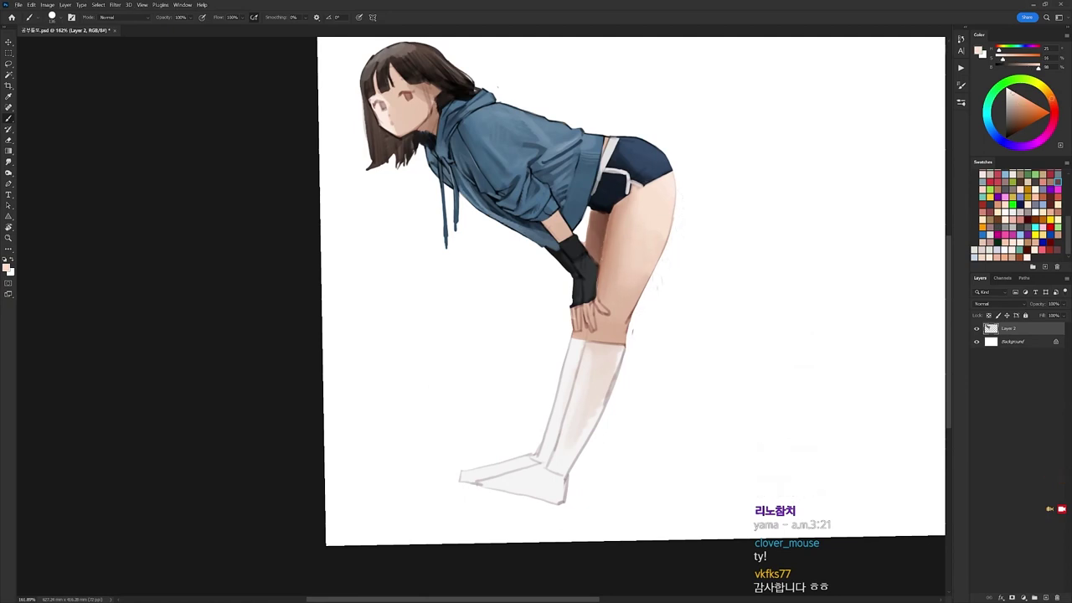
left_click(611, 254, "alt")
left_click(639, 248, "alt")
left_click(619, 218, "alt")
left_click(637, 292, "alt")
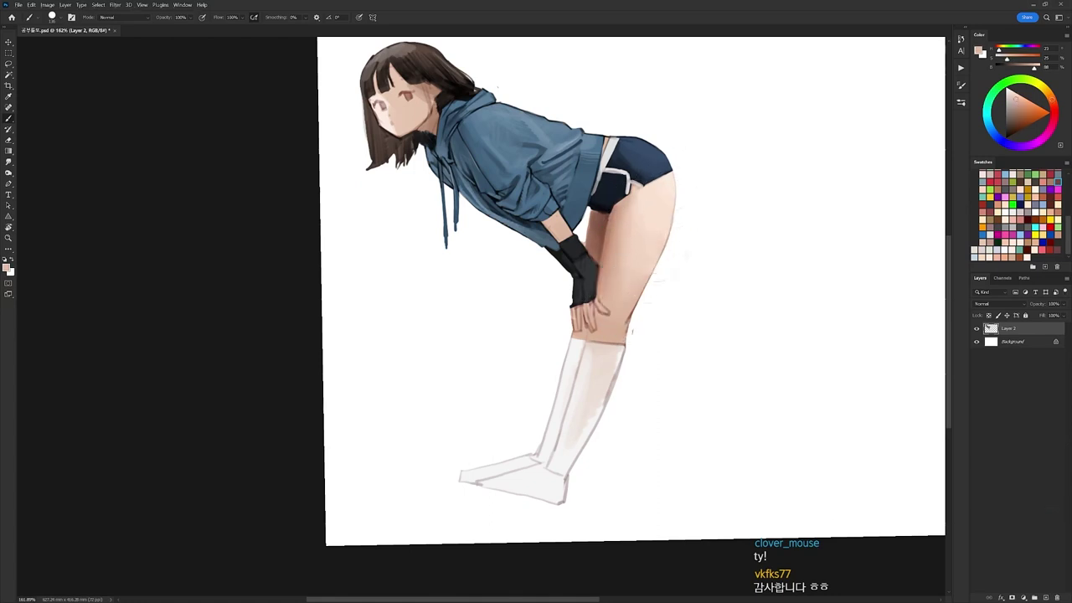
left_click(627, 266, "alt")
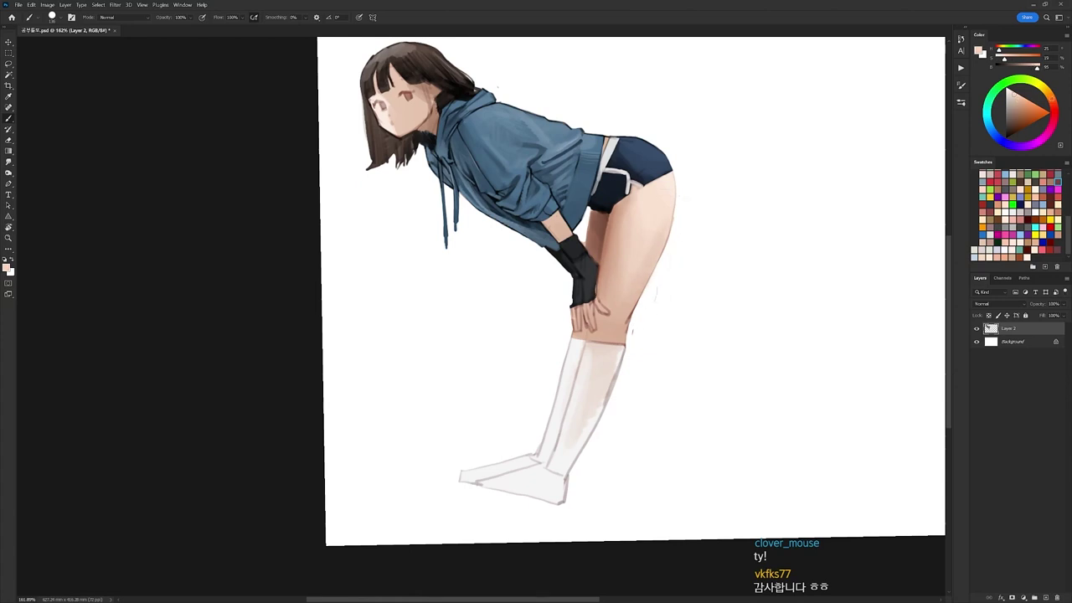
Smooth the near leg's shading down to the knee with sampled skin tones, using a smaller brush around the knee.
scroll(661, 193, "down", 5)
scroll(643, 216, "up", 6)
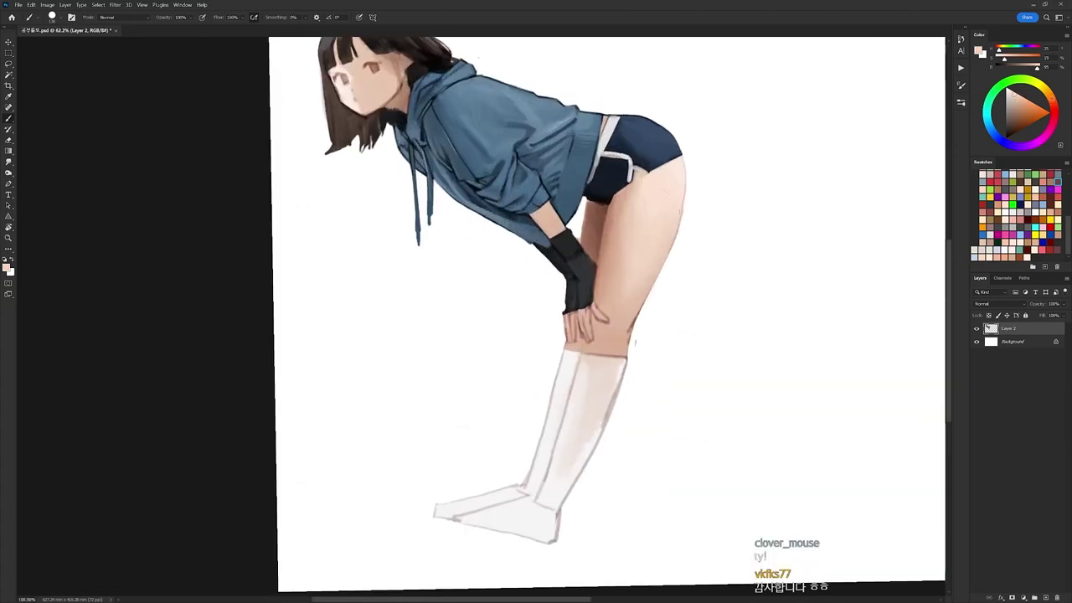
left_click(631, 238, "alt")
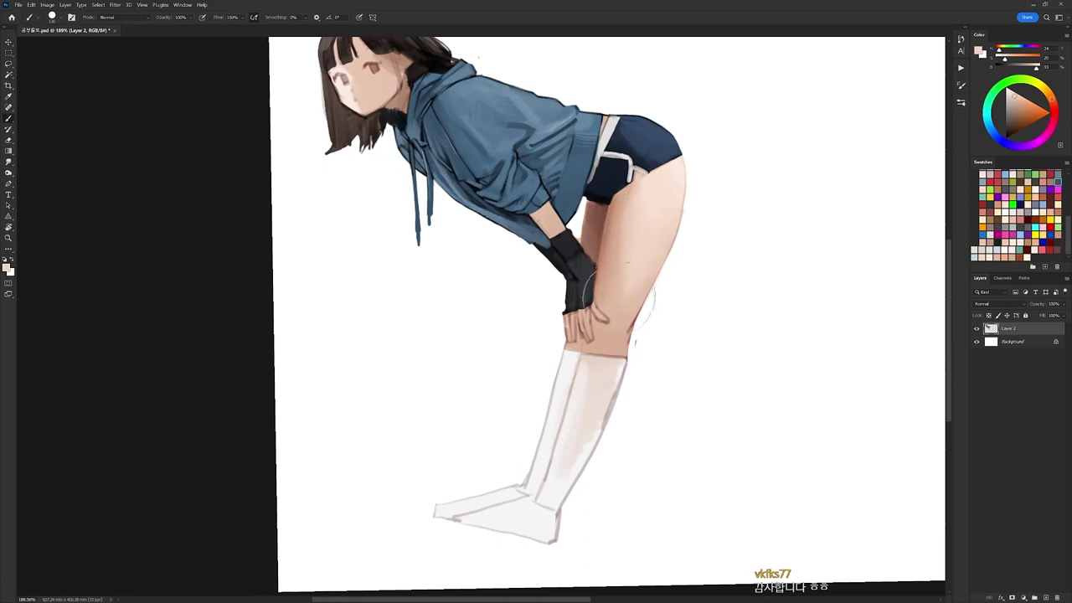
key("d")
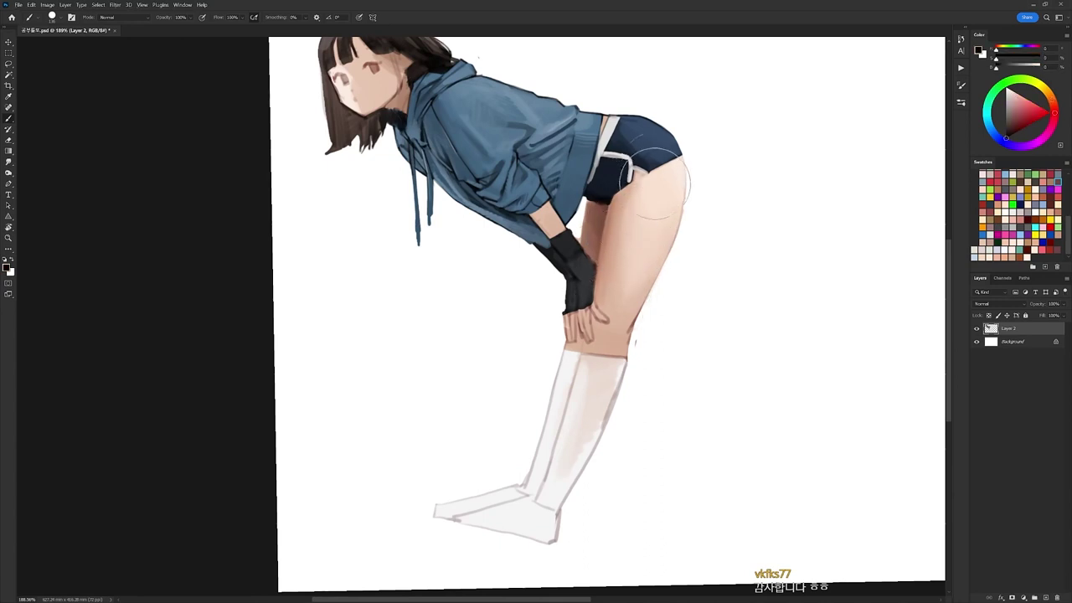
right_click(661, 147)
left_click(731, 132, "alt")
left_click(610, 336, "alt")
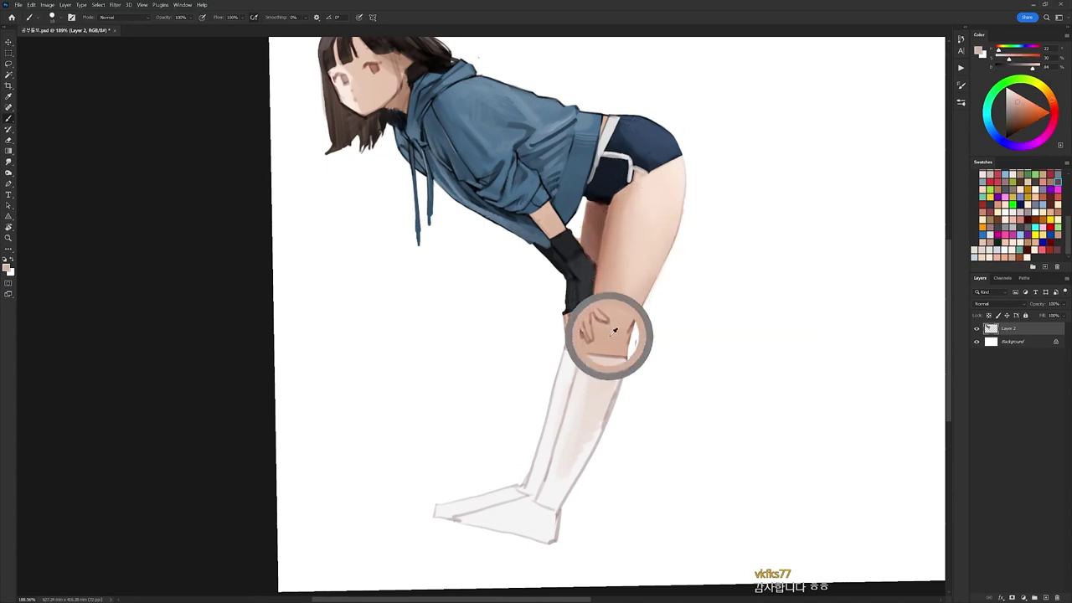
key("d")
left_click(626, 319, "alt")
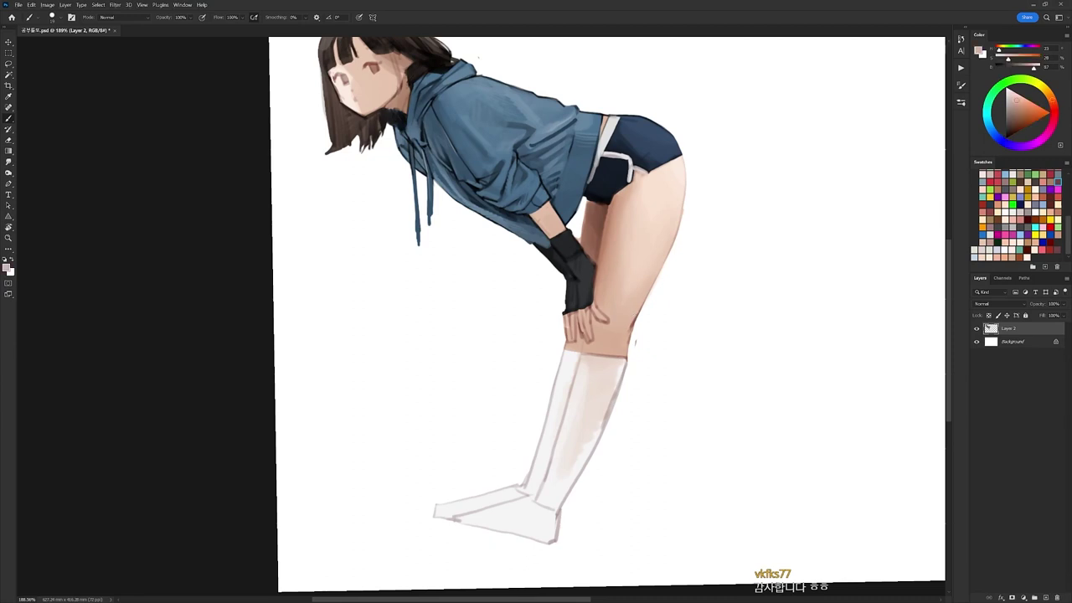
Paint a thin white trim along the lower hem of the shorts' front panel with a 9 px brush and a black outline.
key("d")
right_click(677, 159)
left_click(745, 243)
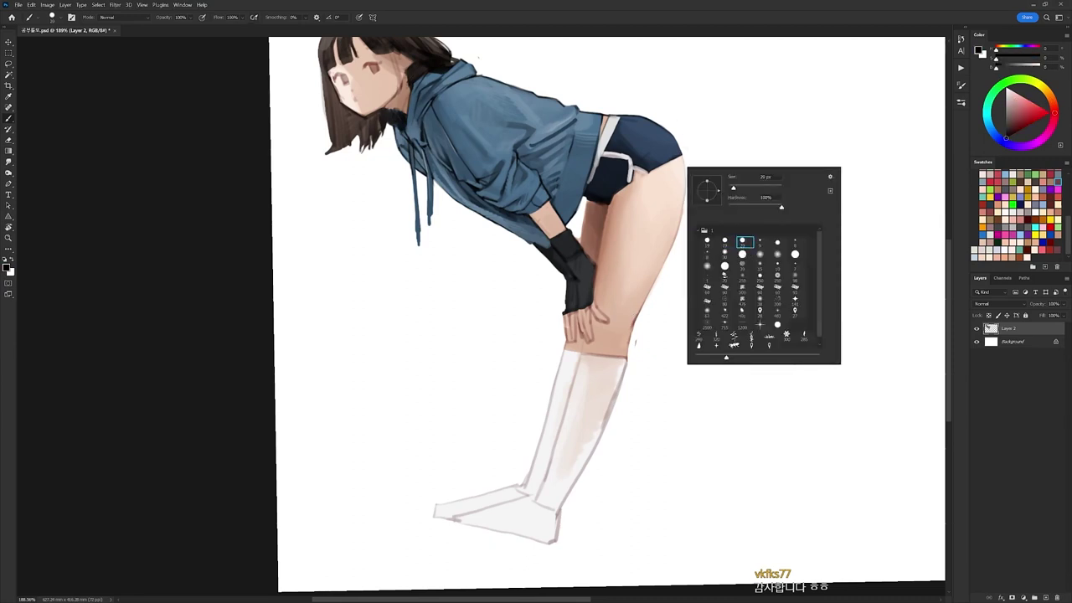
left_click(603, 141, "alt")
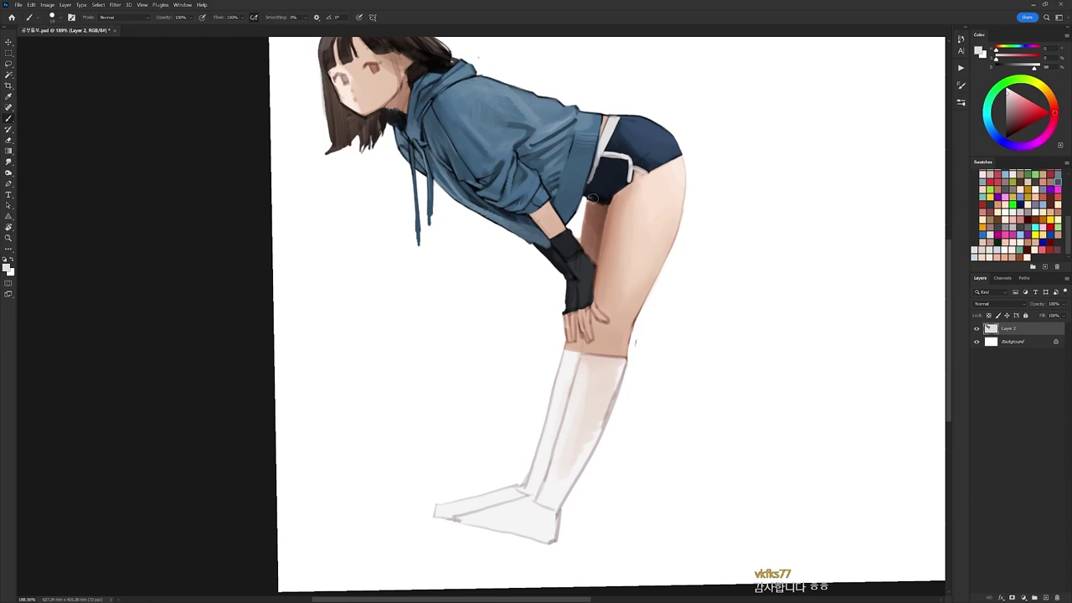
right_click(603, 183)
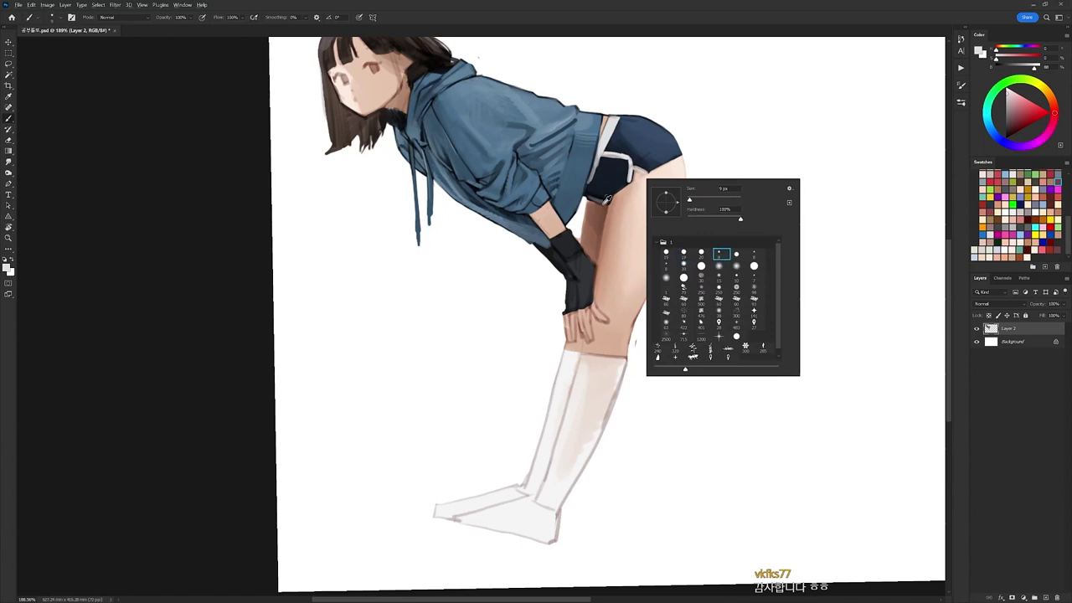
left_click(603, 202, "alt")
left_click(596, 201, "alt")
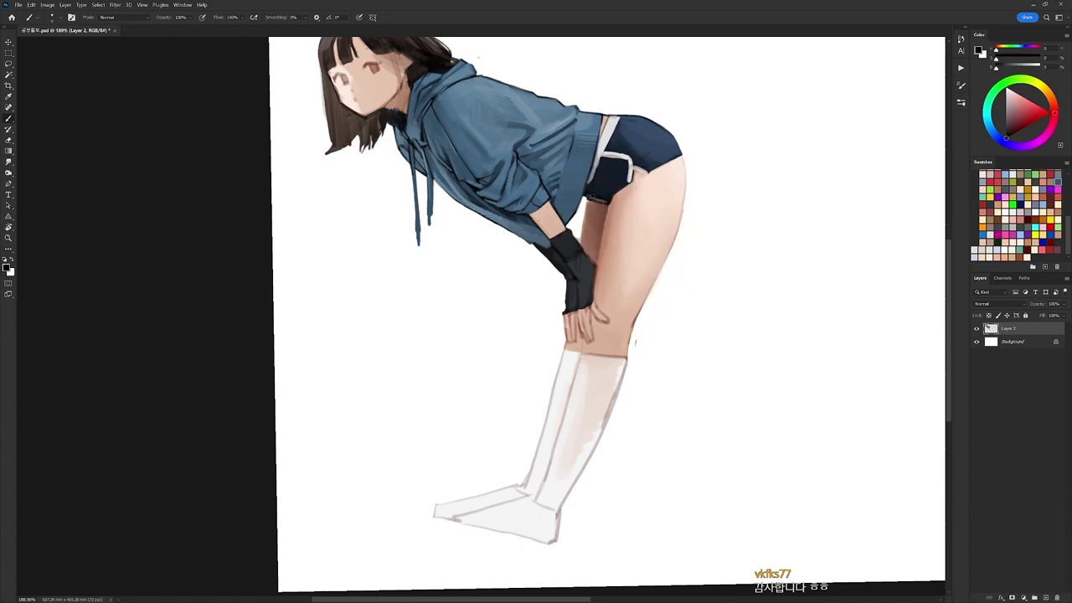
left_click(592, 206, "alt")
left_click(588, 200, "alt")
left_click_drag(586, 199, 582, 229)
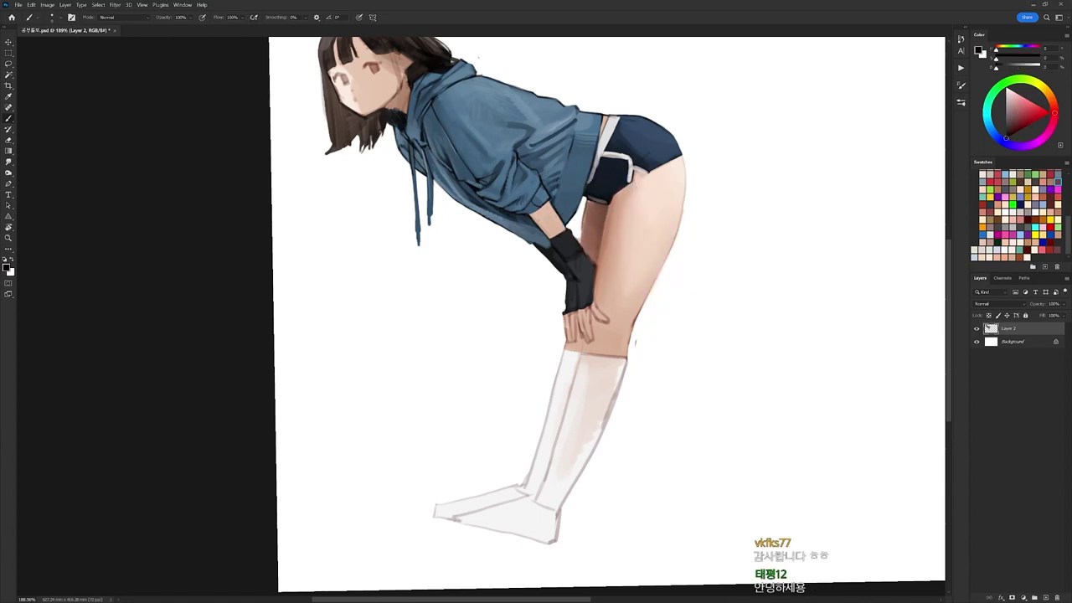
key("ctrl+z")
Set the canvas upright and touch up the light trim at the shorts' side notch with sampled light grey.
key("e")
key("r")
left_click_drag(722, 196, 749, 303)
key("b")
left_click(643, 229, "alt")
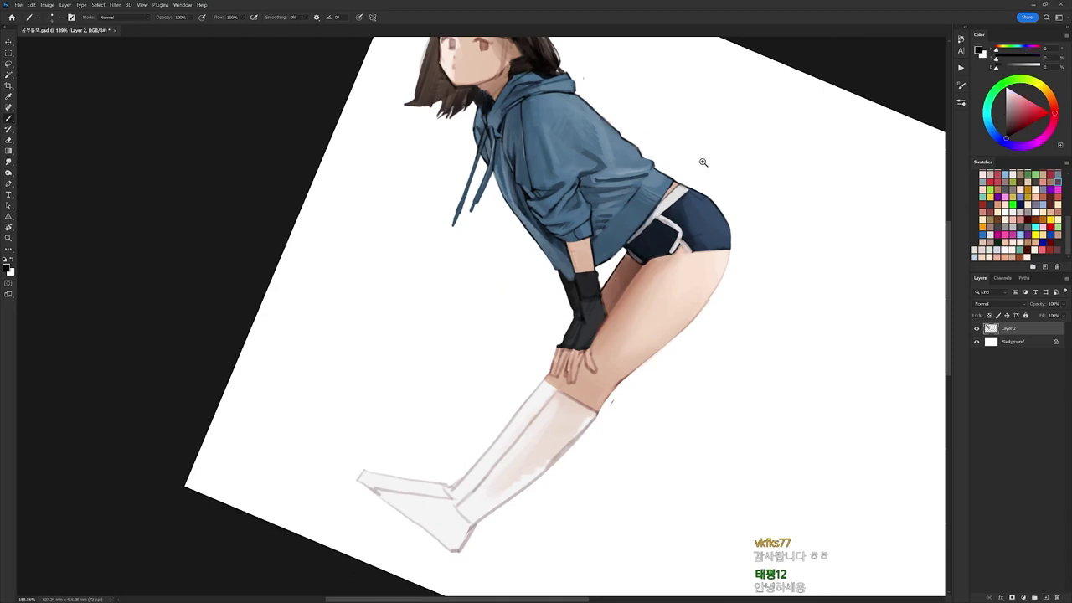
left_click_drag(703, 168, 685, 189)
key("r")
key("Escape")
left_click_drag(644, 84, 667, 92)
key("e")
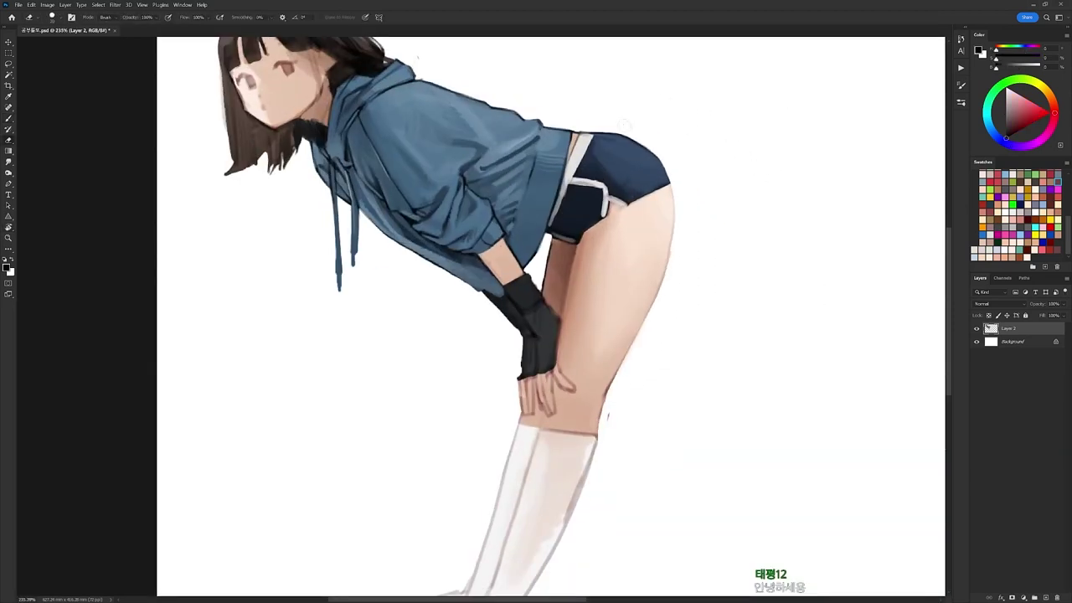
key("b")
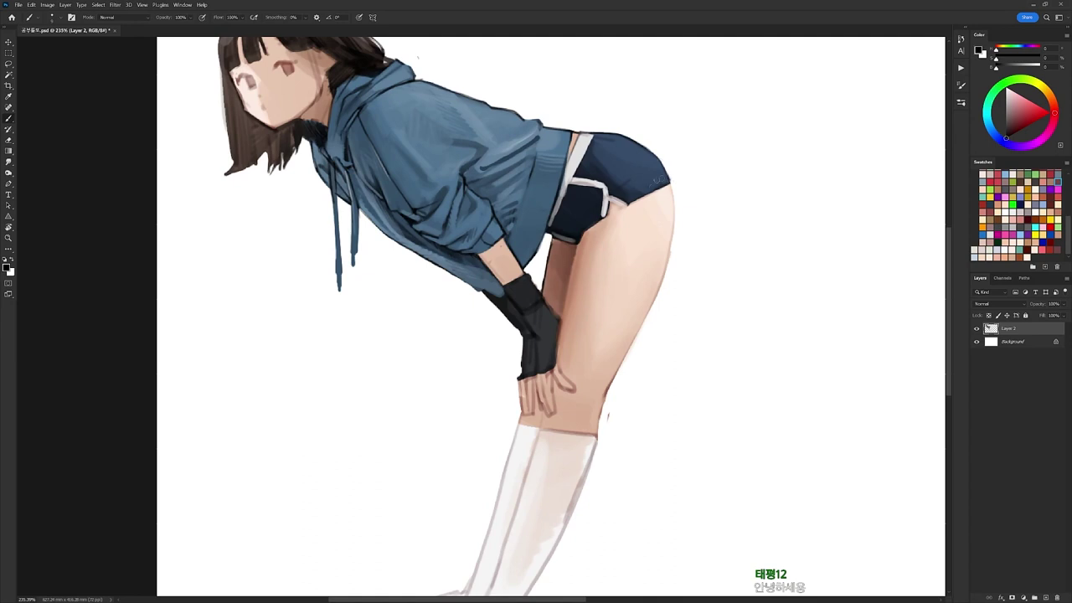
left_click(615, 200, "alt")
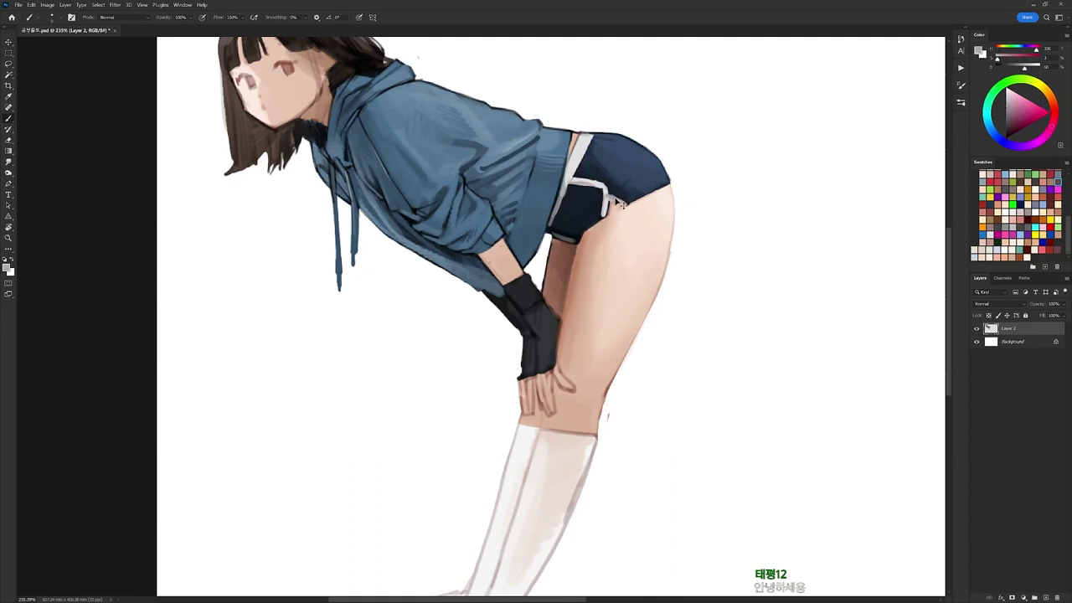
mouse_move(616, 199)
left_mouse_down()
mouse_move(626, 206)
mouse_move(615, 200)
left_mouse_up()
left_click(587, 149, "alt")
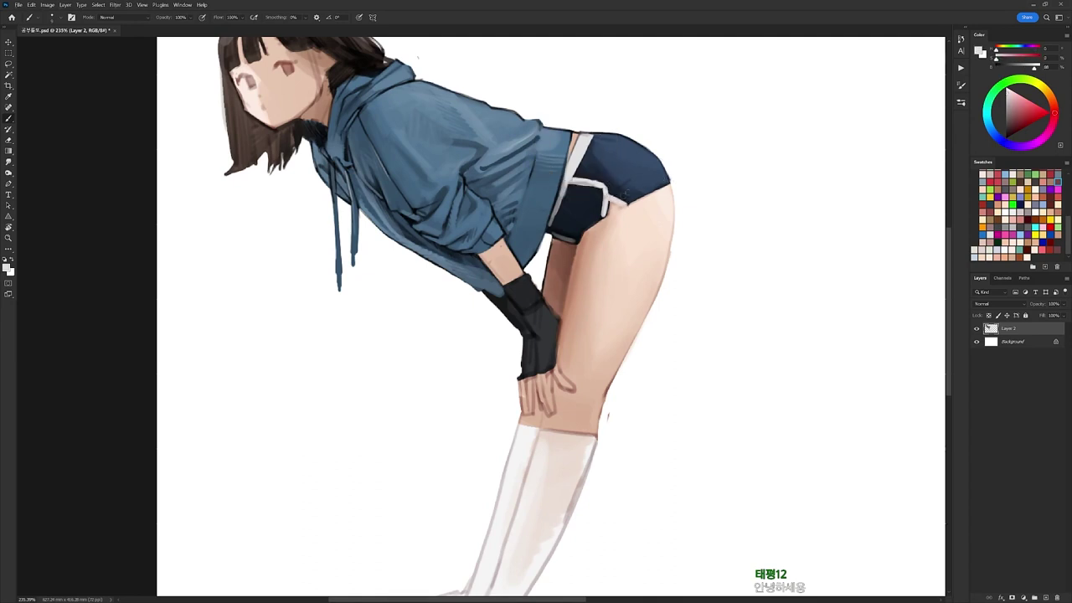
Paint a white trim along the shorts' rear leg hem, from the side notch to the back contour.
key("d")
left_click_drag(626, 206, 653, 192)
right_click(679, 156)
left_click(737, 225)
left_click(624, 201, "alt")
left_click(625, 201, "alt")
left_click_drag(627, 205, 664, 181)
key("ctrl+z")
key("h")
left_click_drag(640, 194, 665, 181)
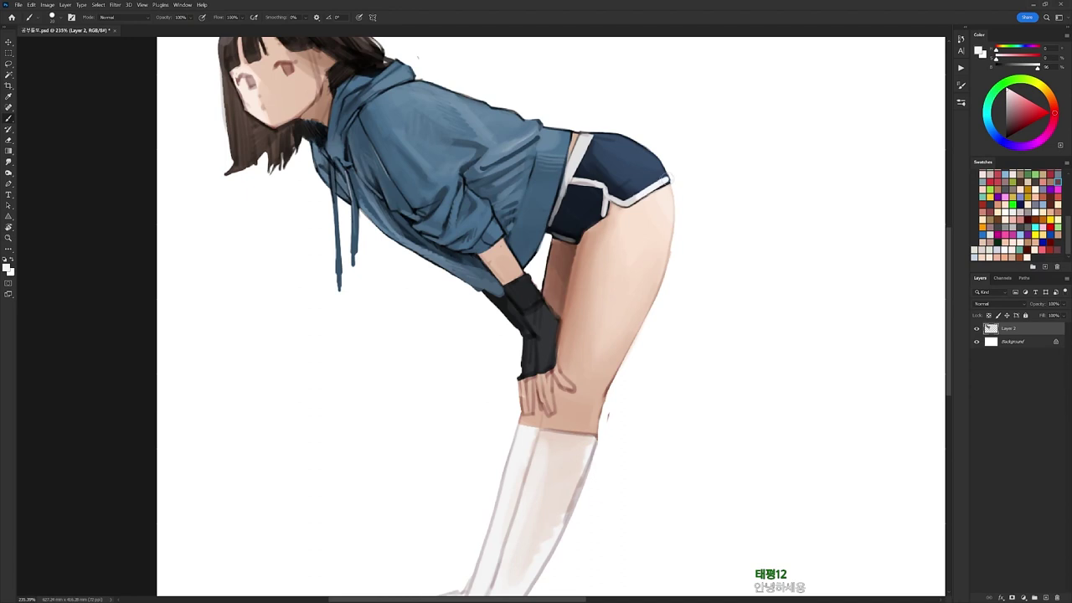
Accent the rear corner of the shorts' hem with a short black outline using a smaller brush.
key("h")
right_click(698, 106)
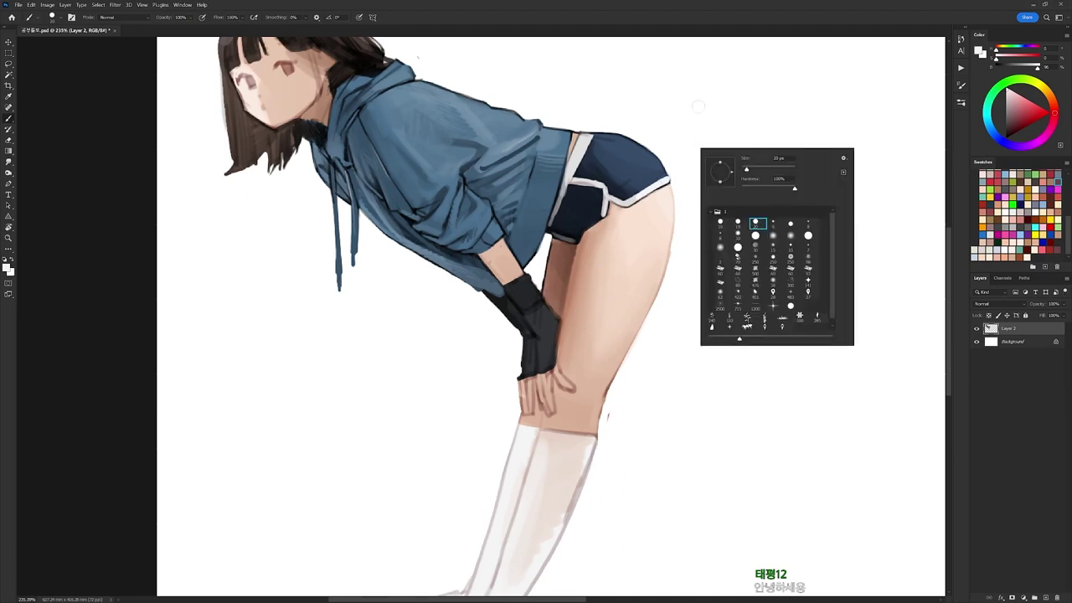
left_click(773, 225)
left_click(674, 173)
key("d")
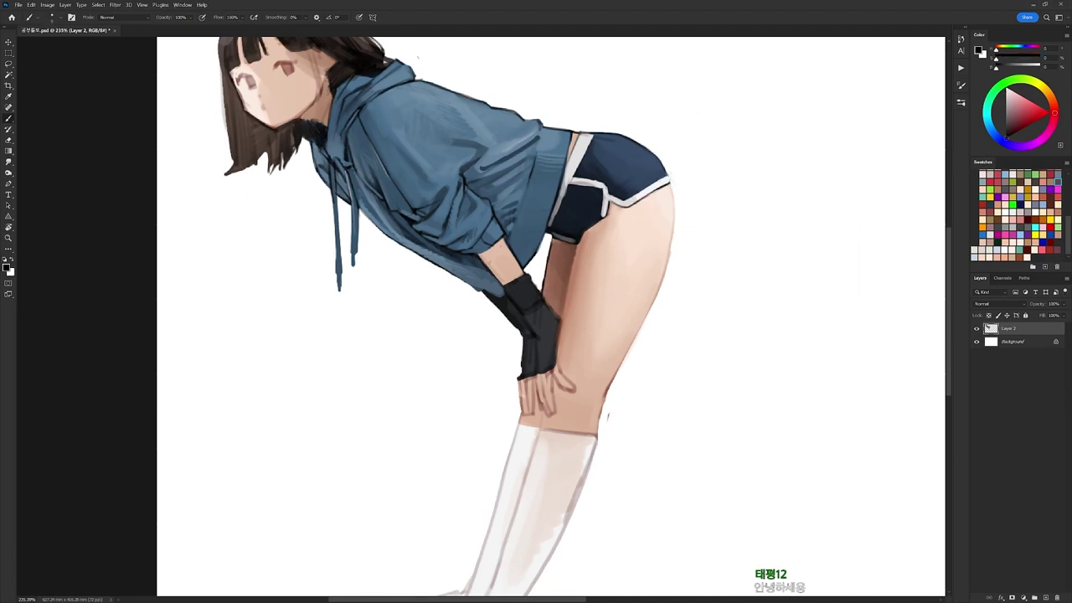
key("h")
key("e")
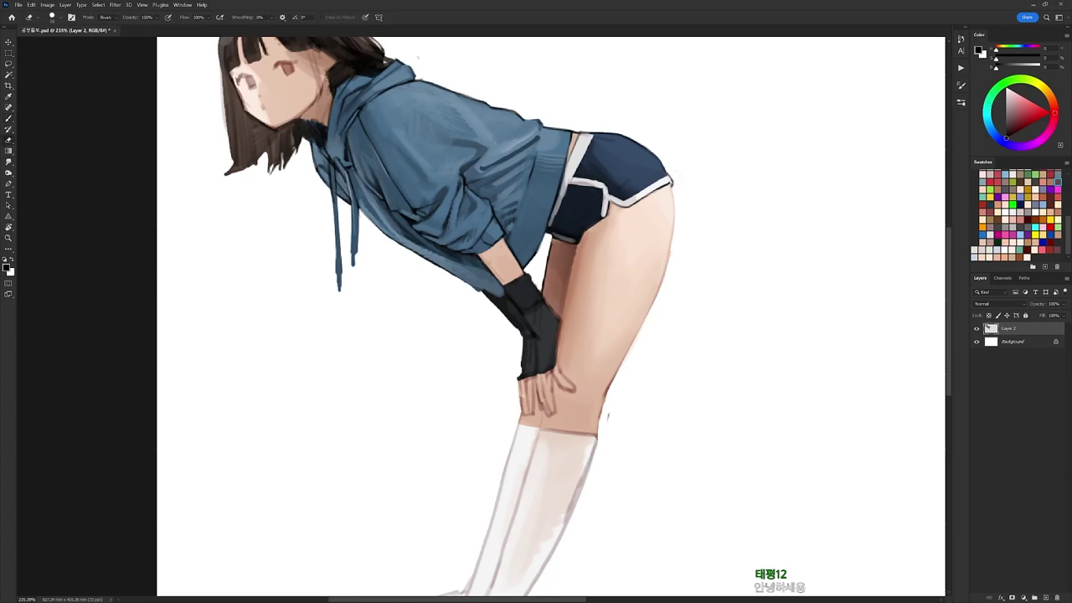
Touch up the thigh edge below the shorts' rear hem with sampled skin and outline tones.
key("b")
key("r")
left_click_drag(716, 254, 523, 141)
left_click_drag(538, 204, 558, 203, "ctrl+space")
key("b")
left_click(480, 312, "alt")
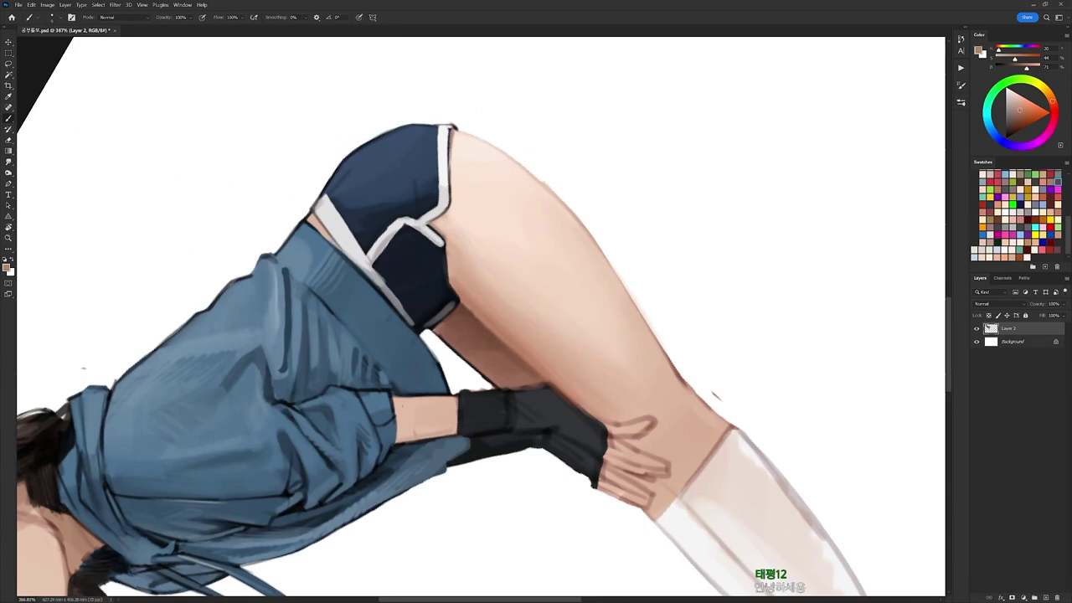
left_click(452, 186, "alt")
Sharpen the rear hem corner's black outline and erase the excess outside the contour.
key("r")
left_click_drag(527, 97, 681, 214)
key("d")
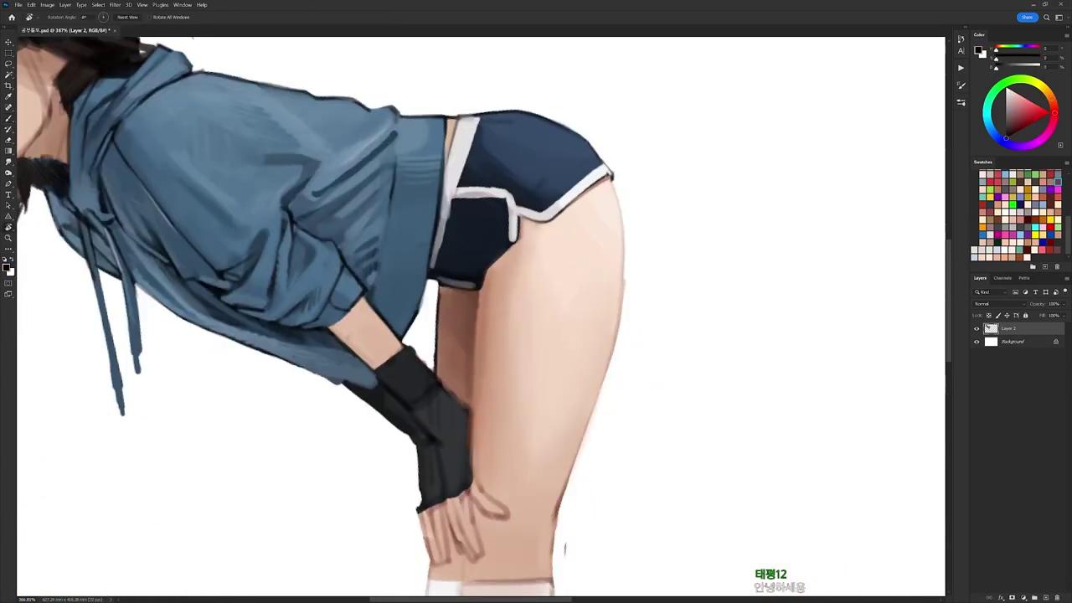
key("b")
key("e")
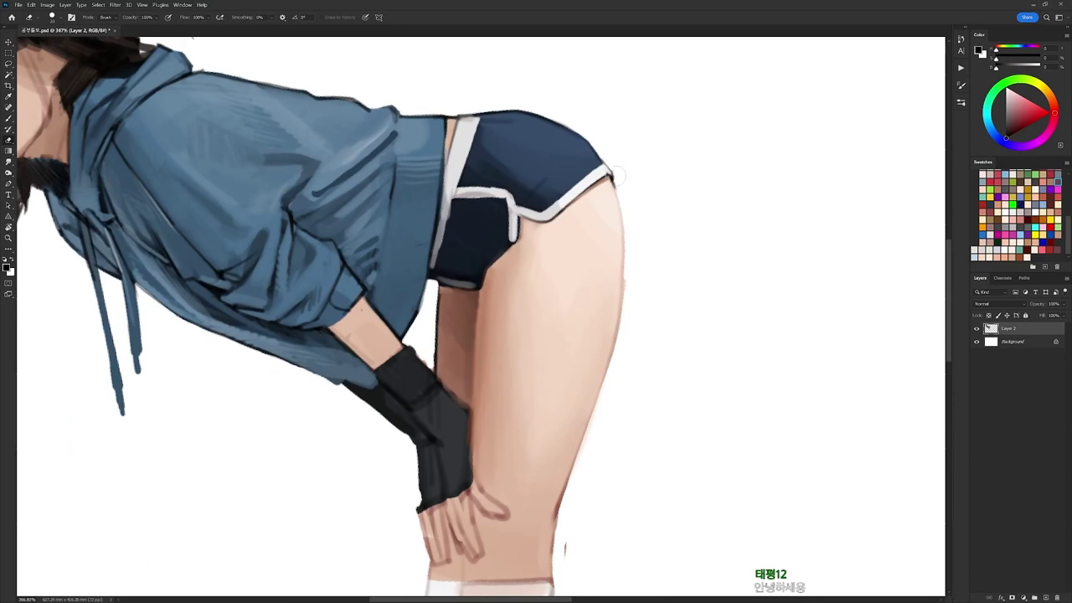
left_click_drag(636, 159, 603, 163)
key("r")
mouse_move(675, 214)
left_mouse_down()
mouse_move(696, 235)
mouse_move(690, 353)
left_mouse_up()
mouse_move(679, 282)
left_mouse_down()
mouse_move(708, 266)
mouse_move(683, 268)
mouse_move(651, 183)
left_mouse_up()
Paint dark fold lines on the shorts' front panel and on the side panel near the notch.
key("e")
key("r")
key("b")
right_click(626, 199)
left_click(543, 249)
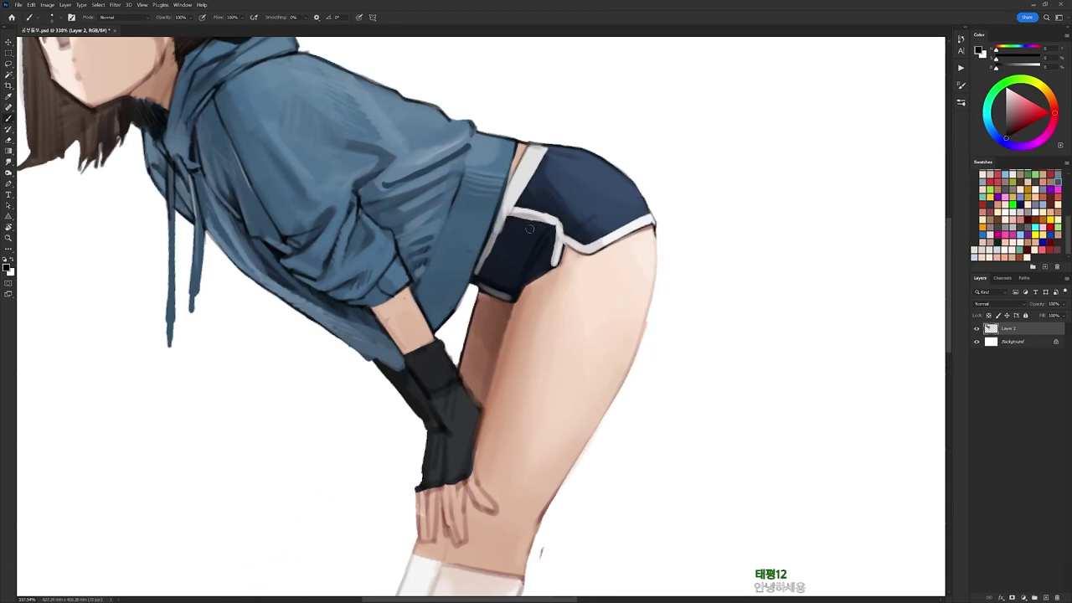
left_click(603, 201, "alt")
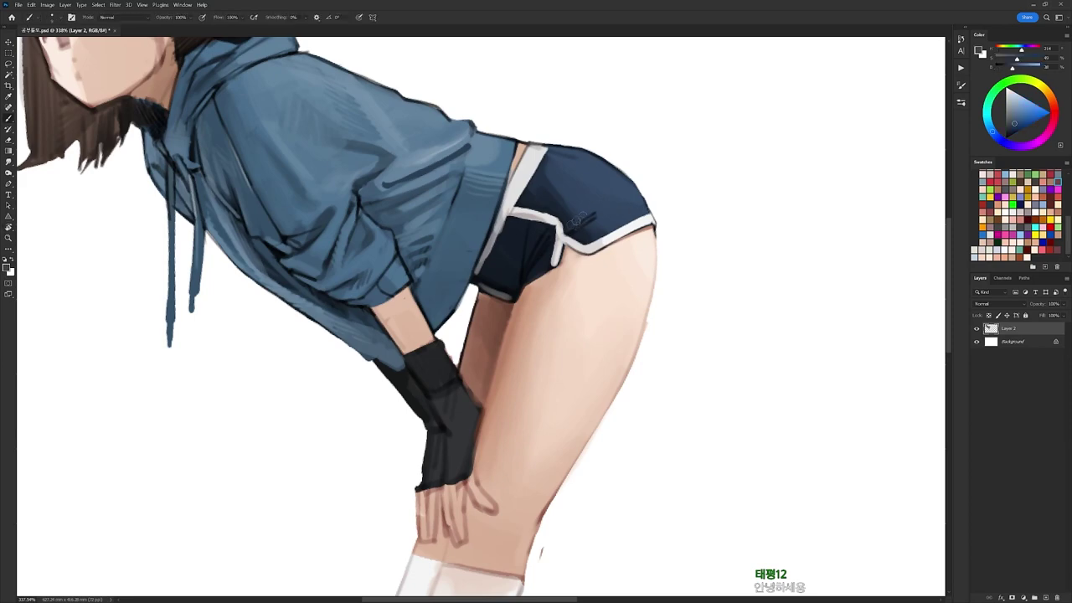
Extend the white trim from the side notch along the front panel's leg edge with sampled trim and outline colours.
key("r")
mouse_move(593, 223)
left_mouse_down()
mouse_move(603, 173)
mouse_move(592, 161)
left_mouse_up()
key("b")
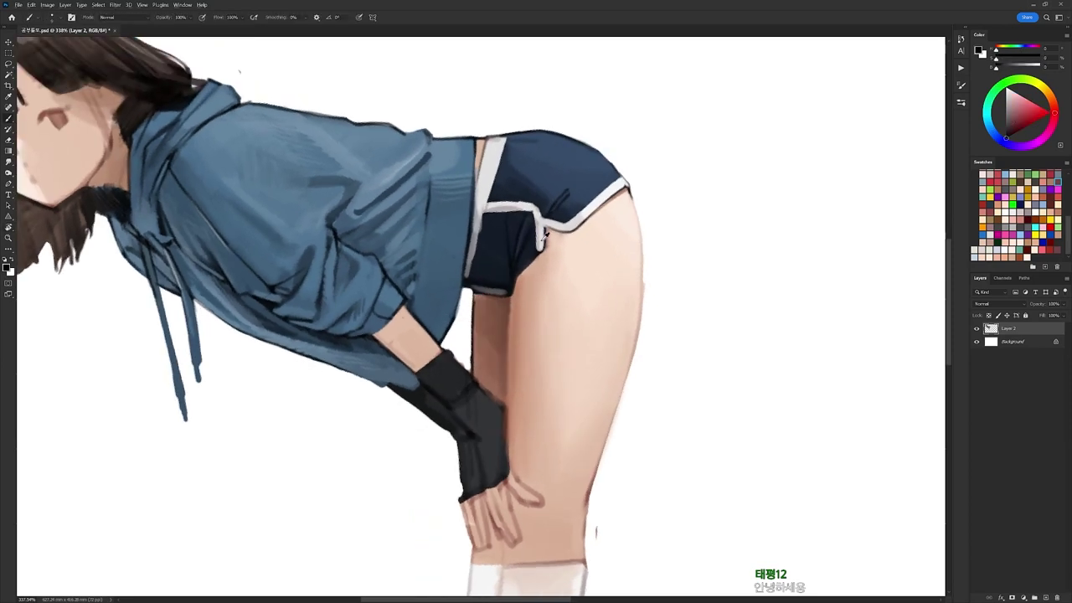
left_click(541, 241, "alt")
left_click(517, 268, "alt")
Draw a dark outline along the near thigh's inner edge below the shorts and erase roughness behind the thigh.
left_click_drag(513, 278, 511, 339)
key("ctrl+z")
key("ctrl+z")
mouse_move(517, 275)
left_mouse_down()
mouse_move(514, 399)
mouse_move(462, 378)
left_mouse_up()
key("ctrl+z")
key("r")
mouse_move(651, 264)
left_mouse_down()
mouse_move(596, 347)
mouse_move(639, 344)
mouse_move(583, 280)
mouse_move(605, 283)
left_mouse_up()
key("e")
left_click_drag(605, 332, 610, 374)
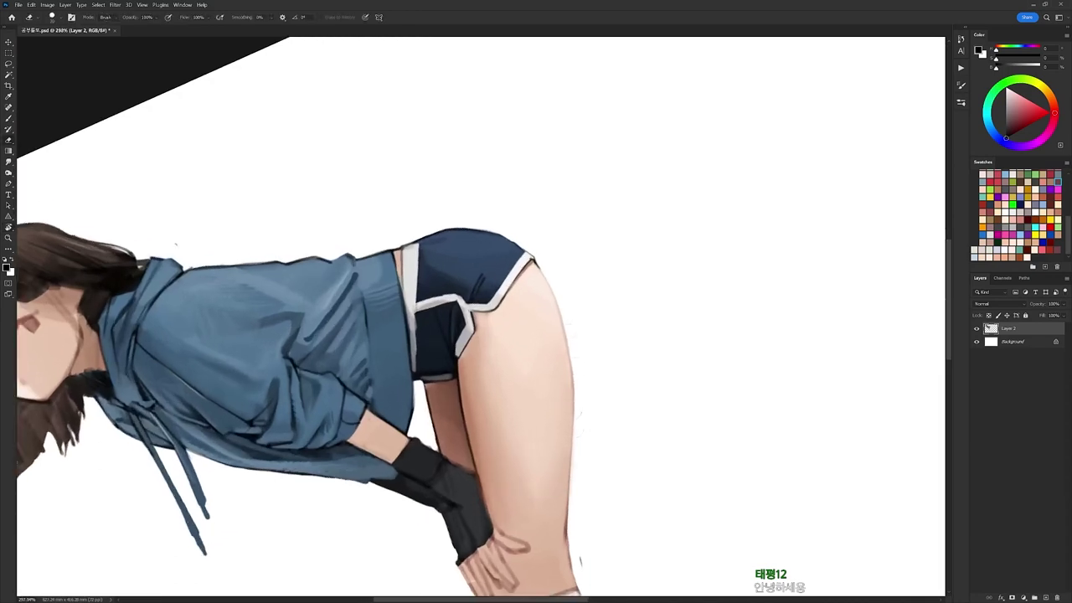
Redraw the back contour of the thigh as a thin dark line from the shorts' hem to the knee.
key("r")
mouse_move(680, 268)
left_mouse_down()
mouse_move(672, 239)
mouse_move(419, 172)
left_mouse_up()
left_click_drag(558, 239, 575, 289)
left_click_drag(694, 217, 665, 170)
key("b")
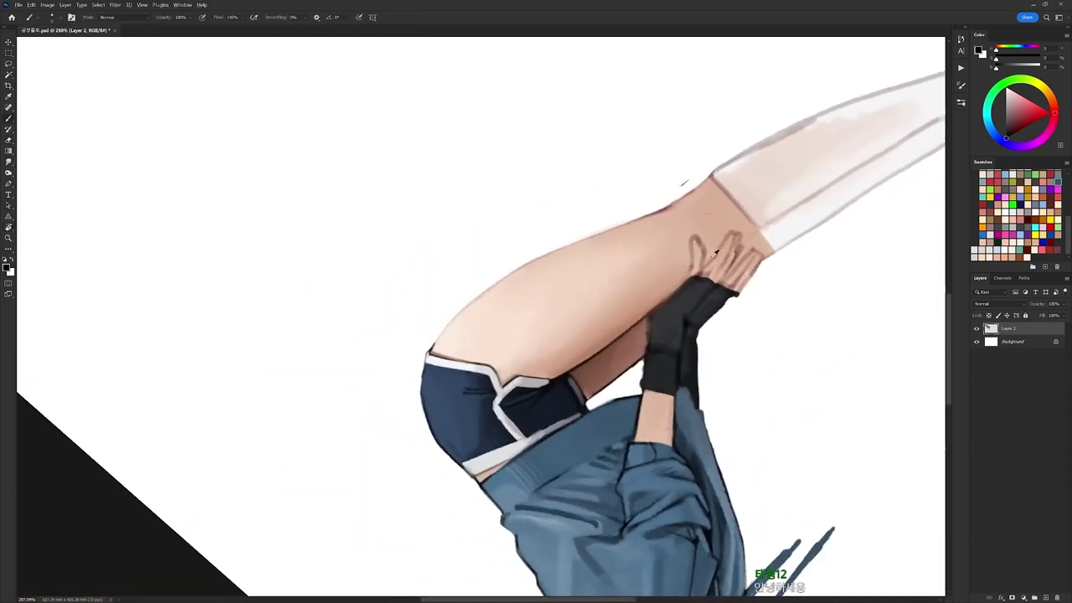
left_click(694, 240, "alt")
left_click_drag(438, 342, 520, 268)
key("r")
left_click_drag(684, 177, 639, 128)
key("e")
key("x")
key("b")
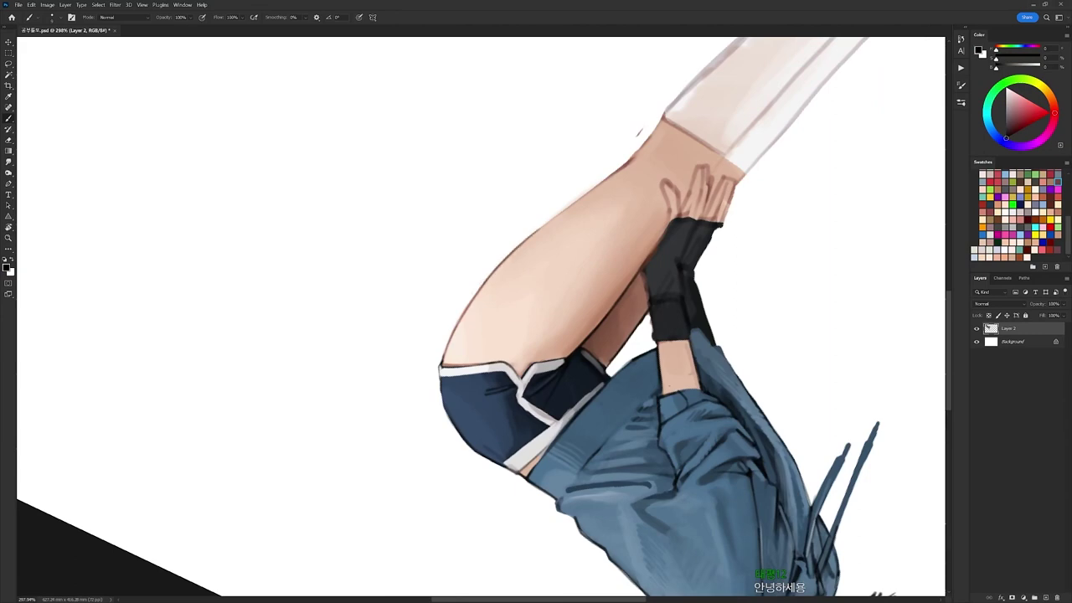
Erase the stray marks and excess line behind the knee.
key("e")
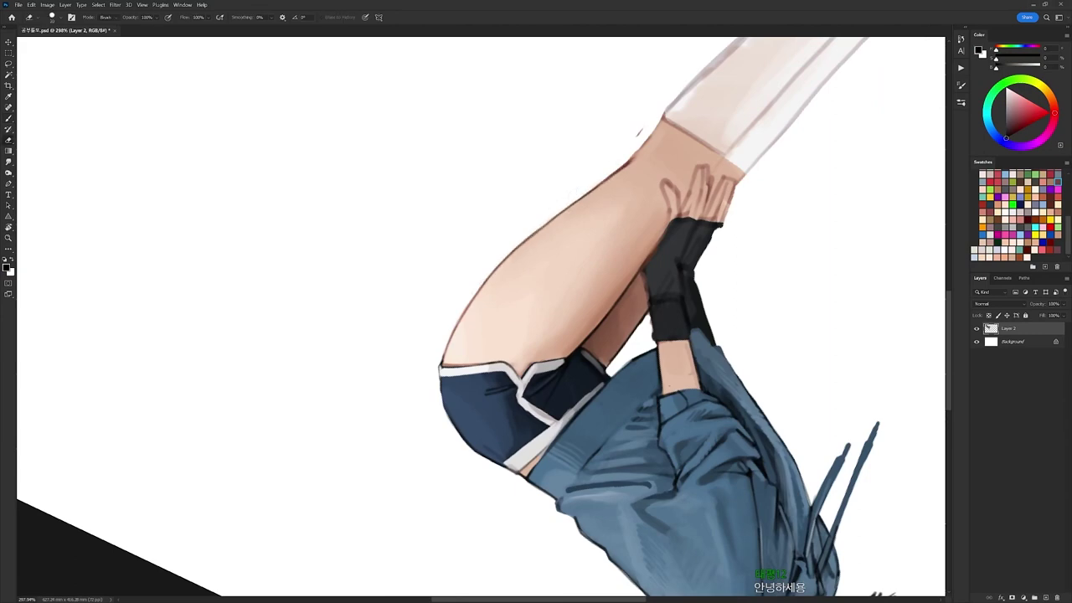
key("r")
left_click_drag(659, 111, 447, 439)
key("Escape")
left_click_drag(684, 371, 727, 201)
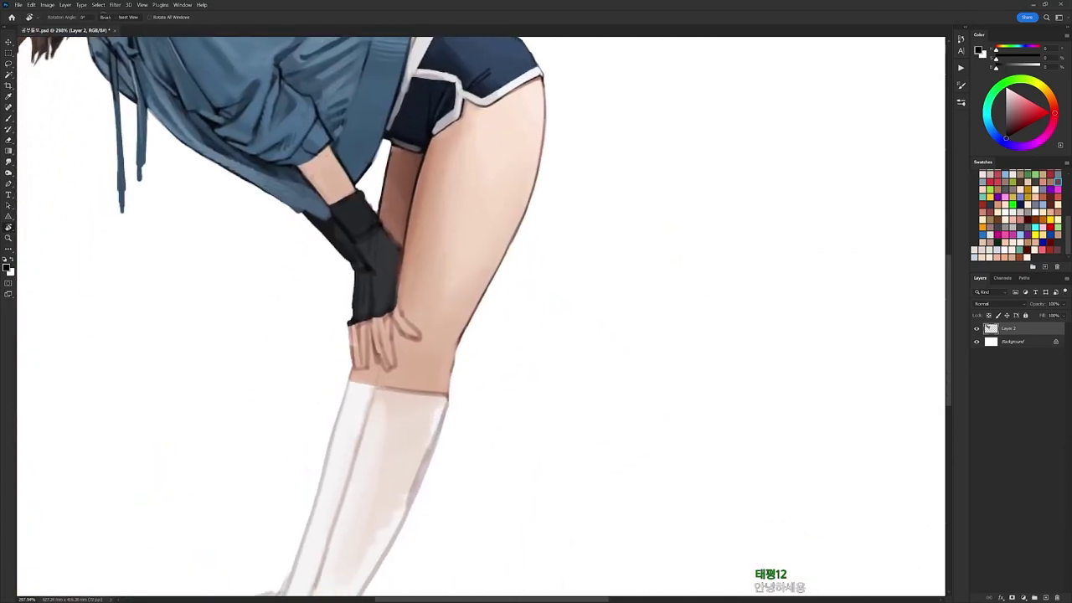
key("e")
left_click_drag(461, 339, 460, 362)
Blend the skin behind the knee with sampled light skin tones, enlarging the brush to 72 px.
key("b")
right_click(561, 219)
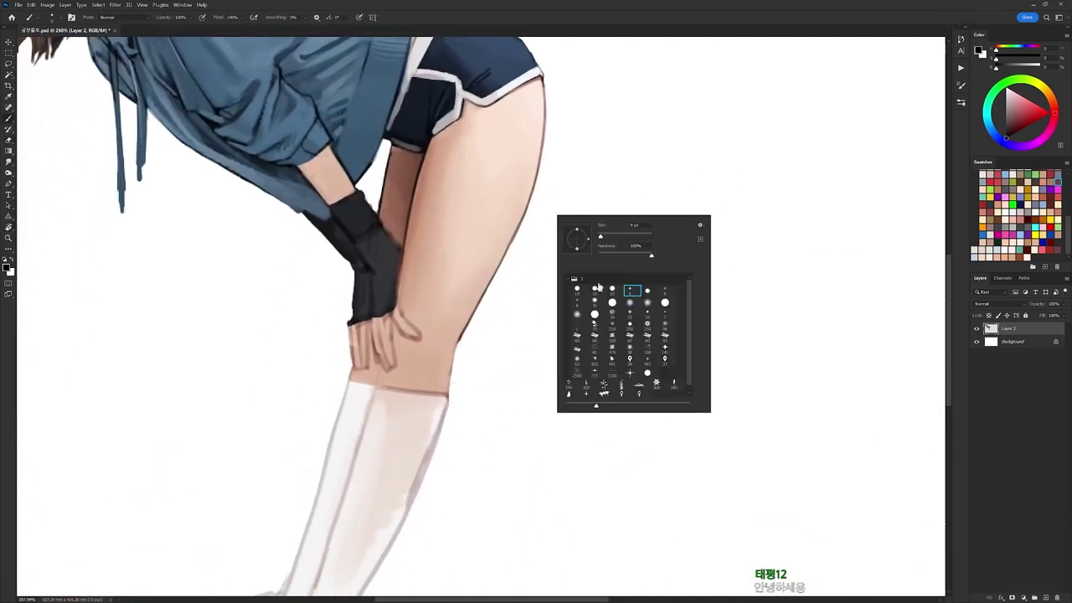
key("Escape")
left_click(512, 139, "alt")
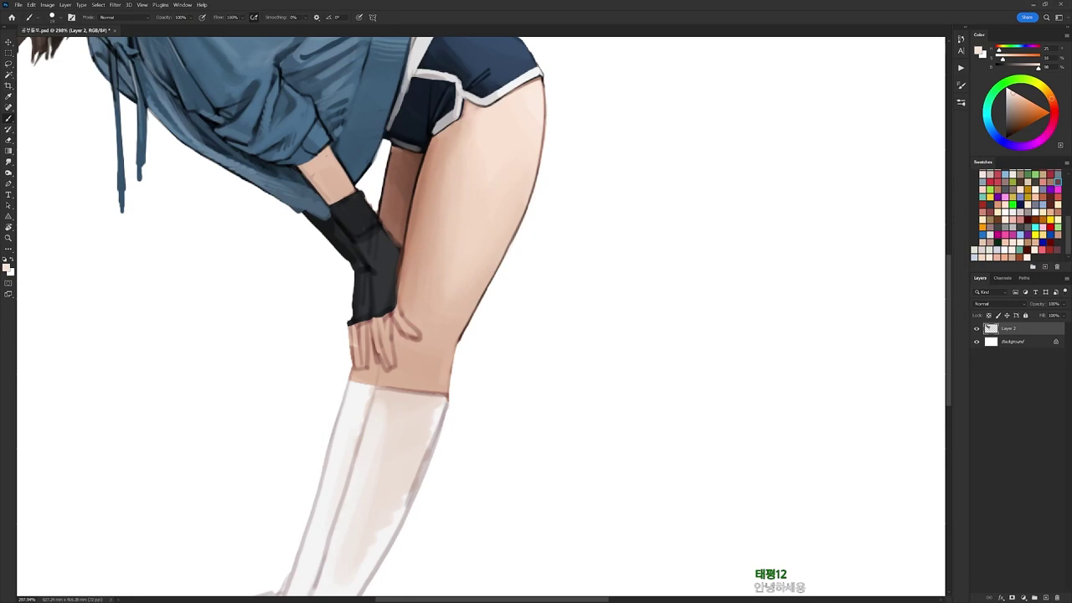
mouse_move(444, 343)
left_mouse_down()
mouse_move(434, 375)
mouse_move(449, 375)
left_mouse_up()
left_click(451, 363, "alt")
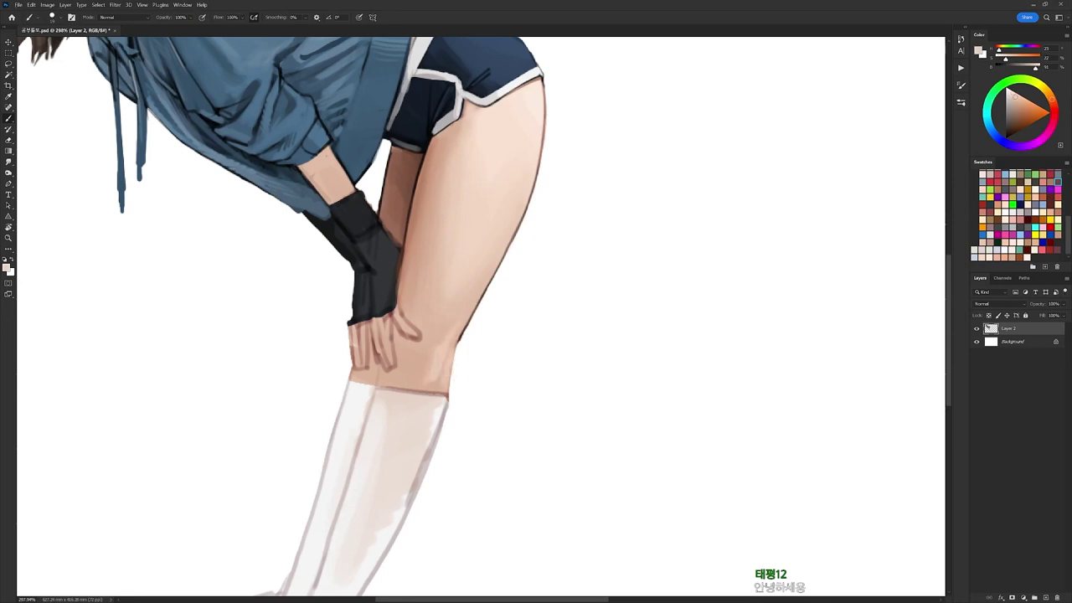
right_click(512, 293)
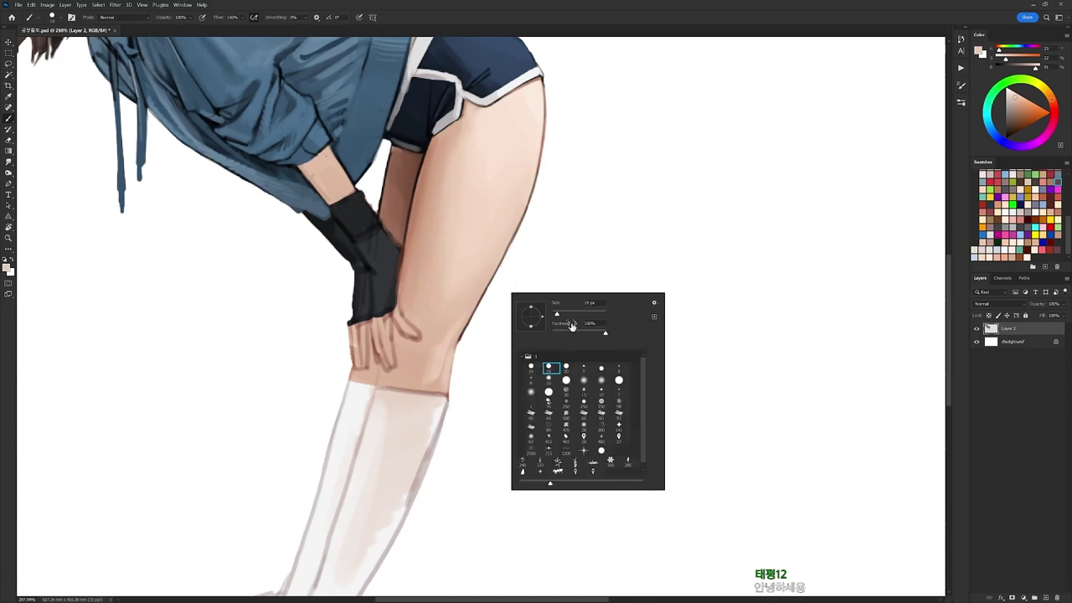
left_click(439, 356, "alt")
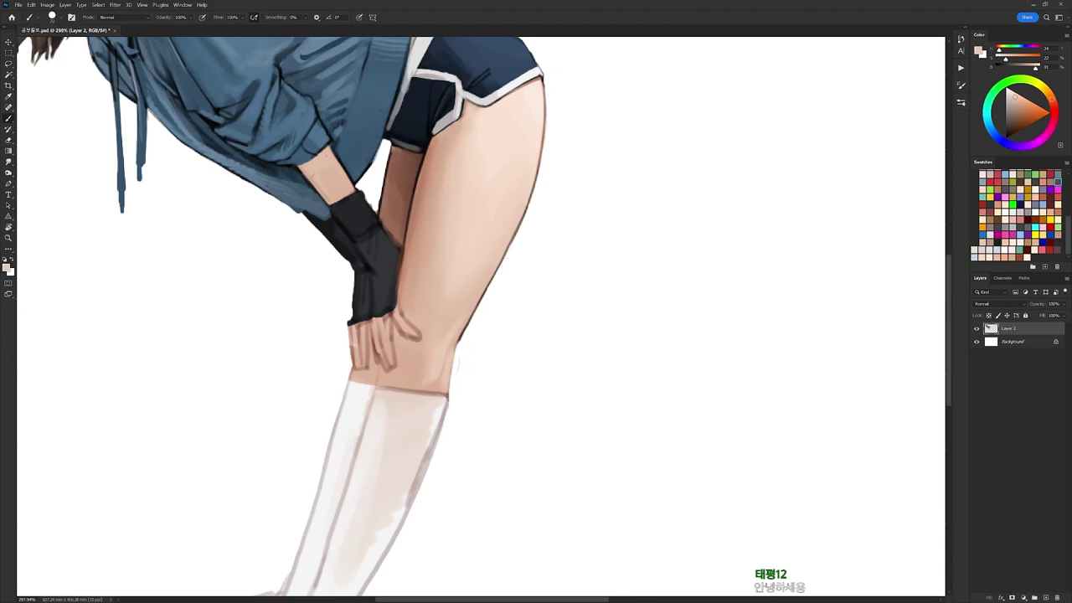
left_click_drag(433, 391, 430, 432)
Outline the bare forearm and the glove's upper edge in black with a 9 px brush.
key("d")
right_click(514, 197)
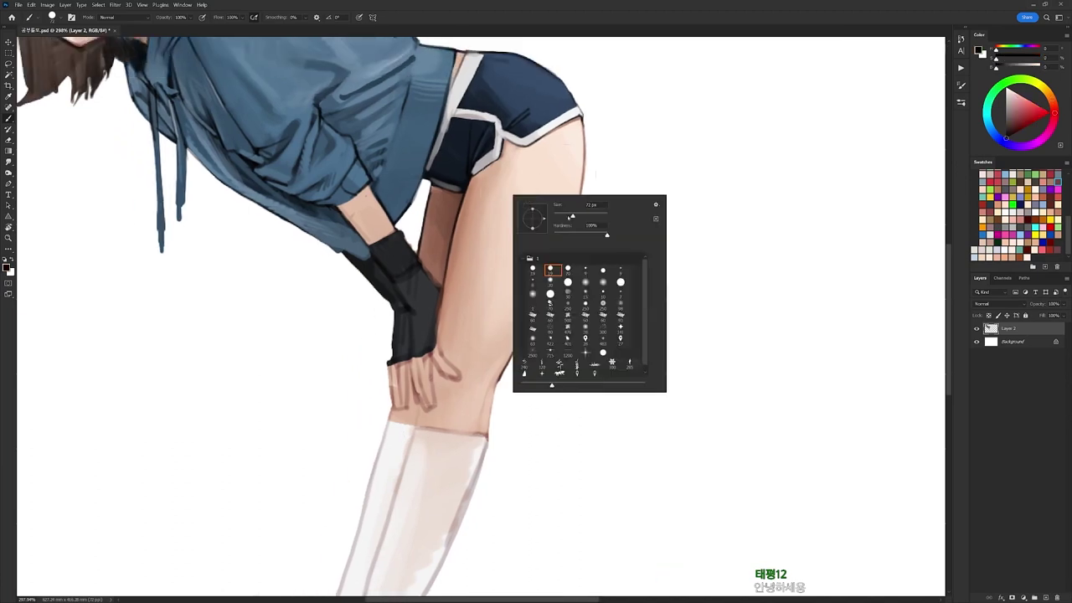
left_click(569, 270)
left_click(552, 271)
left_click(586, 271)
left_click_drag(429, 362, 453, 315)
left_click(403, 204, "alt")
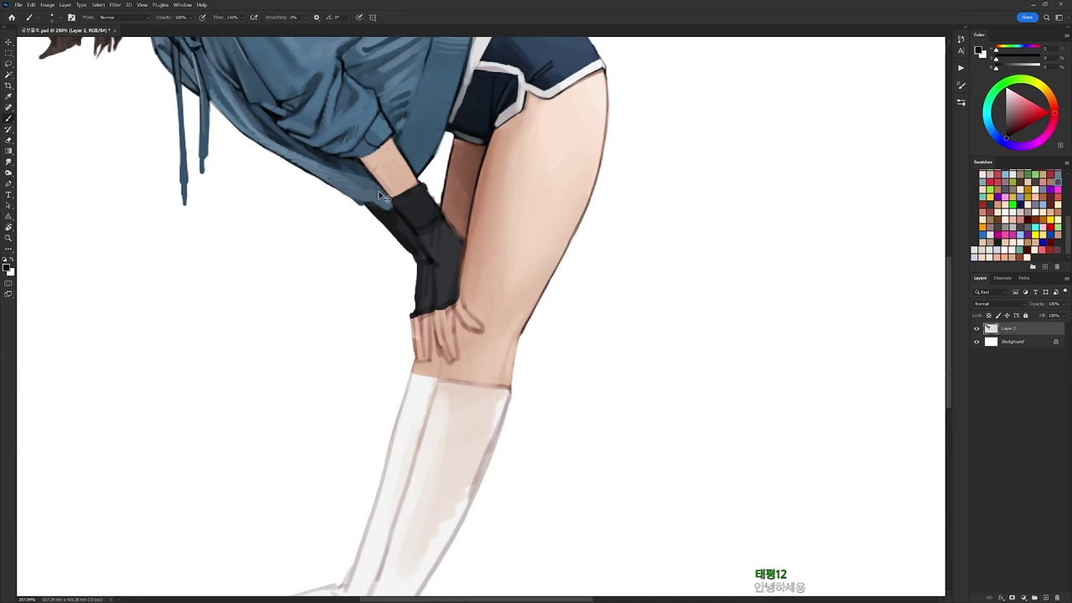
key("ctrl+z")
key("r")
left_click_drag(599, 208, 632, 271)
left_click_drag(452, 172, 480, 173)
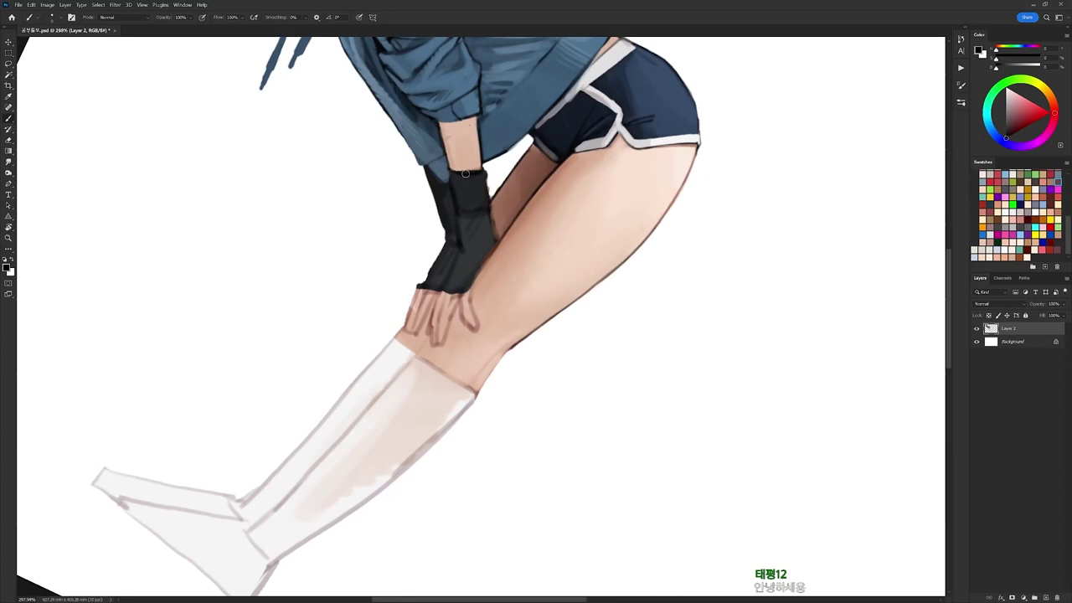
Define the glove's wrist band with black lines and sampled dark greys.
left_click(461, 198, "alt")
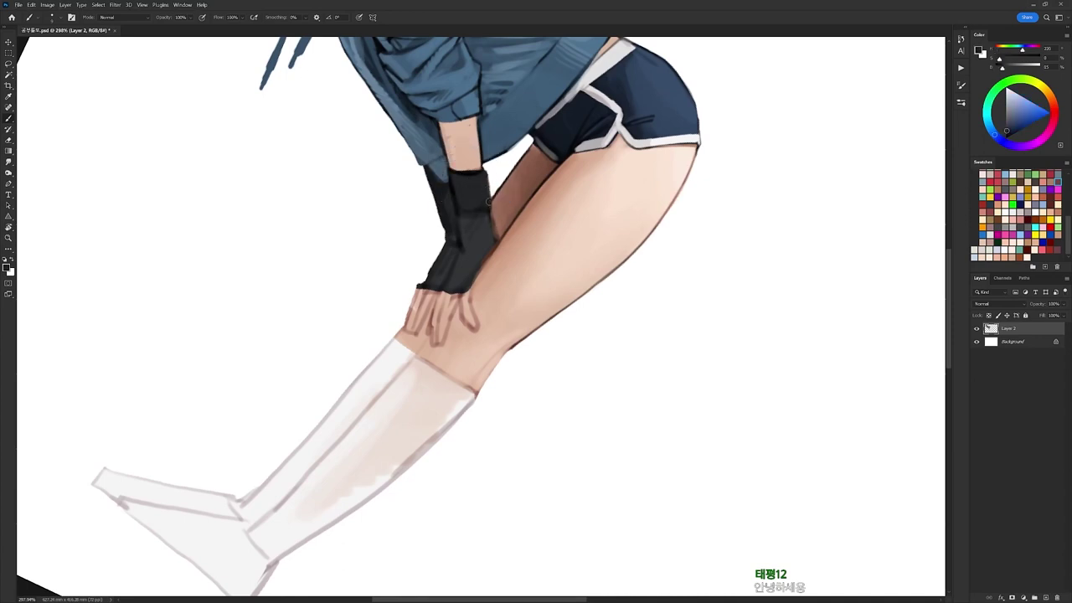
left_click(477, 180, "alt")
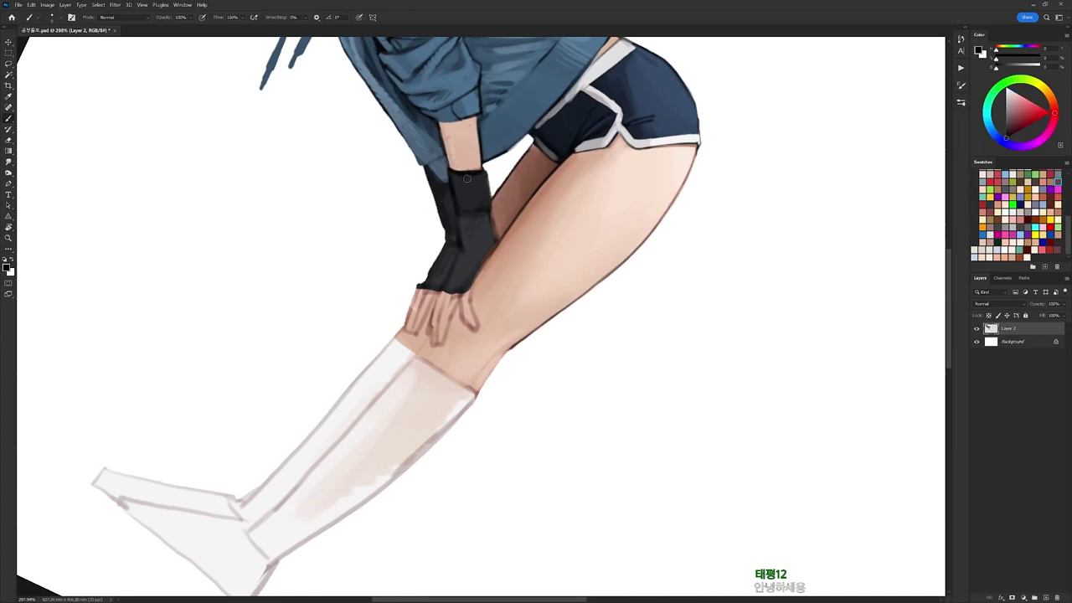
mouse_move(485, 178)
left_mouse_down()
mouse_move(470, 205)
mouse_move(487, 196)
mouse_move(494, 238)
left_mouse_up()
left_click(494, 238, "alt")
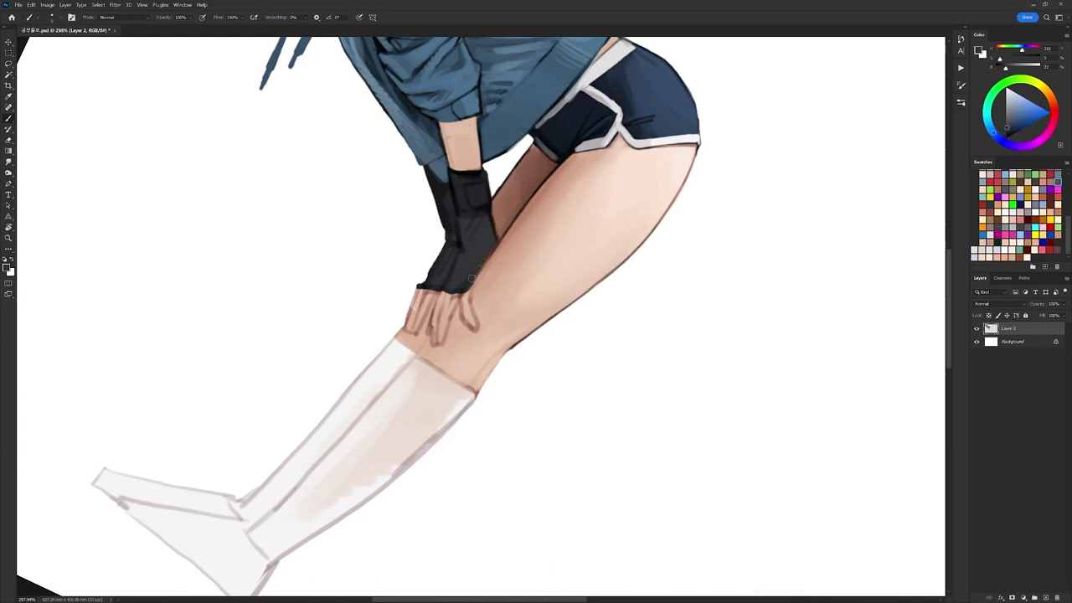
left_click(466, 195, "alt")
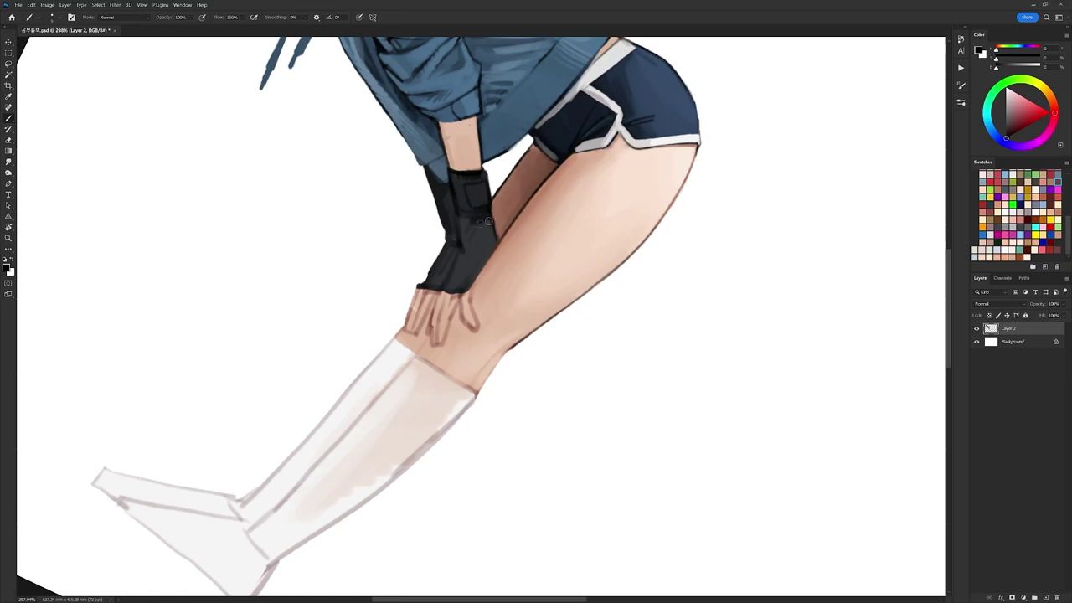
left_click(481, 229, "alt")
Darken the back of the glove with sampled near-black and add a grey highlight running down its middle.
right_click(490, 217)
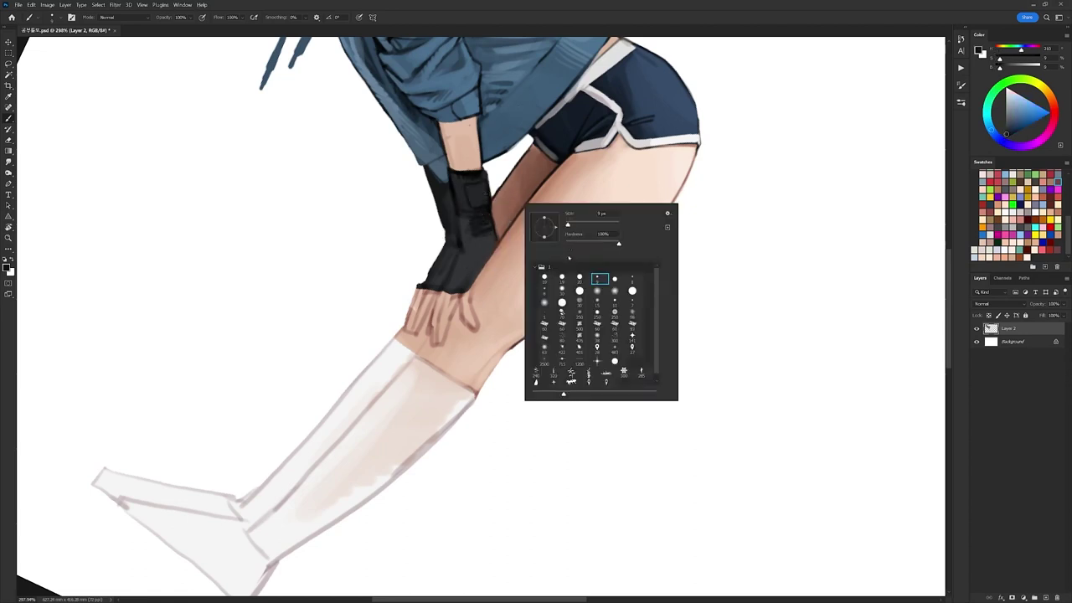
left_click(482, 224, "alt")
mouse_move(479, 238)
left_mouse_down()
mouse_move(491, 235)
mouse_move(471, 275)
left_mouse_up()
key("x")
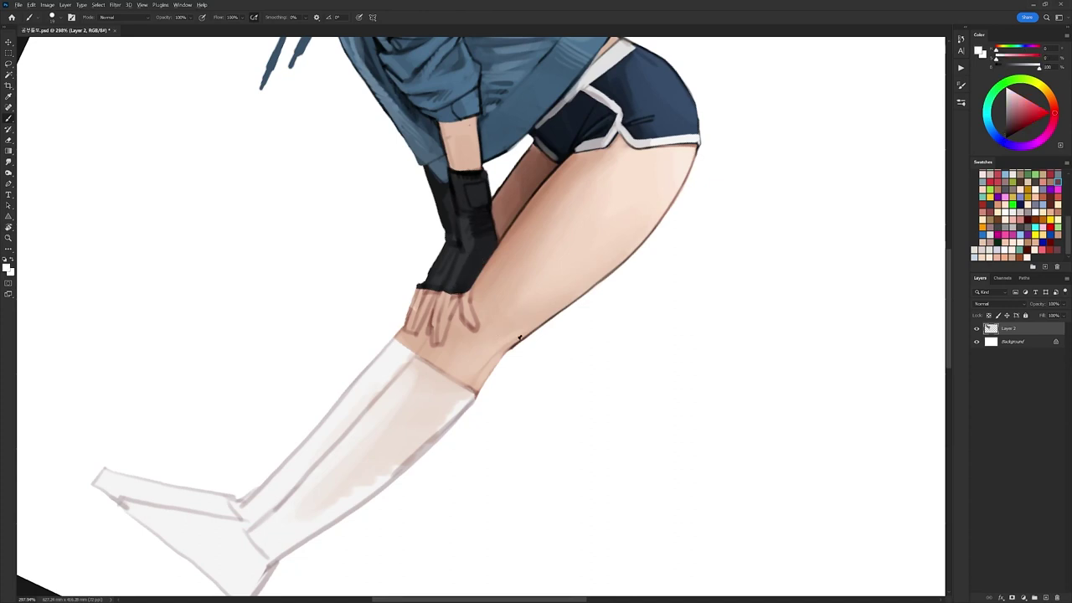
mouse_move(450, 276)
left_mouse_down()
mouse_move(468, 256)
mouse_move(467, 224)
mouse_move(464, 240)
left_mouse_up()
left_click(455, 273, "alt")
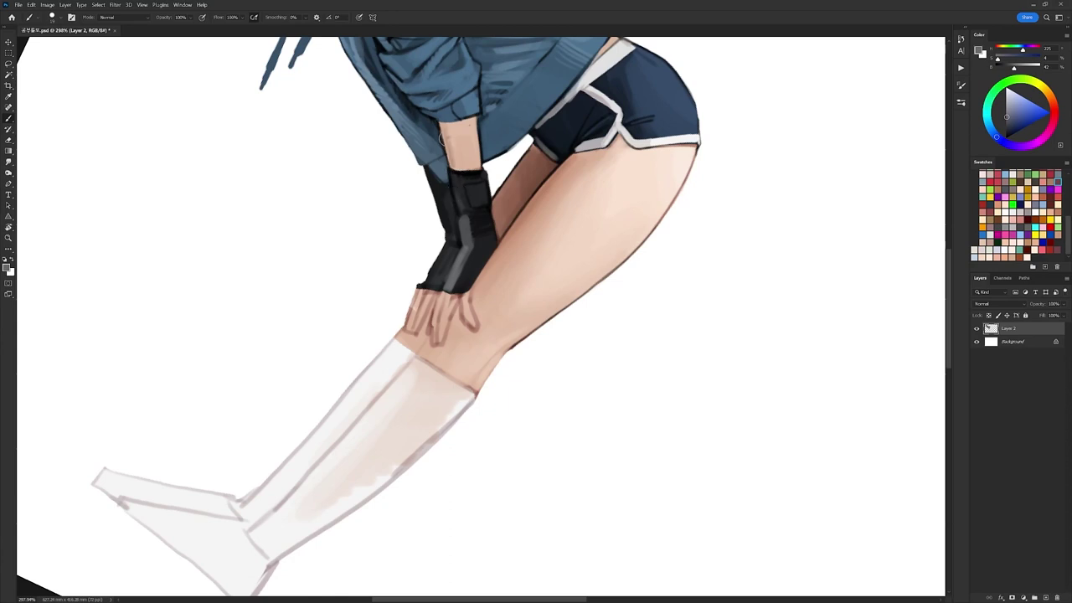
Outline the far glove's upper edge below the hoodie hem in black with a smaller brush.
key("d")
left_click(397, 243, "alt")
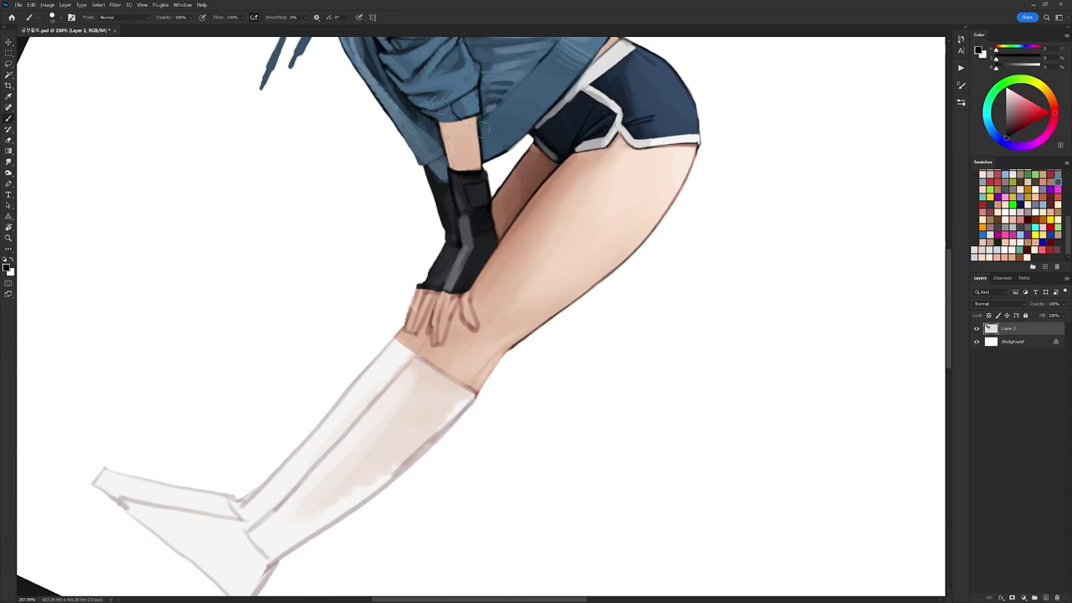
right_click(549, 198)
left_click(566, 235)
left_click(427, 171)
Paint grey highlights along the glove's outer side and separate them with a black line at the wrist.
left_click(469, 231, "alt")
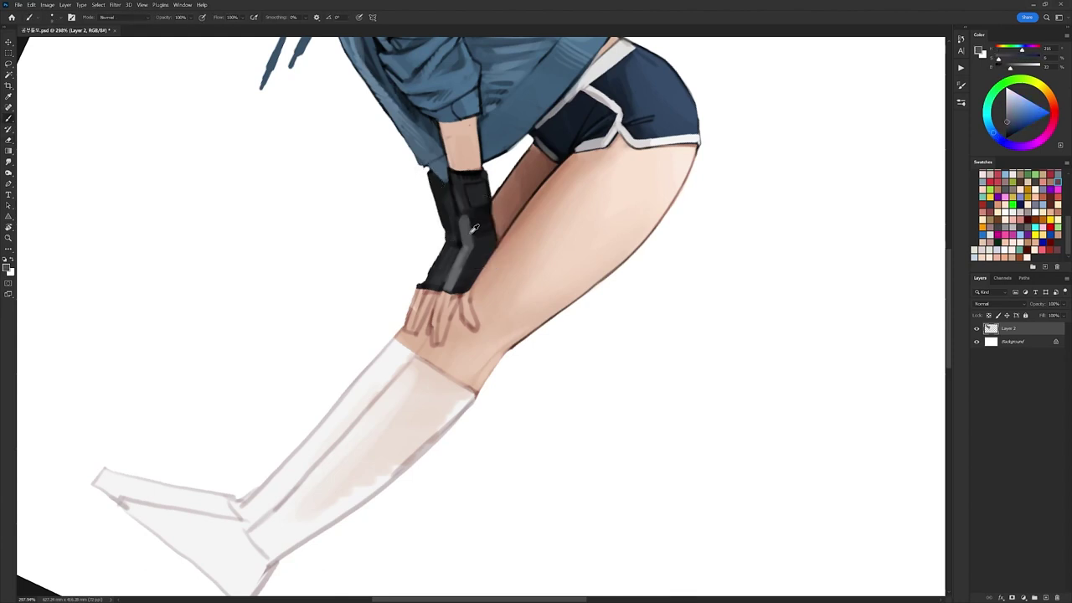
left_click_drag(447, 216, 435, 285)
left_click(467, 253, "alt")
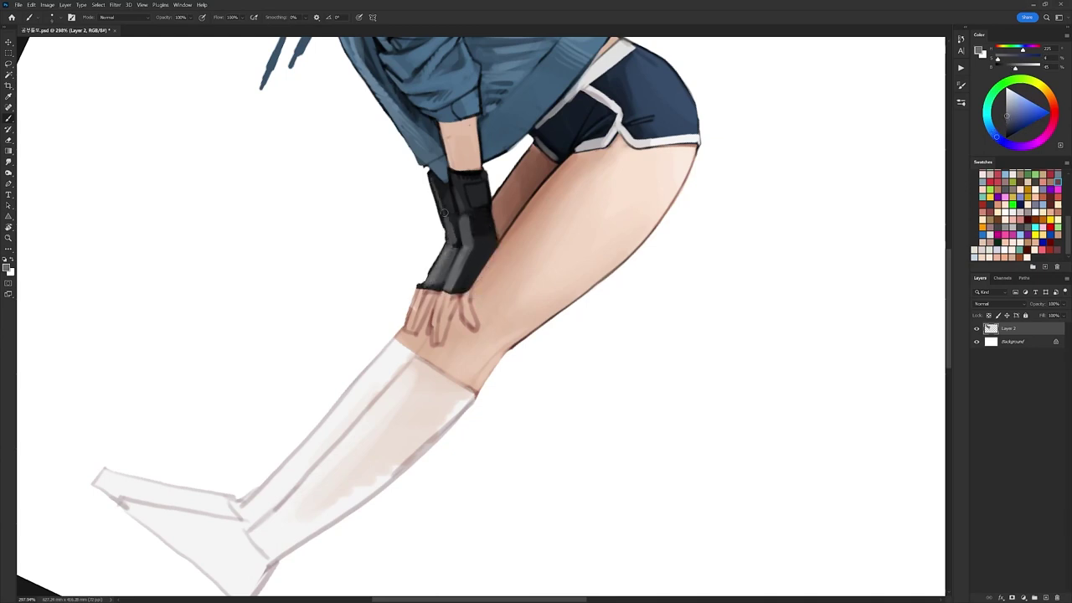
key("d")
mouse_move(443, 207)
left_mouse_down()
mouse_move(453, 204)
mouse_move(445, 239)
left_mouse_up()
Turn the canvas nearly upright and retouch the glove's edge against the thigh with sampled dark tones.
key("e")
key("r")
left_click_drag(613, 201, 494, 187)
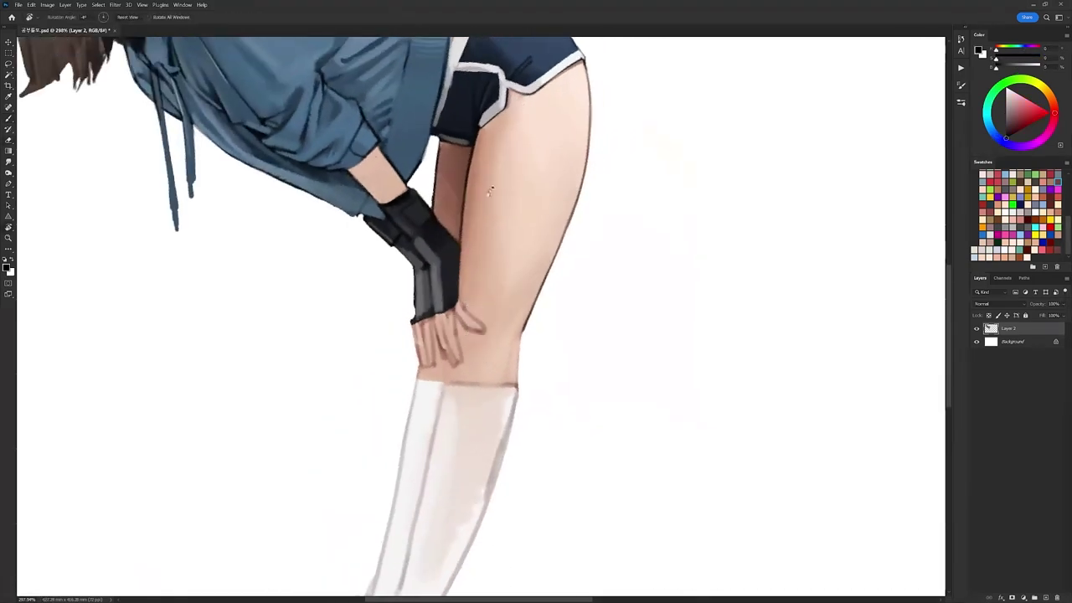
key("b")
left_click(454, 250, "alt")
left_click(457, 245, "alt")
left_click_drag(460, 272, 462, 298)
Erase stray paint around the forearm and glove, and zoom out to the whole figure.
left_click_drag(482, 281, 406, 281)
left_click_drag(481, 207, 536, 207)
key("e")
left_click_drag(437, 225, 444, 208)
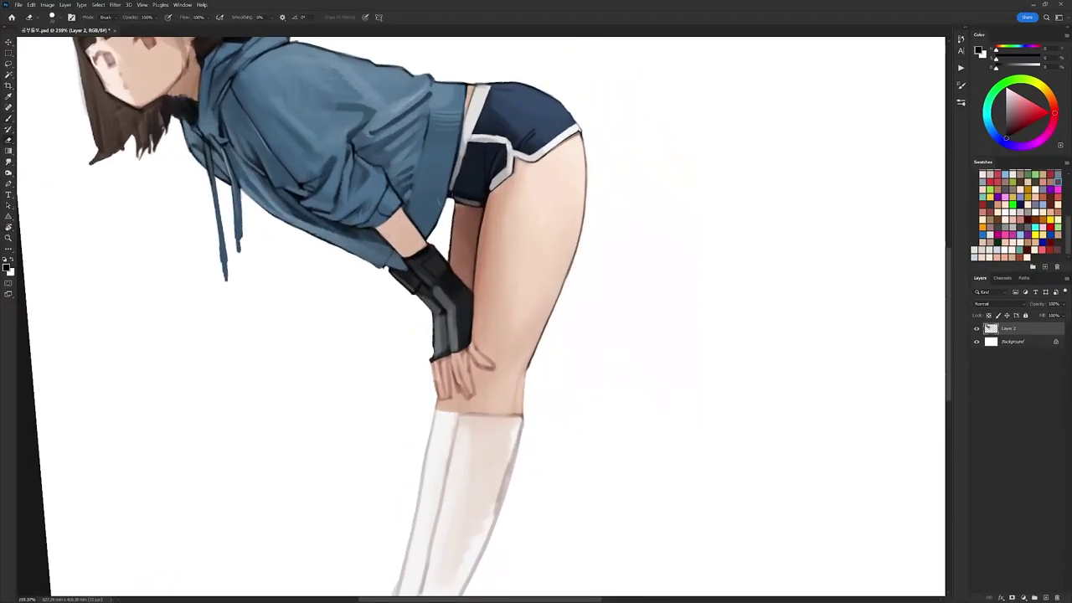
key("b")
left_click_drag(441, 158, 391, 158)
key("r")
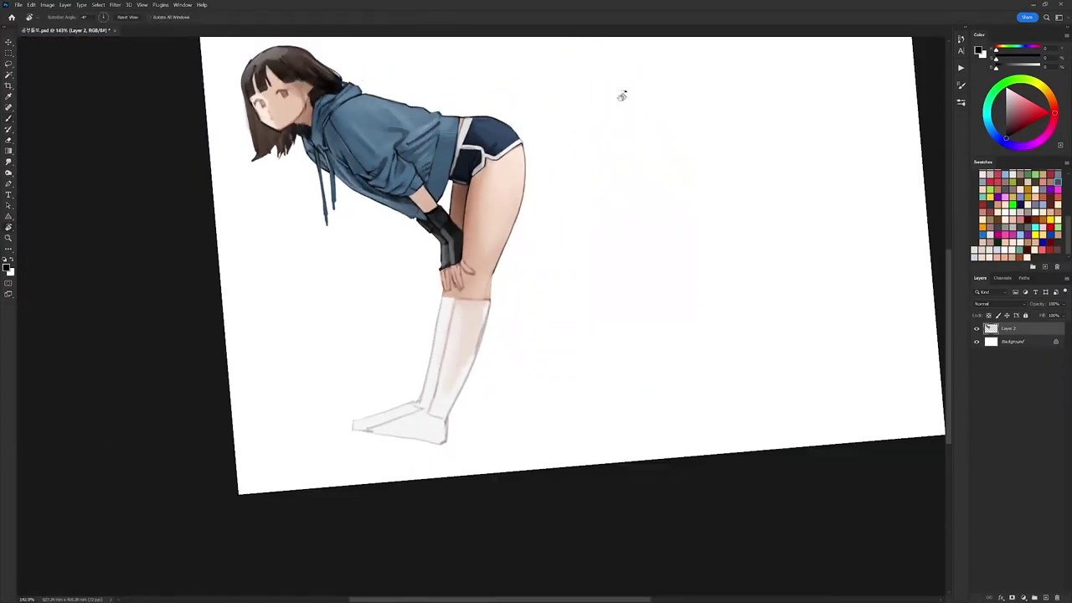
Retouch the thumb resting on the knee with sampled skin and reddish-brown tones, using a larger brush.
left_click_drag(622, 95, 655, 129)
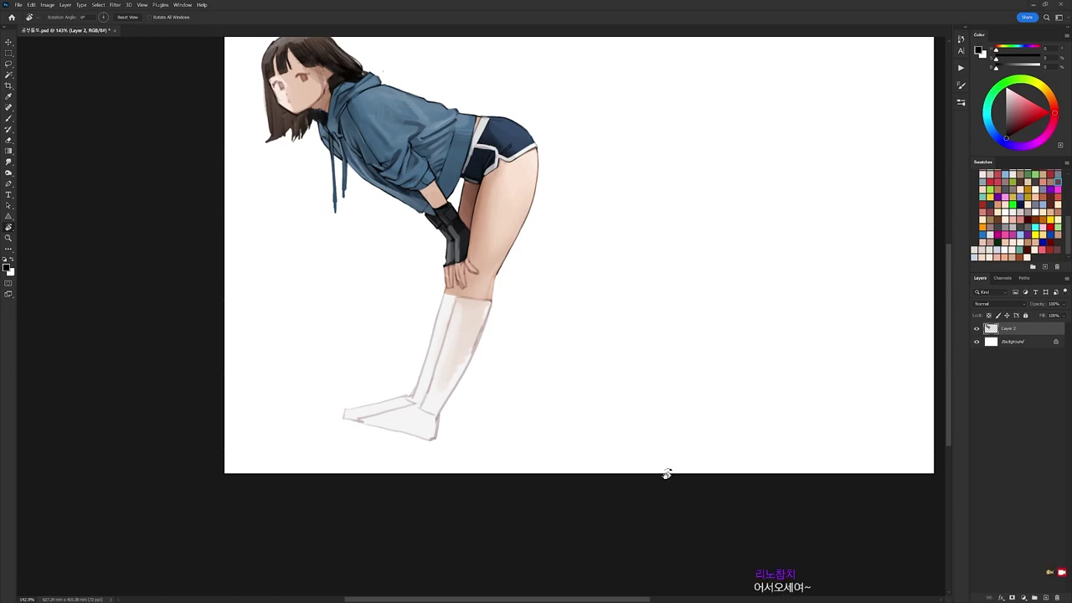
scroll(507, 185, "up", 1)
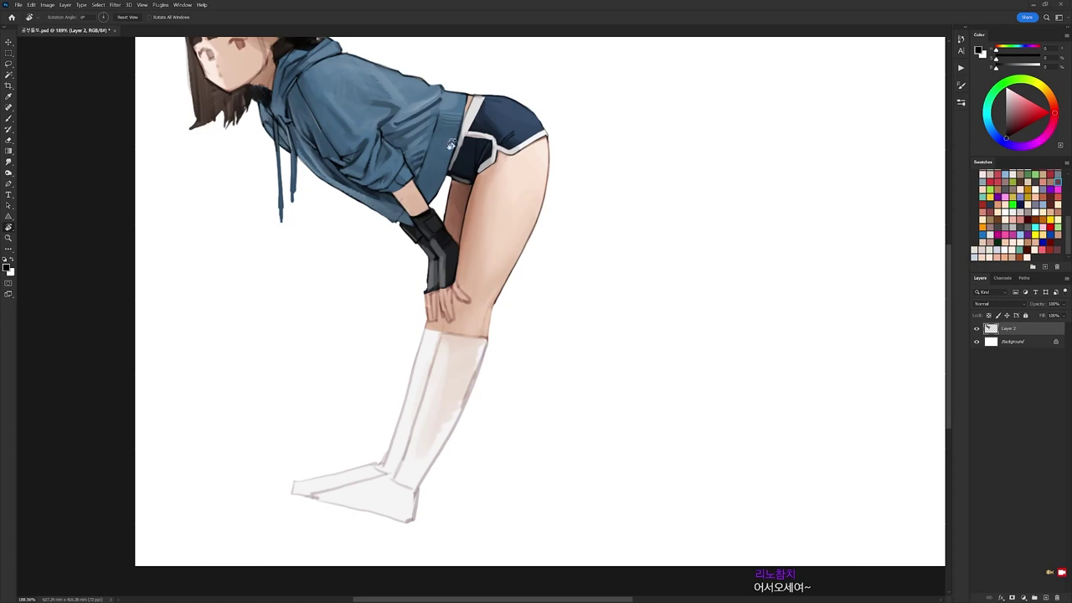
left_click_drag(454, 145, 461, 186)
key("b")
left_click(466, 180, "alt")
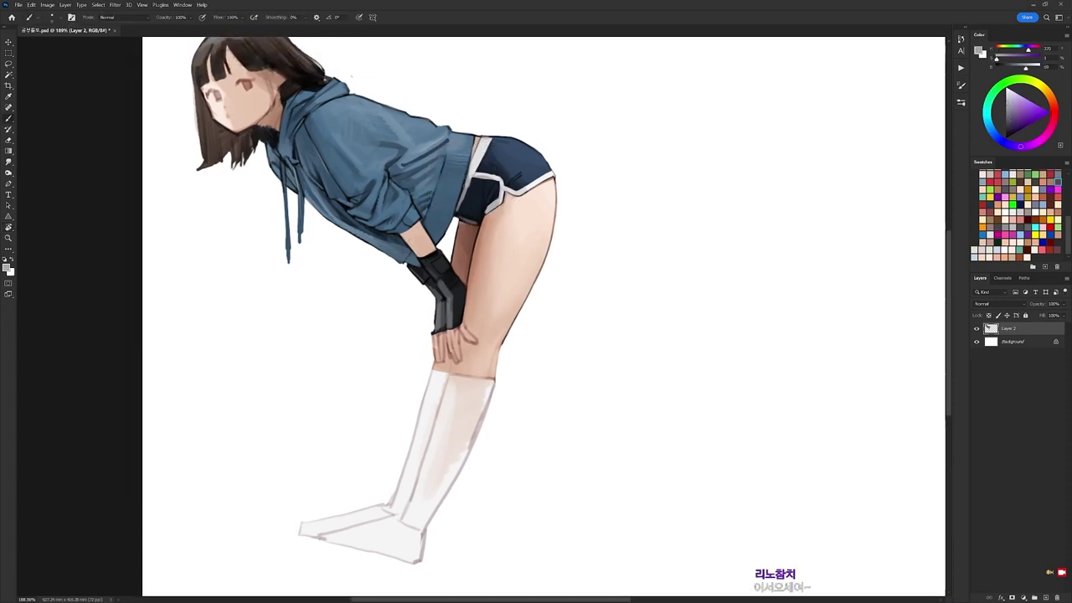
left_click_drag(475, 316, 508, 214)
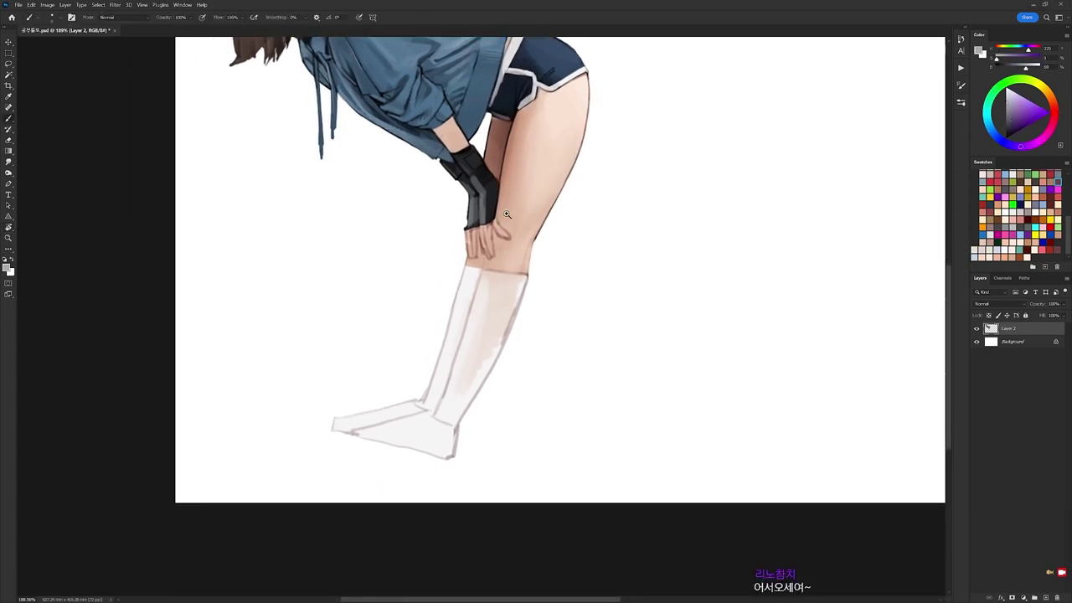
scroll(519, 197, "up", 1)
key("r")
left_click_drag(629, 204, 667, 306)
key("d")
left_click(547, 250, "alt")
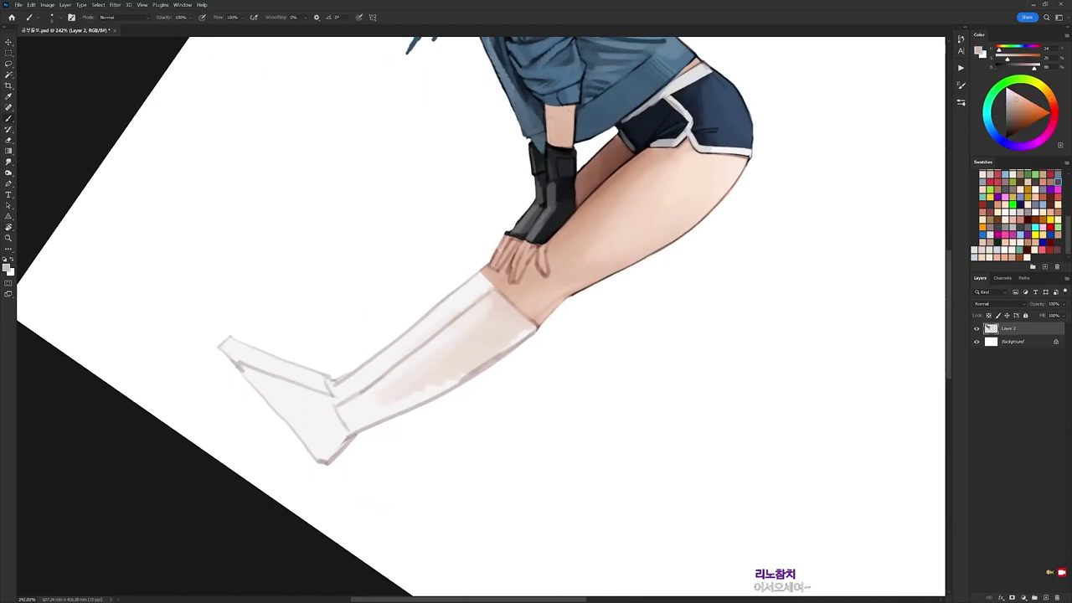
right_click(583, 238)
left_click(624, 312)
left_click(543, 243, "alt")
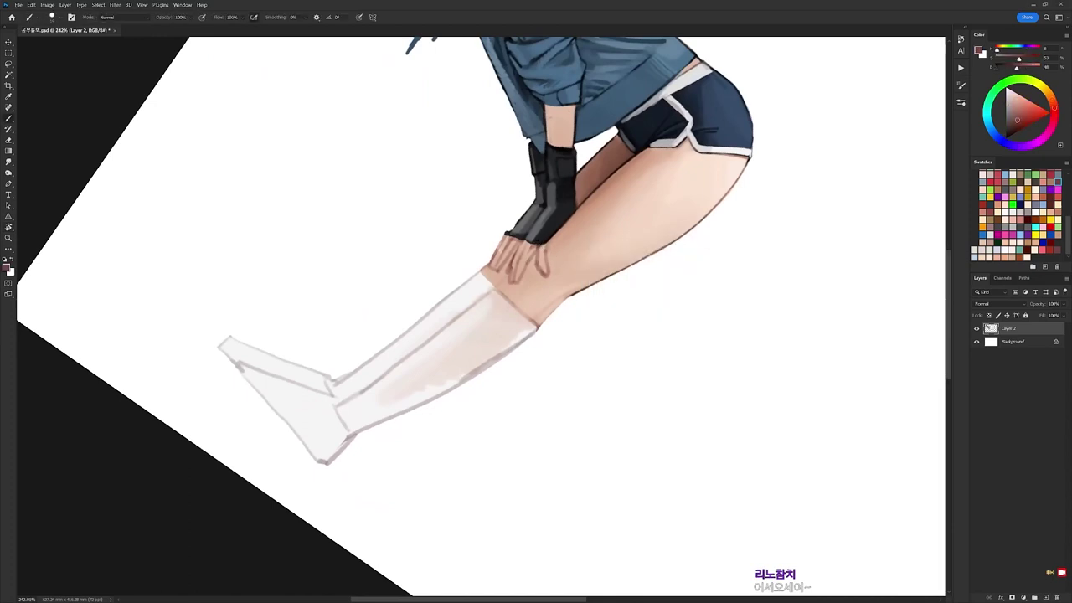
mouse_move(538, 255)
left_mouse_down()
mouse_move(530, 267)
mouse_move(545, 259)
left_mouse_up()
Outline the thumb in black with a smaller brush and clean its edges with sampled skin tones.
right_click(521, 219)
left_click(656, 302)
left_click(548, 251, "alt")
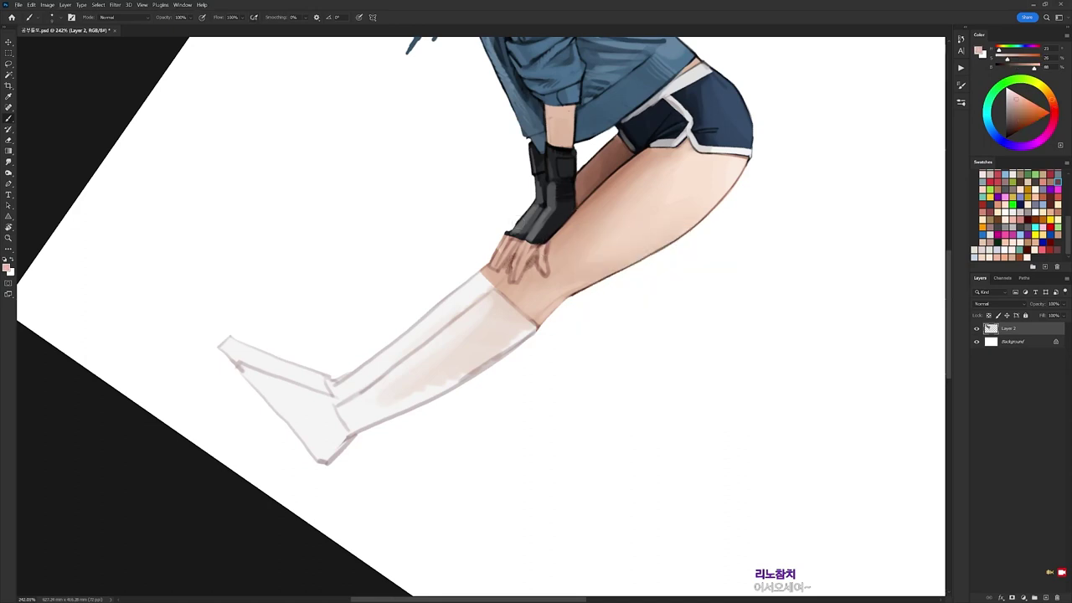
key("d")
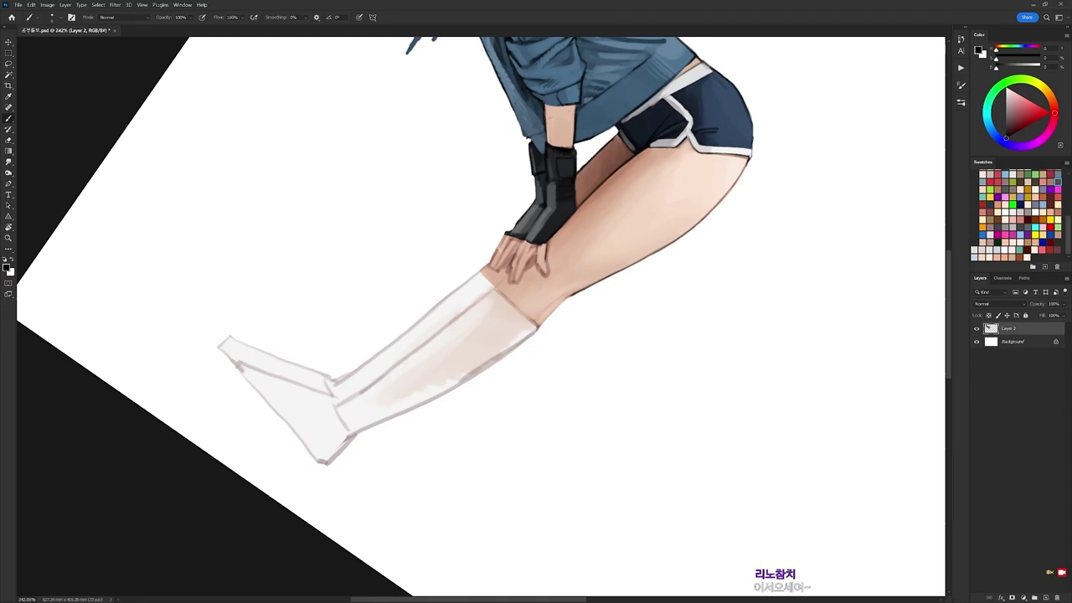
left_click(547, 249, "alt")
key("d")
left_click(542, 270, "alt")
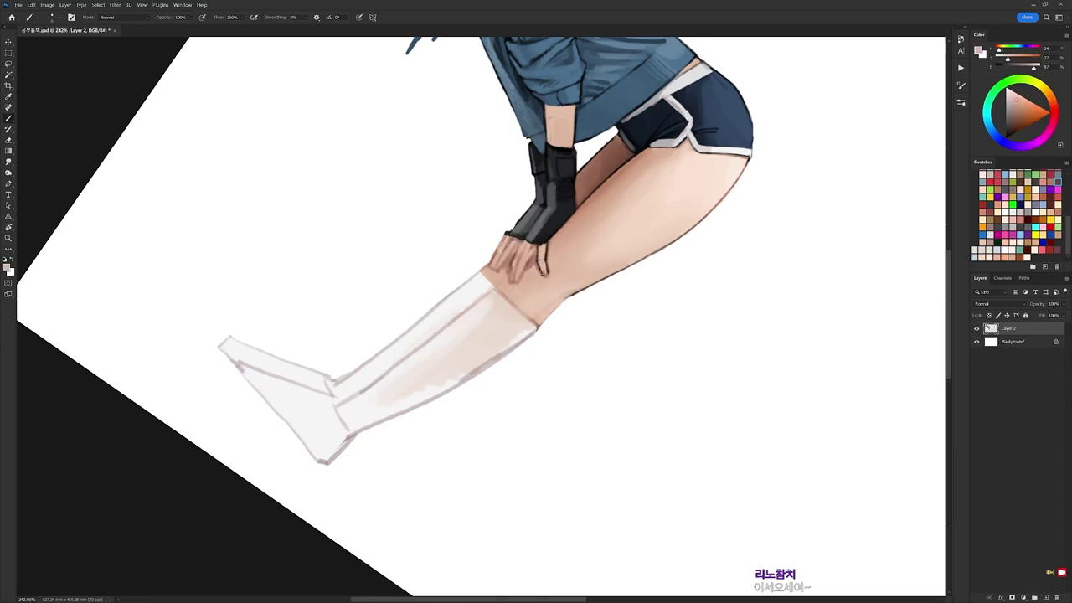
key("d")
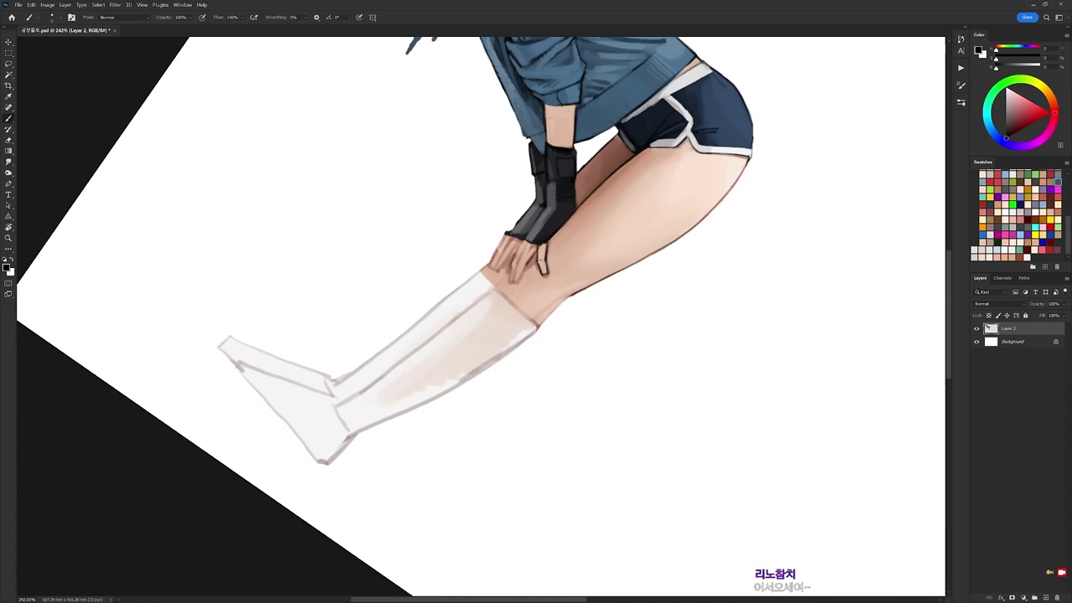
Outline the fingers beside the thumb in black and clean up their edges with sampled skin tones.
key("x")
key("x")
left_click_drag(524, 251, 513, 280)
left_click(525, 272, "alt")
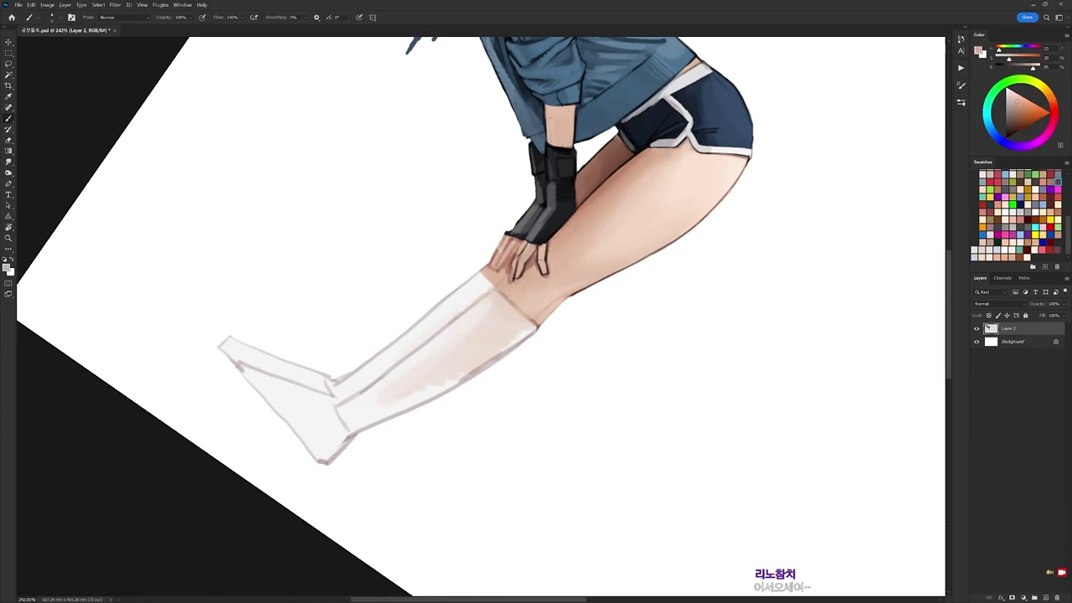
left_click(525, 258, "alt")
mouse_move(524, 259)
left_mouse_down()
mouse_move(514, 276)
mouse_move(524, 252)
left_mouse_up()
left_click_drag(521, 250, 512, 263)
key("d")
left_click(518, 280, "alt")
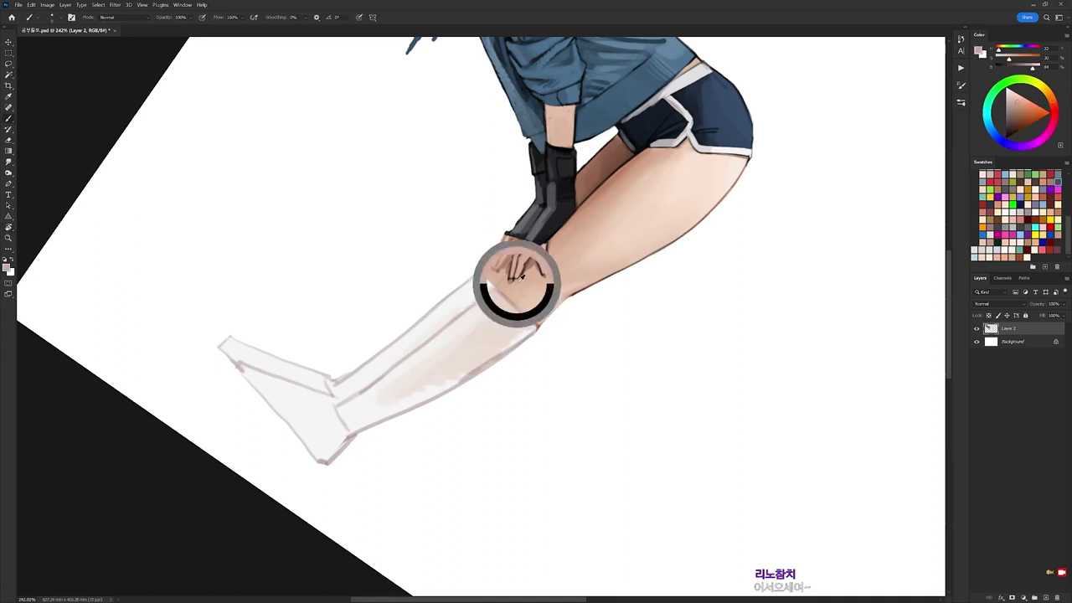
key("d")
Turn the canvas nearly upright, outline the remaining outer fingers in black, and erase stray paint along the hand's outer edge.
key("r")
left_click_drag(520, 276, 482, 200)
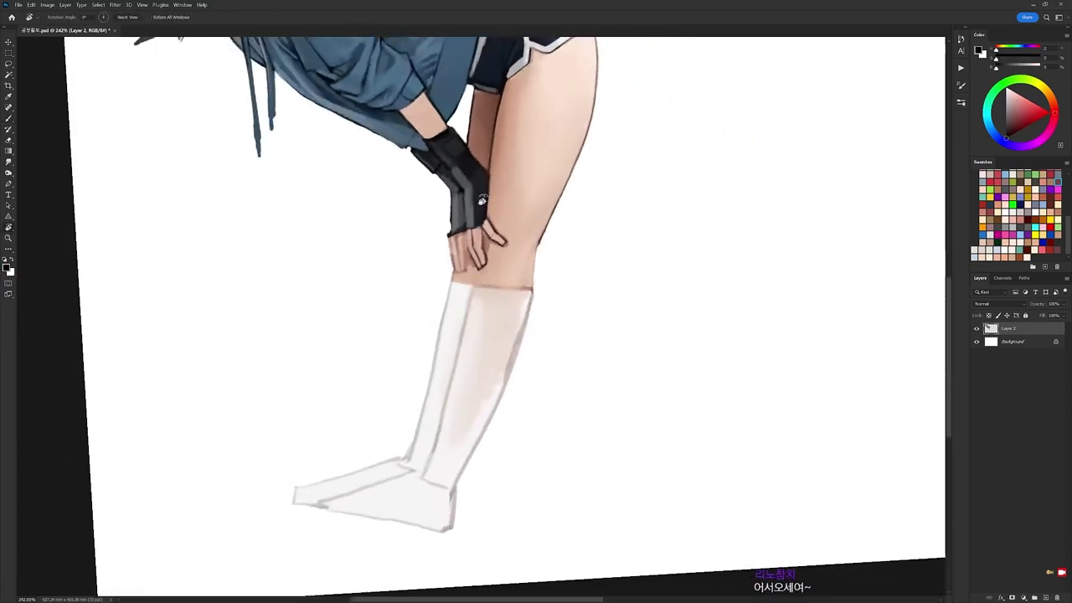
key("b")
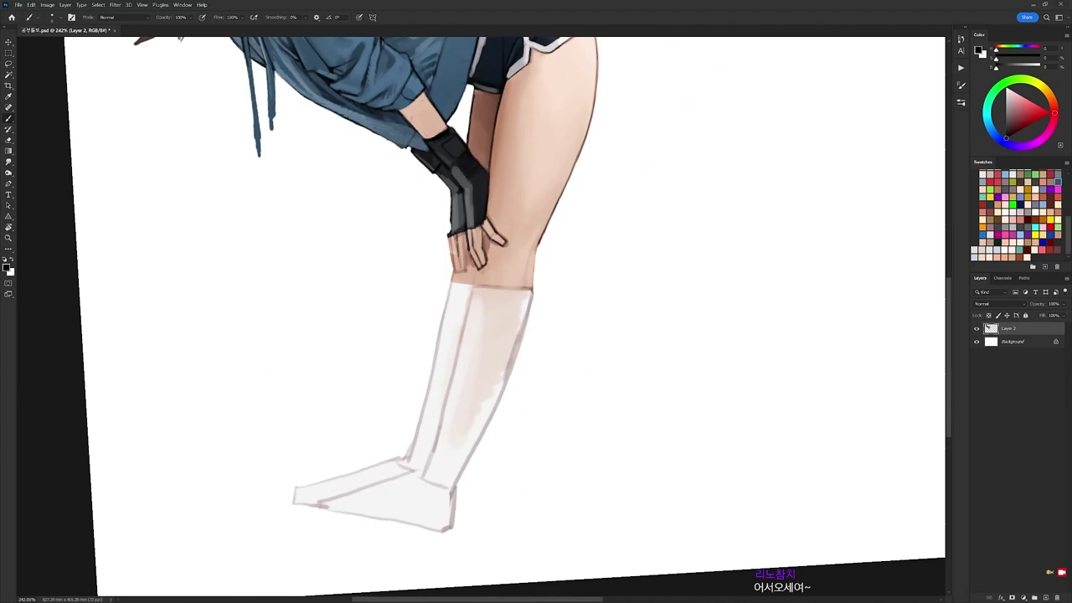
left_click(468, 270, "alt")
mouse_move(469, 246)
left_mouse_down()
mouse_move(467, 268)
mouse_move(453, 253)
mouse_move(459, 269)
left_mouse_up()
key("d")
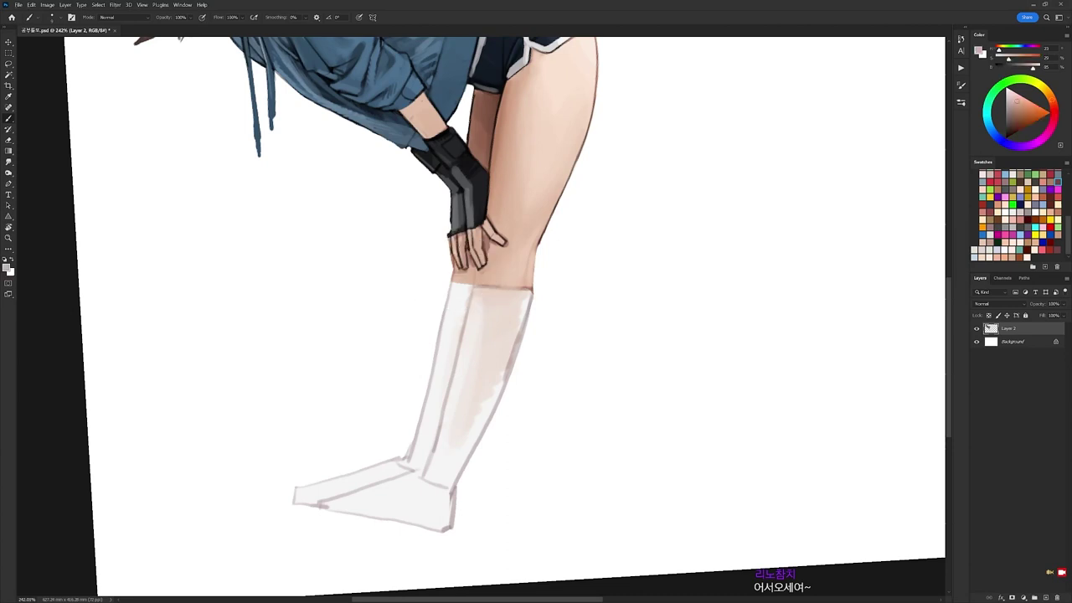
key("e")
mouse_move(452, 255)
left_mouse_down()
mouse_move(451, 220)
mouse_move(453, 256)
left_mouse_up()
key("b")
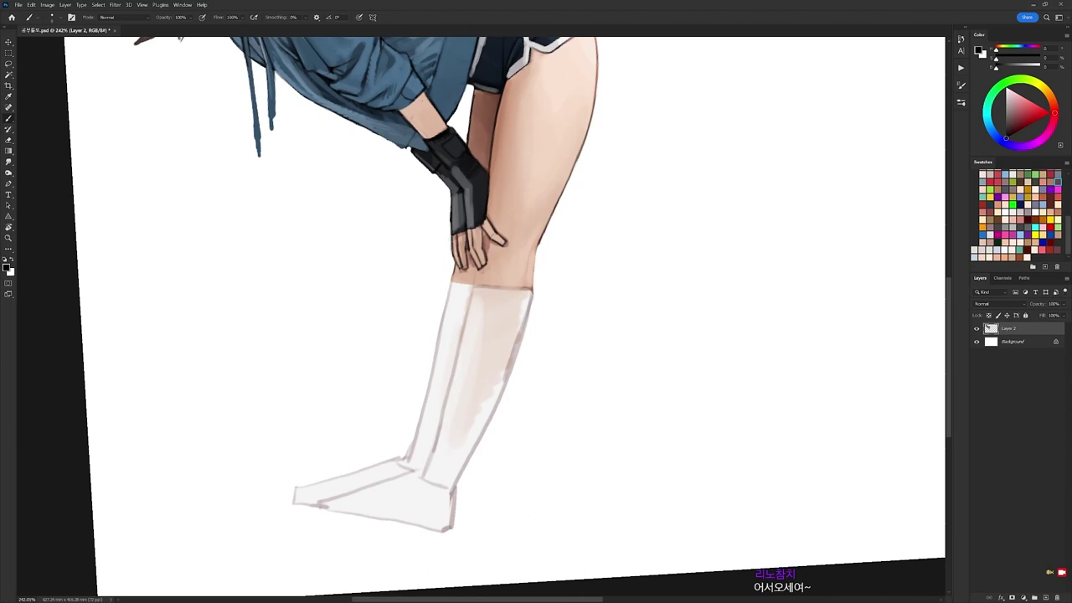
Tint the fingertips with a saturated reddish orange using a larger brush.
right_click(556, 167)
left_click(599, 241)
left_click(512, 225, "alt")
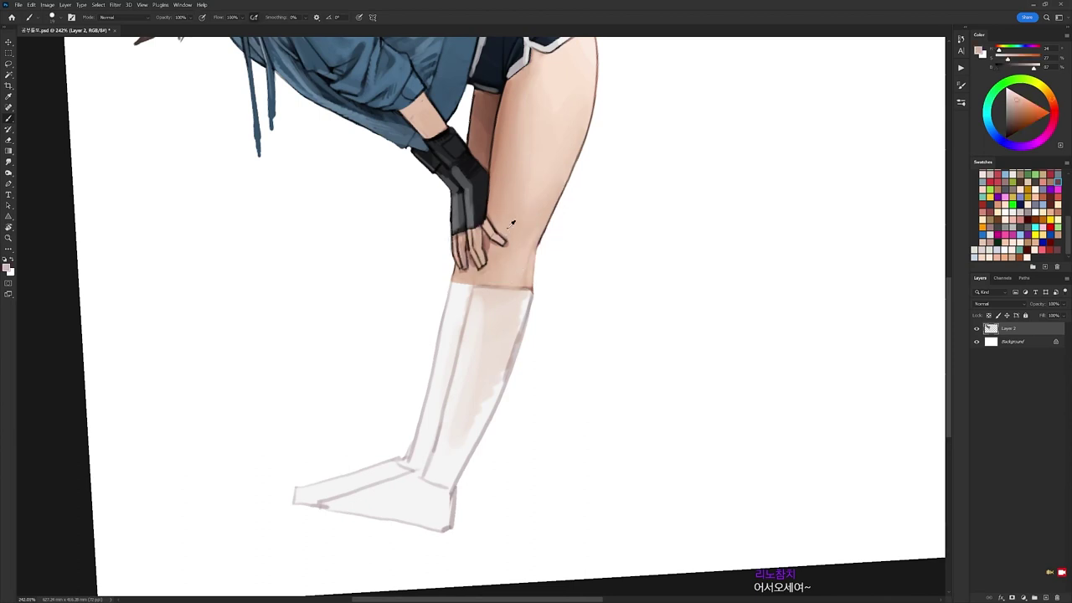
left_click(1033, 108)
left_click(1054, 105)
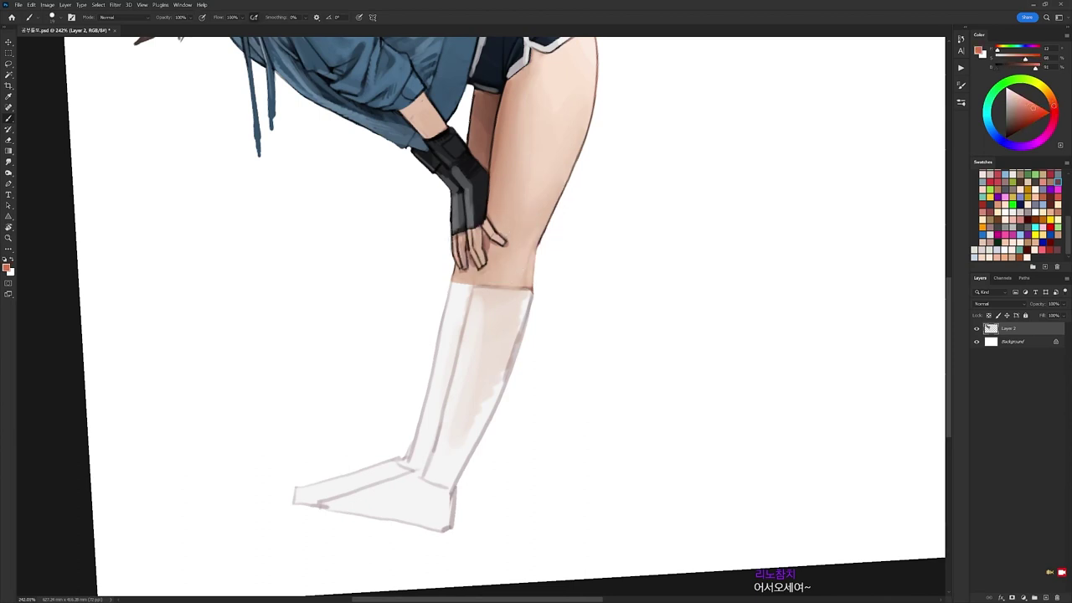
left_click_drag(505, 243, 493, 240)
left_click_drag(451, 204, 452, 251)
key("r")
key("Escape")
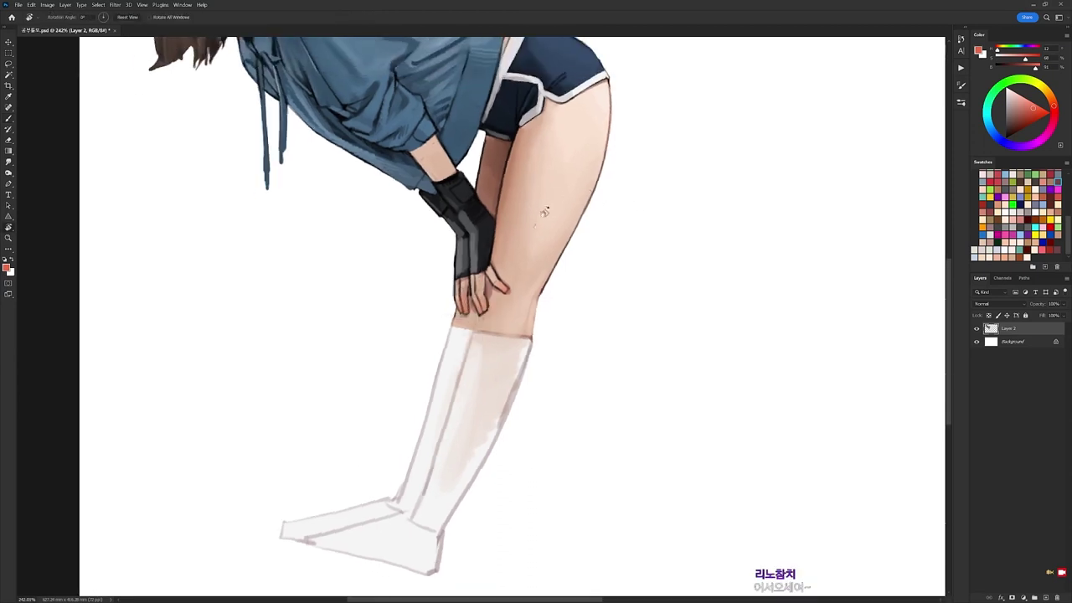
Soften the tinted fingers with a skin tone sampled from the lower thigh.
key("d")
left_click(548, 247, "alt")
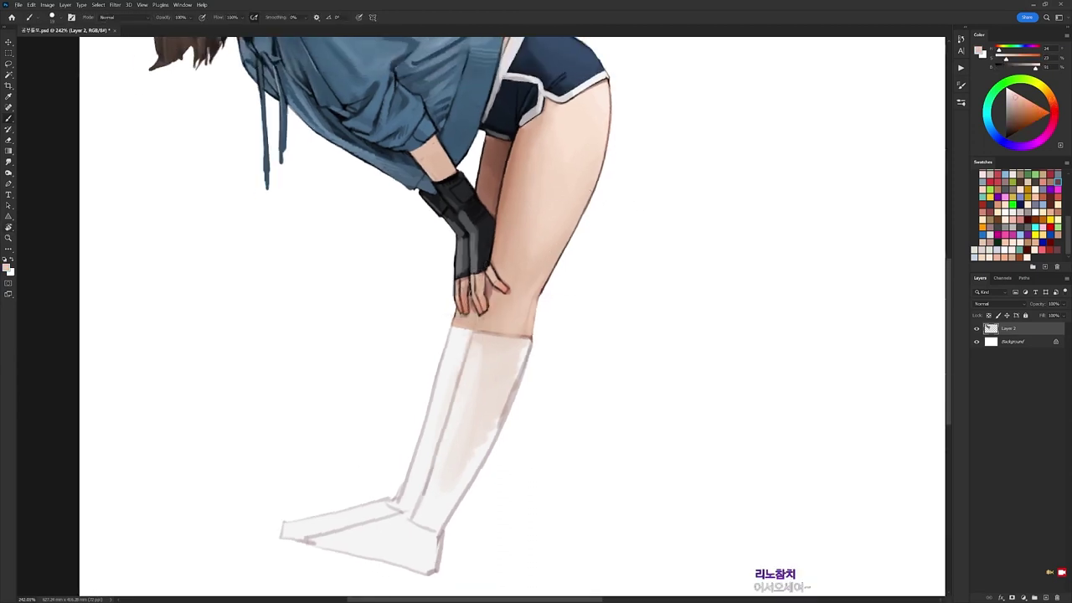
mouse_move(493, 285)
left_mouse_down()
mouse_move(504, 292)
mouse_move(464, 312)
left_mouse_up()
key("d")
Outline the back of the near knee in black down to the sock's upper edge with a smaller brush.
right_click(563, 217)
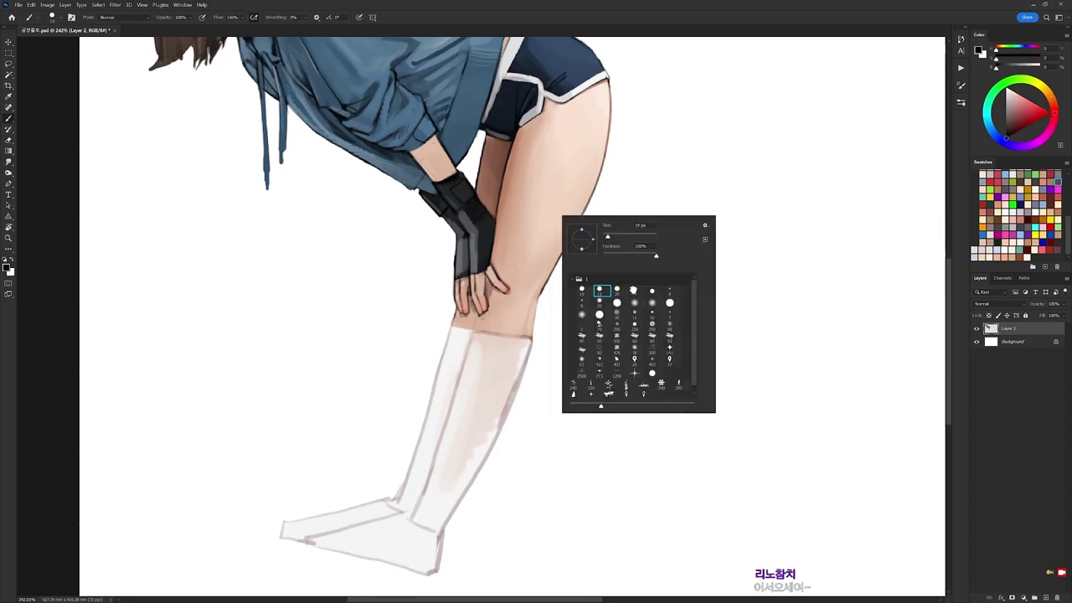
left_click(636, 291)
key("Return")
left_click_drag(538, 296, 531, 338)
scroll(556, 292, "down", 4)
scroll(538, 188, "up", 5)
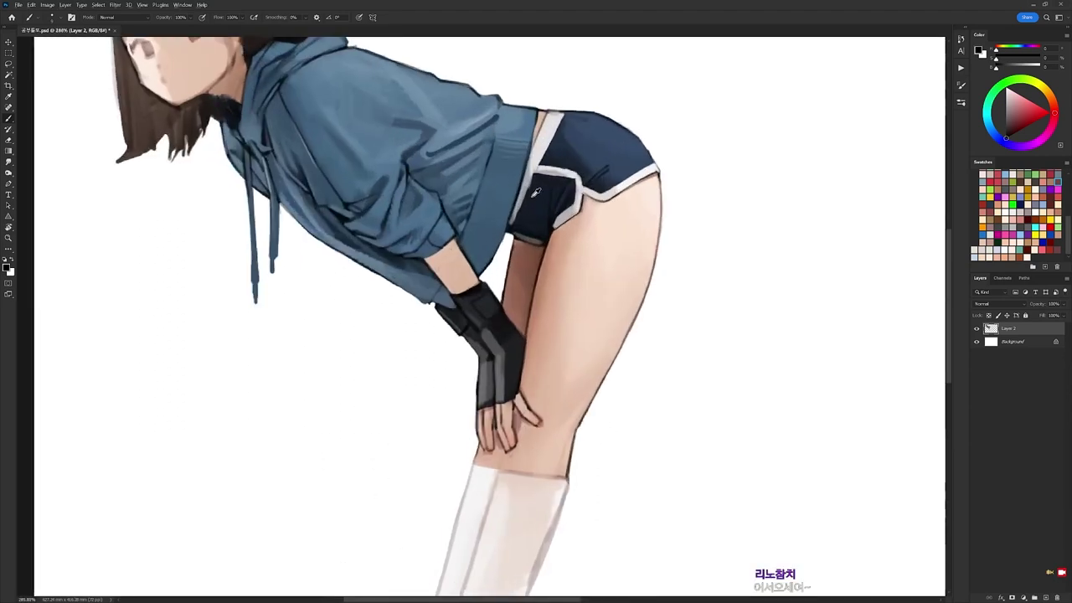
Retouch the shorts' front leg with sampled dark tones and lighten the far thigh's front edge with a larger brush.
left_click(537, 193, "alt")
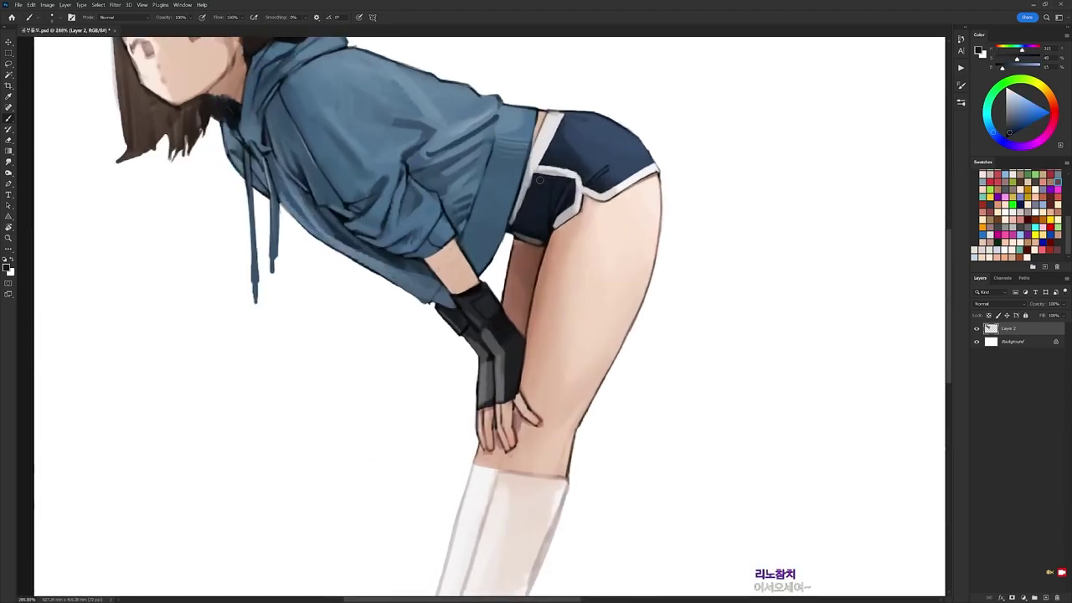
left_click(508, 228, "alt")
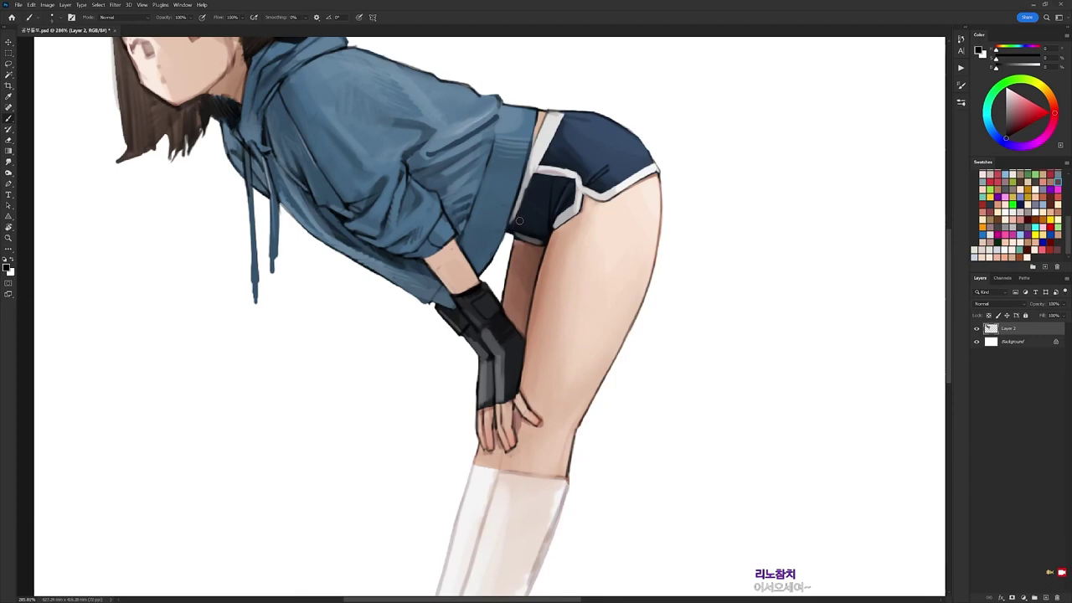
right_click(622, 190)
left_click(725, 122, "alt")
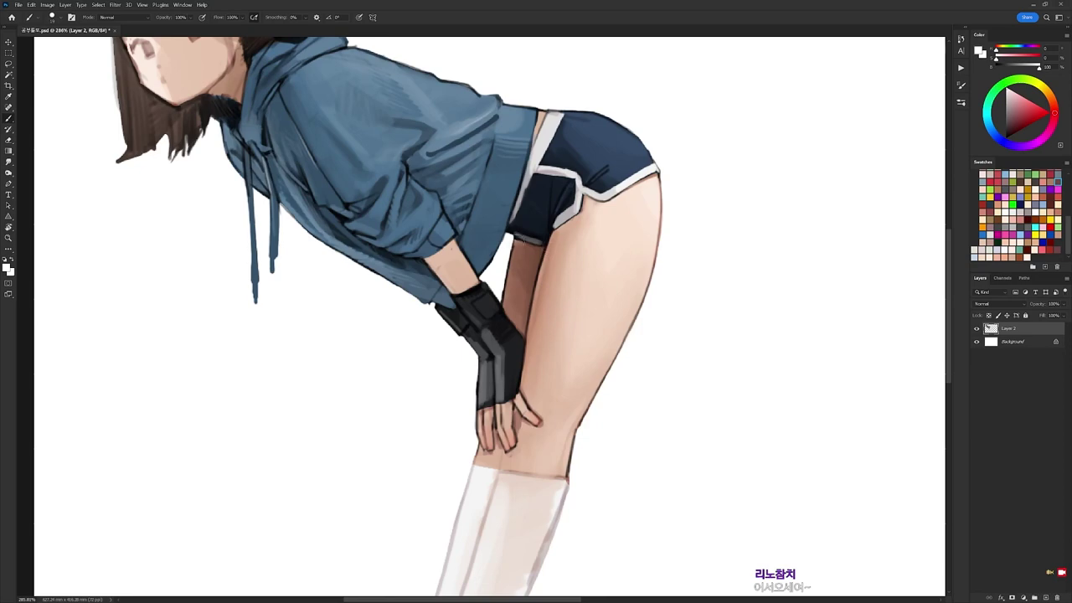
mouse_move(514, 249)
left_mouse_down()
mouse_move(502, 317)
mouse_move(512, 292)
left_mouse_up()
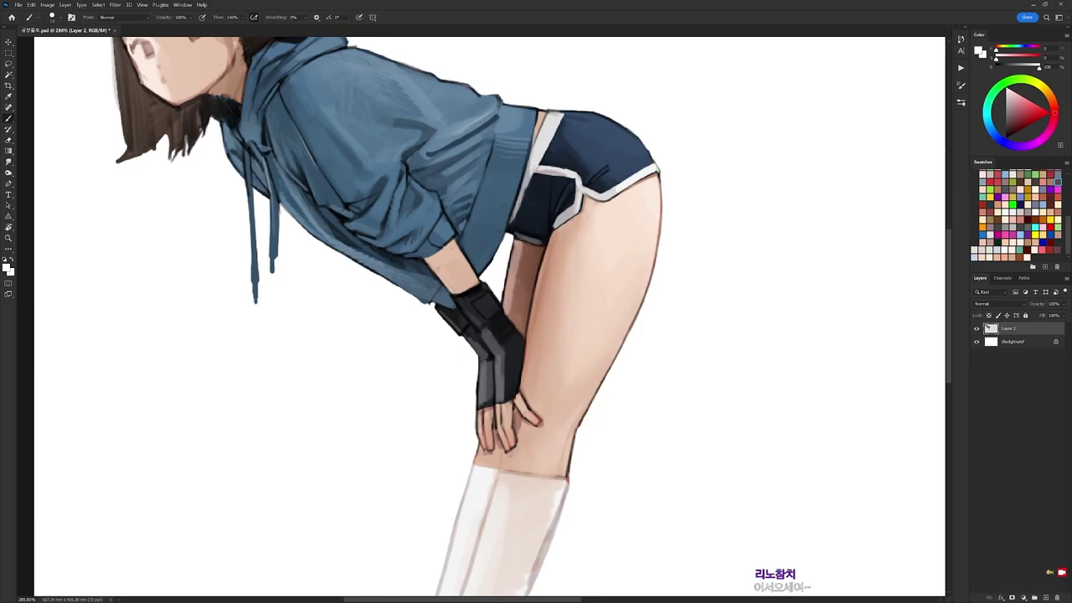
left_click(516, 282, "alt")
left_click_drag(519, 273, 521, 260)
left_click(505, 287, "alt")
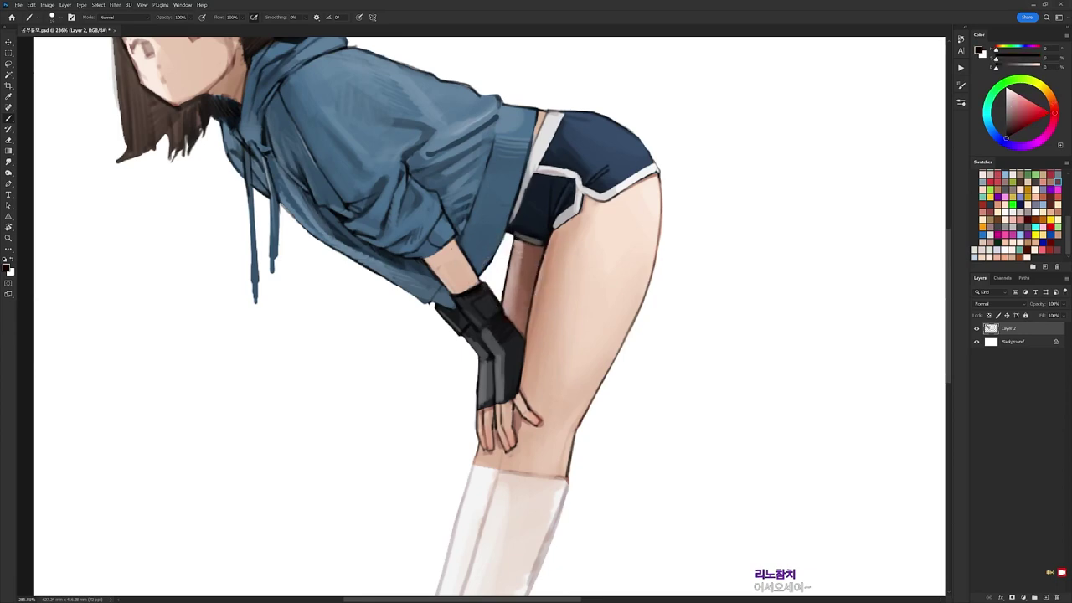
Redraw the dark outline at the shorts' front hem and the far thigh's upper edge with a smaller brush.
right_click(550, 217)
left_click(624, 290)
left_click(519, 227, "alt")
left_click_drag(515, 235, 512, 254)
scroll(519, 234, "down", 5)
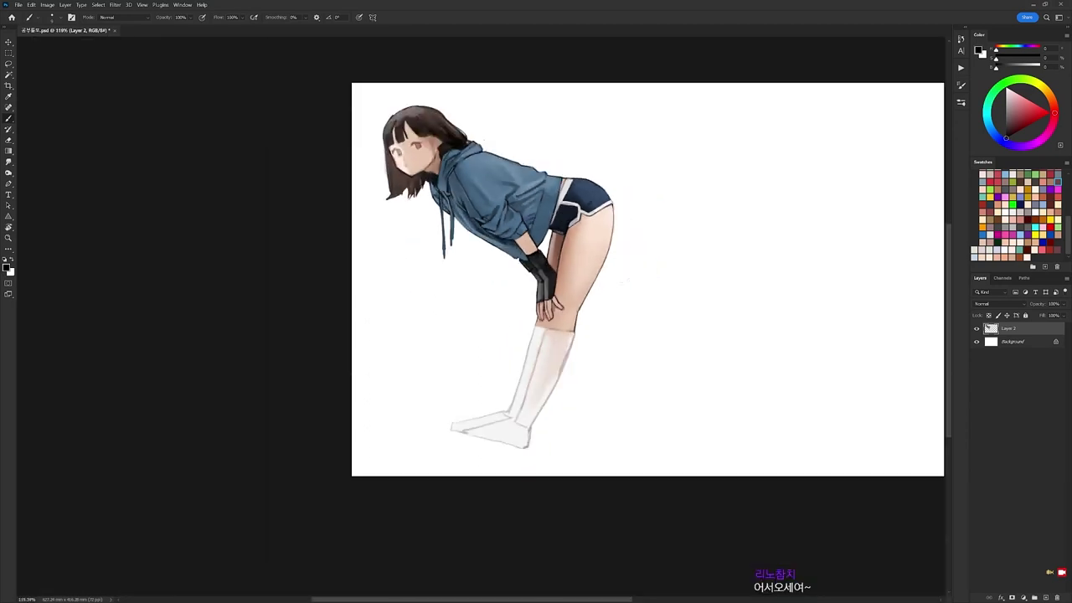
Draw a short dark line separating the two knees below the fingers.
mouse_move(624, 293)
left_mouse_down()
mouse_move(629, 241)
mouse_move(590, 274)
mouse_move(588, 300)
mouse_move(586, 170)
mouse_move(563, 156)
left_mouse_up()
scroll(591, 254, "up", 3)
key("e")
key("r")
key("b")
key("r")
left_click_drag(540, 235, 562, 331)
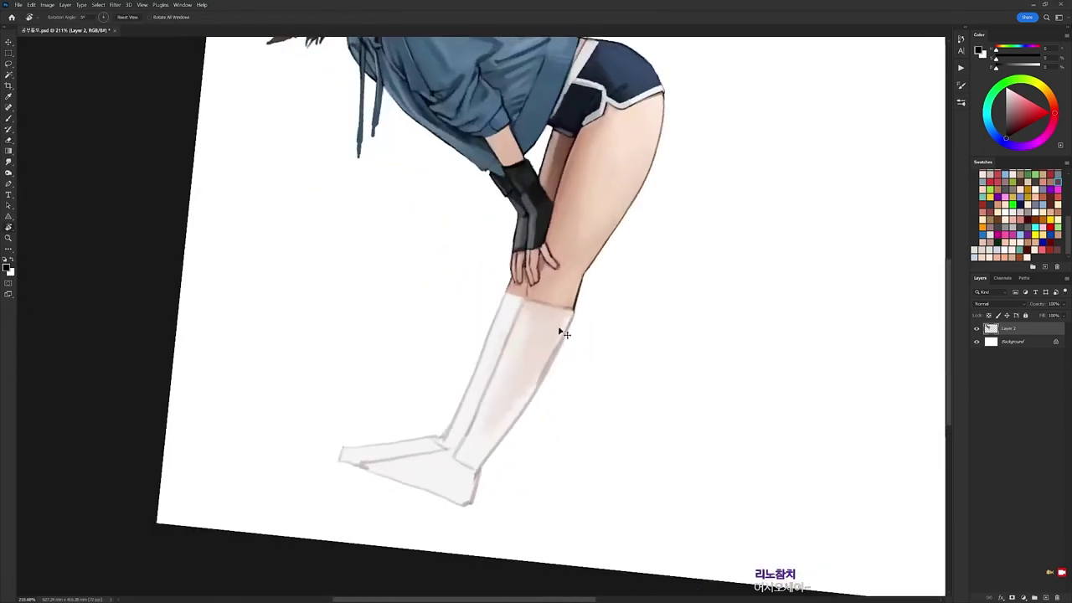
key("b")
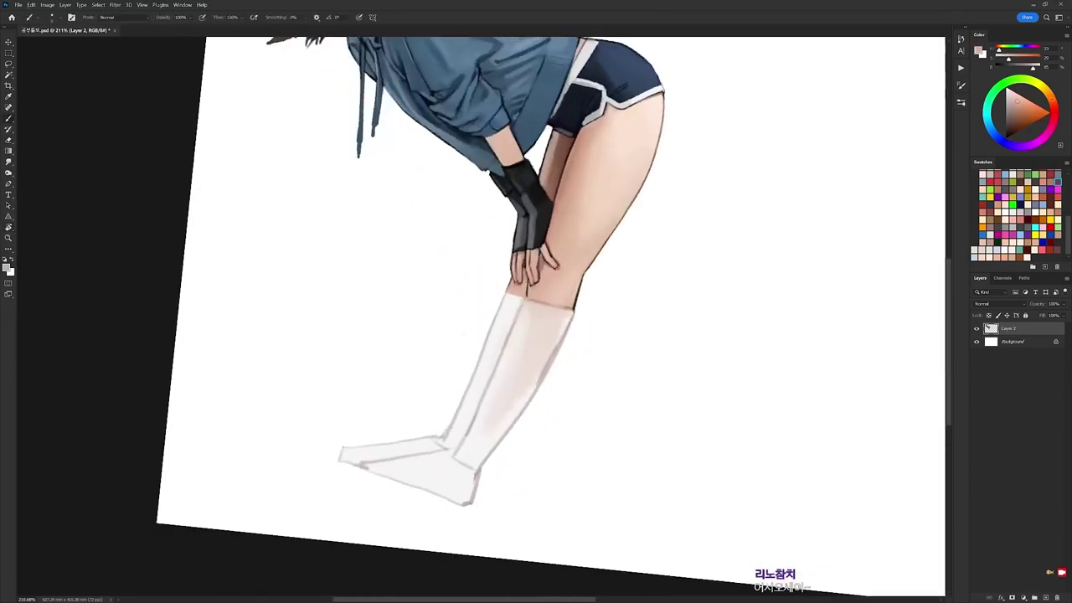
Rotate the canvas and outline the near sock's upper edge across the leg in black.
key("r")
left_click_drag(671, 230, 683, 335)
key("b")
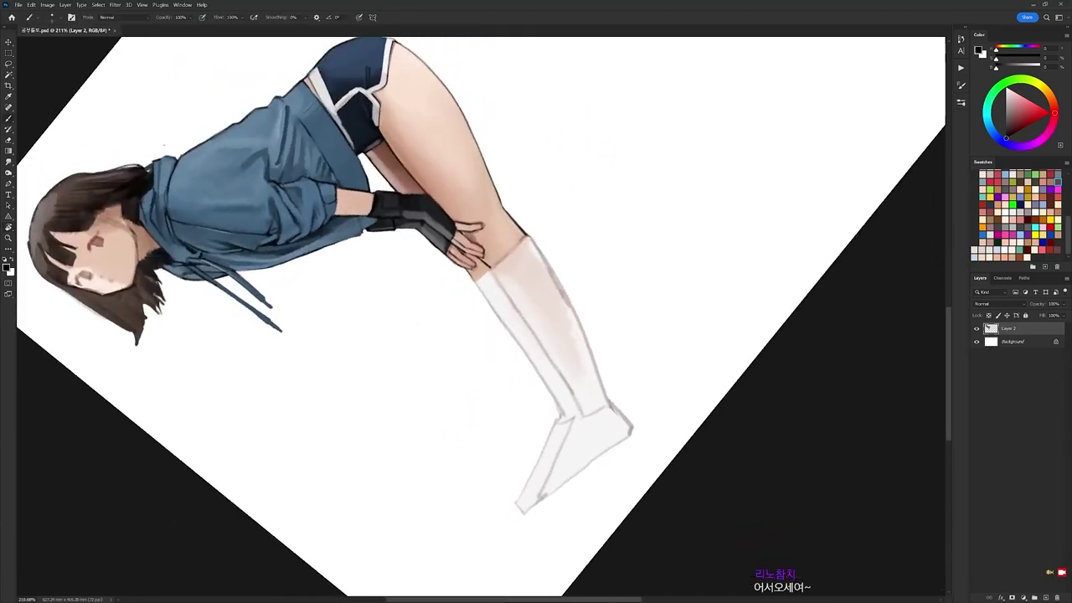
left_click(535, 252, "alt")
left_click_drag(522, 243, 496, 267)
Outline the back of the near sock's calf in black and erase the rough sketch line outside it down to the heel.
key("r")
mouse_move(649, 297)
left_mouse_down()
mouse_move(659, 376)
mouse_move(624, 428)
left_mouse_up()
left_click_drag(553, 293, 573, 243)
key("b")
left_click(574, 244, "alt")
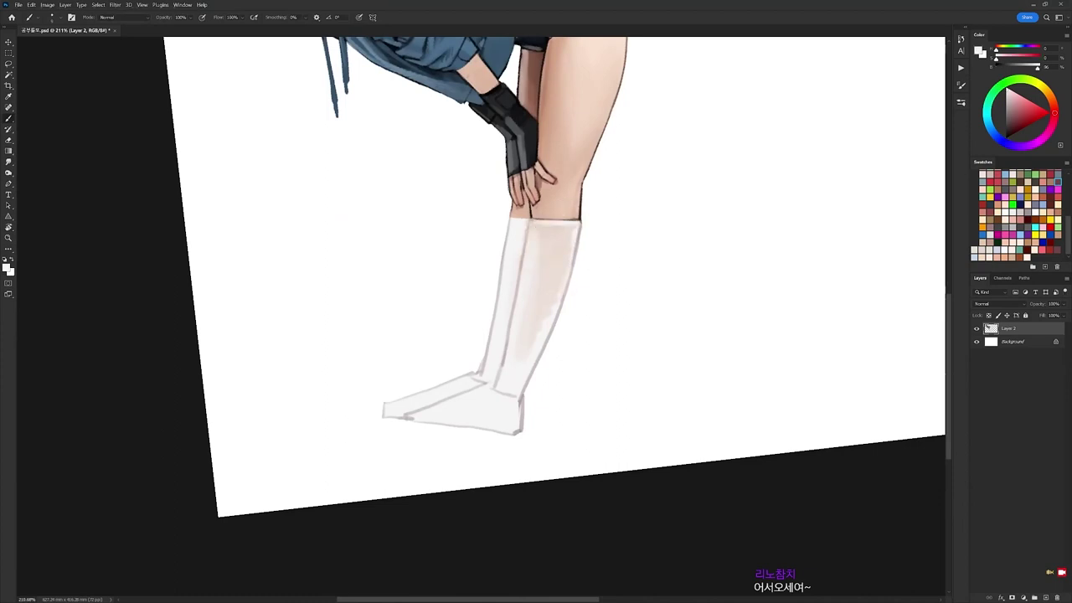
key("x")
mouse_move(578, 240)
left_mouse_down()
mouse_move(528, 382)
mouse_move(576, 265)
left_mouse_up()
key("ctrl+z")
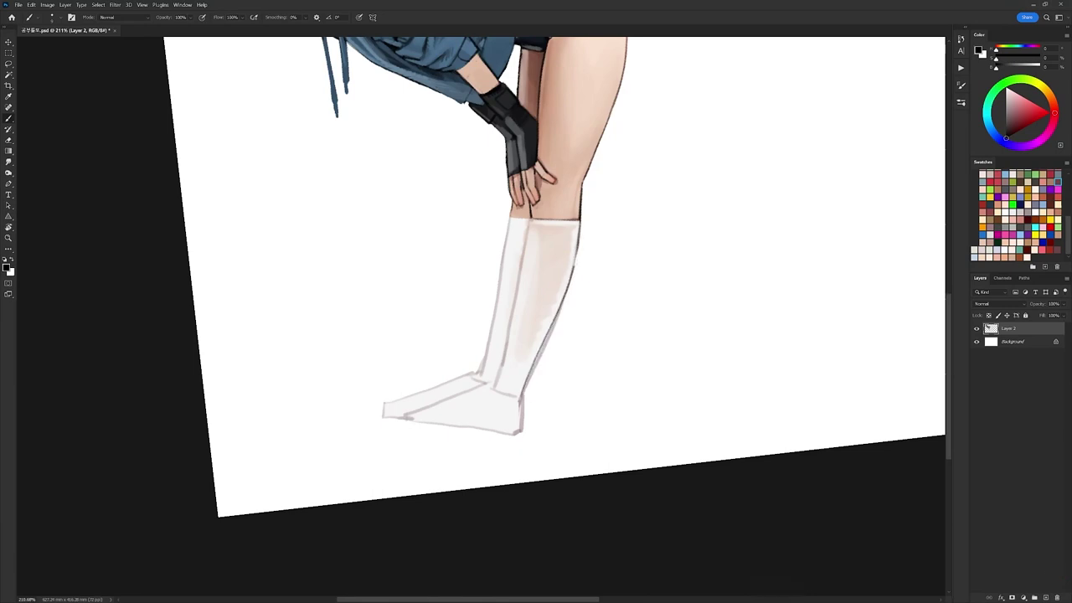
key("e")
left_click_drag(558, 317, 519, 400)
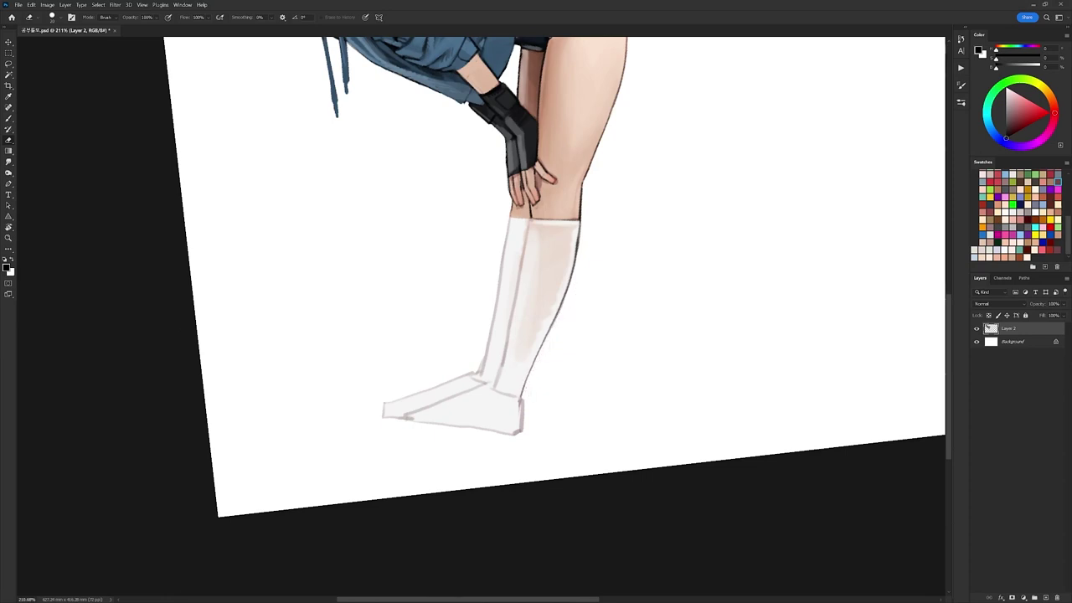
Draw the near sock's front edge in black from the knee down to the ankle.
key("b")
left_click_drag(530, 221, 492, 389)
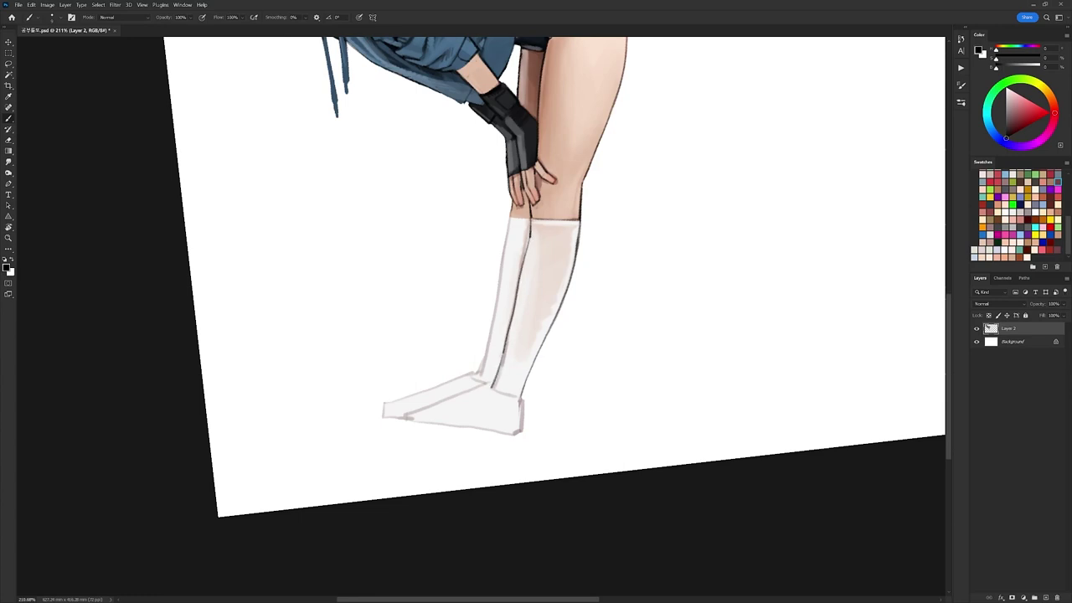
Redraw the near sock's front line down to the ankle and lay grey shading along the far sock's inner edge.
key("ctrl+z")
left_click_drag(505, 349, 490, 385)
right_click(612, 292)
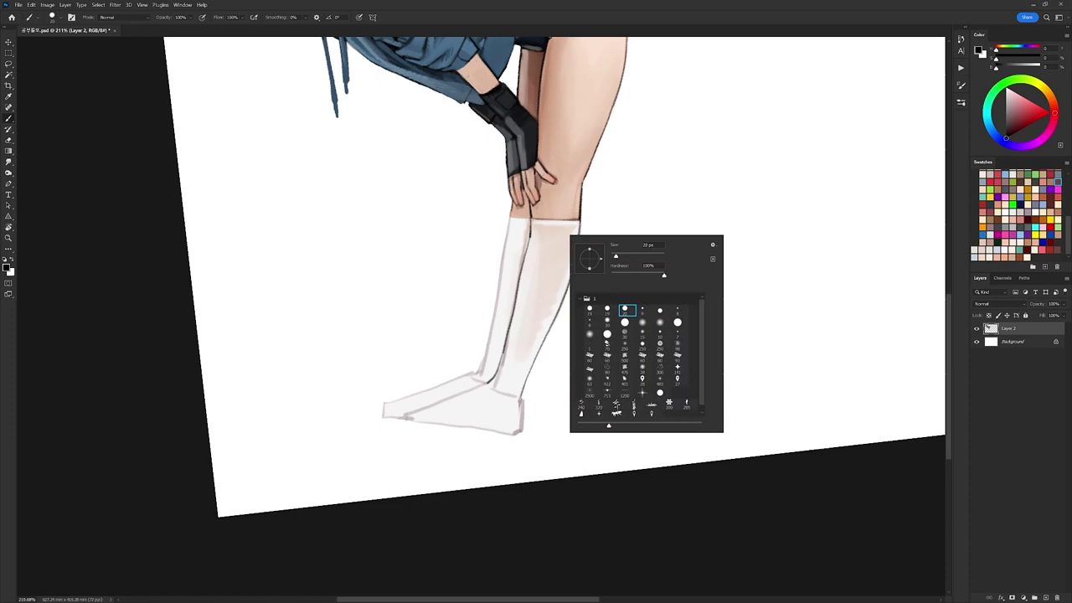
left_click(522, 236, "alt")
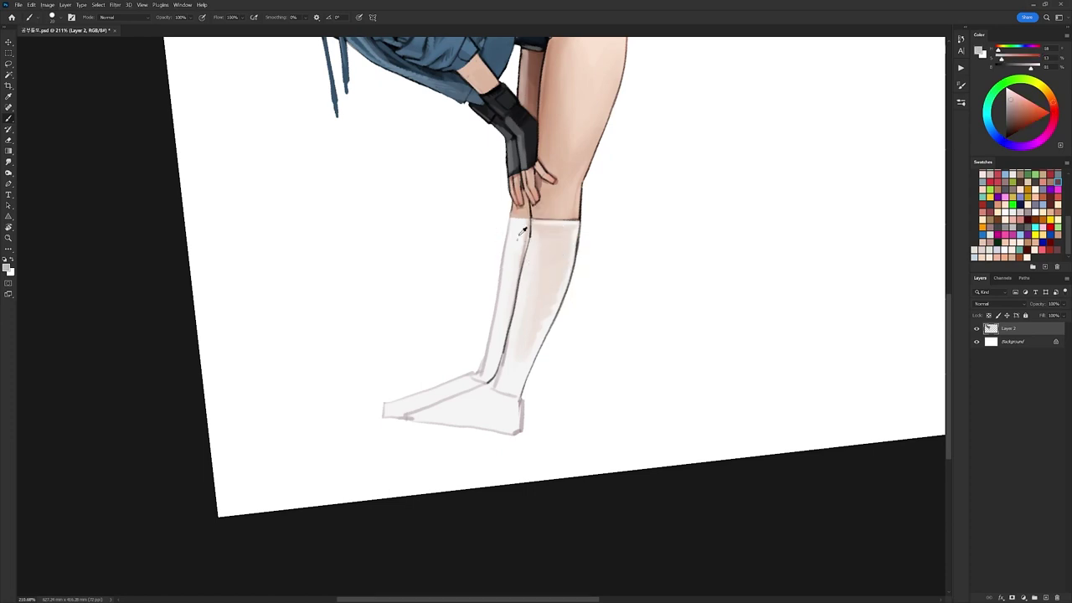
left_click(521, 236, "alt")
left_click(521, 400, "alt")
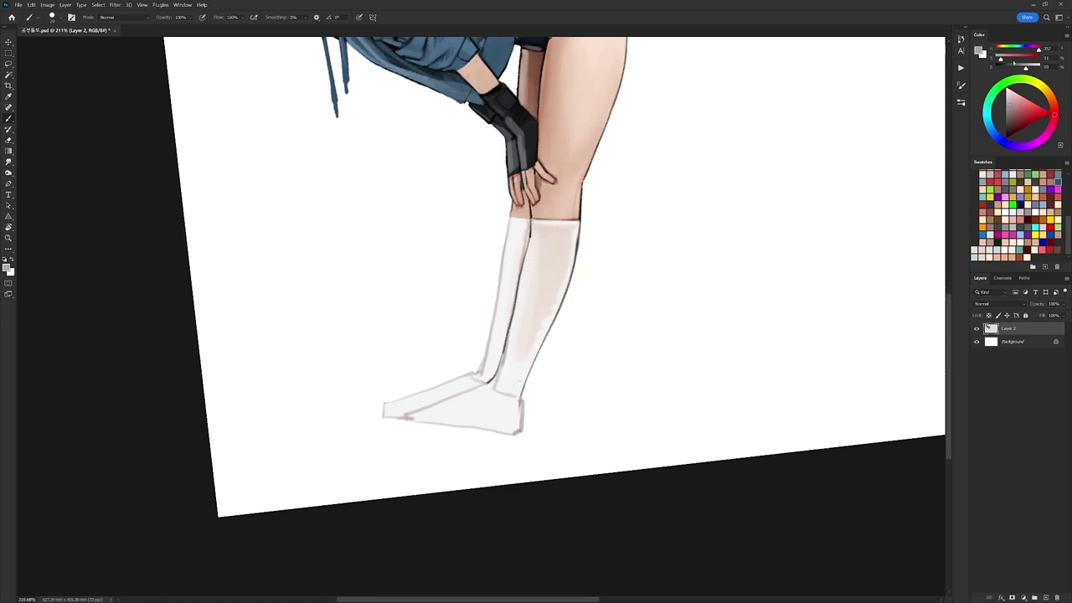
left_click_drag(529, 228, 509, 317)
Extend and blend the grey shading down the far sock with tones sampled from it.
right_click(584, 243)
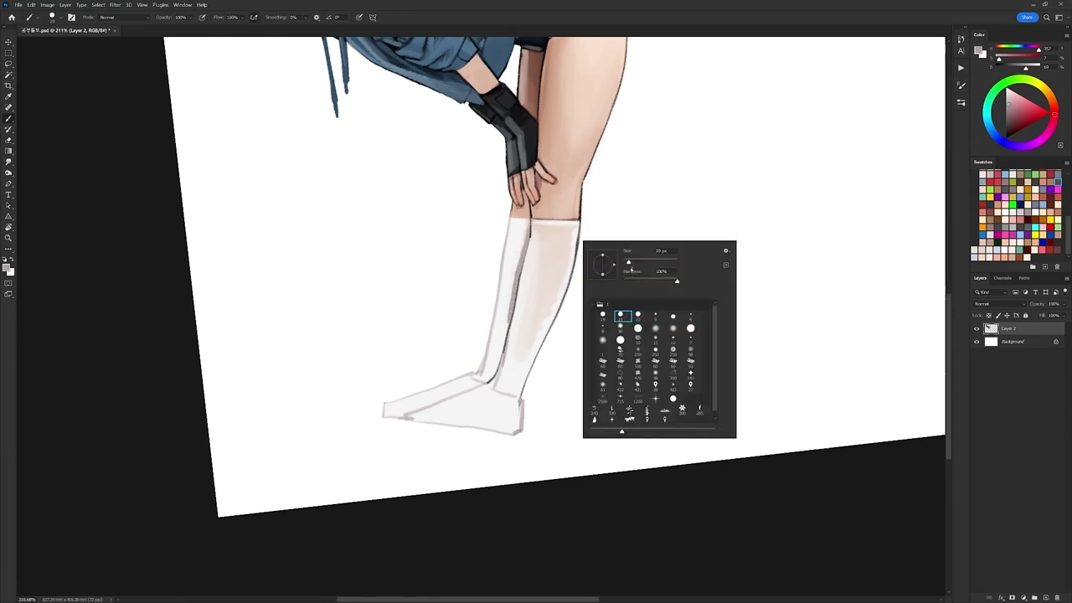
left_click(513, 299, "alt")
left_click(506, 293, "alt")
left_click_drag(509, 293, 498, 362)
left_click(511, 298, "alt")
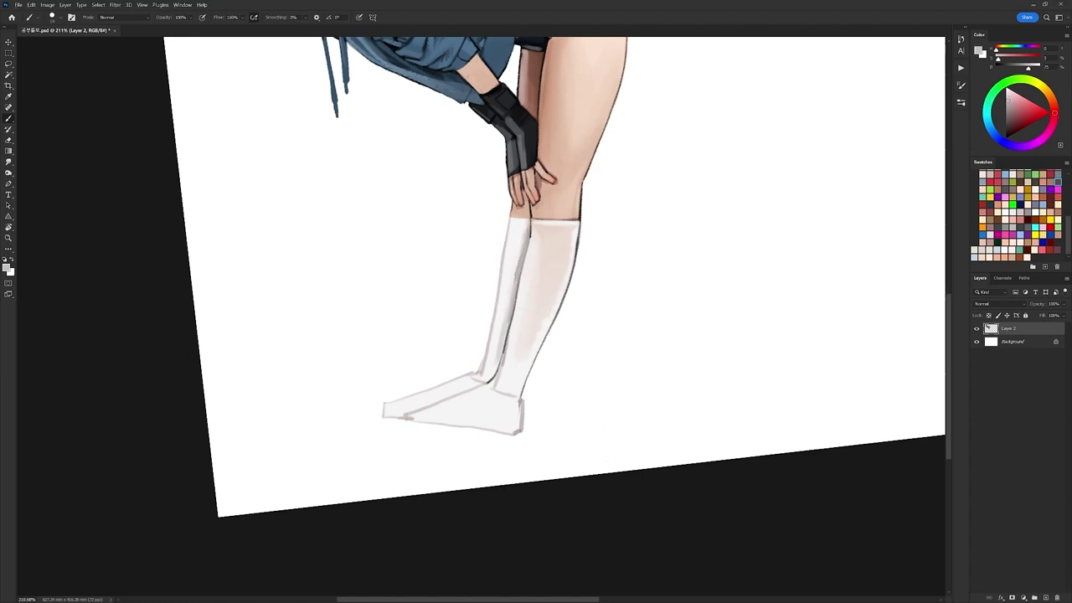
mouse_move(515, 284)
left_mouse_down()
mouse_move(524, 235)
mouse_move(510, 316)
left_mouse_up()
left_click(518, 234, "alt")
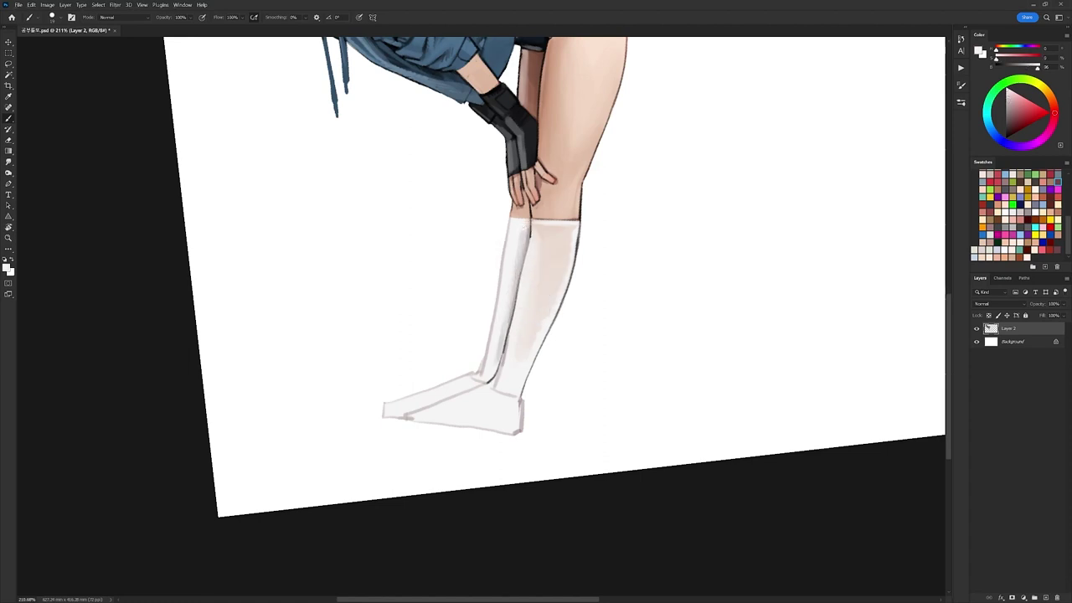
Redraw the dark line between the two socks down to the ankle with a small black brush.
key("d")
right_click(582, 243)
left_click(659, 318)
key("Return")
left_click_drag(523, 263, 499, 384)
Touch up the dark line between the socks at mid-calf with light tones sampled from the near sock.
left_click(504, 327, "alt")
left_click(516, 344, "alt")
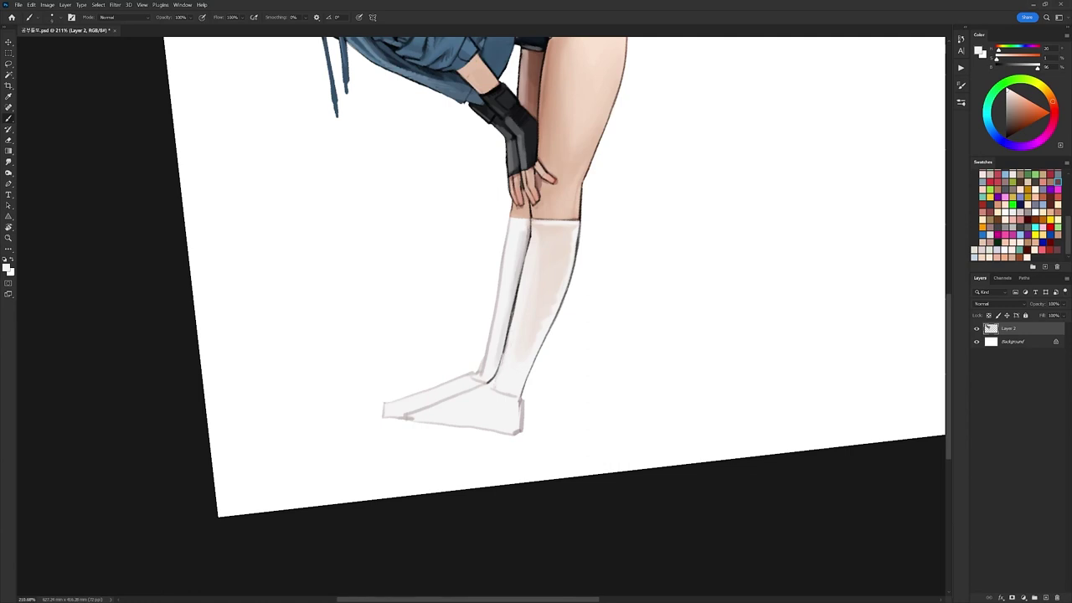
left_click(512, 318, "alt")
left_click(516, 320, "alt")
left_click_drag(517, 289, 508, 334)
key("ctrl+z")
mouse_move(515, 296)
left_mouse_down()
mouse_move(503, 360)
mouse_move(508, 330)
left_mouse_up()
Rotate the canvas and outline the far sock's front edge in black from below the knee to the ankle.
key("d")
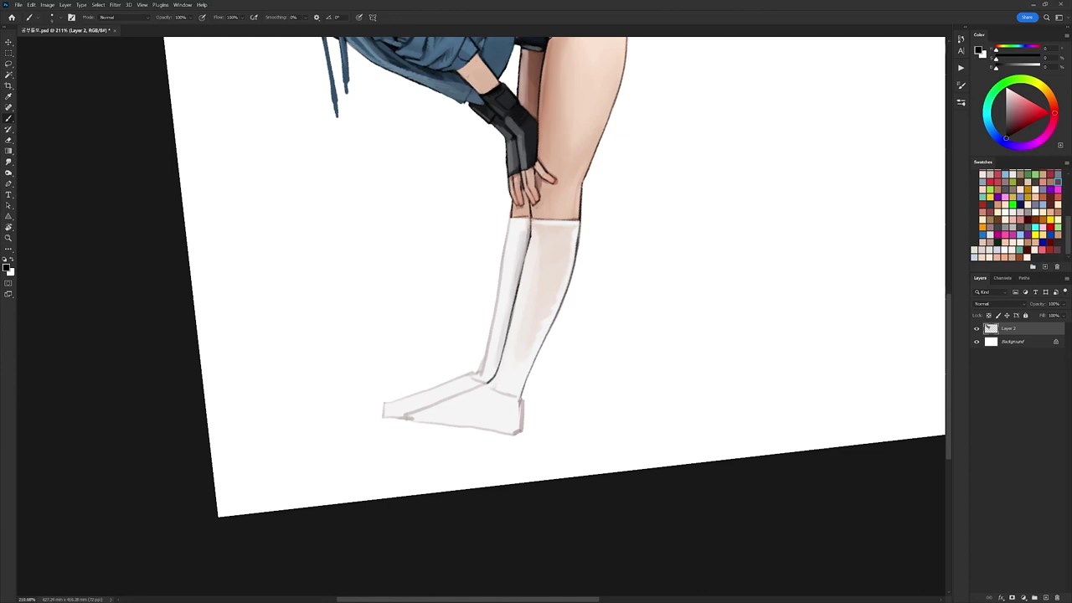
key("e")
key("b")
key("r")
left_click_drag(627, 276, 522, 210)
key("x")
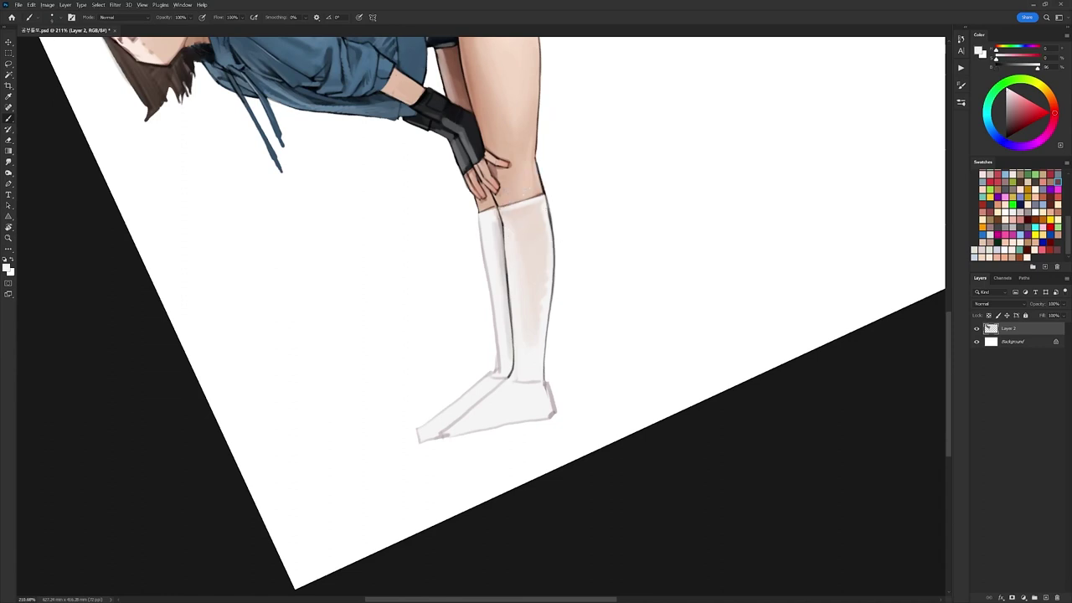
key("ctrl+z")
key("x")
left_click_drag(479, 211, 483, 231)
key("ctrl+z")
key("ctrl+z")
left_click_drag(480, 220, 498, 376)
Erase the rough sketch line outside the far sock's front edge and redraw its upper part in black.
key("e")
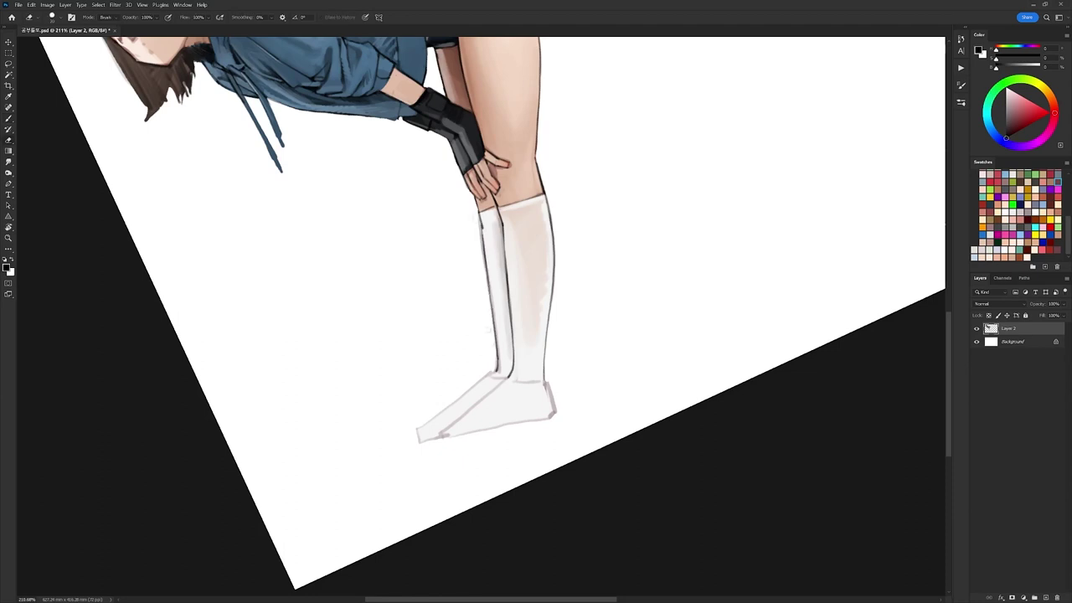
left_click_drag(481, 216, 489, 295)
key("b")
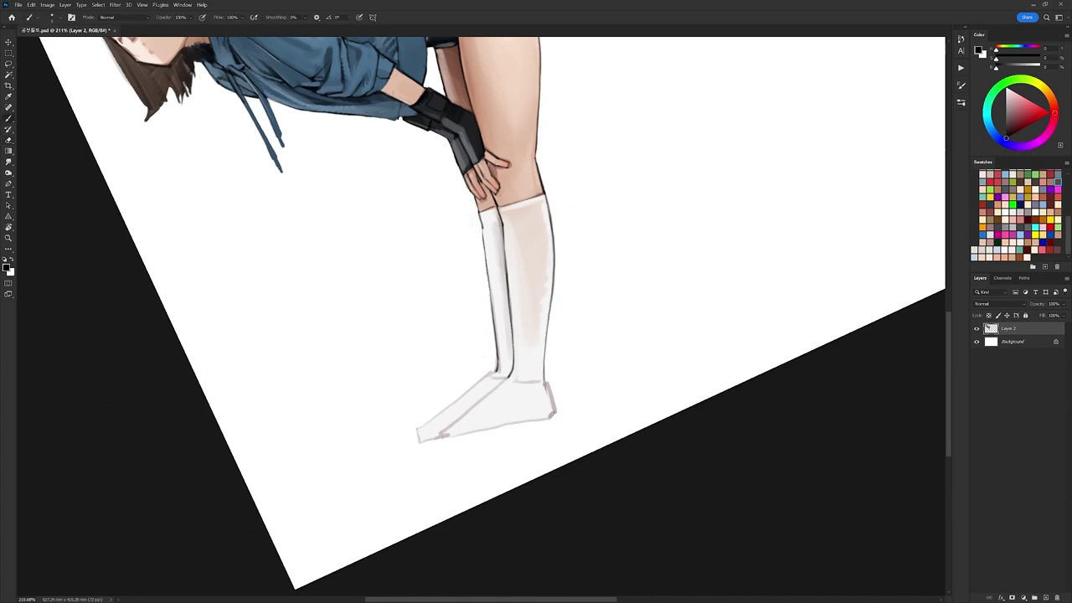
left_click_drag(485, 241, 491, 308)
left_click(501, 293, "alt")
Rotate the canvas back and strengthen the black outlines of both legs around the sock tops.
key("r")
left_click_drag(633, 281, 649, 348)
left_click_drag(650, 291, 628, 281)
scroll(614, 237, "up", 3)
key("b")
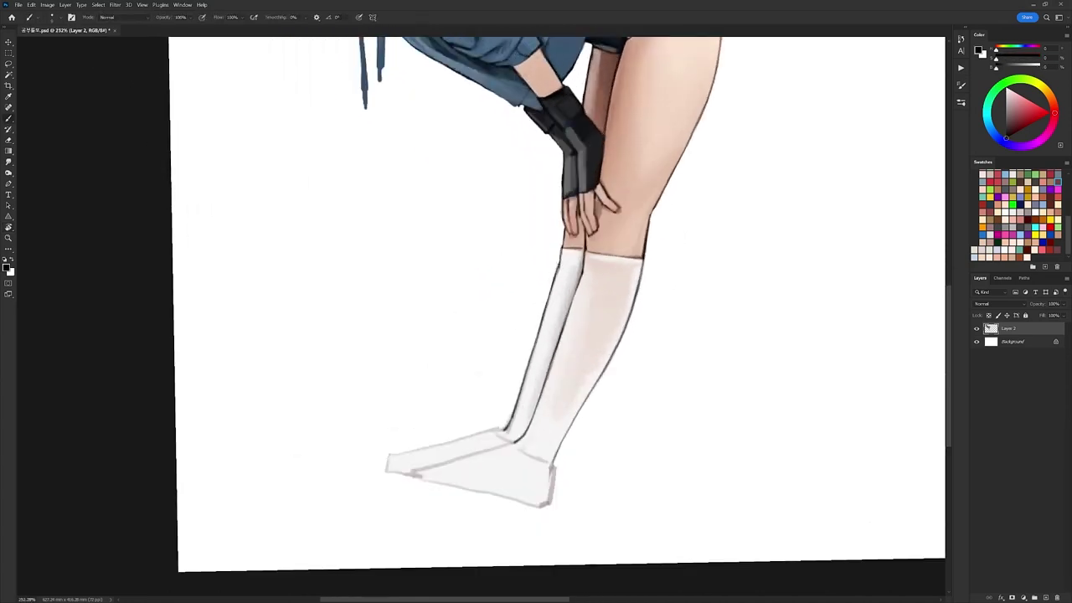
left_click_drag(566, 228, 562, 253)
left_click_drag(592, 202, 538, 204)
mouse_move(653, 223)
left_mouse_down()
mouse_move(635, 327)
mouse_move(634, 276)
left_mouse_up()
scroll(556, 371, "up", 2)
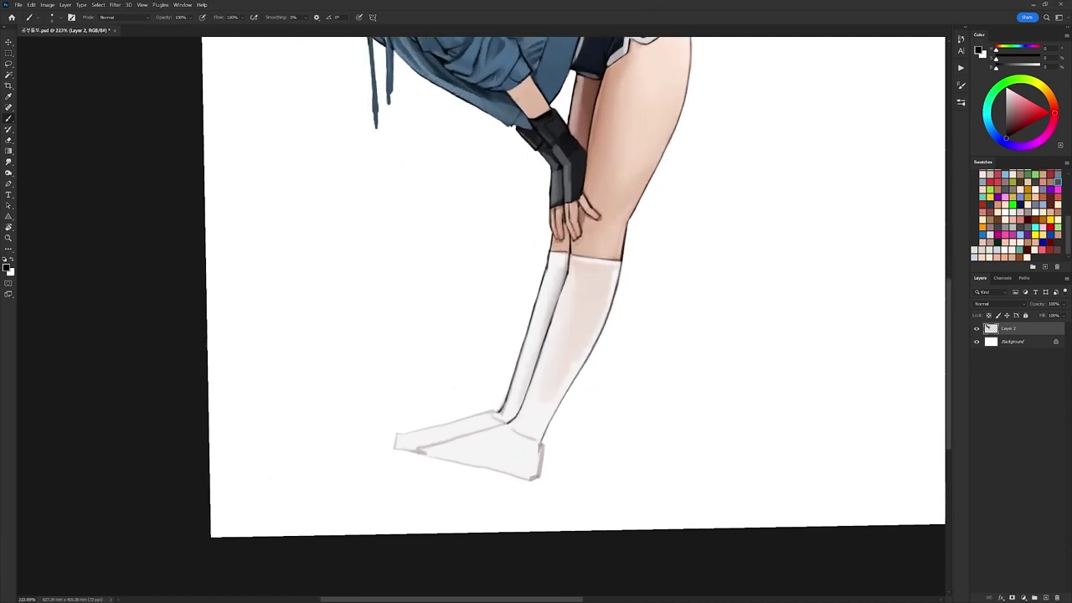
Soften the line between the socks with sampled white and smooth the far sock's shading with light grey.
right_click(573, 296)
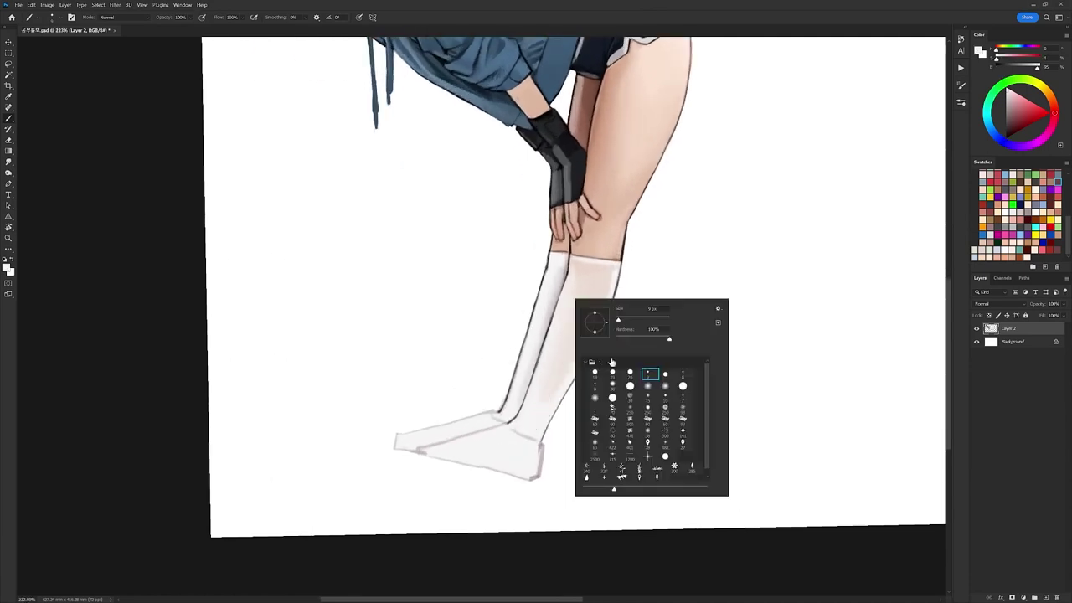
left_click(613, 375)
left_click(523, 420, "alt")
left_click_drag(514, 422, 567, 268)
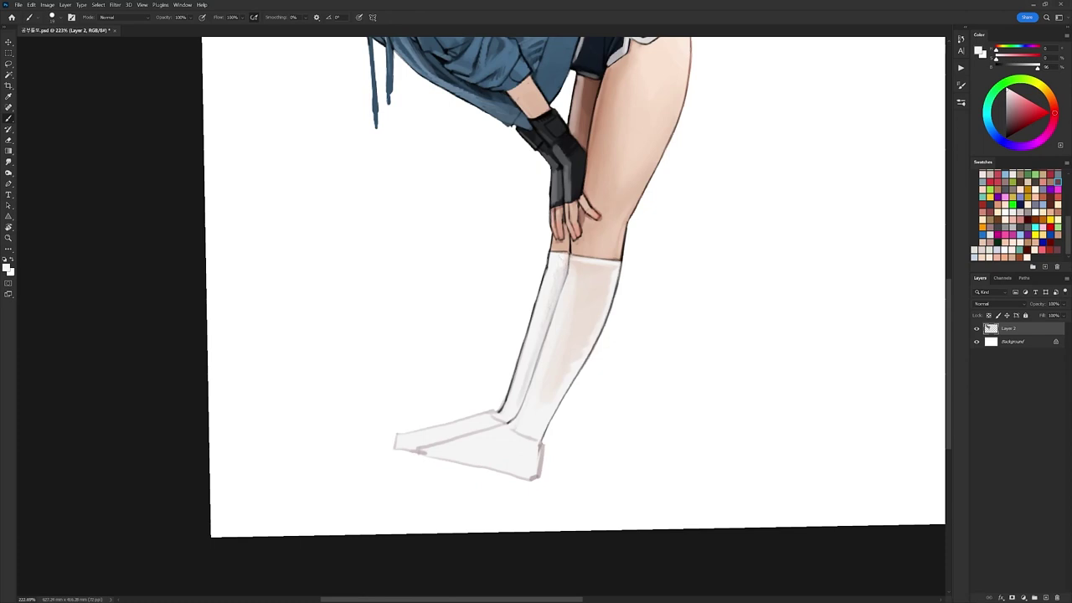
left_click(548, 333, "alt")
left_click_drag(539, 358, 523, 402)
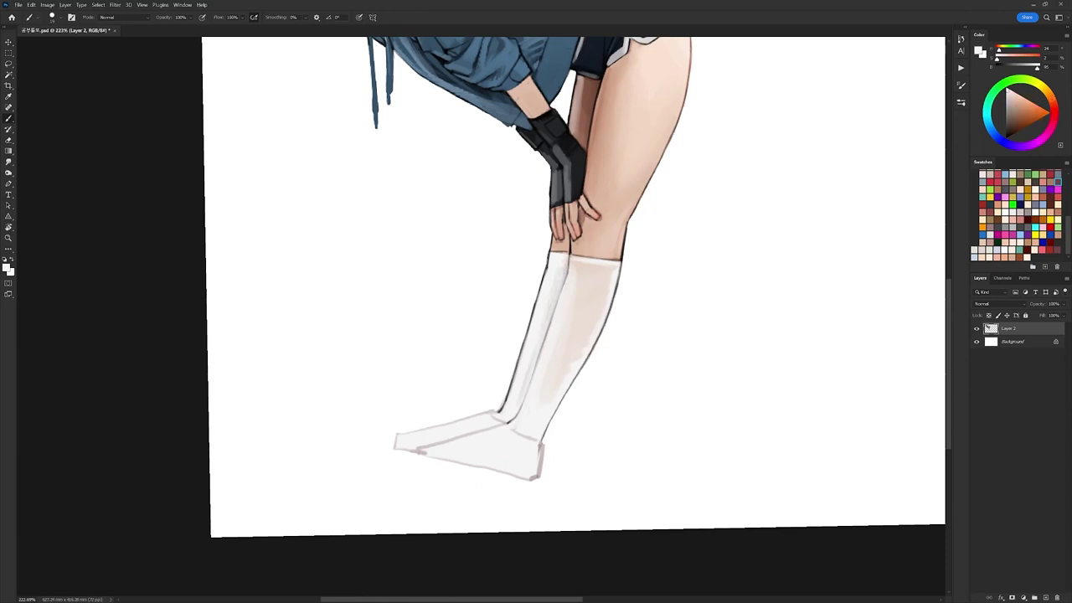
left_click(528, 378, "alt")
left_click_drag(525, 352, 538, 295)
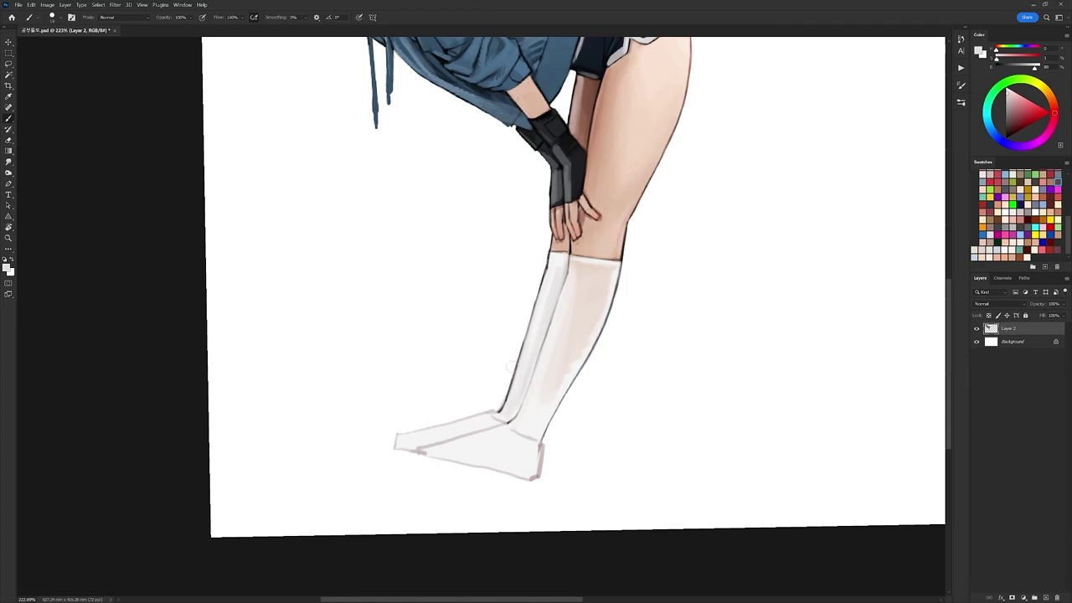
Rotate the canvas and paint light grey-white over the skin-toned areas of the near sock's calf.
key("r")
left_click_drag(683, 306, 641, 197)
left_click(593, 250, "alt")
left_click_drag(594, 246, 590, 365)
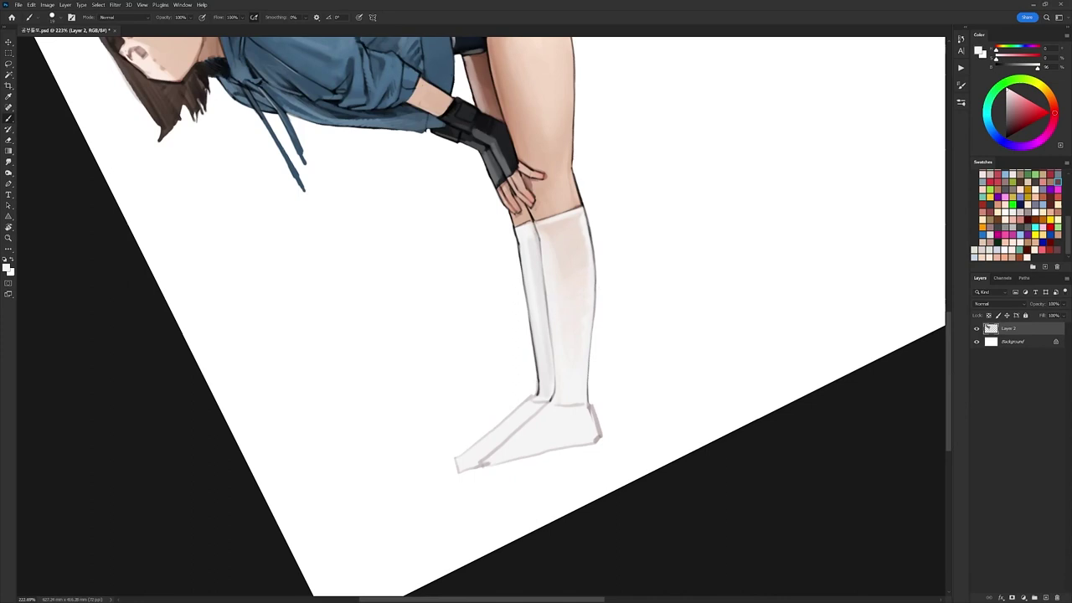
right_click(581, 263)
left_click(628, 287)
left_click(542, 265, "alt")
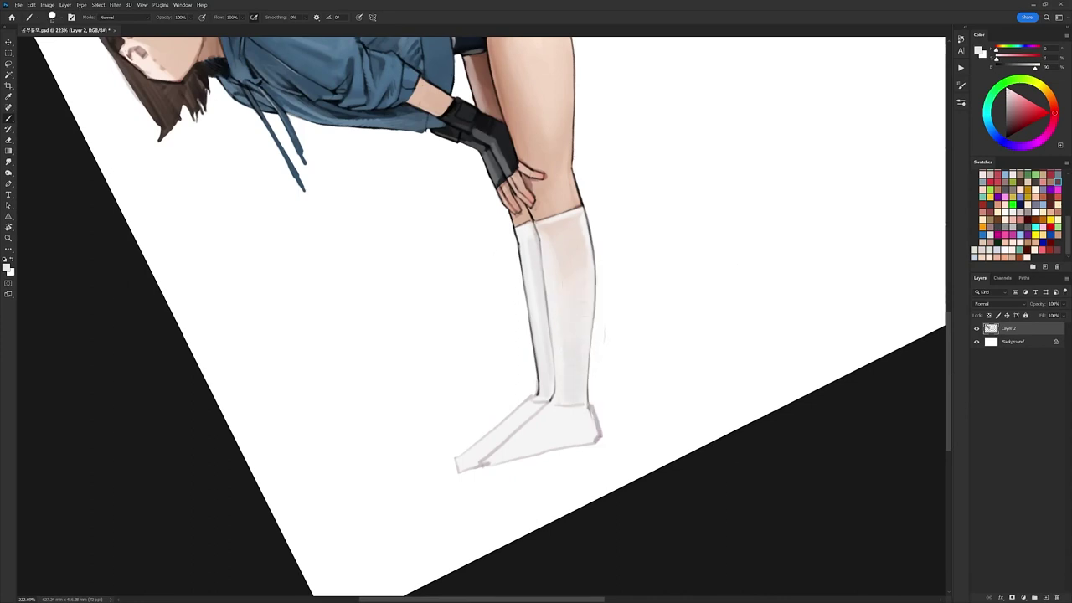
Paint the near sock's upper cuff with sampled white using a smaller brush.
right_click(634, 211)
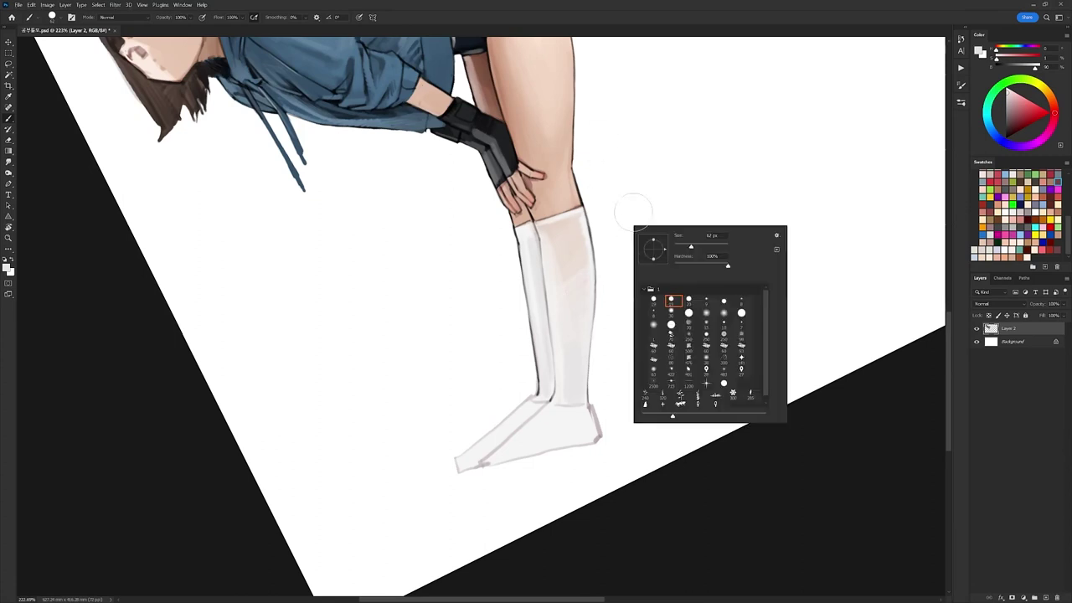
left_click(688, 301)
left_click(549, 233, "alt")
left_click_drag(541, 225, 578, 219)
Rotate the canvas and outline the near shoe's sole and toe in black with a small brush.
right_click(592, 193)
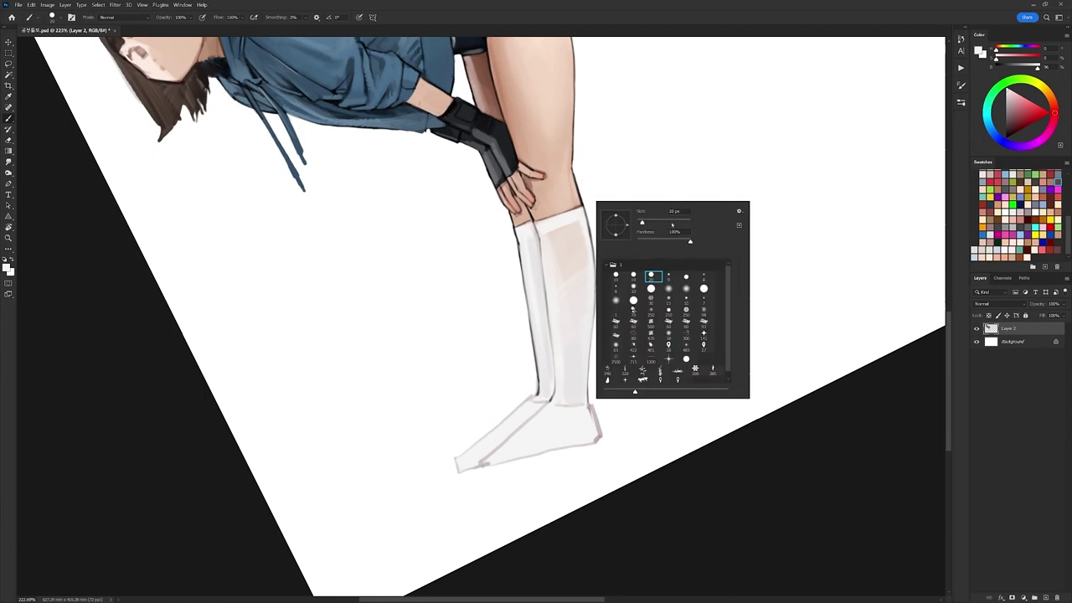
left_click(666, 276)
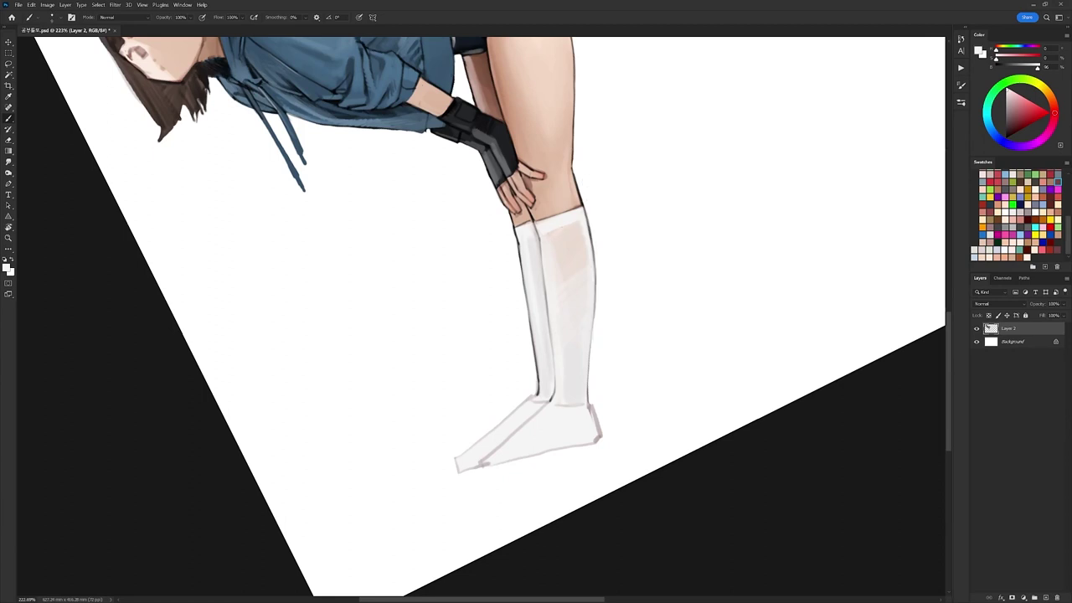
key("r")
mouse_move(733, 277)
left_mouse_down()
mouse_move(735, 168)
mouse_move(672, 237)
mouse_move(593, 158)
left_mouse_up()
key("b")
key("d")
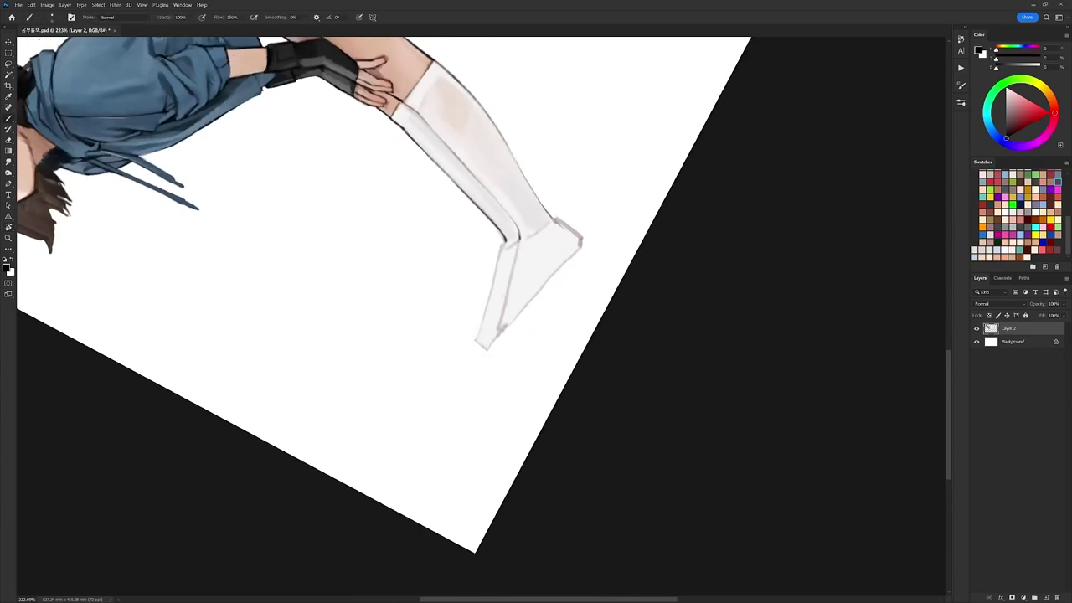
mouse_move(505, 296)
left_mouse_down()
mouse_move(495, 324)
mouse_move(514, 302)
mouse_move(499, 332)
mouse_move(582, 239)
left_mouse_up()
key("x")
key("x")
Outline the near shoe's ankle opening and heel in black, rotating the canvas to follow the shape.
key("r")
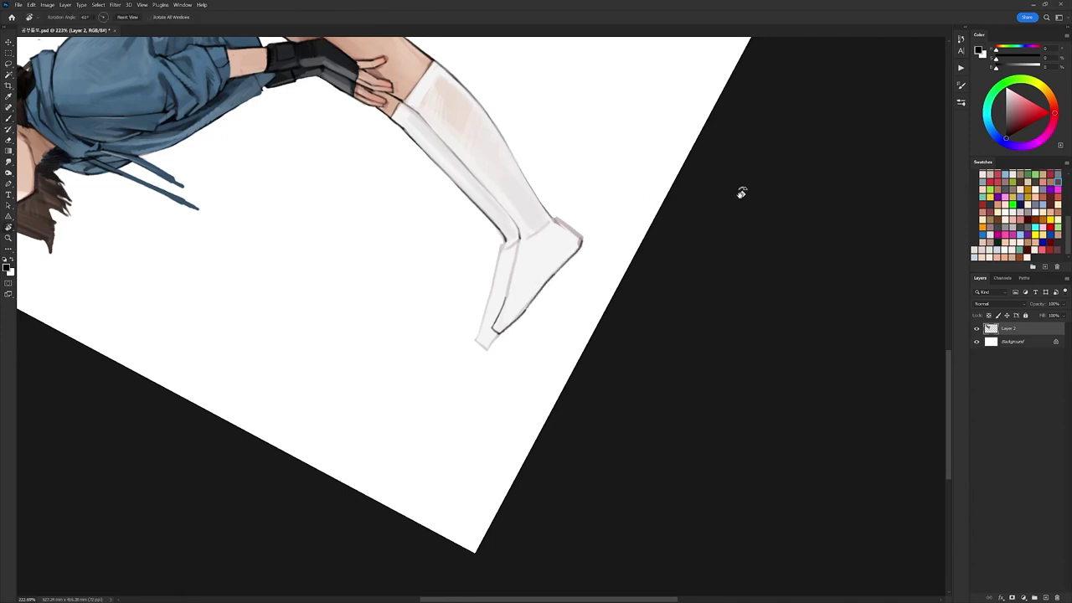
mouse_move(739, 192)
left_mouse_down()
mouse_move(548, 474)
mouse_move(527, 391)
mouse_move(564, 398)
left_mouse_up()
left_click(512, 397, "alt")
left_click(568, 387, "alt")
key("r")
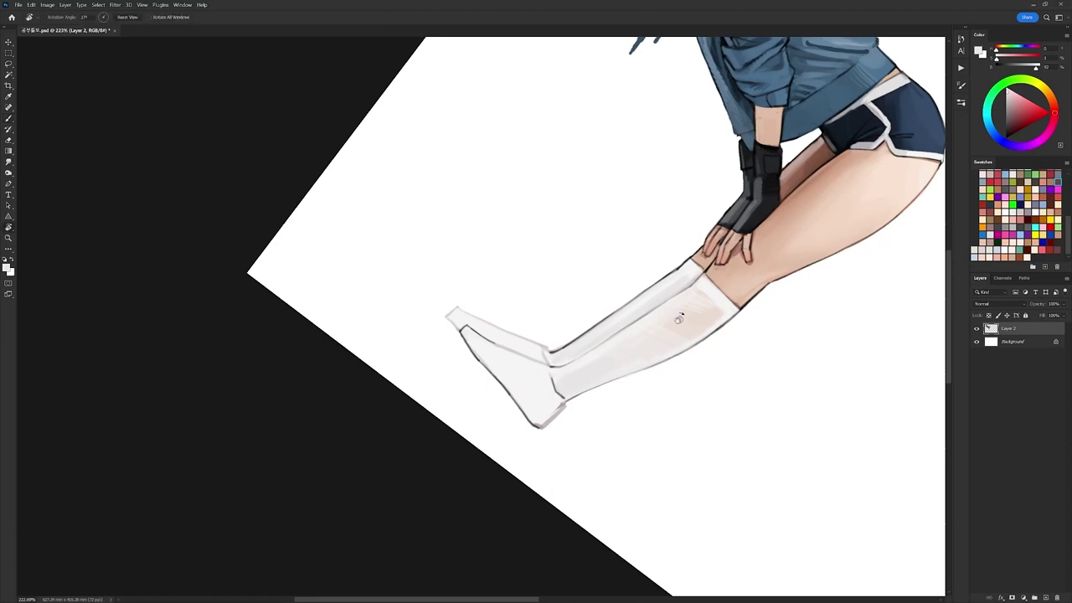
left_click_drag(679, 316, 596, 156)
left_click(596, 298, "alt")
left_click(599, 320, "alt")
mouse_move(600, 295)
left_mouse_down()
mouse_move(601, 311)
mouse_move(636, 249)
mouse_move(558, 170)
left_mouse_up()
key("x")
Draw the near shoe's sole line and the short lace marks along its front edge in black.
key("r")
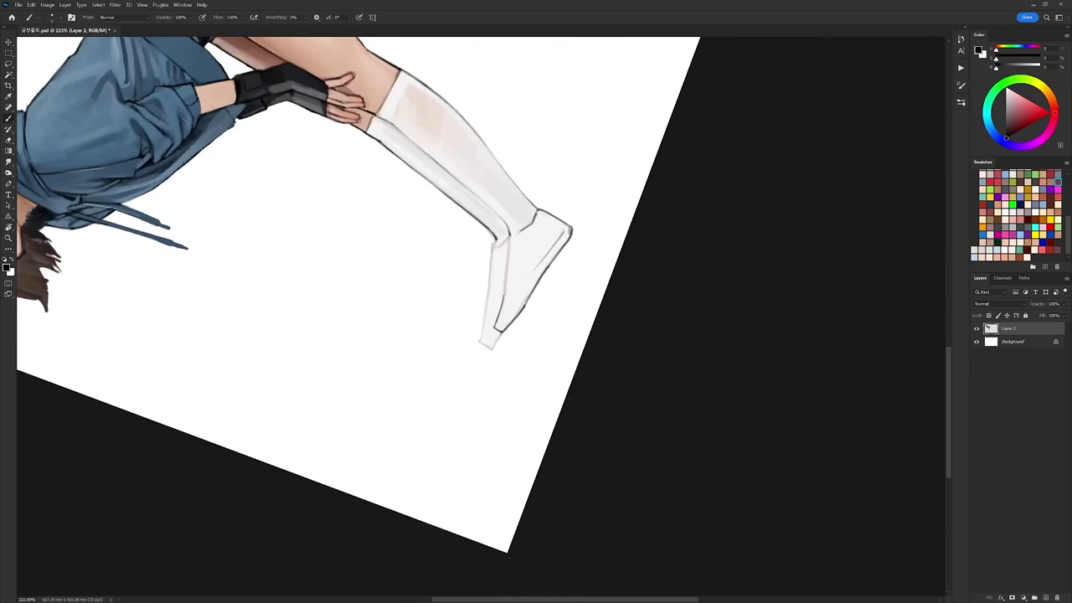
left_click_drag(516, 309, 497, 327)
key("r")
left_click_drag(649, 260, 656, 318)
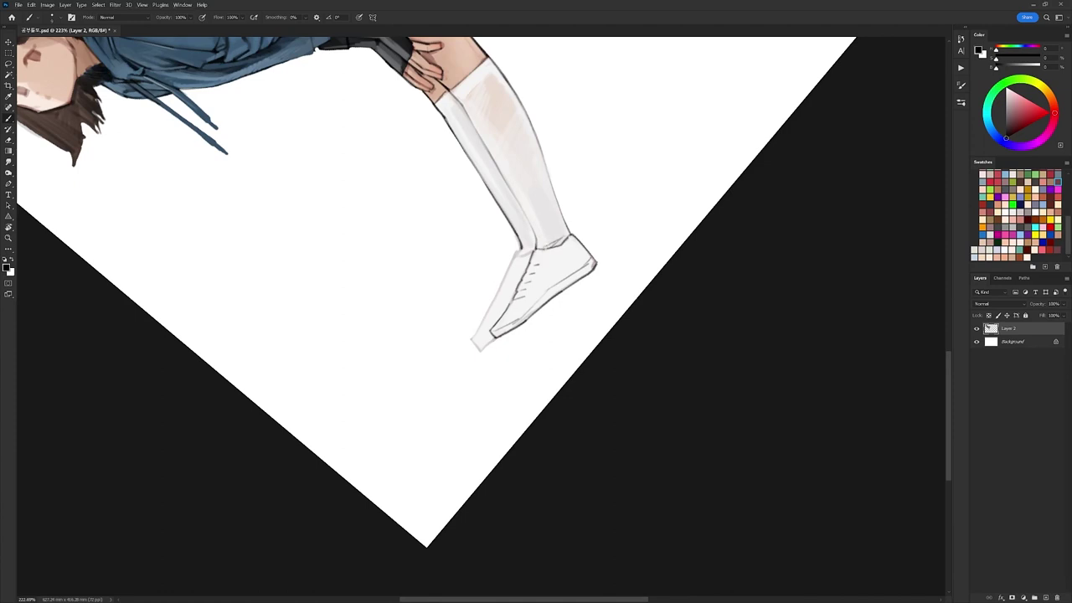
Choose a medium blue and paint two wide stripes on the near shoe's side.
key("x")
key("x")
right_click(615, 231)
left_click(673, 307)
left_click(991, 126)
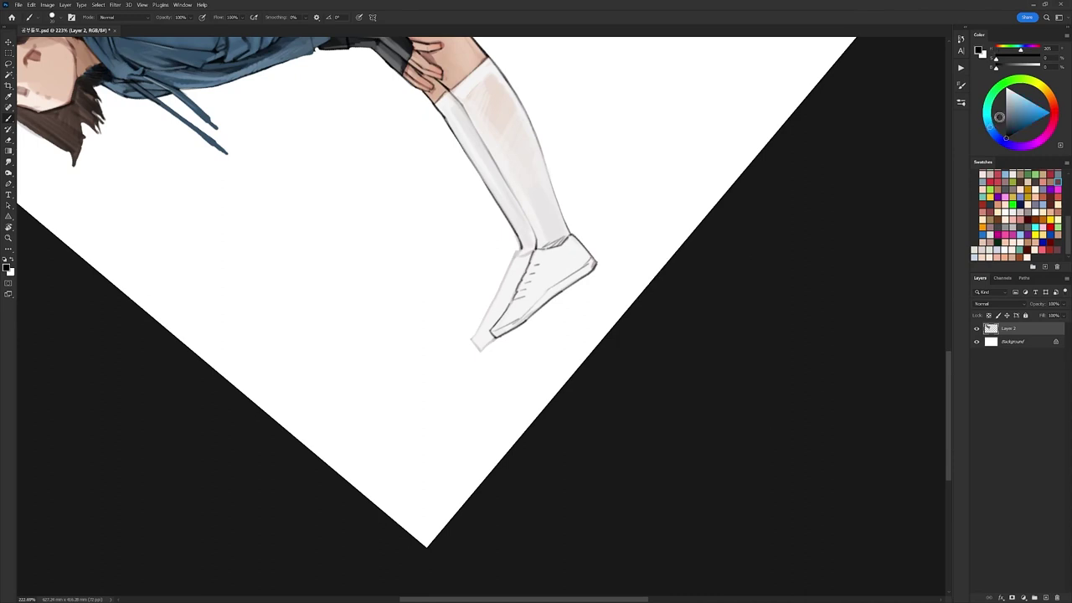
left_click(1023, 109)
mouse_move(830, 198)
left_mouse_down()
mouse_move(716, 445)
mouse_move(662, 507)
left_mouse_up()
left_click_drag(531, 347, 561, 367)
Rotate the canvas slightly and trim the blue stripes with white sampled from the shoe.
key("r")
left_click_drag(588, 332, 550, 192)
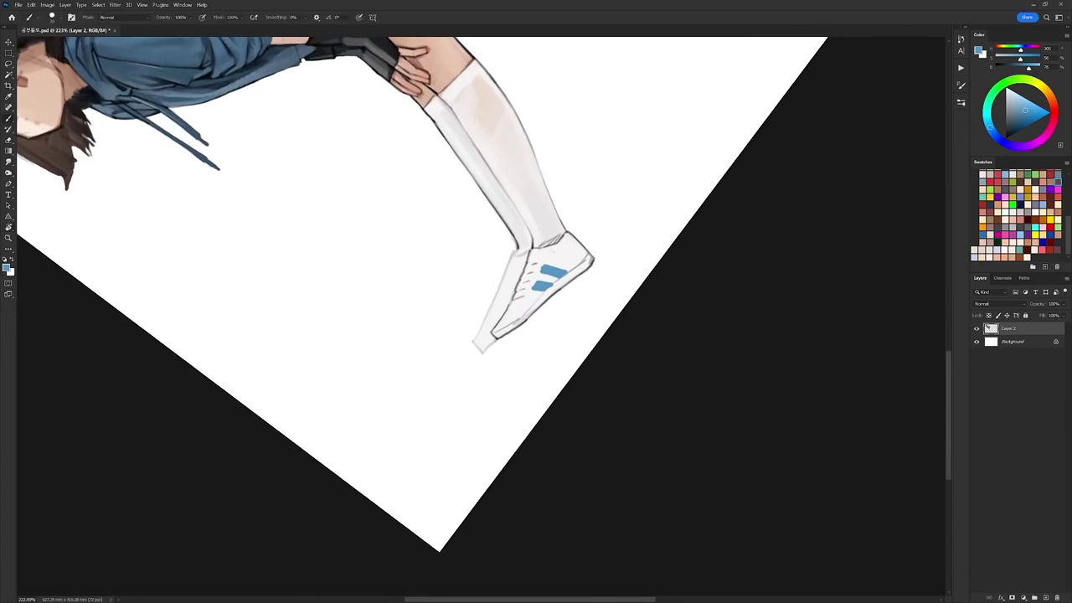
left_click(543, 279, "alt")
left_click_drag(553, 265, 541, 284)
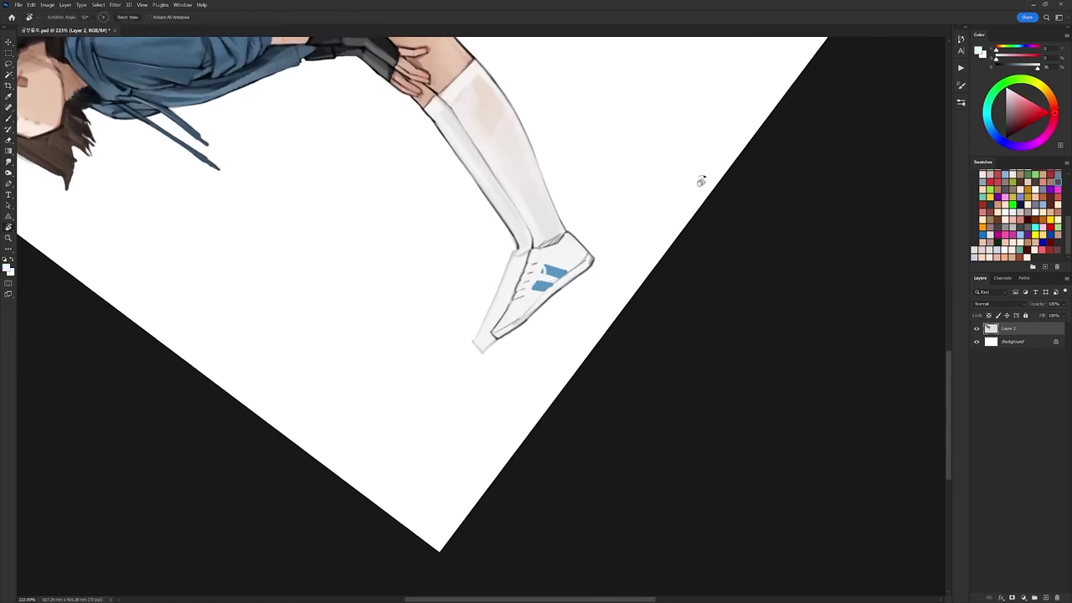
Rotate the canvas and reshape the near shoe's toe and front sole with a small brush and sampled tones.
left_click_drag(701, 179, 695, 201)
right_click(702, 325)
left_click(703, 325)
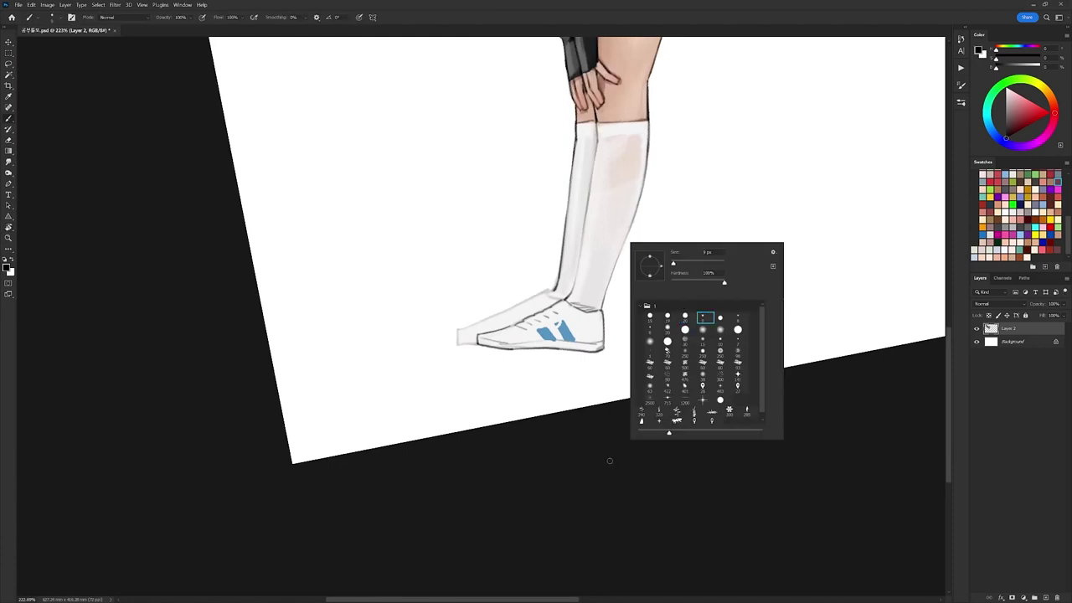
left_click(608, 460)
mouse_move(647, 344)
left_mouse_down()
mouse_move(615, 194)
mouse_move(597, 180)
left_mouse_up()
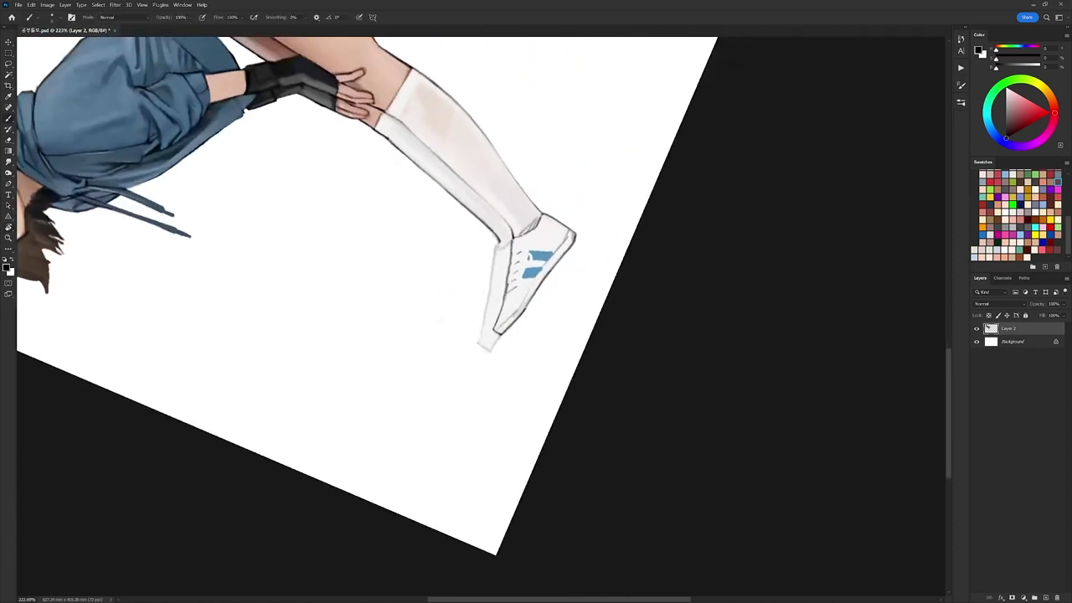
left_click(501, 310, "alt")
left_click(499, 333, "alt")
left_click_drag(496, 327, 518, 310)
left_click(491, 335, "alt")
left_click(508, 318, "alt")
left_click(510, 311, "alt")
Erase the excess line outside the near shoe's front sole and toe.
key("d")
key("e")
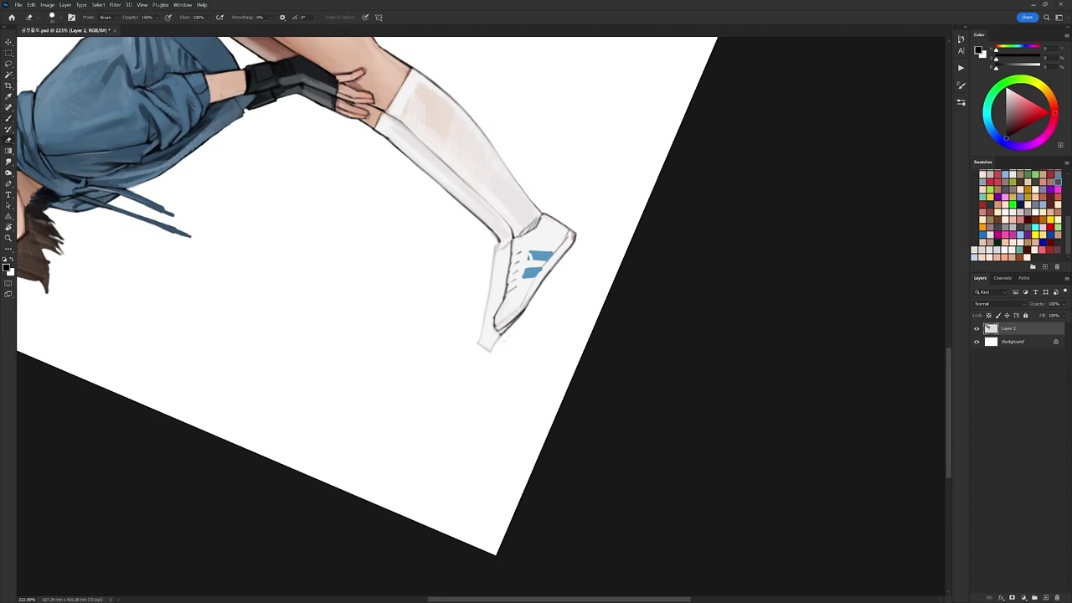
left_click_drag(506, 337, 524, 314)
key("b")
left_click(512, 314, "alt")
Rotate the canvas and outline the far shoe's upper edge with a thin black line from ankle to toe.
key("d")
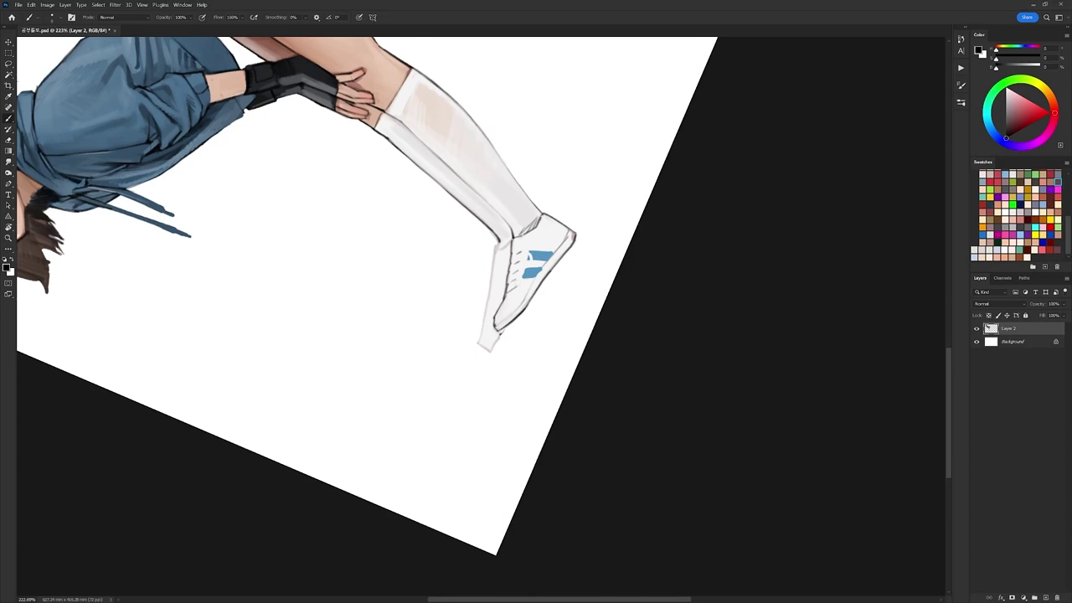
key("r")
left_click_drag(589, 248, 607, 293)
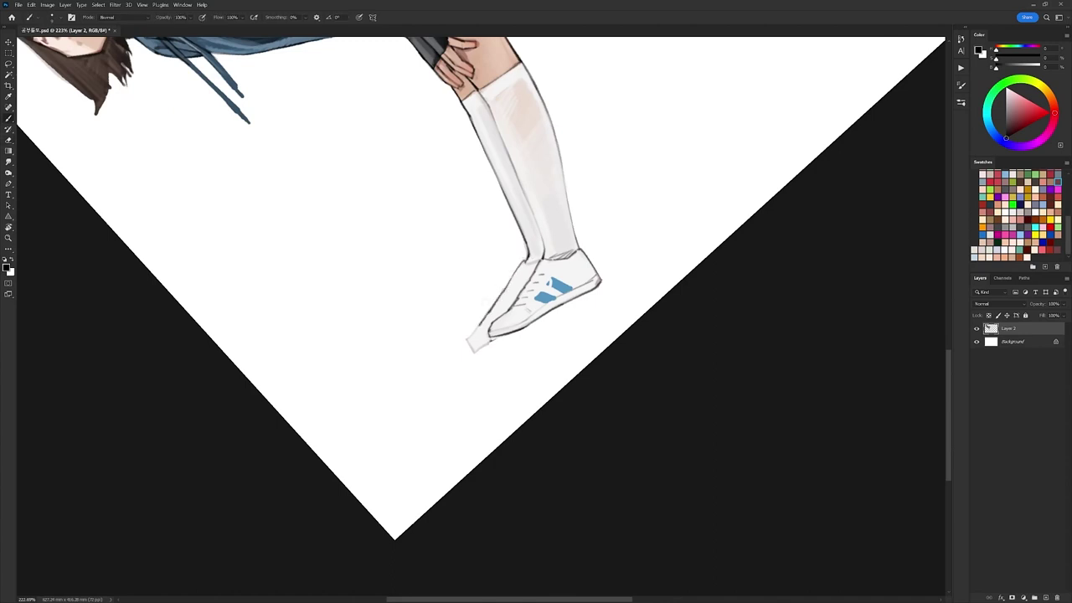
key("ctrl+z")
left_click_drag(508, 285, 471, 345)
key("x")
key("x")
Clean up the far shoe's toe tip with the eraser and draw the black edge of its toe and front sole.
key("e")
key("r")
left_click_drag(560, 263, 548, 384)
left_click_drag(449, 311, 447, 320)
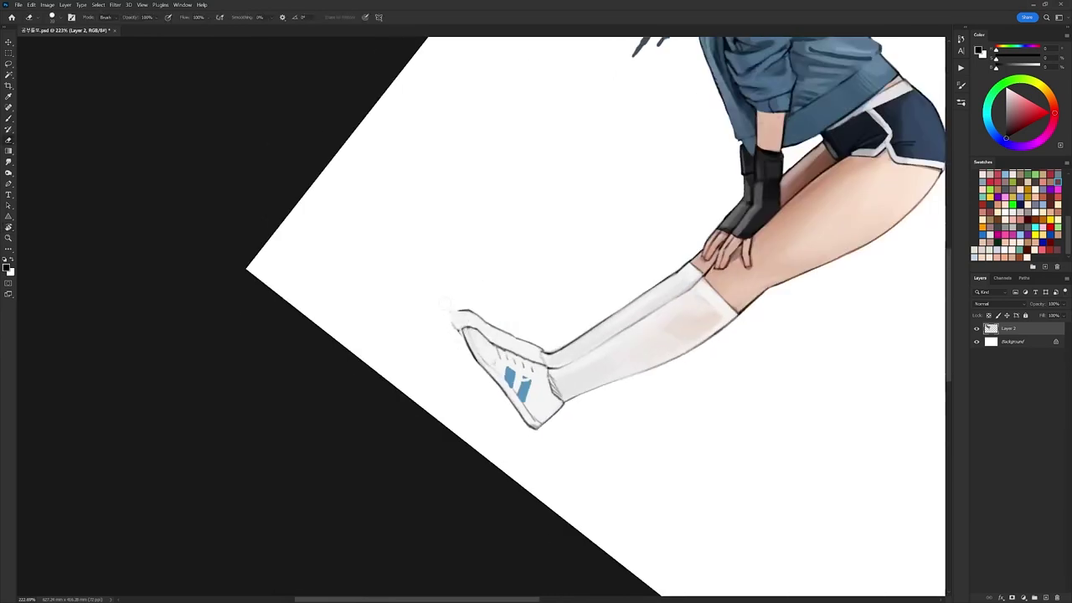
key("ctrl+z")
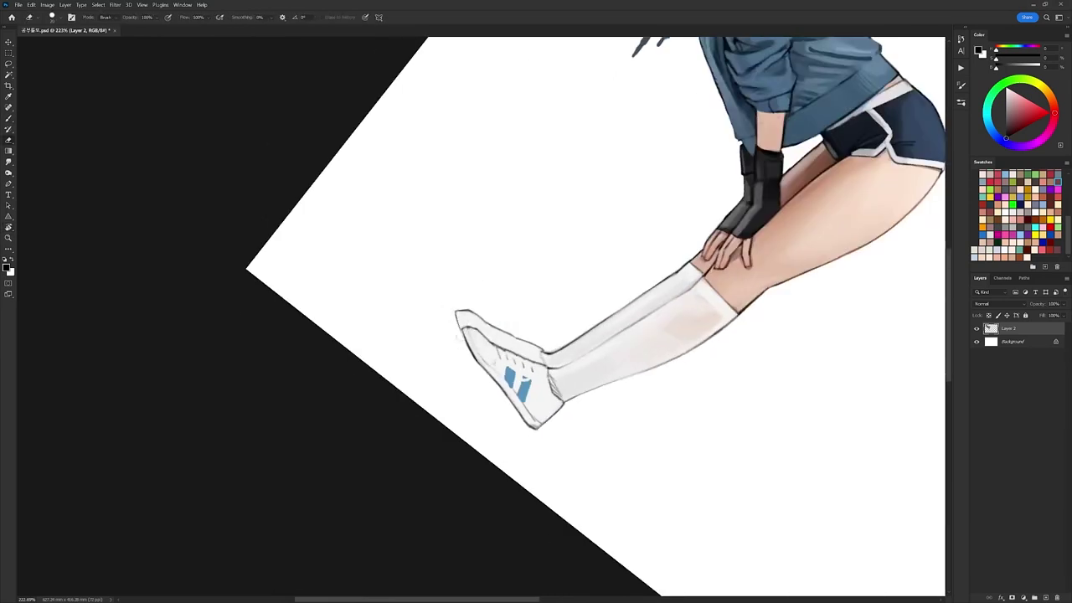
key("b")
mouse_move(459, 325)
left_mouse_down()
mouse_move(464, 337)
mouse_move(464, 326)
left_mouse_up()
key("e")
key("b")
Paint blue stripes on the far shoe's side using the blue sampled from the near shoe.
key("r")
mouse_move(676, 235)
left_mouse_down()
mouse_move(656, 170)
mouse_move(481, 117)
left_mouse_up()
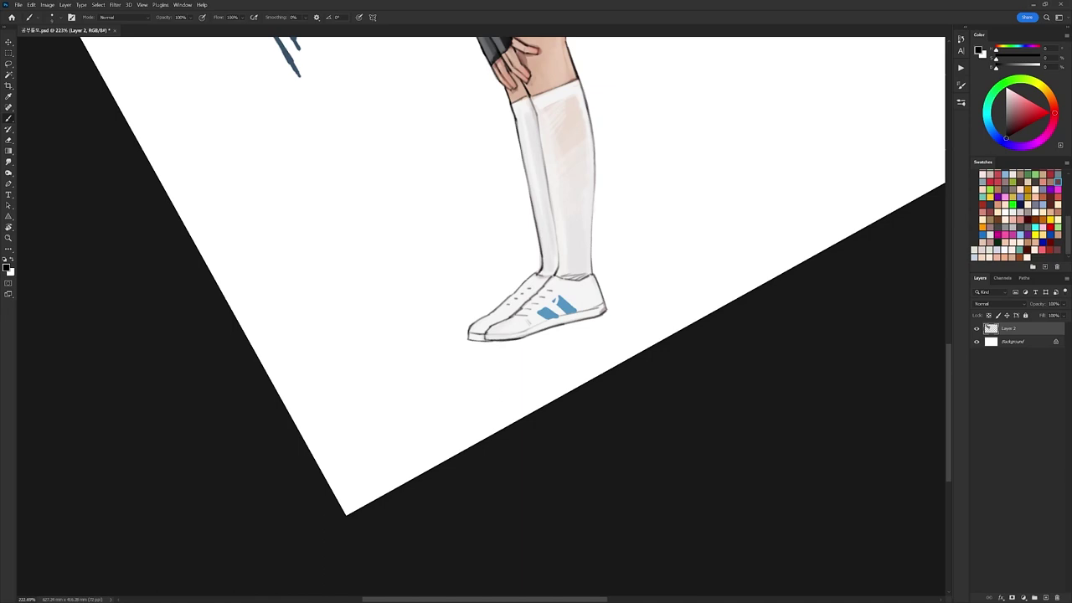
right_click(645, 245)
left_click(701, 324)
left_click(570, 303, "alt")
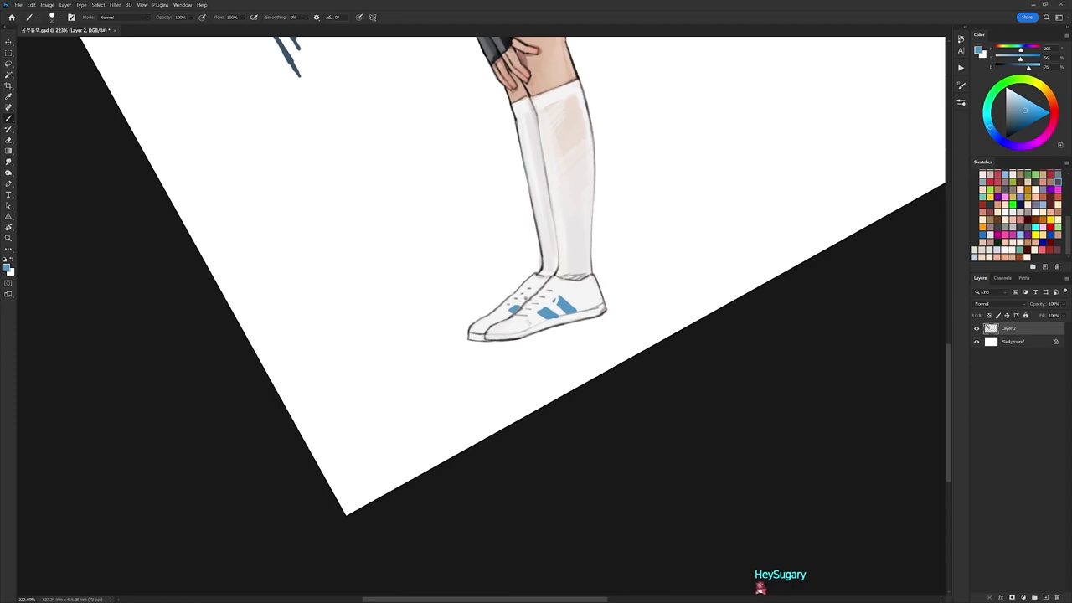
left_click_drag(579, 254, 495, 261)
Straighten the canvas and strengthen the line separating the two socks with a small black brush.
key("r")
left_click_drag(660, 244, 673, 337)
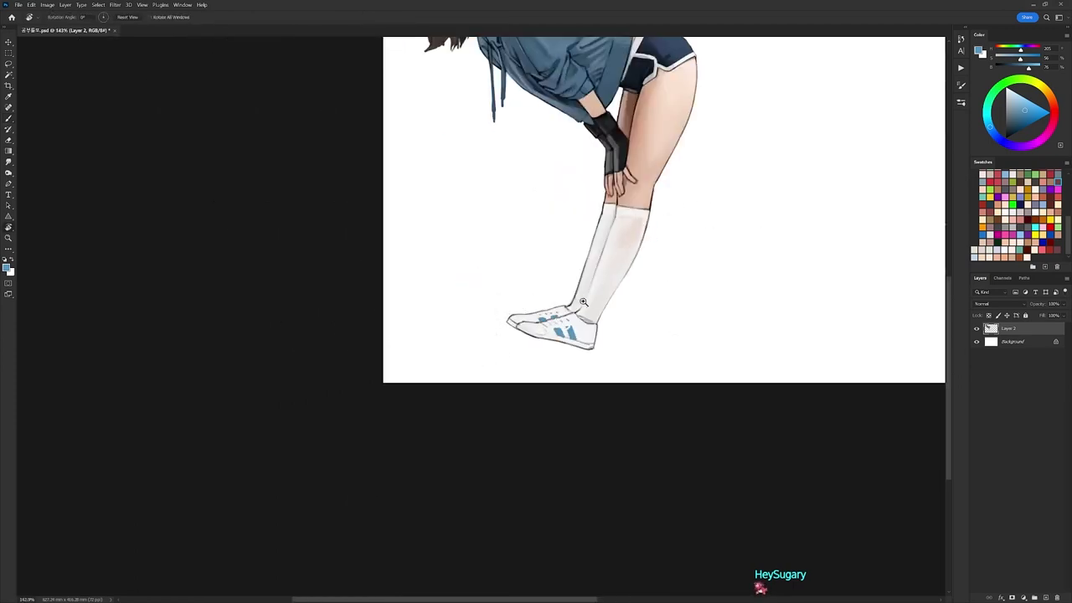
left_click_drag(582, 300, 653, 298)
key("e")
key("d")
key("b")
right_click(664, 228)
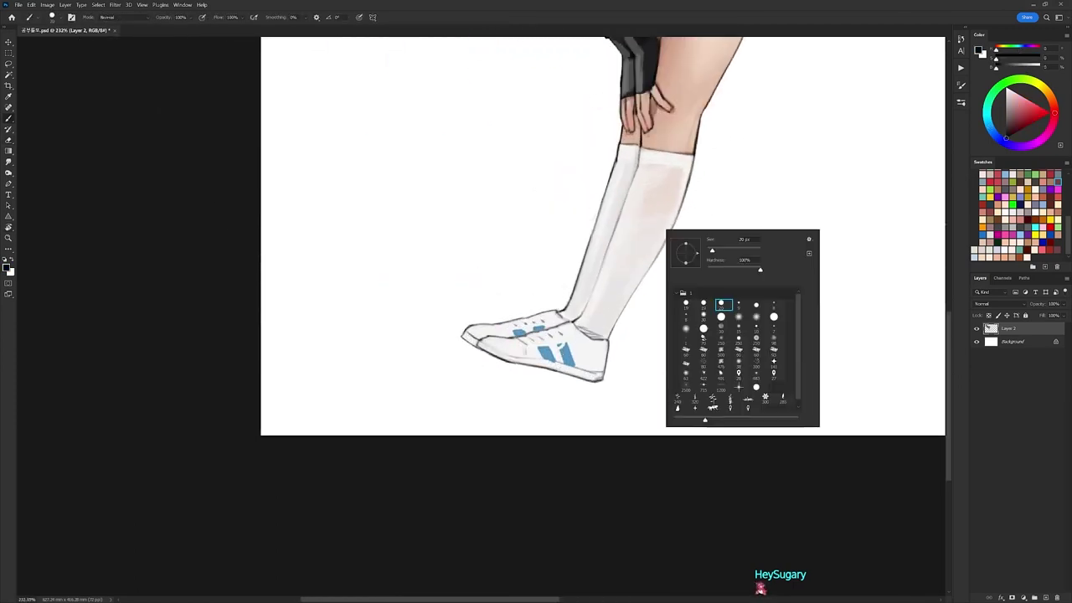
left_click(724, 303)
left_click(638, 240, "alt")
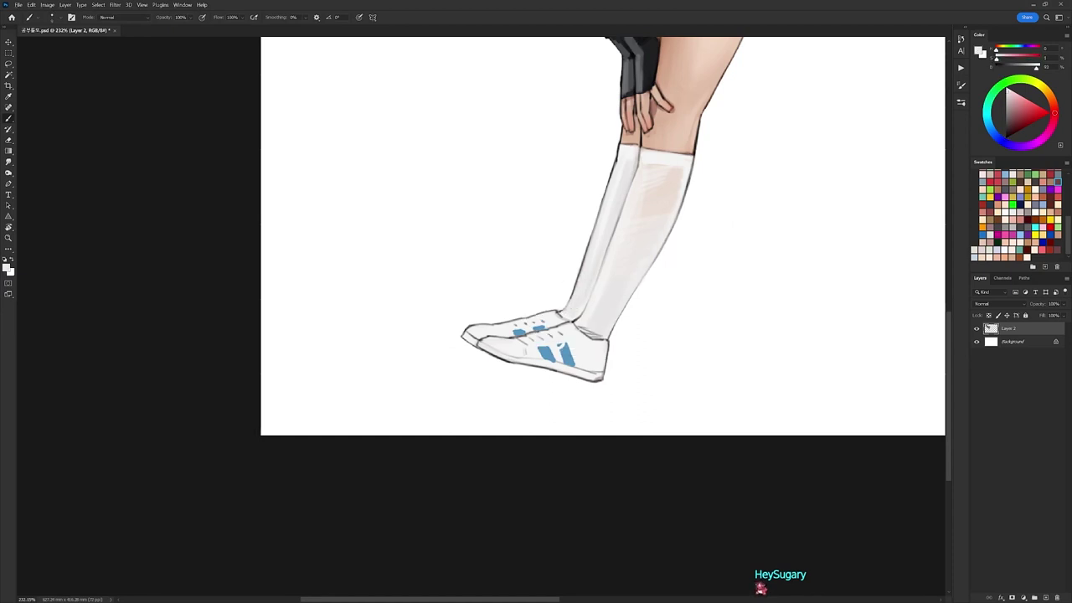
key("d")
left_click_drag(605, 253, 589, 302)
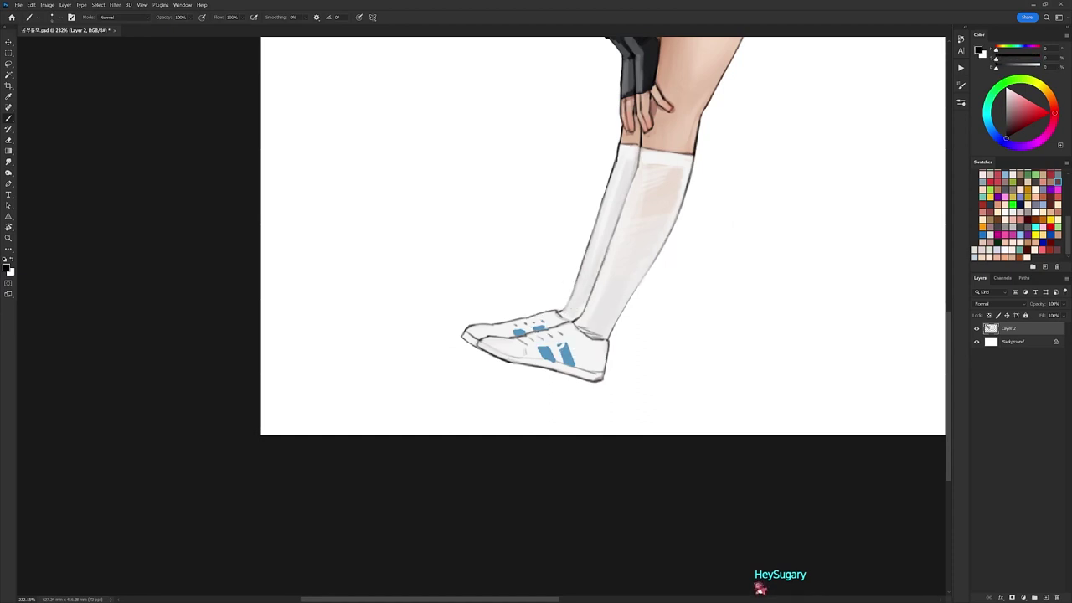
left_click_drag(672, 171, 599, 173)
left_click_drag(702, 193, 657, 303)
left_click_drag(603, 268, 670, 266)
key("e")
key("e")
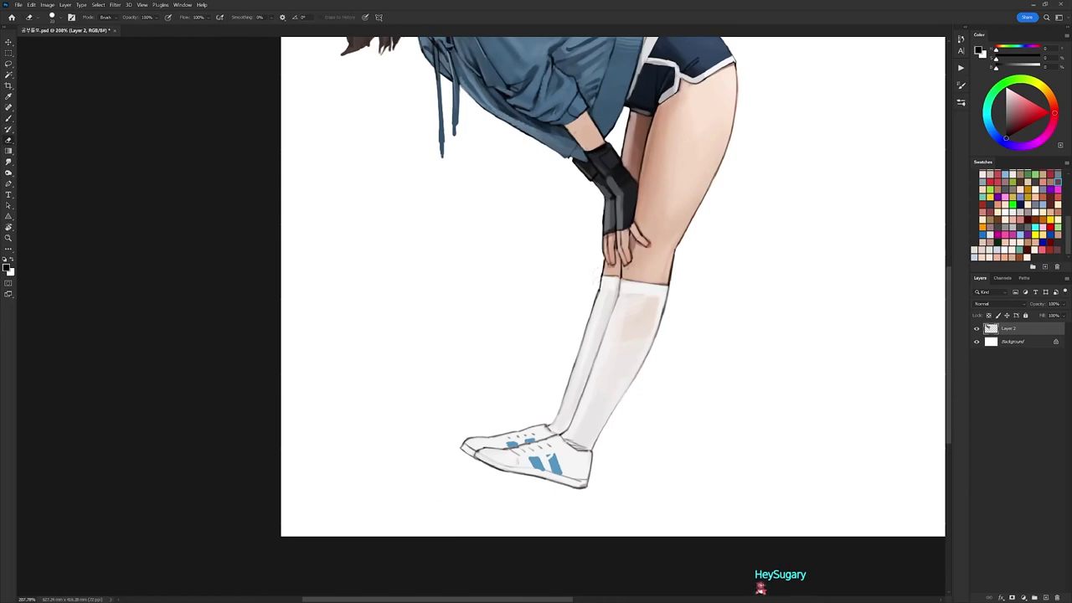
Lighten the bangs by painting translucent strokes of sampled forehead skin tone between the dark strands.
scroll(612, 318, "up", 5)
key("b")
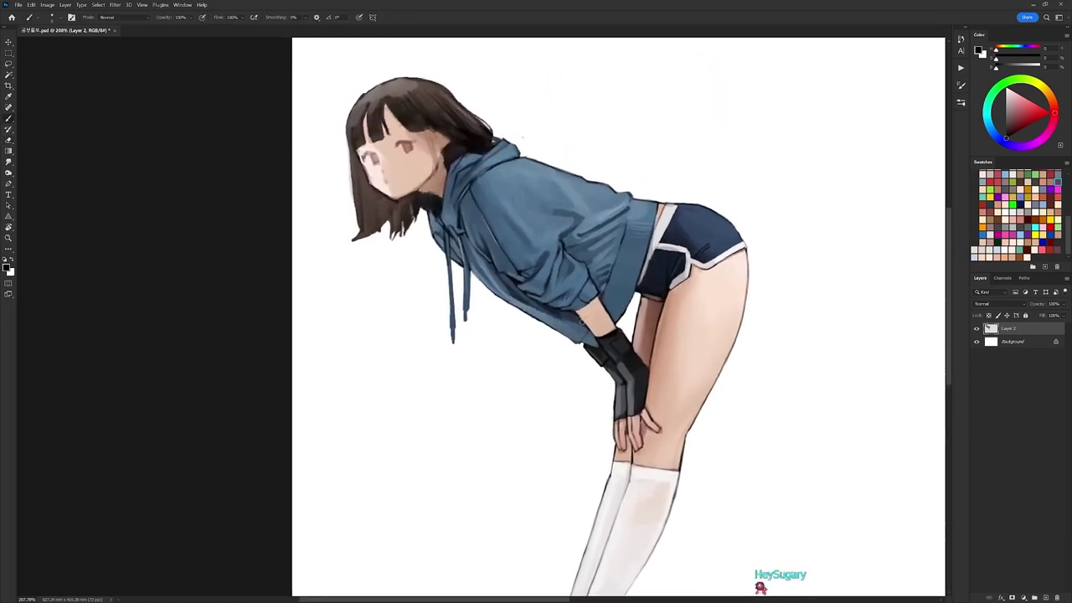
scroll(472, 156, "down", 1, "alt")
scroll(473, 156, "up", 3, "alt")
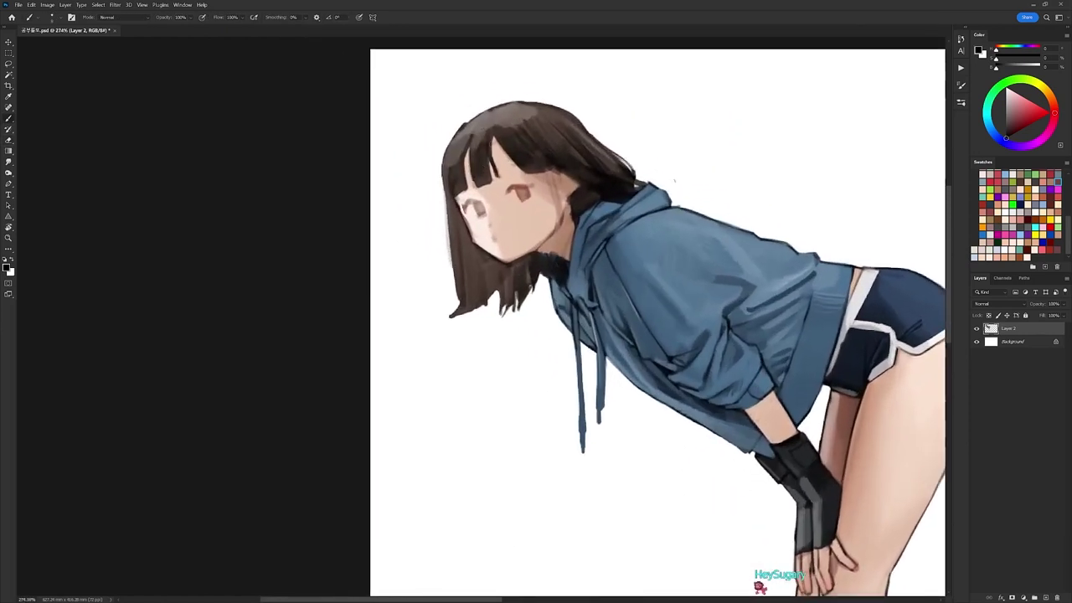
left_click(503, 171, "alt")
right_click(538, 136)
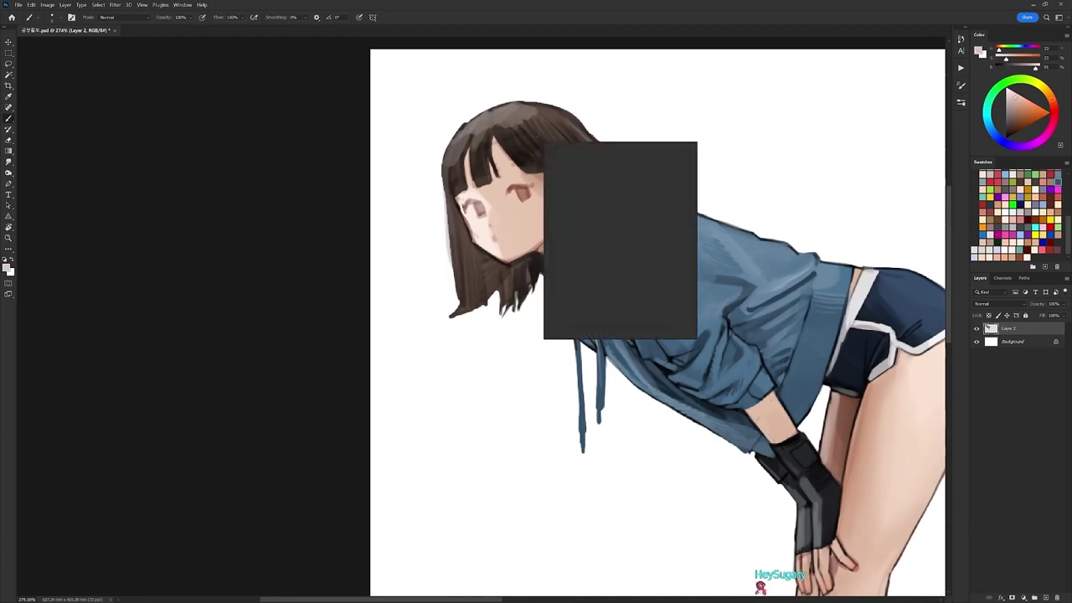
left_click(584, 220)
left_click(491, 140)
left_click_drag(487, 136, 488, 178)
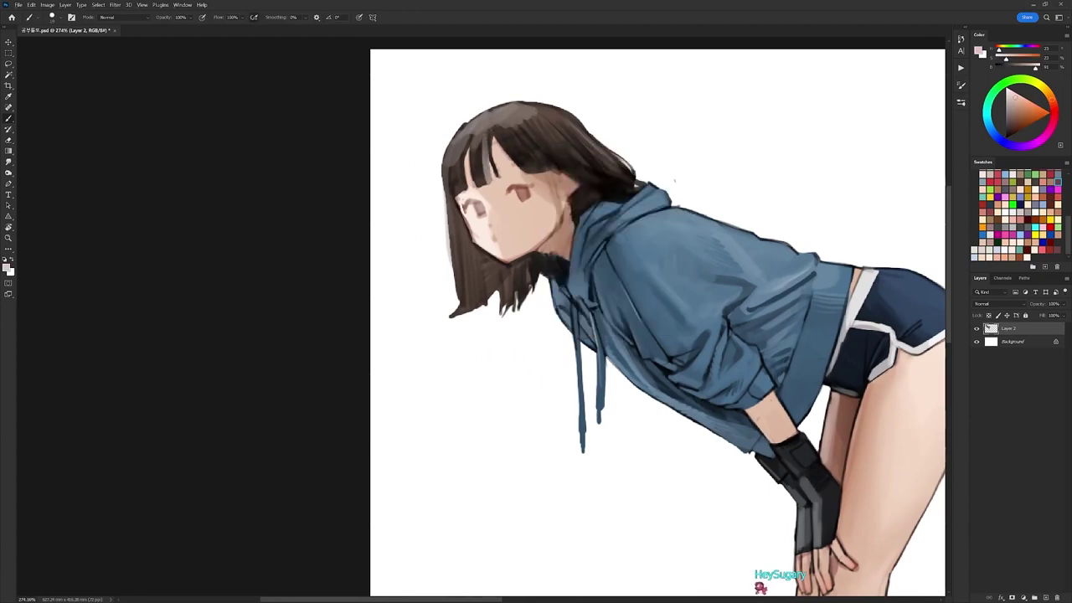
left_click_drag(478, 136, 485, 179)
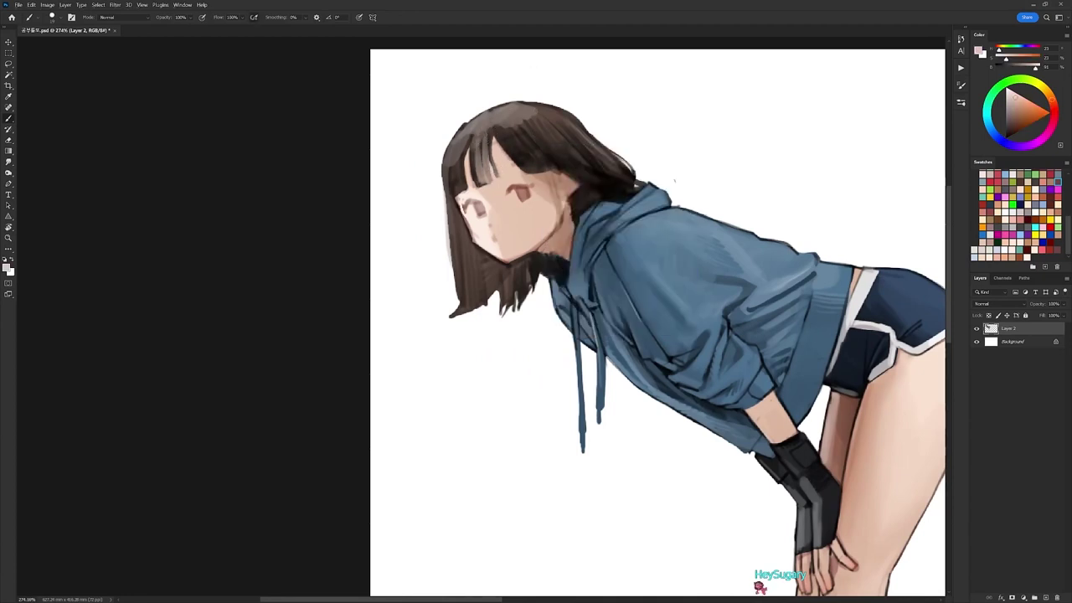
mouse_move(474, 134)
left_mouse_down()
mouse_move(477, 186)
mouse_move(459, 178)
mouse_move(457, 192)
left_mouse_up()
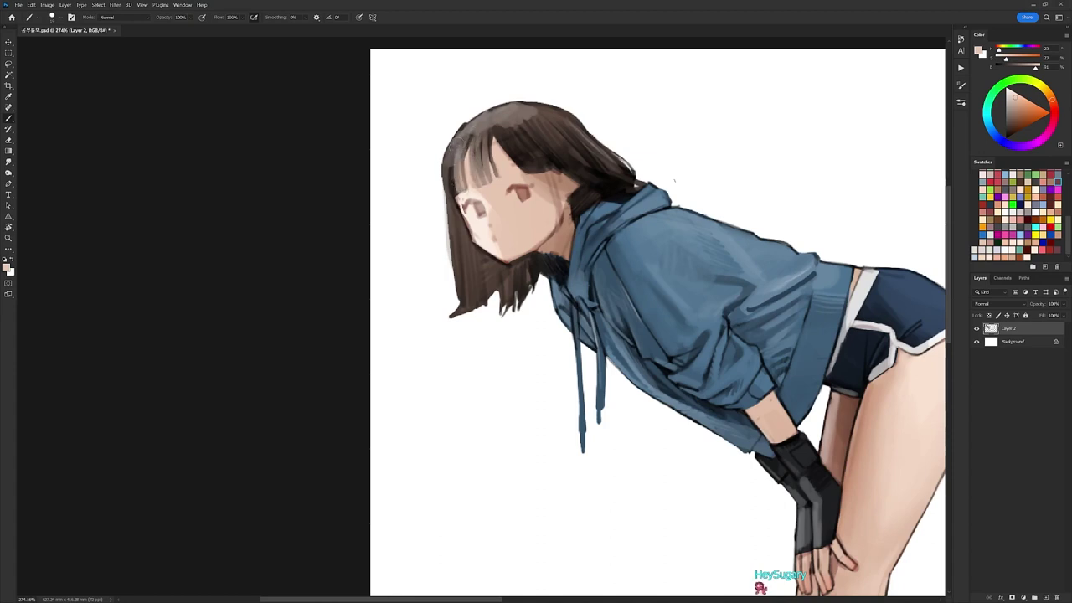
left_click_drag(454, 149, 452, 180)
left_click_drag(457, 170, 452, 202)
Switch to a small black brush to touch up the hair parting, and trim the crown's front outline with the eraser.
key("d")
right_click(575, 134)
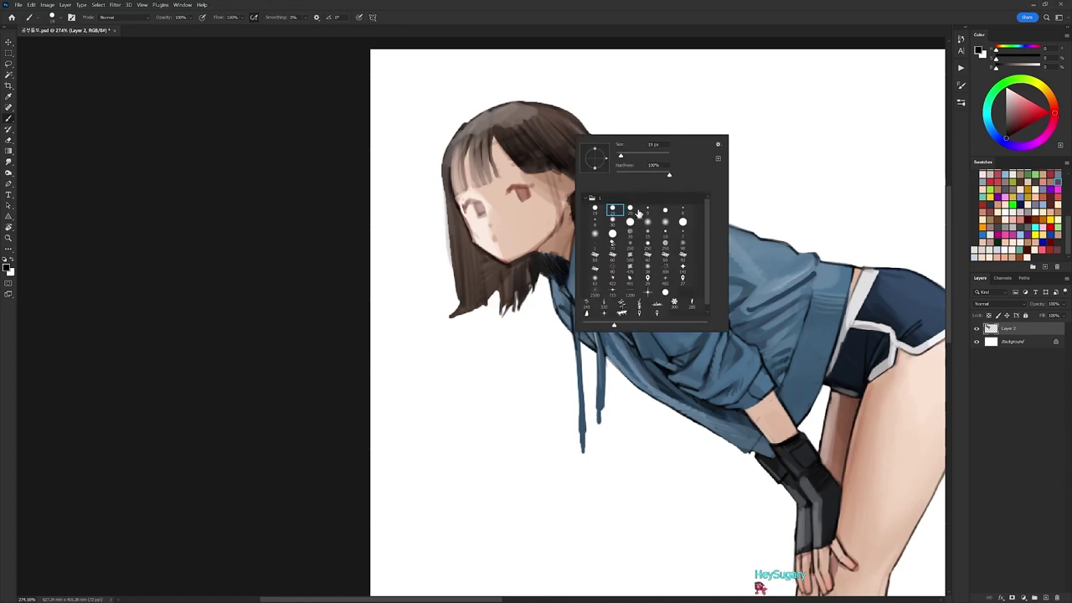
left_click(648, 210)
left_click(489, 139)
key("e")
left_click_drag(445, 157, 464, 124)
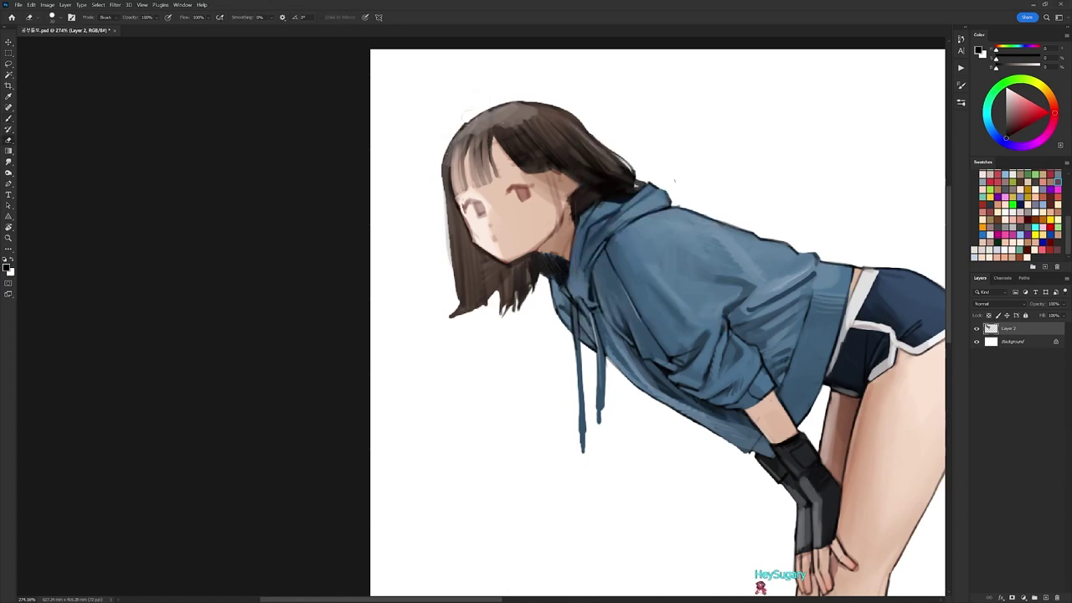
Rotate the canvas and add fine black strands at the roots of the bangs.
key("r")
left_click_drag(573, 139, 543, 129)
key("b")
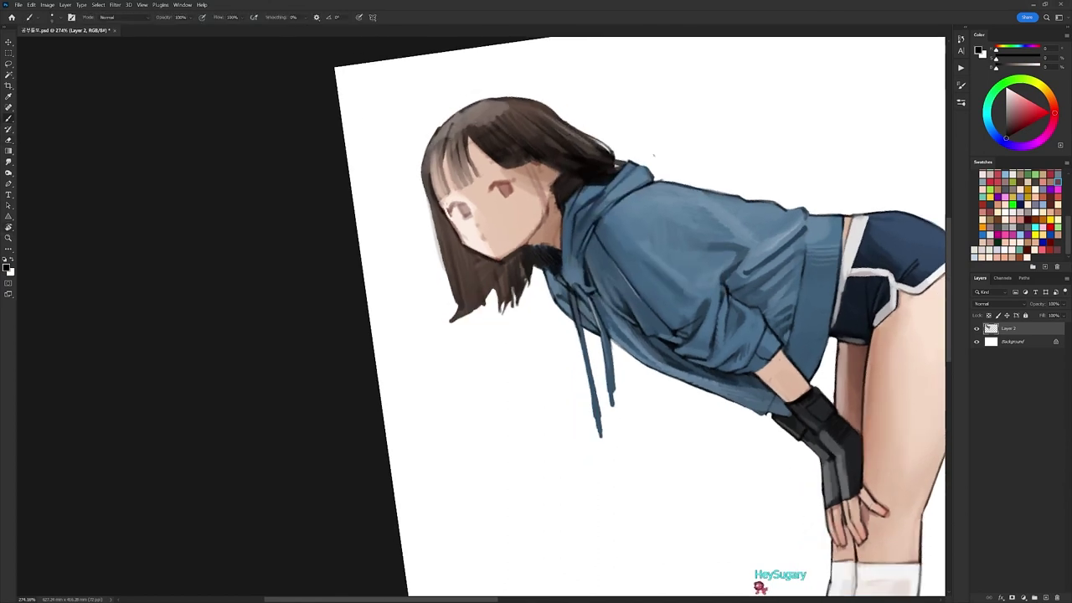
key("r")
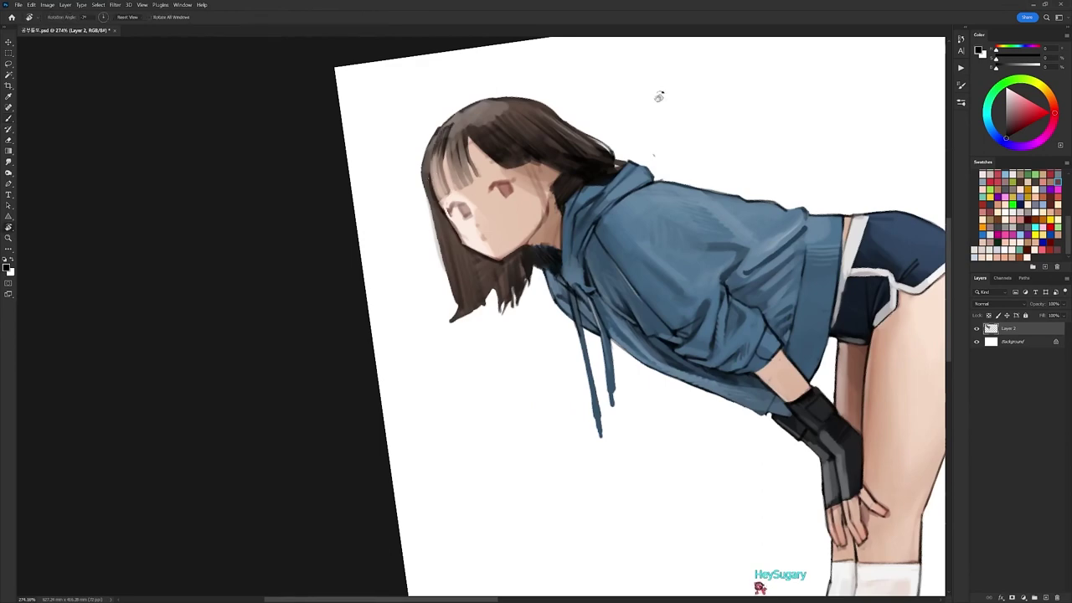
left_click_drag(659, 96, 710, 260)
key("b")
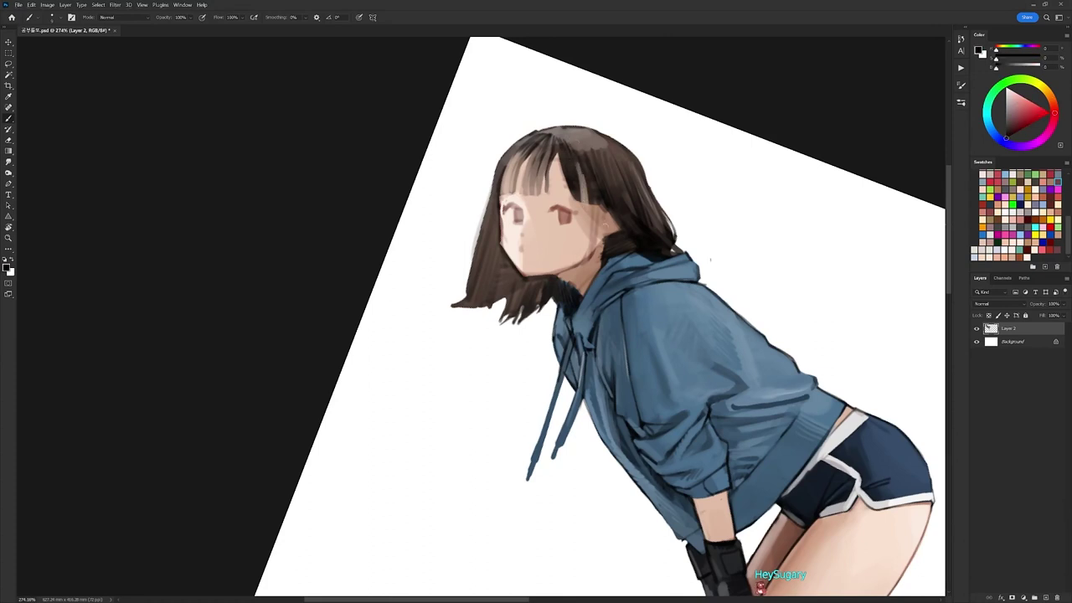
Refine the far cheek and jaw contour with light skin sampled from the face, rotating the canvas as needed.
left_click(509, 226, "alt")
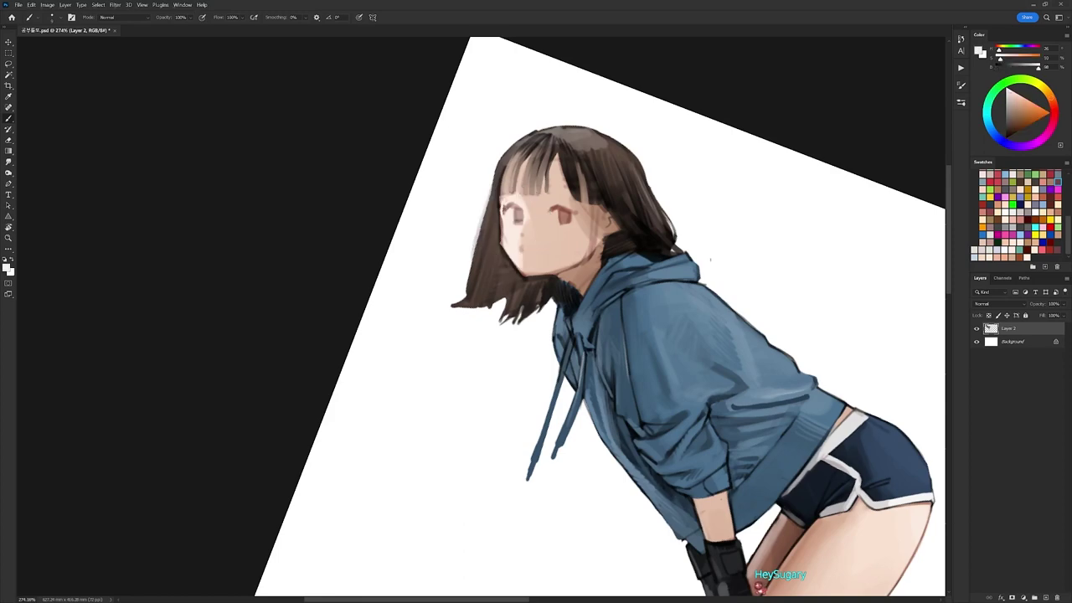
mouse_move(506, 210)
left_mouse_down()
mouse_move(502, 246)
mouse_move(514, 263)
mouse_move(503, 254)
mouse_move(529, 281)
left_mouse_up()
left_click(496, 235, "alt")
left_click(505, 255, "alt")
key("r")
mouse_move(683, 177)
left_mouse_down()
mouse_move(658, 137)
mouse_move(553, 79)
left_mouse_up()
left_click(505, 258, "alt")
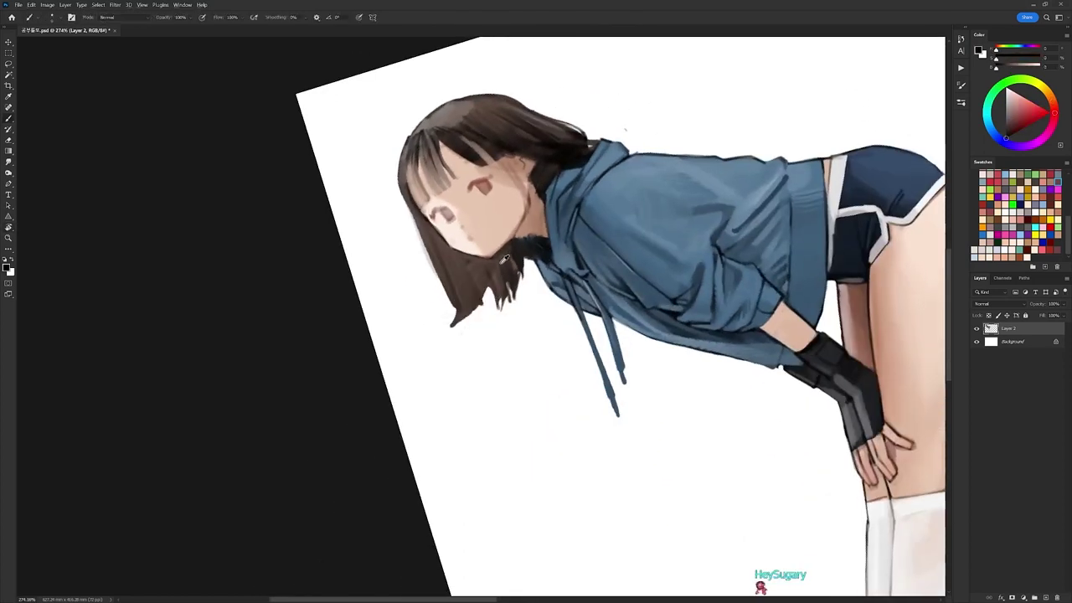
left_click(506, 254, "alt")
left_click_drag(506, 249, 562, 176)
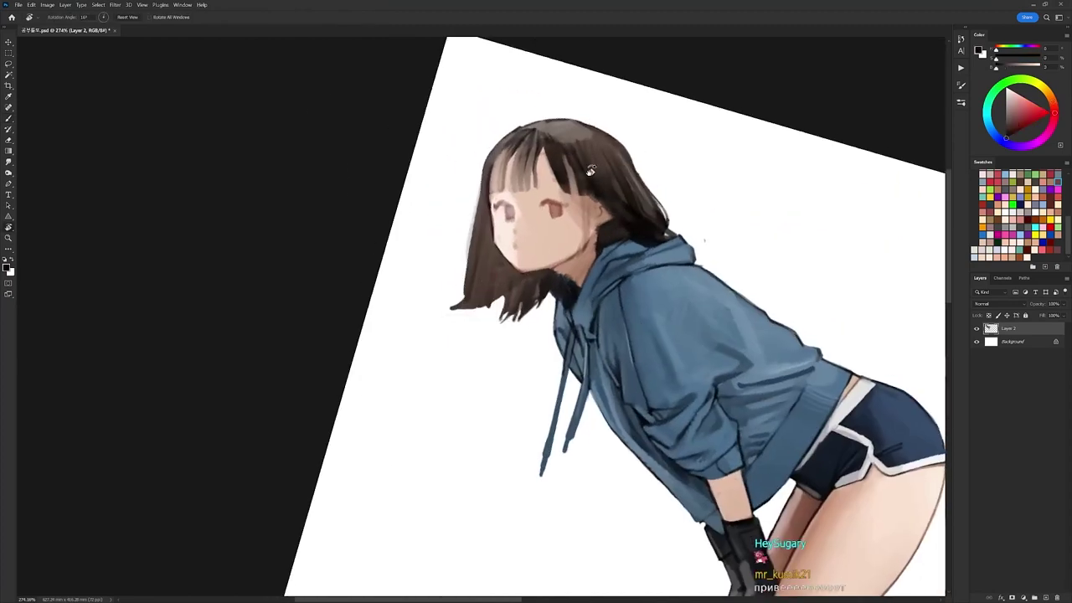
Blend sampled skin tones into the face around the eyes and below the bangs.
left_click(514, 218, "alt")
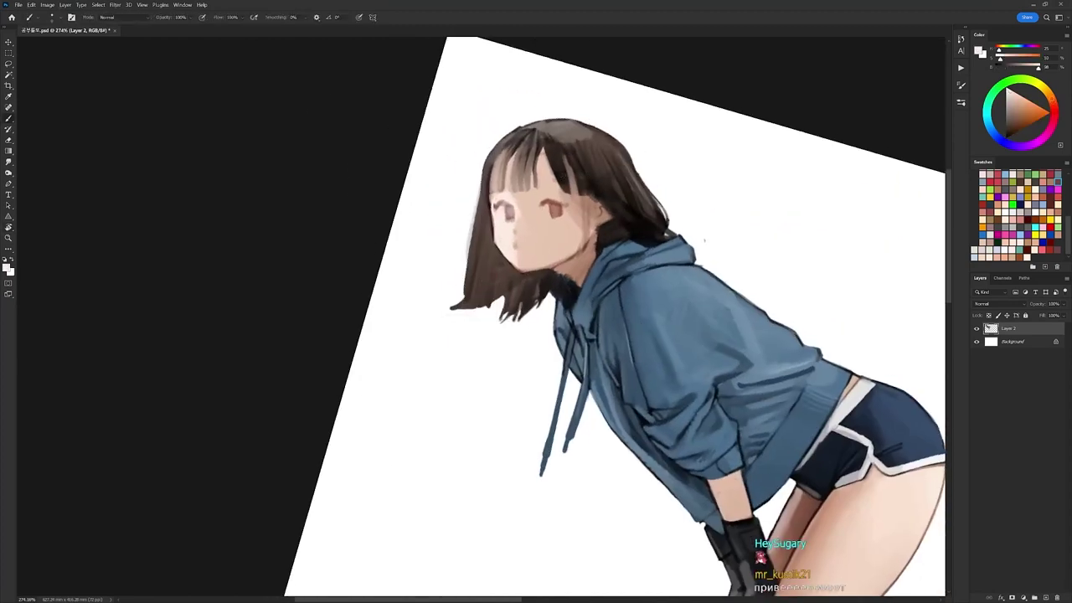
left_click(541, 224, "alt")
right_click(603, 158)
left_click(644, 233)
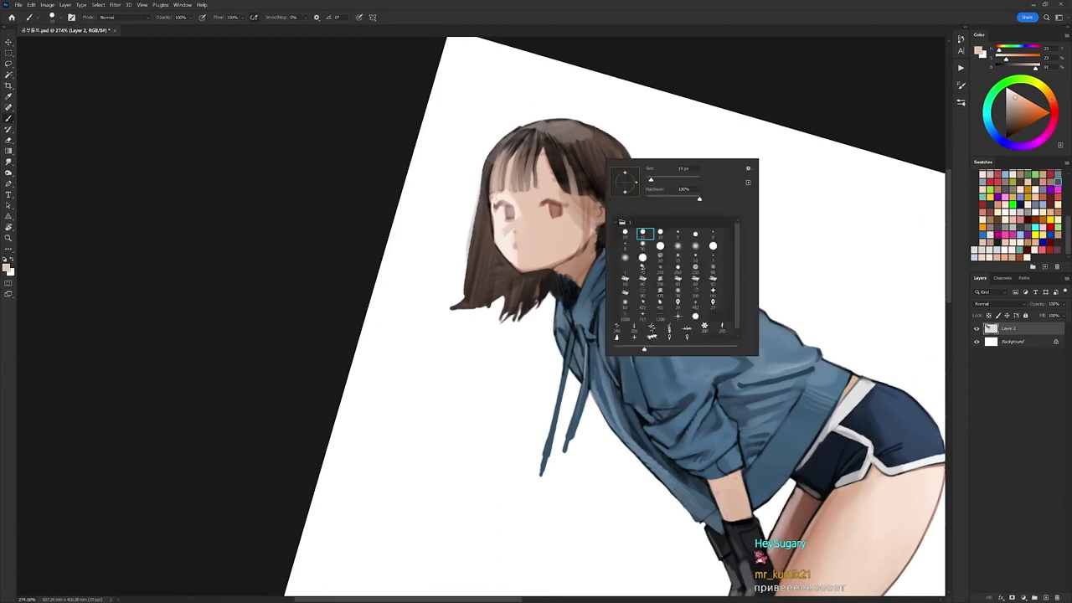
left_click(512, 222, "alt")
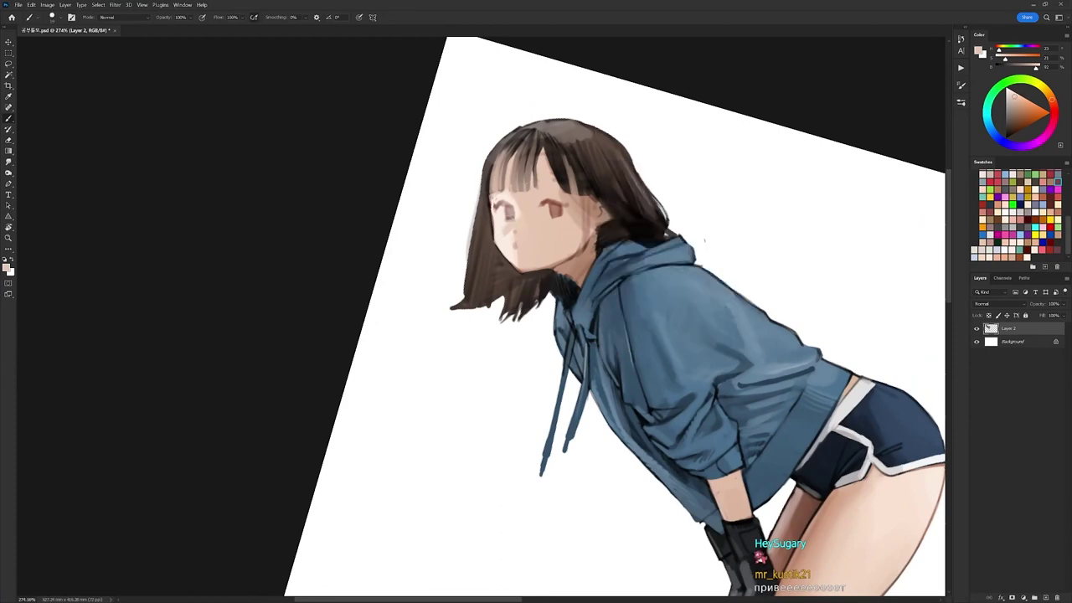
right_click(599, 179)
left_click(677, 257)
left_click(549, 193)
Choose a saturated red and paint the upper eyelid line on both eyes.
left_click(1033, 116)
key("r")
left_click_drag(754, 208, 641, 165)
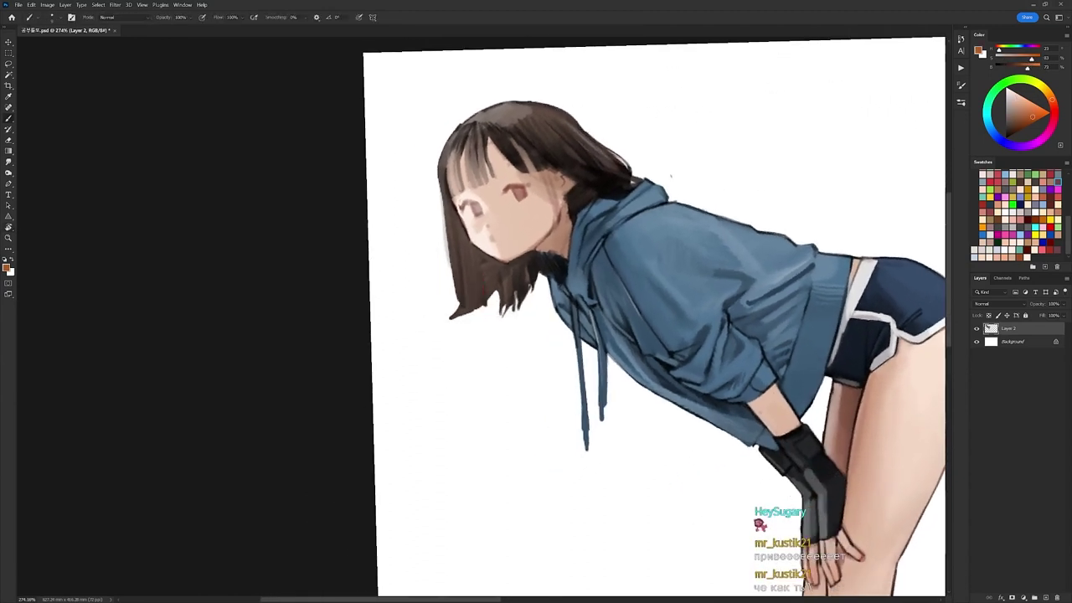
left_click(1055, 106)
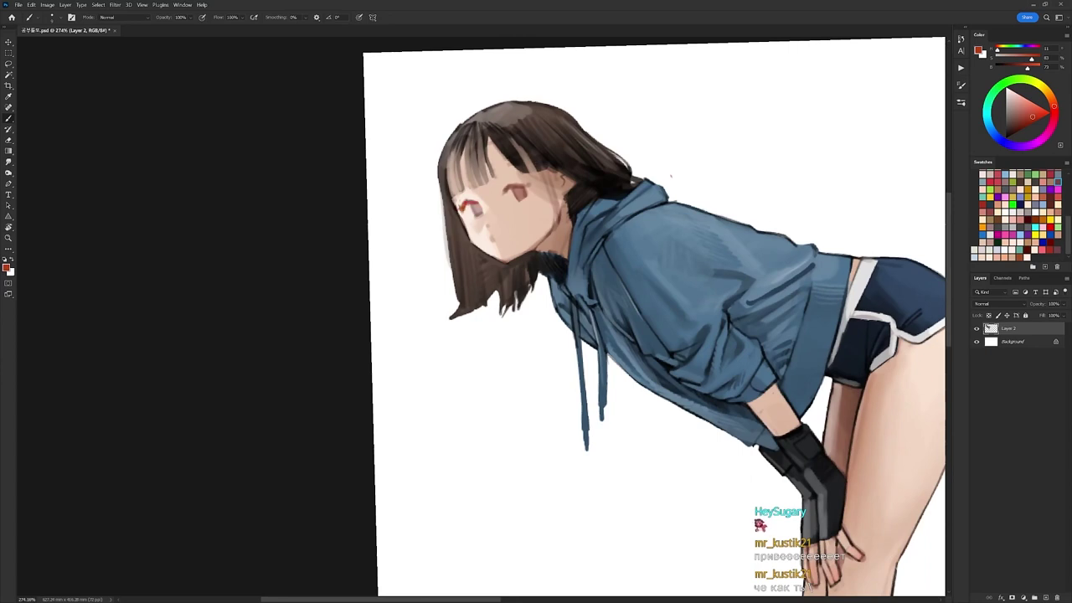
left_click_drag(508, 188, 527, 185)
Sample white from the background and lighten the inside of both eyes with a larger brush.
right_click(641, 109)
left_click(667, 183)
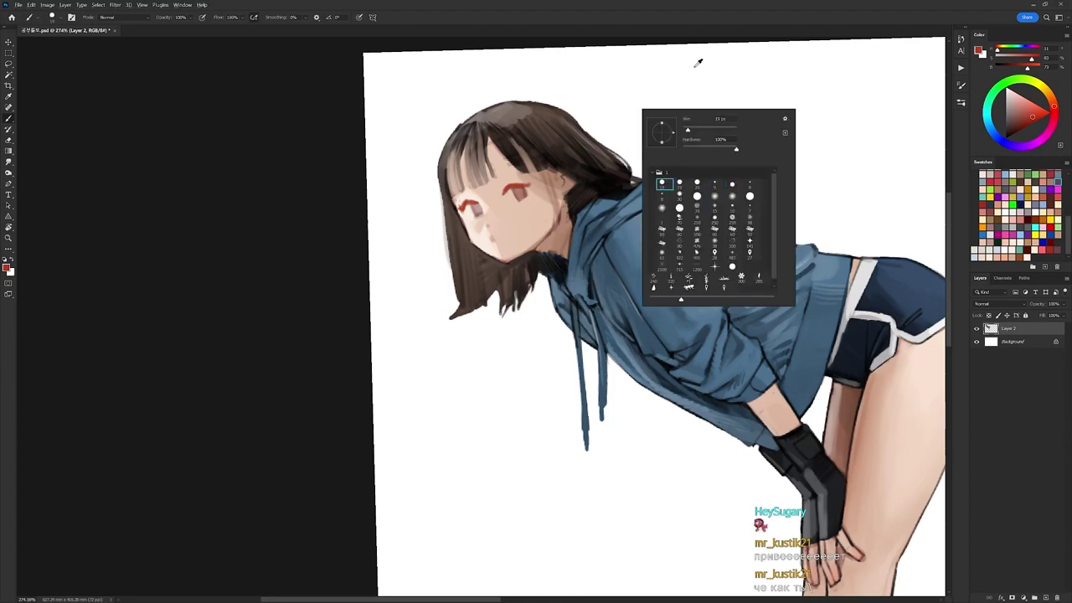
left_click(696, 67, "alt")
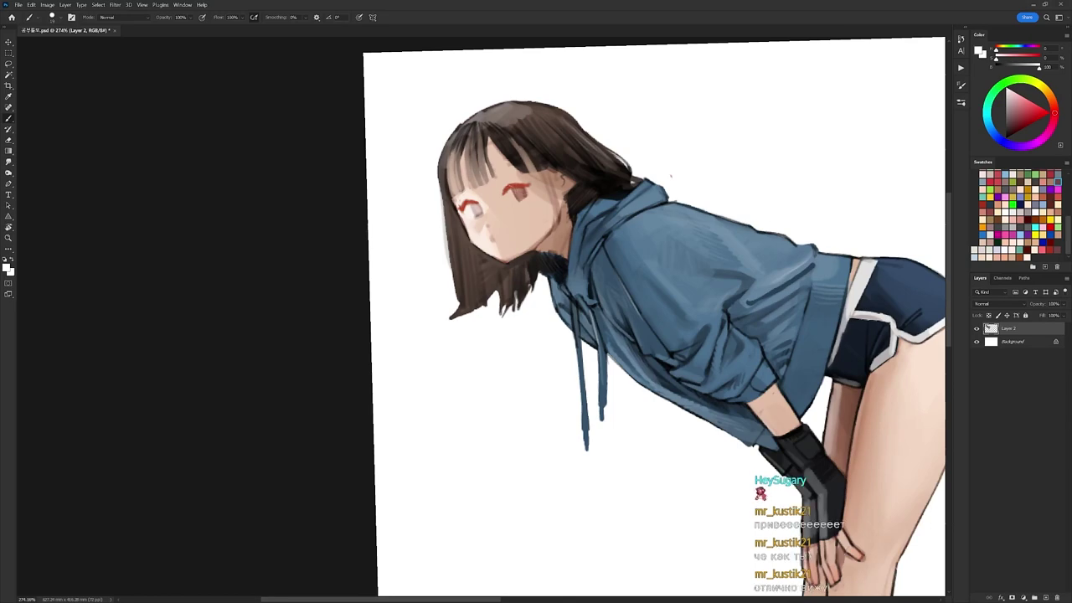
left_click_drag(517, 188, 522, 197)
Darken the red upper eyelid lines of both eyes with black and blend them with sampled reddish tones.
left_click_drag(605, 181, 554, 147)
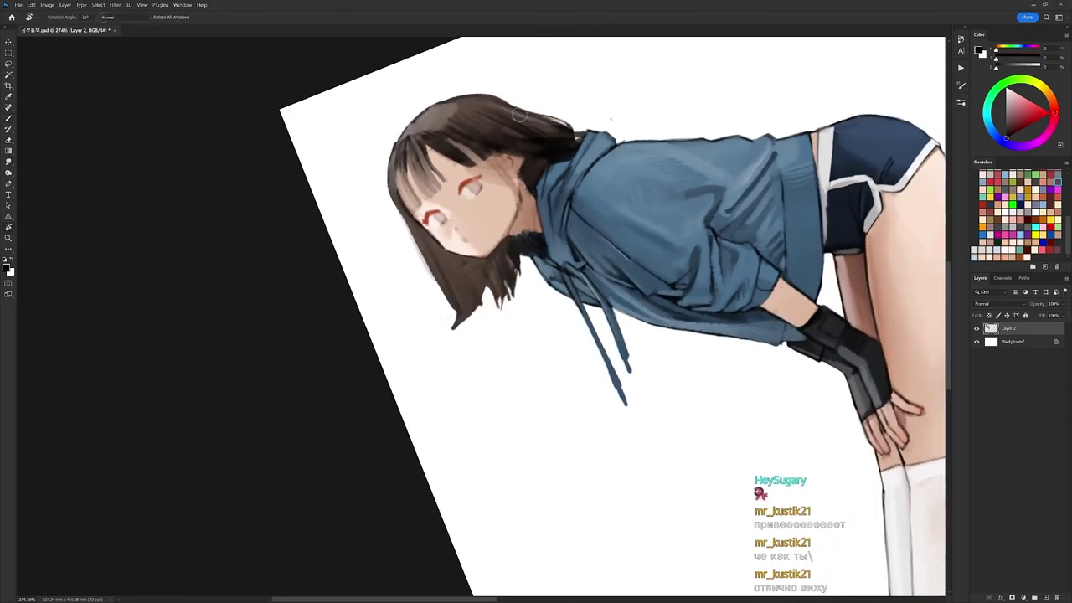
right_click(514, 155)
left_click(430, 203, "alt")
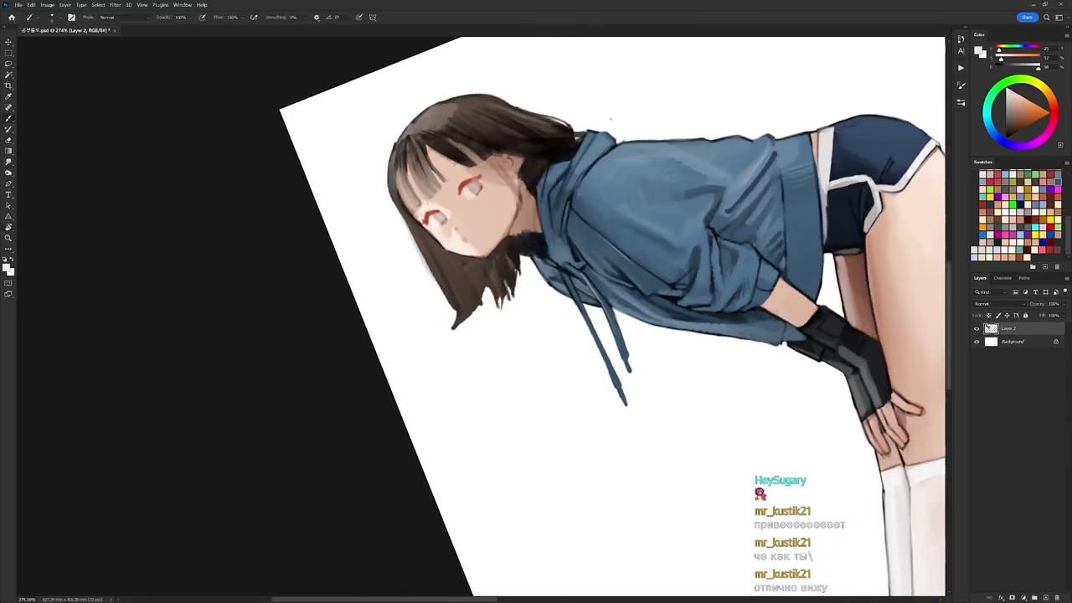
left_click(421, 222, "alt")
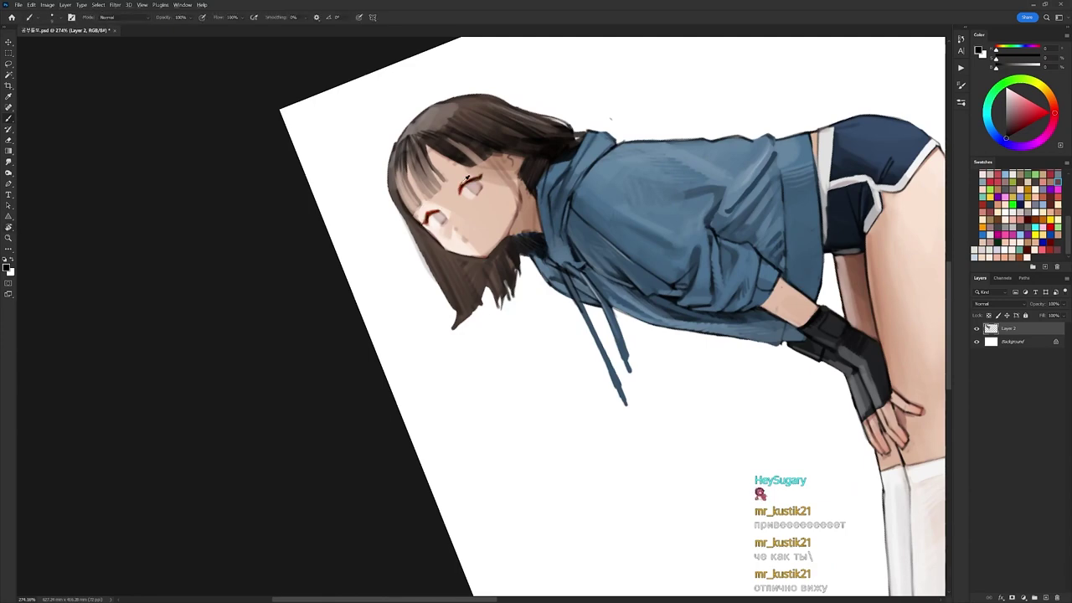
left_click(466, 180, "alt")
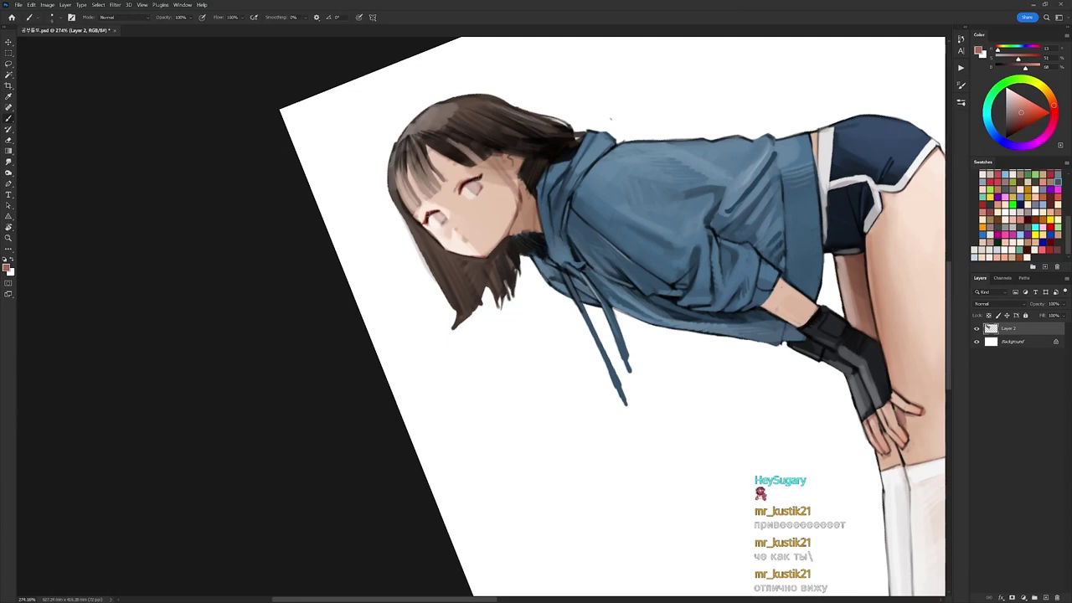
left_click_drag(425, 216, 439, 212)
Paint dark grey irises in both eyes, viewing the drawing at different canvas rotations.
key("r")
left_click_drag(436, 147, 508, 134)
left_click(596, 242, "alt")
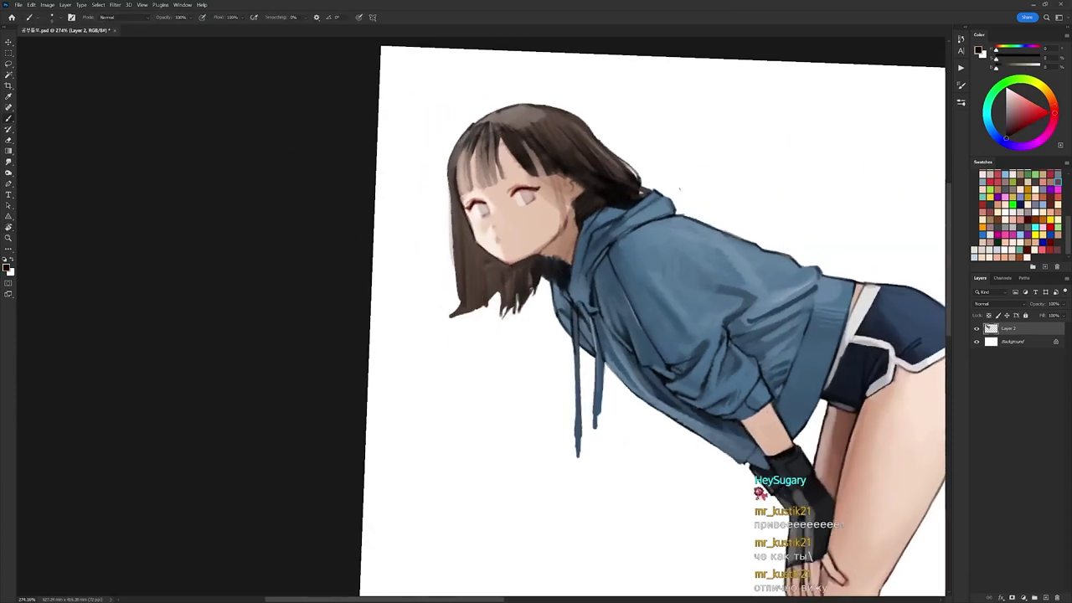
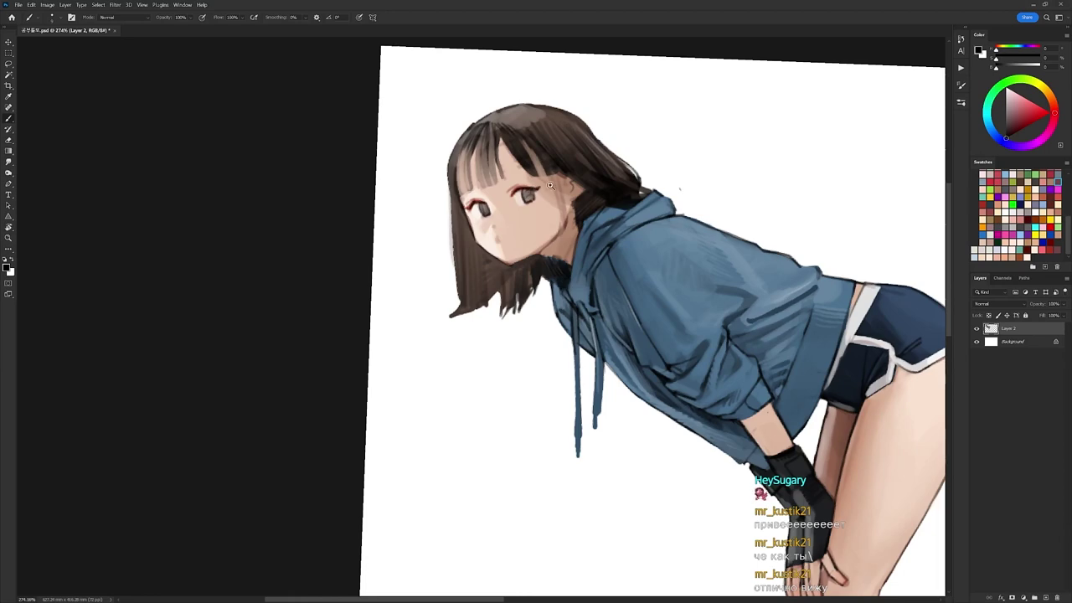
scroll(550, 186, "down", 4)
key("r")
key("Escape")
scroll(553, 182, "up", 4)
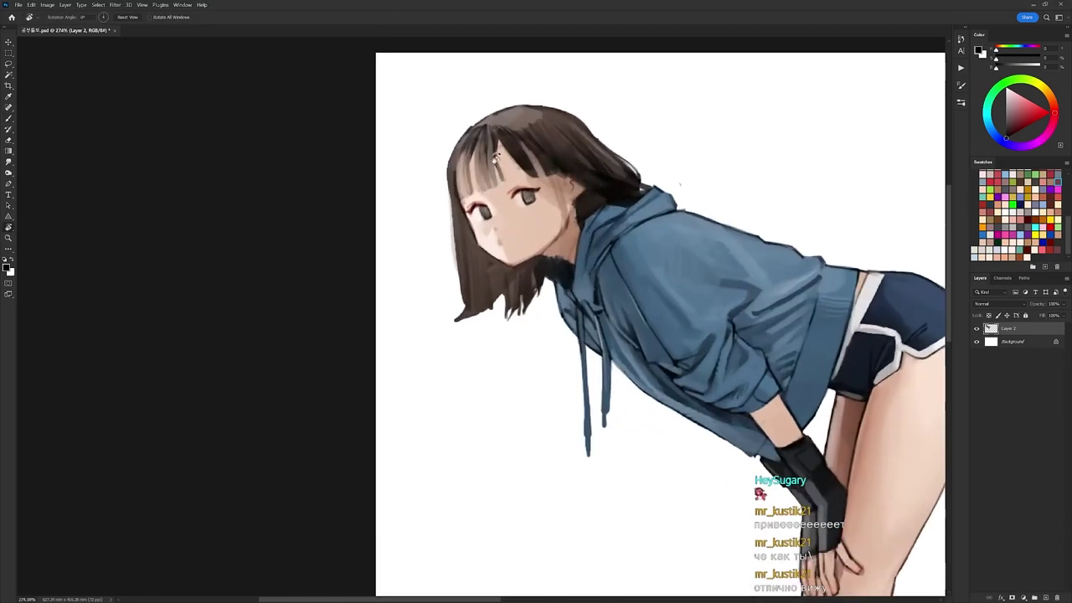
Lasso the near eye, shift it slightly away from the nose, and deselect it.
key("b")
left_click(511, 208, "alt")
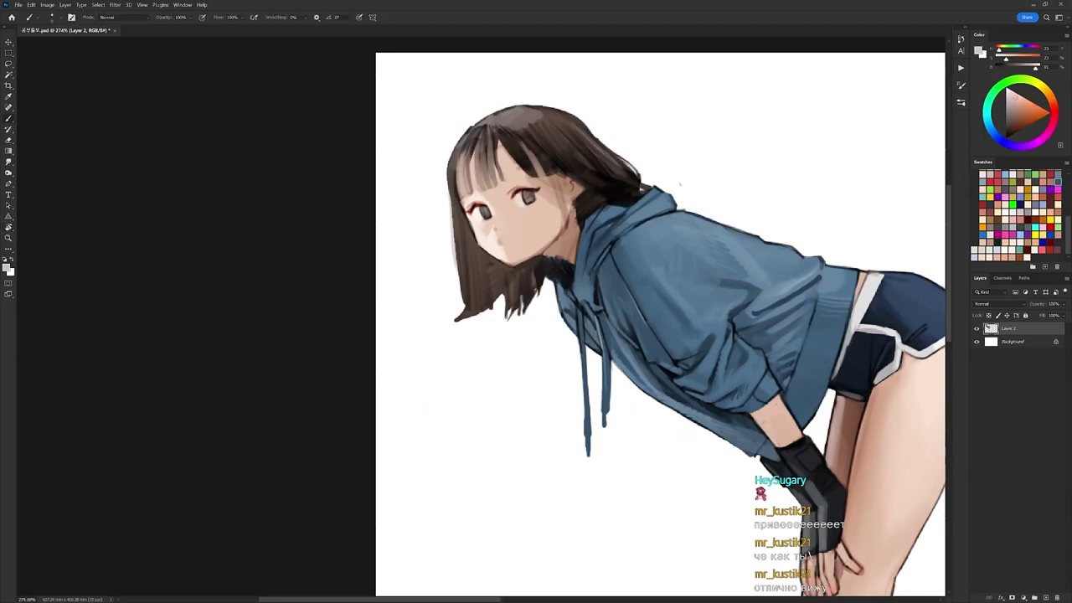
key("l")
mouse_move(511, 208)
left_mouse_down()
mouse_move(505, 186)
mouse_move(546, 211)
mouse_move(541, 203)
left_mouse_up()
key("ctrl+d")
key("b")
left_click(503, 222, "alt")
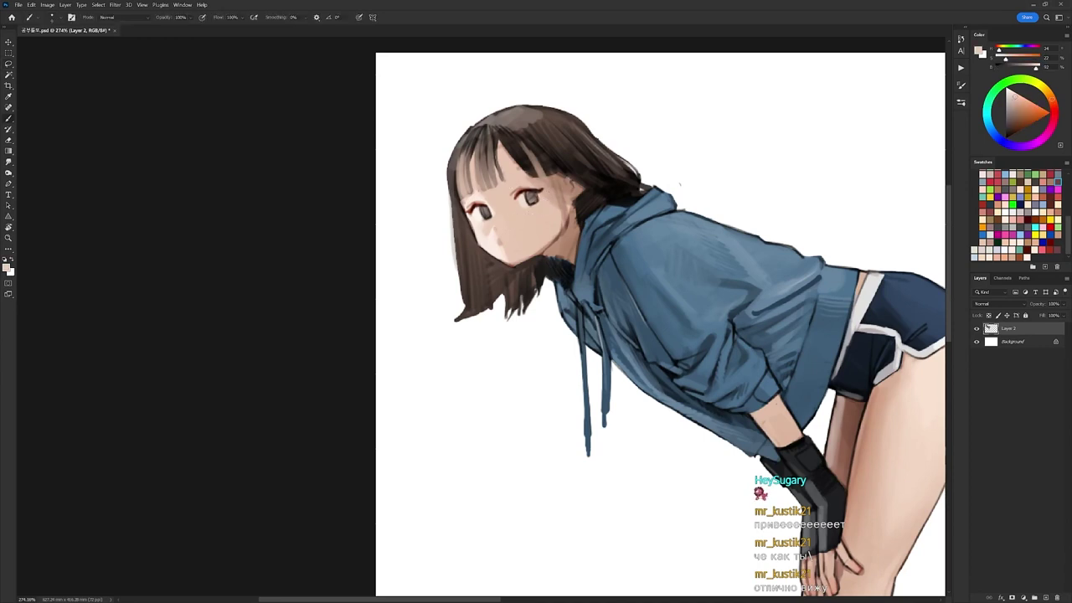
Smooth the nose and far cheek with light skin tones sampled from the face.
right_click(519, 138)
left_click(581, 248)
left_click(492, 241, "alt")
left_click(490, 219, "alt")
right_click(553, 139)
double_click(634, 237)
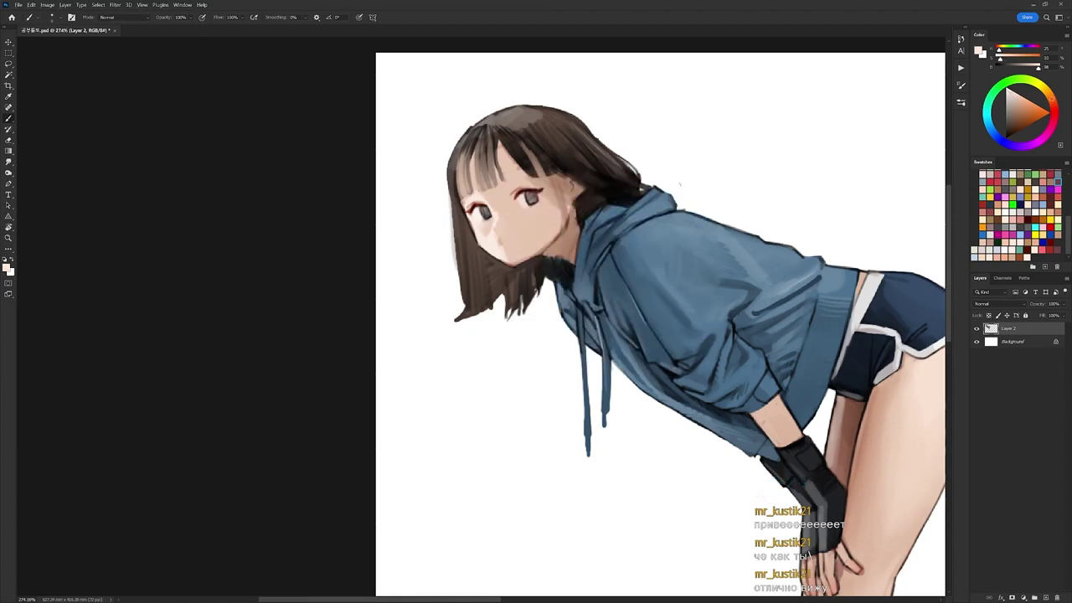
Choose an orange-red and paint a blush across the near cheek and nose, blending its edges with sampled skin tones.
left_click(1039, 107)
left_click(1055, 107)
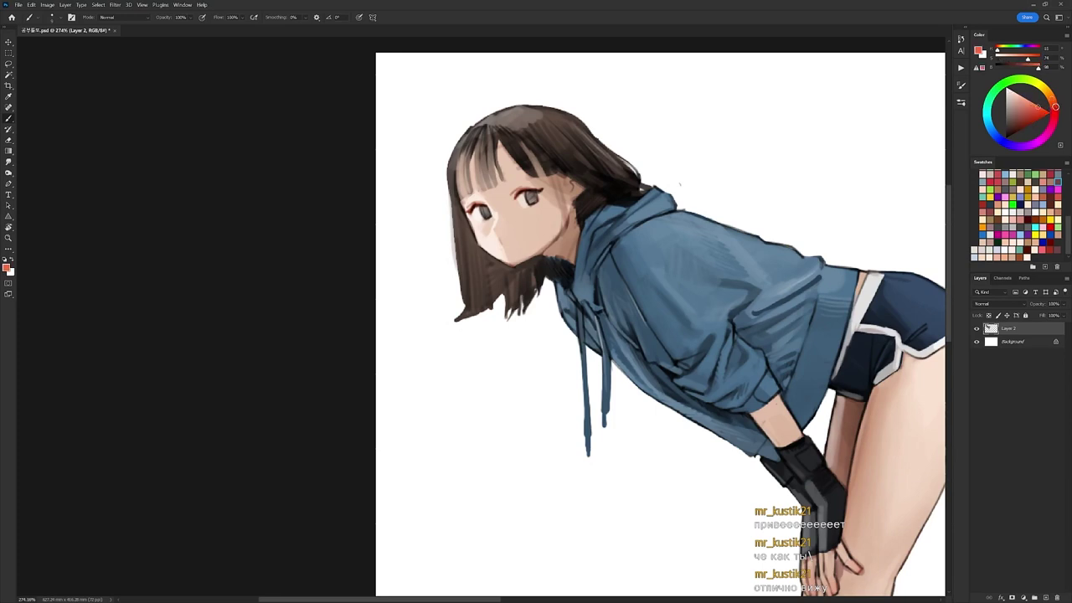
right_click(584, 185)
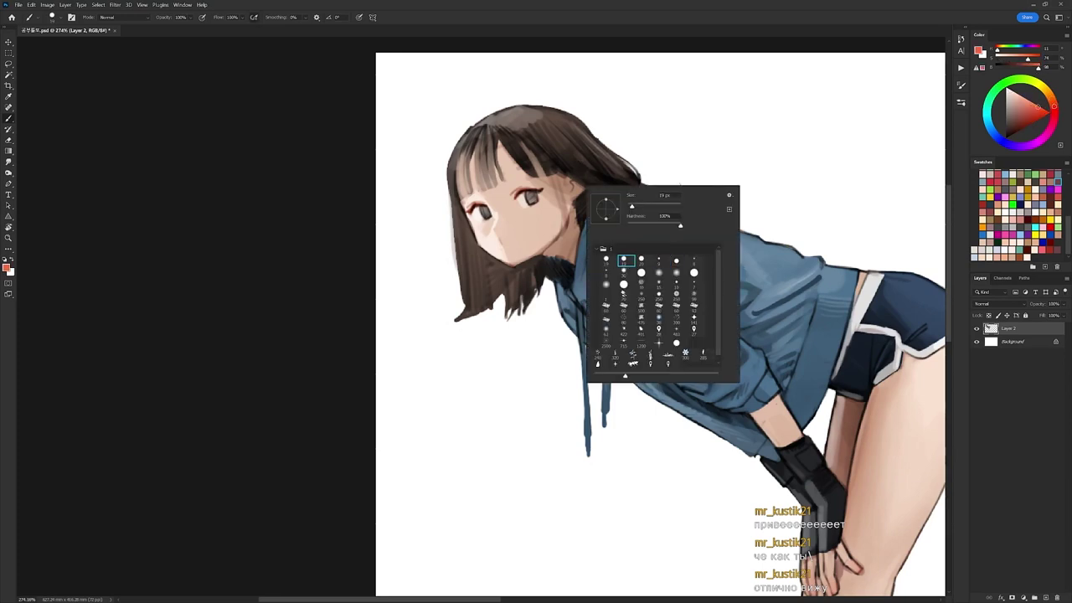
double_click(626, 260)
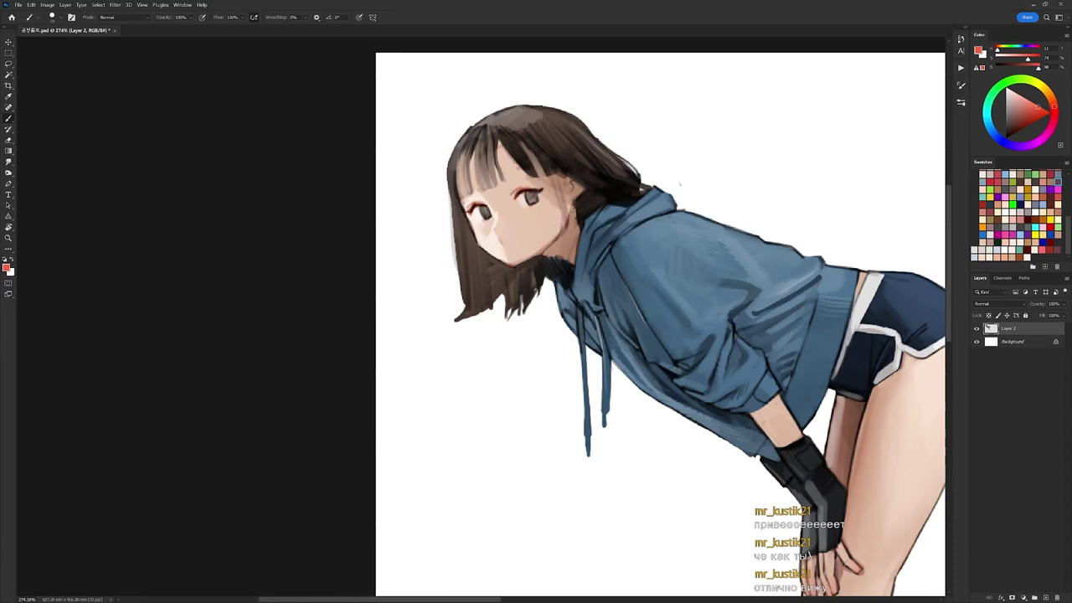
right_click(610, 163)
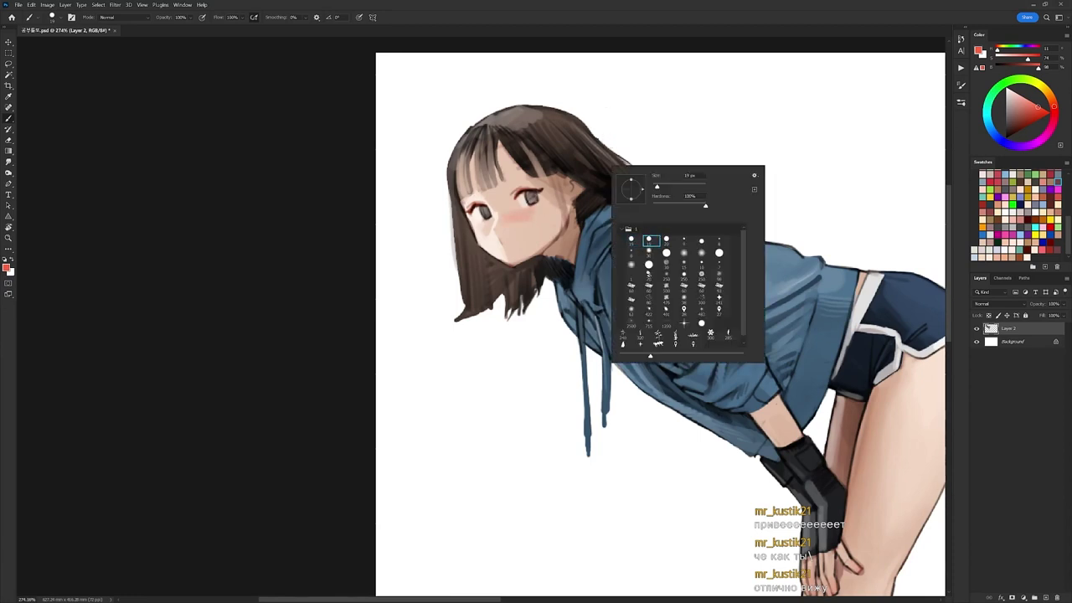
key("Escape")
left_click(513, 218, "alt")
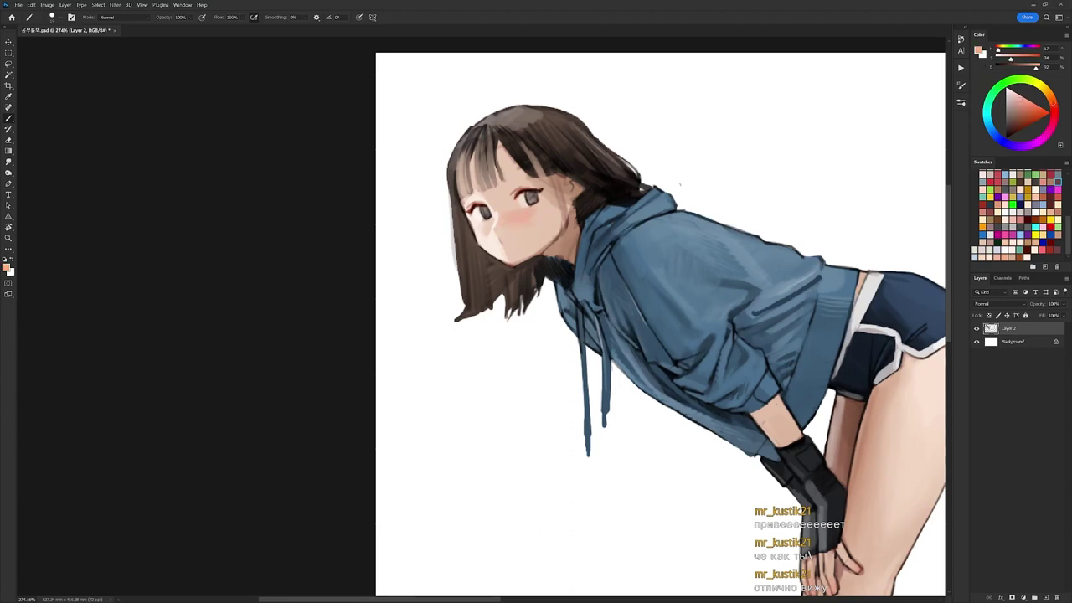
left_click(530, 230, "alt")
Refine the hair edge around the ear with a small brush, using black and sampled tones.
key("d")
right_click(627, 165)
left_click(705, 245)
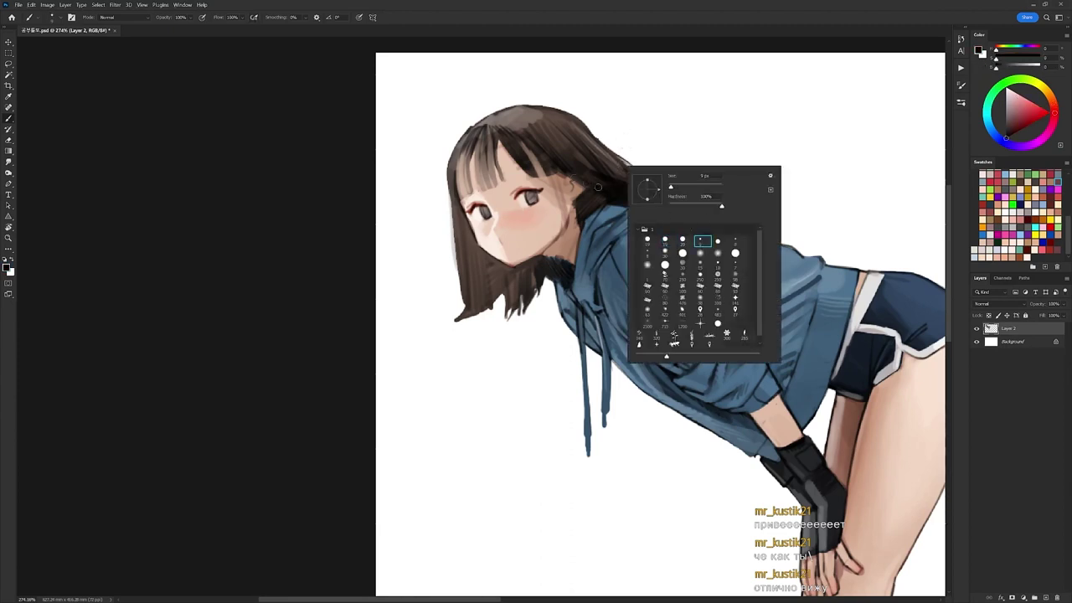
left_click(571, 178)
left_click(581, 189, "alt")
mouse_move(584, 192)
left_mouse_down()
mouse_move(577, 199)
mouse_move(586, 186)
left_mouse_up()
left_click(577, 201, "alt")
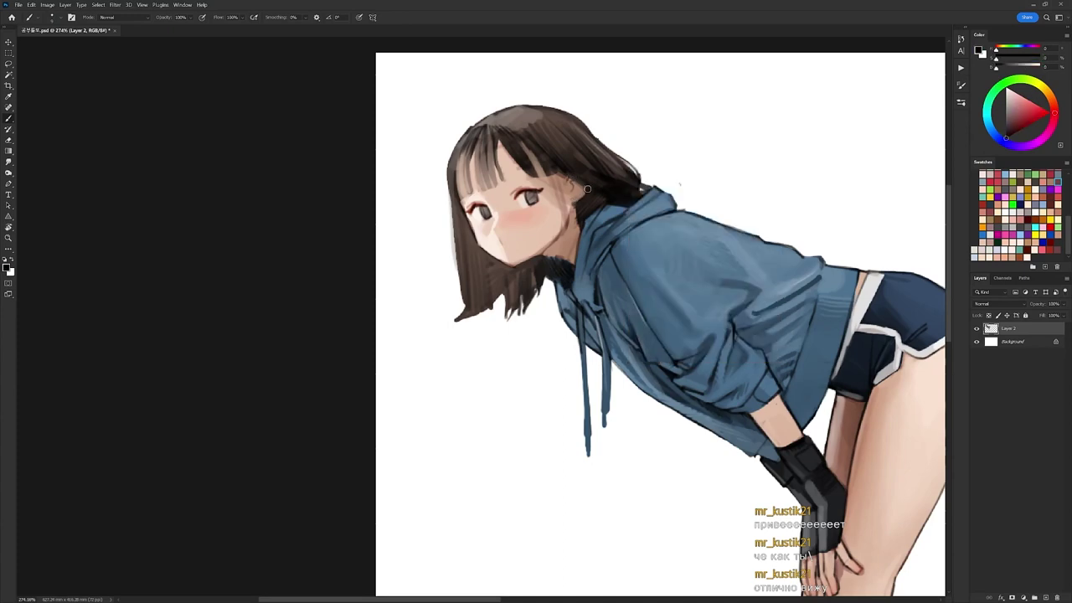
Refine the lower face between the nose and chin with sampled light skin tones.
left_click(509, 238, "alt")
left_click_drag(509, 238, 534, 255)
left_click(504, 245, "alt")
key("r")
key("d")
left_click(536, 253, "alt")
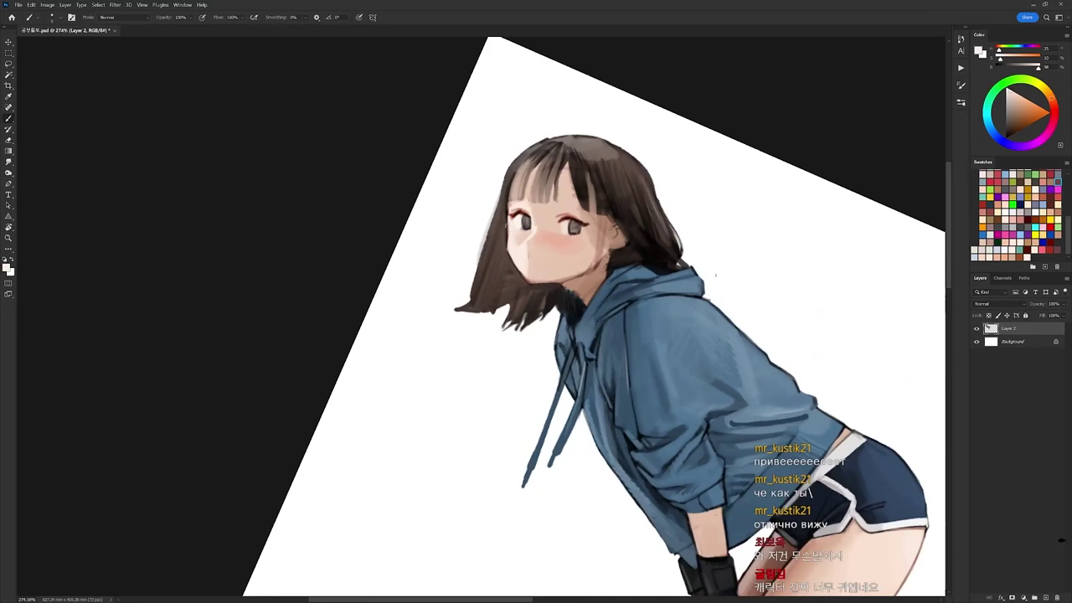
Touch up the face and hair edge beside the far eye with a light sampled tone.
left_click(507, 223, "alt")
left_click(507, 210, "alt")
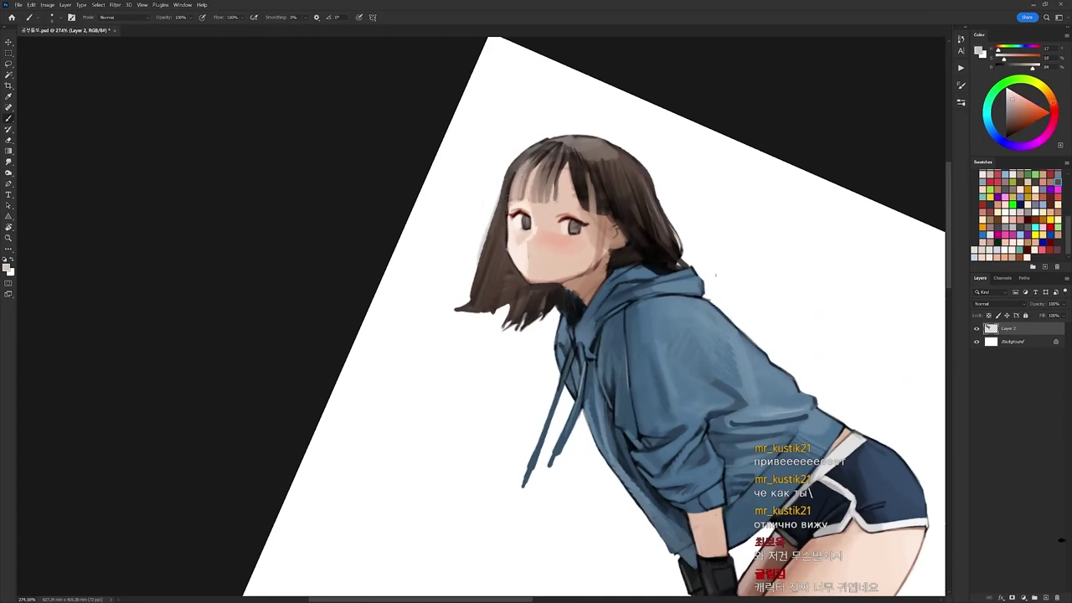
left_click_drag(507, 213, 508, 180)
key("d")
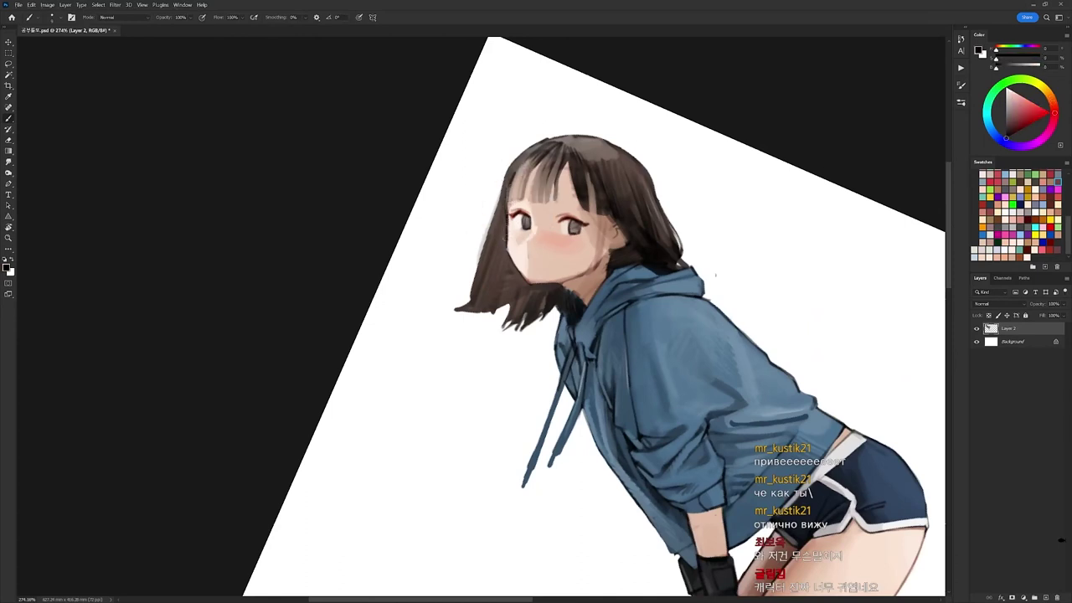
Redraw the far cheek contour down to the chin with black and tones sampled from the skin and hair.
left_click(511, 232, "alt")
key("d")
left_click_drag(508, 219, 521, 277)
left_click(504, 250, "alt")
left_click(518, 258, "alt")
key("d")
left_click(512, 267, "alt")
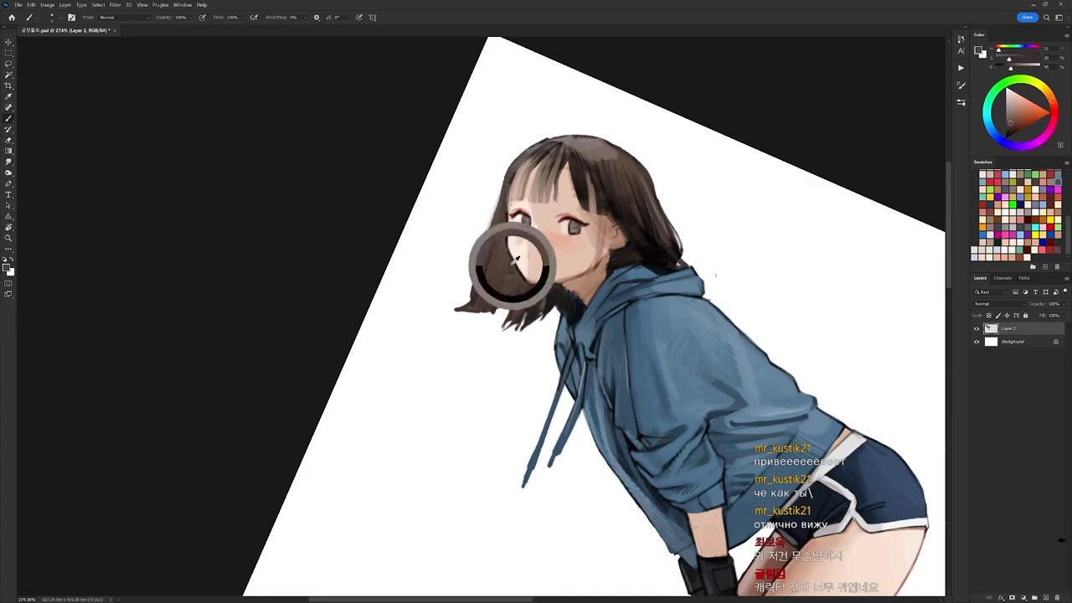
Refine the near jawline and the neck beneath it with sampled skin shadow tones, rotating the canvas as needed.
key("r")
left_click_drag(715, 274, 673, 175)
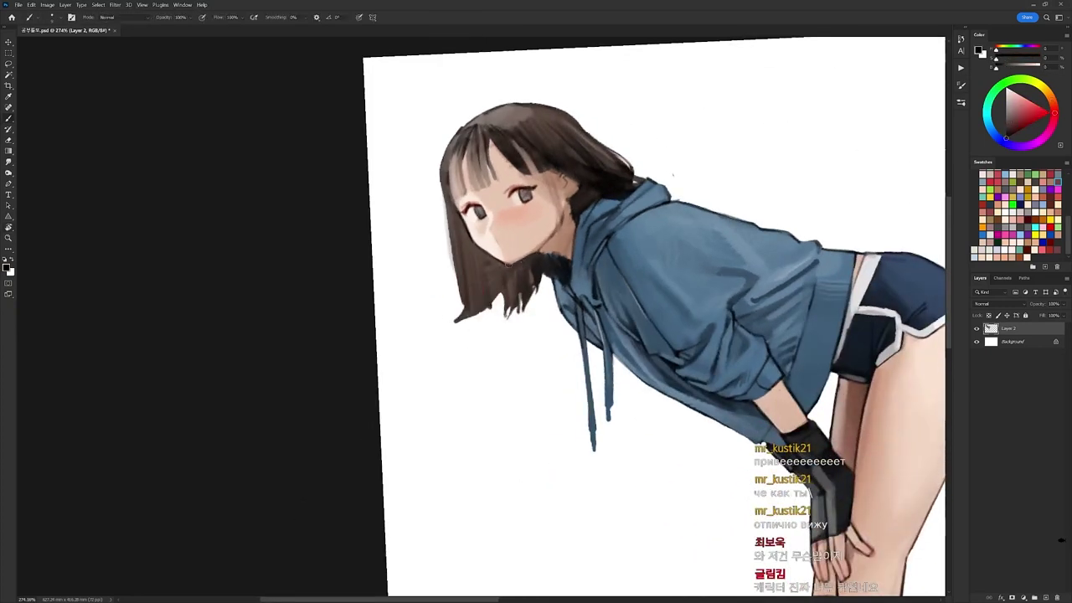
left_click(560, 235, "alt")
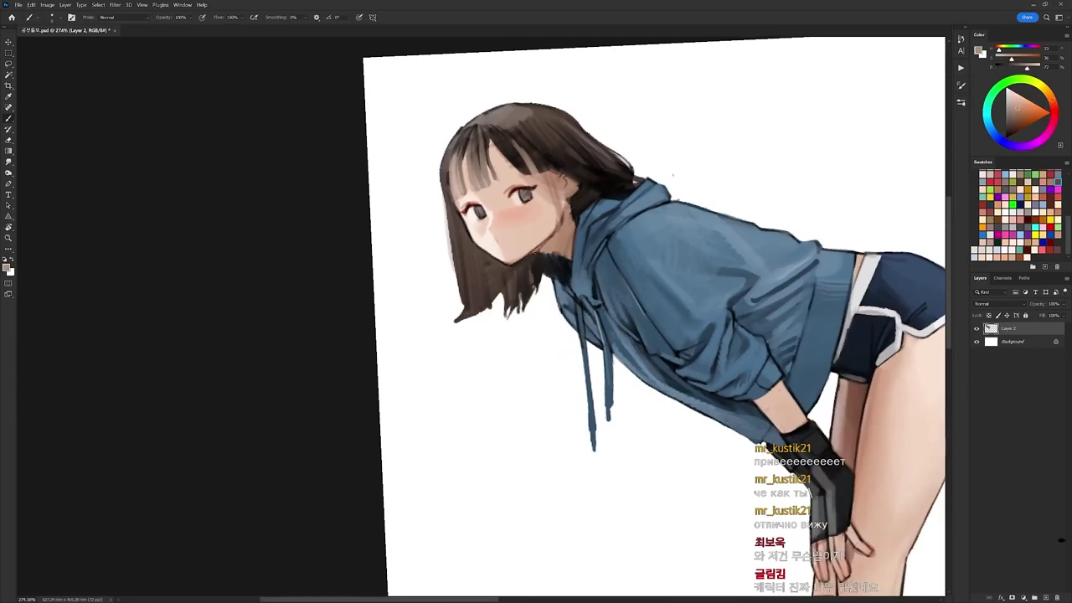
left_click_drag(565, 213, 553, 235)
key("r")
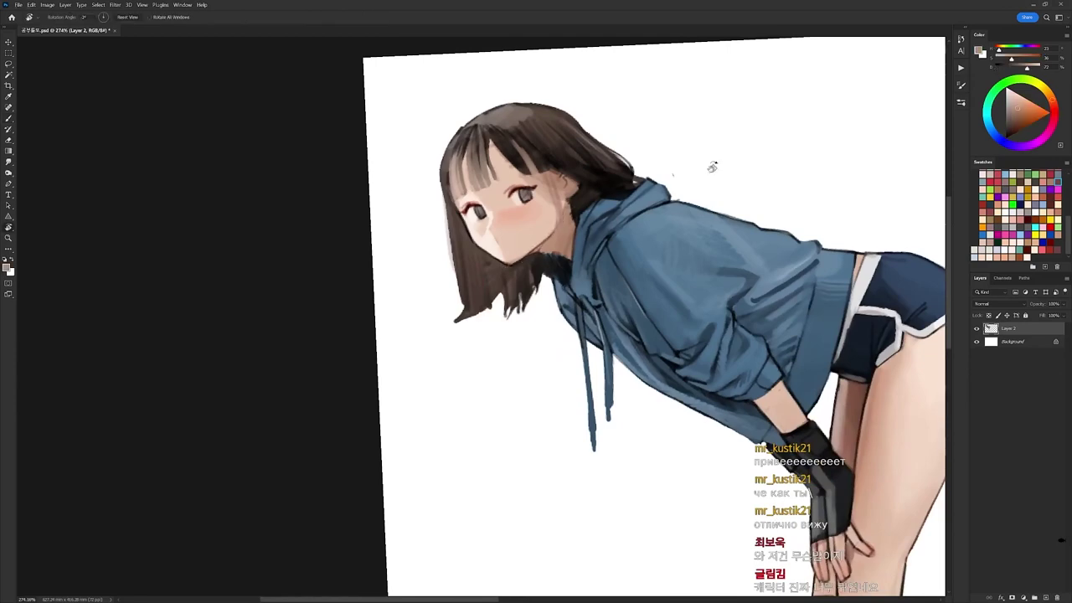
left_click_drag(713, 167, 715, 458)
key("d")
left_click(572, 344, "alt")
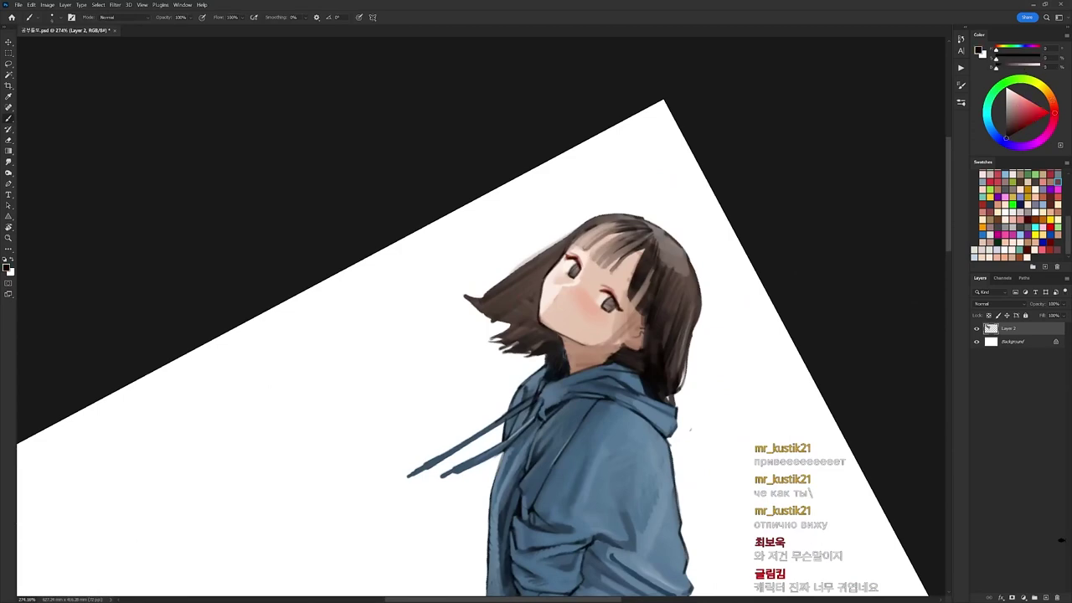
left_click(571, 350, "alt")
Erase along the outer edge of the far-side hair to clean up its silhouette.
key("r")
mouse_move(684, 217)
left_mouse_down()
mouse_move(630, 145)
mouse_move(668, 115)
left_mouse_up()
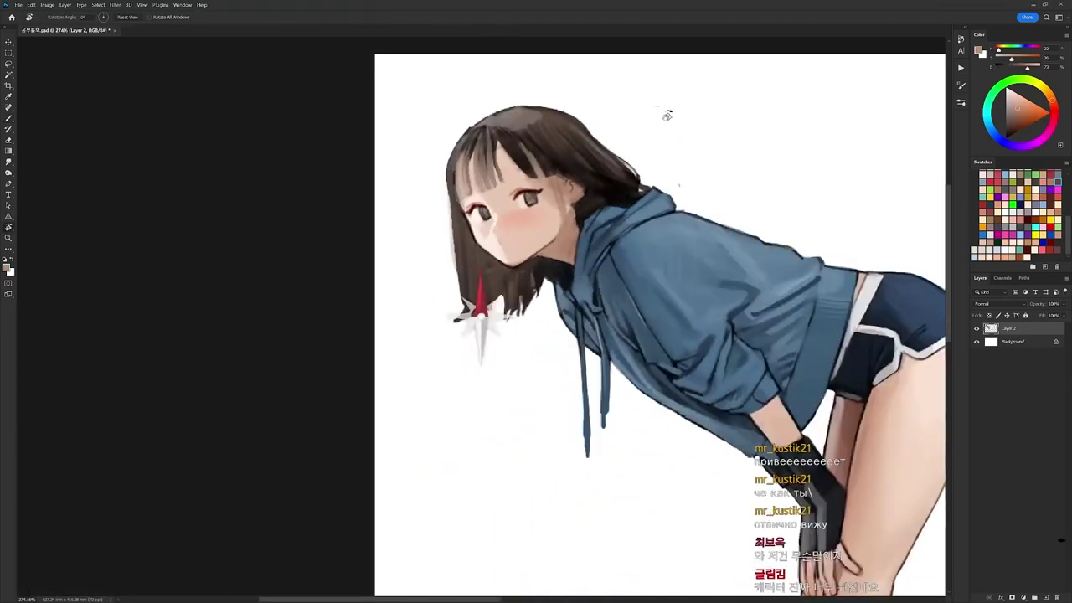
key("d")
key("b")
left_click(469, 149, "alt")
key("e")
left_click_drag(449, 145, 456, 286)
Draw a thin black strand along the outer edge of the far-side hair and trim it with the Eraser.
key("d")
key("b")
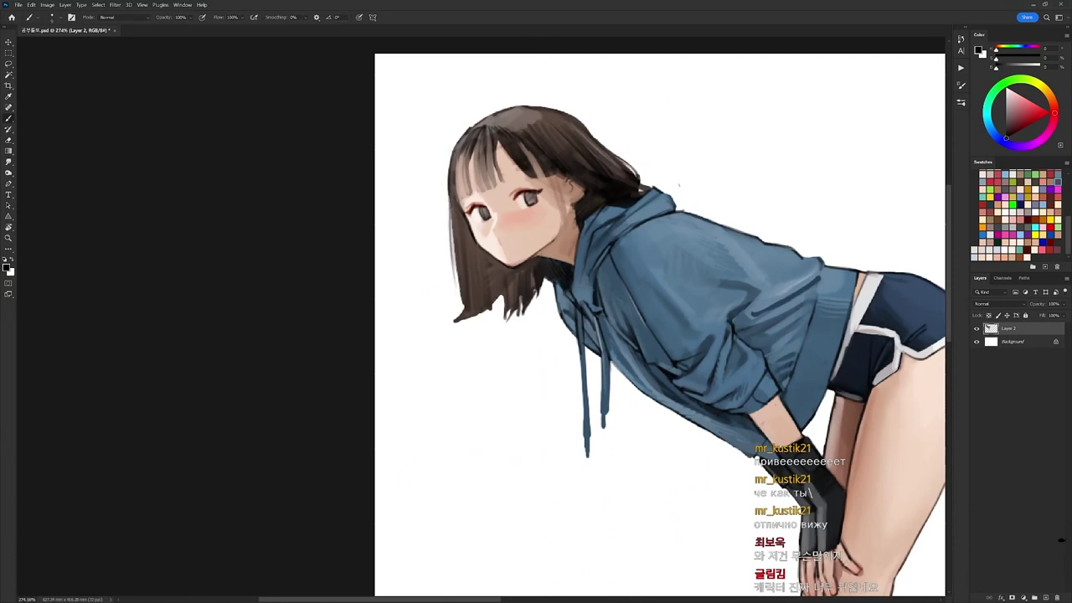
left_click_drag(451, 207, 458, 287)
key("e")
left_click_drag(451, 206, 461, 290)
Paint long dark strands down the hair lock beside the far cheek.
key("b")
left_click(466, 247, "alt")
key("d")
mouse_move(470, 240)
left_mouse_down()
mouse_move(472, 307)
mouse_move(478, 300)
left_mouse_up()
left_click_drag(477, 249, 481, 302)
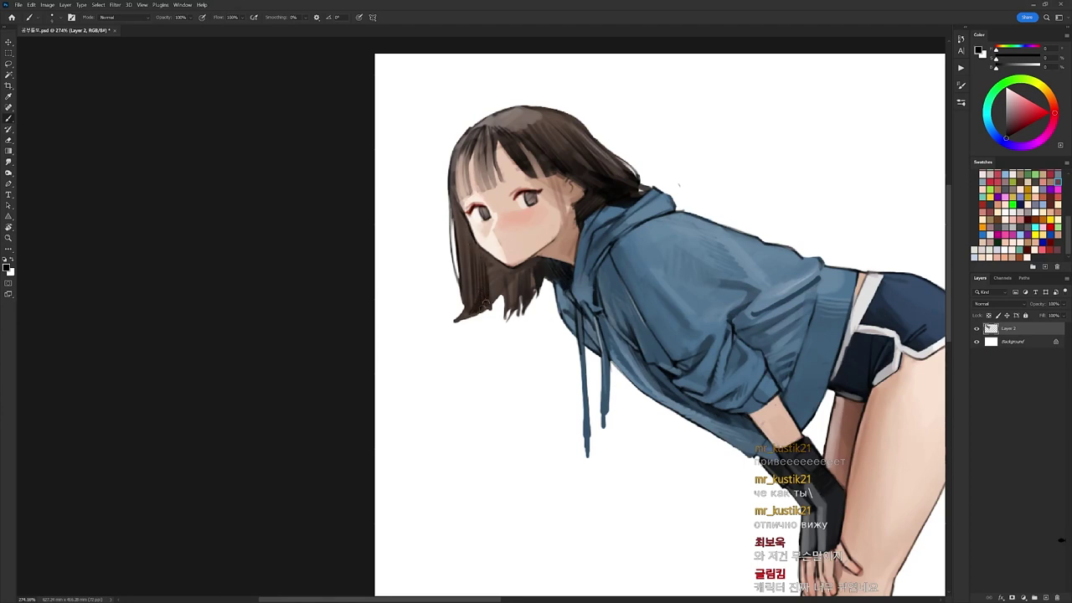
Add dark strands at the far temple and in the hair below the chin, blending with sampled brown tones.
left_click(486, 237, "alt")
key("d")
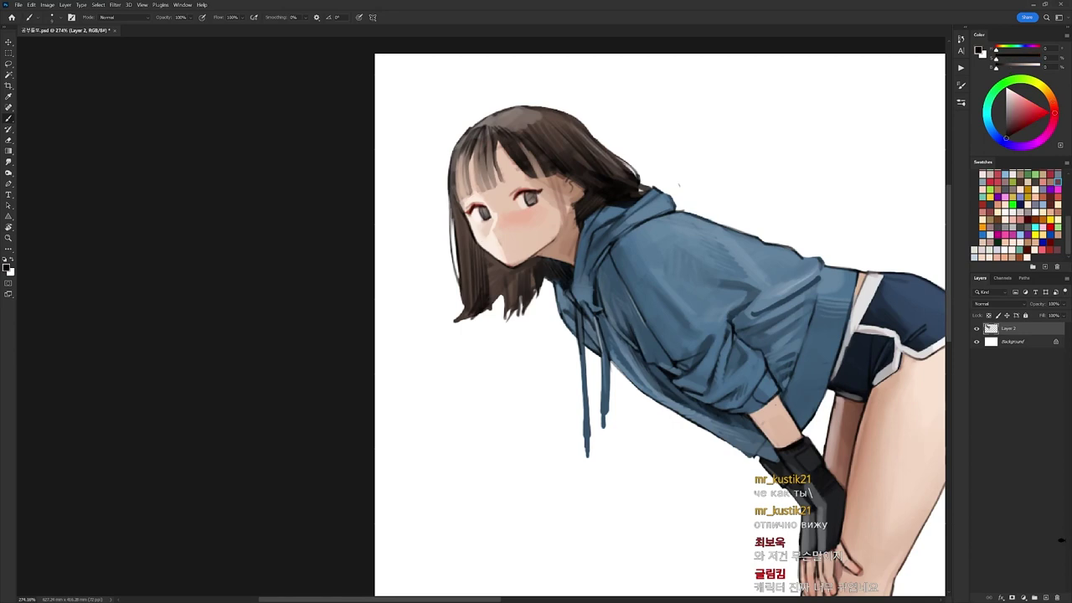
left_click_drag(459, 155, 460, 214)
left_click_drag(494, 268, 490, 300)
left_click(503, 285, "alt")
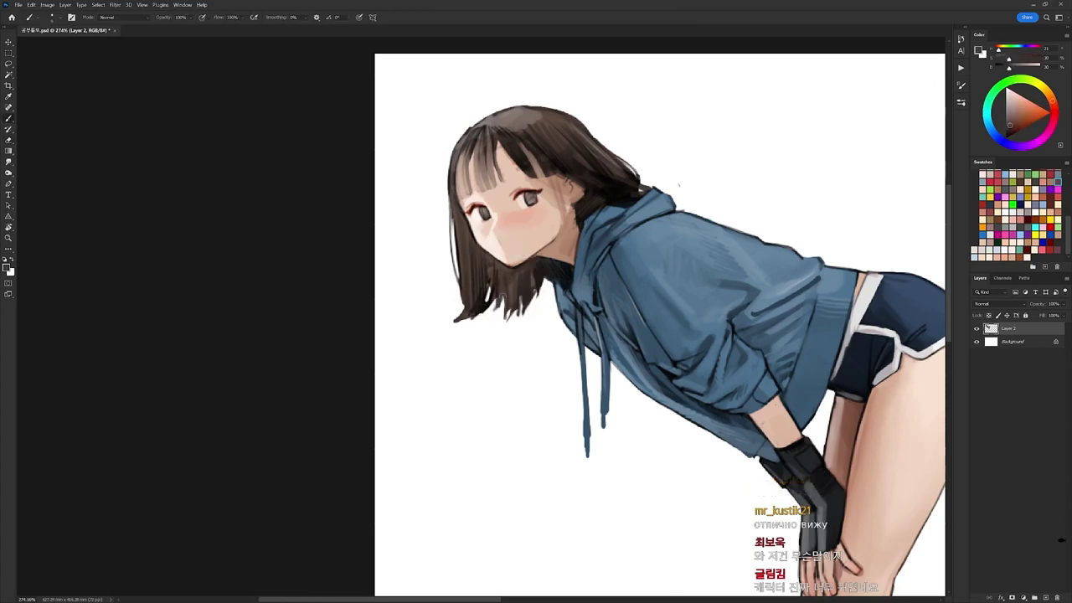
left_click(502, 298, "alt")
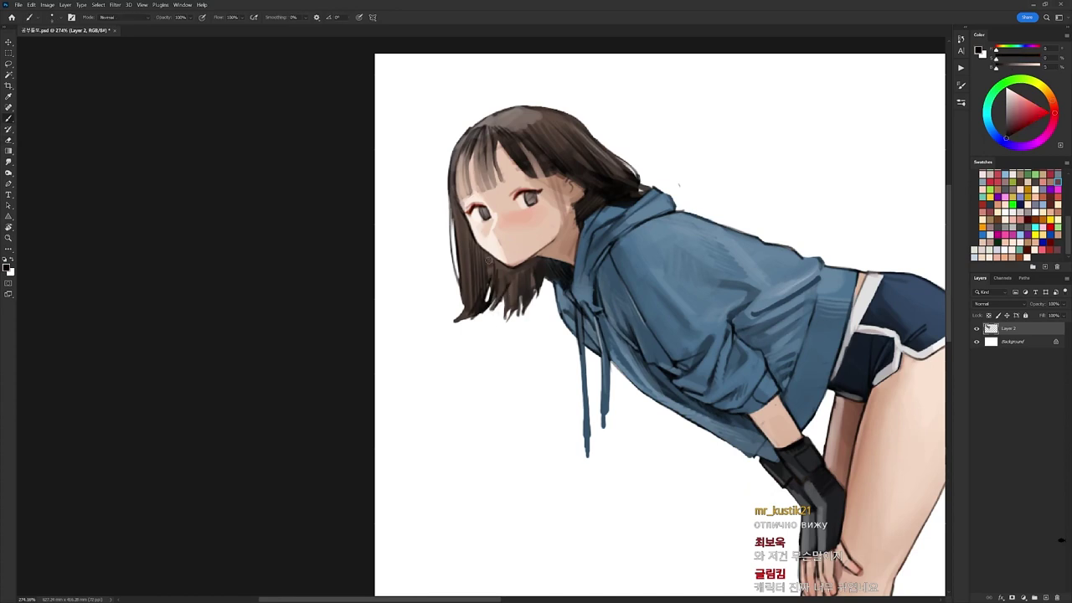
left_click(506, 283, "alt")
Choose a saturated red and paint small lips between the nose and chin with a larger brush.
key("r")
left_click_drag(507, 267, 549, 186)
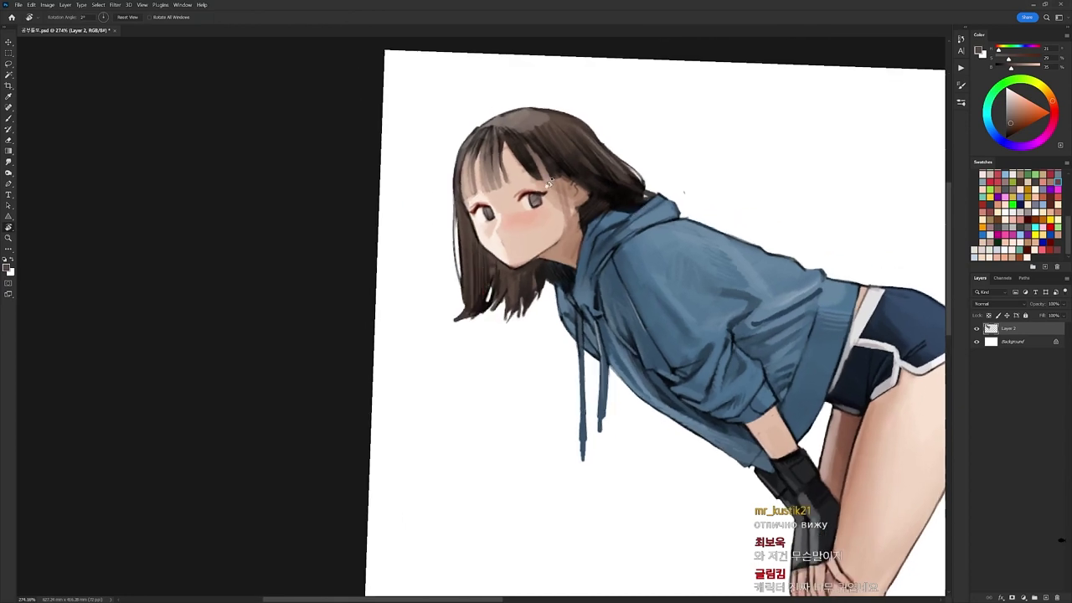
left_click(1040, 113)
left_click_drag(1055, 107, 1055, 111)
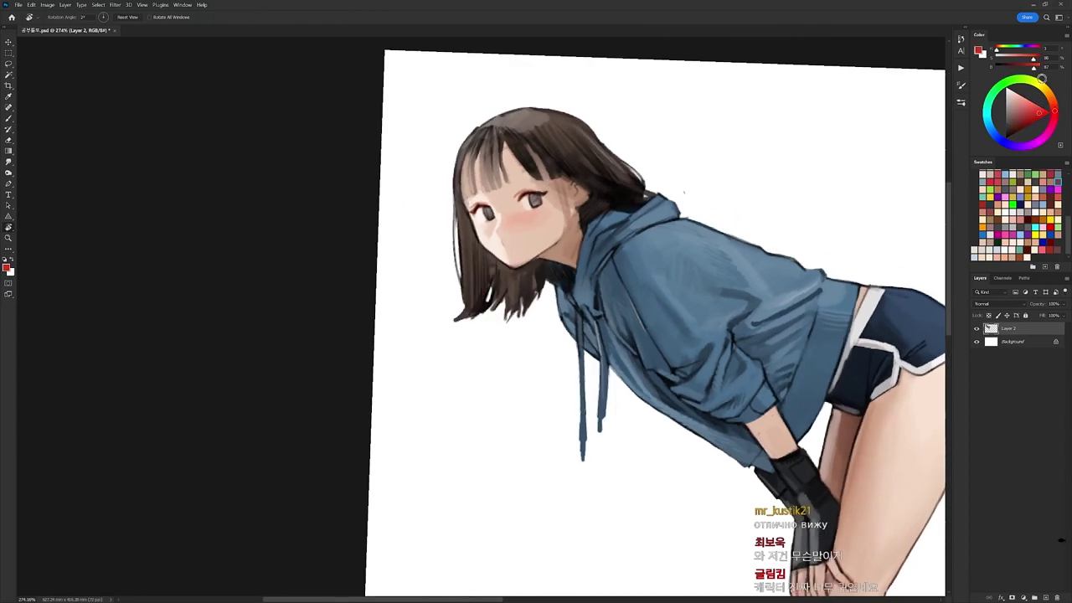
key("b")
right_click(538, 192)
left_click(577, 265)
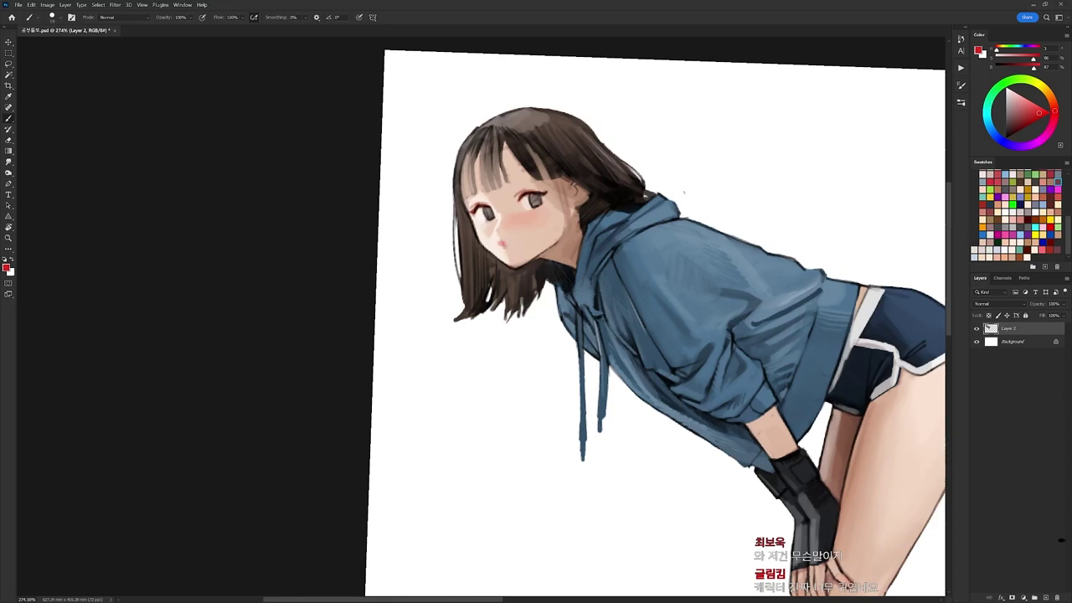
Paint a dark red line between the lips with a small brush at 100% hardness.
key("r")
mouse_move(675, 255)
left_mouse_down()
mouse_move(620, 208)
mouse_move(556, 199)
left_mouse_up()
key("d")
right_click(522, 198)
left_click(594, 277)
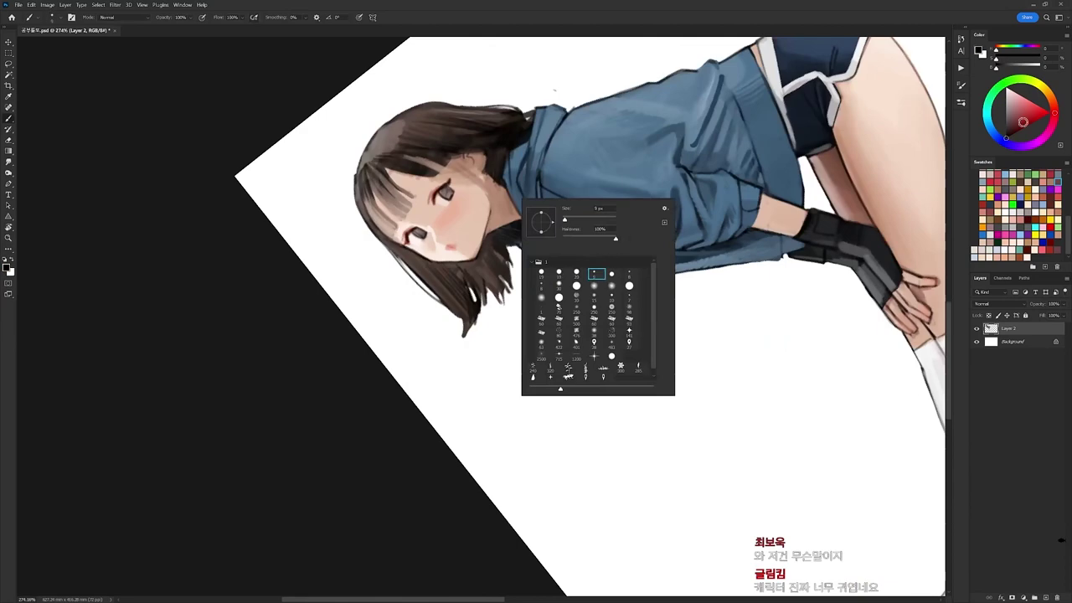
left_click(1033, 122)
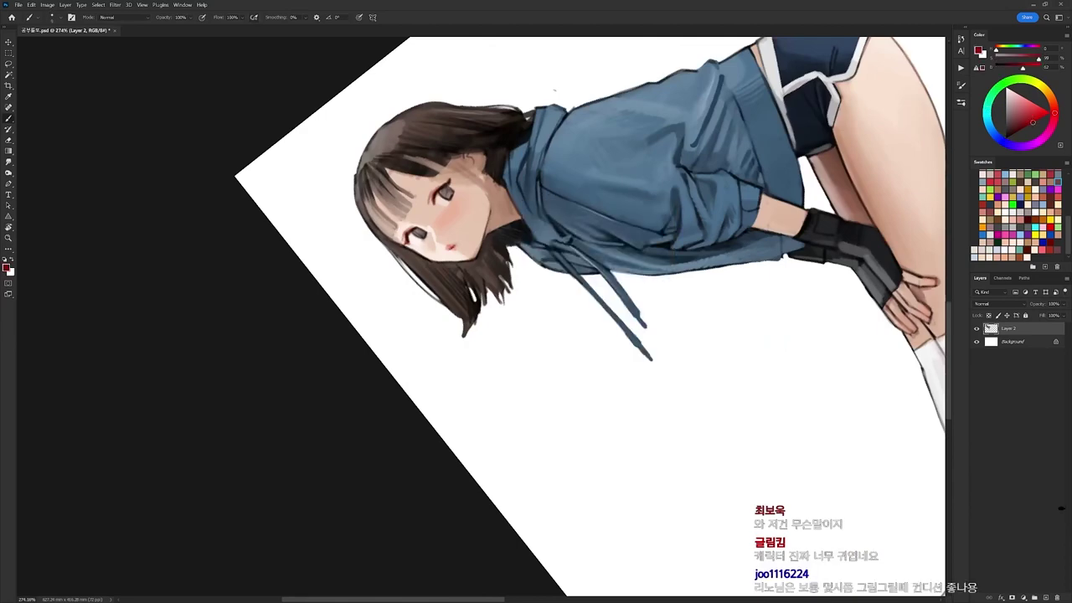
Trim the lip edges with sampled skin tones and refine the mouth shape with the sampled lip red.
key("r")
left_click_drag(402, 218, 561, 218)
left_click(555, 268, "alt")
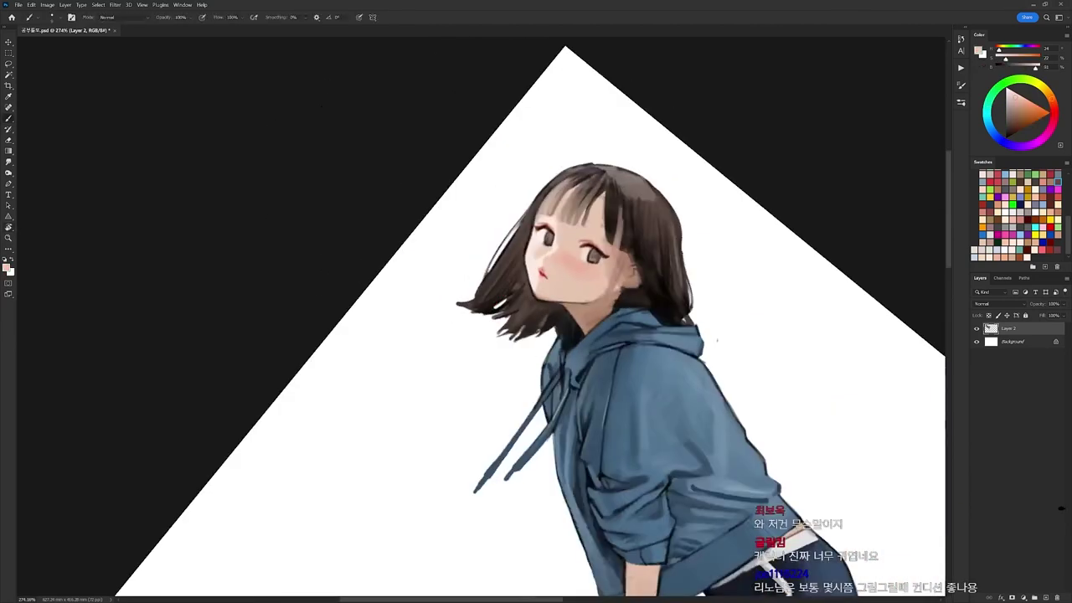
key("r")
left_click_drag(625, 245, 590, 197)
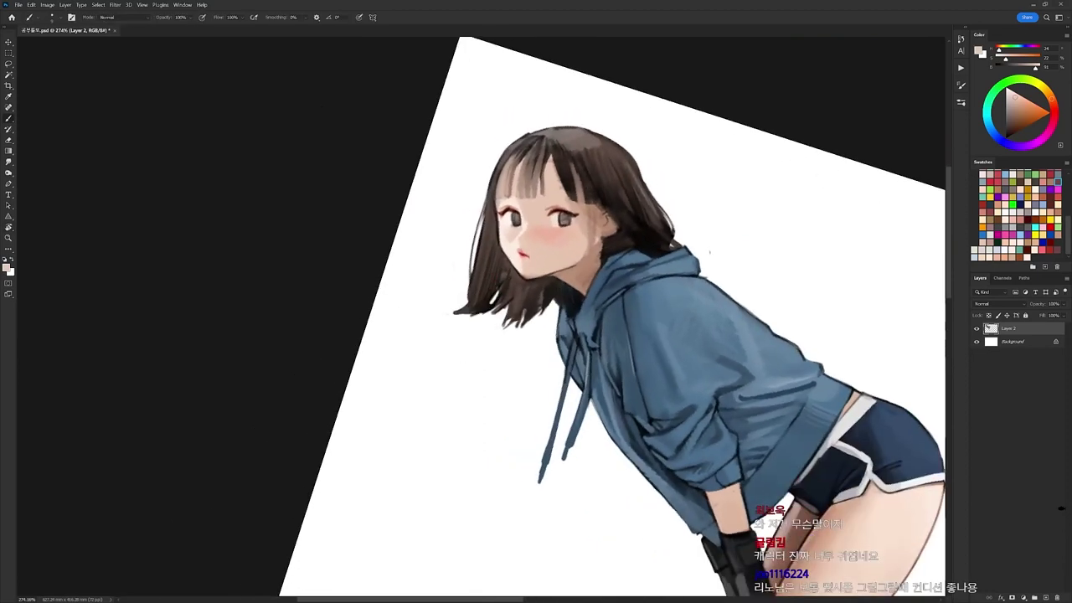
left_click(541, 256, "alt")
left_click(523, 253, "alt")
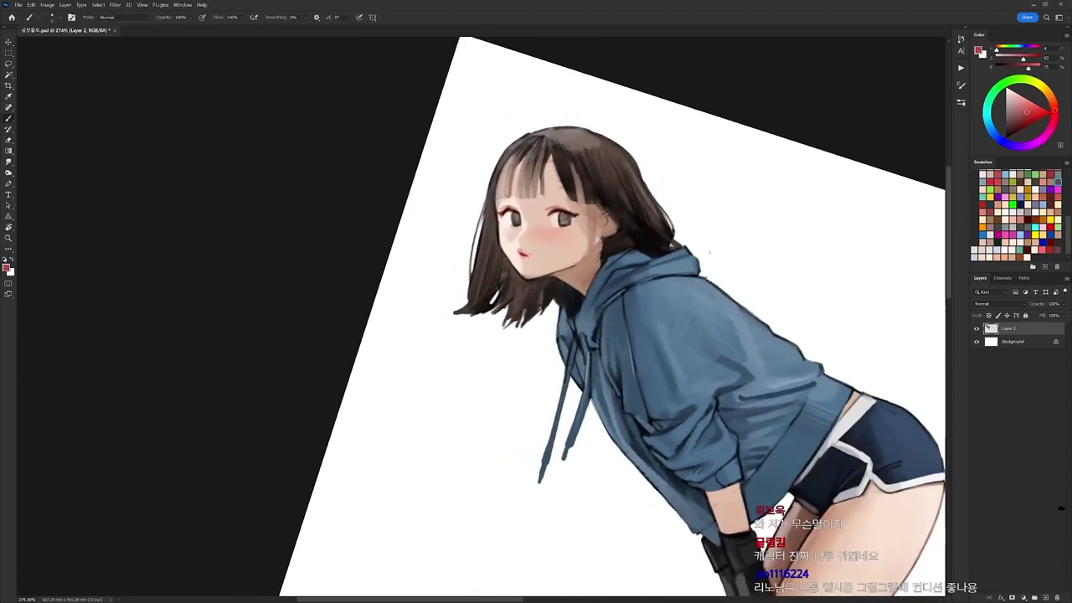
Tint the lips light red with a larger brush and blend around the mouth and chin using sampled skin tones.
left_click(539, 249, "alt")
left_click(521, 241, "alt")
right_click(609, 189)
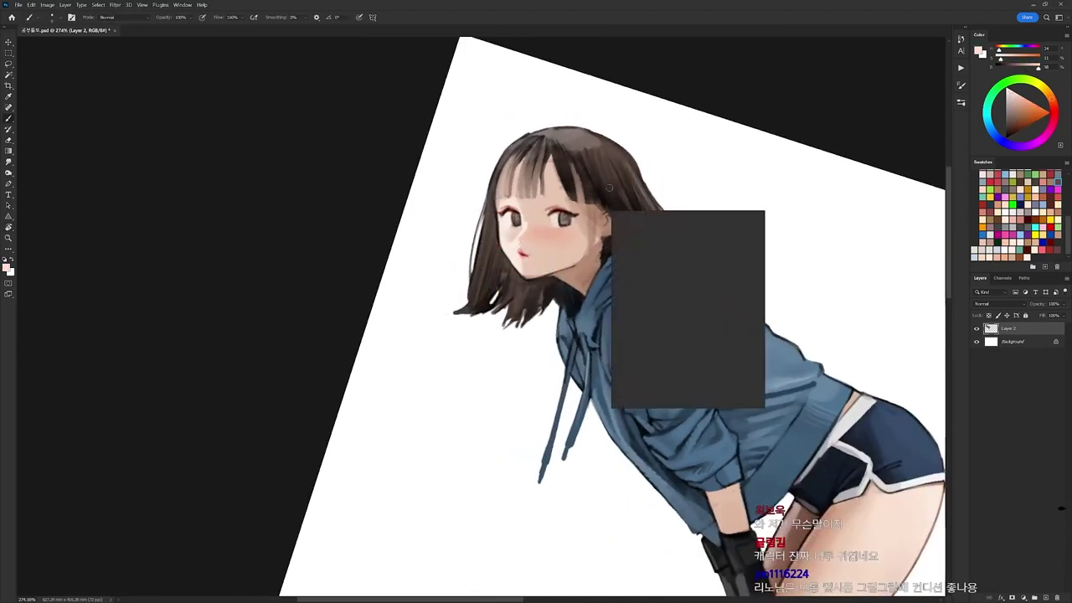
left_click(1054, 106)
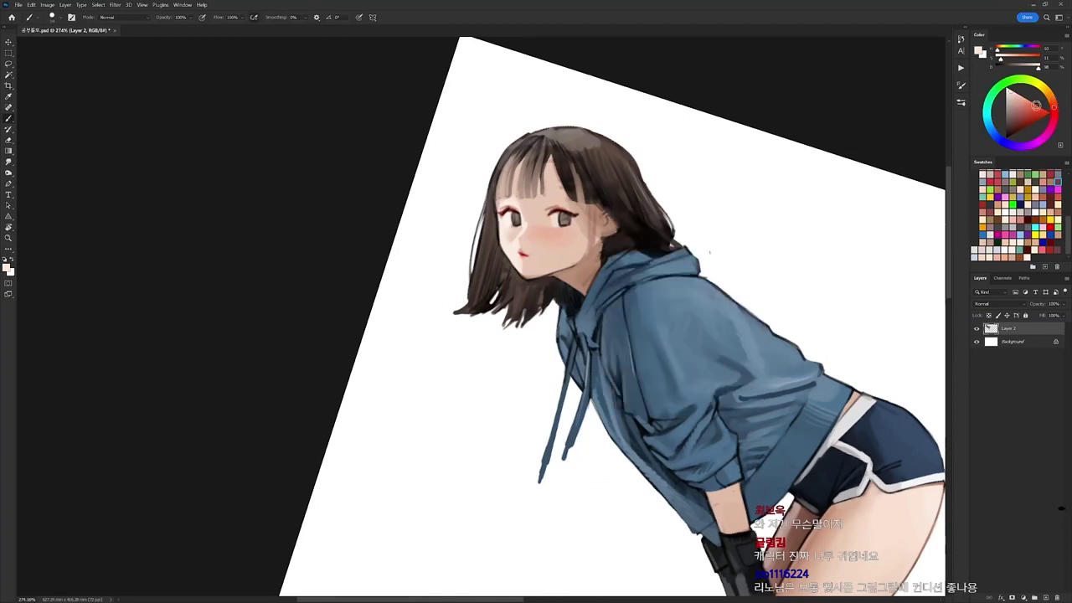
left_click(1037, 105)
left_click(528, 279, "alt")
Clean up the skin around the lips and below the nose with a smaller brush and sampled cheek tones.
left_click_drag(640, 212, 593, 195)
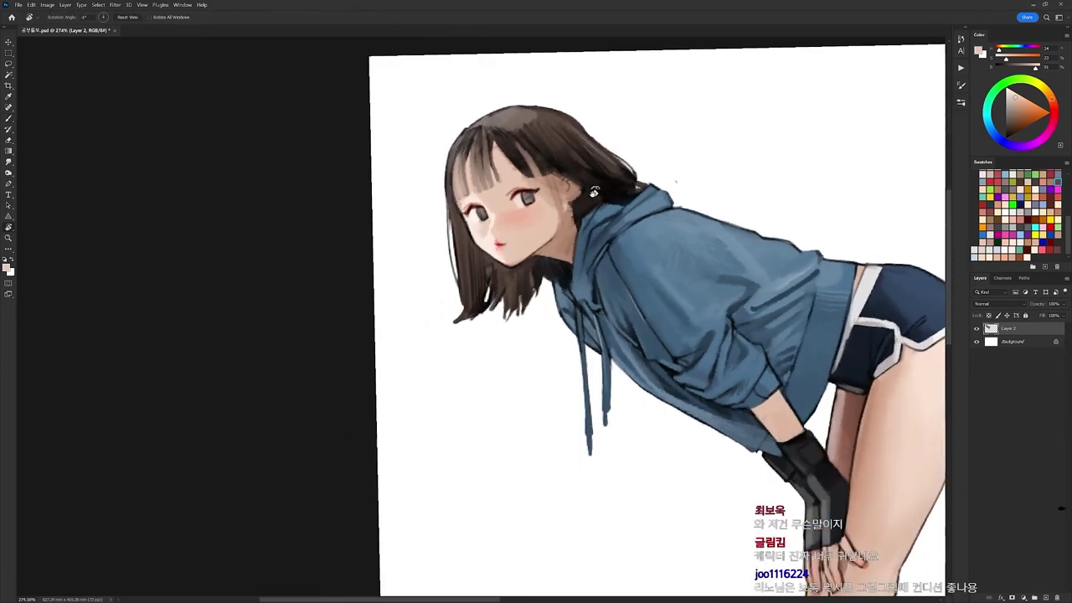
key("d")
right_click(591, 186)
left_click(666, 284)
left_click(525, 237, "alt")
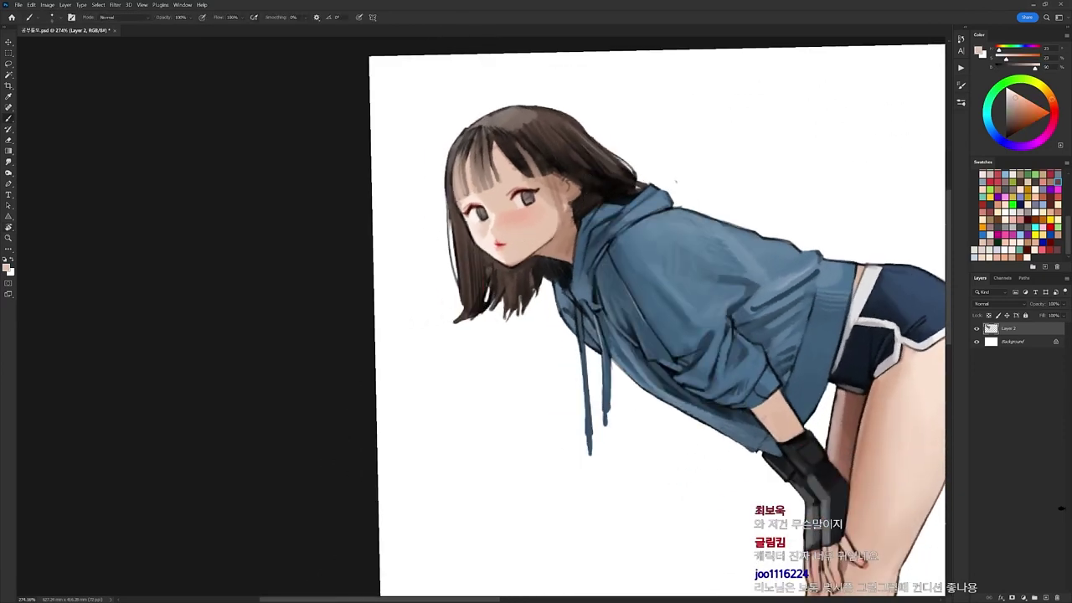
left_click(502, 228, "alt")
Choose a medium red and touch up the small lips with the Brush.
key("r")
left_click_drag(628, 211, 656, 274)
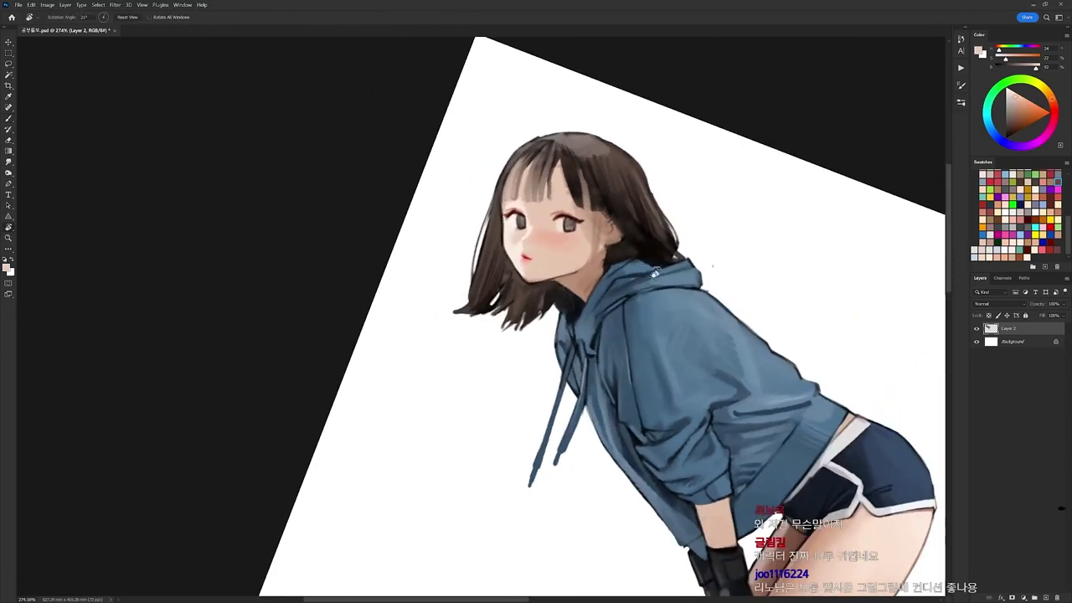
key("d")
key("b")
left_click(1033, 110)
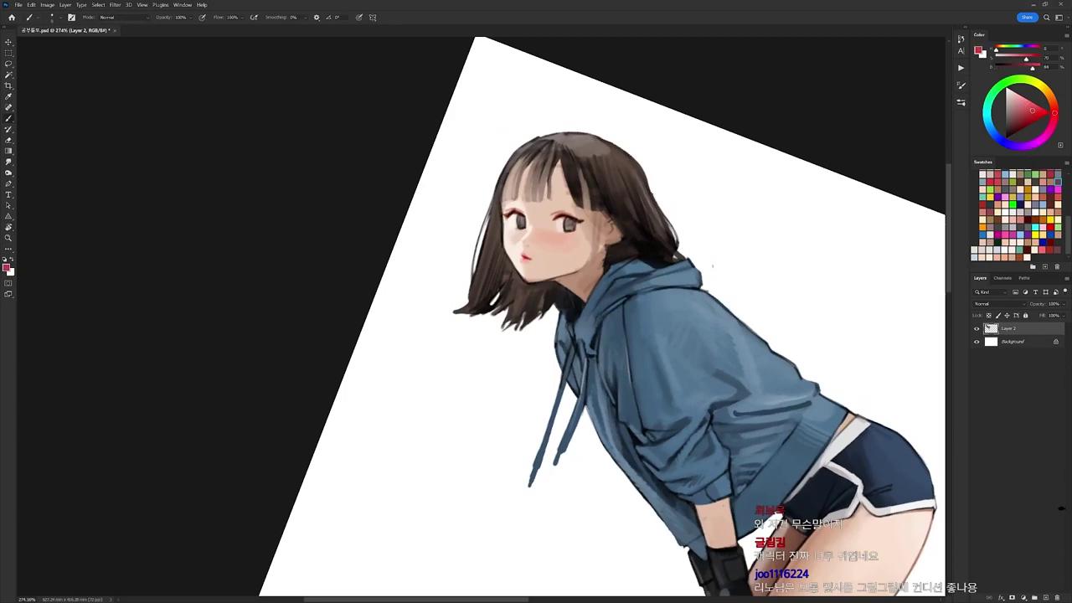
Darken the fine eye details with black and tint the lower eyelid with a muted red.
key("r")
mouse_move(686, 219)
left_mouse_down()
mouse_move(678, 156)
mouse_move(594, 110)
left_mouse_up()
key("d")
key("b")
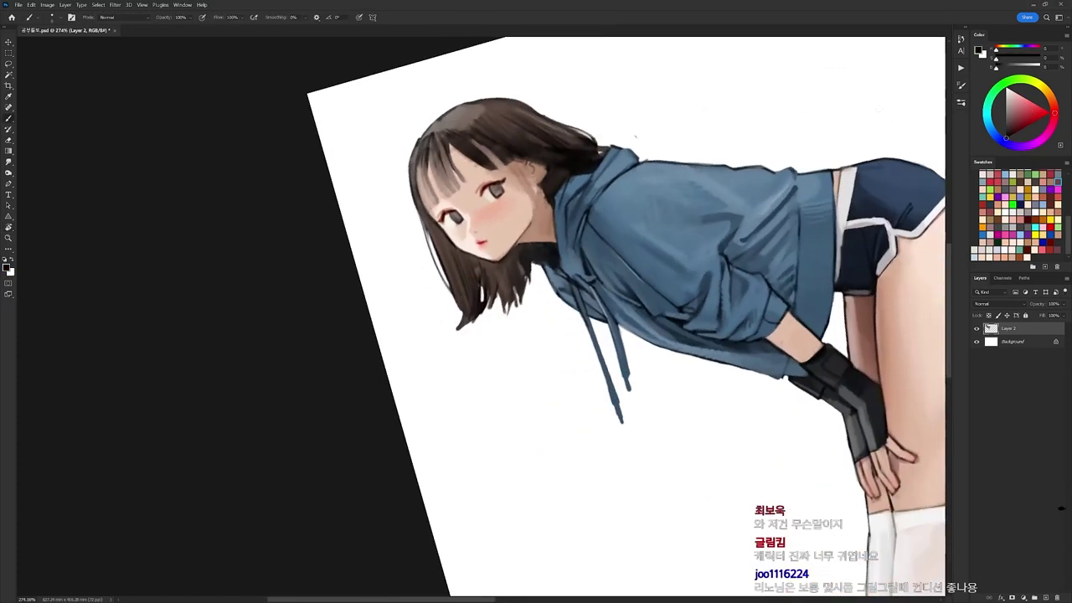
left_click(1024, 109)
key("r")
left_click_drag(587, 126, 640, 167)
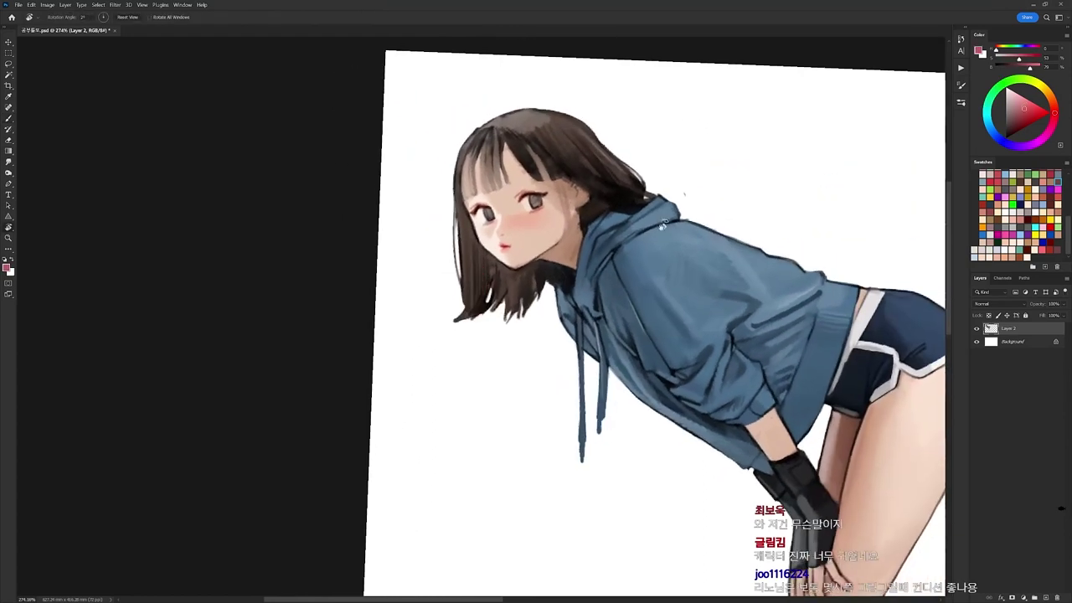
Deepen the irises and lash lines of both eyes with black.
key("d")
key("b")
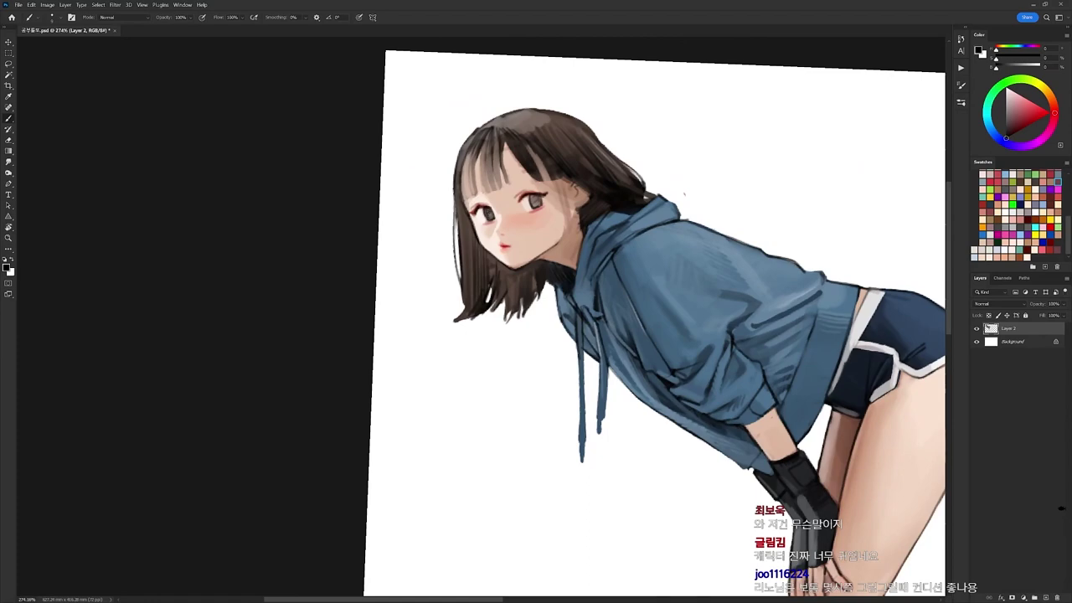
mouse_move(535, 194)
left_mouse_down()
mouse_move(532, 204)
mouse_move(480, 153)
left_mouse_up()
key("r")
key("b")
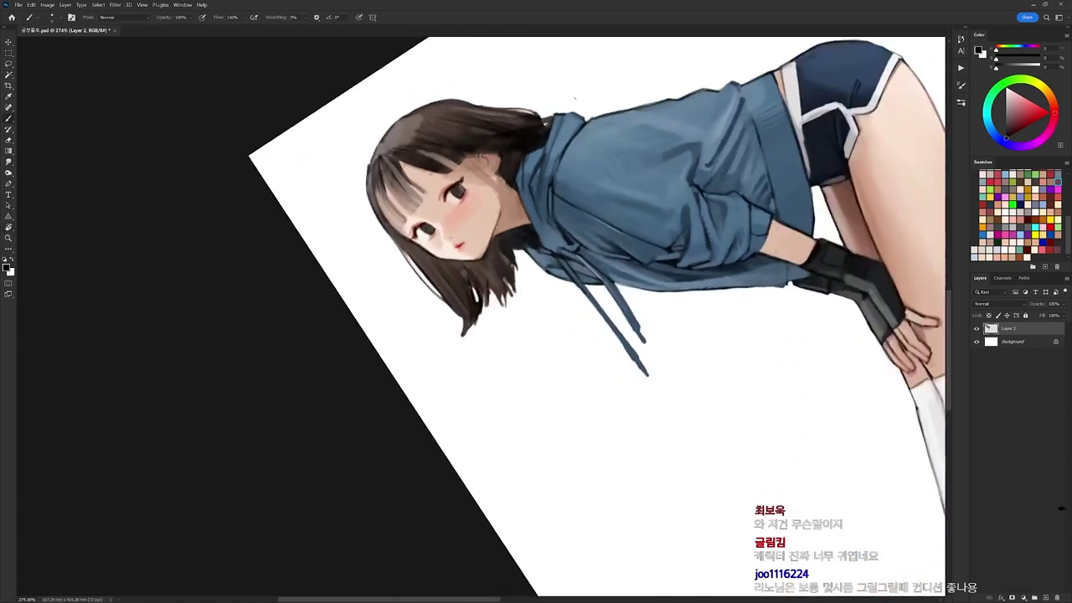
Paint both eyebrows beneath the bangs using a dark brown sampled from the hair and black.
key("r")
left_click_drag(601, 176, 659, 255)
key("b")
left_click(515, 170, "alt")
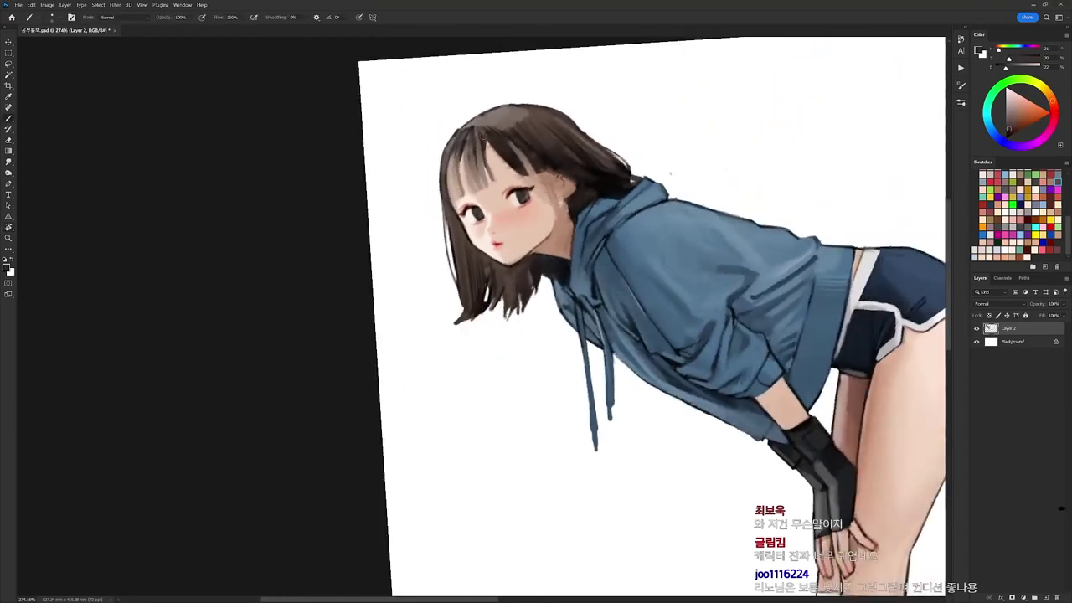
key("d")
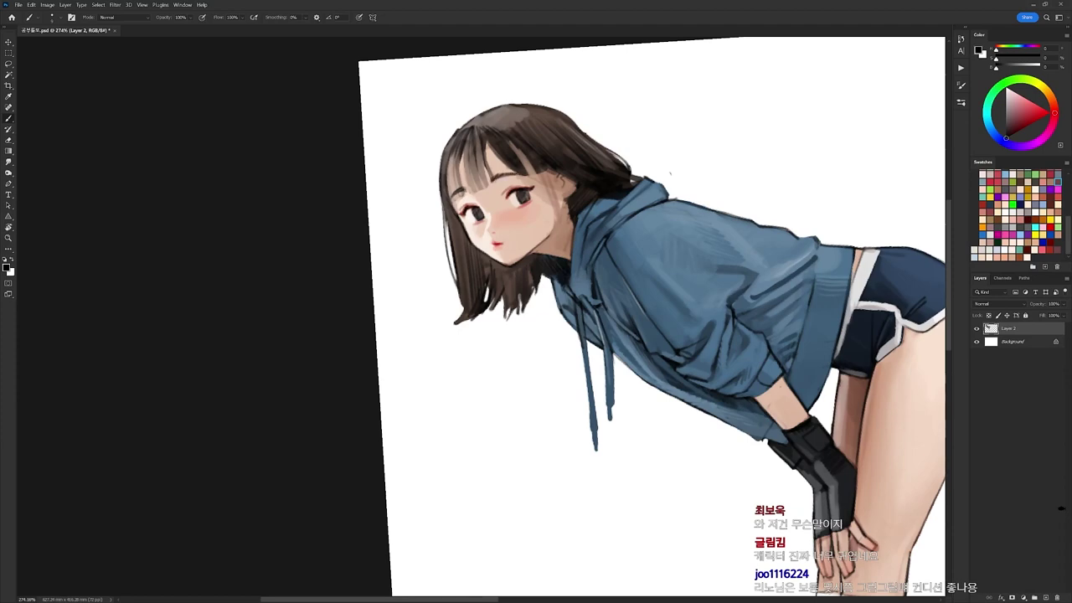
Soften the blush around the eyes and cheeks with sampled pink and skin tones and a larger round brush.
key("r")
left_click_drag(706, 214, 720, 254)
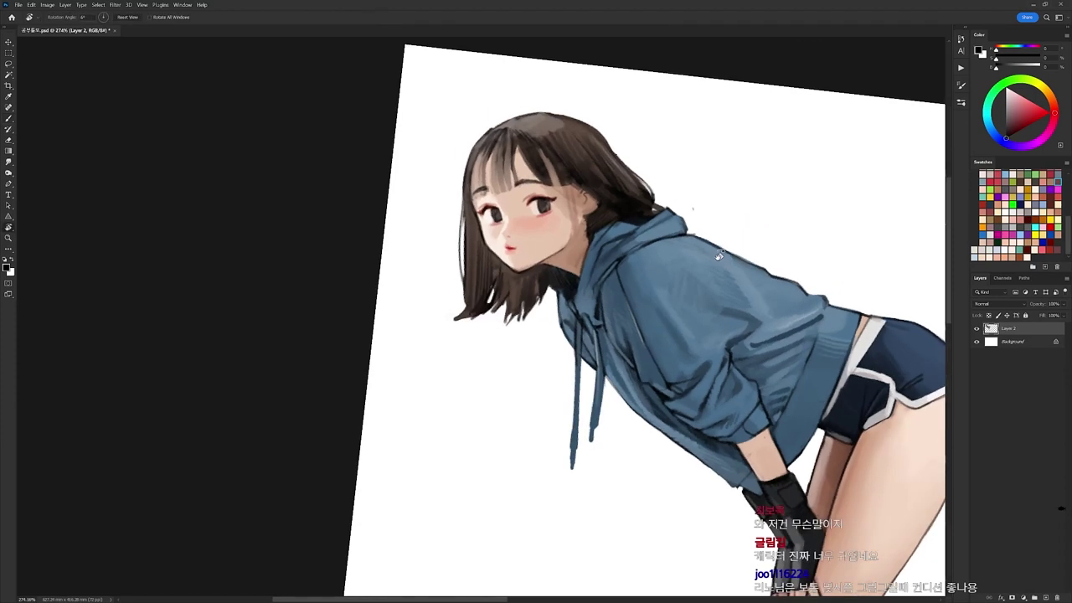
key("b")
left_click(547, 209, "alt")
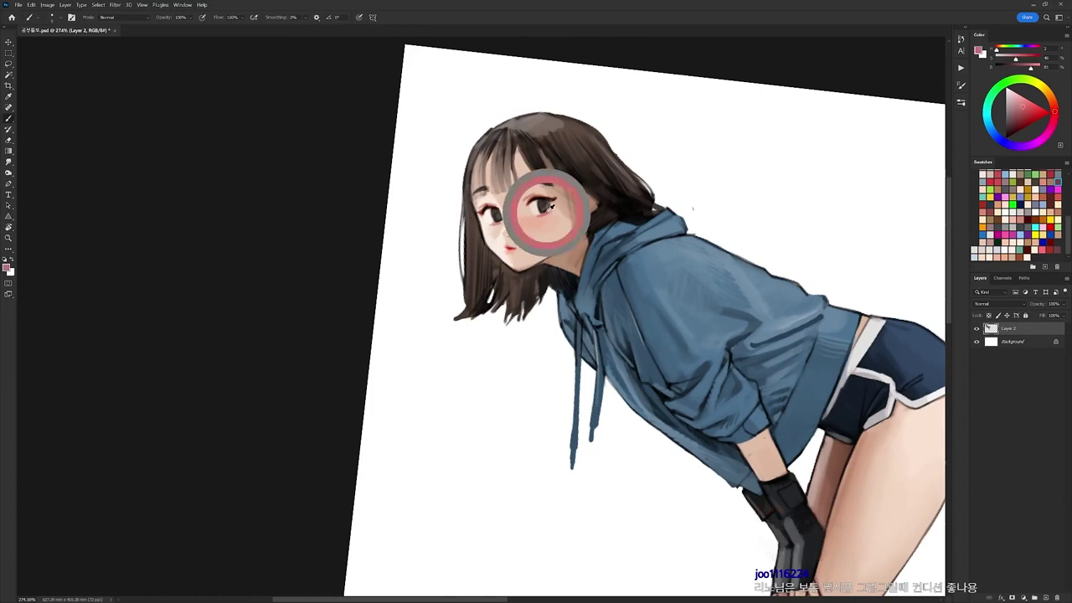
right_click(589, 172)
left_click(629, 249)
left_click(528, 243, "alt")
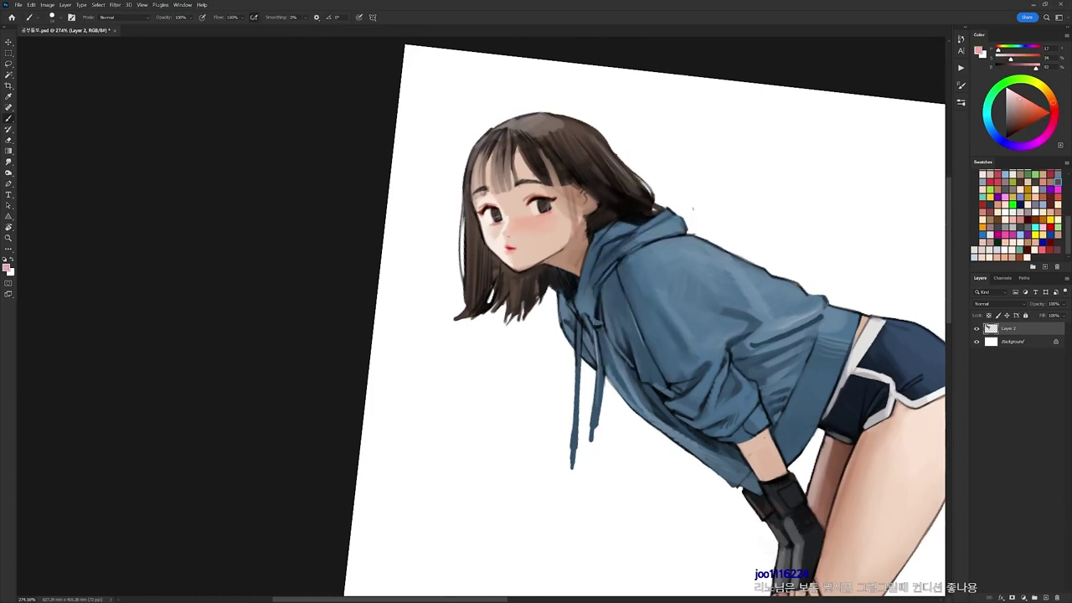
left_click(499, 222, "alt")
Add saturated coral blush beneath both eyes and blend it with colours sampled from the face.
left_click(1032, 103)
left_click(1055, 105)
key("r")
left_click_drag(610, 193, 524, 142)
right_click(524, 142)
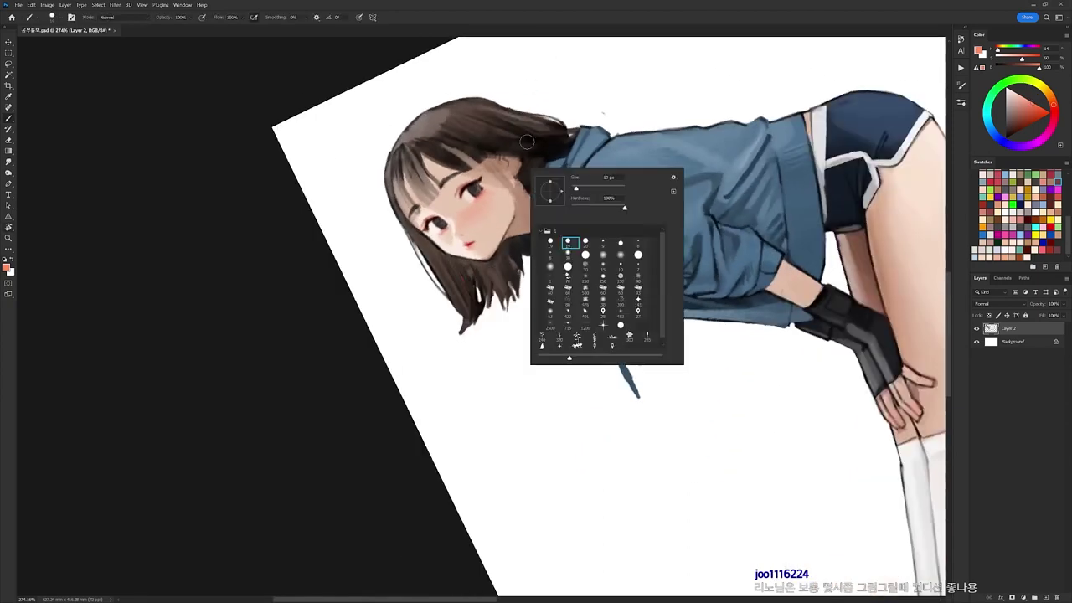
left_click(588, 243)
left_click_drag(491, 186, 483, 193)
left_click(486, 190, "alt")
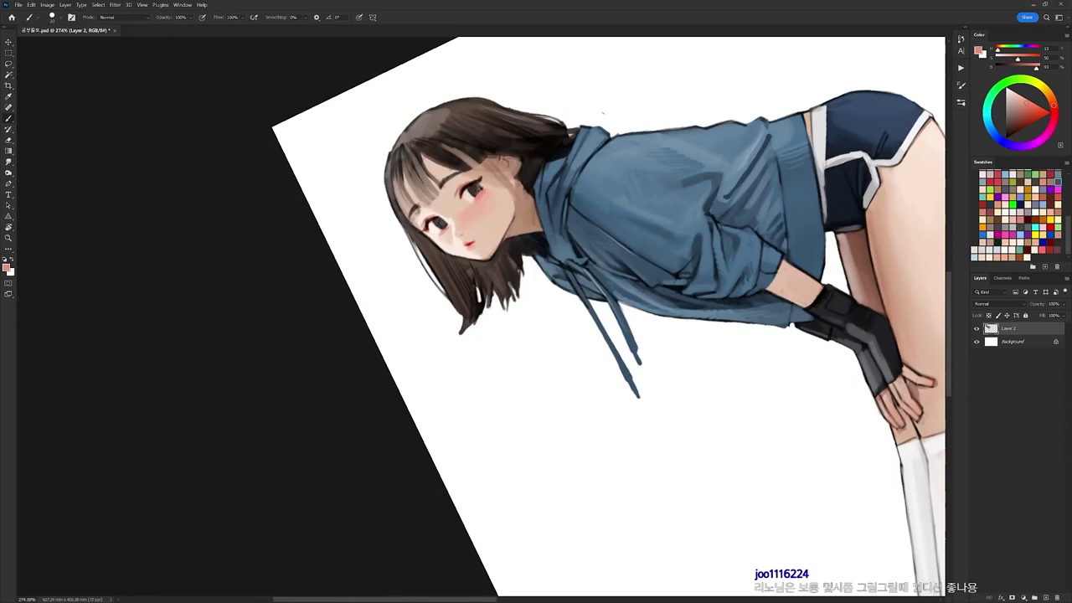
left_click(447, 225, "alt")
Retouch the eye on the far side of the face with sampled dark iris and pale skin tones.
key("r")
left_click_drag(675, 156, 722, 253)
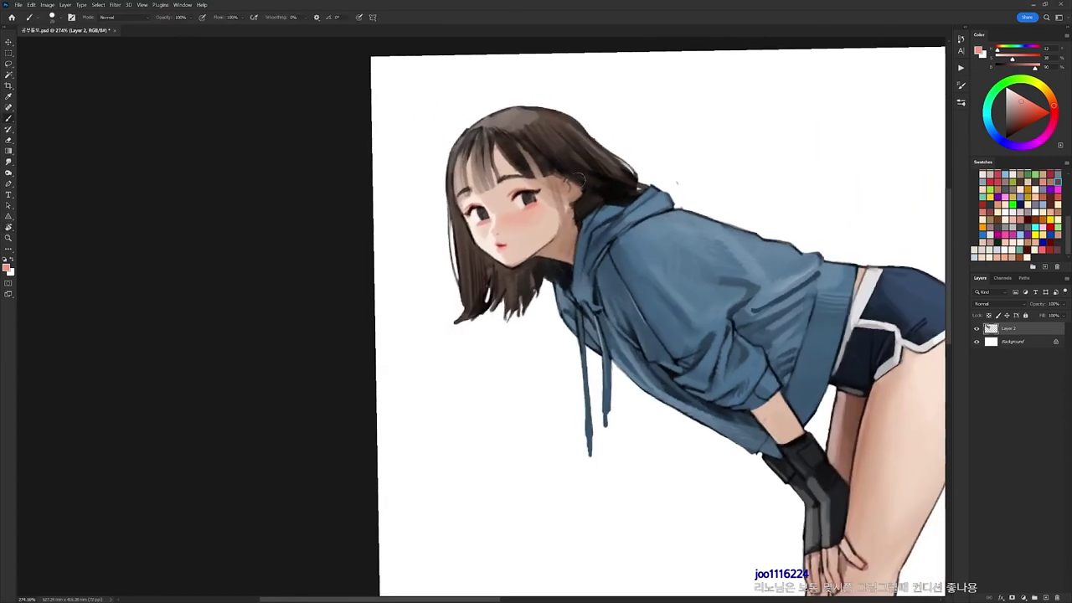
right_click(580, 181)
left_click(495, 215, "alt")
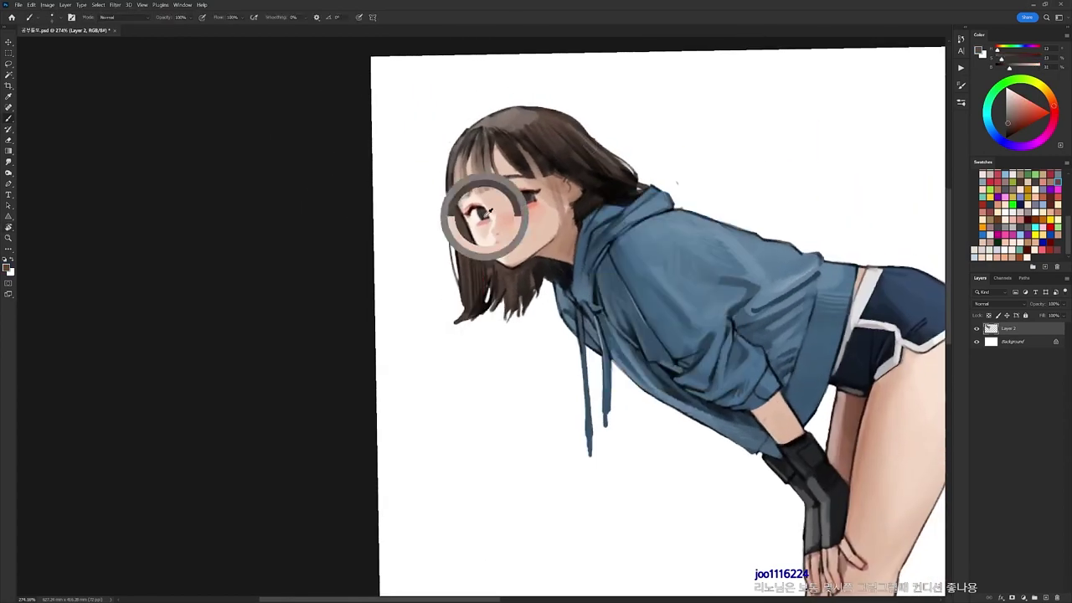
left_click(494, 217, "alt")
left_click(493, 219, "alt")
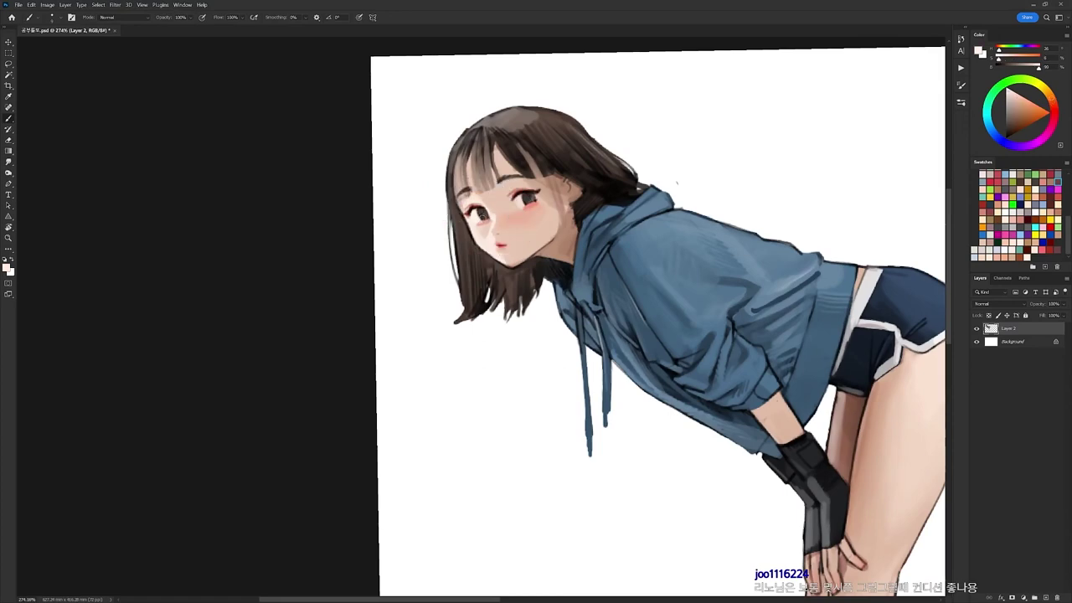
Blend the skin under the eyes with pink skin tones sampled from the cheeks.
right_click(513, 203)
double_click(552, 283)
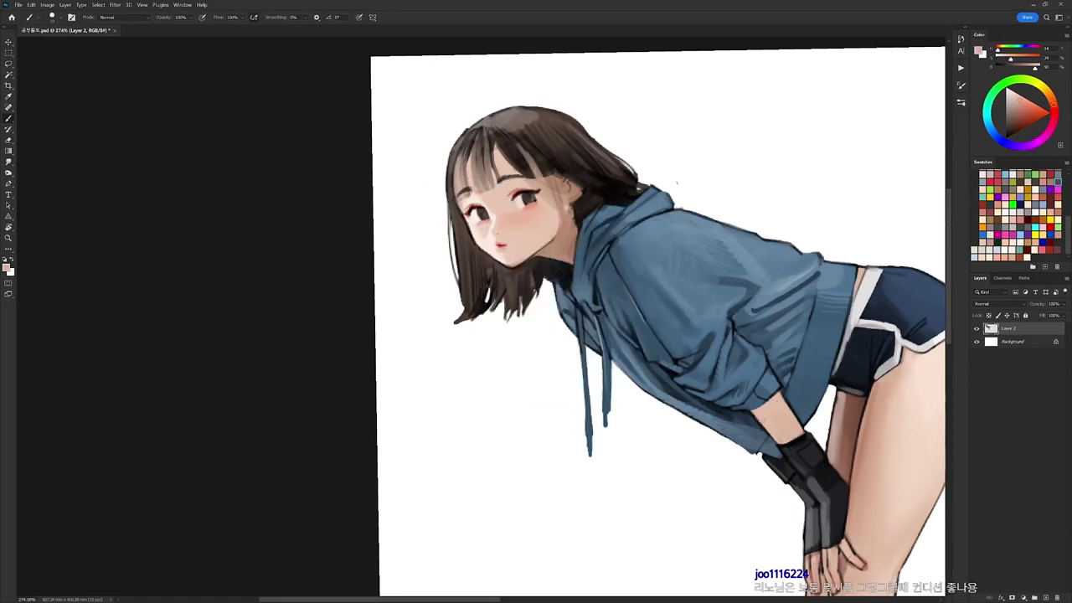
left_click(481, 229, "alt")
left_click(530, 206, "alt")
right_click(513, 213)
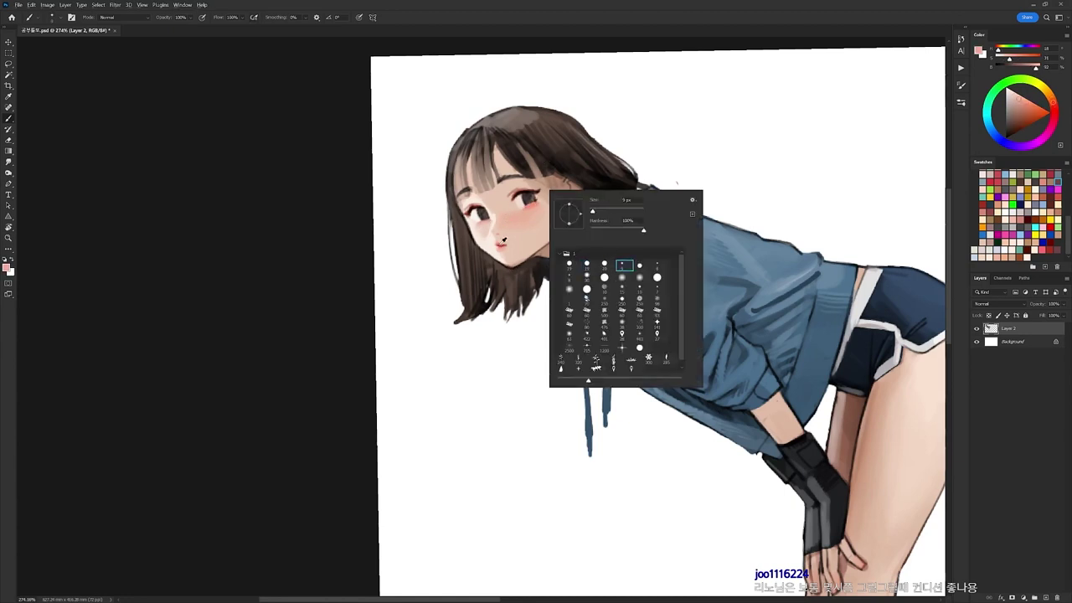
key("Escape")
Reshape the lips into a smaller mouth using sampled lip colour and the surrounding skin tones.
key("d")
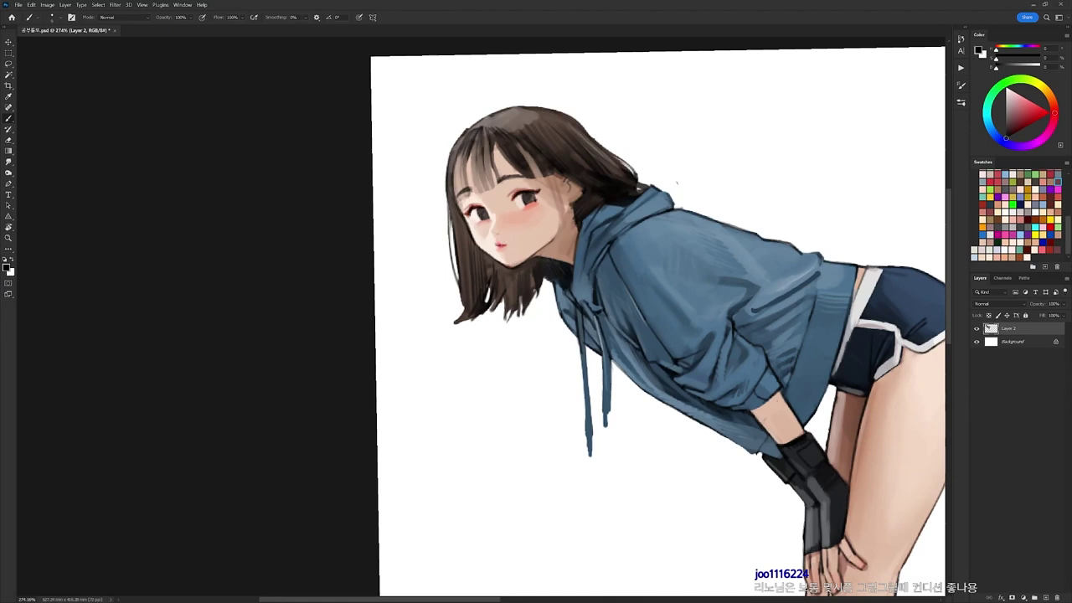
left_click(501, 244, "alt")
left_click(514, 243, "alt")
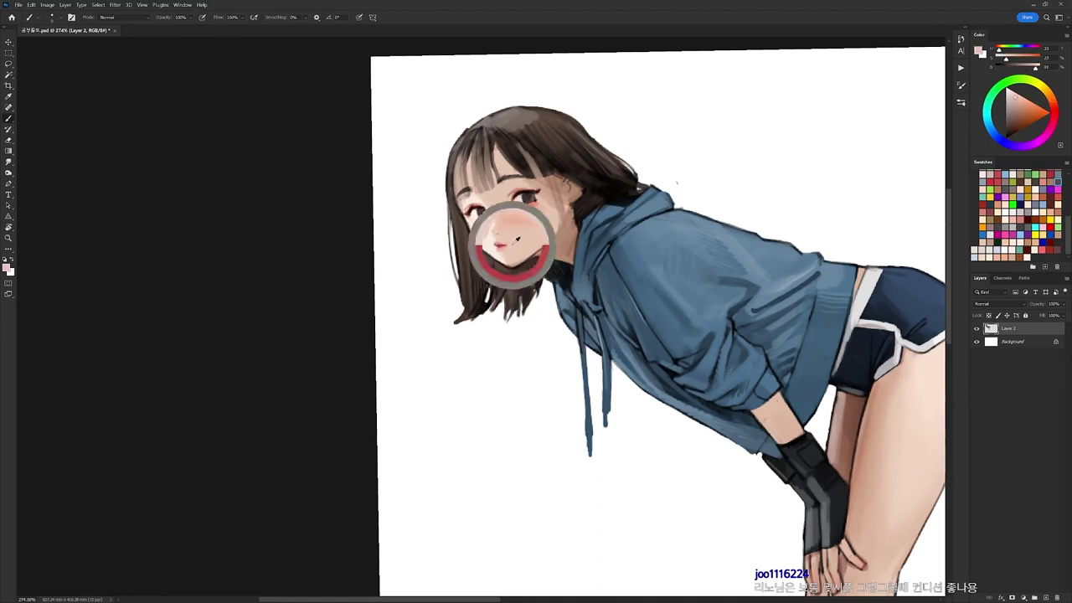
left_click(514, 244, "alt")
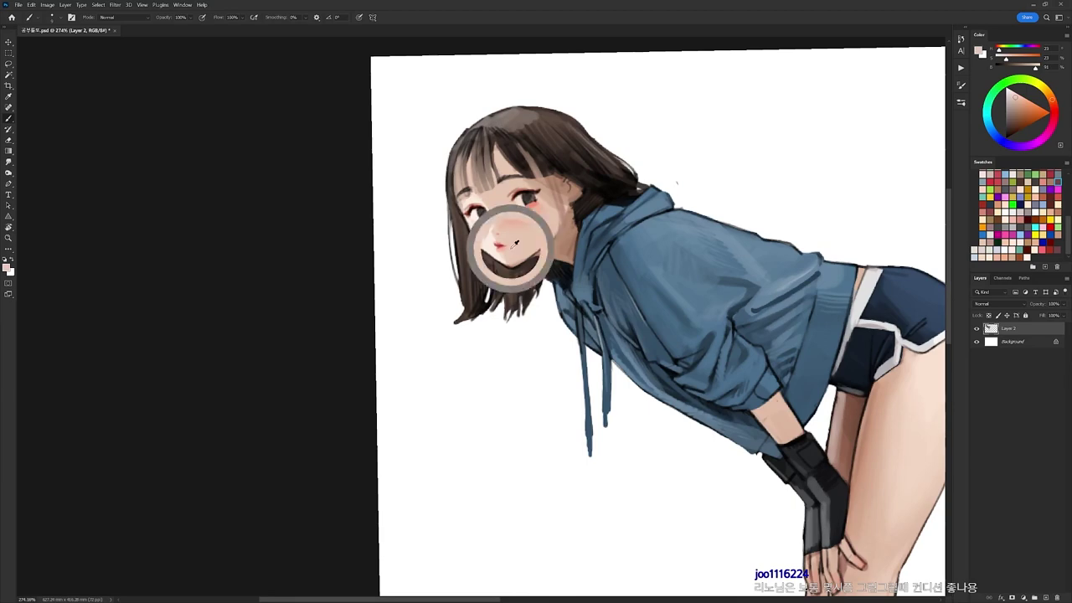
left_click(503, 252, "alt")
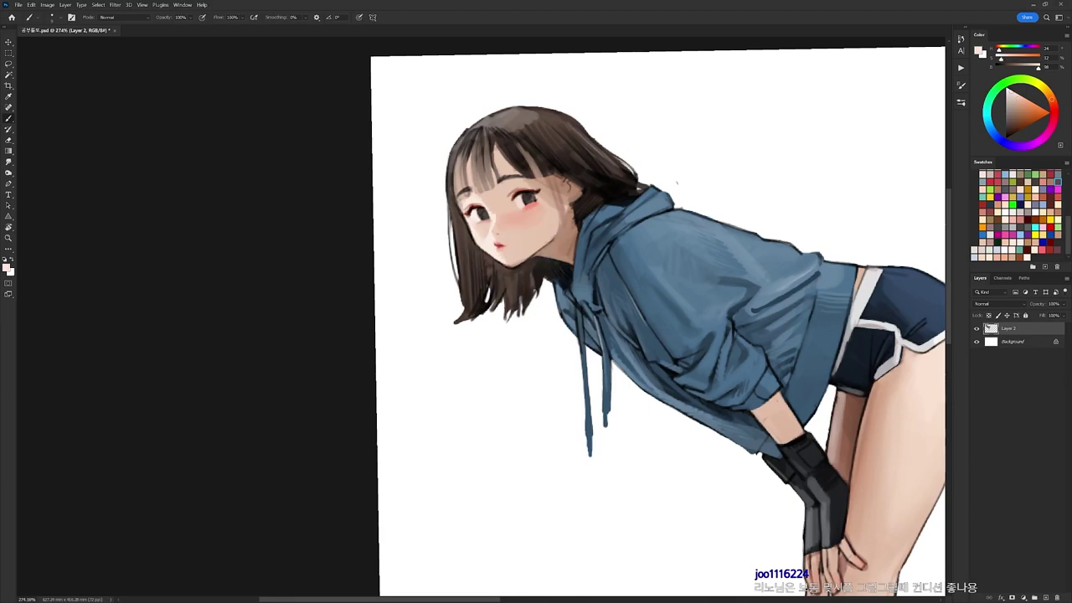
key("r")
left_click_drag(500, 245, 551, 297)
left_click(555, 292, "alt")
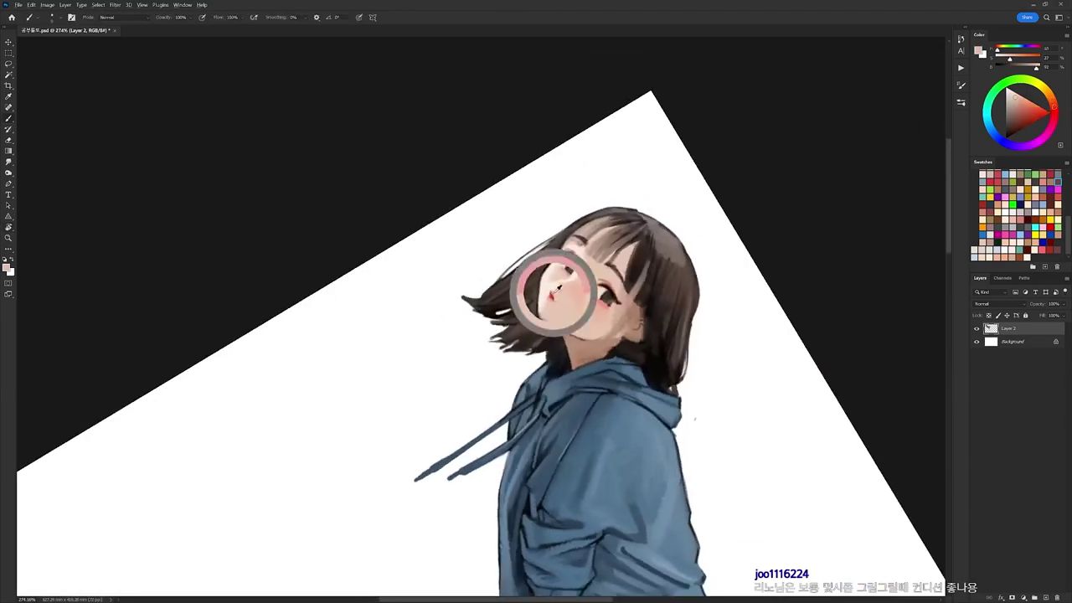
Paint thin black hair strands through the bangs over the forehead.
key("r")
left_click_drag(694, 220, 568, 94)
key("d")
key("r")
left_click_drag(587, 164, 498, 131)
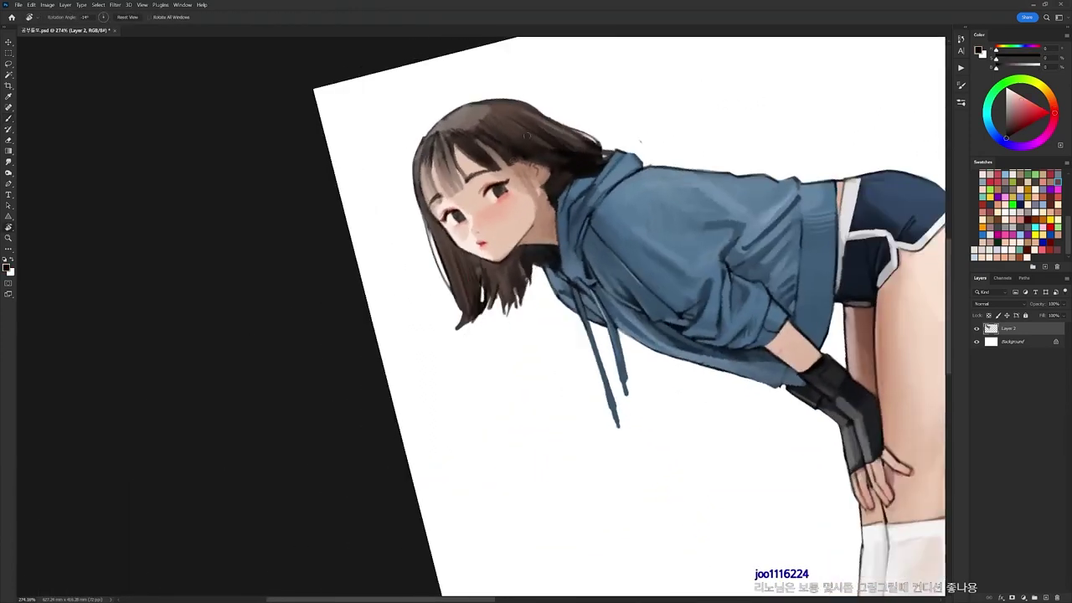
key("r")
left_click_drag(494, 189, 522, 197)
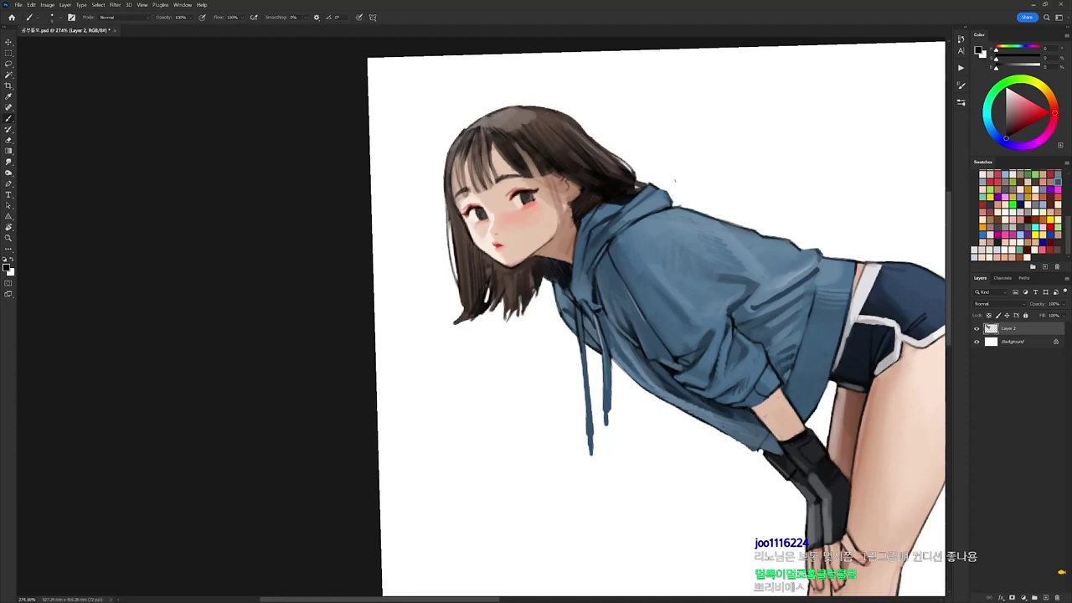
Refine the hair's outer edge beside the forehead and paint light highlight strands on the crown.
left_click_drag(459, 156, 450, 204)
left_click(466, 144, "alt")
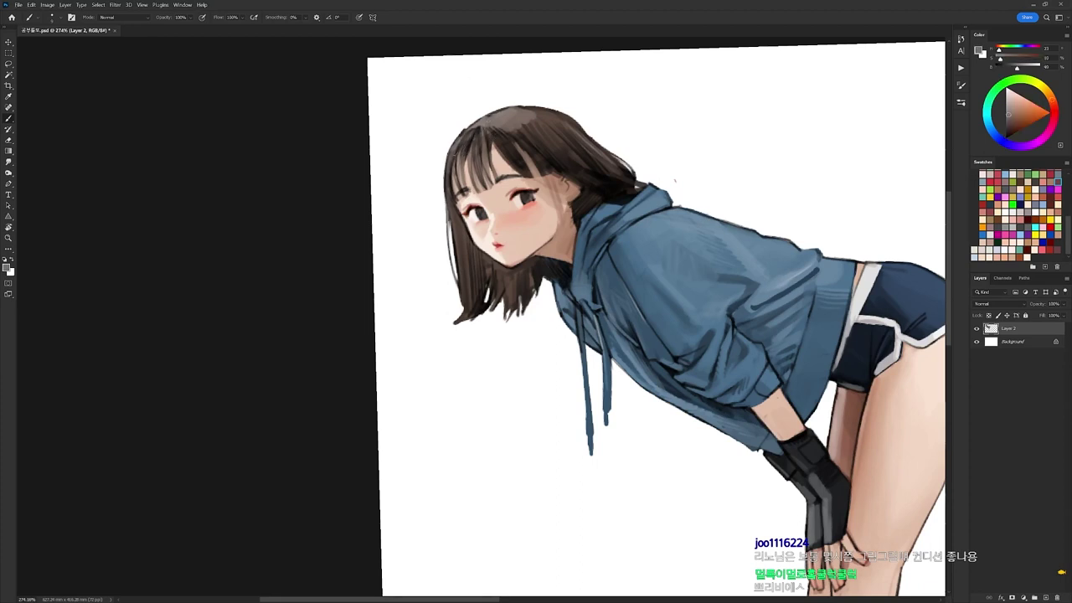
mouse_move(455, 154)
left_mouse_down()
mouse_move(482, 128)
mouse_move(474, 117)
left_mouse_up()
key("e")
key("b")
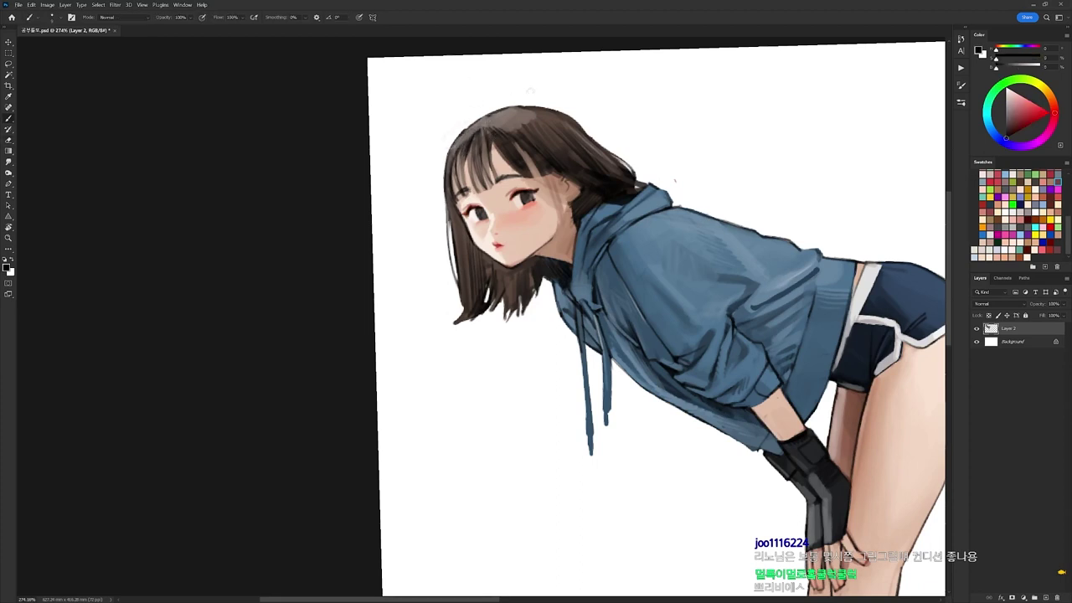
left_click(533, 85, "alt")
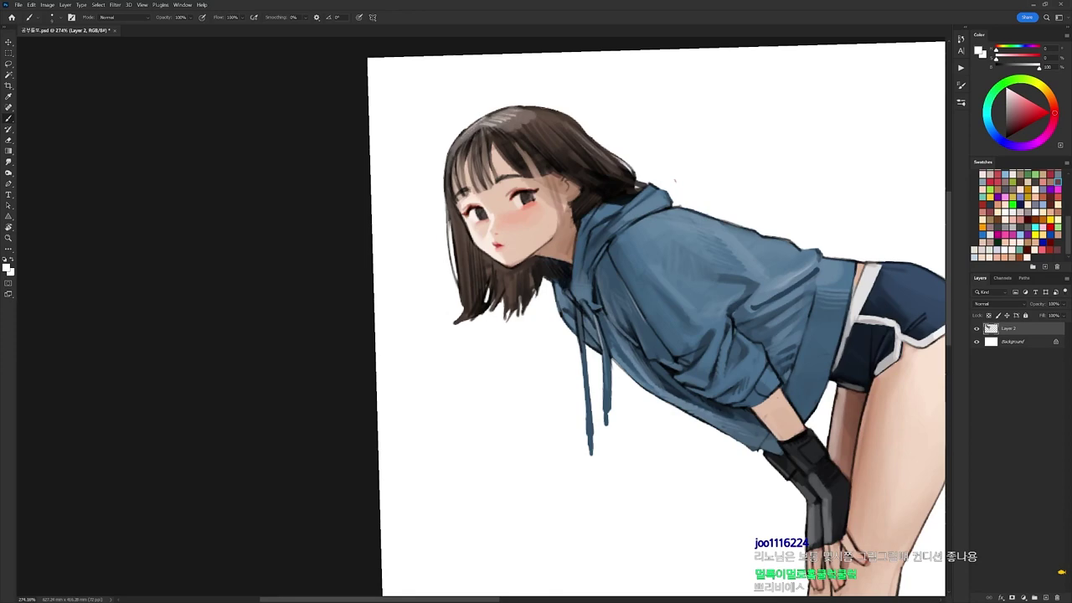
Paint long dark side strands falling from the bangs past the cheek and over the ear.
key("r")
left_click_drag(629, 115, 661, 139)
key("b")
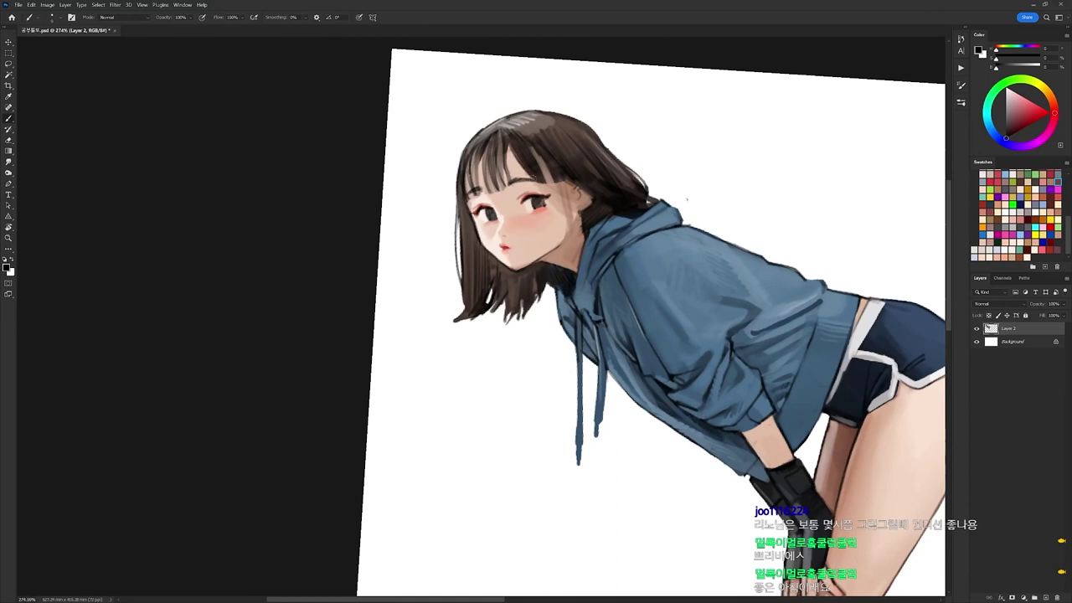
left_click_drag(540, 152, 582, 220)
left_click_drag(547, 176, 581, 217)
mouse_move(536, 149)
left_mouse_down()
mouse_move(546, 179)
mouse_move(578, 188)
mouse_move(568, 209)
left_mouse_up()
left_click(547, 147, "alt")
mouse_move(554, 170)
left_mouse_down()
mouse_move(567, 207)
mouse_move(554, 189)
mouse_move(582, 224)
left_mouse_up()
Add thin black strands in front of the ear and along the hair on the far side of the face.
key("d")
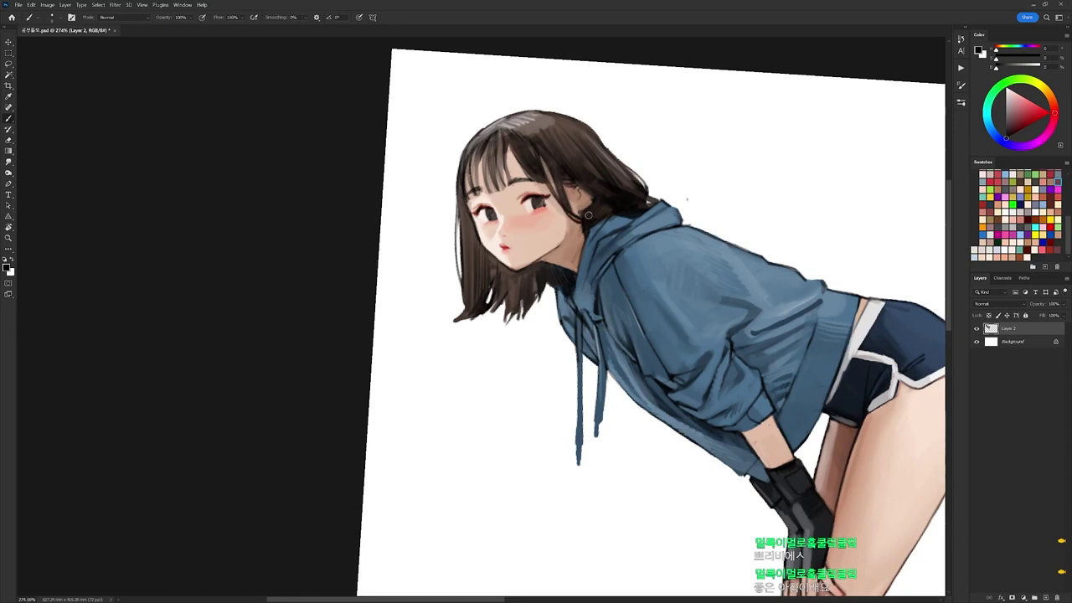
mouse_move(575, 182)
left_mouse_down()
mouse_move(599, 210)
mouse_move(582, 201)
mouse_move(572, 215)
left_mouse_up()
left_click_drag(465, 202, 471, 243)
left_click_drag(466, 209, 477, 256)
left_click_drag(475, 234, 478, 256)
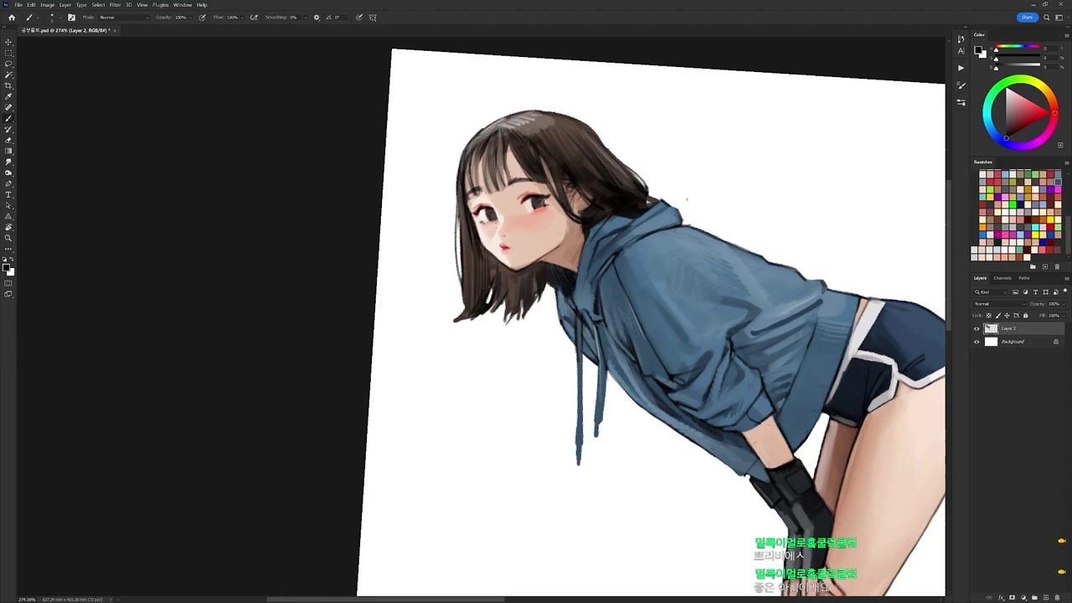
Retouch the jaw and neck with a sampled skin shadow tone and darken the strand tips below the ear.
scroll(571, 175, "down", 8)
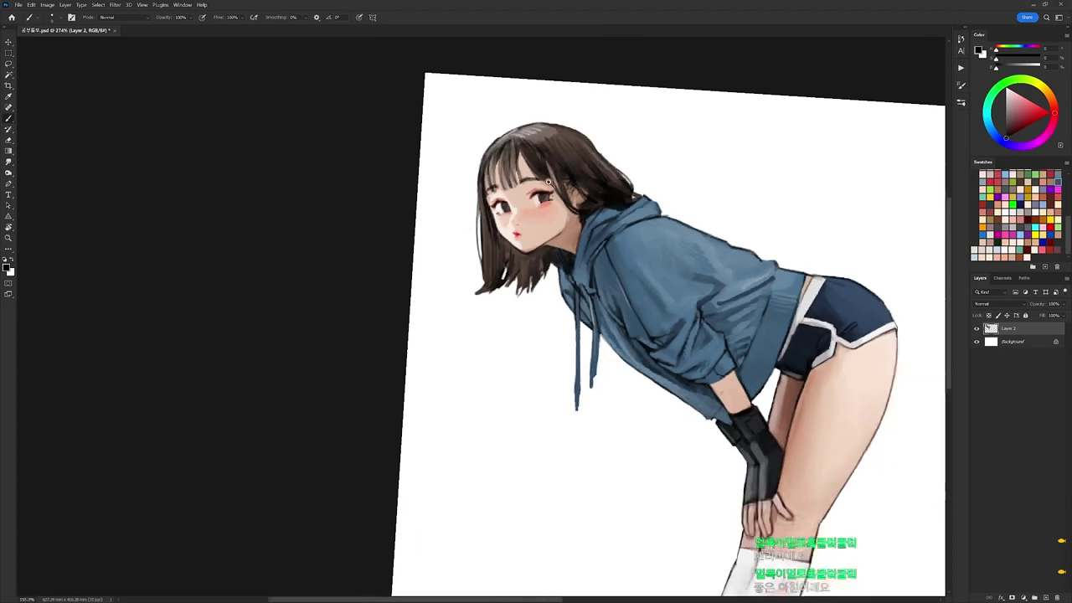
key("r")
left_click_drag(722, 152, 711, 138)
scroll(541, 182, "up", 5)
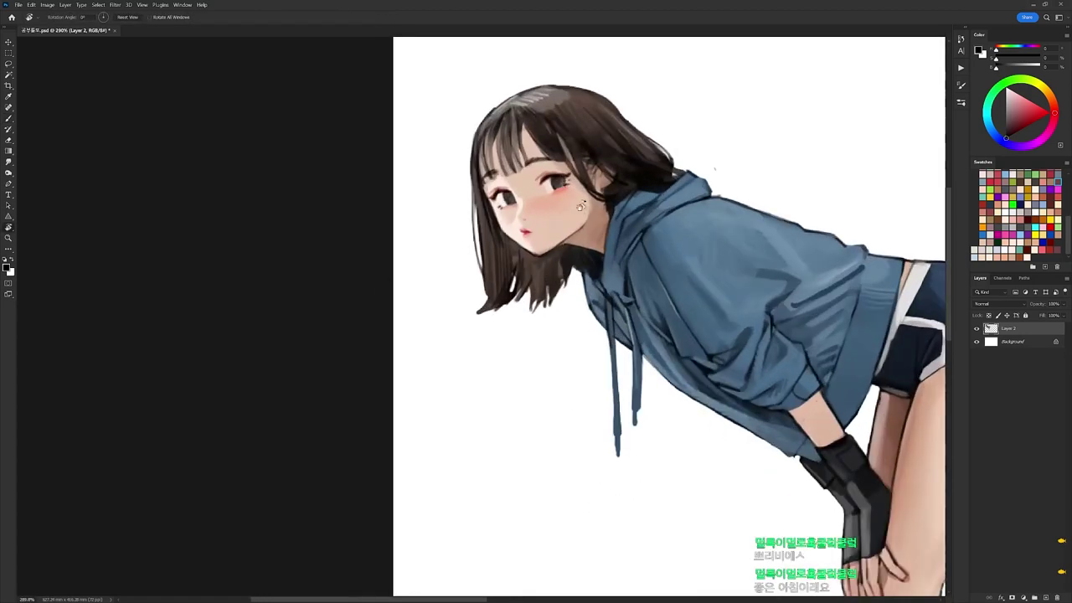
key("b")
left_click(588, 222, "alt")
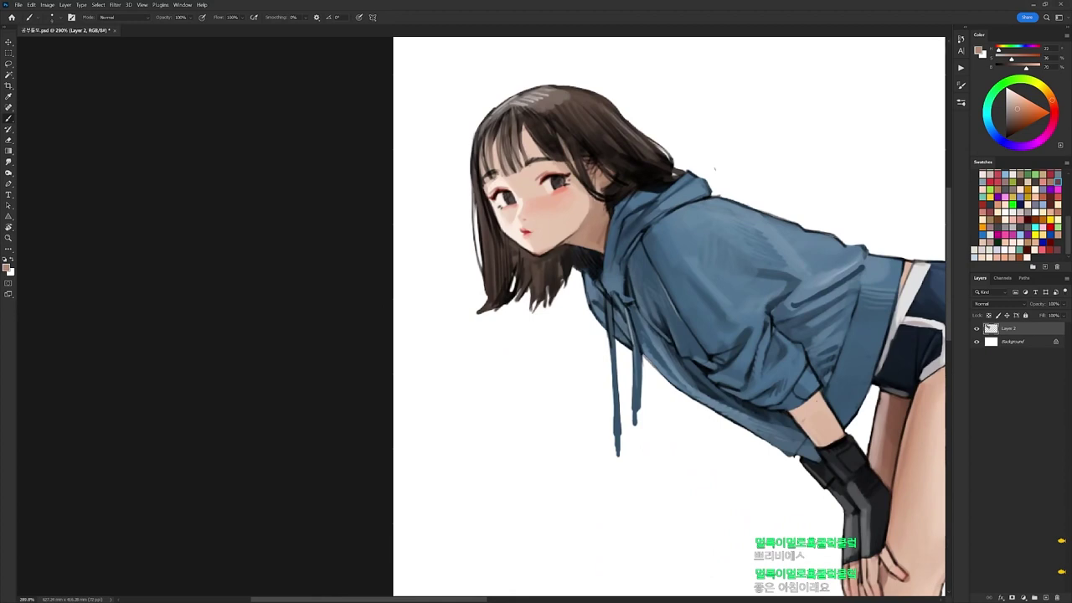
key("d")
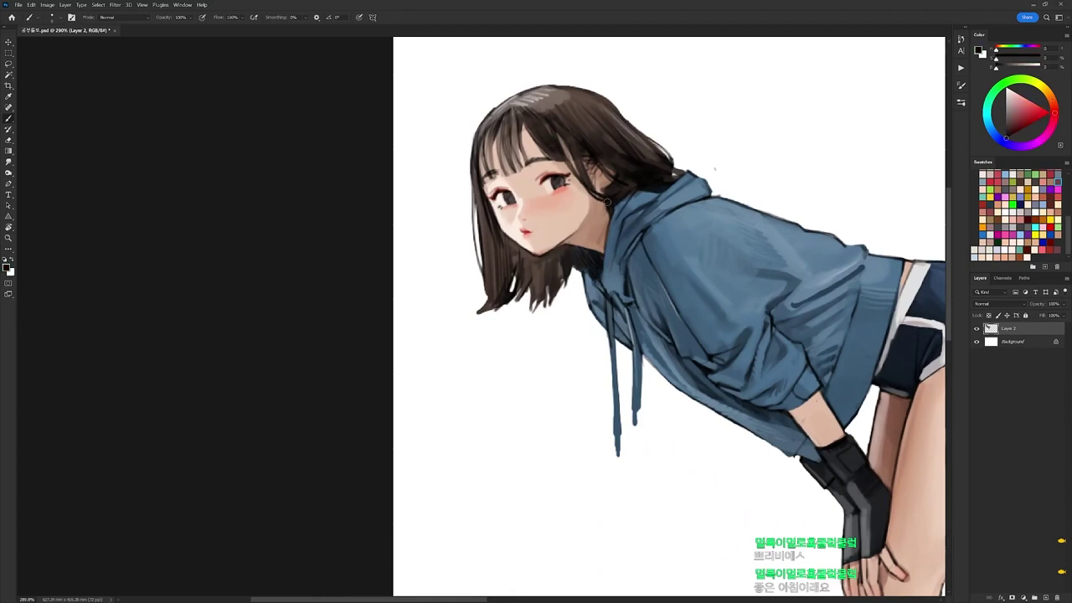
left_click_drag(611, 196, 608, 215)
Paint additional dark strands from the crown down through the side of the bangs above the near eye.
key("r")
mouse_move(575, 109)
left_mouse_down()
mouse_move(609, 129)
mouse_move(573, 168)
left_mouse_up()
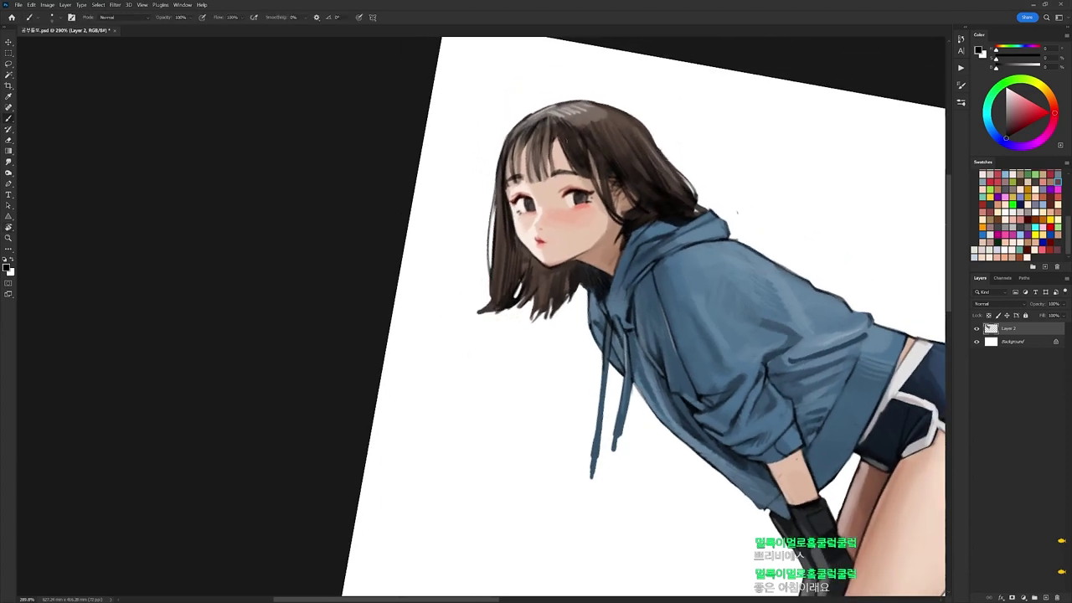
left_click_drag(559, 133, 589, 180)
left_click(575, 148, "alt")
key("d")
left_click_drag(589, 143, 593, 180)
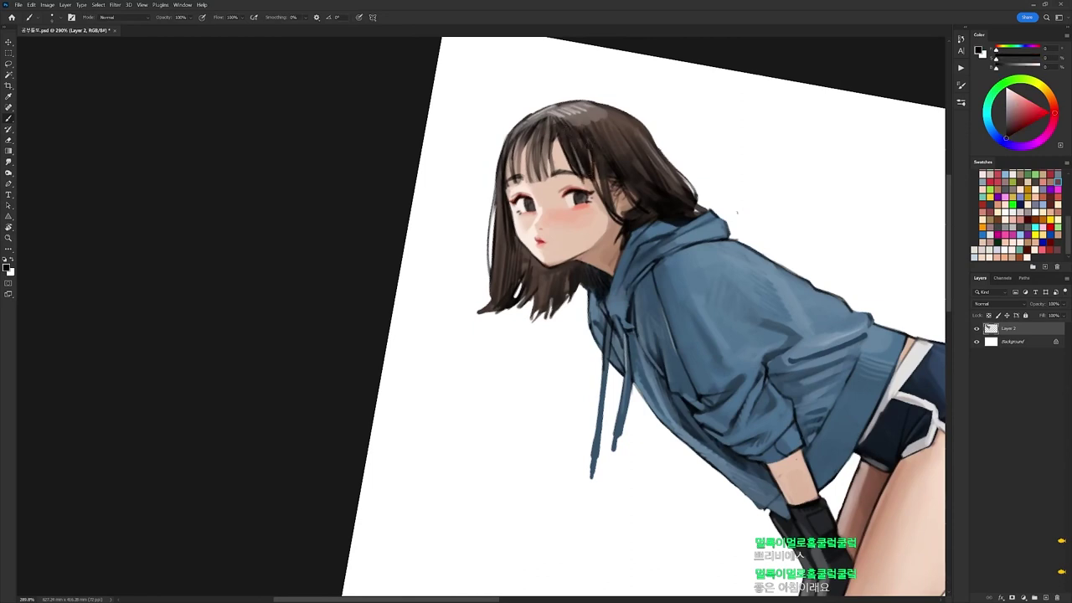
Straighten the canvas, choose a small soft brush and add touch-ups in white sampled from the background.
key("r")
left_click_drag(682, 160, 646, 111)
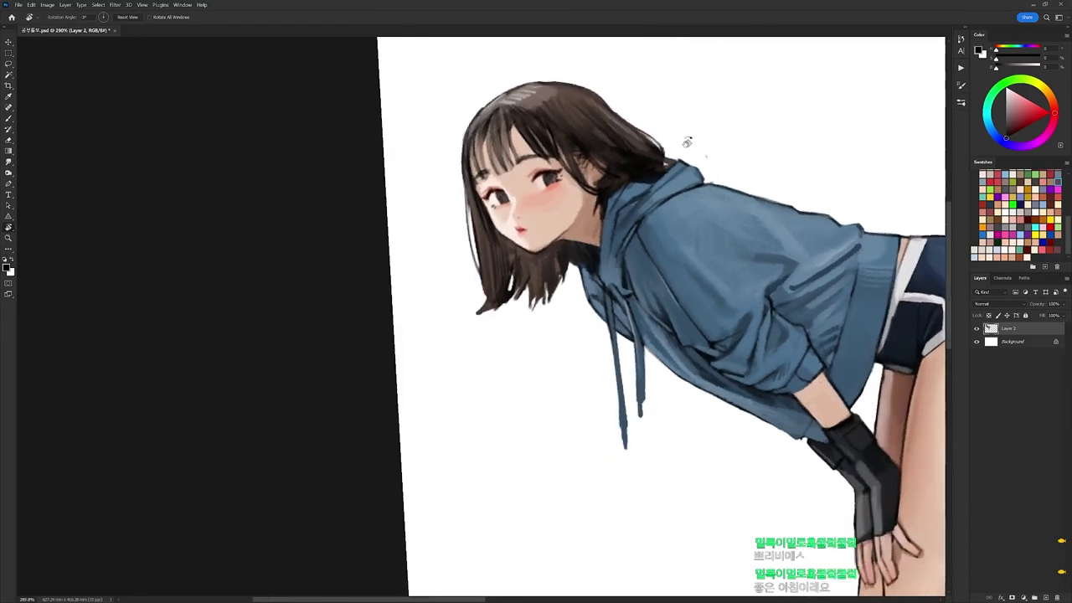
left_click_drag(687, 141, 702, 159)
right_click(615, 146)
left_click(729, 251)
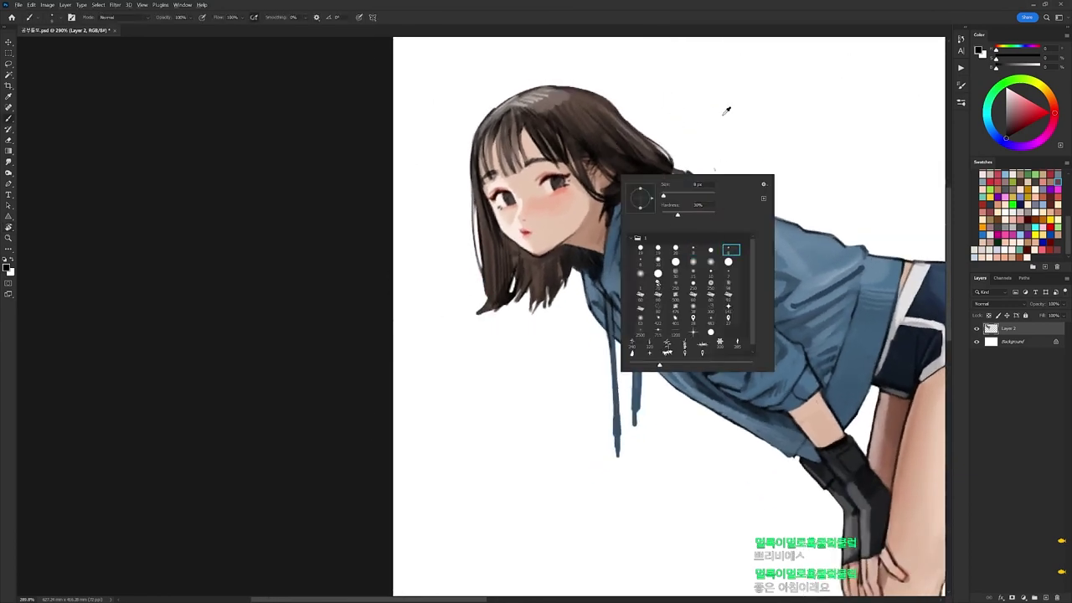
left_click(727, 110, "alt")
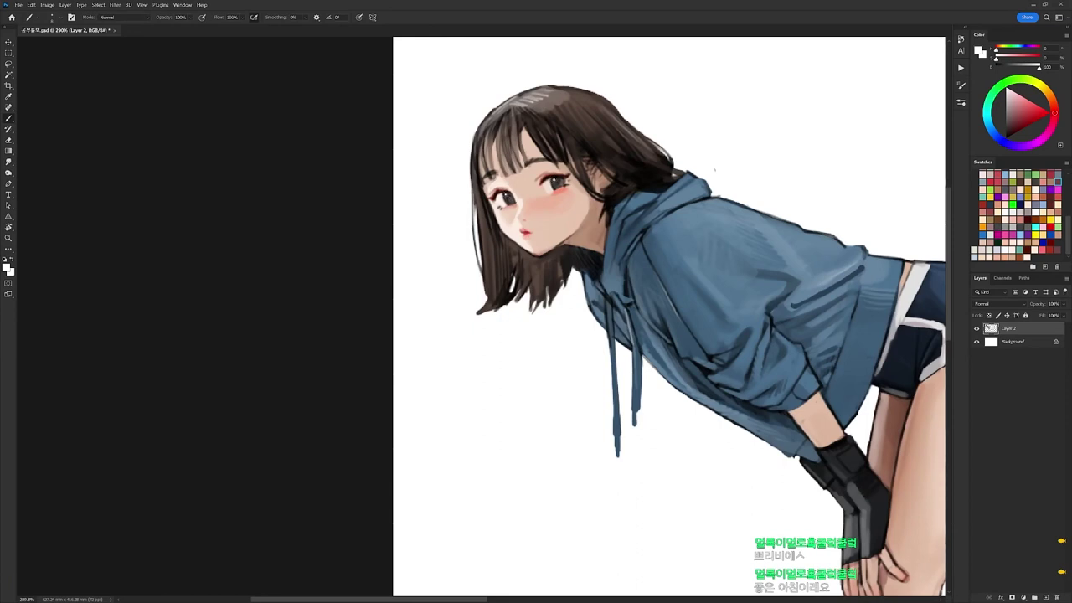
Retouch the skin around the near eye, nose and cheek using a larger round brush and sampled skin tones.
right_click(608, 192)
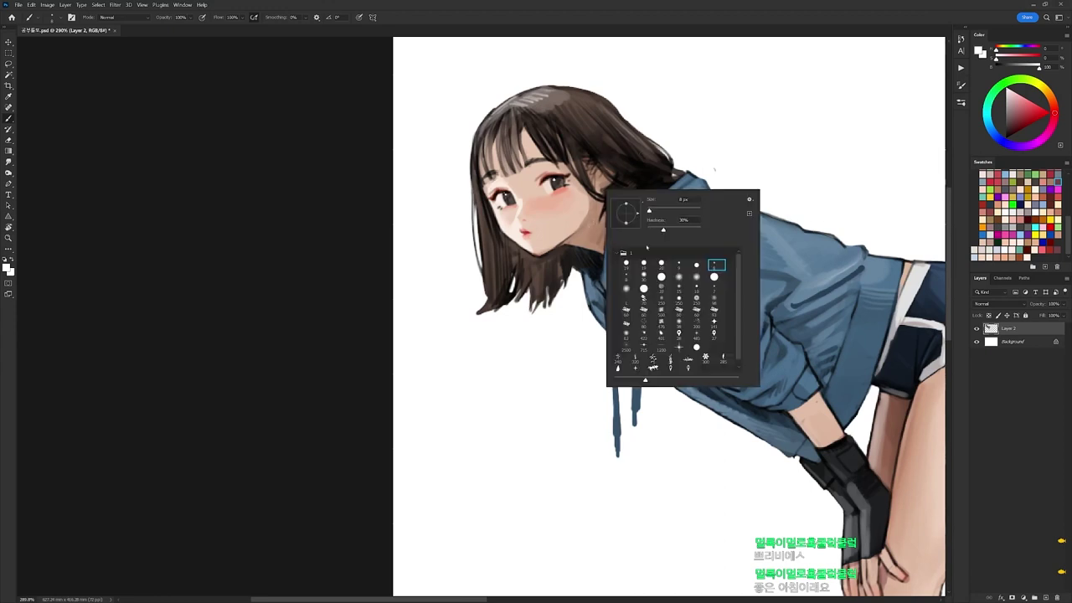
left_click(530, 189, "alt")
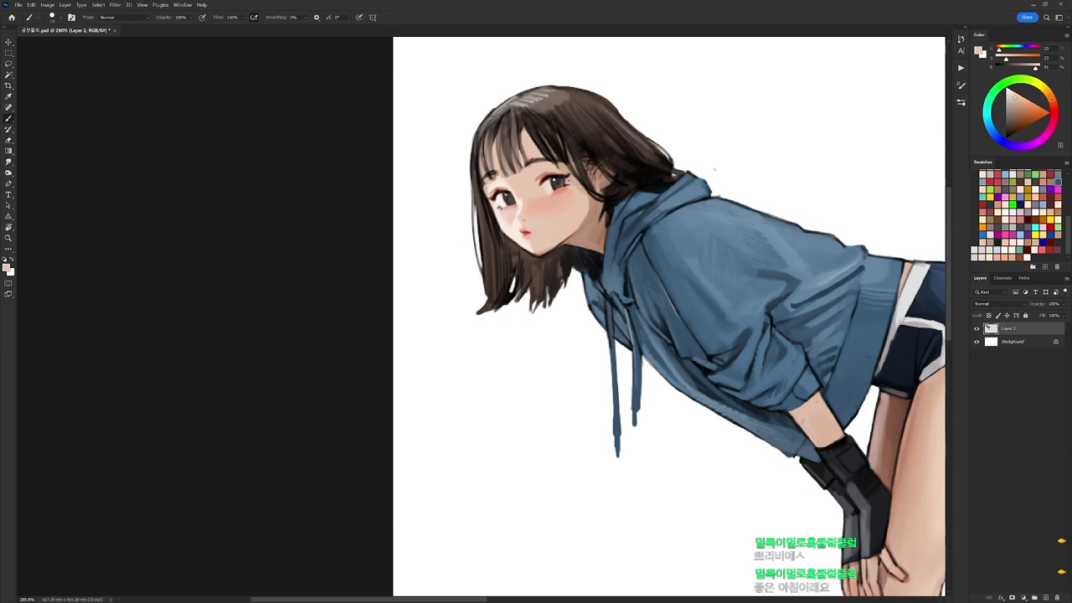
left_click(542, 179, "alt")
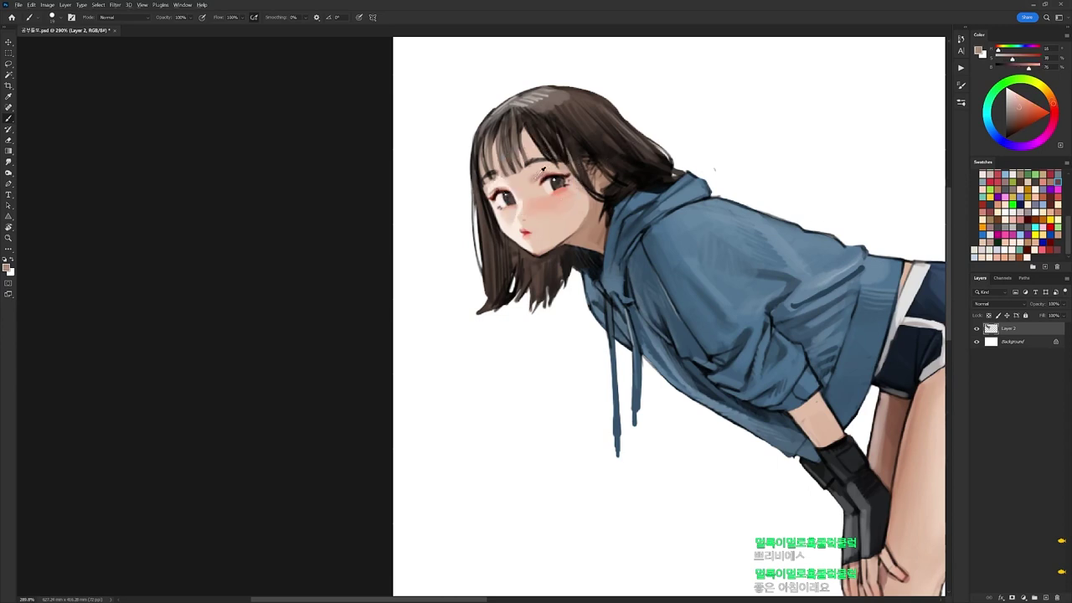
left_click(535, 179, "alt")
left_click(655, 125, "alt")
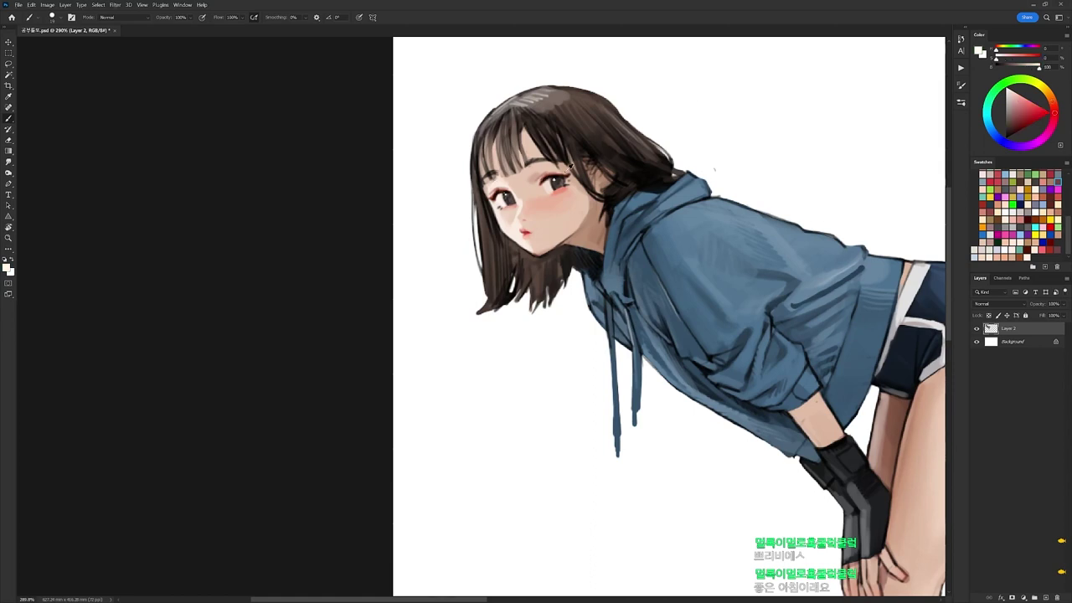
left_click(513, 221, "alt")
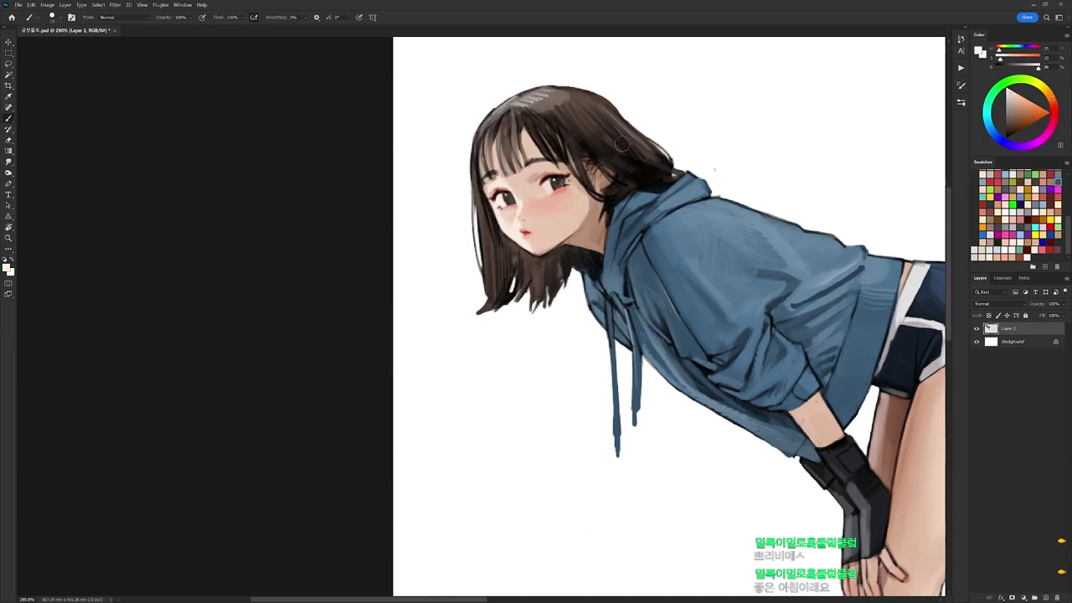
left_click(582, 204, "alt")
key("d")
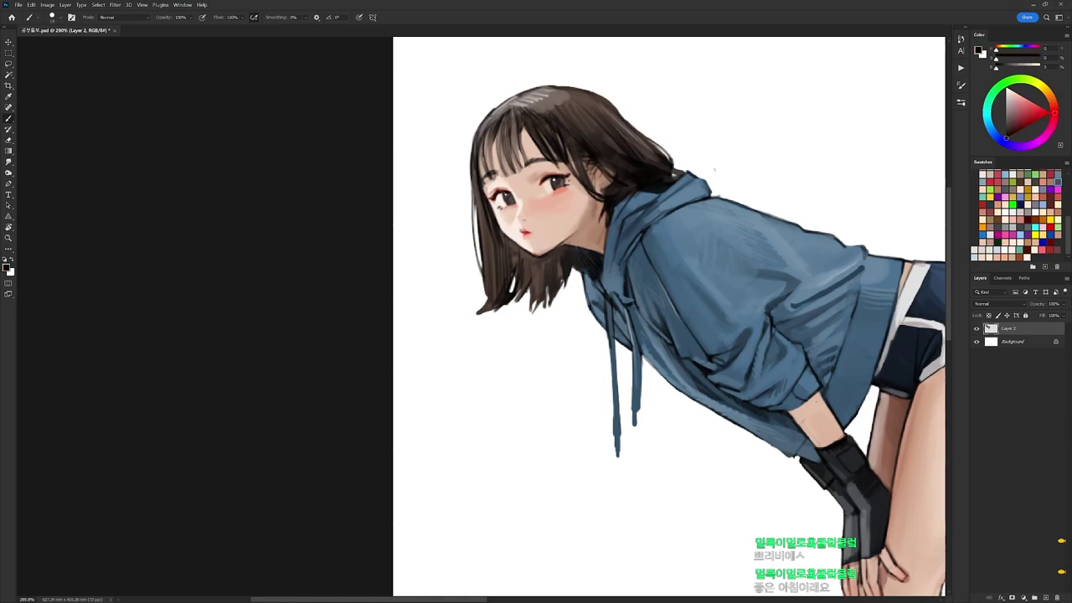
Blend the near cheek and jaw with light and shadow skin tones sampled from the face and neck.
left_click(582, 201, "alt")
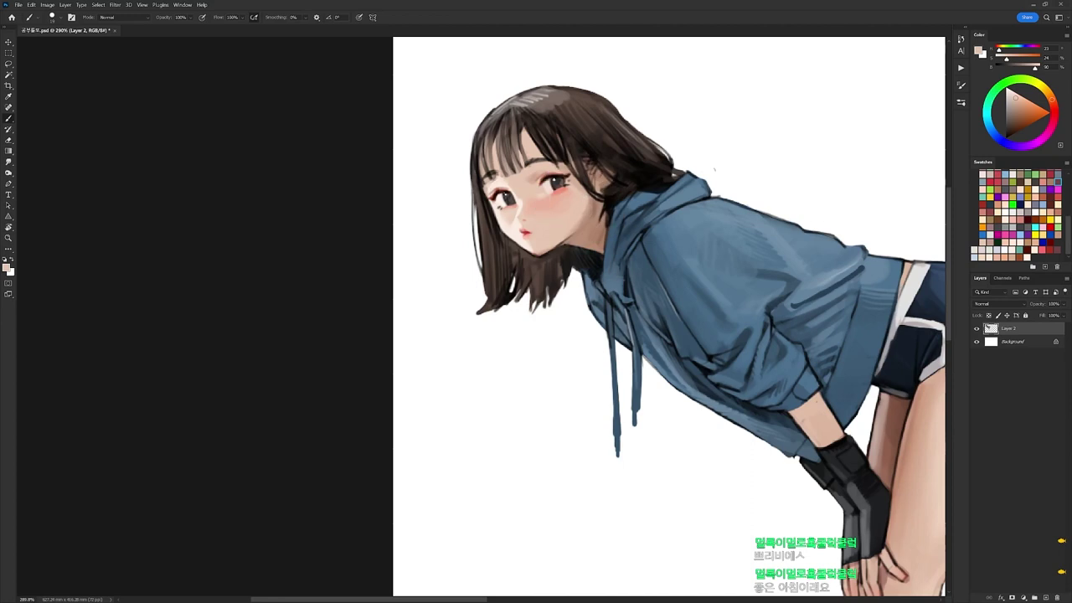
left_click(603, 210, "alt")
left_click(595, 216, "alt")
left_click(541, 233, "alt")
left_click(598, 204, "alt")
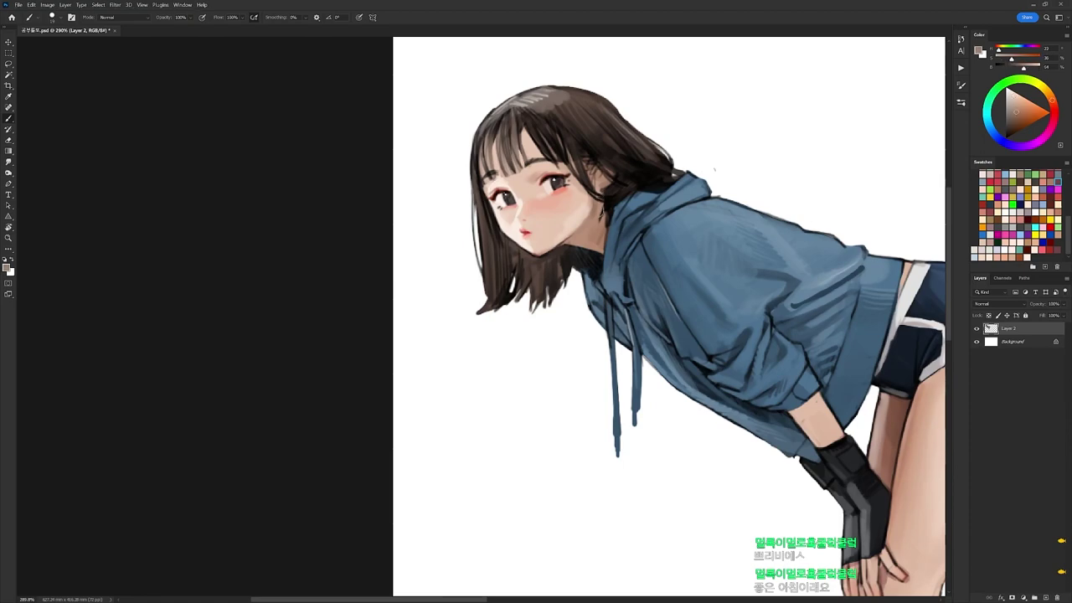
Refine small details on the face with a finer brush, using skin tone sampled near the chin and black.
left_click_drag(624, 184, 590, 181)
left_click_drag(601, 149, 519, 143)
left_click(499, 182, "alt")
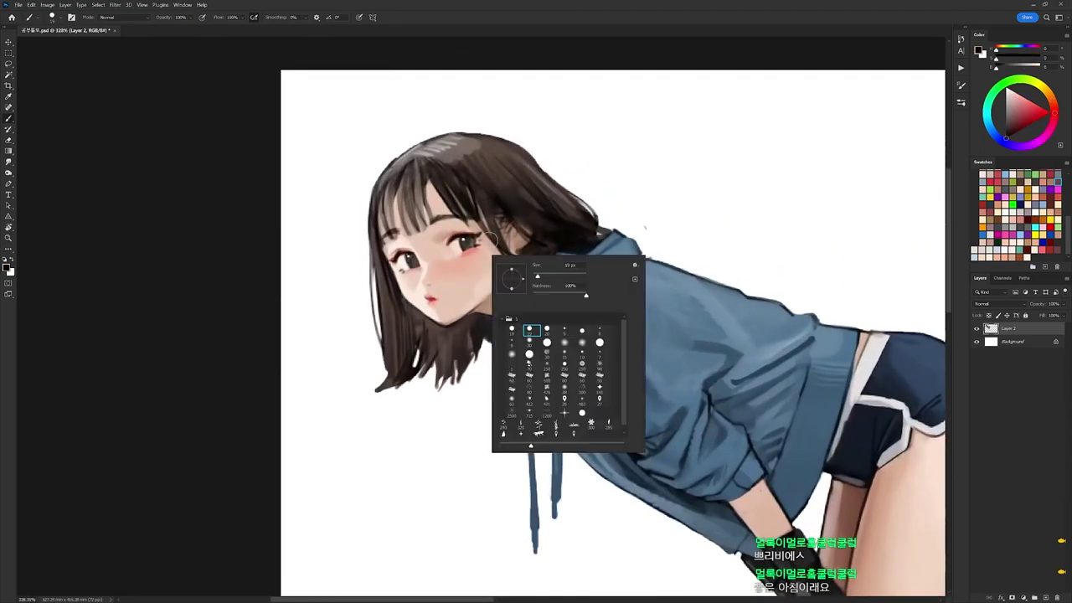
right_click(492, 241)
left_click(437, 290, "alt")
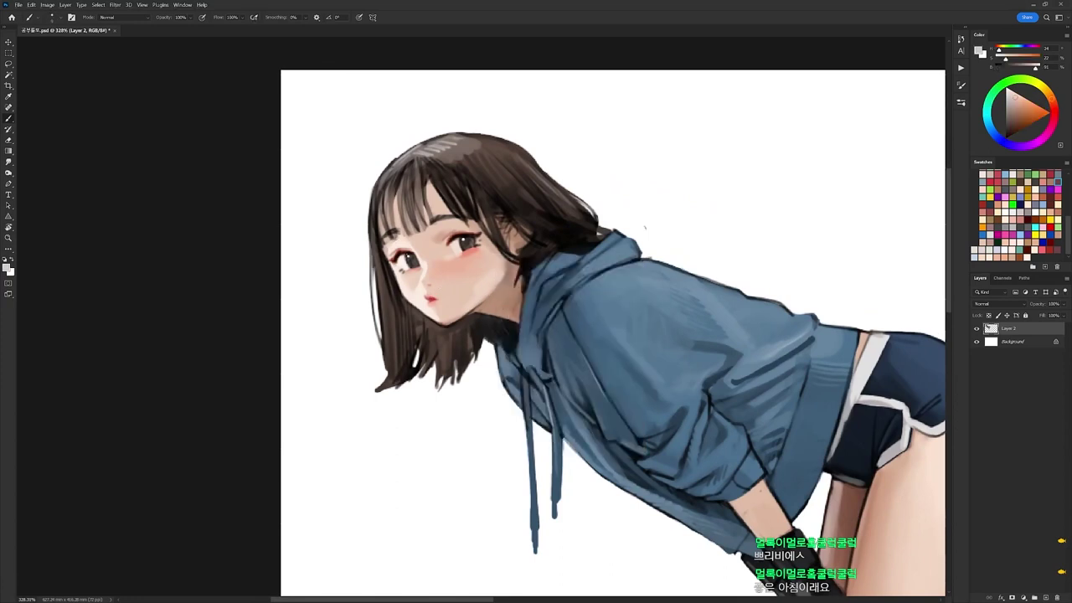
key("d")
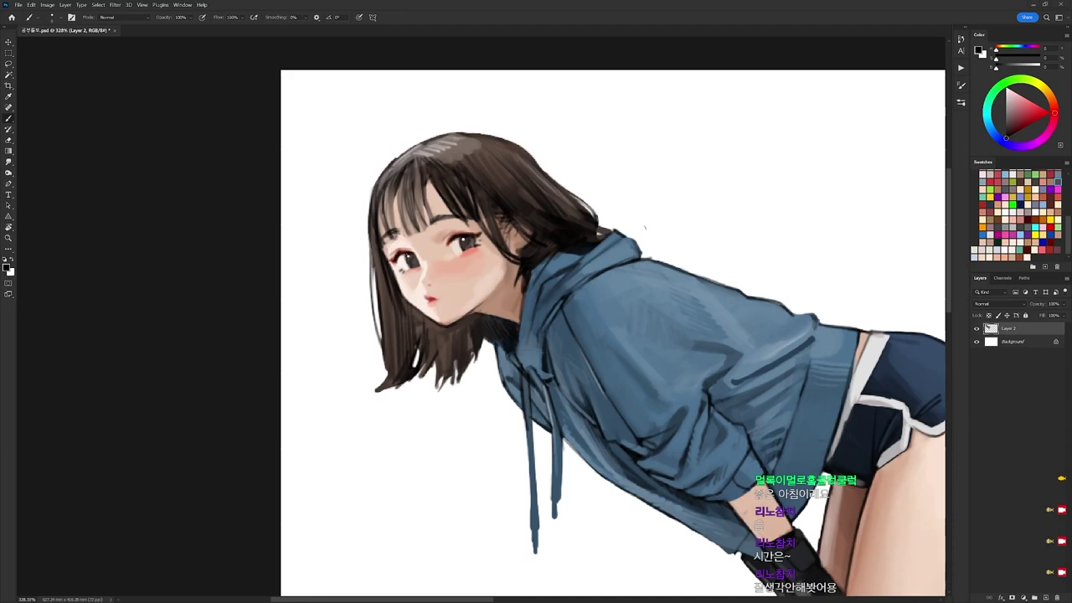
Retouch the jaw edge and chin with shadow and skin tones sampled from the neck and lower face.
key("e")
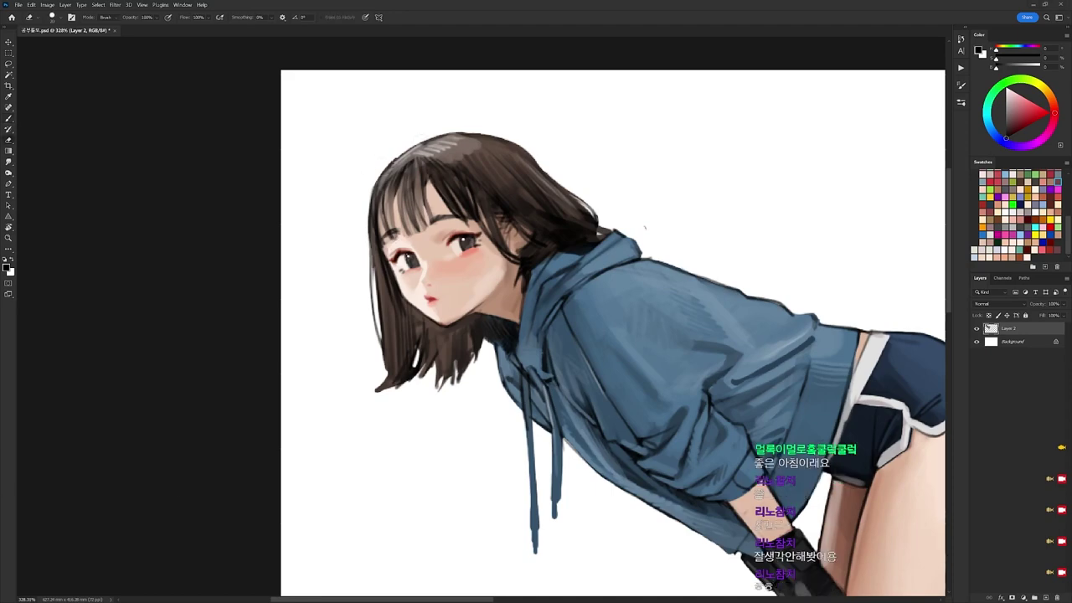
scroll(584, 105, "down", 4)
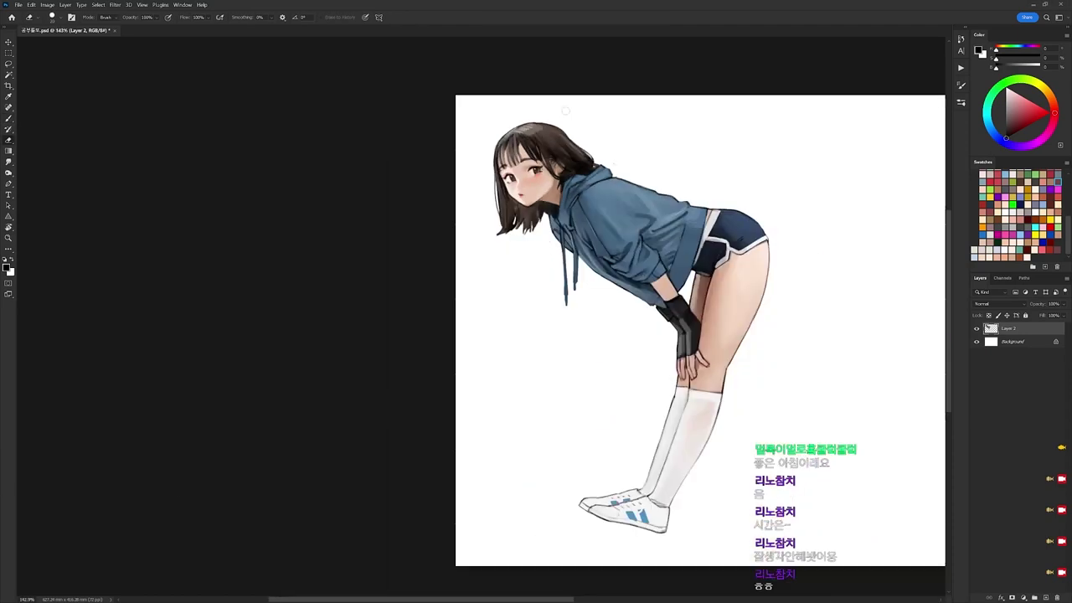
scroll(568, 179, "up", 3)
key("b")
left_click(554, 195, "alt")
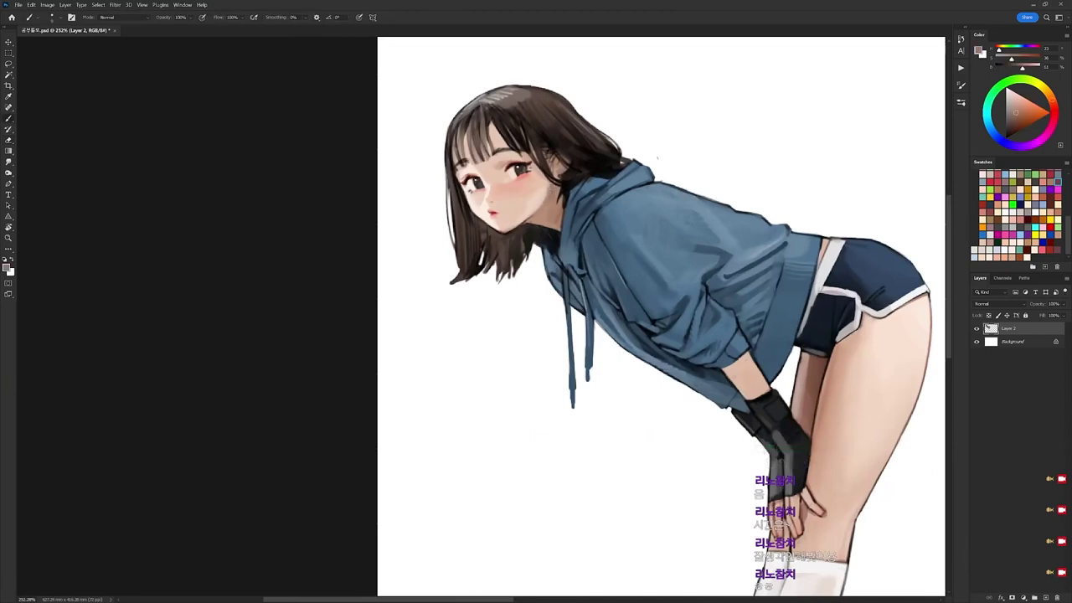
left_click(544, 194, "alt")
left_click(499, 220, "alt")
left_click(504, 226, "alt")
Touch up the skin and contour beside the mouth with a rotated canvas, using sampled skin tone and black.
key("r")
left_click_drag(692, 206, 688, 435)
key("d")
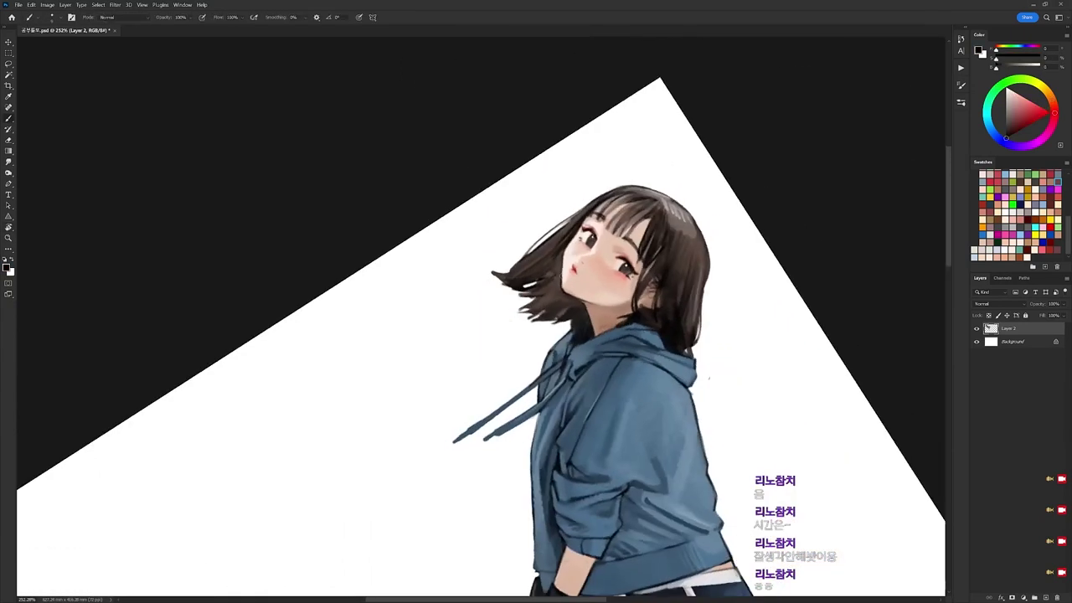
left_click(571, 283, "alt")
key("d")
key("r")
left_click_drag(749, 178, 572, 93)
key("r")
key("Escape")
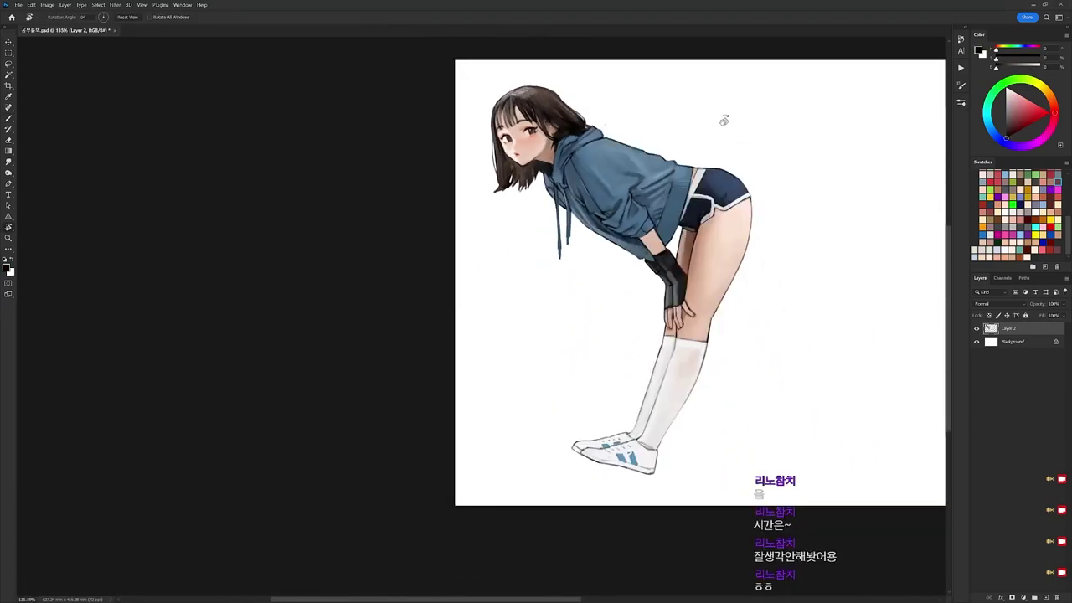
Paint out the existing red lips with a larger hard brush and skin tones sampled around the mouth.
left_click_drag(633, 125, 627, 118)
key("e")
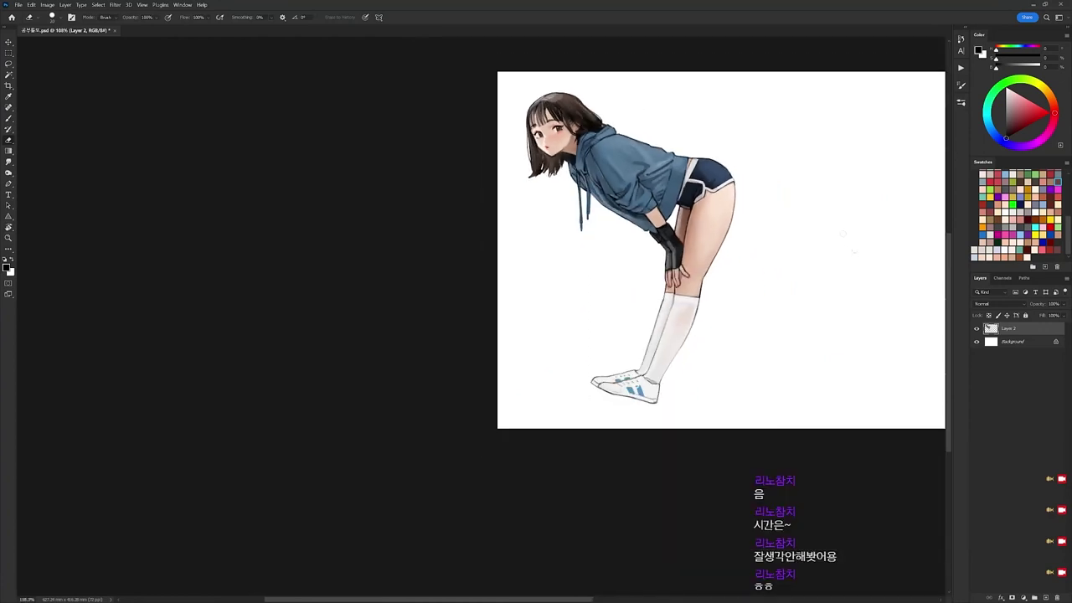
left_click_drag(697, 152, 710, 153)
key("b")
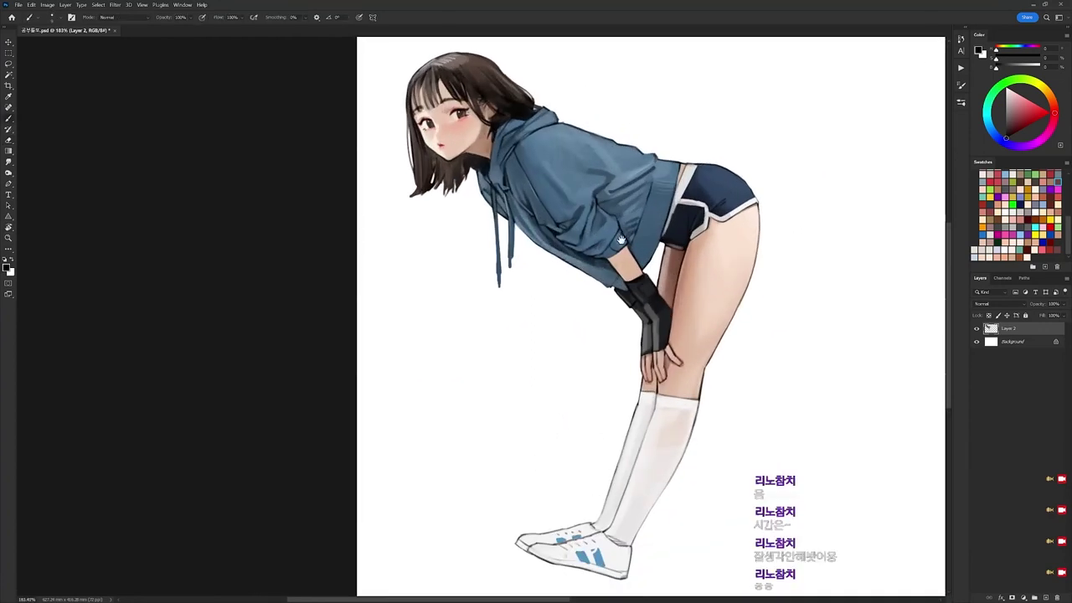
left_click_drag(621, 240, 702, 209)
left_click_drag(541, 120, 569, 123)
right_click(571, 124)
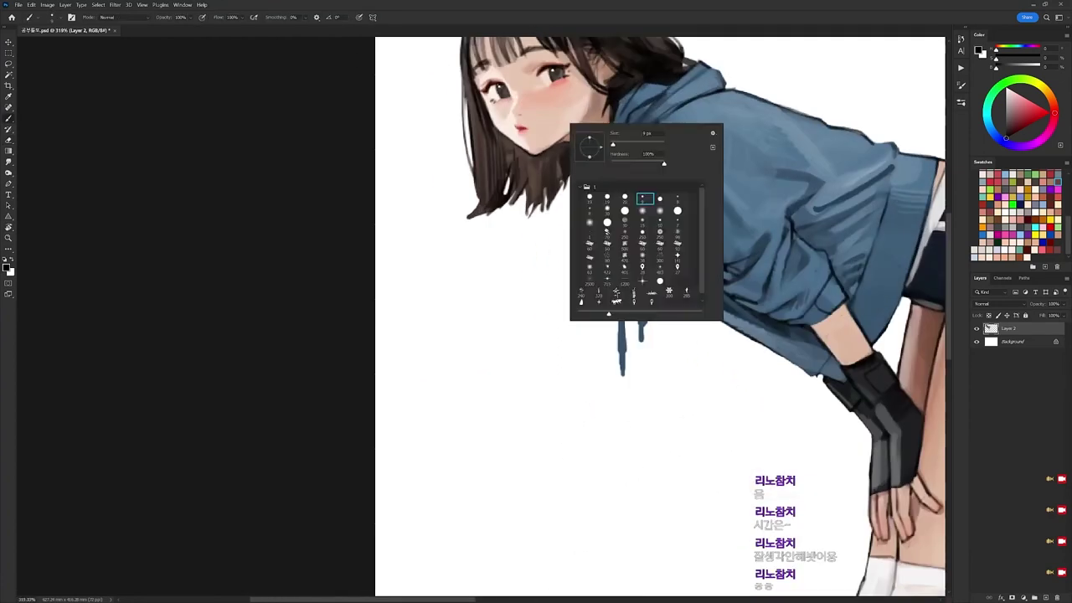
double_click(627, 198)
left_click(534, 124)
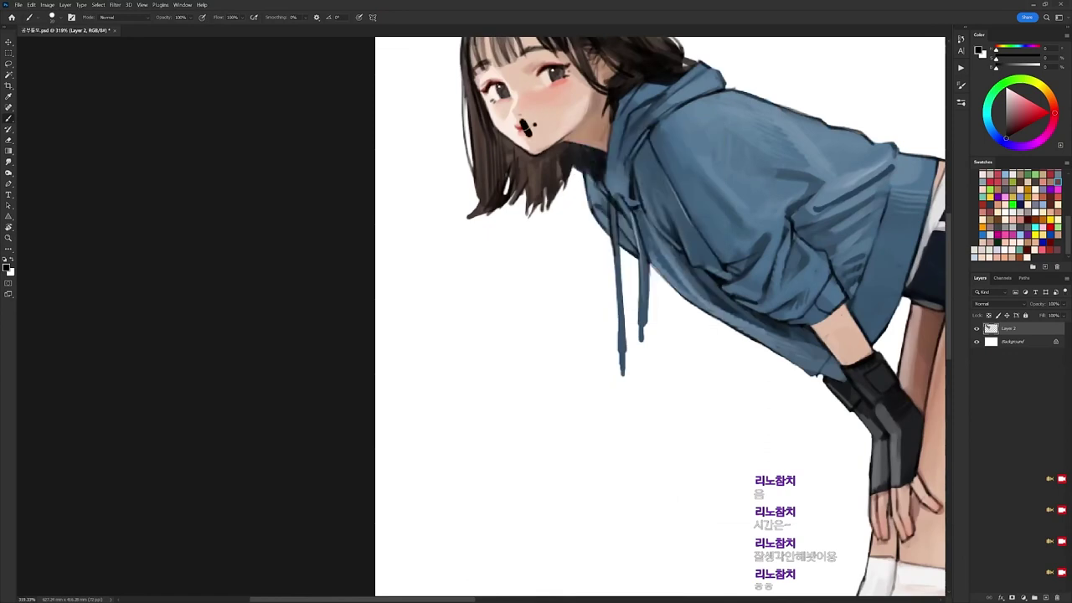
left_click(543, 126, "alt")
left_click(522, 128)
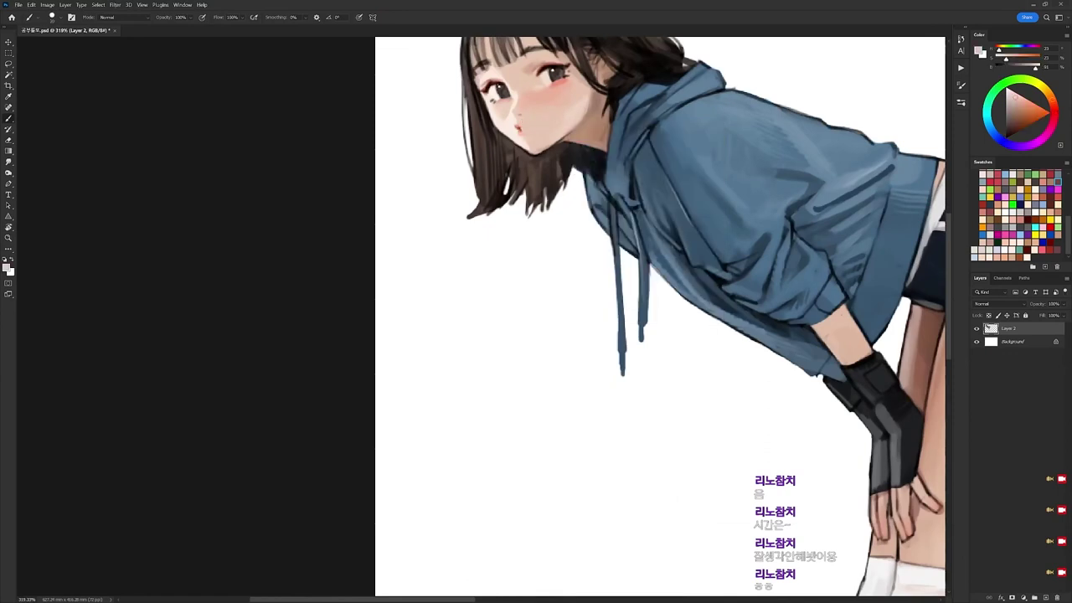
left_click(526, 133, "alt")
left_click(519, 129)
left_click_drag(520, 129, 520, 145)
left_click(528, 133, "alt")
left_click(525, 128)
Draw a new, gently smiling mouth line in dark red with a small hard brush.
key("d")
right_click(642, 115)
left_click(719, 205)
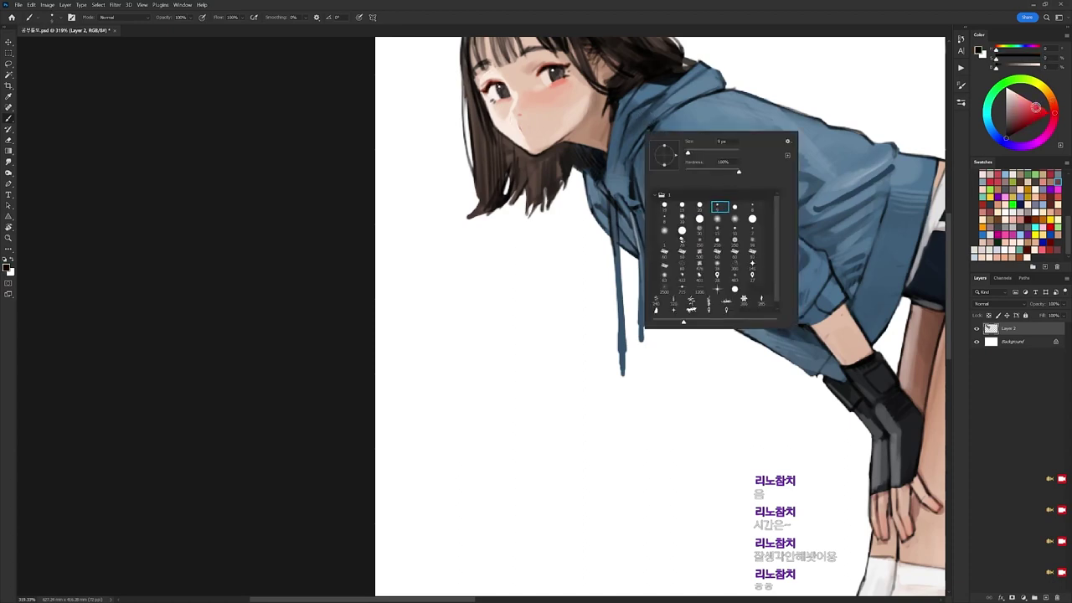
left_click(1040, 114)
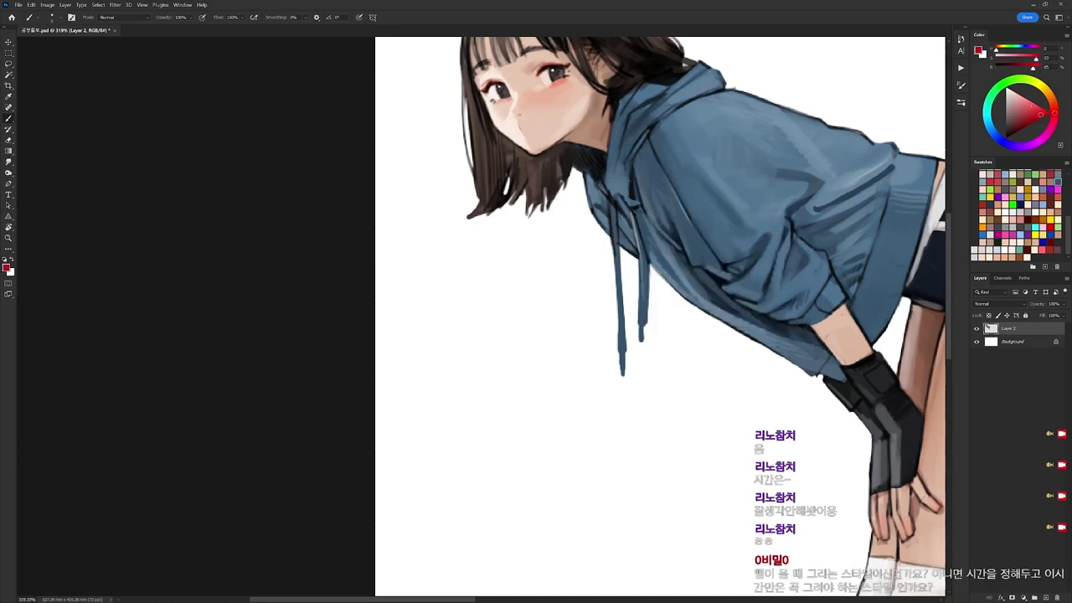
left_click_drag(518, 128, 536, 126)
Soften the edges of the new mouth with a larger brush and skin tones sampled beside it.
right_click(579, 138)
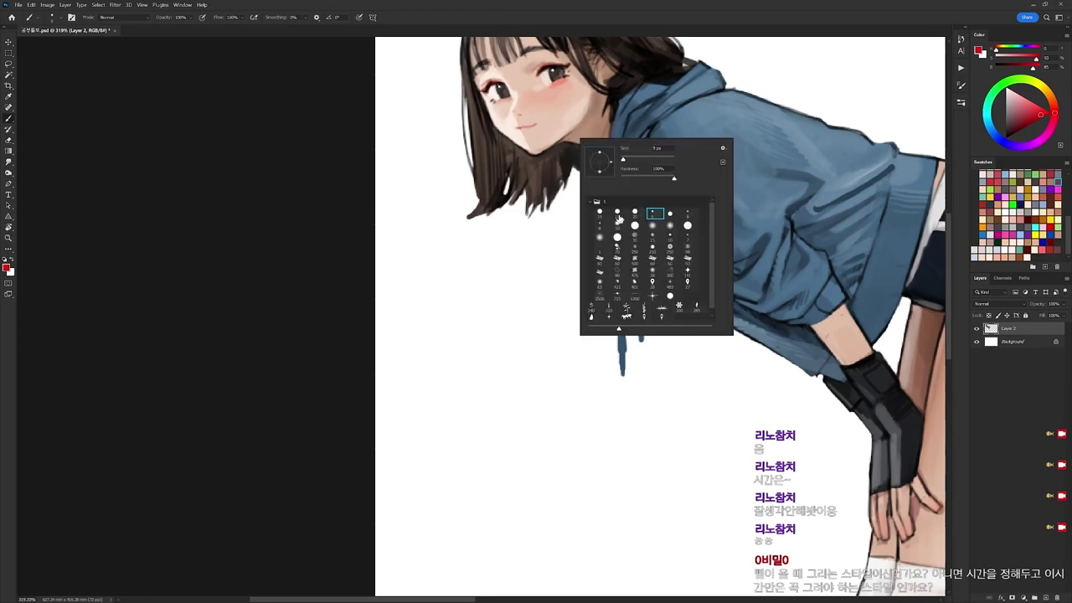
left_click(618, 215)
key("Escape")
mouse_move(523, 124)
left_mouse_down()
mouse_move(563, 134)
mouse_move(674, 258)
left_mouse_up()
left_click(673, 258, "alt")
left_click(662, 267, "alt")
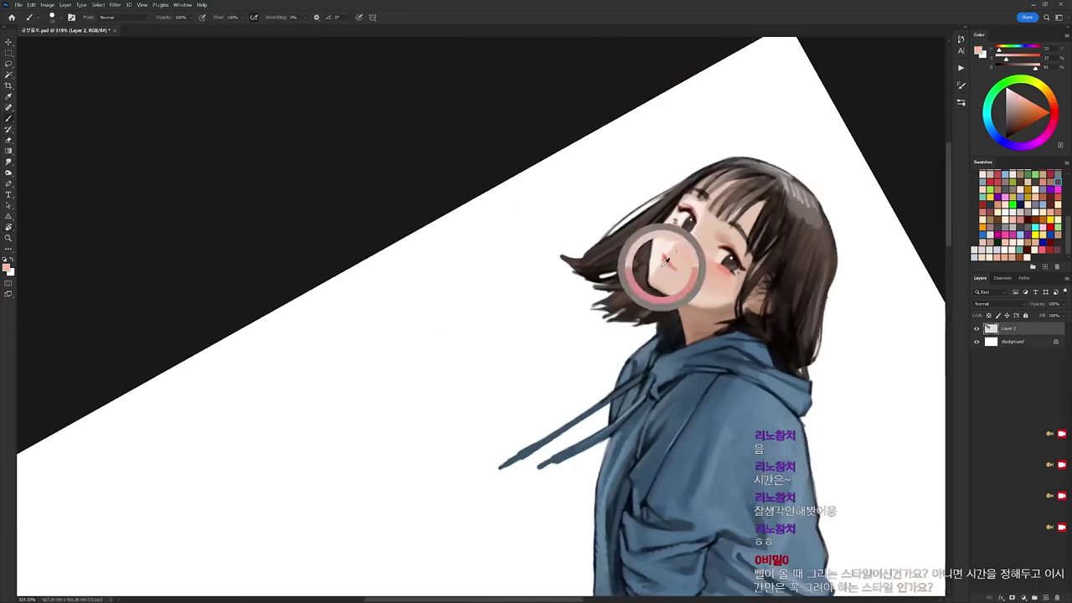
Refine the parting line of the new mouth in black with a small hard brush on a rotated canvas.
key("r")
left_click_drag(774, 209, 431, 143)
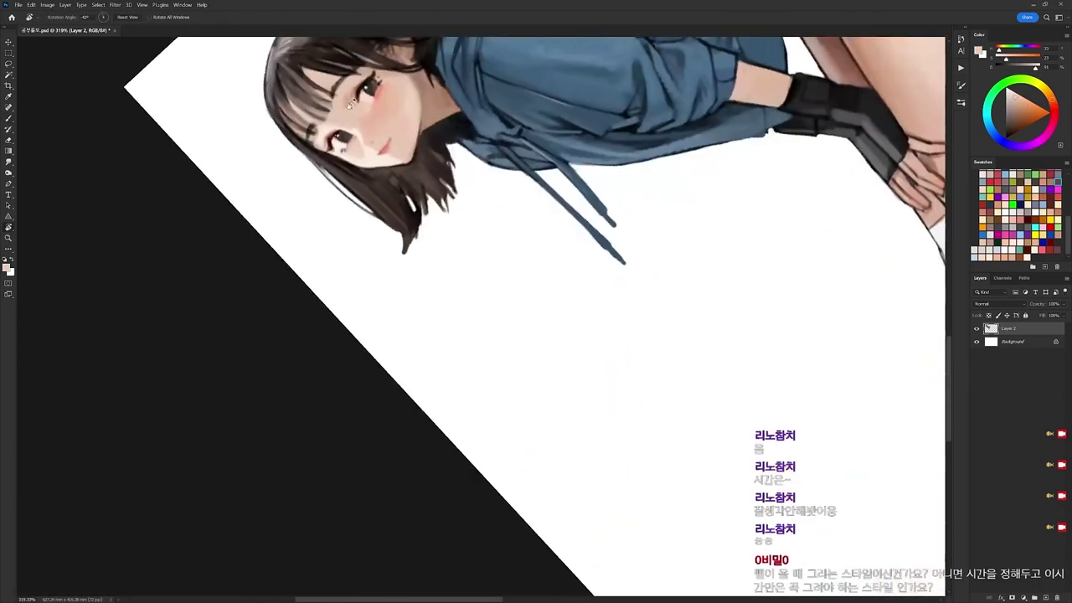
key("b")
key("d")
right_click(435, 139)
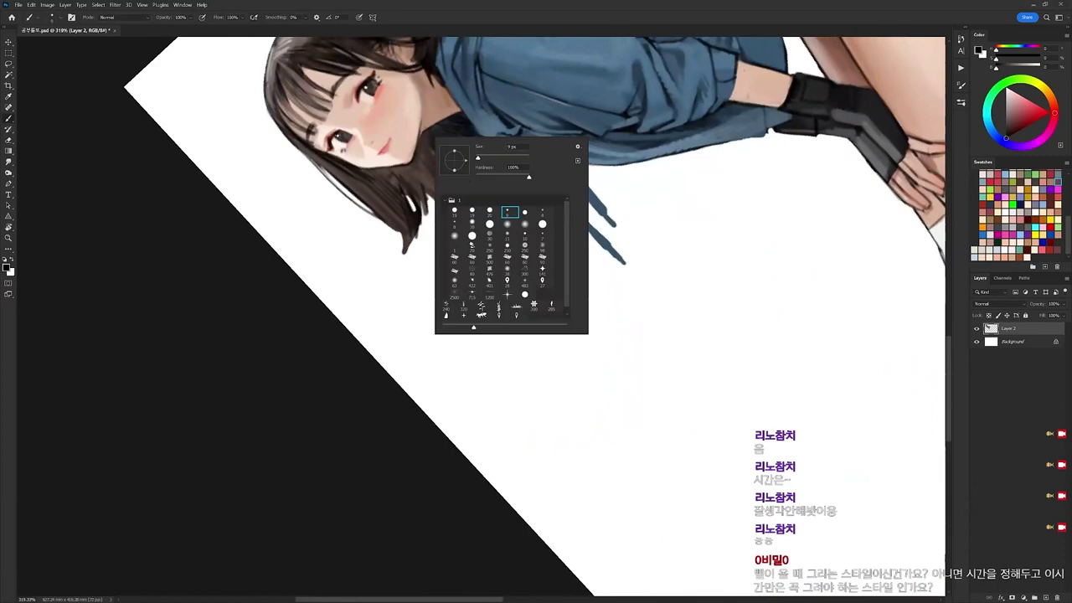
key("Return")
Shape the lips with a sampled pink and clean up the surrounding skin with a sampled light skin tone.
key("r")
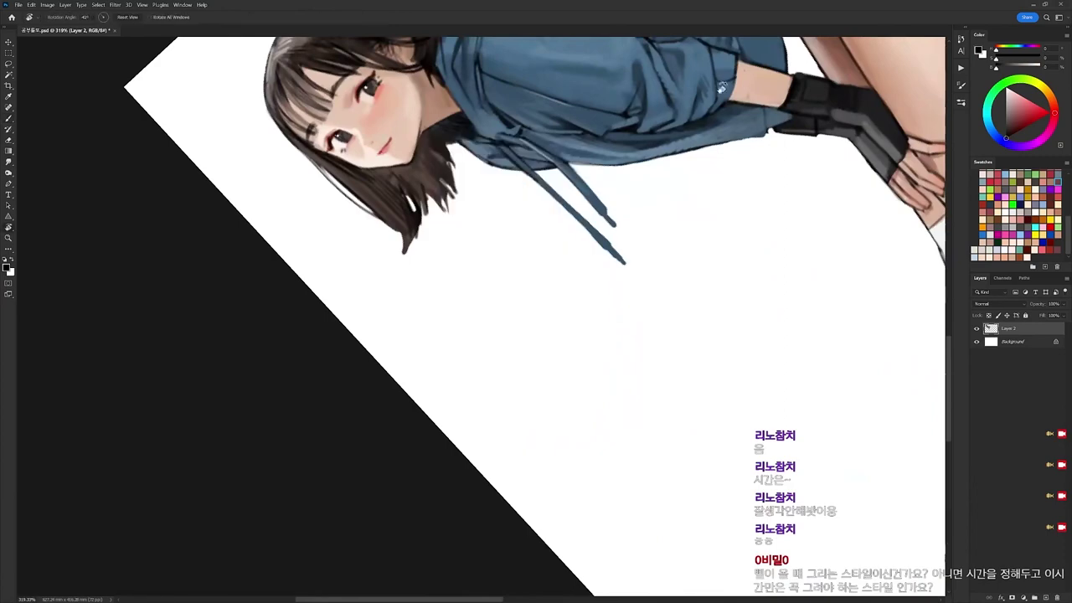
left_click_drag(536, 167, 584, 351)
left_click(666, 219, "alt")
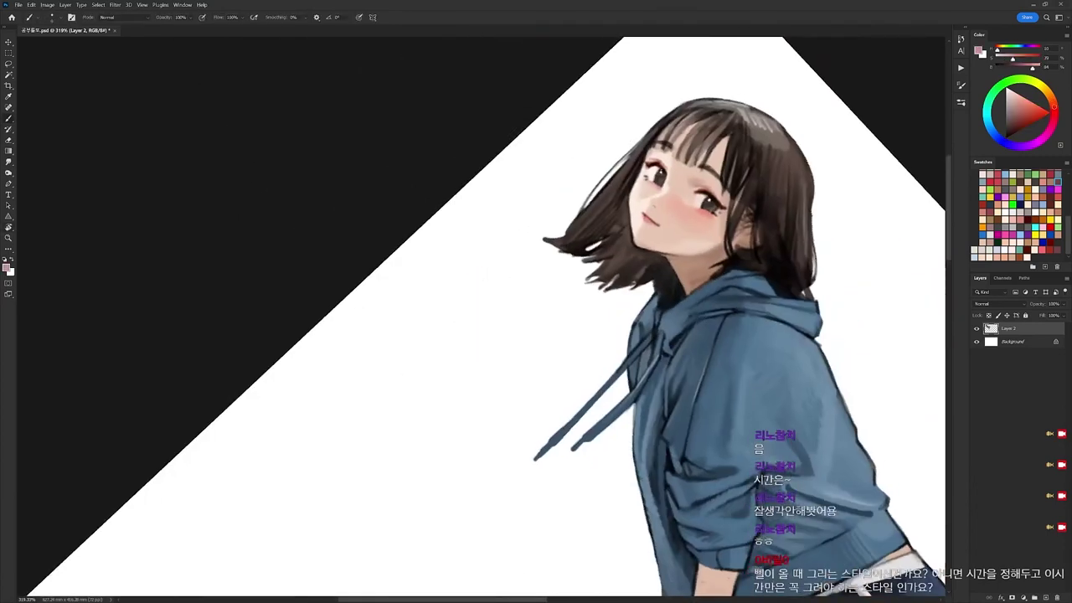
key("r")
left_click_drag(739, 191, 605, 138)
left_click(598, 142, "alt")
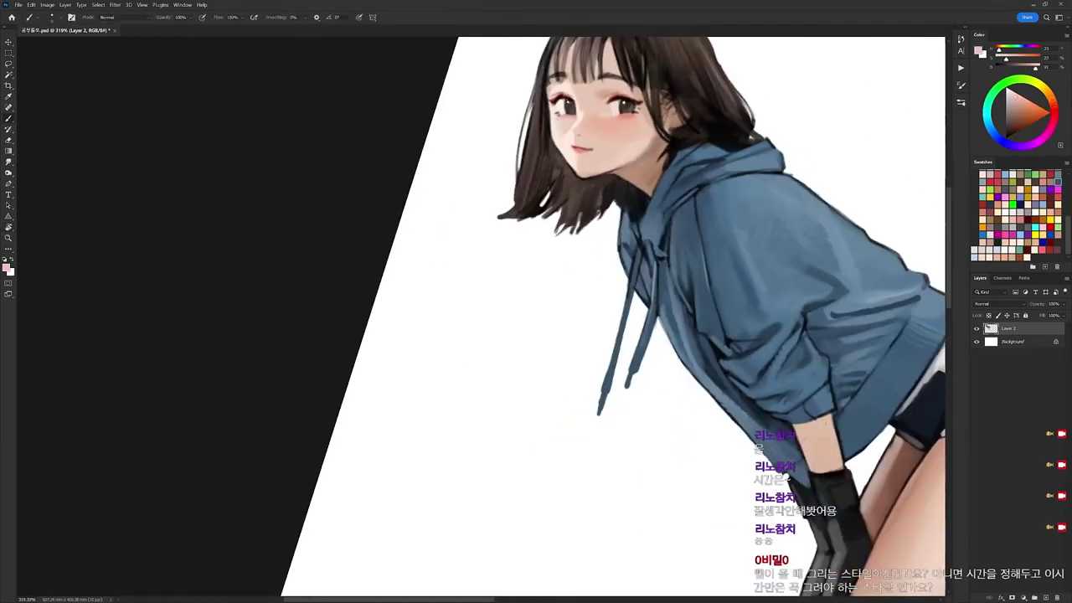
scroll(660, 110, "down", 5)
key("r")
key("Escape")
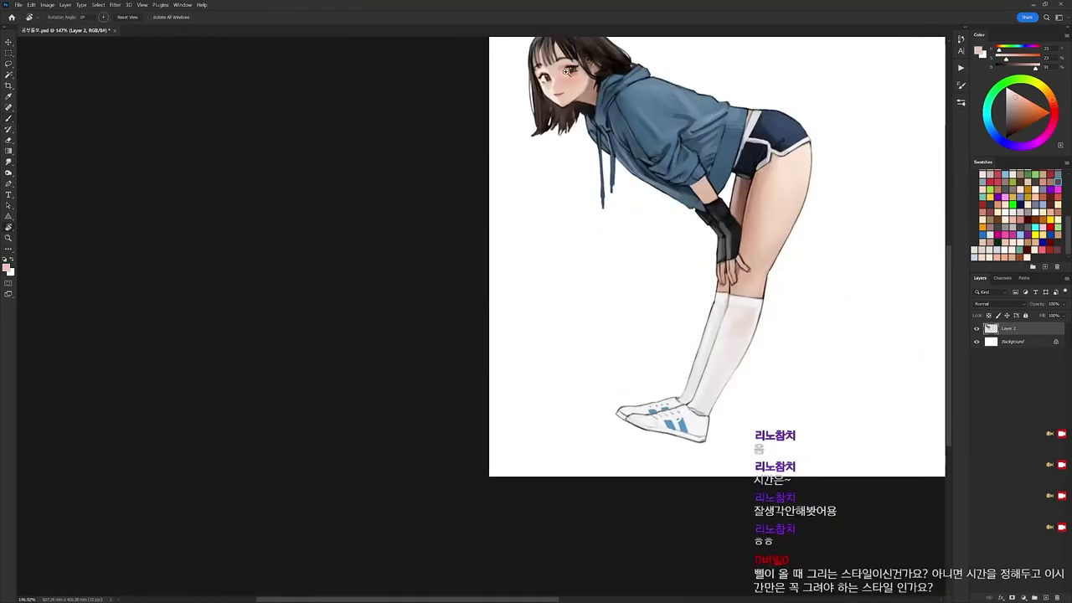
scroll(570, 74, "up", 5)
key("b")
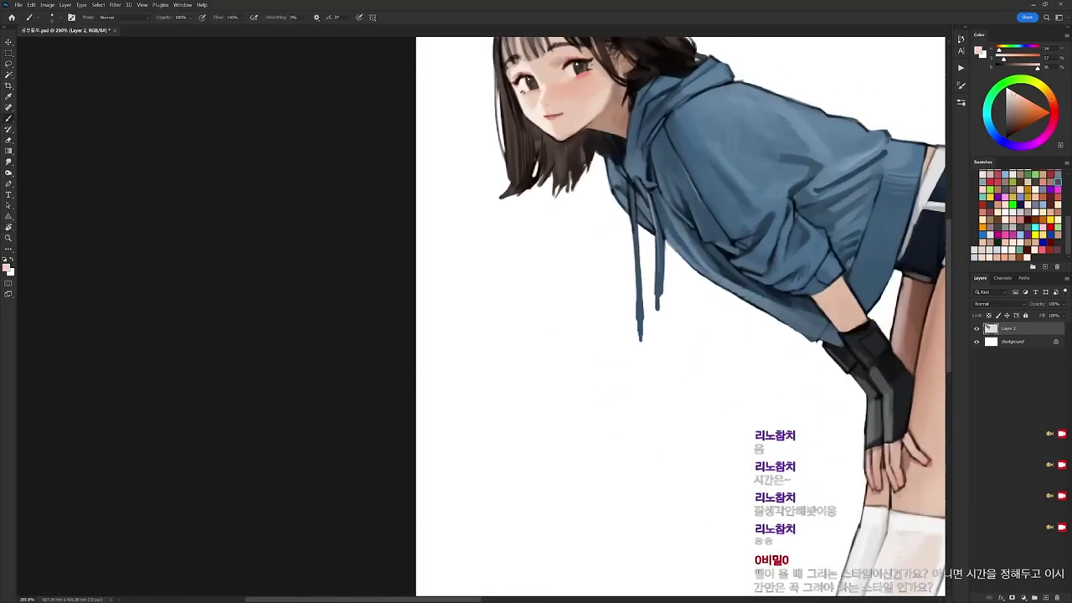
Refine the lips and the skin around them with pinks and light skin tones sampled from the mouth area.
left_click(548, 105, "alt")
left_click(547, 105, "alt")
left_click_drag(547, 104, 548, 107)
left_click(553, 102, "alt")
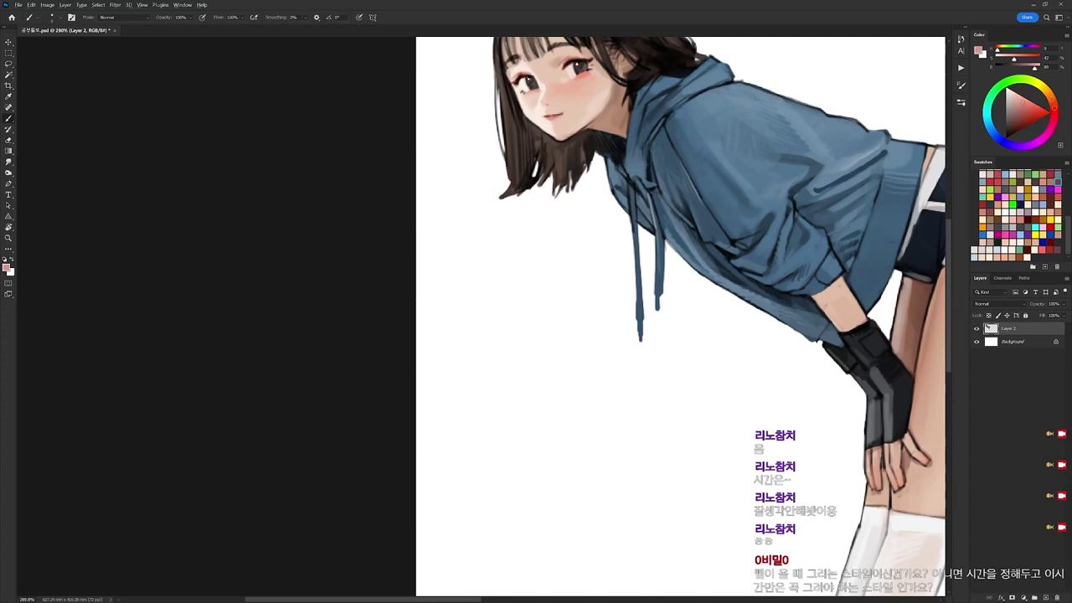
left_click(550, 106, "alt")
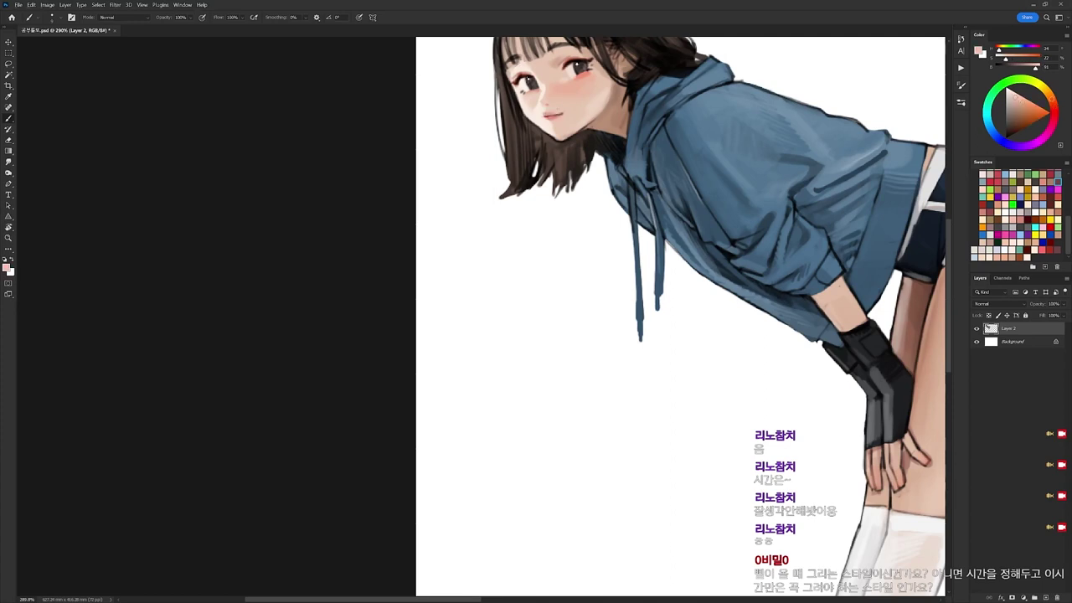
left_click(548, 107, "alt")
left_click(557, 108, "alt")
left_click(548, 106, "alt")
left_click(552, 92, "alt")
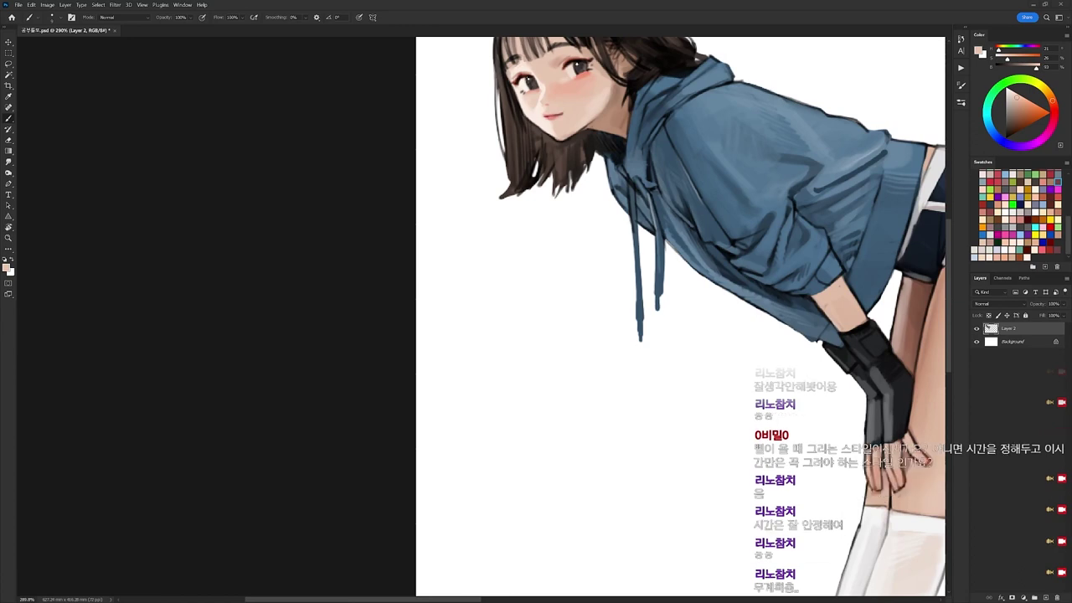
Touch up the mouth corners on a rotated canvas, using a sampled lip pink and light skin tones sampled beside them.
left_click_drag(595, 248, 590, 261)
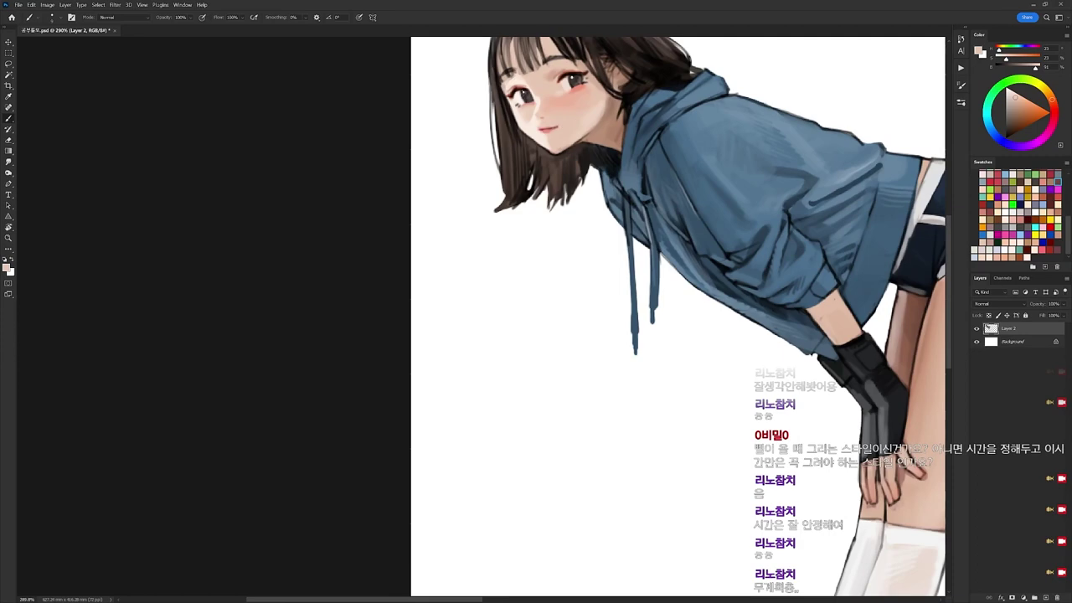
key("r")
left_click_drag(680, 208, 690, 390)
left_click(668, 243, "alt")
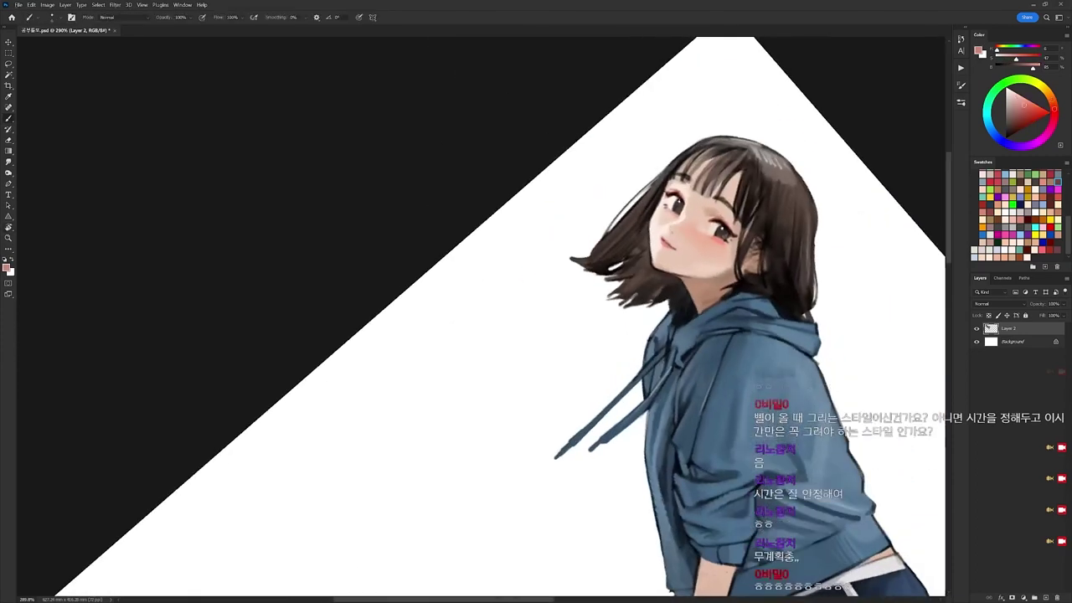
left_click(675, 237, "alt")
key("r")
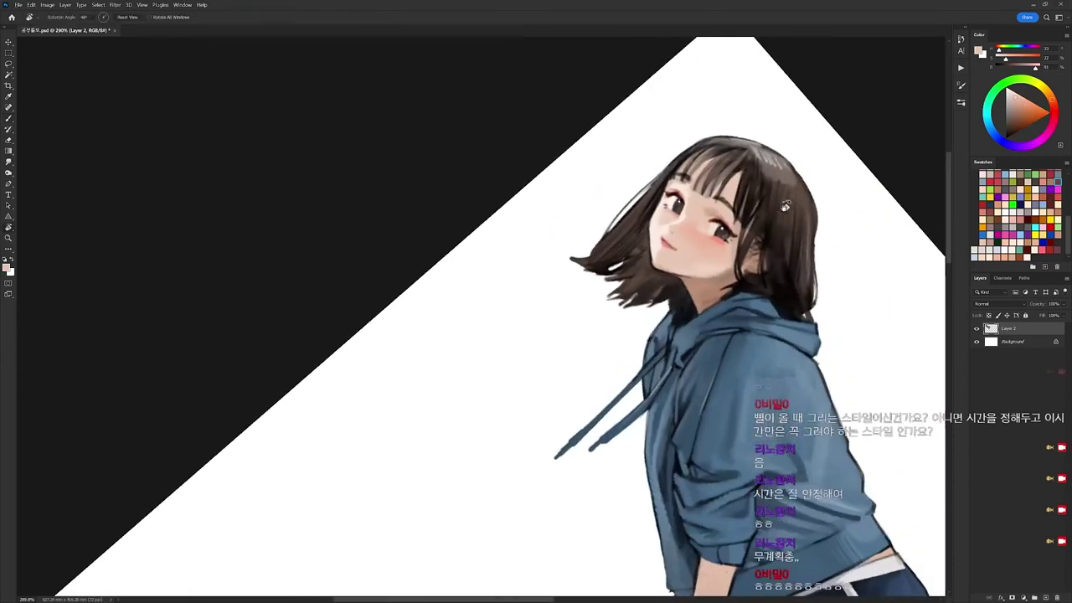
left_click_drag(785, 206, 597, 84)
left_click(570, 126, "alt")
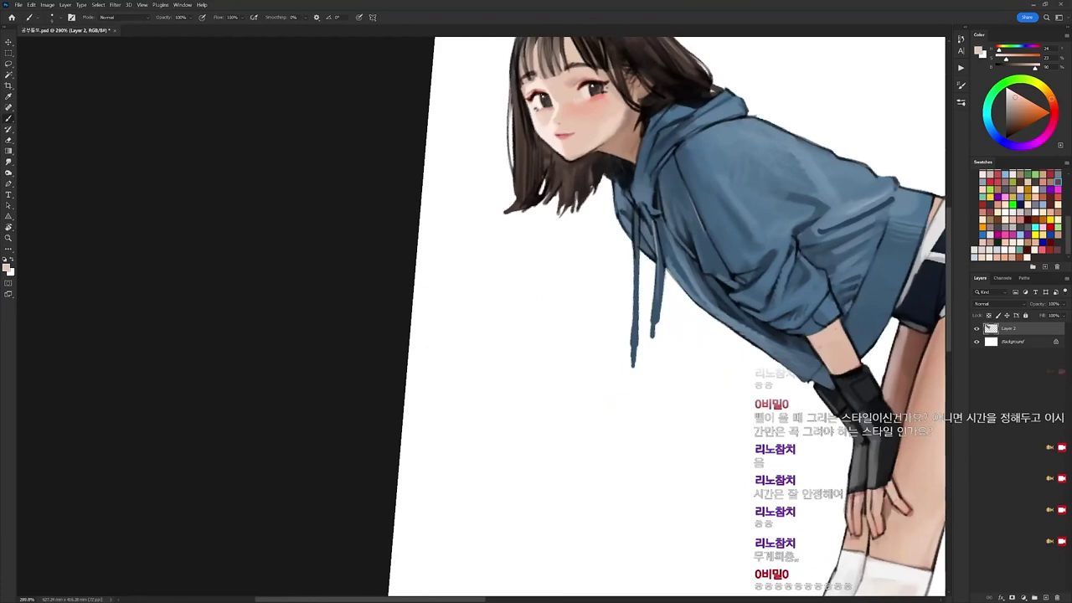
left_click(573, 126, "alt")
Choose a saturated dark red and strengthen the parting line of the lips on a rotated canvas.
key("r")
left_click_drag(737, 147, 592, 45)
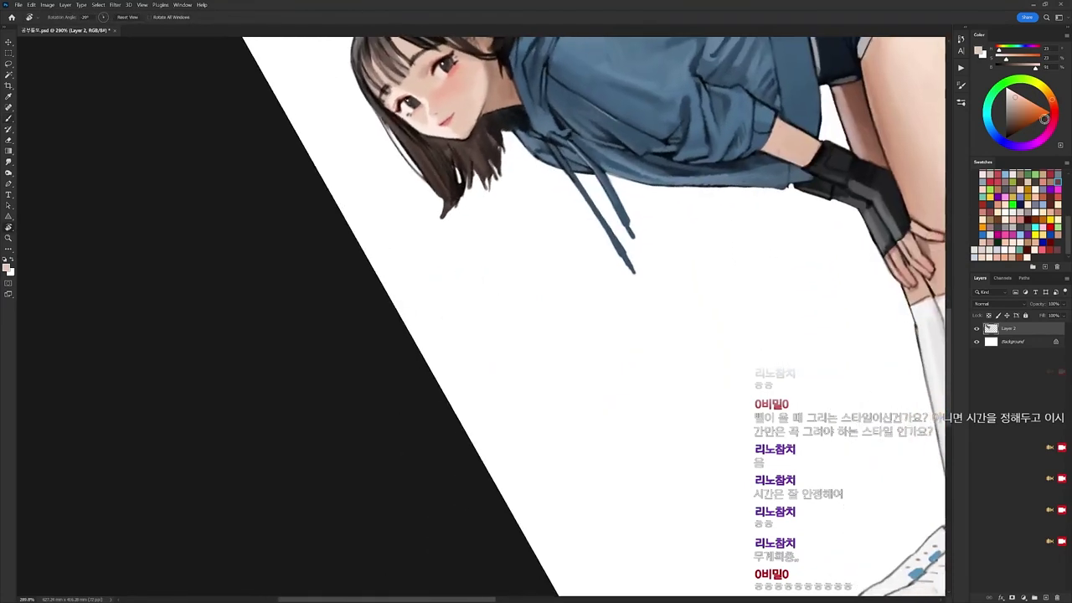
key("b")
left_click(1057, 108)
left_click(1045, 116)
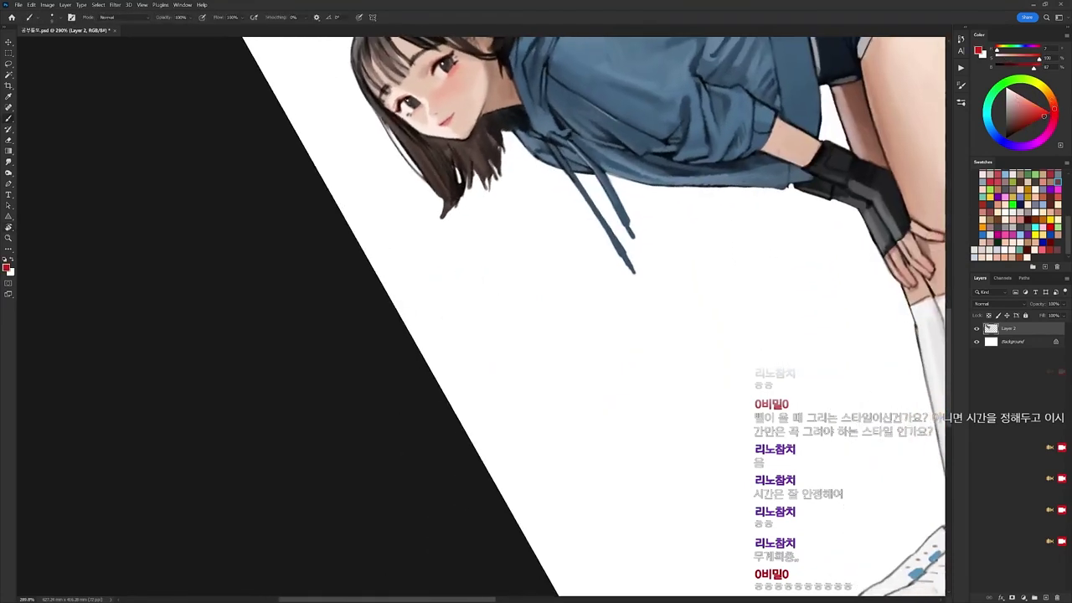
key("r")
left_click_drag(657, 155, 713, 263)
Touch up the outer eye corner and the chin edge with black, sampled dark browns and a sampled skin tone.
key("d")
key("b")
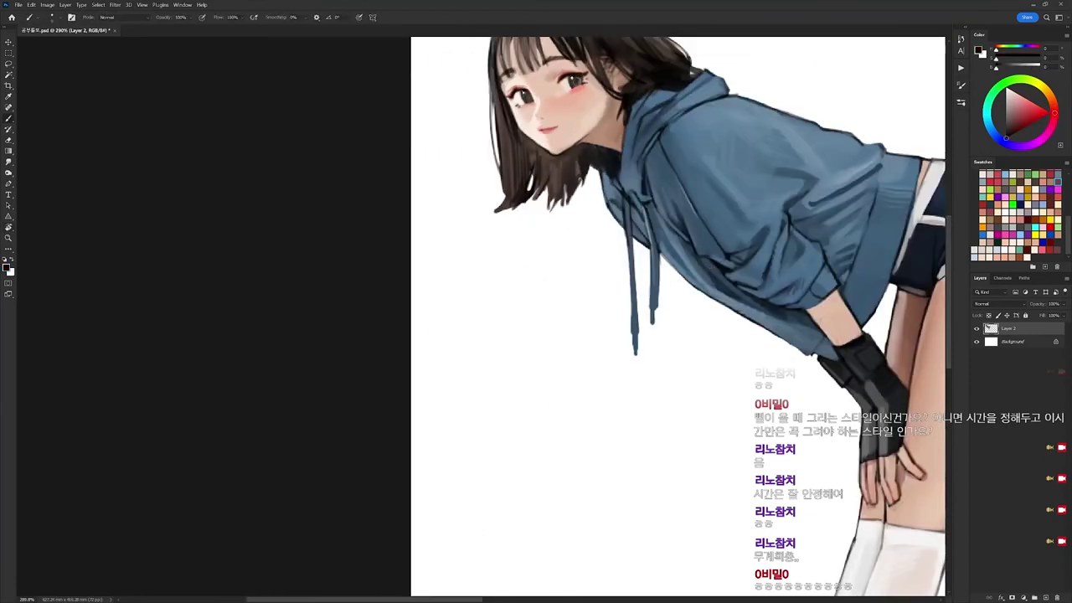
left_click(580, 80, "alt")
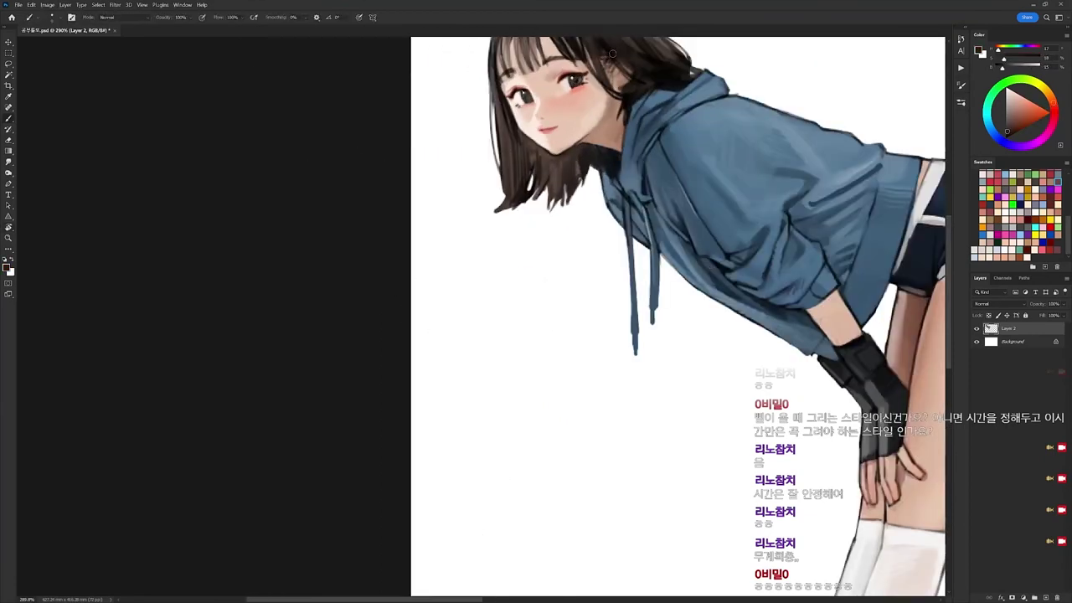
left_click(572, 117, "alt")
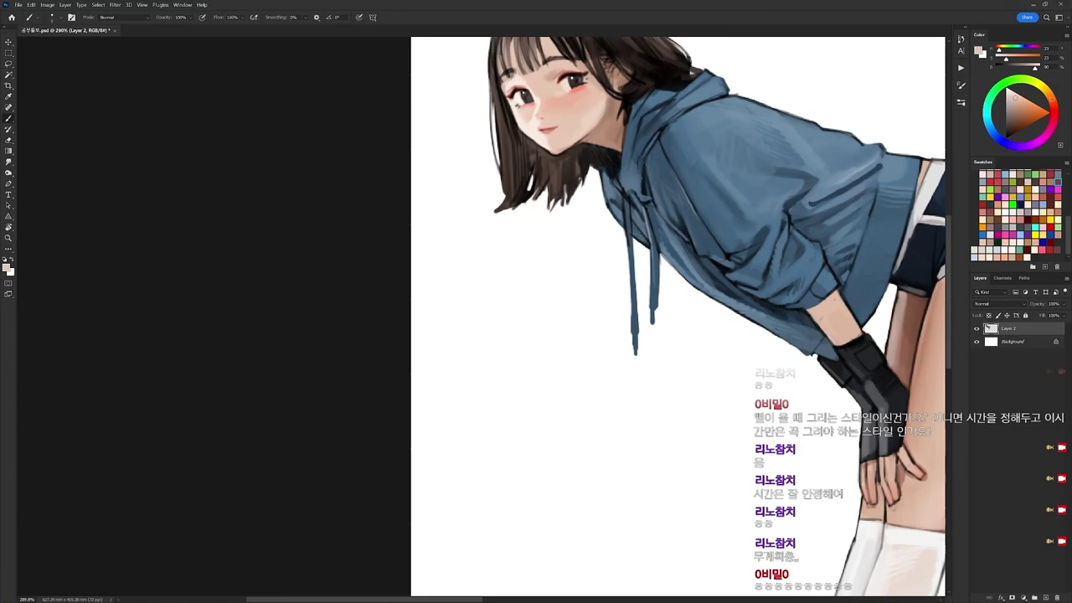
scroll(604, 96, "down", 4)
scroll(593, 113, "up", 4)
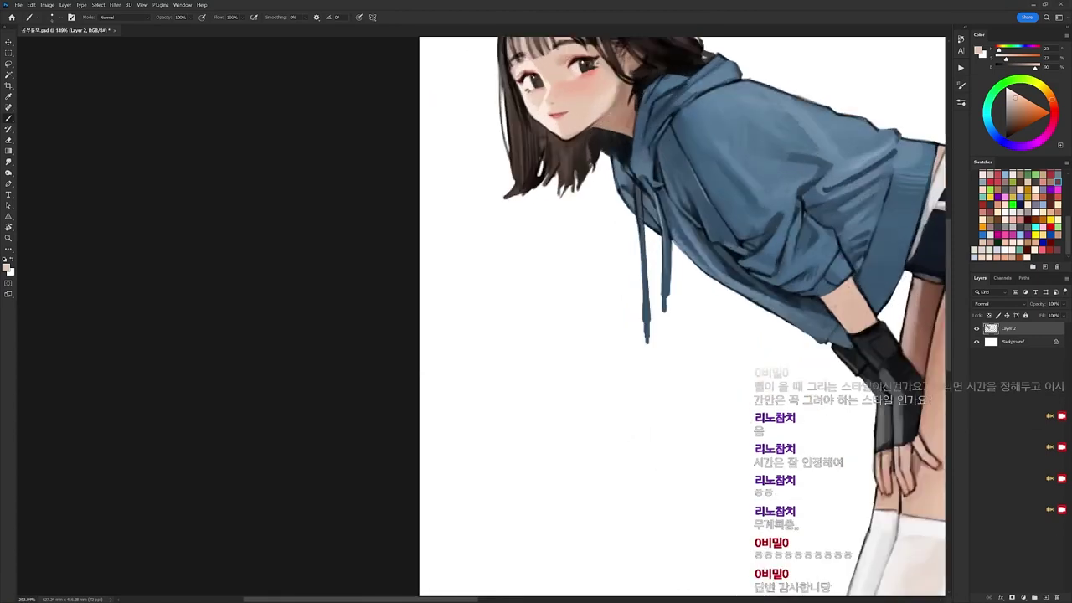
left_click(563, 140, "alt")
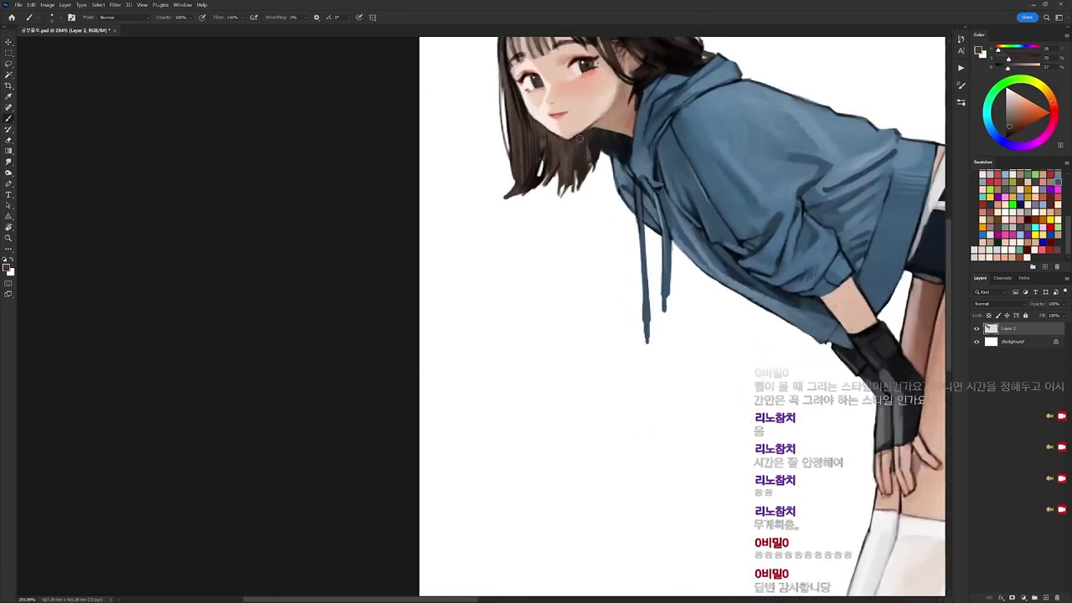
Paint over the mouth and clean the chin with a larger hard round brush and skin tones sampled around it.
left_click_drag(655, 129, 646, 169)
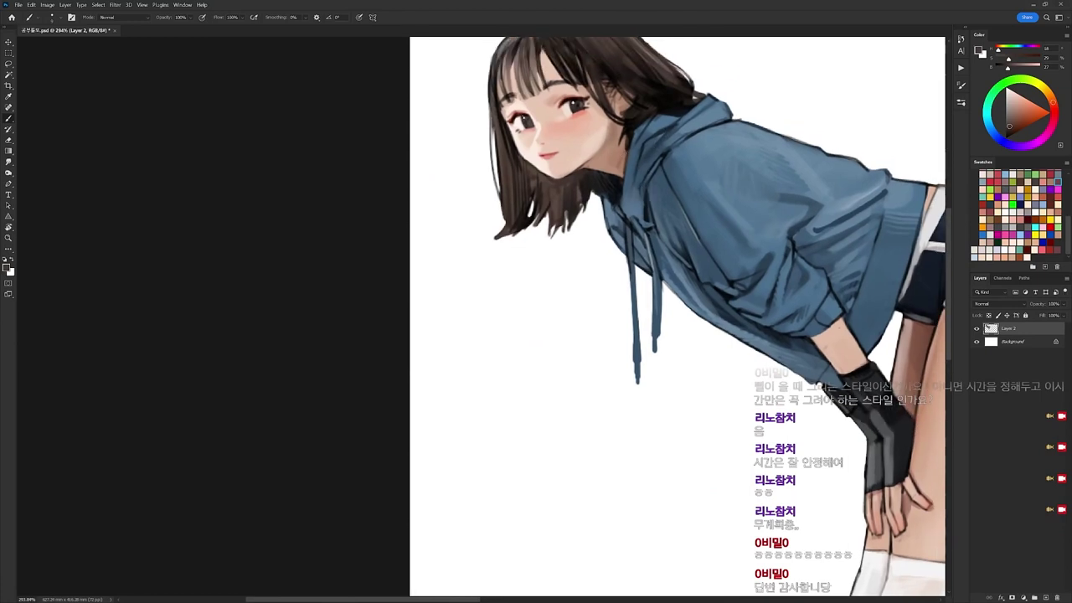
left_click(594, 66, "alt")
right_click(604, 130)
left_click(662, 207)
left_click(536, 107, "alt")
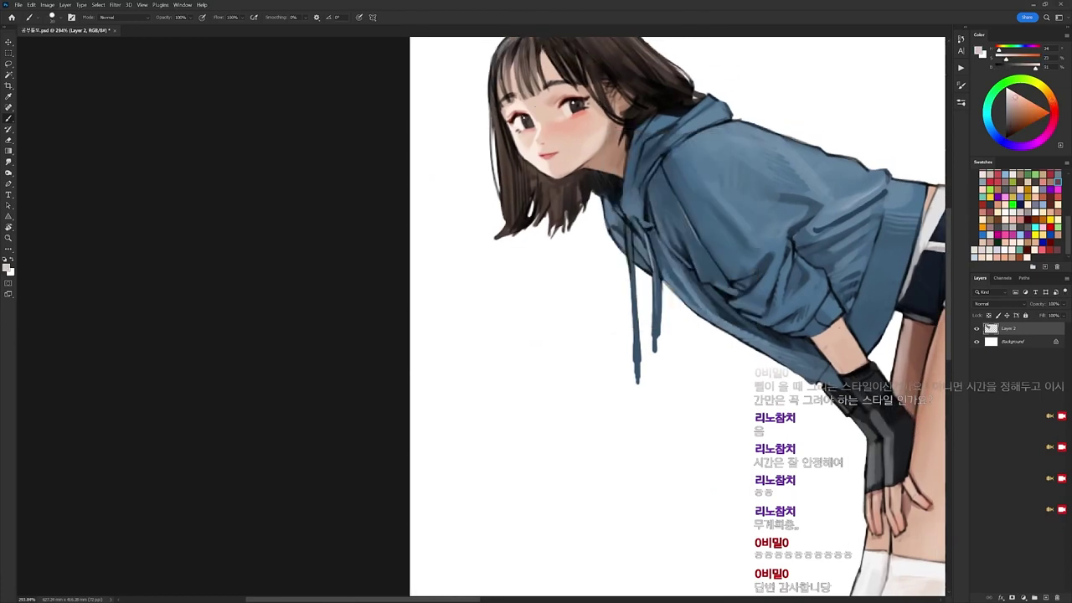
left_click(540, 149, "alt")
left_click(555, 148, "alt")
left_click(553, 159, "alt")
left_click_drag(549, 169, 555, 182)
left_click(556, 152, "alt")
Smooth the repainted lower face with another hard round brush and light skin tones sampled near the nose and cheek.
right_click(611, 109)
double_click(670, 212)
left_click(540, 149, "alt")
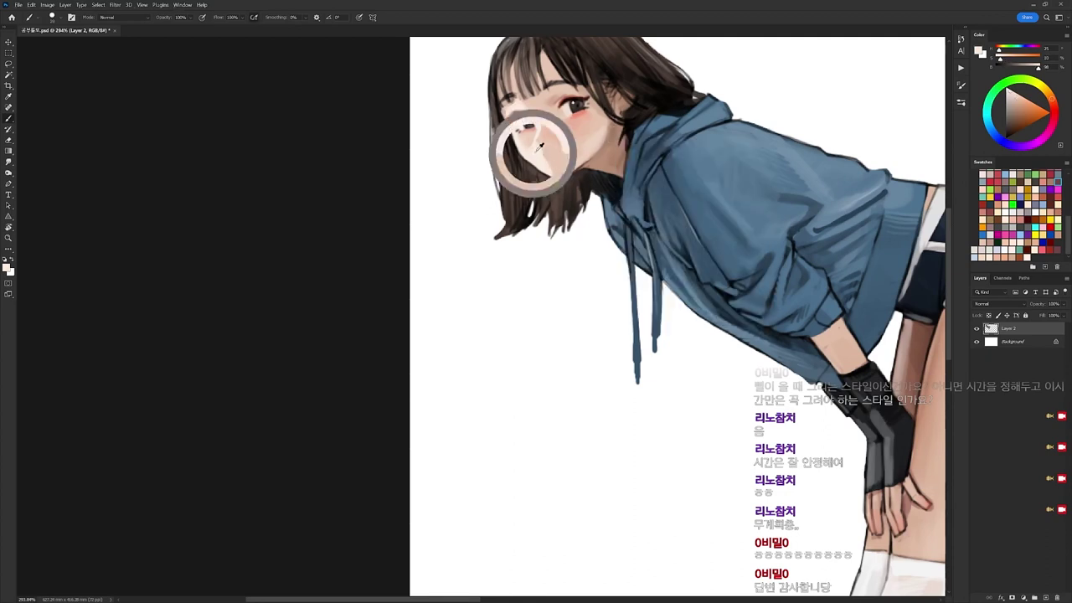
left_click(551, 149, "alt")
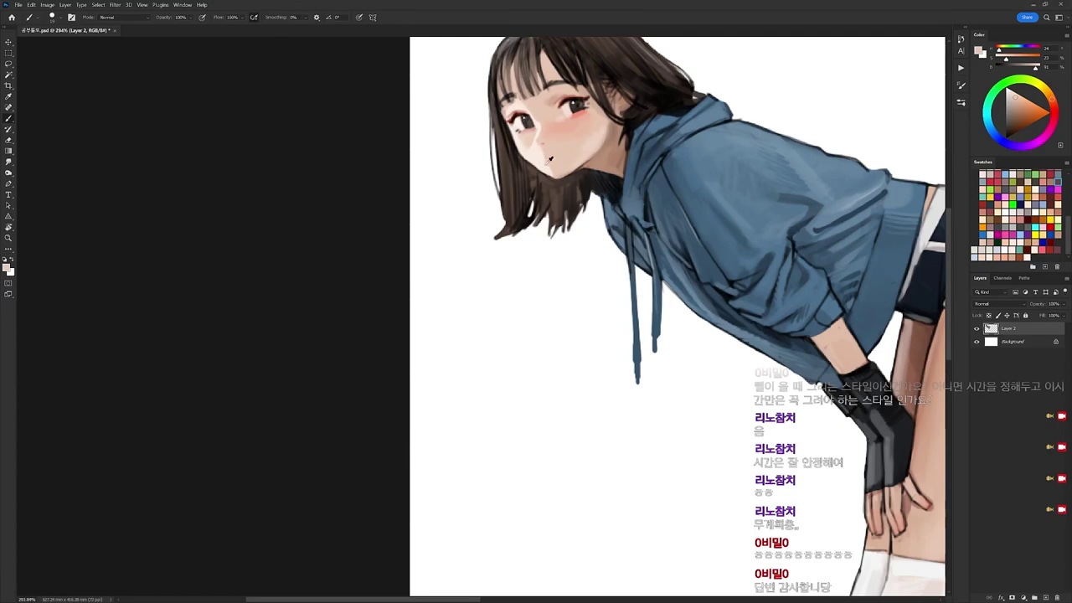
left_click(549, 162, "alt")
Draw a new thin smiling mouth line in dark red with a small hard brush on a rotated canvas, undoing the unwanted strokes.
key("r")
left_click_drag(704, 159, 660, 103)
key("d")
right_click(661, 102)
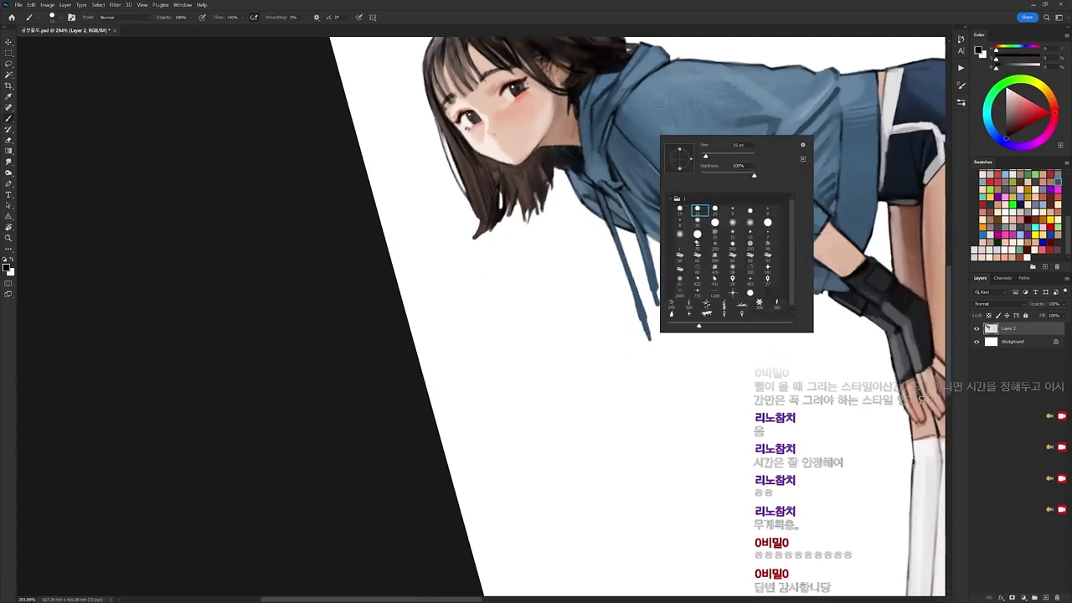
left_click(766, 213)
left_click(1040, 116)
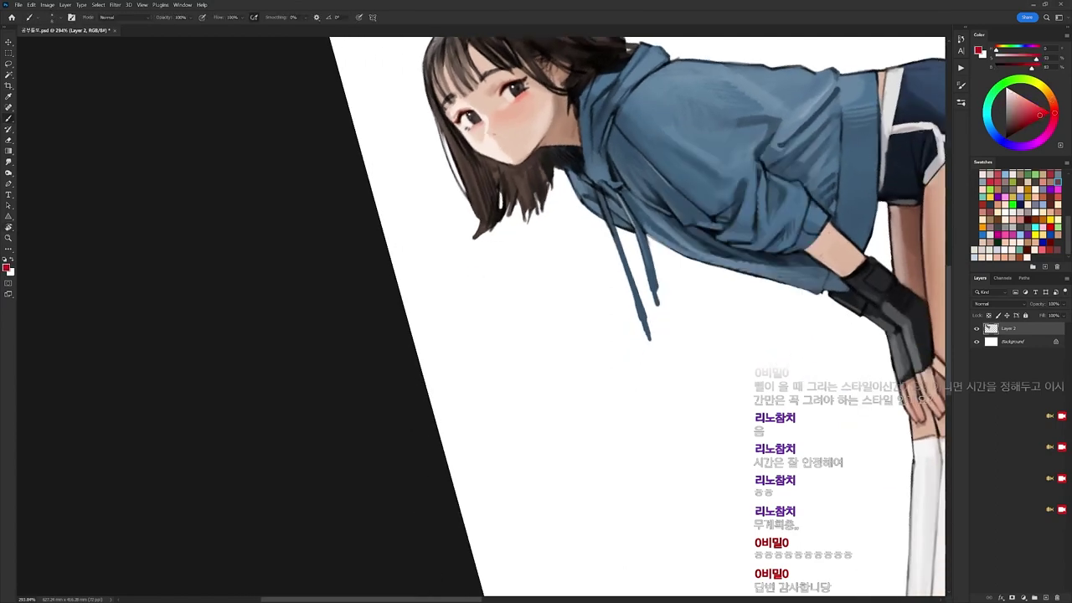
left_click_drag(495, 148, 512, 145)
key("ctrl+z")
right_click(575, 116)
left_click(652, 192)
key("ctrl+z")
key("ctrl+z")
key("ctrl+z")
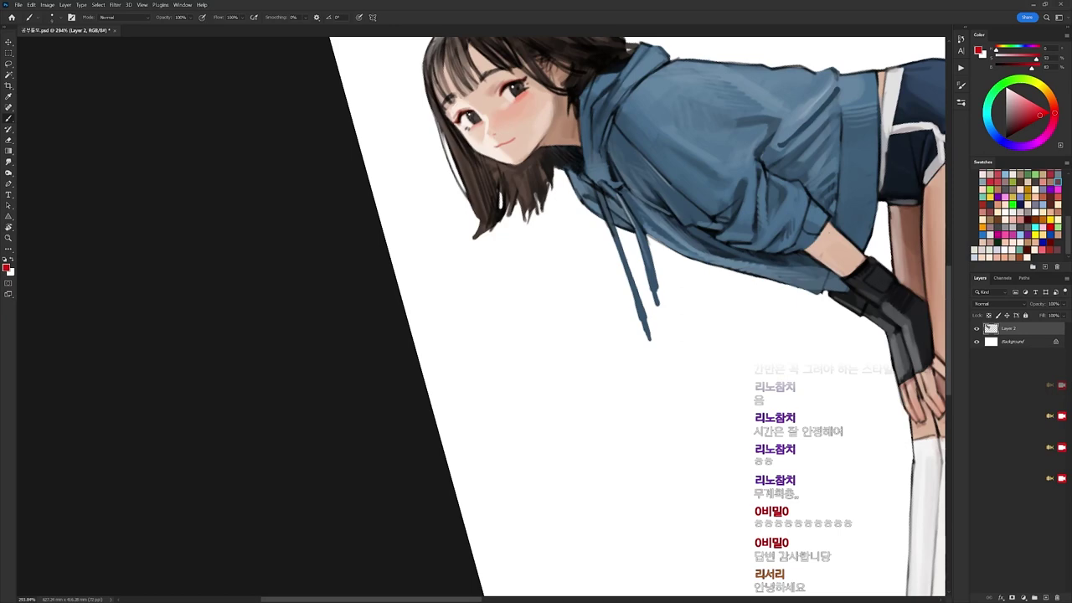
Accent the new mouth line in black, and clean up the skin below the far eye with a sampled light skin tone.
key("r")
left_click_drag(478, 128, 630, 199)
key("d")
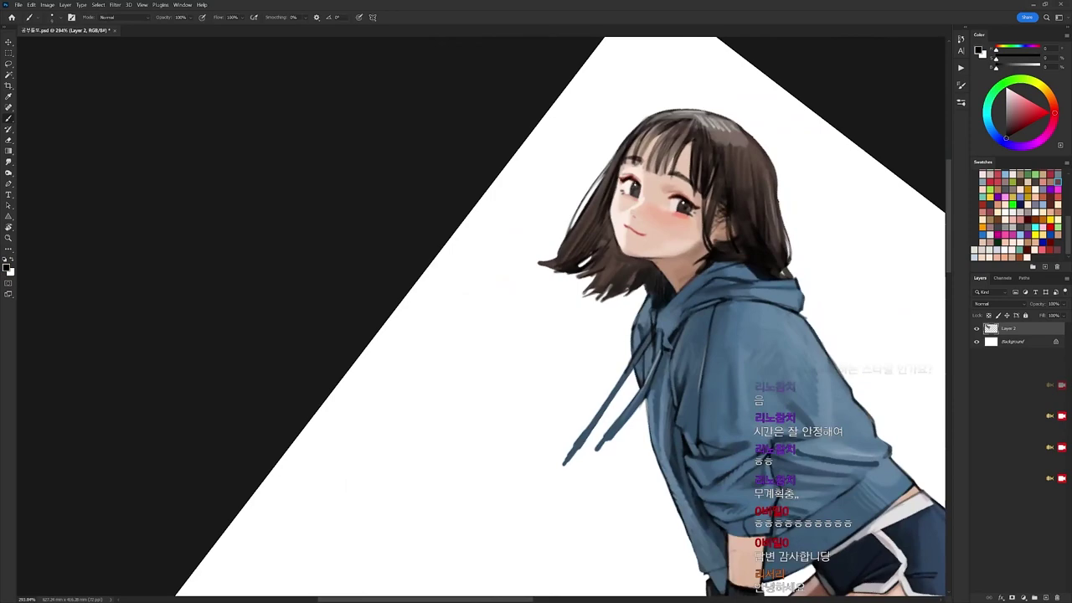
key("ctrl+space")
left_click_drag(819, 182, 727, 180)
key("r")
left_click_drag(730, 188, 699, 60)
mouse_move(812, 129)
left_mouse_down()
mouse_move(710, 95)
mouse_move(709, 193)
left_mouse_up()
key("space")
key("ctrl+space")
left_click_drag(611, 122, 693, 123)
key("b")
left_click(592, 199, "alt")
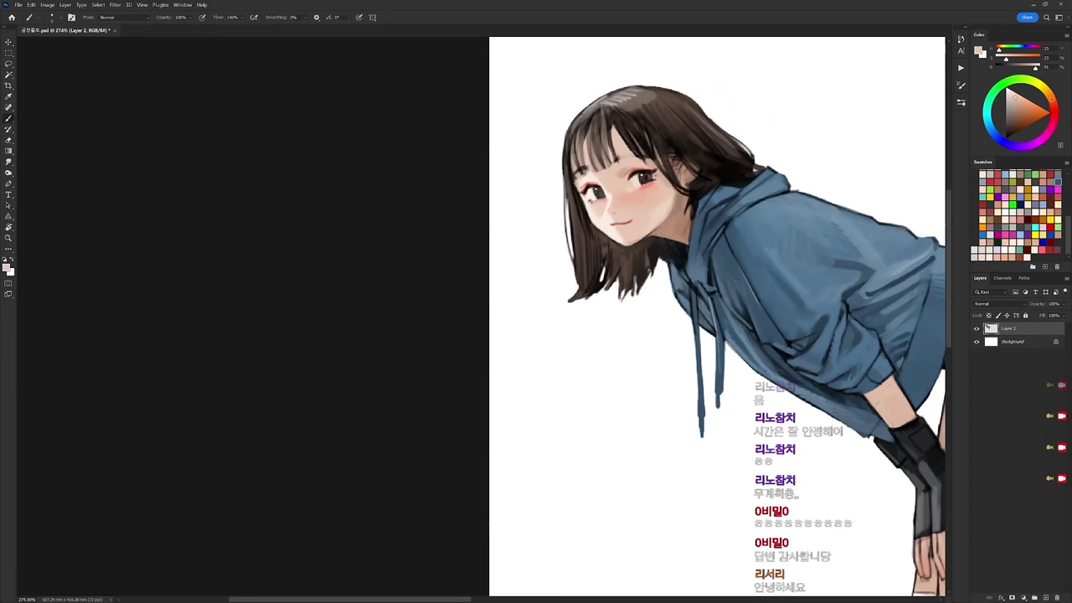
Darken both eyebrows in black with a small brush, adjusting them with tones sampled beside the brows.
key("d")
left_click(638, 158, "alt")
key("d")
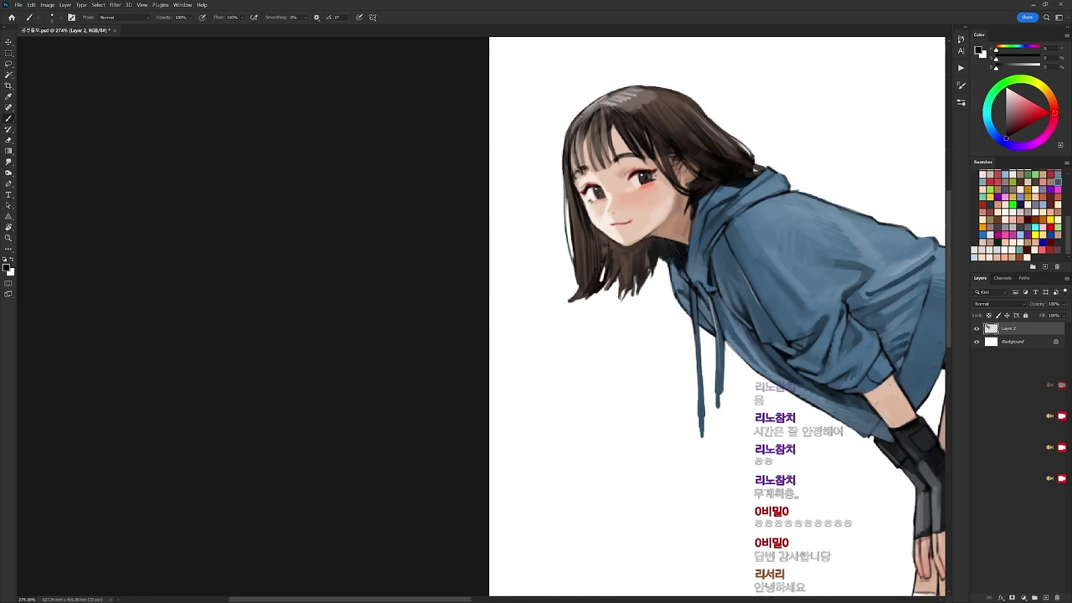
left_click(575, 174, "alt")
scroll(651, 110, "down", 5)
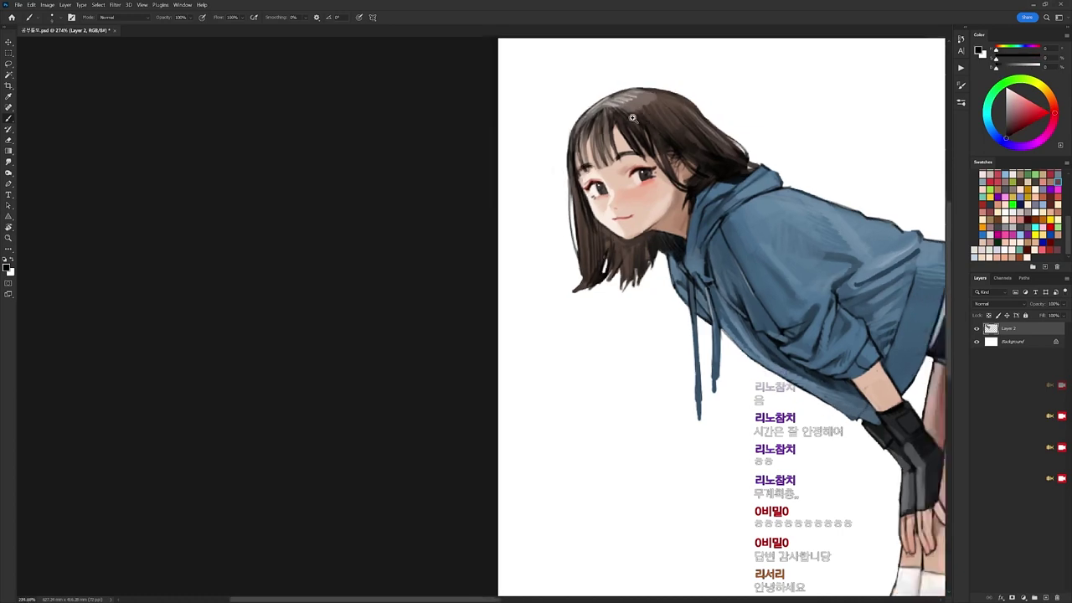
scroll(650, 125, "up", 5)
Lasso the eye nearer the ear, shift it slightly, and retouch its edges with sampled skin tones and black.
key("l")
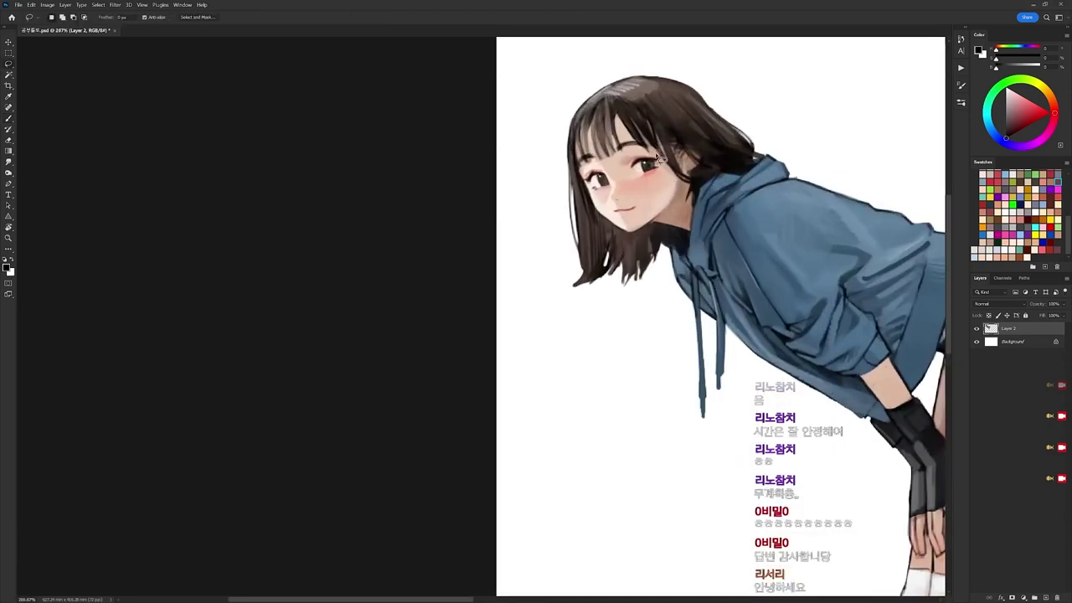
mouse_move(660, 157)
left_mouse_down()
mouse_move(623, 177)
mouse_move(658, 156)
mouse_move(654, 172)
mouse_move(664, 156)
left_mouse_up()
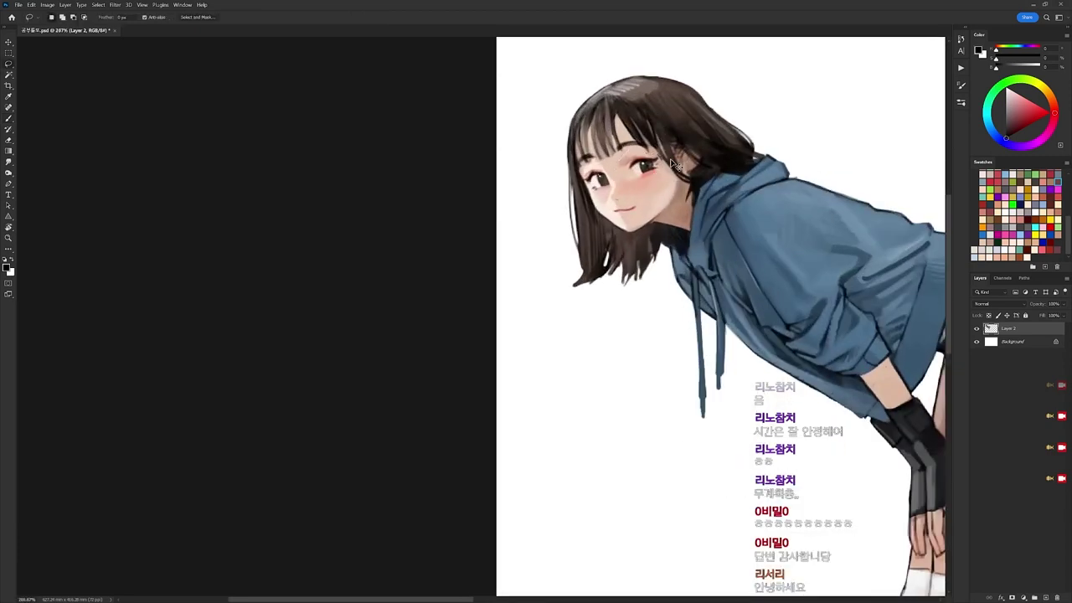
key("b")
left_click(621, 173, "alt")
left_click(663, 158, "alt")
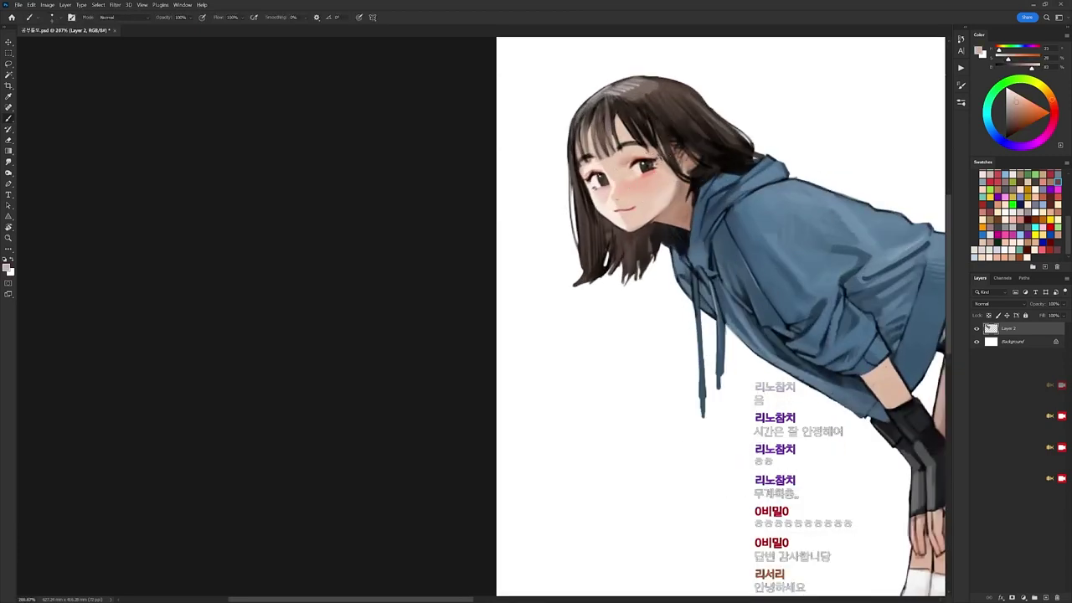
key("d")
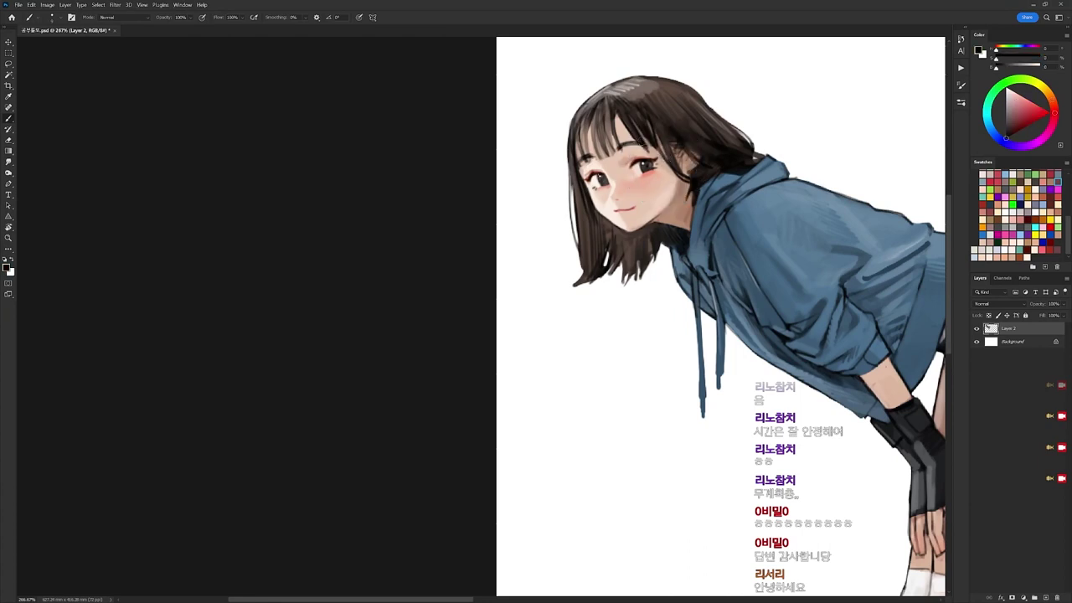
Refine the cheek and jaw contour, alternating black with skin tones sampled along the lower face.
left_click(648, 204, "alt")
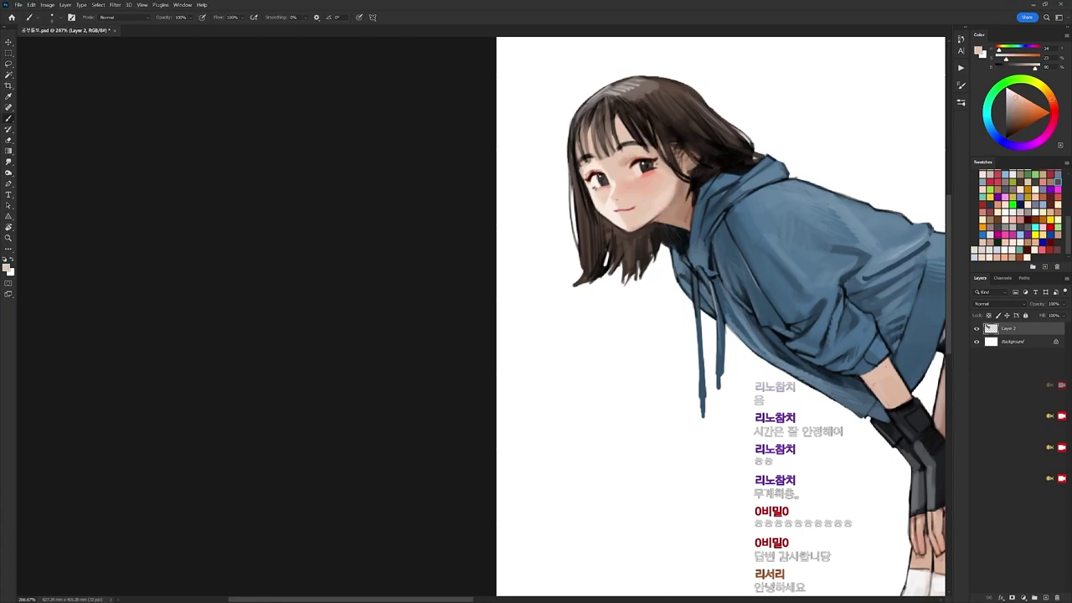
left_click(656, 205, "alt")
key("d")
left_click(668, 213, "alt")
key("d")
Retouch the strands at the side and crown of the hair, alternating black with tones sampled from the hair.
left_click_drag(807, 182, 754, 186)
left_click_drag(856, 221, 652, 167)
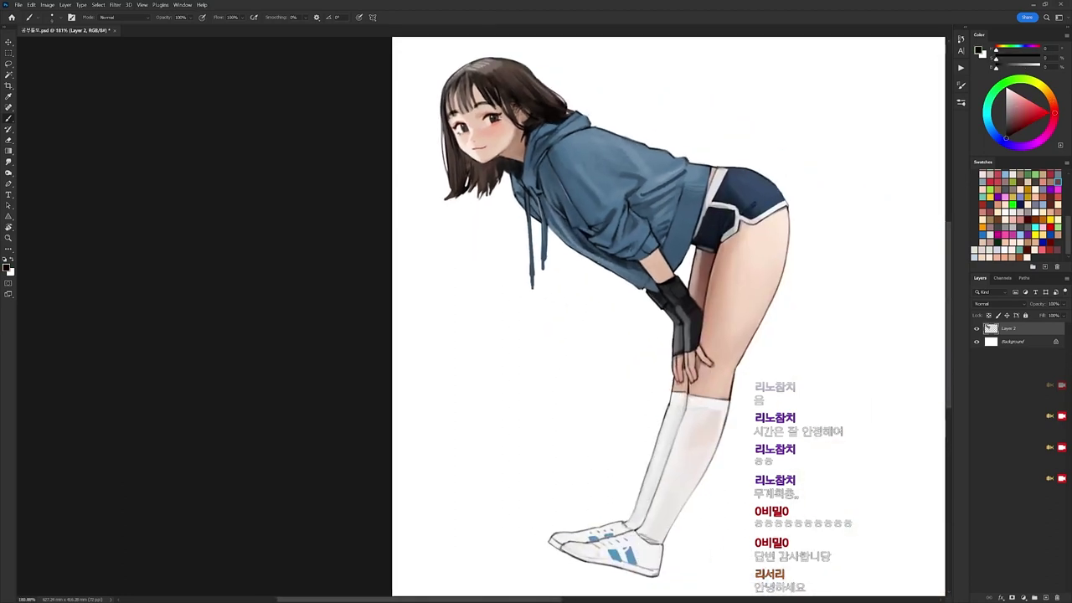
left_click_drag(773, 255, 717, 254)
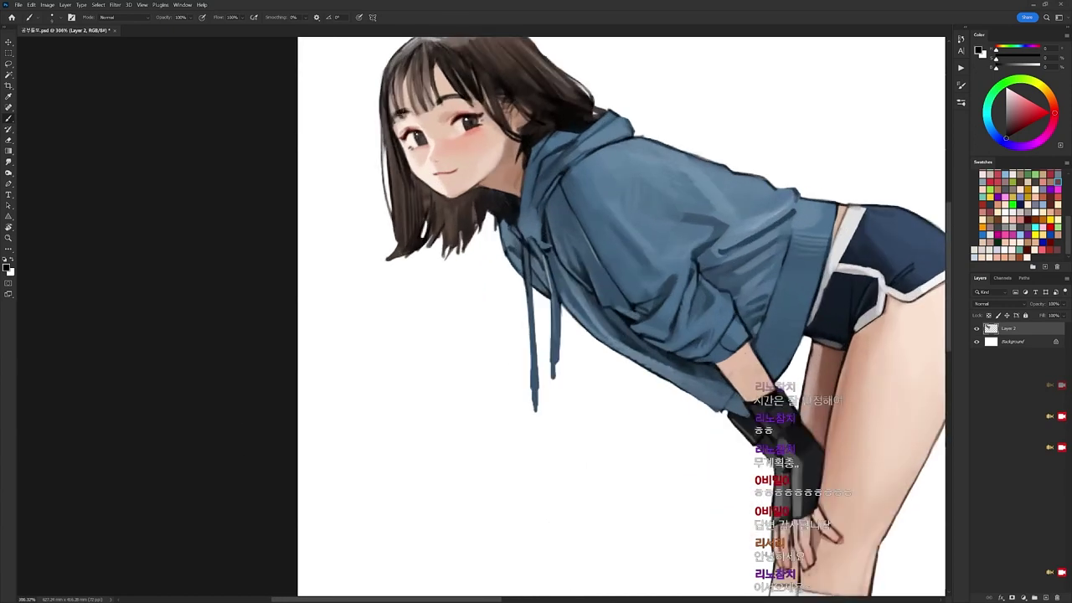
scroll(392, 110, "up", 3)
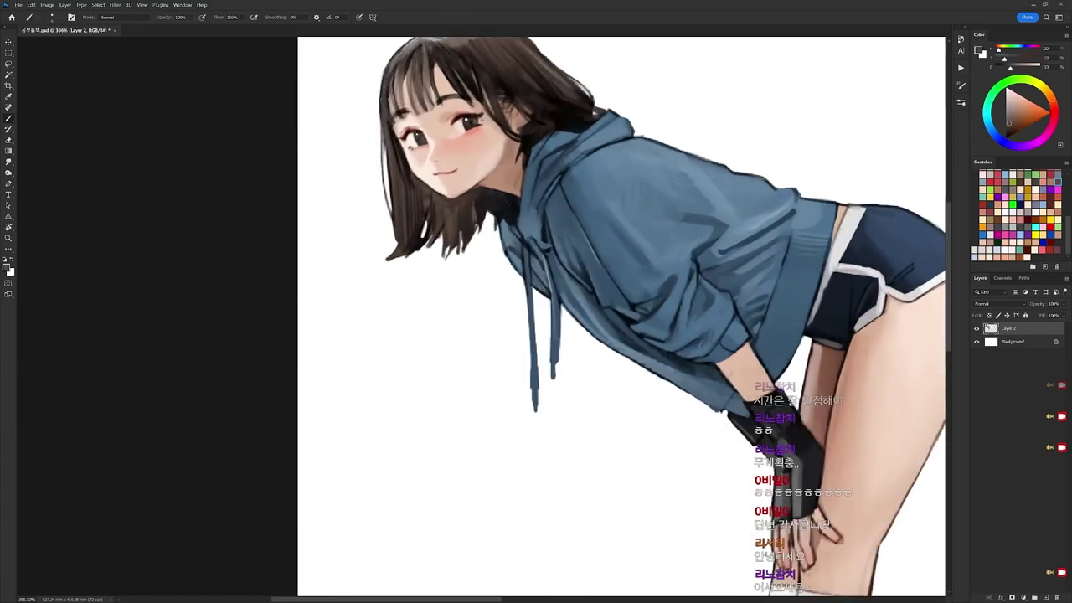
left_click(386, 107, "alt")
left_click(434, 42, "alt")
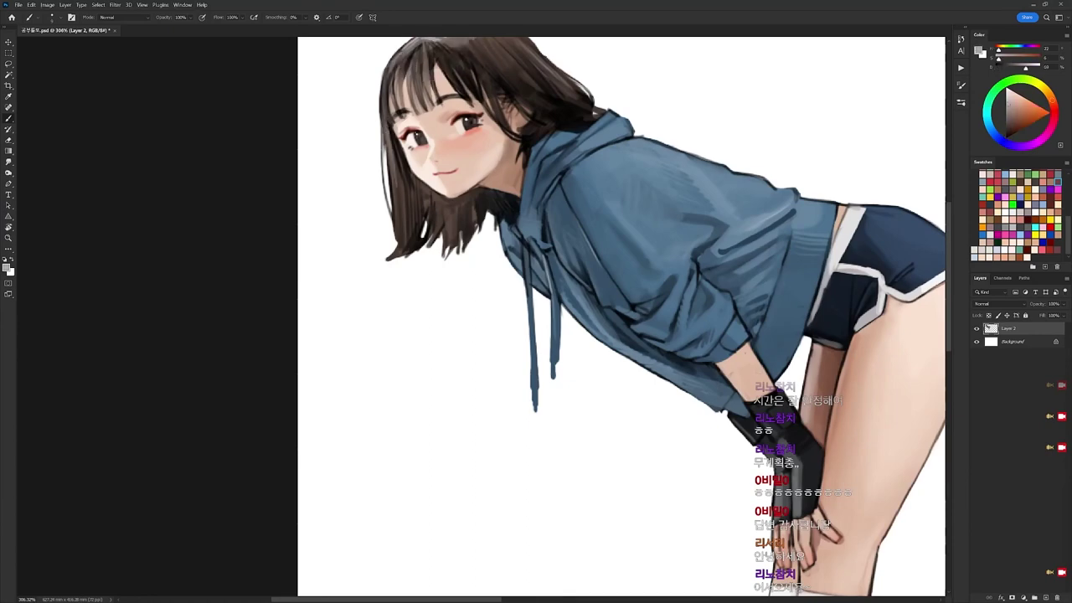
left_click(382, 116, "alt")
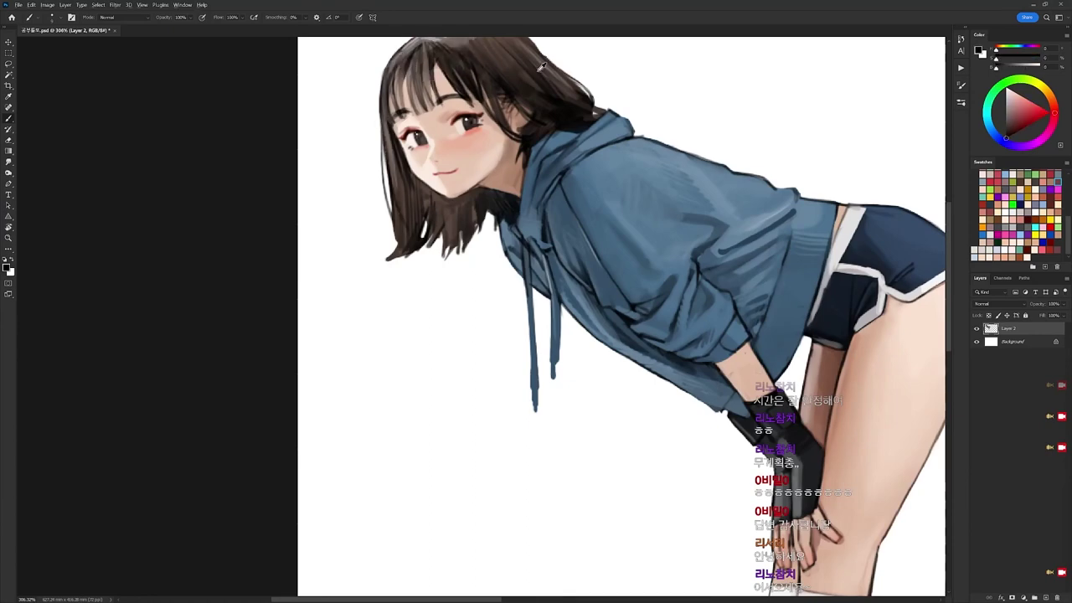
left_click(444, 47, "alt")
Erase the stray outer tip of the long front hair lock and reset the painting colour to black.
key("e")
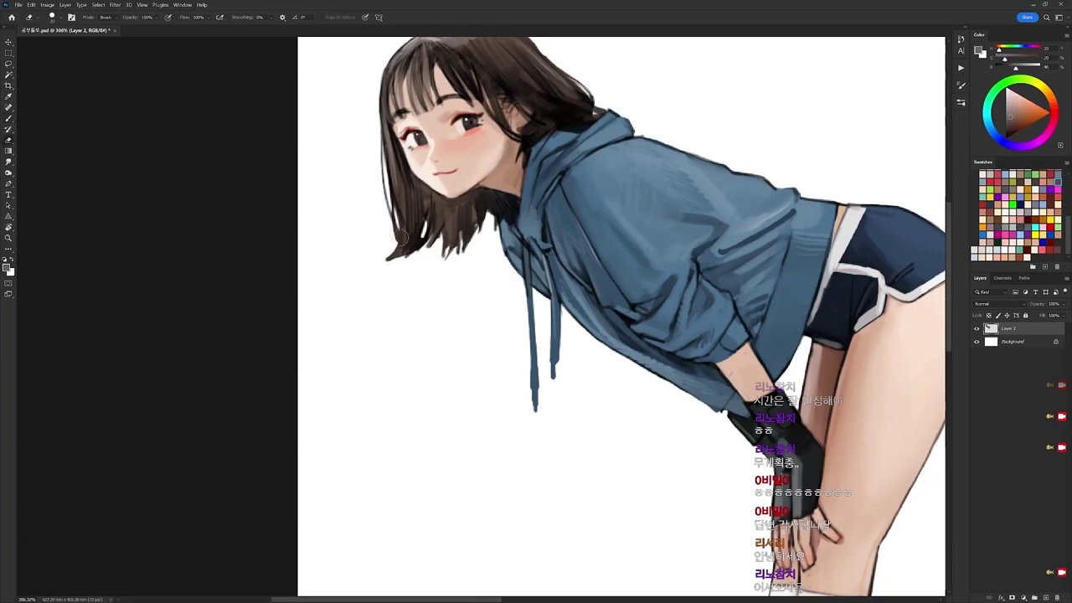
key("d")
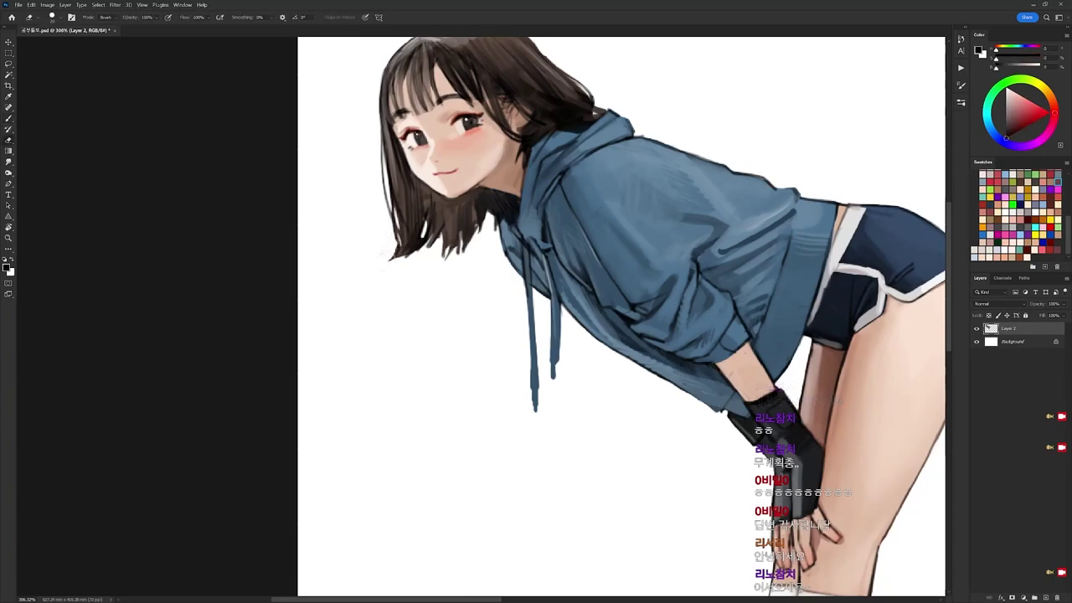
scroll(429, 186, "down", 5)
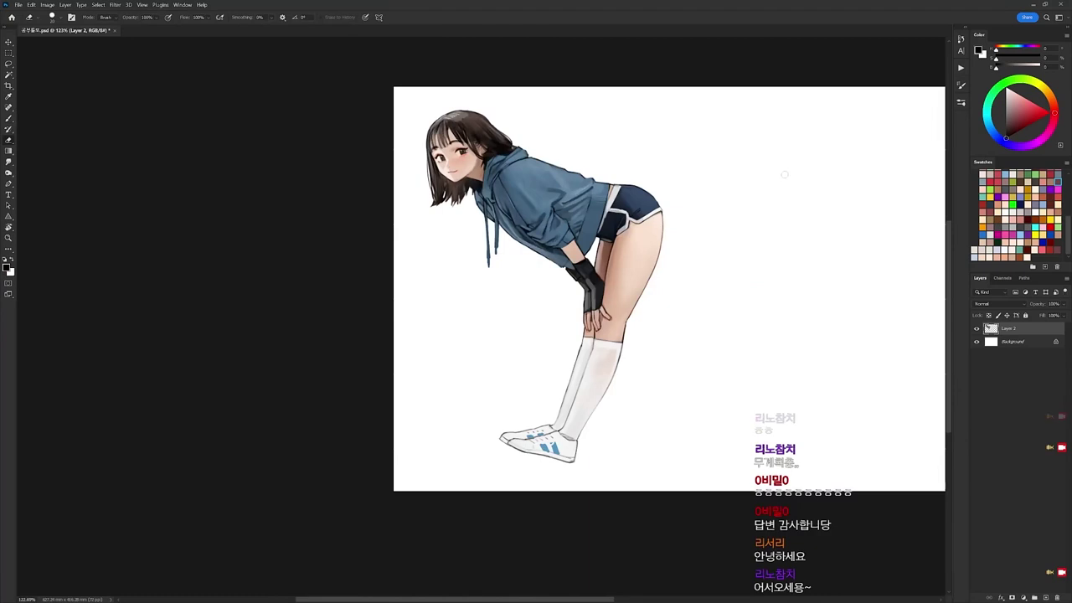
Choose a saturated red and touch up the accents around the eye nearer the ear.
scroll(459, 161, "up", 5)
key("b")
left_click(1037, 110)
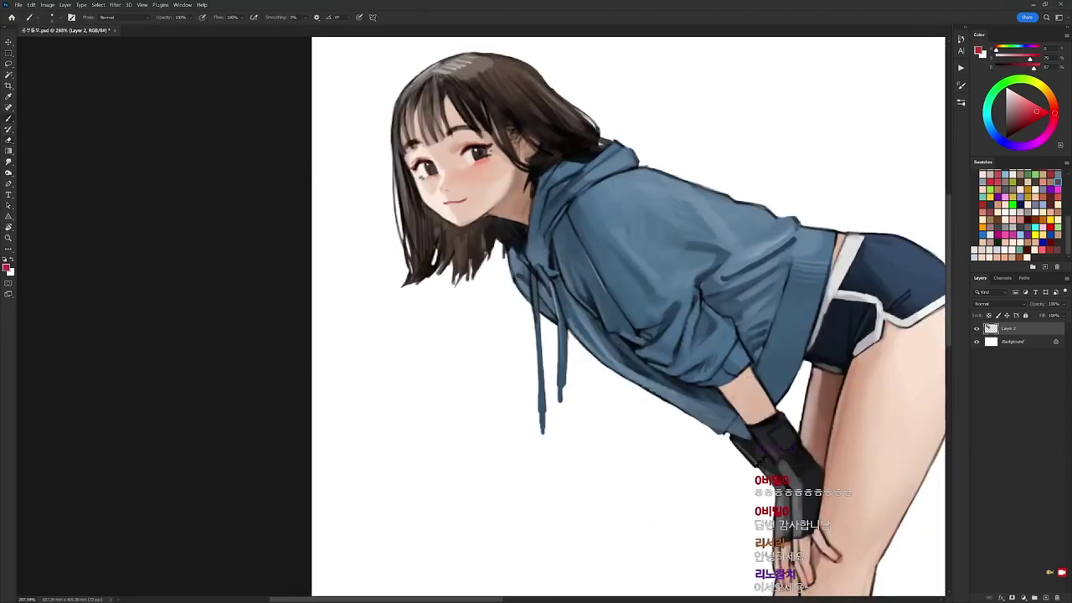
scroll(771, 170, "down", 3)
left_click_drag(828, 192, 642, 167)
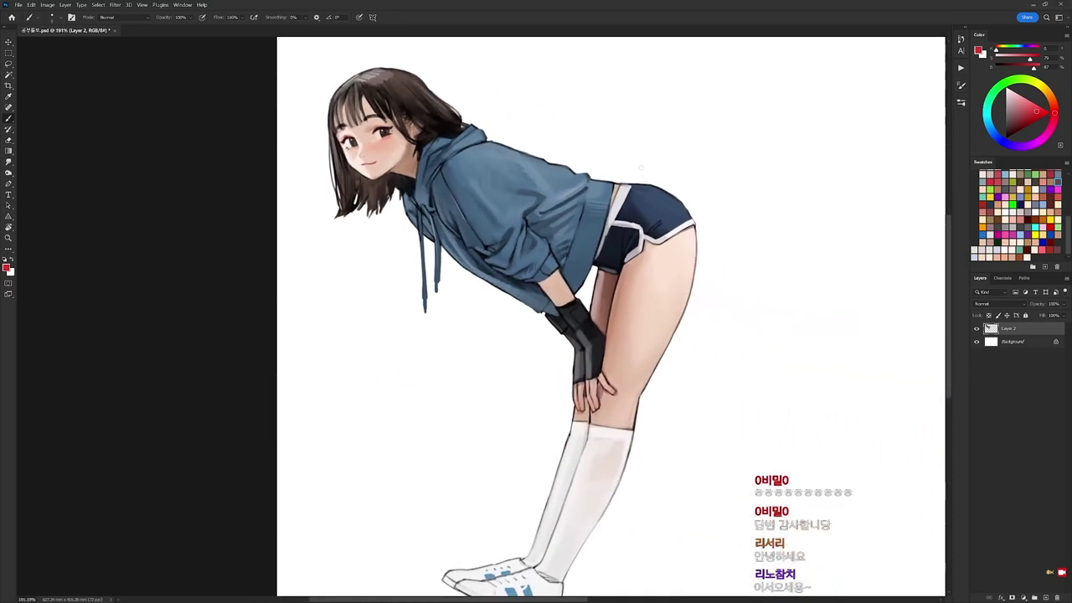
Refine the outer corner and lashes of the eye nearer the ear, alternating black with sampled skin tones.
scroll(390, 126, "up", 3)
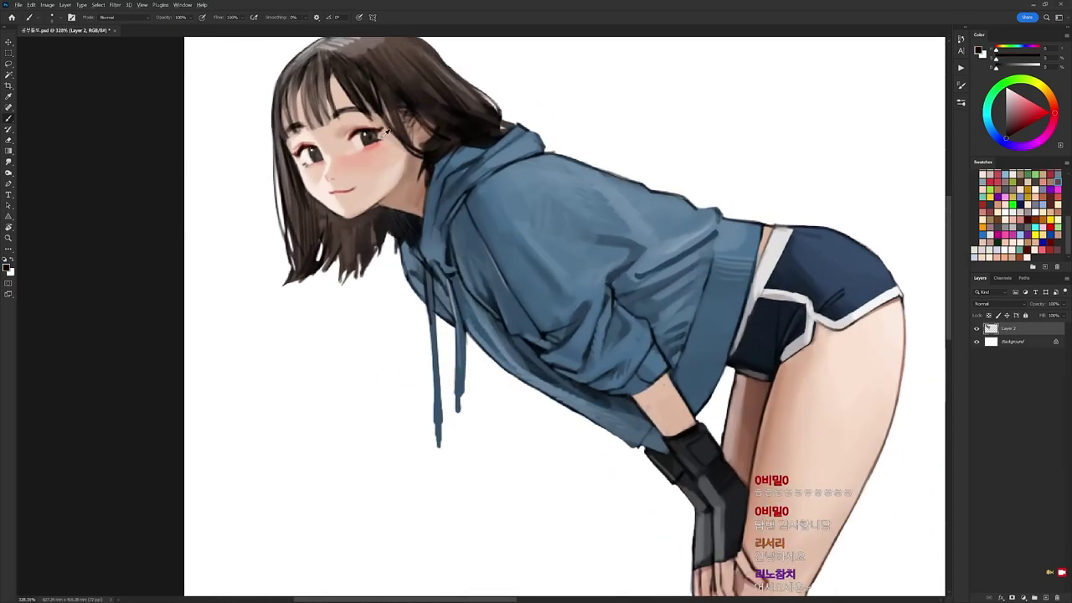
left_click(387, 132, "alt")
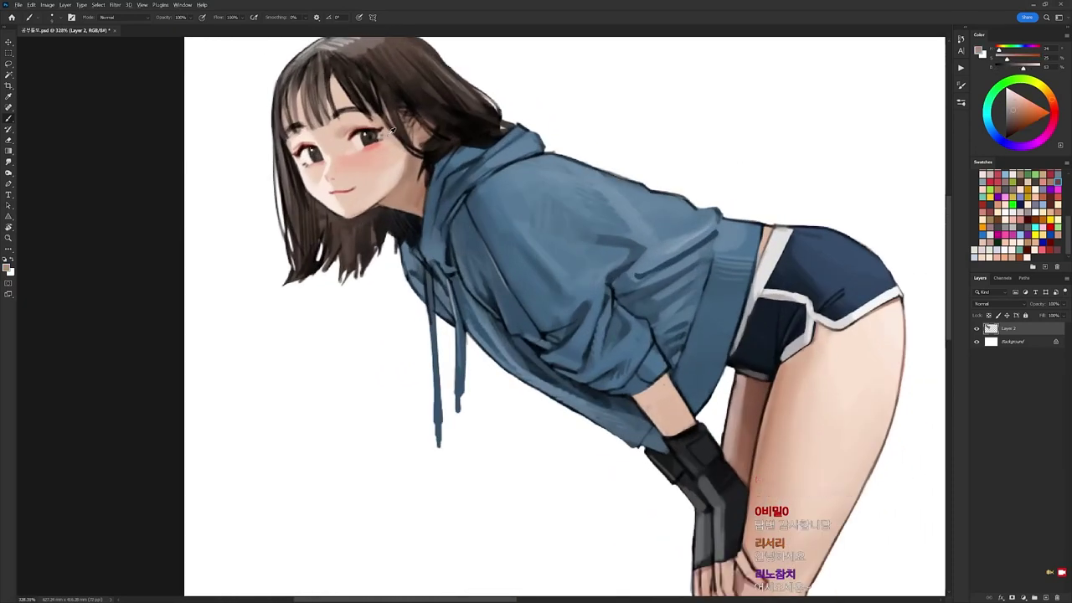
key("d")
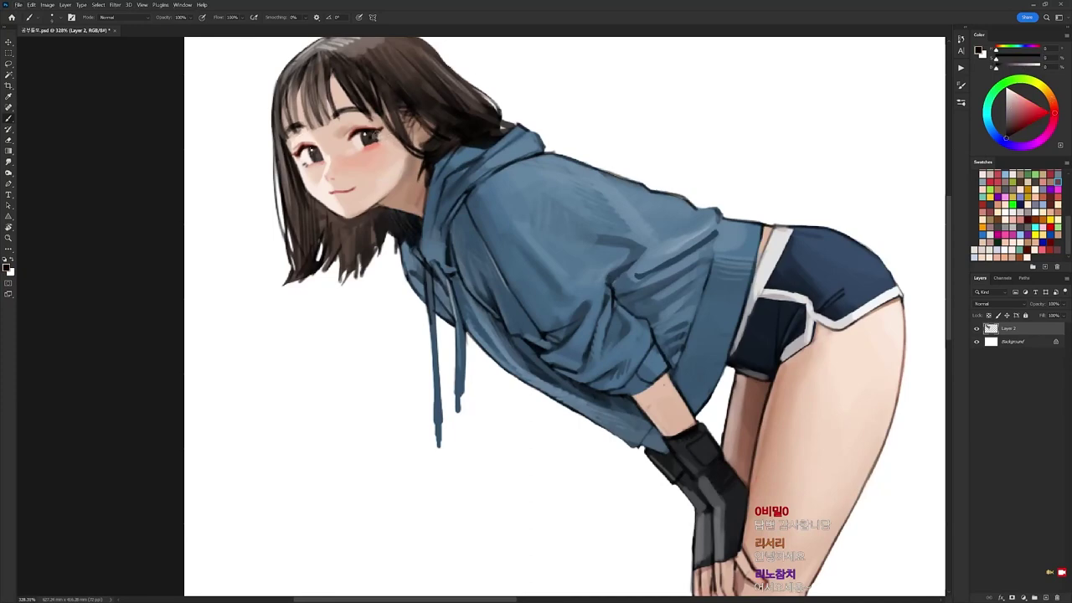
left_click_drag(377, 132, 379, 140)
left_click(383, 139, "alt")
left_click(386, 134, "alt")
left_click(376, 133, "alt")
Touch up the upper thigh beneath the shorts with a sampled tone, reset the colour to black, and save the document.
scroll(537, 96, "down", 3)
left_click_drag(762, 212, 649, 198)
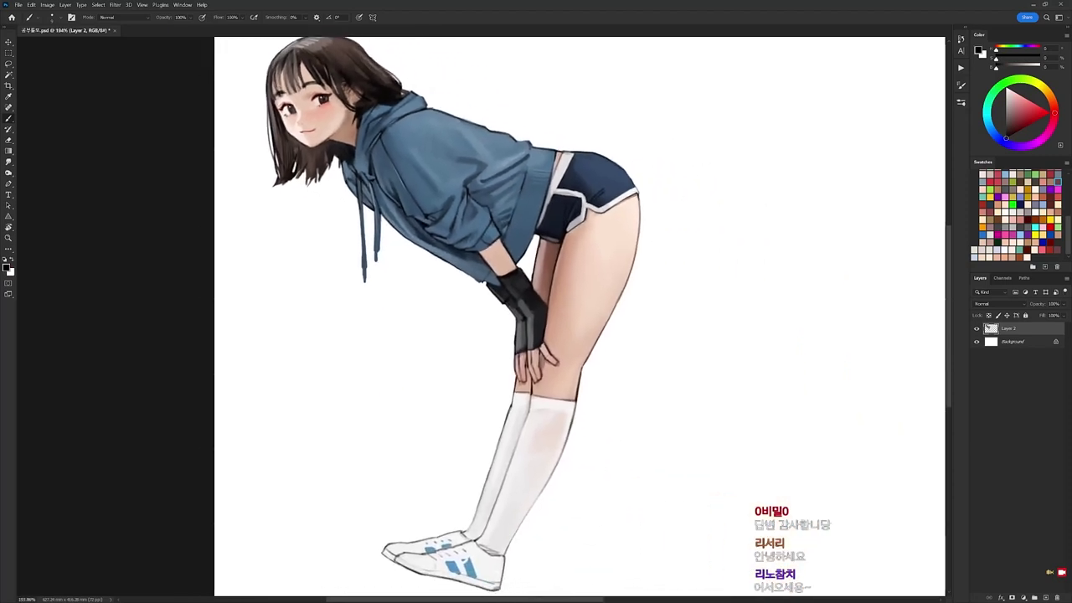
scroll(578, 318, "down", 2)
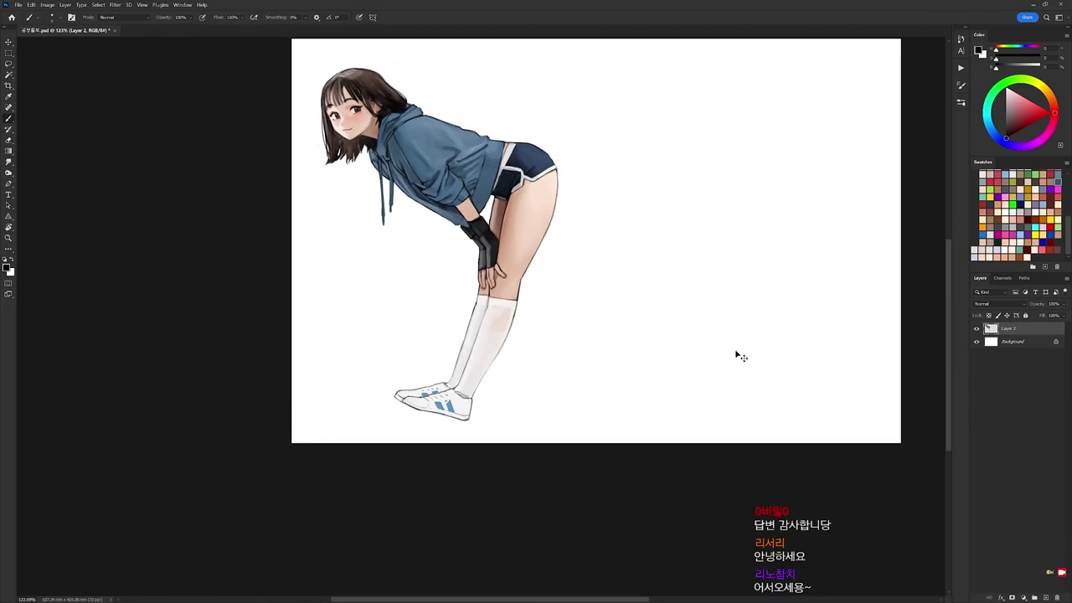
scroll(503, 202, "up", 2)
left_click(516, 188, "alt")
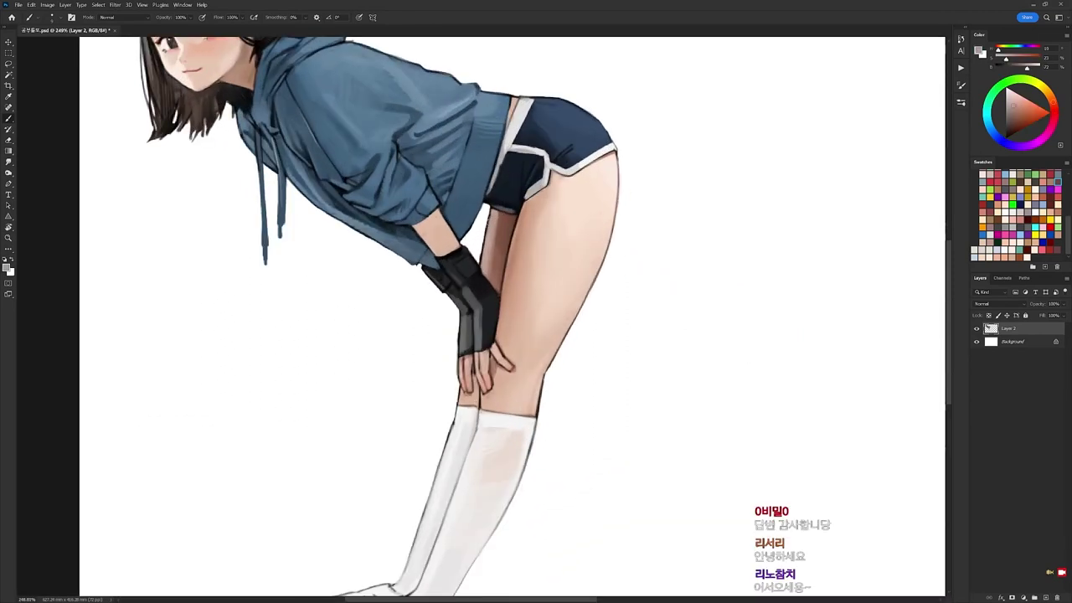
key("d")
scroll(519, 185, "down", 2)
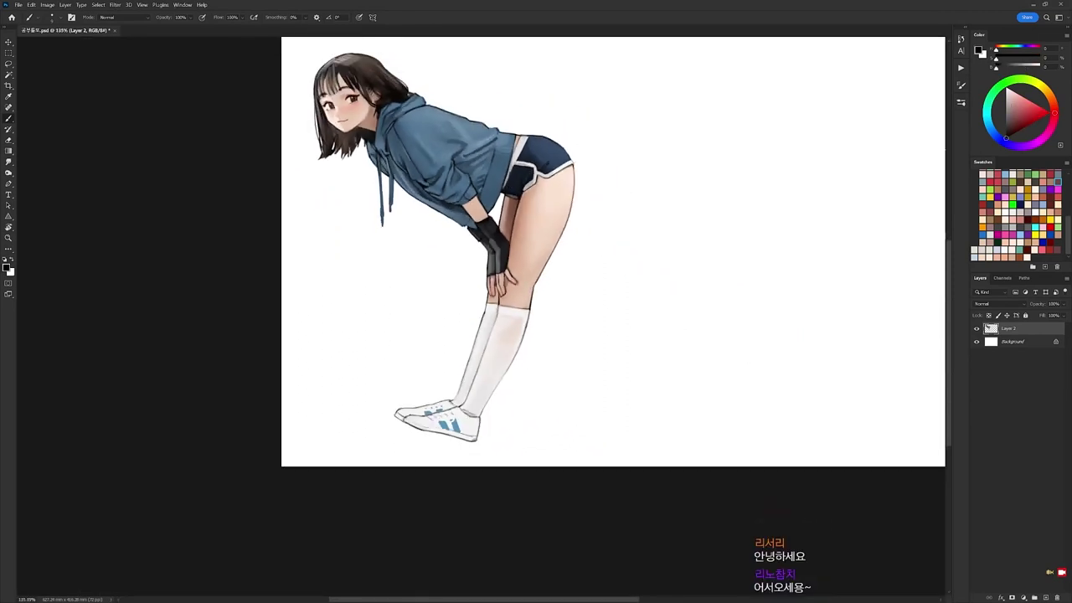
scroll(501, 307, "up", 1)
left_click_drag(570, 279, 495, 318)
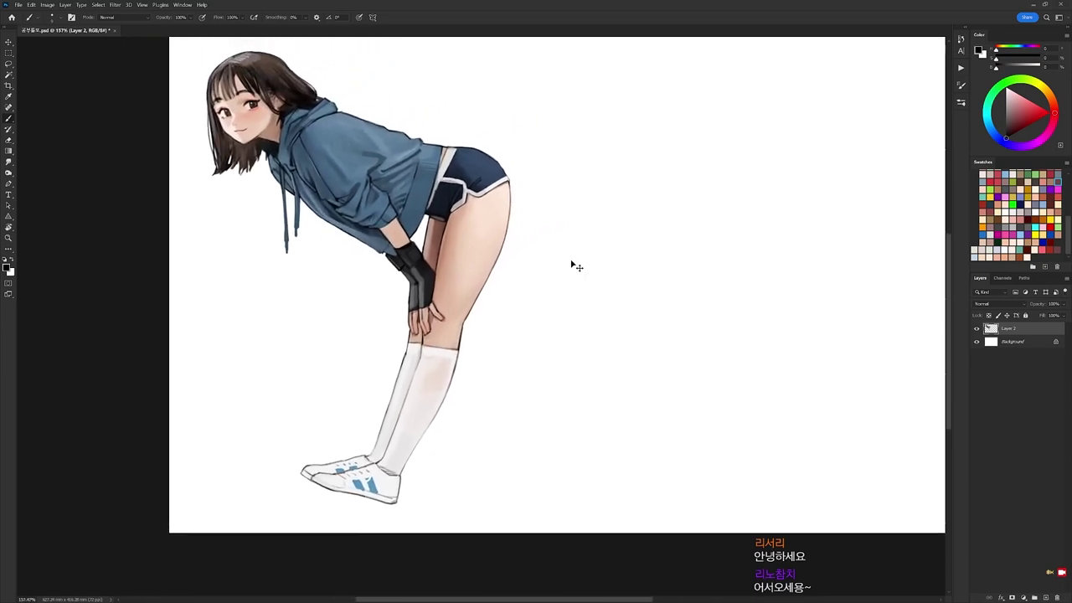
key("ctrl+s")
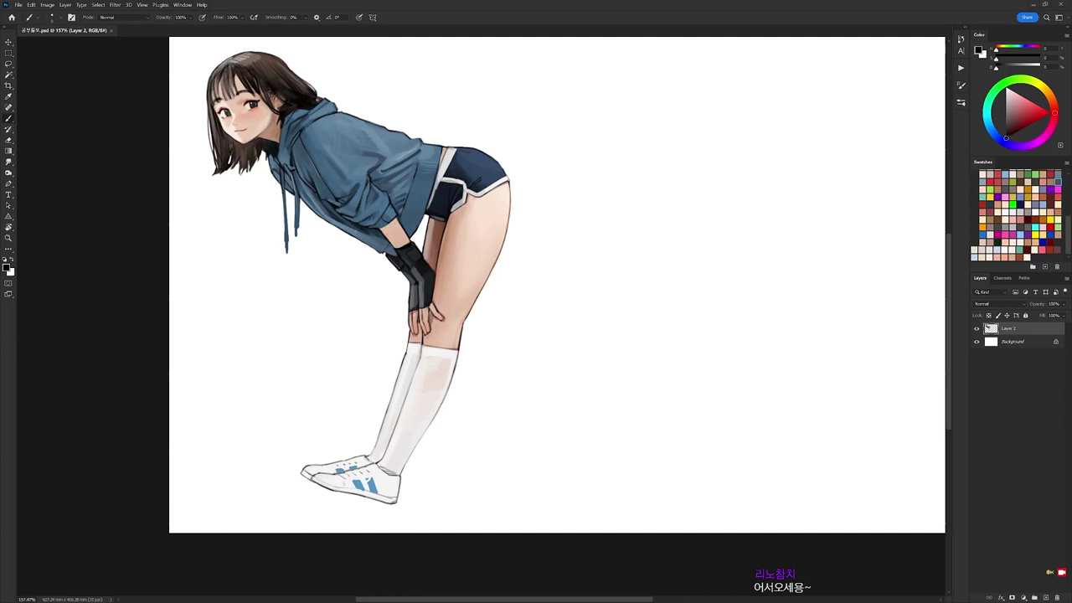
Choose a soft sketching brush and draw a rounded head outline on a new layer in the empty space beside the girl.
left_click_drag(418, 357, 338, 429)
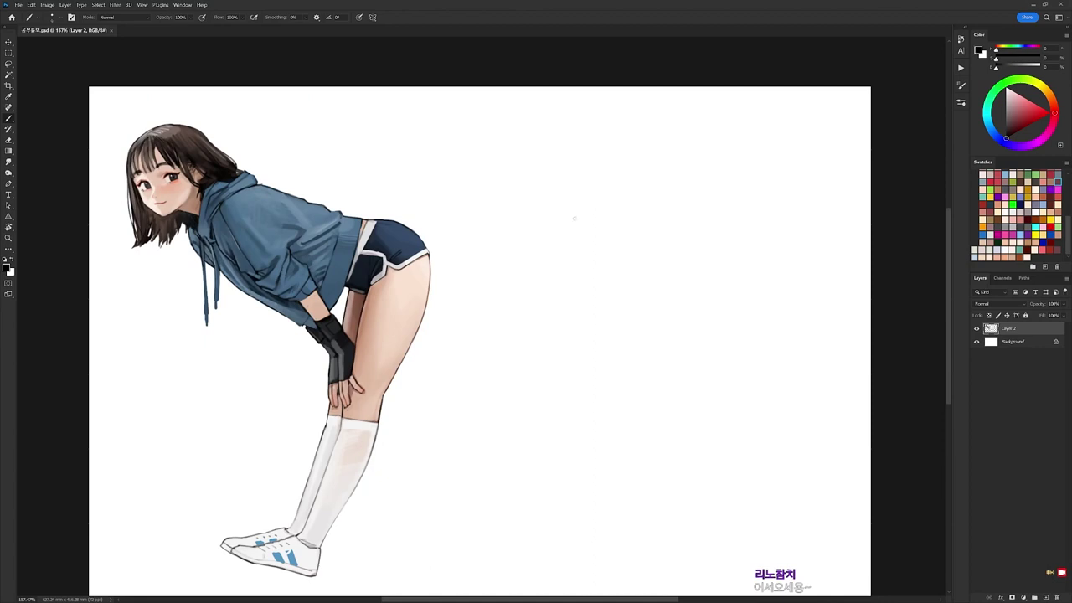
right_click(592, 198)
left_click(637, 272)
left_click(685, 80)
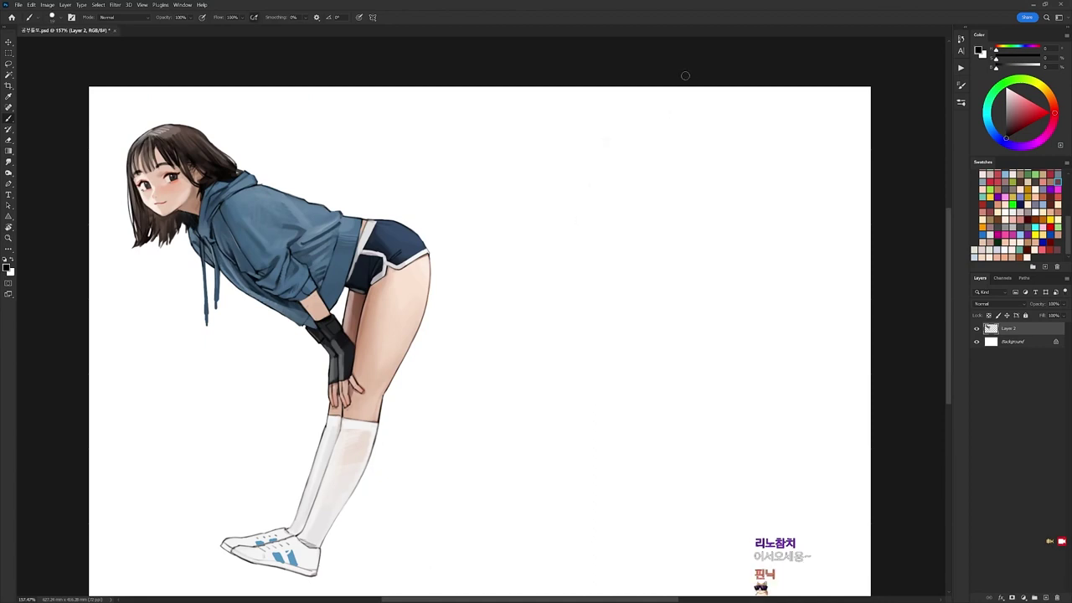
key("ctrl+shift+alt+n")
left_click_drag(515, 132, 584, 122)
mouse_move(518, 119)
left_mouse_down()
mouse_move(566, 104)
mouse_move(566, 114)
mouse_move(522, 122)
mouse_move(521, 171)
mouse_move(552, 192)
mouse_move(585, 176)
left_mouse_up()
mouse_move(586, 114)
left_mouse_down()
mouse_move(597, 156)
mouse_move(587, 172)
left_mouse_up()
key("e")
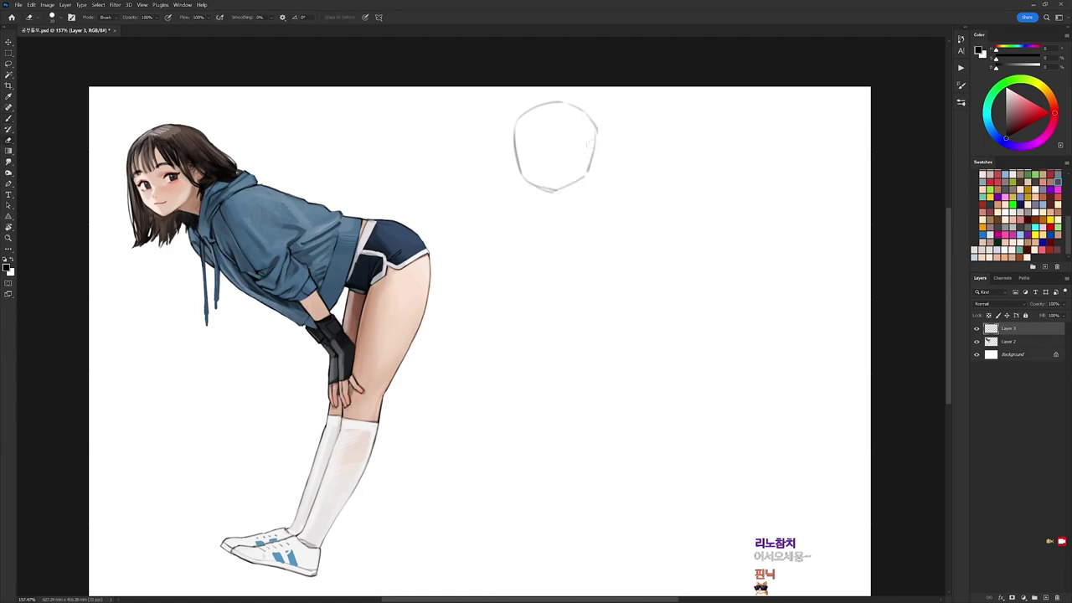
key("b")
Sketch a shoulder line under the head, two torso sides flaring downward, and a hem line joining them.
left_click_drag(523, 196, 586, 208)
left_click_drag(507, 251, 477, 424)
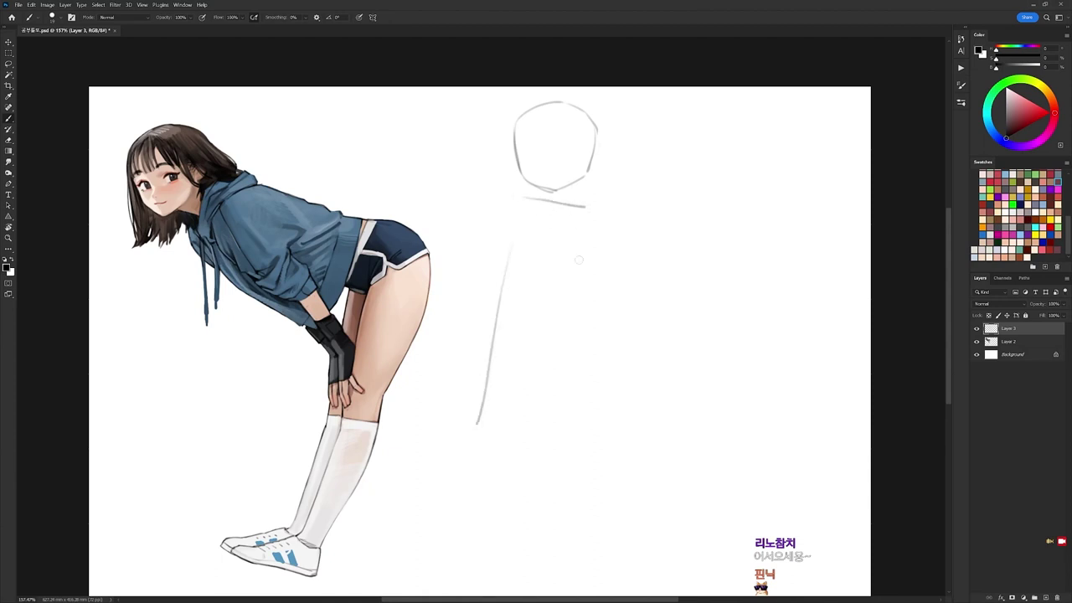
left_click_drag(595, 243, 612, 411)
left_click_drag(592, 298, 586, 224)
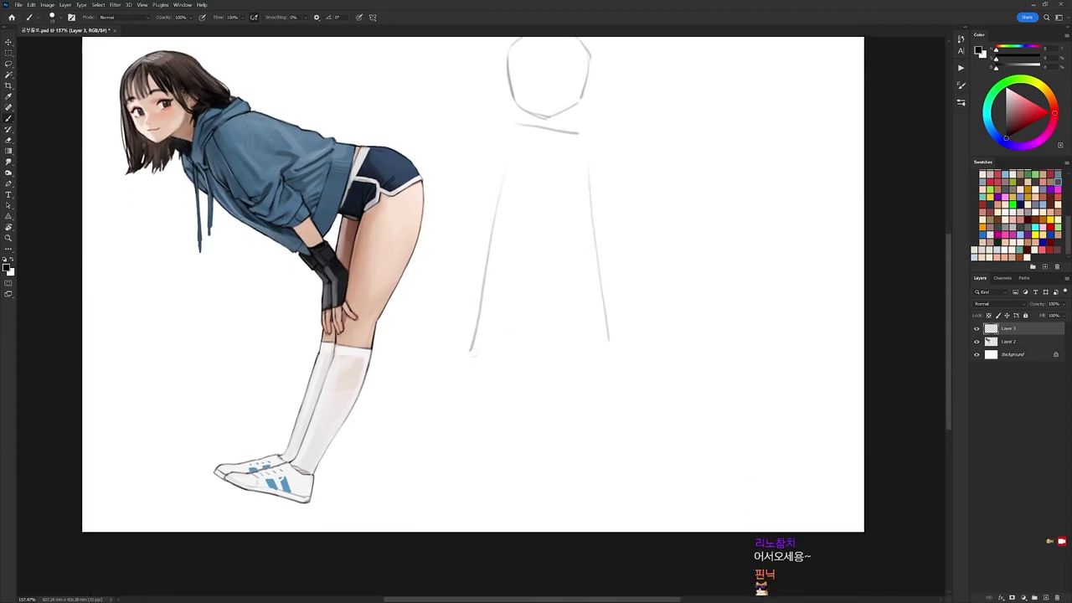
left_click_drag(474, 346, 593, 340)
Draw the outer line of the first leg below the hem, redoing it with a short line closing its lower end.
mouse_move(473, 358)
left_mouse_down()
mouse_move(478, 440)
mouse_move(486, 513)
left_mouse_up()
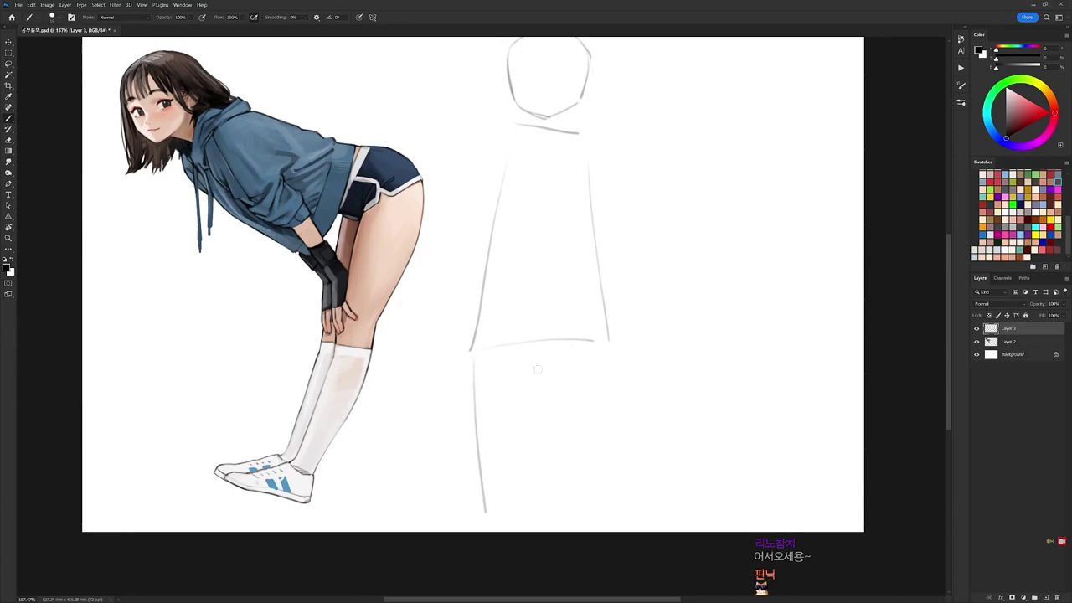
key("ctrl+z")
mouse_move(473, 355)
left_mouse_down()
mouse_move(478, 506)
mouse_move(512, 503)
left_mouse_up()
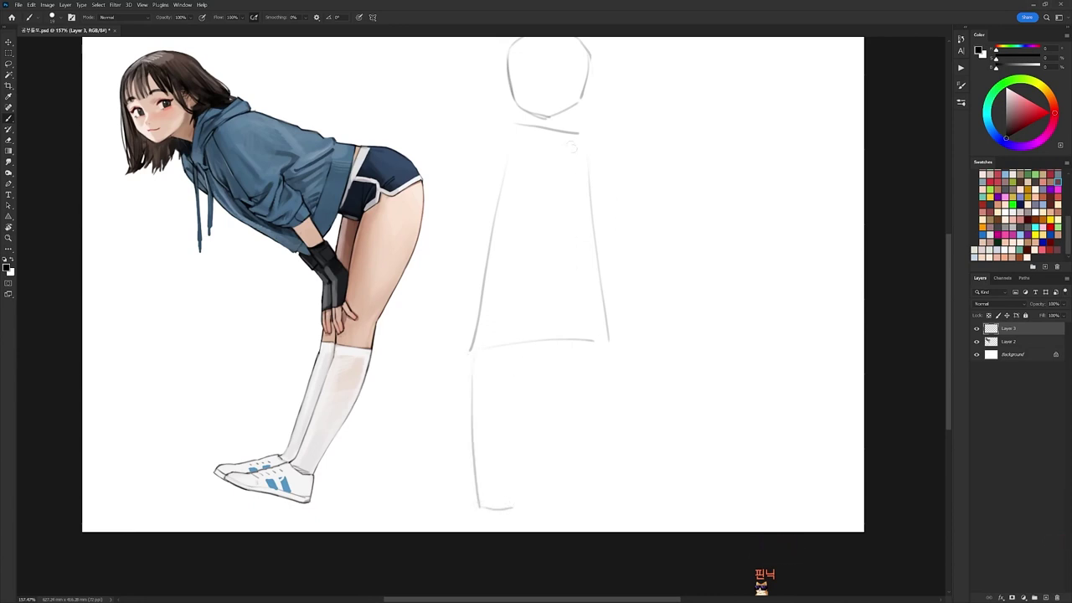
Lasso the hem and leg, move them up to shorten the torso, and erase the overlapping side line.
key("l")
mouse_move(462, 323)
left_mouse_down()
mouse_move(647, 373)
mouse_move(503, 556)
left_mouse_up()
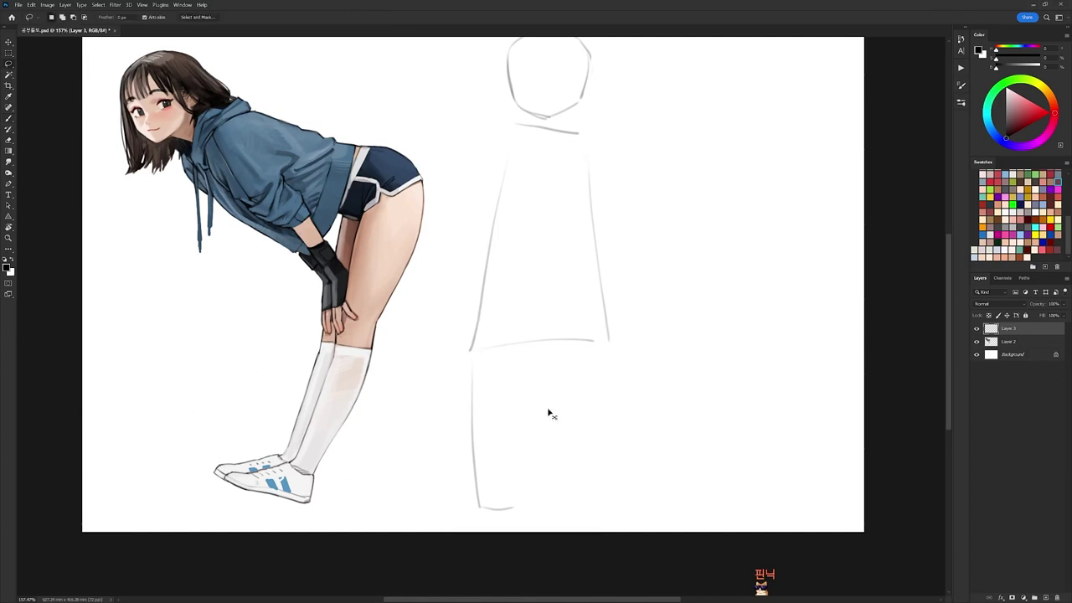
left_click_drag(579, 425, 579, 393)
key("ctrl+d")
key("e")
left_click_drag(484, 274, 481, 305)
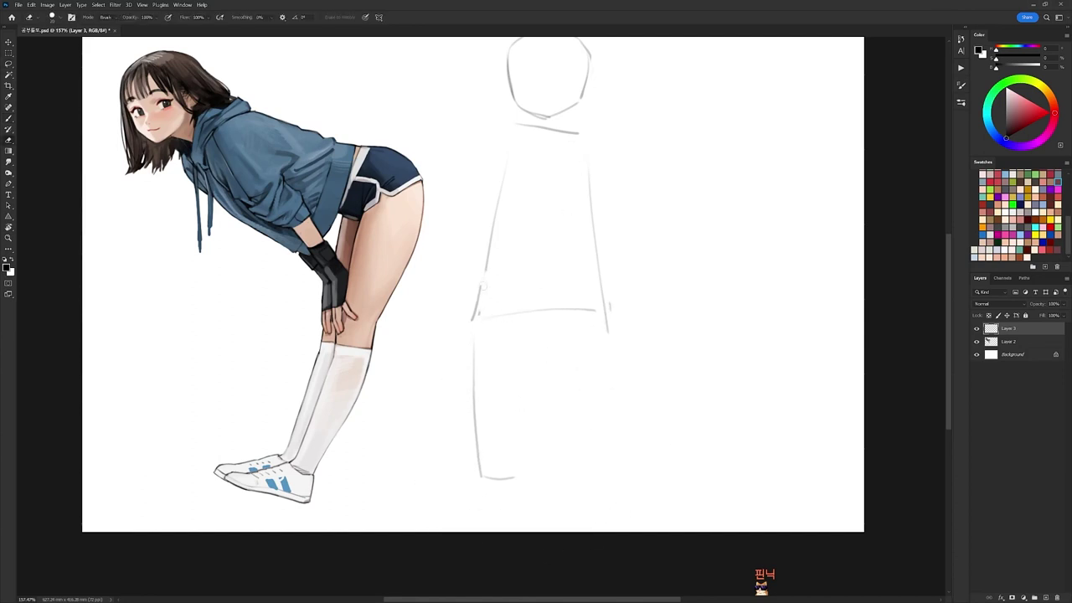
Draw the inner line of the leg and shift the whole sketch slightly away from the painted girl.
key("b")
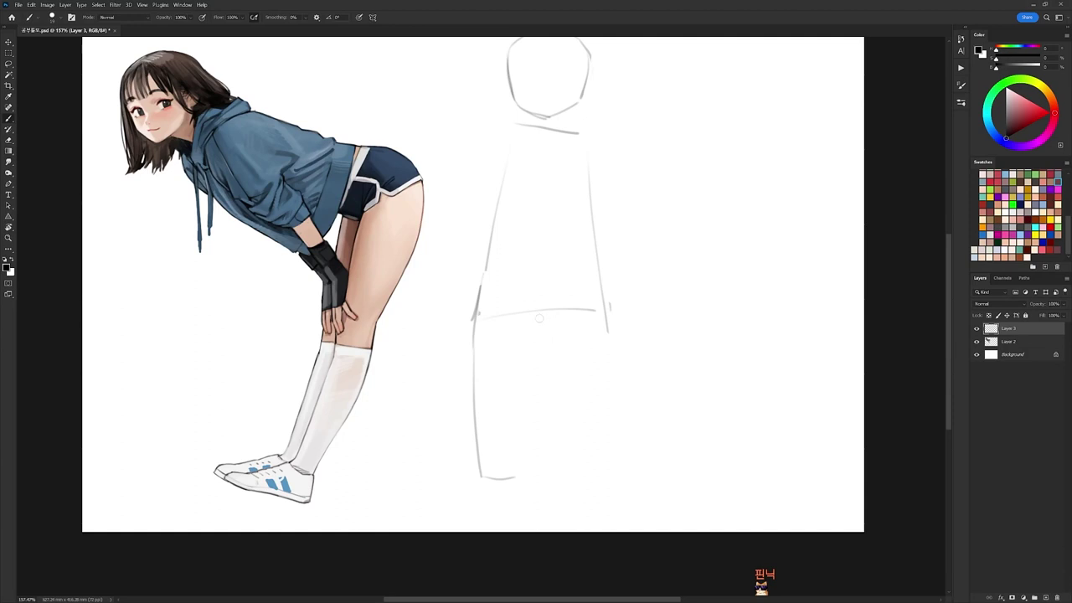
left_click_drag(542, 322, 521, 484)
key("l")
mouse_move(631, 433)
left_mouse_down()
mouse_move(651, 438)
mouse_move(650, 427)
left_mouse_up()
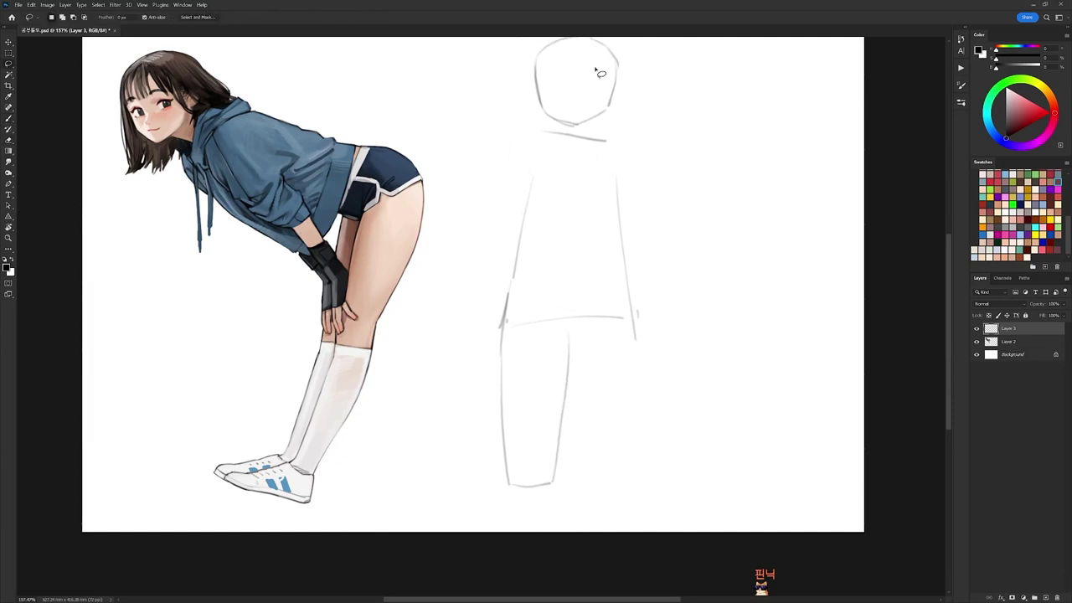
Sketch the neck and a sloping shoulder line beneath the head, and firm up the side of the head.
key("b")
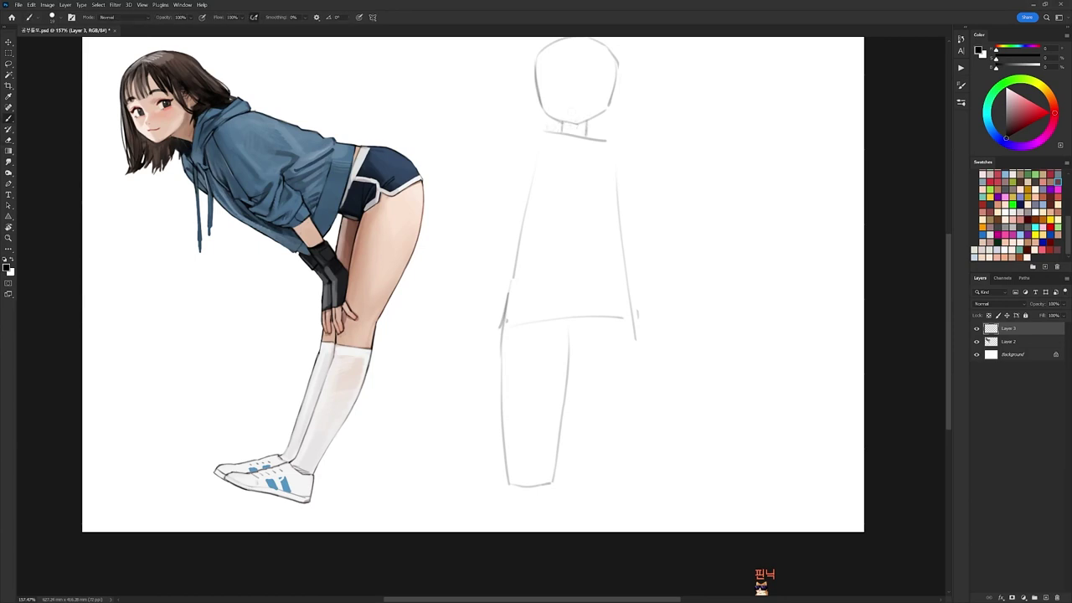
mouse_move(550, 121)
left_mouse_down()
mouse_move(531, 133)
mouse_move(576, 135)
left_mouse_up()
left_click_drag(611, 75, 608, 101)
Lasso the sketched head and scale it down slightly above the neck.
key("l")
mouse_move(564, 156)
left_mouse_down()
mouse_move(570, 36)
mouse_move(606, 148)
mouse_move(587, 159)
mouse_move(546, 146)
left_mouse_up()
key("ctrl+t")
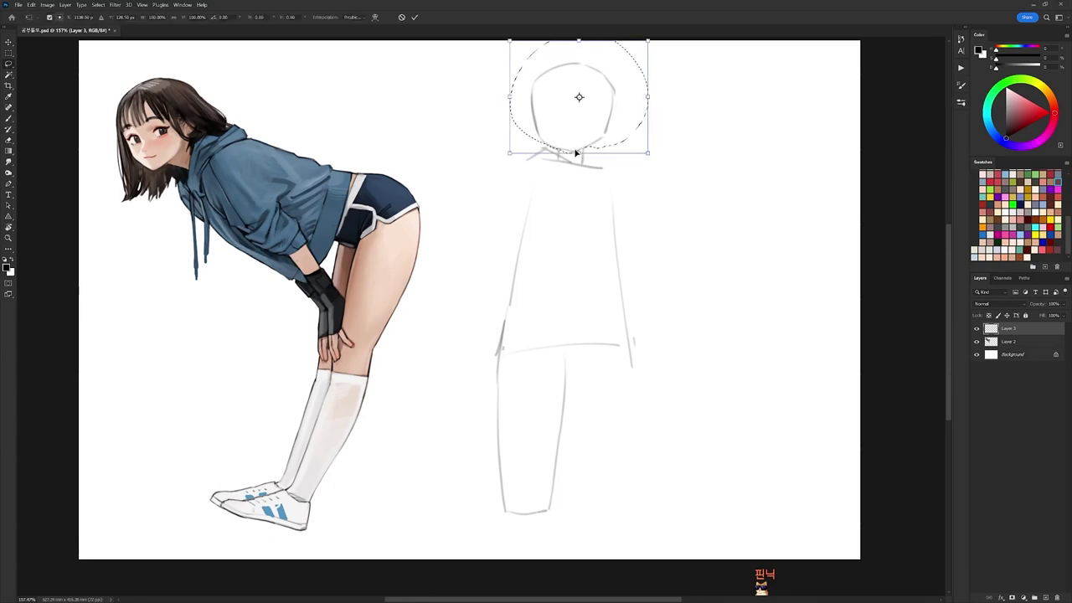
left_click_drag(650, 37, 638, 43)
key("Return")
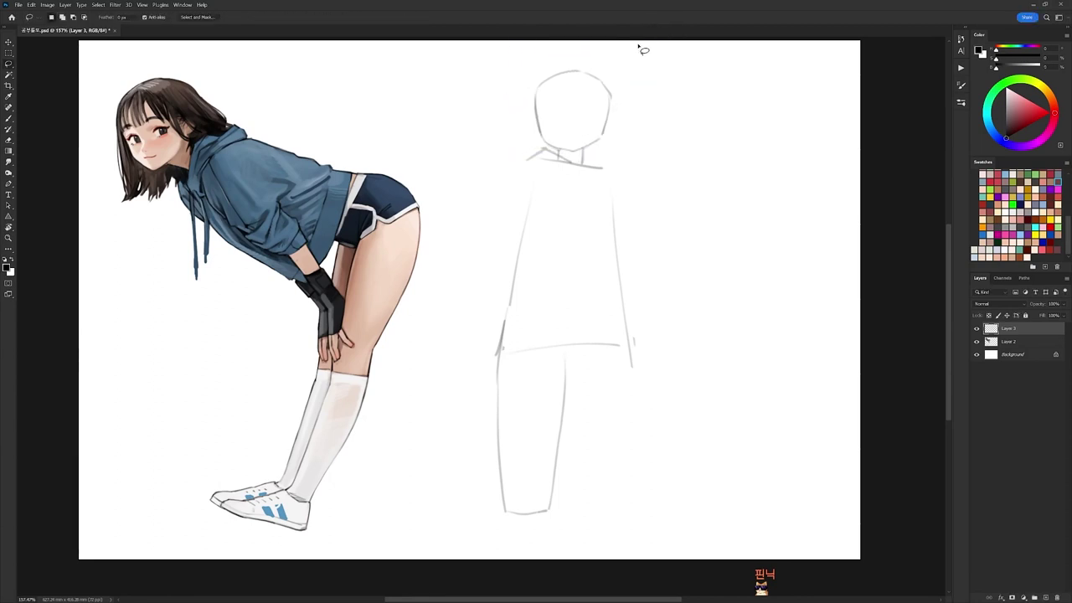
Redraw the torso's side line facing the painted girl from armpit to hip, brushing and erasing to narrow the waist.
key("b")
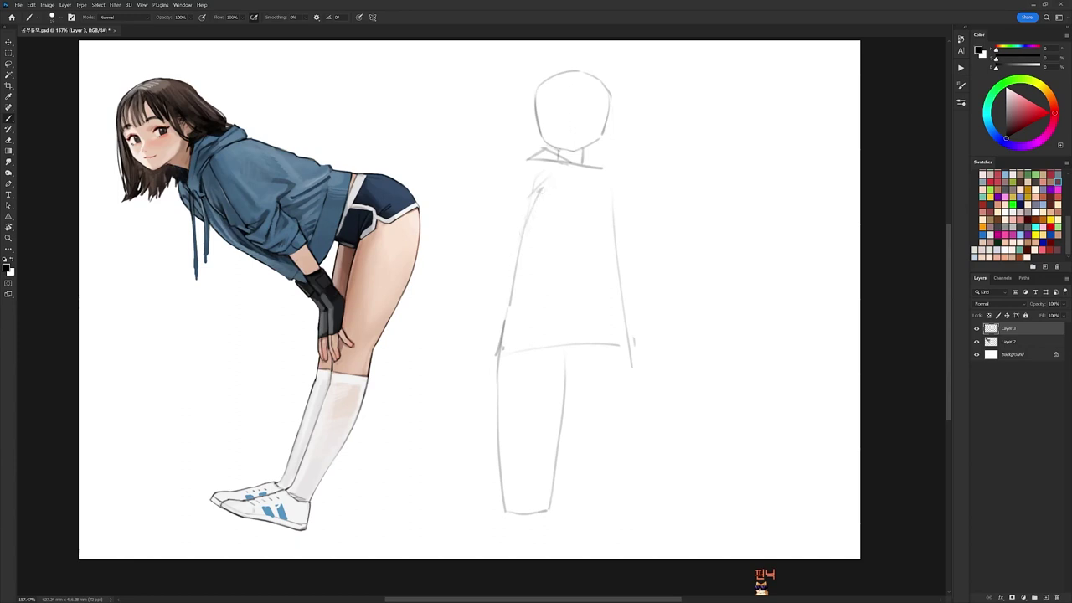
left_click_drag(538, 193, 513, 264)
key("e")
key("b")
left_click_drag(518, 250, 502, 320)
key("e")
key("b")
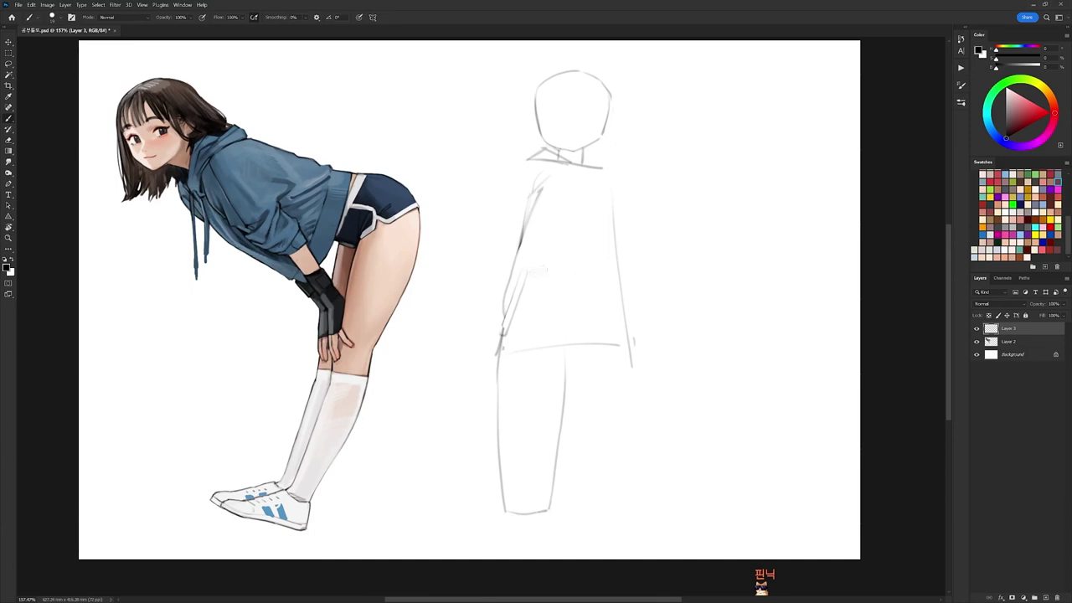
Sketch a curved waist line across the torso and overlapping collar folds below the neck.
left_click_drag(531, 272, 604, 276)
key("e")
key("b")
left_click_drag(559, 154, 572, 169)
key("e")
key("e")
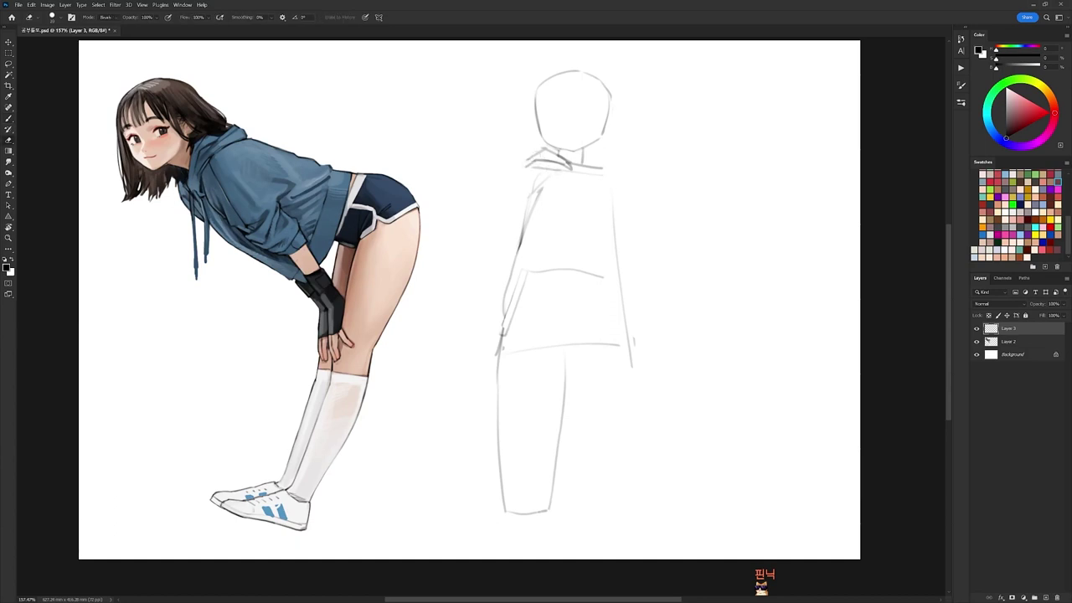
key("b")
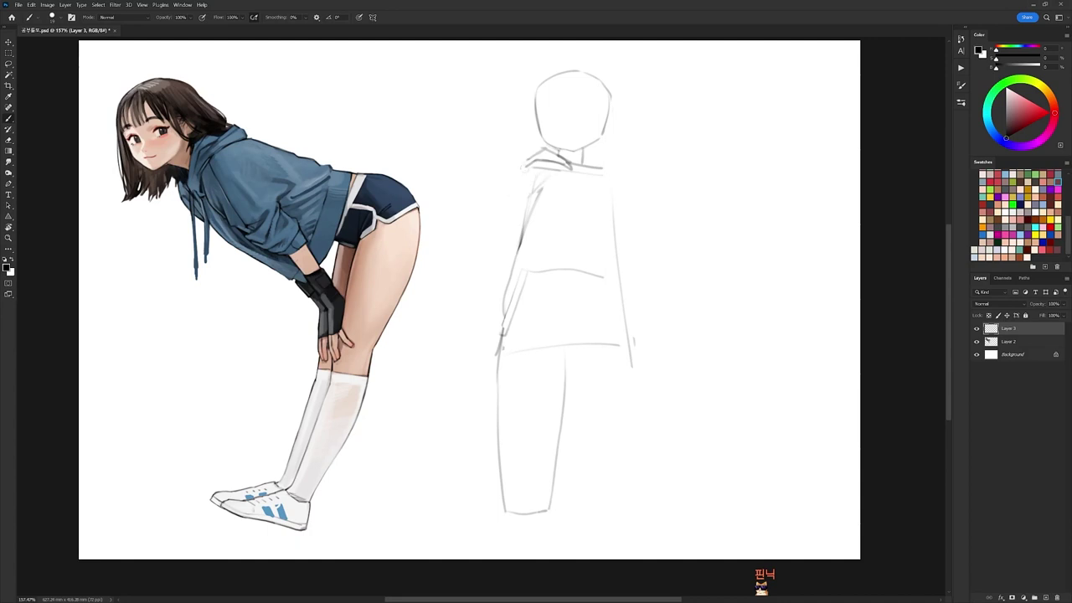
Draw the outer sleeve line on the side facing the painted girl and firm up the torso's opposite side line.
left_click_drag(521, 179, 500, 246)
key("e")
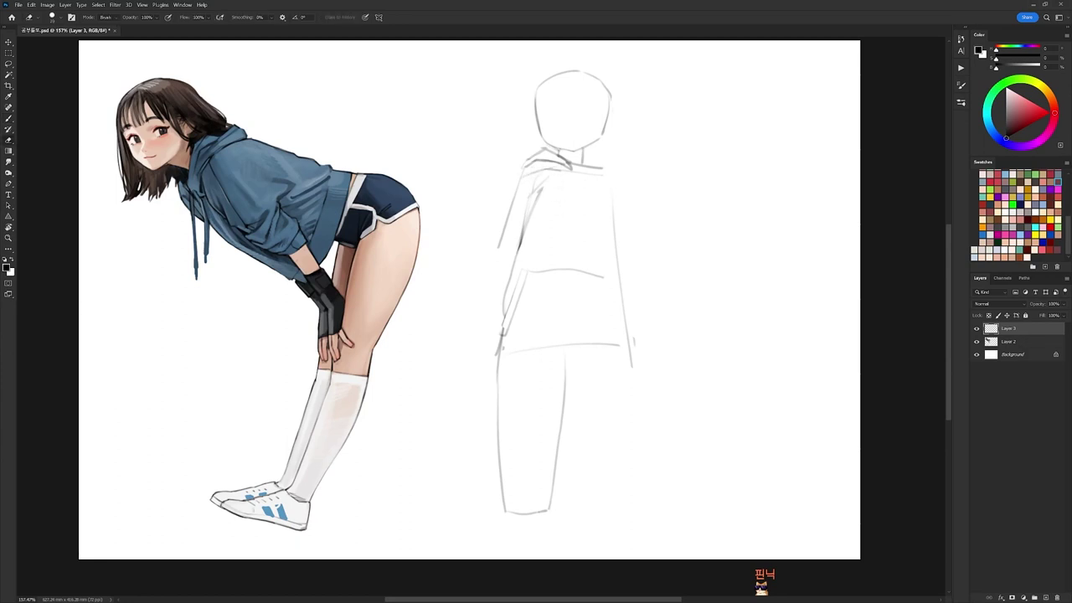
key("b")
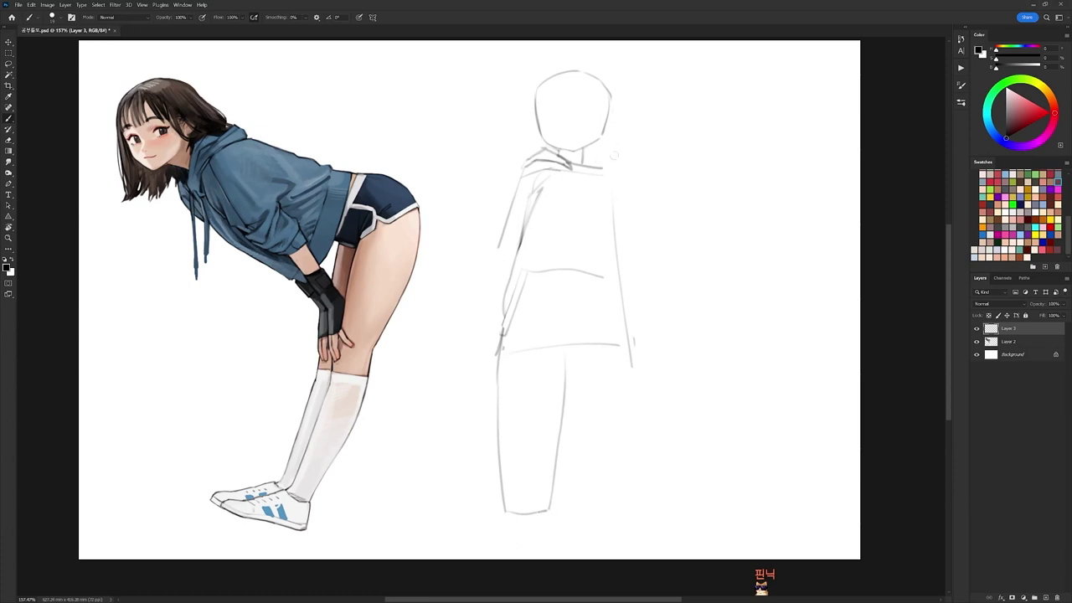
key("e")
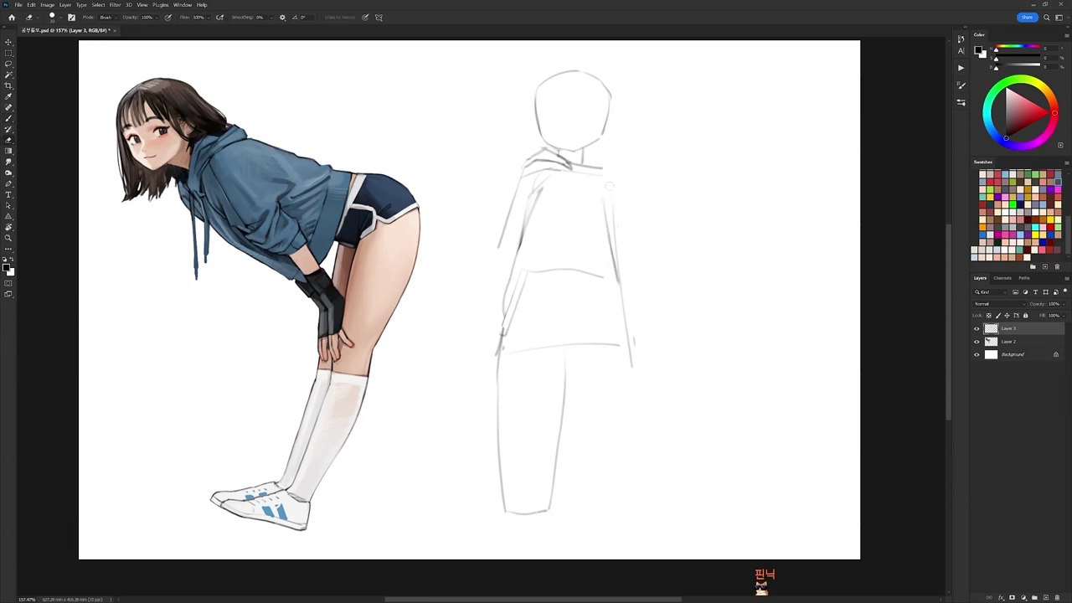
key("b")
left_click_drag(618, 271, 624, 292)
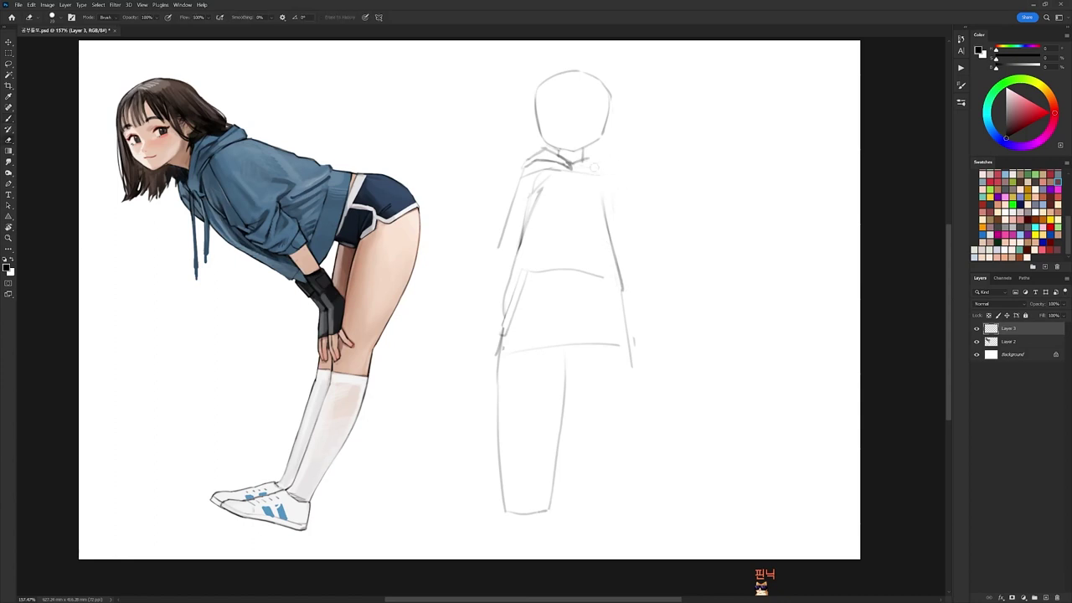
Sketch the collar flap and shoulder line on the far side, and connect the near shoulder to the collar.
mouse_move(589, 158)
left_mouse_down()
mouse_move(609, 173)
mouse_move(610, 224)
left_mouse_up()
key("e")
key("b")
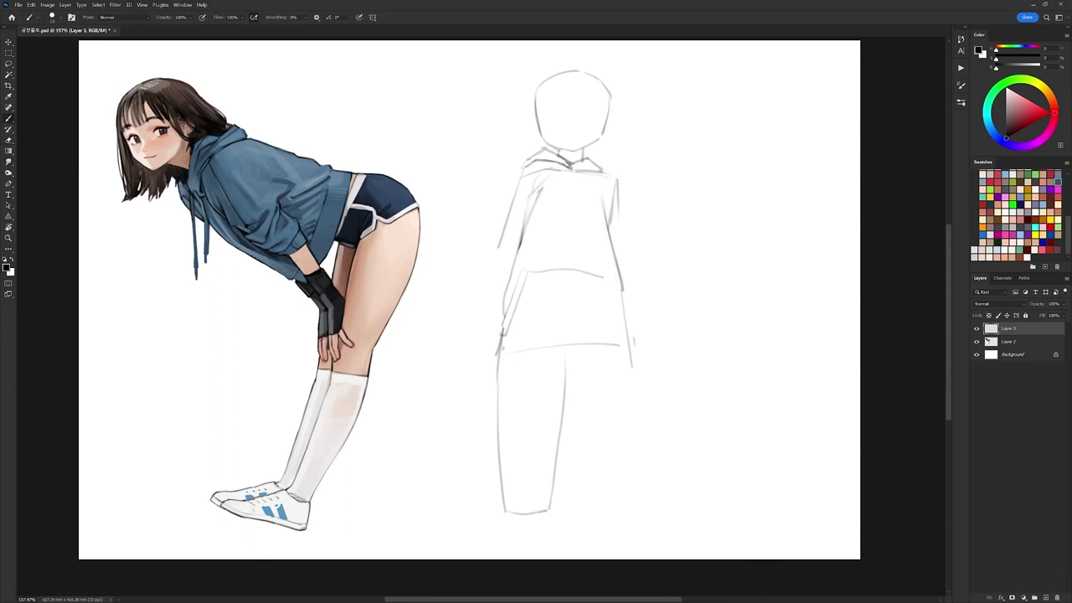
left_click_drag(600, 172, 616, 179)
key("e")
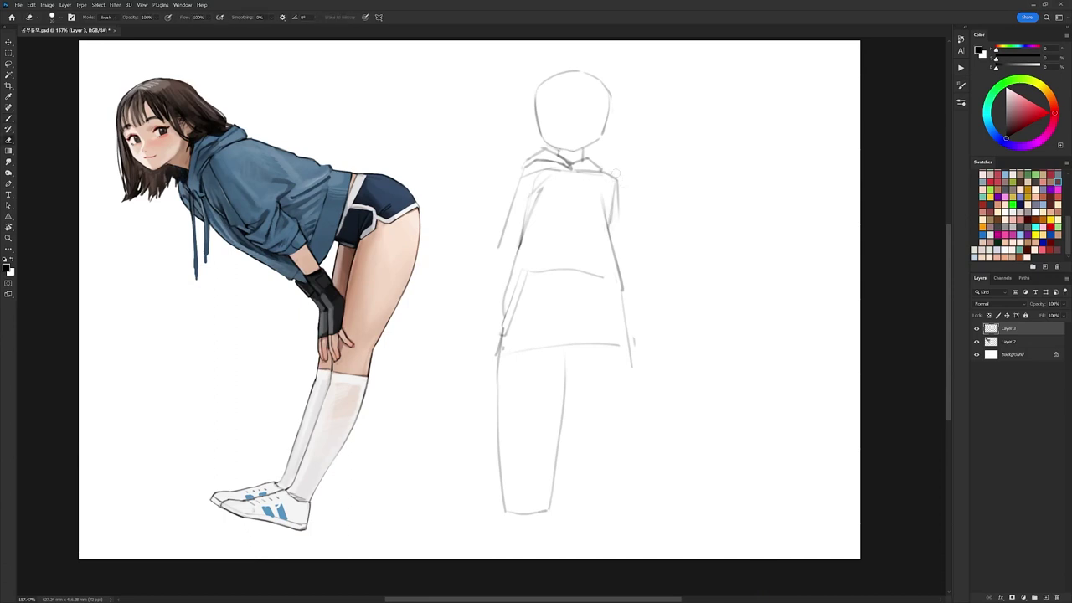
mouse_move(523, 164)
left_mouse_down()
mouse_move(561, 161)
mouse_move(549, 149)
mouse_move(521, 174)
left_mouse_up()
key("b")
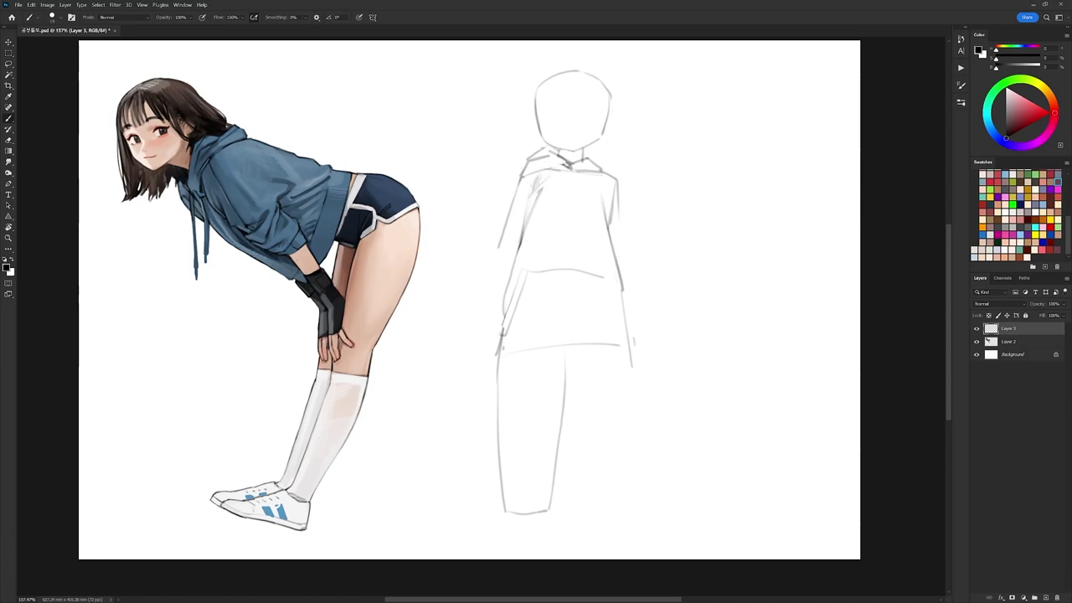
Draw the inner line of the sleeve facing the painted girl and close it with a short cuff line.
key("e")
key("b")
key("e")
key("b")
key("e")
key("b")
left_click_drag(531, 189, 524, 233)
mouse_move(515, 206)
left_mouse_down()
mouse_move(512, 248)
mouse_move(500, 248)
left_mouse_up()
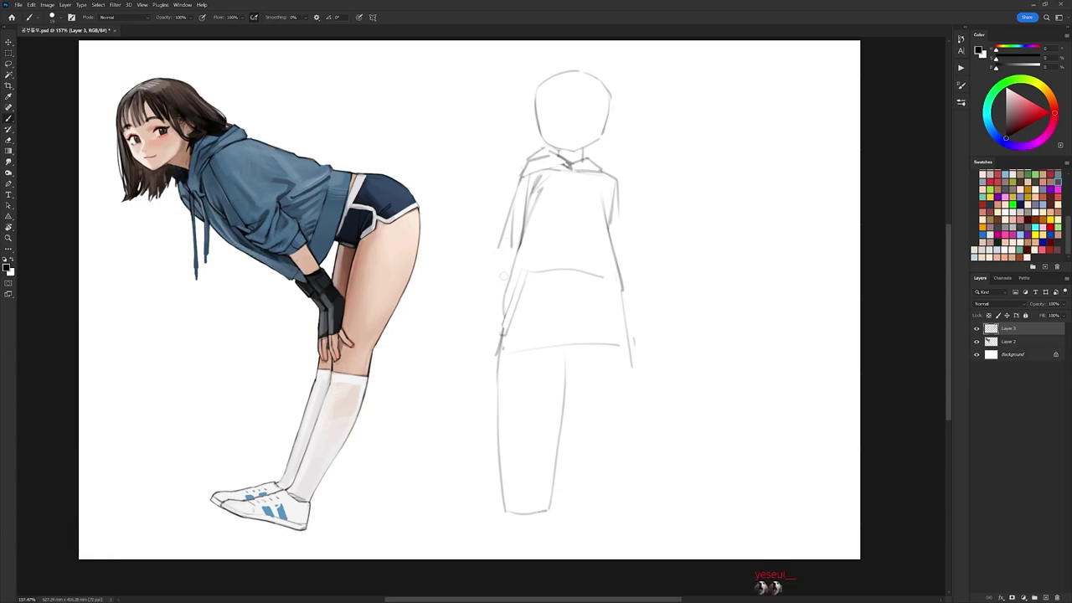
left_click_drag(496, 251, 516, 249)
Sketch the far sleeve's cuff with the forearm below it, and refine the upper chest and neckline.
left_click_drag(621, 218, 625, 249)
key("e")
key("b")
mouse_move(620, 238)
left_mouse_down()
mouse_move(628, 340)
mouse_move(575, 163)
left_mouse_up()
key("e")
key("b")
key("e")
key("b")
key("e")
key("b")
Rotate the canvas to redraw the garment's curved hem with firmer strokes, then reset the canvas rotation.
key("r")
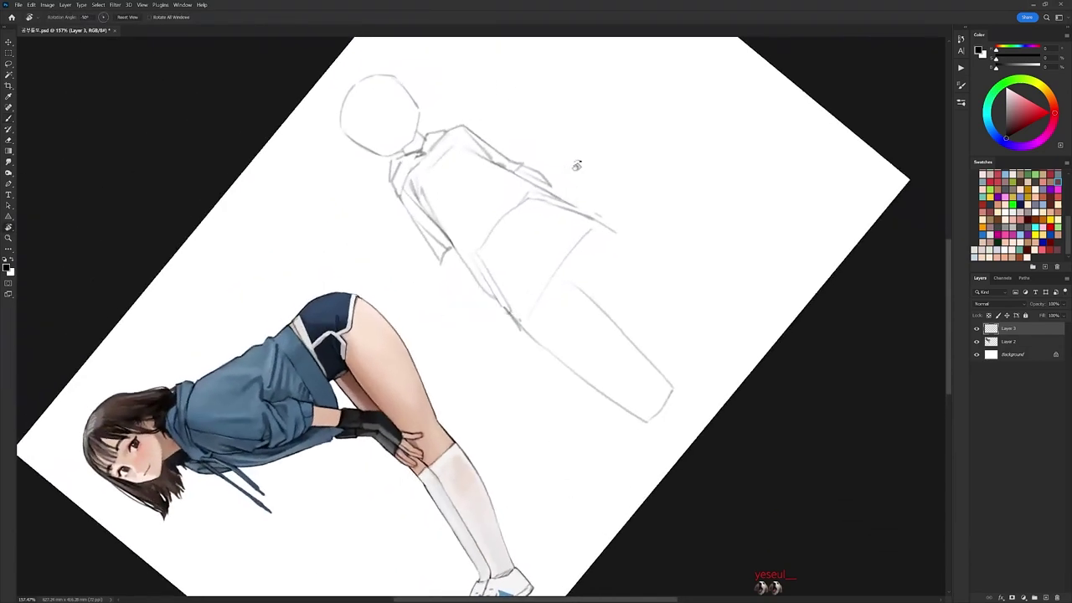
left_click_drag(527, 325, 604, 227)
key("e")
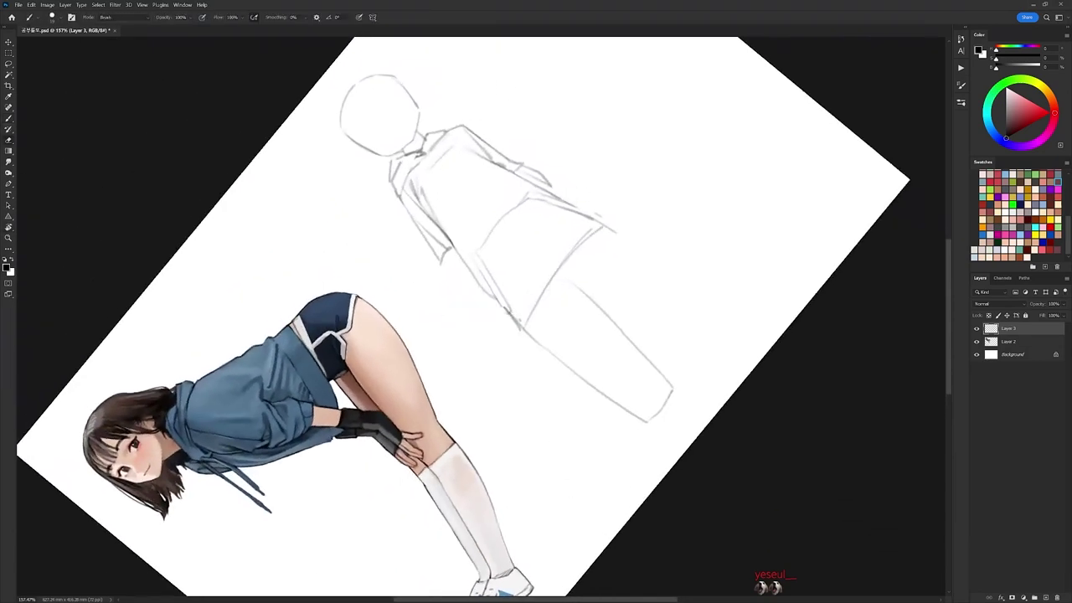
left_click_drag(554, 277, 591, 232)
left_click_drag(556, 276, 603, 227)
key("r")
key("Escape")
left_click_drag(712, 328, 707, 290)
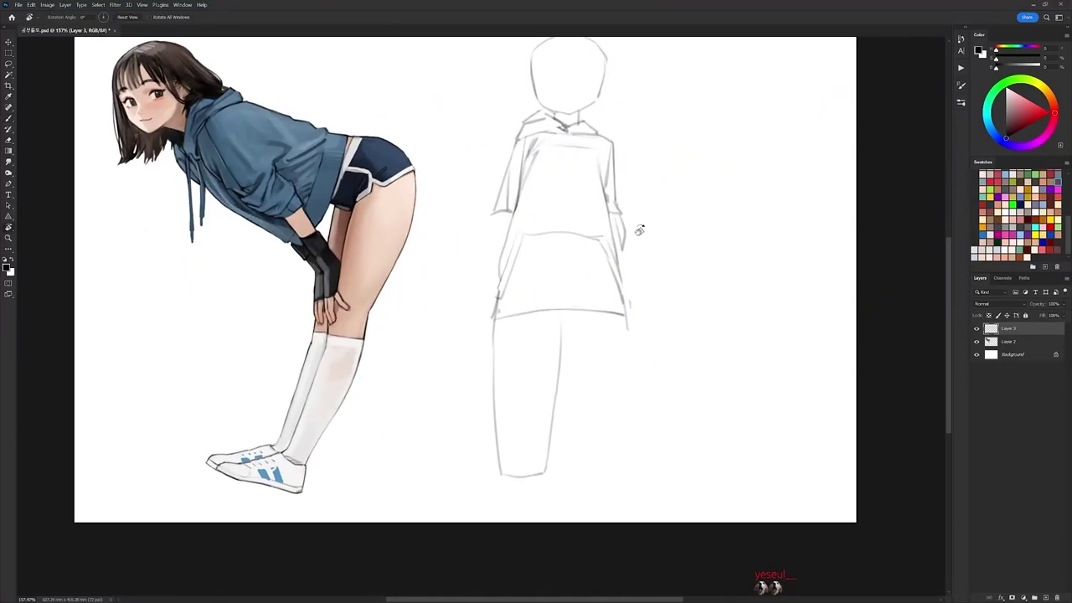
Redraw the hem with a small raised peak above the inner leg and a folded corner beside the hip.
key("b")
mouse_move(556, 307)
left_mouse_down()
mouse_move(580, 303)
mouse_move(561, 312)
mouse_move(561, 330)
mouse_move(506, 319)
mouse_move(542, 310)
mouse_move(491, 315)
left_mouse_up()
key("ctrl+z")
key("e")
key("b")
key("e")
key("b")
key("e")
key("b")
mouse_move(491, 315)
left_mouse_down()
mouse_move(491, 327)
mouse_move(508, 315)
left_mouse_up()
key("e")
key("b")
key("e")
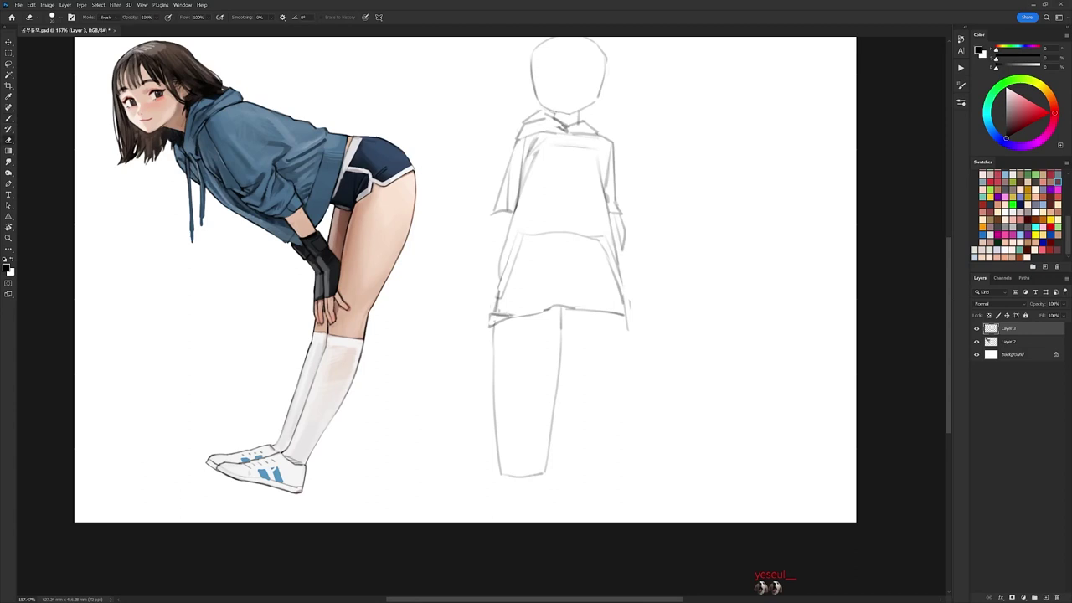
key("b")
Rotate the canvas, add a second line along the hem to form a band, and restore the upright view.
key("r")
left_click_drag(626, 305, 616, 251)
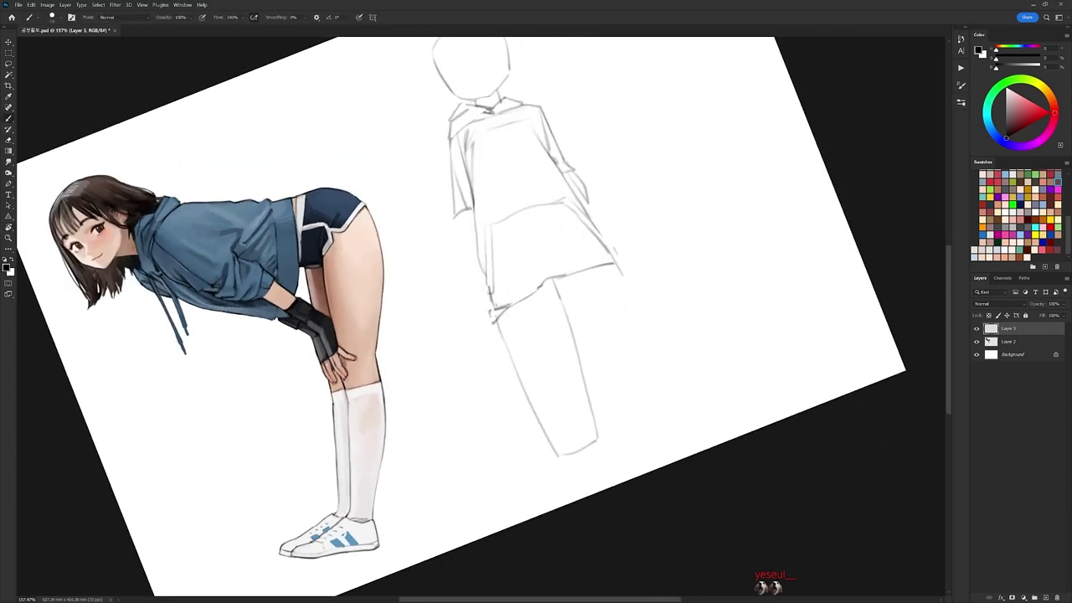
left_click_drag(498, 306, 613, 251)
key("r")
mouse_move(683, 243)
left_mouse_down()
mouse_move(694, 294)
mouse_move(631, 323)
left_mouse_up()
key("b")
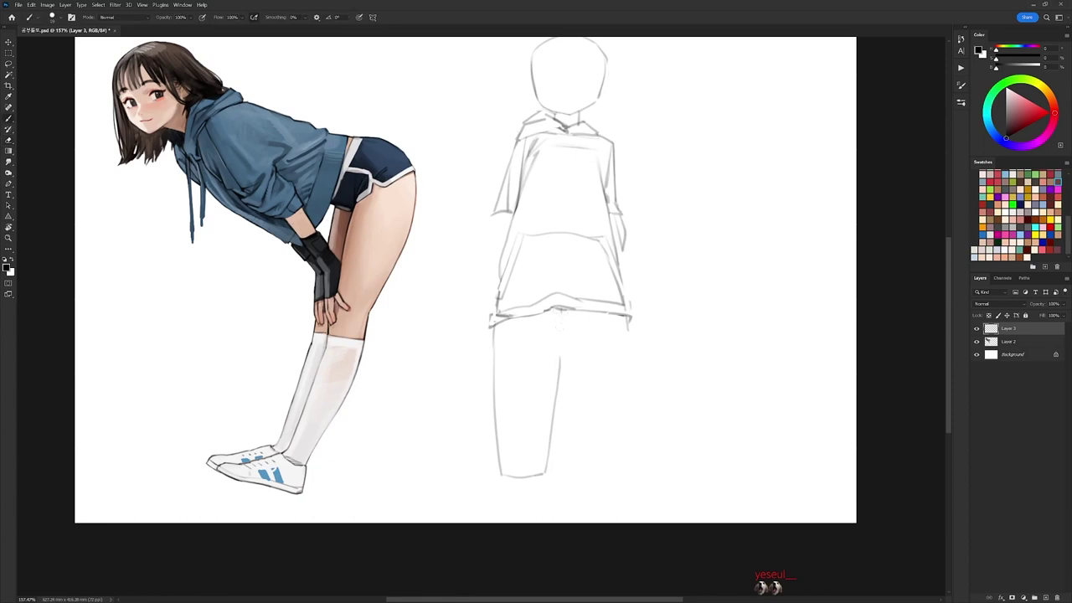
Redraw the leg's inner line below the hem and erase the doubled strokes along its outer side.
left_click_drag(560, 311, 559, 392)
left_click_drag(499, 327, 500, 444)
key("e")
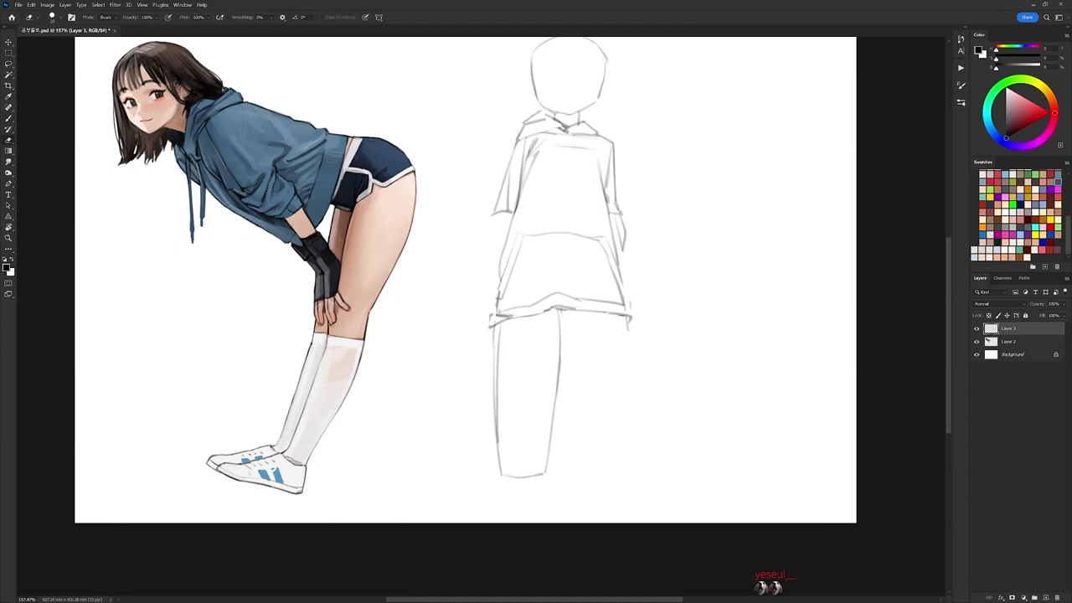
left_click_drag(493, 328, 493, 380)
left_click_drag(499, 342, 497, 429)
key("b")
left_click_drag(496, 322, 495, 472)
key("e")
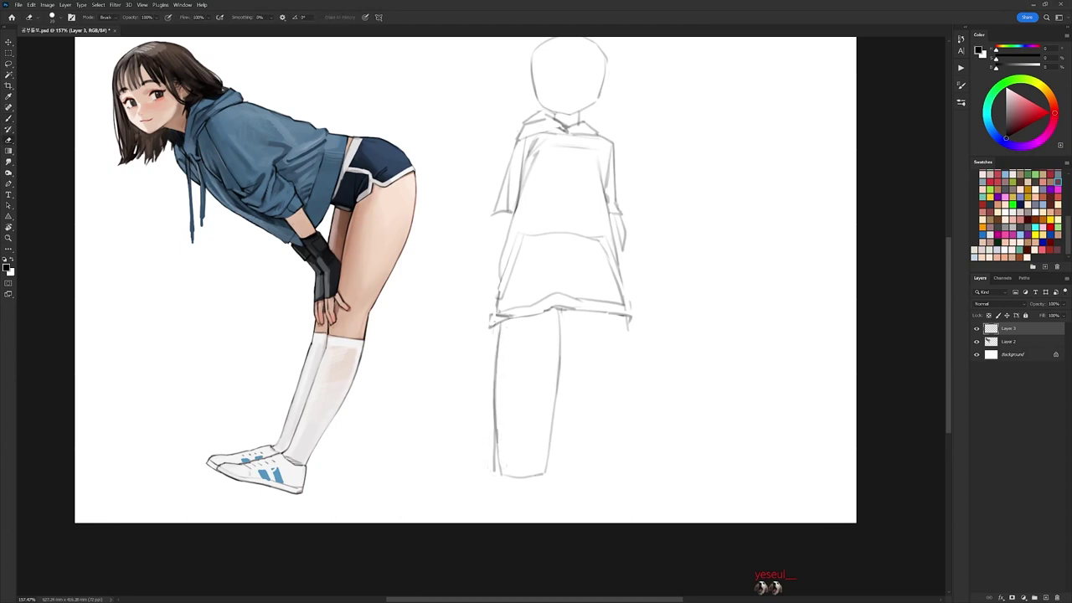
left_click_drag(494, 418, 494, 472)
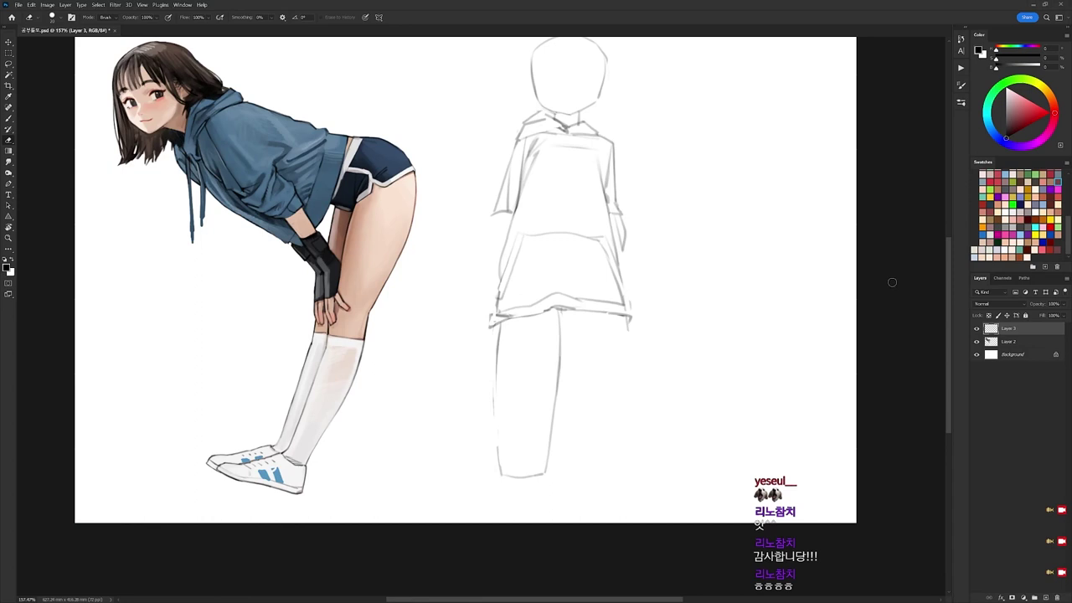
Redraw the leg's outer line as one clean stroke down to its lower edge and trim the excess.
key("b")
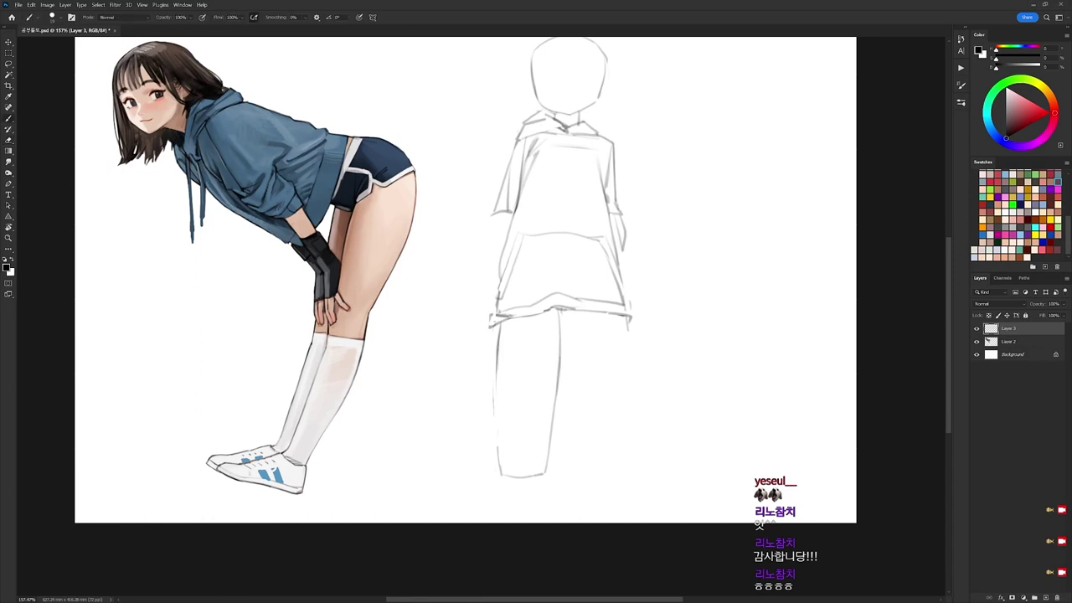
left_click_drag(498, 369, 498, 459)
left_click_drag(496, 410, 497, 476)
key("e")
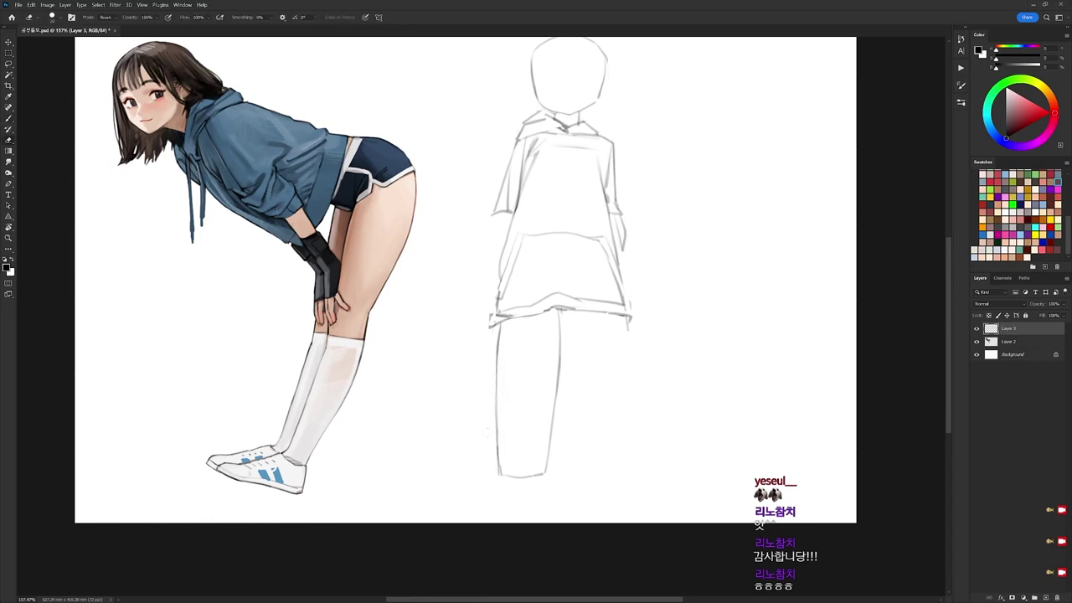
key("b")
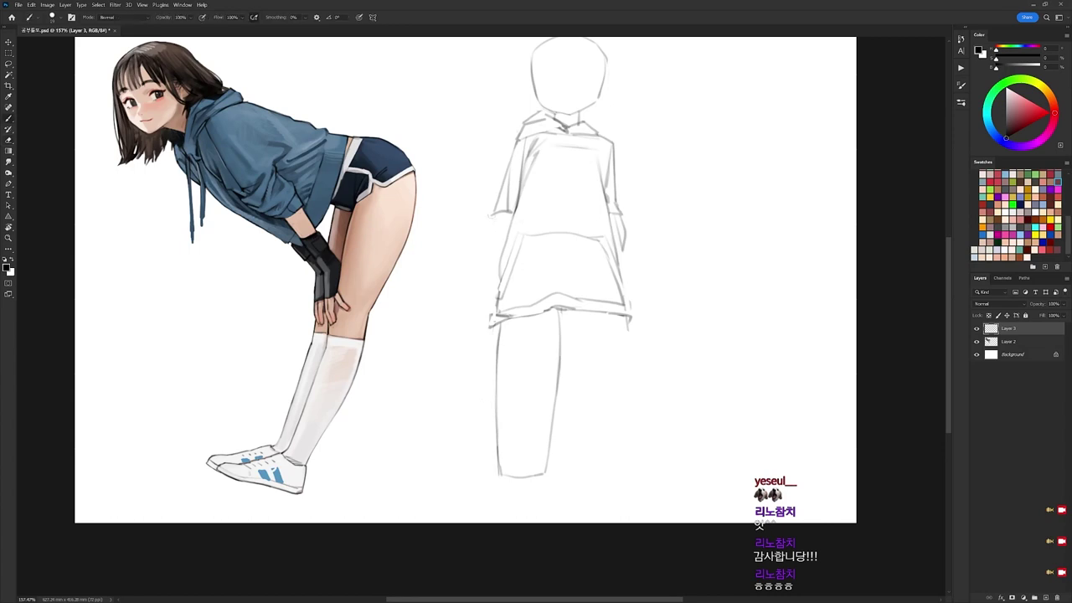
Sketch a long, narrow hanging shape from the near sleeve cuff down beside the leg, with a band at its lower end.
left_click_drag(492, 217, 505, 212)
mouse_move(499, 192)
left_mouse_down()
mouse_move(483, 223)
mouse_move(474, 383)
left_mouse_up()
mouse_move(480, 328)
left_mouse_down()
mouse_move(473, 392)
mouse_move(475, 370)
left_mouse_up()
key("e")
key("b")
mouse_move(477, 303)
left_mouse_down()
mouse_move(469, 474)
mouse_move(493, 473)
left_mouse_up()
key("e")
key("b")
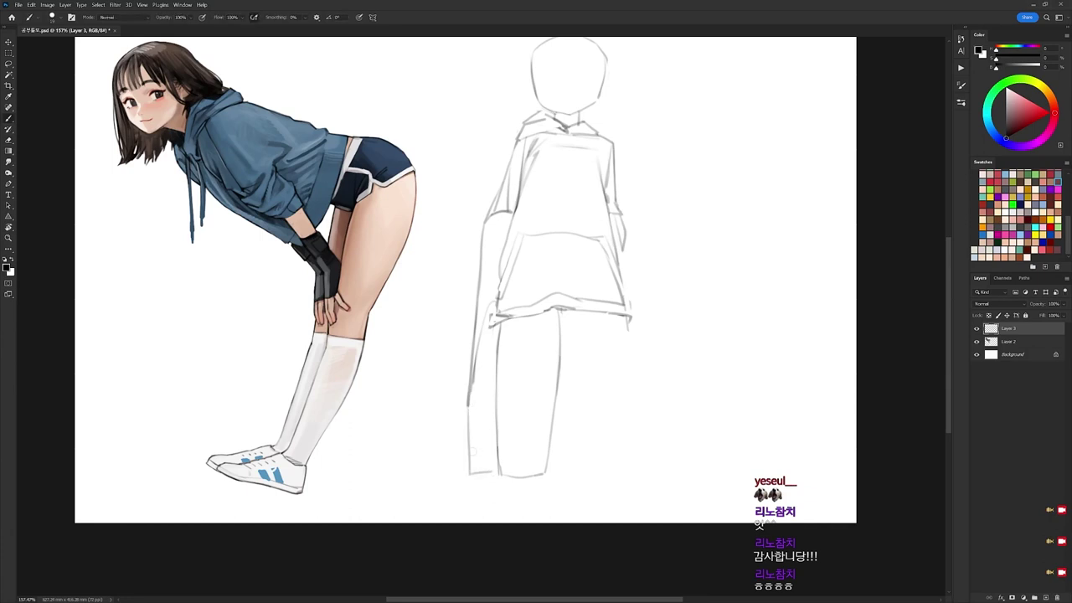
mouse_move(475, 365)
left_mouse_down()
mouse_move(472, 451)
mouse_move(496, 447)
left_mouse_up()
left_click_drag(497, 211, 483, 320)
Lasso part of the far hem, clear the selection, and sketch short angled crotch lines beneath the hem's centre.
key("l")
mouse_move(605, 294)
left_mouse_down()
mouse_move(628, 318)
mouse_move(622, 329)
mouse_move(559, 311)
mouse_move(525, 328)
mouse_move(517, 301)
mouse_move(599, 301)
left_mouse_up()
key("ctrl+d")
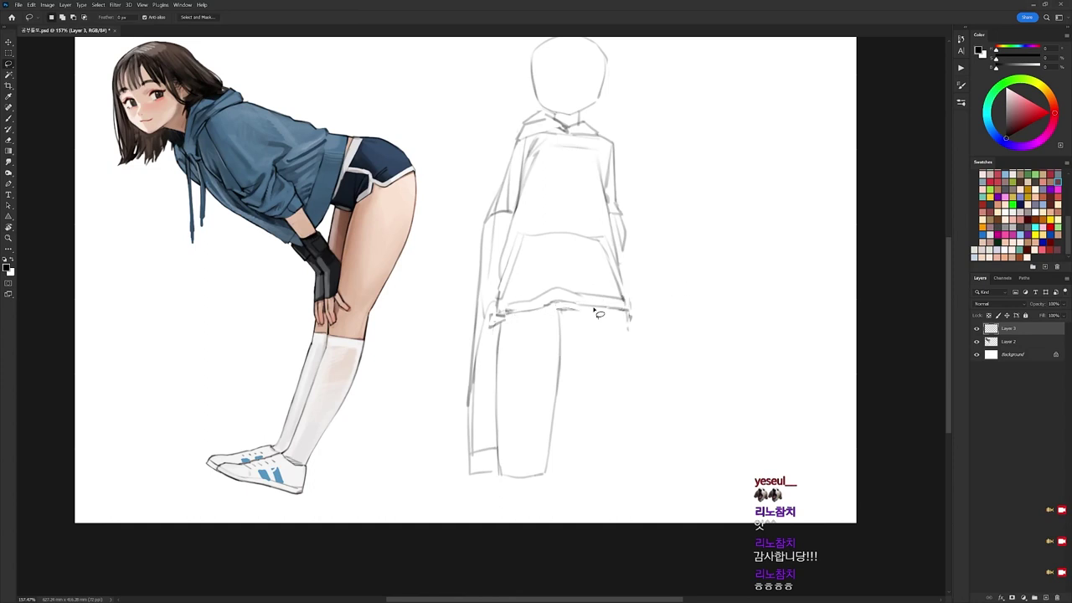
key("e")
key("b")
left_click_drag(572, 315, 551, 303)
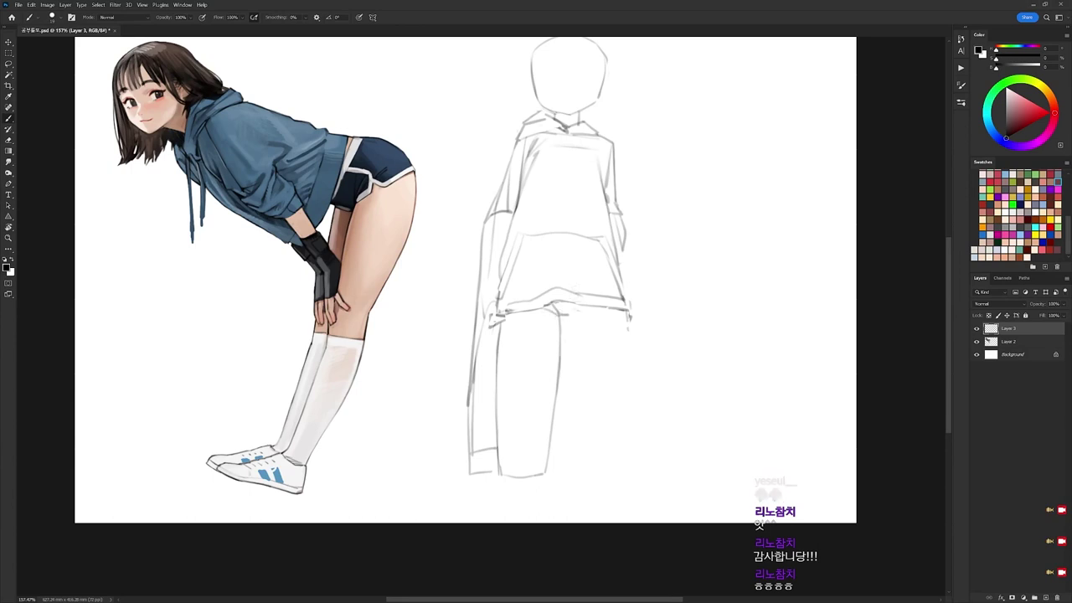
left_click_drag(573, 306, 587, 314)
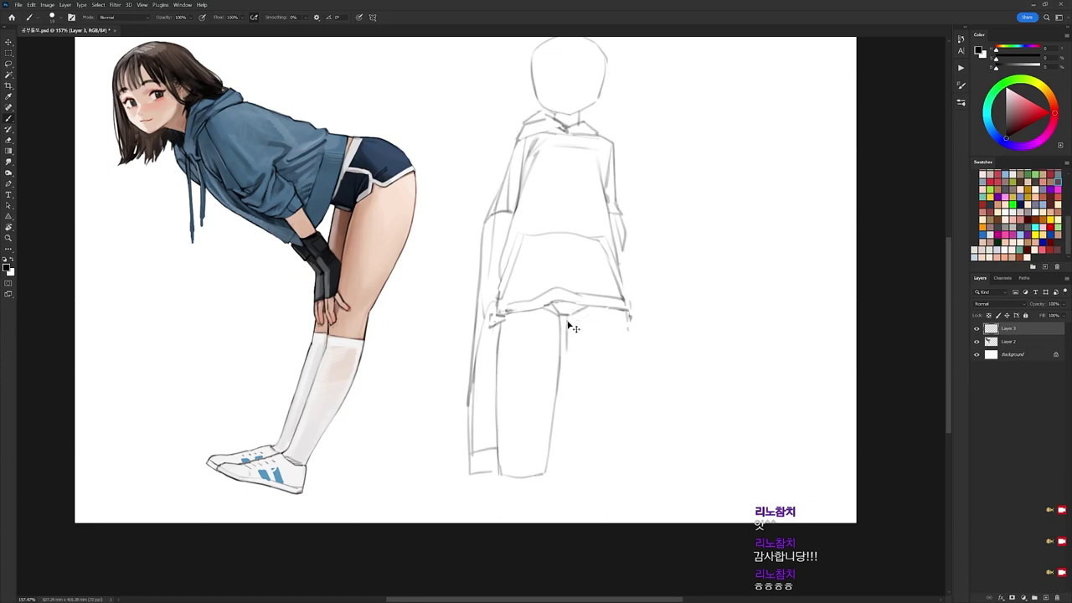
Draw the inner and outer lines of the second leg below the far half of the hem.
left_click_drag(563, 317, 580, 476)
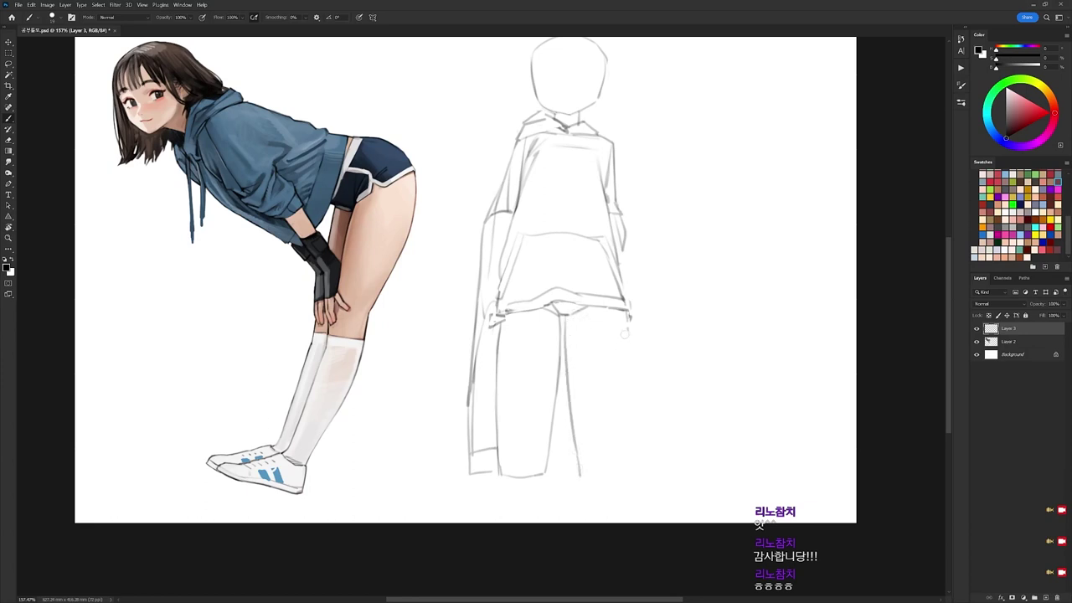
left_click_drag(624, 317, 615, 469)
key("e")
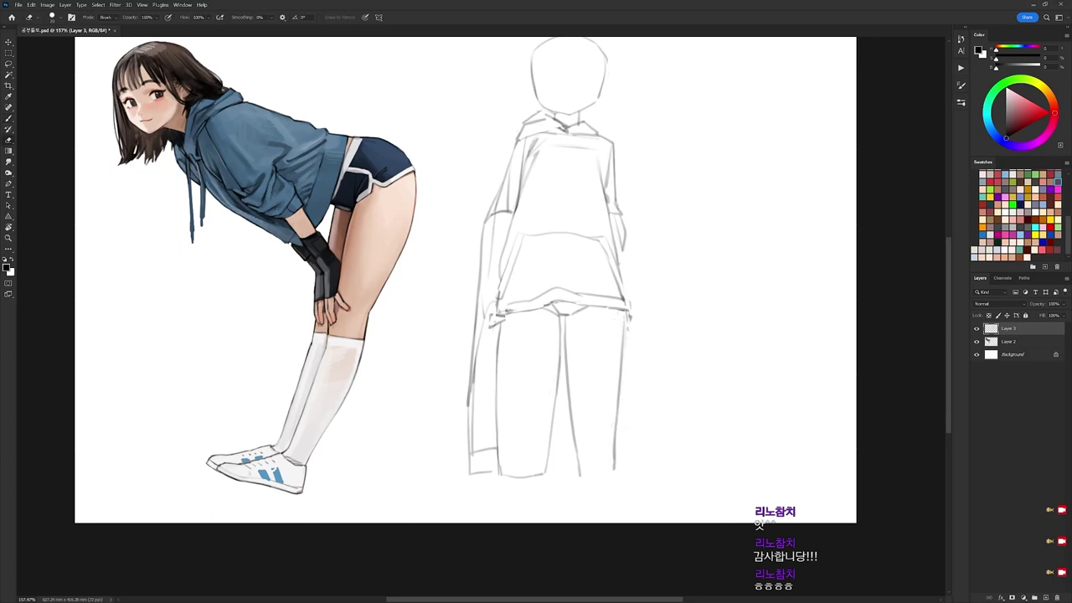
Erase the first leg's inner line and redraw it with a stronger taper from crotch to lower edge.
left_click_drag(559, 344, 551, 444)
key("b")
left_click_drag(560, 322, 541, 478)
key("e")
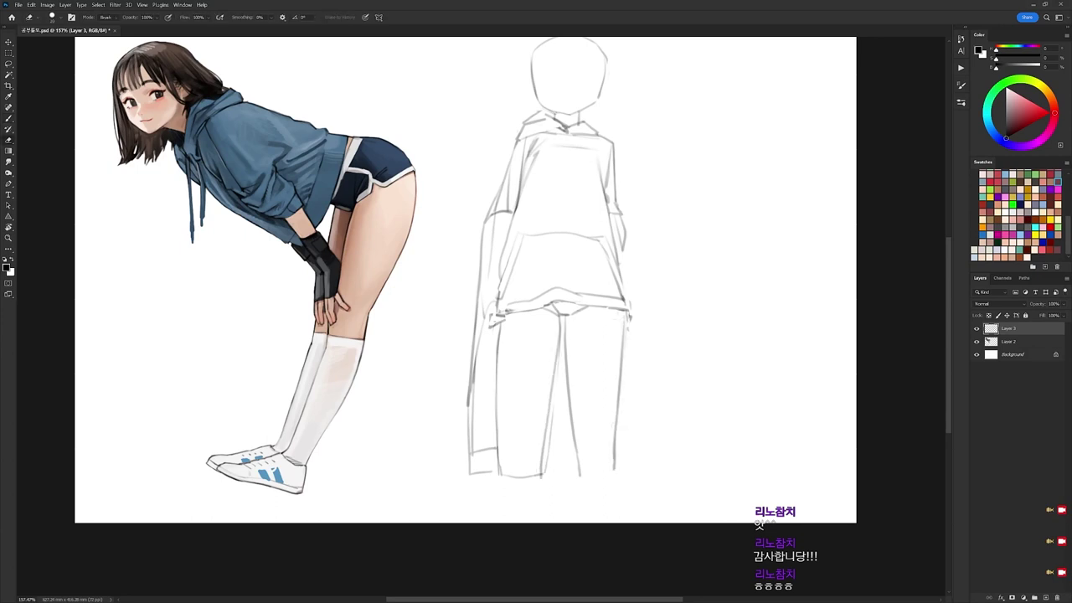
left_click_drag(553, 409, 547, 474)
key("b")
left_click_drag(560, 315, 559, 345)
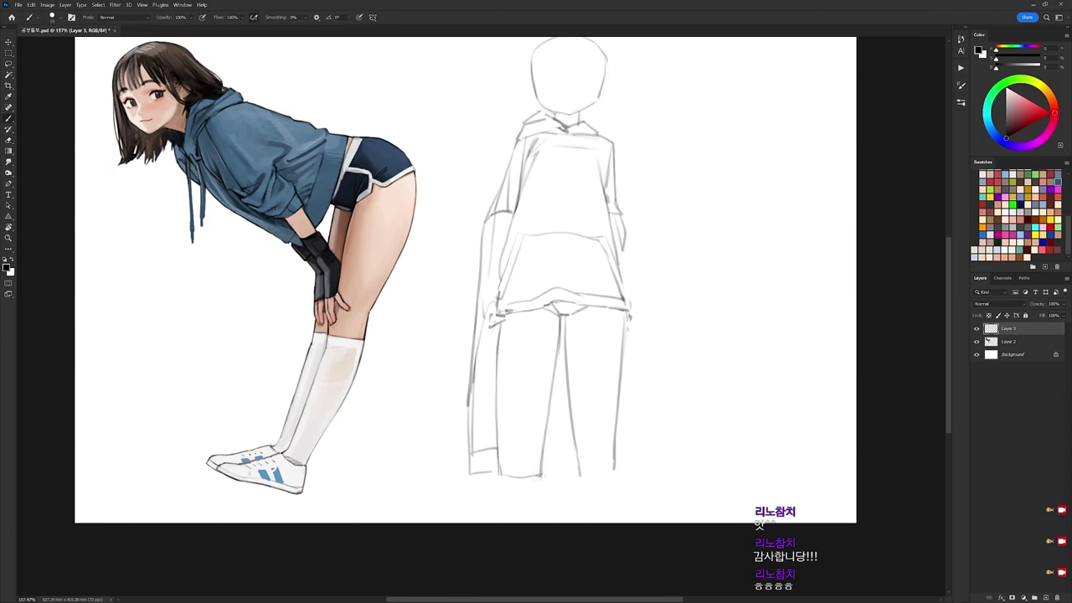
Close the hanging shape's lower end, mark a short bar between the thighs, and sketch folds at both hem corners.
mouse_move(468, 473)
left_mouse_down()
mouse_move(494, 468)
mouse_move(489, 427)
mouse_move(470, 470)
left_mouse_up()
left_click_drag(553, 392, 568, 391)
left_click_drag(491, 327, 495, 342)
left_click_drag(498, 298, 495, 314)
left_click_drag(624, 309, 632, 334)
key("e")
key("b")
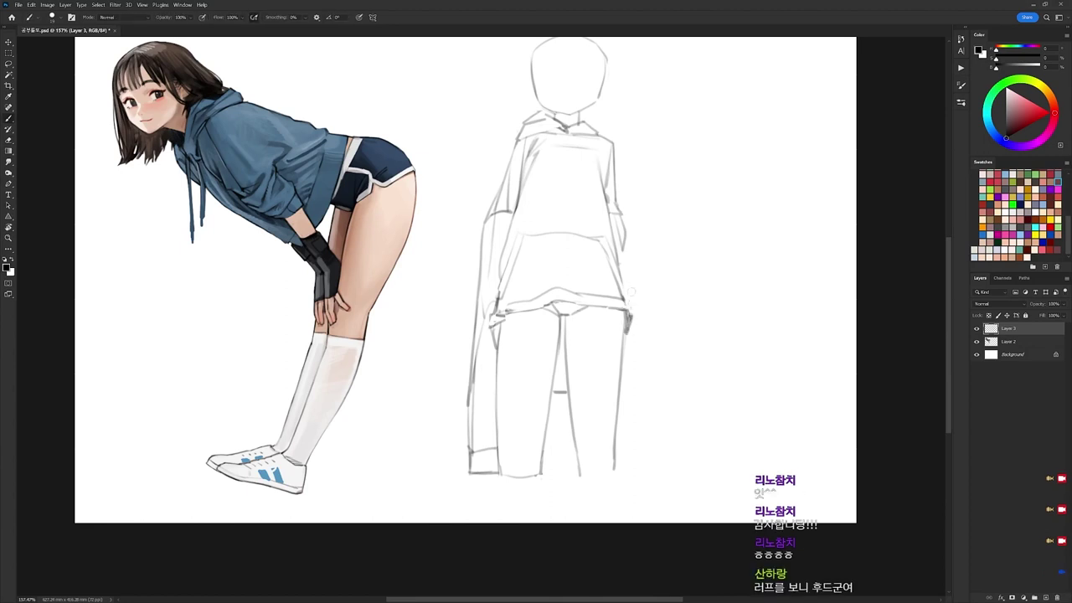
left_click_drag(624, 297, 628, 347)
Lasso the garment's lower side line on the far side and shift it slightly outward below the forearm.
key("l")
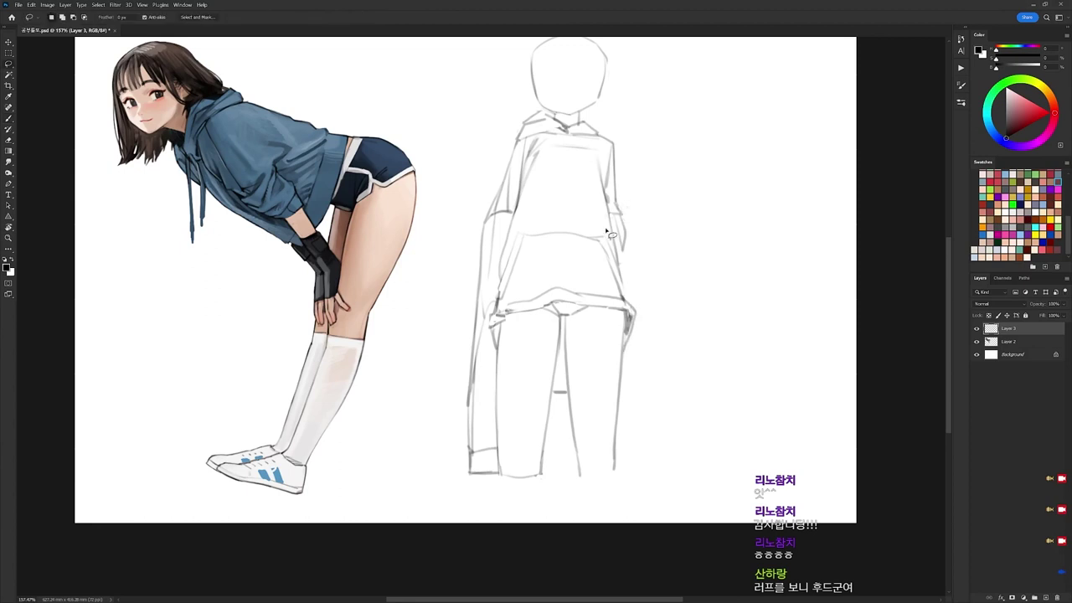
mouse_move(597, 251)
left_mouse_down()
mouse_move(622, 270)
mouse_move(602, 274)
mouse_move(596, 253)
left_mouse_up()
left_click_drag(614, 272, 621, 266)
key("e")
key("b")
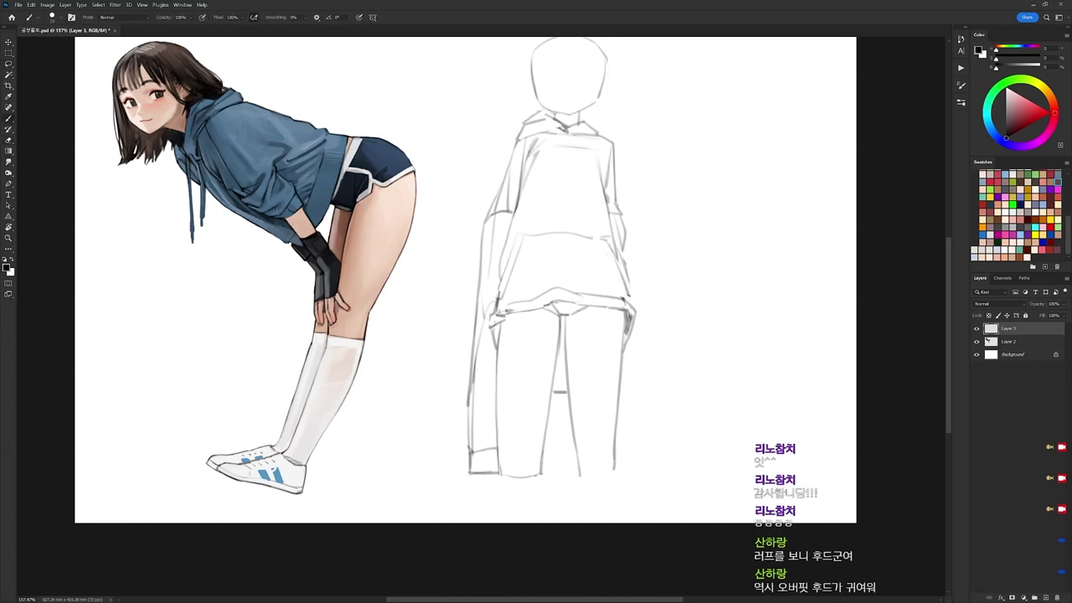
Erase and redraw the hooded top's far side line and inner sleeve line from the shoulder past the elbow.
key("e")
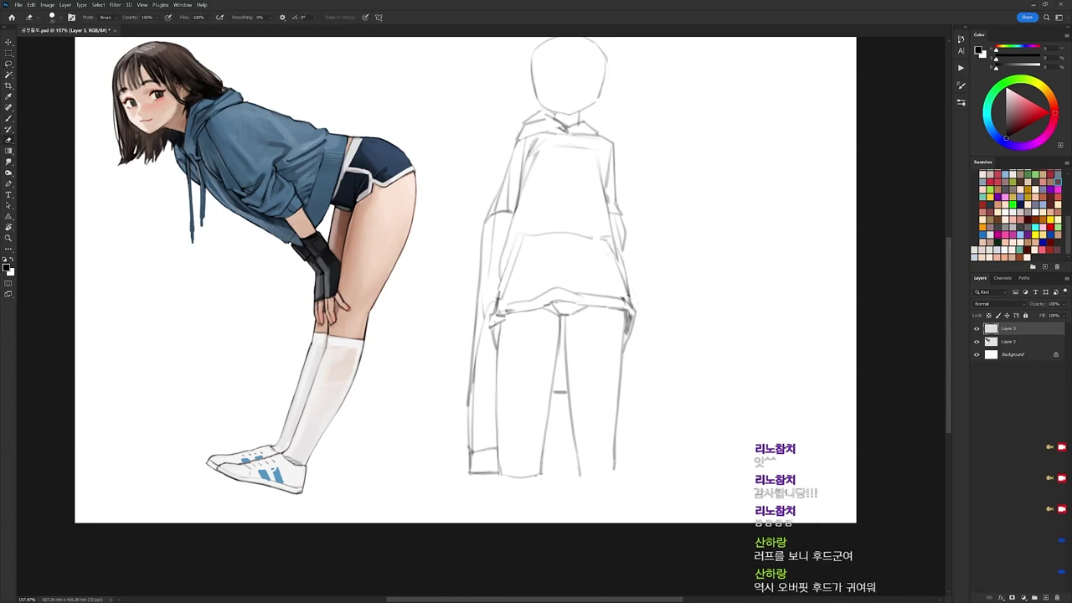
key("b")
left_click_drag(625, 235, 623, 254)
key("e")
left_click_drag(608, 193, 616, 246)
key("b")
left_click_drag(608, 174, 622, 257)
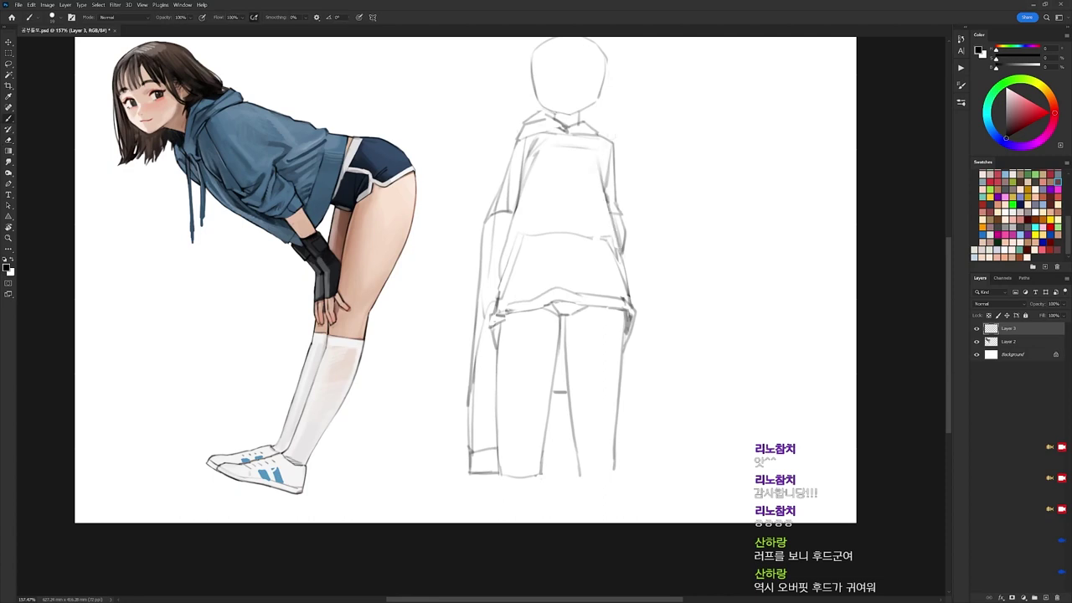
left_click_drag(598, 146, 604, 186)
key("e")
key("b")
key("e")
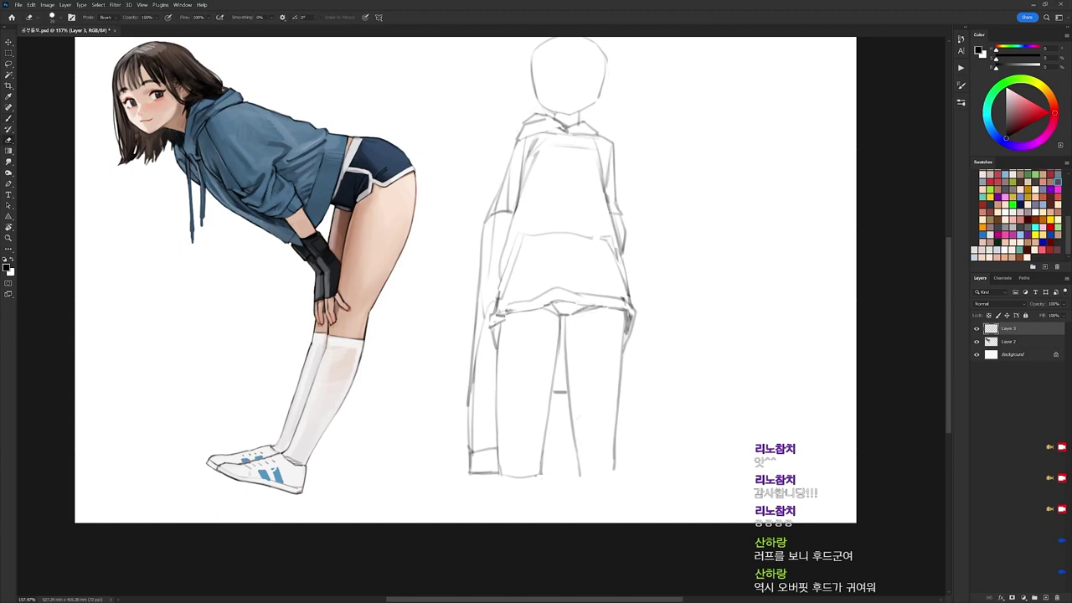
Close the lower end of the second leg and replace the bar between the thighs with one slightly higher.
mouse_move(577, 437)
left_mouse_down()
mouse_move(576, 479)
mouse_move(616, 470)
left_mouse_up()
key("b")
key("e")
key("b")
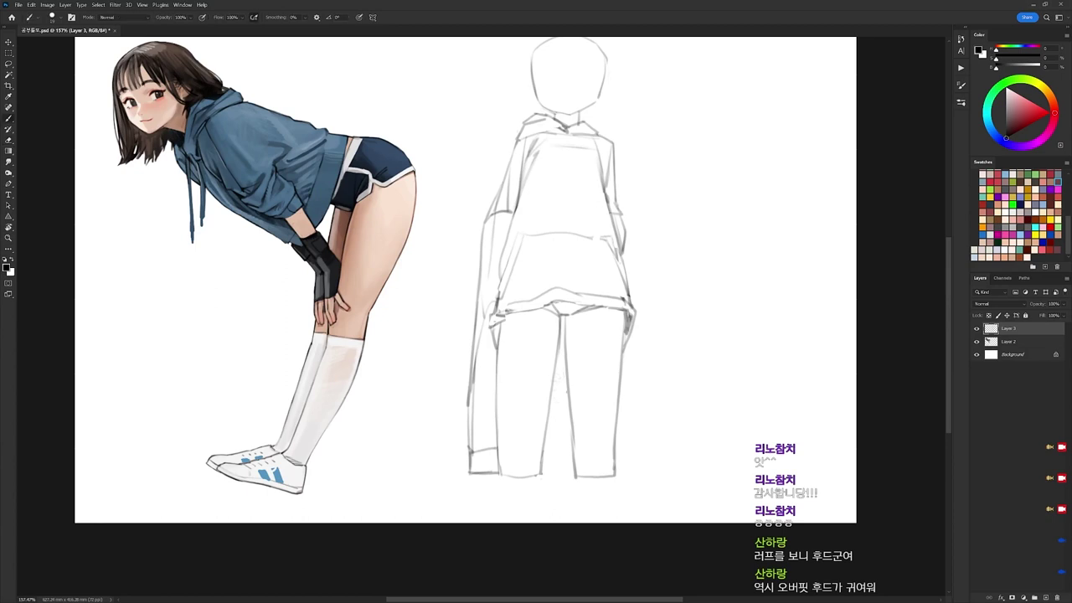
left_click_drag(553, 382, 569, 383)
Draw a long hanging sleeve shape with a cuff beside the second leg and add faint folds above the hem.
left_click_drag(635, 329, 617, 473)
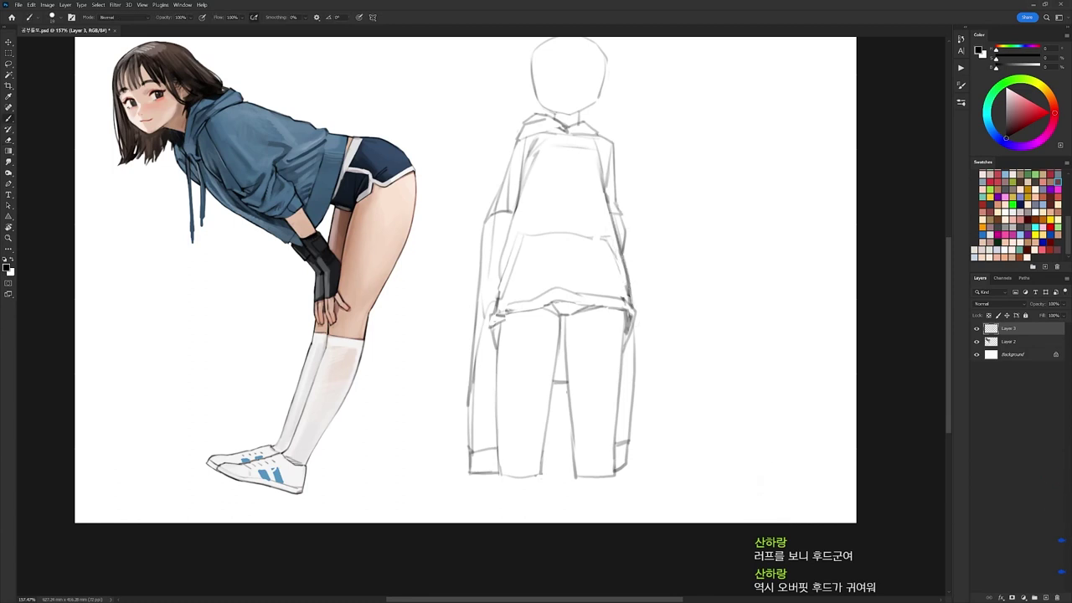
left_click_drag(634, 305, 628, 333)
scroll(658, 215, "up", 1)
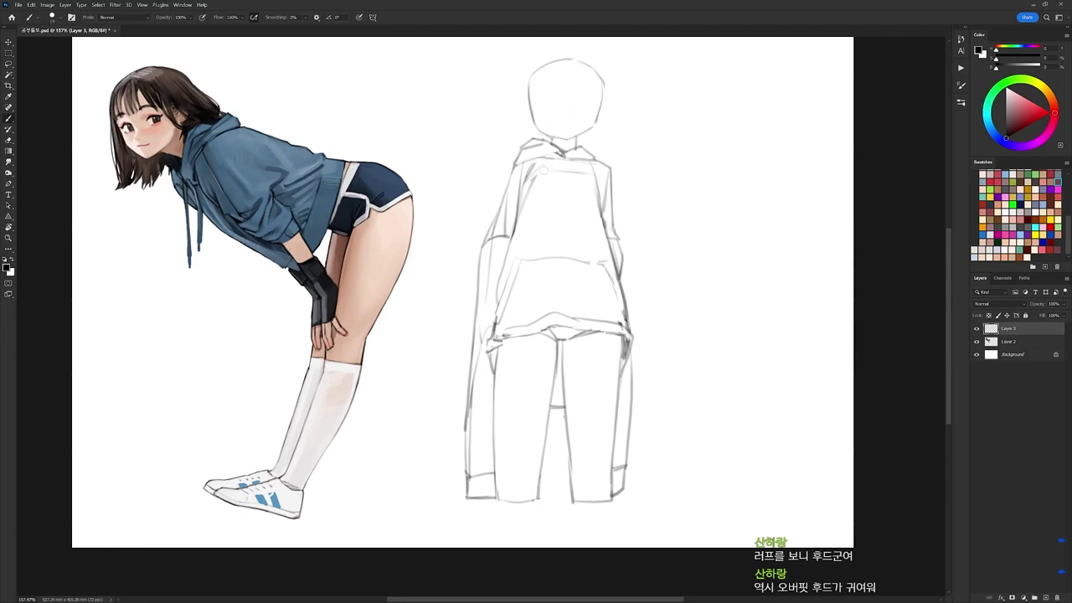
mouse_move(544, 295)
left_mouse_down()
mouse_move(546, 315)
mouse_move(507, 332)
left_mouse_up()
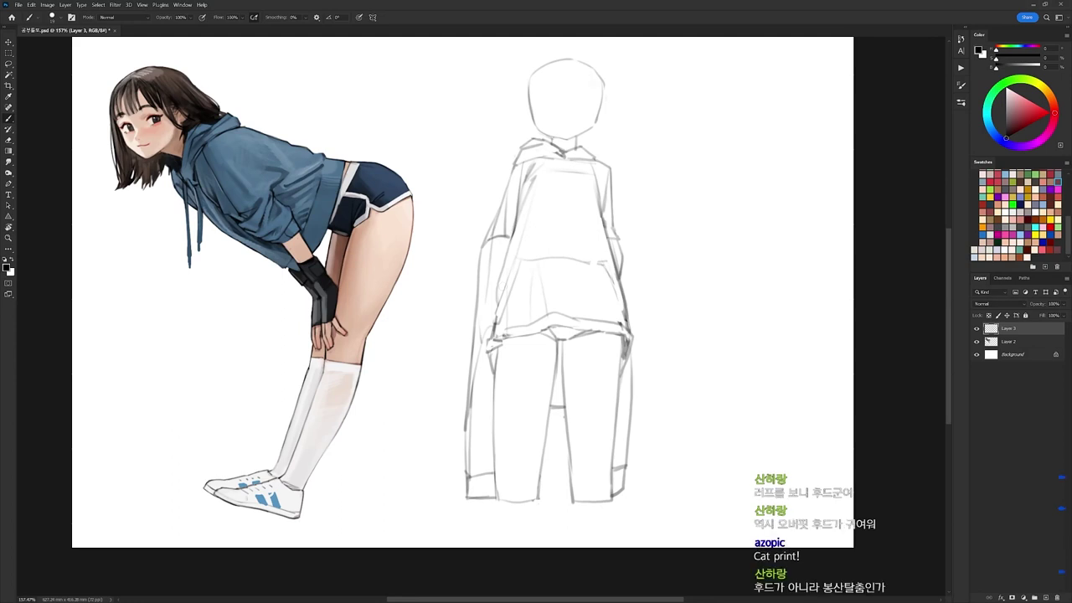
Sketch a hair lock from the first side of the head to the neck and rework the far hanging sleeve's cuff.
mouse_move(522, 87)
left_mouse_down()
mouse_move(525, 127)
mouse_move(548, 143)
left_mouse_up()
left_click_drag(547, 135, 553, 153)
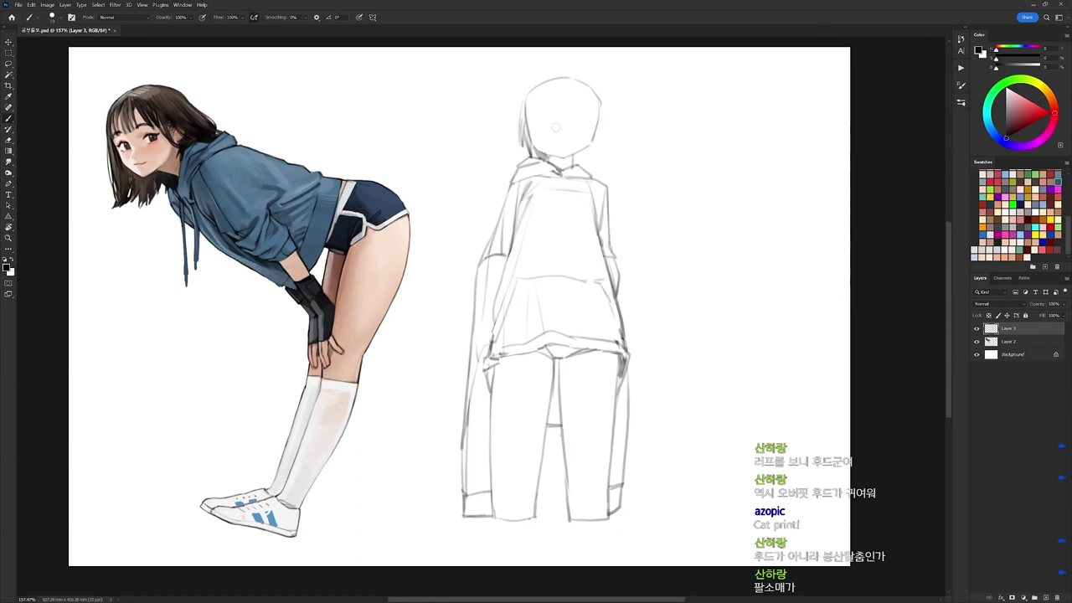
key("b")
mouse_move(622, 481)
left_mouse_down()
mouse_move(619, 508)
mouse_move(625, 476)
mouse_move(611, 482)
mouse_move(623, 502)
left_mouse_up()
mouse_move(624, 499)
left_mouse_down()
mouse_move(609, 509)
mouse_move(618, 480)
mouse_move(611, 515)
left_mouse_up()
Draw the bob's hair strands down the far side of the head and in toward the neck.
key("e")
key("b")
key("e")
key("b")
left_click_drag(601, 97, 586, 163)
left_click_drag(594, 145, 576, 165)
left_click_drag(581, 152, 574, 162)
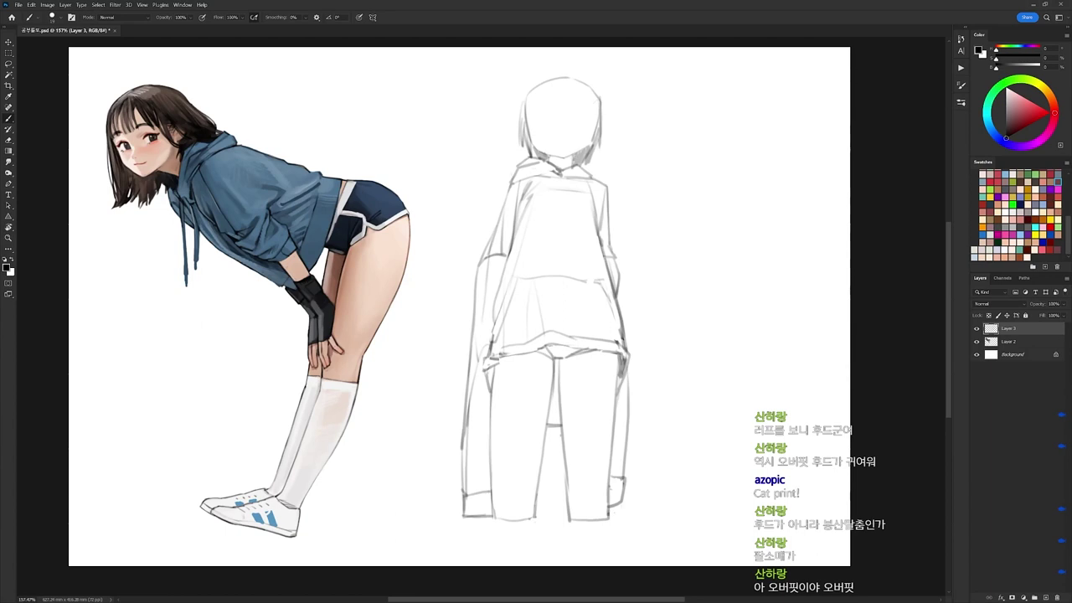
Sketch the parted bangs, strengthen the hair outline over the crown, and fill in strands beside the neck.
mouse_move(553, 75)
left_mouse_down()
mouse_move(564, 74)
mouse_move(543, 119)
left_mouse_up()
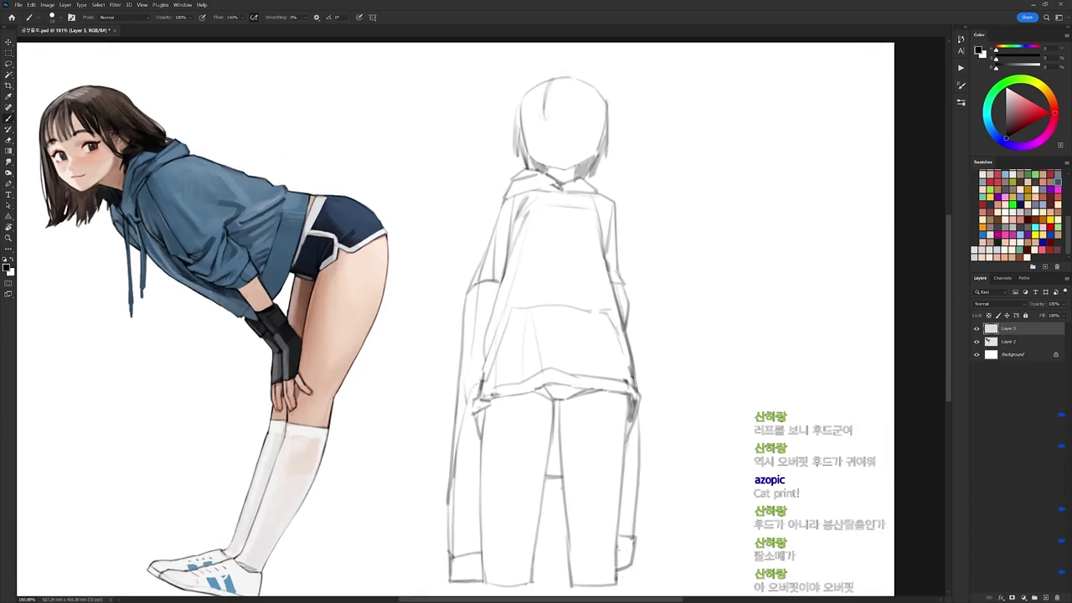
mouse_move(561, 81)
left_mouse_down()
mouse_move(566, 114)
mouse_move(570, 86)
mouse_move(592, 95)
mouse_move(579, 87)
mouse_move(604, 156)
left_mouse_up()
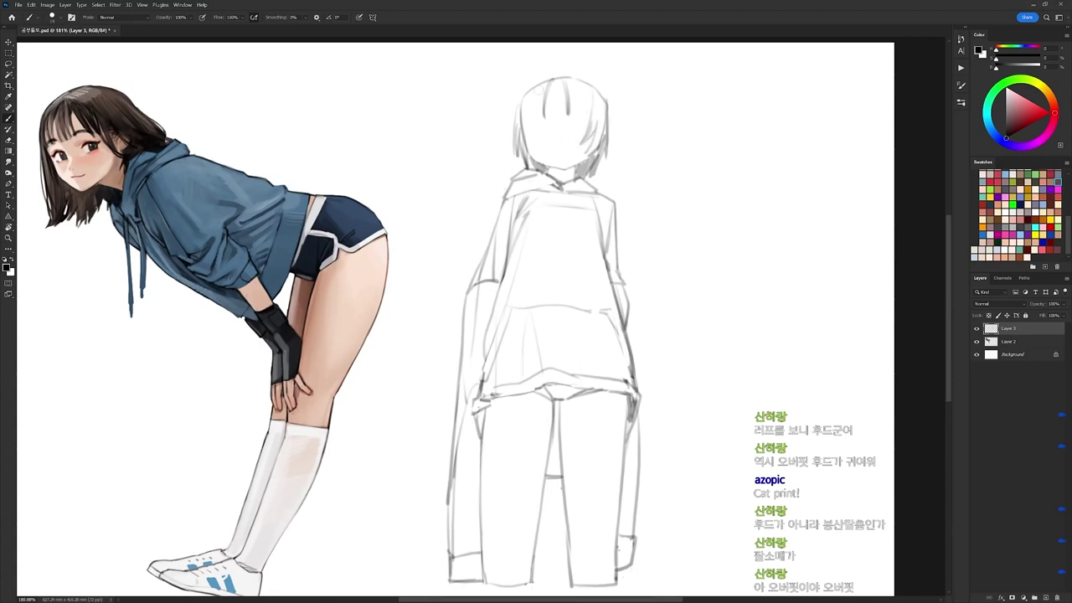
left_click_drag(526, 99, 543, 158)
left_click_drag(541, 91, 529, 122)
mouse_move(543, 78)
left_mouse_down()
mouse_move(577, 74)
mouse_move(607, 106)
mouse_move(517, 102)
left_mouse_up()
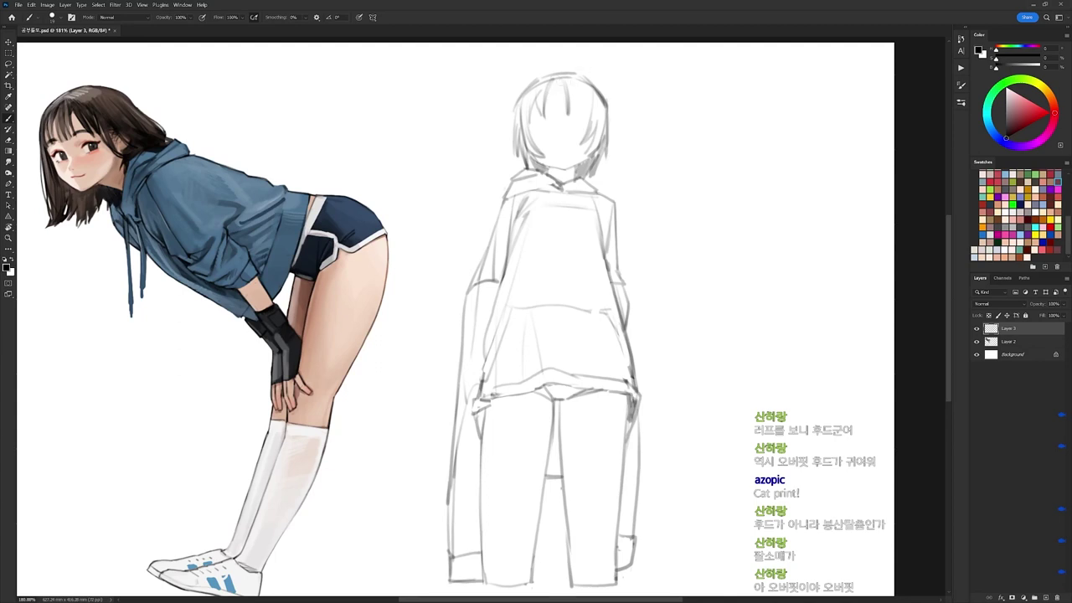
mouse_move(571, 86)
left_mouse_down()
mouse_move(568, 116)
mouse_move(586, 104)
mouse_move(581, 137)
left_mouse_up()
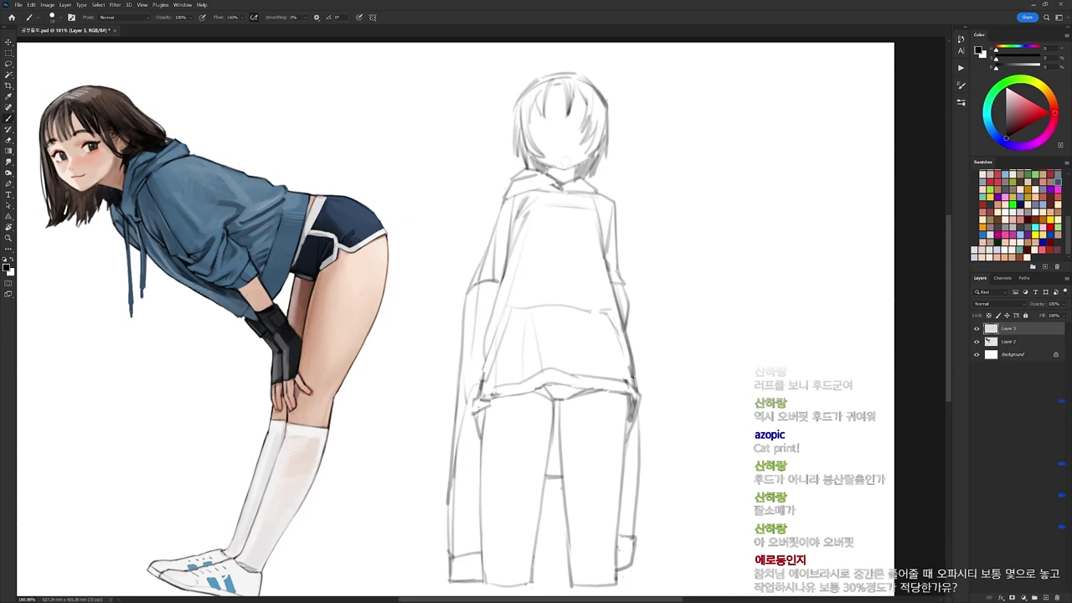
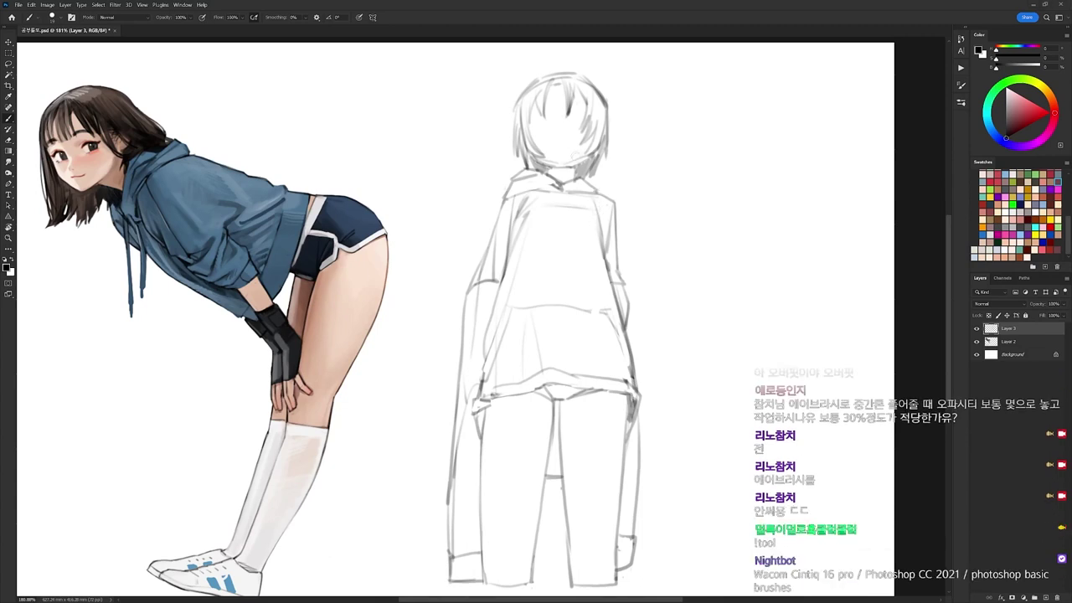
left_click_drag(577, 165, 575, 173)
left_click_drag(591, 154, 580, 167)
key("e")
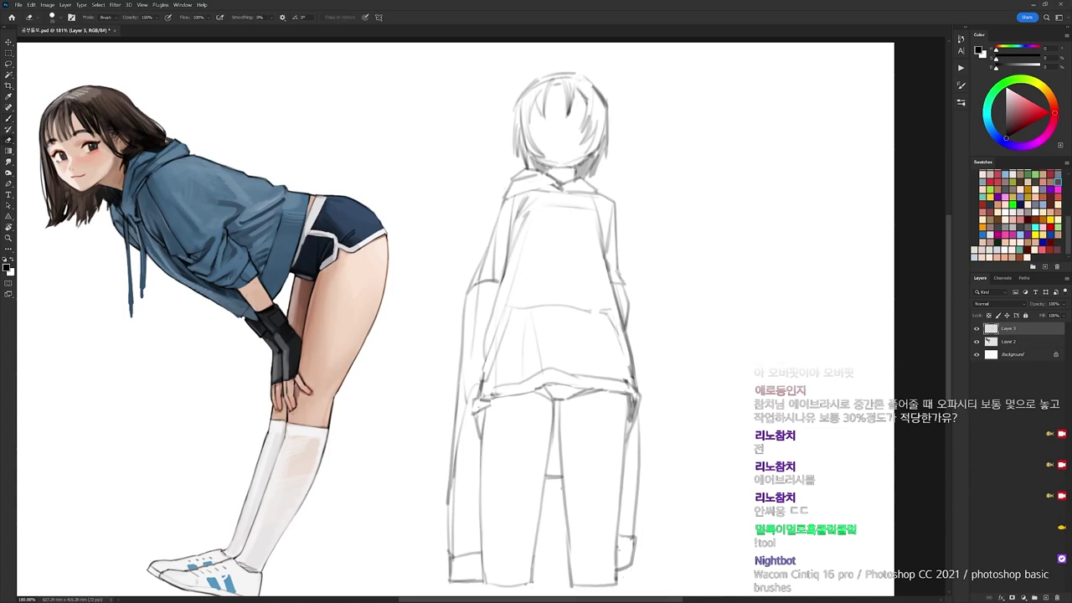
key("b")
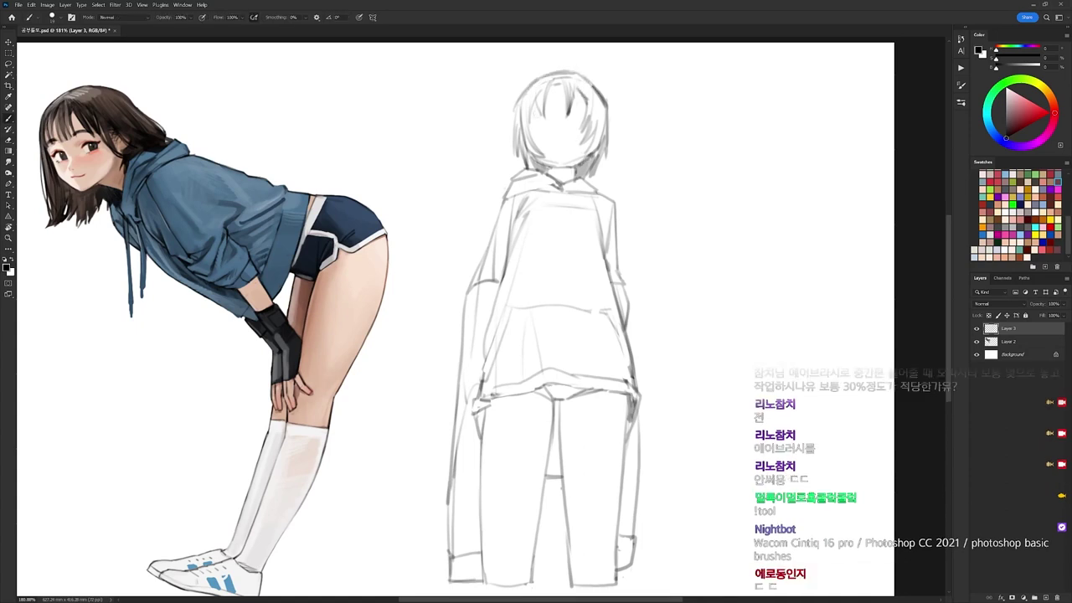
Draw the eyes and facial features under the bangs, and add two round ears on top of the head.
left_click_drag(528, 119, 589, 111)
mouse_move(570, 110)
left_mouse_down()
mouse_move(589, 111)
mouse_move(547, 126)
mouse_move(573, 127)
left_mouse_up()
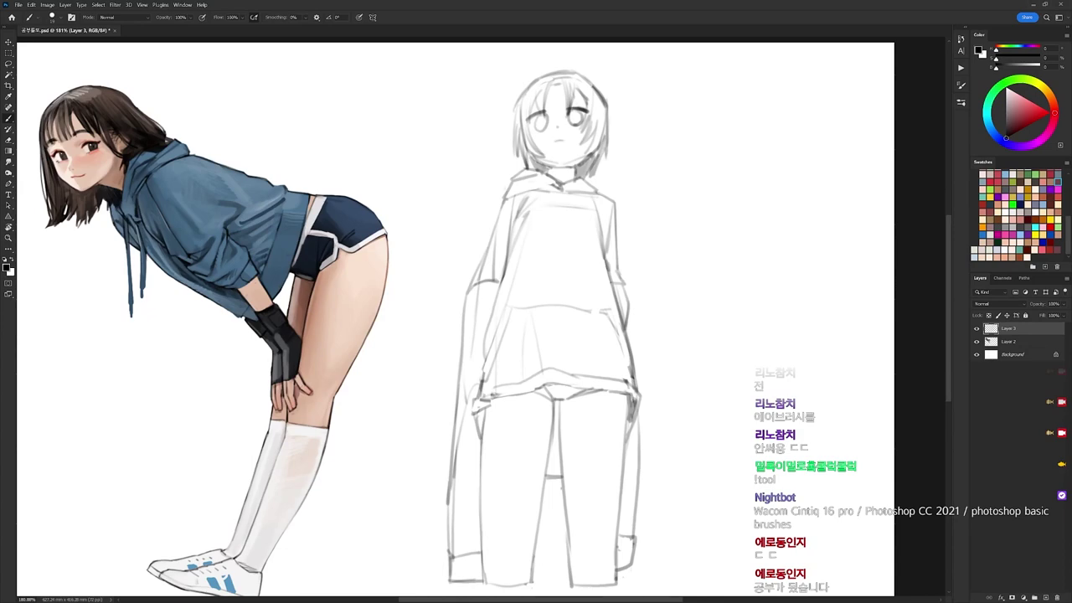
scroll(590, 147, "down", 3)
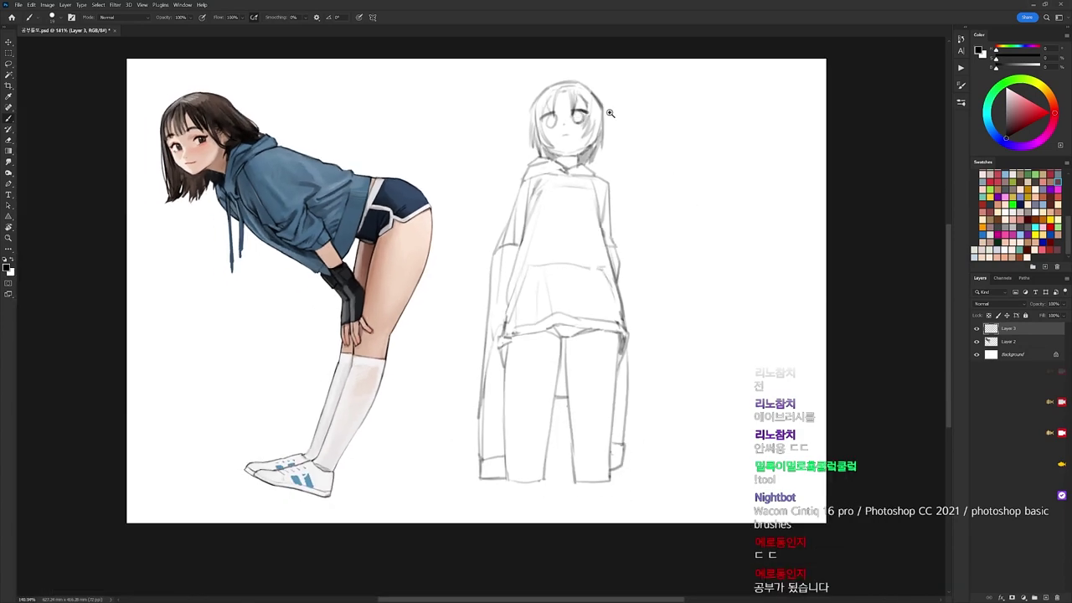
scroll(586, 67, "up", 1)
left_click_drag(529, 83, 521, 114)
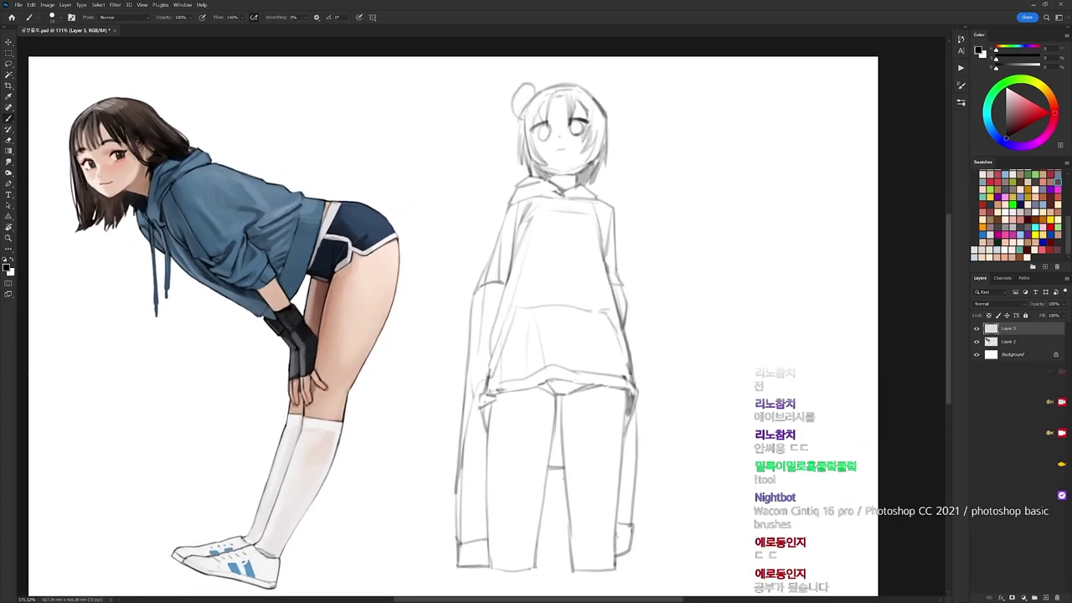
mouse_move(584, 87)
left_mouse_down()
mouse_move(610, 100)
mouse_move(605, 111)
mouse_move(532, 118)
left_mouse_up()
Lasso the head, squash it vertically to about 93% height, and skew its upper corner slightly inward.
mouse_move(665, 260)
left_mouse_down()
mouse_move(627, 229)
mouse_move(586, 139)
mouse_move(598, 239)
mouse_move(577, 225)
mouse_move(546, 228)
mouse_move(470, 185)
mouse_move(637, 99)
mouse_move(652, 220)
left_mouse_up()
scroll(588, 141, "up", 4)
key("l")
key("ctrl+t")
left_click_drag(562, 93, 563, 104)
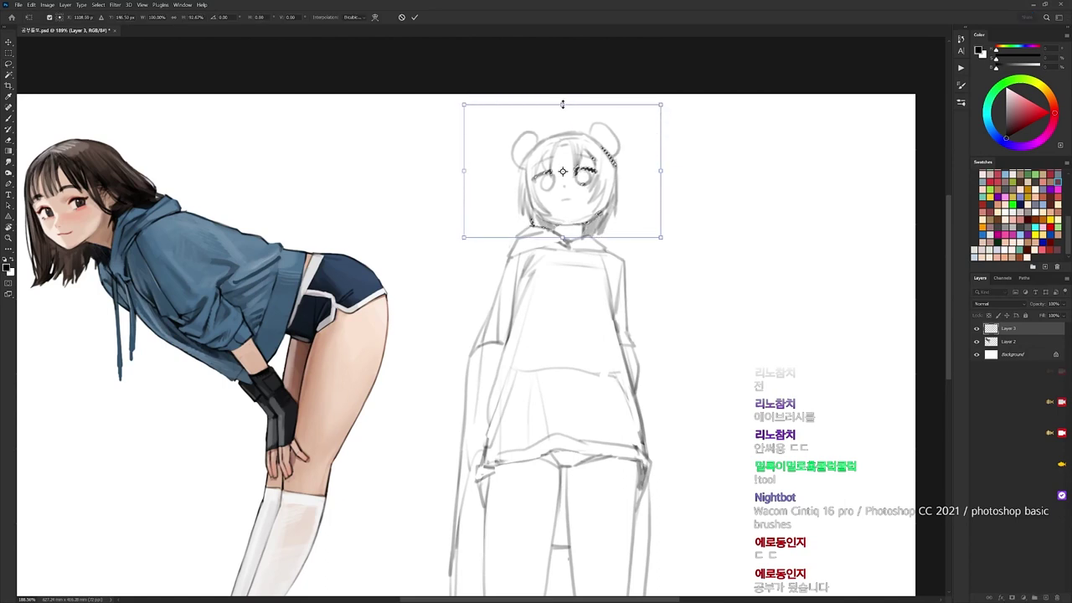
left_click_drag(659, 115, 658, 108)
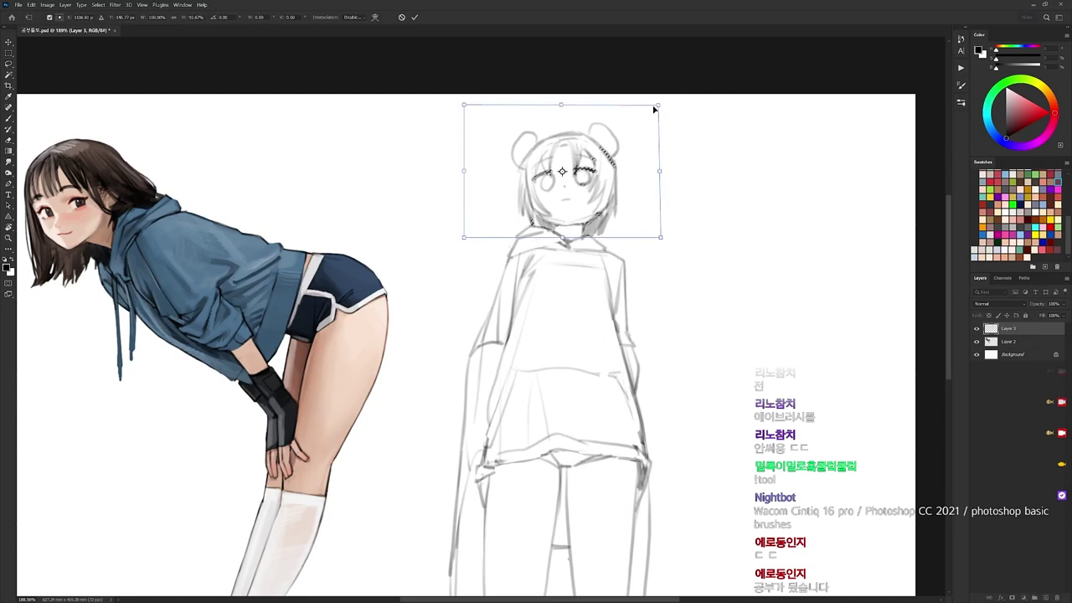
key("Return")
key("ctrl+Left")
key("ctrl+Down")
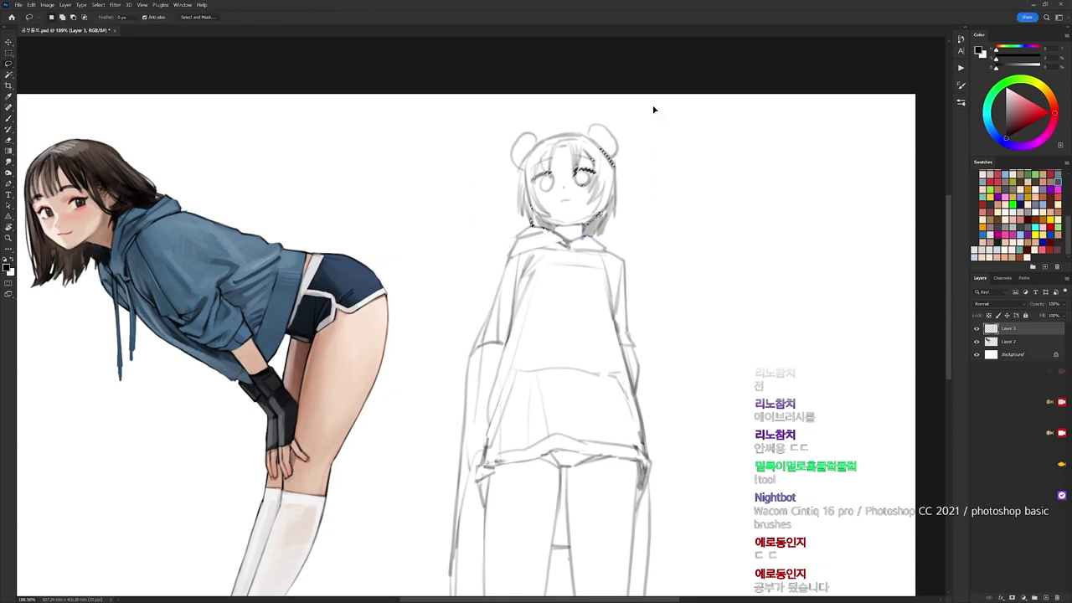
key("ctrl+d")
Squash the torso's middle band to about 90% height and move the head and shoulders down to meet it.
left_click_drag(696, 205, 666, 165)
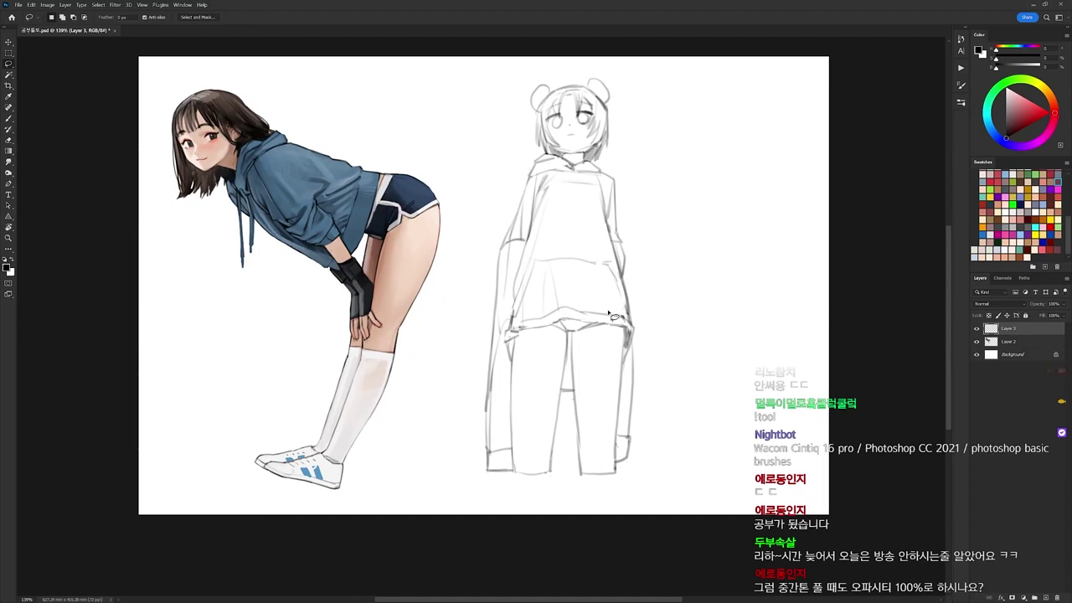
key("m")
left_click_drag(475, 197, 696, 306)
key("ctrl+t")
left_click_drag(589, 197, 587, 207)
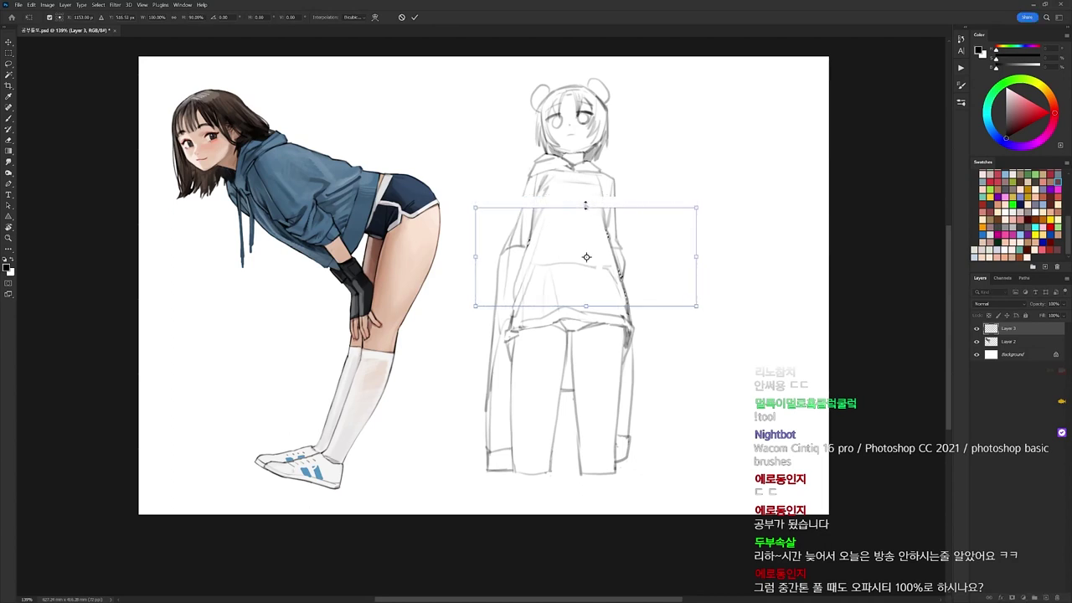
key("Return")
left_click_drag(499, 65, 686, 201)
left_click_drag(653, 151, 653, 162)
key("ctrl+d")
Select the whole sketched figure and scale it up proportionally to about 112%.
mouse_move(478, 70)
left_mouse_down()
mouse_move(704, 465)
mouse_move(707, 490)
left_mouse_up()
key("ctrl+t")
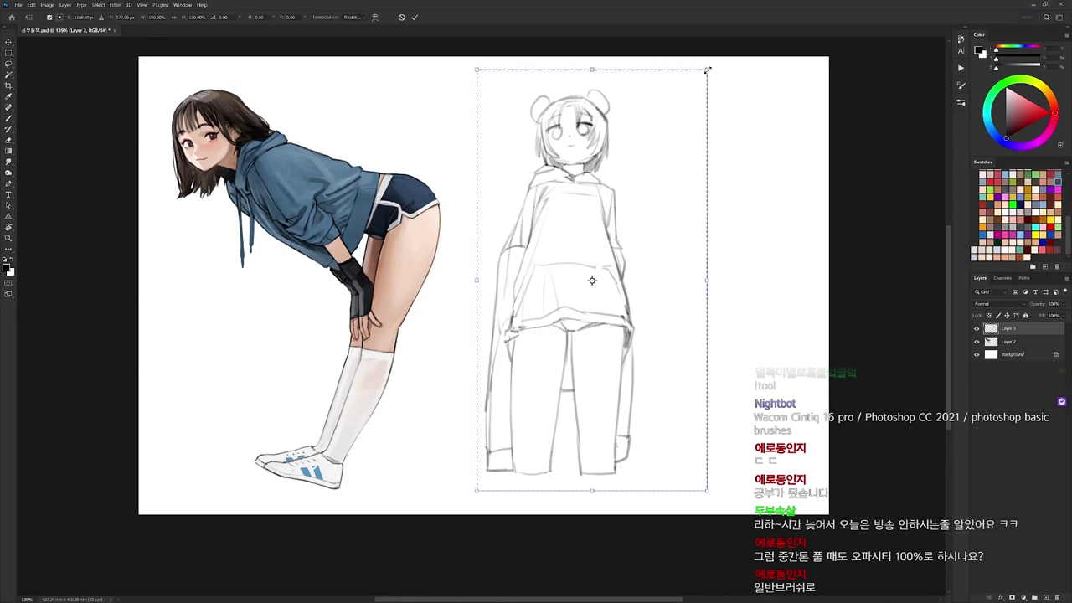
mouse_move(707, 69)
left_mouse_down()
mouse_move(723, 46)
mouse_move(733, 50)
left_mouse_up()
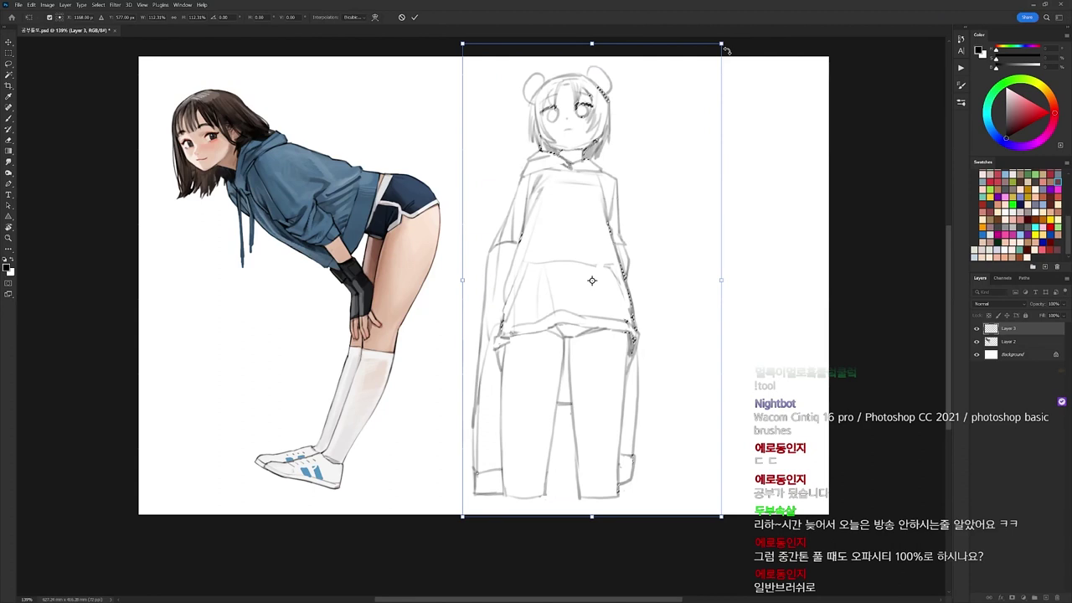
key("Return")
key("ctrl+d")
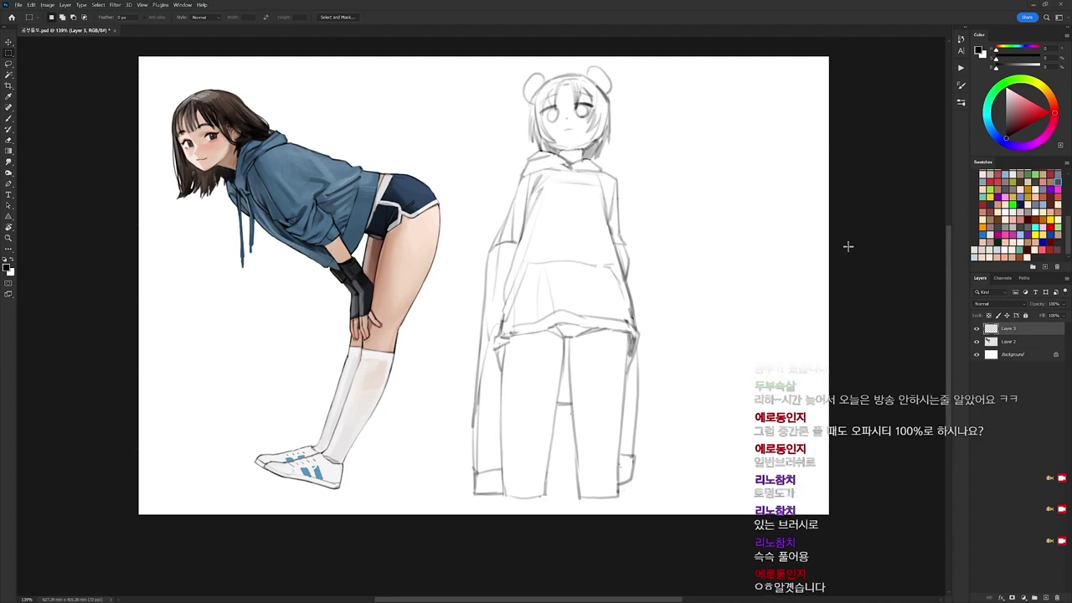
Select the sketched figure's silhouette by inverting a Magic Wand selection of its surroundings, and check it in Quick Mask.
key("l")
mouse_move(676, 313)
left_mouse_down()
mouse_move(694, 466)
mouse_move(443, 427)
mouse_move(506, 65)
mouse_move(675, 302)
left_mouse_up()
key("w")
left_click(637, 170)
key("ctrl+shift+i")
key("q")
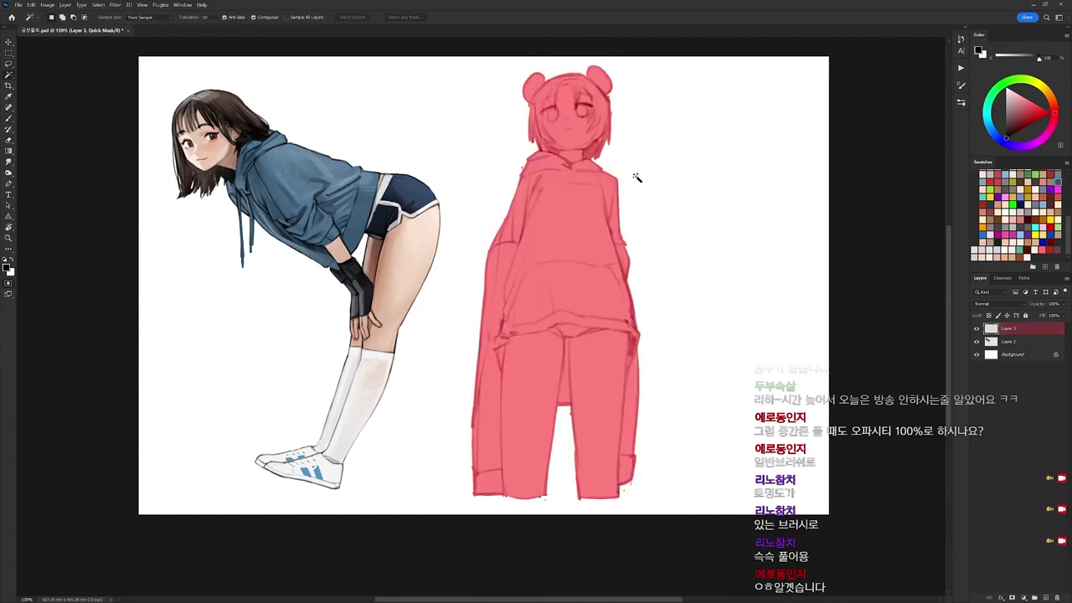
key("q")
Contract the silhouette selection slightly inside the figure's outline.
key("alt+s")
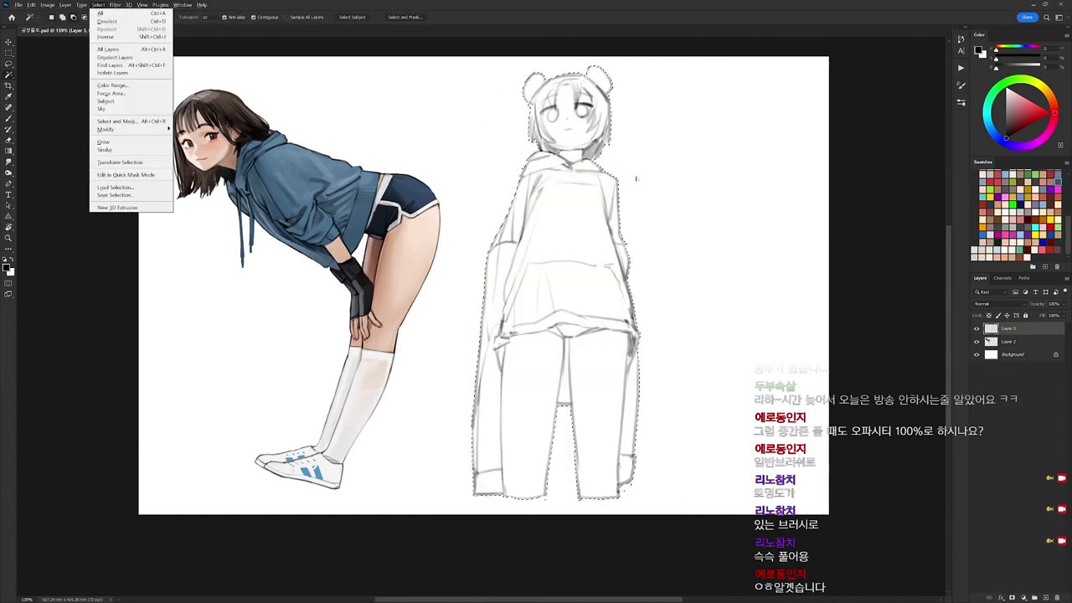
key("m")
key("c")
key("Return")
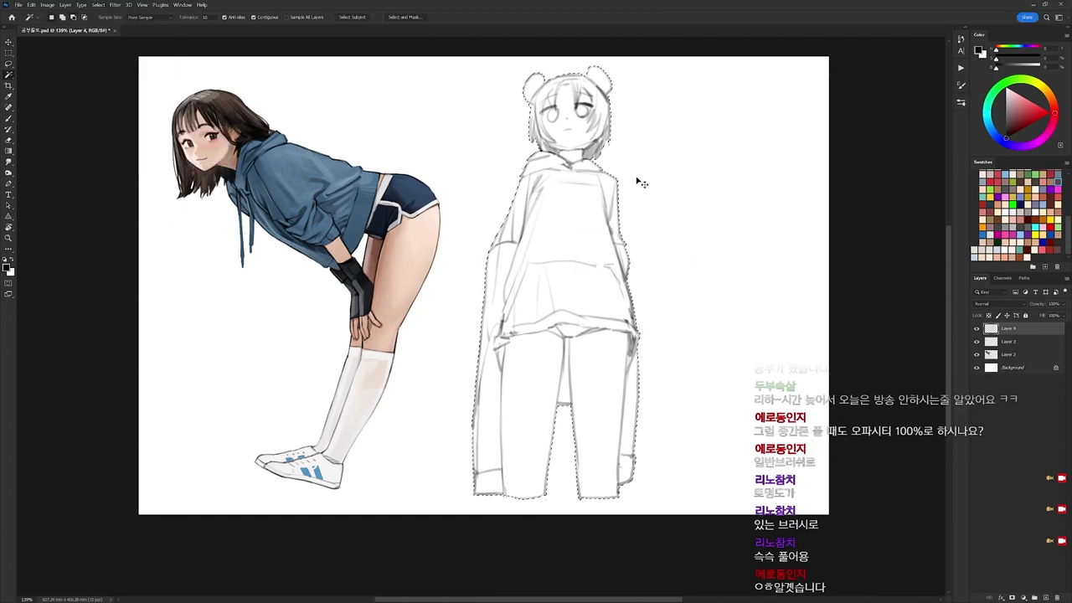
Fill the silhouette with mid grey on a new layer beneath the line sketch and deselect.
key("ctrl+j")
key("b")
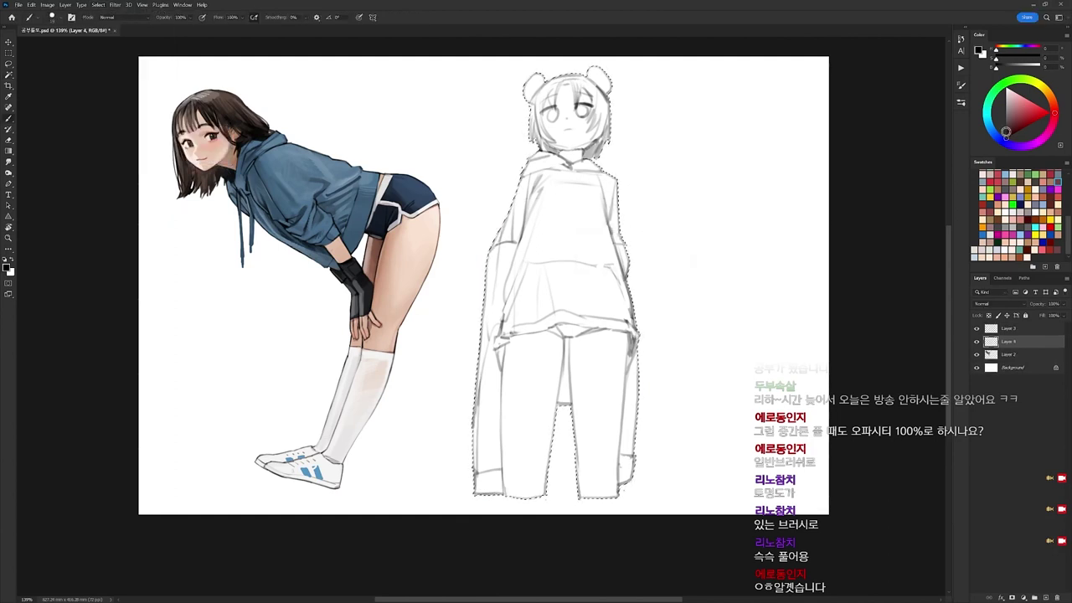
left_click(1007, 107)
key("alt+BackSpace")
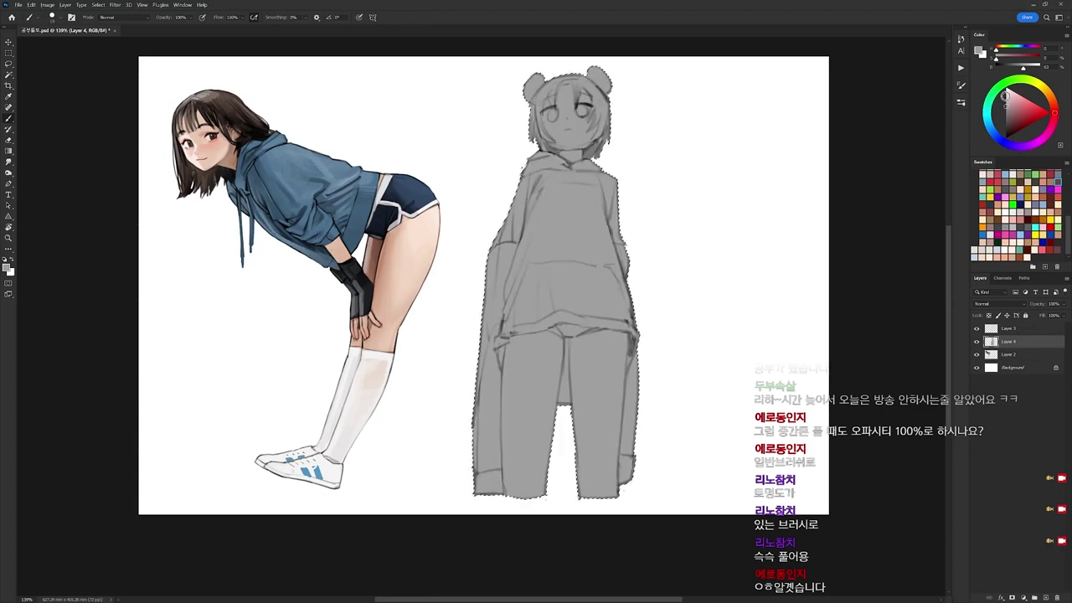
key("ctrl+d")
Choose a larger hard round brush and lock the transparent pixels of the grey silhouette layer.
key("d")
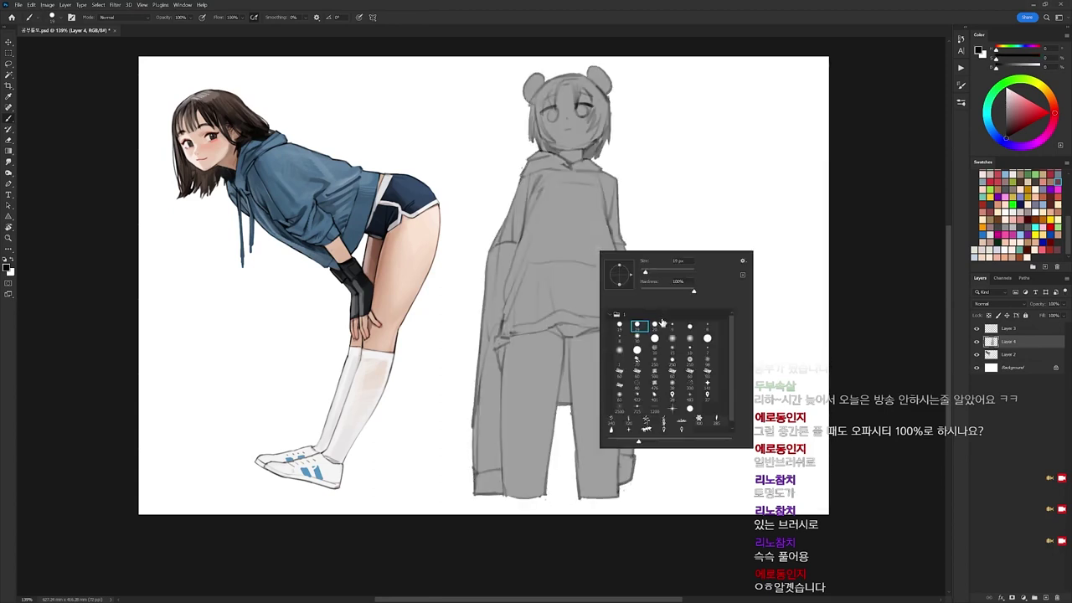
left_click(657, 325)
left_click_drag(646, 272, 649, 272)
left_click(989, 316)
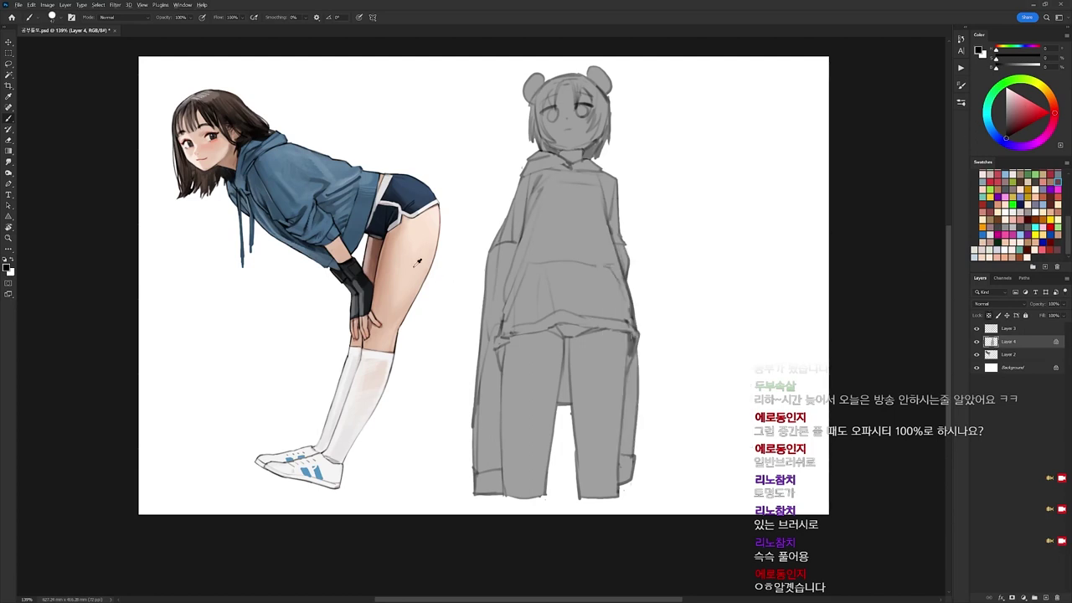
Outline both bare legs of the grey figure with the skin tone sampled from the finished girl's thigh.
left_click(404, 260, "alt")
left_click_drag(506, 343, 510, 497)
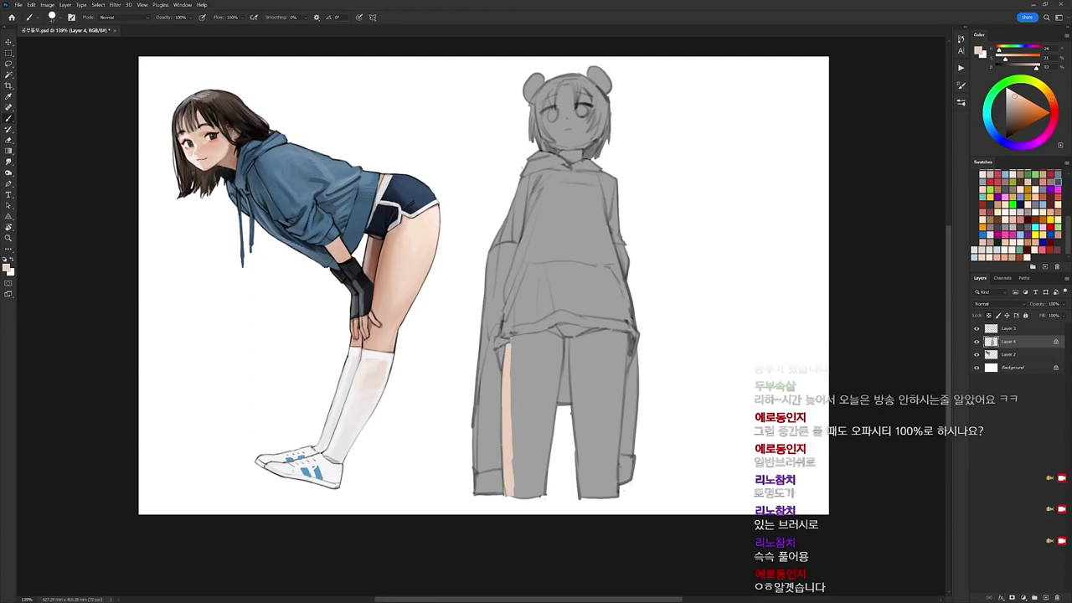
mouse_move(521, 336)
left_mouse_down()
mouse_move(507, 343)
mouse_move(551, 333)
mouse_move(558, 370)
mouse_move(561, 361)
mouse_move(547, 467)
left_mouse_up()
left_click_drag(572, 339, 575, 415)
left_click_drag(574, 375, 578, 446)
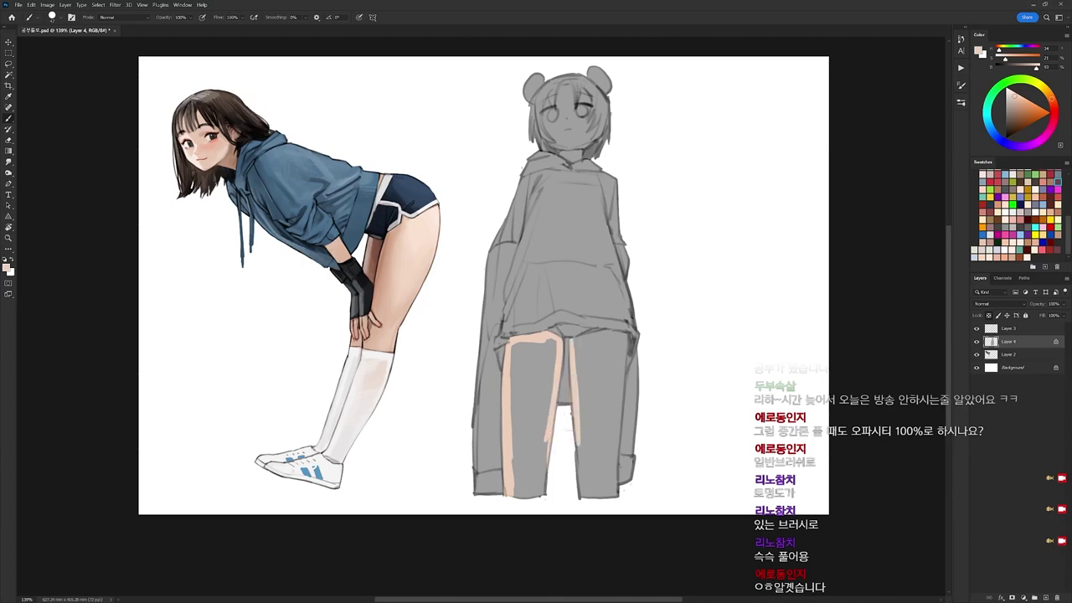
key("ctrl+z")
key("ctrl+z")
left_click_drag(572, 338, 574, 414)
mouse_move(573, 341)
left_mouse_down()
mouse_move(617, 334)
mouse_move(630, 345)
mouse_move(615, 498)
left_mouse_up()
left_click_drag(614, 444, 617, 496)
Select the grey interiors of both outlined legs with the Magic Wand, fill them with the skin tone and deselect.
key("w")
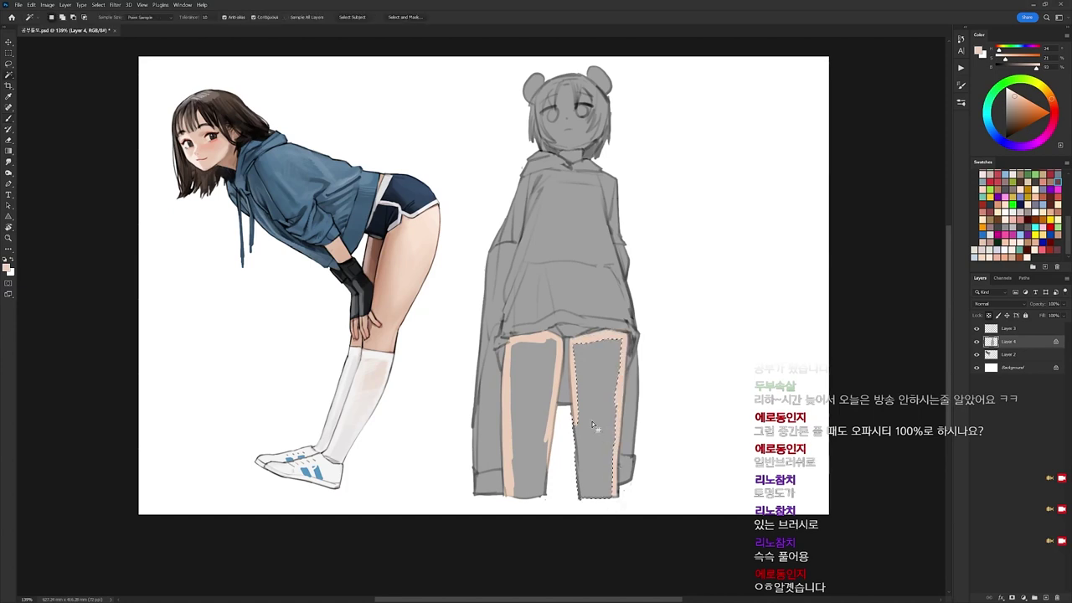
left_click(595, 428)
left_click(531, 401, "shift")
key("alt+BackSpace")
key("ctrl+d")
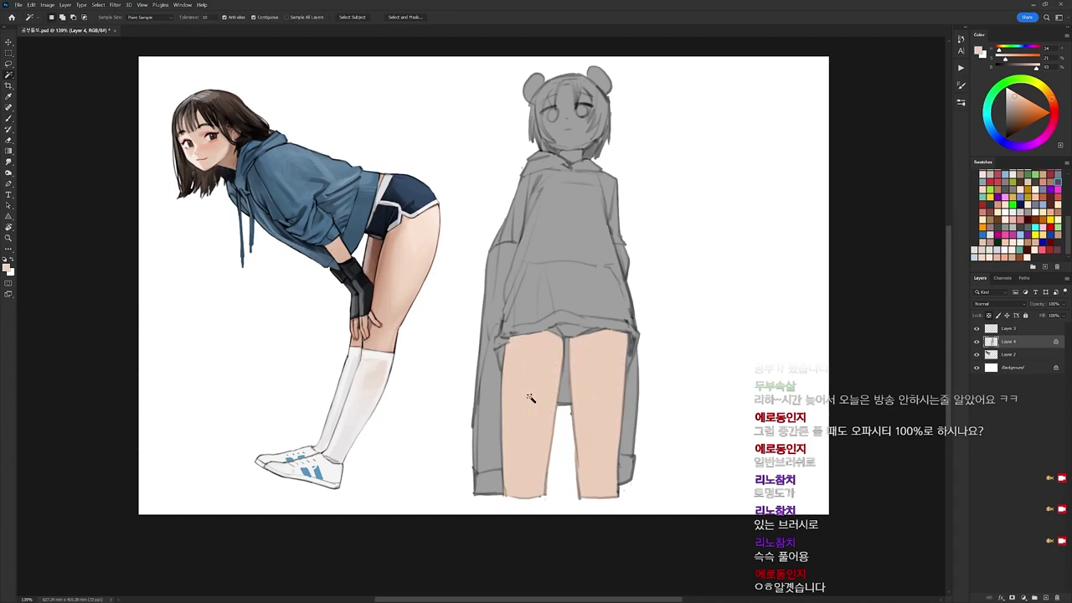
Outline the face, the gaps in the fringe and the neck in the skin tone with a smaller hard round brush.
left_click_drag(637, 234, 634, 270)
scroll(592, 197, "up", 3)
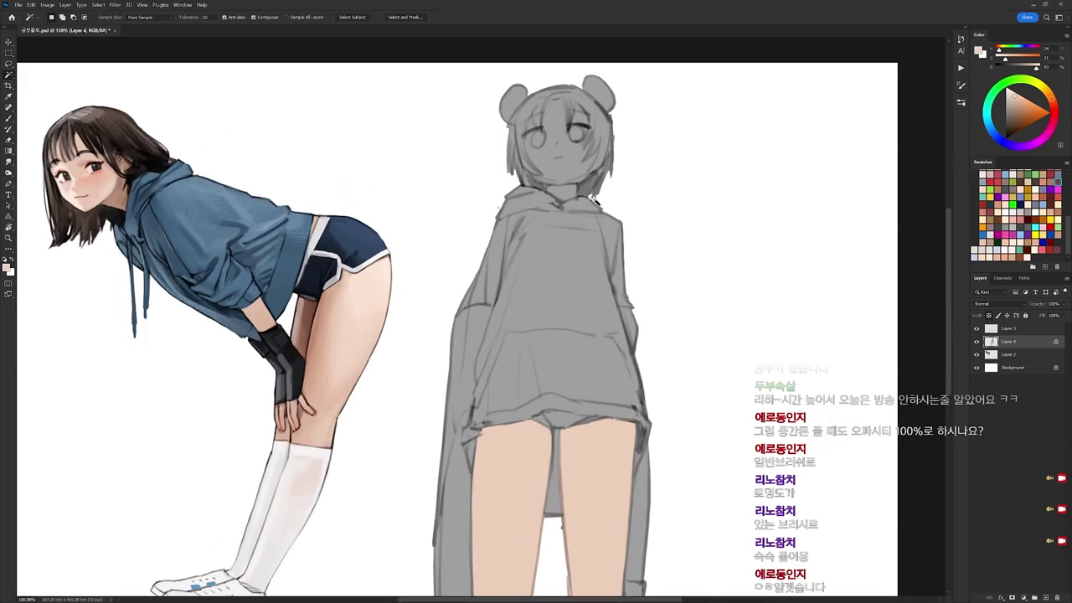
key("b")
right_click(564, 109)
left_click(630, 188)
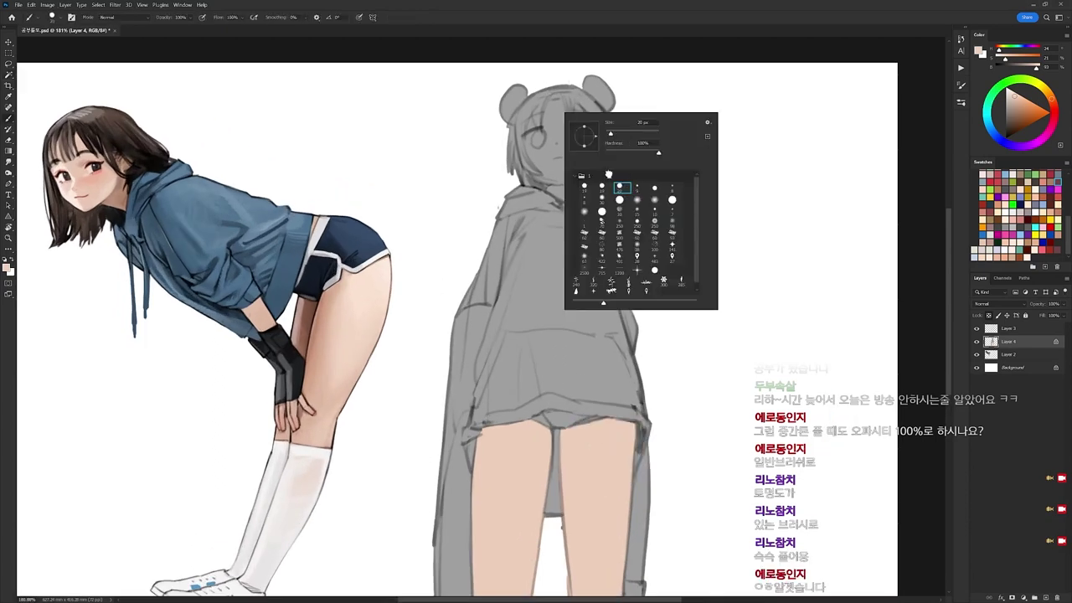
left_click(533, 124)
mouse_move(533, 117)
left_mouse_down()
mouse_move(523, 138)
mouse_move(567, 203)
mouse_move(596, 151)
mouse_move(586, 135)
mouse_move(581, 144)
mouse_move(585, 115)
mouse_move(570, 131)
left_mouse_up()
key("ctrl+z")
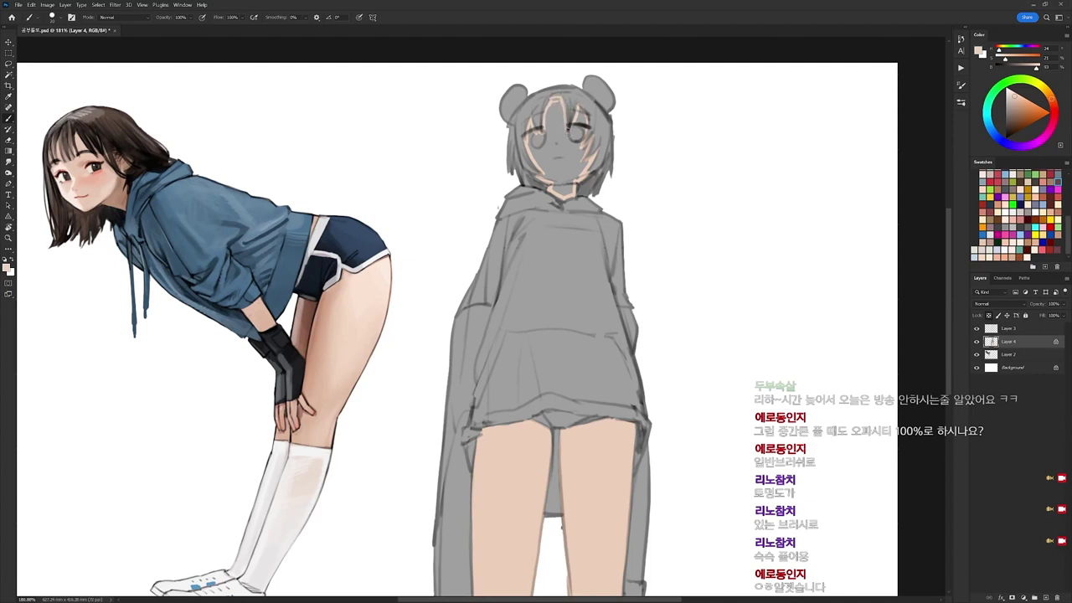
Select the grey interior of the face with the Magic Wand, fill it with the skin tone and deselect.
key("w")
left_click(572, 148)
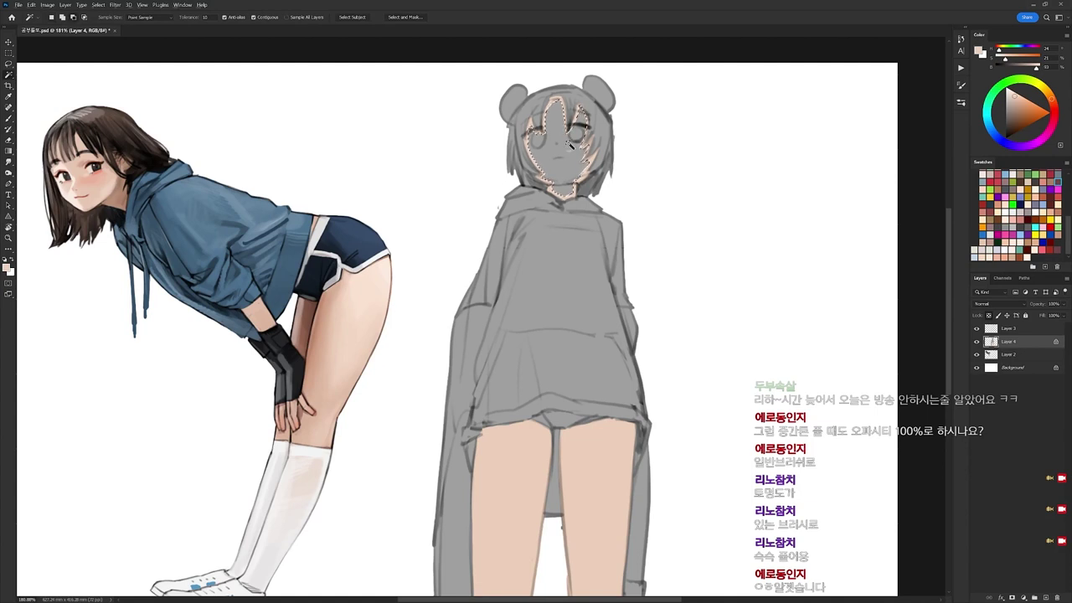
key("alt+BackSpace")
key("ctrl+d")
scroll(674, 175, "down", 1)
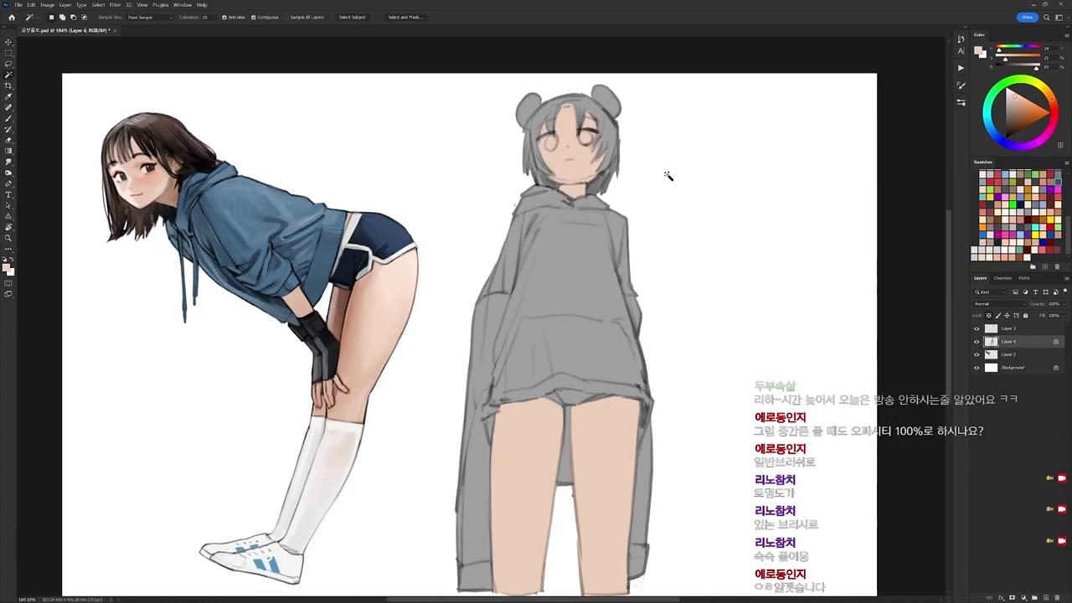
left_click_drag(647, 215, 654, 159)
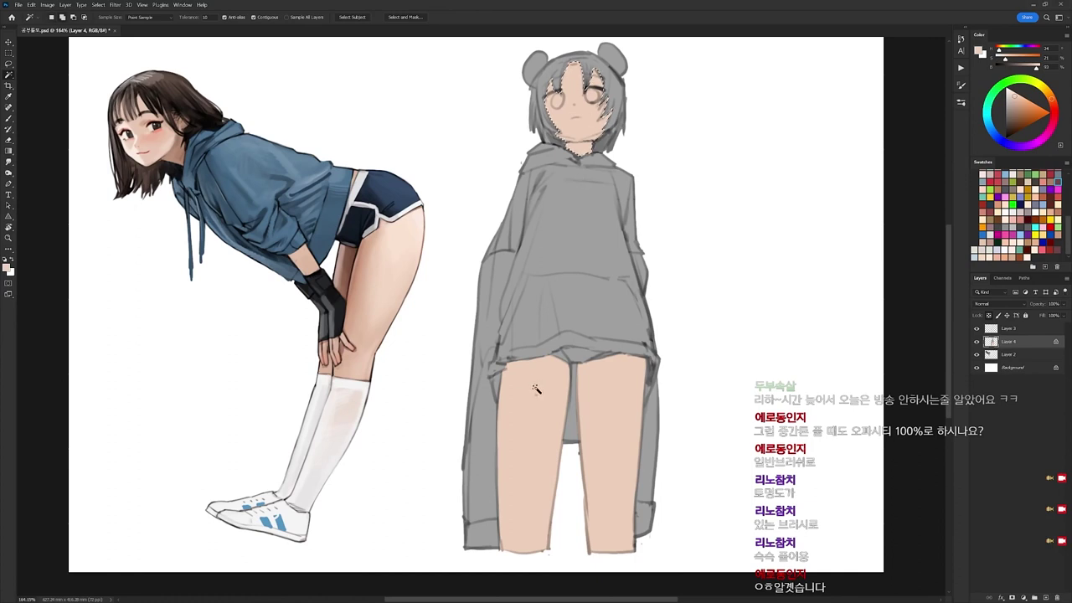
Paint near-black boundary strokes under the hair on both sides of the neck, separating it from the hood.
key("b")
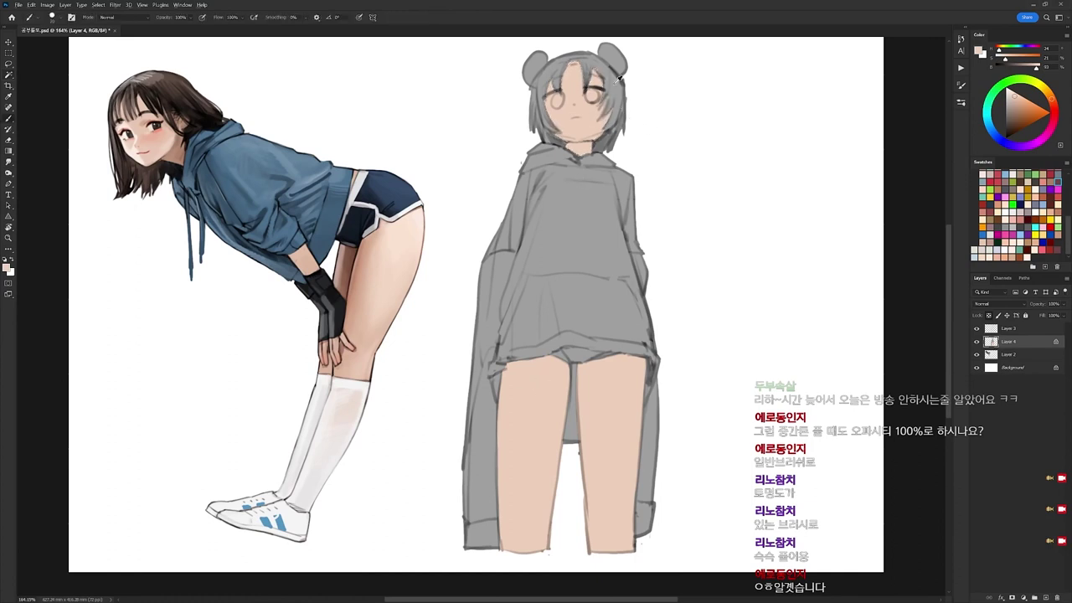
left_click(618, 83, "alt")
left_click_drag(1010, 118, 1006, 129)
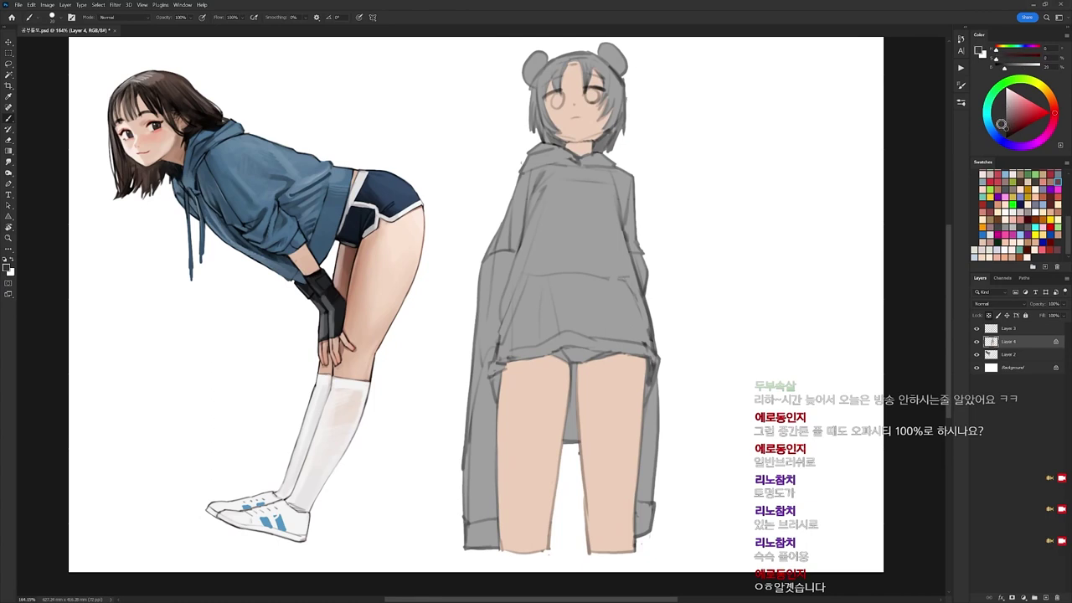
left_click_drag(542, 140, 566, 147)
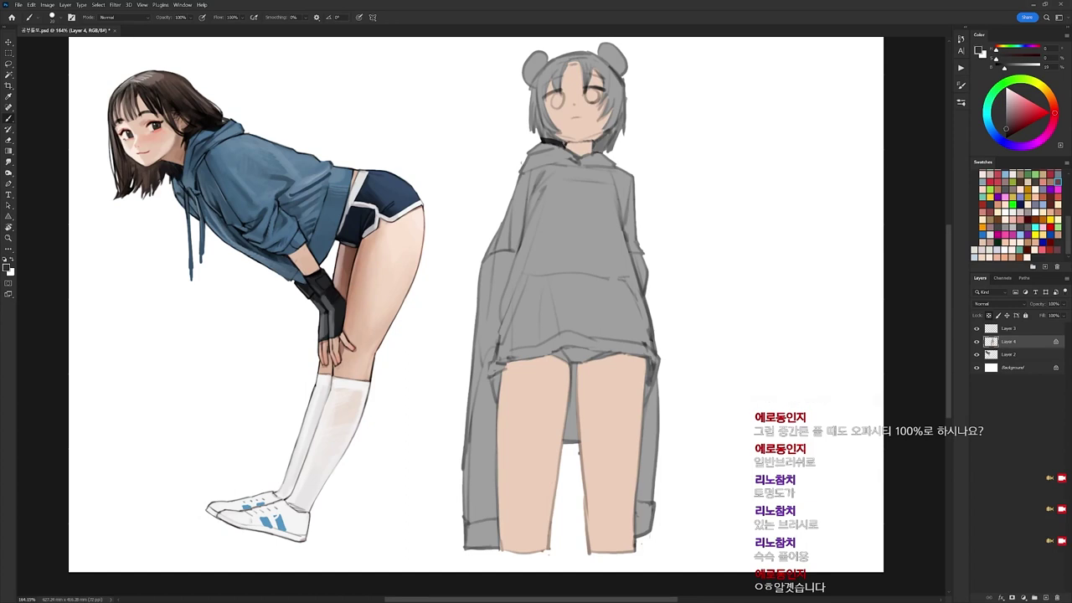
left_click_drag(594, 152, 608, 144)
Select the grey hair and round ears with the Magic Wand and fill them with near-black.
key("w")
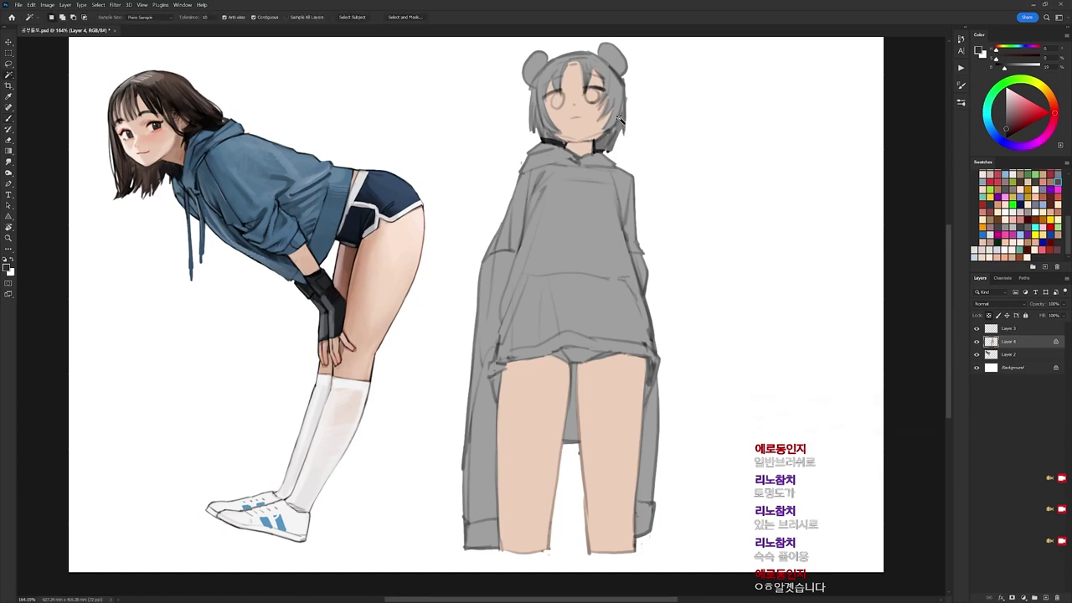
left_click(619, 116)
key("Delete")
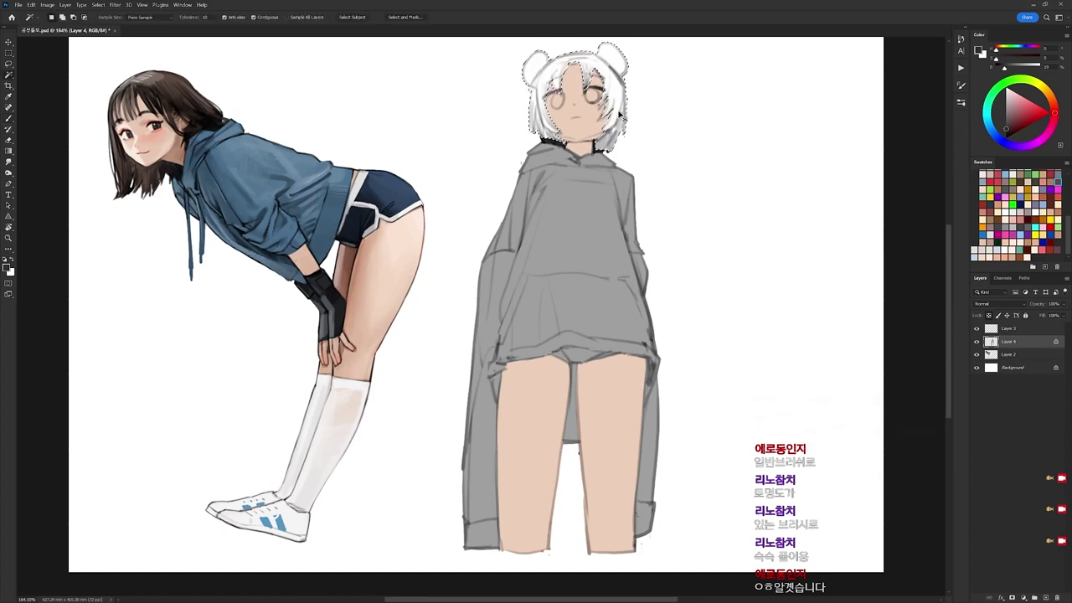
key("alt+BackSpace")
key("b")
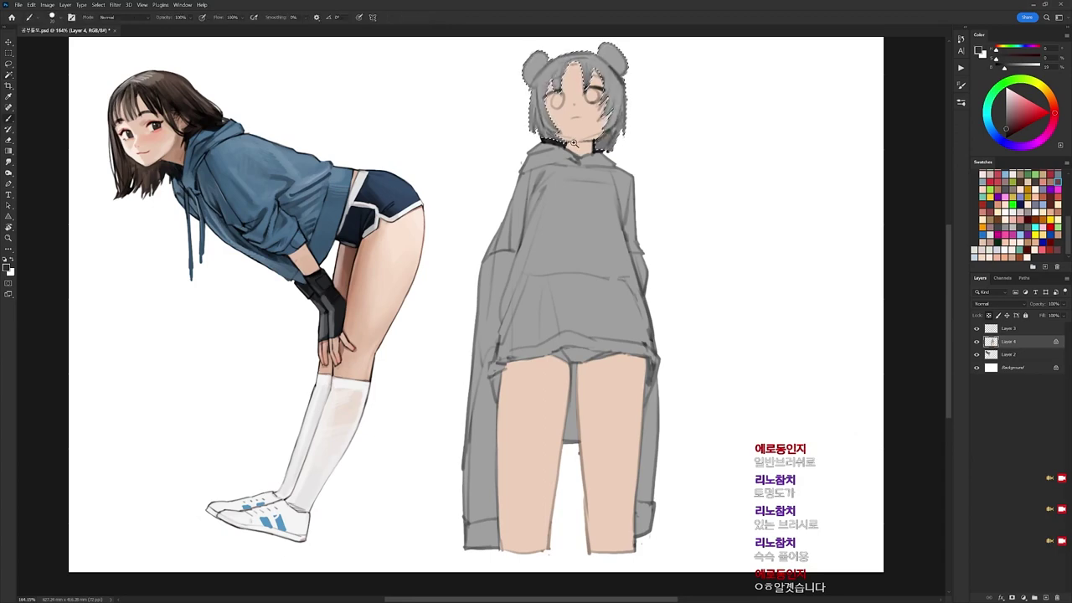
scroll(575, 142, "up", 5)
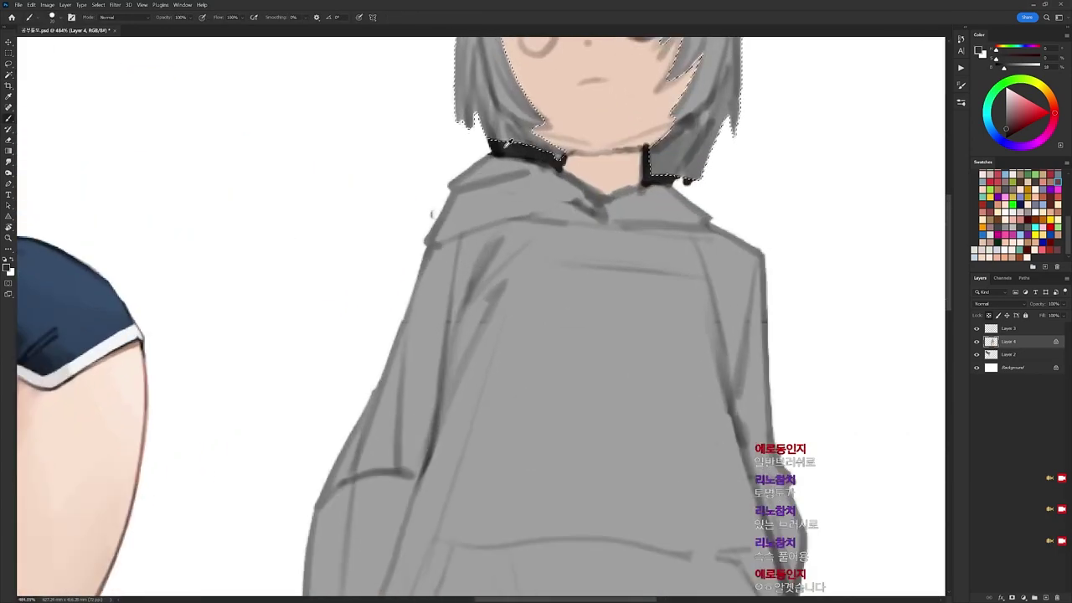
key("alt+BackSpace")
scroll(696, 242, "down", 3)
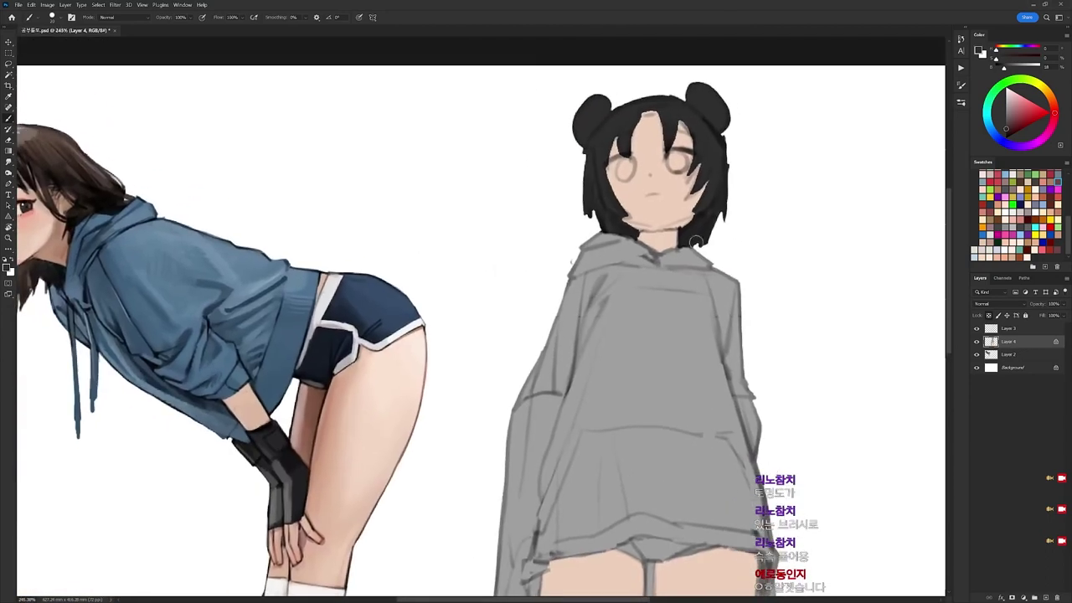
Select the grey hooded top, including its long sleeves, with the Magic Wand.
scroll(718, 211, "down", 2)
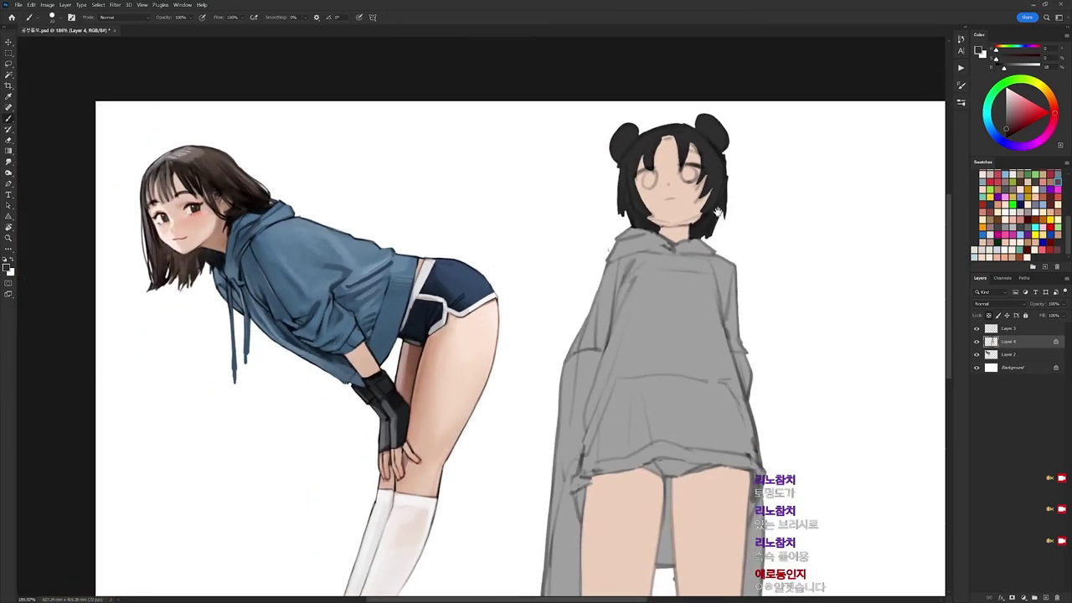
scroll(704, 197, "down", 4)
scroll(706, 192, "up", 1)
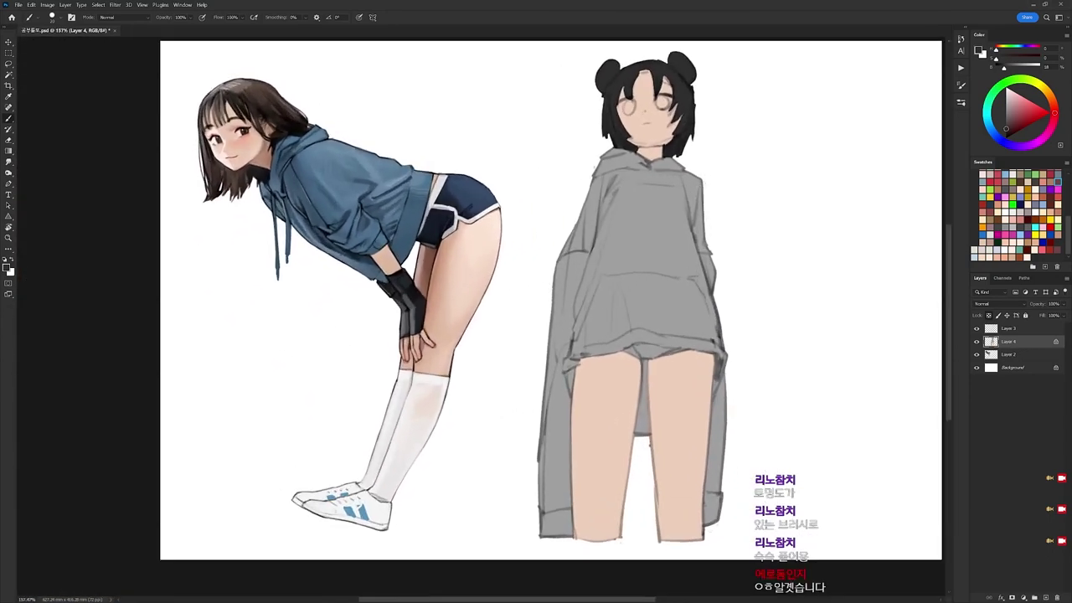
key("w")
left_click(648, 212)
Choose a small hard round brush with pressure-controlled opacity and sample white from the canvas as the painting colour.
key("d")
key("b")
right_click(646, 224)
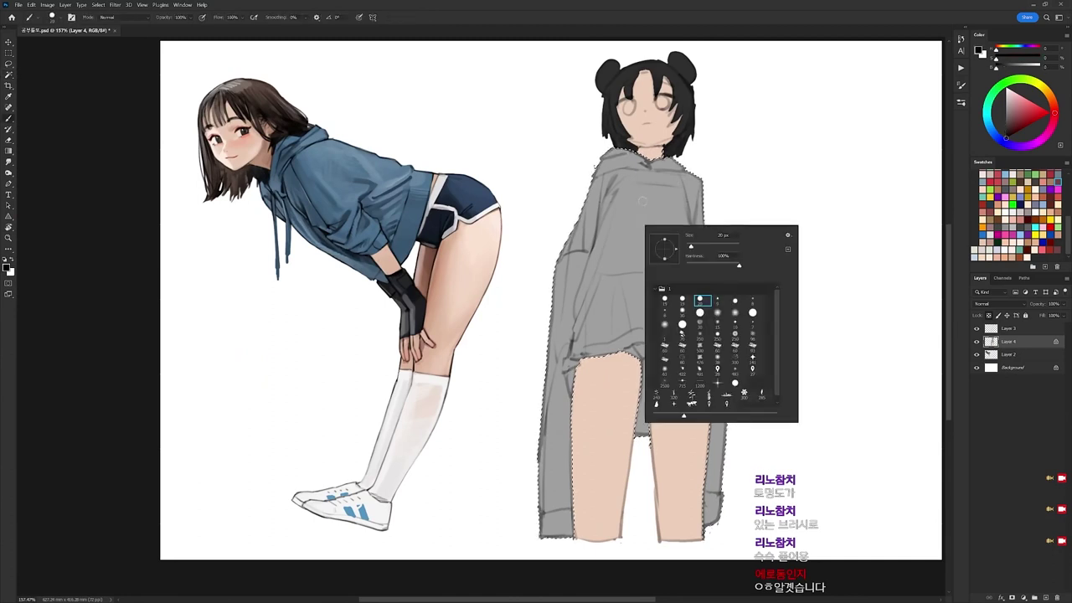
left_click(682, 300)
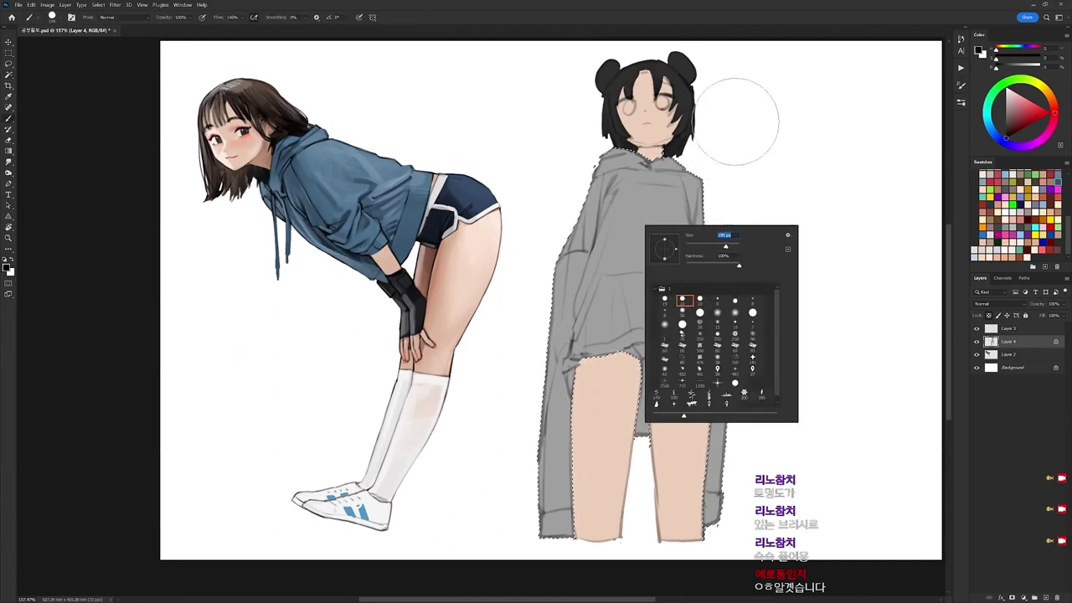
left_click(653, 209, "alt")
left_click(726, 168, "alt")
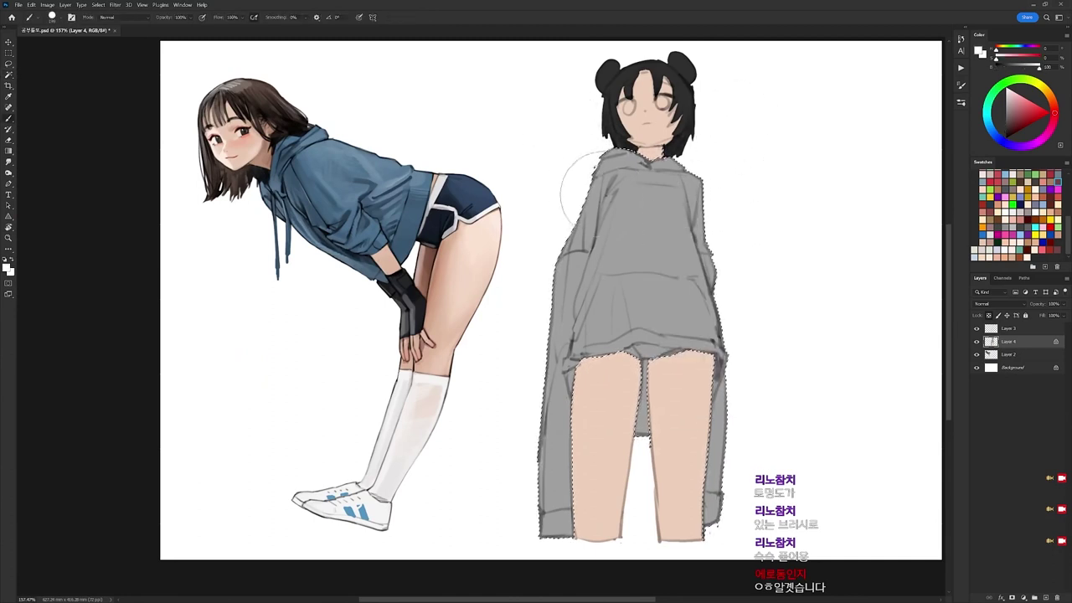
right_click(606, 195)
left_click(645, 271)
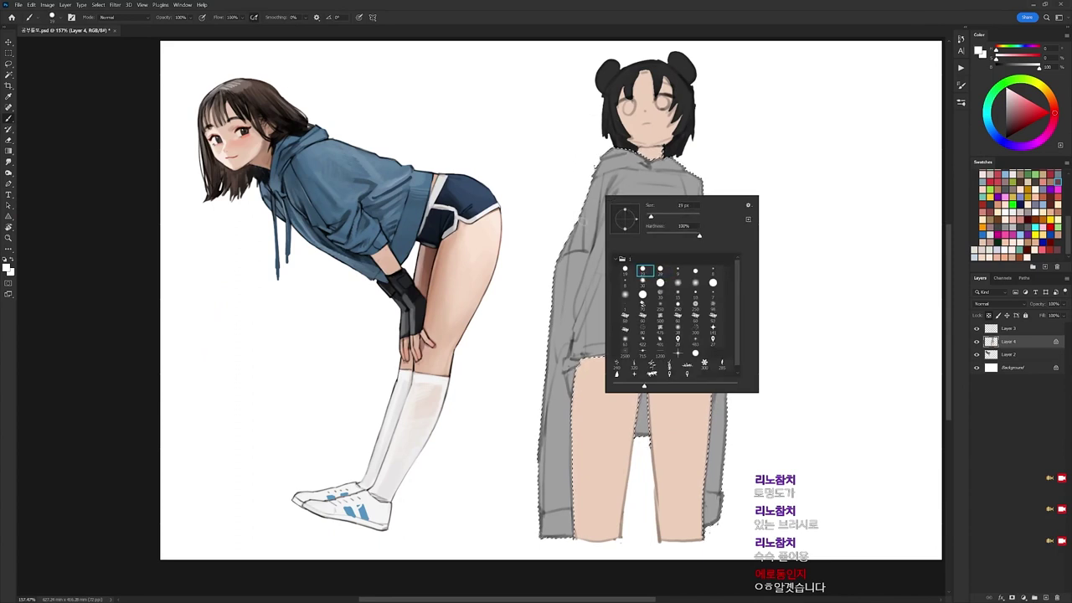
key("Return")
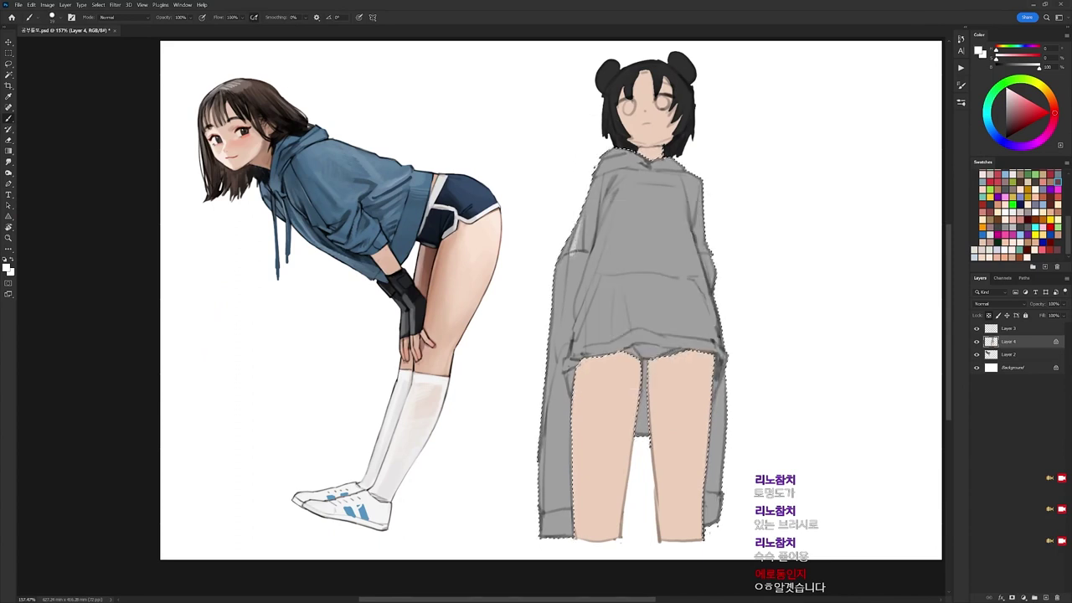
Paint translucent white highlights on the viewer's left sleeve, hood, shoulder and side of the hooded top.
left_click_drag(574, 249, 565, 335)
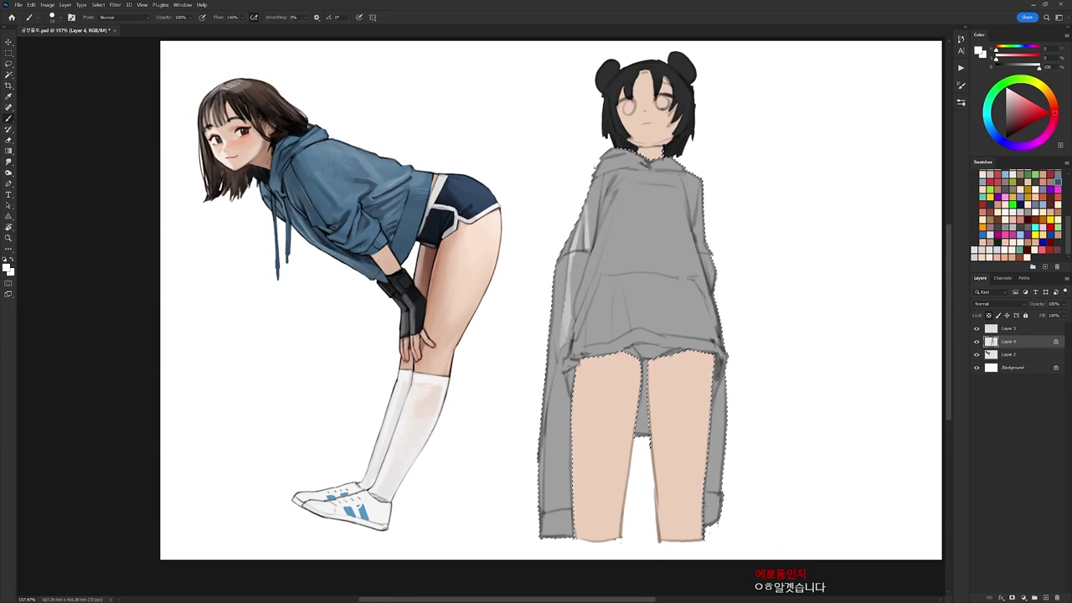
mouse_move(626, 165)
left_mouse_down()
mouse_move(593, 191)
mouse_move(622, 166)
mouse_move(601, 161)
mouse_move(618, 151)
mouse_move(640, 159)
mouse_move(605, 193)
mouse_move(600, 225)
left_mouse_up()
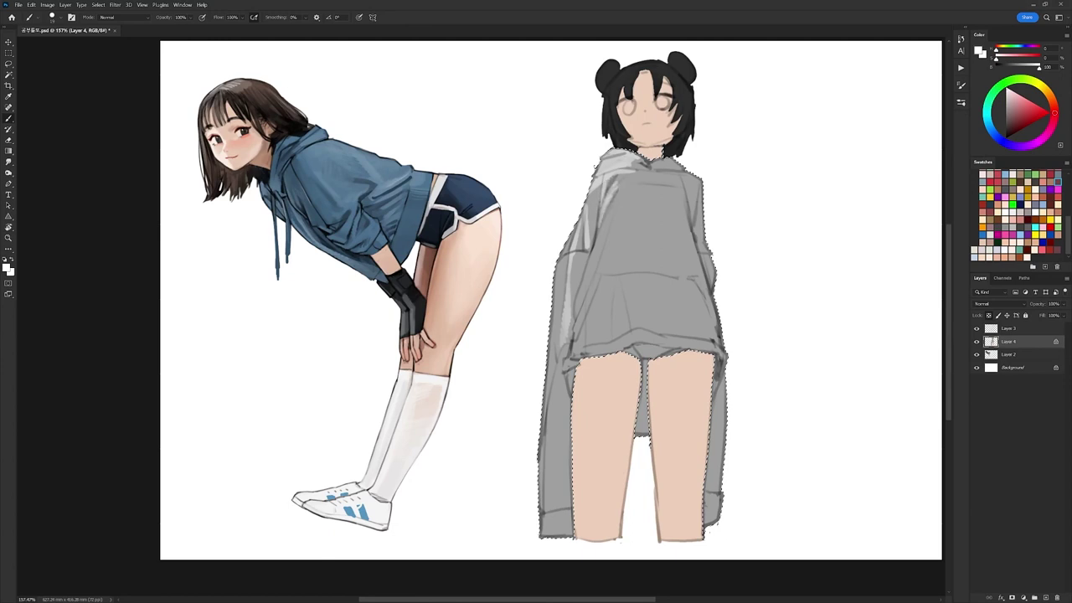
mouse_move(620, 186)
left_mouse_down()
mouse_move(589, 263)
mouse_move(572, 355)
left_mouse_up()
mouse_move(583, 318)
left_mouse_down()
mouse_move(578, 354)
mouse_move(596, 349)
left_mouse_up()
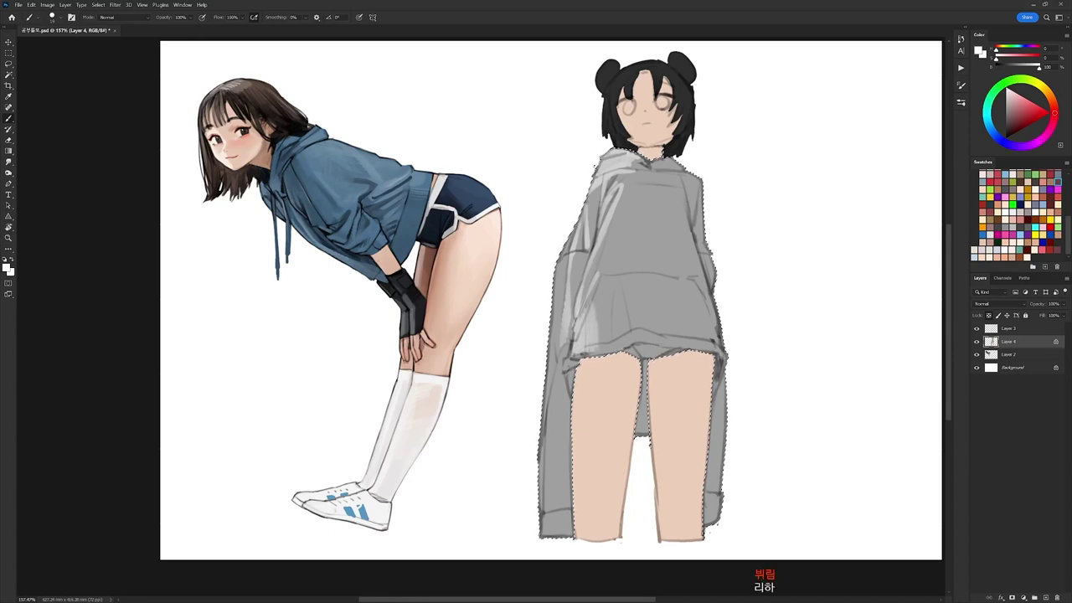
Blend the highlight beside the front pocket with sampled greys and pick white again.
left_click(616, 319, "alt")
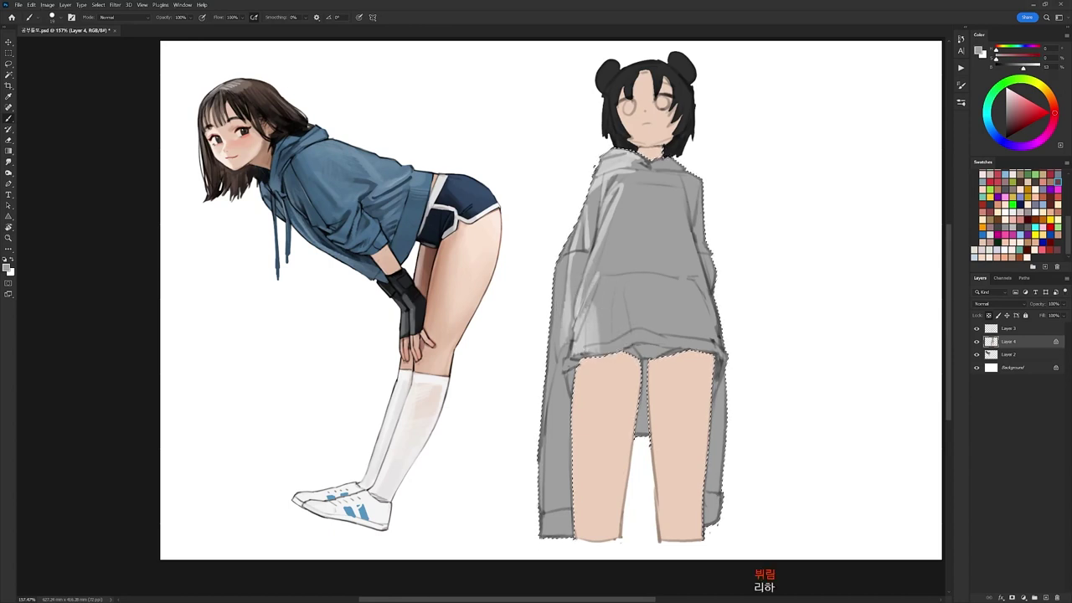
left_click(592, 322, "alt")
left_click_drag(595, 286, 588, 307)
left_click(537, 370, "alt")
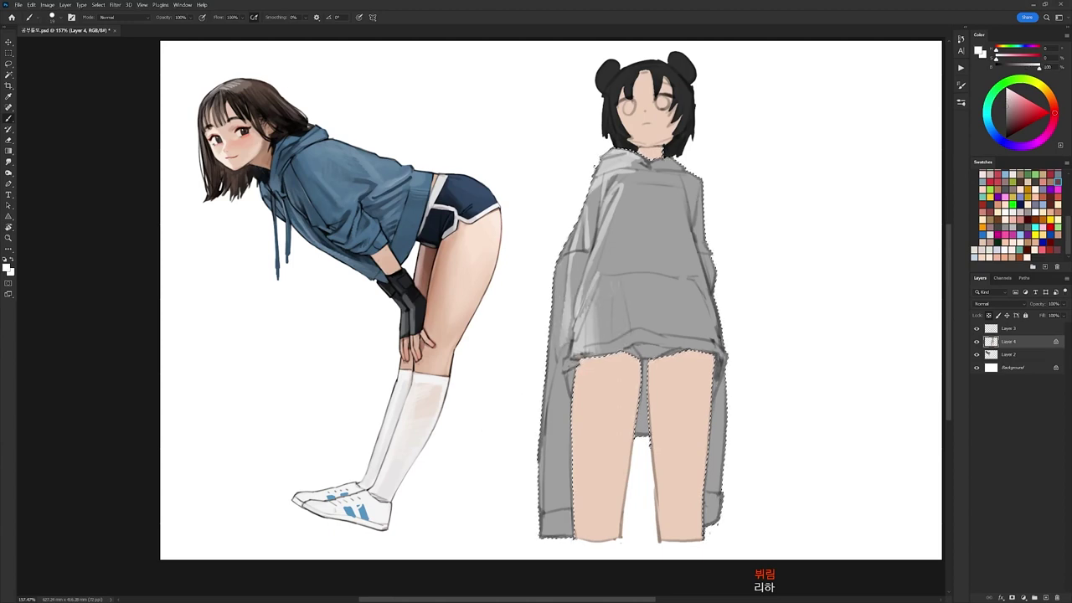
mouse_move(611, 343)
left_mouse_down()
mouse_move(614, 290)
mouse_move(629, 292)
mouse_move(620, 312)
left_mouse_up()
key("ctrl+z")
key("ctrl+z")
key("ctrl+z")
key("ctrl+z")
key("ctrl+z")
Paint light vertical fold highlights rising from the hem through the front pocket and sample their light grey.
left_click_drag(622, 349, 625, 310)
left_click_drag(629, 346, 620, 286)
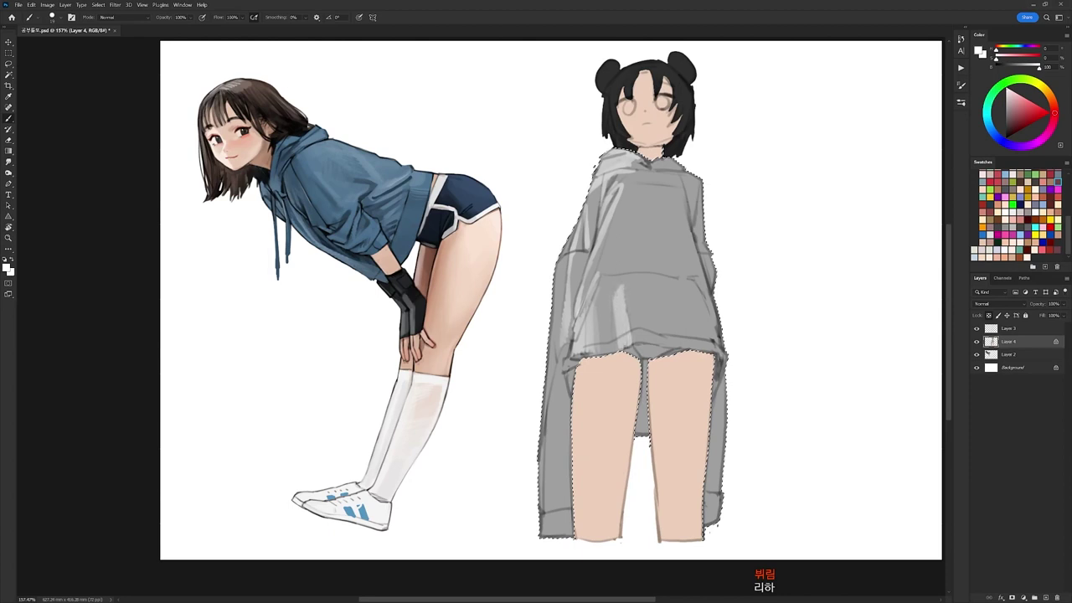
left_click(622, 290, "alt")
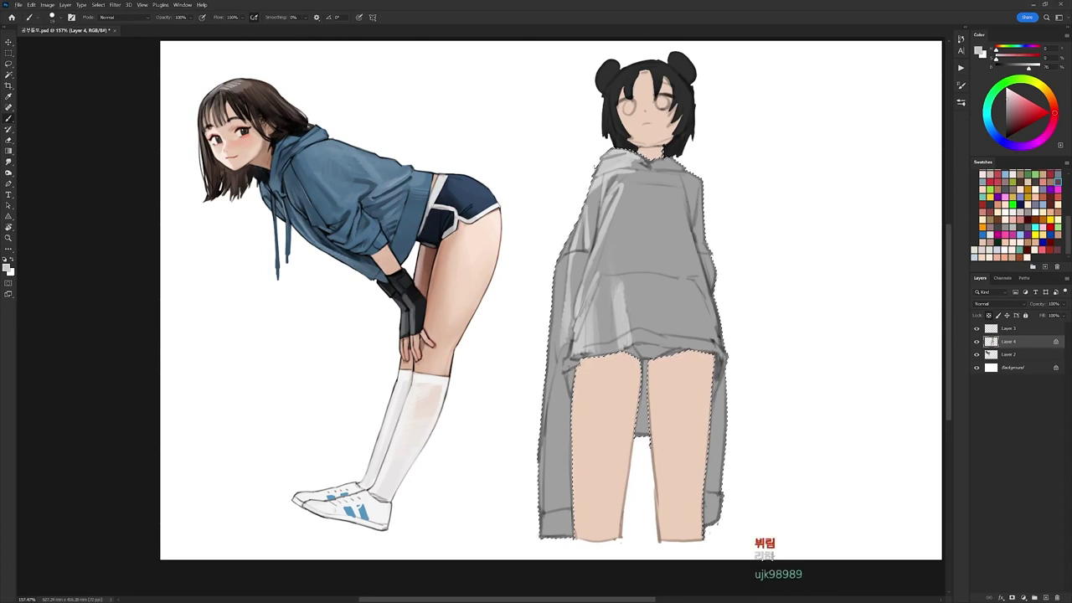
Adjust the brush size, sample white and paint light strips down the long hanging sleeve on the viewer's left.
right_click(701, 234)
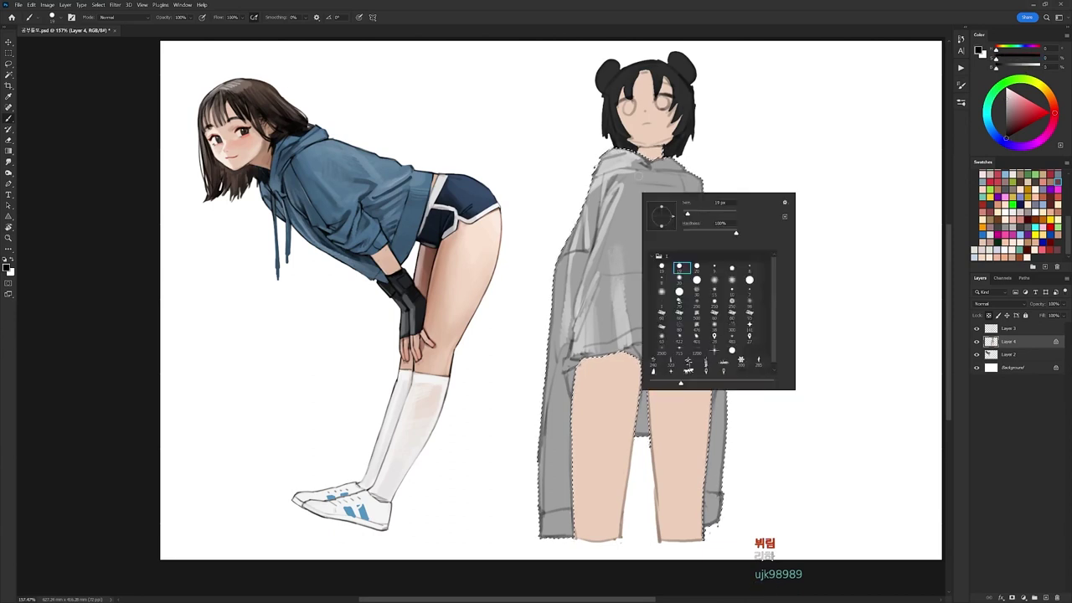
left_click(707, 212)
left_click(546, 259, "alt")
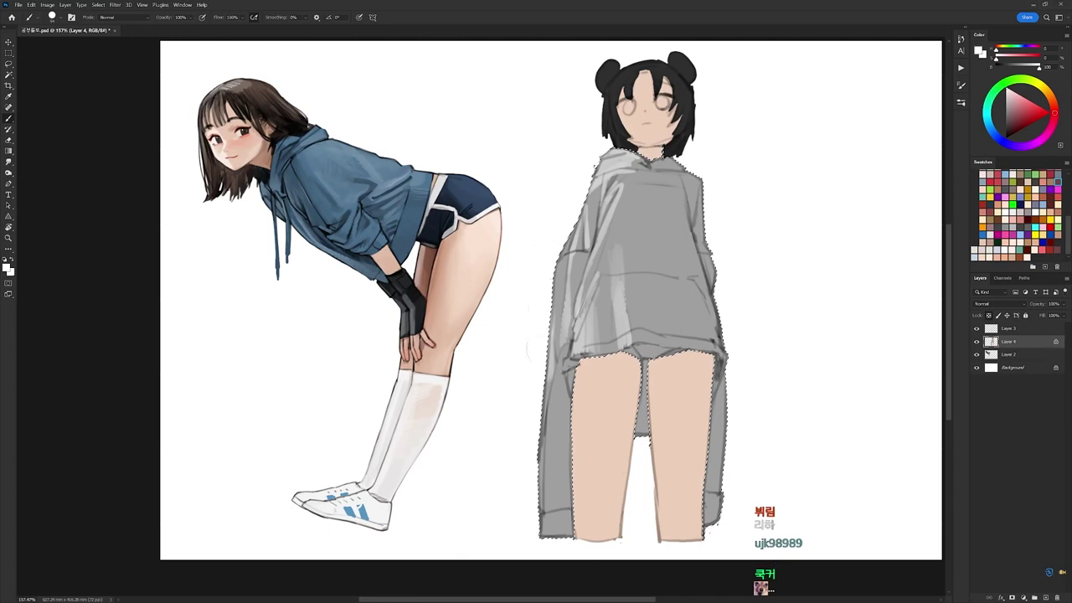
right_click(600, 332)
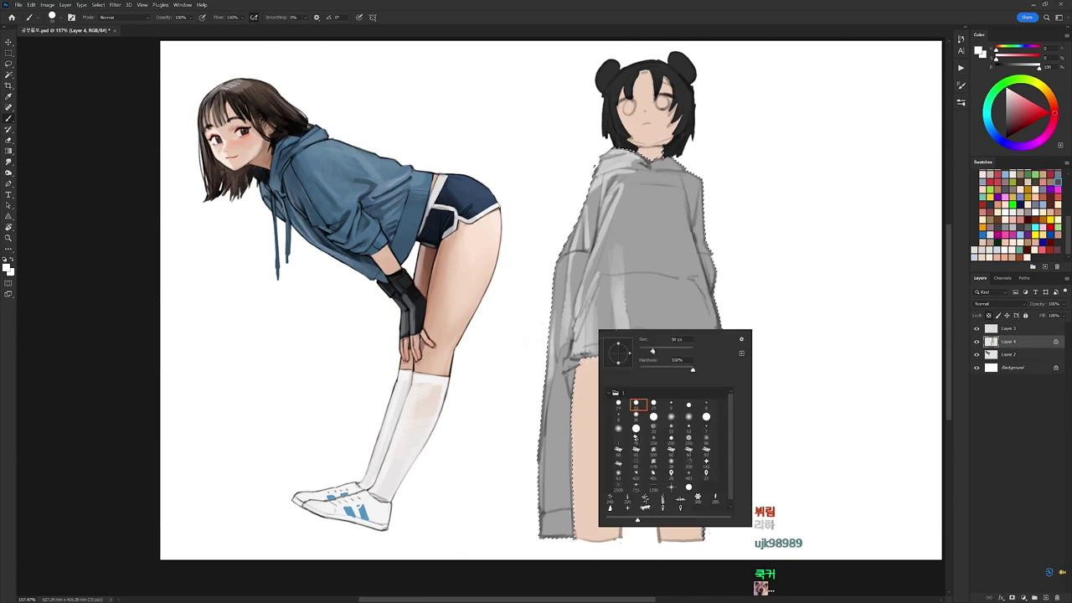
left_click_drag(561, 362, 547, 529)
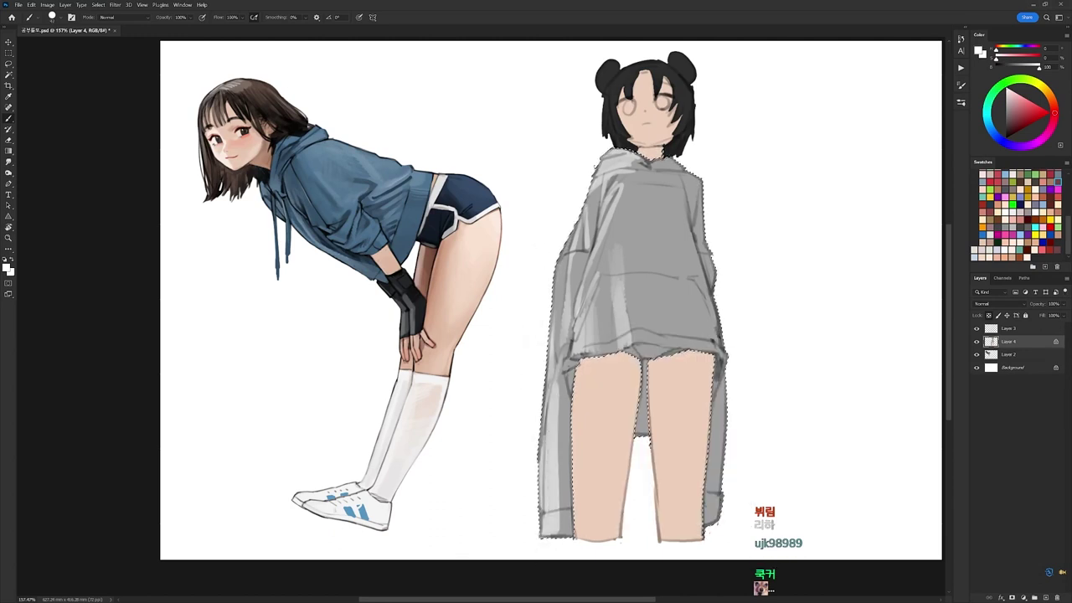
Shade the inner side of that sleeve and the back panel between the legs with a muted blue-grey.
key("x")
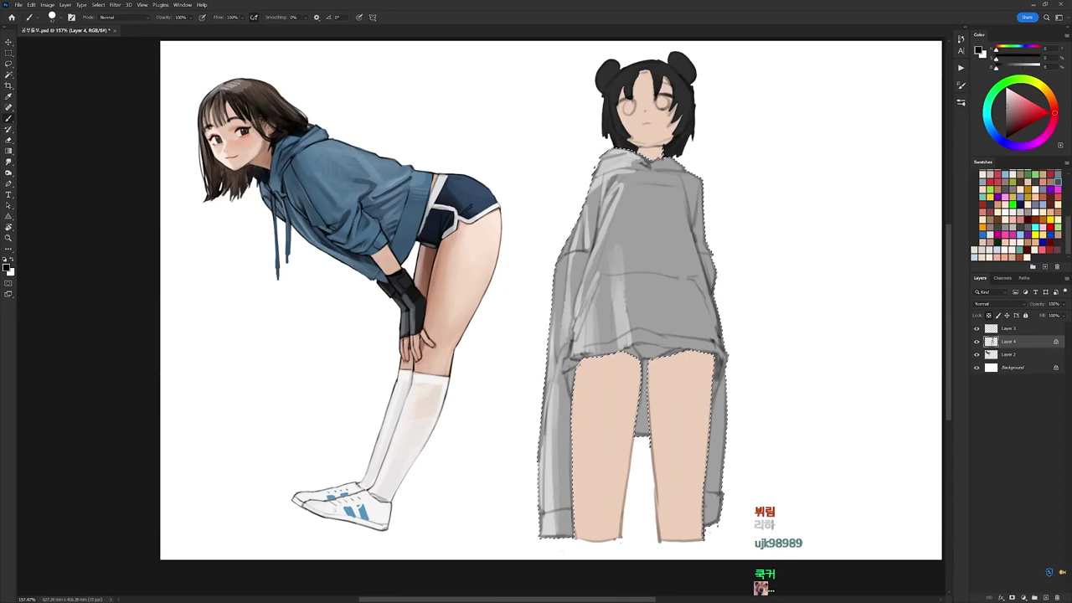
left_click(569, 393, "alt")
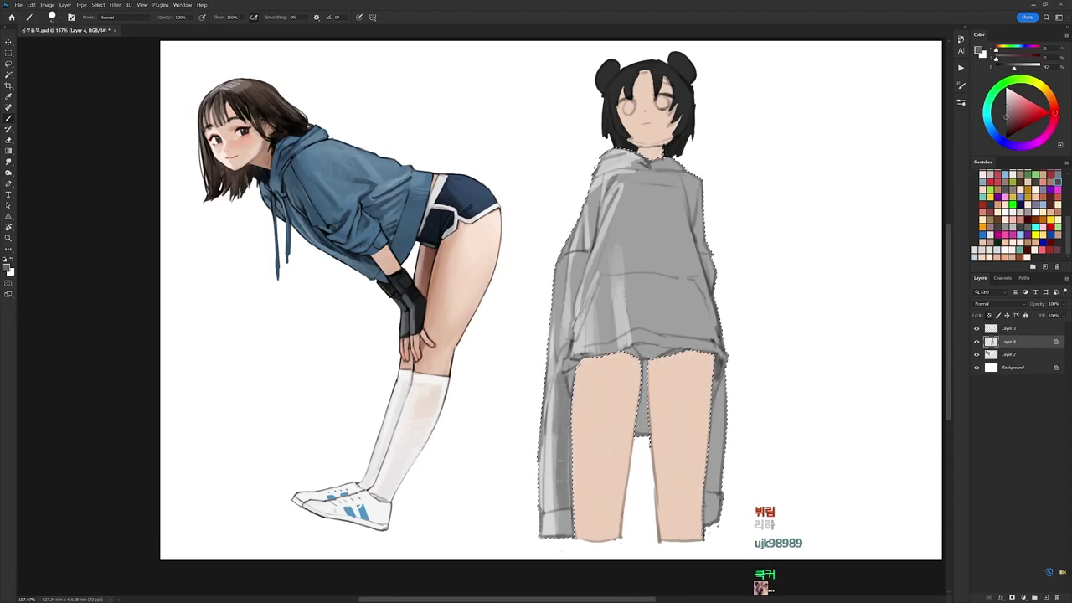
left_click(997, 137)
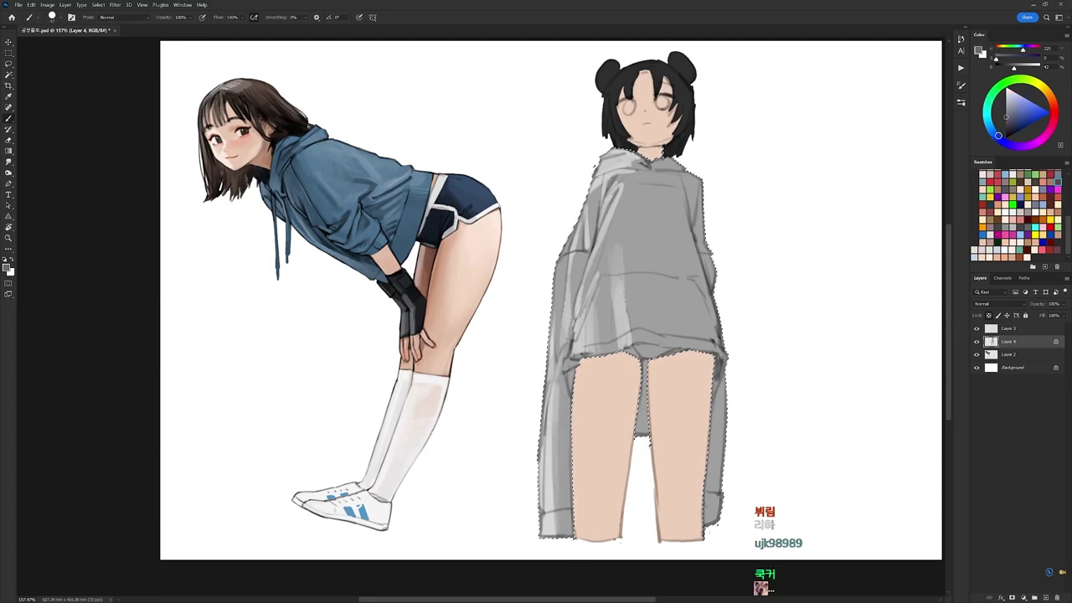
left_click(1013, 119)
left_click_drag(568, 364, 563, 399)
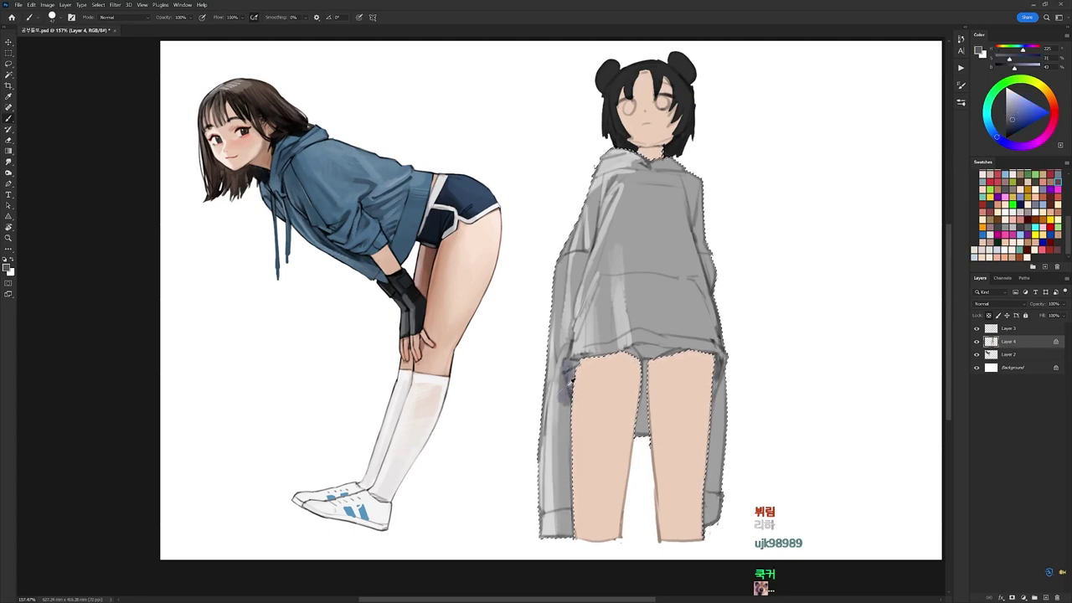
left_click(571, 376, "alt")
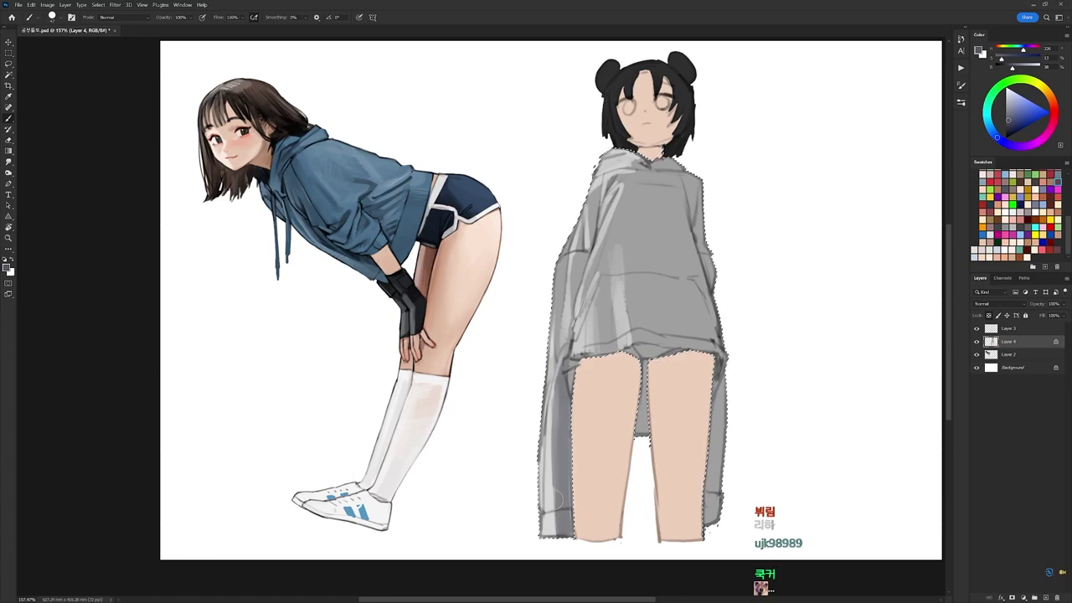
key("ctrl+d")
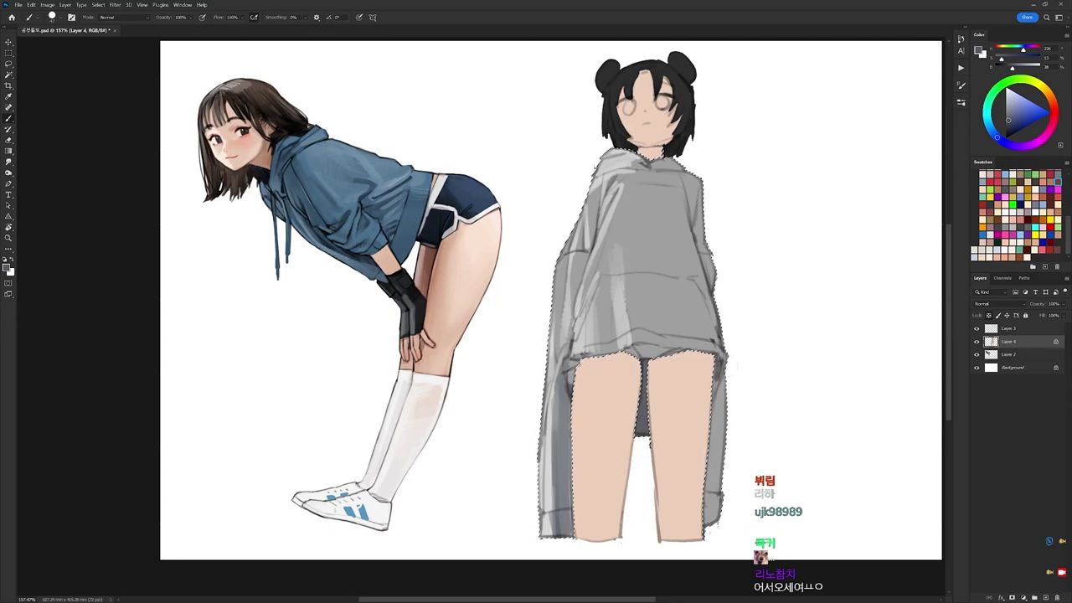
Enlarge the brush slightly and shade the sleeve on the viewer's right with the same blue-grey.
right_click(665, 178)
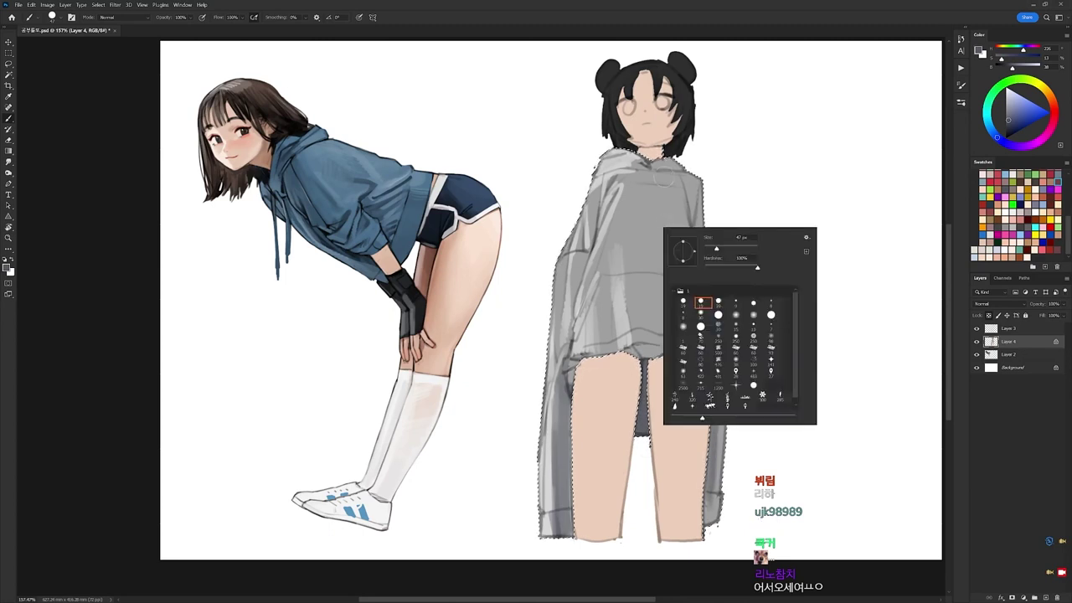
left_click_drag(717, 251, 721, 251)
left_click(722, 202)
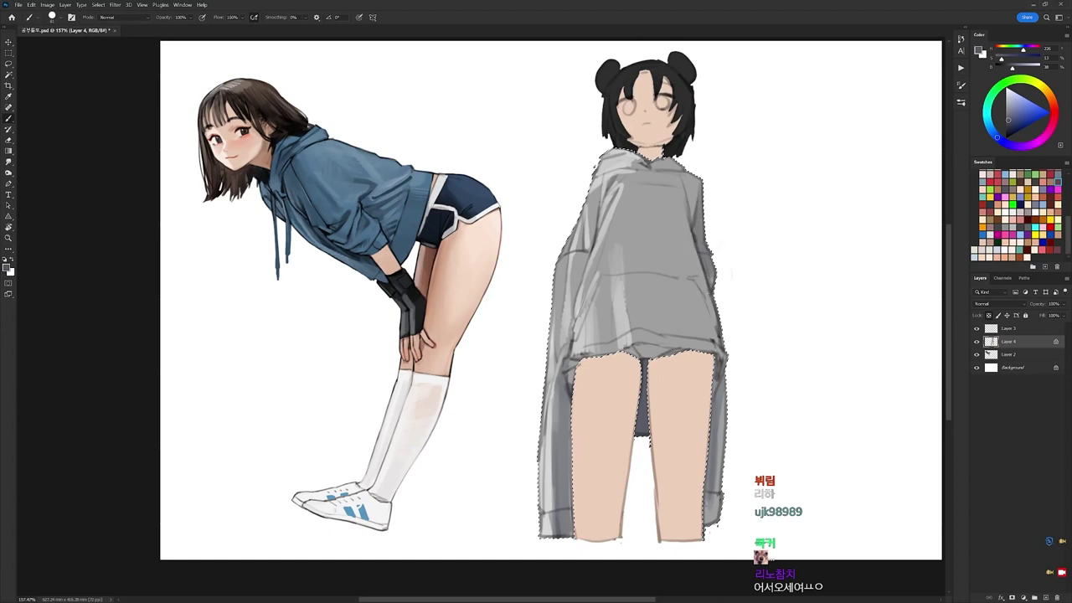
Blend soft vertical tones over the torso and front pocket of the hooded top with sampled greys.
left_click(622, 309, "alt")
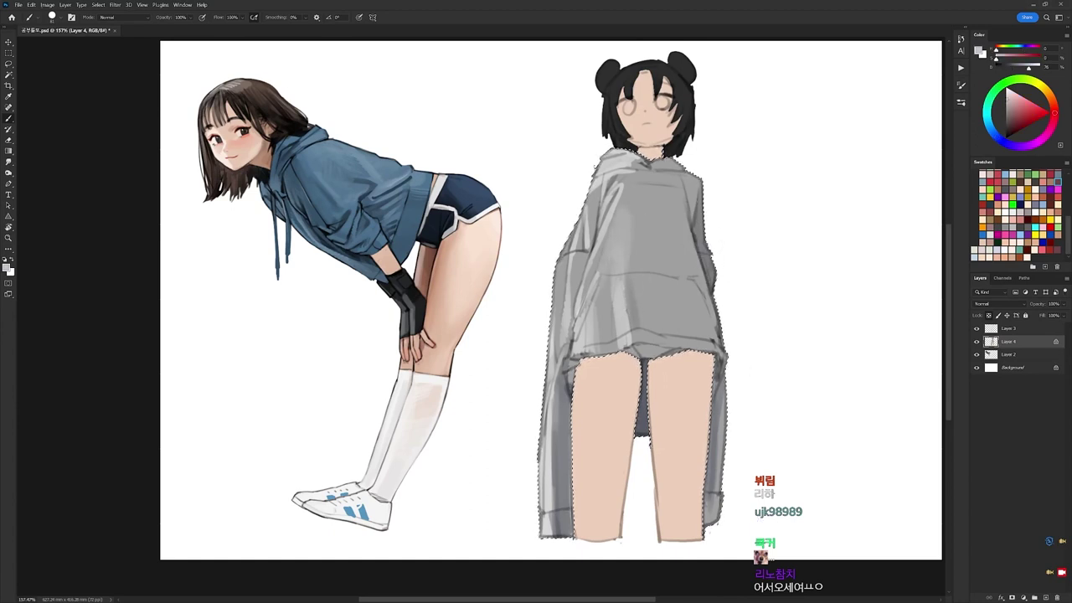
left_click(630, 229, "alt")
left_click(634, 282, "alt")
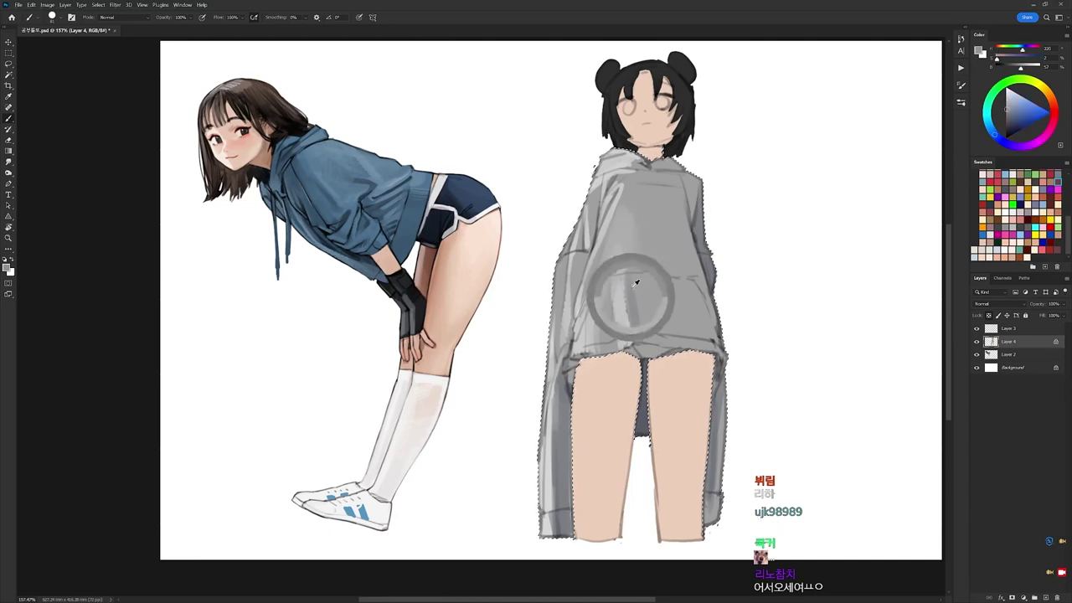
left_click(655, 250, "alt")
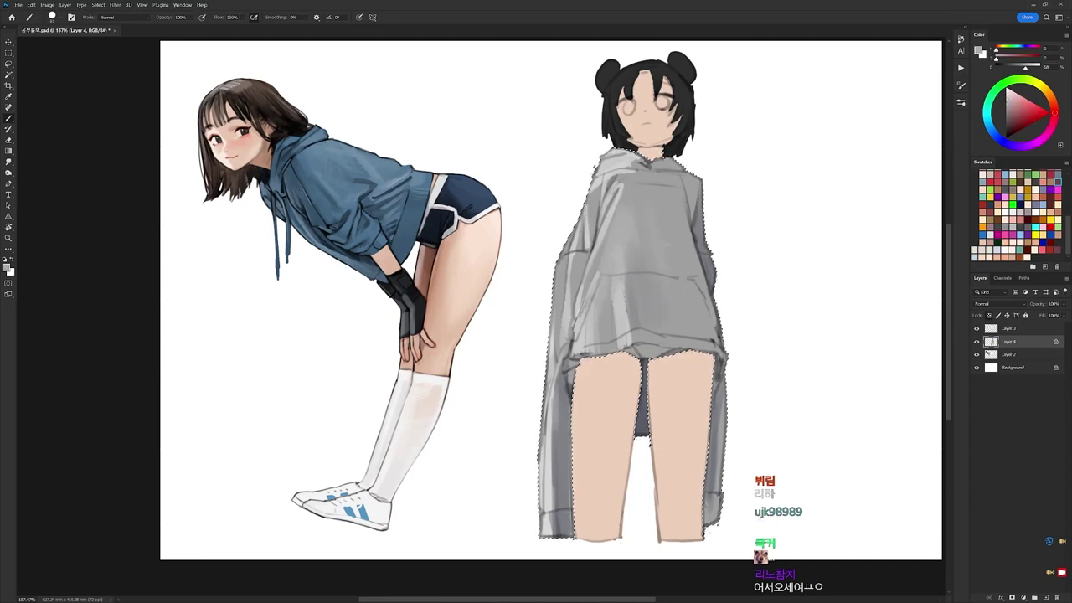
left_click(695, 258, "alt")
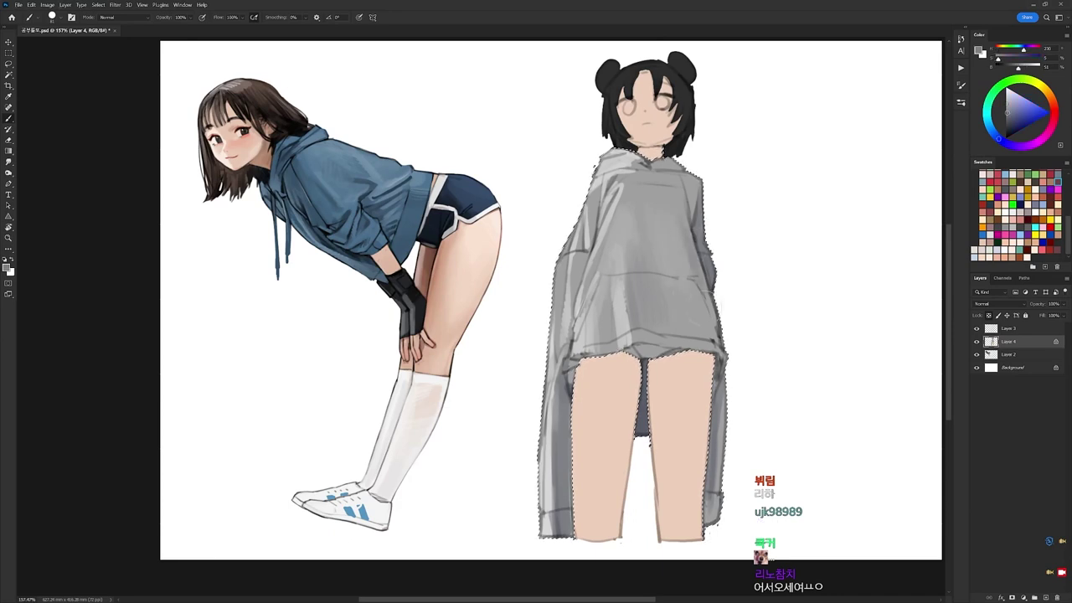
left_click(692, 267, "alt")
Highlight the upper chest with sampled white, and pick light greys to refine the hood around the neck.
left_click(725, 142, "alt")
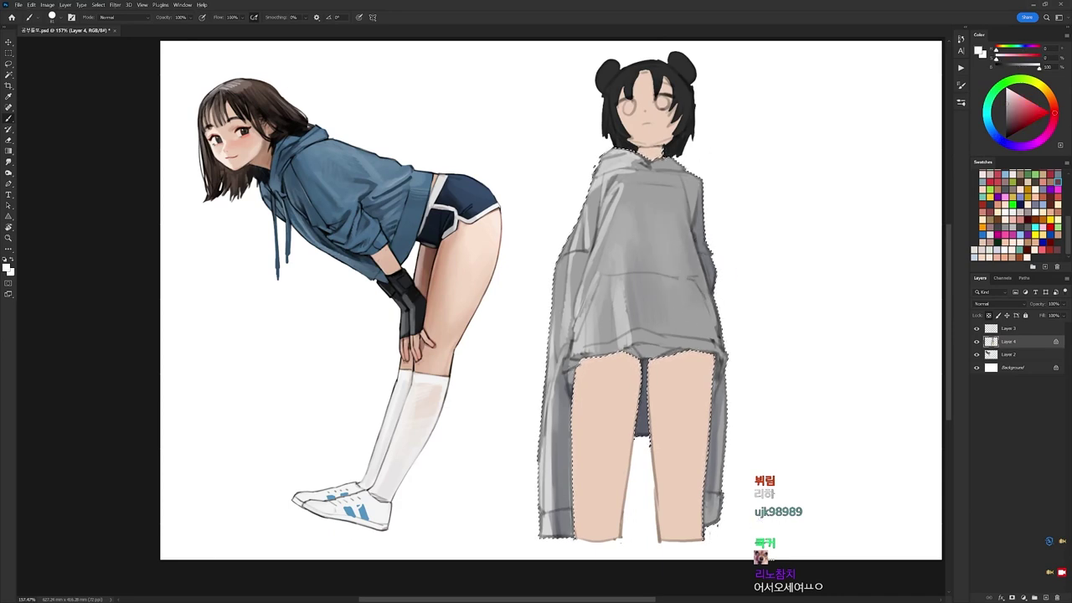
left_click(680, 171, "alt")
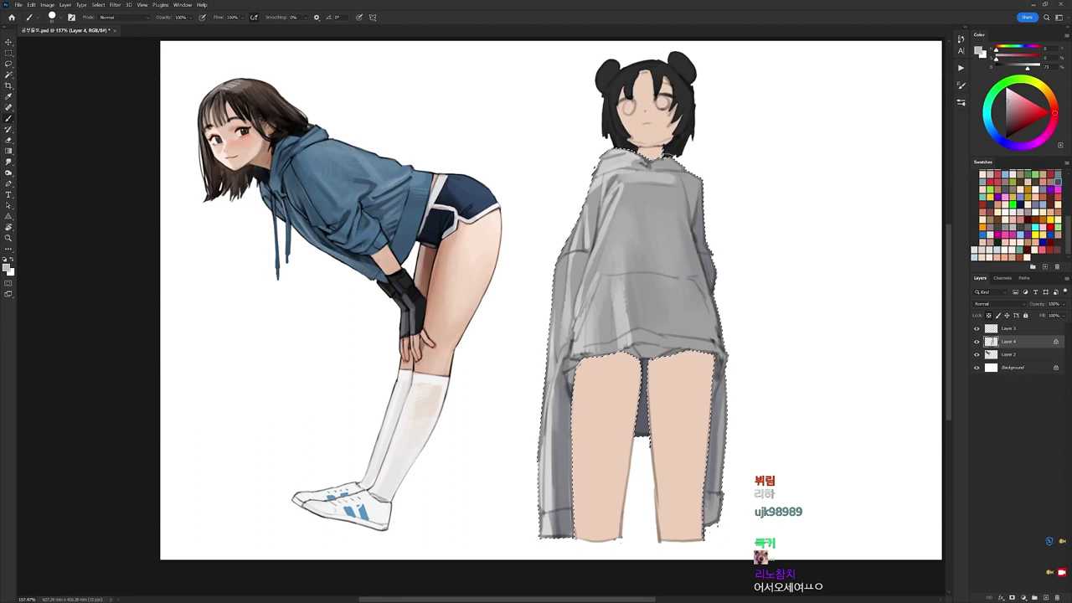
left_click(659, 151, "alt")
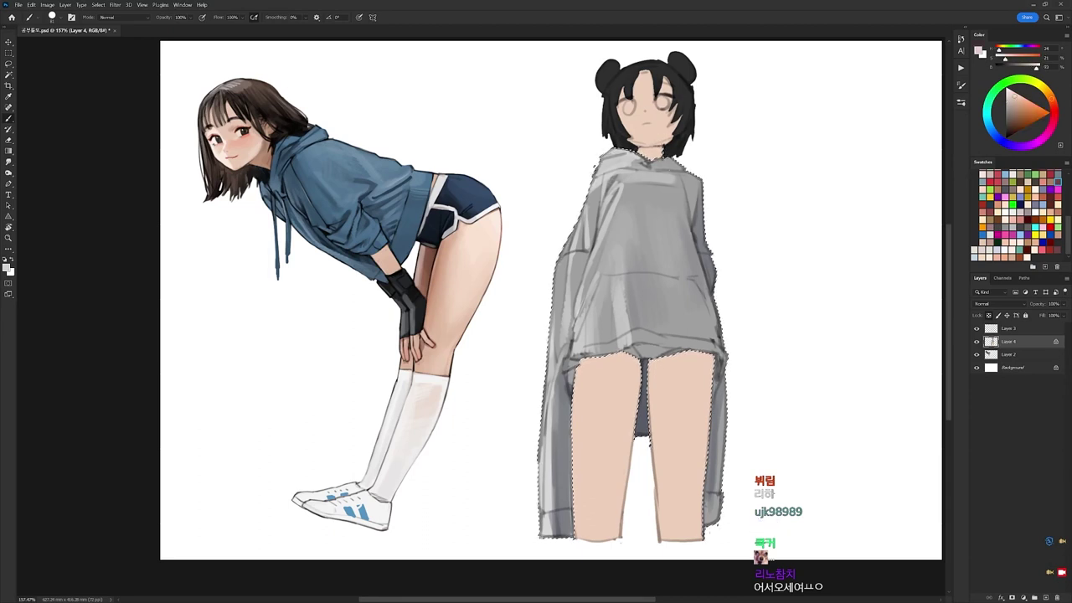
left_click(669, 159, "alt")
left_click(660, 159, "alt")
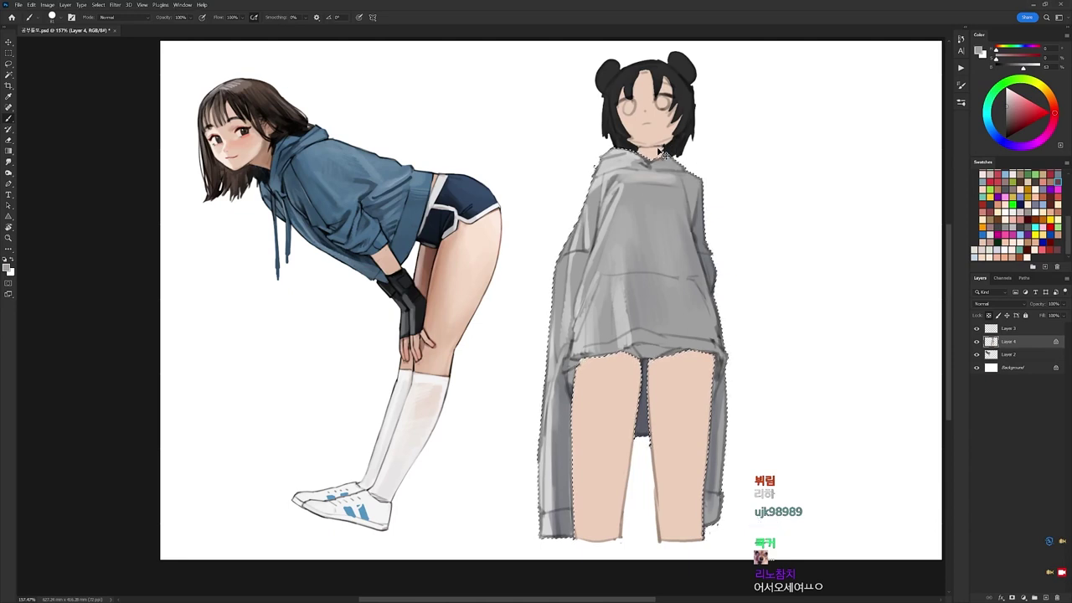
key("ctrl+d")
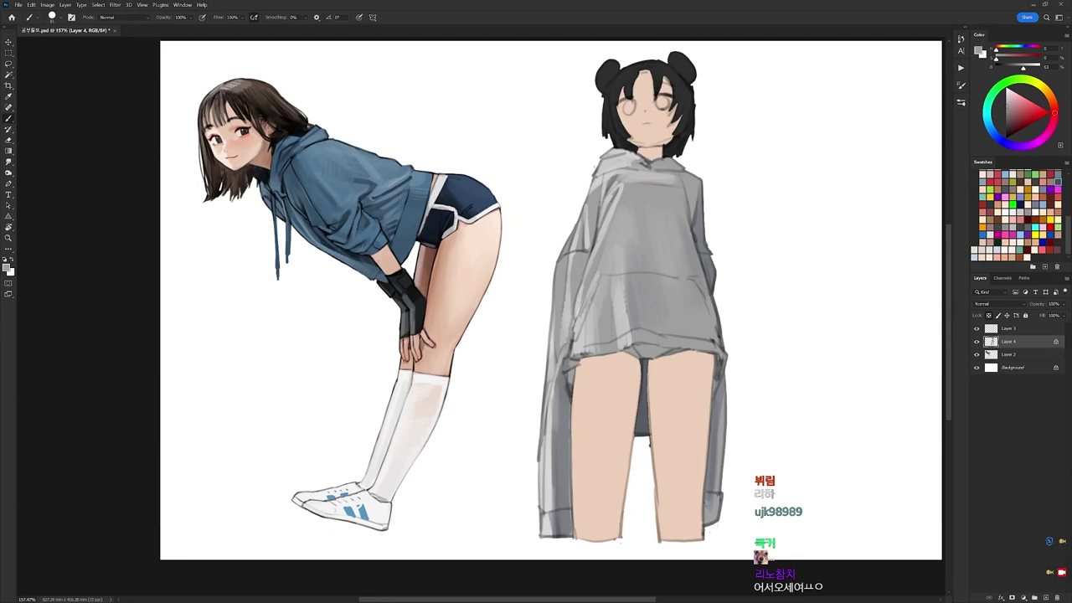
key("ctrl+h")
left_click(702, 157, "alt")
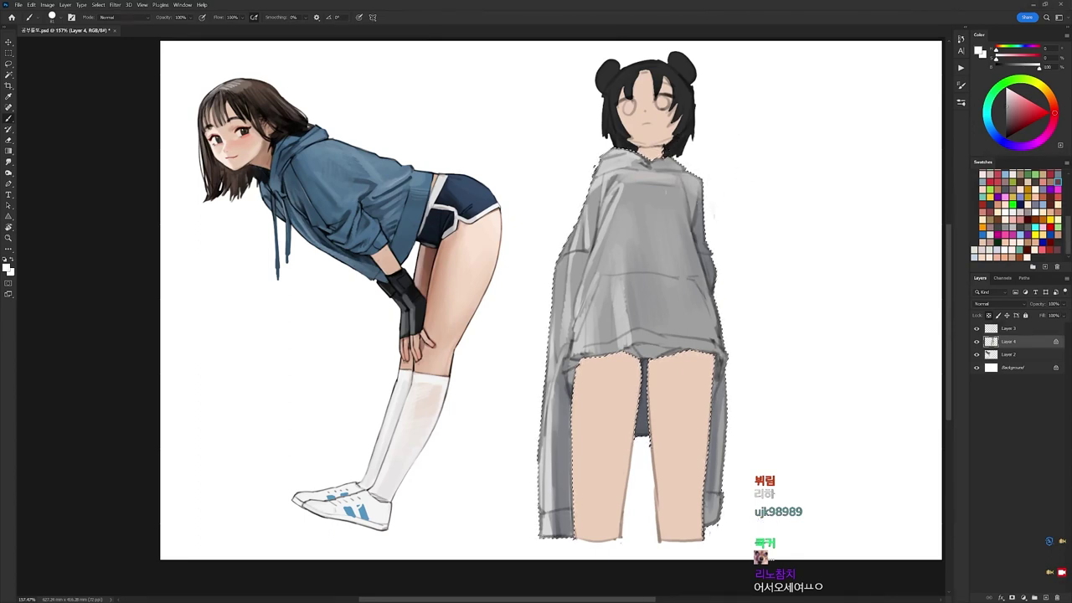
Switch to black and deepen the shadows on the back panel between the legs and beside the viewer's right leg below the hem.
key("d")
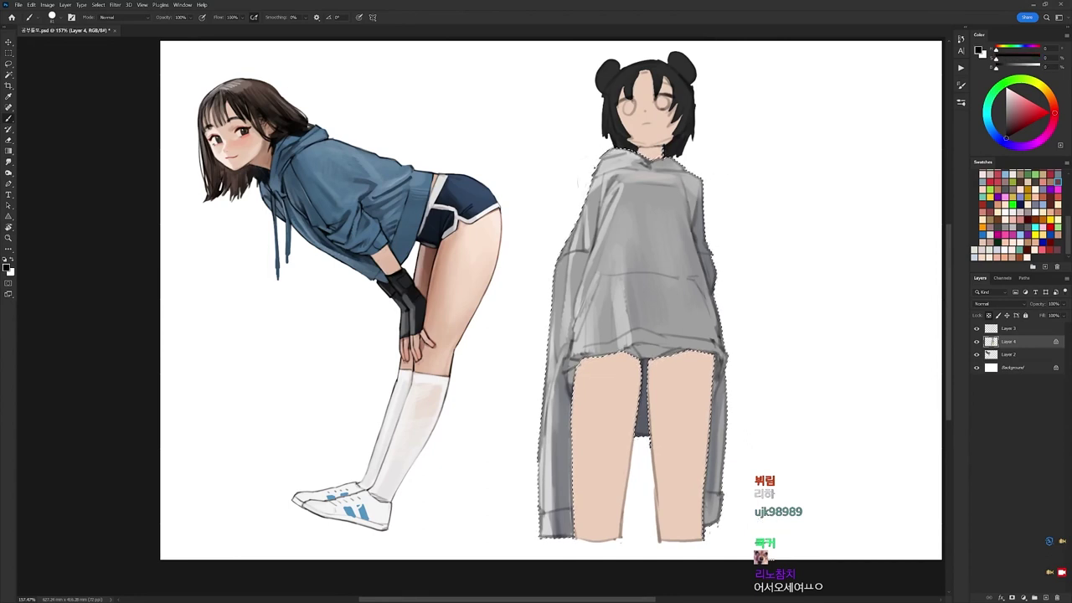
left_click_drag(595, 216, 591, 244)
key("ctrl+z")
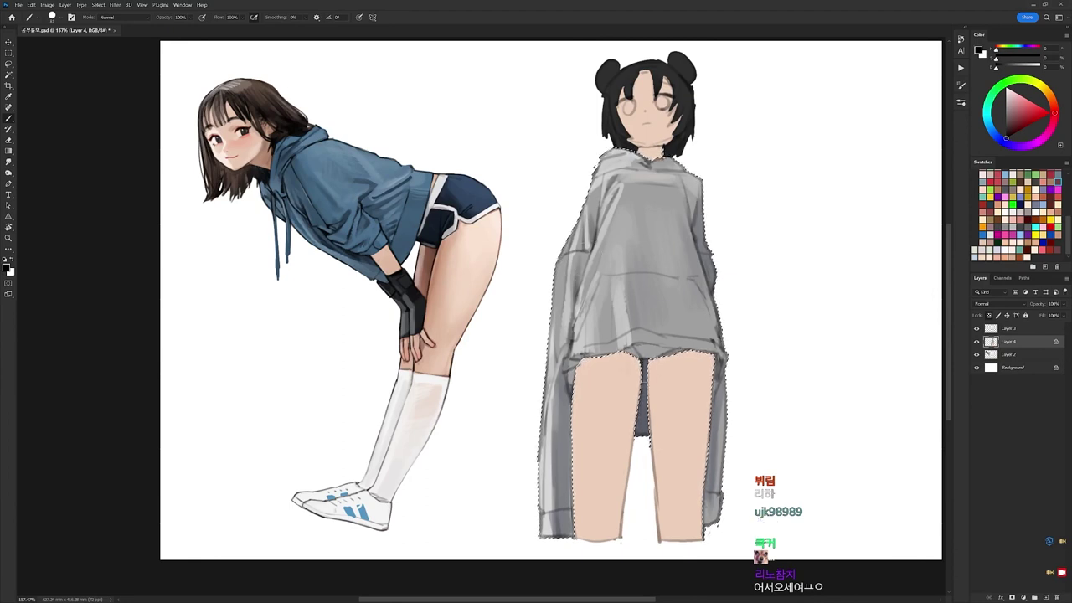
left_click_drag(647, 361, 644, 426)
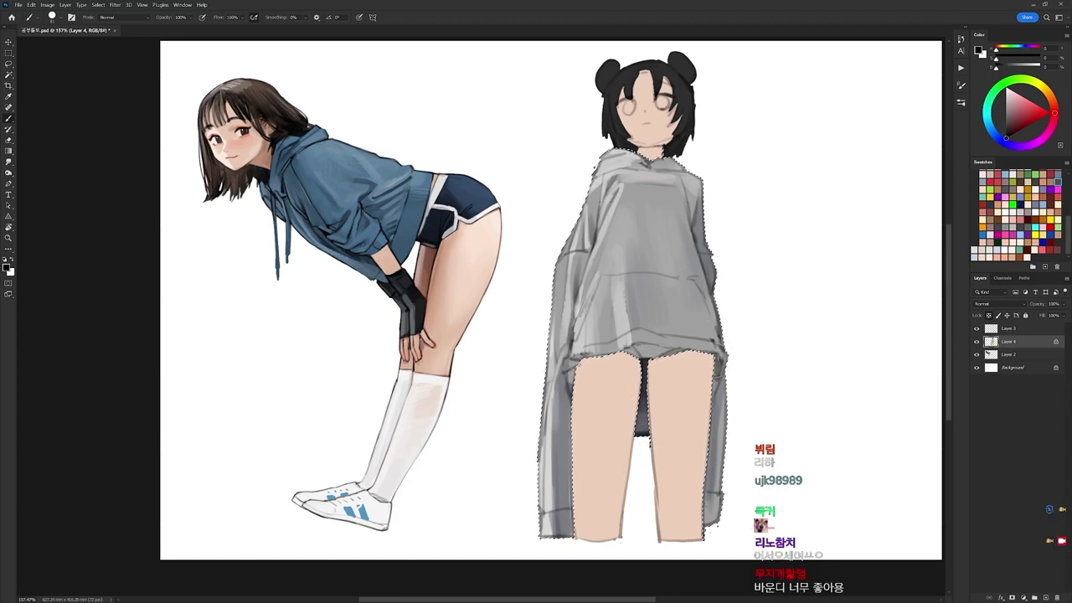
left_click_drag(721, 362, 717, 378)
Replace the selection with a Magic Wand selection of both legs' skin areas and return to the Brush.
key("ctrl+d")
key("w")
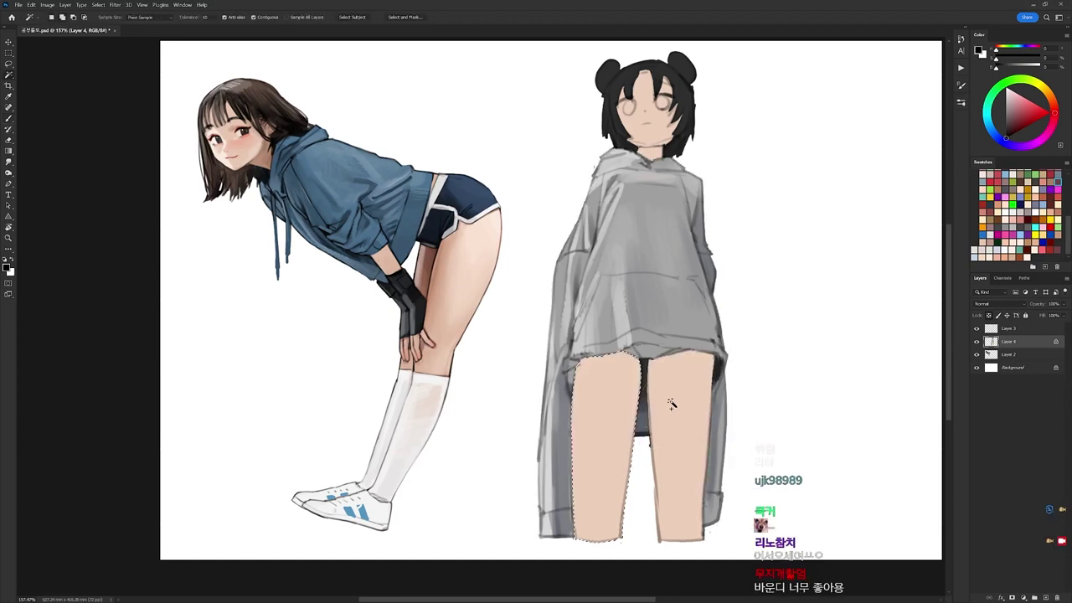
left_click(674, 402)
key("b")
left_click_drag(678, 318, 657, 271)
Choose a large soft round brush, pick a reddish brown and shade the viewer's left leg just under the hem.
right_click(620, 309)
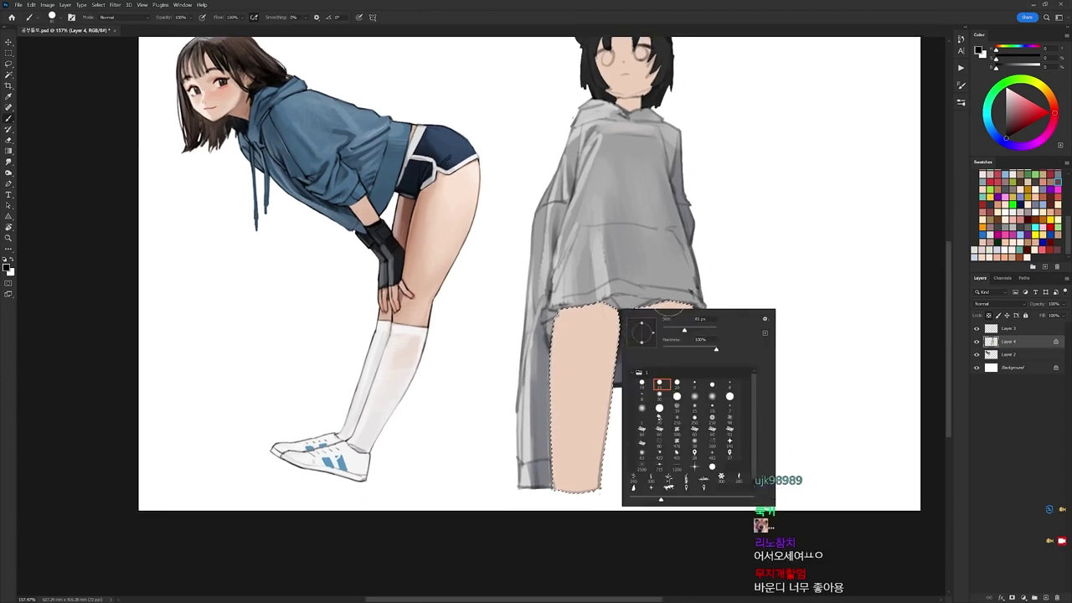
left_click(643, 409)
left_click(753, 233, "alt")
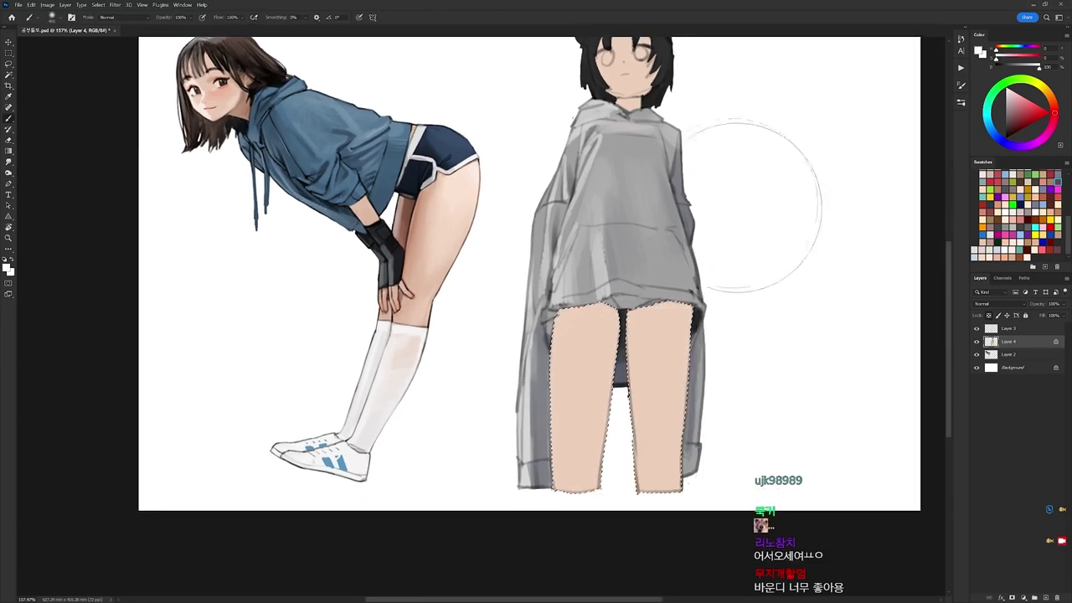
right_click(629, 241)
left_click(592, 345, "alt")
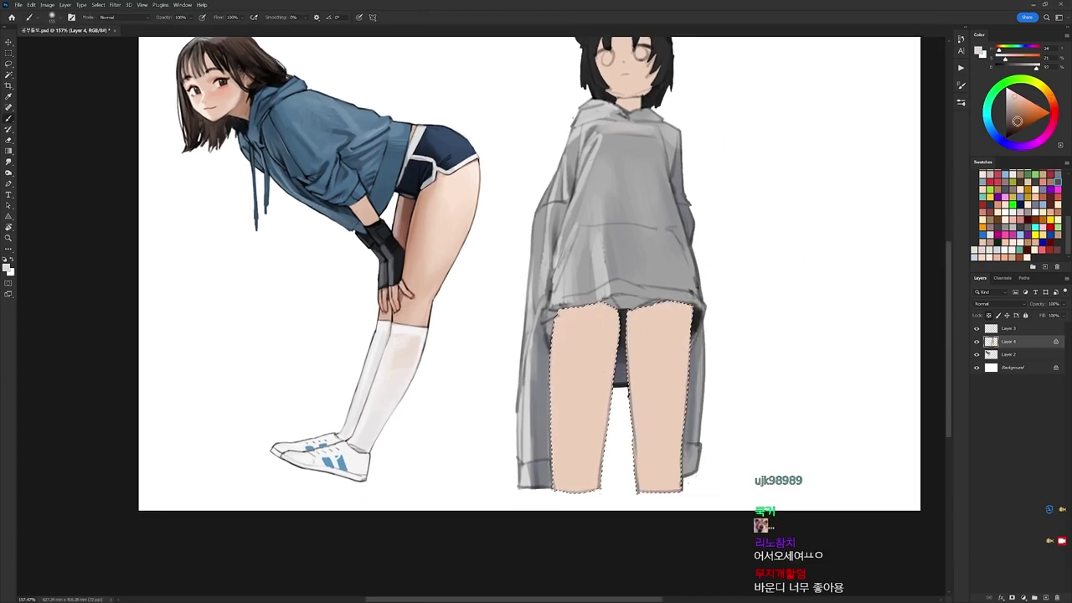
left_click(1054, 103)
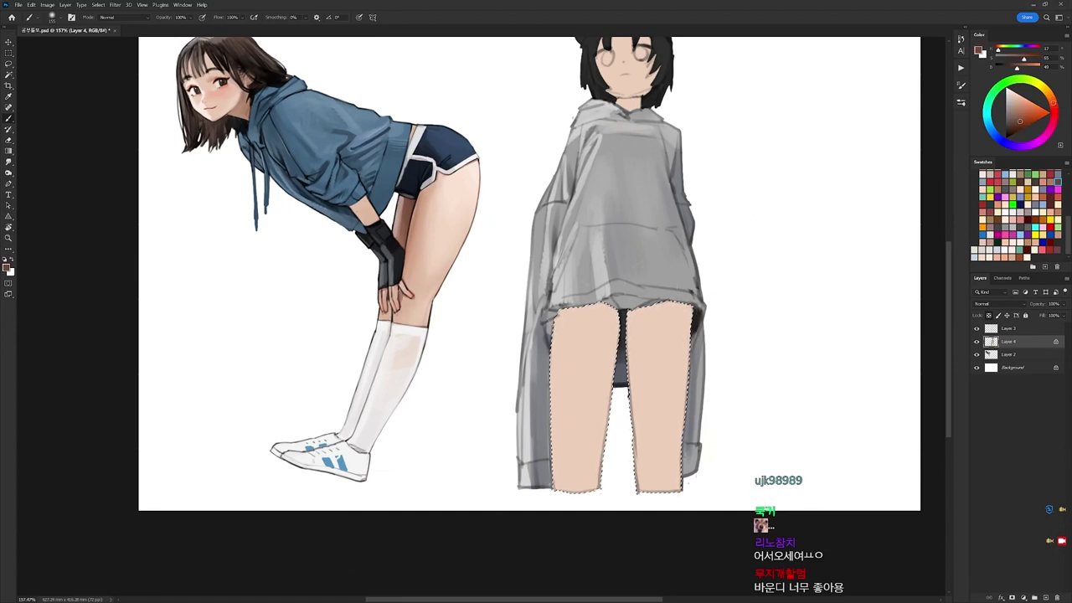
key("ctrl+z")
left_click_drag(574, 313, 607, 315)
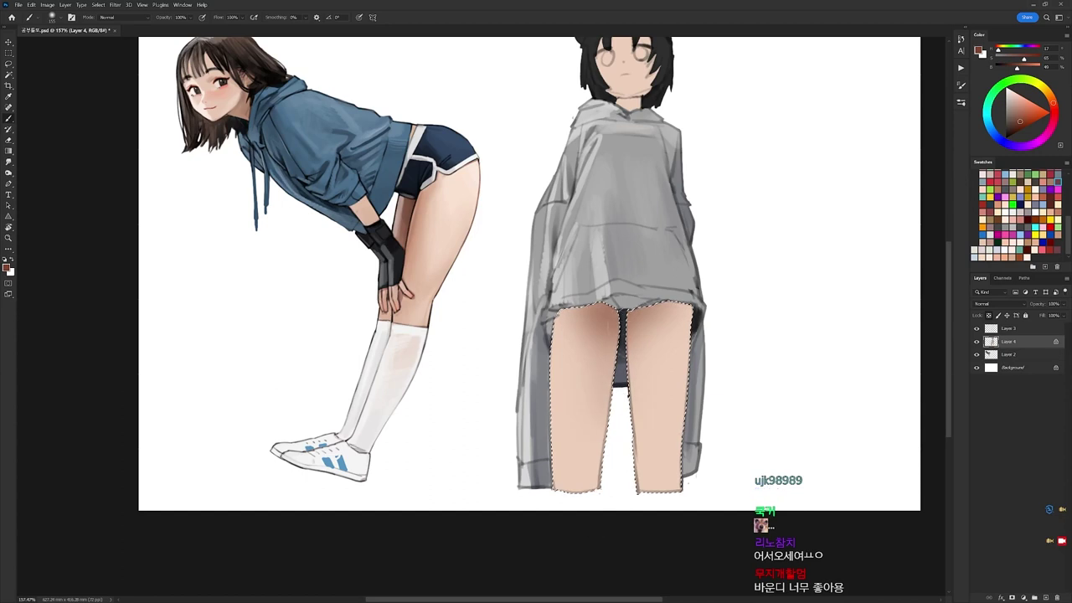
Switch to a hard round brush, enlarge it and blend the shadow down the viewer's left leg with sampled skin tones.
right_click(618, 337)
left_click(657, 412)
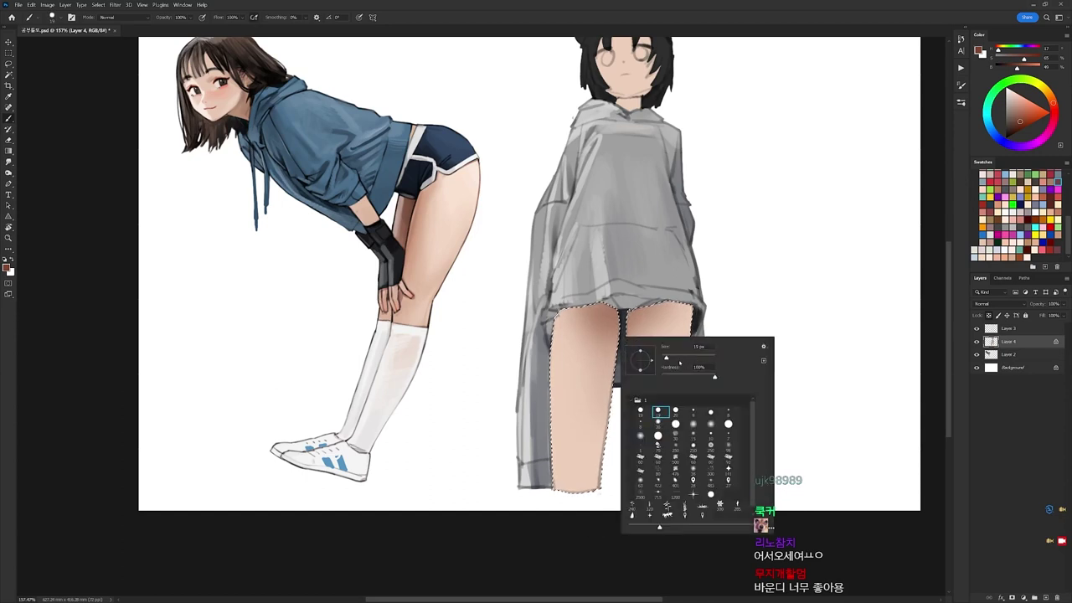
left_click(605, 316, "alt")
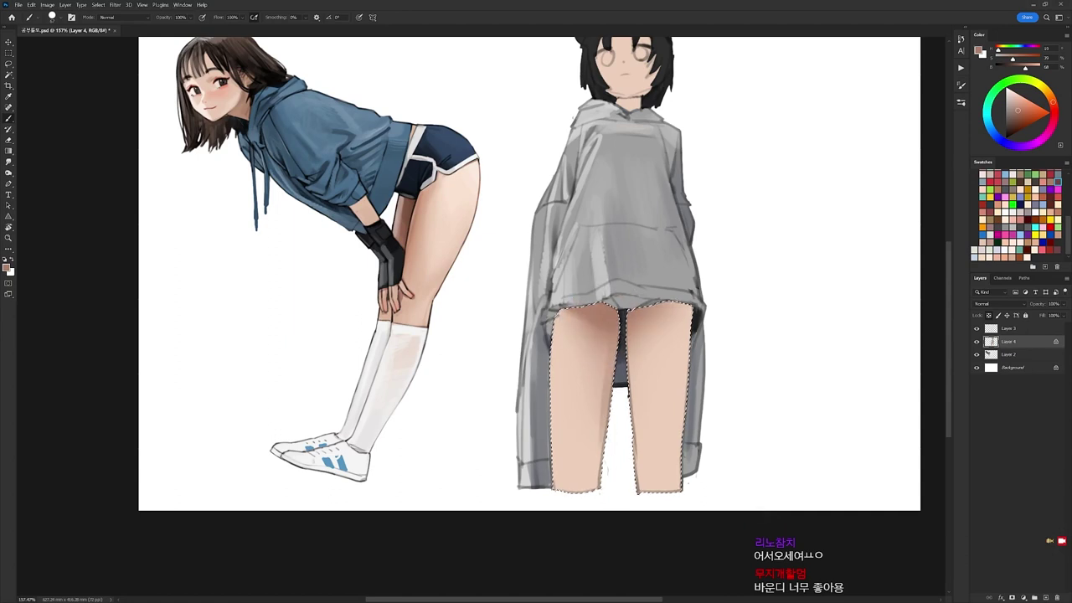
left_click(600, 325, "alt")
right_click(623, 344)
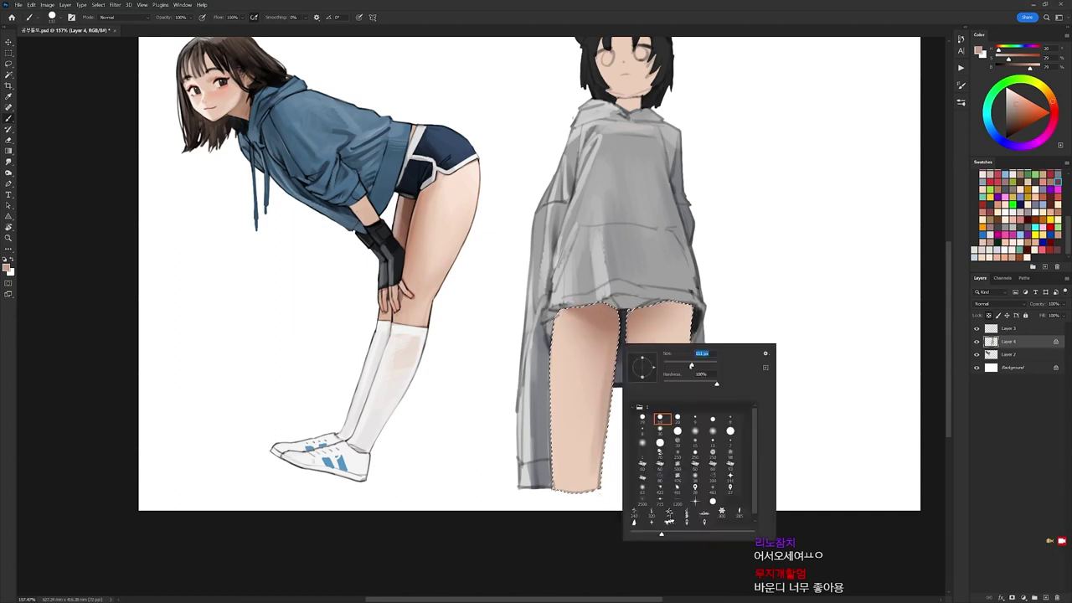
left_click(600, 345)
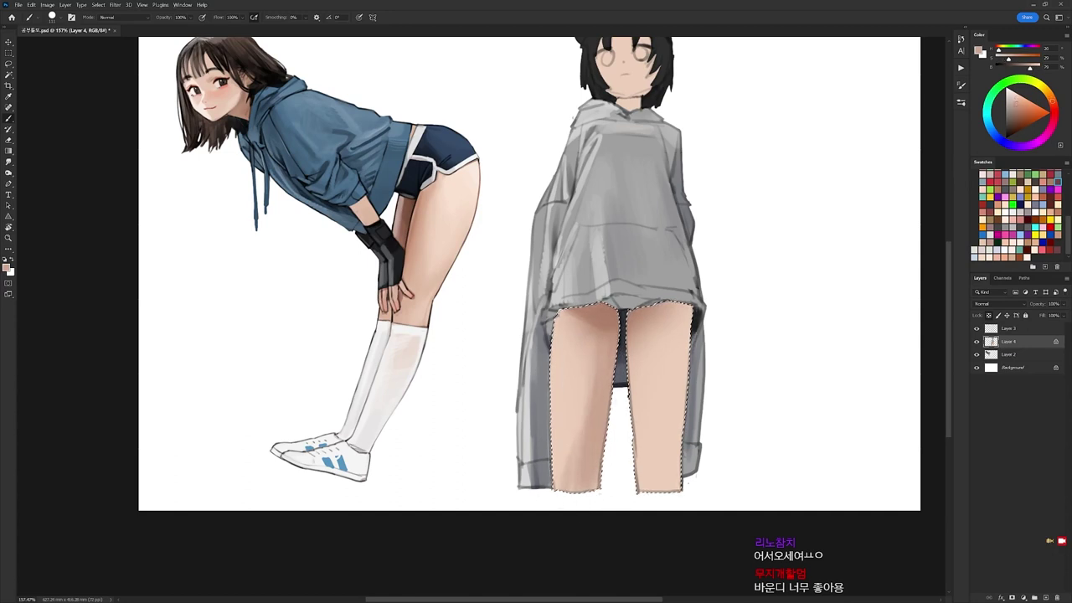
Blend the shading on the viewer's left leg with sampled light and mid skin tones.
left_click(571, 432, "alt")
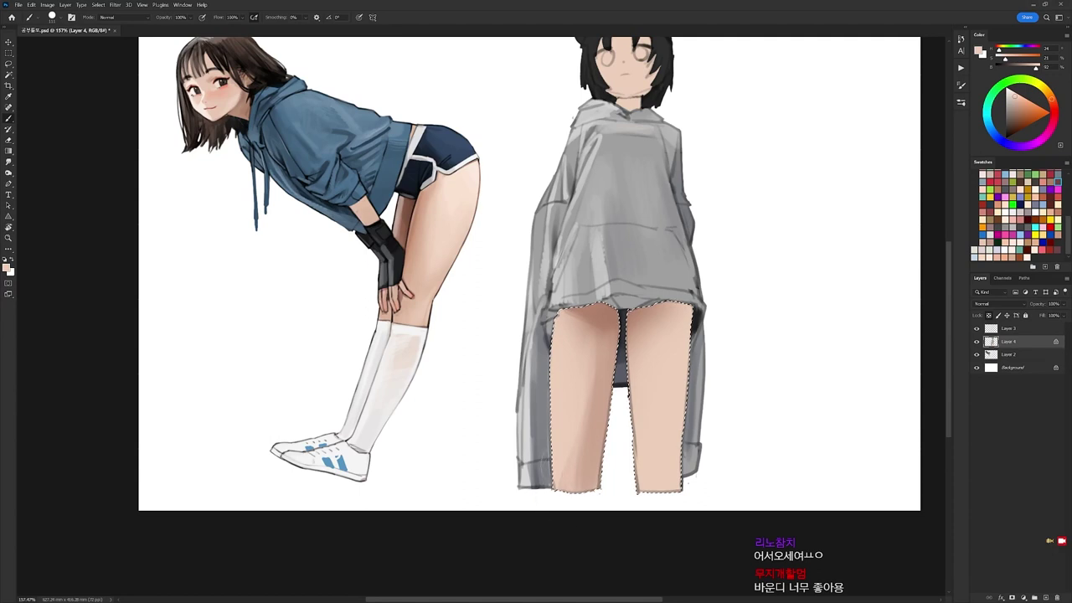
left_click(592, 432, "alt")
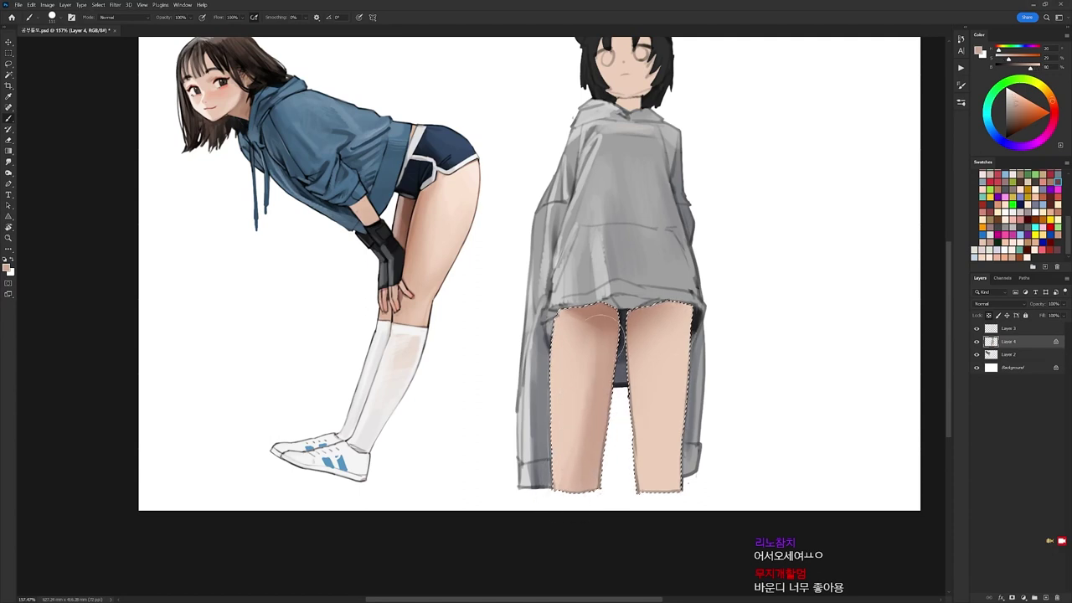
left_click(605, 313, "alt")
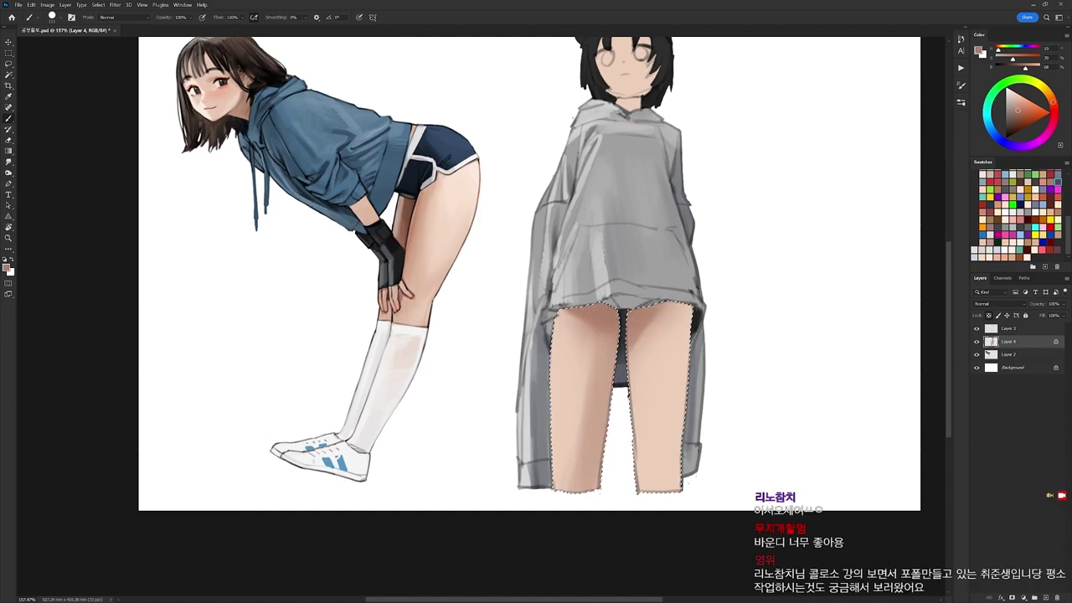
Shade the inner and outer sides of the viewer's right leg below the hem with sampled skin and shadow tones.
left_click(643, 318, "alt")
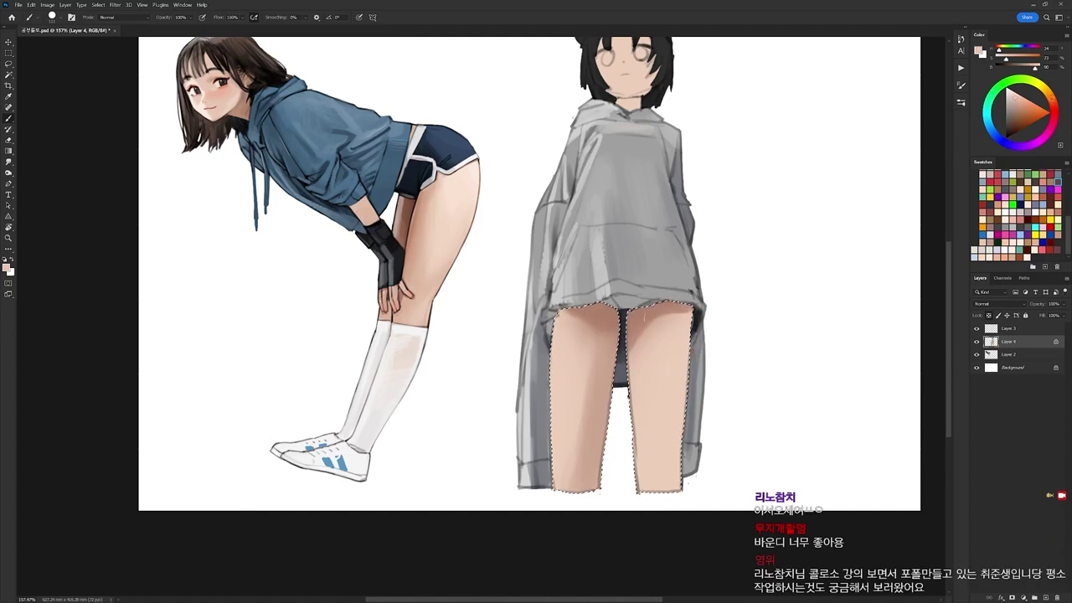
left_click(643, 319, "alt")
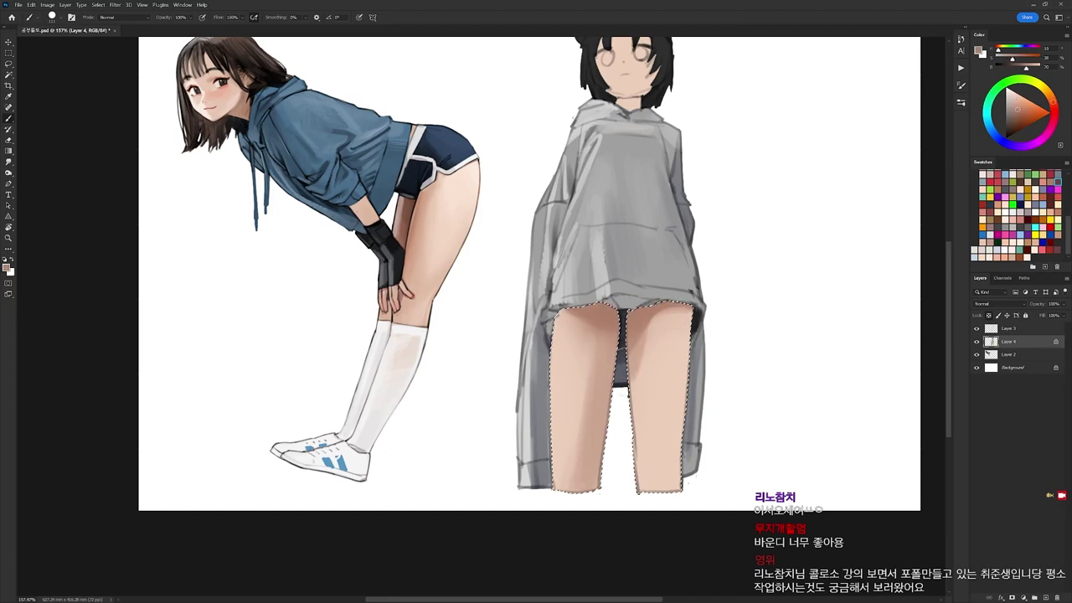
left_click(643, 327, "alt")
left_click(642, 340, "alt")
left_click(636, 363, "alt")
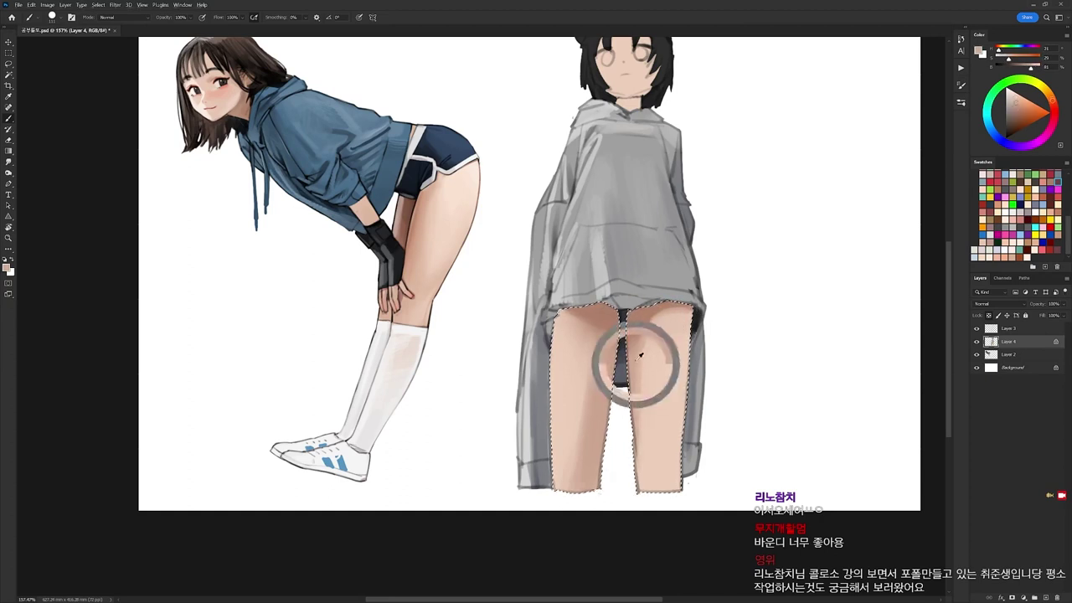
left_click(661, 428, "alt")
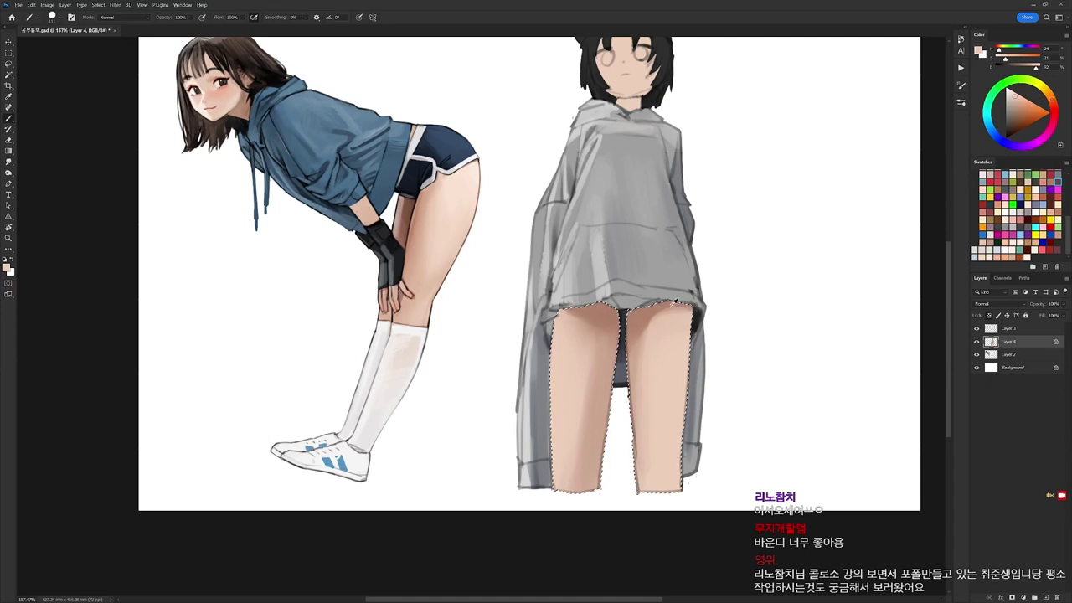
left_click(674, 300, "alt")
left_click(680, 363, "alt")
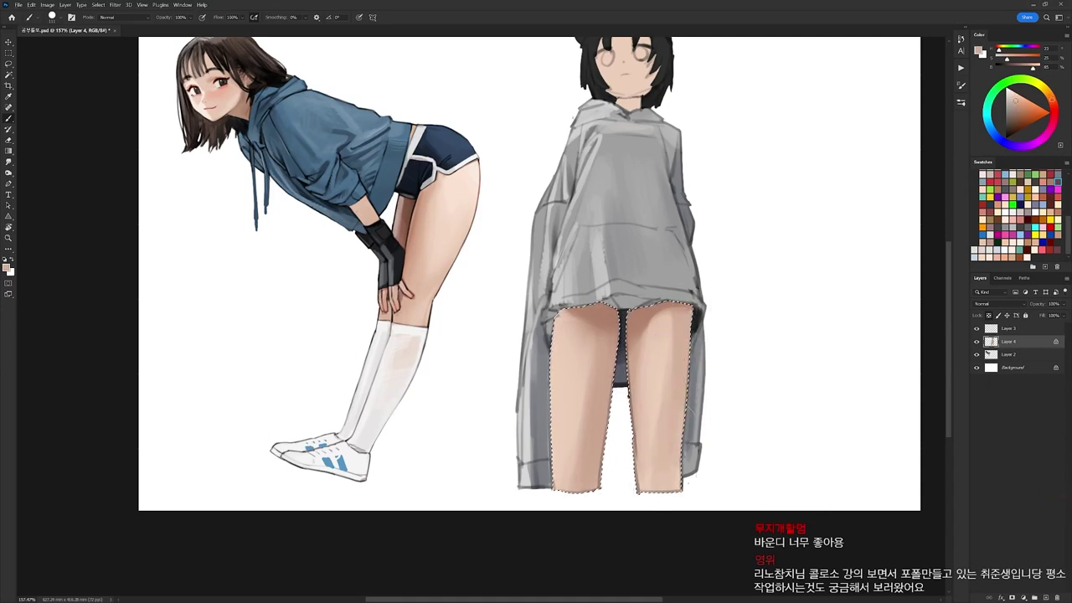
Smooth the tonal transitions on both legs and strengthen the shadow under the hem with sampled colours.
left_click(641, 357, "alt")
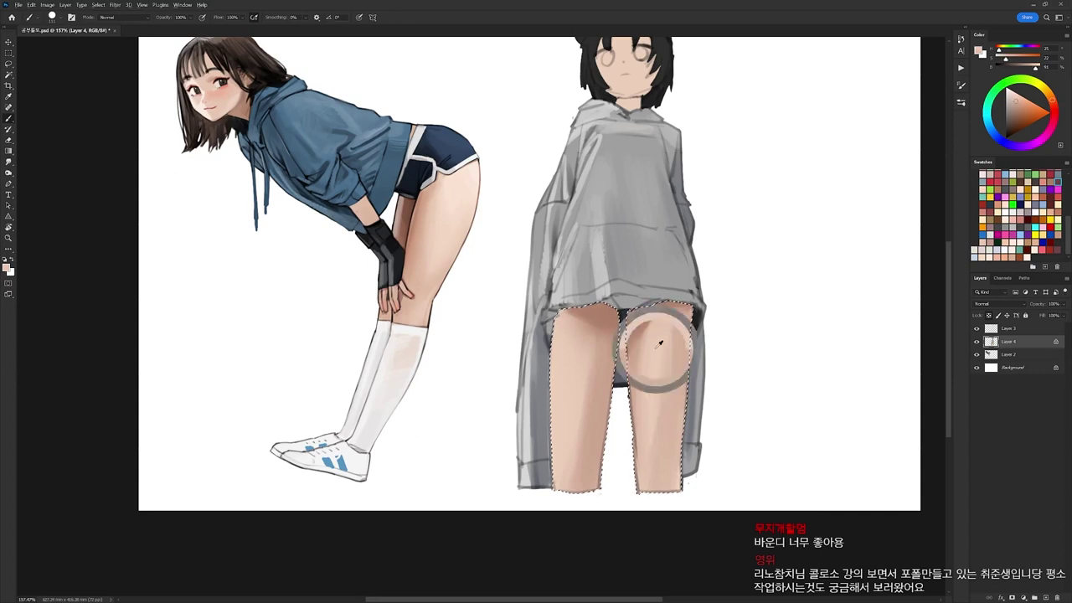
left_click(608, 314, "alt")
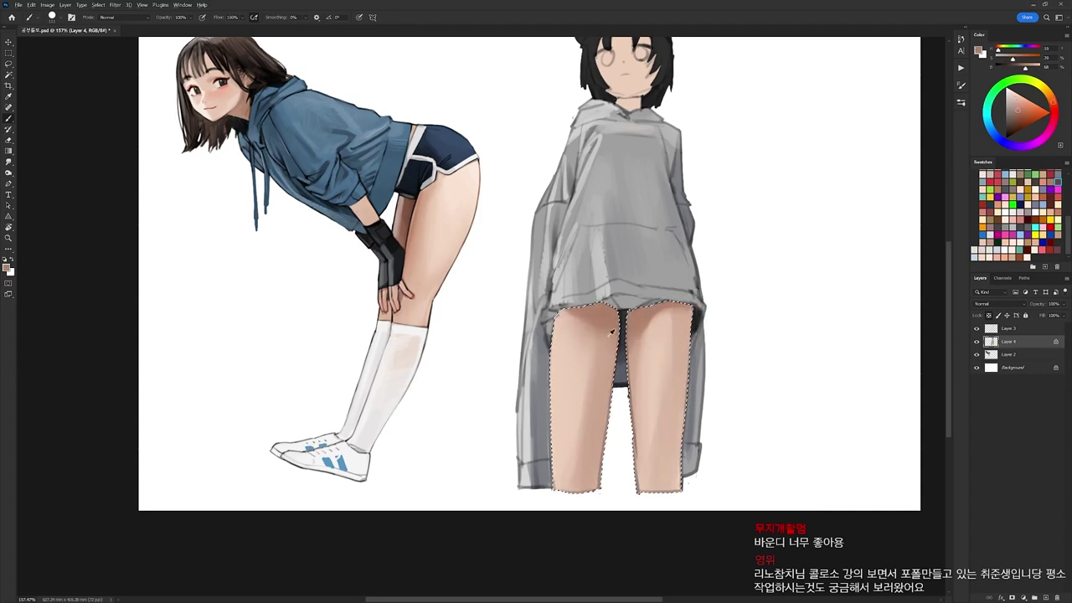
left_click(603, 364, "alt")
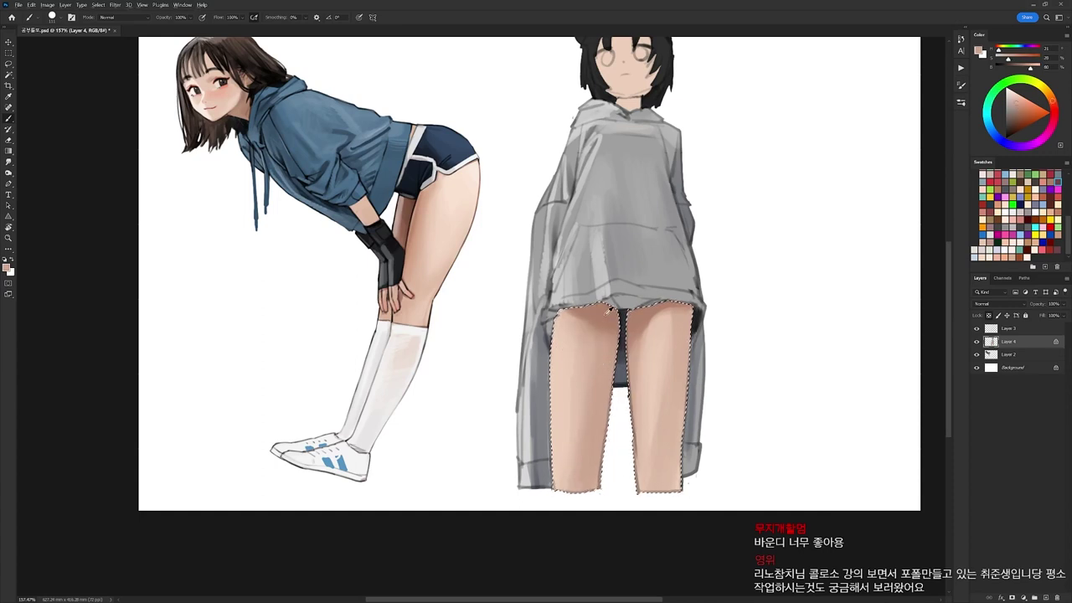
left_click(609, 311, "alt")
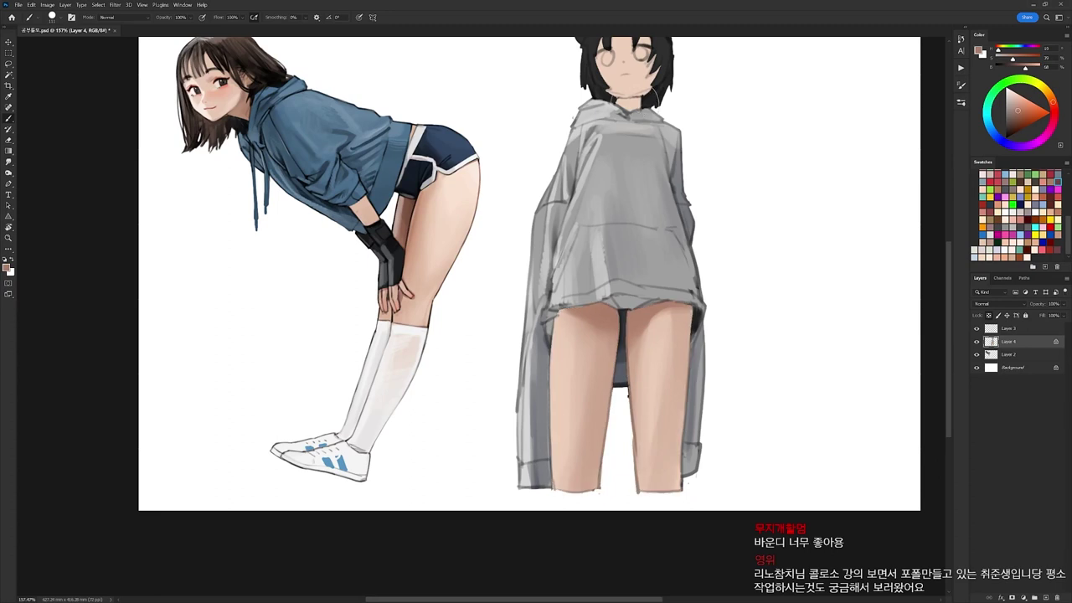
Add the face and neck skin to the Magic Wand selection and brush brown shadows onto them.
key("w")
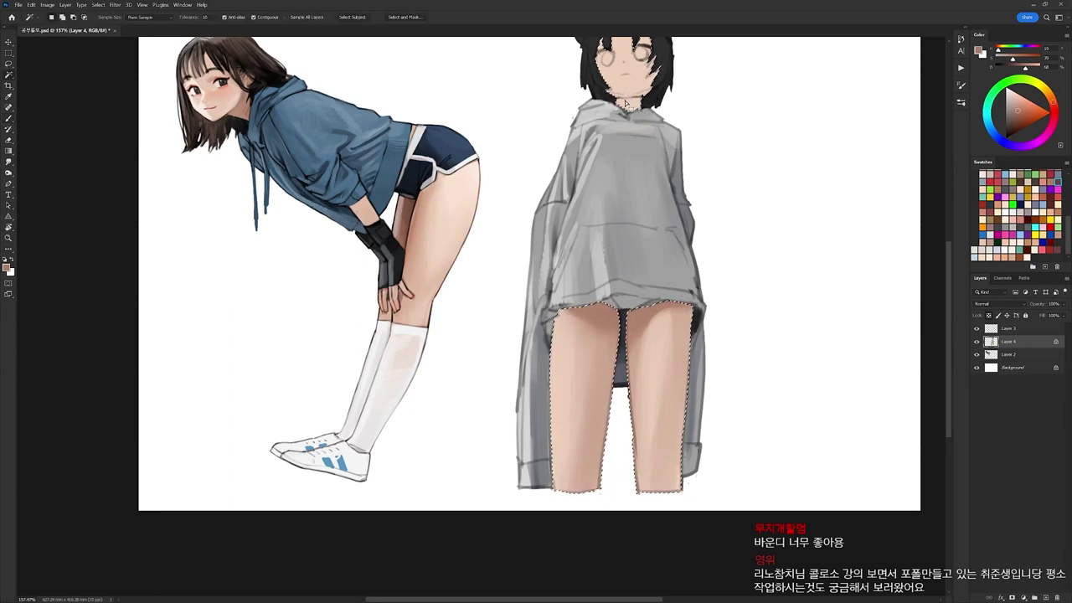
key("b")
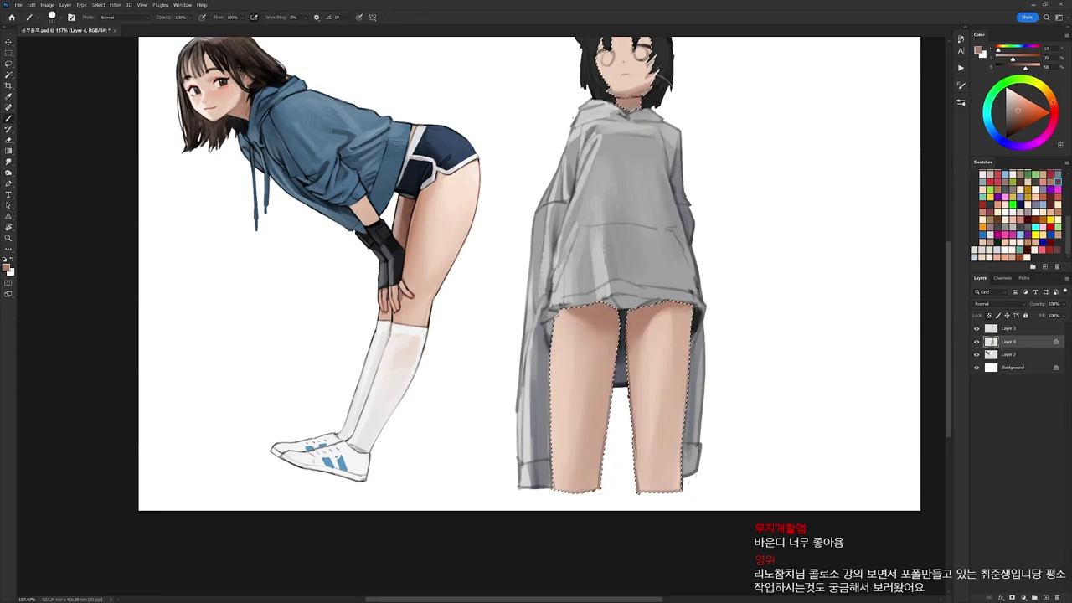
left_click_drag(654, 81, 626, 152)
left_click_drag(609, 99, 575, 109)
mouse_move(638, 99)
left_mouse_down()
mouse_move(572, 116)
mouse_move(580, 133)
mouse_move(618, 125)
mouse_move(609, 147)
left_mouse_up()
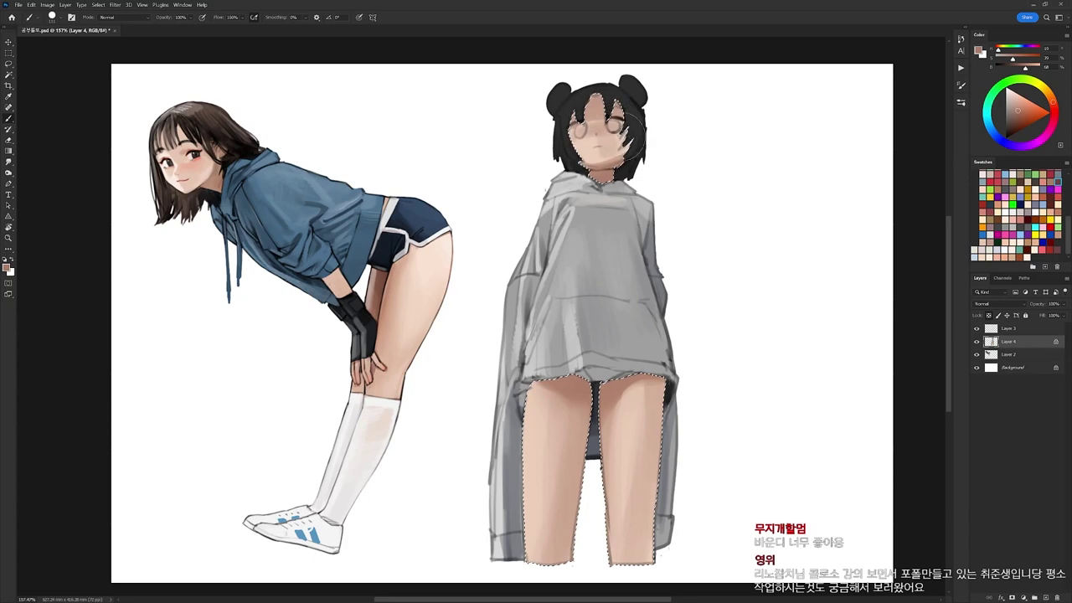
Choose a dark reddish brown and paint deeper shadow shapes under the hem on both legs.
left_click_drag(617, 232, 606, 136)
left_click_drag(573, 288, 546, 291)
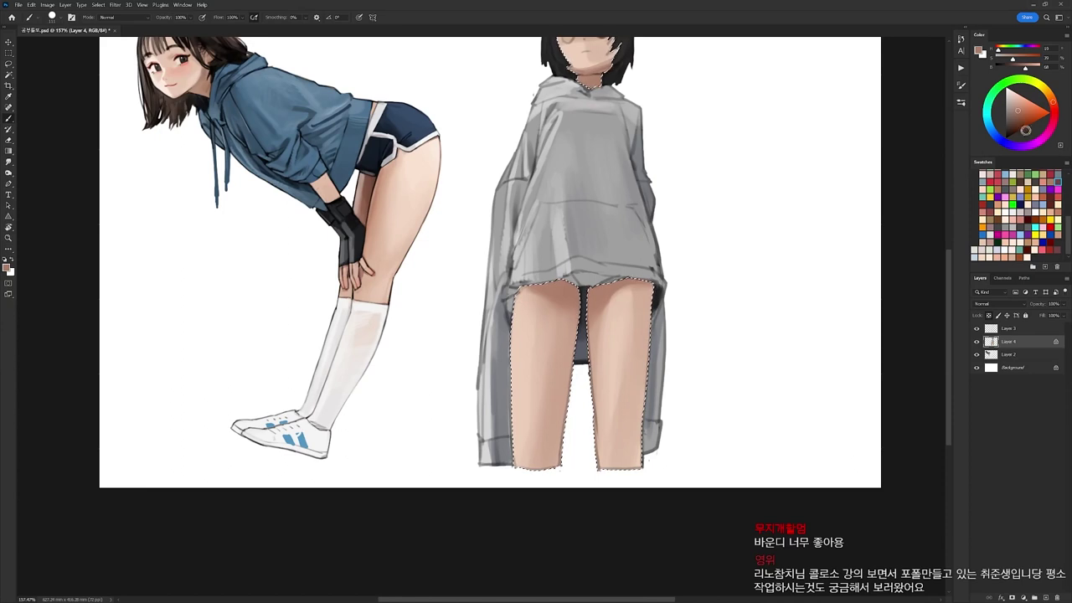
left_click(1027, 120)
left_click(1055, 109)
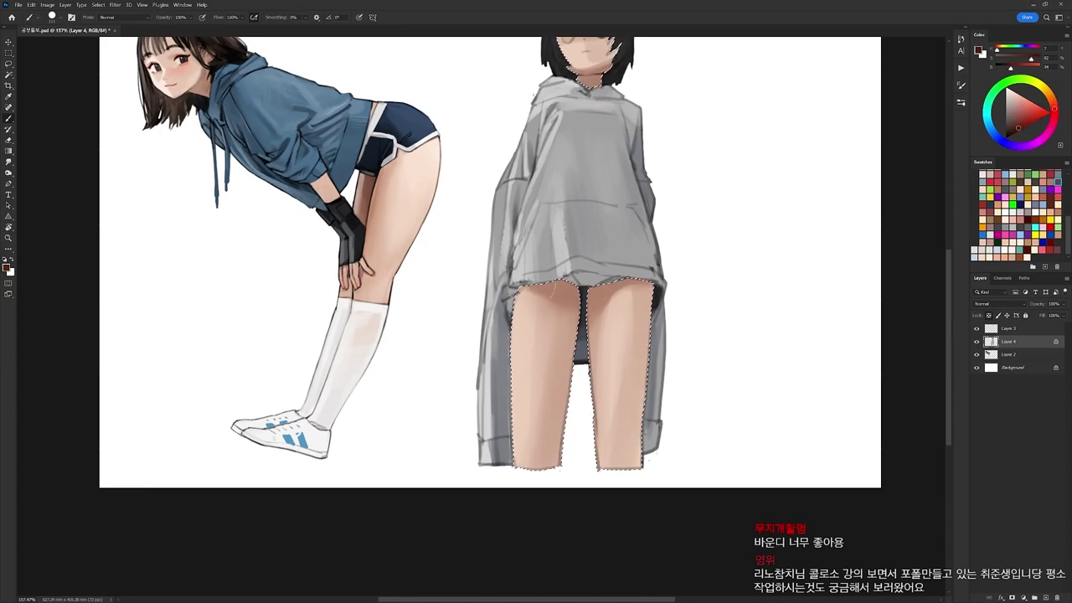
left_click_drag(555, 283, 606, 312)
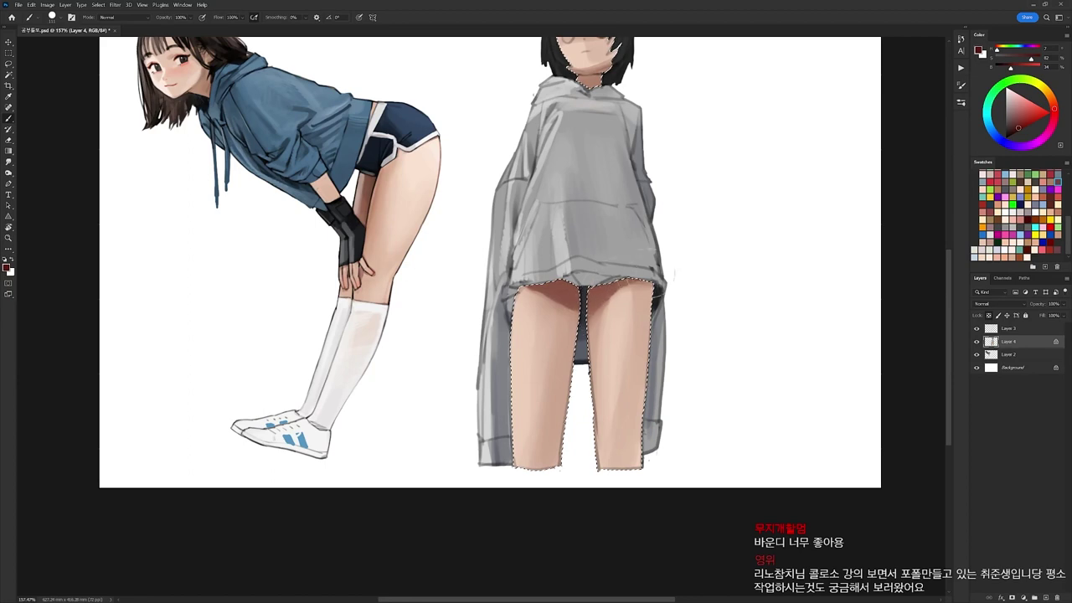
Blend the edges of the dark hem shadows into the legs with sampled mid and shadow tones.
left_click(551, 370, "alt")
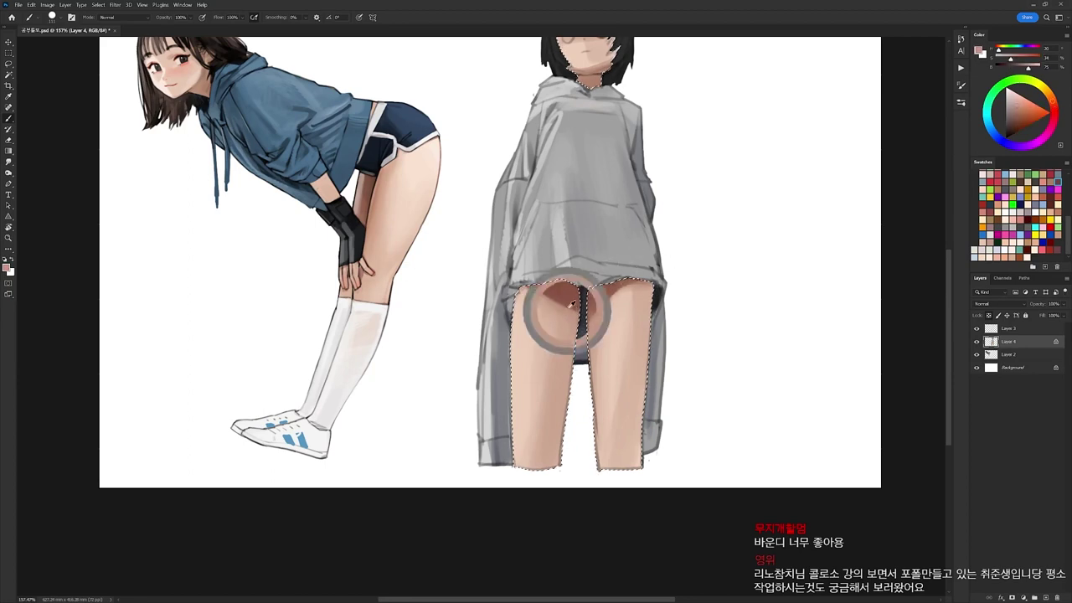
left_click(572, 294, "alt")
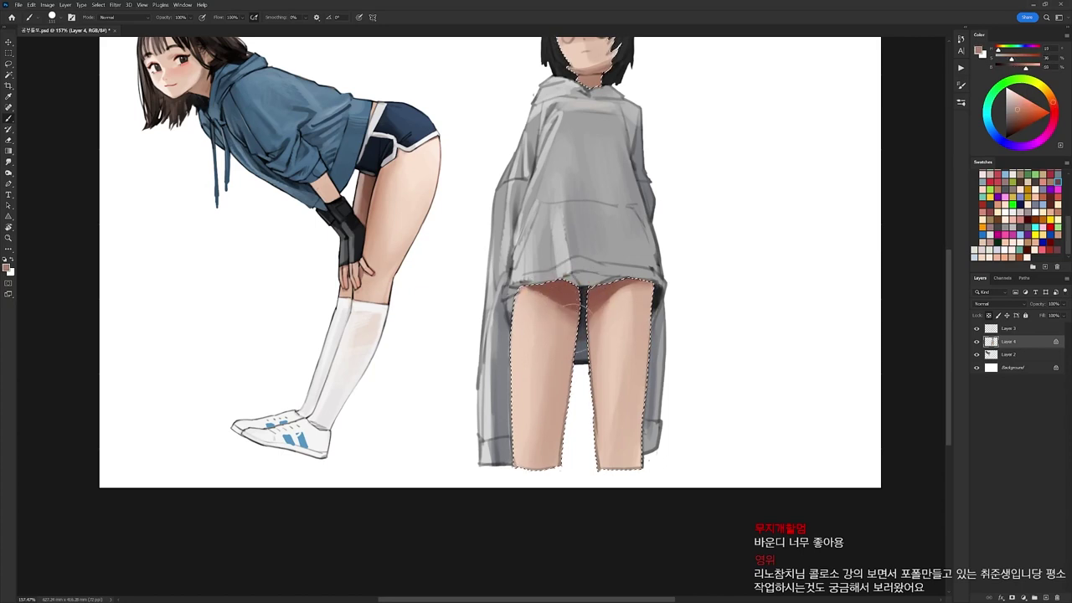
left_click(573, 294, "alt")
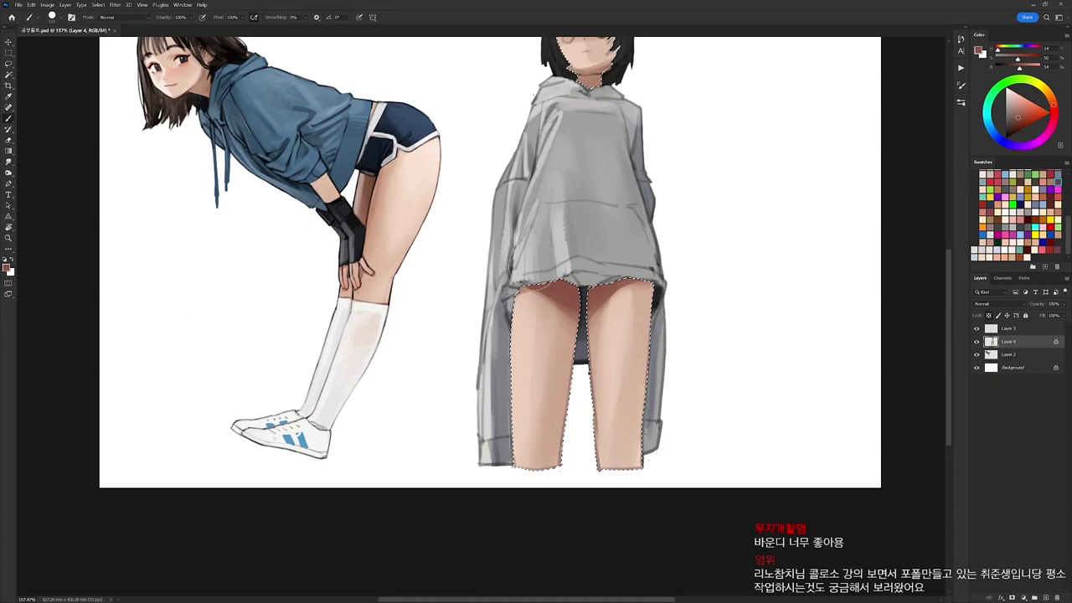
left_click(692, 298, "alt")
left_click_drag(543, 293, 516, 388)
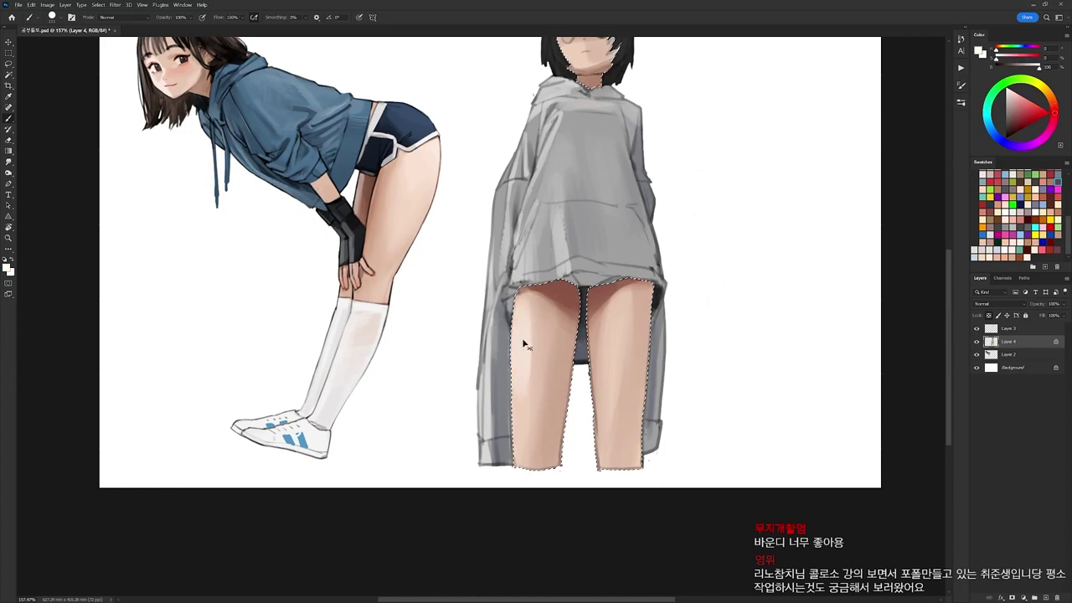
key("ctrl+z")
Choose a pale warm yellow and paint a highlight down the outer side of the viewer's left leg.
left_click(524, 342, "alt")
left_click(1046, 91)
left_click(1017, 91)
left_click_drag(1017, 91, 1013, 89)
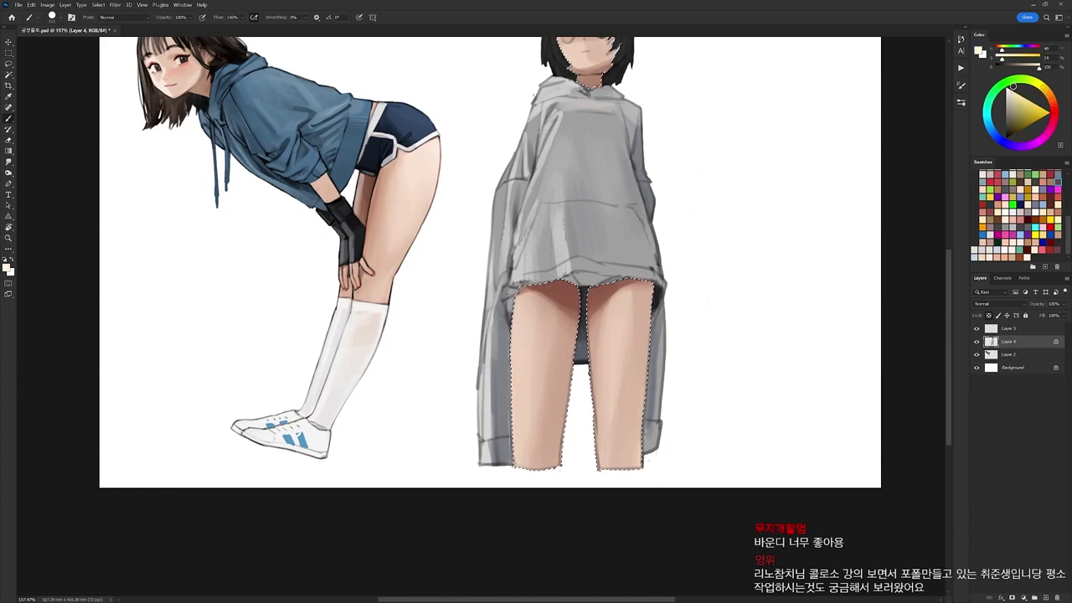
left_click_drag(522, 308, 524, 356)
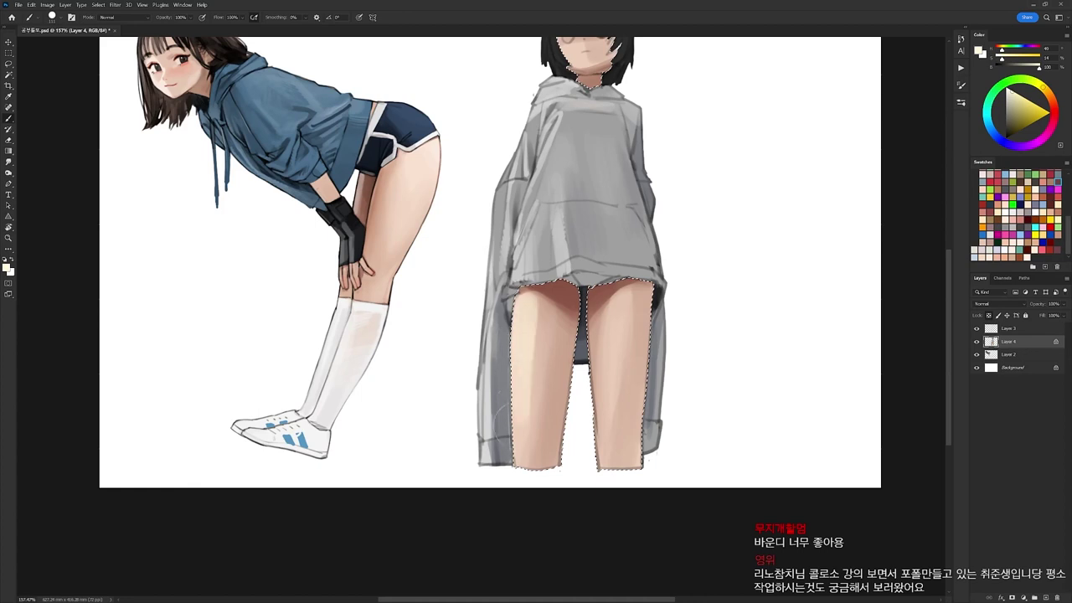
key("ctrl+z")
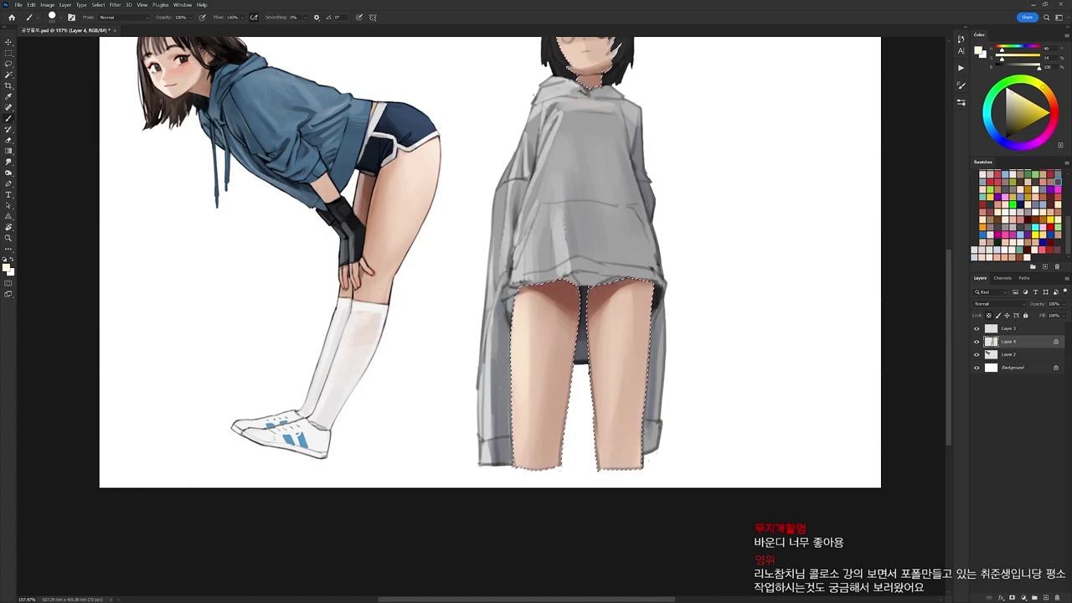
left_click_drag(521, 300, 525, 445)
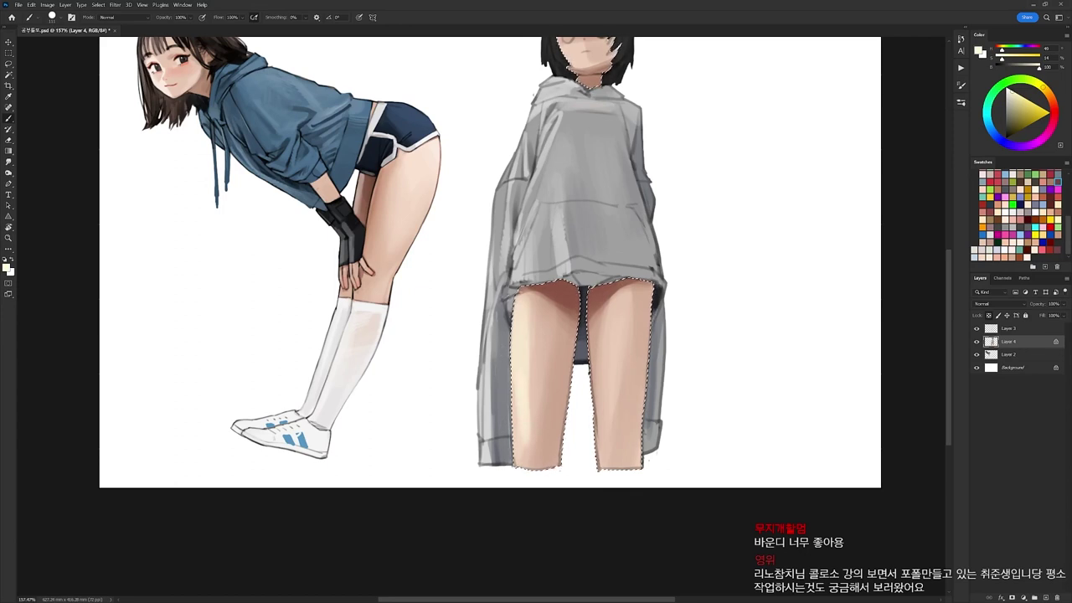
left_click_drag(528, 376, 524, 427)
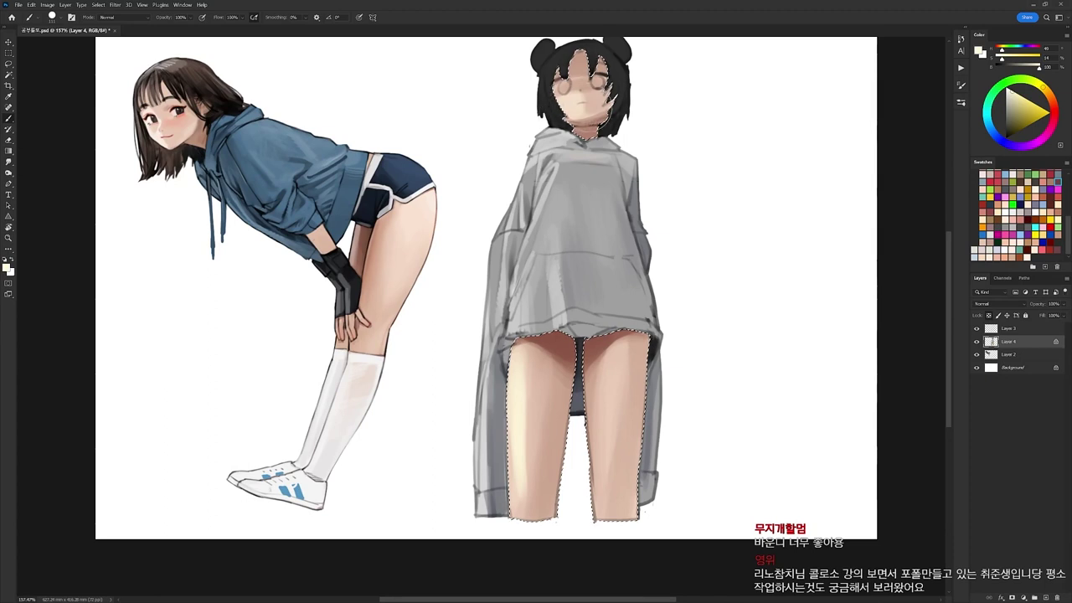
Blend the pale highlight into the lower part of the viewer's left leg with sampled skin tones.
left_click(517, 457, "alt")
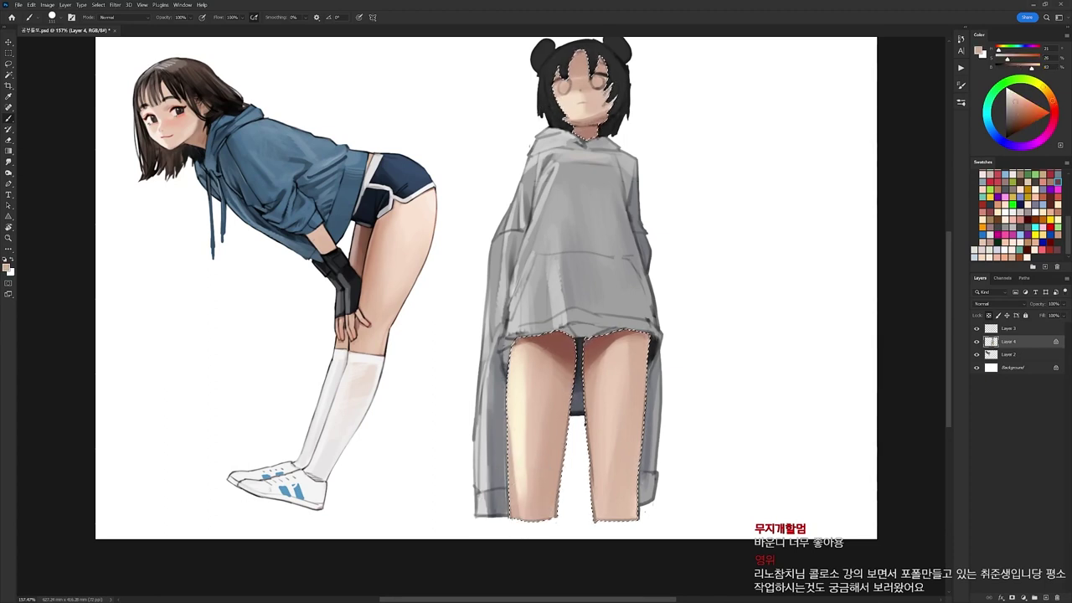
left_click(523, 470, "alt")
left_click_drag(517, 457, 517, 503)
left_click(526, 444, "alt")
left_click_drag(519, 419, 517, 469)
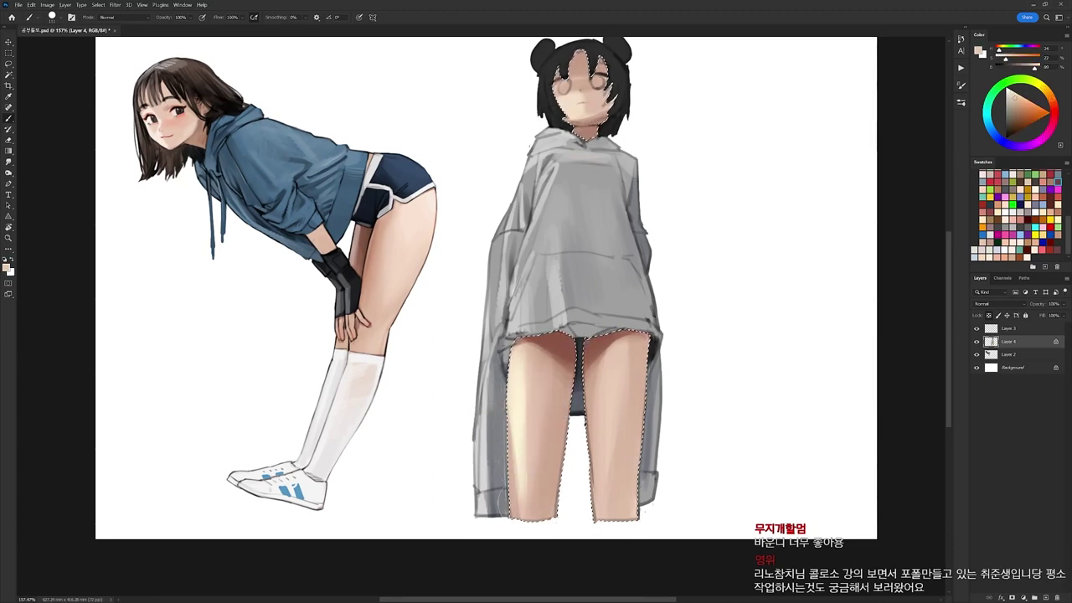
left_click(515, 411, "alt")
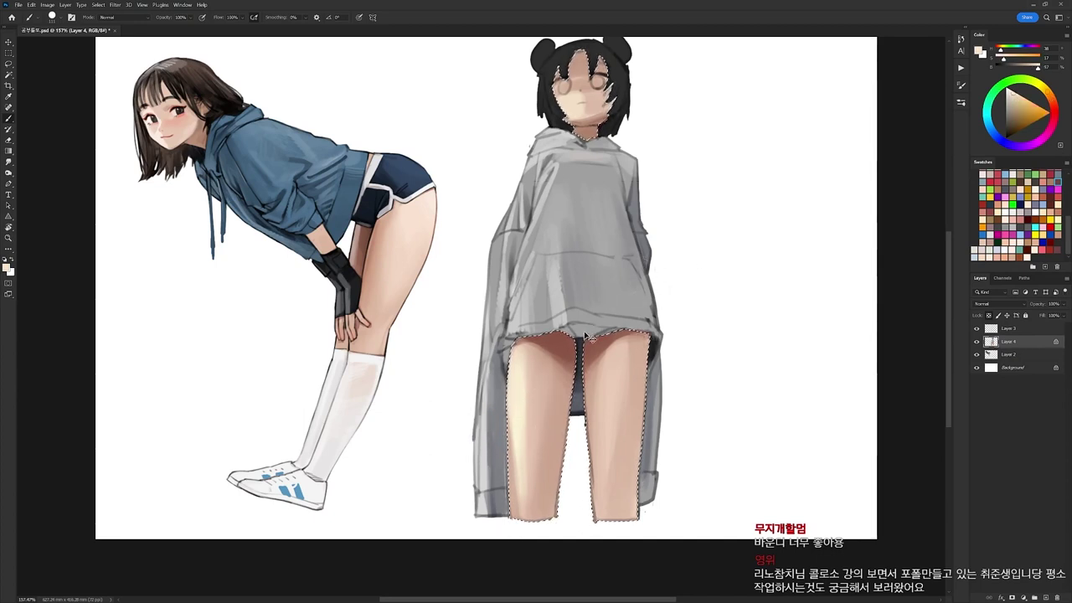
Using black and a soft round brush, deepen the hem shadows on both legs within a new Magic Wand selection, hiding its outline.
key("d")
right_click(629, 311)
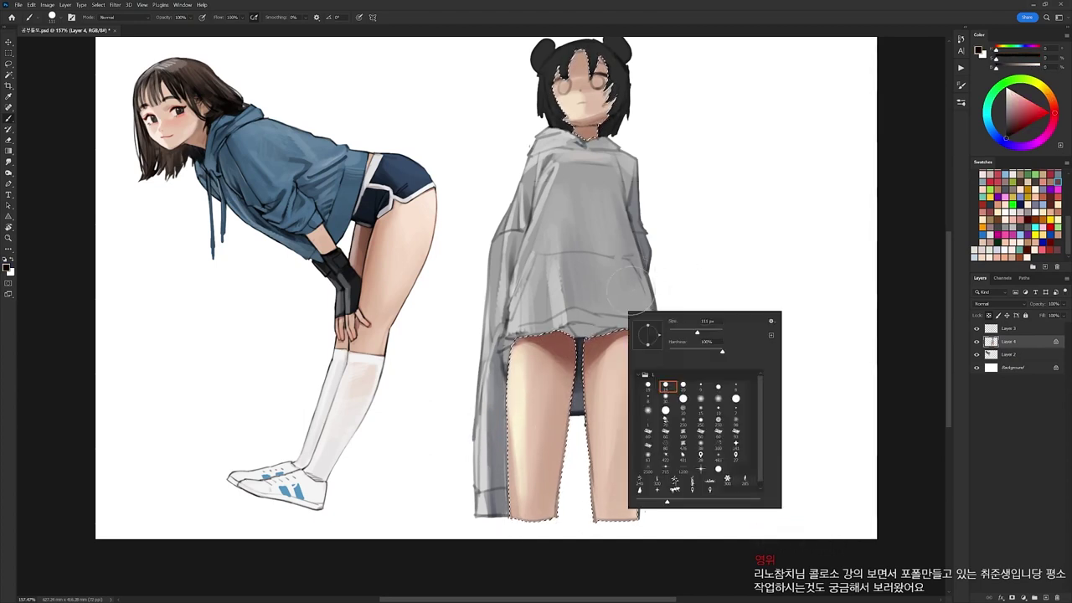
left_click(614, 315)
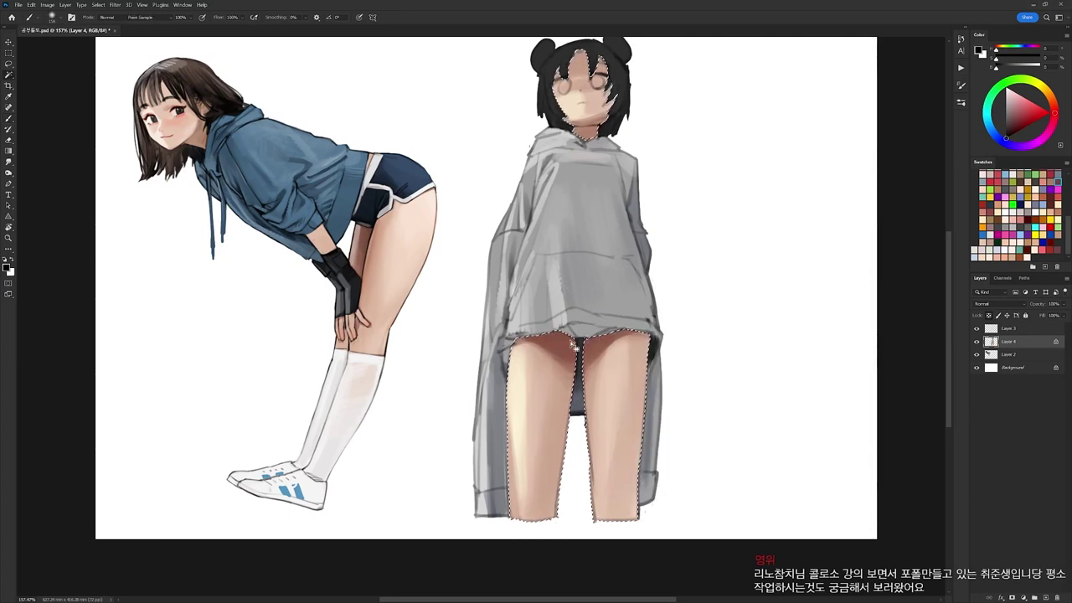
key("w")
key("ctrl+d")
left_click(565, 350)
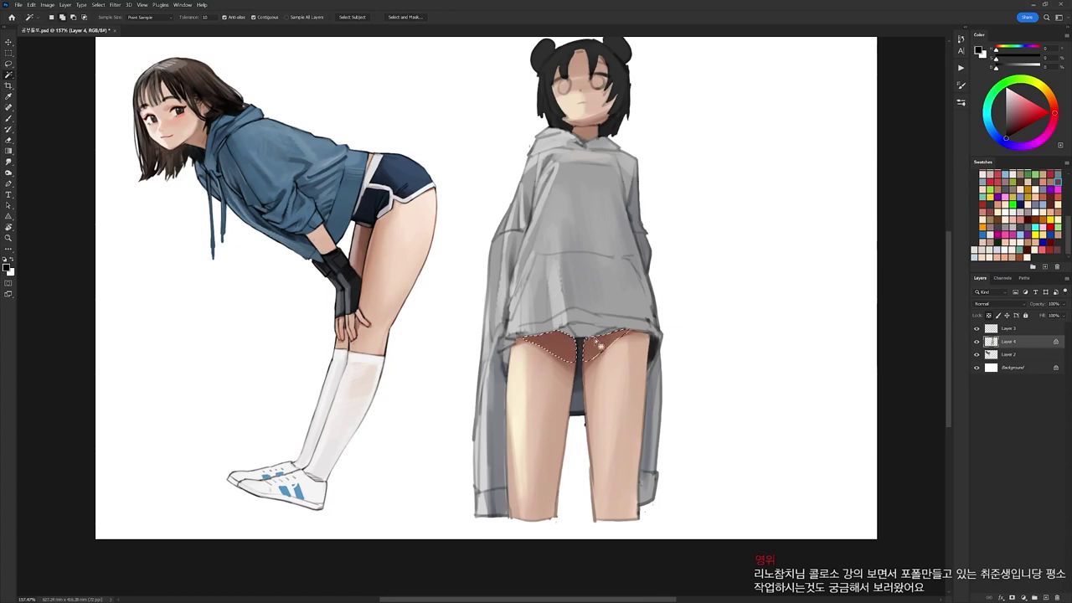
key("b")
key("ctrl+h")
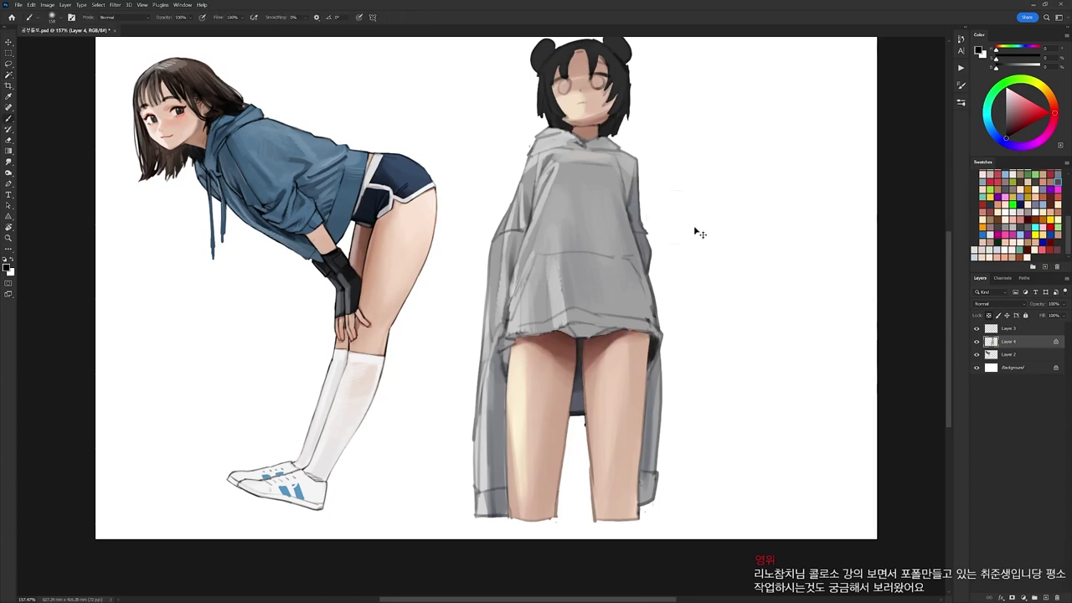
Paint black shorts beneath the hoodie hem between the legs with a hard round brush and the sampled hair colour.
key("r")
left_click_drag(685, 365, 617, 209)
right_click(616, 224)
left_click(671, 304)
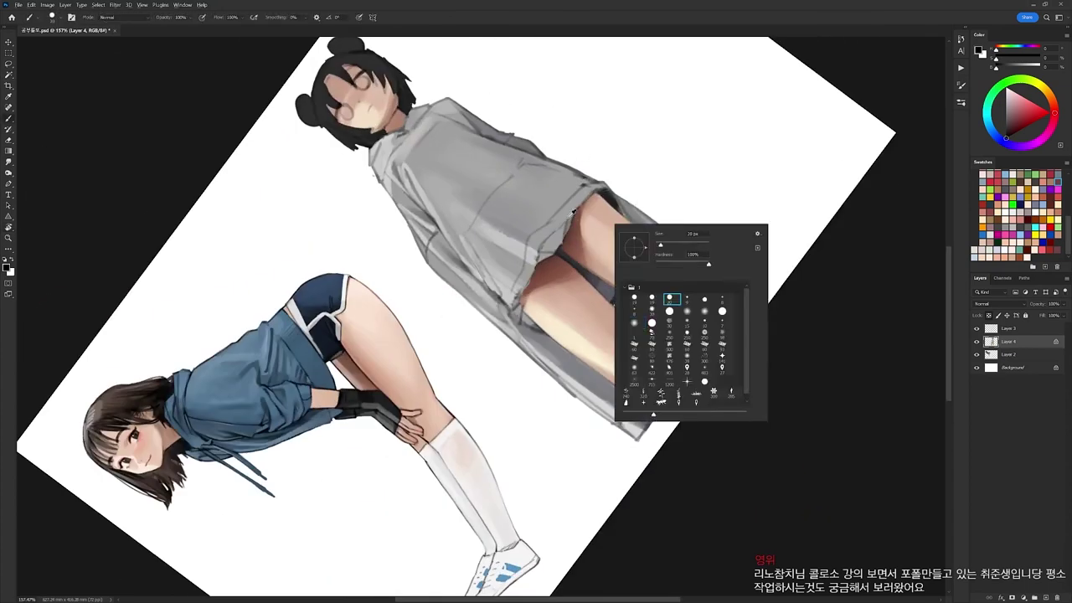
left_click(322, 73, "alt")
left_click_drag(1002, 68, 997, 73)
mouse_move(545, 244)
left_mouse_down()
mouse_move(540, 261)
mouse_move(573, 215)
left_mouse_up()
key("r")
left_click_drag(721, 105, 745, 268)
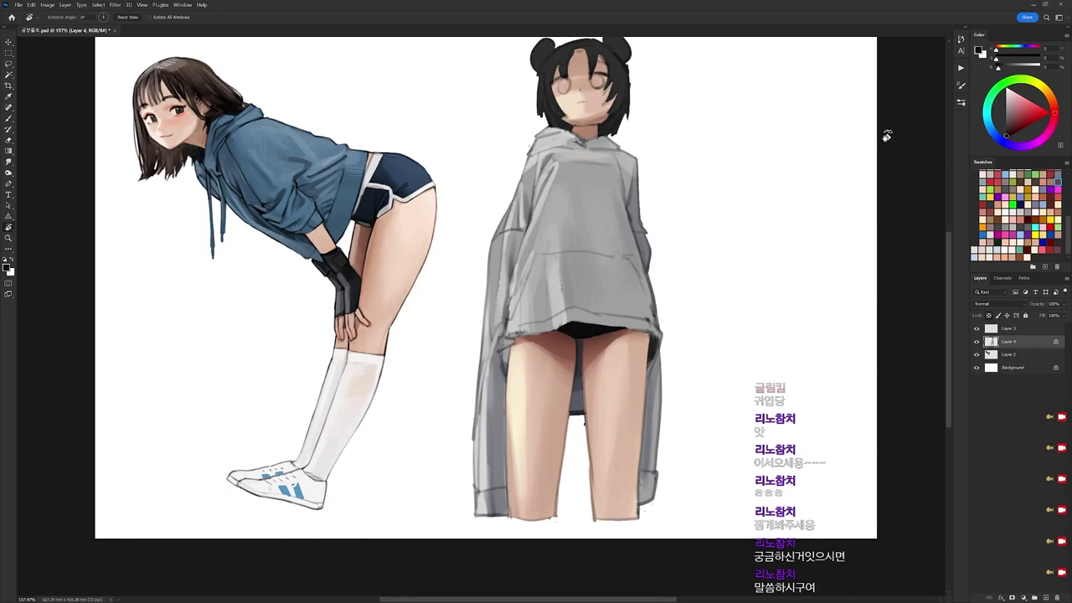
Fill both eyes of the standing figure with a flat grey using a round brush.
key("b")
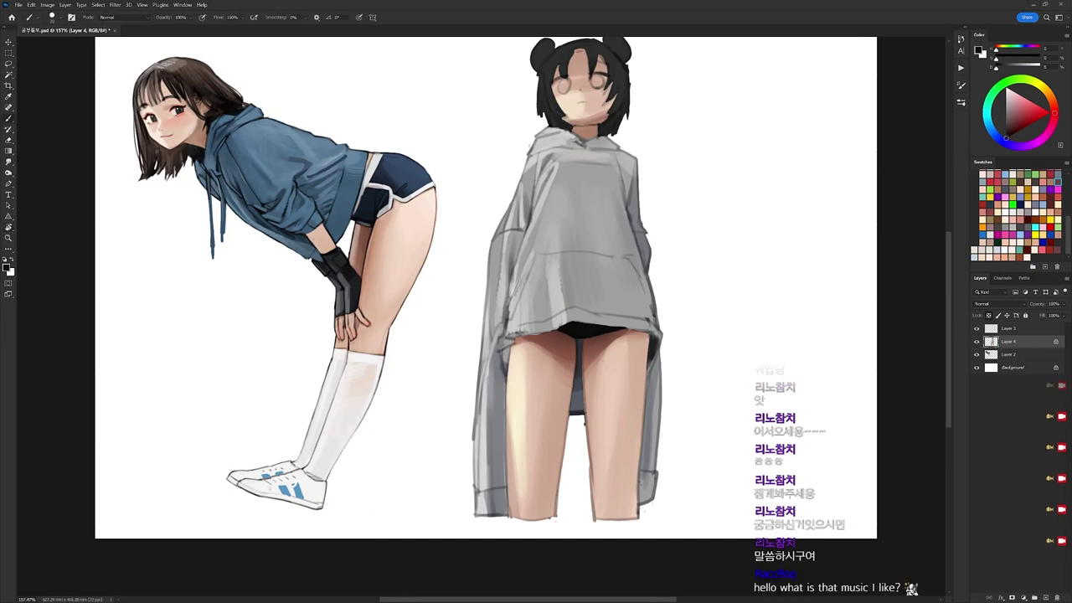
right_click(636, 126)
left_click(661, 128)
left_click(654, 94, "alt")
mouse_move(597, 76)
left_mouse_down()
mouse_move(565, 89)
mouse_move(604, 87)
left_mouse_up()
Select the hair with the Magic Wand, shade its sides and bun with black, and clear the selection.
key("d")
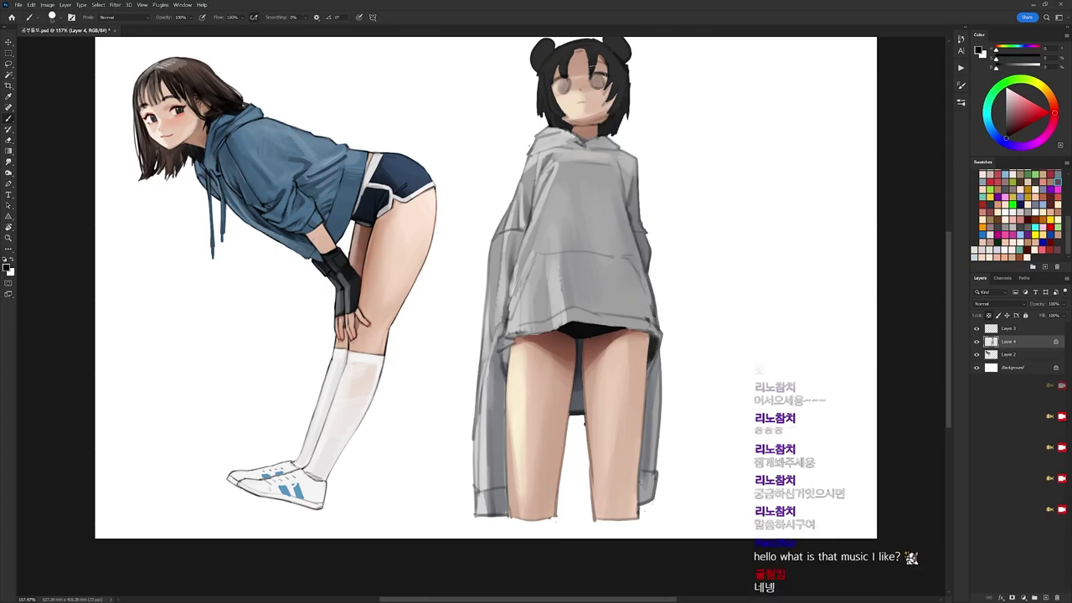
left_click_drag(802, 303, 799, 335)
key("w")
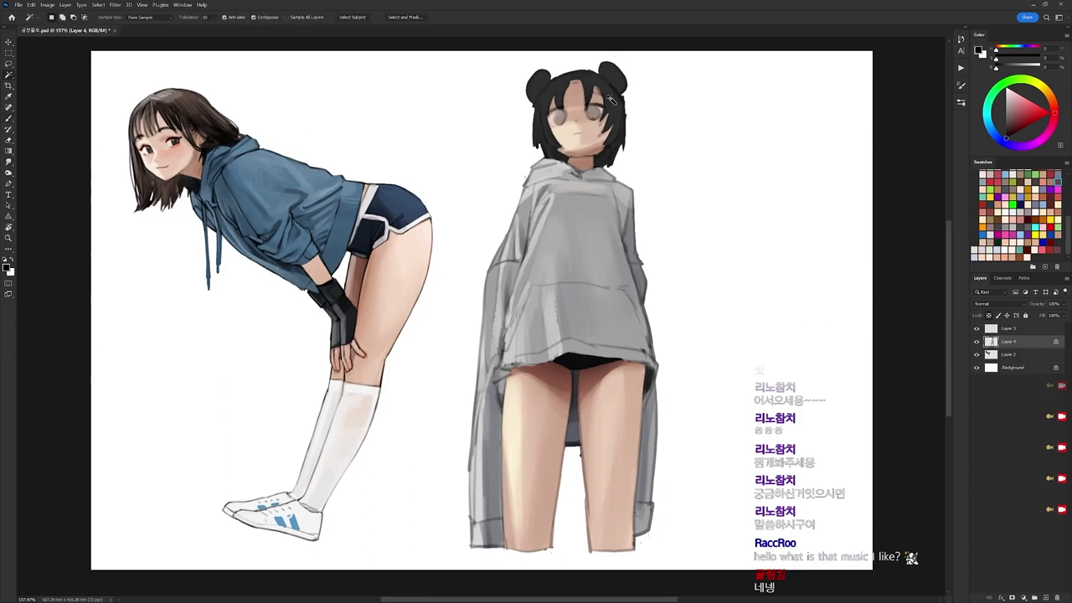
left_click(616, 100)
key("b")
left_click_drag(616, 105, 612, 154)
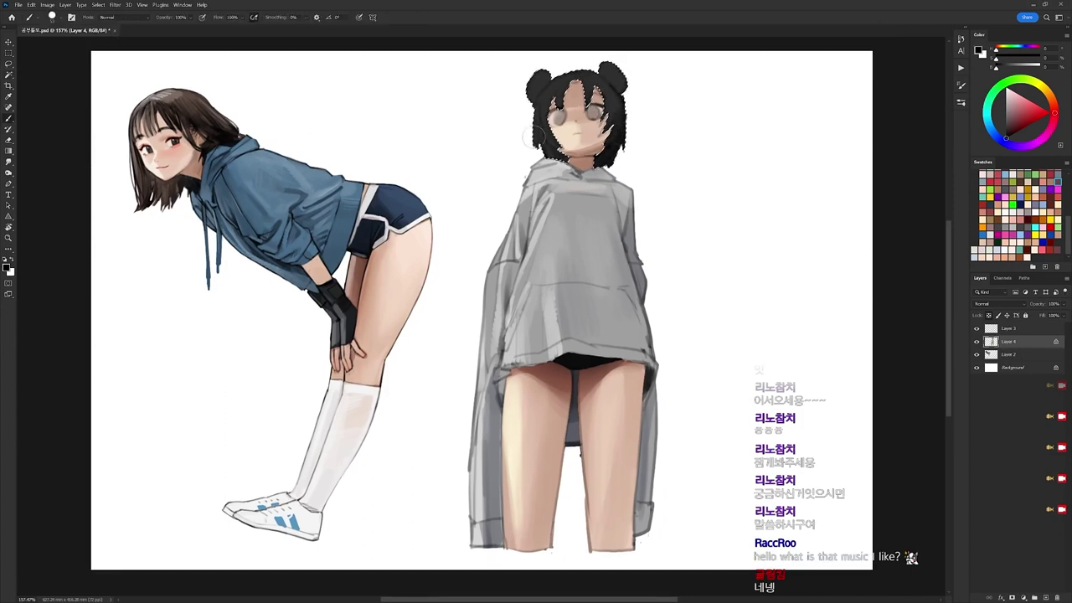
left_click_drag(538, 134, 548, 153)
left_click_drag(615, 73, 617, 132)
key("ctrl+d")
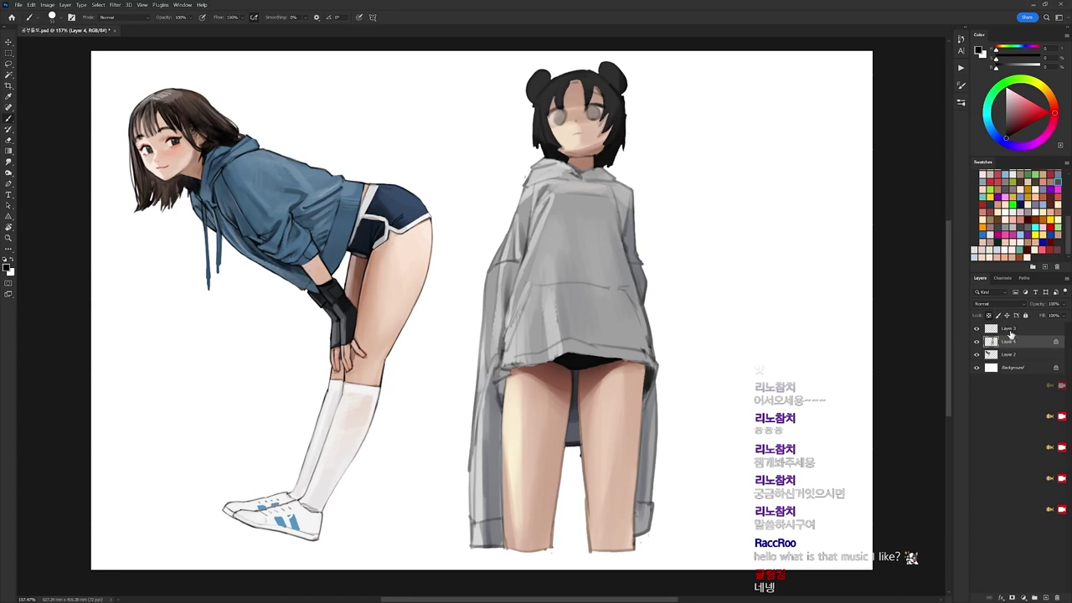
Clip Layer 3 to the painted figure layer, lock its transparency and recolour its lines with a muted dark red swatch.
left_click(1011, 330)
key("ctrl+alt+g")
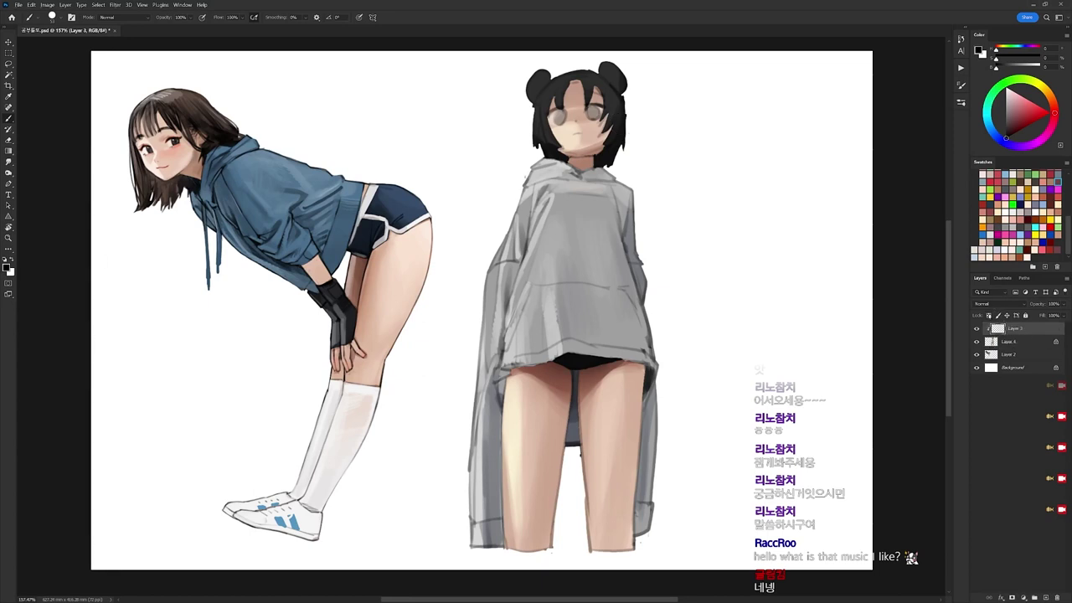
left_click(1059, 179)
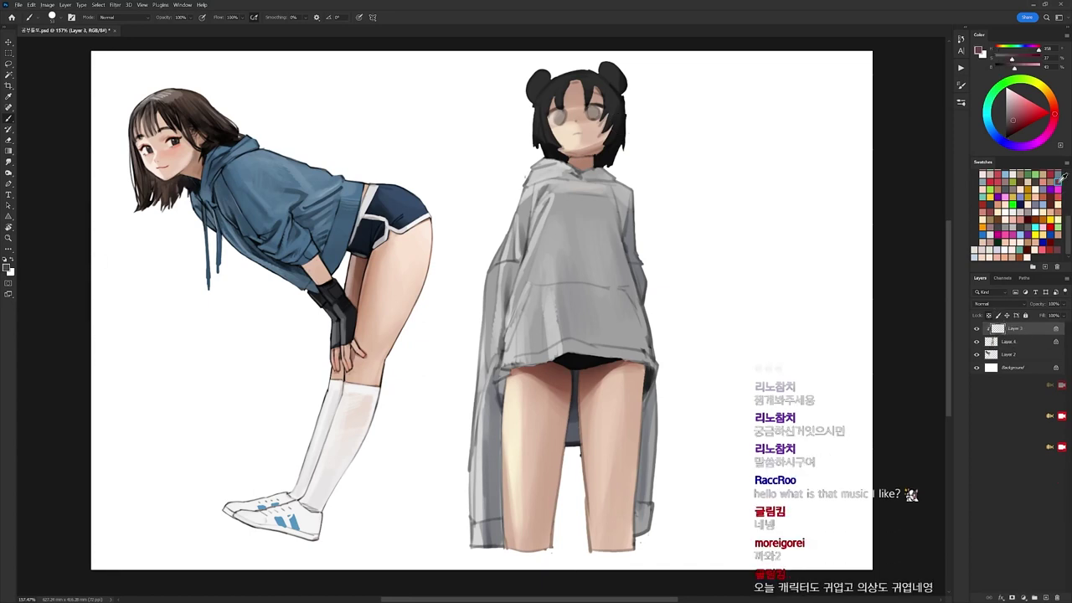
key("alt+BackSpace")
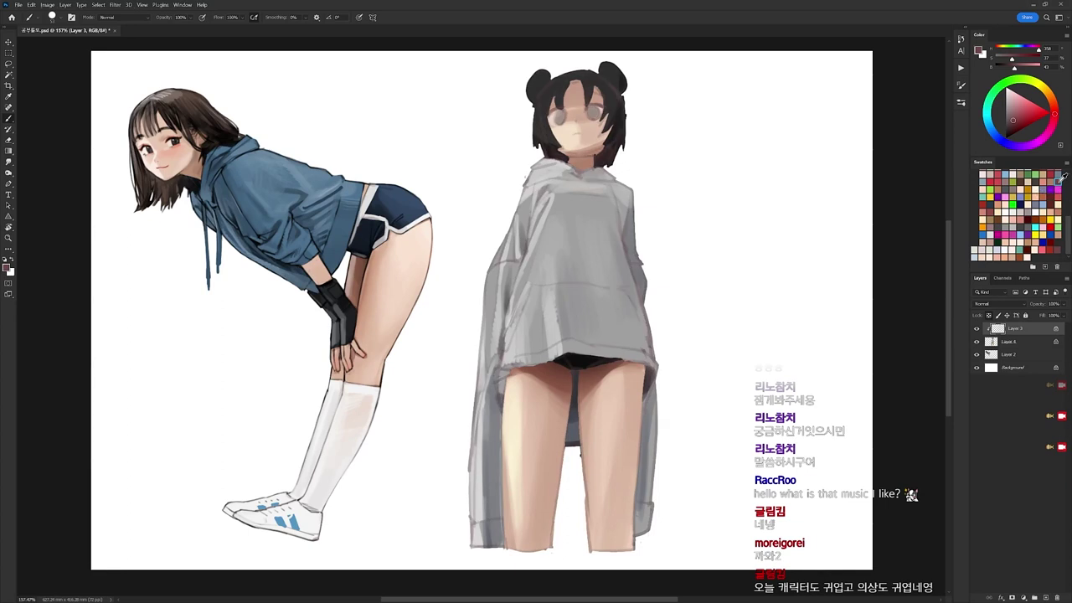
Set the line layer's blend mode to Linear Burn and merge it into Layer 4.
left_click(986, 303)
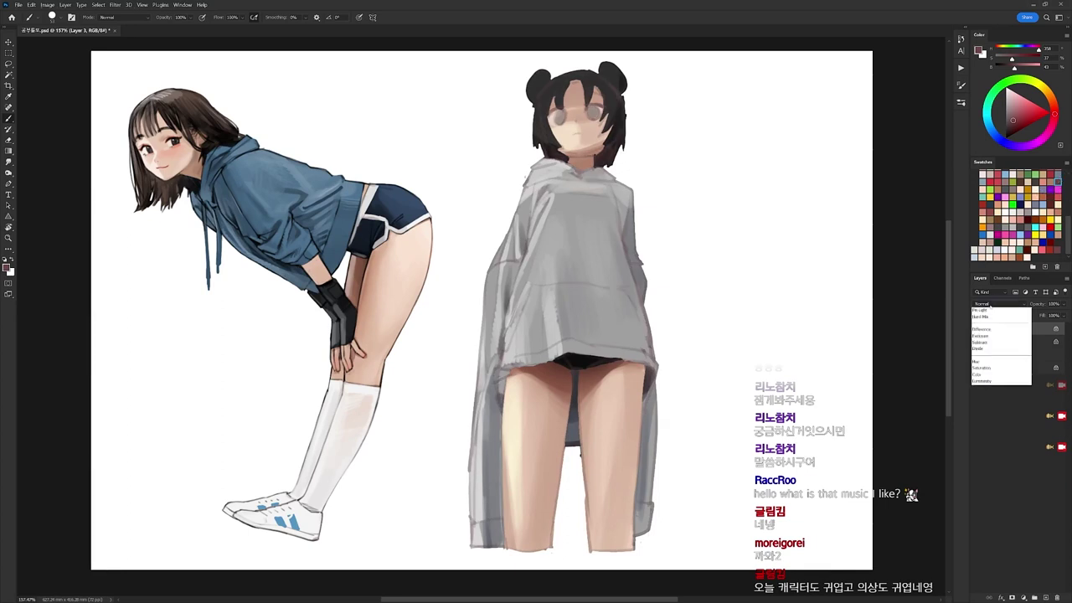
left_click(993, 350)
left_click(1020, 374)
left_click(1022, 331)
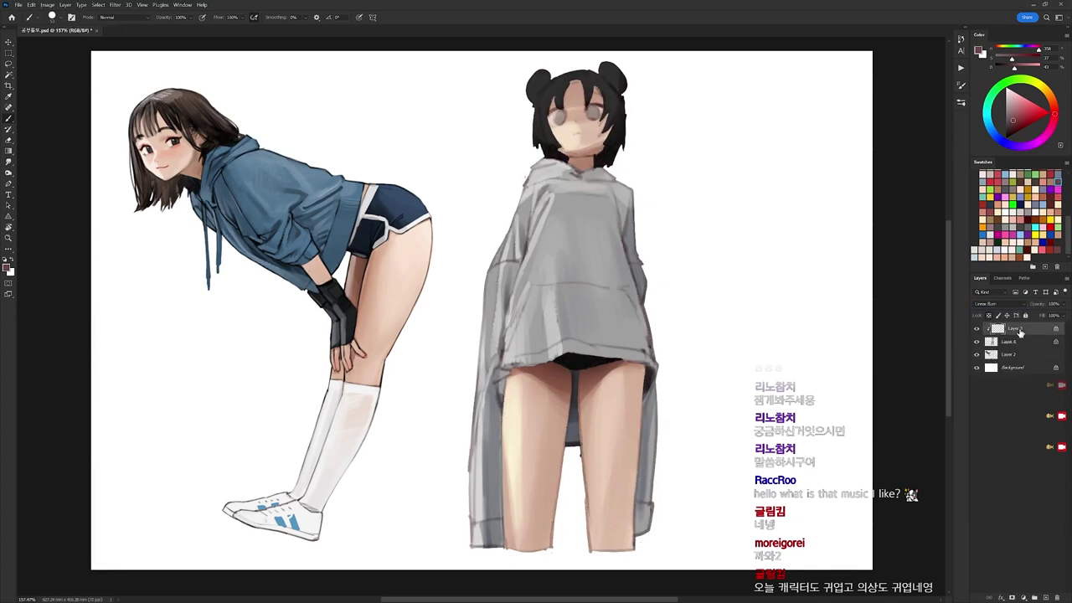
key("ctrl+e")
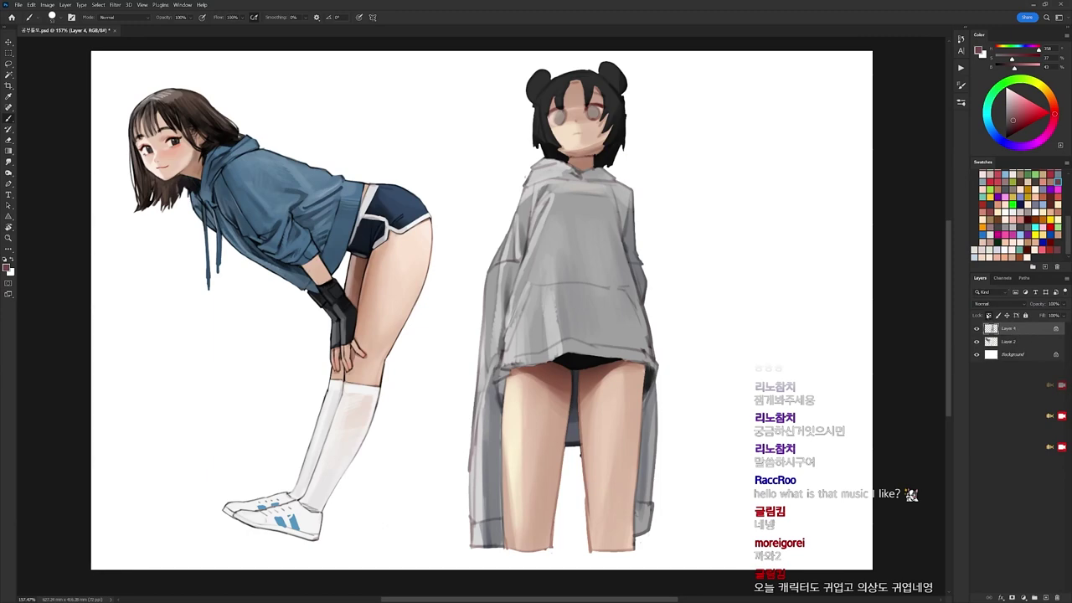
Touch up the sketch lines around the face with a small brush and a sampled skin tone.
key("d")
scroll(583, 99, "up", 5)
left_click_drag(586, 100, 583, 210)
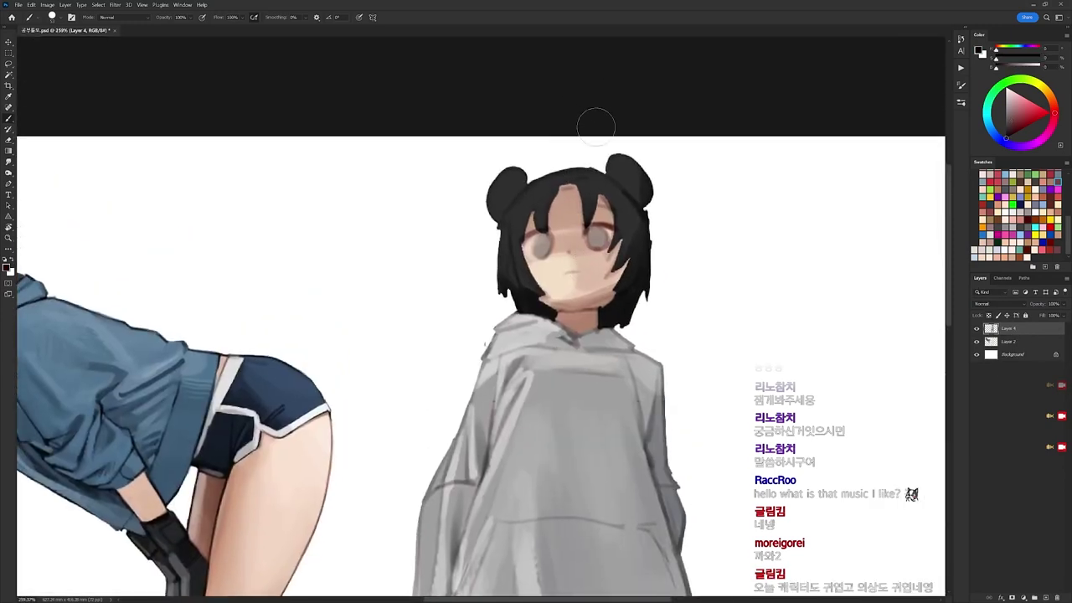
right_click(600, 124)
left_click(671, 229)
left_click(520, 266, "alt")
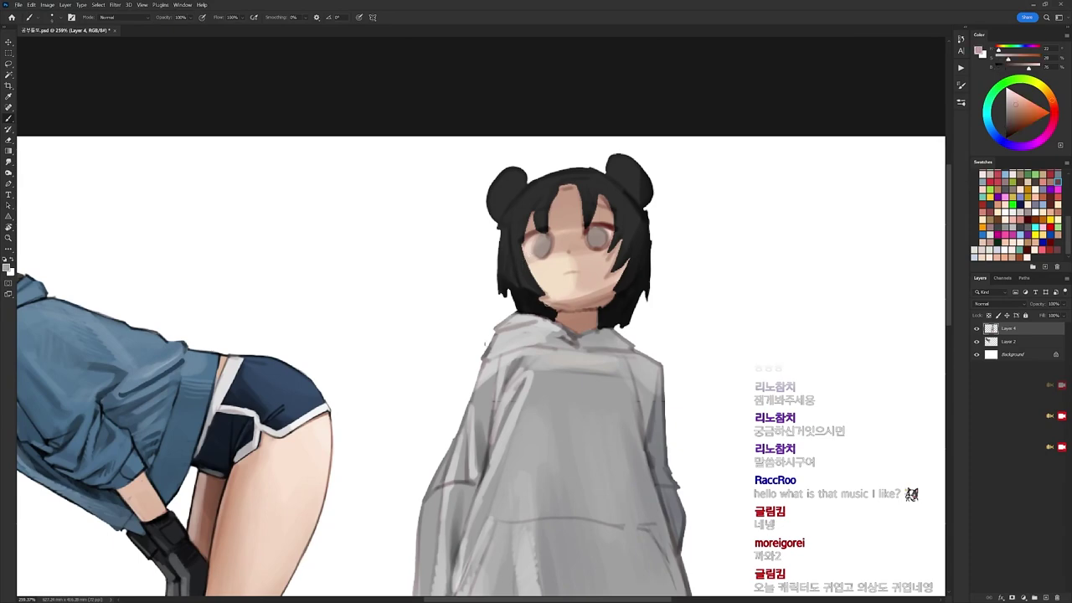
Strengthen the upper eyelid line of the viewer's right eye in sampled dark red and tidy the surrounding skin with sampled tones.
key("r")
mouse_move(558, 309)
left_mouse_down()
mouse_move(648, 170)
mouse_move(569, 151)
left_mouse_up()
key("d")
key("b")
right_click(560, 172)
left_click(597, 257)
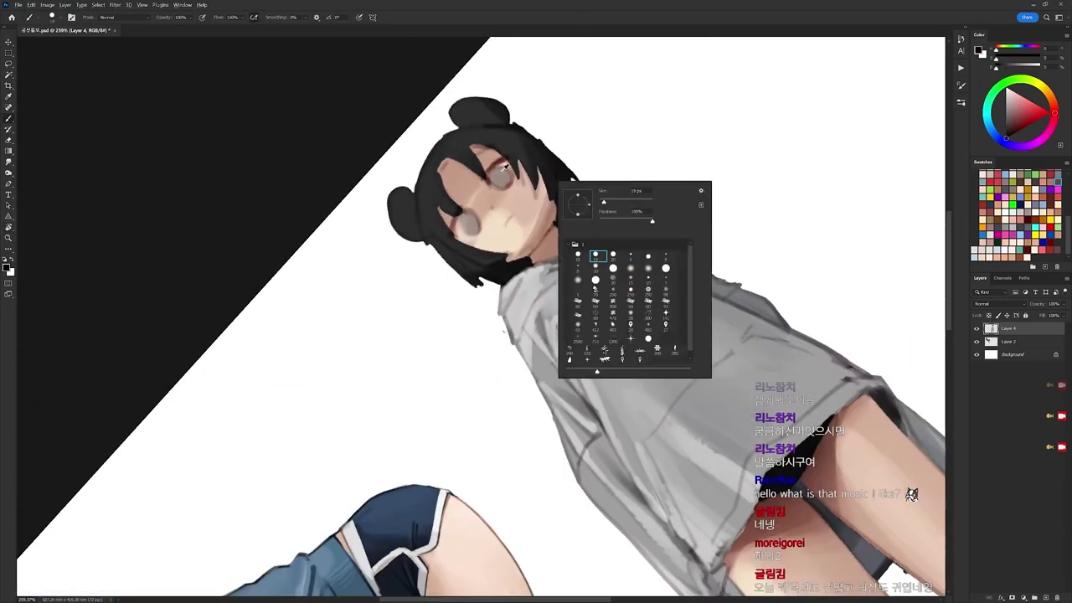
left_click(501, 160, "alt")
left_click(504, 155, "alt")
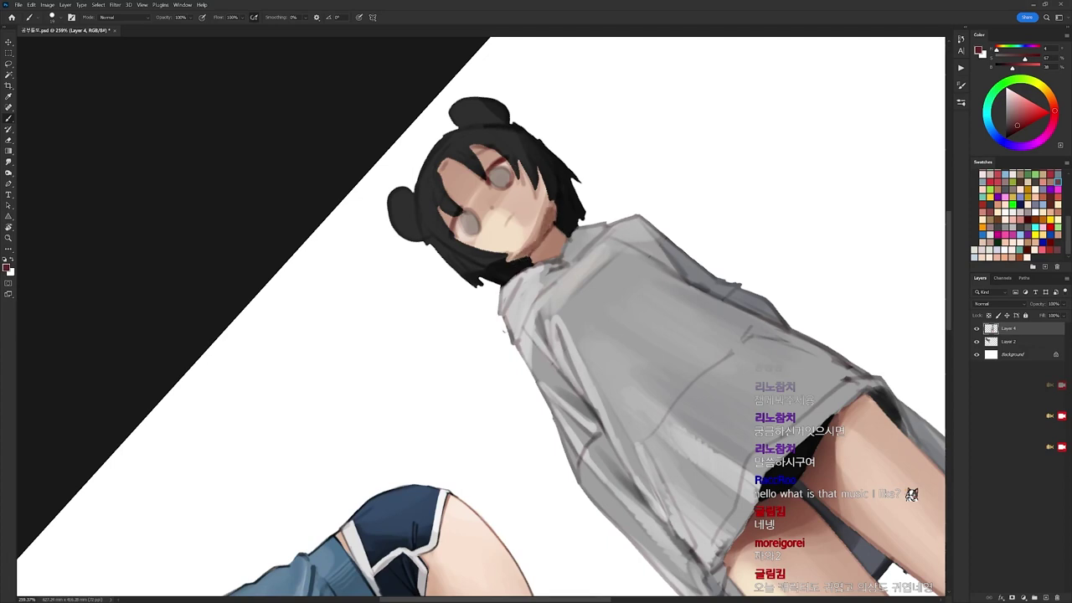
left_click(536, 207, "alt")
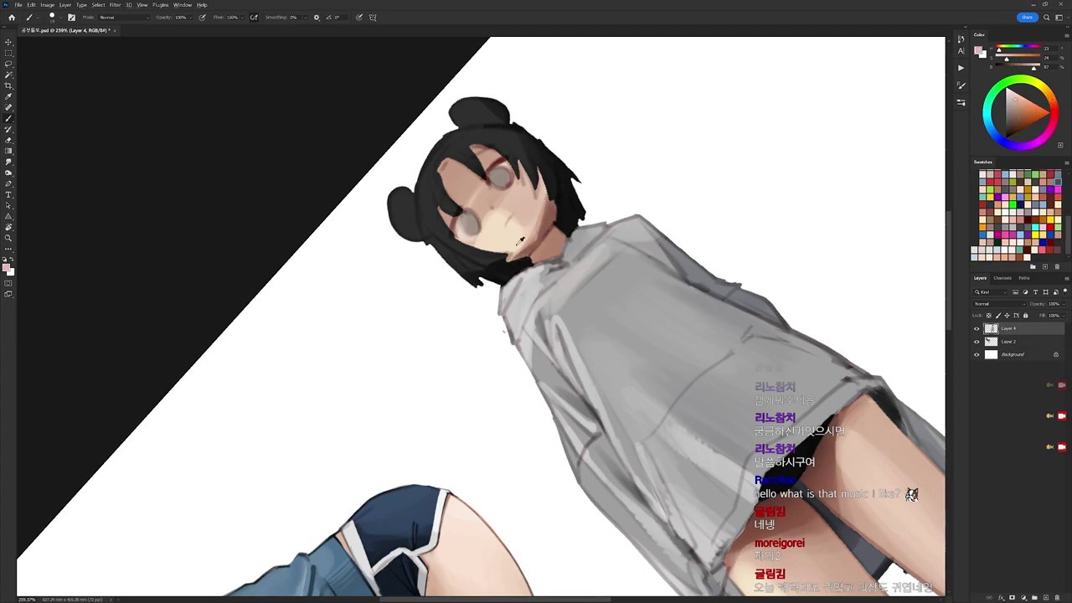
left_click(532, 213, "alt")
Refine the jawline, chin and neck shadow with sampled brown and skin tones.
key("r")
left_click_drag(580, 180, 636, 346)
left_click(603, 270, "alt")
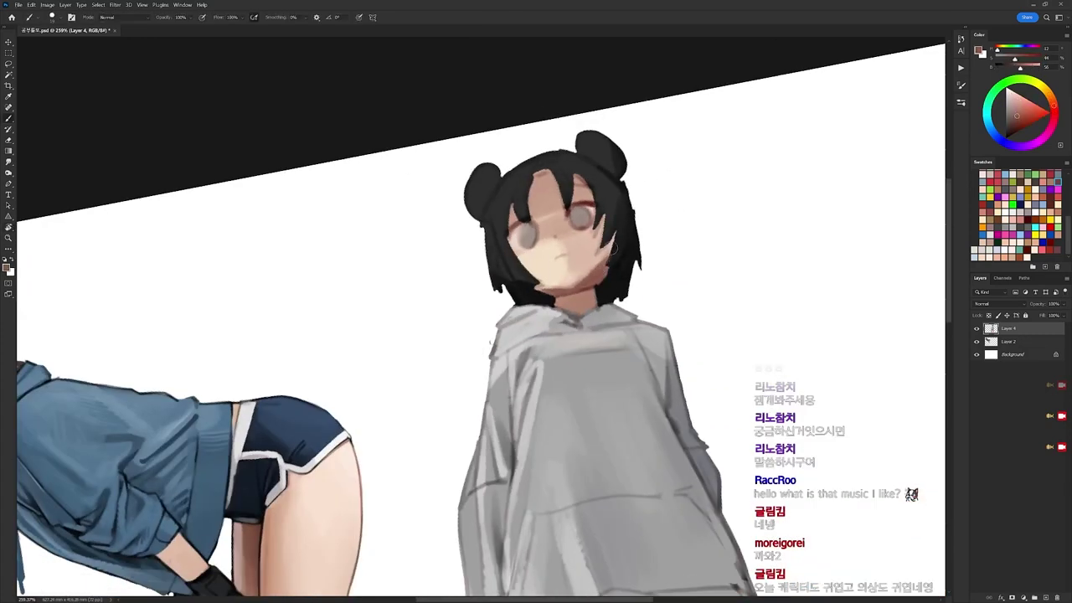
left_click(601, 265, "alt")
left_click_drag(531, 289, 542, 290)
key("r")
left_click_drag(695, 271, 670, 299)
left_click_drag(620, 283, 630, 202)
left_click(578, 227, "alt")
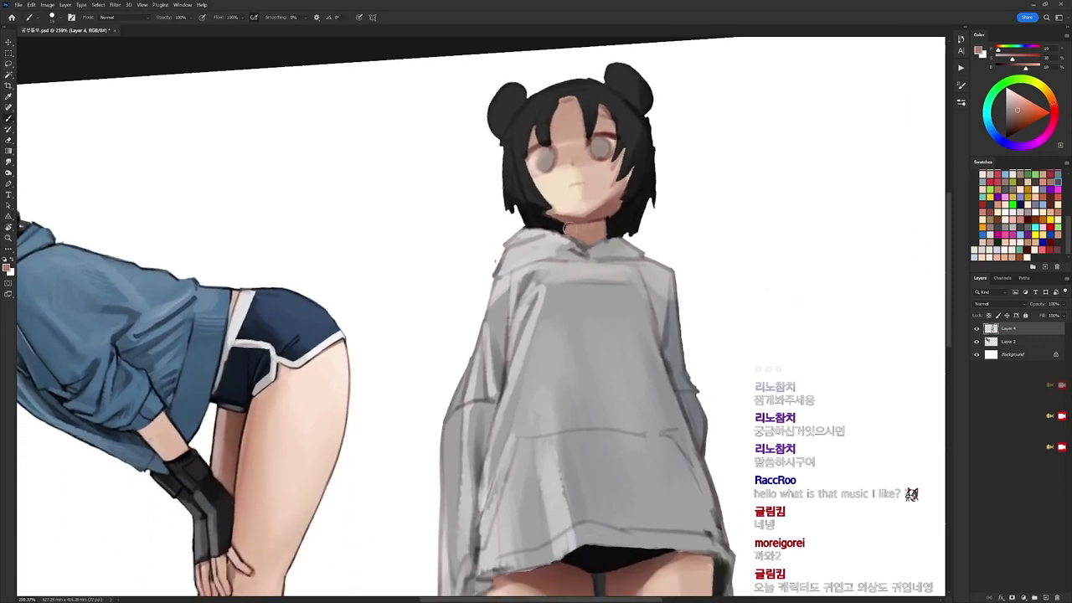
With a small brush and sampled hair black, reshape the hair's outer edge and side lock on the viewer's right.
left_click(638, 183, "alt")
right_click(654, 171)
left_click(744, 249)
left_click(635, 180)
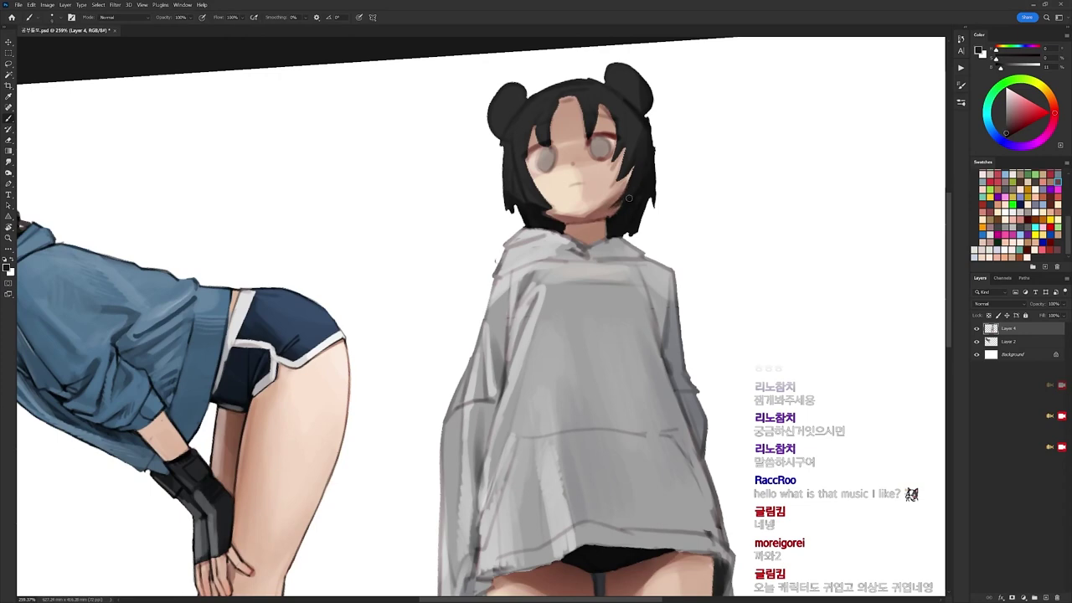
key("e")
left_click_drag(653, 161, 650, 191)
key("b")
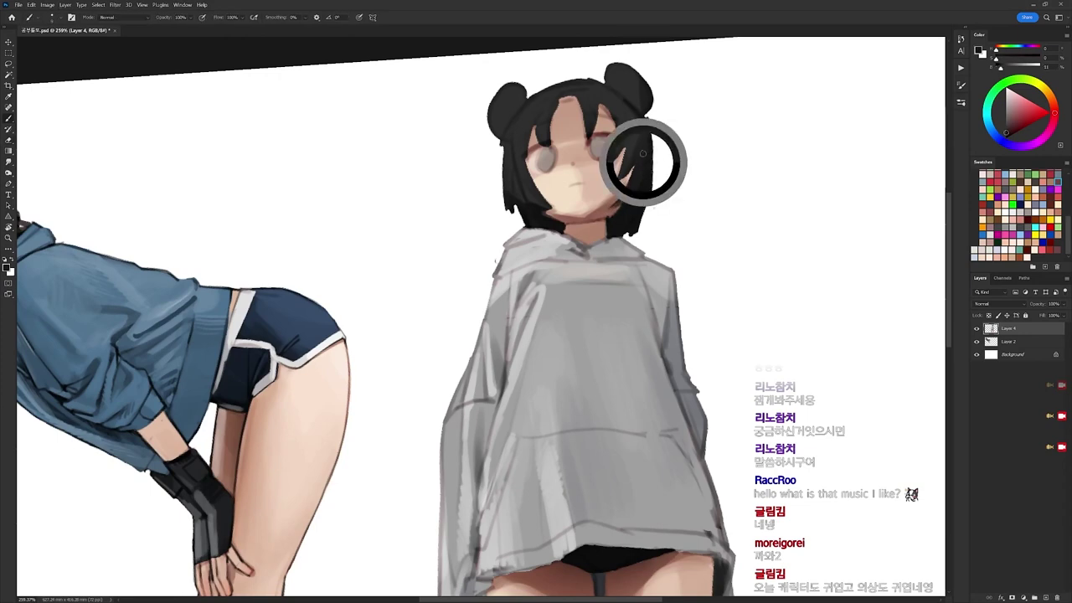
left_click_drag(647, 124, 652, 178)
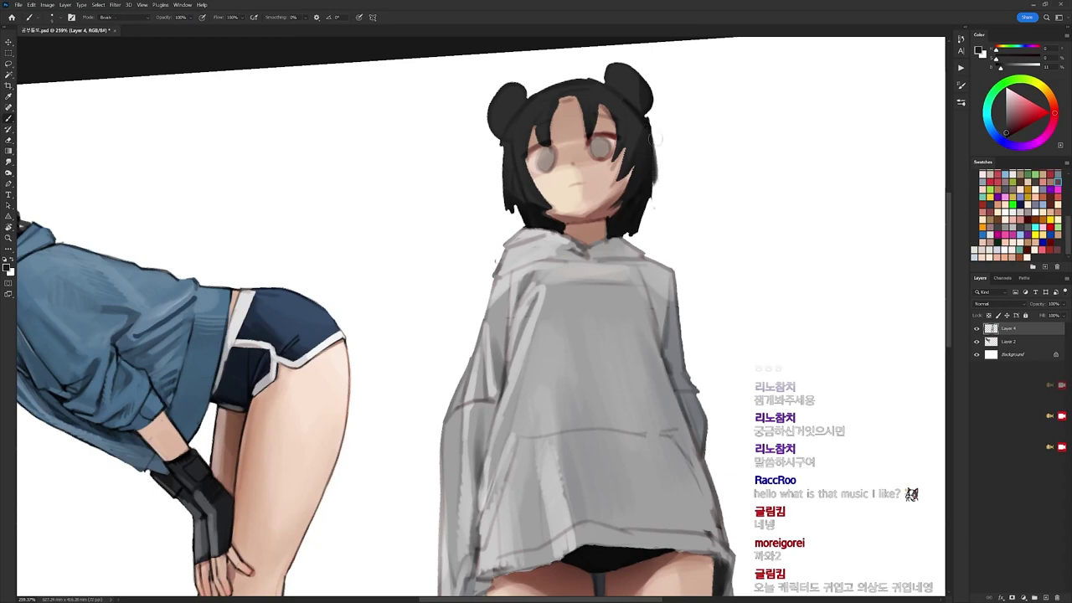
Carve pointed strand tips along the viewer's right side of the hair by alternately erasing and painting.
key("e")
mouse_move(652, 171)
left_mouse_down()
mouse_move(653, 194)
mouse_move(648, 163)
mouse_move(638, 230)
mouse_move(625, 238)
mouse_move(632, 229)
left_mouse_up()
key("b")
key("e")
key("b")
key("e")
key("b")
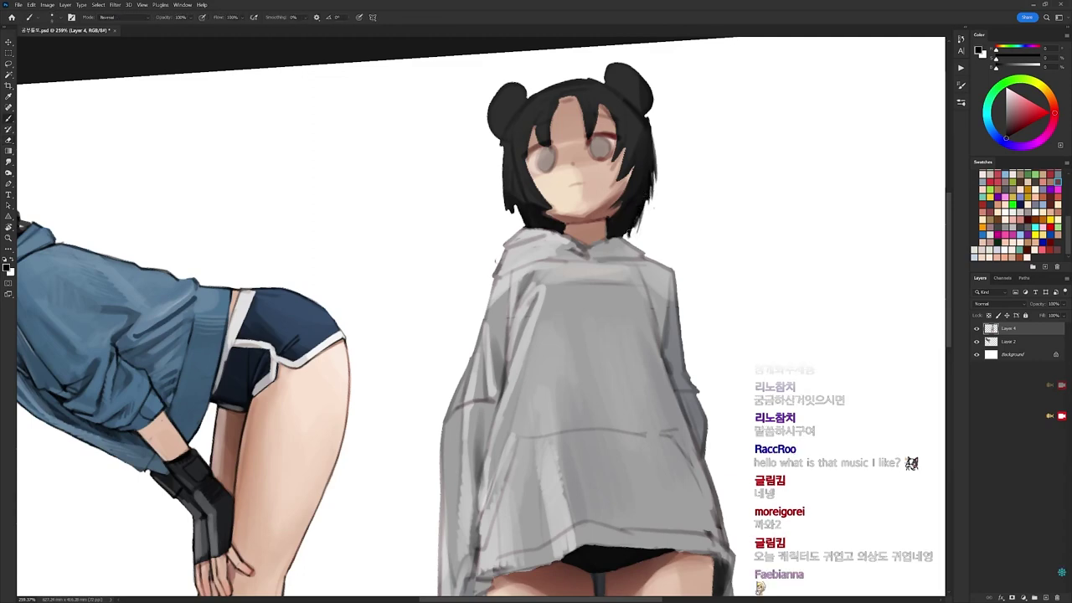
key("e")
Trim and repaint the lower hair tips beside the neck on the viewer's right with sampled black.
key("r")
left_click_drag(623, 222, 742, 179)
key("b")
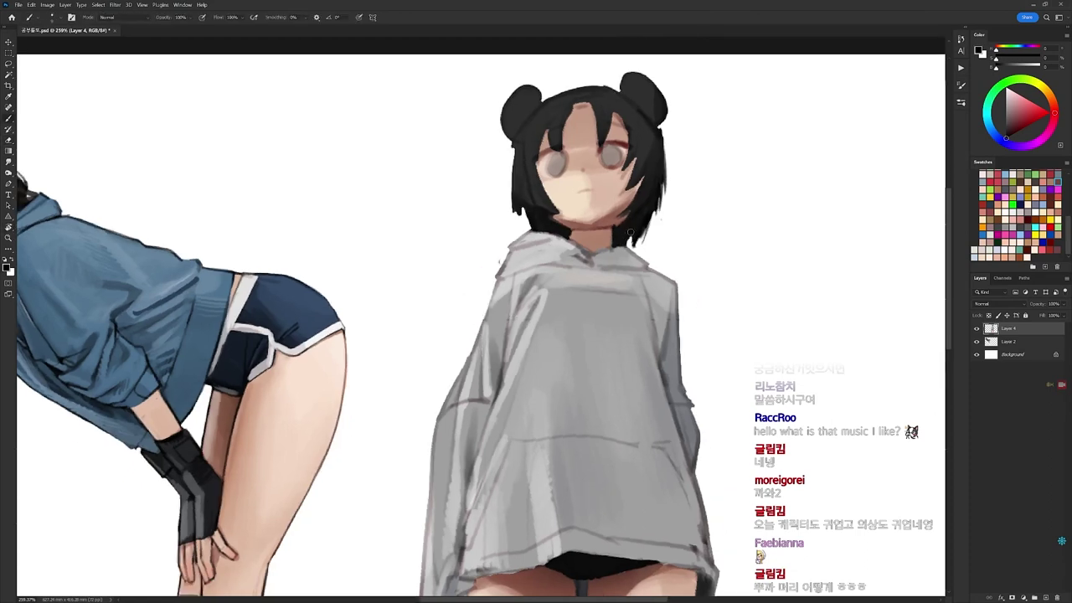
left_click(635, 228, "alt")
key("e")
left_click_drag(633, 229, 625, 244)
key("b")
left_click(637, 226, "alt")
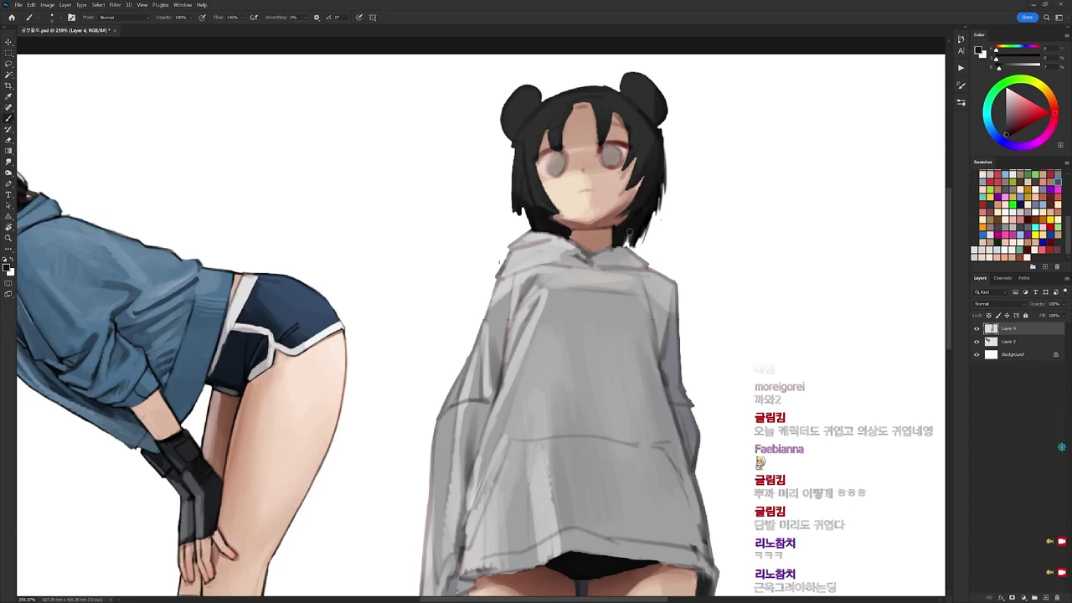
Shape the outer edge and strand tips of the hair on the viewer's left by erasing and repainting in sampled black.
key("e")
mouse_move(511, 146)
left_mouse_down()
mouse_move(514, 215)
mouse_move(538, 229)
left_mouse_up()
key("b")
left_click(528, 167, "alt")
key("e")
key("b")
key("e")
key("b")
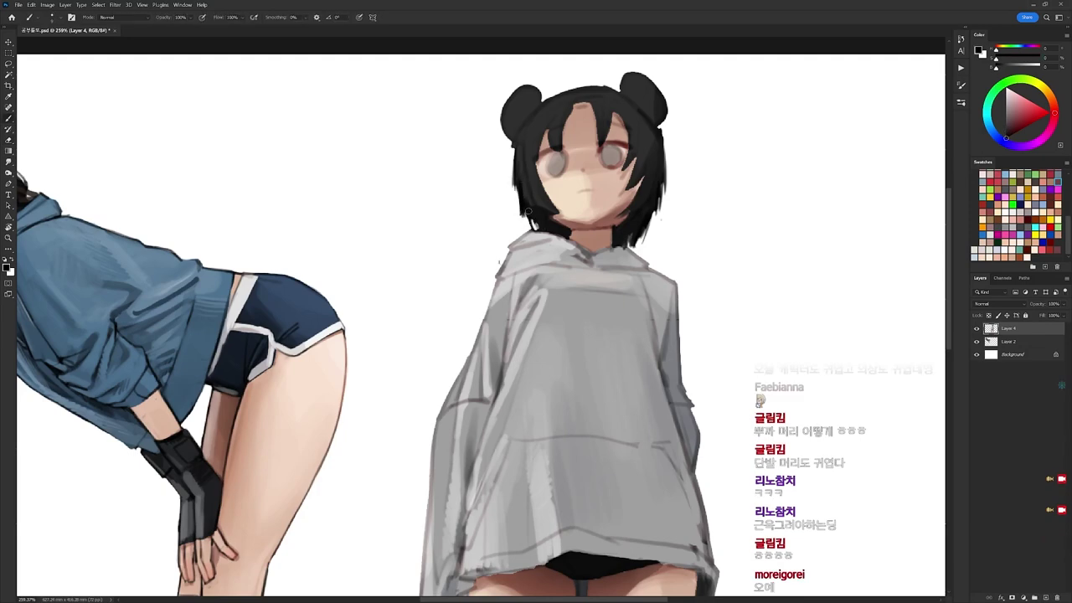
Rework the border between the viewer's left cheek and the side hair with sampled skin and hair tones.
key("ctrl+1")
scroll(611, 186, "up", 5)
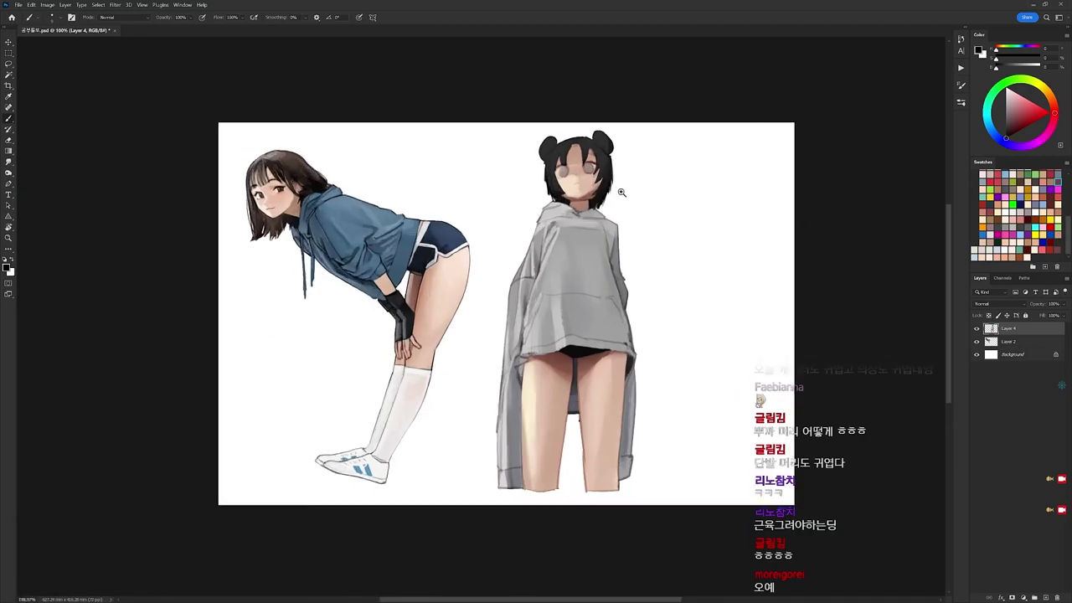
left_click_drag(503, 123, 488, 67)
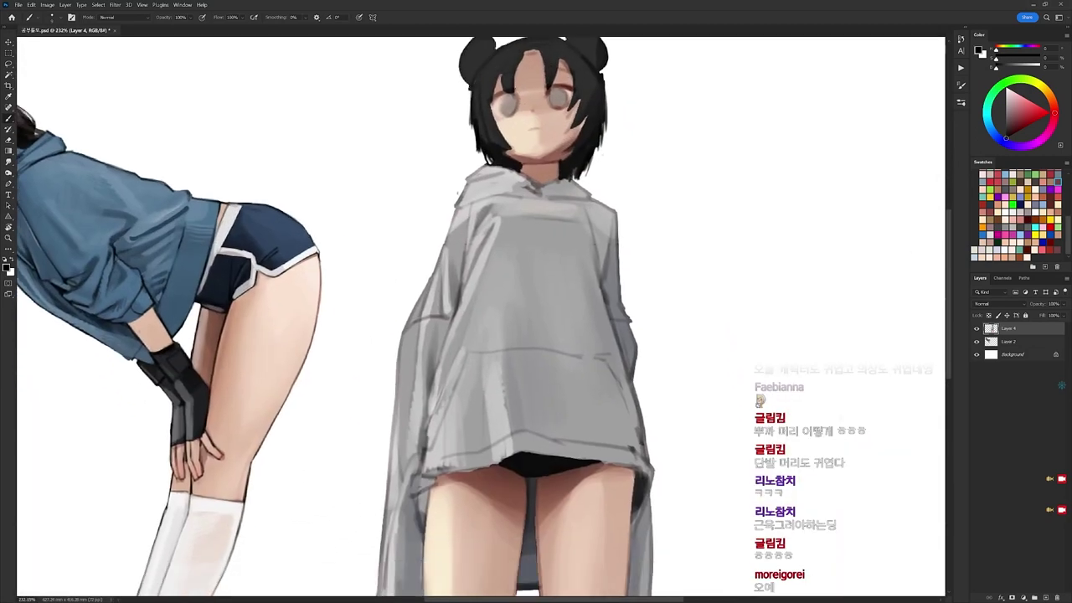
left_click(507, 138, "alt")
left_click(513, 131, "alt")
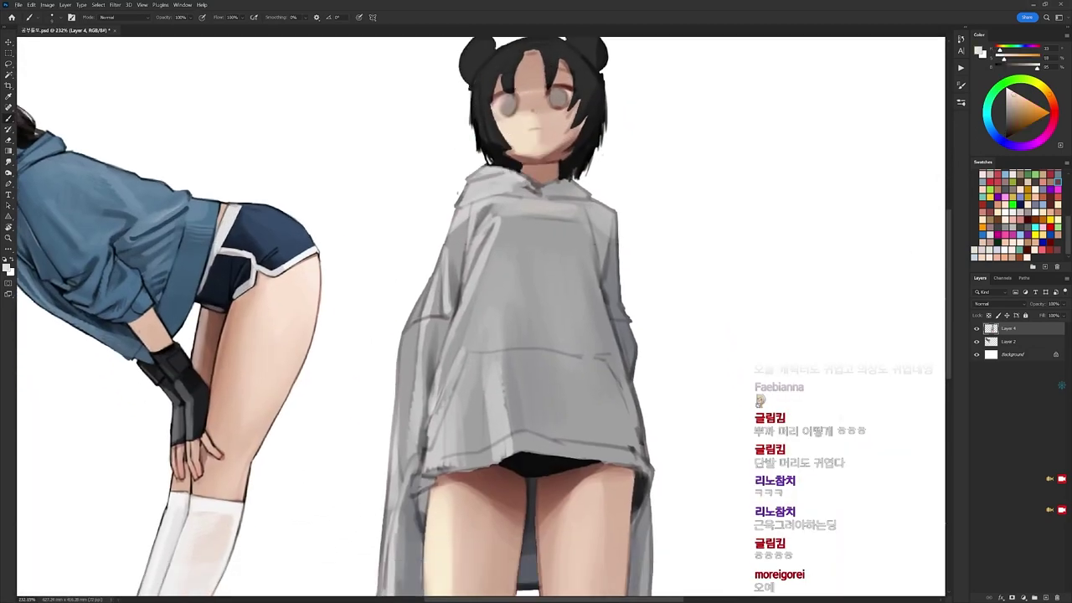
left_click_drag(494, 122, 506, 144)
left_click(489, 109, "alt")
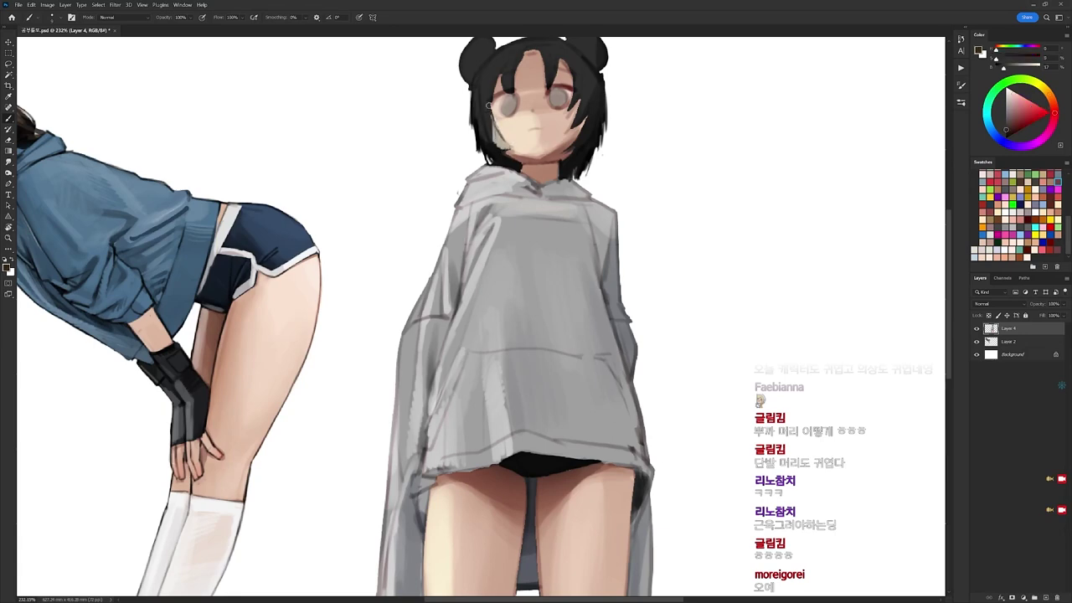
left_click(491, 113, "alt")
left_click_drag(502, 152, 495, 143)
Shade the fold of the hood on the viewer's left with grey sampled from the garment.
left_click_drag(609, 174, 616, 114)
scroll(568, 223, "up", 2)
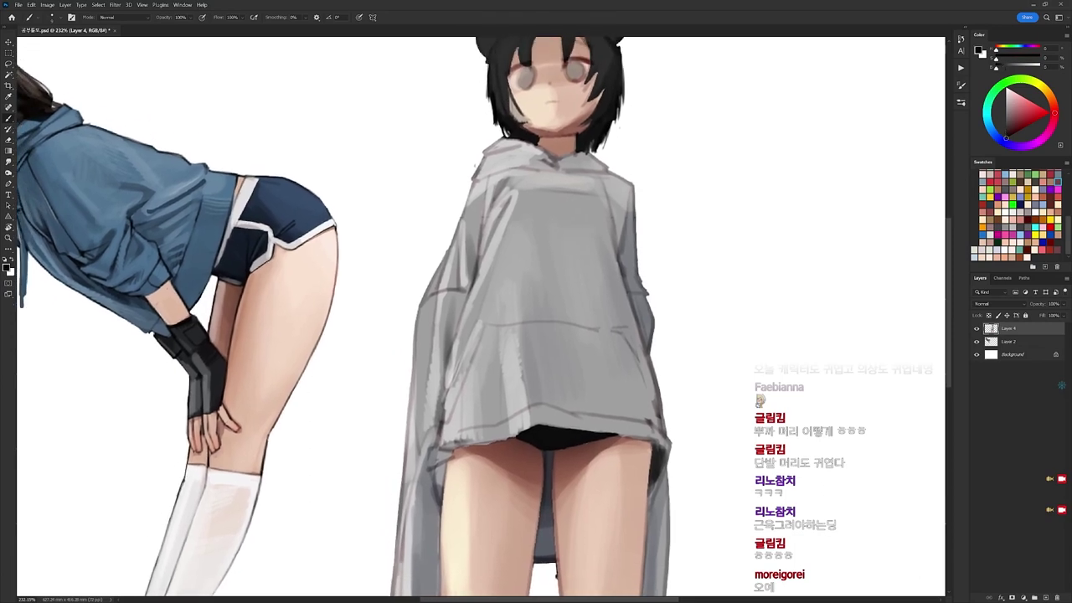
left_click(627, 227, "alt")
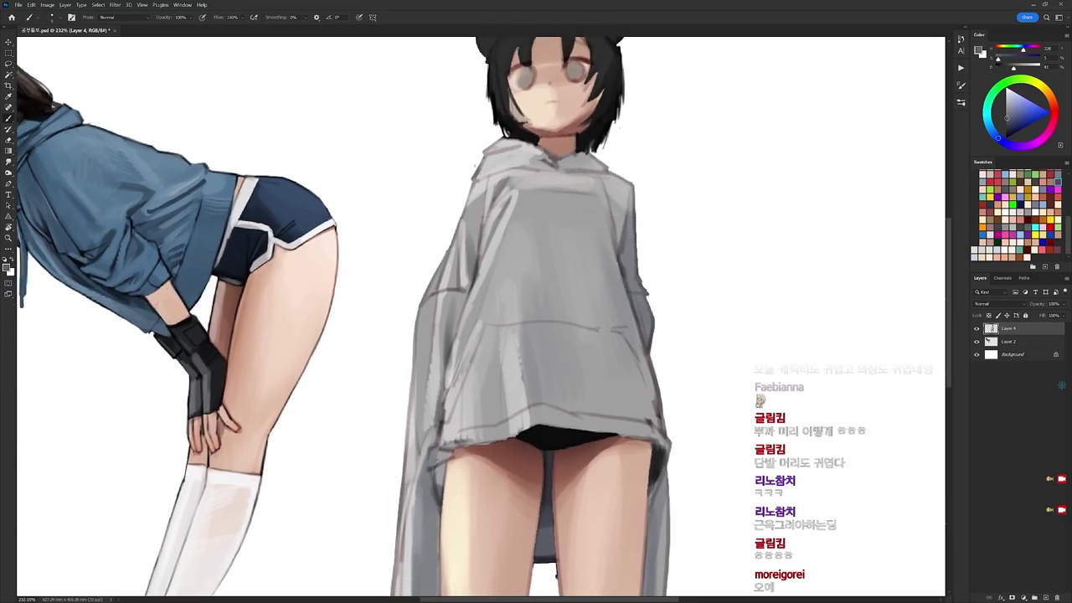
left_click_drag(505, 158, 517, 156)
left_click(524, 157, "alt")
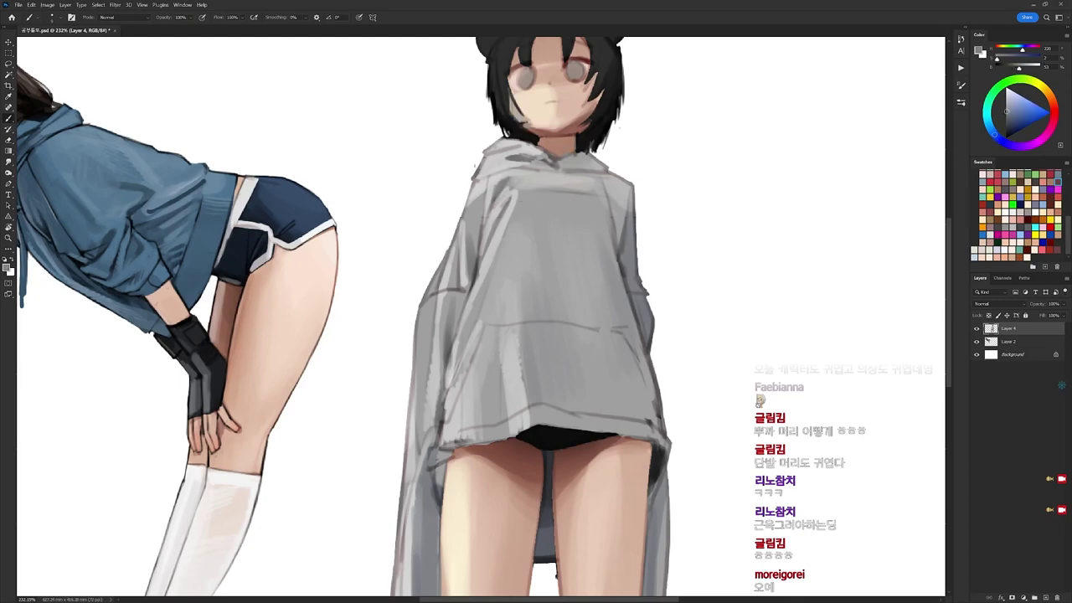
Paint the outer side of the hood on the viewer's left with sampled light grey.
key("r")
left_click_drag(657, 190, 478, 96)
left_click(369, 203, "alt")
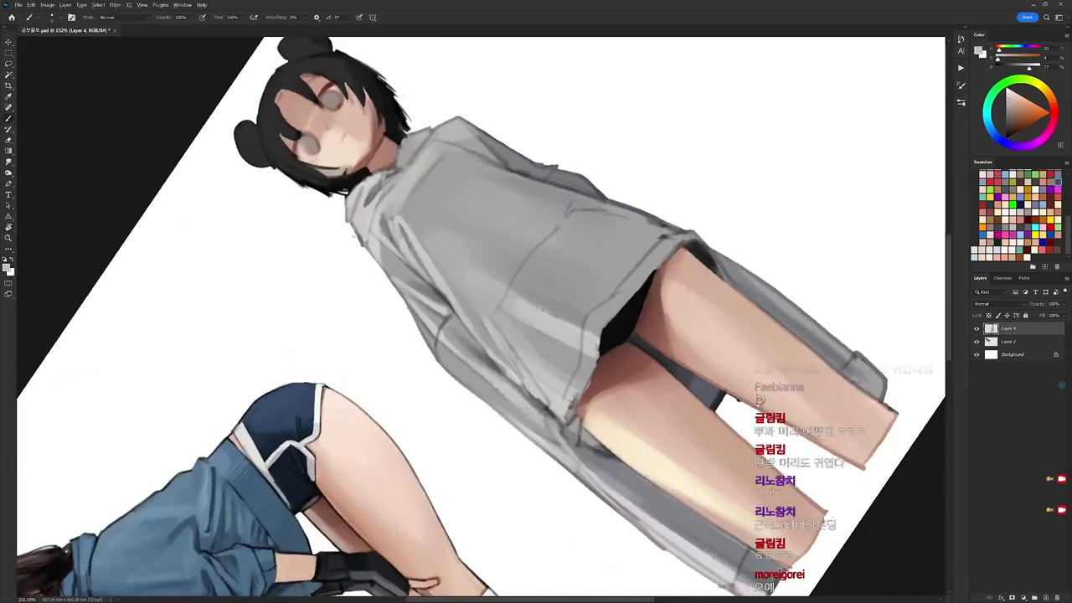
left_click_drag(405, 169, 385, 198)
Darken the hood opening's inner shadow beside the neck on the viewer's left with sampled dark grey.
key("r")
left_click_drag(525, 97, 698, 338)
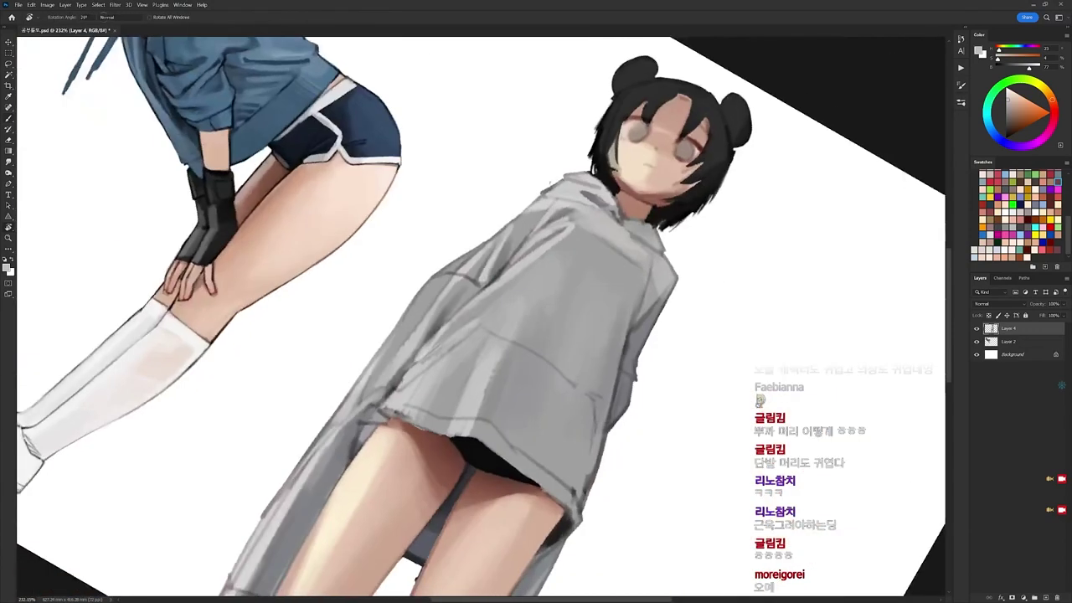
left_click(614, 196, "alt")
left_click(614, 199, "alt")
left_click_drag(595, 193, 610, 209)
left_click_drag(598, 193, 615, 213)
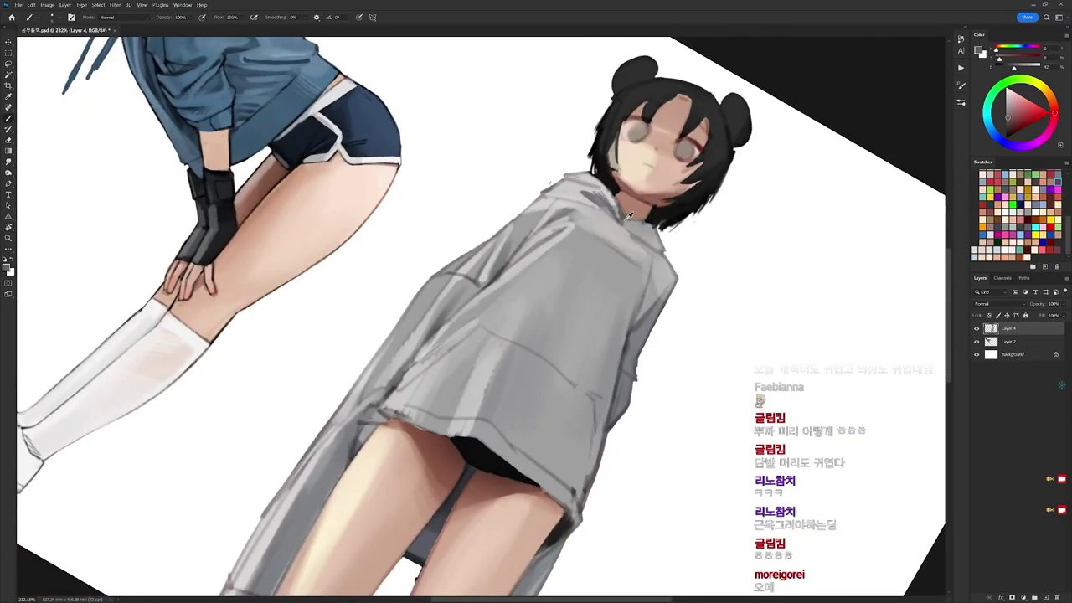
left_click(633, 227, "alt")
Outline the upper edge of the hood on the viewer's left with a dark stroke below the hair.
key("r")
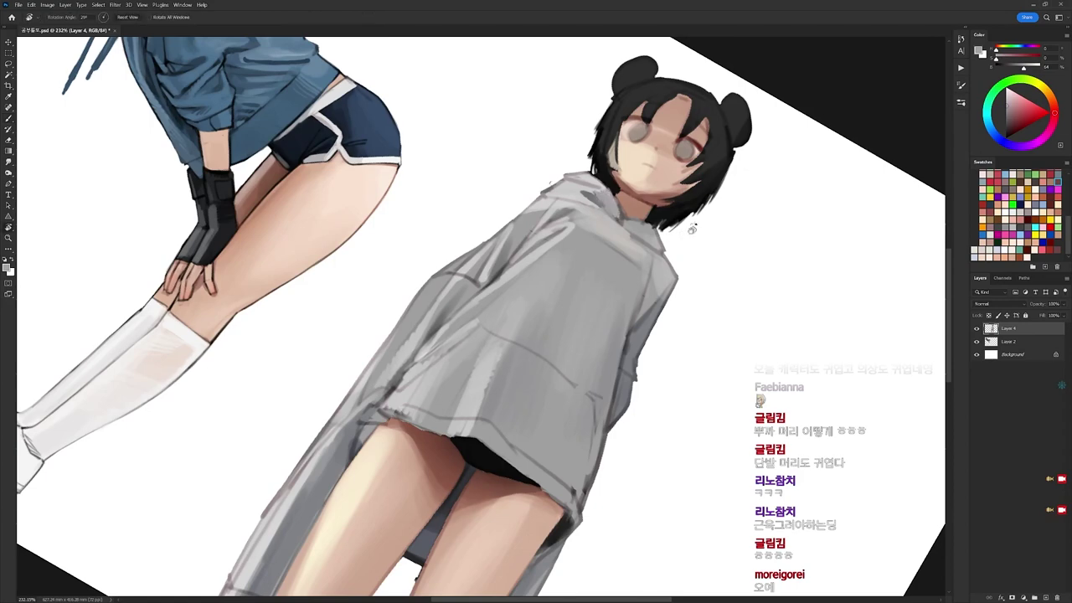
left_click_drag(694, 229, 626, 123)
key("b")
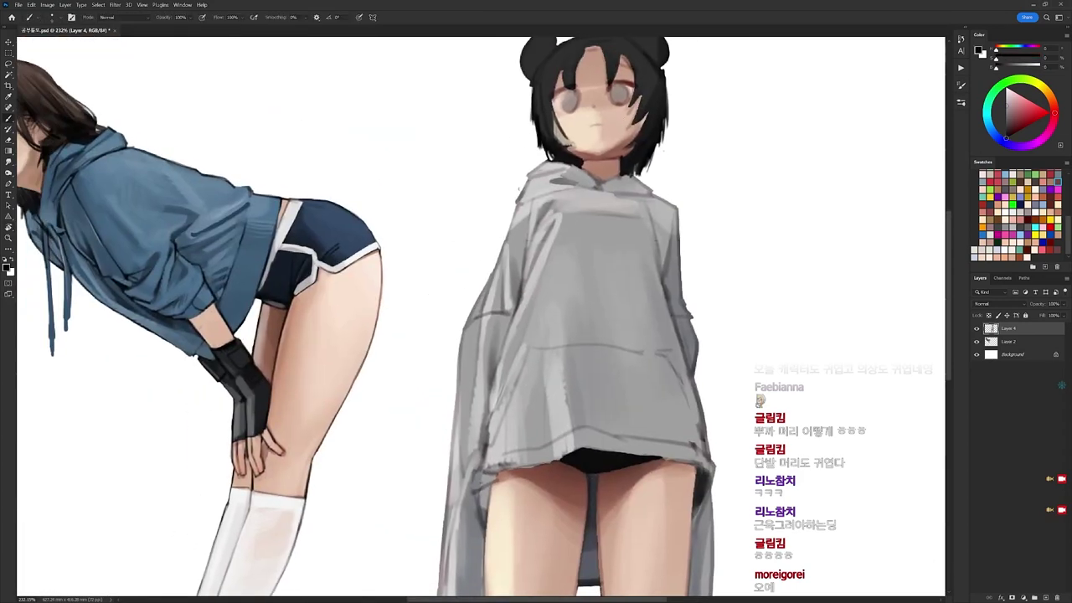
left_click_drag(543, 173, 558, 169)
left_click(559, 172, "alt")
key("d")
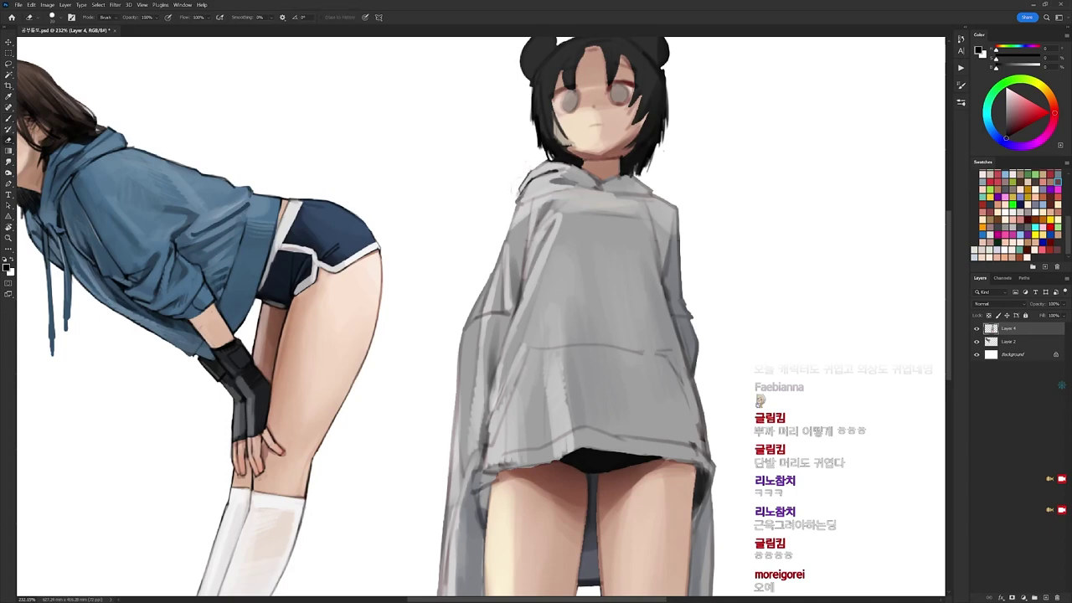
Refine the hood's outer contour and folds on the viewer's left with sampled dark and light greys.
left_click_drag(551, 165, 557, 127)
left_click(559, 142, "alt")
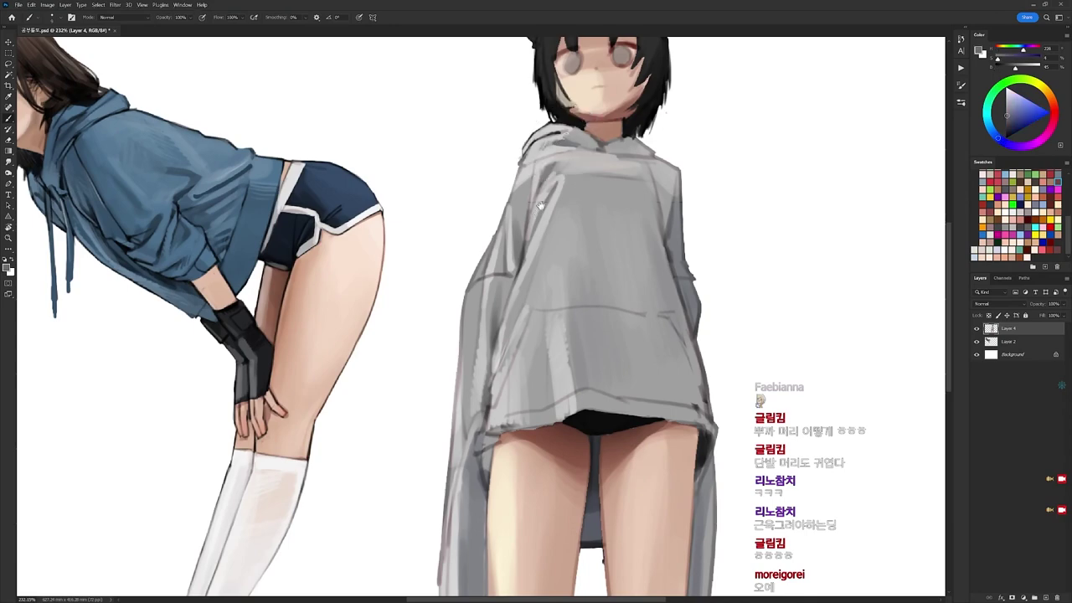
left_click_drag(541, 206, 543, 164)
key("d")
right_click(584, 77)
left_click(530, 113, "alt")
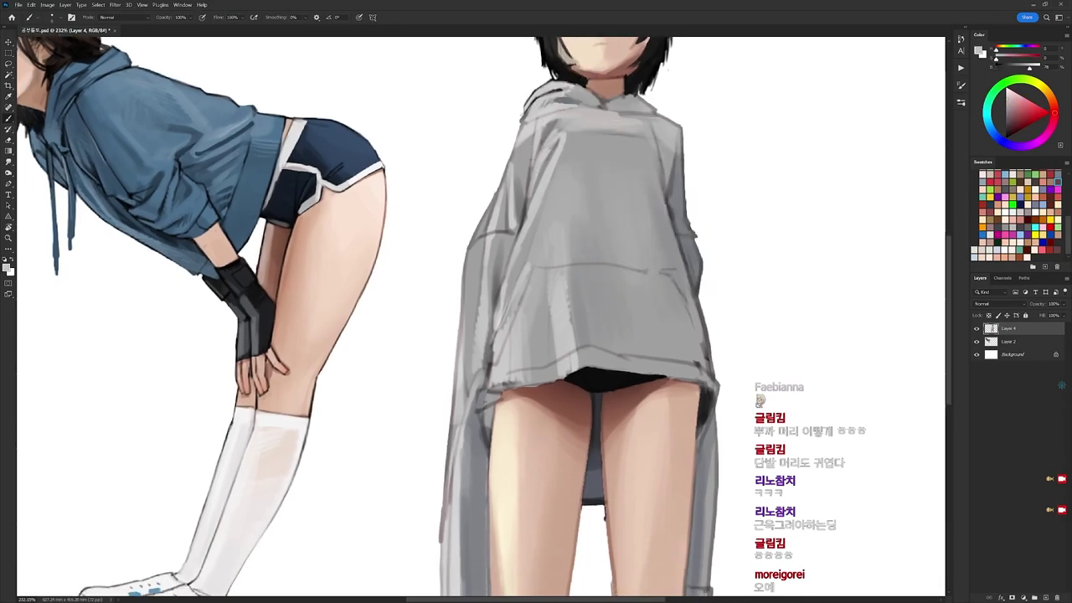
Paint the folds of the grey hood beside the neck with light grey sampled from the hood.
key("d")
mouse_move(526, 109)
left_mouse_down()
mouse_move(520, 128)
mouse_move(434, 126)
left_mouse_up()
left_click(534, 113, "alt")
key("r")
key("d")
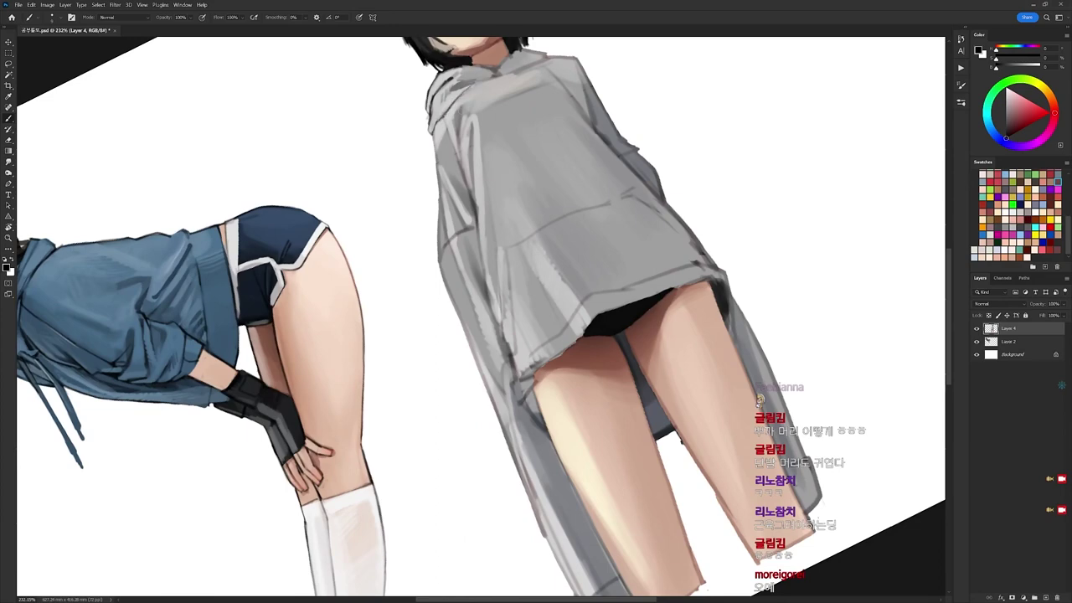
Refine the hood's right flap and the adjoining shoulder with light and darker greys sampled from the garment.
key("r")
mouse_move(621, 171)
left_mouse_down()
mouse_move(670, 248)
mouse_move(651, 423)
left_mouse_up()
left_click(702, 247, "alt")
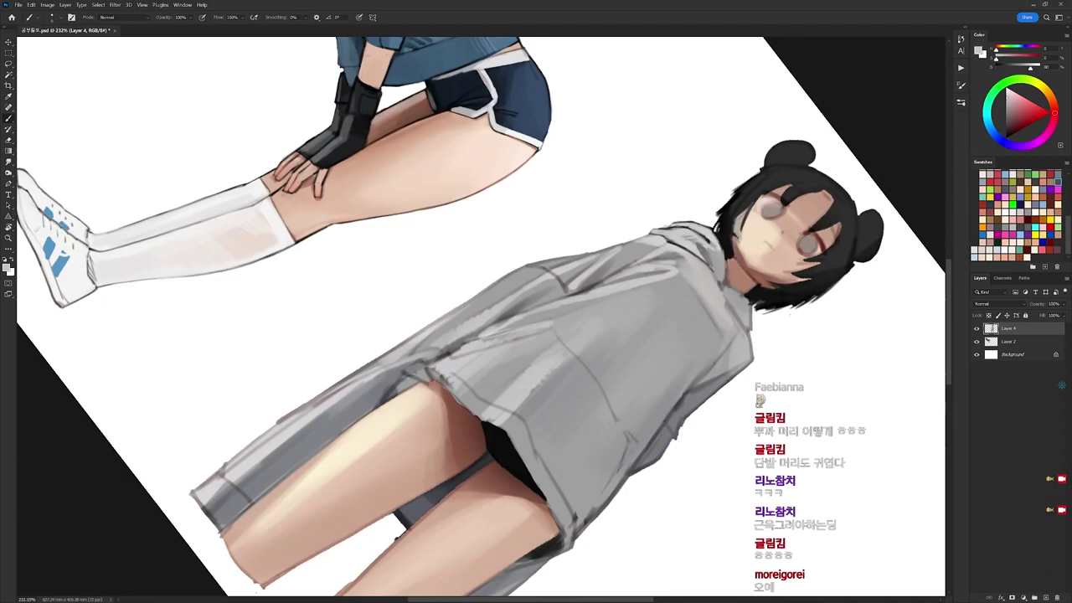
left_click(712, 253, "alt")
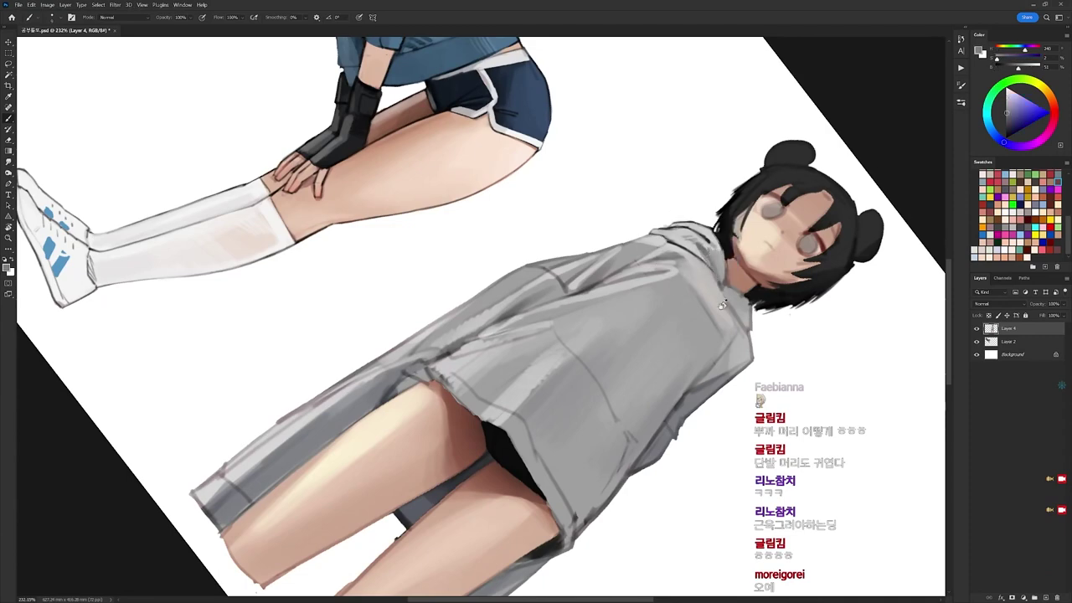
key("r")
mouse_move(724, 337)
left_mouse_down()
mouse_move(763, 161)
mouse_move(714, 76)
left_mouse_up()
key("d")
key("b")
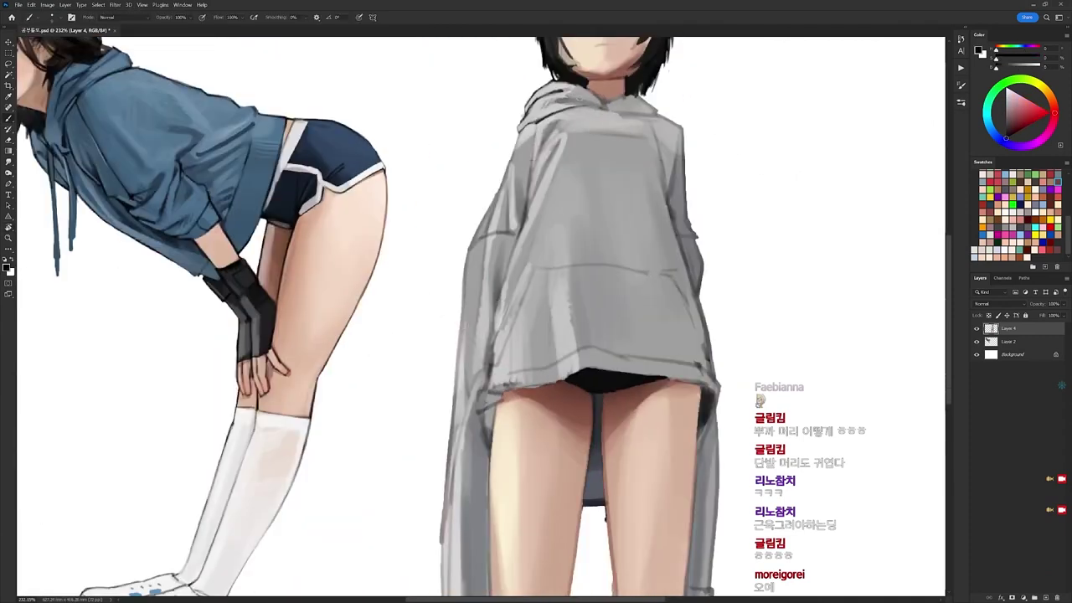
Touch up the hood around the neck opening with mid and light greys sampled from its folds.
left_click(631, 96, "alt")
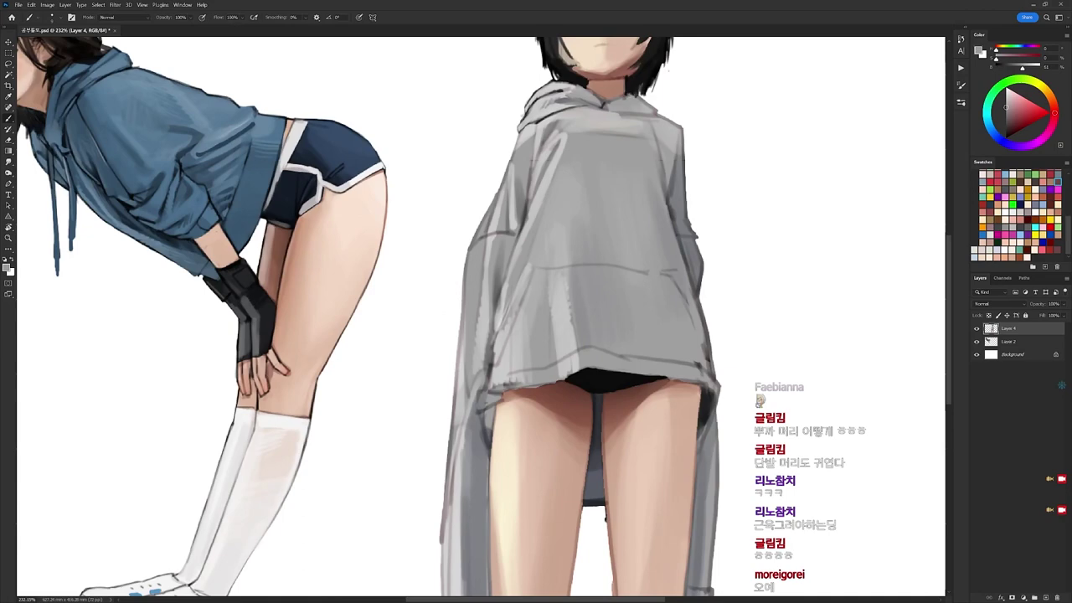
left_click(568, 95, "alt")
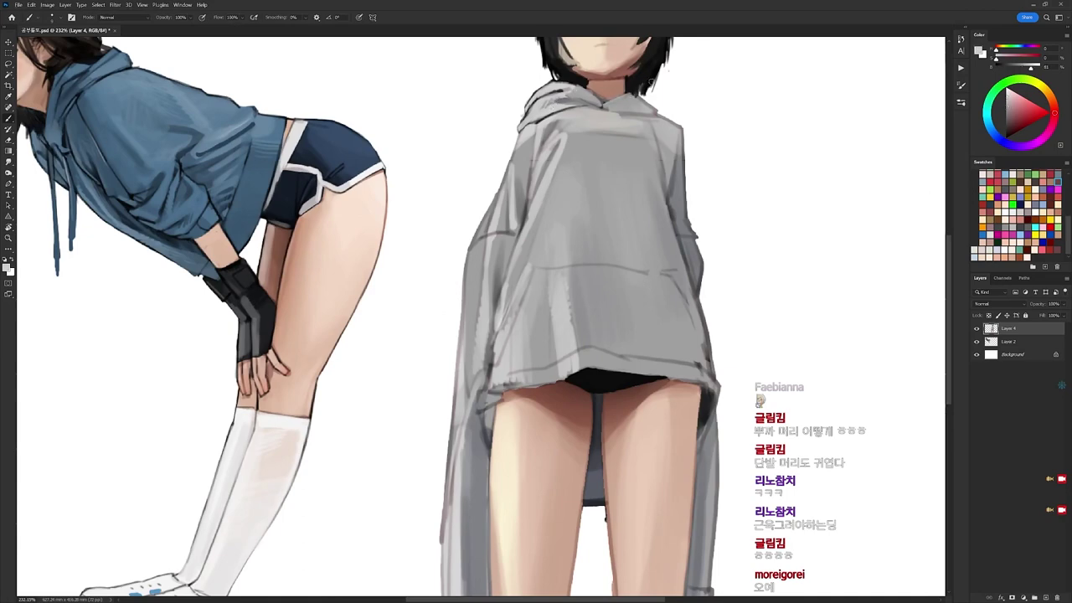
mouse_move(666, 95)
left_mouse_down()
mouse_move(629, 178)
mouse_move(697, 236)
left_mouse_up()
left_click(568, 176, "alt")
key("r")
key("d")
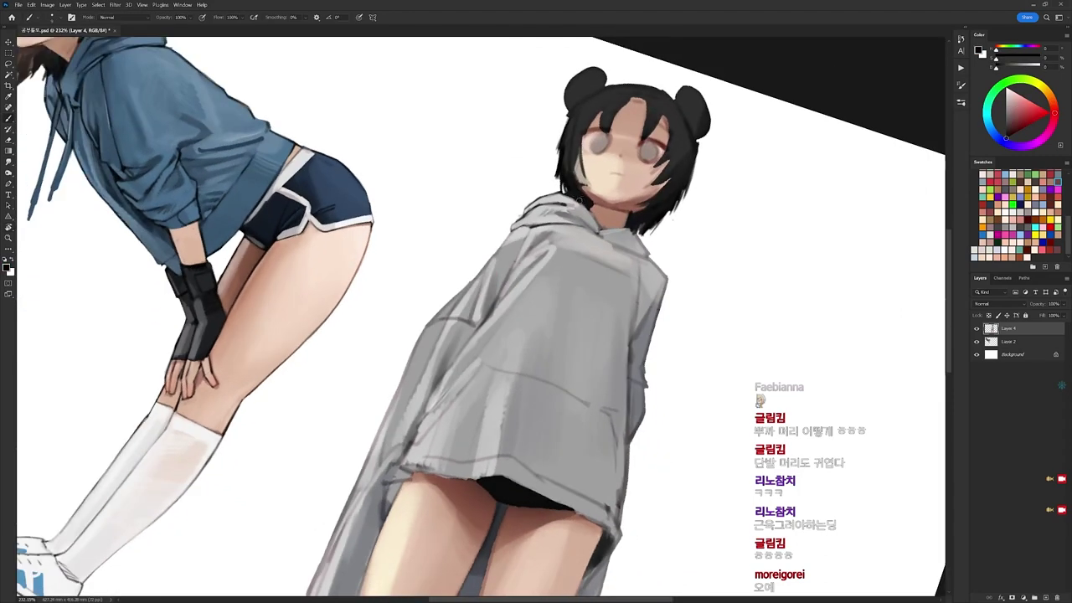
Define the V-shaped neckline of the grey hoodie with sampled grey and a dark edge line, undoing one misplaced stroke.
left_click_drag(574, 196, 605, 228)
key("ctrl+z")
left_click(607, 217, "alt")
key("r")
left_click_drag(678, 168, 537, 172)
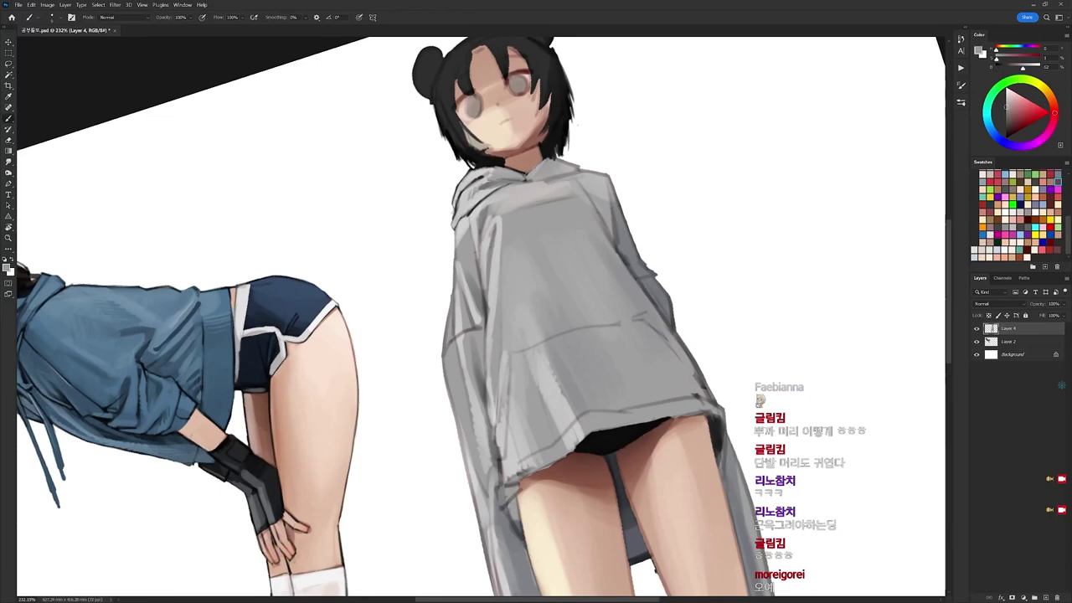
key("r")
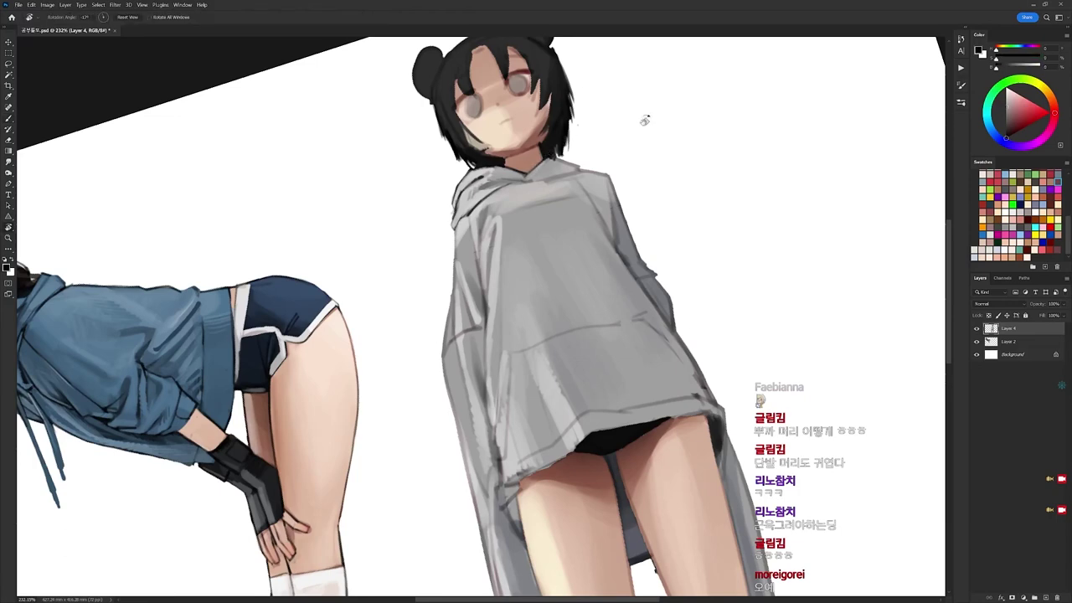
left_click_drag(644, 117, 691, 170)
key("b")
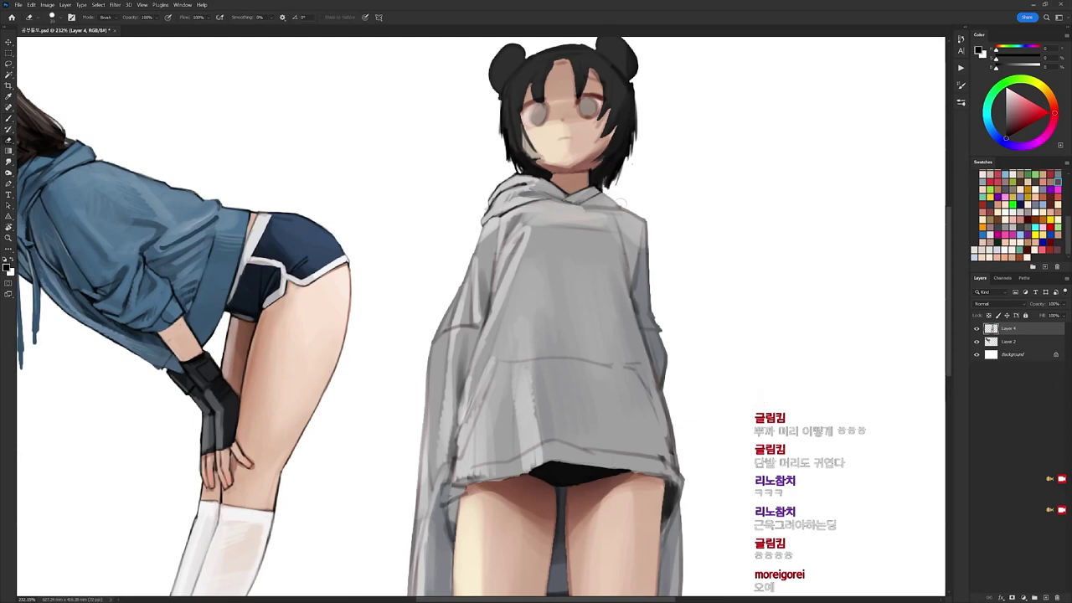
Clean up the right collar edge where it meets the shoulder, using grey sampled from the hoodie.
key("r")
mouse_move(670, 189)
left_mouse_down()
mouse_move(531, 86)
mouse_move(475, 165)
left_mouse_up()
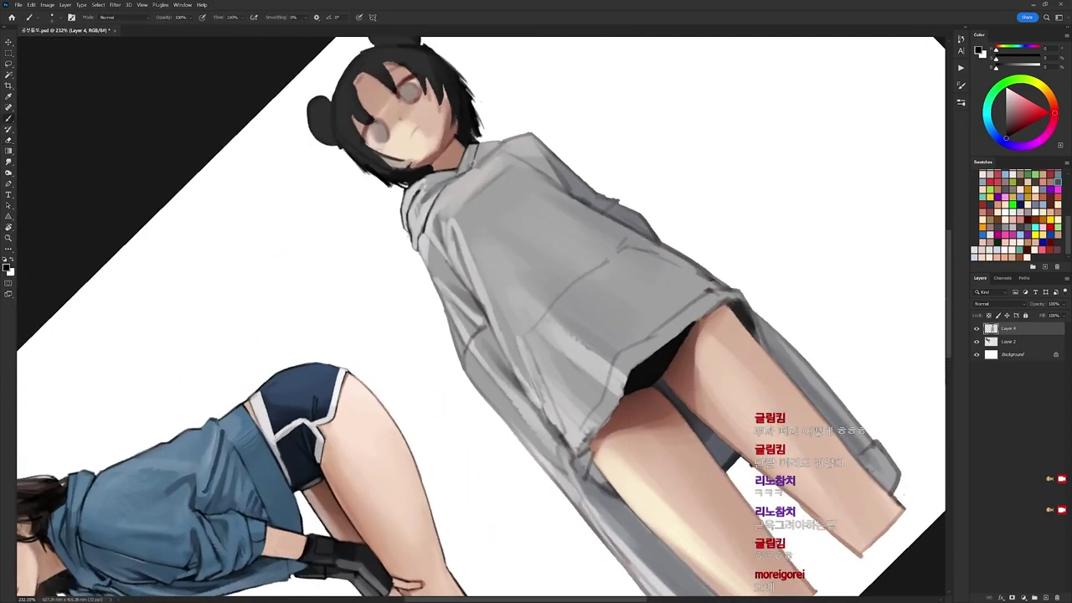
left_click(499, 148, "alt")
key("d")
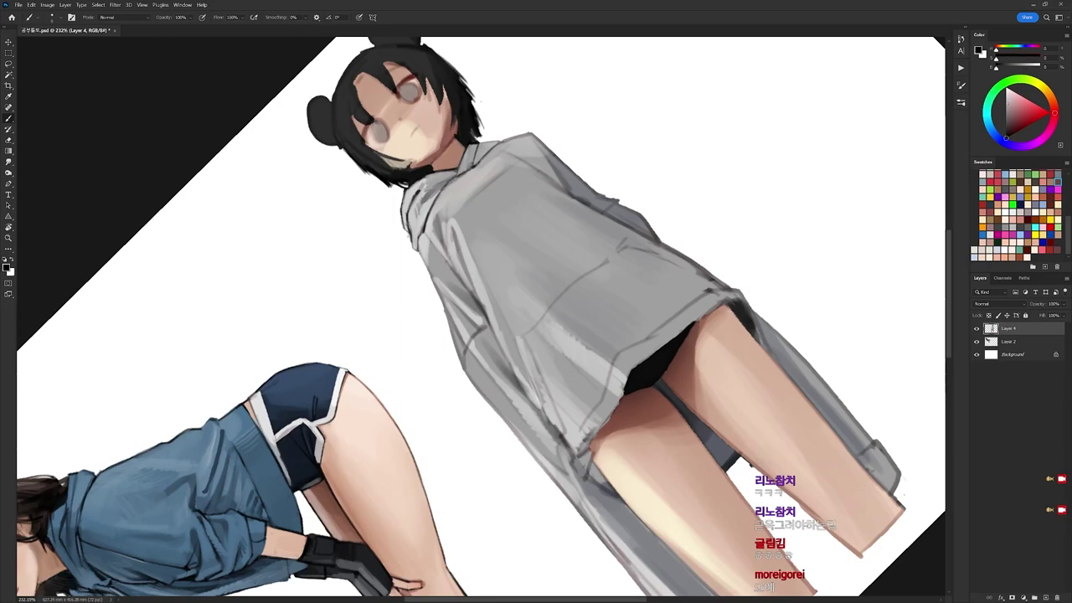
key("r")
left_click_drag(676, 101, 658, 163)
key("b")
scroll(634, 209, "down", 4)
key("r")
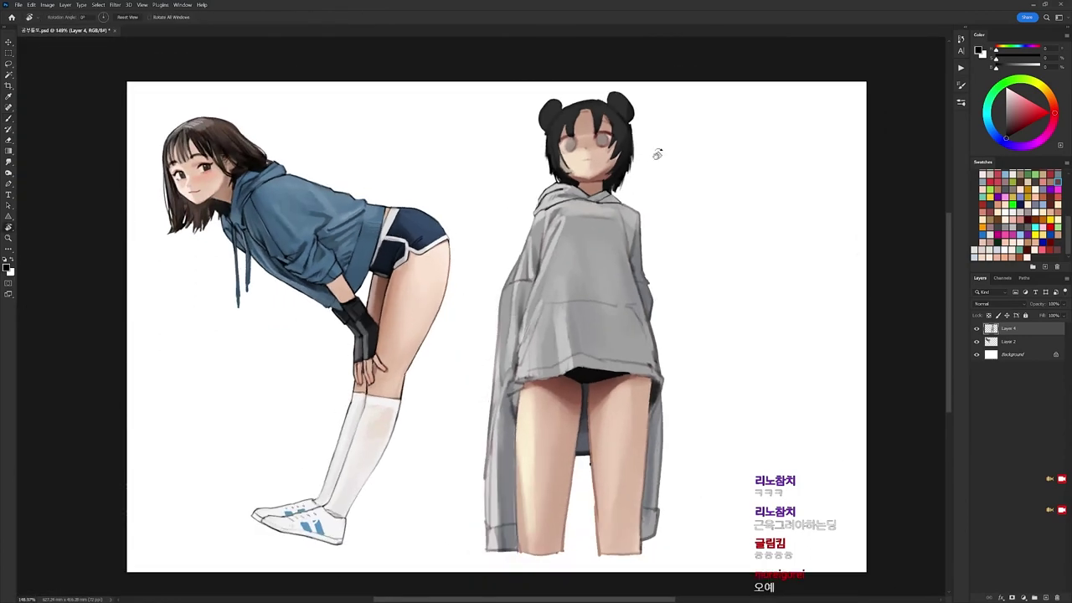
scroll(648, 194, "up", 3)
key("b")
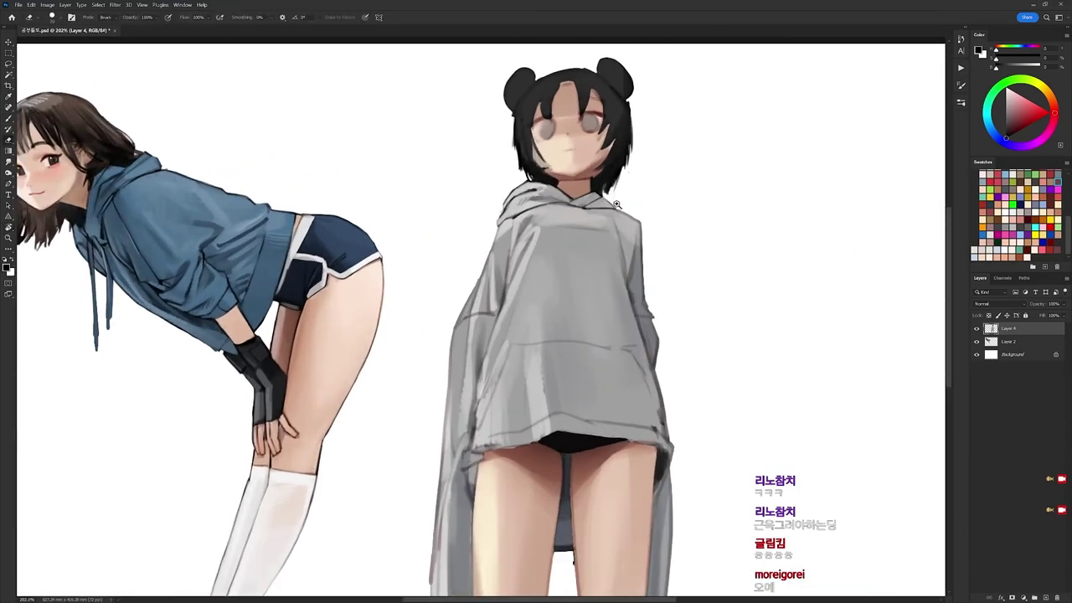
Round off the hoodie's right shoulder corner with sampled grey and a 20 px brush, and refine it with a finer brush.
scroll(624, 188, "up", 3)
right_click(635, 170)
left_click(688, 243)
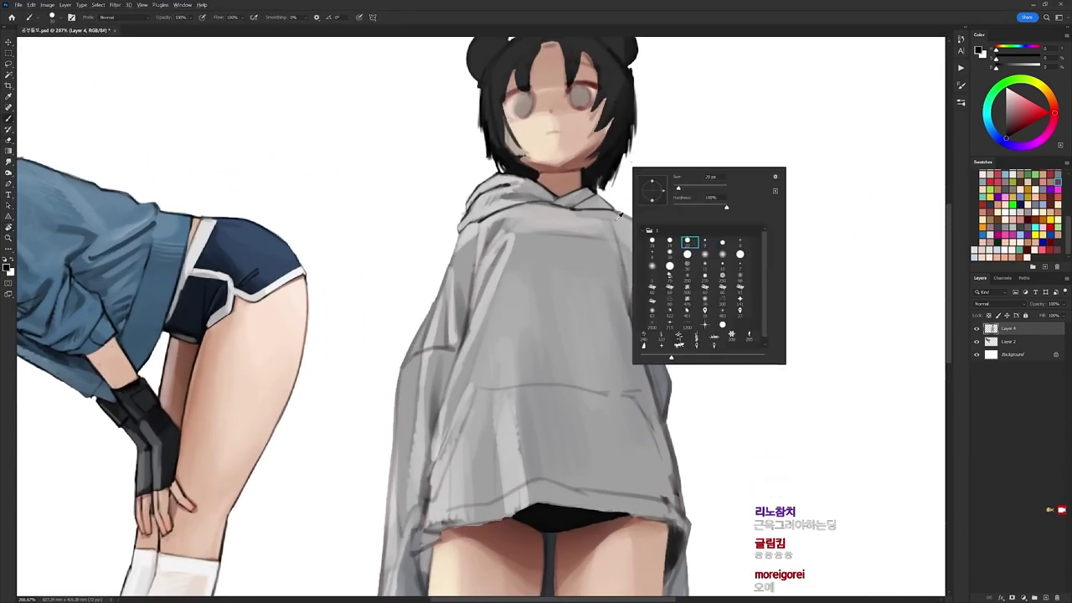
left_click(629, 222, "alt")
left_click_drag(615, 213, 638, 217)
key("d")
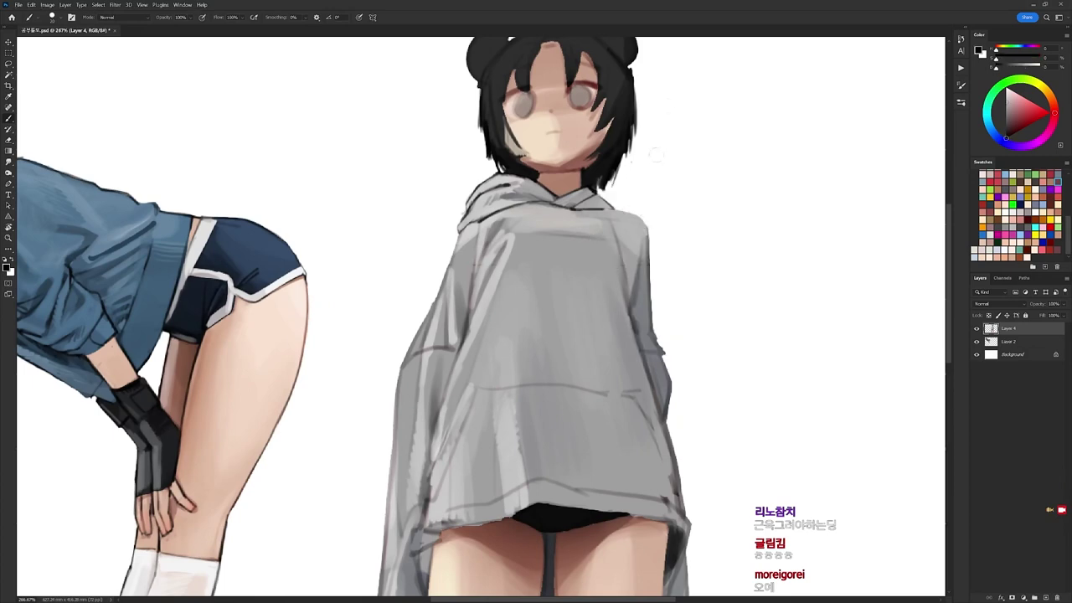
right_click(663, 172)
left_click(725, 243)
scroll(636, 182, "down", 3)
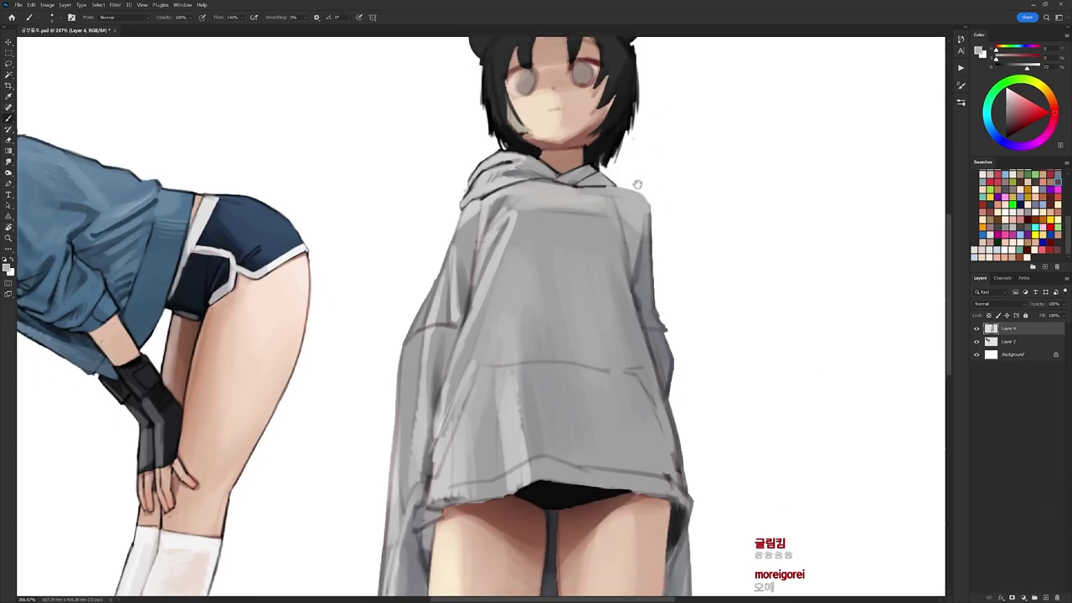
Choose another round brush and paint over the folds along the hoodie's left front with greys sampled nearby.
right_click(631, 143)
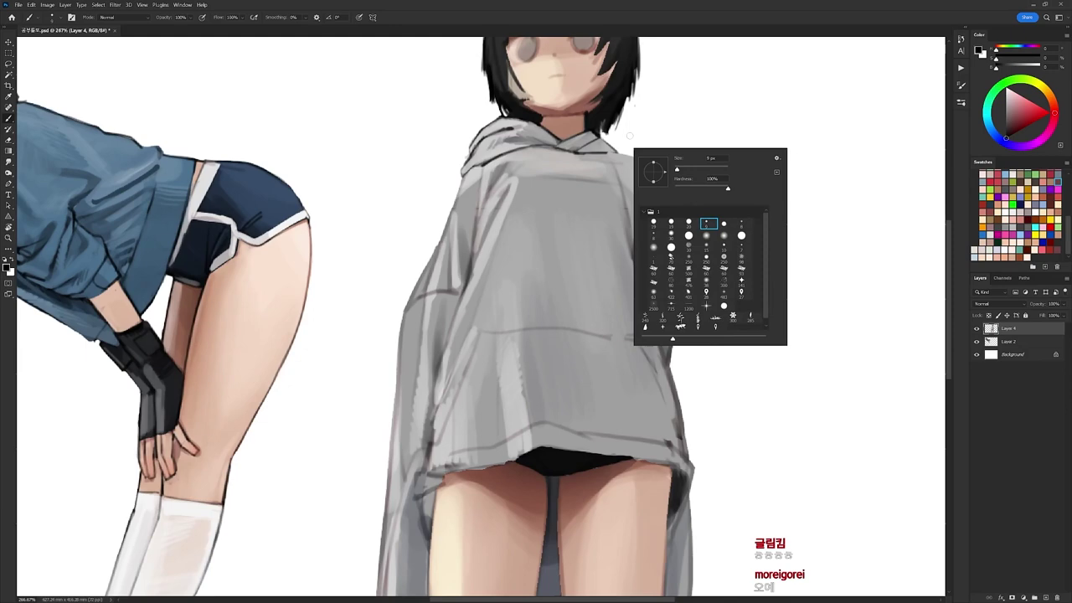
left_click(673, 225)
left_click(522, 196, "alt")
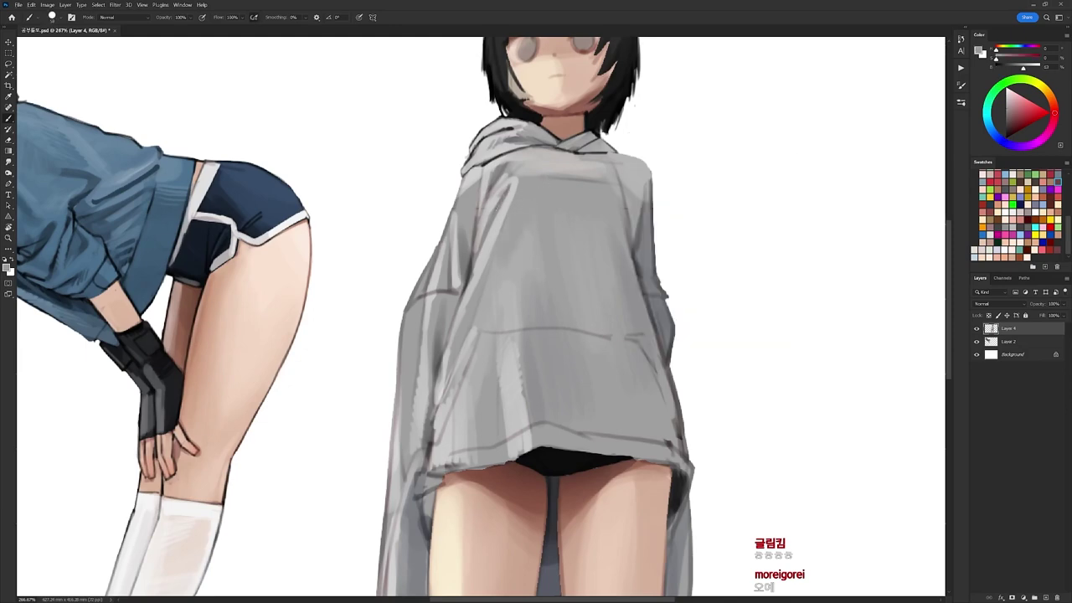
left_click(440, 341, "alt")
left_click_drag(477, 311, 506, 251)
left_click(500, 251, "alt")
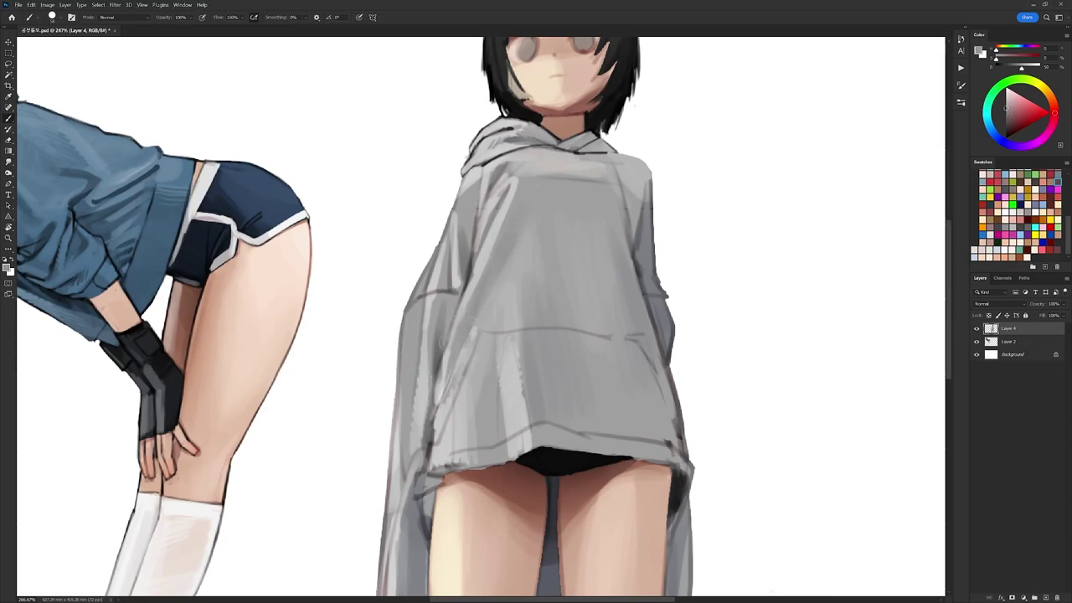
left_click(448, 335, "alt")
left_click_drag(448, 331, 435, 380)
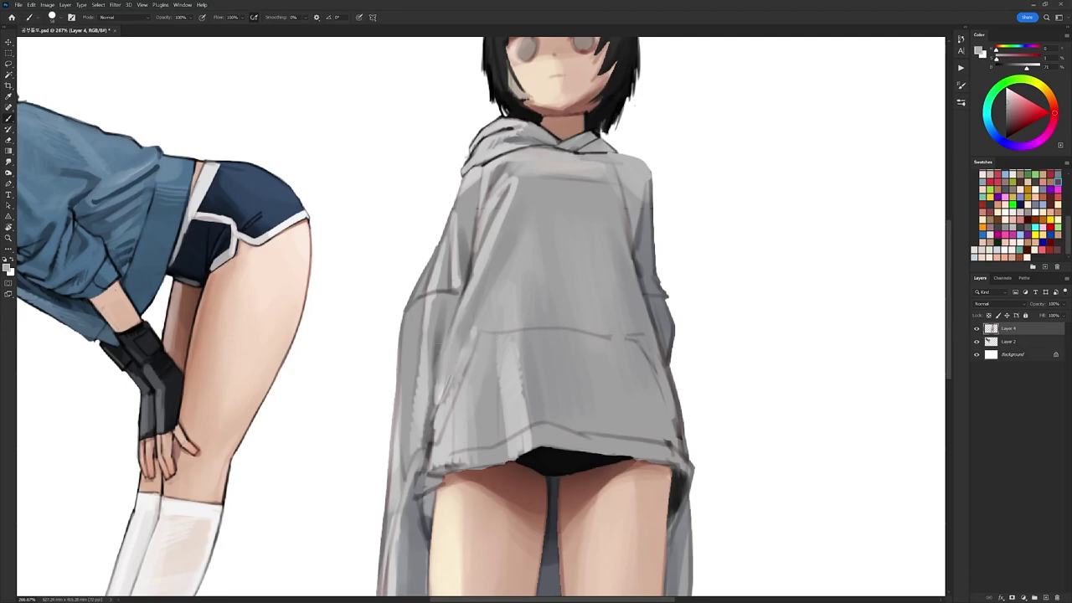
Enlarge the brush to 111 px and lay broad grey shading over the hoodie's lower front above the hem.
left_click(538, 226, "alt")
right_click(590, 224)
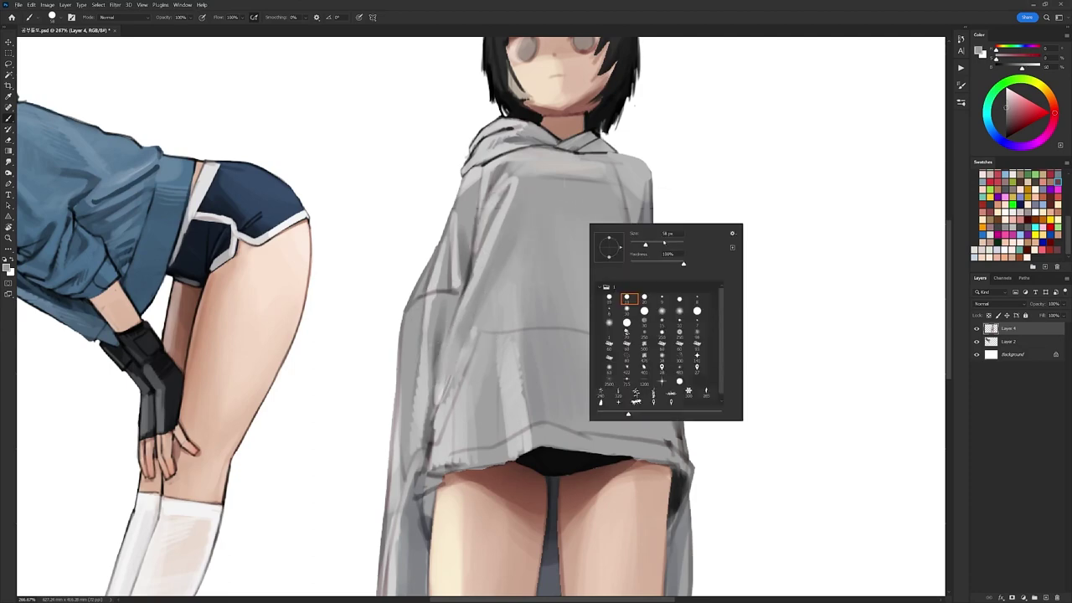
left_click(540, 394, "alt")
left_click_drag(565, 414, 585, 411)
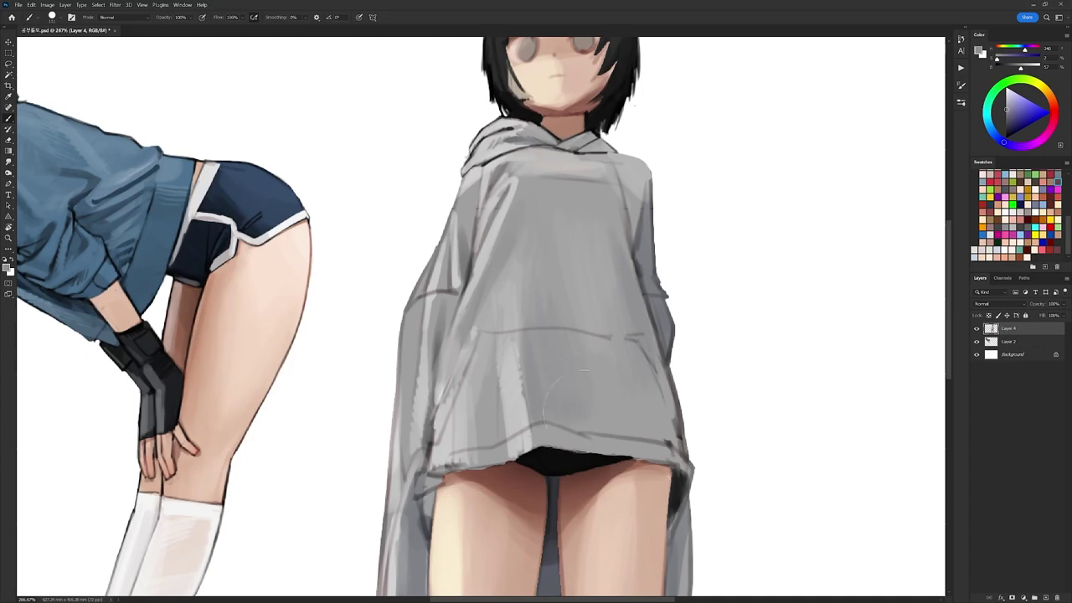
left_click(606, 375, "alt")
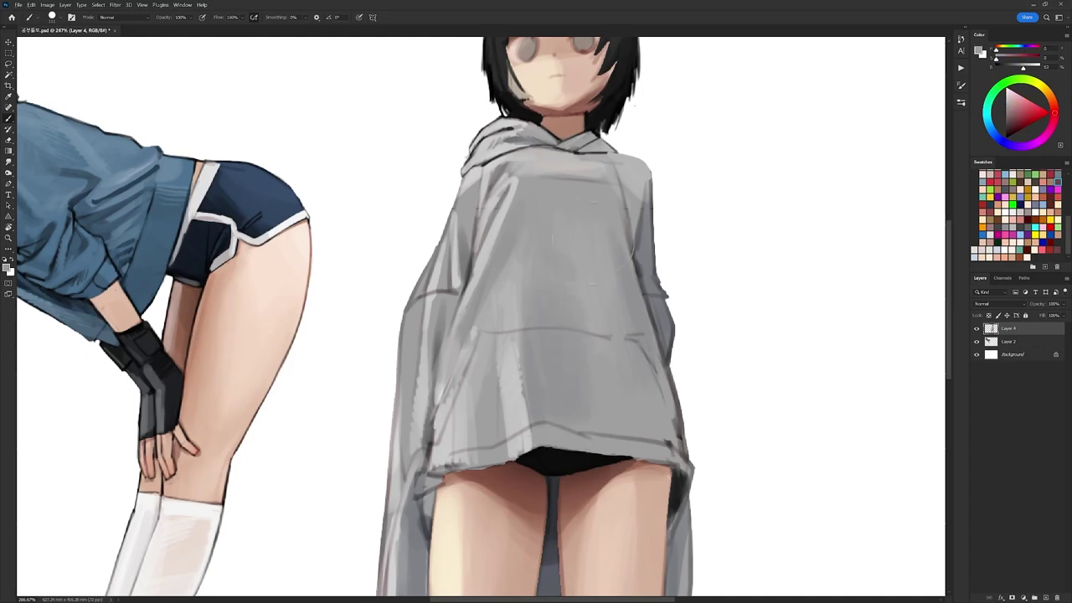
left_click(562, 343, "alt")
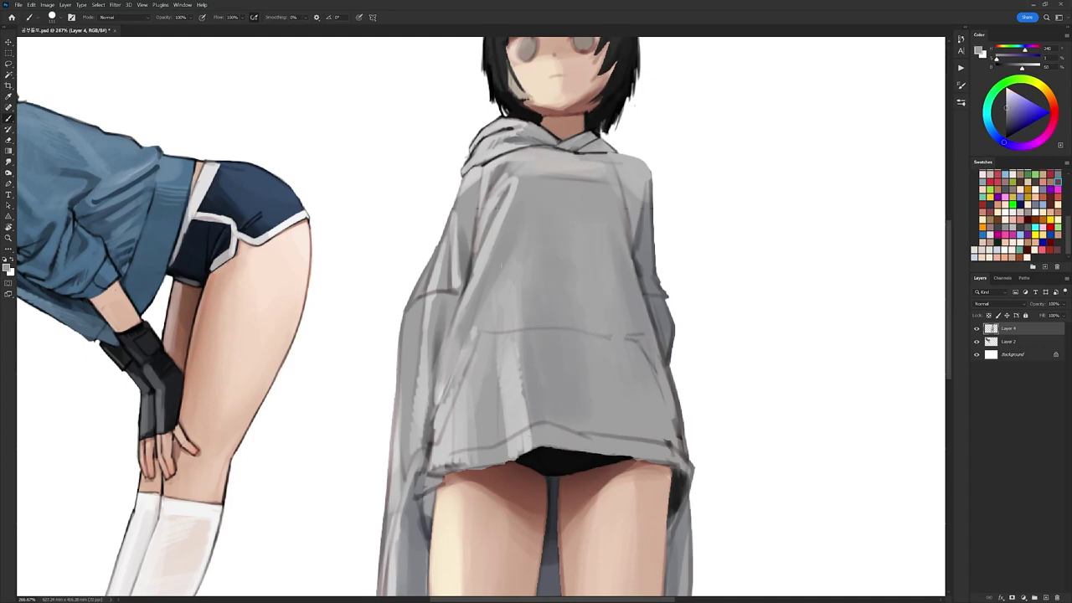
Blend the bright fold streak on the hoodie's lower left front into the torso with sampled light and mid greys.
scroll(554, 227, "down", 4)
scroll(590, 249, "up", 3)
key("d")
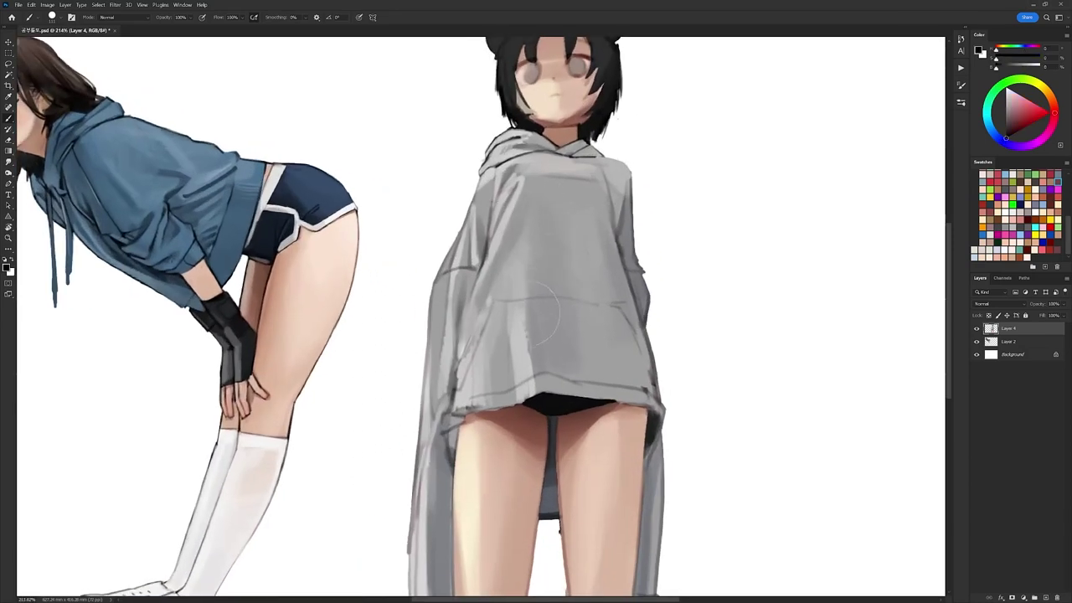
left_click(501, 347, "alt")
left_click(513, 358, "alt")
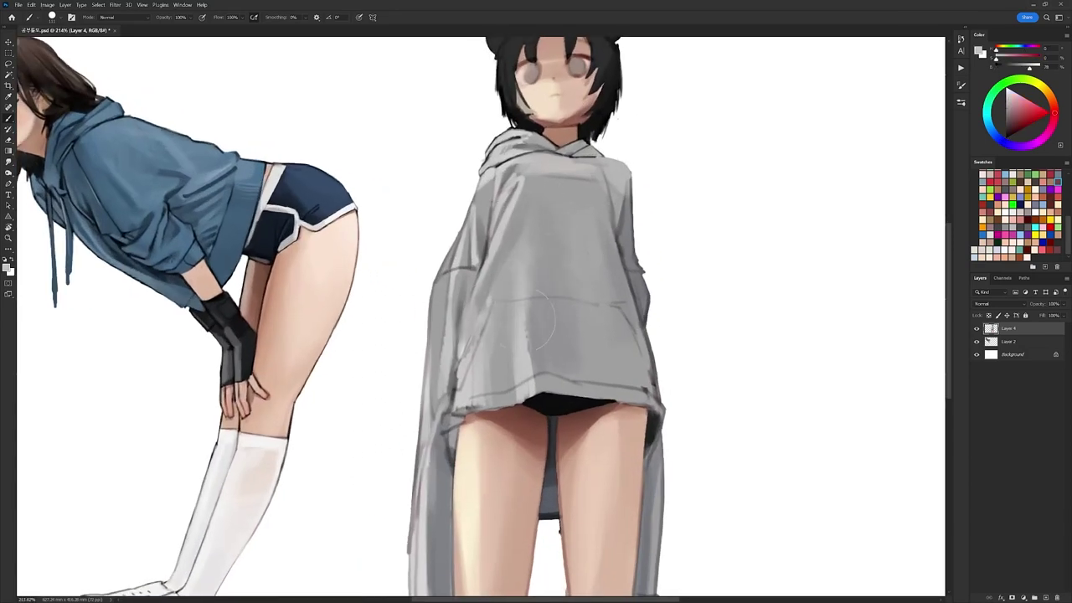
left_click(531, 276, "alt")
left_click(524, 218, "alt")
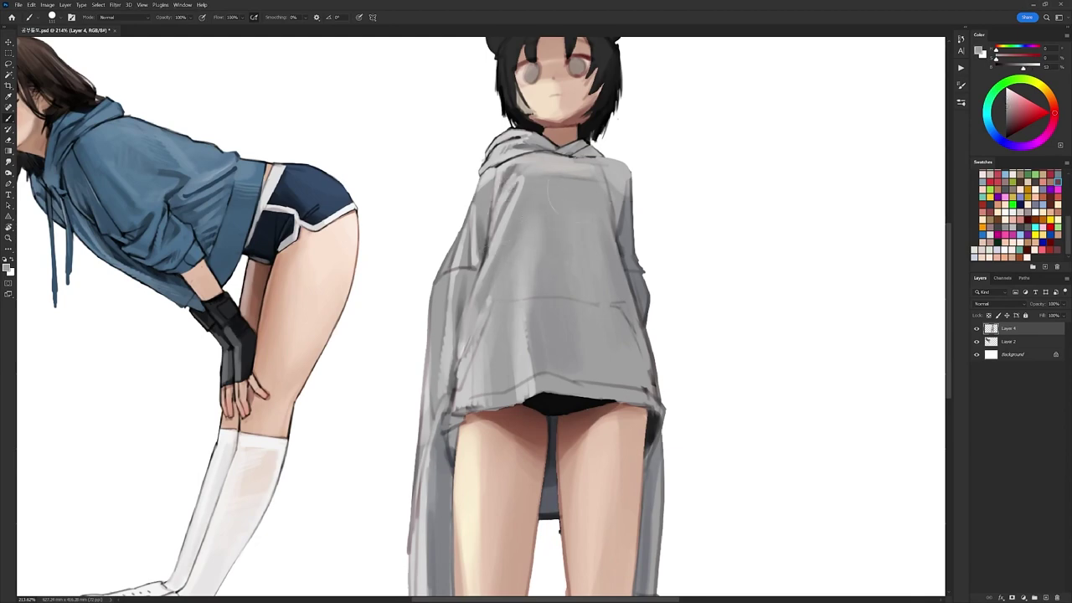
Reduce the brush size and shade the upper chest just below the collar with sampled grey.
key("d")
right_click(590, 174)
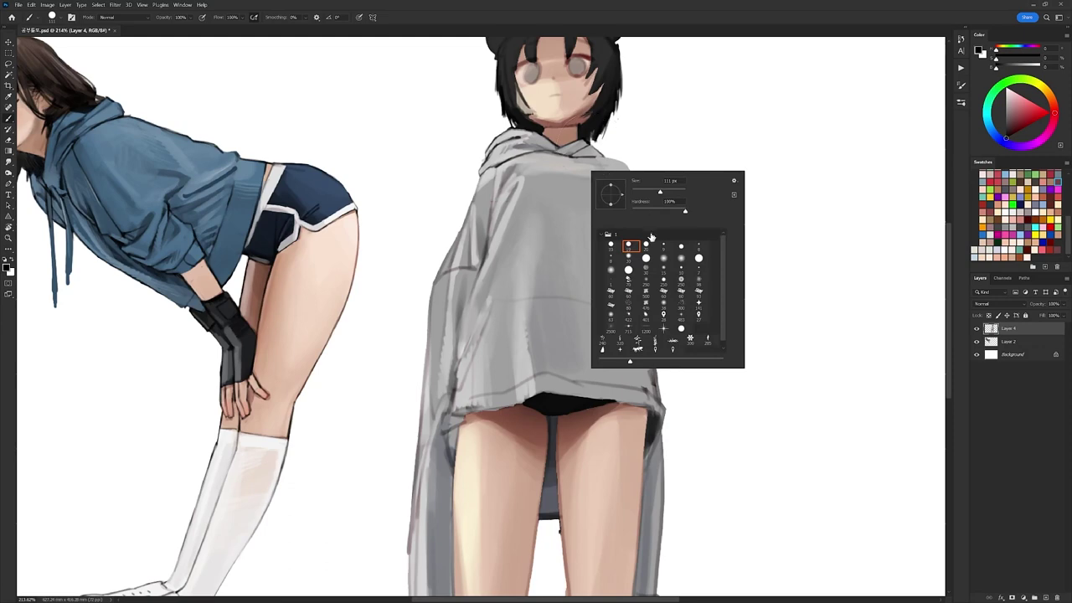
left_click(541, 187, "alt")
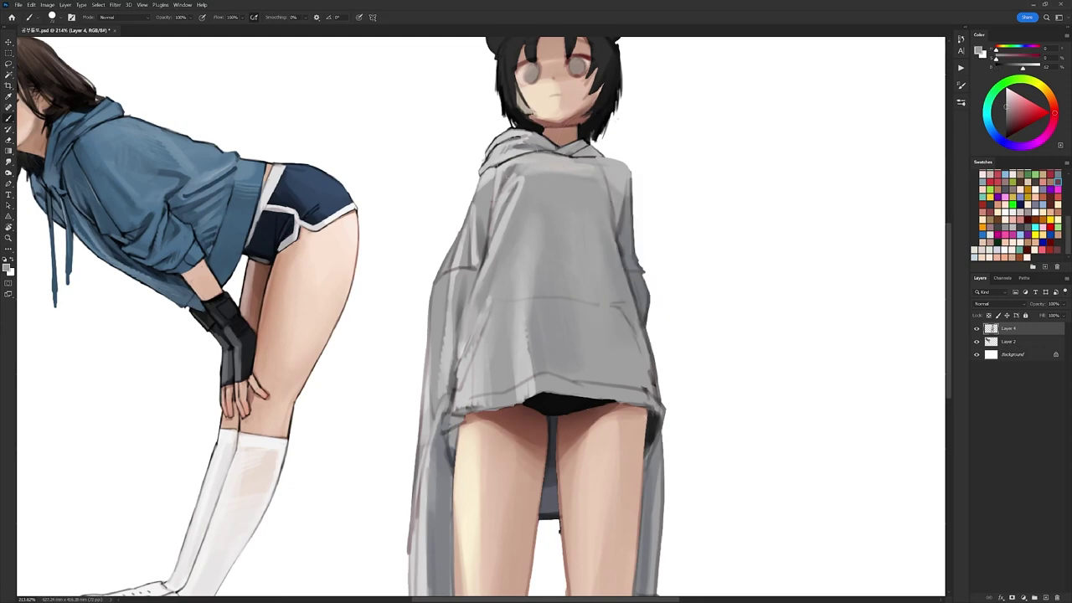
Repaint the light streak at the hoodie's upper left chest with a small round brush and sampled greys, shaping a clean fold corner.
key("d")
right_click(542, 152)
left_click(597, 227)
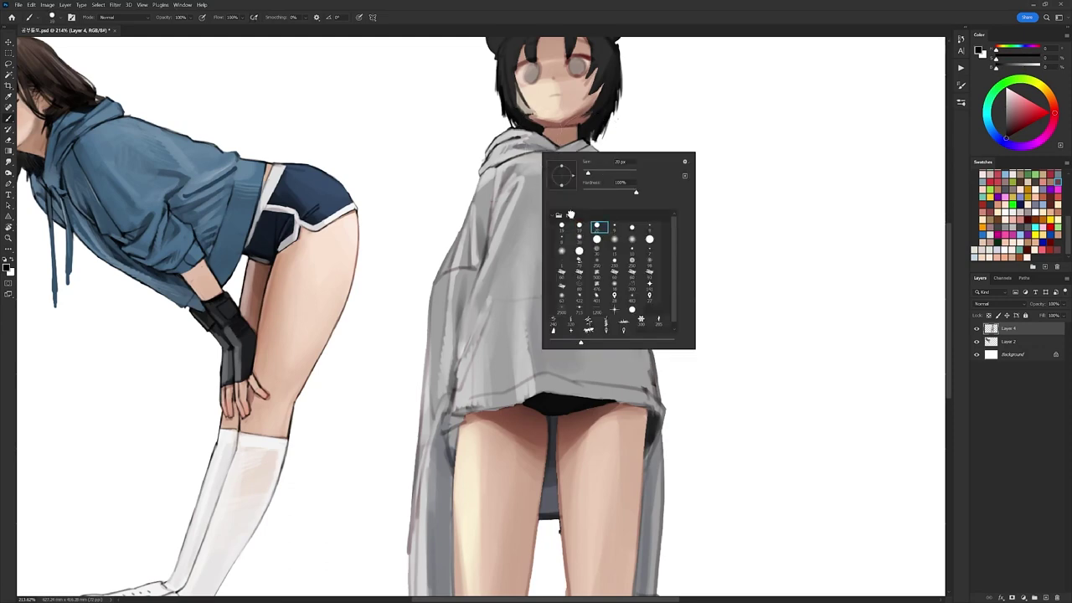
left_click(581, 227)
left_click(520, 185, "alt")
left_click(723, 125, "alt")
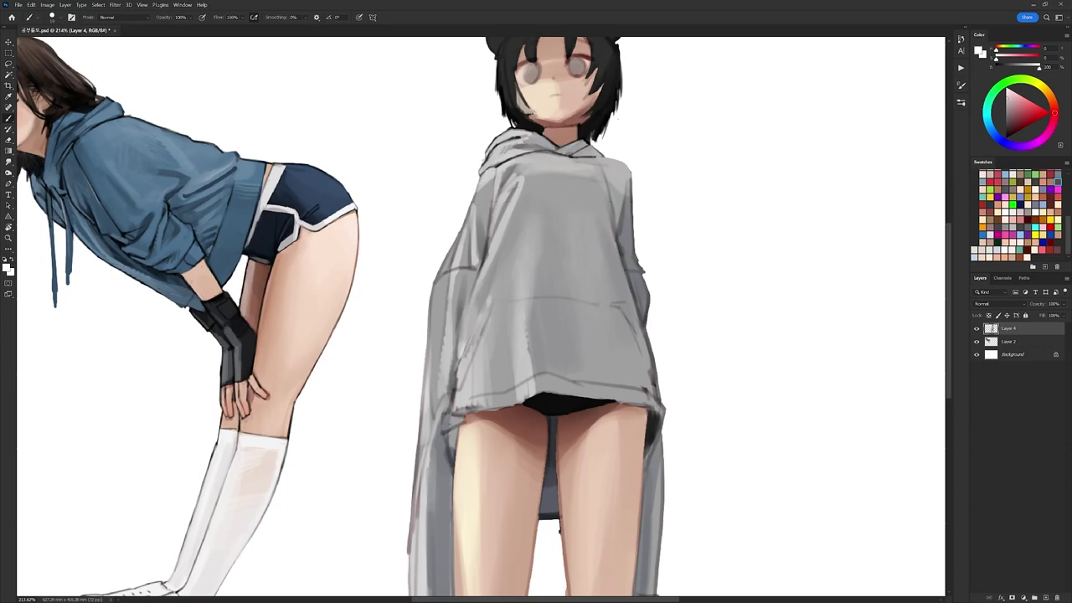
left_click(517, 187, "alt")
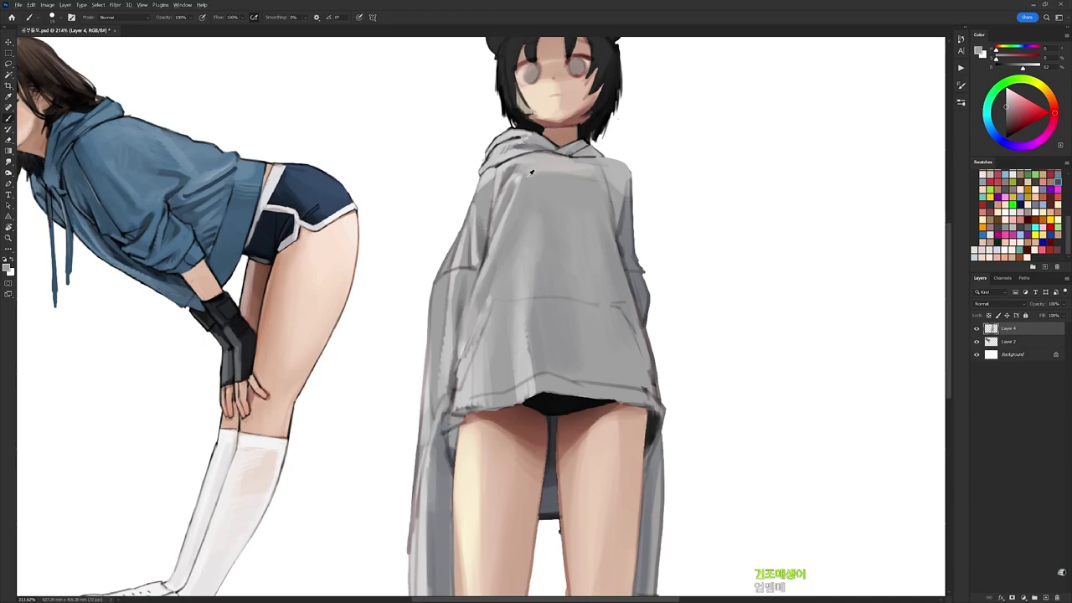
left_click(693, 132, "alt")
left_click(514, 175, "alt")
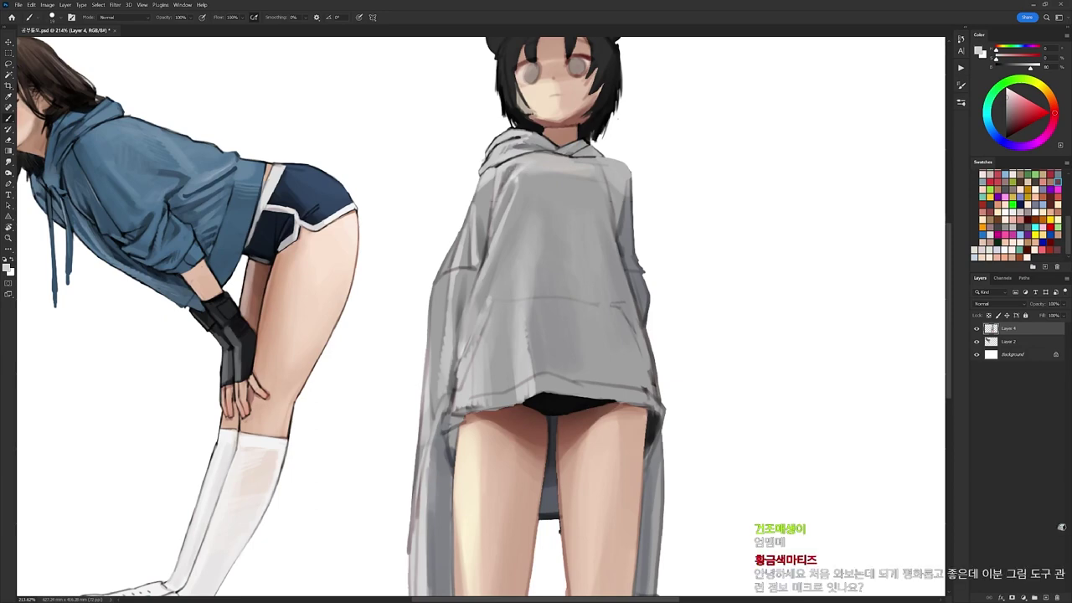
left_click(501, 196, "alt")
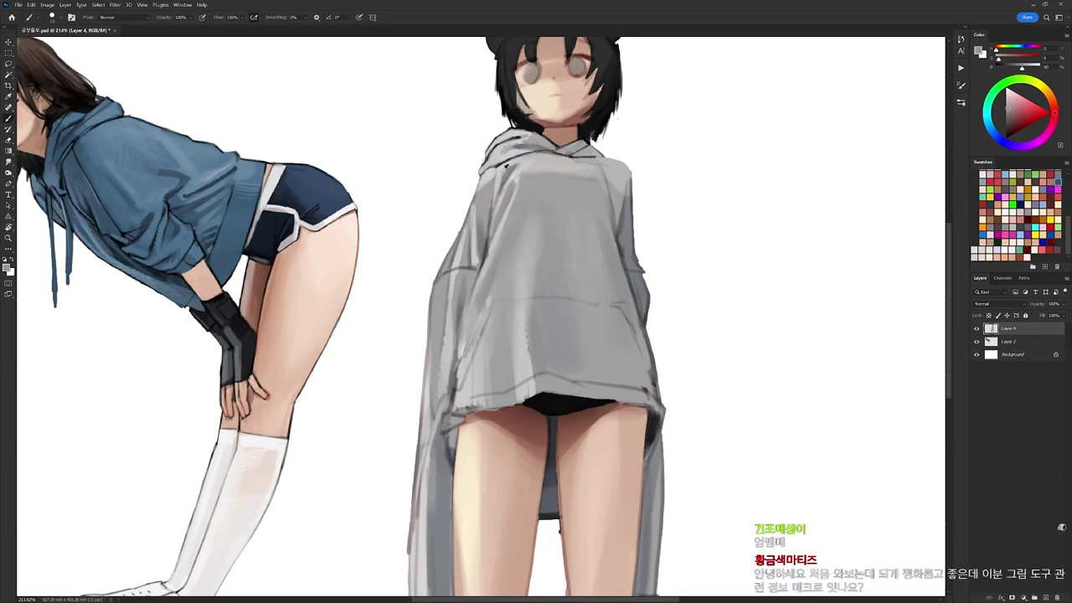
Touch up the grey hoodie's collar edge and upper chest below the neck with sampled white and grey tones.
left_click(681, 110, "alt")
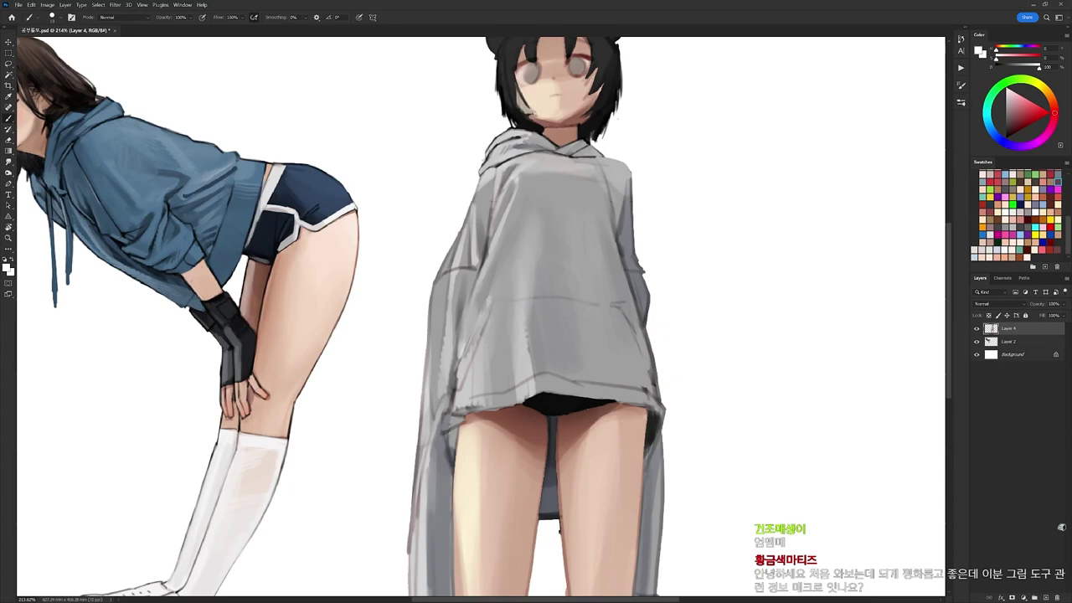
left_click(509, 170, "alt")
left_click(536, 153, "alt")
left_click_drag(533, 154, 522, 161)
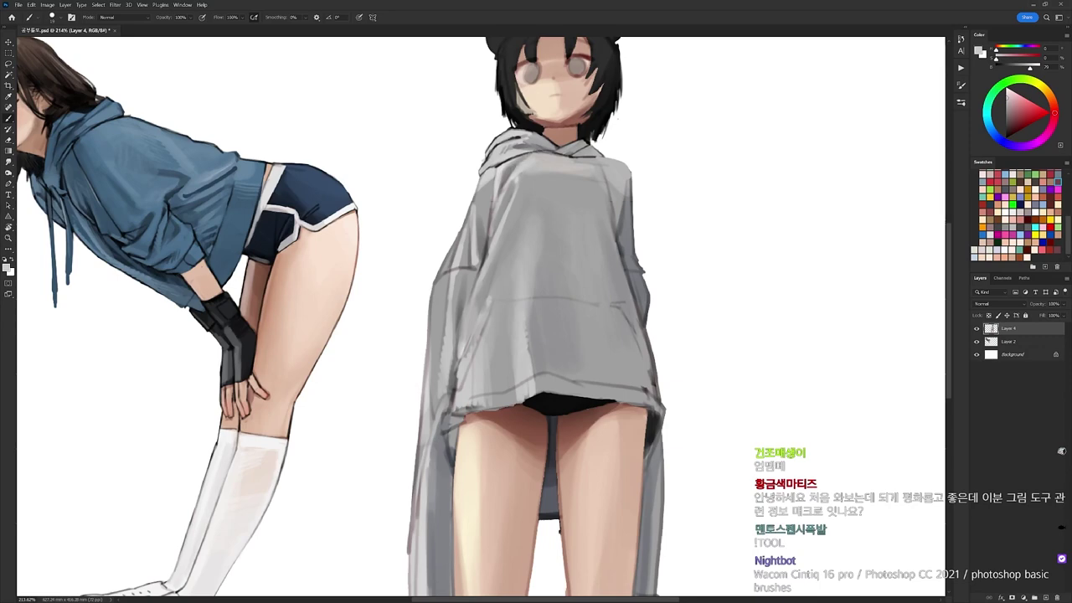
left_click(539, 187, "alt")
left_click(677, 112, "alt")
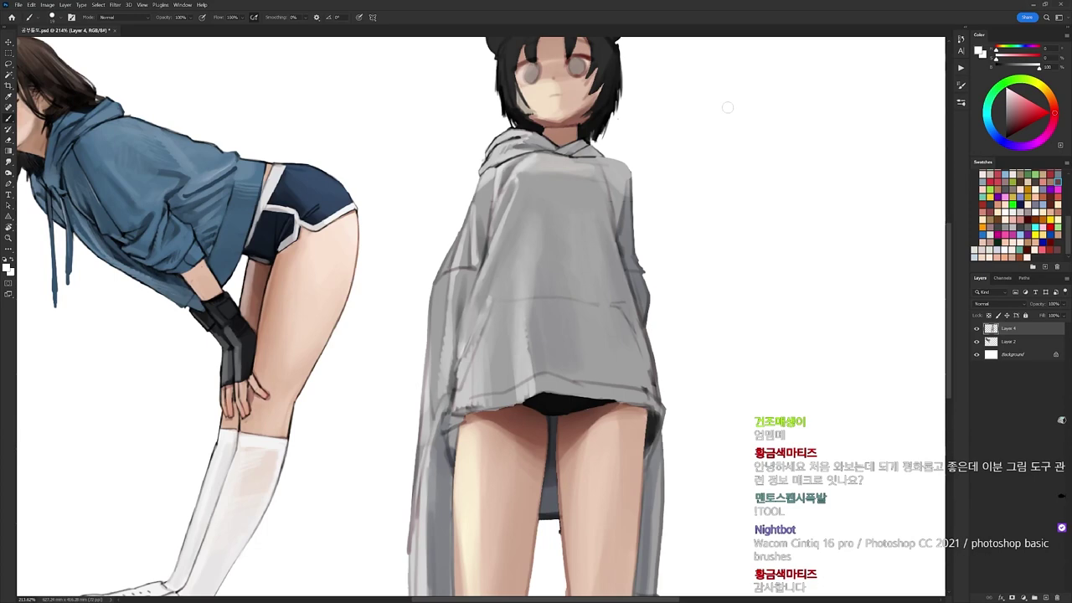
left_click(553, 149, "alt")
left_click(549, 148, "alt")
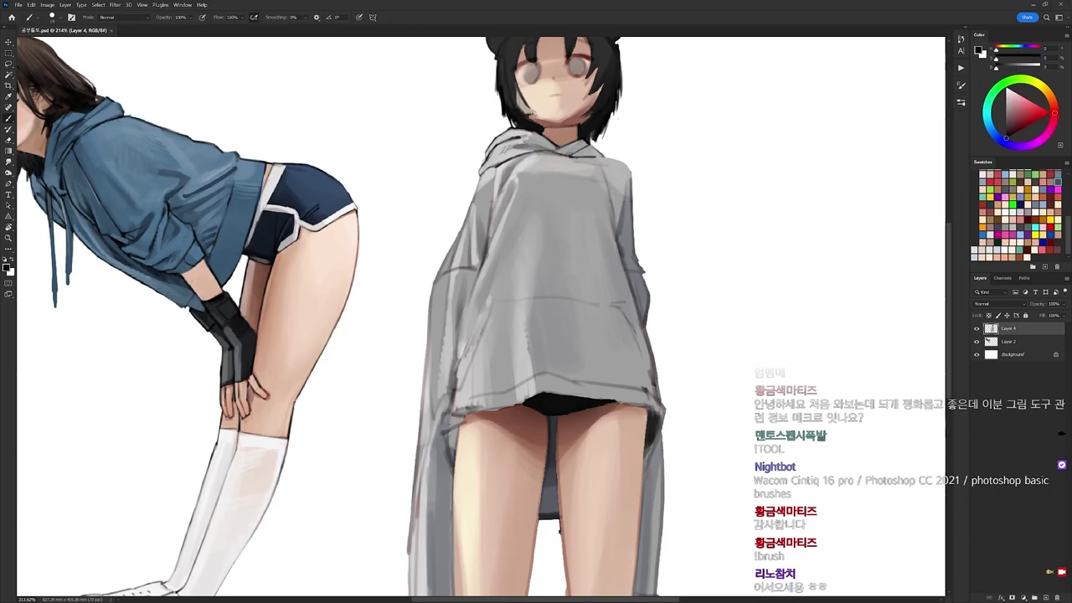
Pick a small hard round brush with 100% hardness and paint light strokes down the fold on the hoodie's lower left side.
right_click(548, 222)
left_click(602, 296)
left_click(585, 296)
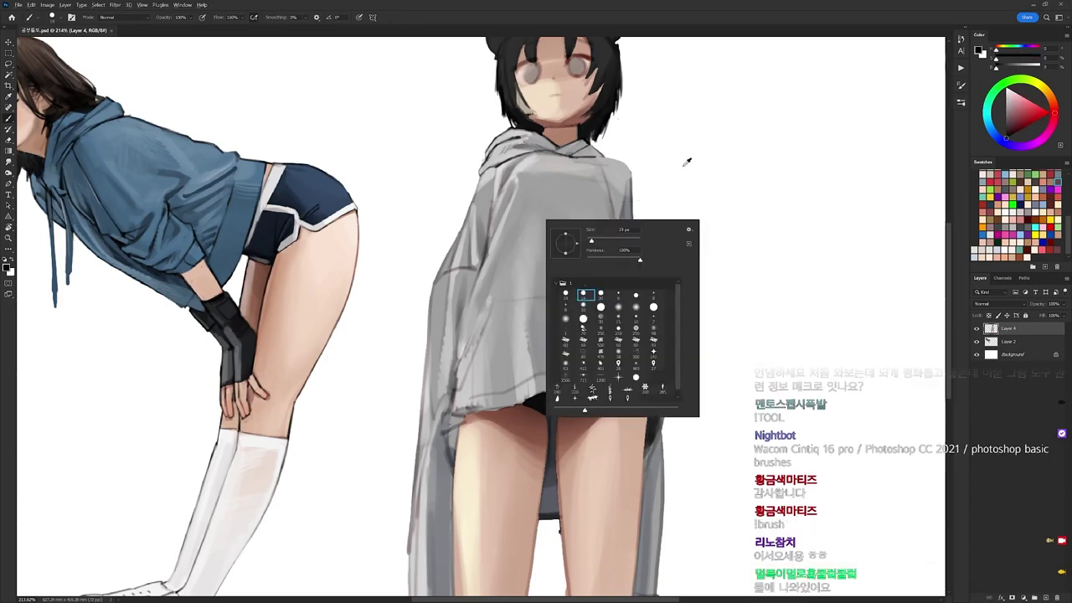
left_click(683, 166, "alt")
left_click_drag(477, 278, 464, 345)
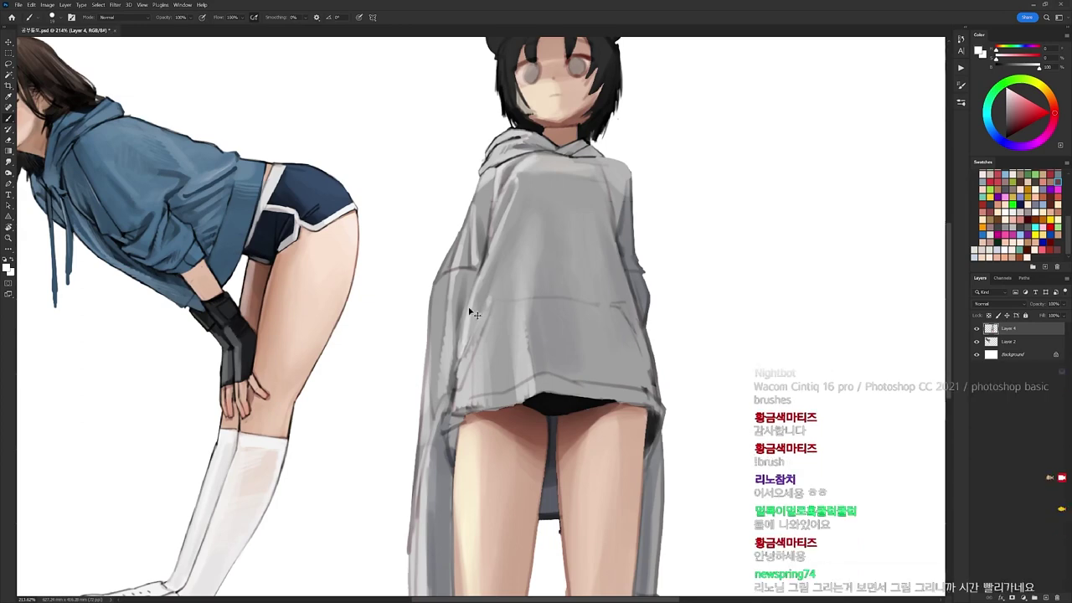
key("ctrl+z")
left_click_drag(469, 303, 455, 361)
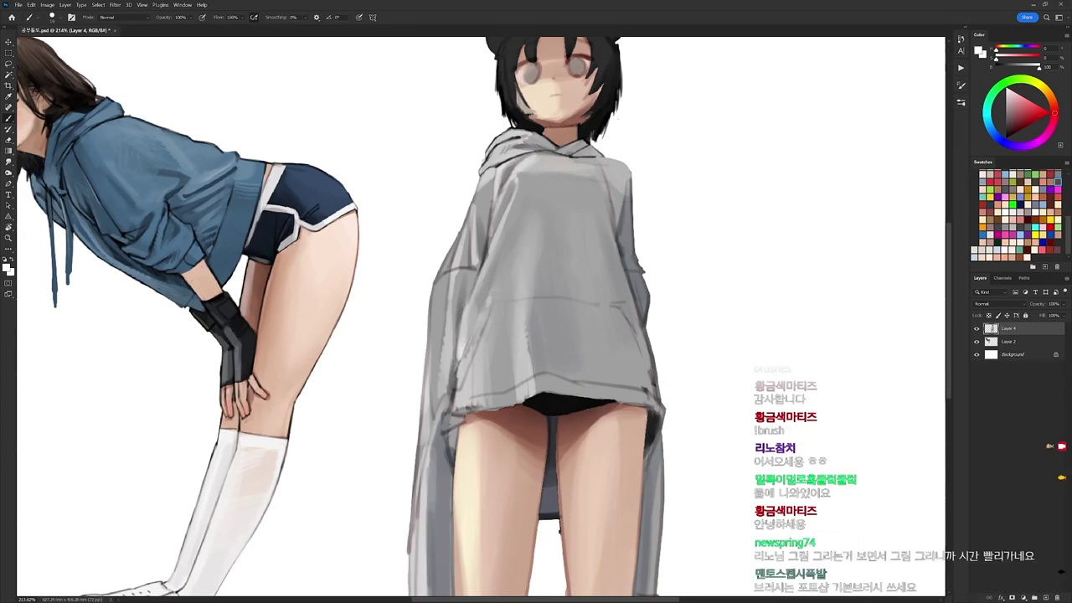
left_click_drag(480, 321, 459, 367)
Blend the lower left torso fold into the hoodie with sampled light and mid greys, hatching thin strokes down to the hem.
left_click(466, 355, "alt")
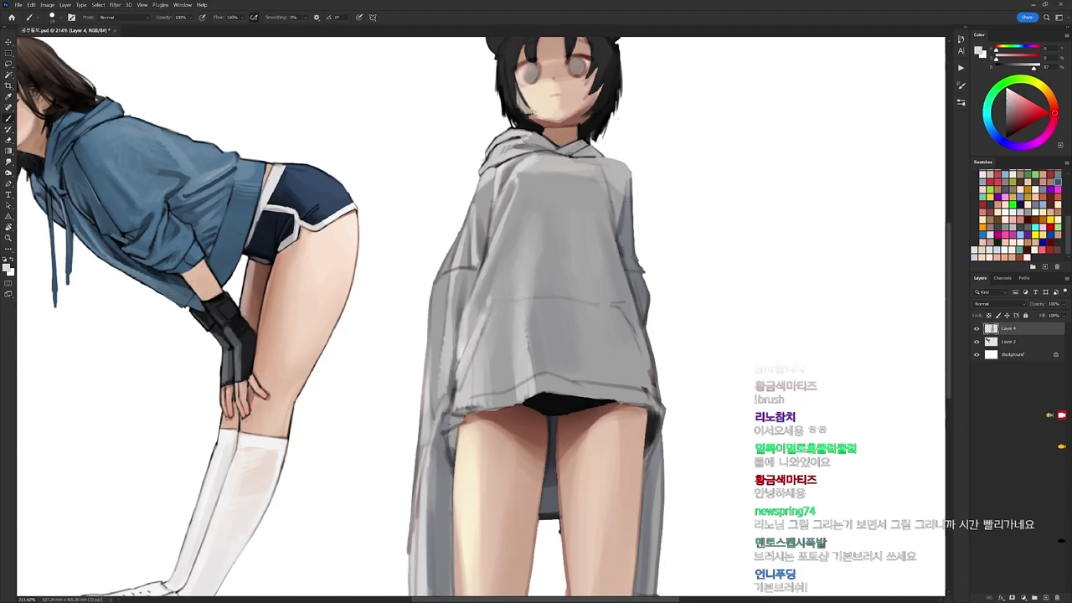
left_click(497, 290, "alt")
left_click_drag(483, 316, 469, 353)
key("d")
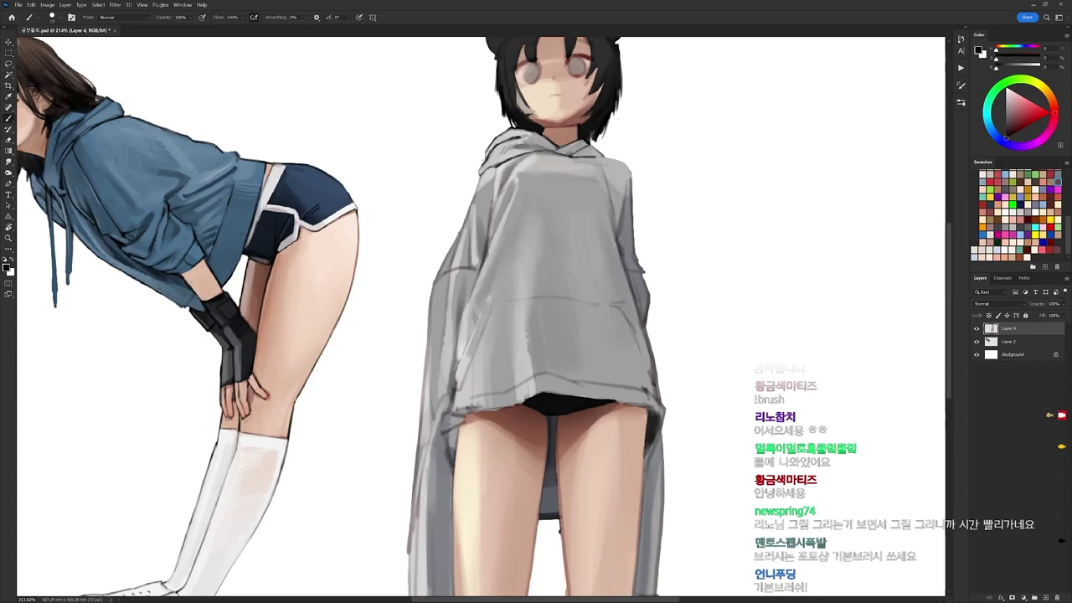
left_click(494, 302, "alt")
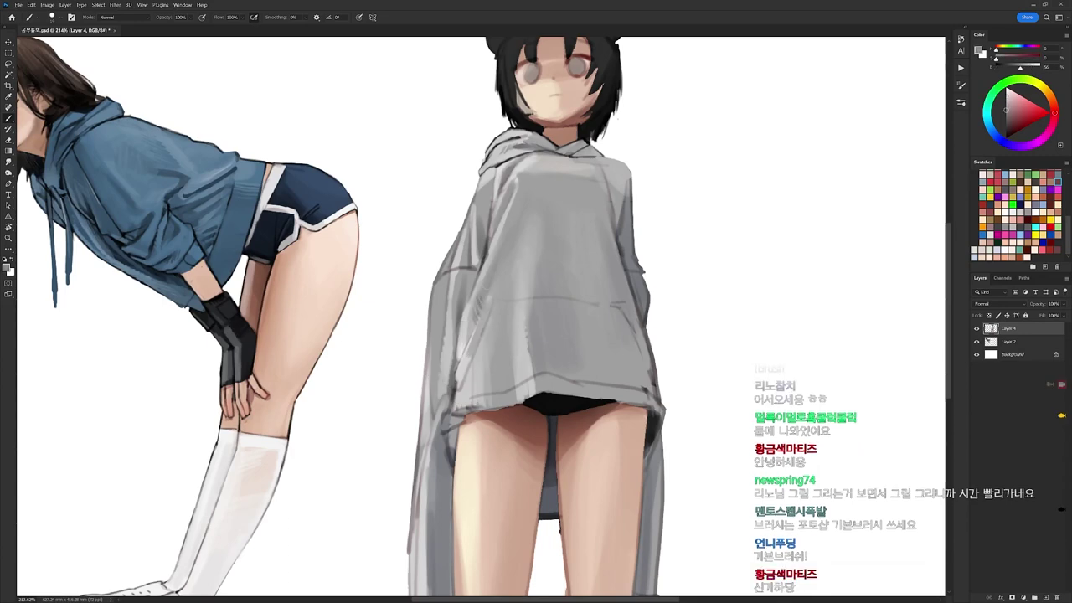
scroll(498, 299, "down", 3)
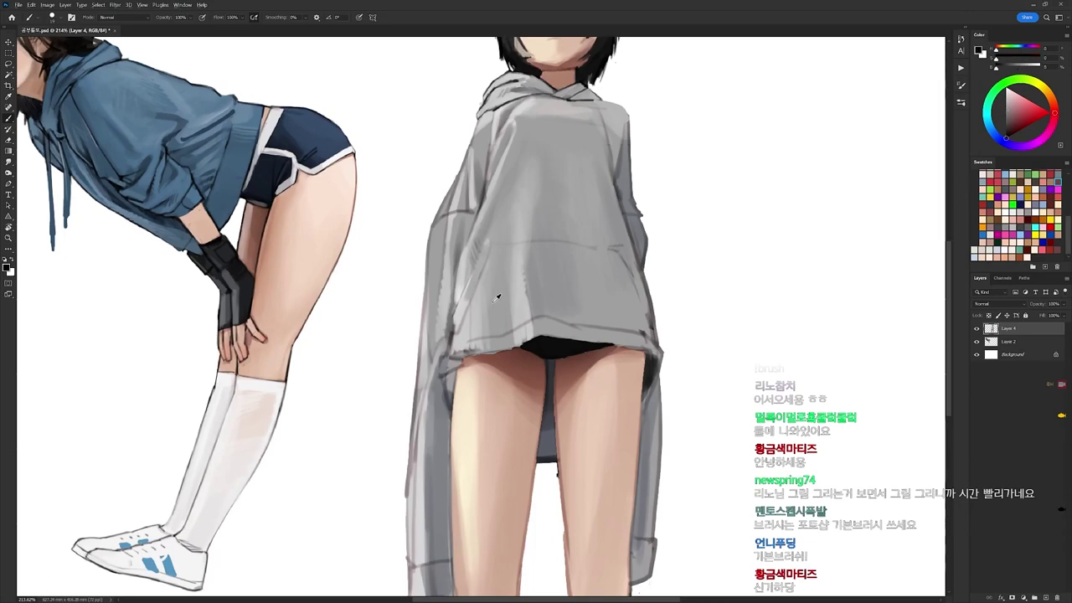
left_click(622, 182, "alt")
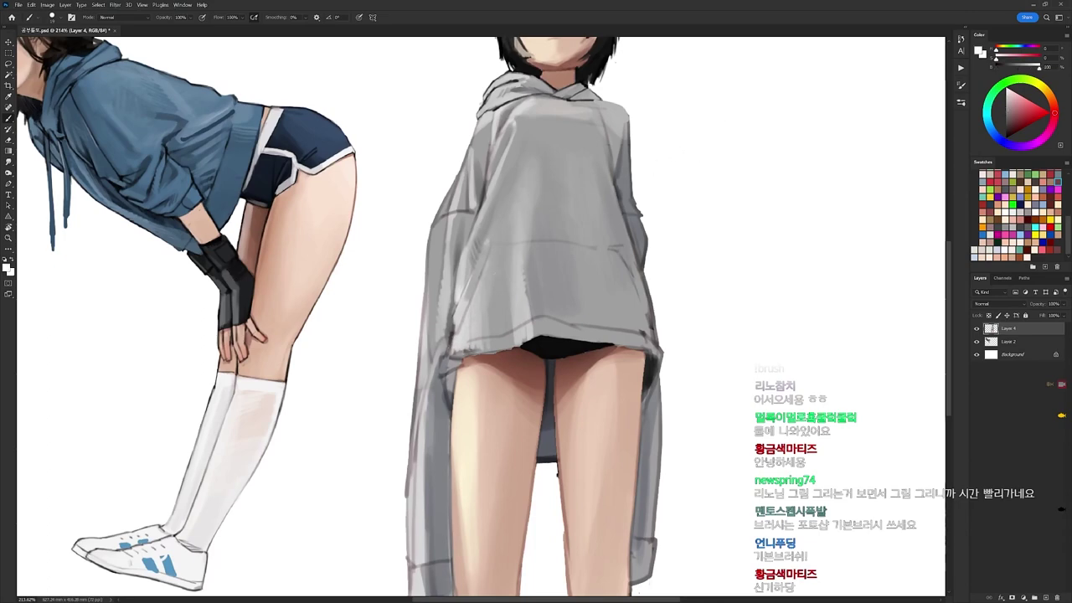
left_click(486, 311, "alt")
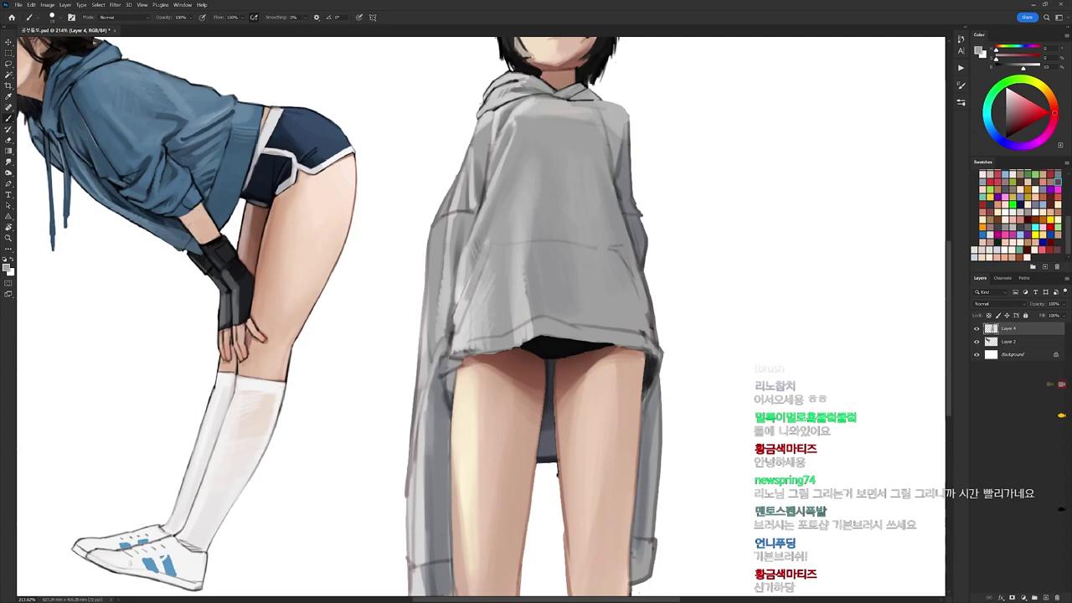
left_click_drag(481, 303, 469, 339)
left_click(478, 340, "alt")
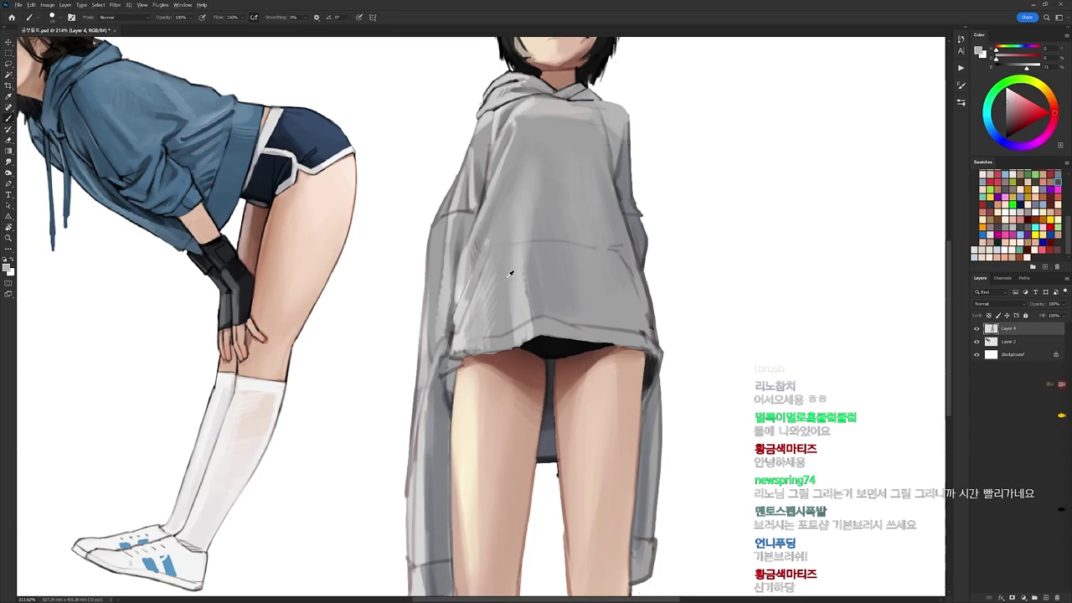
Switch to a finer brush preset and clean up the hoodie's left hem corner with black, sampled grey and white.
key("d")
left_click(454, 359, "alt")
left_click(397, 374, "alt")
right_click(503, 299)
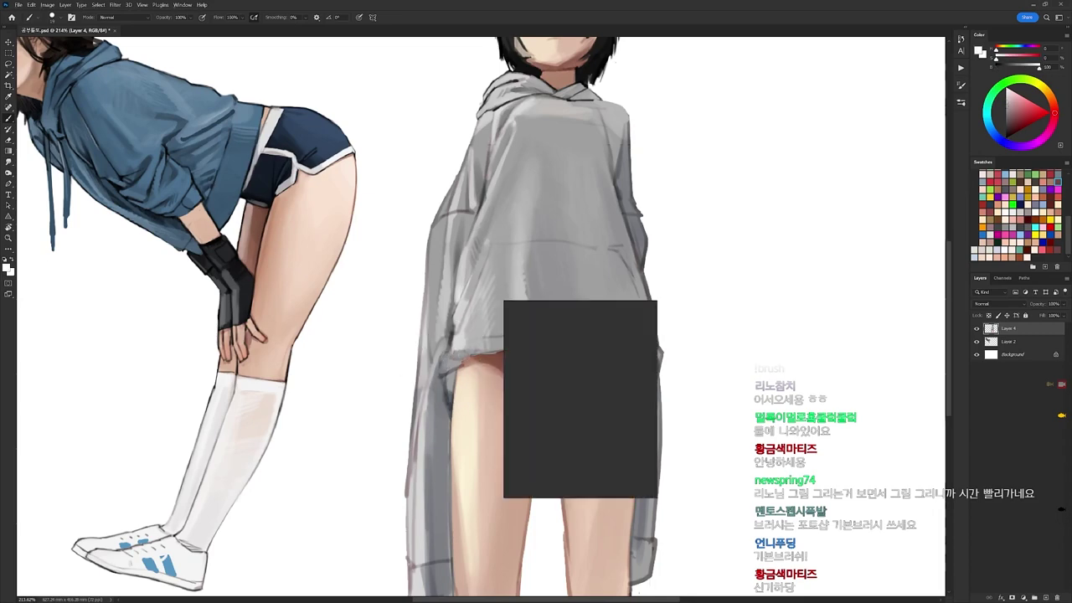
double_click(578, 379)
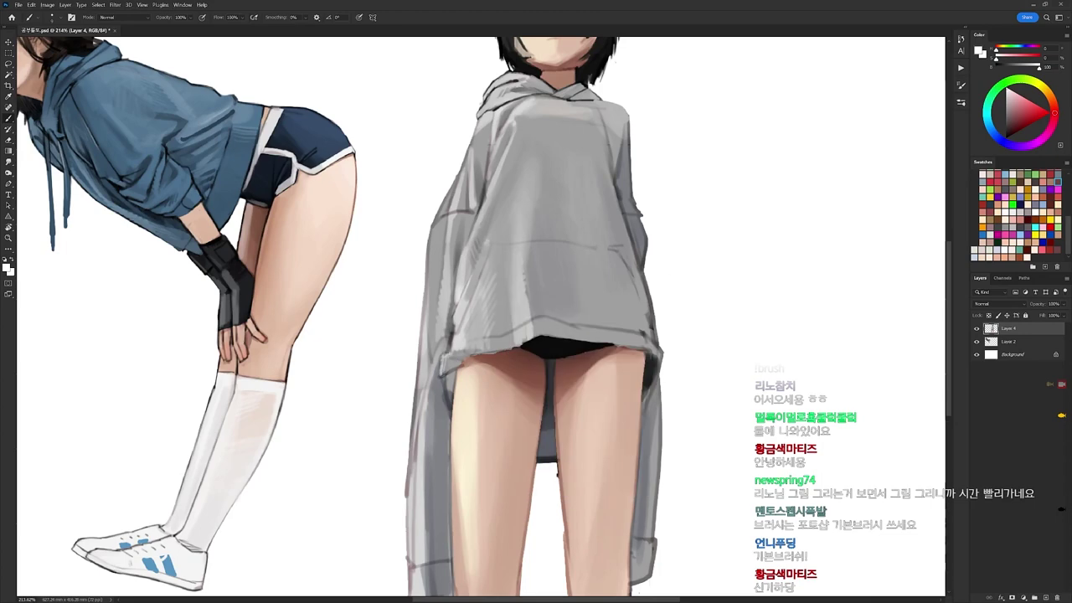
left_click_drag(604, 274, 606, 301)
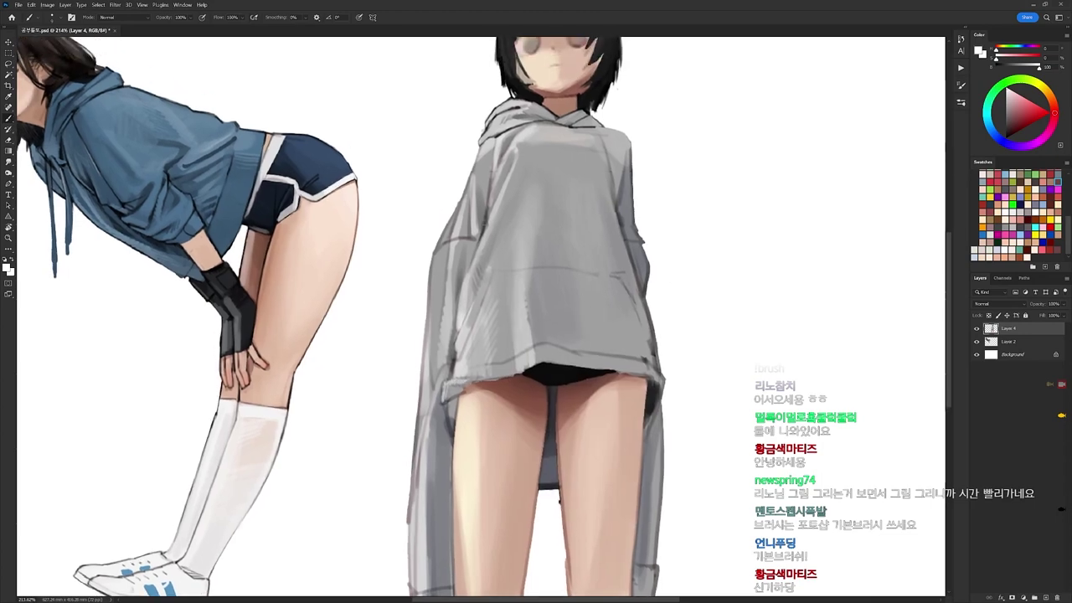
Refine the folds between the hoodie's left shoulder and chest with sampled grey tones.
key("d")
left_click(492, 222, "alt")
key("d")
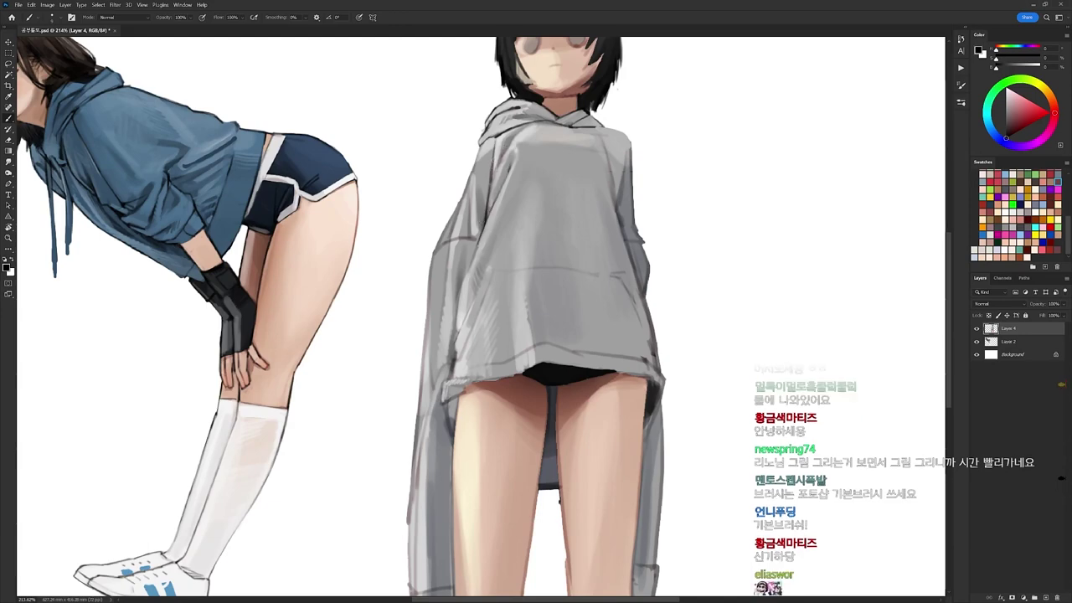
left_click(511, 144, "alt")
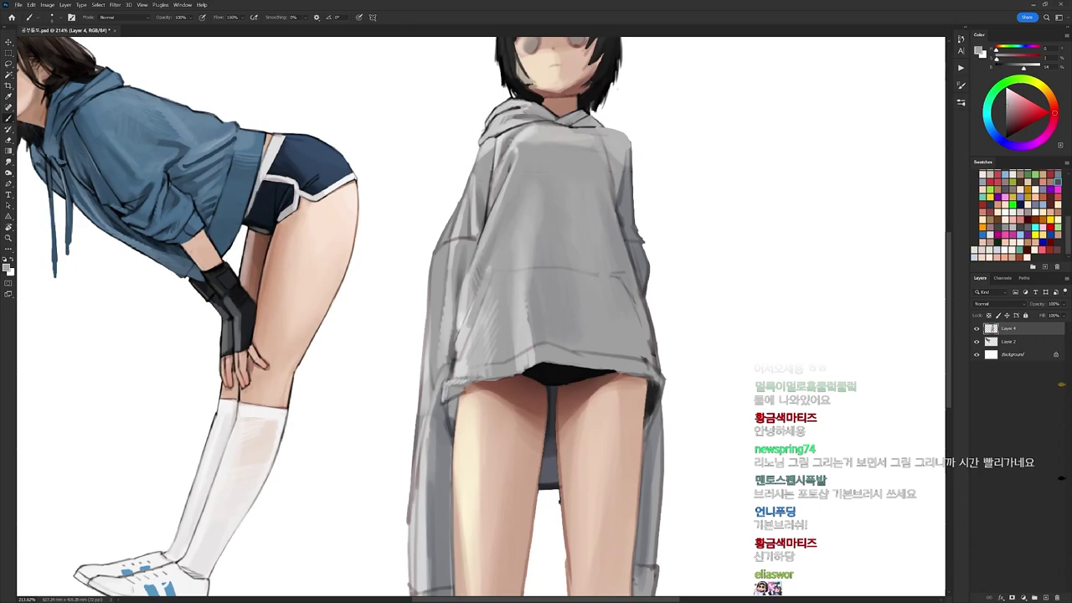
left_click(497, 153, "alt")
left_click(491, 164, "alt")
left_click(501, 164, "alt")
Draw a thin black seam line between the left upper sleeve and the torso, and save the document.
key("d")
left_click_drag(492, 175, 486, 200)
scroll(525, 145, "down", 4)
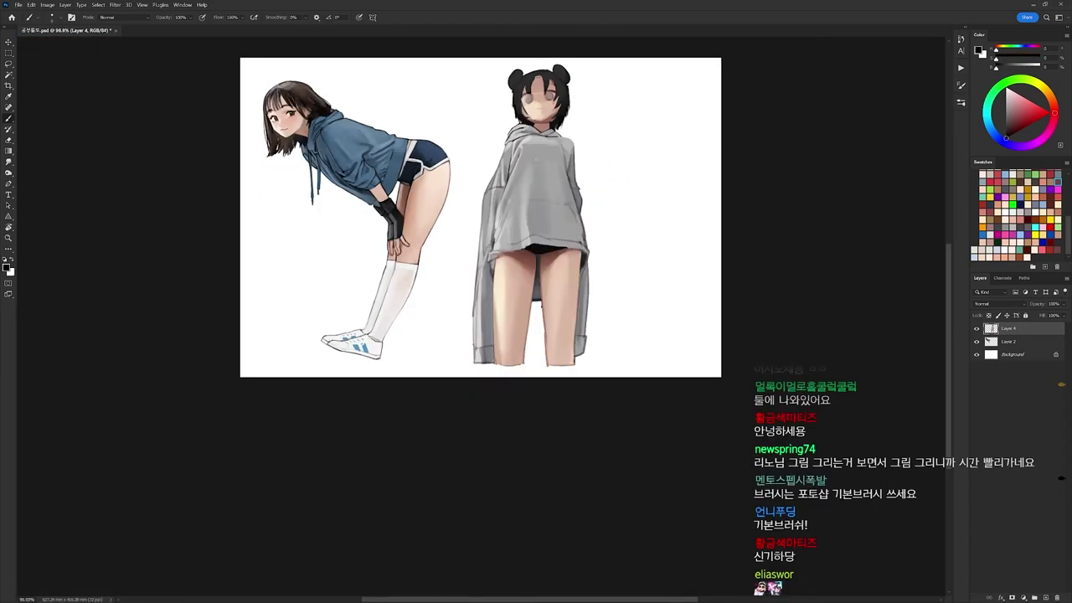
scroll(523, 134, "up", 5)
left_click(558, 138, "alt")
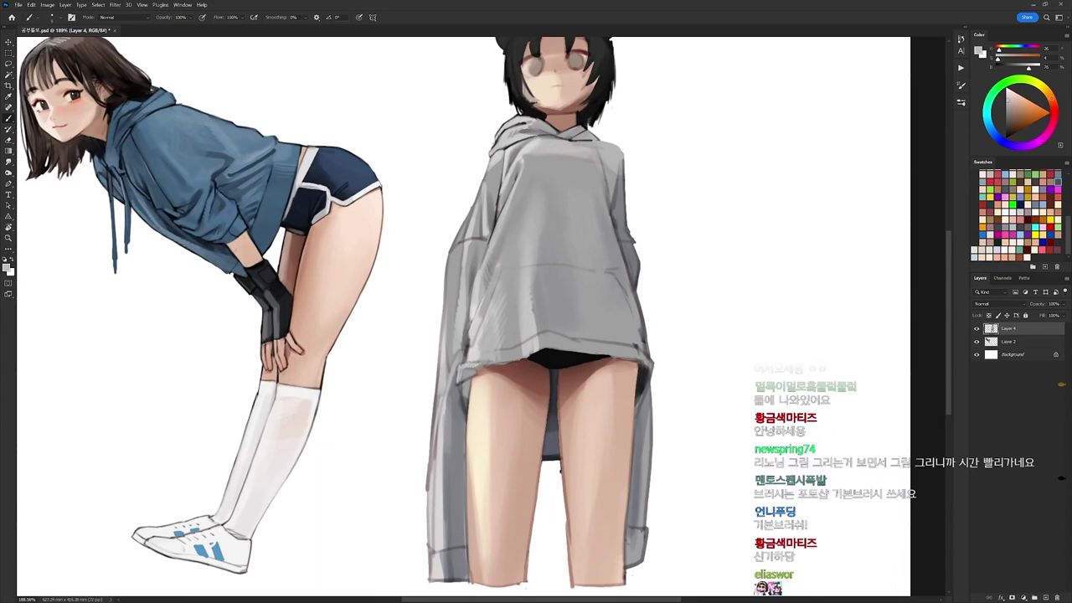
key("ctrl+s")
Soften the left shoulder seam below the hood with sampled greys and redraw its line down the torso edge in black.
left_click_drag(530, 246, 573, 242)
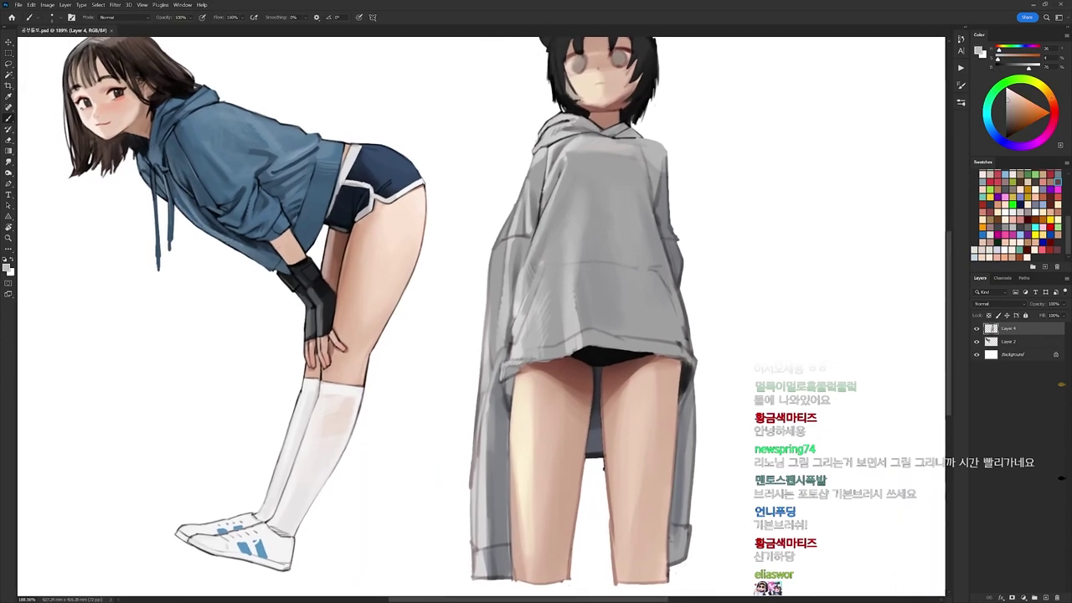
key("d")
left_click(543, 175, "alt")
left_click_drag(541, 150, 534, 164)
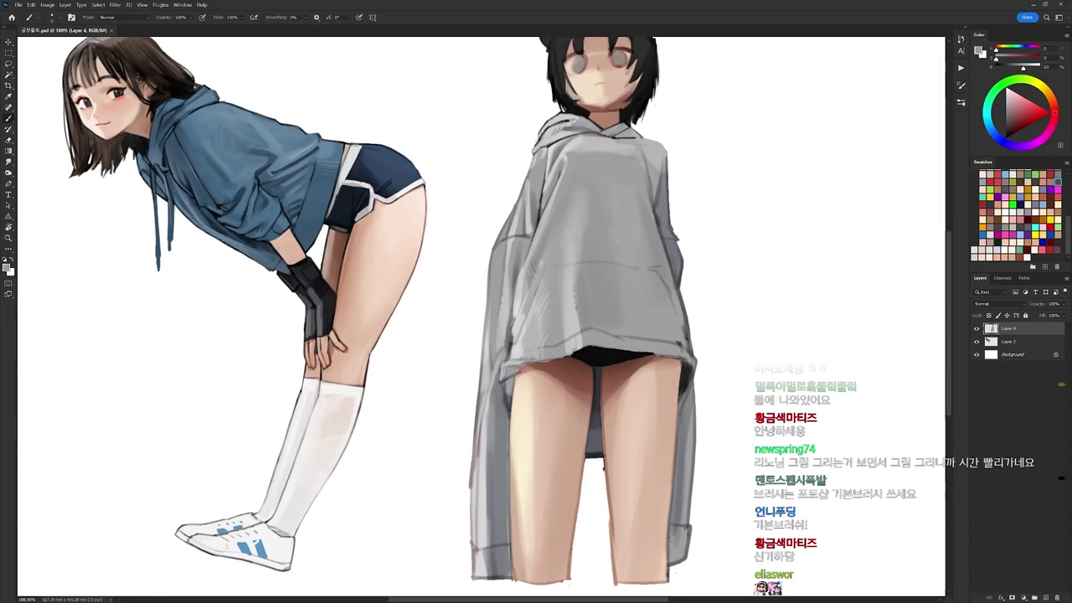
left_click(536, 210, "alt")
left_click_drag(545, 152, 541, 159)
key("d")
left_click_drag(545, 167, 532, 231)
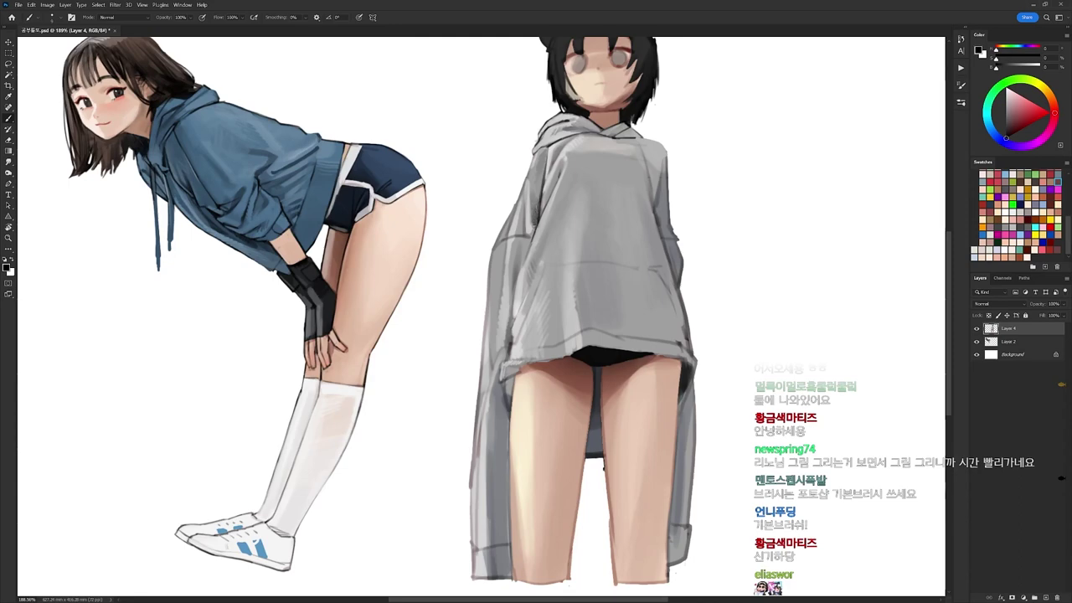
Paint fold shading on the left upper sleeve beside the torso seam with sampled dark and mid greys.
left_click(504, 196, "alt")
left_click(528, 220, "alt")
left_click(534, 214, "alt")
left_click_drag(524, 195, 516, 234)
left_click(534, 185, "alt")
left_click(527, 223, "alt")
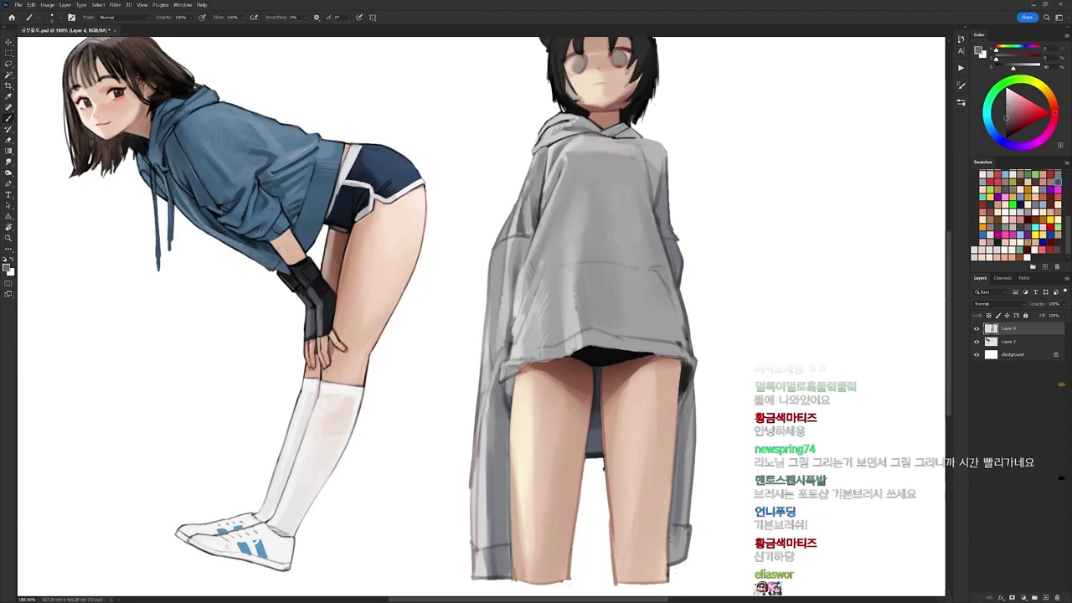
left_click_drag(544, 176, 537, 184)
left_click(541, 180, "alt")
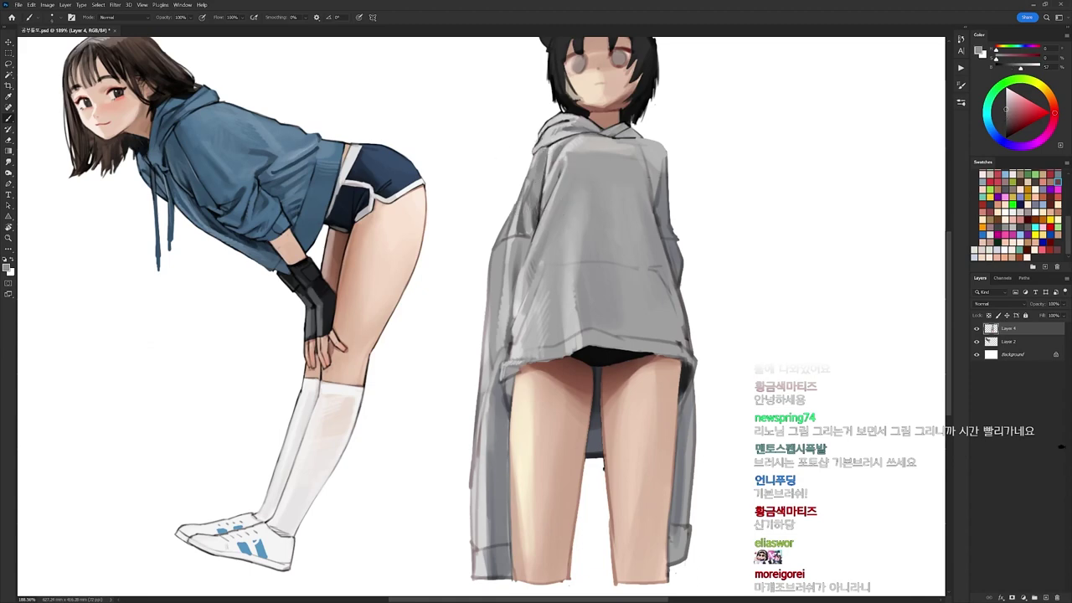
Define the outer contour of the left upper sleeve with white, light grey and black strokes and the Eraser.
left_click(513, 190, "alt")
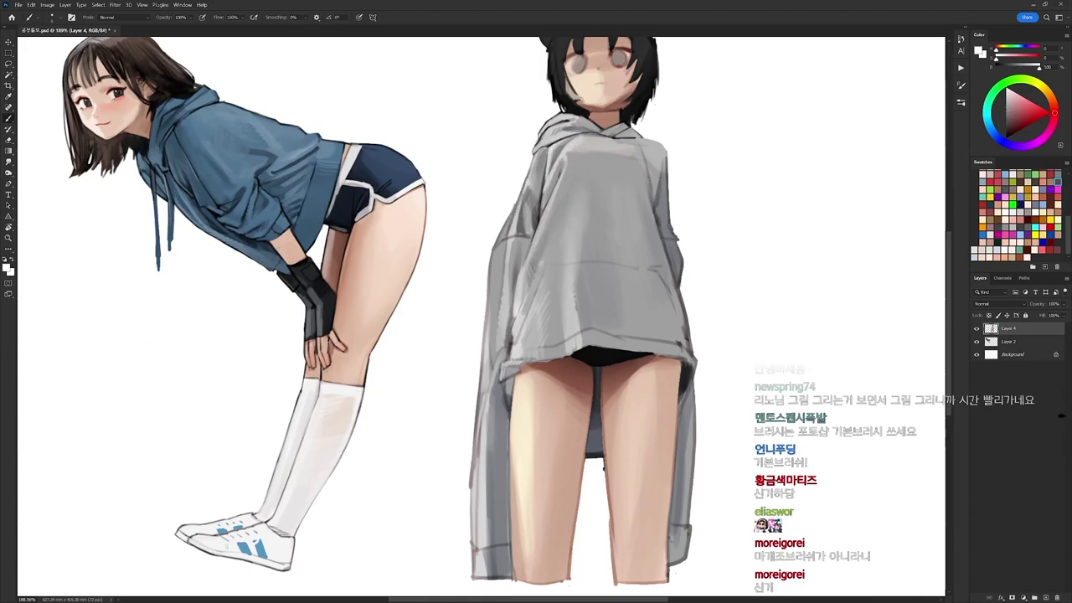
key("x")
left_click(511, 230, "alt")
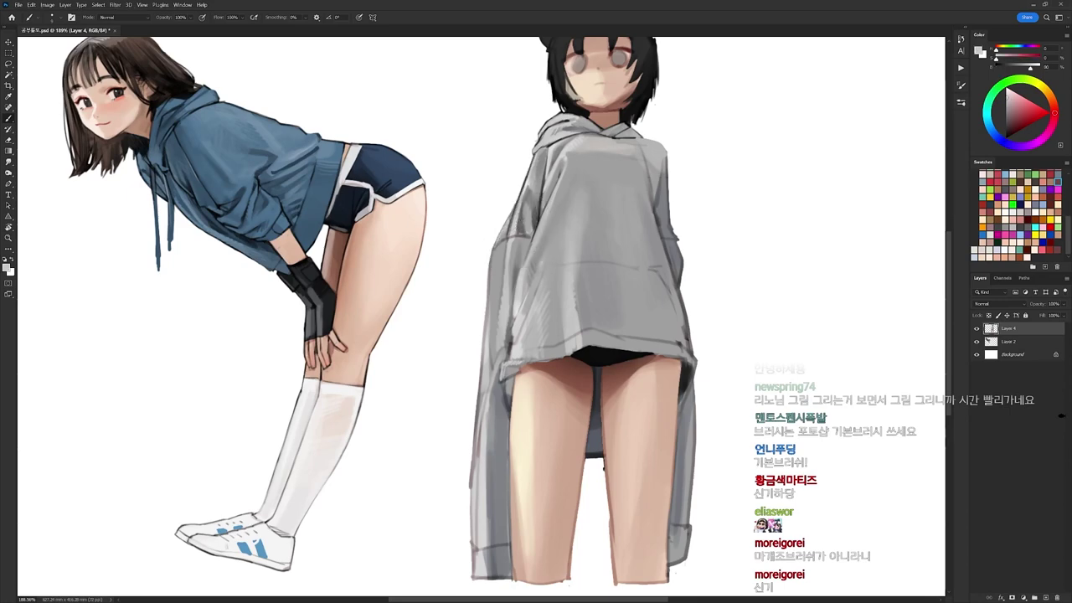
key("d")
key("e")
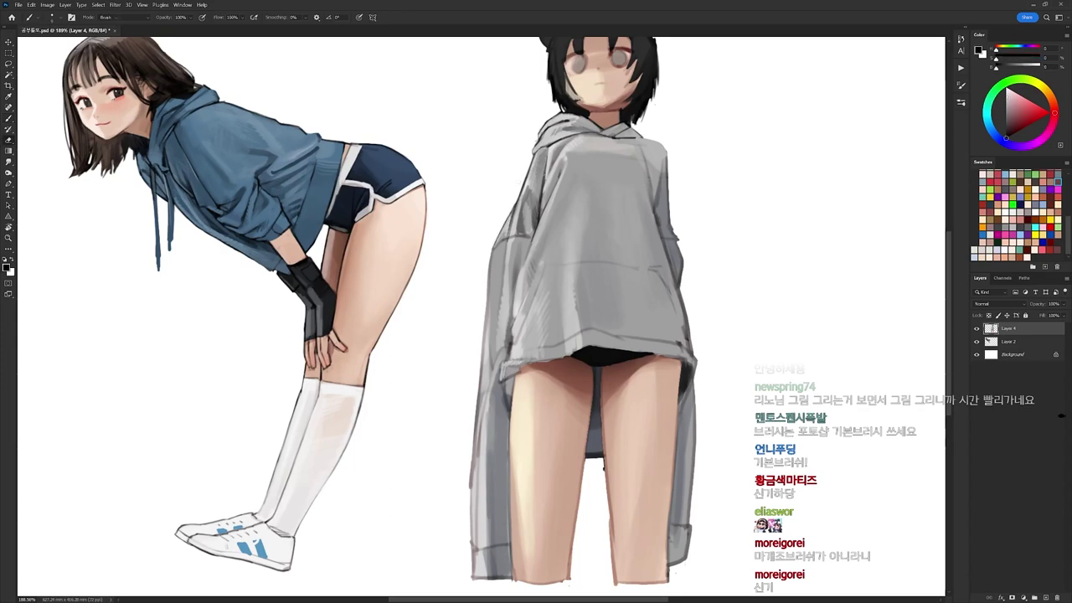
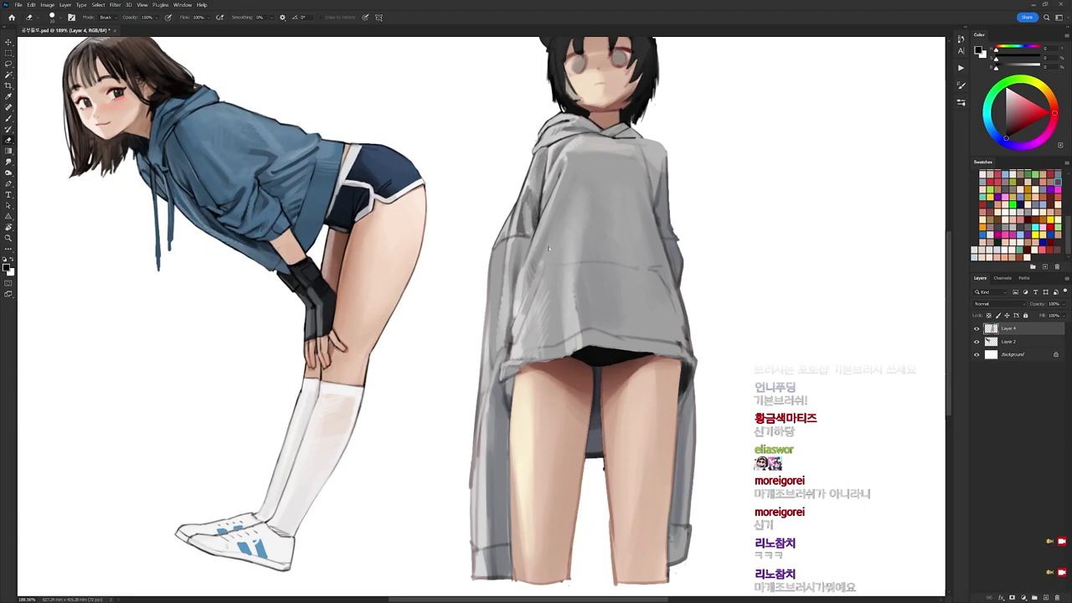
Return to the Brush at a larger size and shade the folds of the hanging left sleeve with sampled light and dark greys.
scroll(557, 244, "down", 2)
key("b")
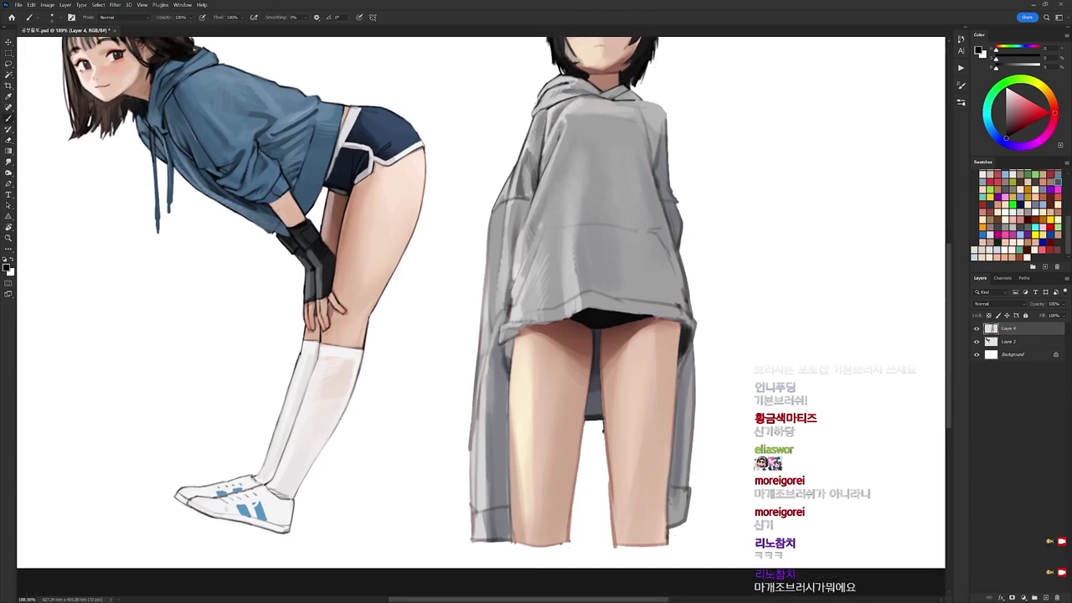
right_click(575, 191)
left_click(526, 186, "alt")
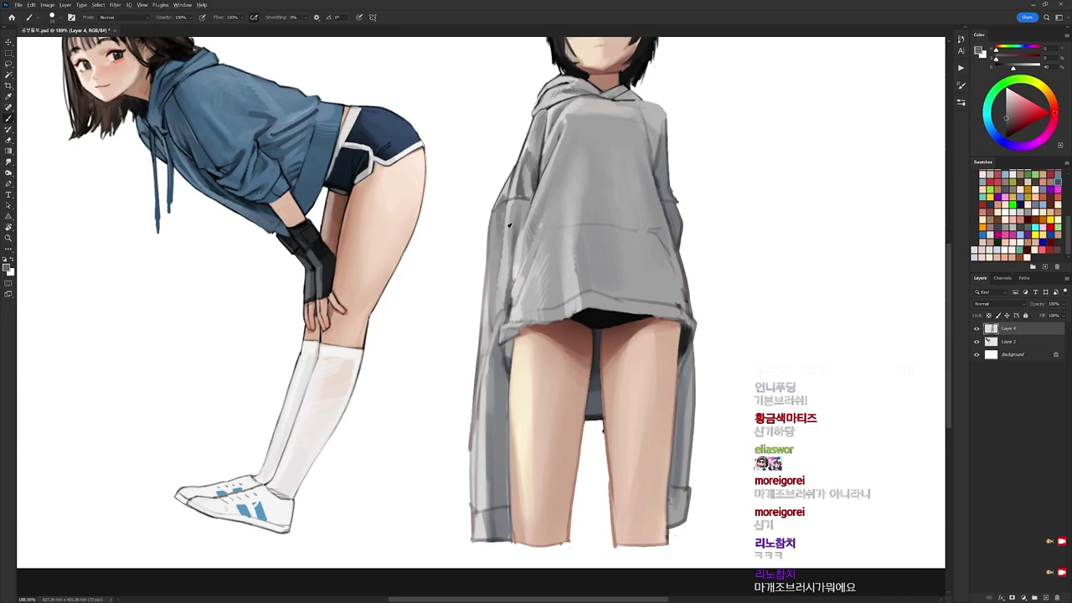
left_click(471, 298, "alt")
left_click(500, 255, "alt")
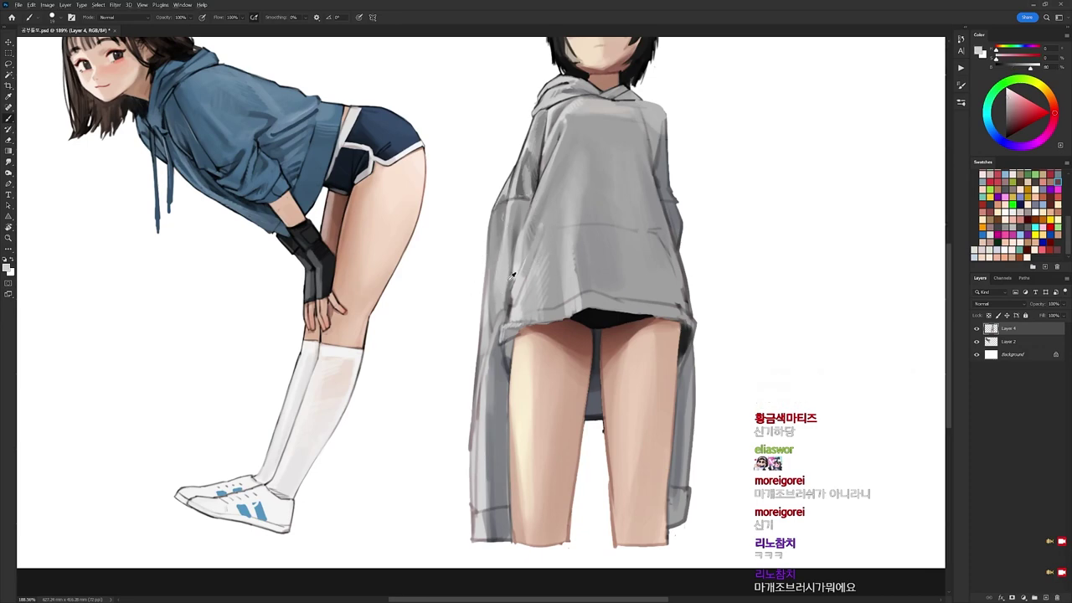
left_click(501, 305, "alt")
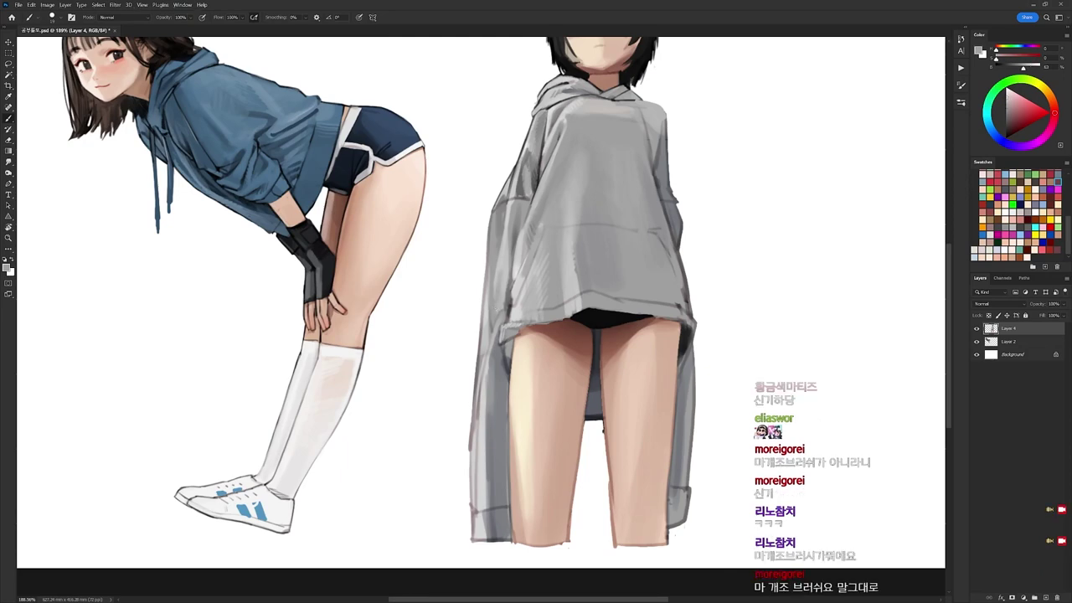
key("x")
left_click(506, 295, "alt")
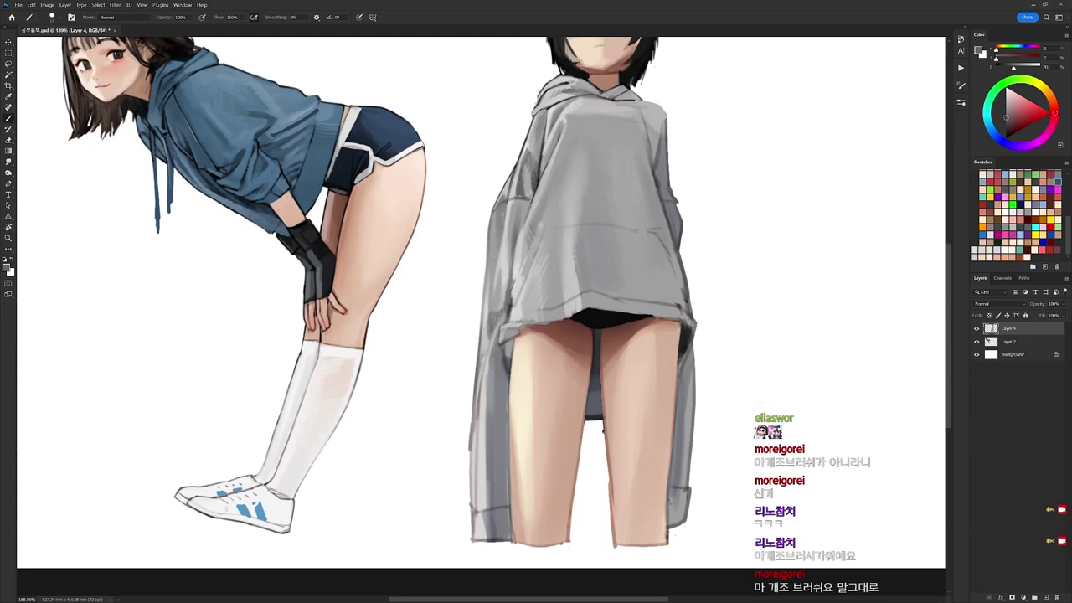
Blend the folds of the hanging left sleeve below the elbow seam with sampled grey and white tones, using a larger and a smaller brush.
left_click_drag(487, 339, 484, 351)
left_click(465, 368, "alt")
mouse_move(488, 231)
left_mouse_down()
mouse_move(485, 301)
mouse_move(487, 268)
left_mouse_up()
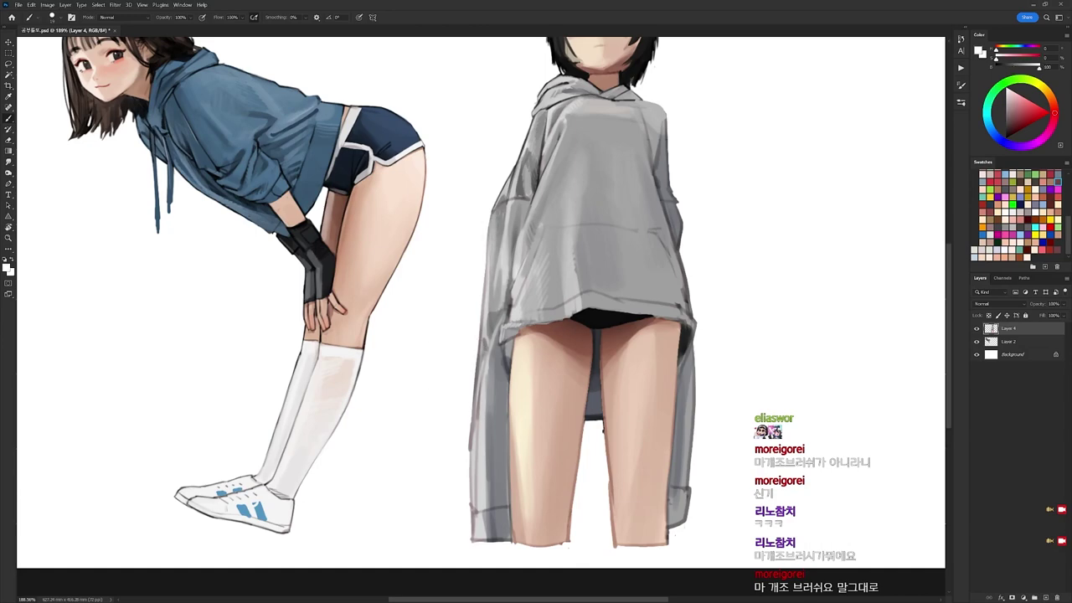
key("d")
right_click(560, 190)
left_click(637, 267)
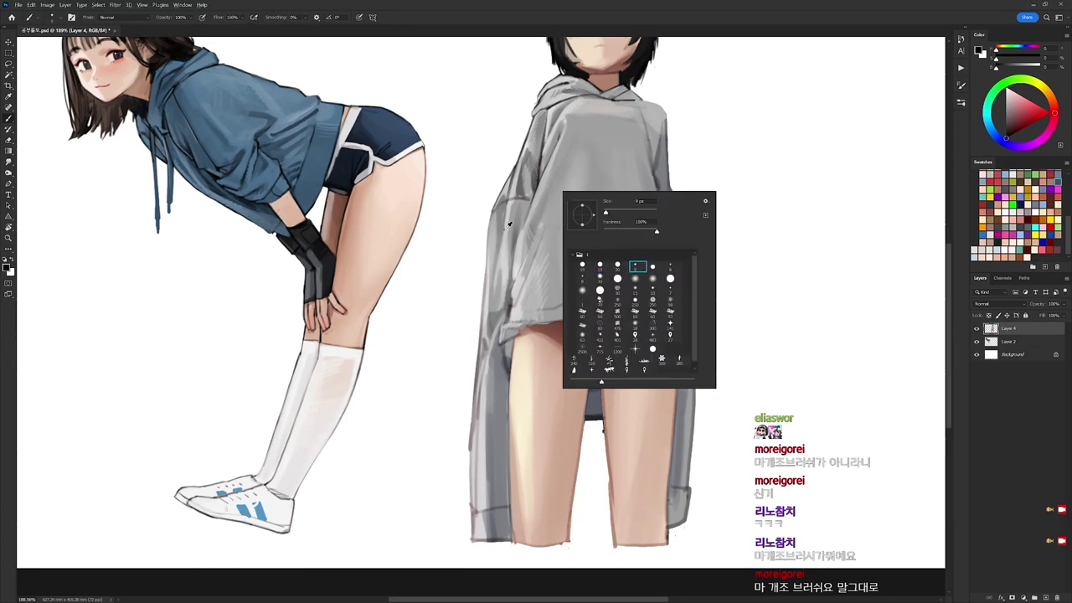
left_click(503, 223, "alt")
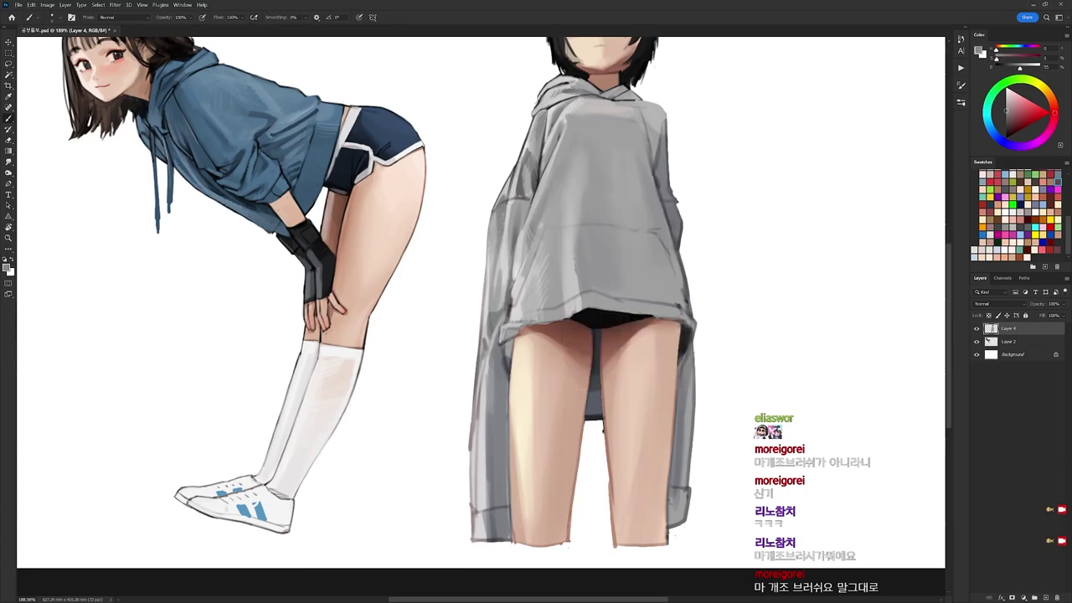
key("d")
left_click(475, 243, "alt")
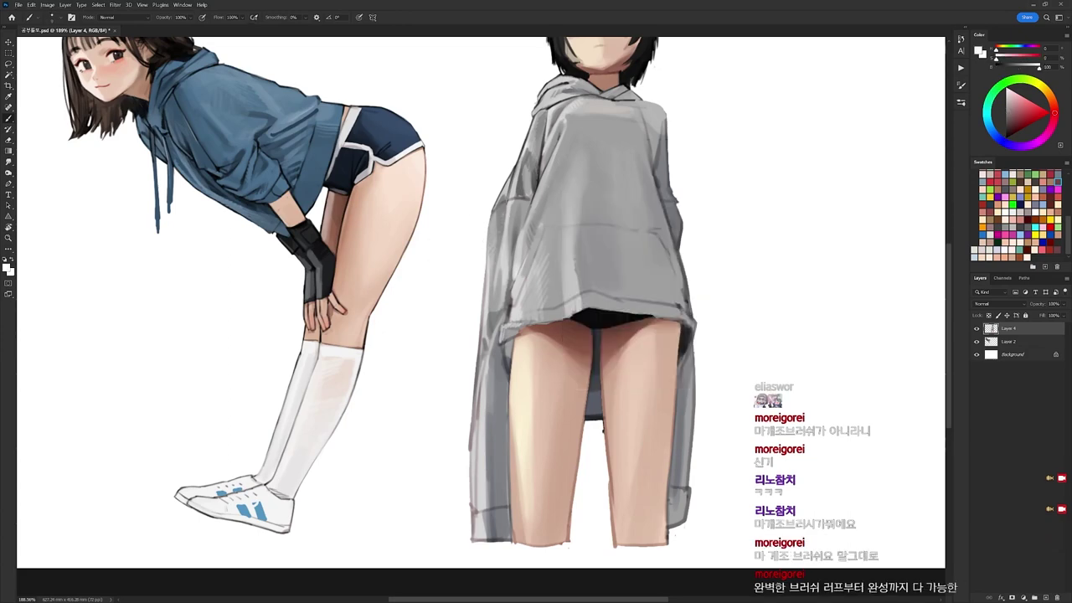
Redraw the outer contour of the left sleeve from the elbow seam downward in black with the small brush.
key("r")
left_click_drag(631, 187, 495, 119)
key("d")
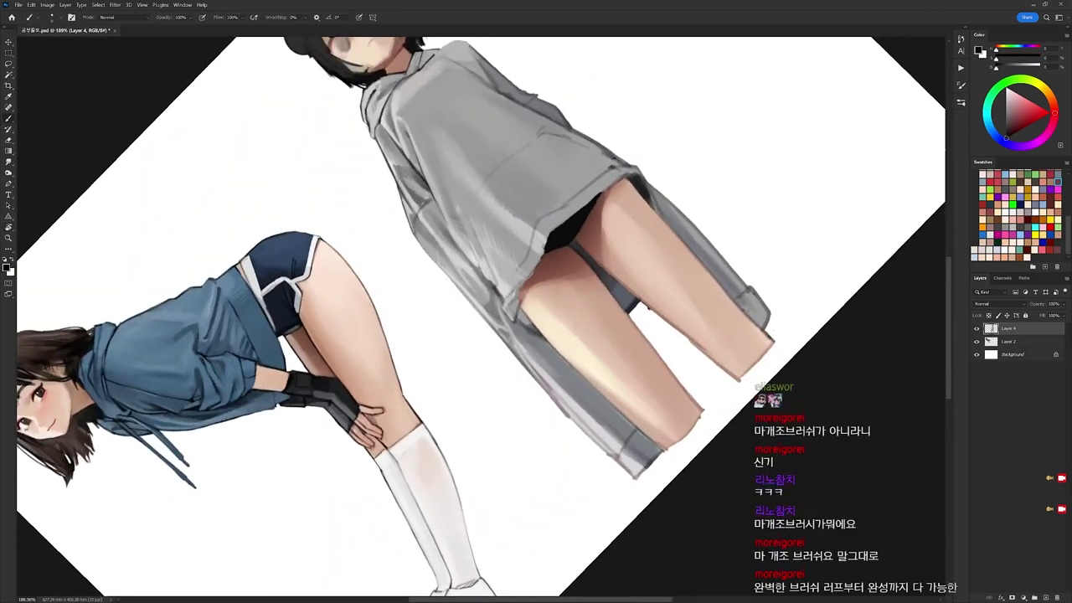
left_click(425, 208, "alt")
key("d")
left_click(425, 208, "alt")
key("d")
left_click_drag(621, 176, 671, 257)
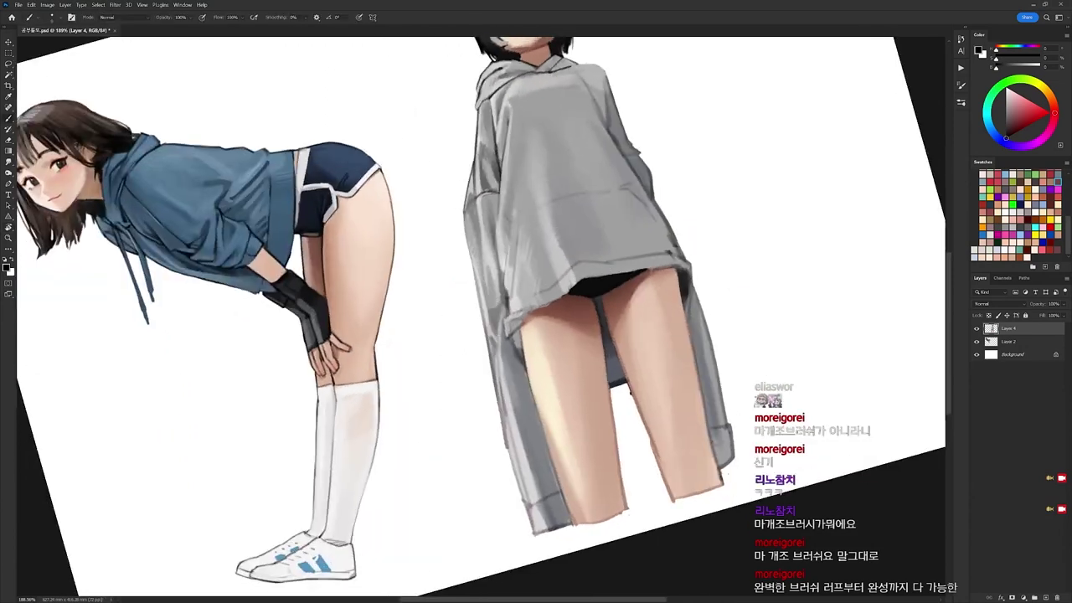
left_click_drag(465, 207, 479, 292)
key("e")
key("b")
Refine the folds and seam of the left upper sleeve beside the torso with sampled greys and black.
key("r")
mouse_move(623, 221)
left_mouse_down()
mouse_move(645, 269)
mouse_move(567, 117)
left_mouse_up()
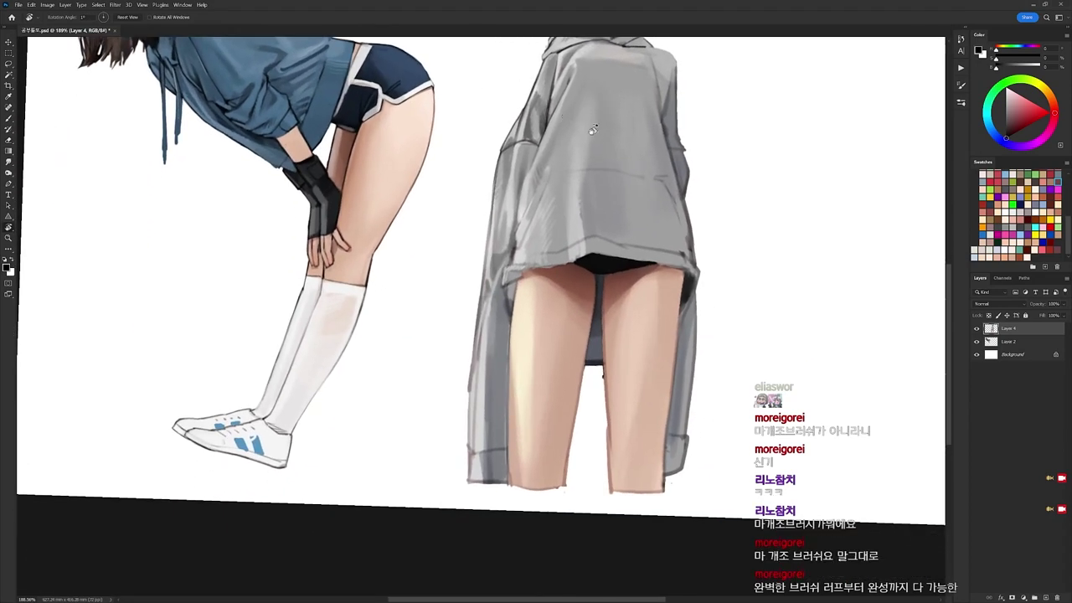
key("b")
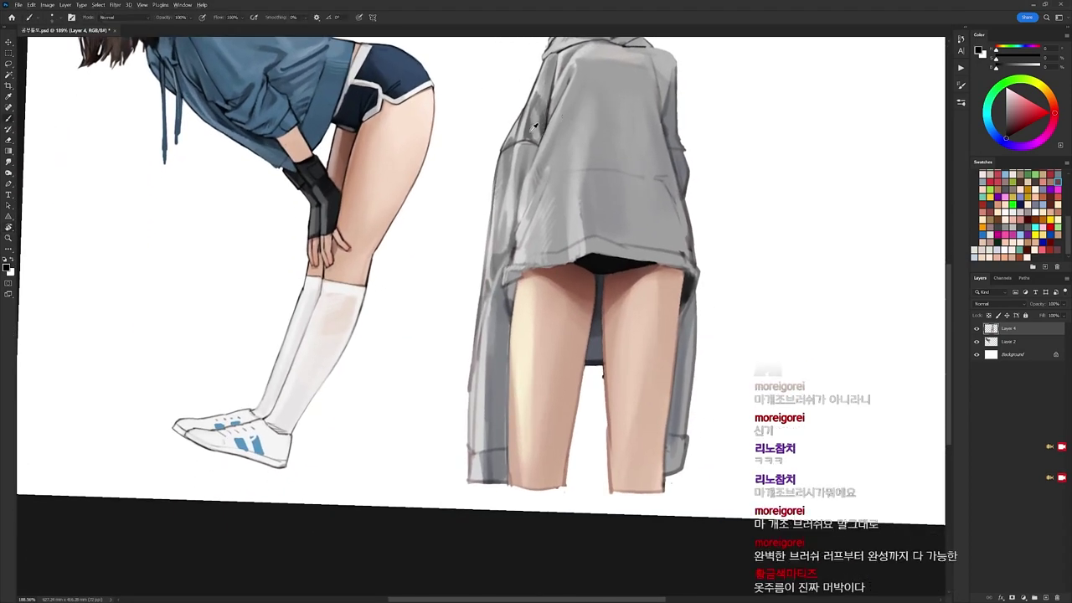
left_click(532, 128, "alt")
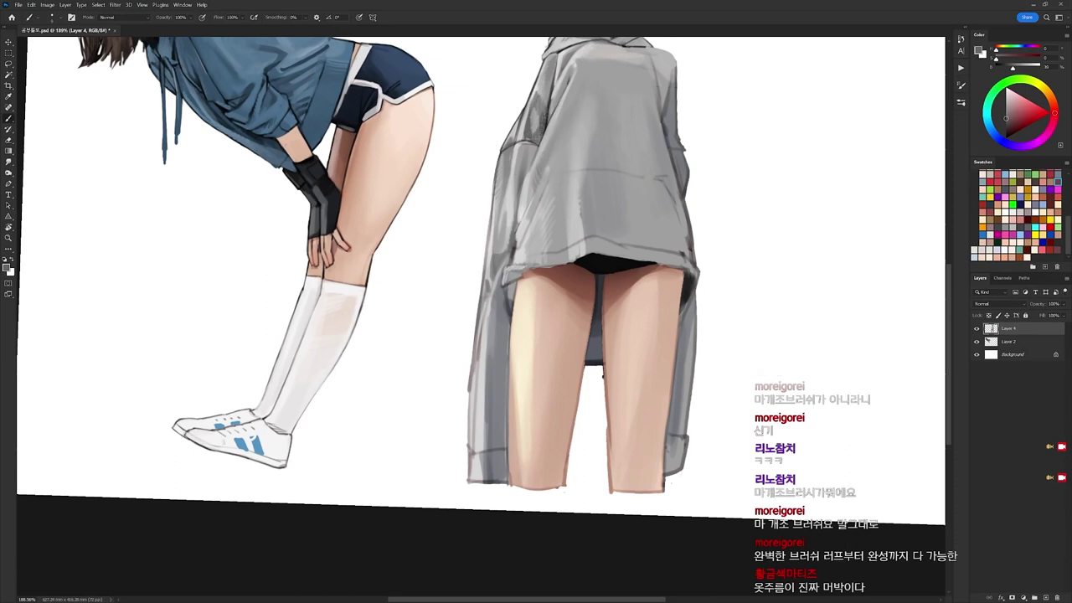
left_click(537, 113, "alt")
left_click(547, 101, "alt")
key("d")
key("x")
key("x")
Clean up the left sleeve's outer edge beside the hoodie hem with sampled light grey and the Eraser.
left_click(490, 252, "alt")
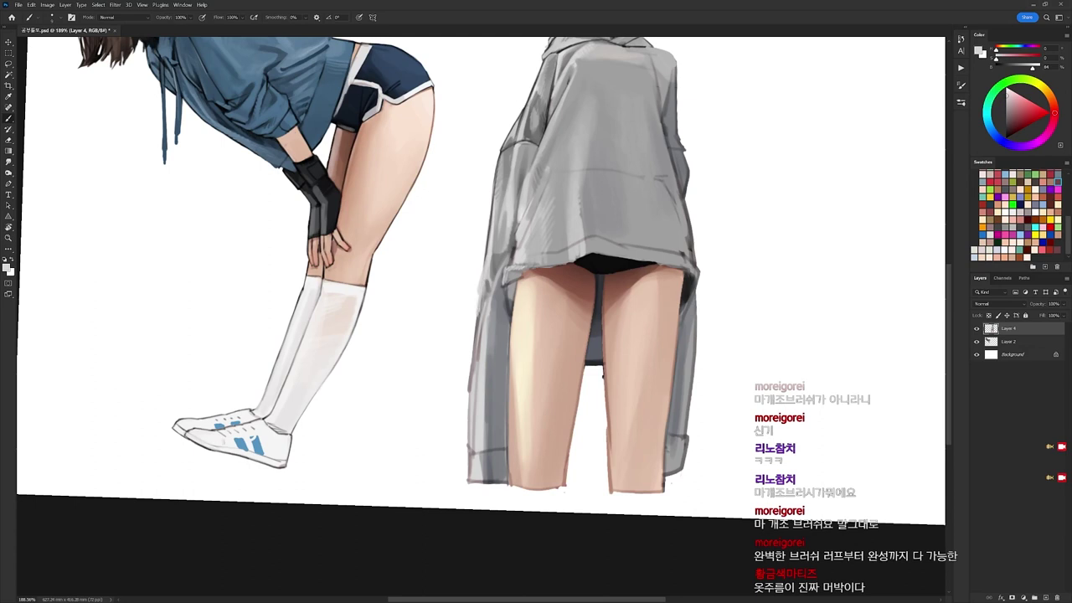
left_click(487, 258, "alt")
left_click_drag(484, 263, 476, 322)
key("e")
scroll(518, 291, "down", 3)
key("b")
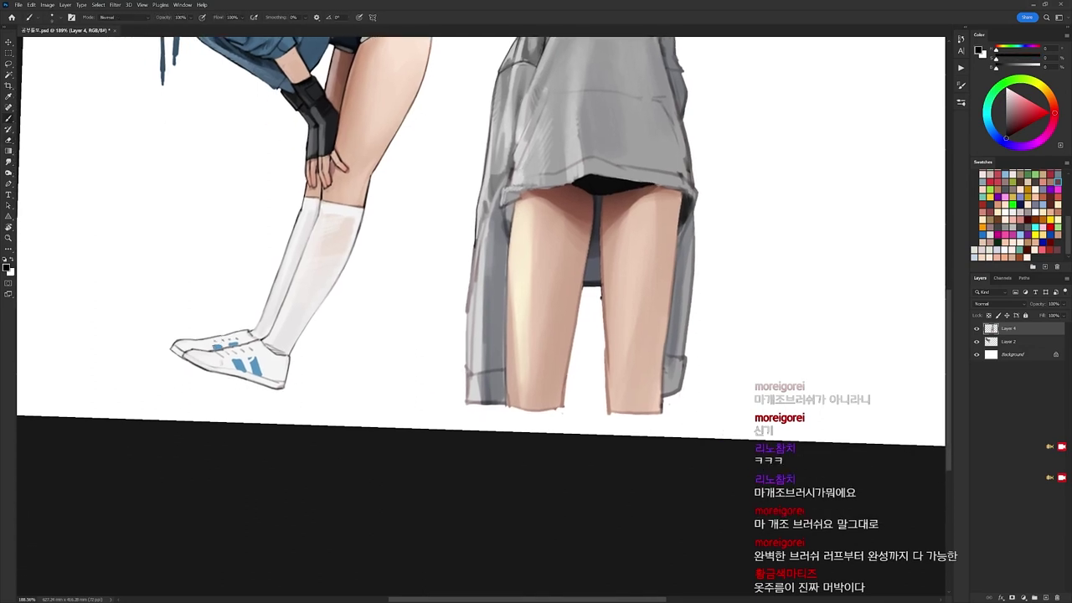
Shade the lower left sleeve down to the cuff with long vertical strokes in sampled light and mid greys, using a larger brush.
right_click(526, 205)
left_click(563, 278)
left_click(494, 174, "alt")
mouse_move(506, 175)
left_mouse_down()
mouse_move(476, 253)
mouse_move(473, 341)
left_mouse_up()
left_click(487, 218, "alt")
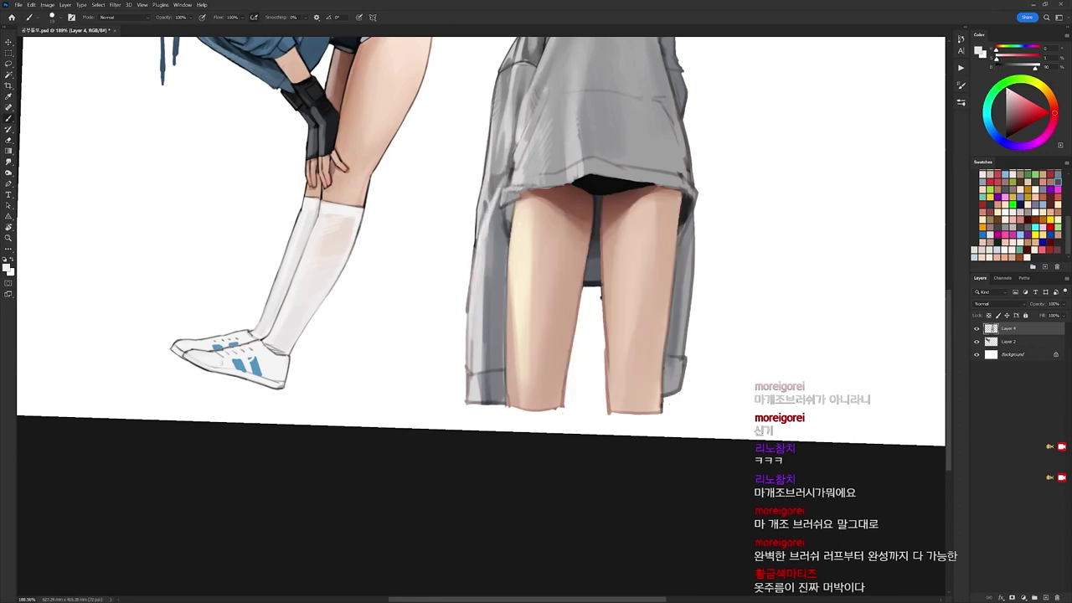
left_click_drag(473, 295, 473, 367)
left_click(495, 276, "alt")
left_click_drag(484, 261, 479, 368)
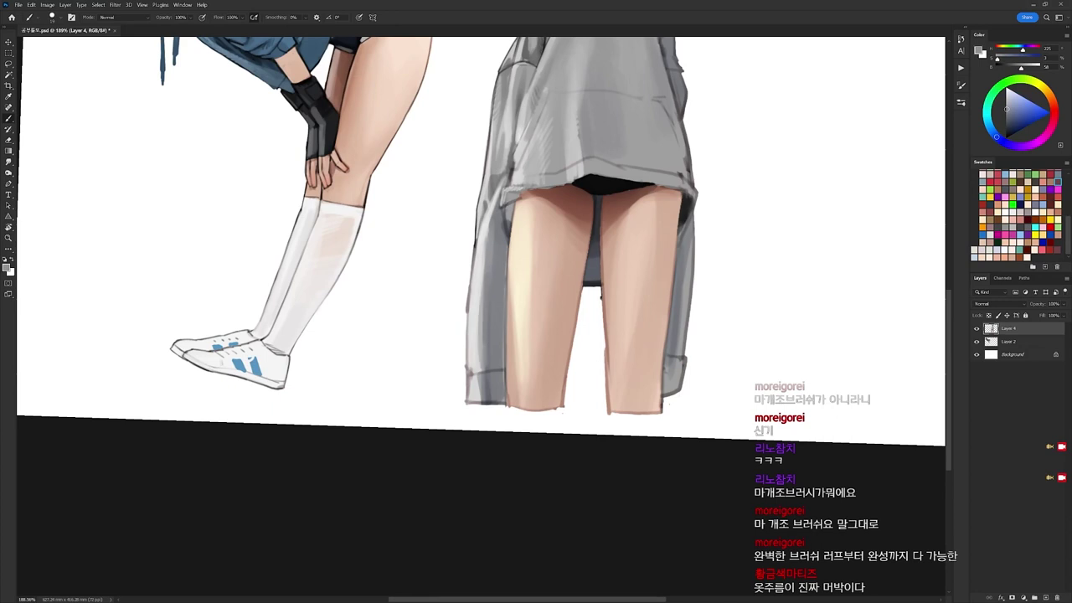
left_click_drag(482, 281, 478, 372)
left_click(491, 318, "alt")
left_click_drag(472, 330, 466, 372)
left_click(474, 304, "alt")
Outline the lower left sleeve down to the cuff in black with the small brush and erase the stray edge.
key("d")
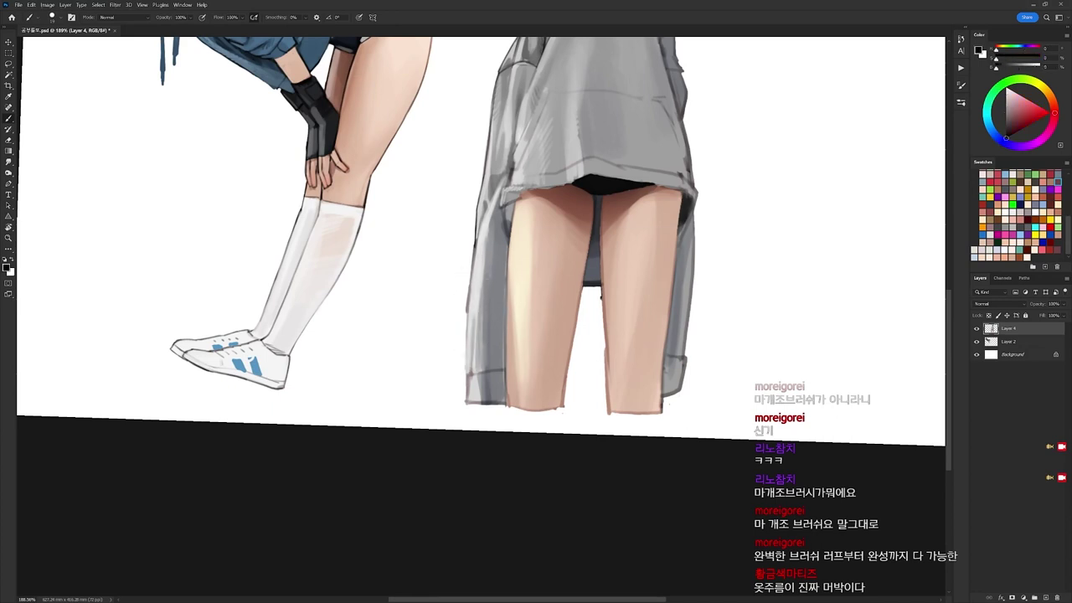
right_click(534, 231)
left_click(607, 308)
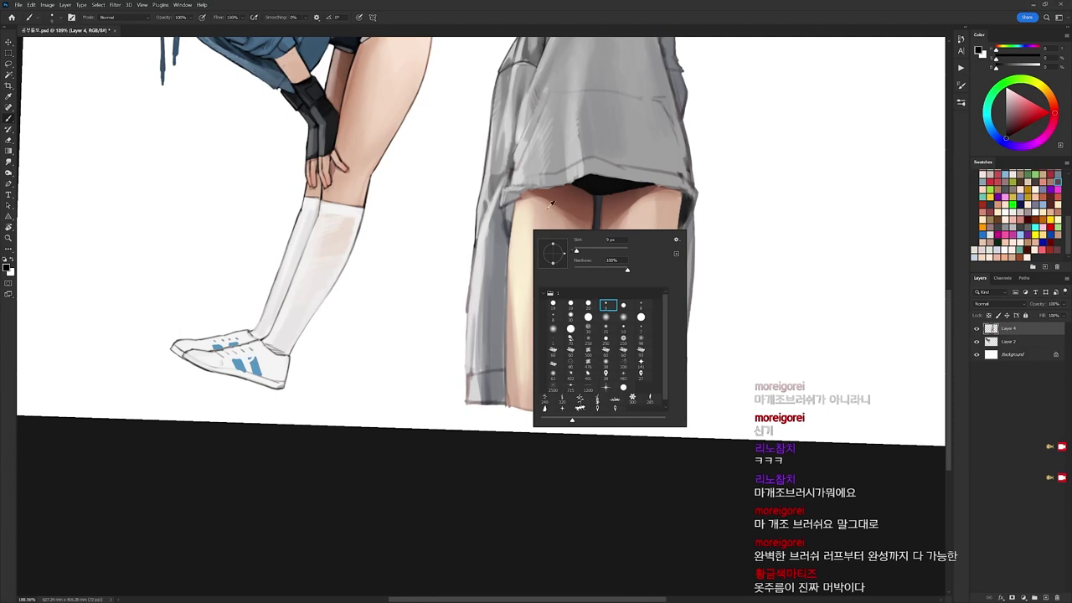
left_click(498, 182, "alt")
left_click(477, 240, "alt")
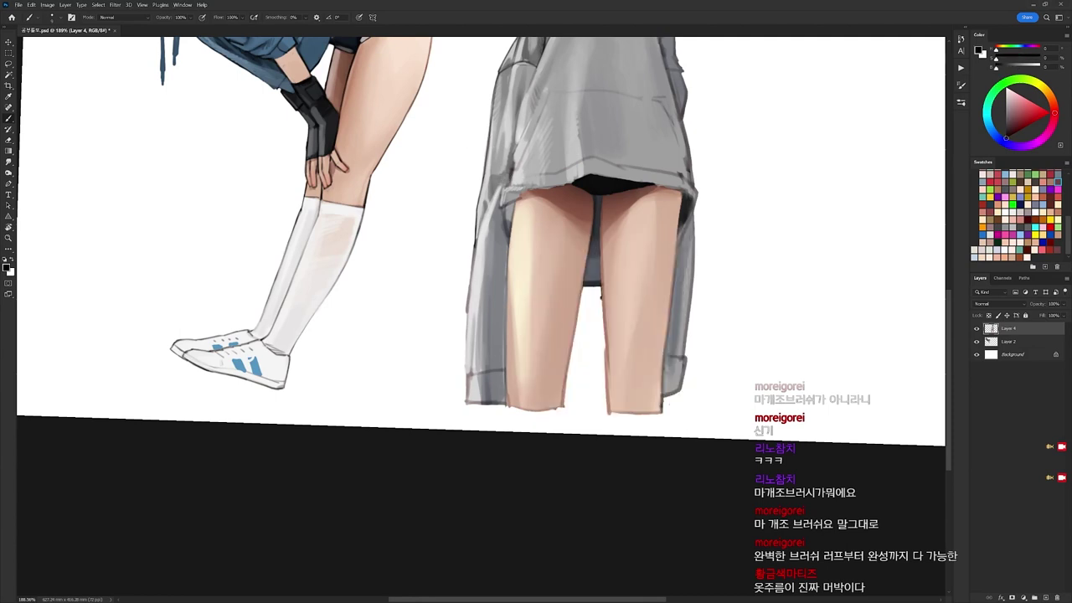
left_click_drag(478, 238, 465, 377)
left_click(472, 266, "alt")
key("d")
key("e")
left_click_drag(461, 294, 459, 315)
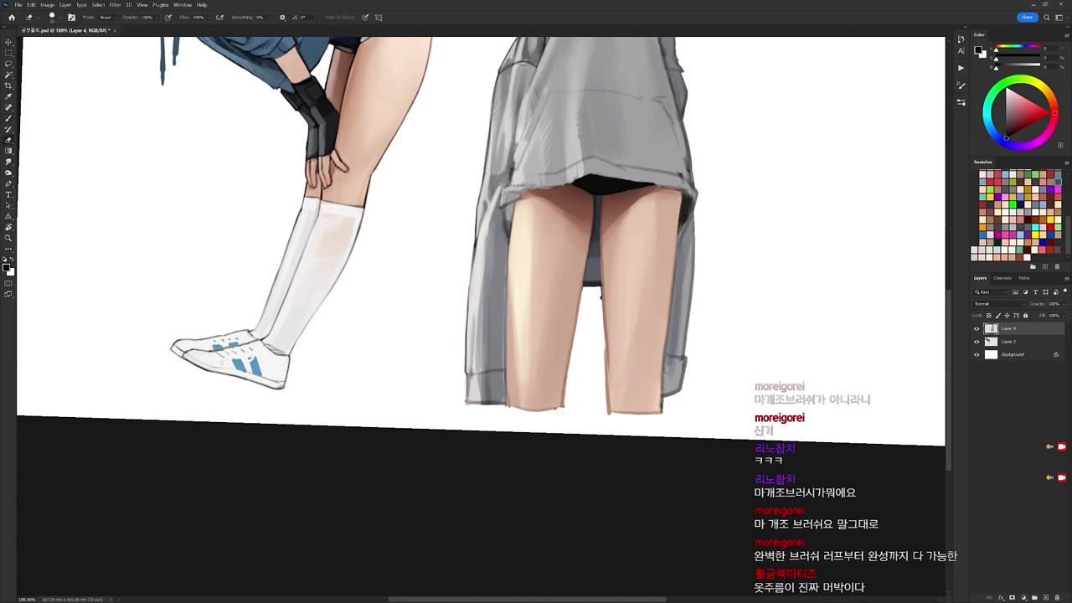
key("b")
scroll(489, 259, "down", 5)
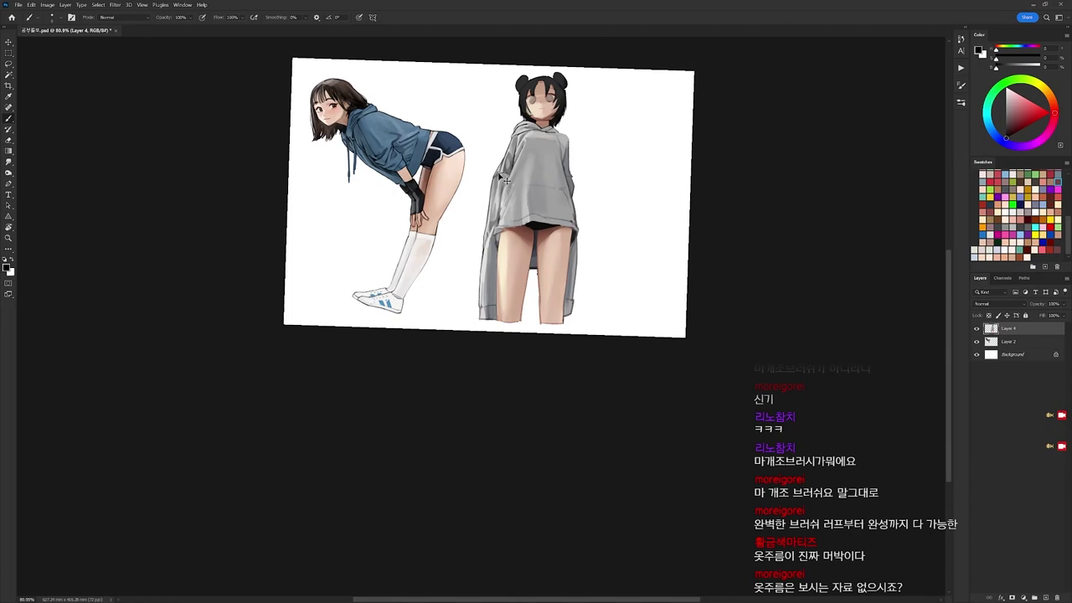
Touch up the torso shading with sampled grey at 19 px and redraw the torso's left edge down to the hem with the small brush.
scroll(504, 179, "up", 4)
right_click(532, 181)
left_click(568, 254)
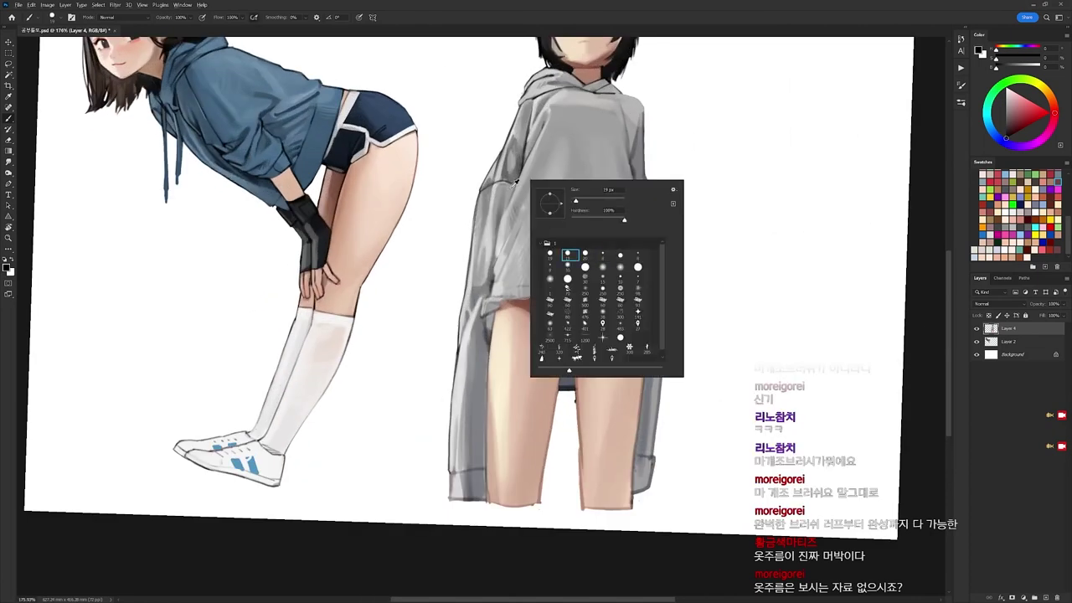
left_click(521, 224, "alt")
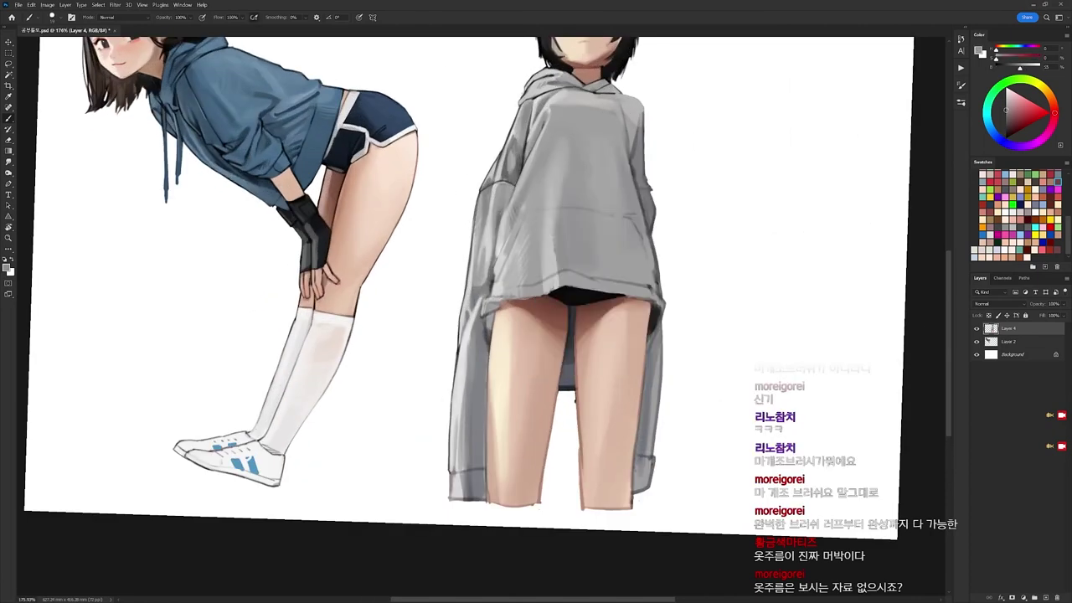
key("d")
right_click(573, 144)
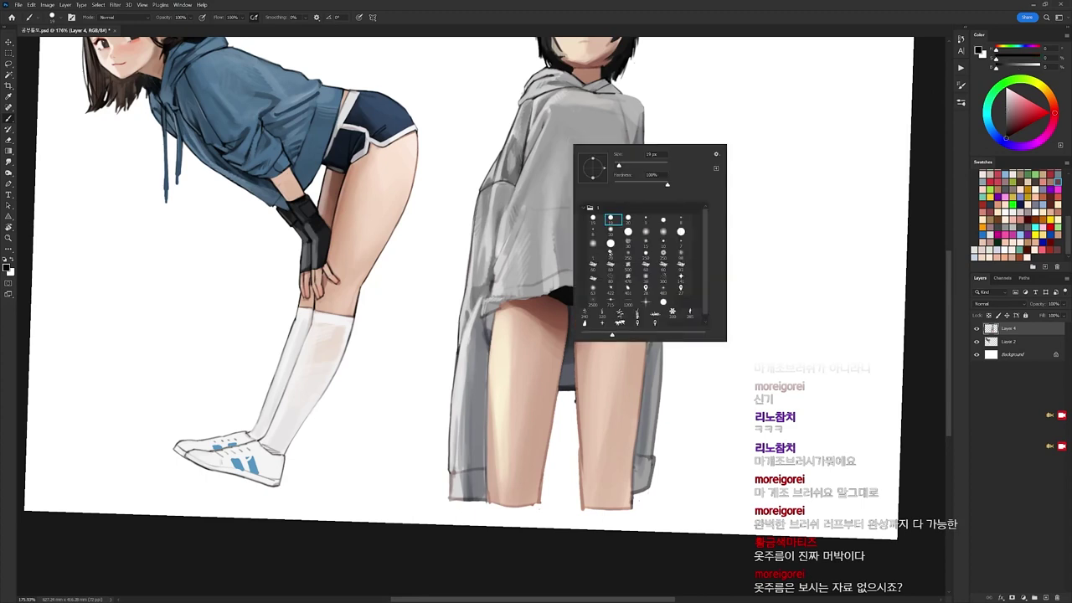
left_click(646, 219)
left_click(531, 147, "alt")
left_click_drag(525, 140, 492, 288)
key("d")
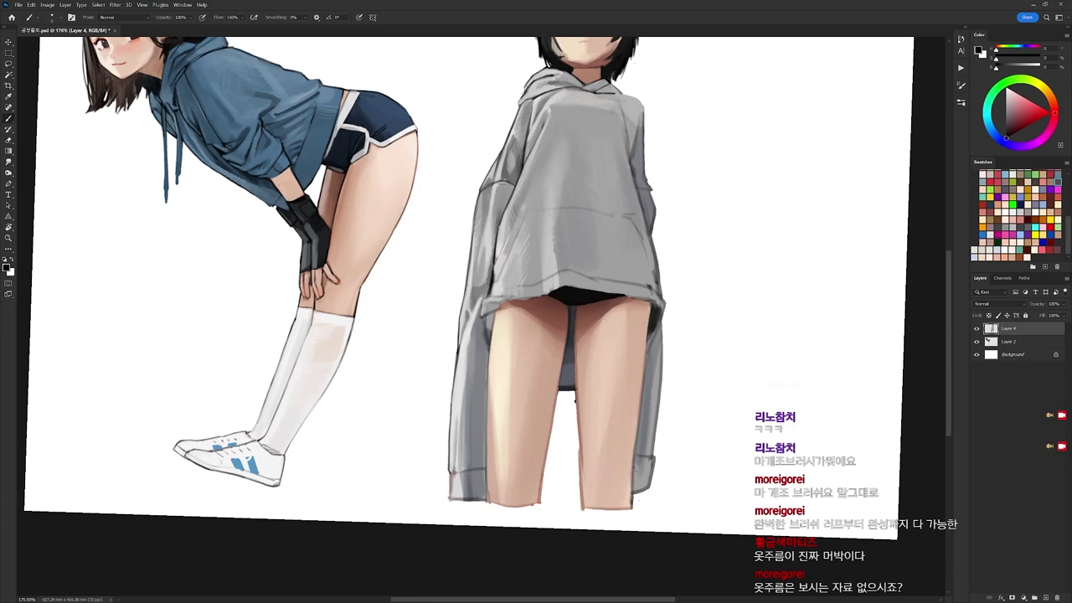
Draw the slanted left edge of the hoodie's front pocket in black and add a light line beside it.
left_click(504, 259, "alt")
key("d")
left_click_drag(523, 205, 498, 257)
key("x")
mouse_move(506, 260)
left_mouse_down()
mouse_move(498, 280)
mouse_move(512, 247)
left_mouse_up()
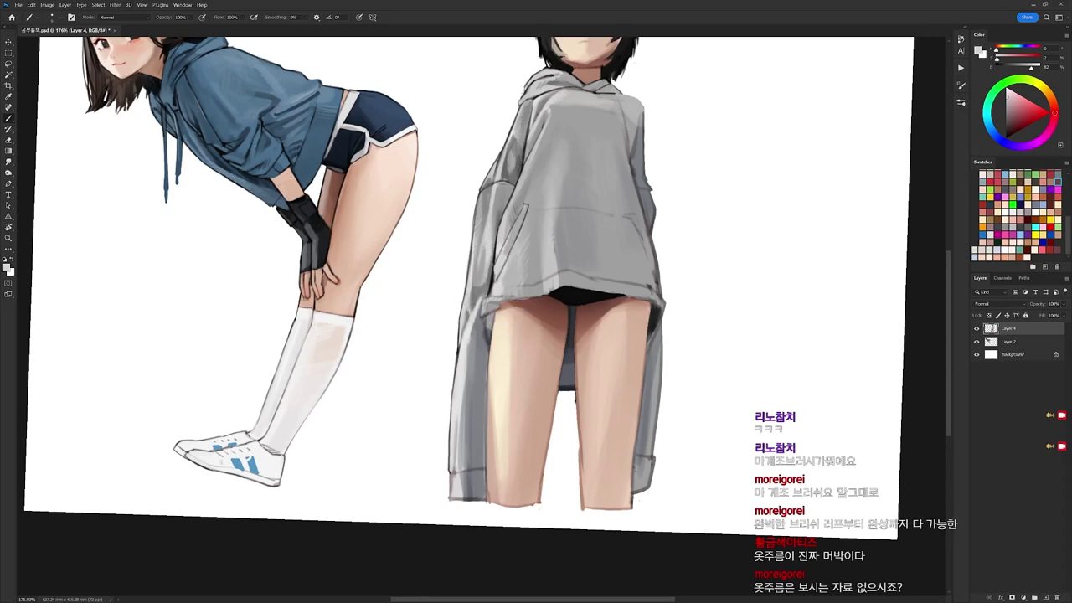
Redraw the top line and right edge of the front pocket in black.
key("d")
key("r")
left_click_drag(601, 251, 468, 201)
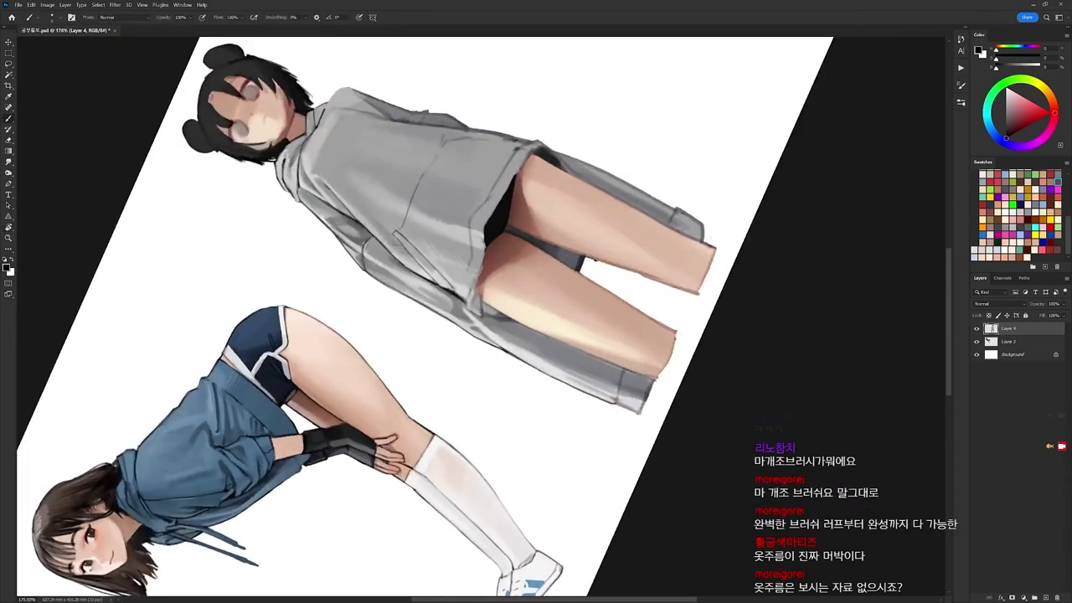
key("r")
mouse_move(594, 243)
left_mouse_down()
mouse_move(611, 292)
mouse_move(574, 218)
left_mouse_up()
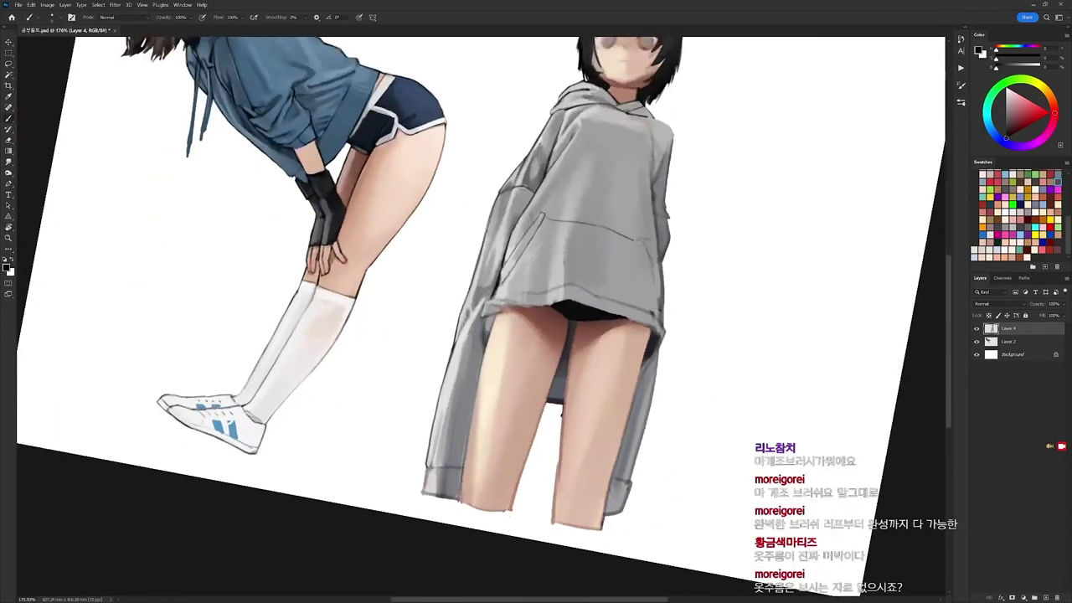
left_click_drag(656, 249, 660, 302)
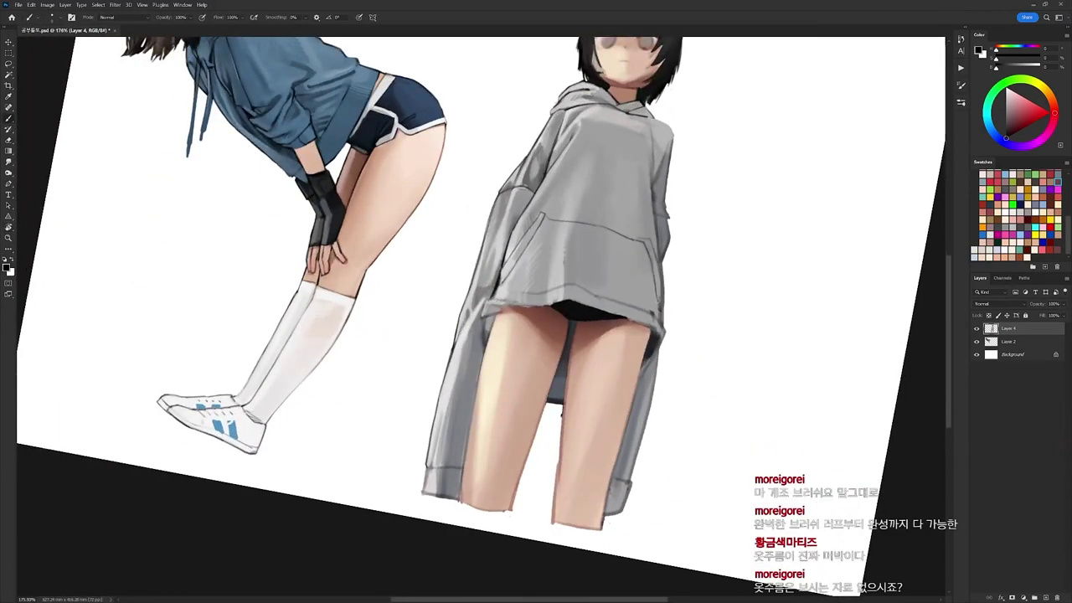
Paint a white highlight on the hem's left corner with the 19 px brush and blend it with sampled greys.
key("r")
key("Escape")
left_click_drag(664, 208, 687, 164)
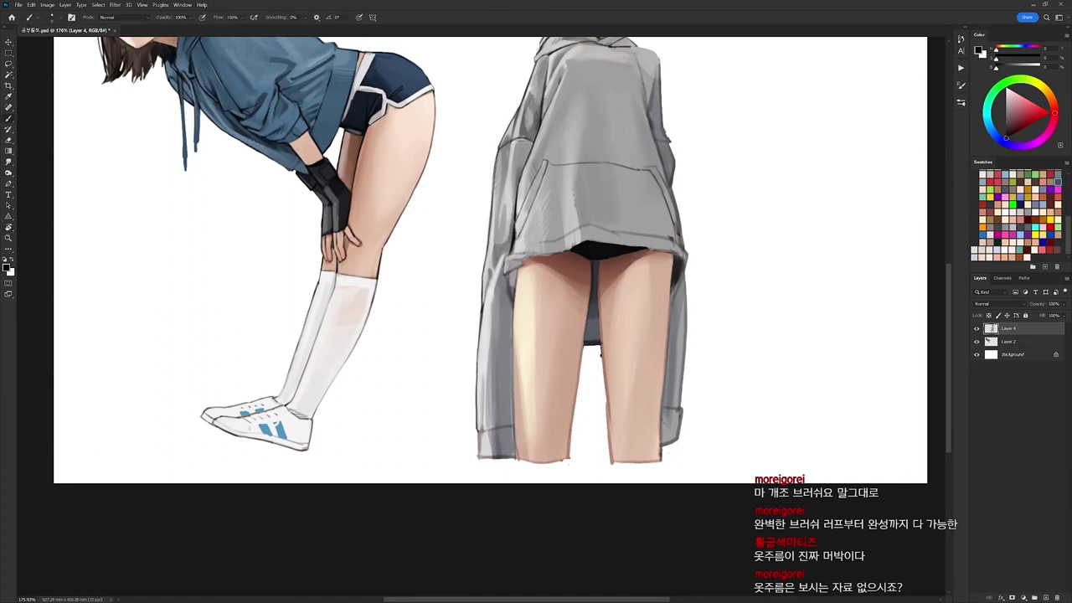
right_click(559, 188)
left_click(596, 266)
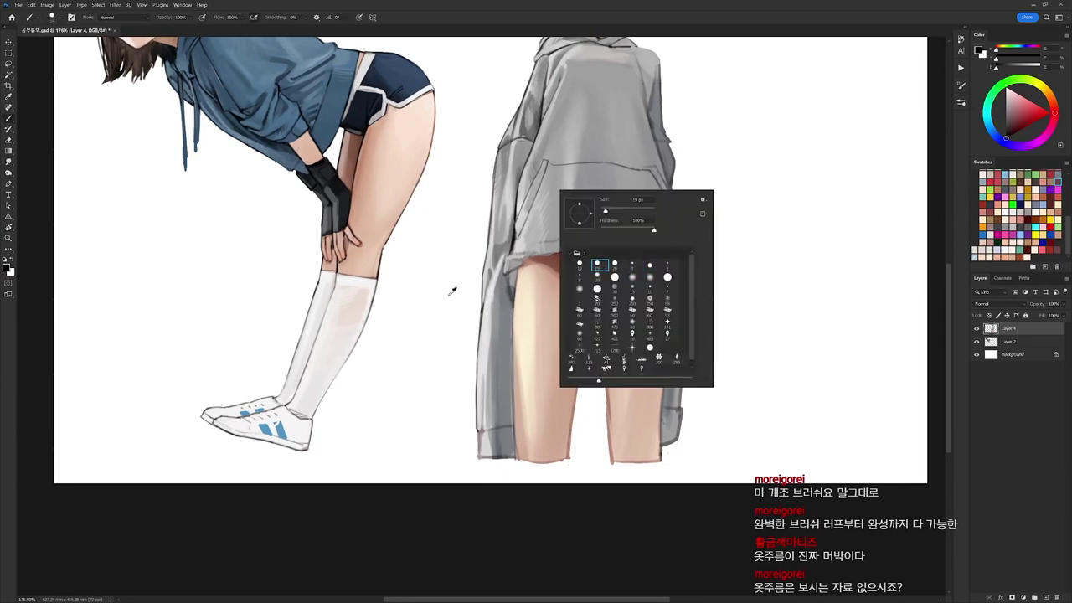
left_click(450, 294, "alt")
key("x")
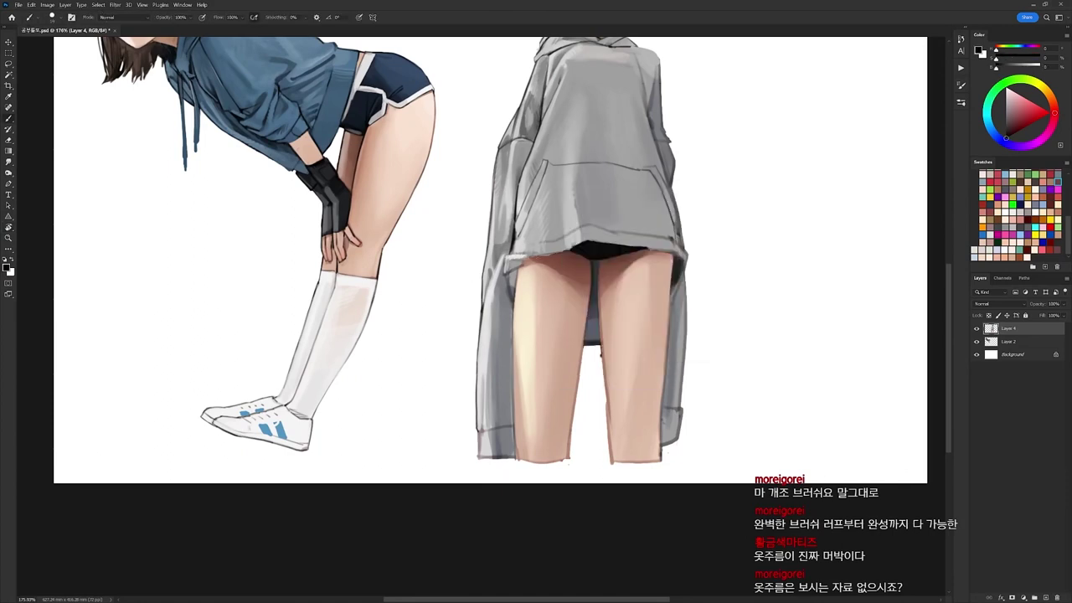
left_click_drag(517, 253, 540, 248)
key("x")
left_click(532, 241, "alt")
left_click(541, 245, "alt")
left_click_drag(540, 245, 526, 291)
Smooth the hem band between its left corner and the centre fold with sampled light and mid greys.
scroll(545, 241, "down", 4)
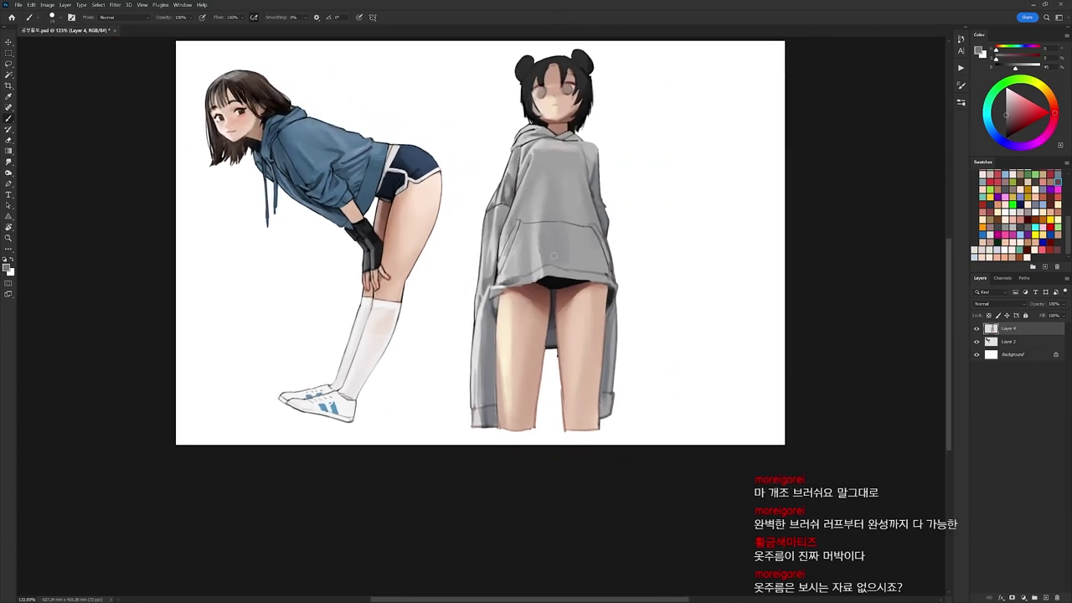
scroll(526, 272, "up", 3)
left_click(550, 257, "alt")
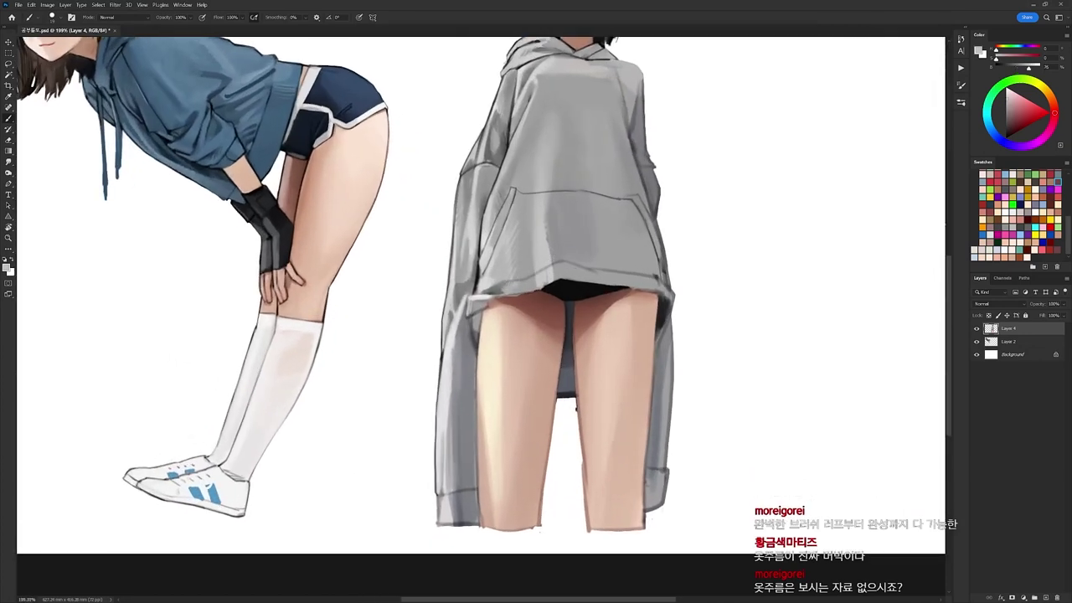
left_click(526, 281, "alt")
left_click_drag(538, 276, 548, 266)
Touch up the hem's left corner and the thigh shadow beneath it with sampled grey and skin-shadow tones.
key("r")
left_click_drag(601, 221, 512, 166)
key("d")
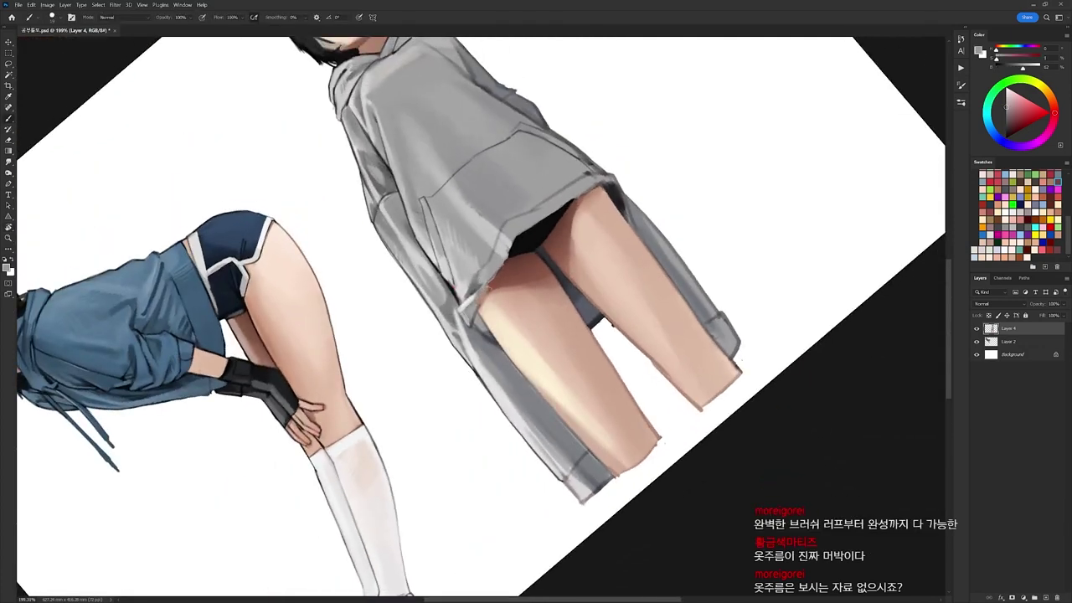
left_click(487, 309, "alt")
left_click(503, 276, "alt")
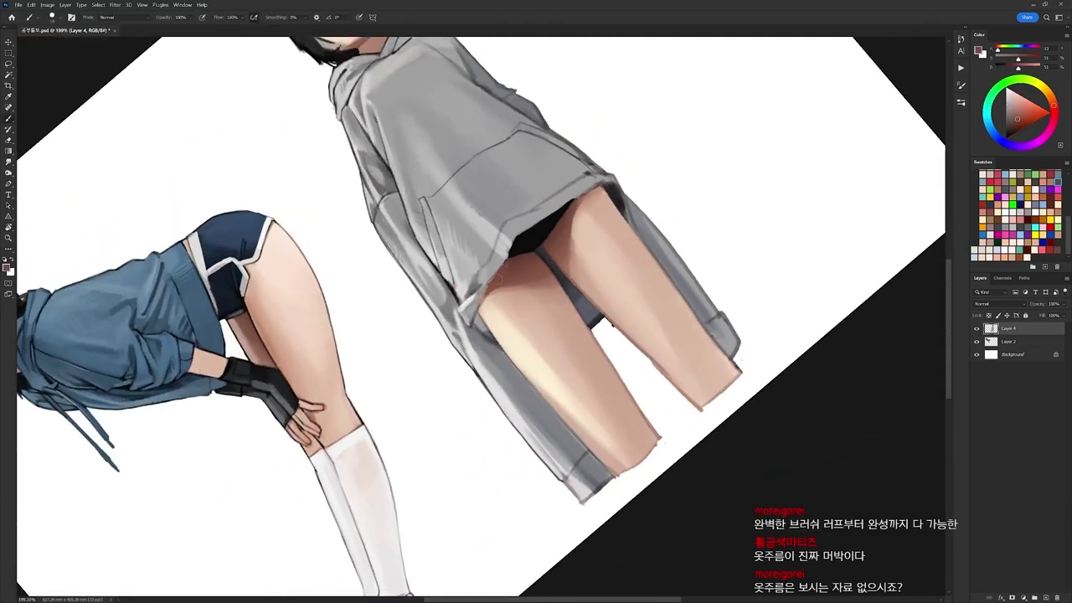
key("d")
right_click(536, 188)
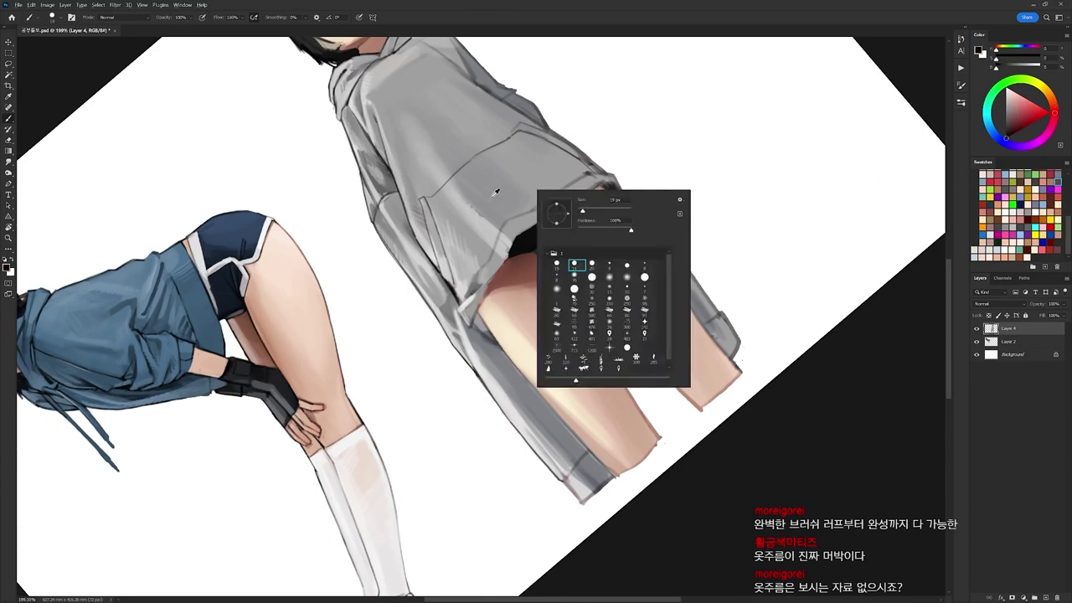
left_click(526, 120, "alt")
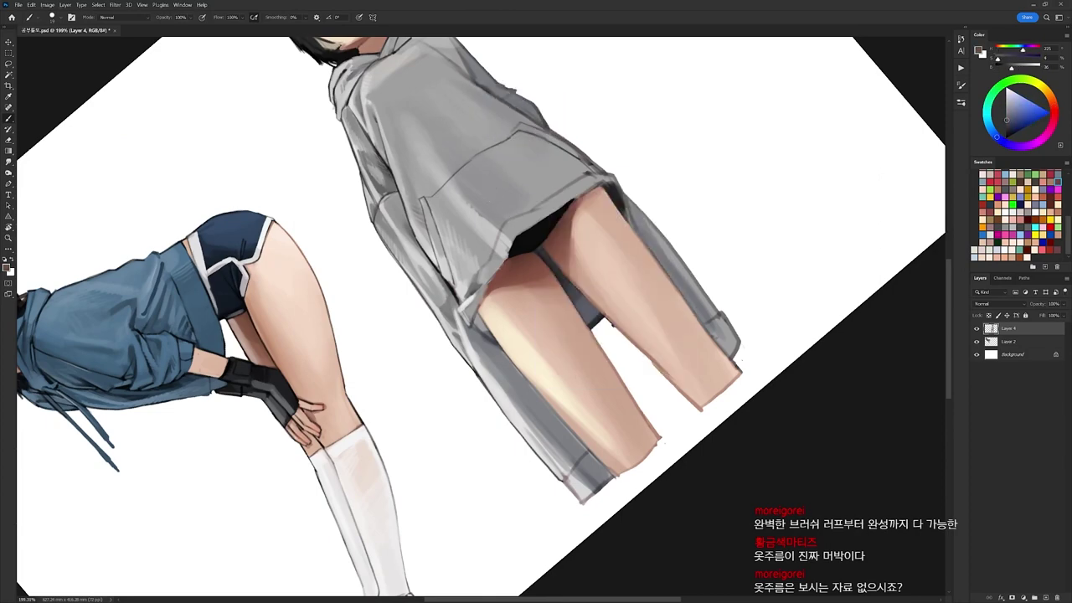
left_click_drag(518, 232, 512, 250)
Refine the hem's linework near the centre fold in black with the 9 px brush and blend it with a sampled tone.
key("d")
right_click(521, 191)
left_click(589, 266)
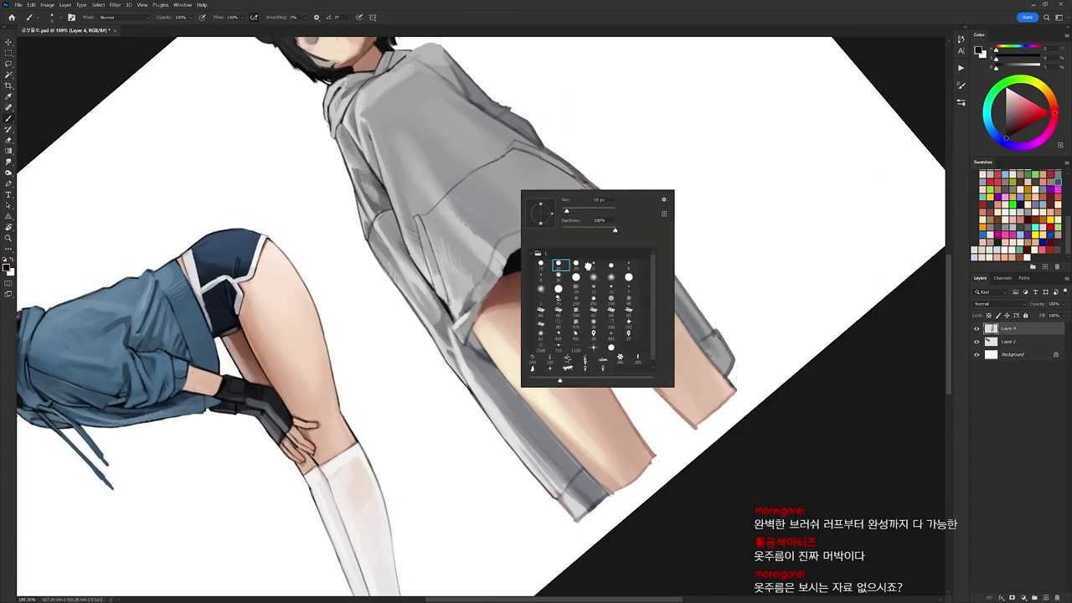
double_click(591, 265)
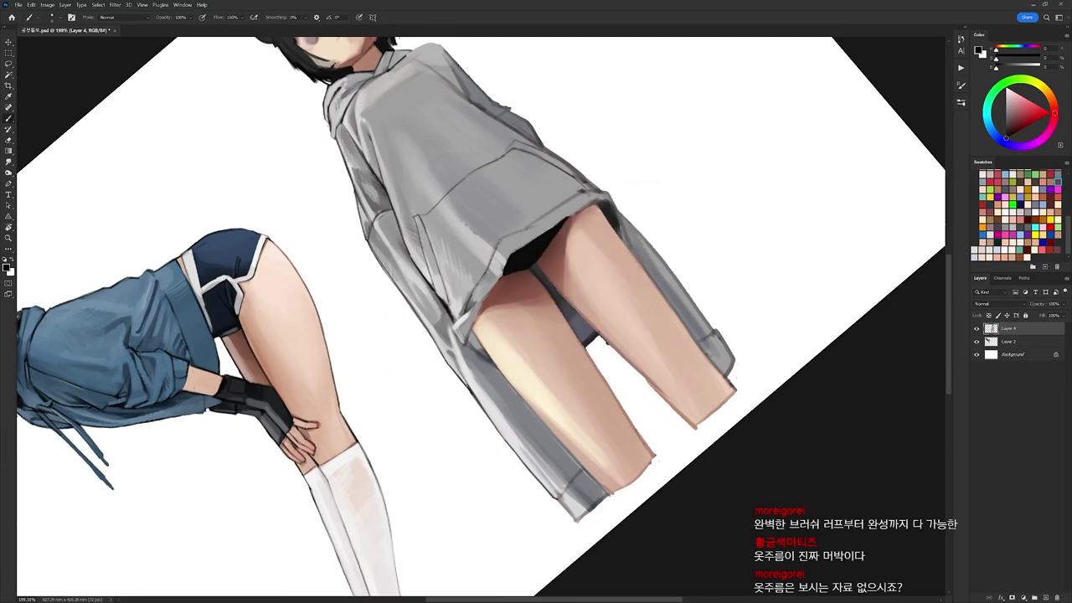
key("r")
left_click_drag(648, 187, 575, 168)
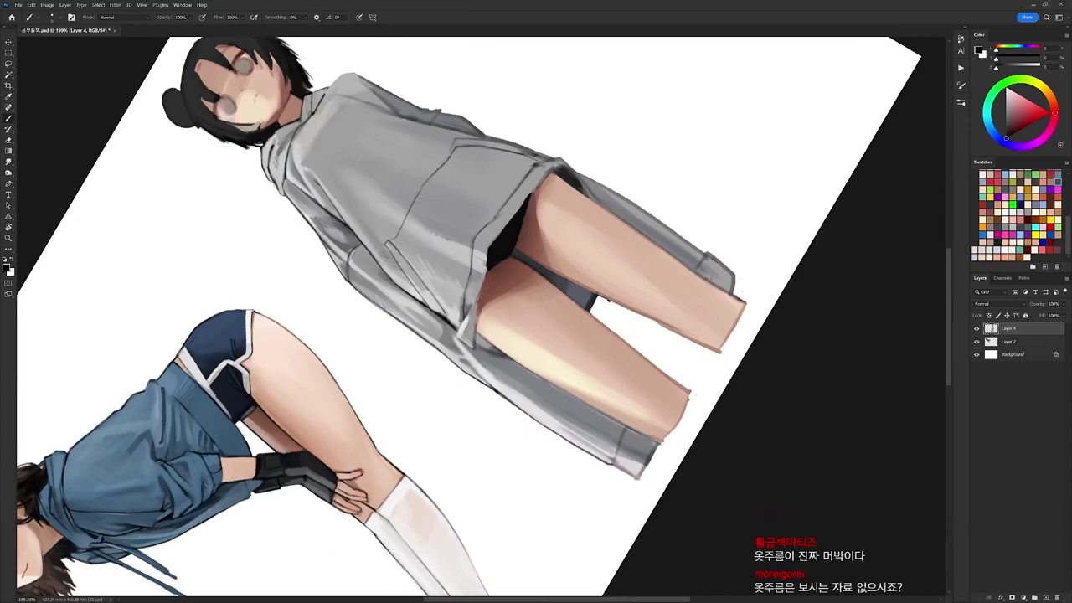
left_click(469, 268, "alt")
left_click_drag(471, 269, 465, 287)
key("d")
key("r")
left_click_drag(606, 147, 657, 357)
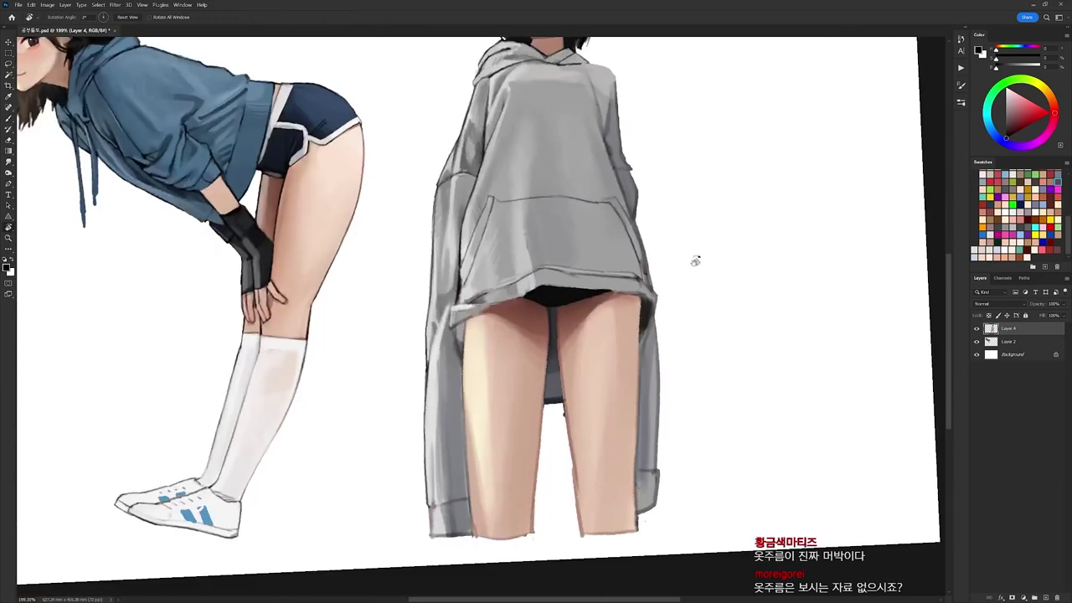
Draw a short black stroke under the hem's left corner and sample the surrounding tones for it.
key("b")
right_click(618, 144)
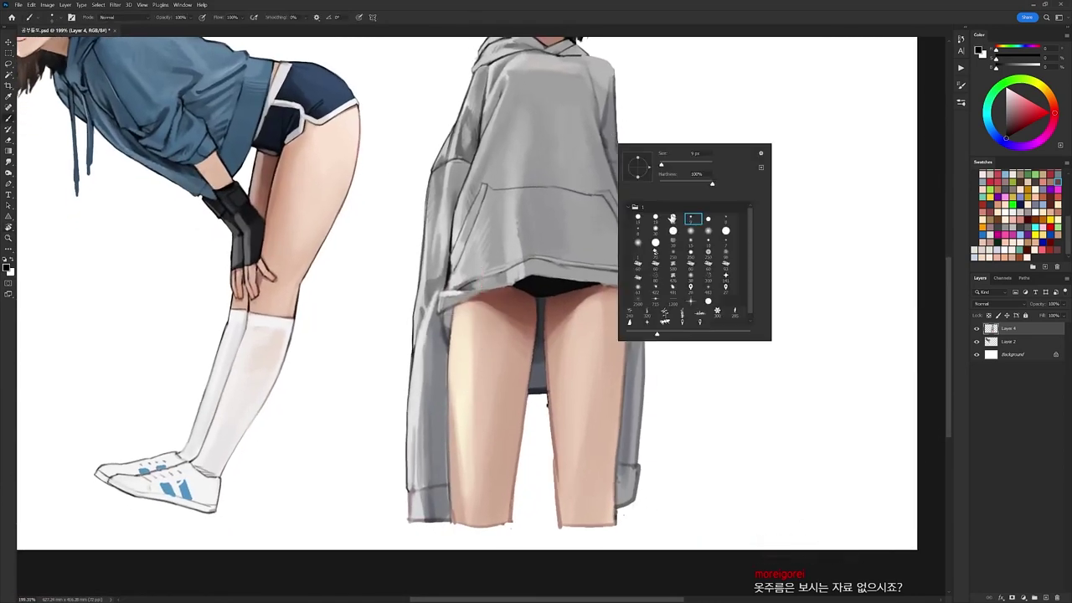
key("Escape")
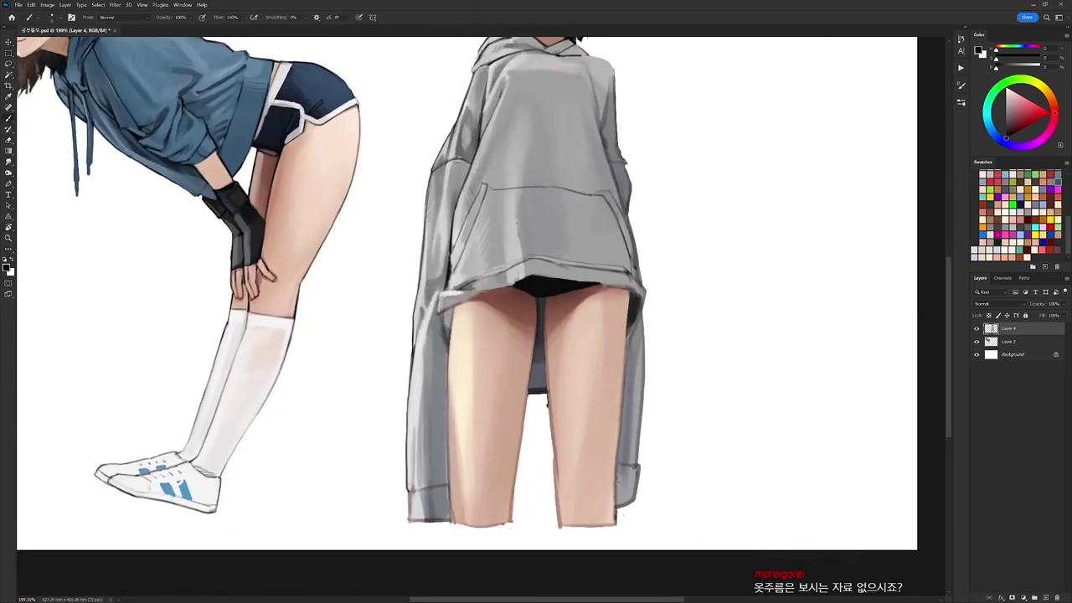
left_click_drag(529, 283, 537, 237)
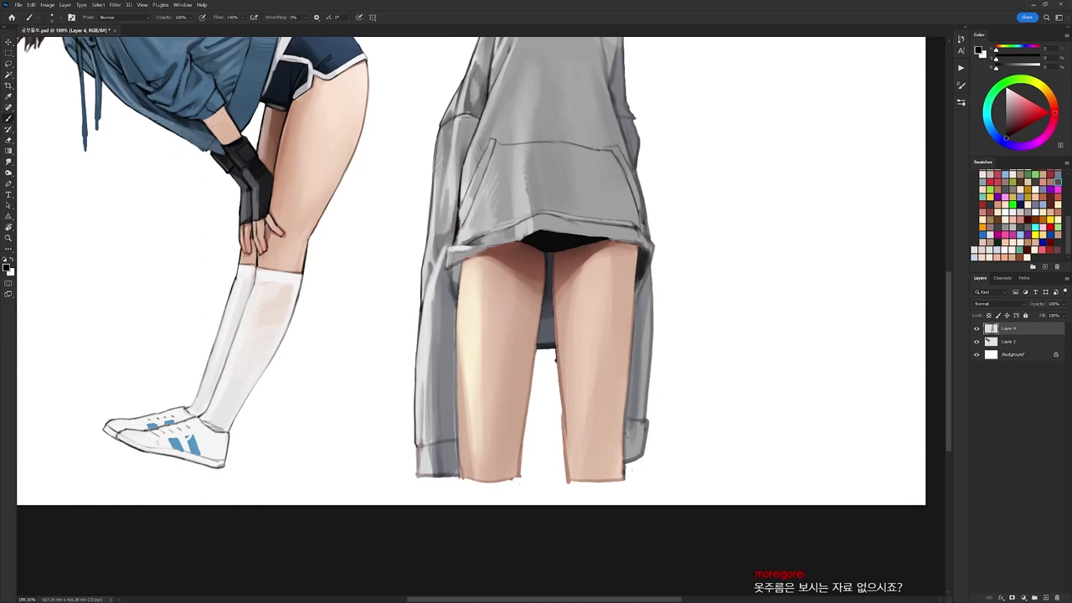
left_click_drag(452, 268, 461, 263)
left_click(459, 270, "alt")
left_click(461, 256, "alt")
Shade the left sleeve just below the hem's left corner with the 19 px brush and sampled dark greys.
right_click(493, 245)
left_click(537, 319)
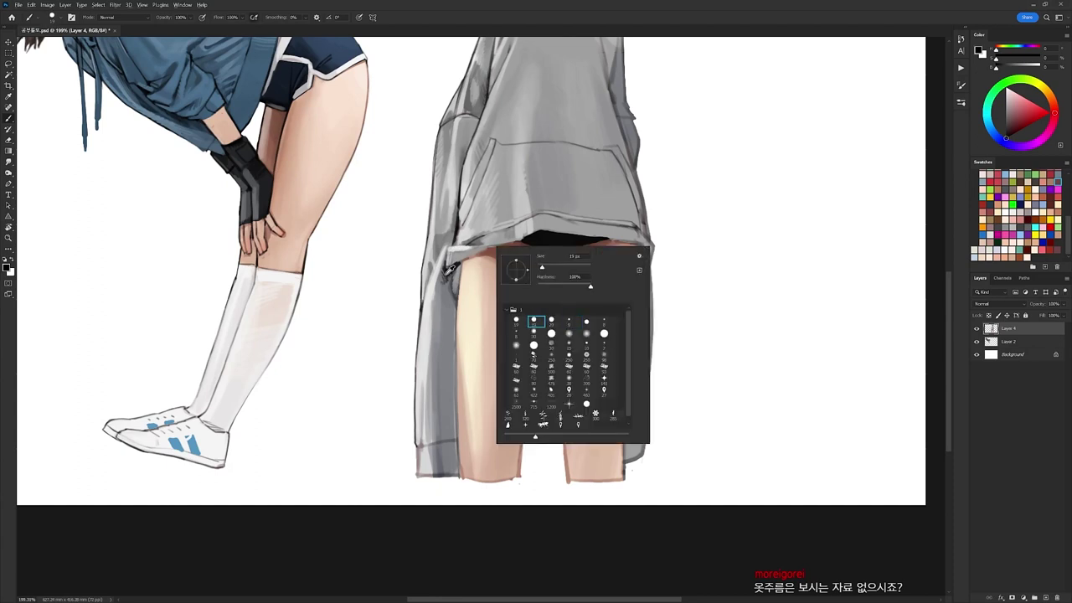
left_click(452, 271, "alt")
left_click_drag(447, 270, 446, 280)
left_click(446, 271, "alt")
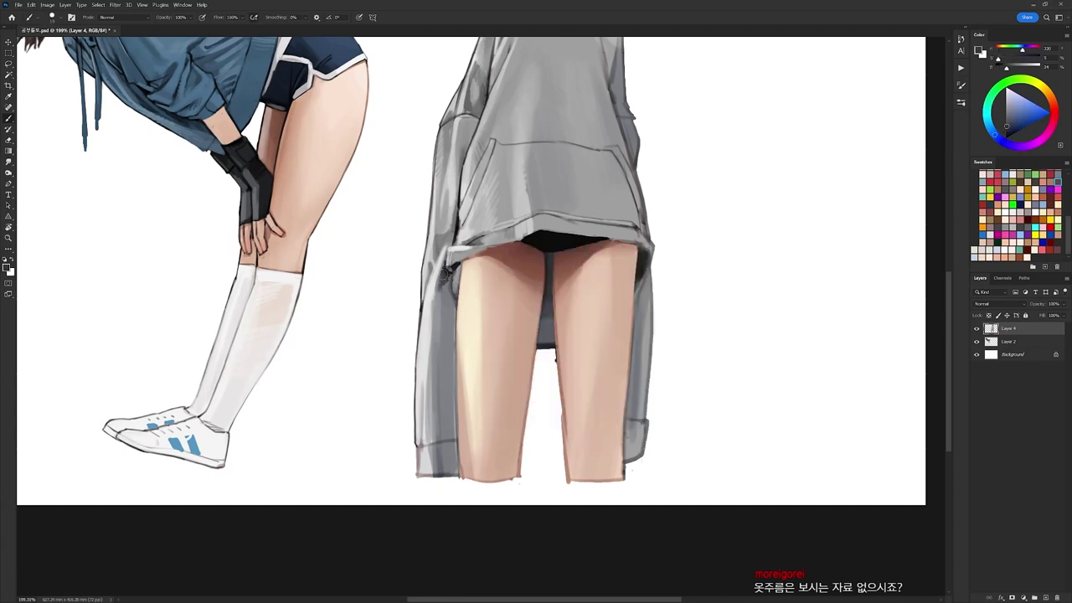
left_click(446, 270, "alt")
left_click(446, 270, "alt")
left_click(445, 276, "alt")
mouse_move(443, 280)
left_mouse_down()
mouse_move(436, 307)
mouse_move(455, 313)
mouse_move(453, 323)
left_mouse_up()
left_click(447, 294, "alt")
Refine the dark fold between the left sleeve and thigh with black and sampled greys, using the 9 px brush for detail.
key("d")
left_click(457, 293, "alt")
key("d")
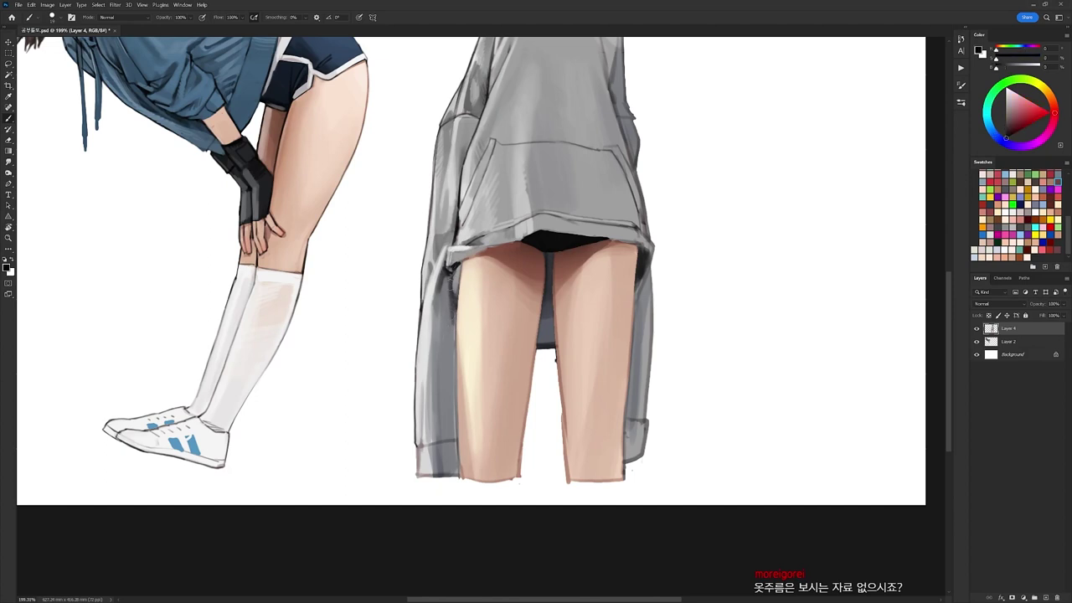
left_click(449, 282, "alt")
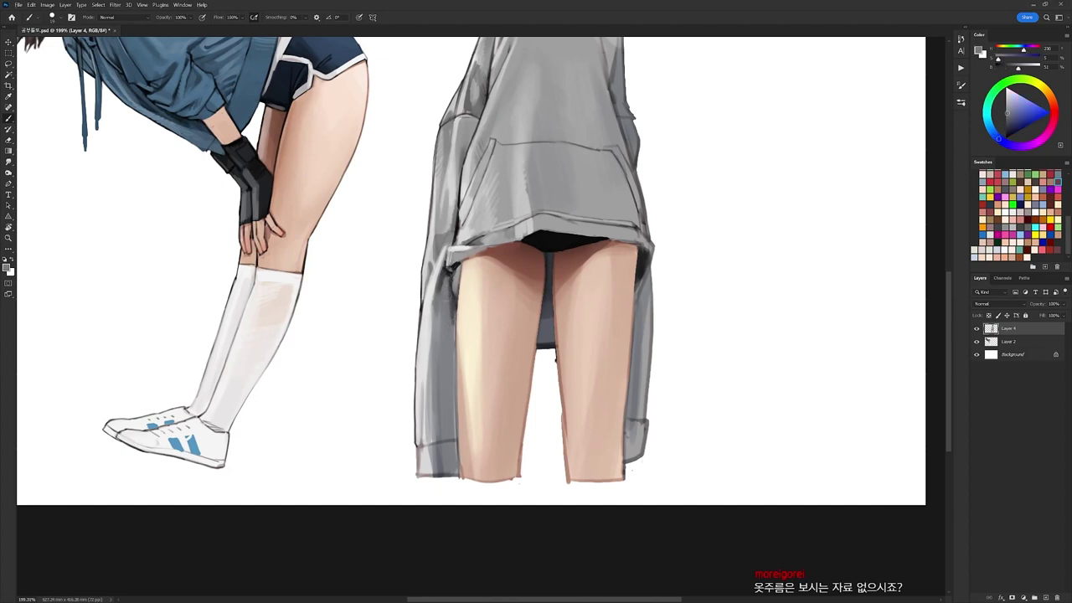
key("d")
right_click(507, 226)
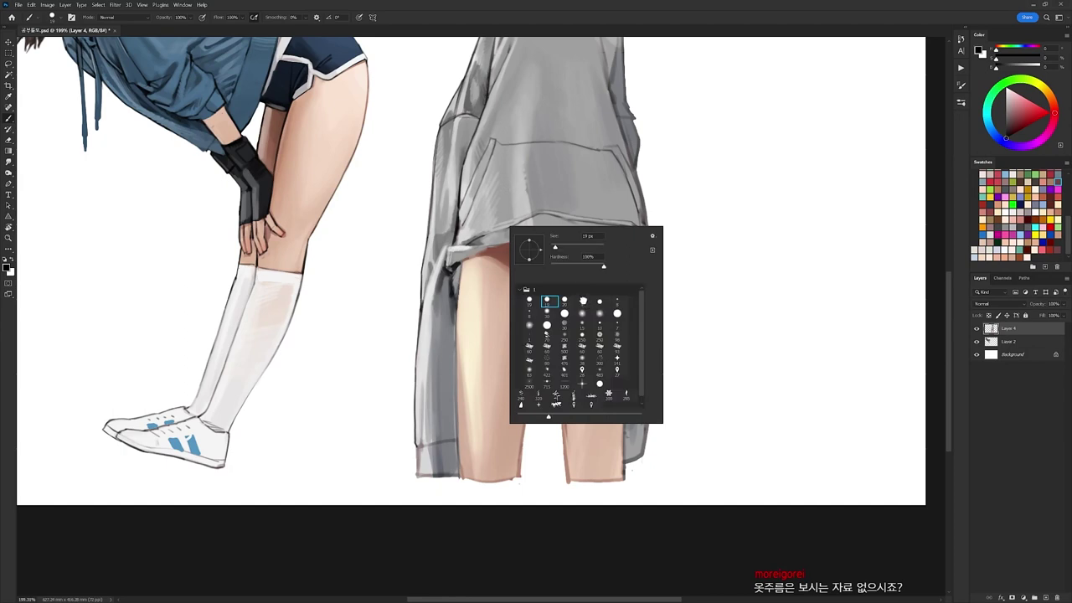
double_click(585, 301)
key("ctrl+z")
left_click(451, 282, "alt")
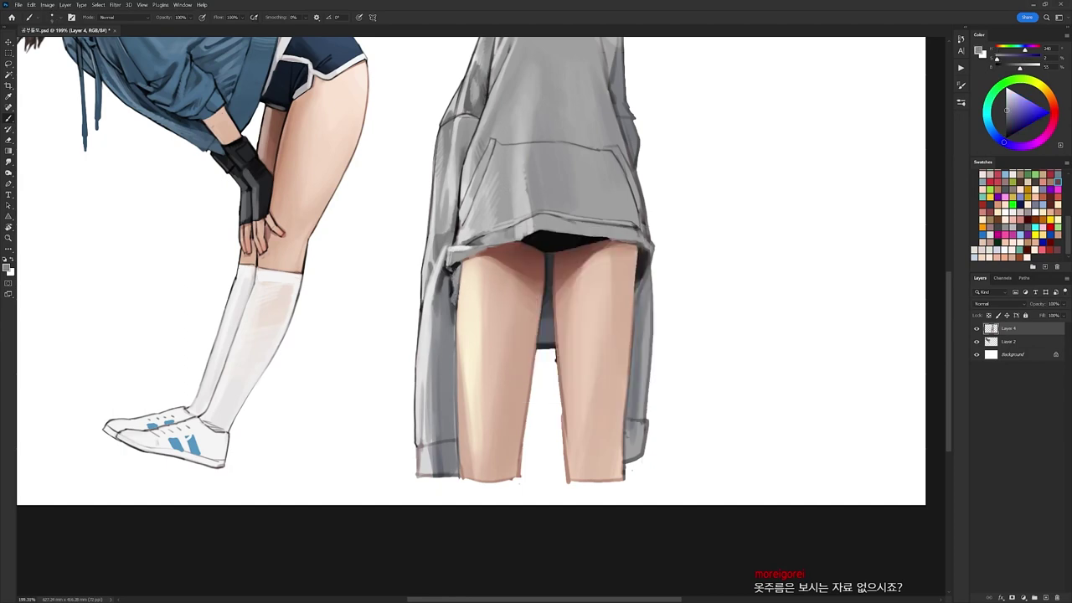
key("d")
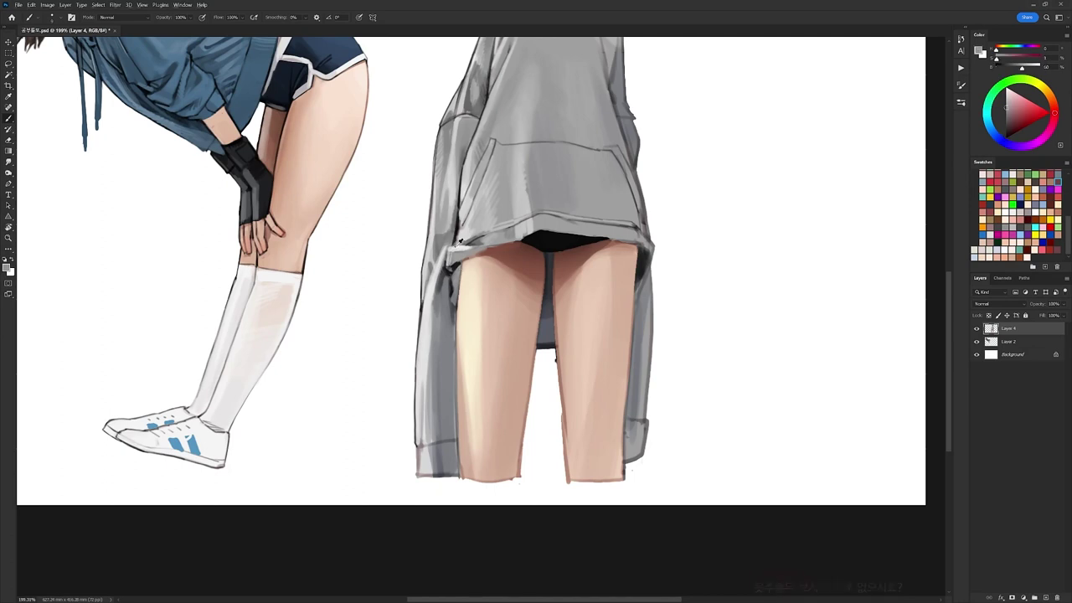
Sharpen the hem's left corner with black linework and near-white accents.
key("x")
key("x")
key("r")
mouse_move(640, 180)
left_mouse_down()
mouse_move(574, 129)
mouse_move(502, 136)
left_mouse_up()
key("b")
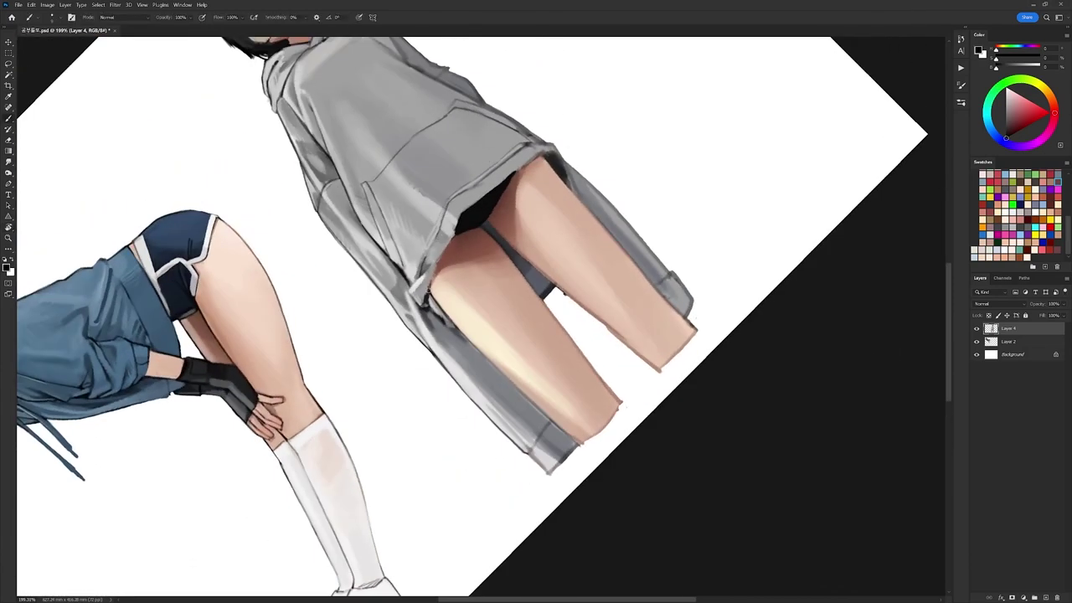
key("r")
mouse_move(618, 114)
left_mouse_down()
mouse_move(583, 429)
mouse_move(415, 452)
left_mouse_up()
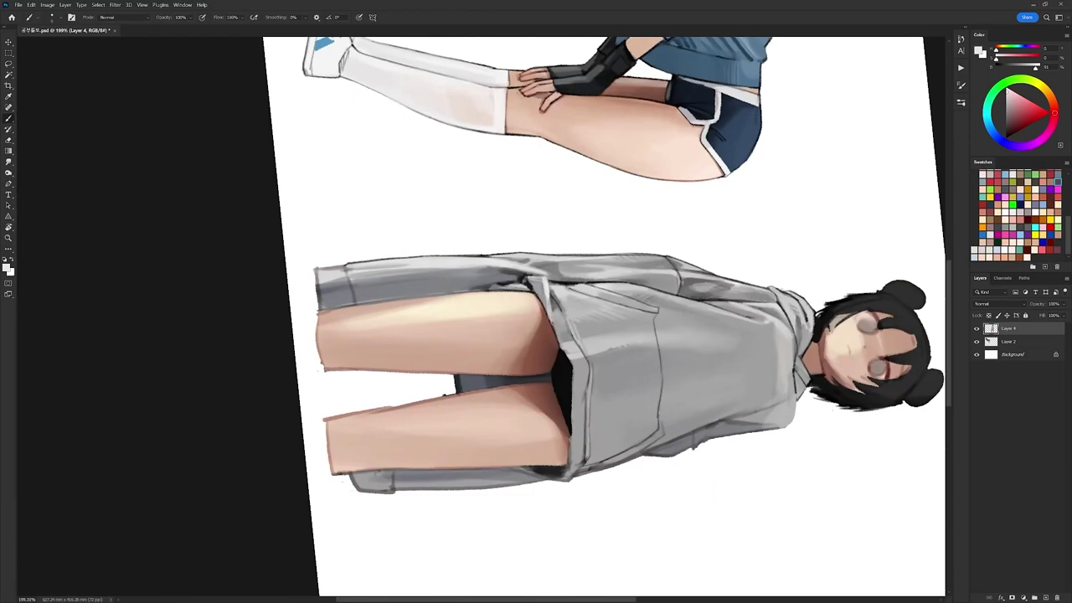
key("r")
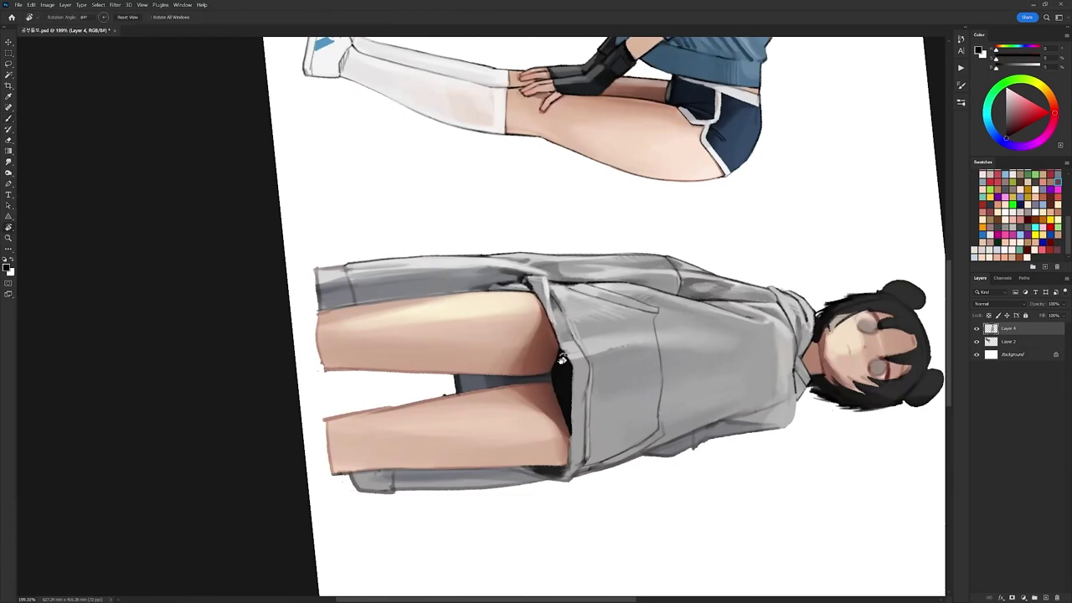
mouse_move(553, 325)
left_mouse_down()
mouse_move(459, 149)
mouse_move(359, 203)
left_mouse_up()
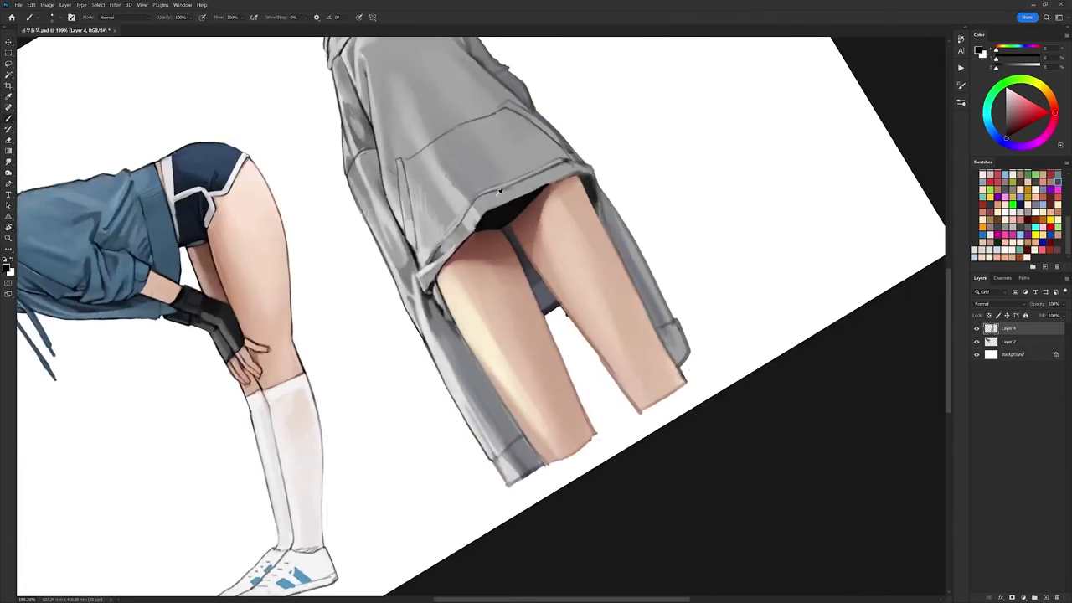
Smooth the hem band left of the centre fold with sampled light greys.
left_click(500, 191, "alt")
left_click_drag(486, 212, 461, 237)
left_click(475, 224, "alt")
key("r")
left_click_drag(637, 199, 678, 287)
scroll(668, 235, "down", 5)
left_click_drag(745, 194, 748, 224)
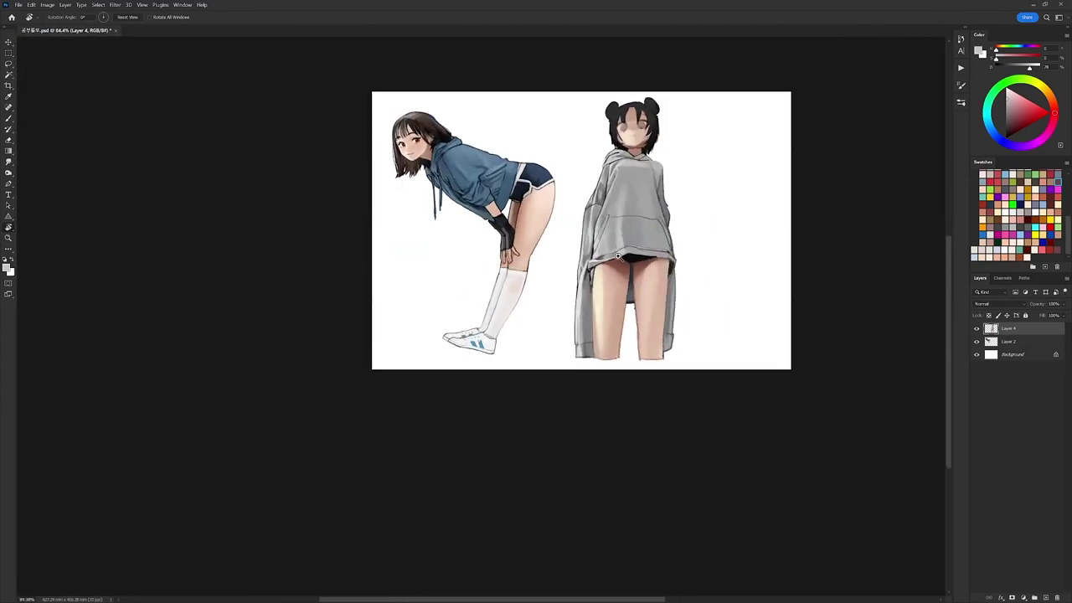
scroll(627, 259, "up", 4)
Redraw the short outline at the hem's left end in black.
key("b")
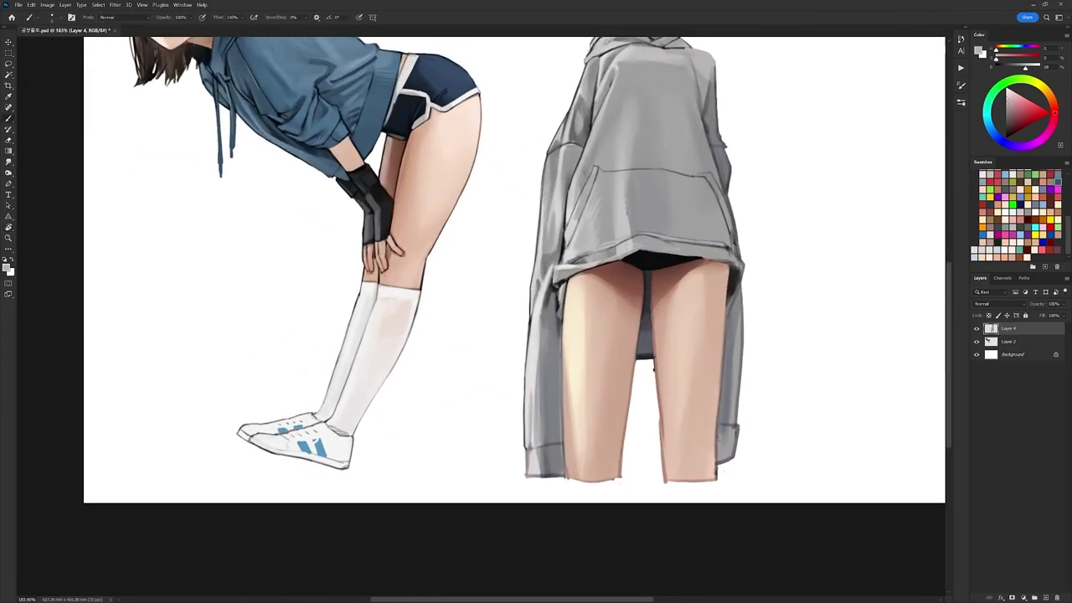
left_click_drag(648, 228, 622, 235)
key("d")
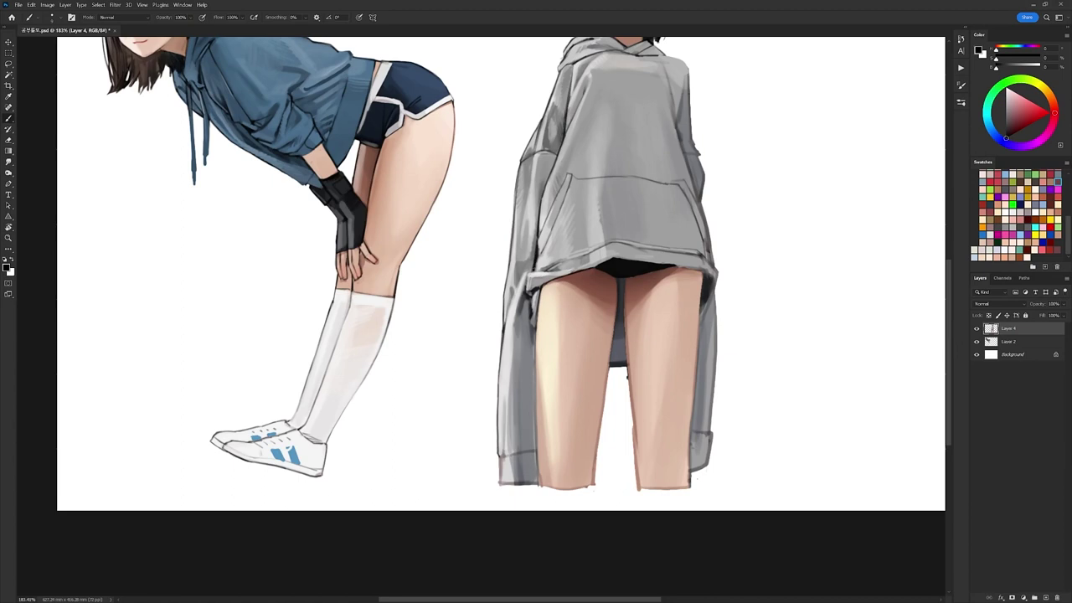
left_click_drag(528, 269, 531, 284)
left_click_drag(619, 273, 581, 249)
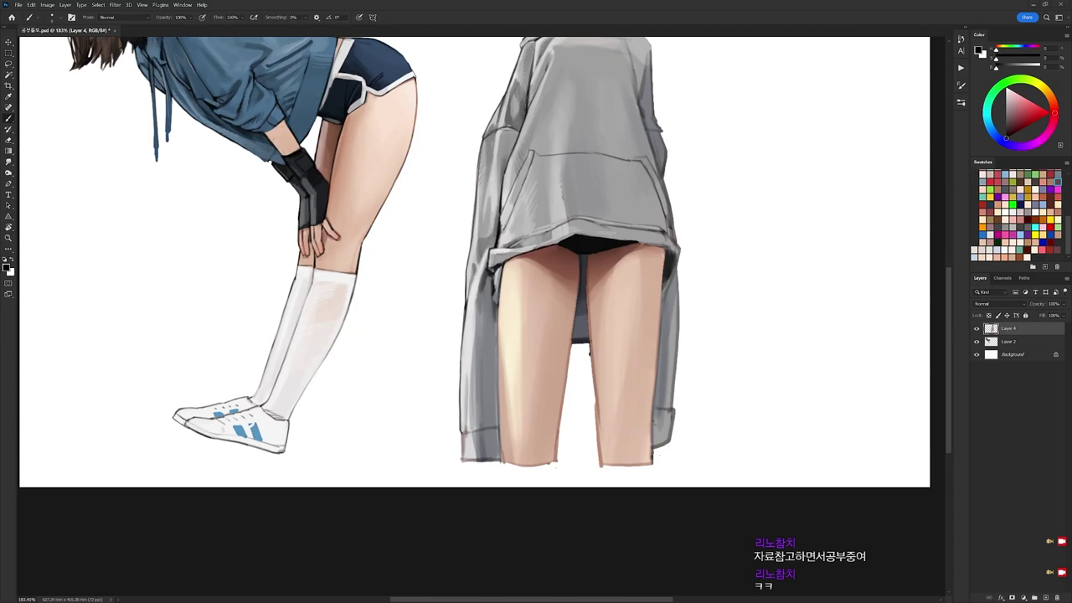
left_click_drag(713, 442, 741, 371)
Erase a narrow strip of the left sleeve's inner edge along the thigh, down to the end of the cuff.
right_click(562, 224)
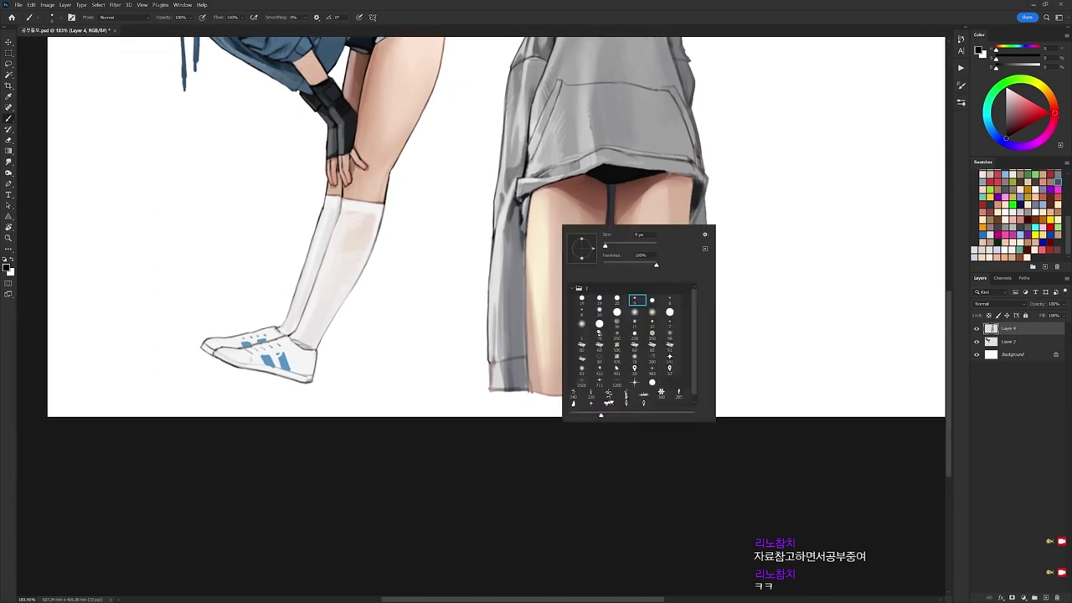
left_click(582, 460)
key("e")
left_click_drag(524, 270, 524, 350)
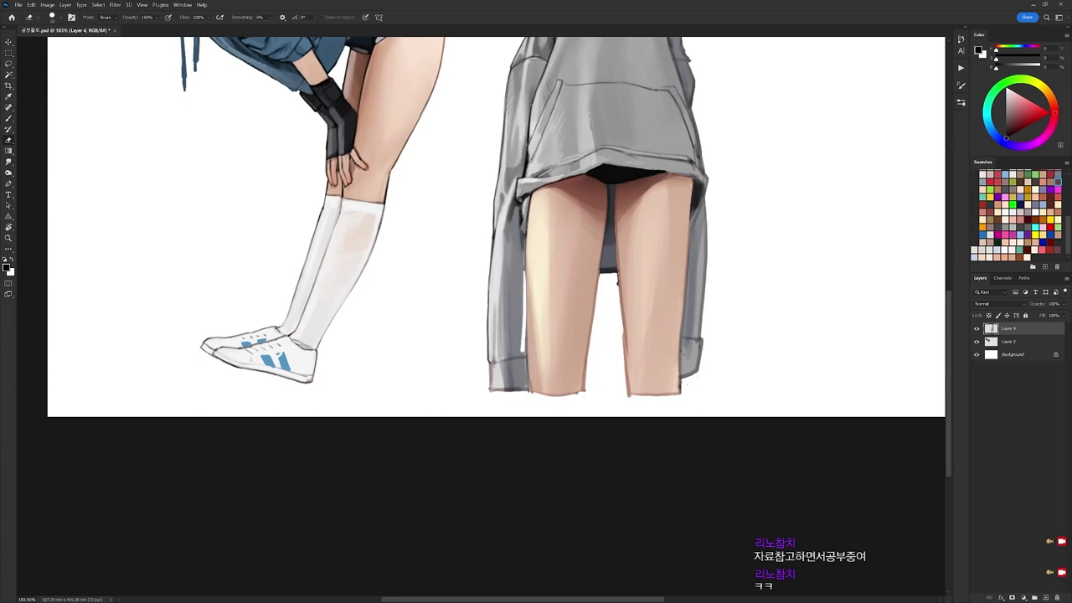
key("ctrl+z")
left_click_drag(524, 241, 525, 352)
key("ctrl+z")
left_click_drag(526, 284, 525, 391)
key("ctrl+z")
left_click_drag(525, 350, 527, 393)
Repaint the seam between the left sleeve and its cuff with a sampled grey and the 9 px brush.
key("b")
right_click(536, 262)
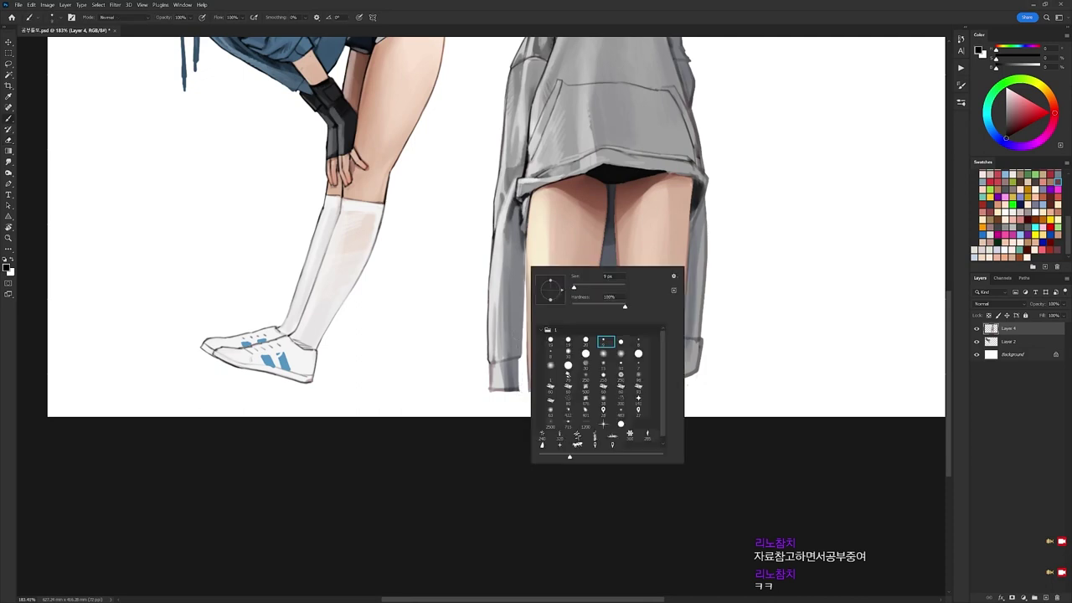
left_click(485, 456)
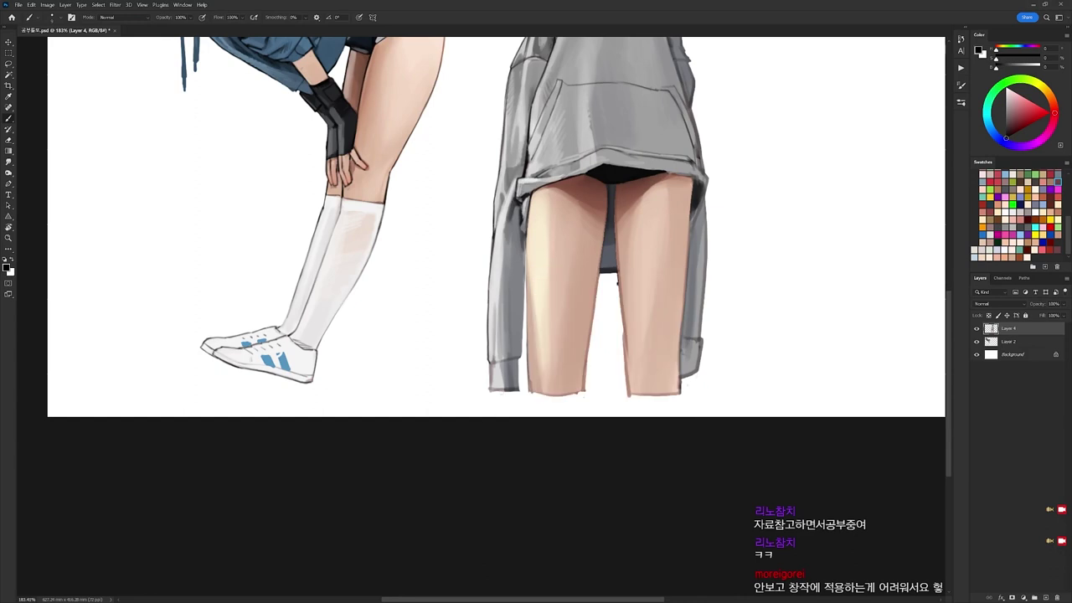
left_click(514, 353, "alt")
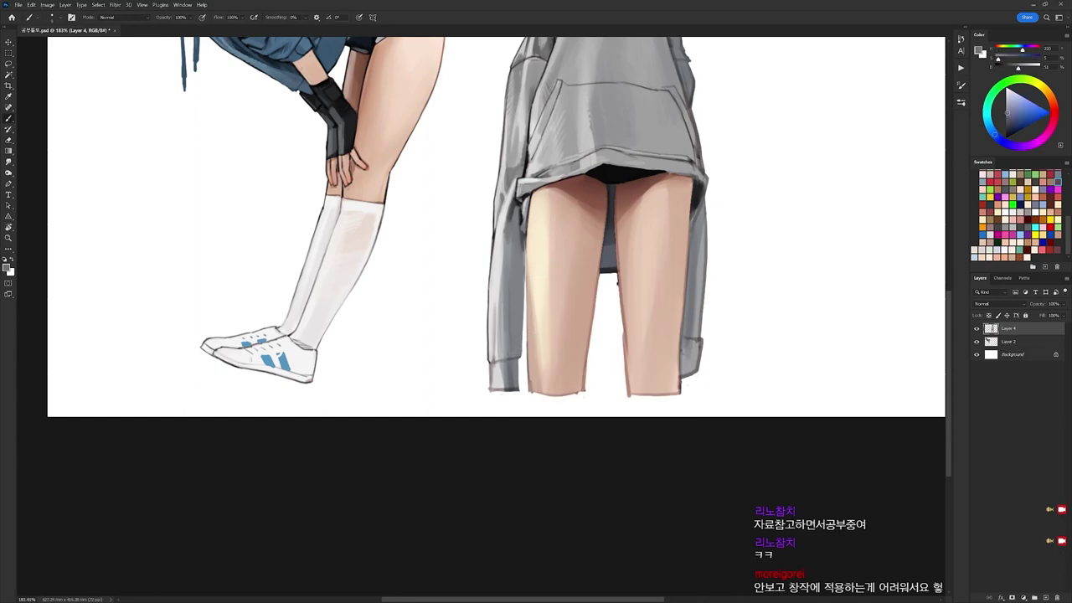
left_click_drag(490, 361, 504, 355)
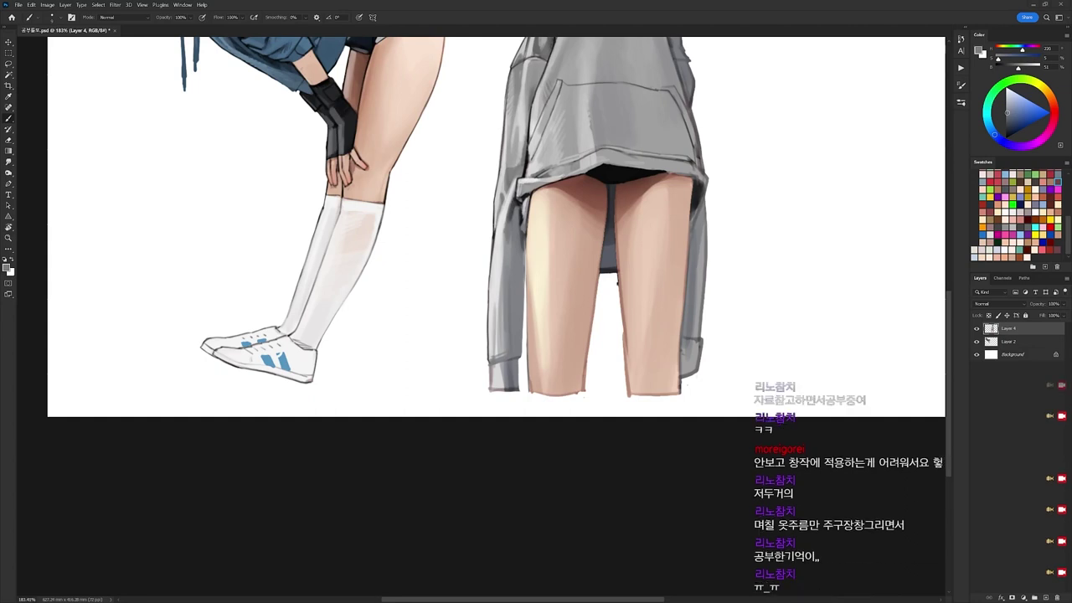
Strengthen the linework around the left sleeve's cuff in black.
key("r")
left_click_drag(592, 499, 677, 403)
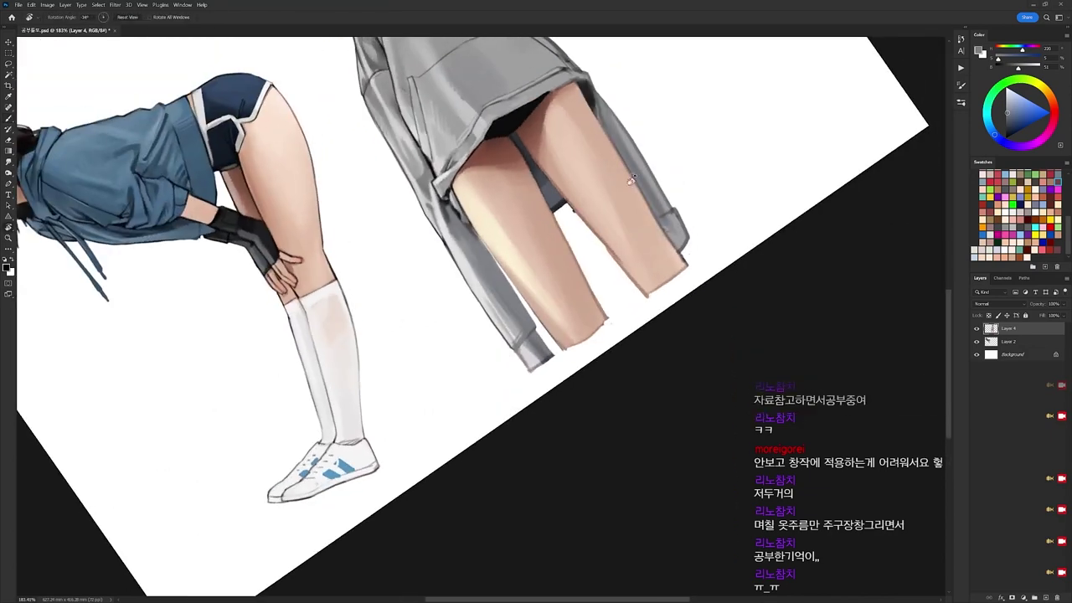
key("d")
key("r")
left_click_drag(570, 296, 612, 387)
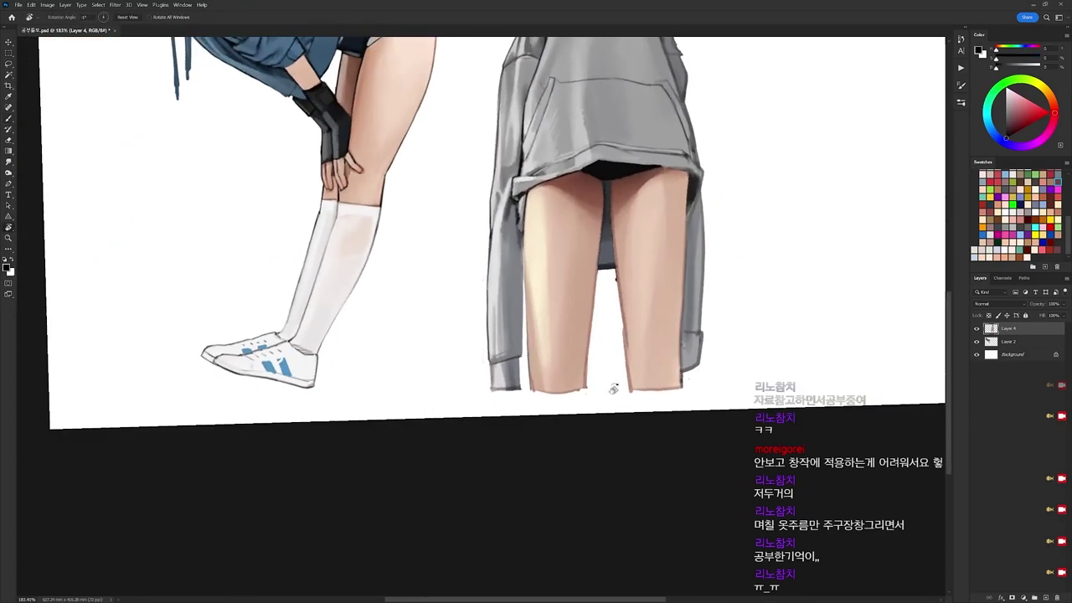
Rework the end of the left sleeve's cuff with black linework and erase the excess around it.
key("x")
mouse_move(489, 363)
left_mouse_down()
mouse_move(509, 388)
mouse_move(493, 391)
mouse_move(522, 390)
left_mouse_up()
key("e")
key("b")
key("d")
key("e")
key("b")
key("e")
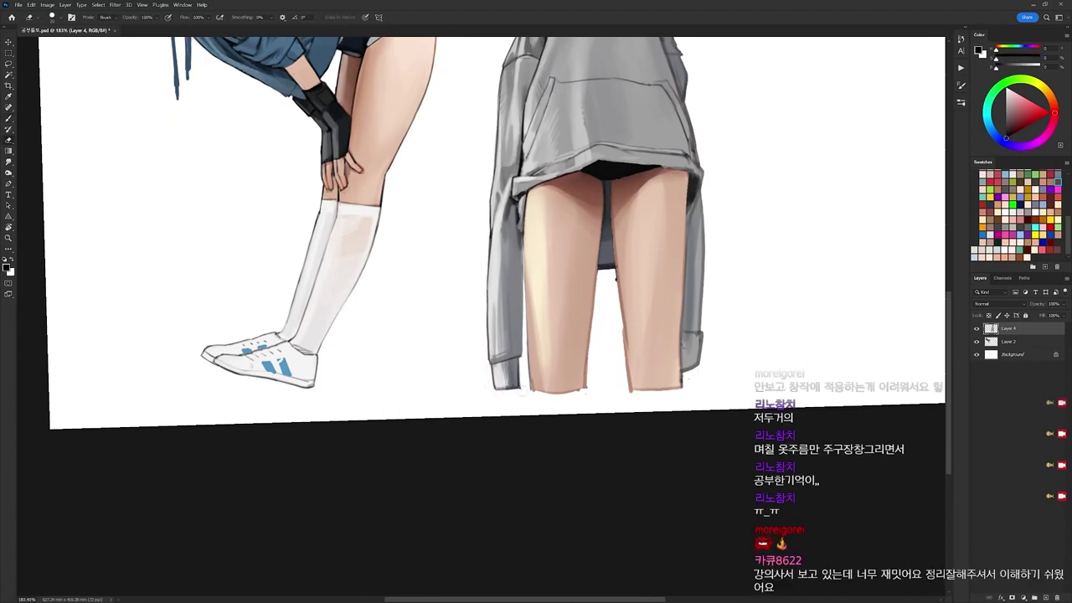
key("b")
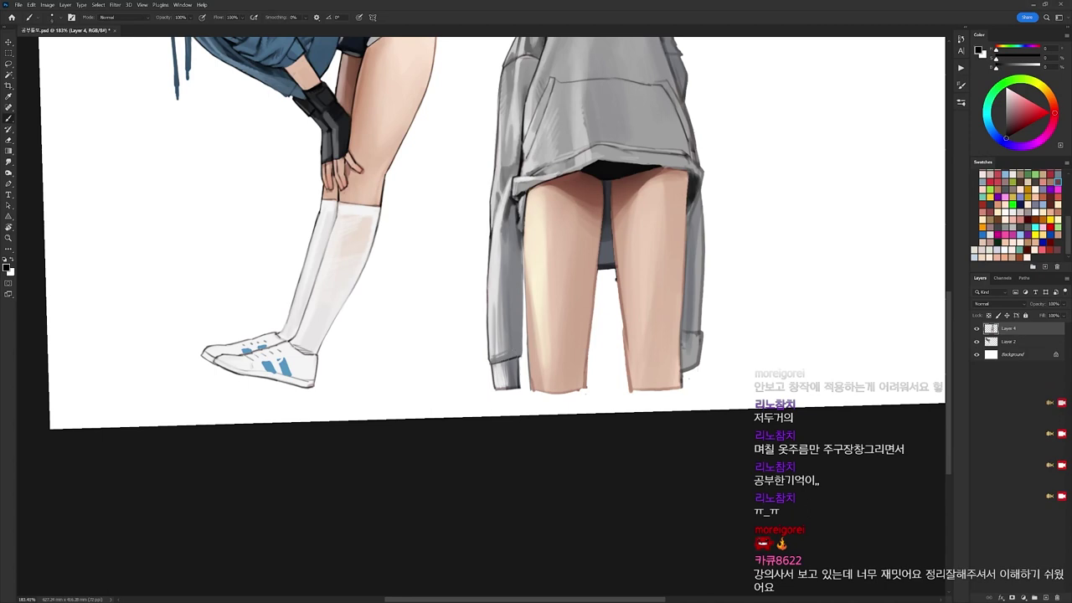
Draw a black line down the left sleeve's inner edge, from beside the upper thigh to the cuff.
left_click_drag(525, 233, 522, 294)
key("ctrl+z")
left_click_drag(524, 231, 522, 352)
Repaint the upper inner edge of the left sleeve with sampled colours and the 19 px brush.
right_click(537, 223)
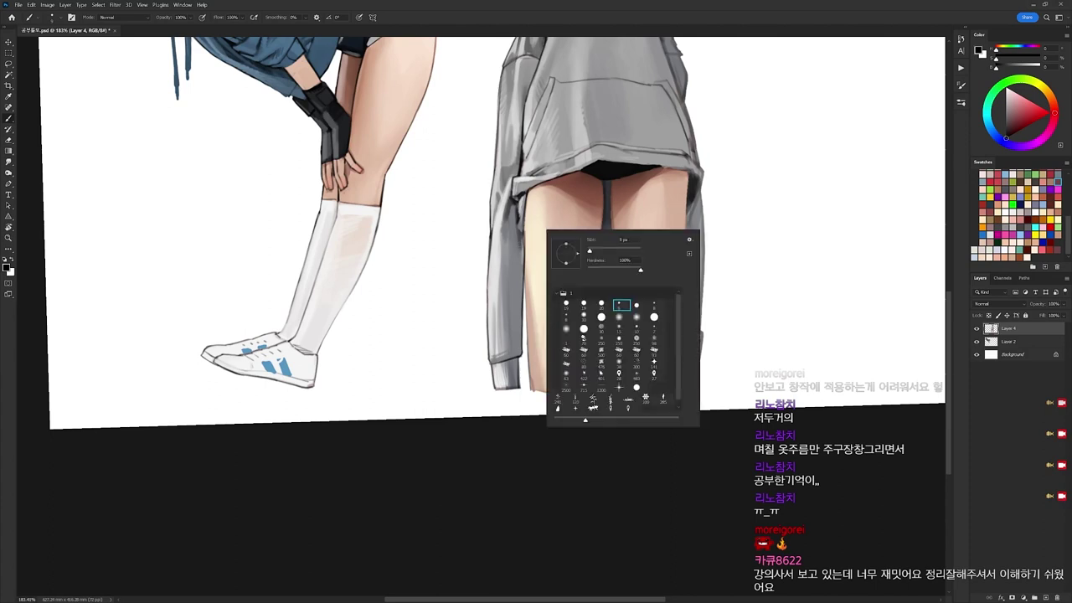
left_click(586, 308)
left_click(523, 212, "alt")
left_click_drag(521, 230, 520, 279)
left_click(517, 283, "alt")
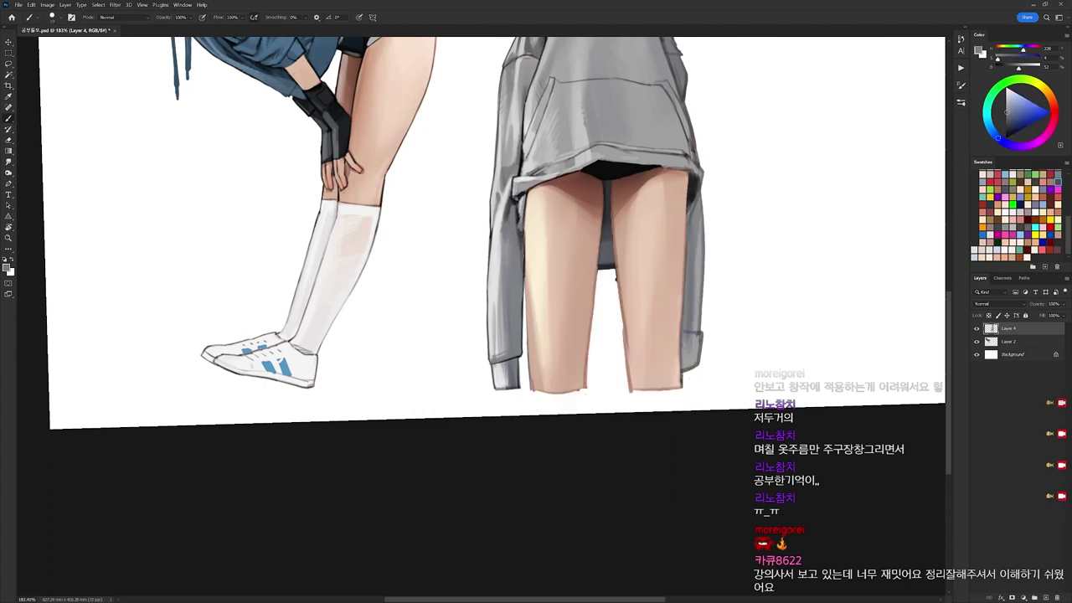
left_click(524, 236, "alt")
left_click_drag(523, 235, 524, 273)
Outline the left leg's outer edge with the 9 px brush and repaint its lower part with a sampled skin tone.
right_click(571, 219)
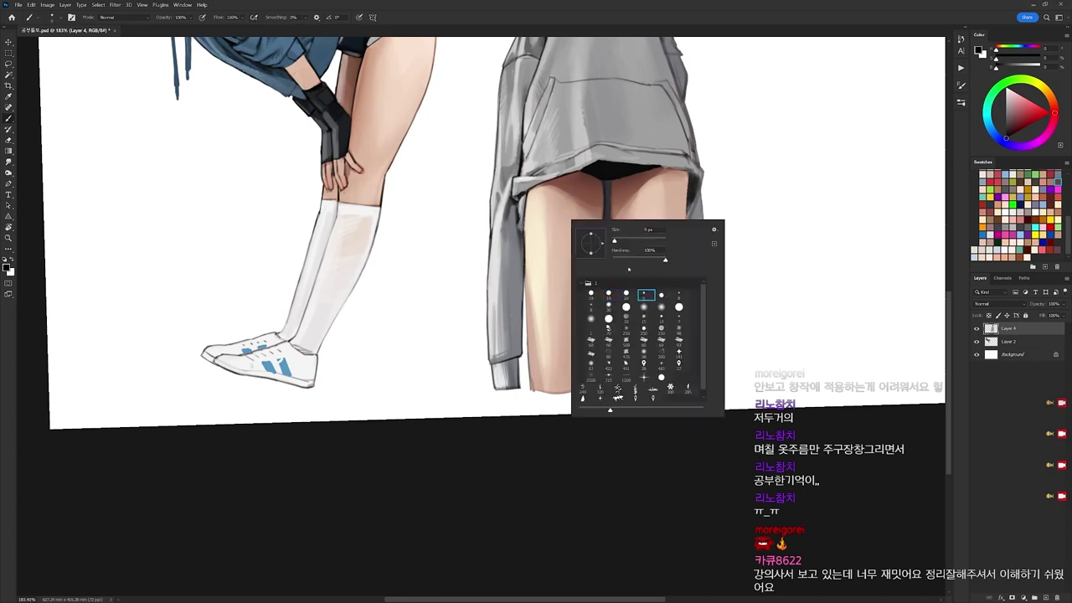
left_click_drag(525, 204, 541, 382)
left_click(530, 243, "alt")
right_click(609, 251)
left_click(649, 326)
left_click(587, 178, "alt")
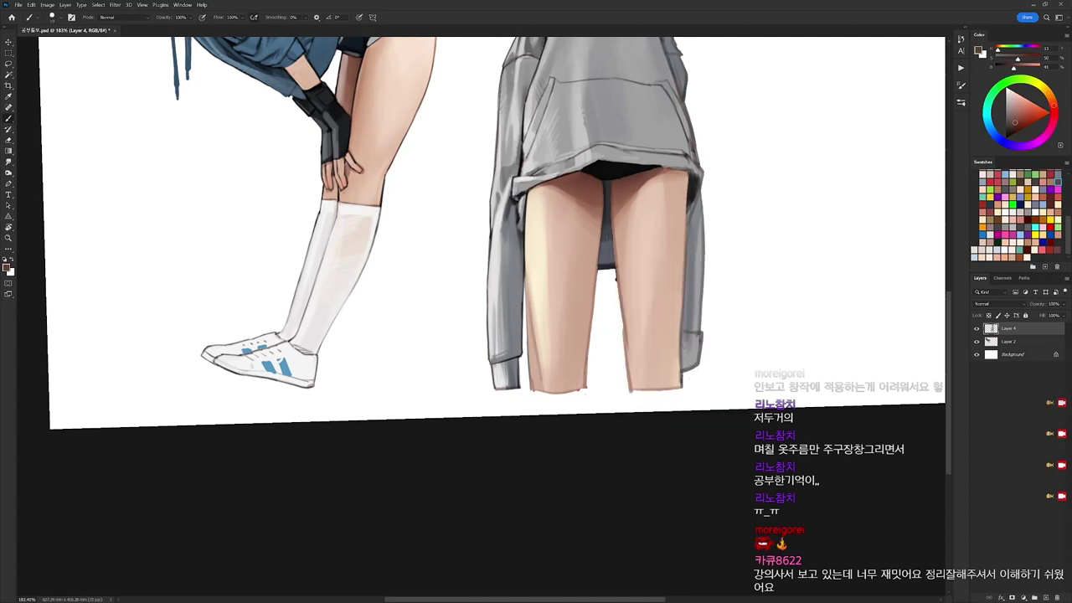
left_click_drag(533, 337, 540, 387)
left_click(546, 372, "alt")
Redraw the lower half of the left leg's outer outline in black with the 9 px brush.
key("d")
right_click(550, 262)
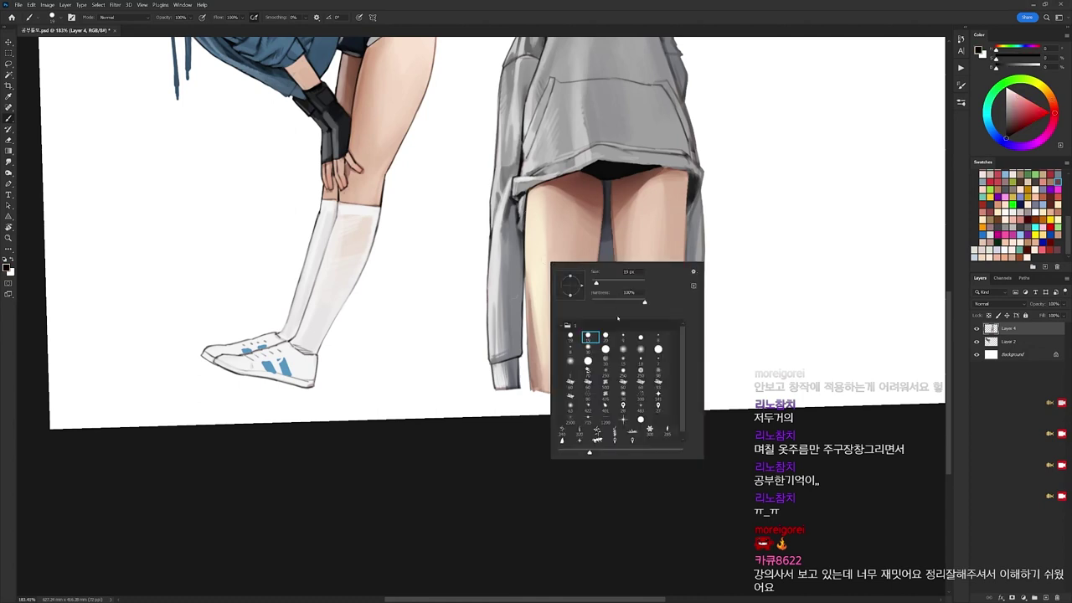
left_click(625, 337)
key("Return")
left_click_drag(524, 278, 529, 364)
left_click_drag(527, 323, 532, 391)
Thin the left leg's outer outline with the eraser and restate its lowest section in black.
key("e")
mouse_move(524, 297)
left_mouse_down()
mouse_move(533, 397)
mouse_move(530, 366)
mouse_move(533, 387)
left_mouse_up()
key("b")
left_click_drag(530, 329, 532, 397)
key("e")
Clean up the uneven lower outer edge of the left leg, from its end up to mid-thigh.
key("r")
mouse_move(569, 294)
left_mouse_down()
mouse_move(565, 286)
mouse_move(526, 316)
mouse_move(528, 328)
left_mouse_up()
key("b")
key("r")
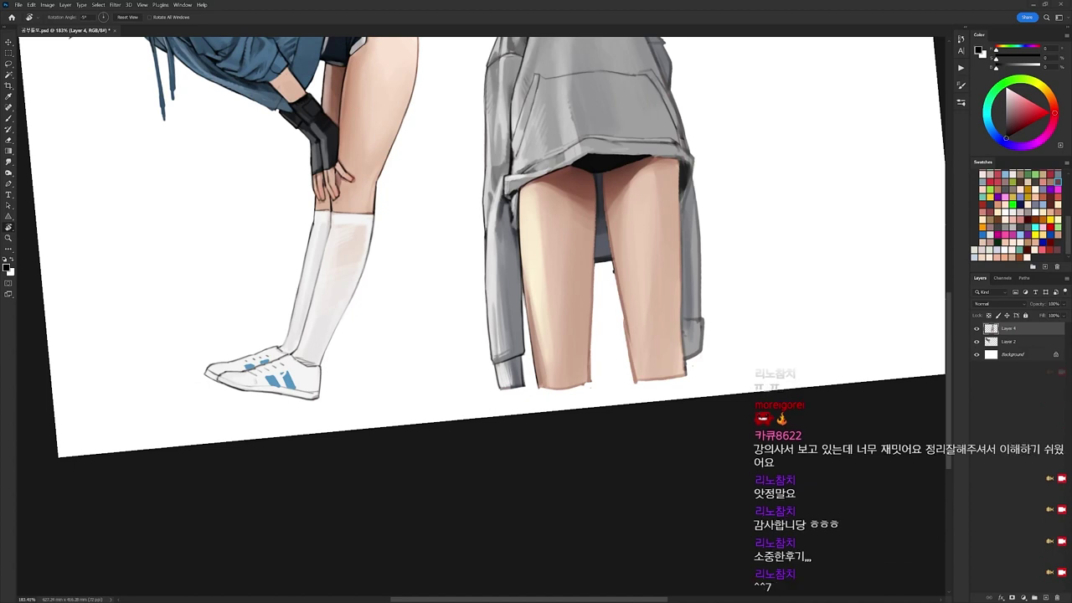
left_click_drag(703, 383, 550, 338)
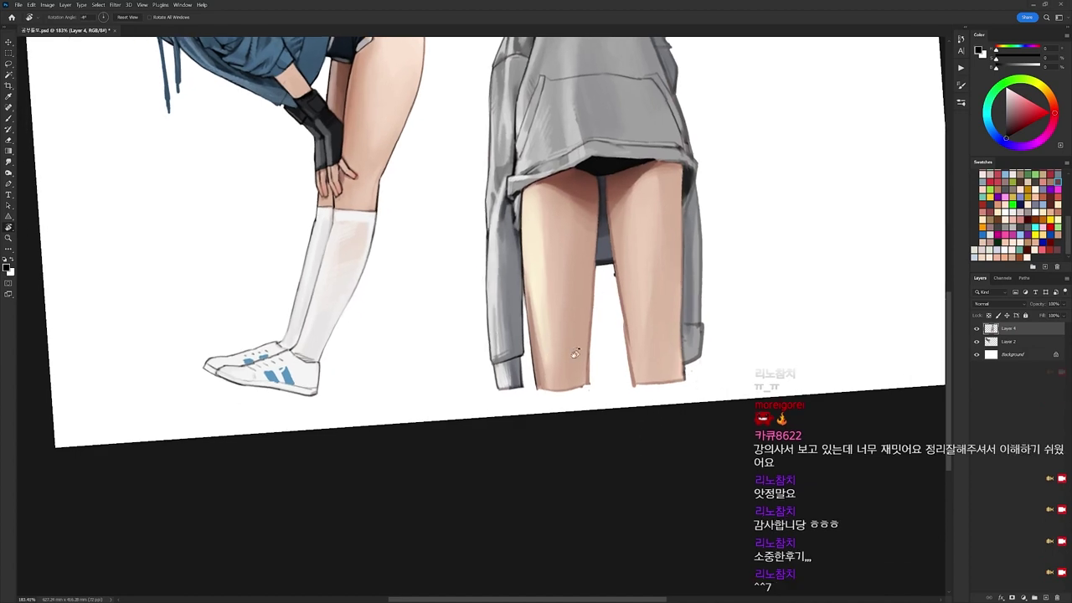
key("b")
left_click(543, 360, "alt")
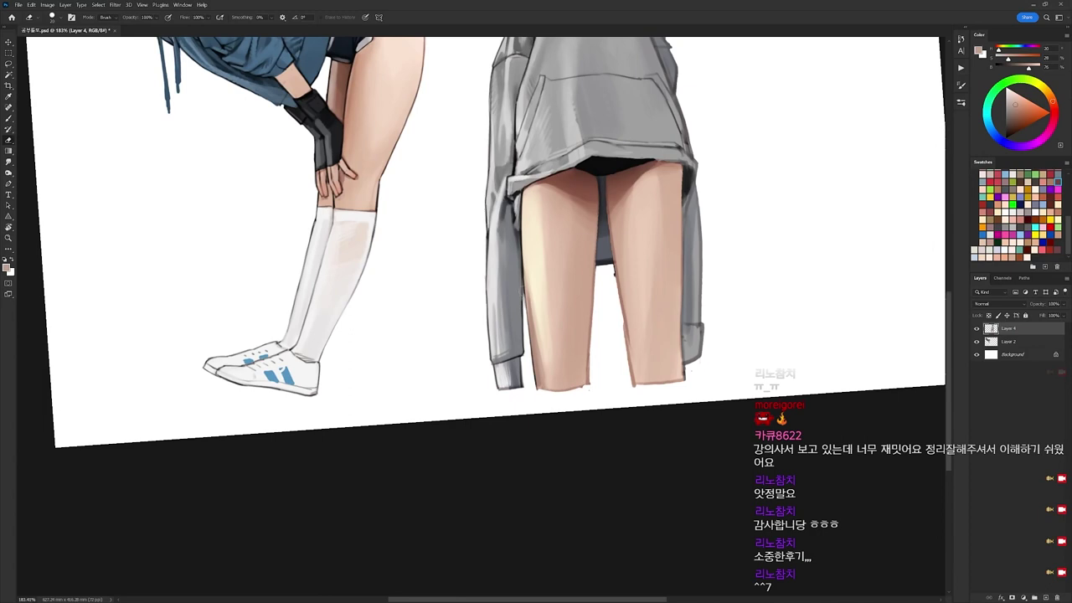
left_click_drag(532, 366, 524, 296)
Redraw the middle of the left leg's outer outline in black and thin it with the eraser.
key("d")
key("b")
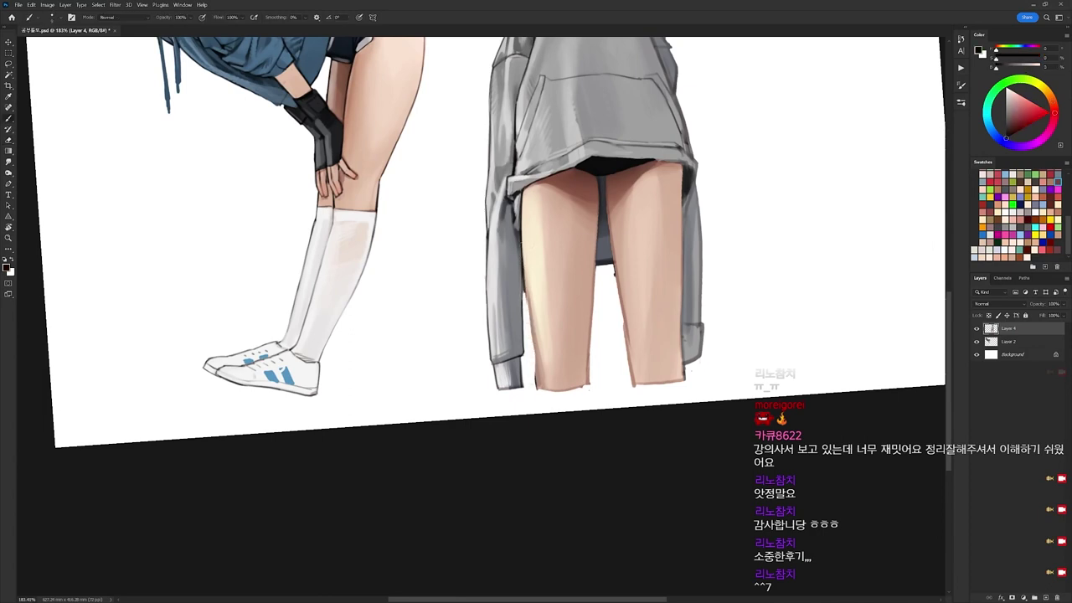
left_click_drag(526, 283, 531, 320)
key("e")
left_click_drag(523, 260, 528, 314)
Restate the left leg's outer outline in black beside the sleeve's cuff, down to the leg's end.
key("r")
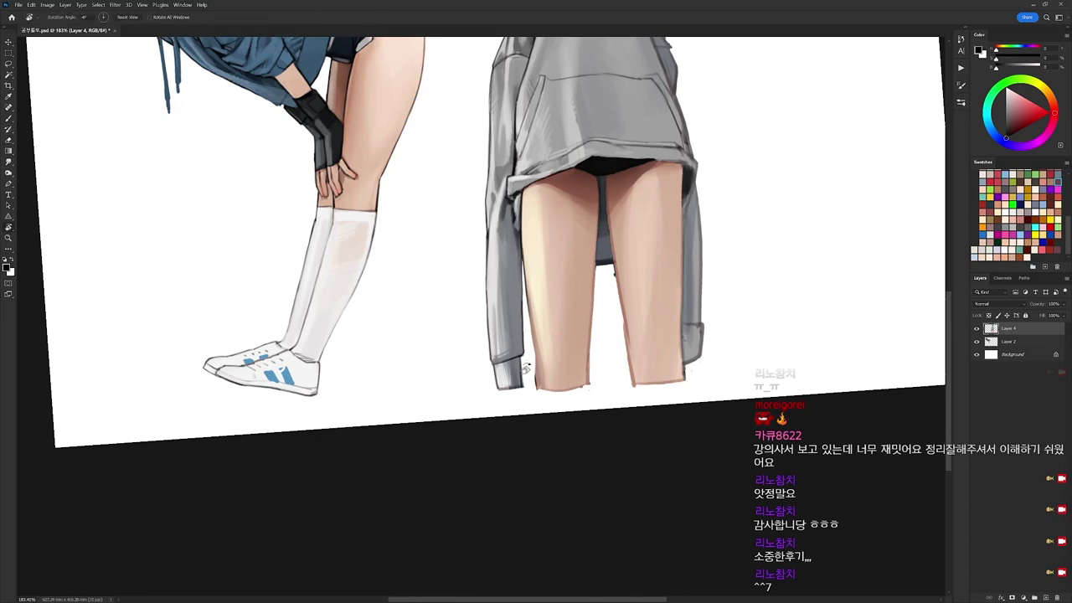
left_click_drag(696, 244, 688, 273)
key("b")
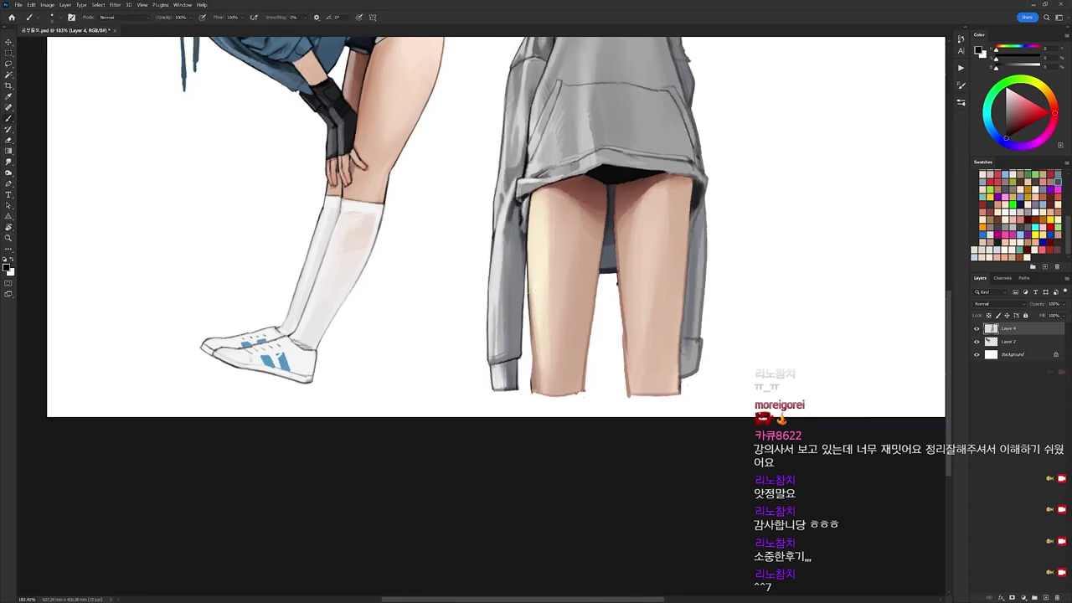
left_click(531, 326, "alt")
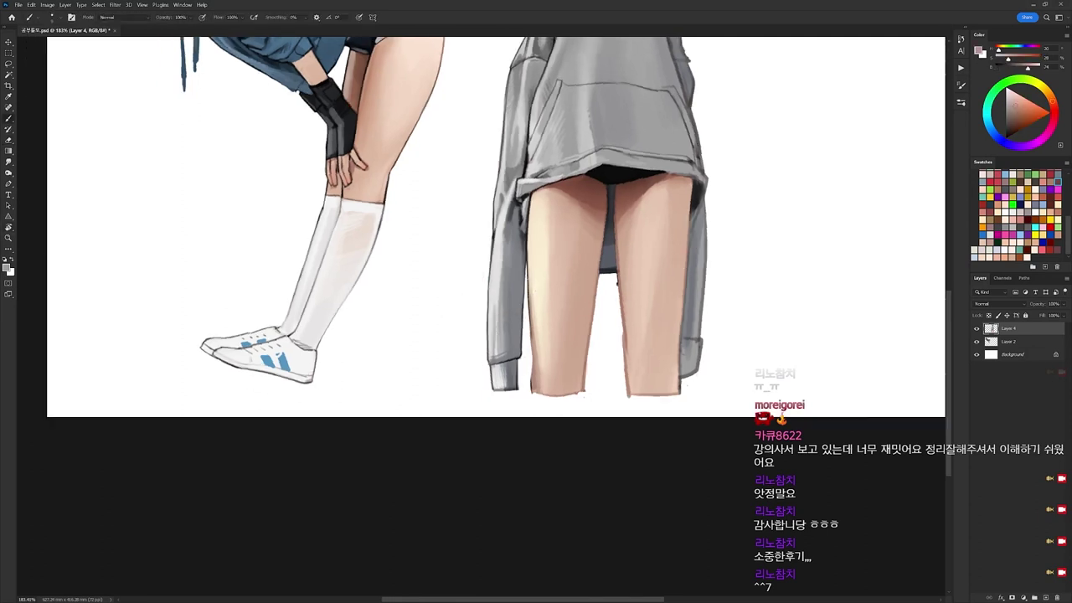
key("e")
key("d")
mouse_move(531, 370)
left_mouse_down()
mouse_move(533, 393)
mouse_move(533, 378)
left_mouse_up()
key("b")
left_click_drag(531, 363, 532, 394)
left_click_drag(531, 339, 531, 373)
key("e")
Draw the left leg's inner outline in black from just below the hoodie's back hem to the leg's end.
key("r")
left_click_drag(641, 338, 602, 210)
left_click_drag(581, 332, 609, 294)
key("r")
left_click_drag(783, 221, 719, 365)
key("b")
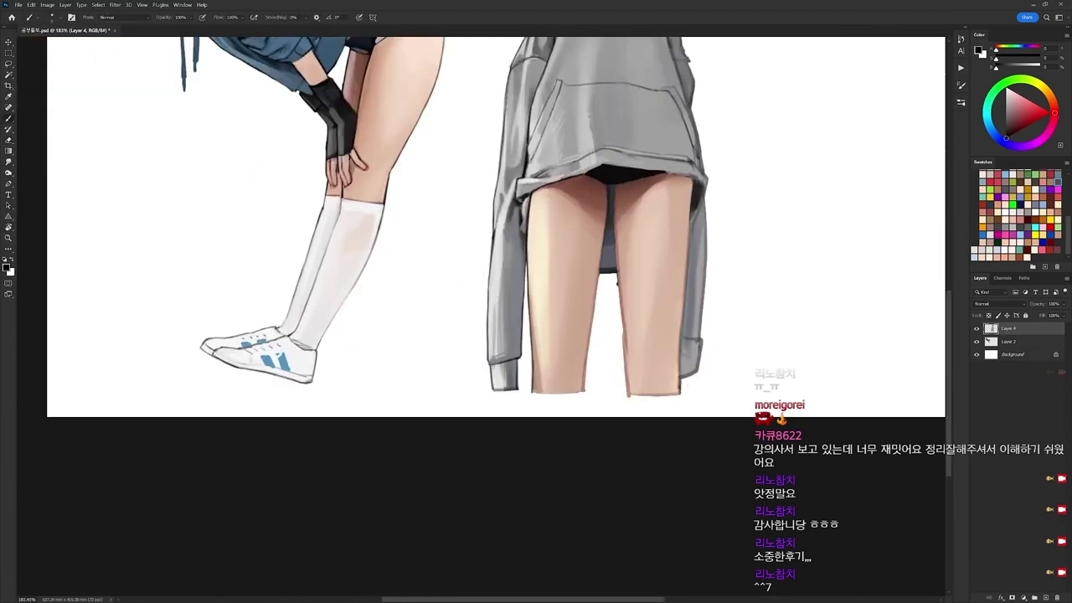
left_click_drag(602, 252, 591, 308)
key("ctrl+z")
left_click_drag(599, 269, 584, 356)
key("ctrl+z")
left_click_drag(599, 274, 588, 393)
key("e")
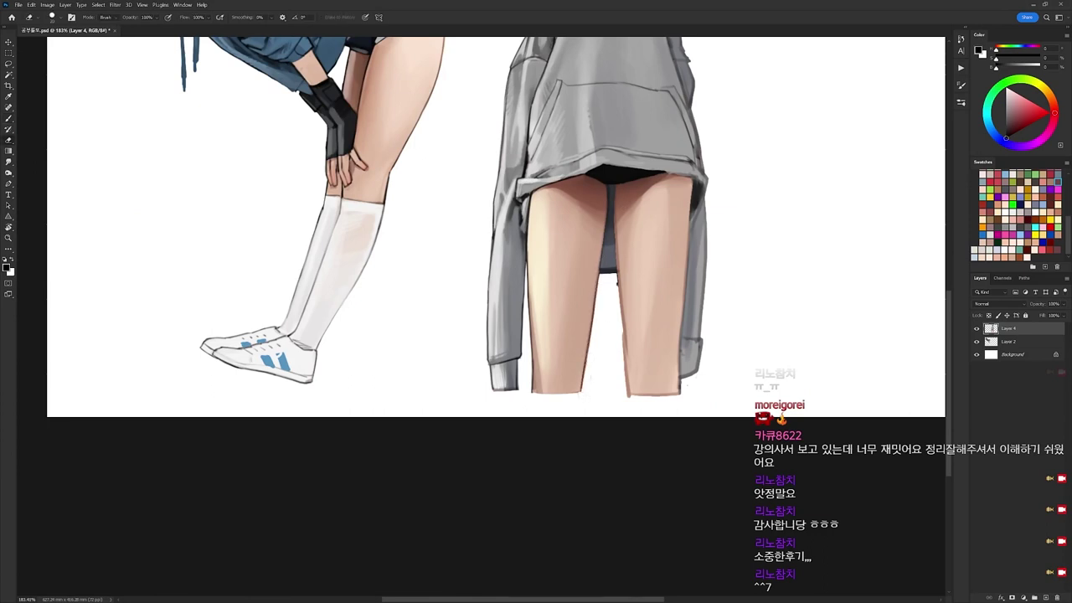
Touch up the left leg's inner side and the thigh gap with sampled colours and the 19 px brush.
key("b")
right_click(592, 295)
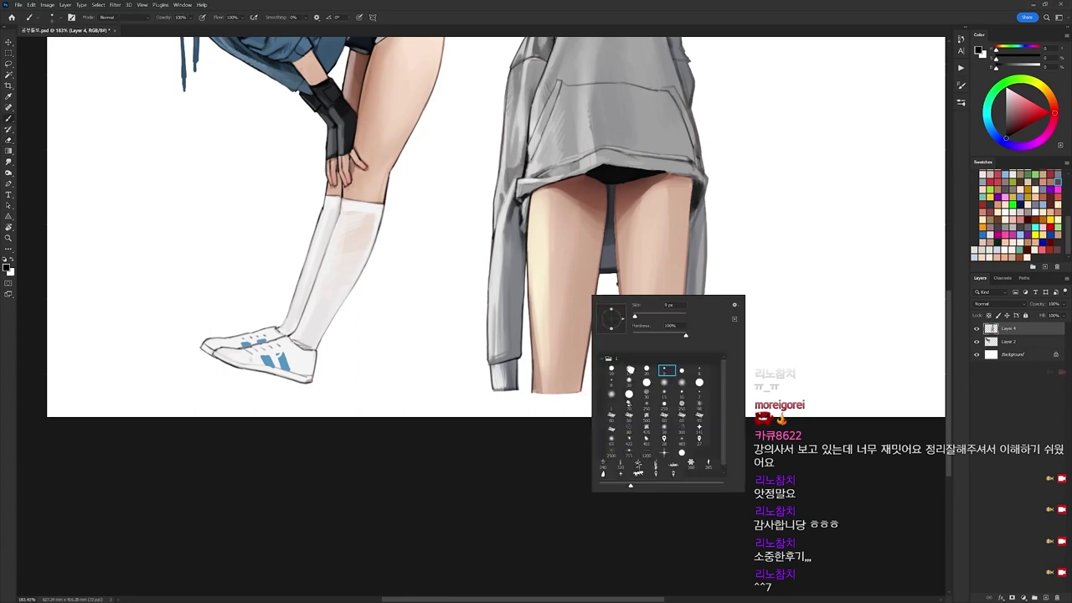
left_click(630, 369)
left_click(543, 363, "alt")
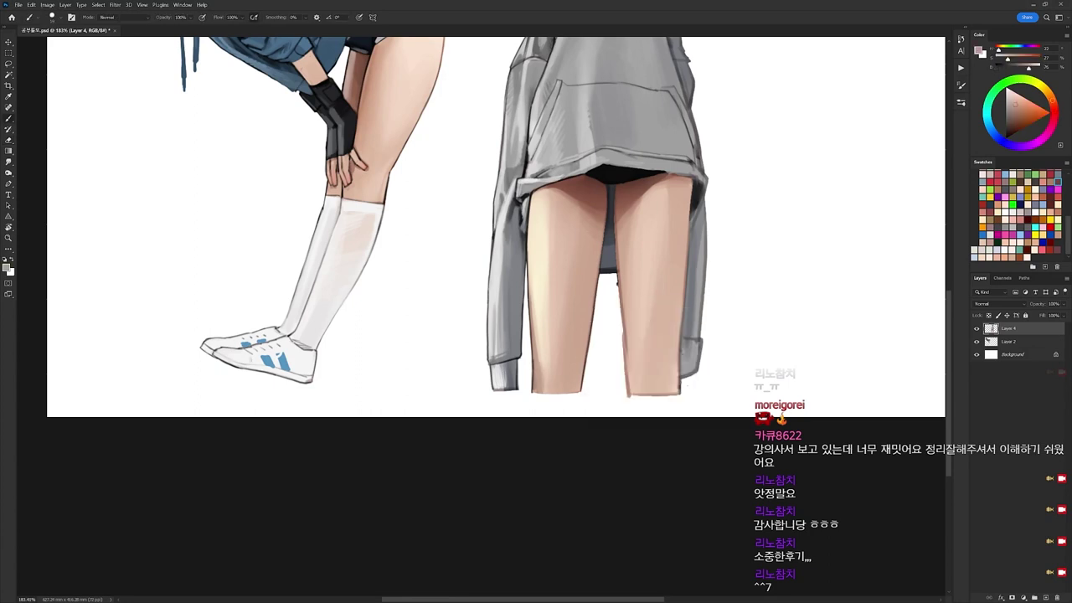
left_click_drag(664, 269, 618, 289)
left_click(575, 254, "alt")
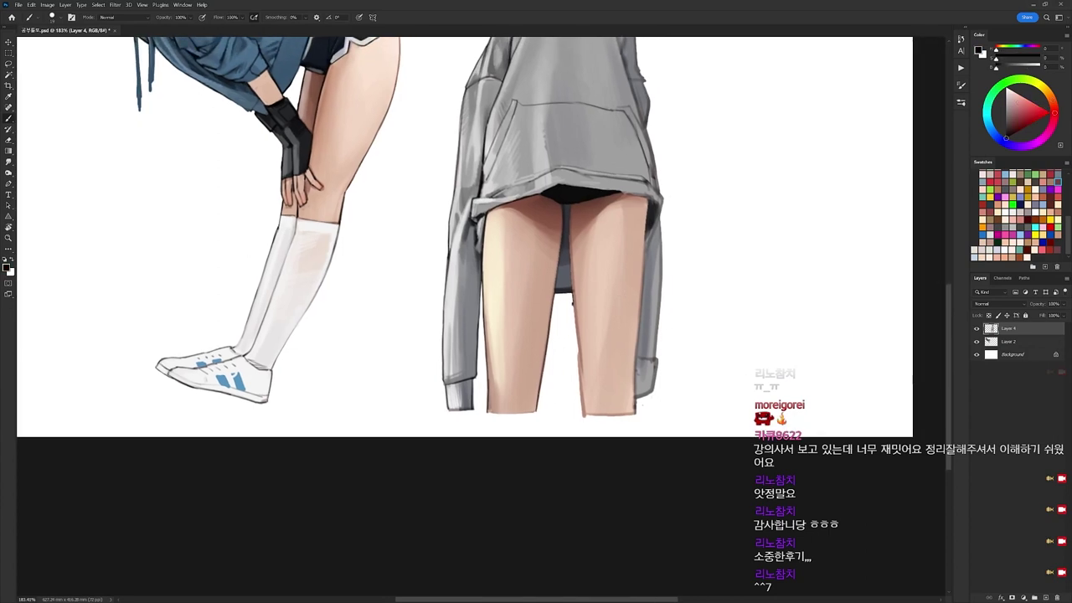
left_click(566, 248, "alt")
left_click(558, 258, "alt")
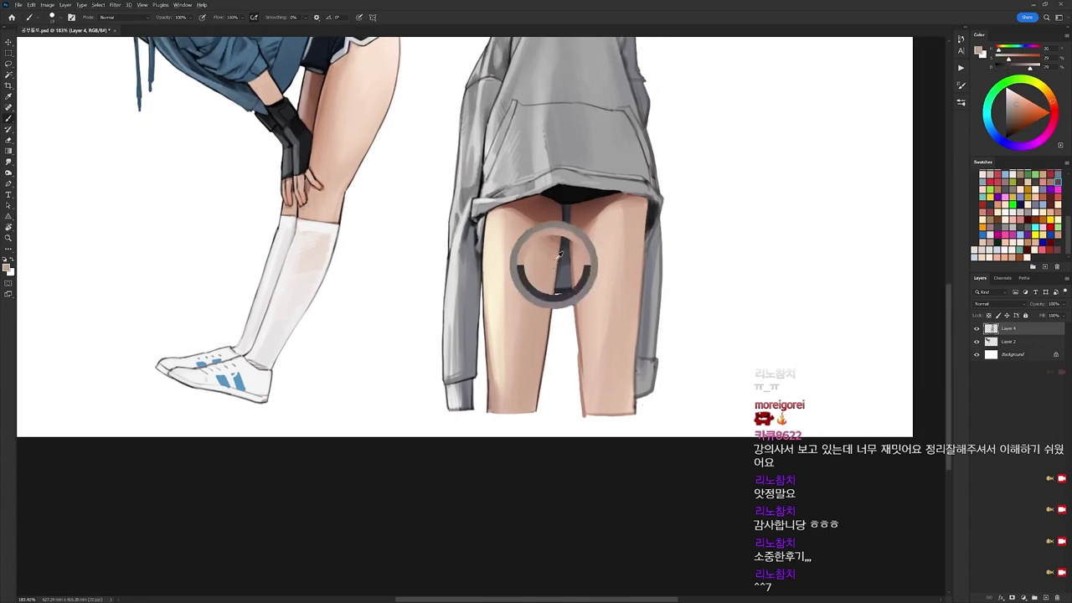
left_click(571, 206, "alt")
Outline the upper inner edge of the right thigh in black with the 9 px brush.
right_click(573, 215)
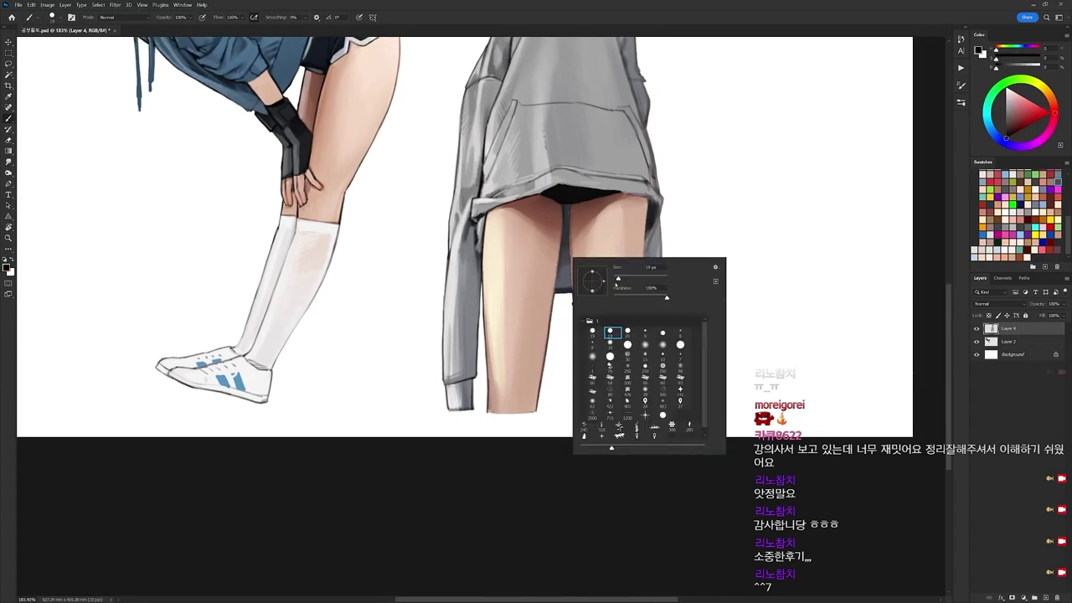
left_click(645, 333)
key("Return")
scroll(565, 202, "up", 4)
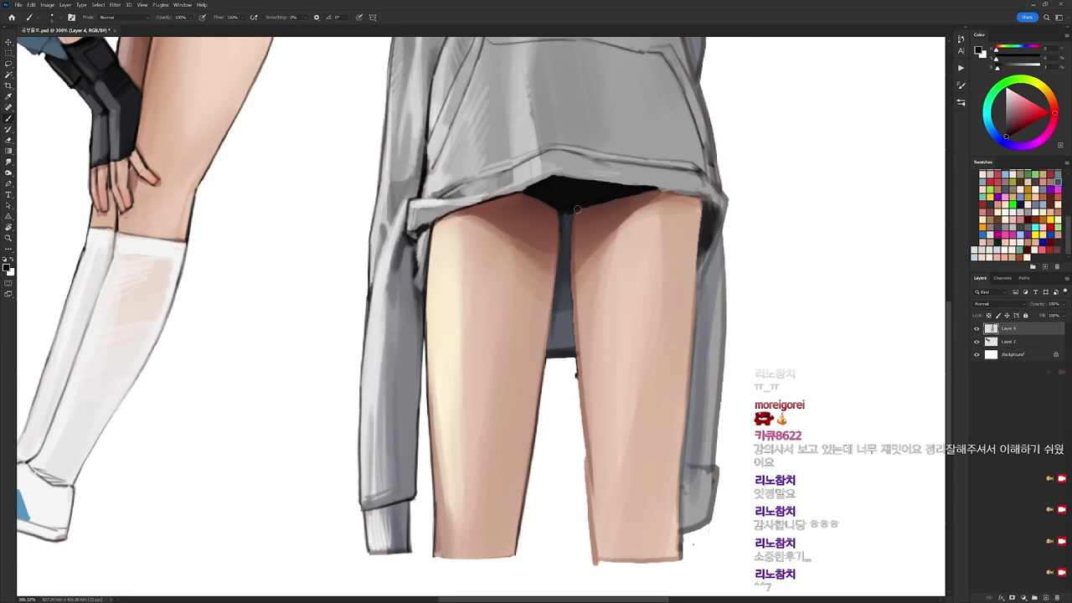
left_click_drag(573, 214, 570, 302)
left_click_drag(571, 247, 577, 316)
key("ctrl+z")
key("ctrl+z")
left_click_drag(572, 216, 574, 326)
Strengthen the black outline at the top of the left thigh's inner edge.
left_click(577, 272, "alt")
left_click(560, 214, "alt")
left_click_drag(558, 219, 558, 253)
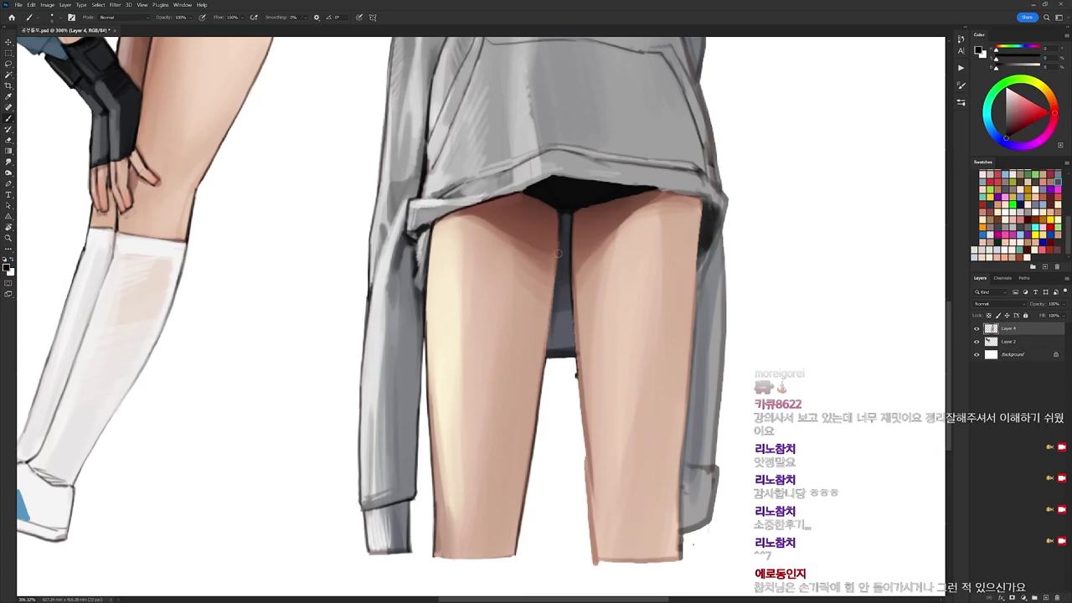
scroll(589, 284, "down", 4)
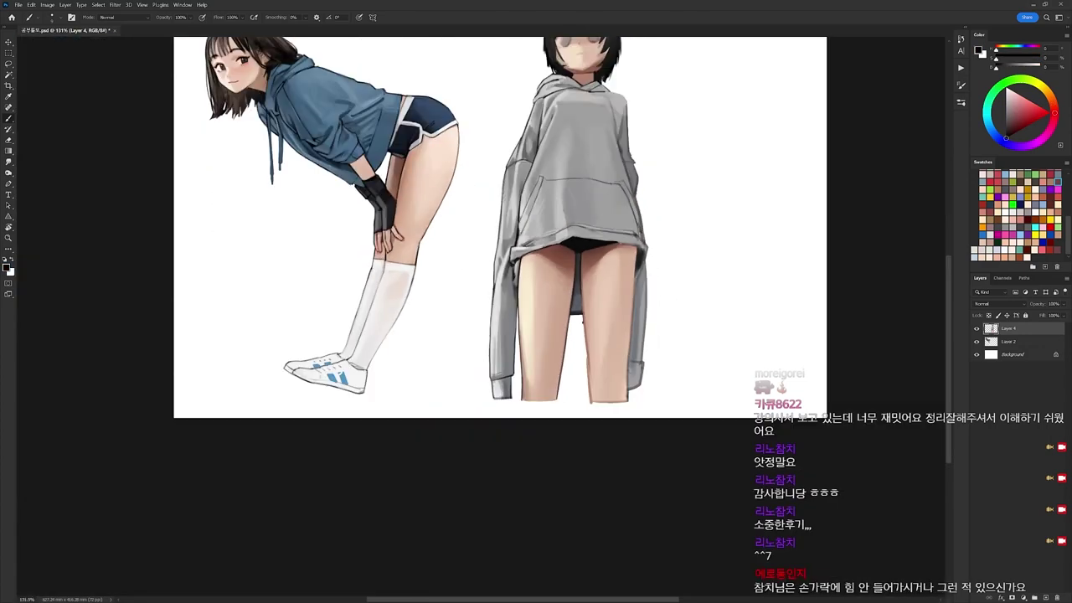
Retouch the right leg with sampled skin tones and the 19 px brush, and smooth its lower inner edge.
scroll(637, 272, "up", 3)
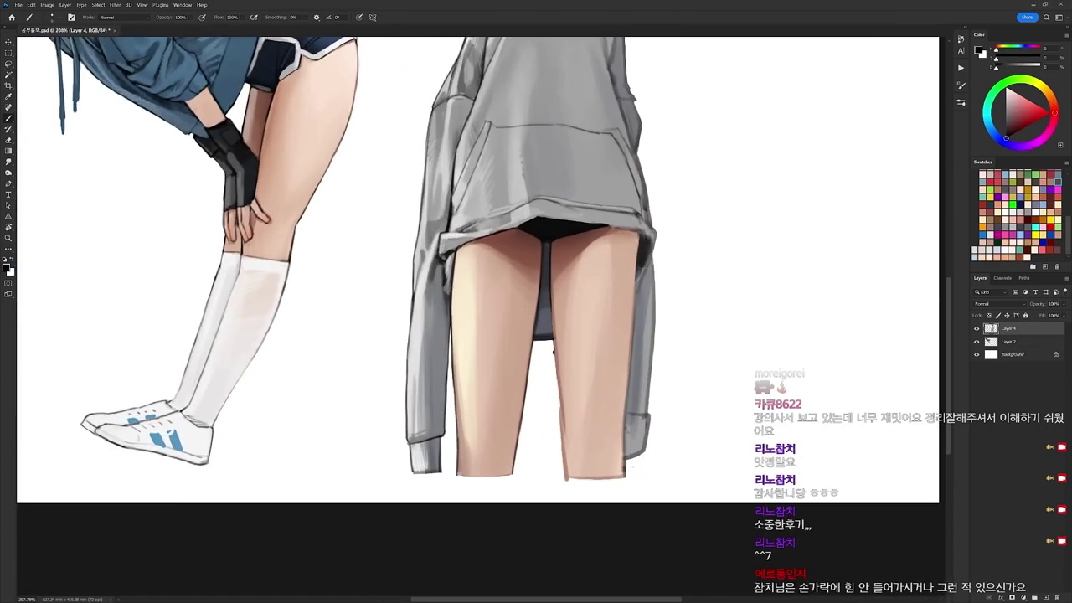
right_click(640, 254)
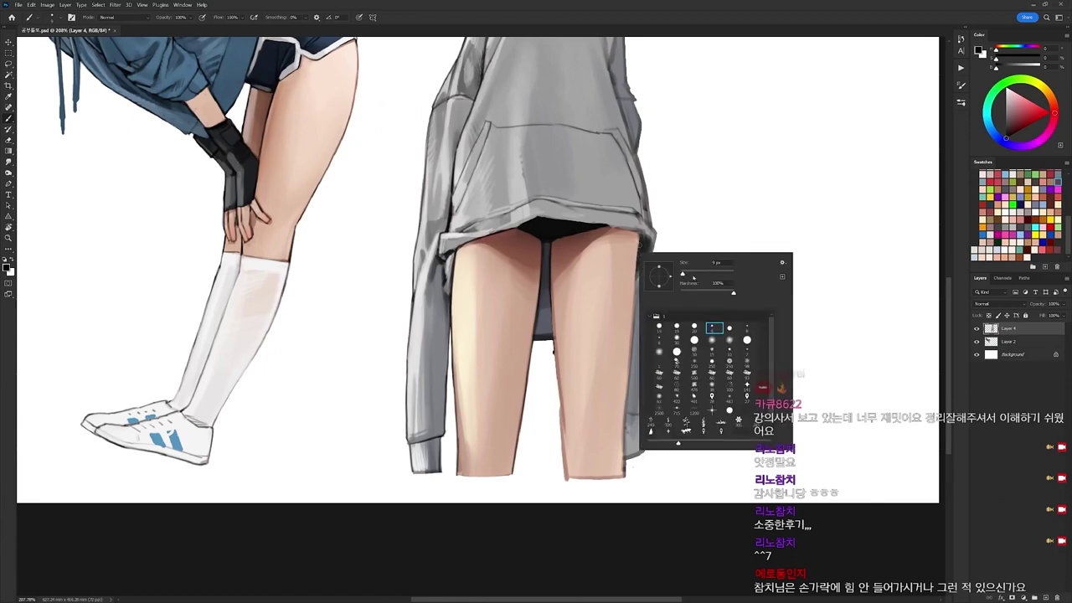
left_click(679, 328)
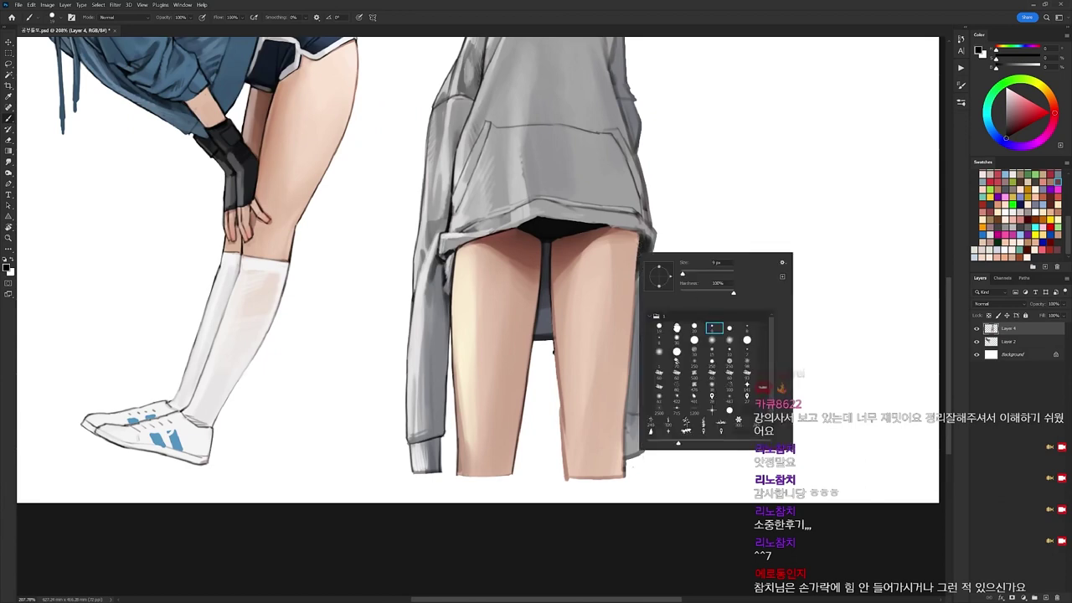
left_click(573, 265, "alt")
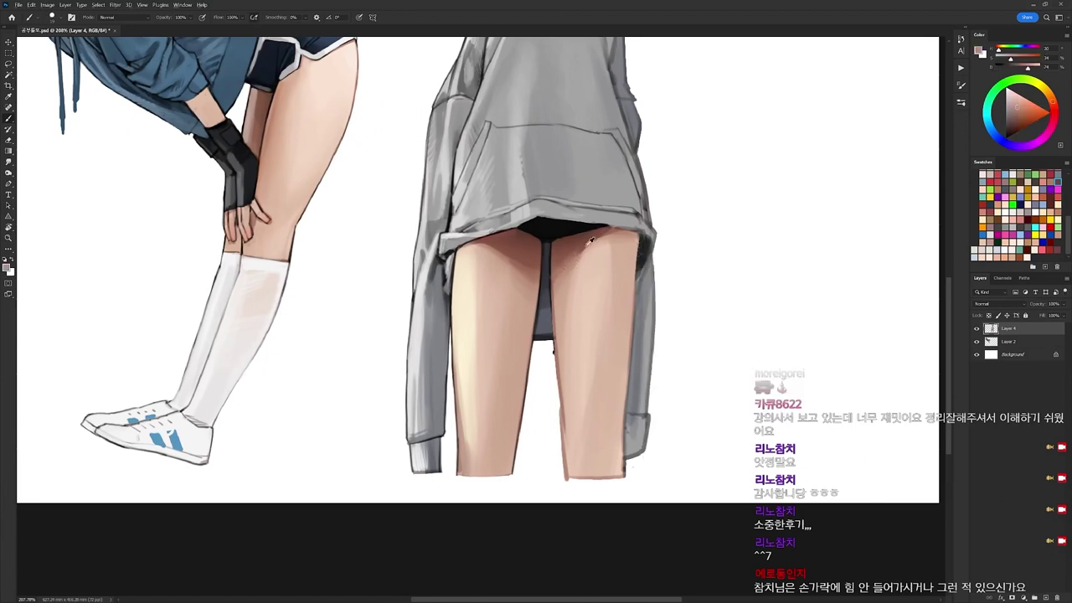
left_click(588, 243, "alt")
left_click(597, 242, "alt")
key("d")
left_click_drag(555, 343, 565, 462)
key("e")
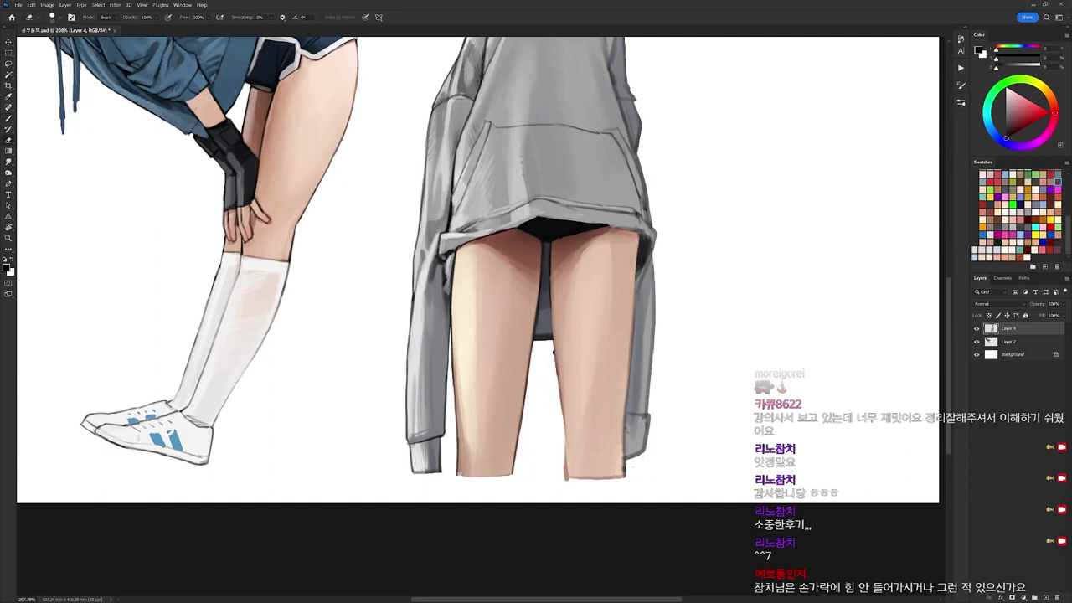
Outline the right leg's inner edge in black beside the hoodie's back hem with the 9 px brush.
key("b")
right_click(646, 306)
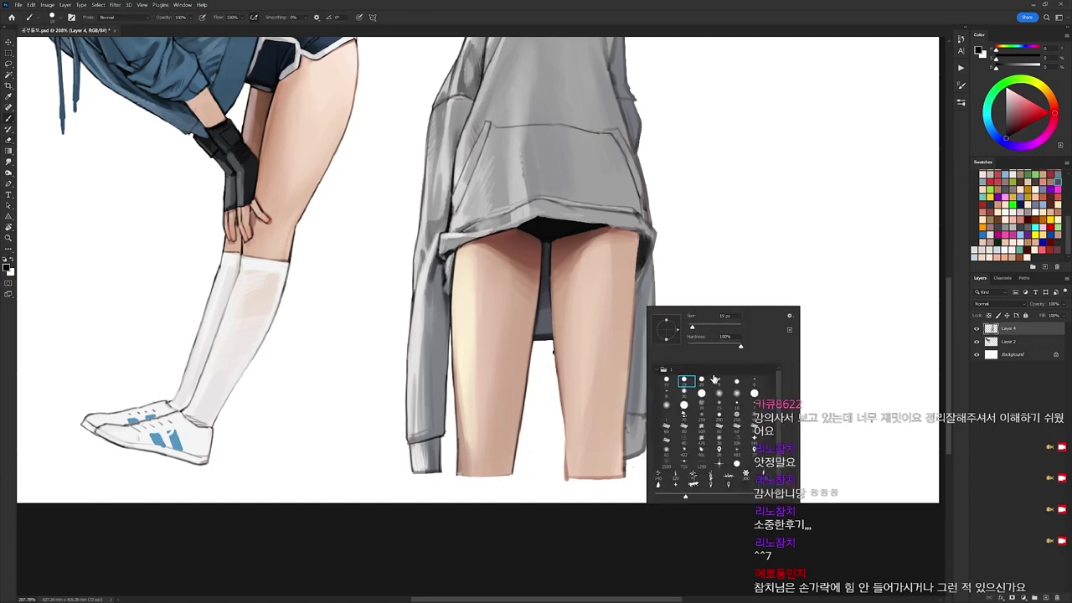
left_click(721, 385)
left_click(573, 562)
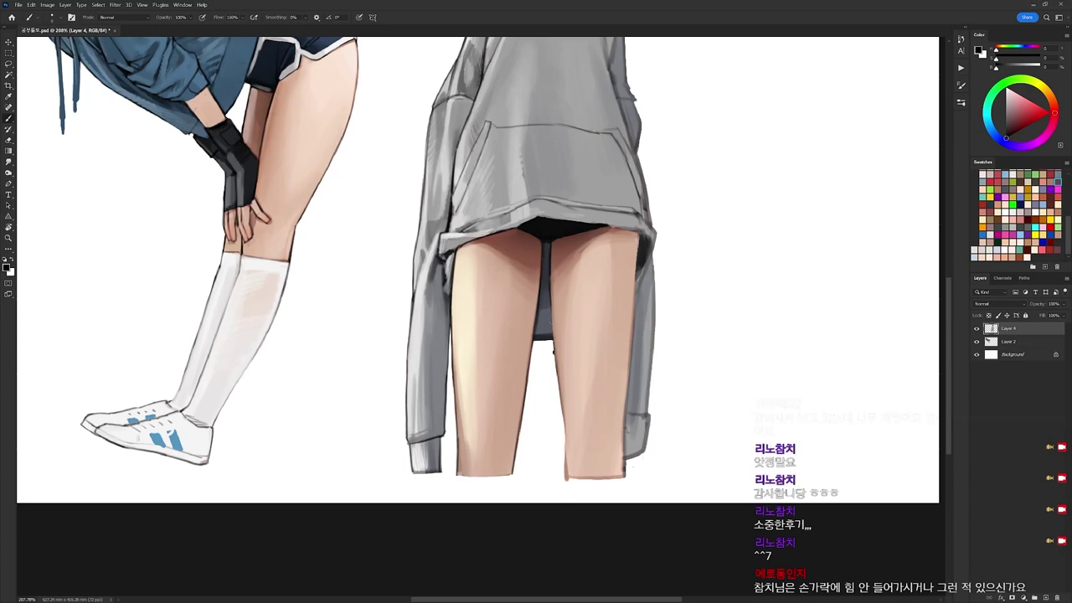
left_click_drag(551, 304, 554, 360)
key("e")
key("b")
Continue the right leg's inner outline in black from below the back hem toward the leg's end.
key("b")
left_click_drag(555, 363, 566, 440)
key("ctrl+z")
key("ctrl+z")
mouse_move(558, 377)
left_mouse_down()
mouse_move(565, 469)
mouse_move(566, 451)
left_mouse_up()
key("e")
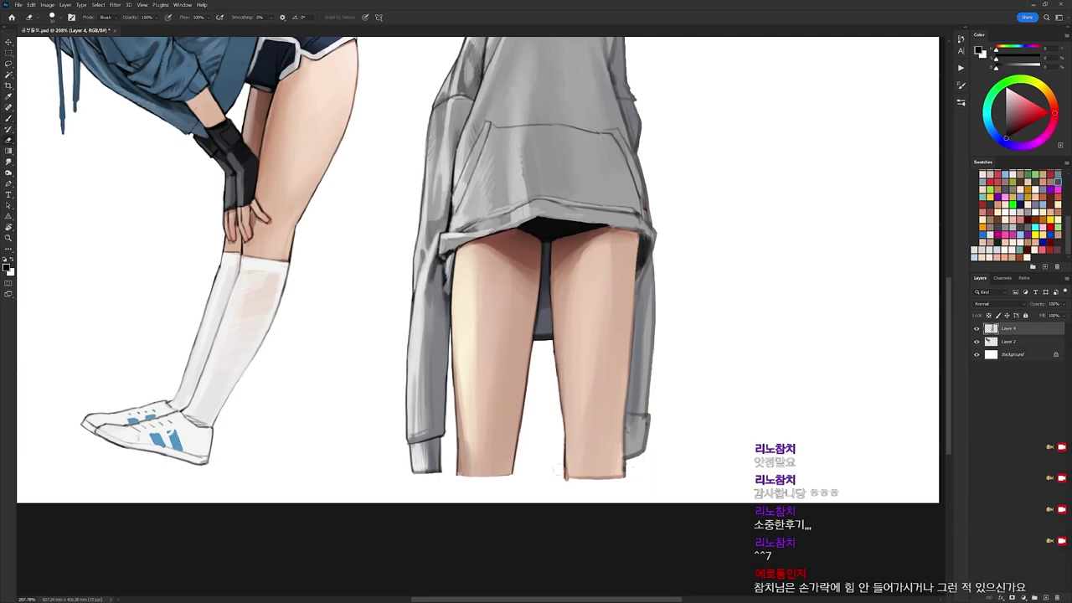
Trim the right leg's bottom edge and undo the last stroke made along it.
key("r")
left_click_drag(672, 399, 675, 277)
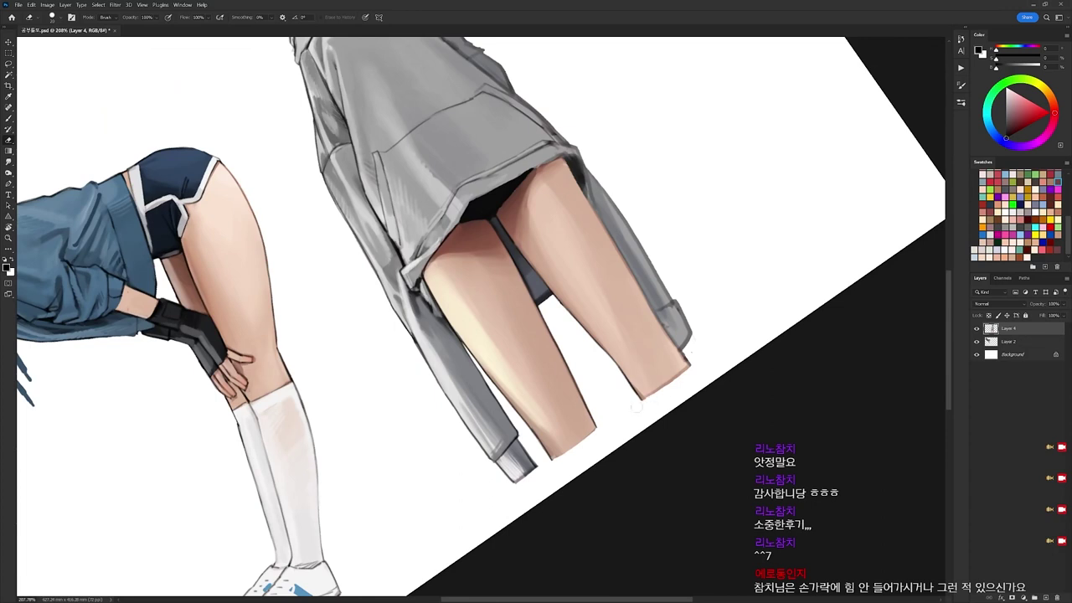
left_click_drag(644, 405, 692, 364)
key("b")
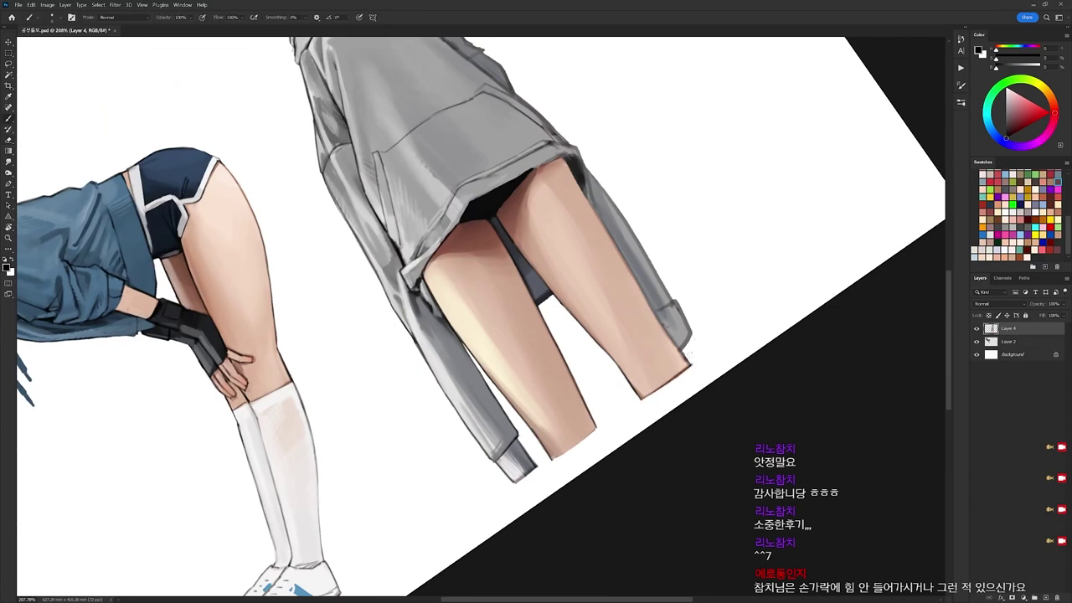
key("ctrl+z")
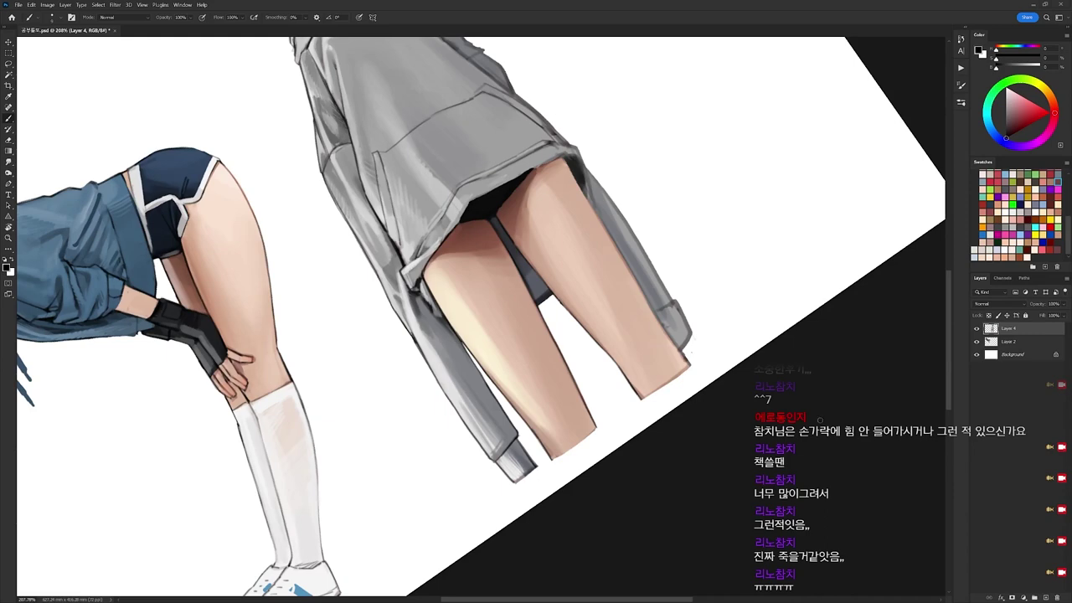
Paint a sampled dark skin shadow across the top of the right leg, just under the hoodie hem.
key("r")
left_click_drag(834, 355, 808, 406)
key("Escape")
left_click_drag(746, 301, 746, 202)
key("b")
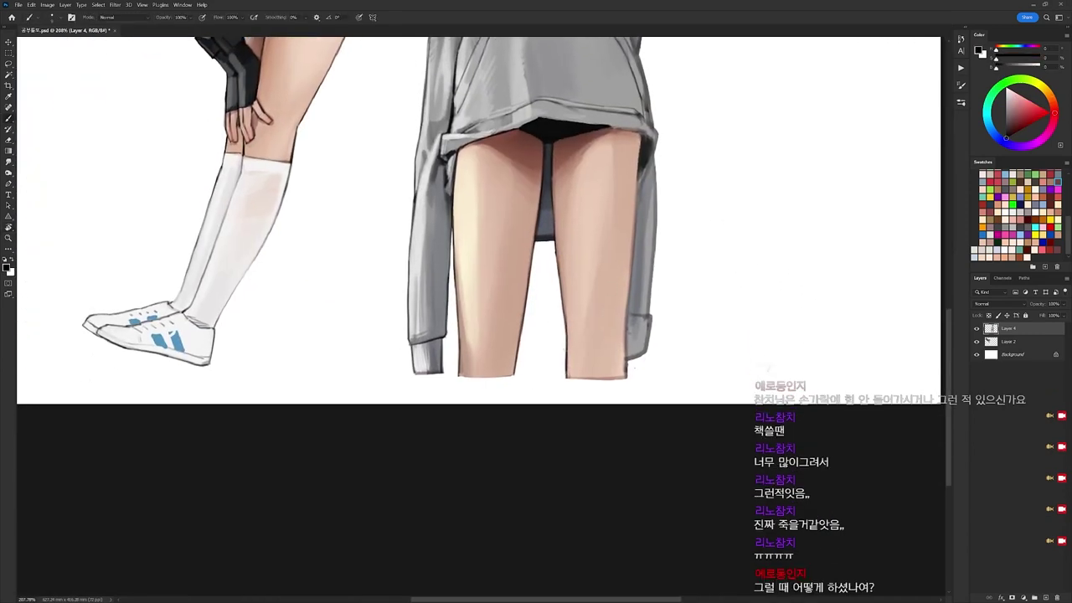
key("e")
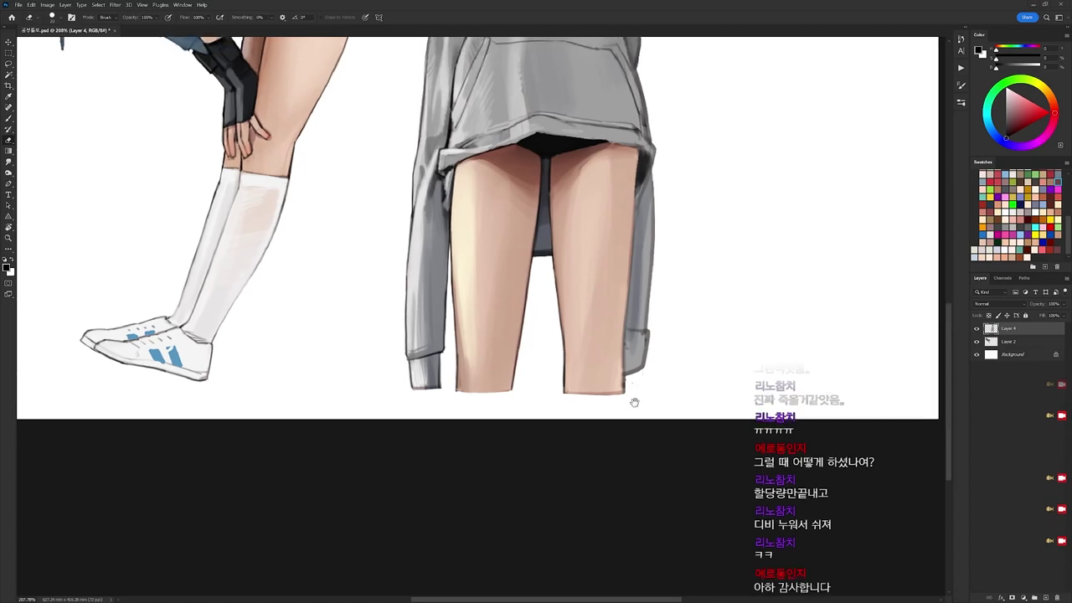
key("space")
left_click_drag(663, 208, 483, 105)
key("r")
right_click(542, 202)
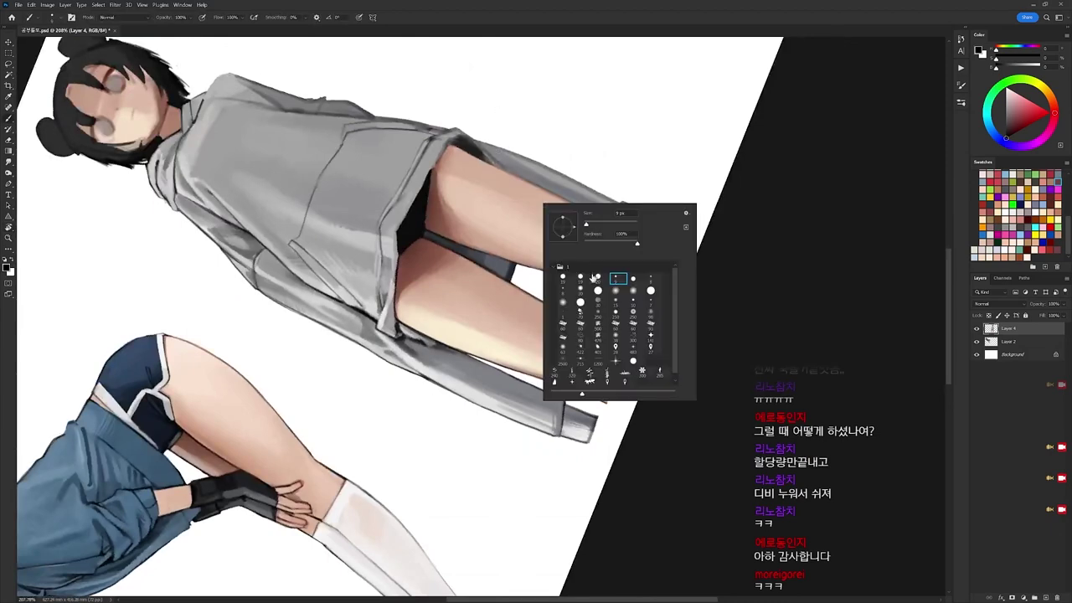
left_click(597, 278)
left_click(432, 193, "alt")
mouse_move(443, 186)
left_mouse_down()
mouse_move(442, 157)
mouse_move(458, 148)
left_mouse_up()
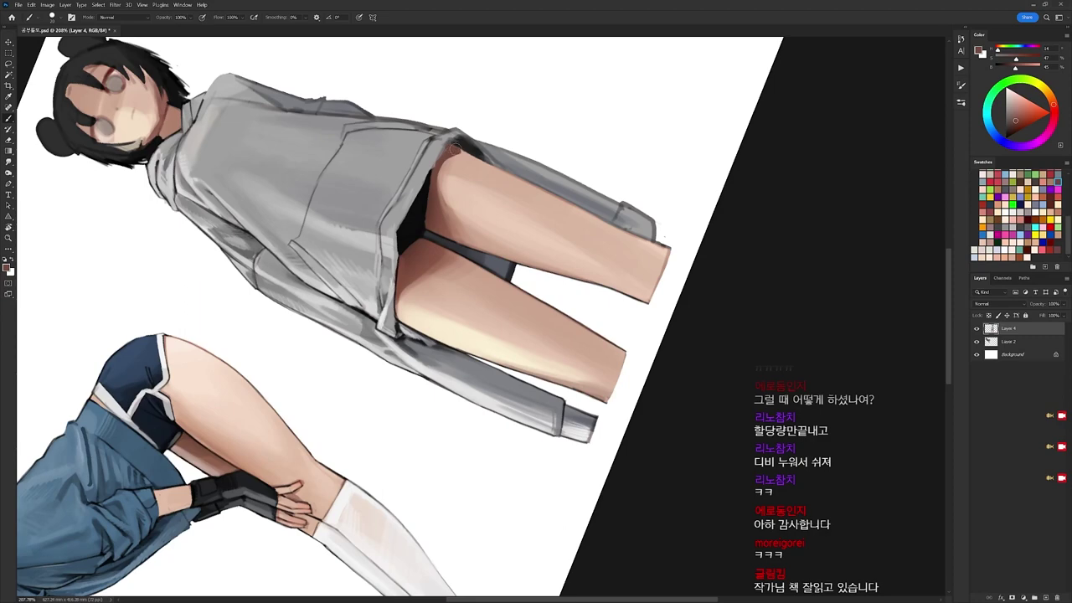
Blend the shadow at the right leg's upper outer corner with sampled skin tones.
key("r")
left_click_drag(680, 115, 703, 394)
right_click(681, 192)
left_click(718, 293)
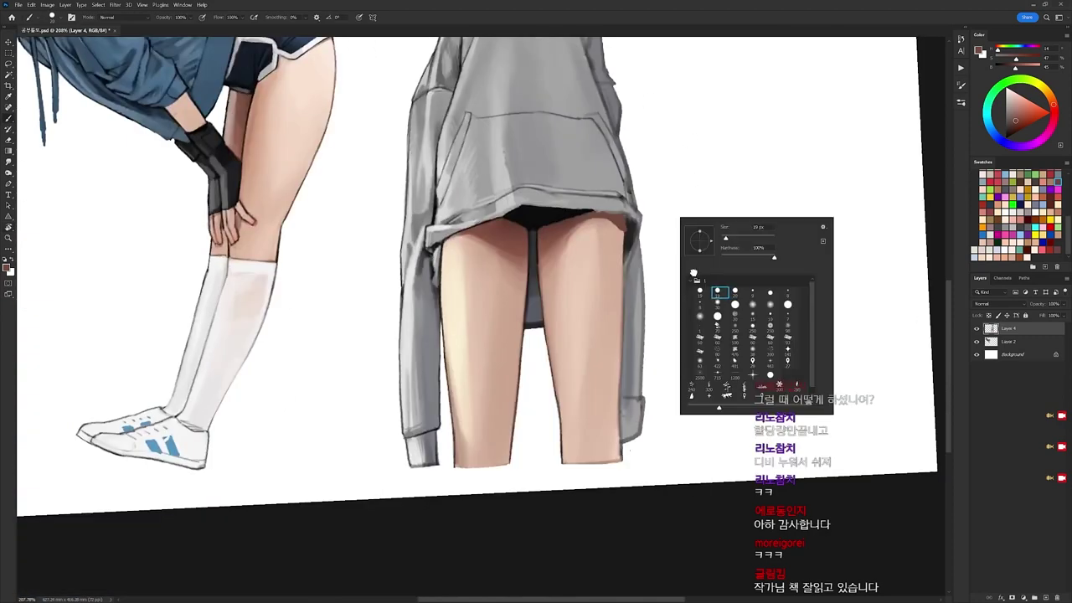
left_click(611, 219, "alt")
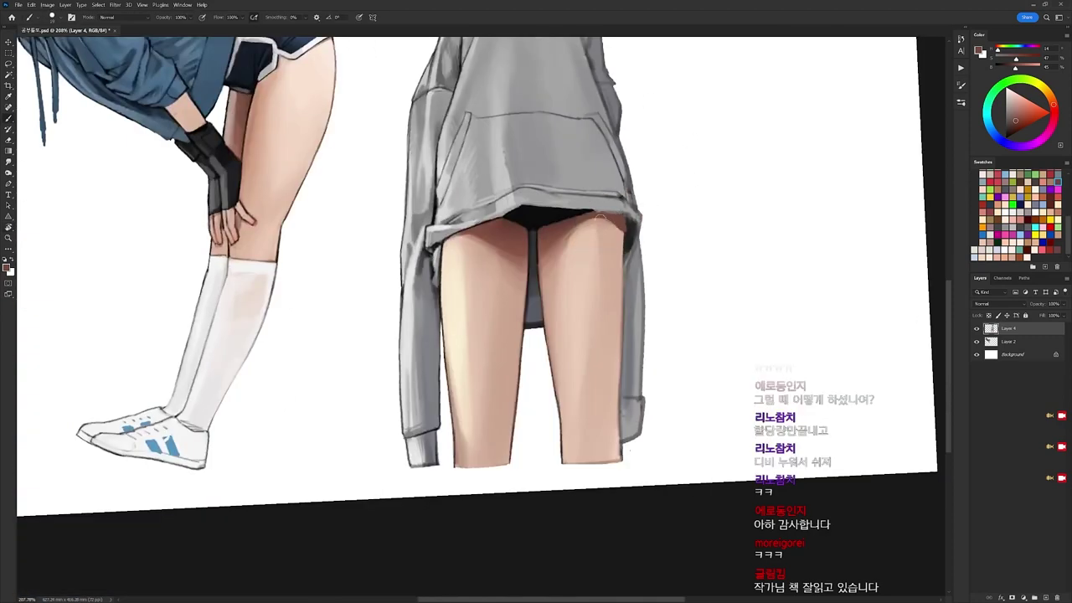
left_click(623, 243, "alt")
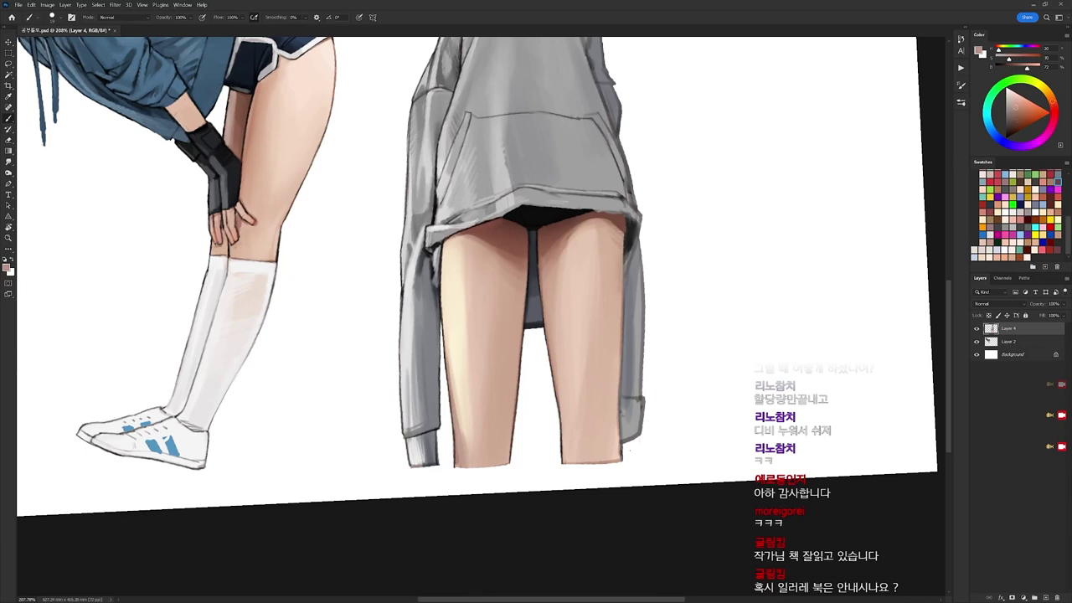
Line the right leg's upper outer edge in black with the 9 px brush and undo the last stroke.
key("d")
right_click(651, 247)
left_click(725, 323)
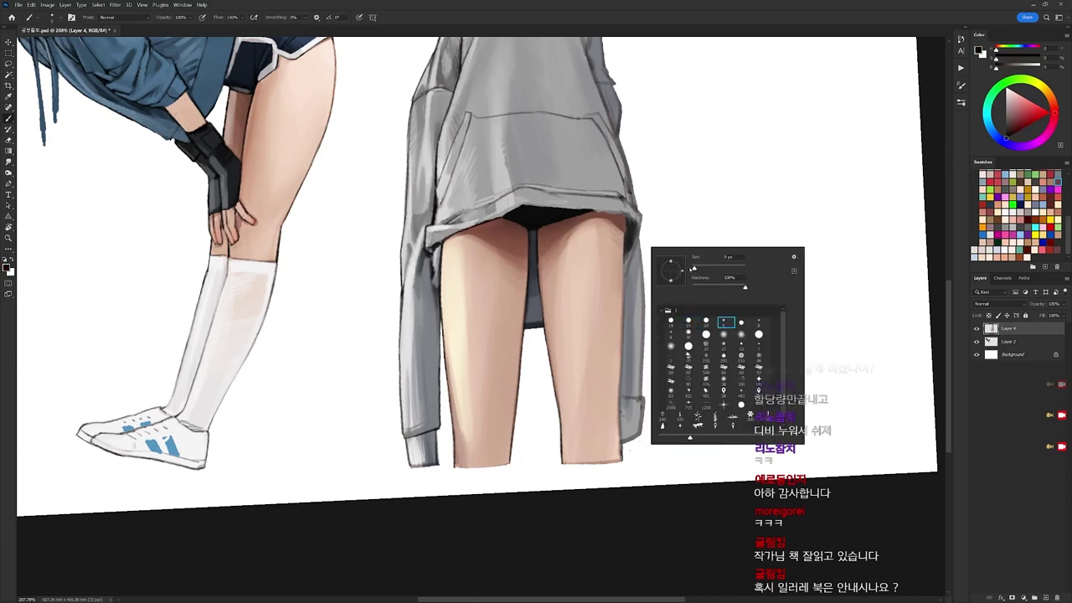
left_click(623, 220)
left_click_drag(623, 219, 624, 251)
key("ctrl+z")
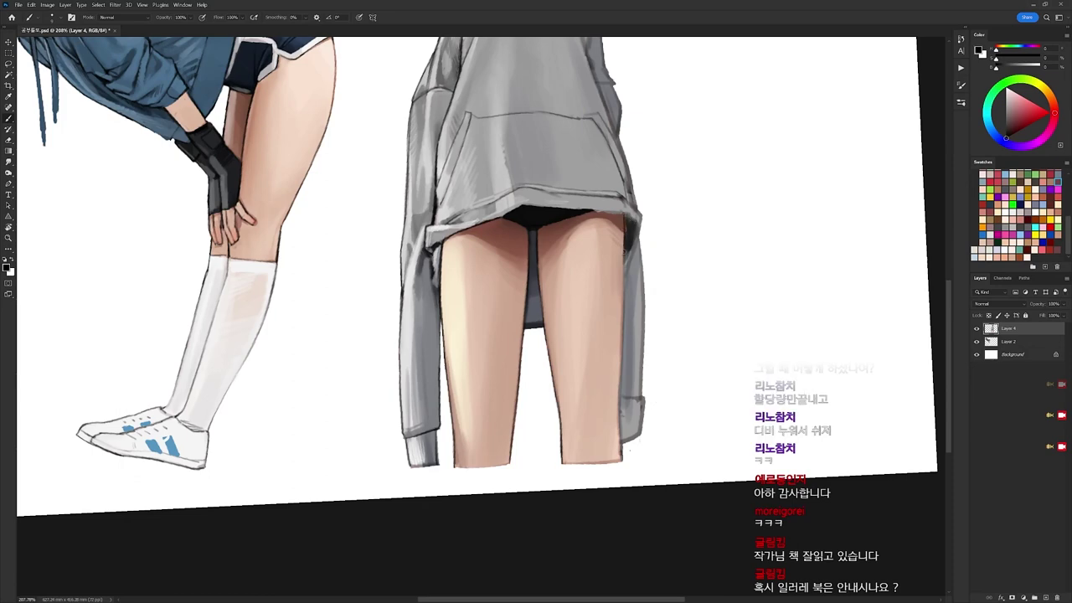
left_click(627, 237, "alt")
key("d")
Repaint the front hem band above the right leg with sampled greys, undoing one stroke.
key("r")
left_click_drag(735, 201, 701, 490)
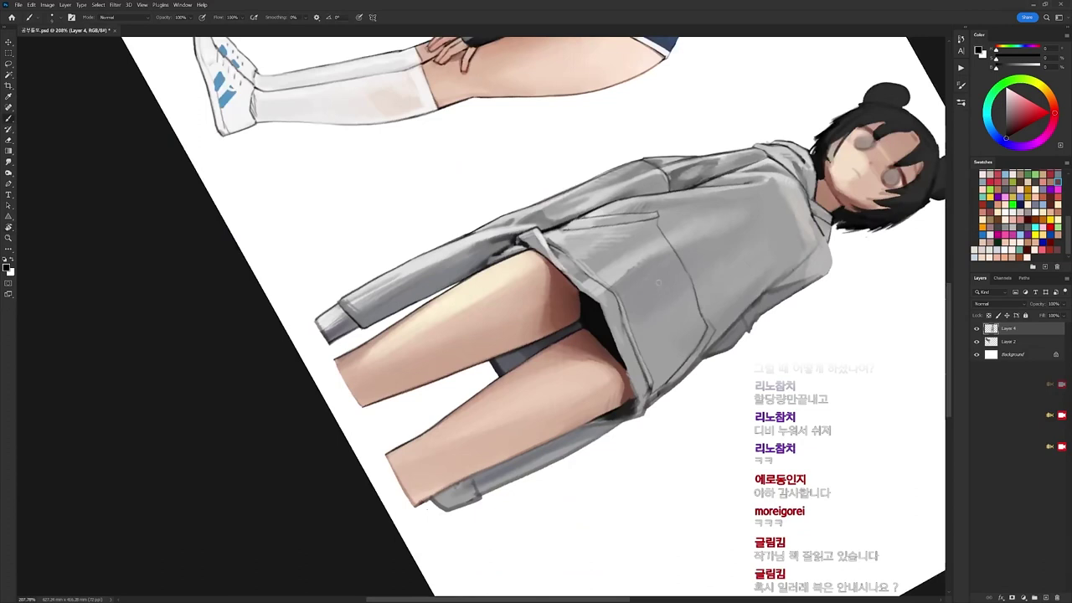
right_click(661, 272)
left_click(720, 365)
left_click(615, 317, "alt")
left_click_drag(605, 315, 628, 379)
key("ctrl+z")
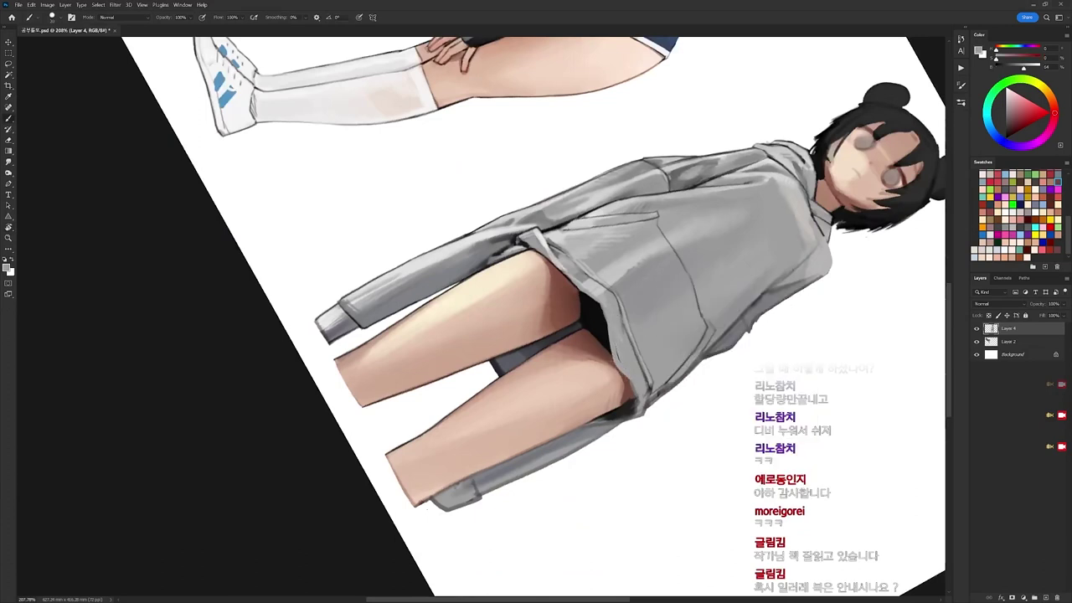
left_click(624, 324, "alt")
mouse_move(627, 321)
left_mouse_down()
mouse_move(639, 370)
mouse_move(503, 185)
mouse_move(405, 108)
left_mouse_up()
left_click(643, 347, "alt")
Outline the hoodie hem in black along its lower edge above the right leg.
key("r")
key("b")
right_click(491, 120)
left_click(570, 235)
left_click(448, 156, "alt")
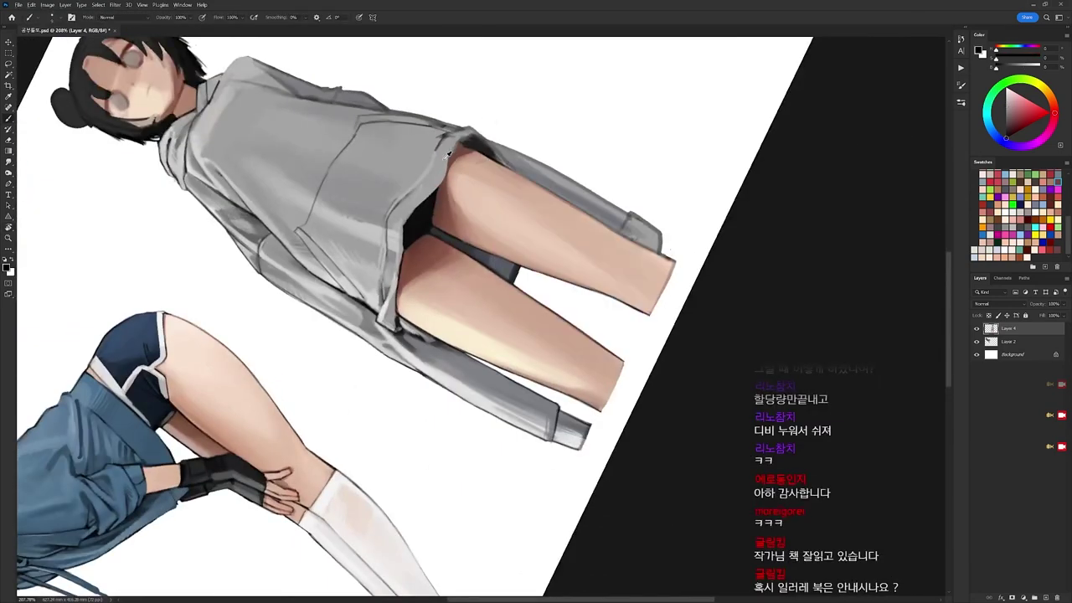
left_click(433, 203, "alt")
left_click_drag(444, 181, 457, 146)
left_click_drag(424, 180, 443, 140)
Outline the right leg's outer edge in black from the hem down to the leg's end.
key("r")
mouse_move(563, 83)
left_mouse_down()
mouse_move(722, 266)
mouse_move(725, 283)
left_mouse_up()
left_click_drag(725, 283, 726, 240)
key("b")
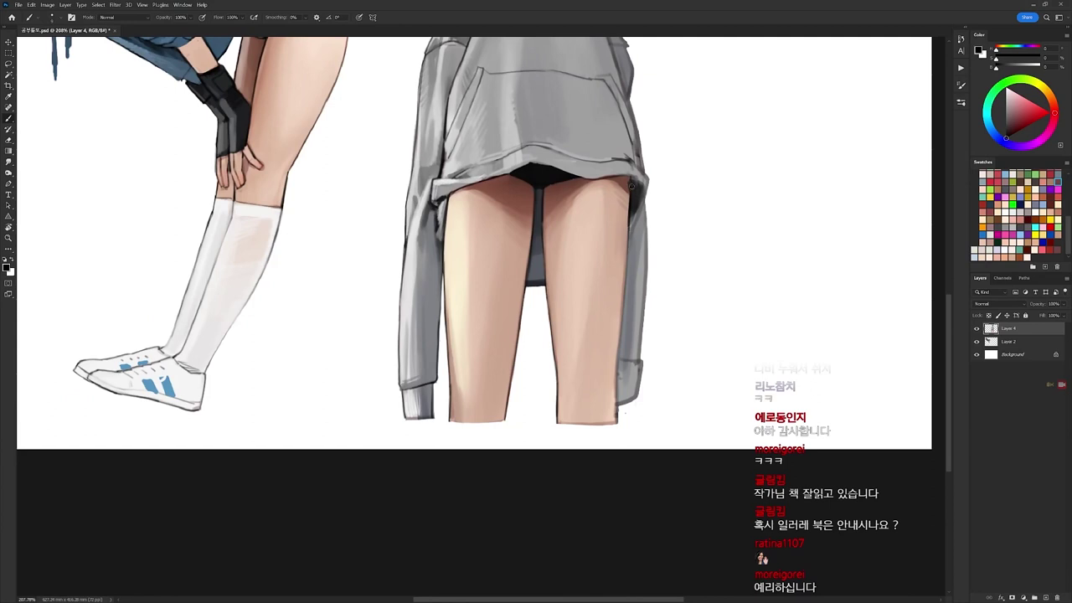
left_click(630, 186, "alt")
key("d")
left_click_drag(629, 257, 604, 449)
Fill the sleeve beside the right leg with sampled grey and erase the excess along its outer edge.
key("e")
key("b")
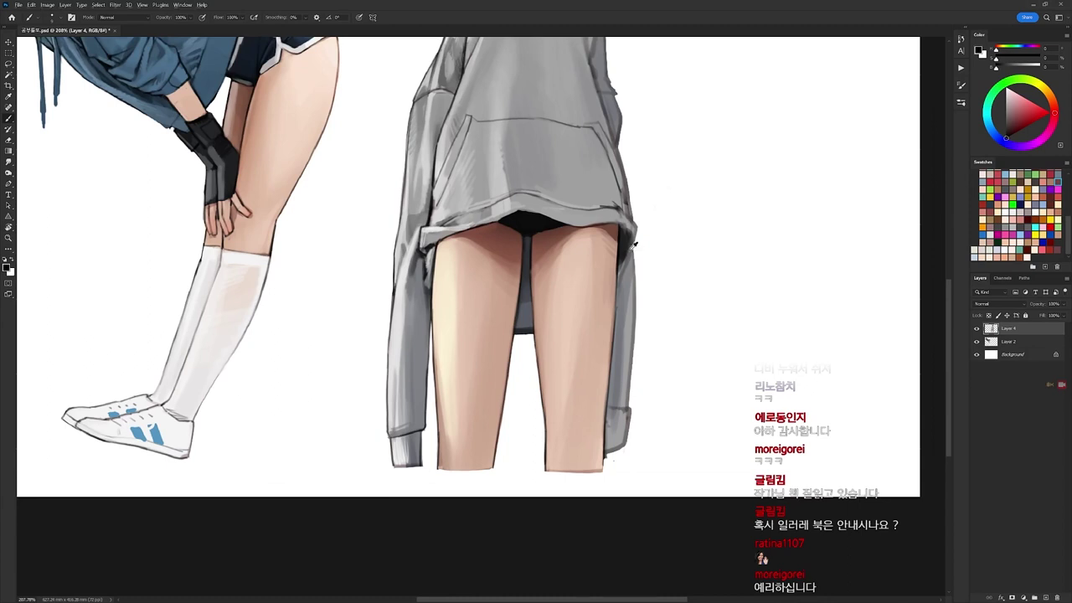
left_click(632, 248, "alt")
left_click_drag(626, 252, 623, 277)
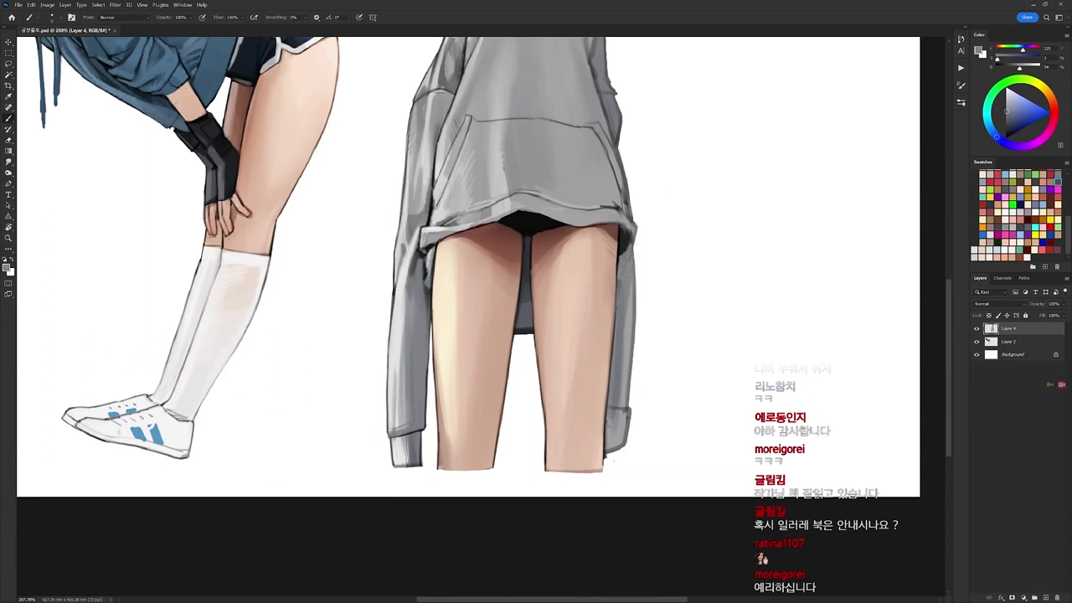
left_click_drag(629, 238, 637, 345)
key("e")
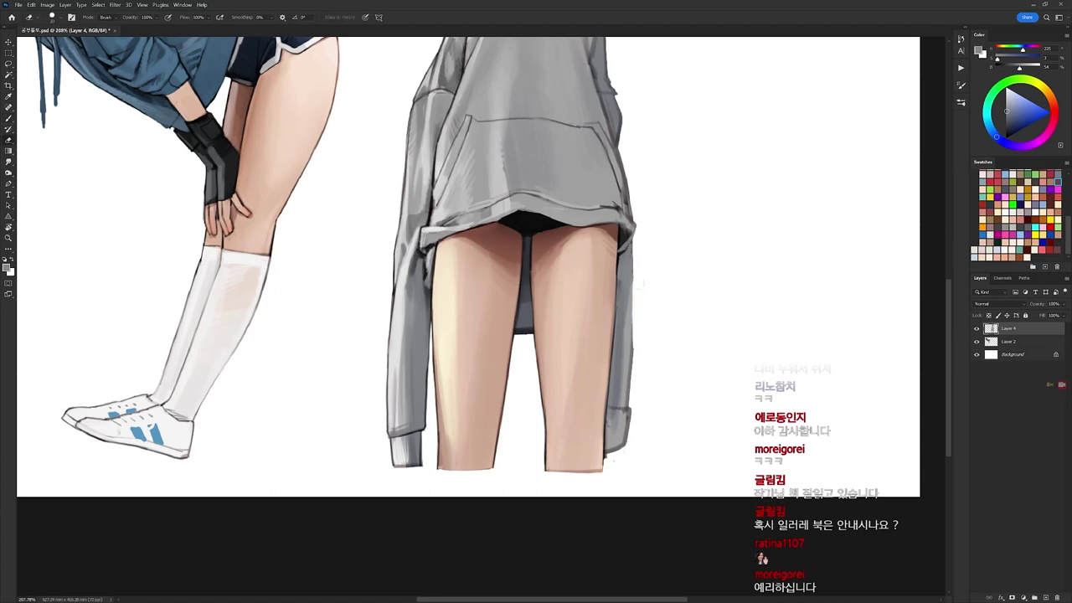
key("ctrl+z")
left_click_drag(639, 284, 637, 401)
Outline the outer edge of the sleeve beside the right leg in black from the hem to the cuff.
key("d")
key("b")
left_click_drag(631, 242, 618, 449)
key("e")
key("b")
Trim the cuff beside the right leg with the eraser and redraw its outer contour in black.
key("e")
mouse_move(627, 409)
left_mouse_down()
mouse_move(621, 449)
mouse_move(628, 438)
mouse_move(605, 452)
mouse_move(603, 468)
left_mouse_up()
key("b")
key("e")
key("b")
left_click_drag(611, 422, 596, 501)
Erase the rough outer edge of the hoodie between the pocket and the hem corner, and undo the last stroke.
left_click_drag(612, 228, 603, 317)
left_click(593, 281, "alt")
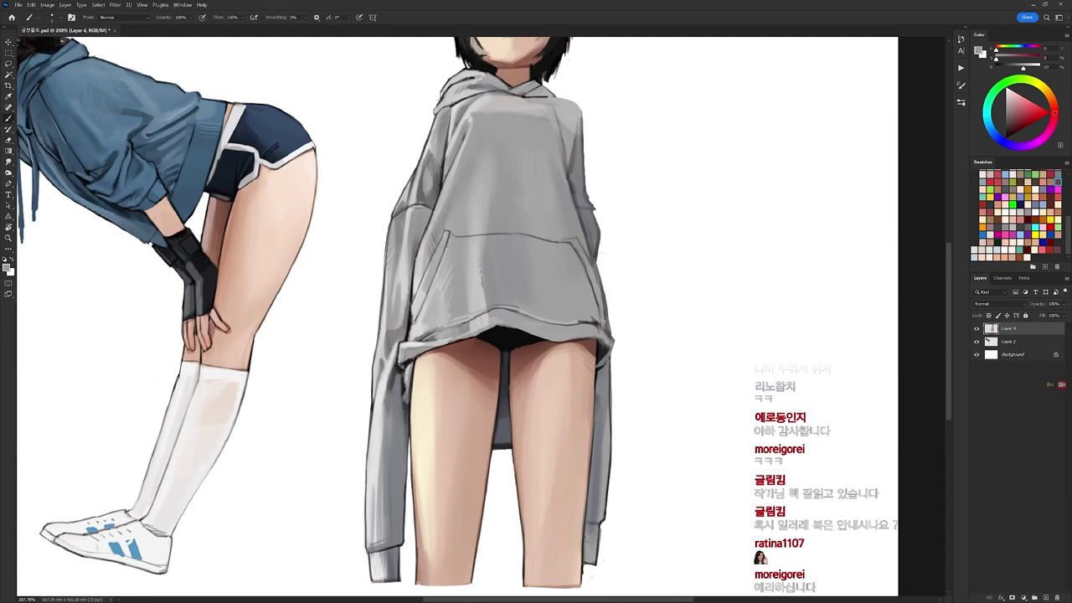
key("e")
mouse_move(605, 270)
left_mouse_down()
mouse_move(611, 358)
mouse_move(607, 350)
left_mouse_up()
key("b")
left_click(603, 335, "alt")
key("d")
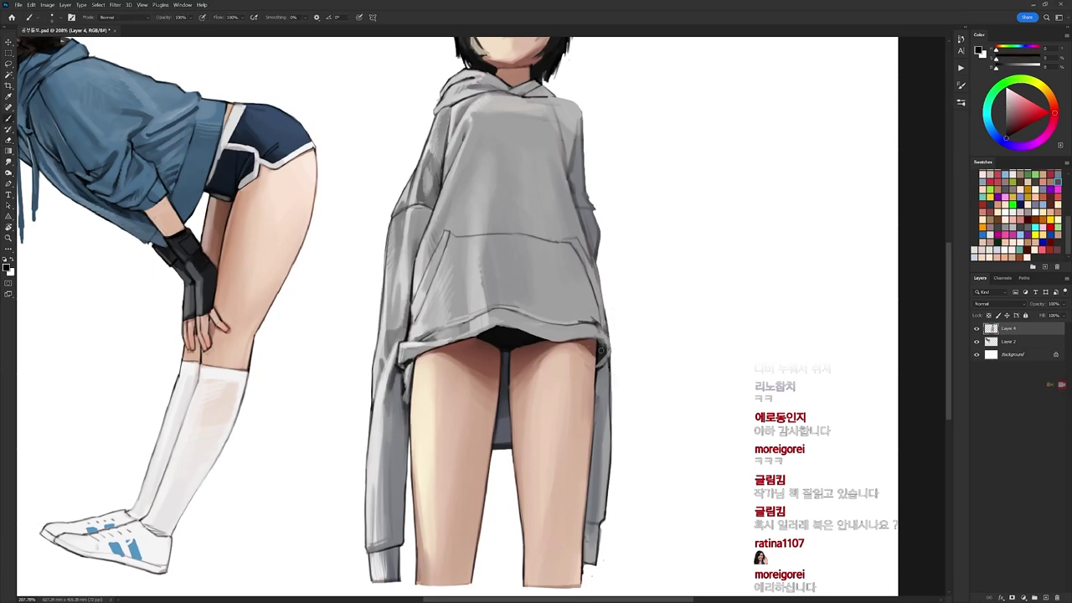
key("ctrl+z")
Retouch the sleeve fold beside the pocket's right end with sampled dark greys.
left_click(594, 241, "alt")
left_click_drag(594, 250, 595, 263)
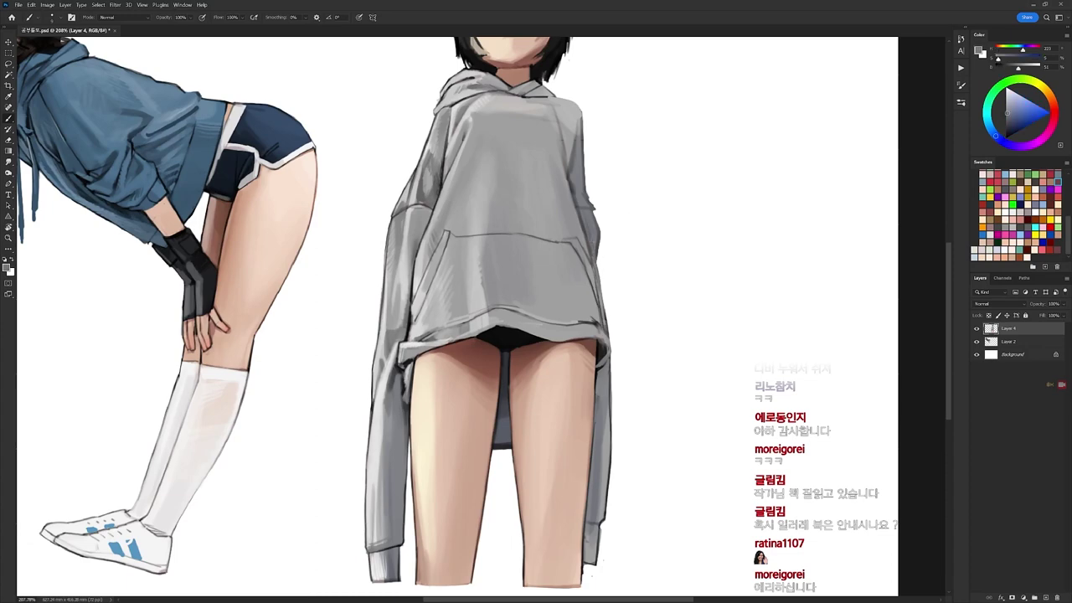
key("d")
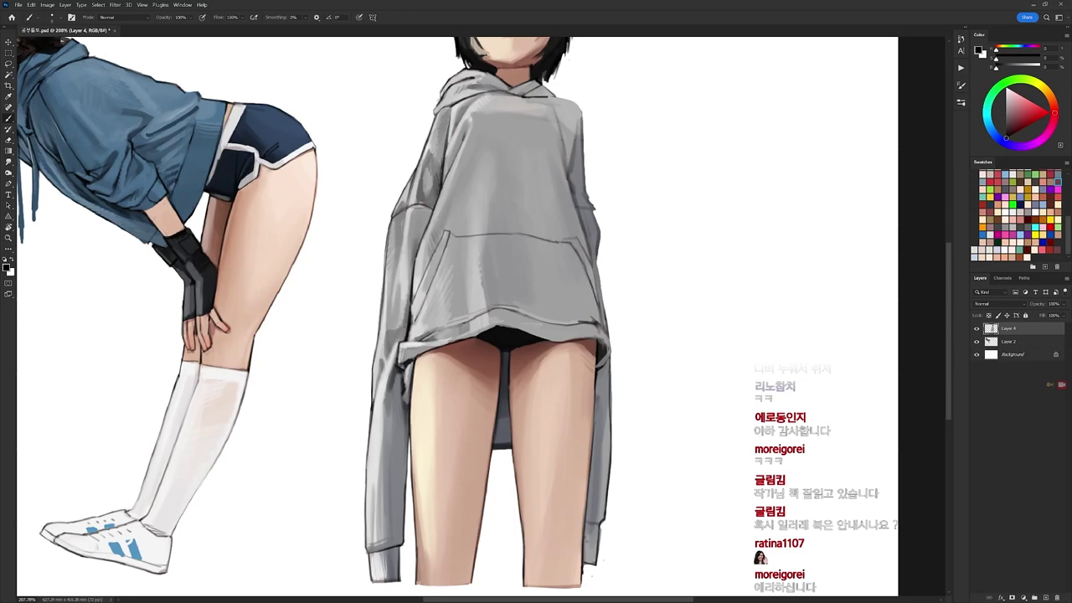
left_click(592, 223, "alt")
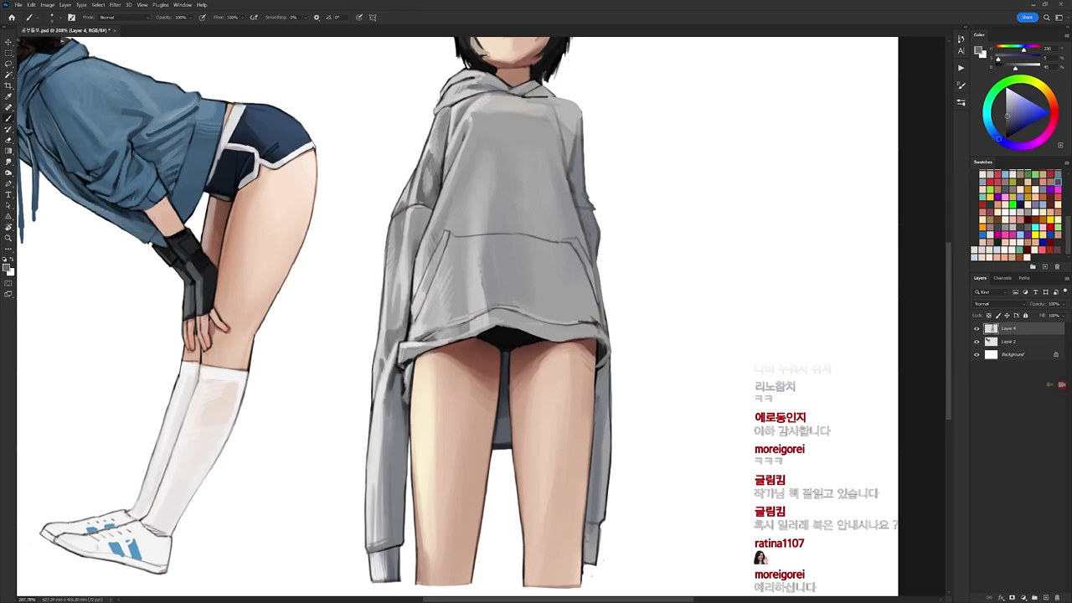
key("d")
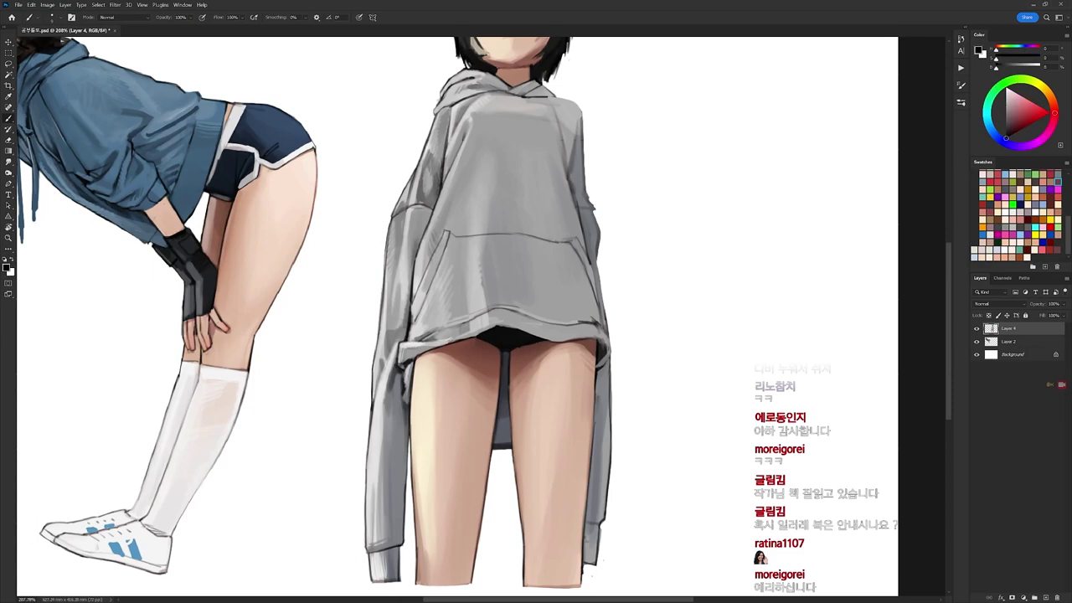
Refine the edge between the pocket's right side and the sleeve with black lines and sampled greys.
left_click(571, 234, "alt")
key("d")
left_click_drag(582, 249, 596, 289)
left_click(590, 242, "alt")
left_click_drag(585, 246, 595, 284)
key("d")
left_click(594, 265, "alt")
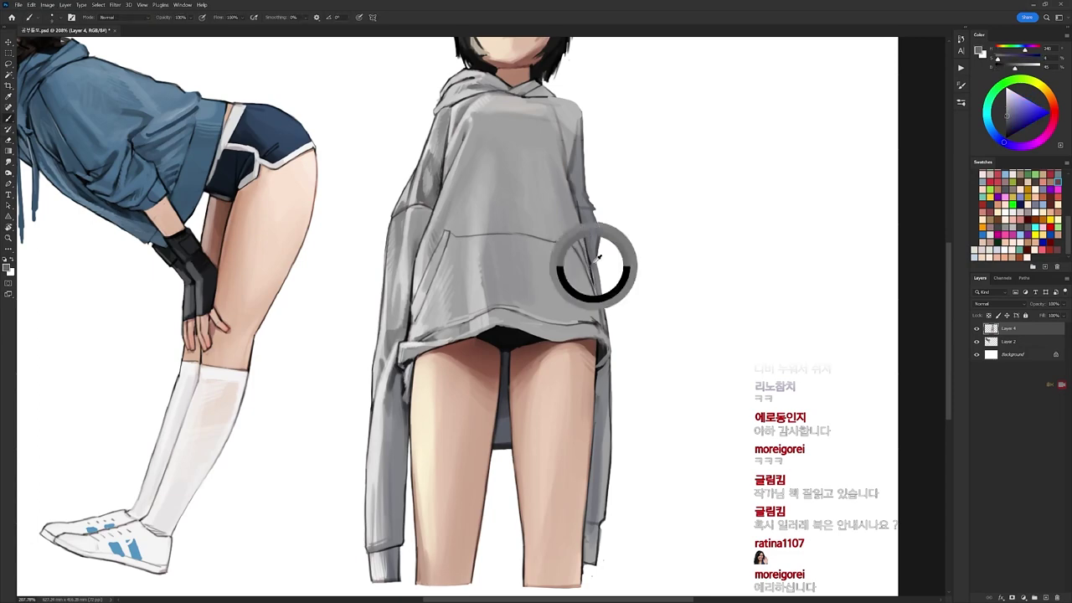
key("d")
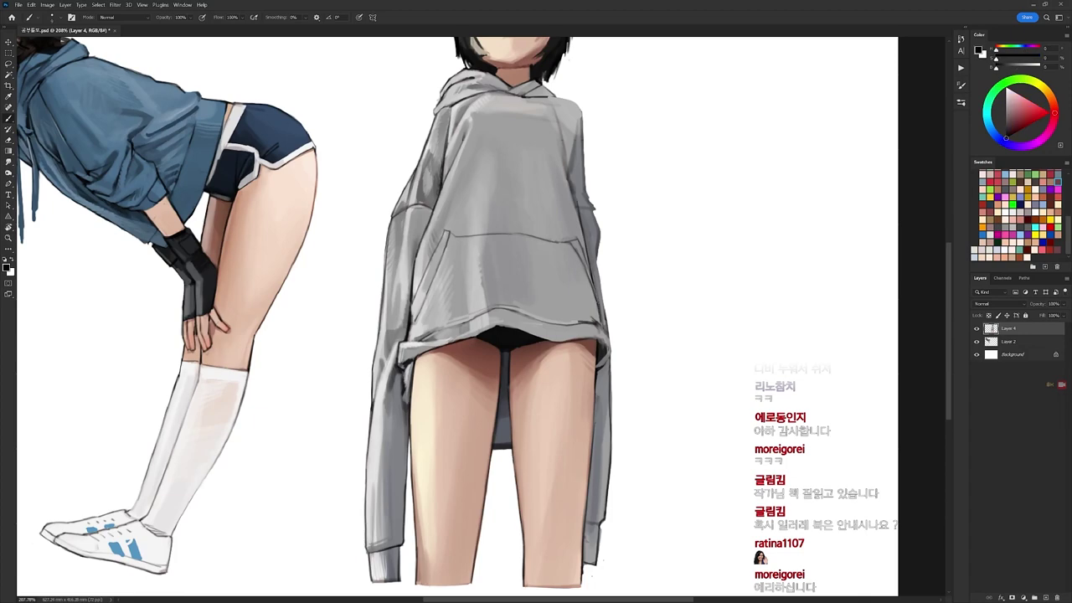
Redraw the black contour at the hoodie's right hem corner and erase the excess outside it.
key("e")
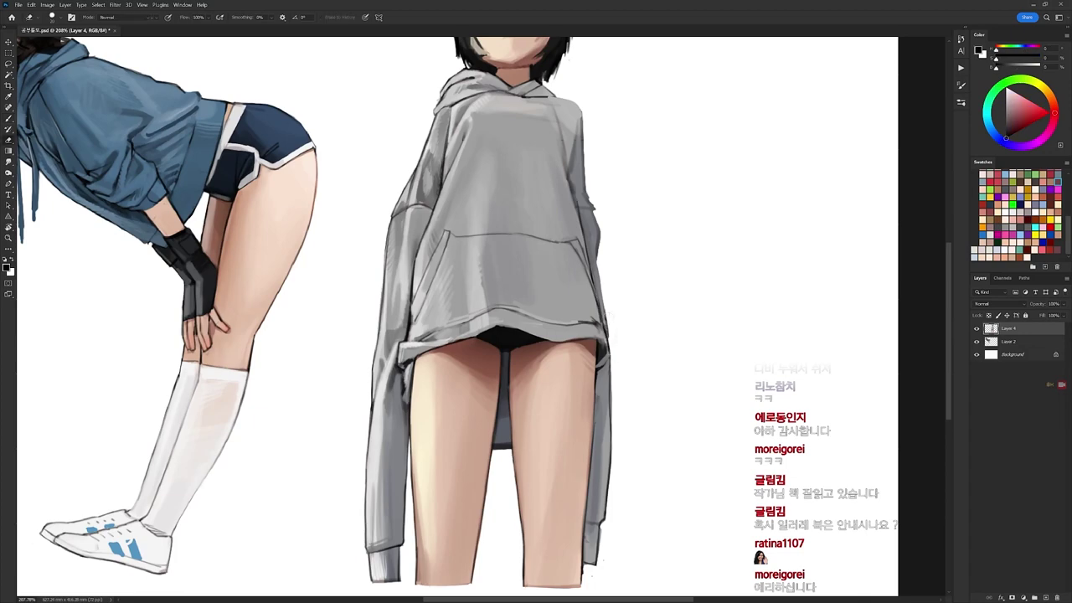
key("b")
left_click_drag(603, 314, 606, 340)
key("e")
left_click_drag(609, 295, 600, 380)
key("b")
Shade the right sleeve from the shoulder to the elbow with sampled greys and a larger brush.
right_click(574, 204)
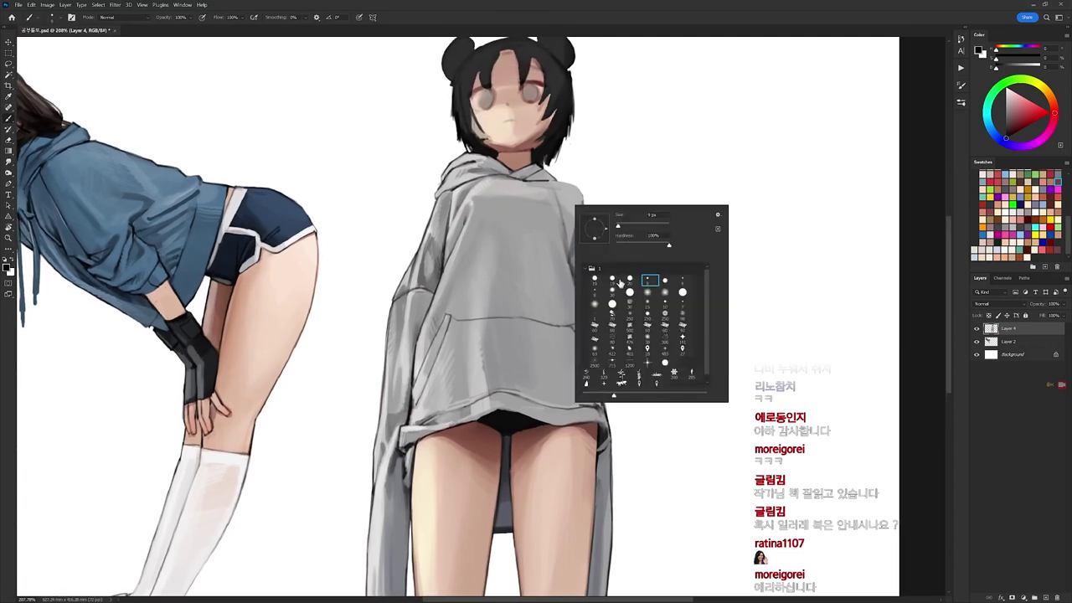
left_click(617, 283)
left_click(567, 245, "alt")
left_click(567, 249, "alt")
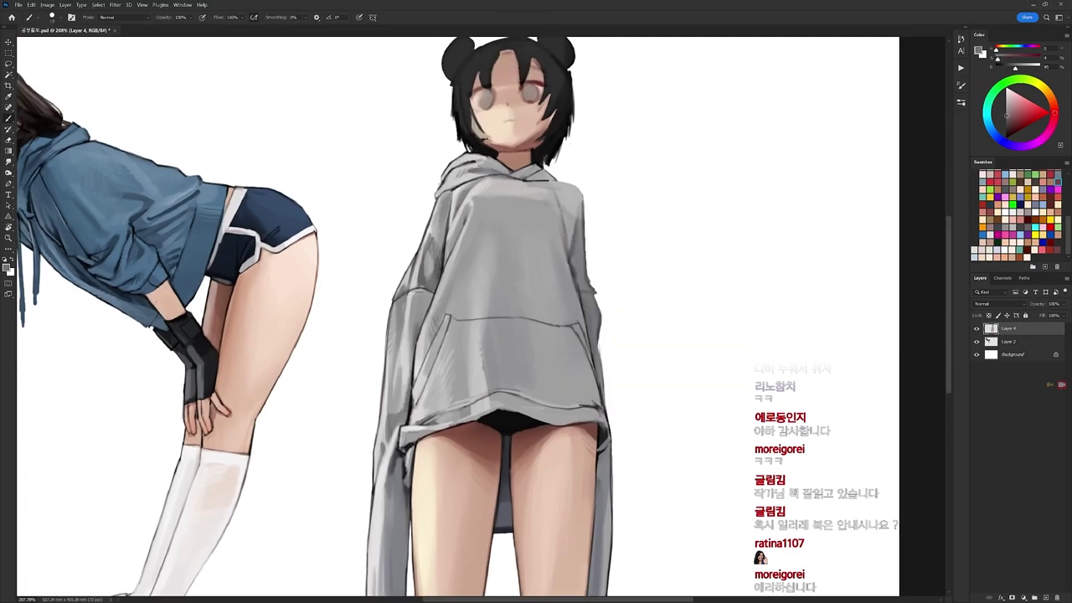
mouse_move(564, 205)
left_mouse_down()
mouse_move(589, 291)
mouse_move(594, 378)
left_mouse_up()
Blend lighter sampled greys over the right upper sleeve and its elbow fold.
left_click(566, 220, "alt")
left_click(574, 205, "alt")
left_click(574, 253, "alt")
left_click(581, 228, "alt")
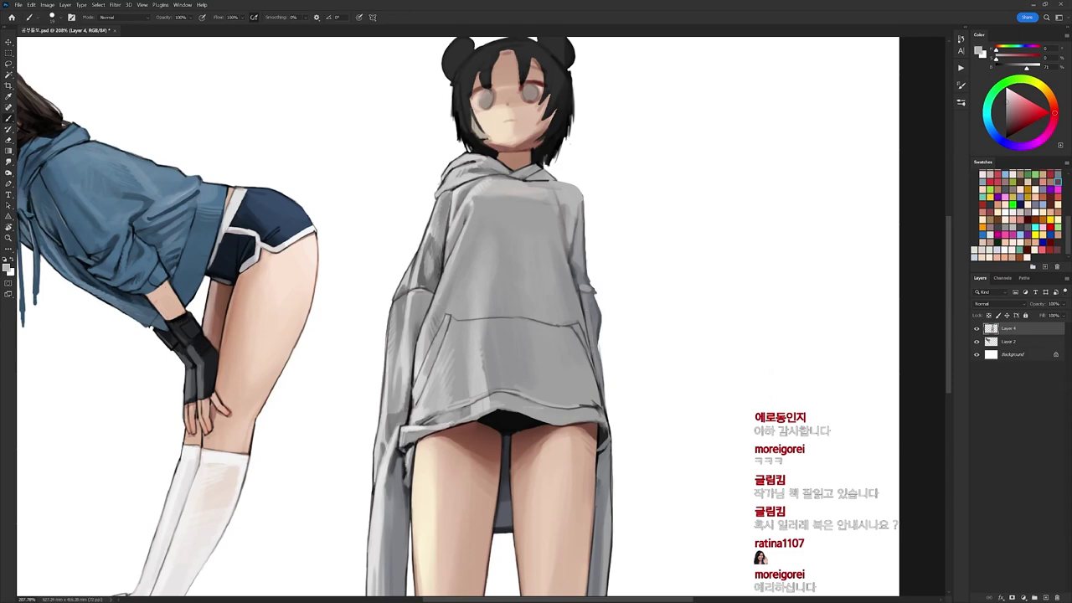
mouse_move(592, 293)
left_mouse_down()
mouse_move(598, 318)
mouse_move(584, 317)
left_mouse_up()
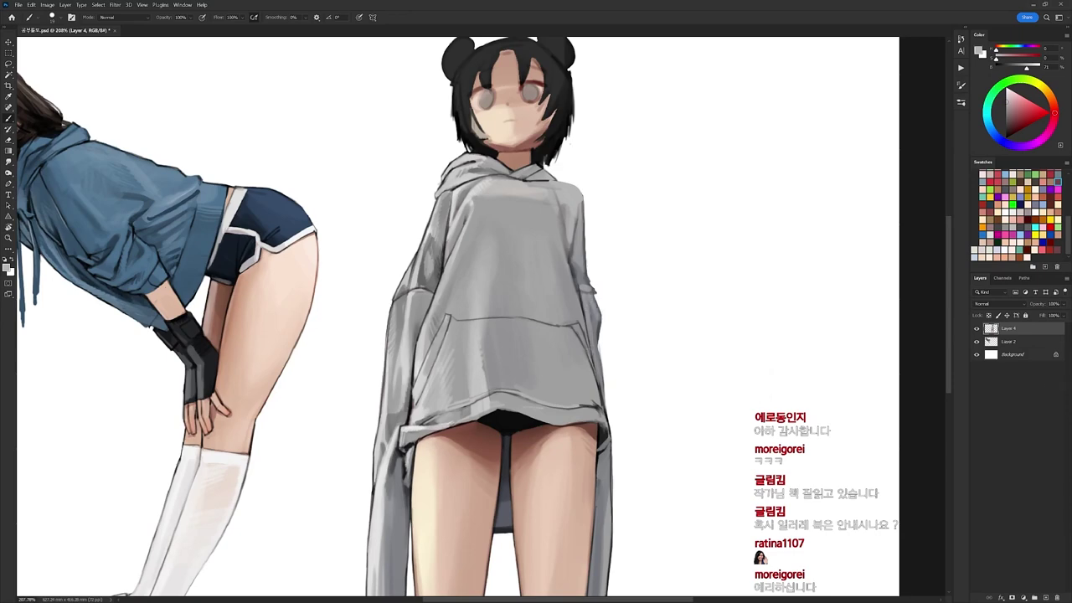
Outline the right shoulder of the hoodie in black with the 9 px brush.
key("d")
right_click(592, 180)
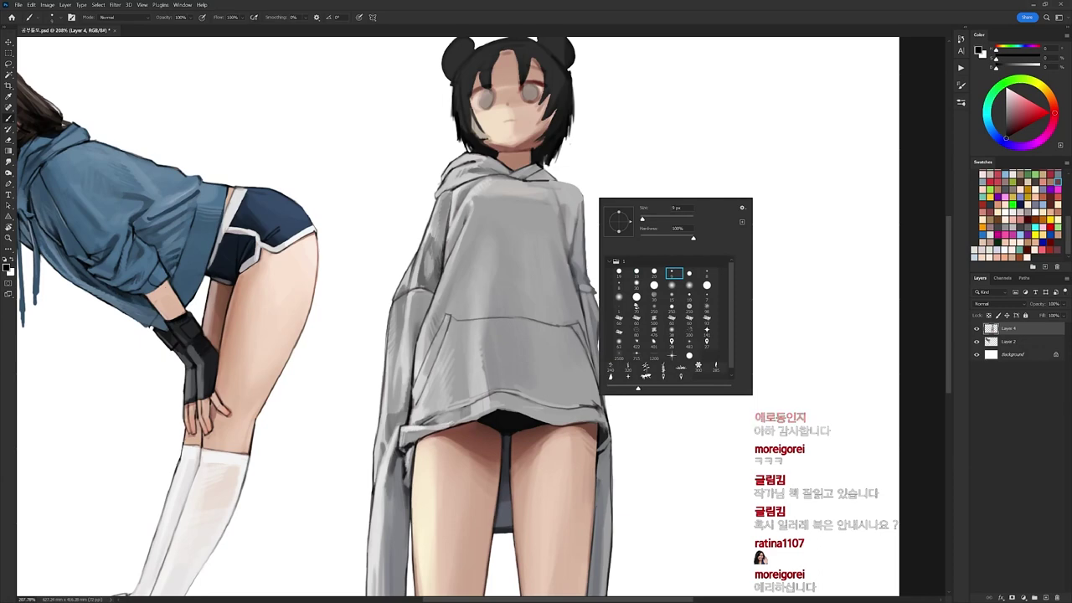
key("Return")
left_click_drag(549, 180, 583, 200)
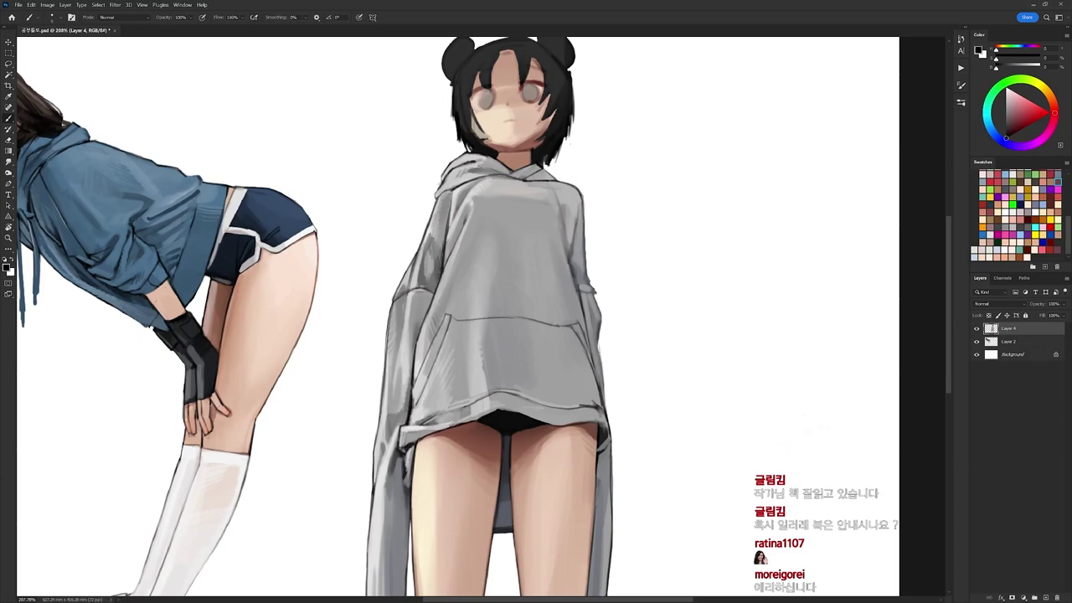
Touch up the inside of the right shoulder's outline with sampled light greys.
left_click(572, 198, "alt")
left_click(578, 201, "alt")
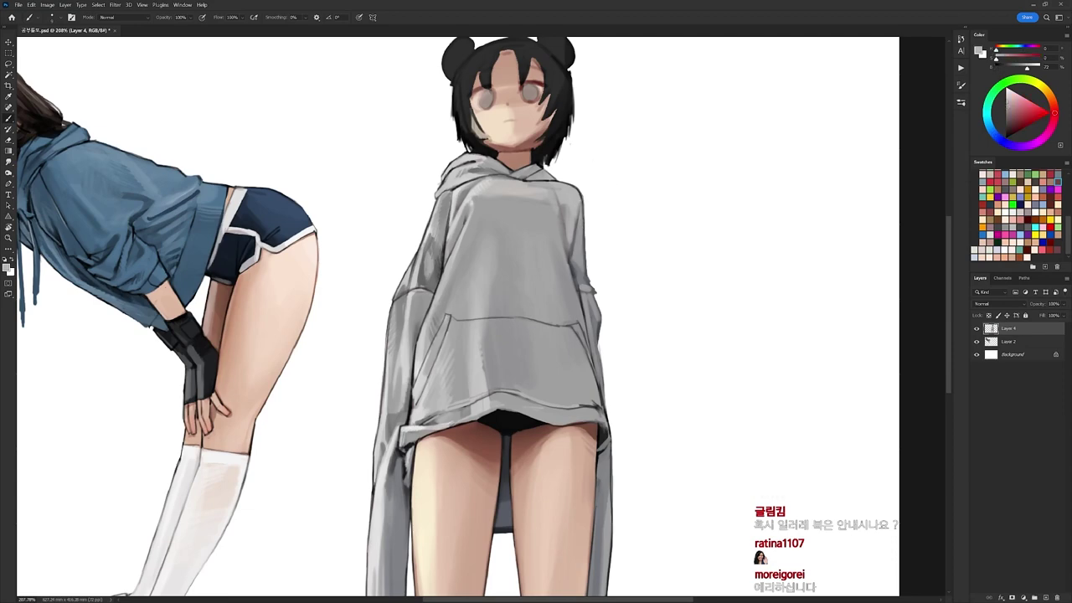
left_click(574, 198, "alt")
left_click(576, 209, "alt")
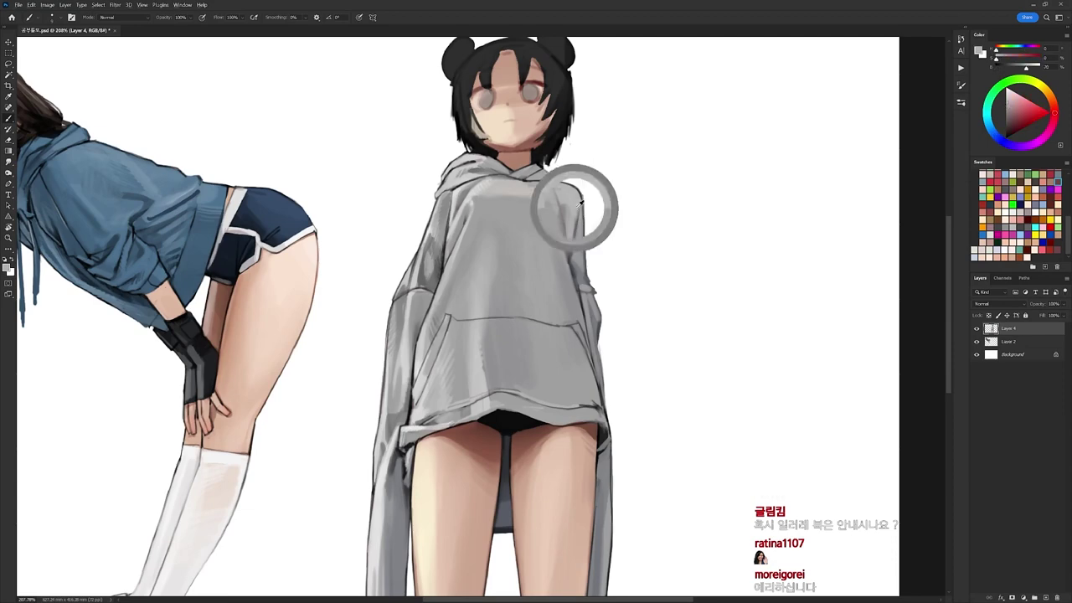
left_click(584, 217, "alt")
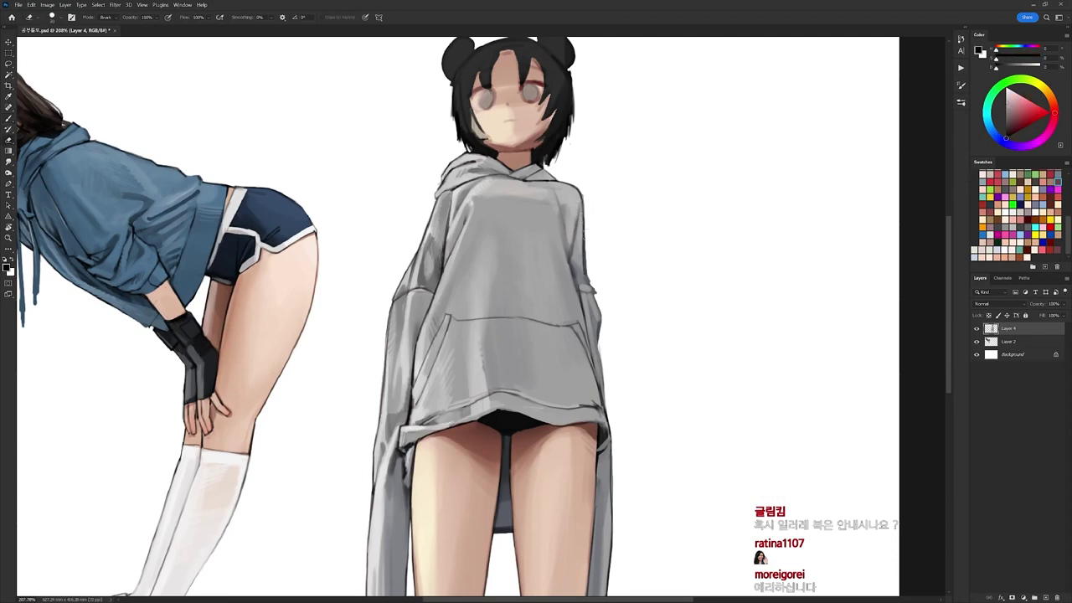
Clean and outline the right sleeve's outer edge in black from the upper arm to the elbow fold.
left_click_drag(585, 229, 601, 319)
key("e")
key("b")
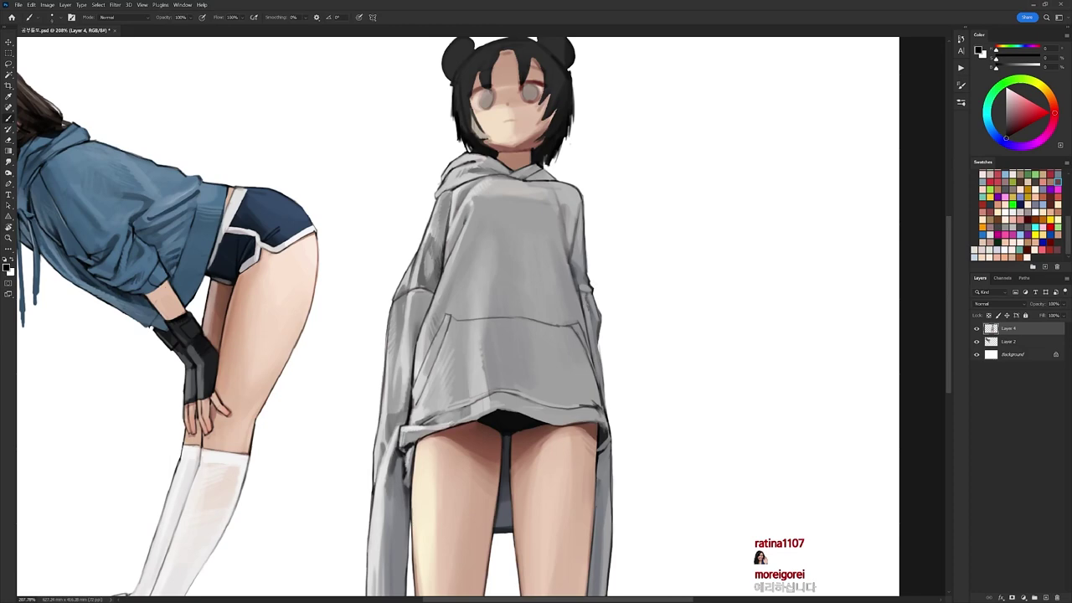
Touch up the right upper sleeve with a sampled grey and reinforce its outer edge in black down past the elbow fold.
left_click(572, 269, "alt")
left_click_drag(578, 286, 580, 325)
key("d")
left_click_drag(560, 245, 572, 300)
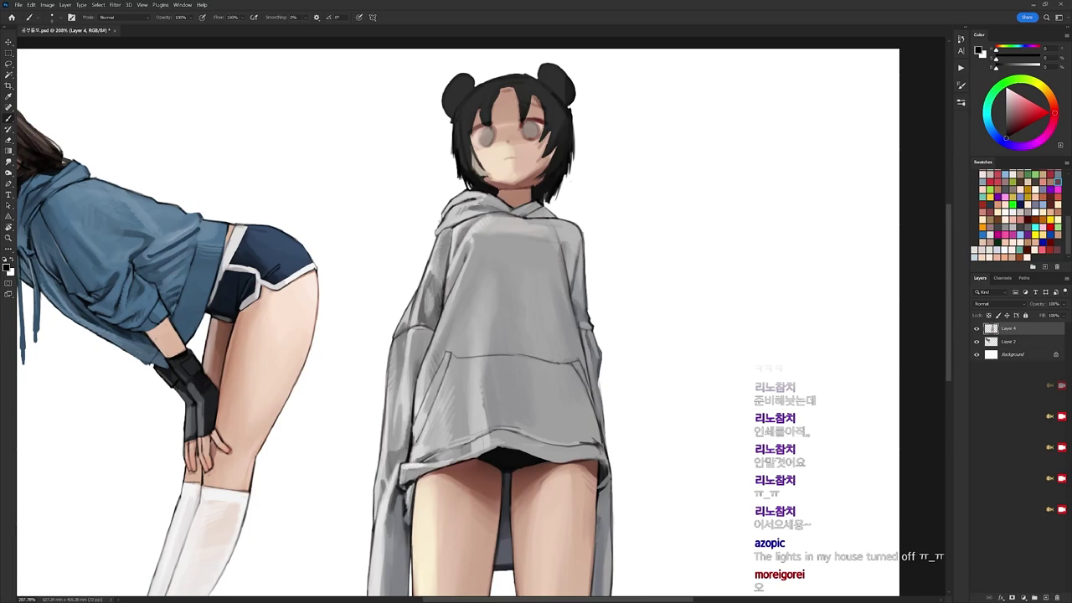
left_click_drag(589, 290, 593, 335)
Fade the bangs over the forehead with a sampled skin tone, using a larger brush.
left_click_drag(551, 139, 592, 141)
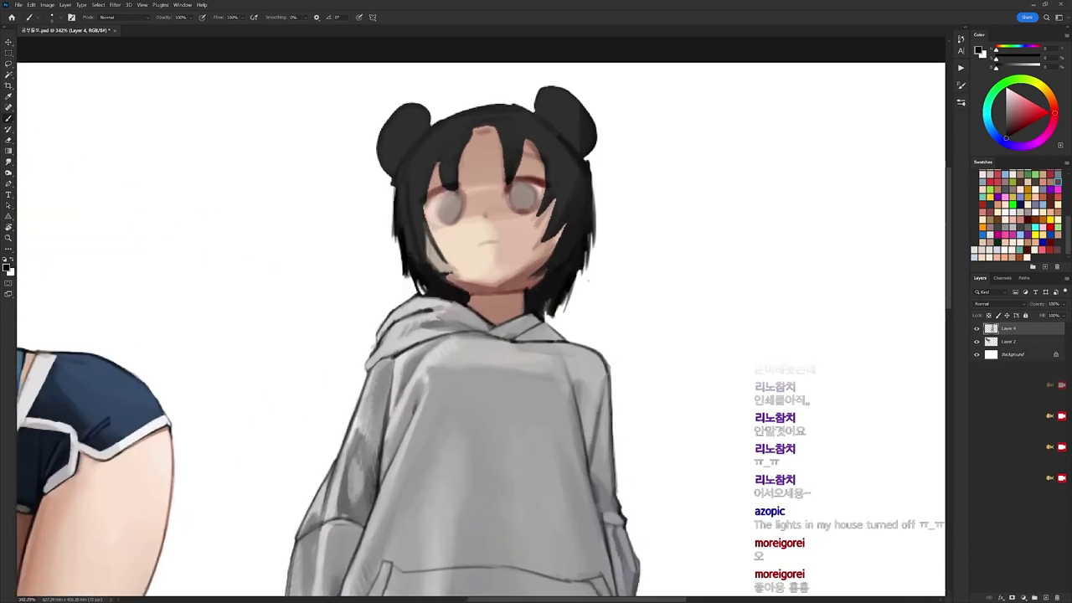
right_click(506, 176)
left_click(542, 251)
left_click(489, 144, "alt")
left_click_drag(469, 134, 425, 179)
left_click_drag(511, 174, 514, 150)
key("d")
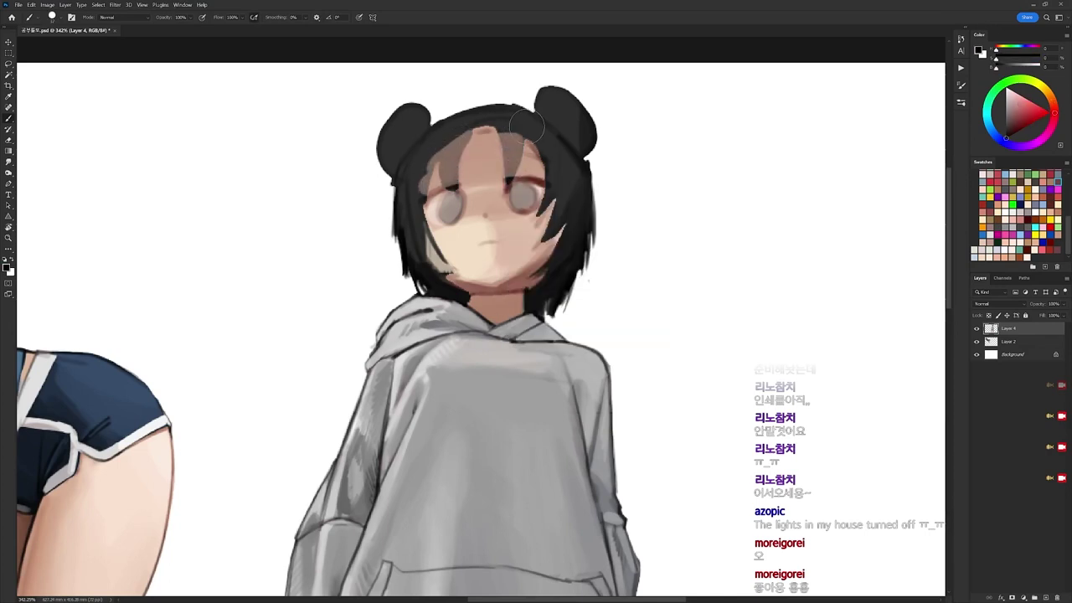
right_click(532, 192)
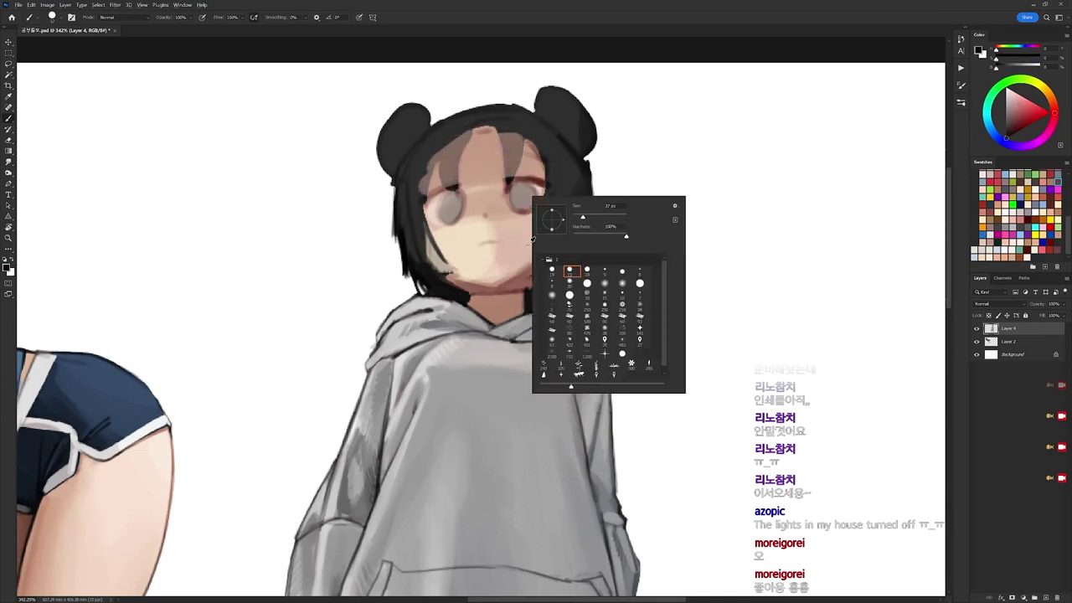
left_click(516, 237, "alt")
key("d")
Define both upper eyelids with a sampled dark red, using a smaller brush.
right_click(544, 233)
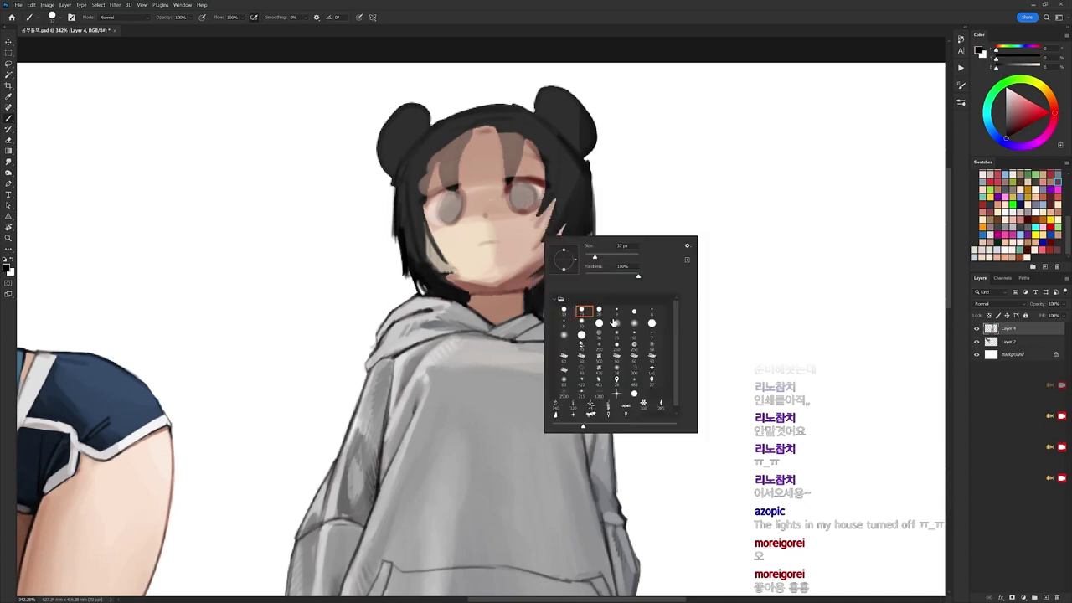
left_click(618, 312)
left_click(530, 278)
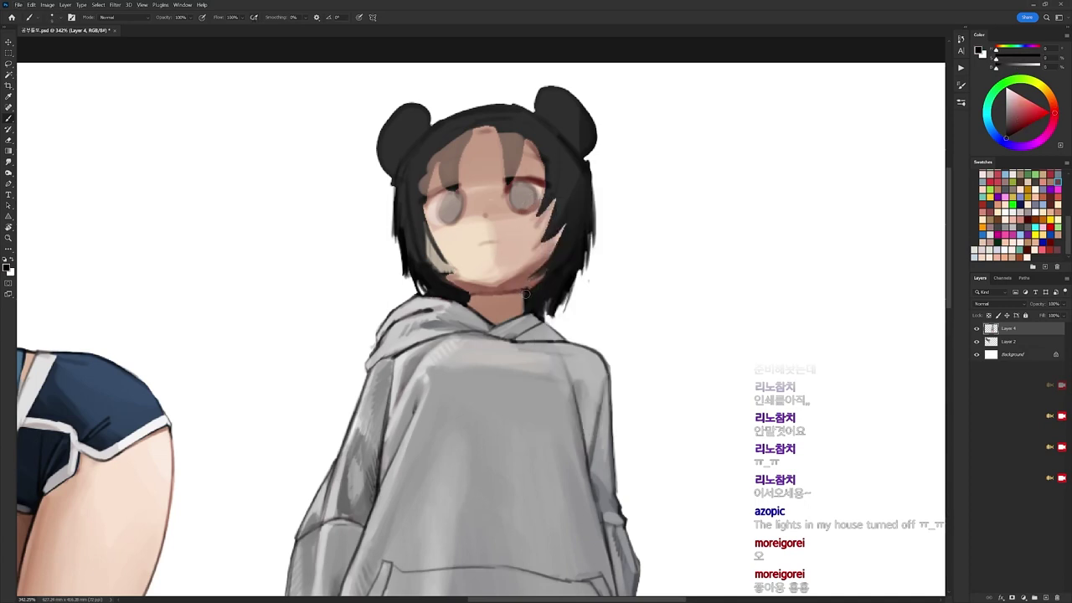
left_click(532, 180, "alt")
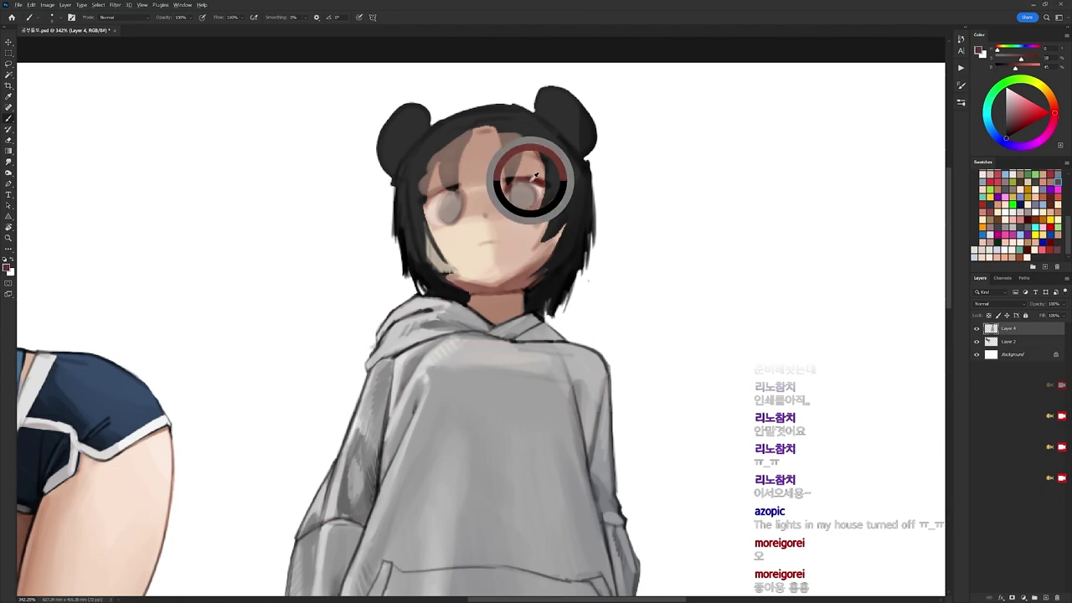
mouse_move(458, 187)
left_mouse_down()
mouse_move(425, 201)
mouse_move(461, 196)
mouse_move(427, 193)
left_mouse_up()
left_click_drag(502, 182, 548, 185)
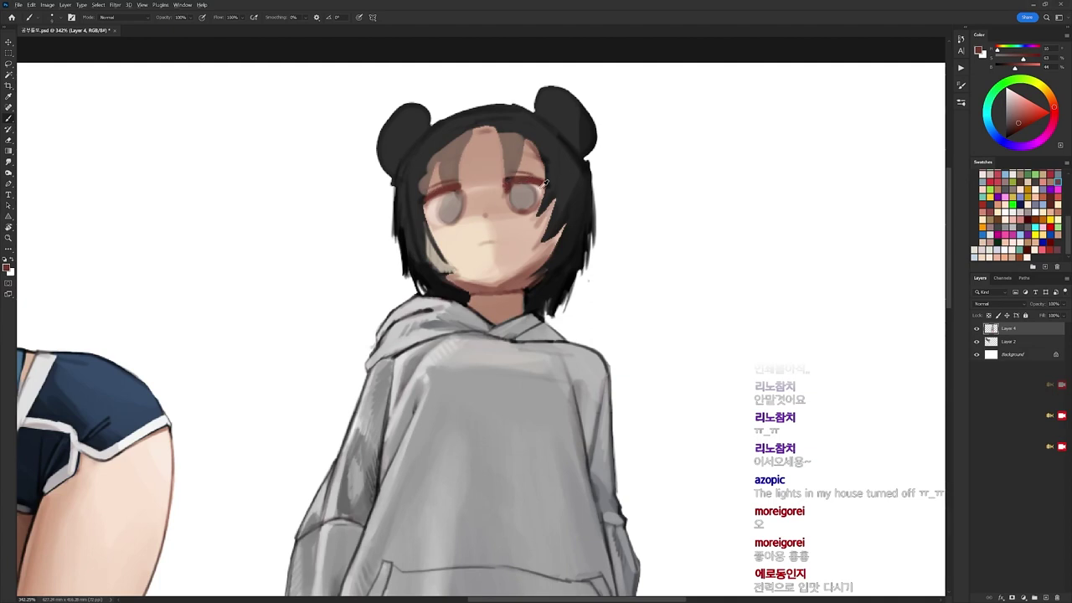
Clean the whites of both eyes with a sampled light tone and outline the grey irises in a dark colour.
key("x")
left_click_drag(612, 168, 644, 85)
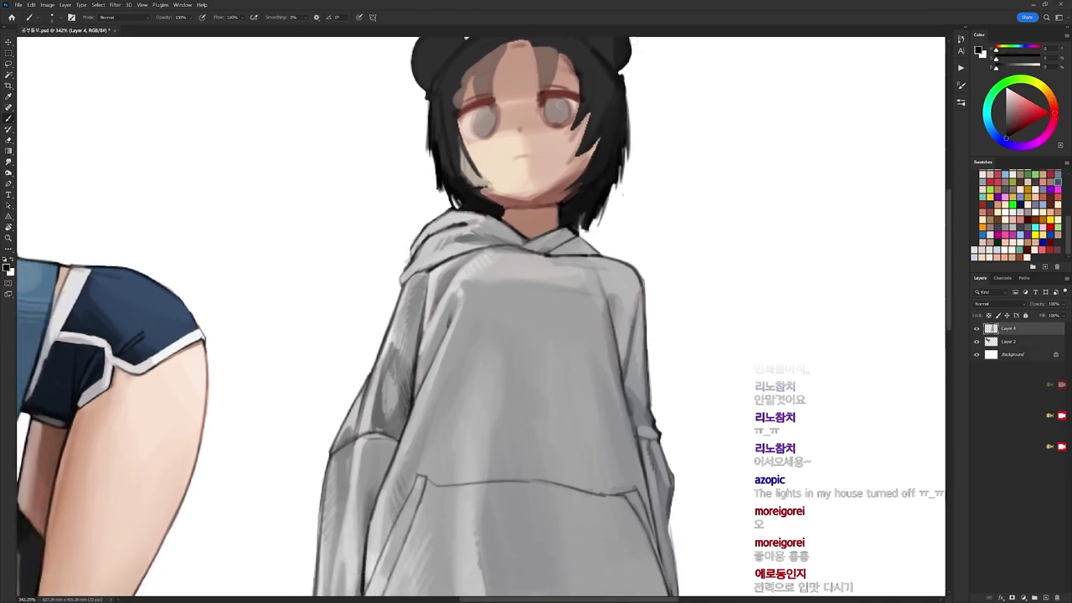
left_click(573, 100, "alt")
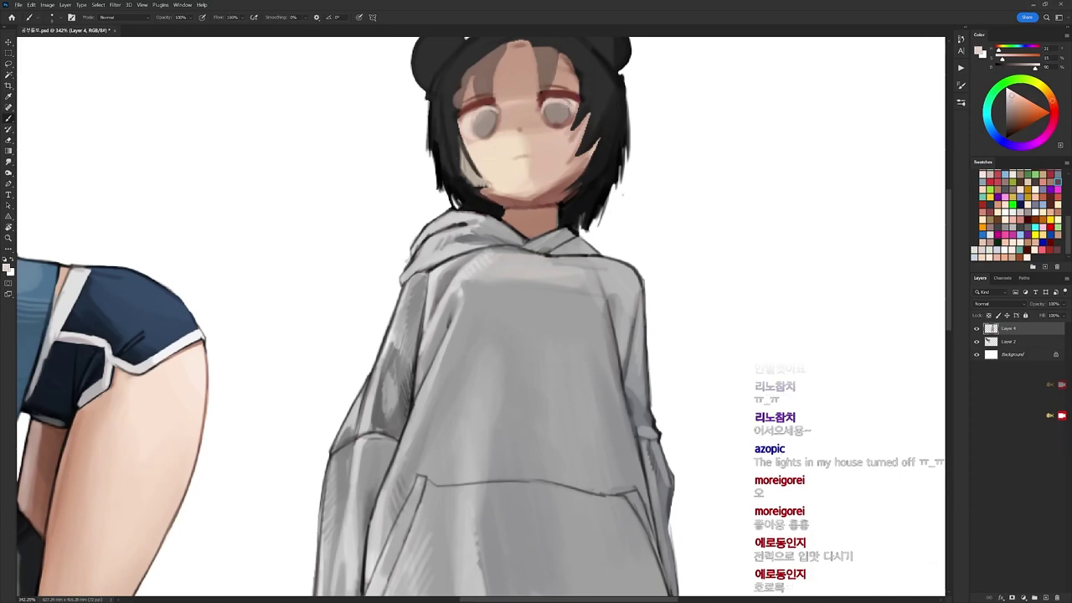
left_click(481, 99, "alt")
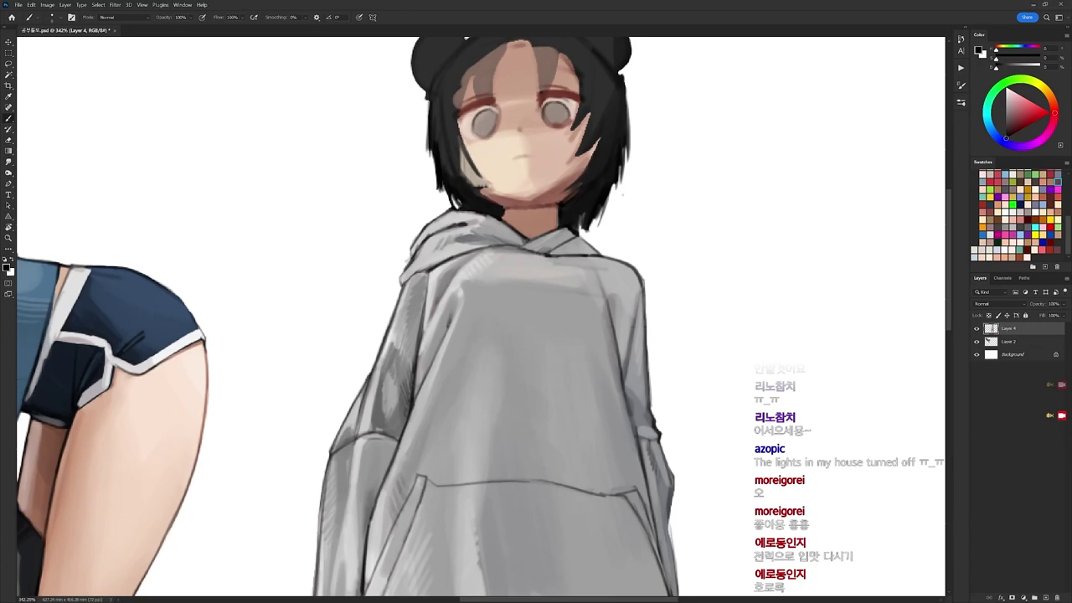
Paint dark strands down the left side of the face from temple to jaw with sampled hair greys and black.
scroll(595, 139, "up", 1)
left_click(450, 142, "alt")
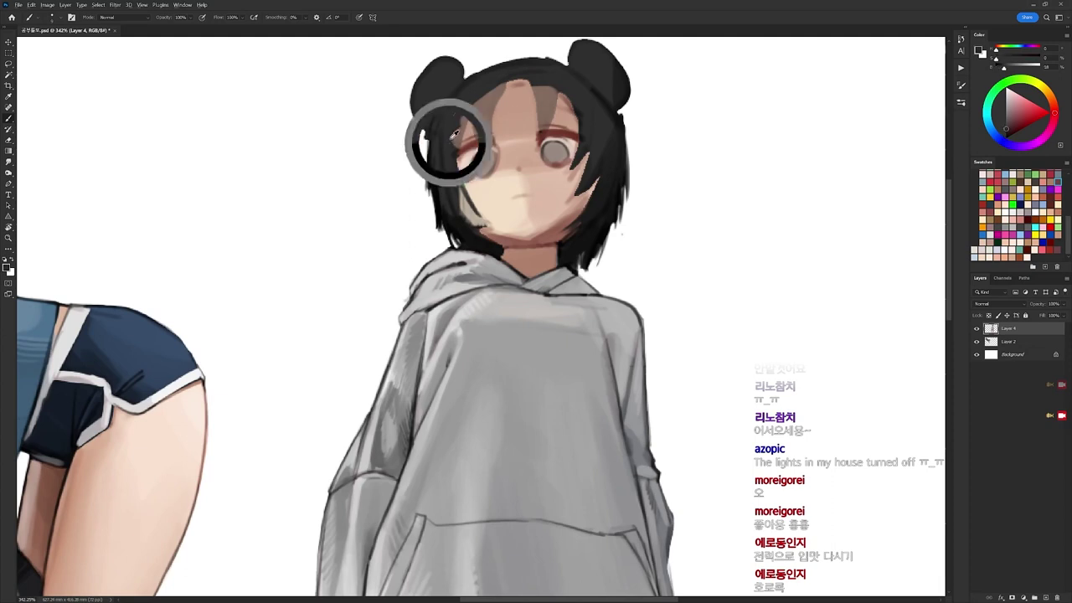
left_click_drag(455, 131, 459, 146)
left_click_drag(466, 107, 459, 178)
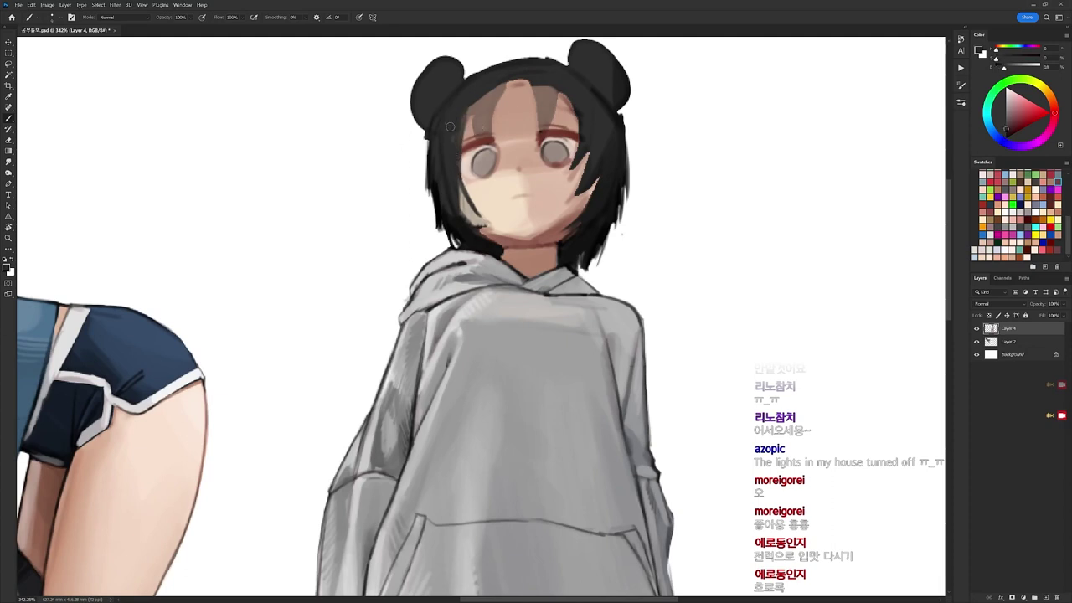
left_click(447, 99, "alt")
left_click_drag(464, 179, 479, 208)
mouse_move(460, 163)
left_mouse_down()
mouse_move(473, 208)
mouse_move(494, 228)
left_mouse_up()
left_click(458, 152, "alt")
left_click(463, 181, "alt")
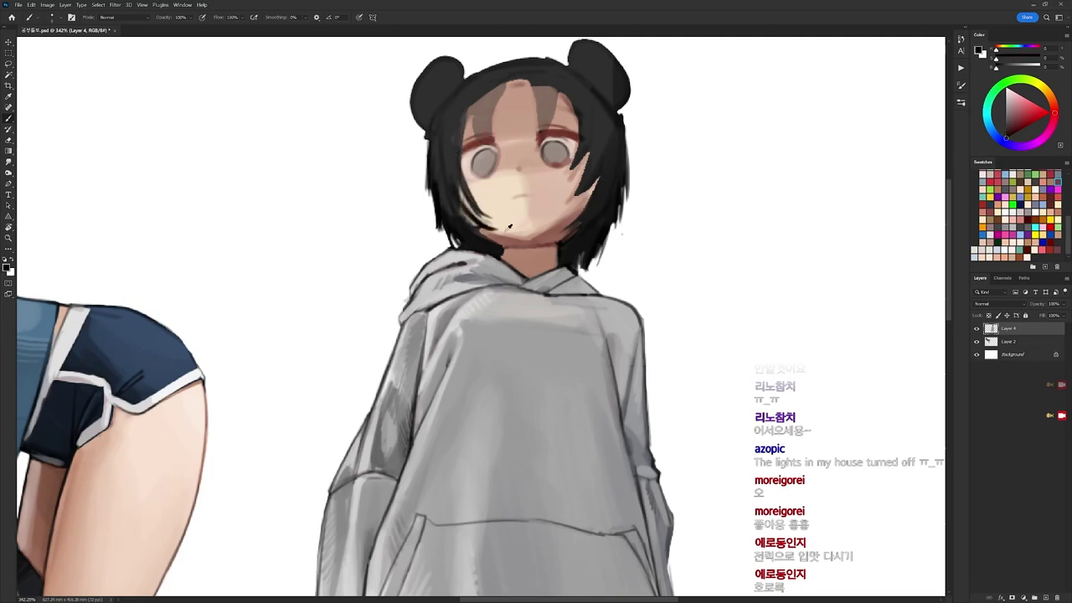
Refine the tips of the left side lock against the jaw, alternating sampled skin tones and hair blacks.
left_click(508, 226, "alt")
left_click(456, 173, "alt")
mouse_move(452, 163)
left_mouse_down()
mouse_move(460, 201)
mouse_move(493, 239)
left_mouse_up()
left_click(472, 218, "alt")
left_click(488, 230, "alt")
left_click(463, 202, "alt")
left_click(496, 236, "alt")
left_click(464, 222, "alt")
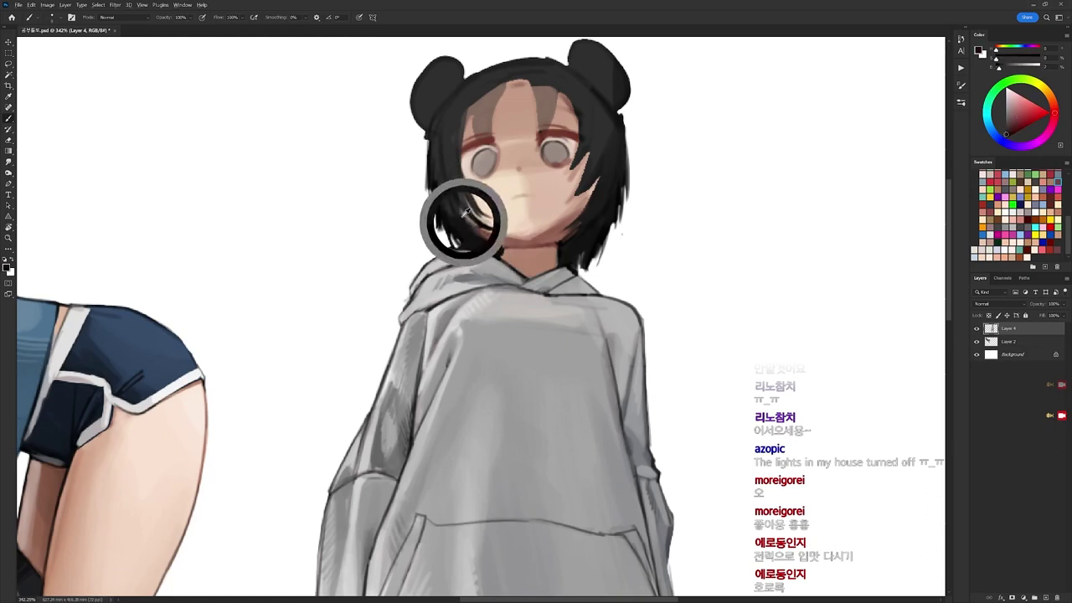
left_click(443, 178, "alt")
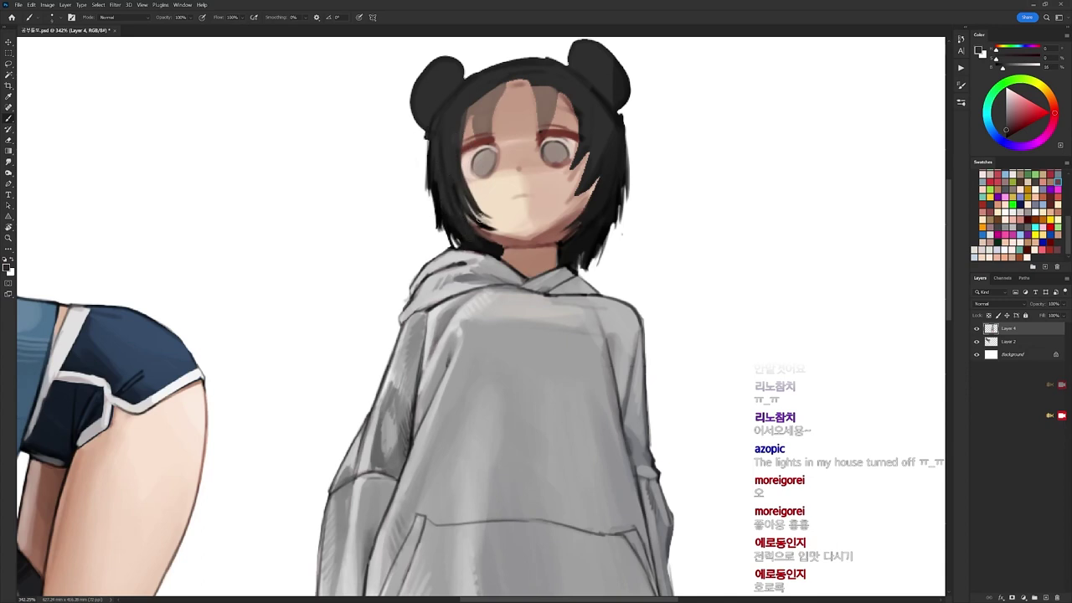
Paint black and dark grey strands from the crown down the left part of the forehead.
left_click(456, 138, "alt")
mouse_move(466, 116)
left_mouse_down()
mouse_move(460, 167)
mouse_move(459, 141)
left_mouse_up()
left_click_drag(489, 75, 463, 117)
key("ctrl+z")
left_click_drag(500, 73, 471, 131)
left_click_drag(490, 70, 472, 128)
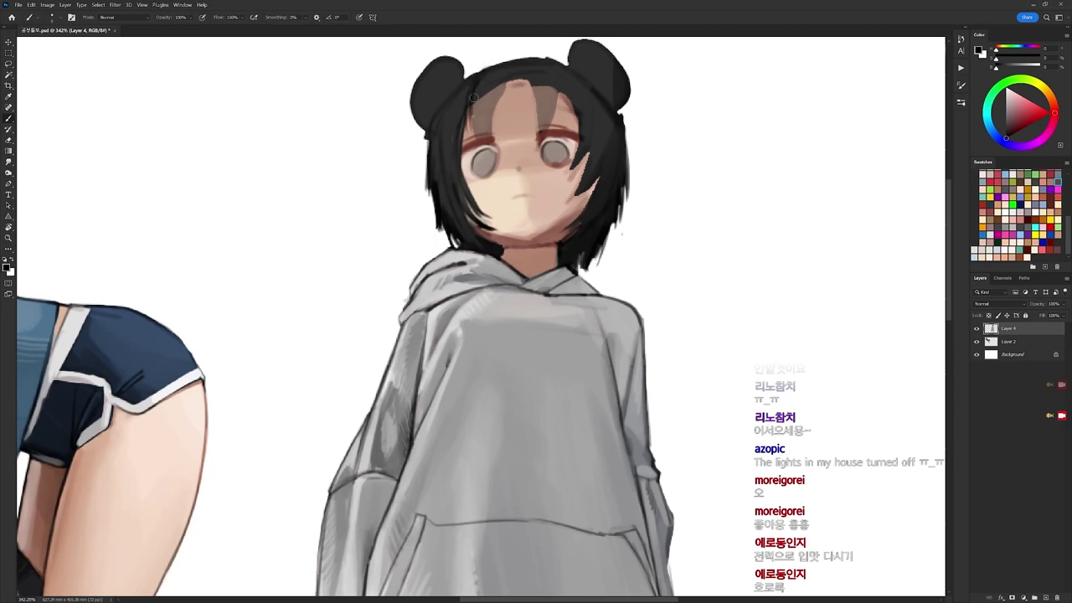
mouse_move(489, 75)
left_mouse_down()
mouse_move(493, 143)
mouse_move(481, 138)
left_mouse_up()
left_click(462, 105, "alt")
left_click_drag(489, 70, 479, 133)
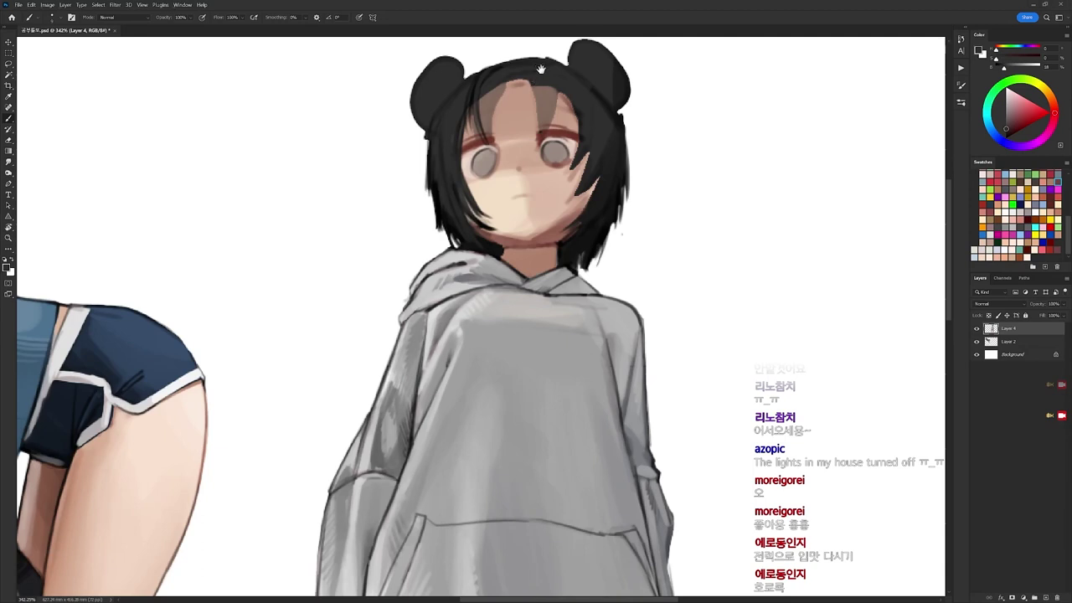
Extend the left bangs with a pointed lock reaching down between the eyes, using sampled hair greys.
scroll(536, 67, "up", 1)
mouse_move(498, 182)
left_mouse_down()
mouse_move(500, 110)
mouse_move(507, 167)
left_mouse_up()
key("ctrl+z")
left_click_drag(502, 118, 505, 170)
left_click(479, 107, "alt")
left_click_drag(489, 116, 507, 170)
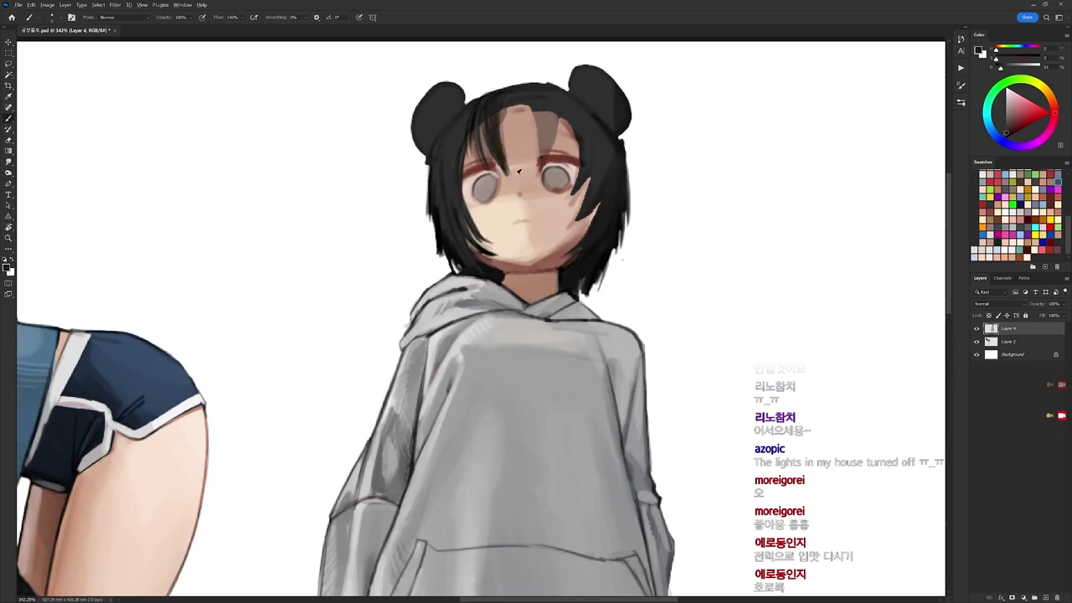
Darken the left eye's upper lash line with sampled black and touch up the right eye with a sampled light tone.
left_click(518, 172, "alt")
left_click(487, 118, "alt")
left_click_drag(465, 177, 487, 166)
left_click(573, 166, "alt")
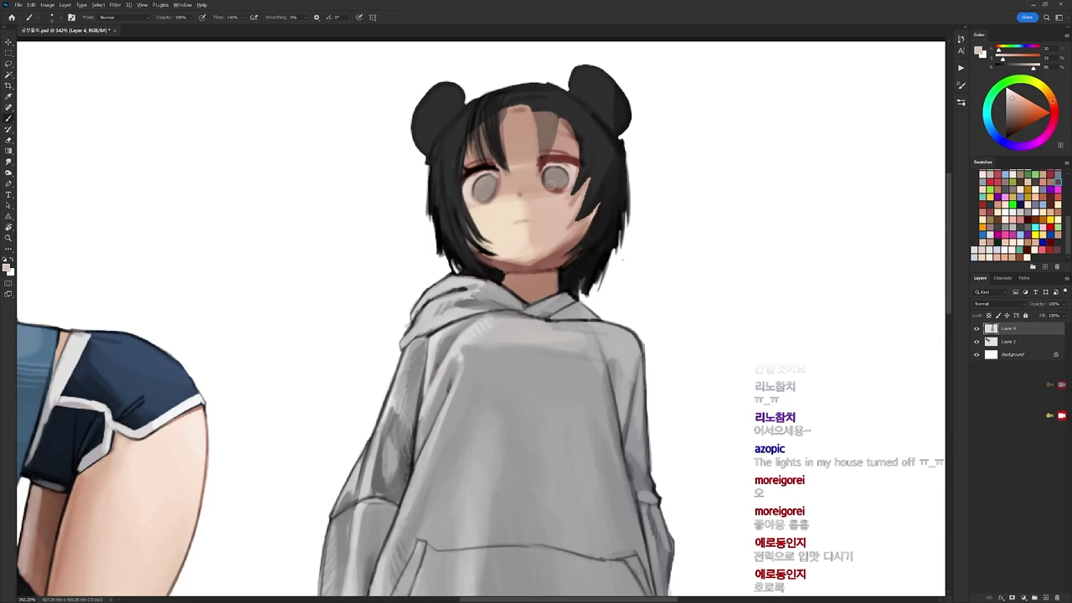
Rotate the canvas and tint the lower edges of both eyes with sampled reddish tones, using a different brush preset.
key("r")
left_click_drag(498, 202, 450, 204)
left_click(451, 205, "alt")
left_click(516, 152, "alt")
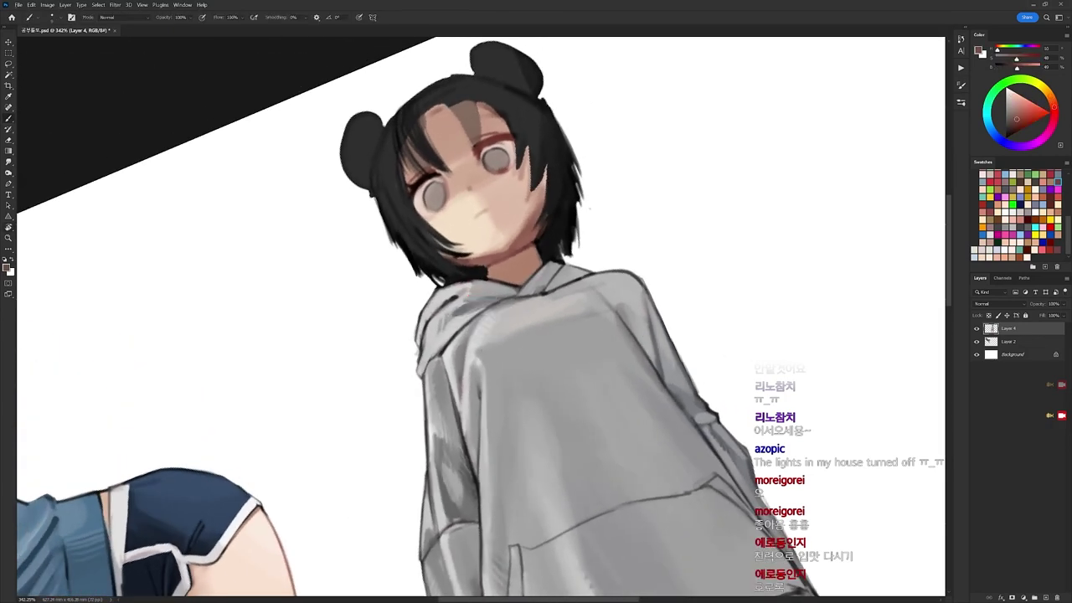
right_click(527, 249)
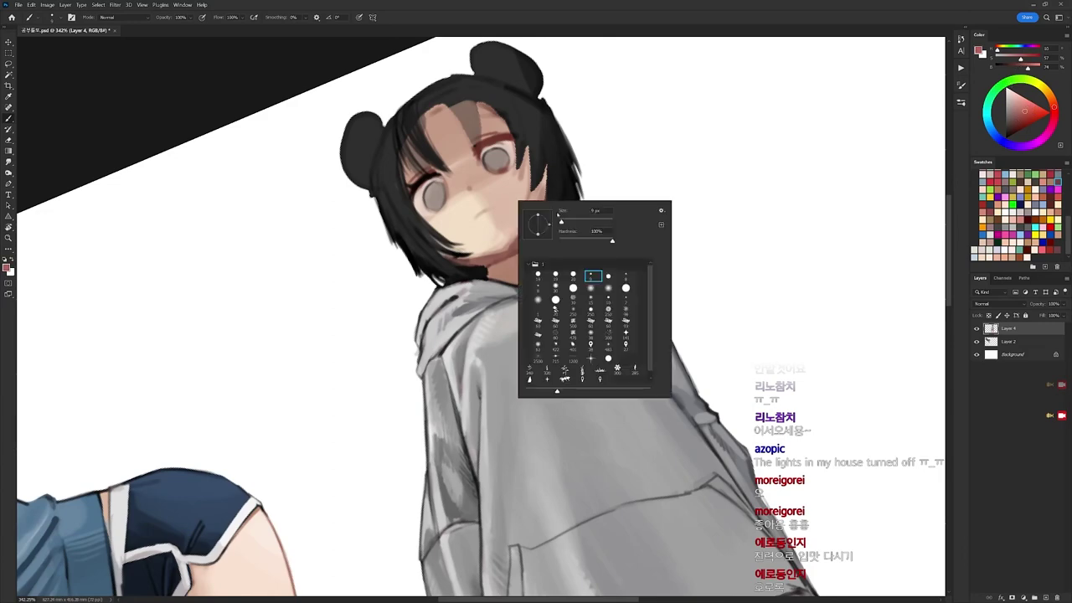
left_click(538, 275)
left_click_drag(423, 222, 436, 216)
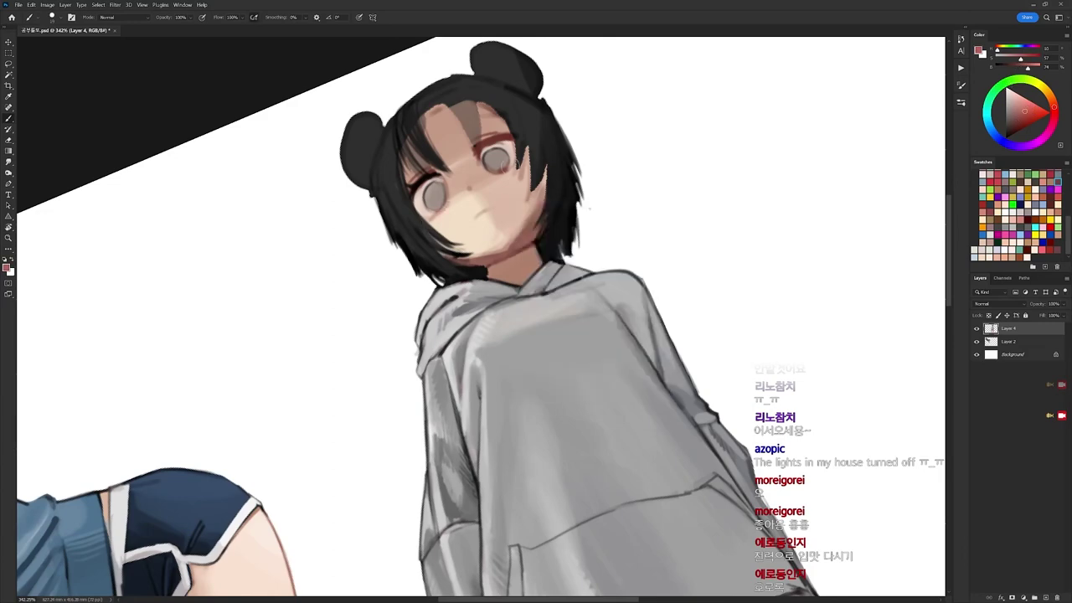
left_click_drag(492, 171, 511, 168)
Rotate the canvas back towards upright and paint fine strands at the crown and left bangs with sampled dark greys.
key("r")
left_click_drag(661, 153, 703, 218)
key("b")
key("d")
right_click(544, 131)
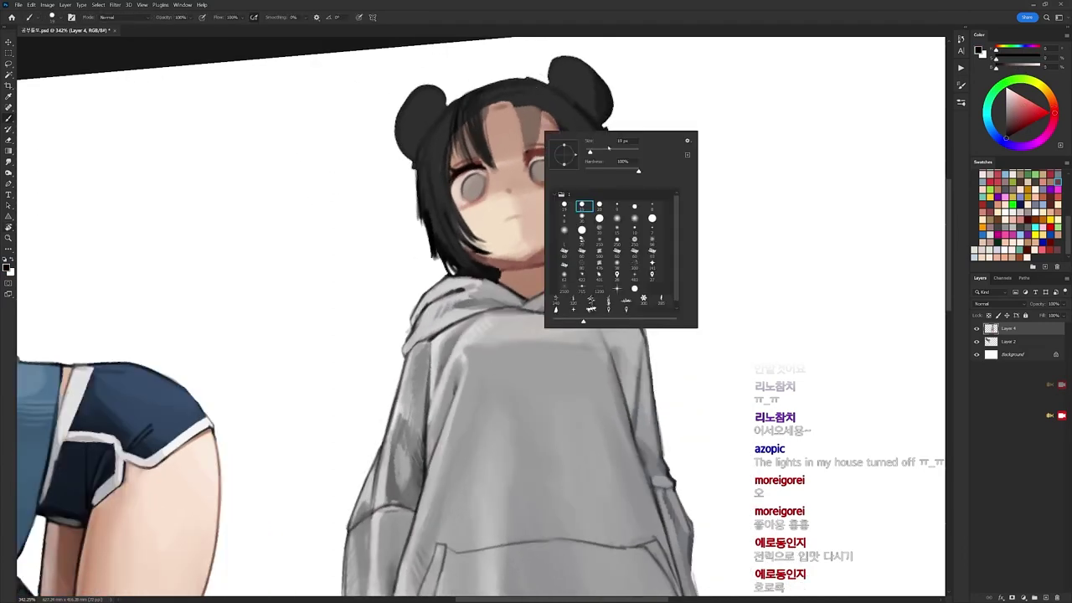
left_click(618, 206)
key("Escape")
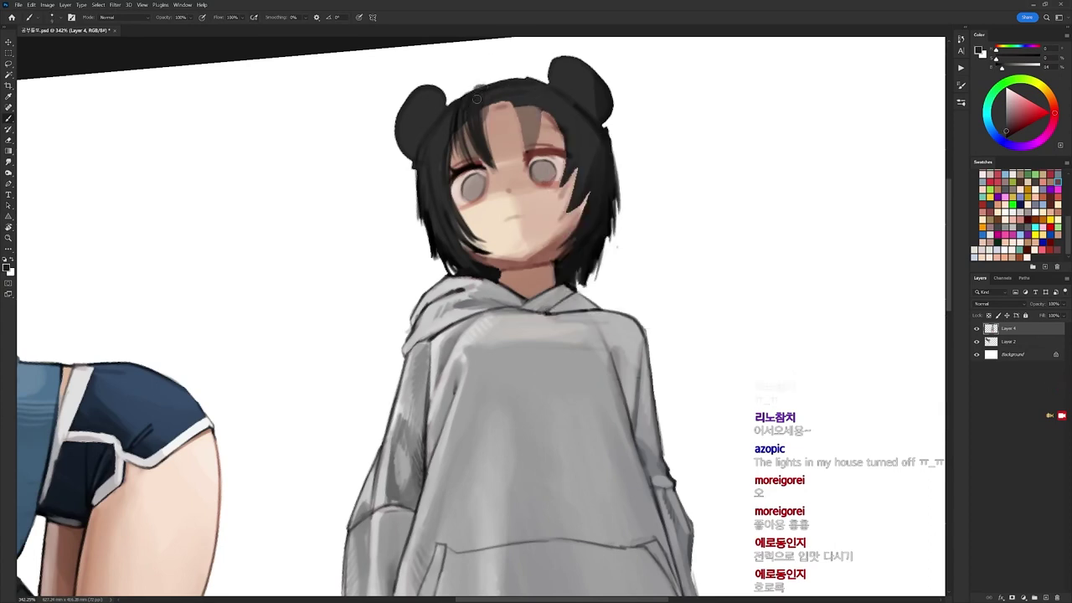
left_click(441, 129, "alt")
left_click(471, 118, "alt")
mouse_move(472, 94)
left_mouse_down()
mouse_move(431, 140)
mouse_move(502, 126)
left_mouse_up()
Level the canvas and paint a black curved inner shape on the left hair bun.
key("r")
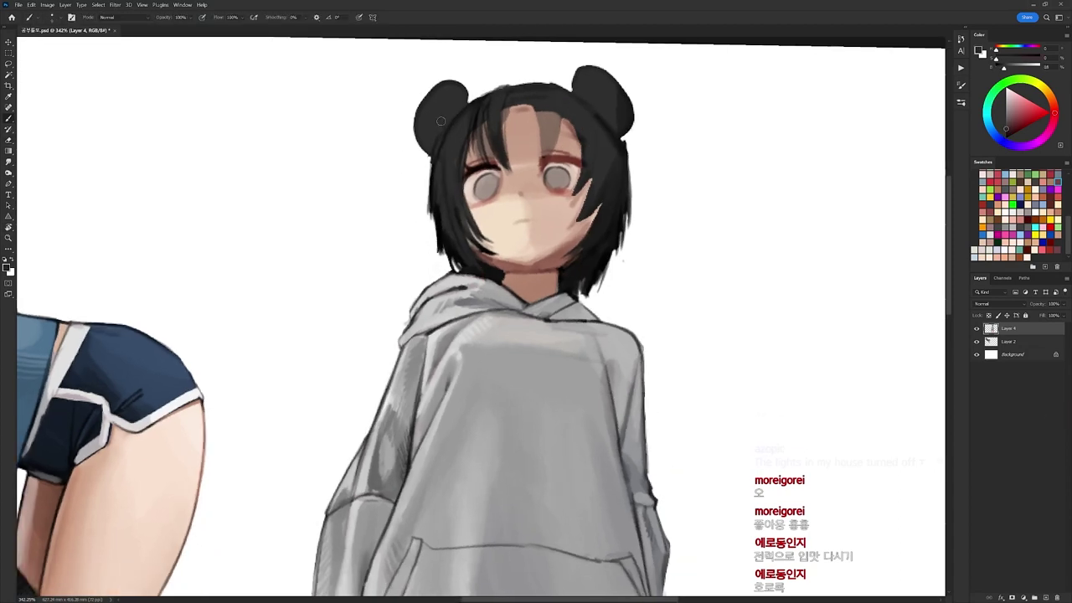
key("b")
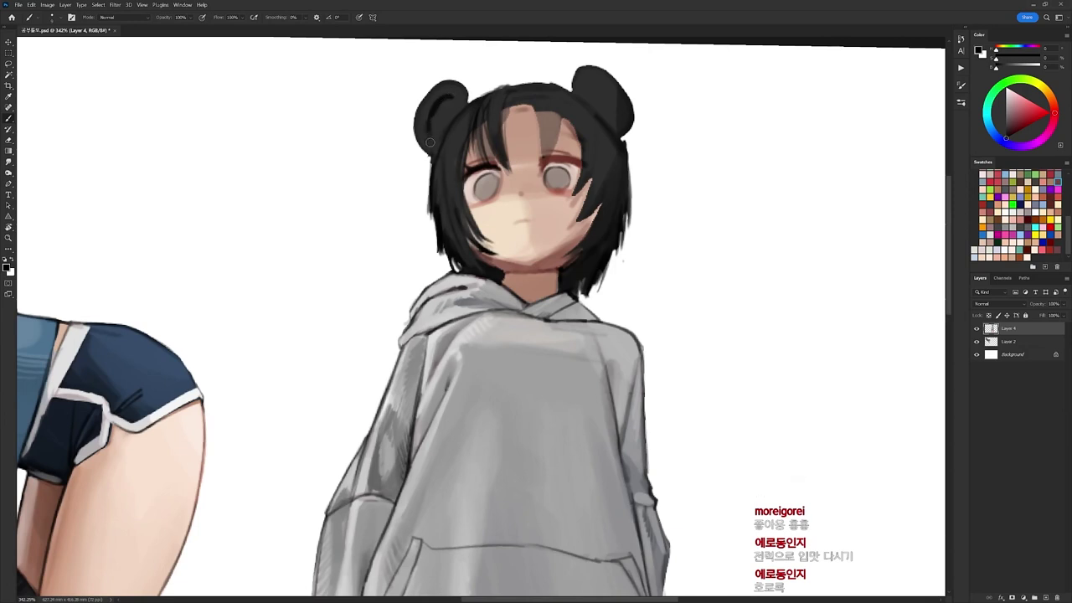
key("x")
left_click(467, 245, "alt")
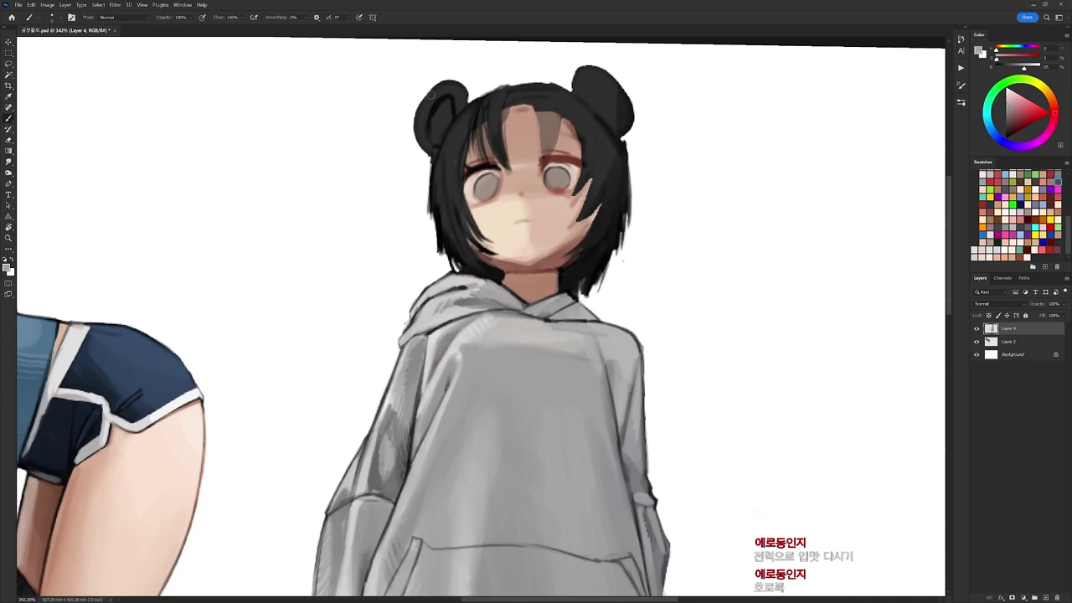
left_click_drag(422, 118, 429, 99)
Clean the hood's outer left edge with the Eraser and outline it in black.
key("e")
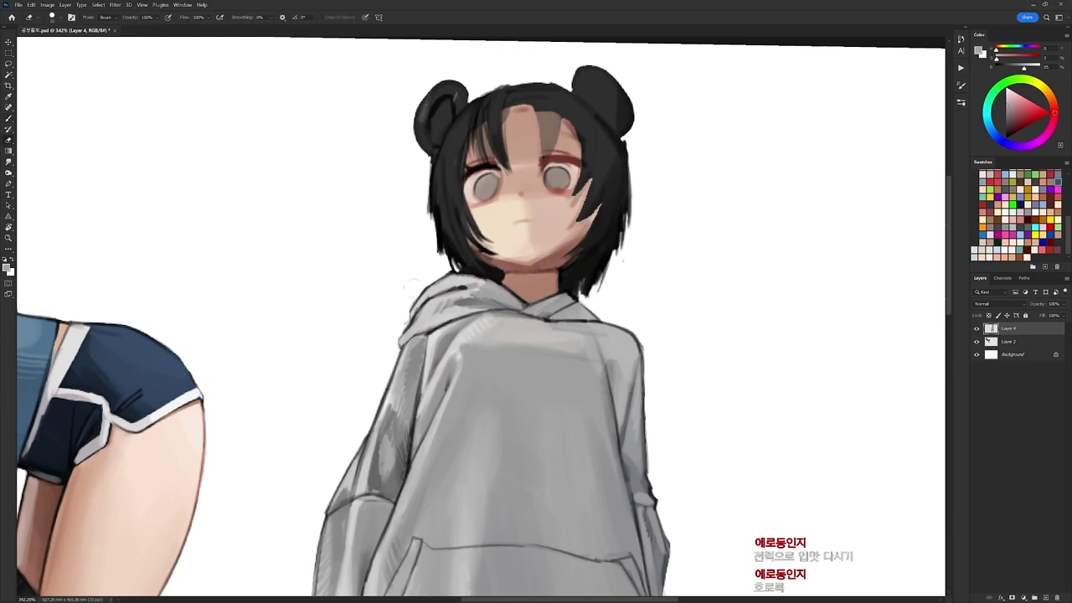
key("d")
key("b")
left_click_drag(413, 317, 400, 345)
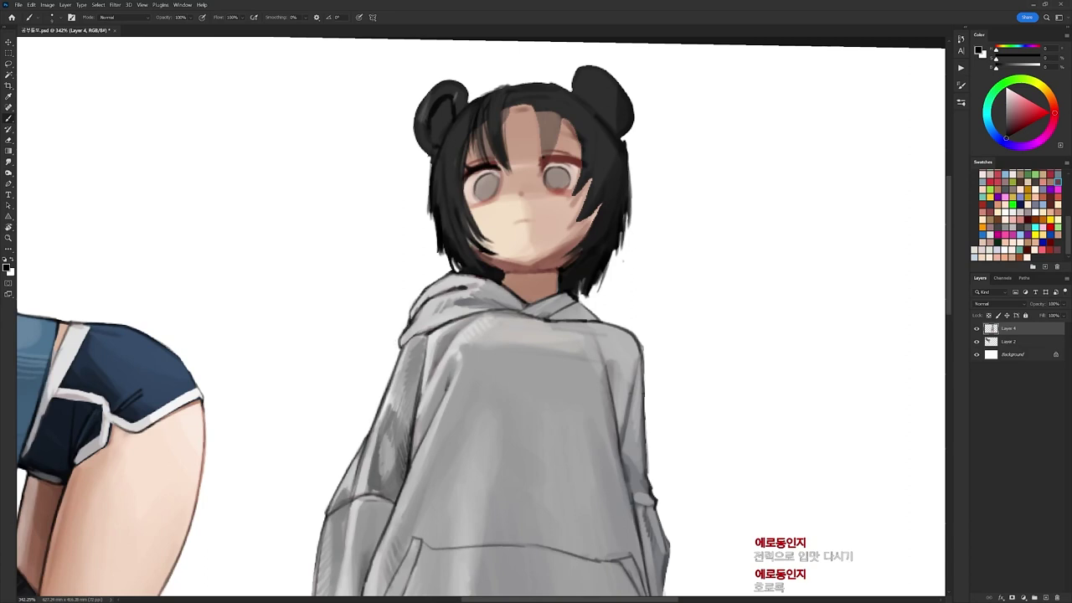
Add a black lock at the hair parting and refine the neighbouring bang tips with sampled tones.
left_click(457, 98, "alt")
left_click(511, 107, "alt")
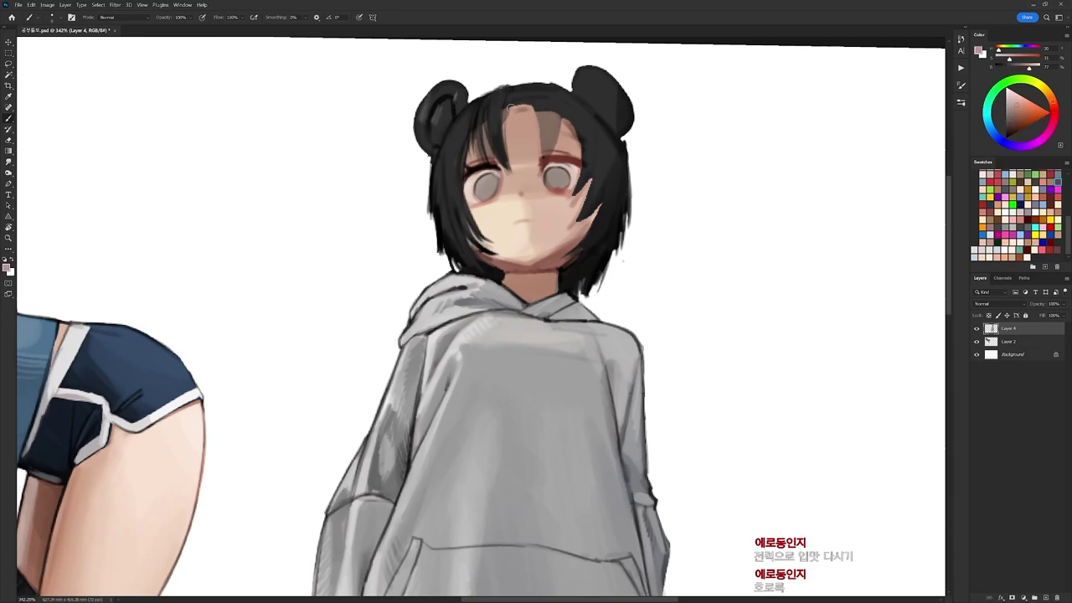
key("d")
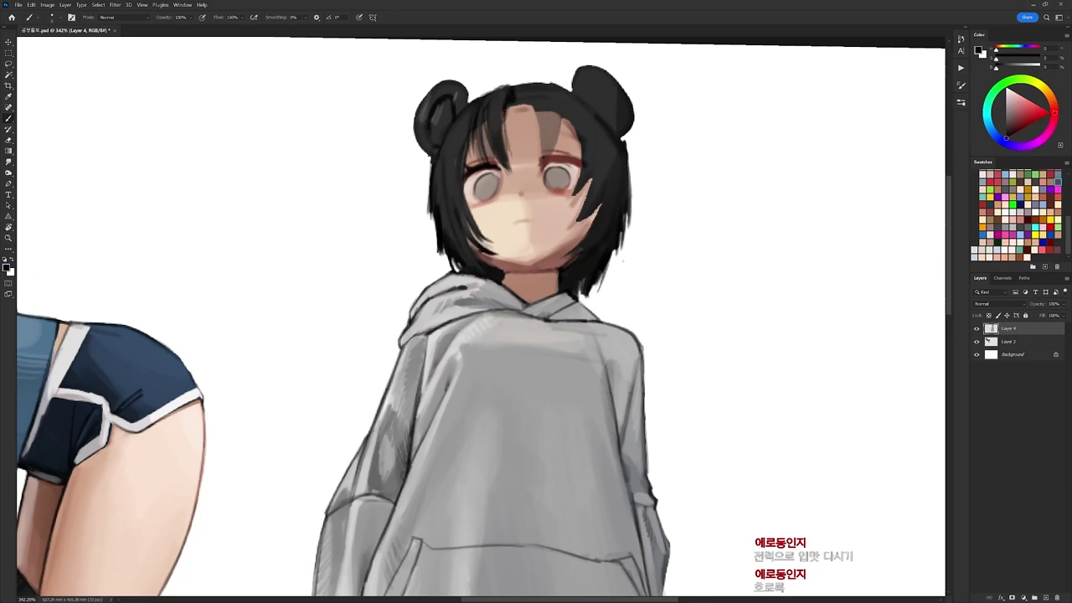
left_click(503, 106, "alt")
left_click_drag(503, 122, 508, 141)
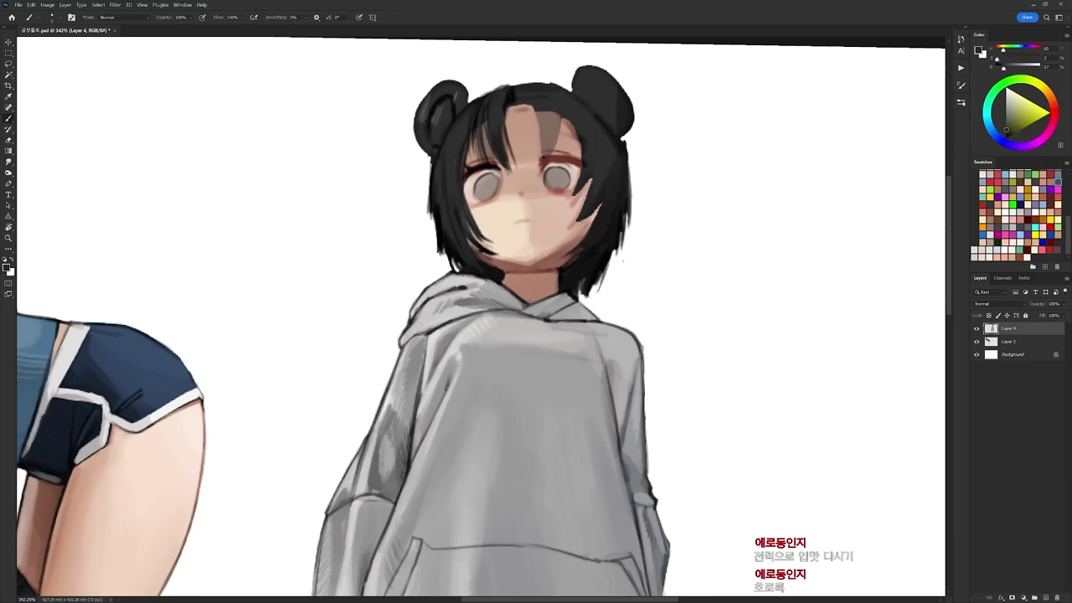
Touch up the hairline below the parting with sampled skin and draw thin black strands down the middle of the forehead.
key("d")
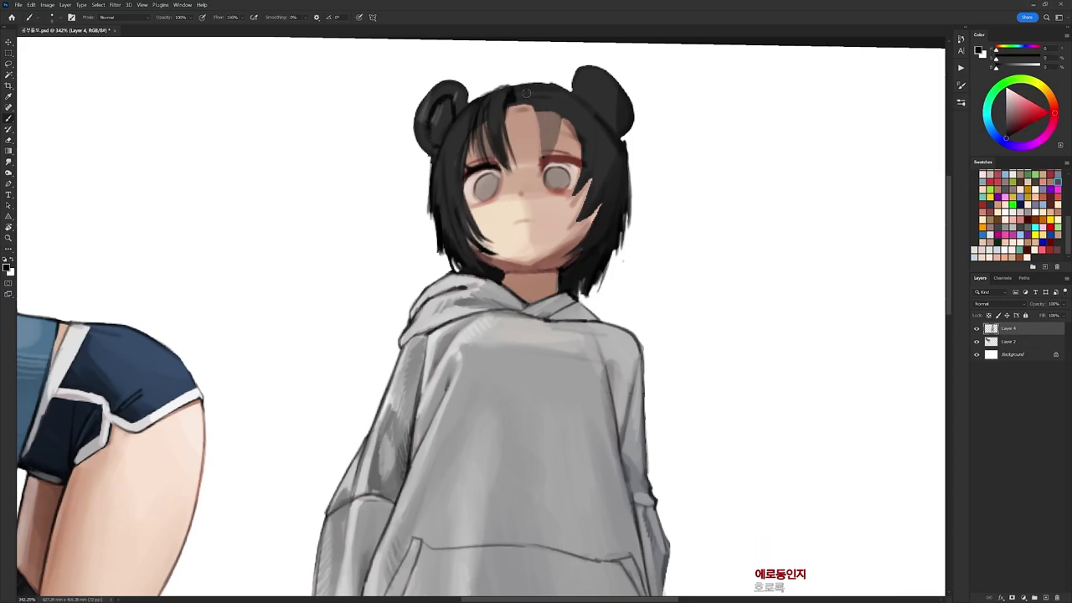
left_click(528, 118, "alt")
left_click_drag(528, 110, 515, 106)
left_click(515, 101, "alt")
left_click_drag(524, 95, 526, 122)
left_click_drag(525, 94, 523, 174)
left_click_drag(540, 103, 532, 156)
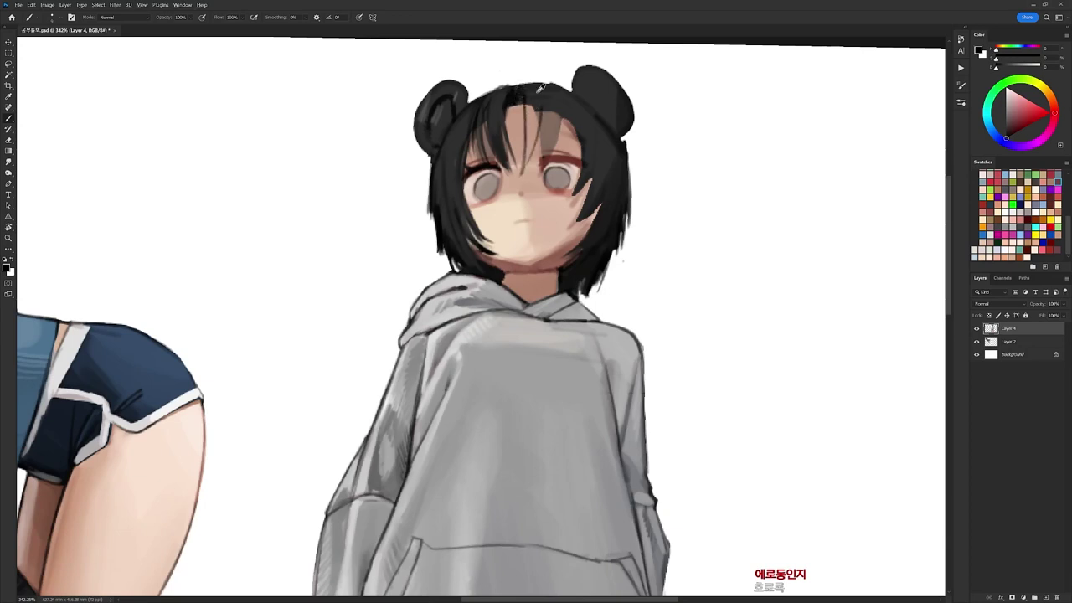
Paint long dark strands down the forehead just right of the hair parting with a sampled black.
left_click(534, 97, "alt")
left_click_drag(529, 104, 533, 159)
left_click_drag(526, 114, 529, 168)
left_click_drag(535, 105, 533, 151)
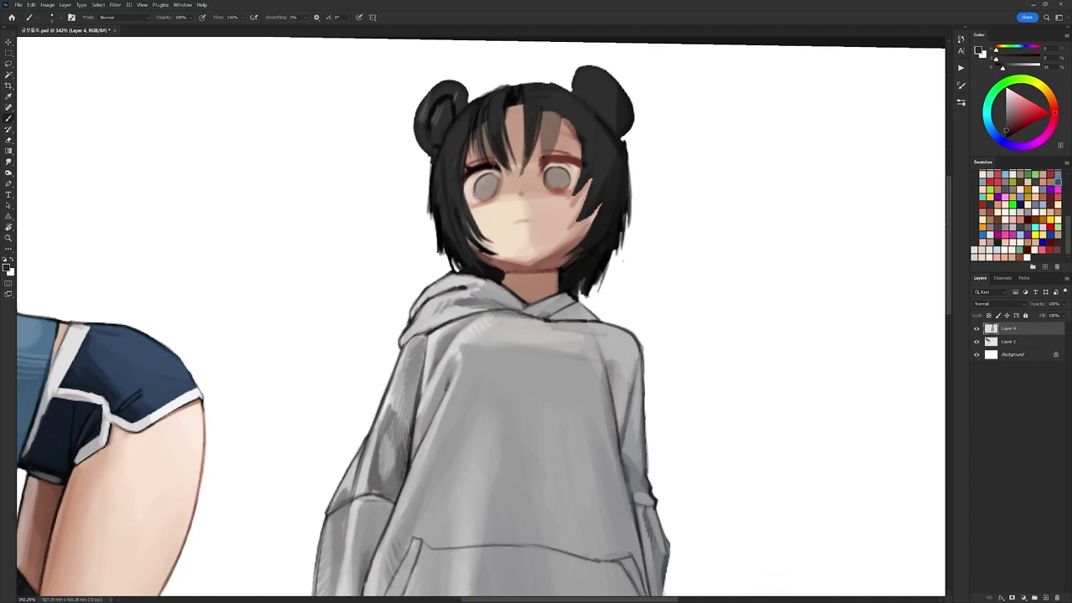
Draw a small dark pupil outline inside each grey iris with a sampled tone.
left_click(496, 166, "alt")
left_click(489, 189)
left_click_drag(556, 179, 557, 183)
left_click_drag(588, 116, 528, 187)
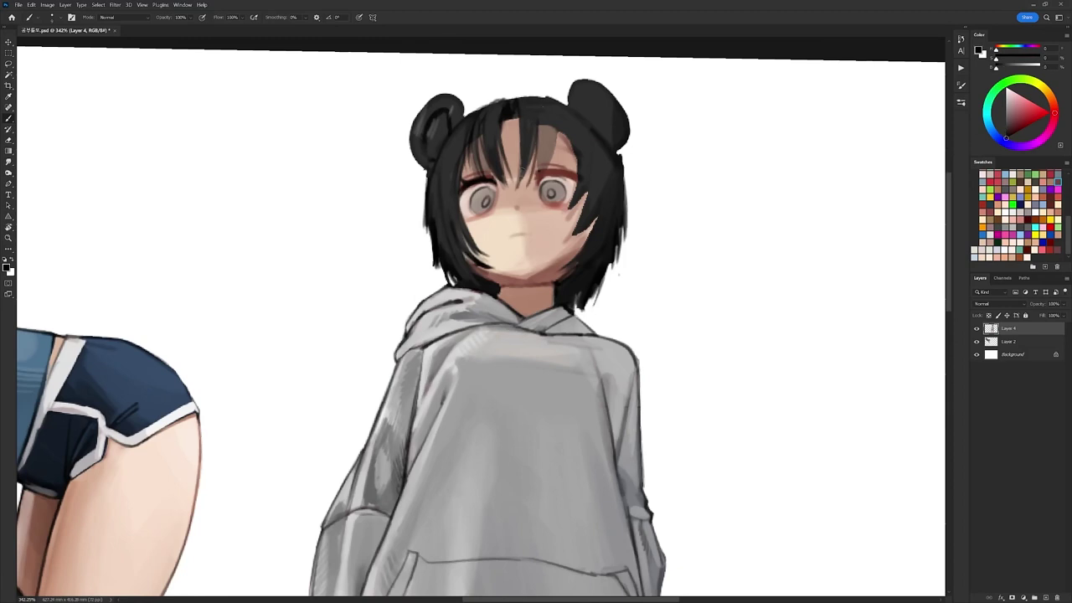
Widen the bangs between the parting and the right eye with black strands, separated by sampled skin.
left_click_drag(535, 145, 532, 173)
left_click_drag(546, 126, 536, 165)
left_click_drag(537, 99, 545, 122)
left_click(566, 127, "alt")
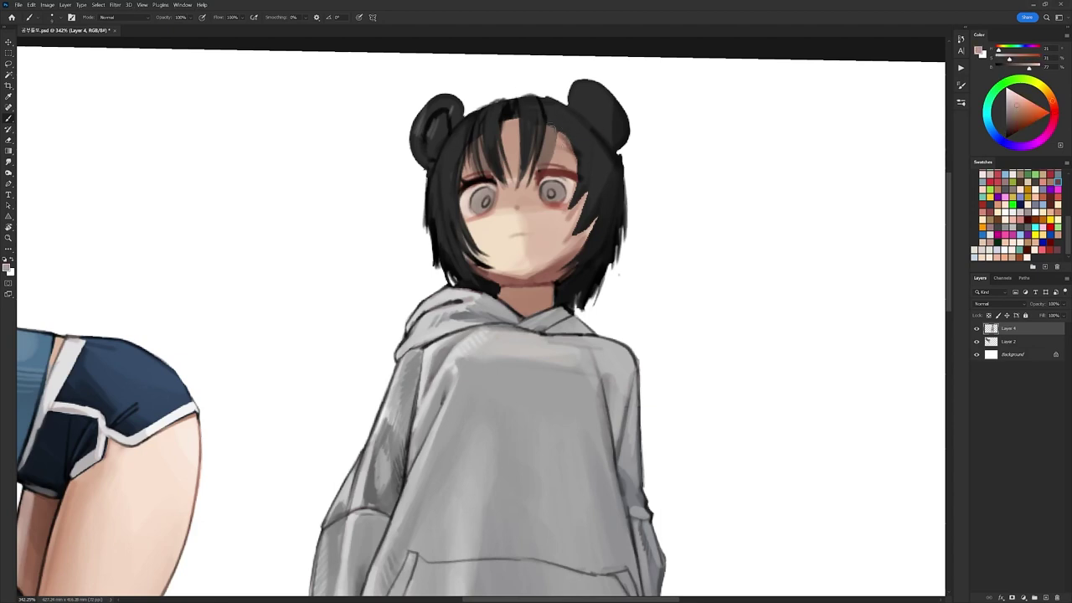
key("d")
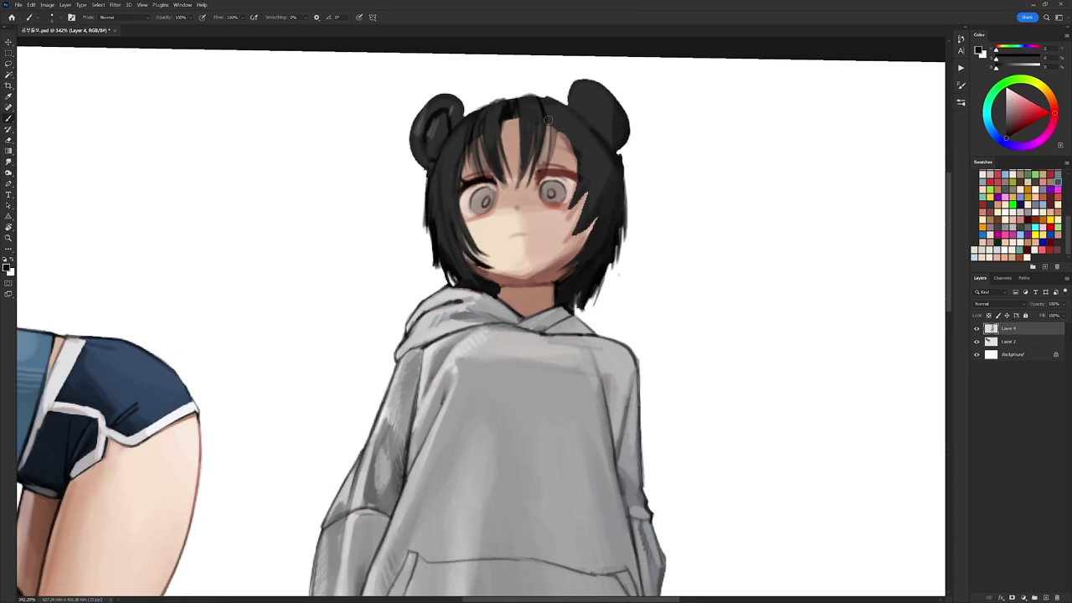
Fill the gap above the right eye with thin bang strands in sampled black tones.
left_click(557, 106, "alt")
left_click(573, 110, "alt")
left_click_drag(558, 125, 565, 162)
left_click_drag(559, 127, 565, 174)
left_click(574, 118, "alt")
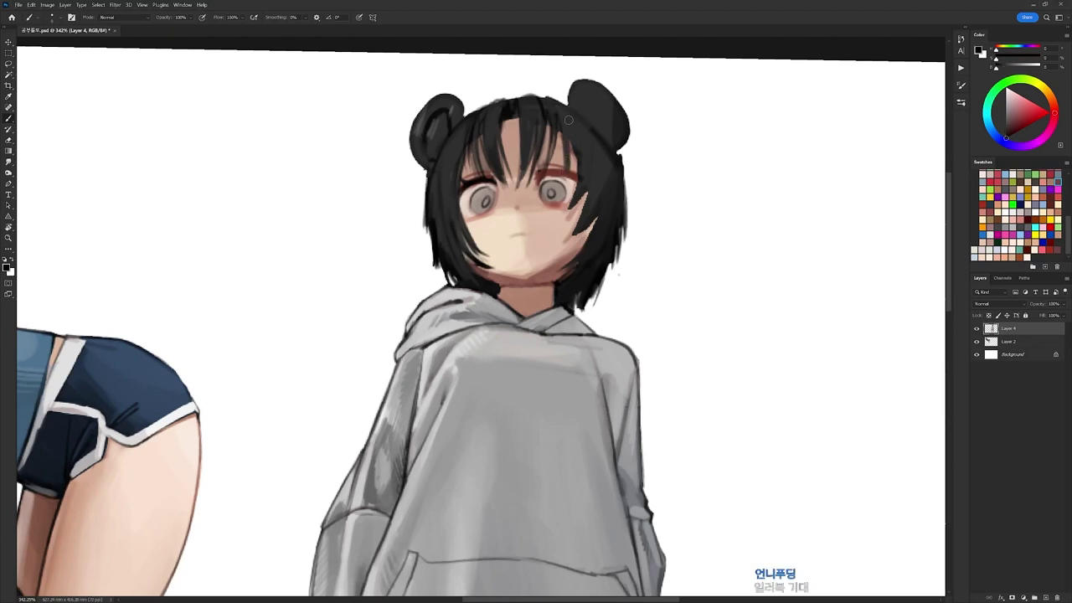
left_click_drag(568, 124, 569, 180)
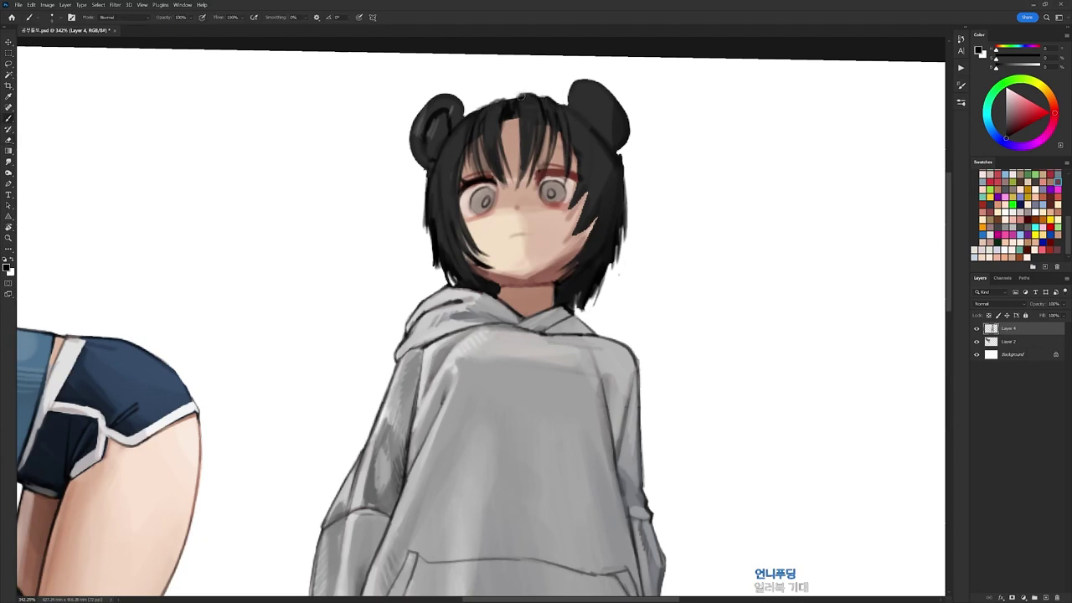
Refine the crown from the hair parting to the left bun with sampled dark hair tones.
mouse_move(519, 96)
left_mouse_down()
mouse_move(532, 95)
mouse_move(509, 100)
mouse_move(495, 132)
mouse_move(459, 126)
left_mouse_up()
left_click(524, 98, "alt")
left_click(508, 104, "alt")
left_click(496, 112, "alt")
left_click(492, 132, "alt")
left_click(486, 117, "alt")
key("e")
key("b")
scroll(510, 85, "down", 3)
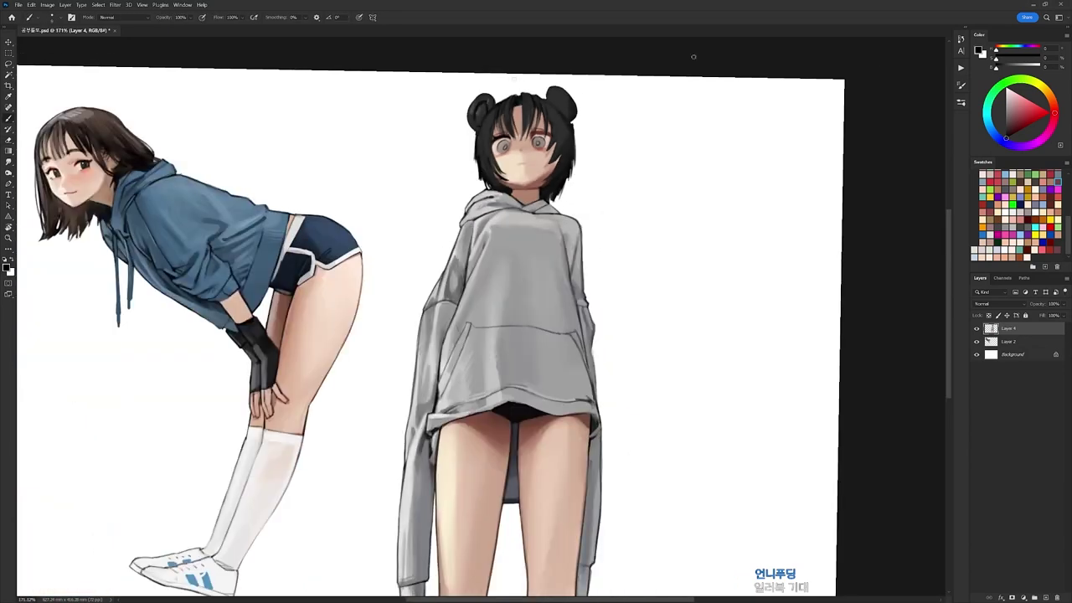
Retouch the side lock next to the left eye with sampled hair tones.
scroll(520, 74, "up", 2)
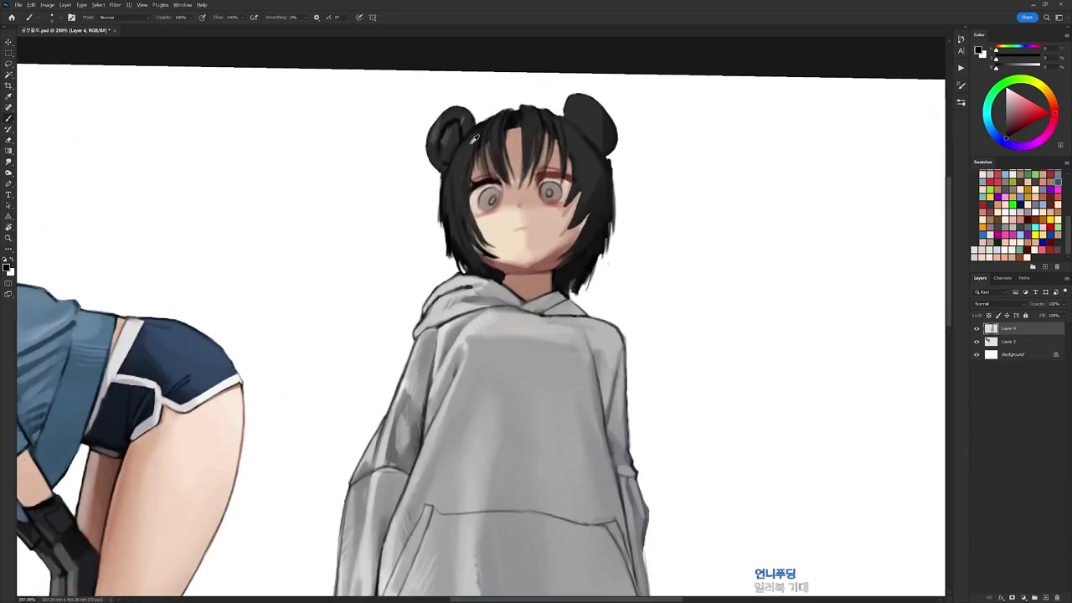
left_click(462, 193, "alt")
left_click_drag(470, 198, 475, 213)
left_click(472, 206, "alt")
left_click(457, 182, "alt")
Add strands beside the right eye and rework the right side lock's jagged edge over the cheek in black.
left_click_drag(561, 124, 571, 172)
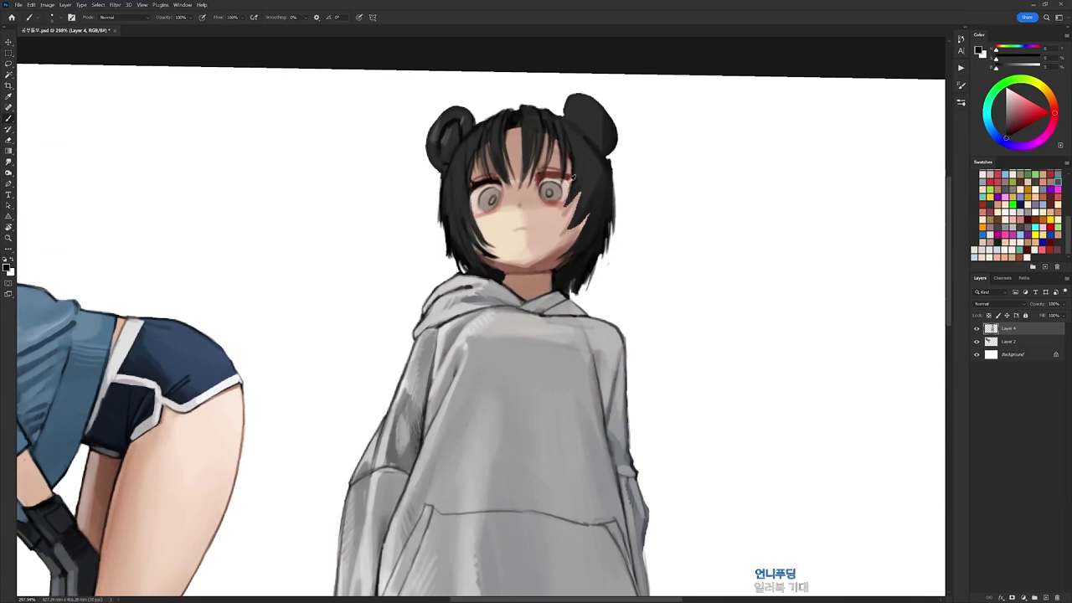
left_click(571, 145, "alt")
left_click(579, 177, "alt")
mouse_move(579, 196)
left_mouse_down()
mouse_move(570, 250)
mouse_move(578, 239)
left_mouse_up()
key("ctrl+z")
key("ctrl+z")
left_click_drag(578, 207, 583, 219)
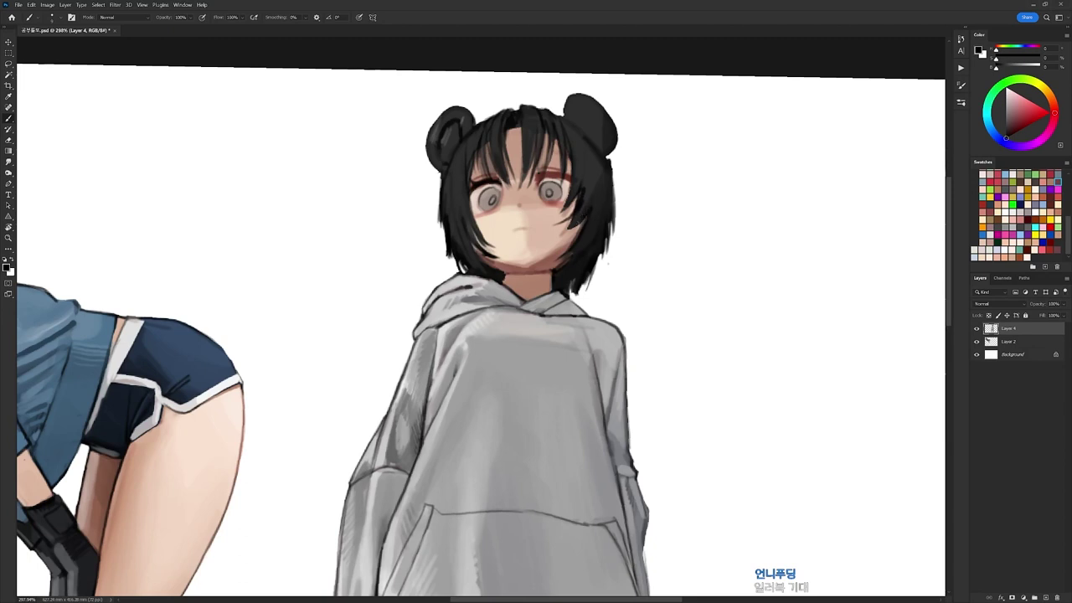
left_click(588, 170, "alt")
Clean the right hair bun's edge with the Eraser and paint a dark curved inner shape on the bun.
key("e")
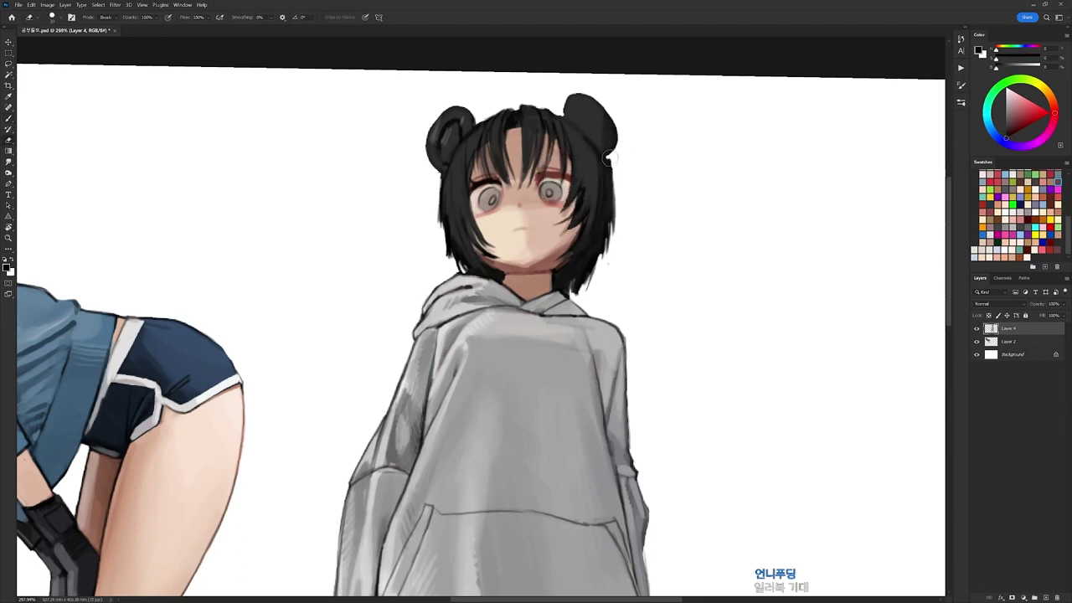
scroll(610, 169, "up", 3)
key("b")
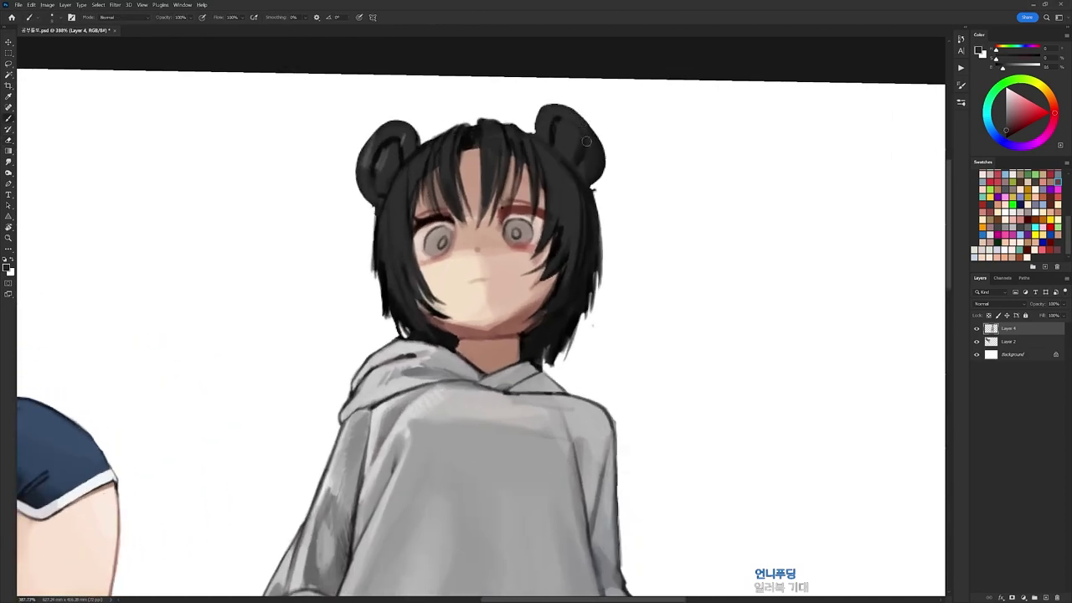
key("e")
key("b")
mouse_move(398, 175)
left_mouse_down()
mouse_move(446, 215)
mouse_move(482, 198)
left_mouse_up()
Rotate the canvas and recut the hair edge beside the right eye with sampled skin, then thin black strands.
key("r")
mouse_move(637, 254)
left_mouse_down()
mouse_move(649, 300)
mouse_move(641, 366)
left_mouse_up()
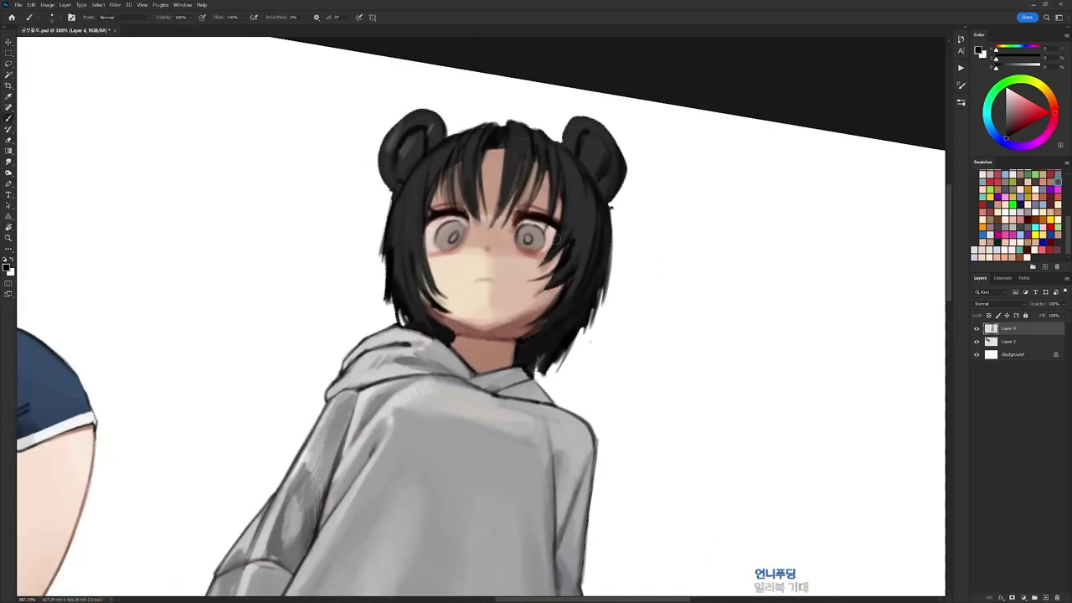
left_click(551, 262, "alt")
mouse_move(561, 233)
left_mouse_down()
mouse_move(547, 261)
mouse_move(567, 235)
mouse_move(561, 245)
left_mouse_up()
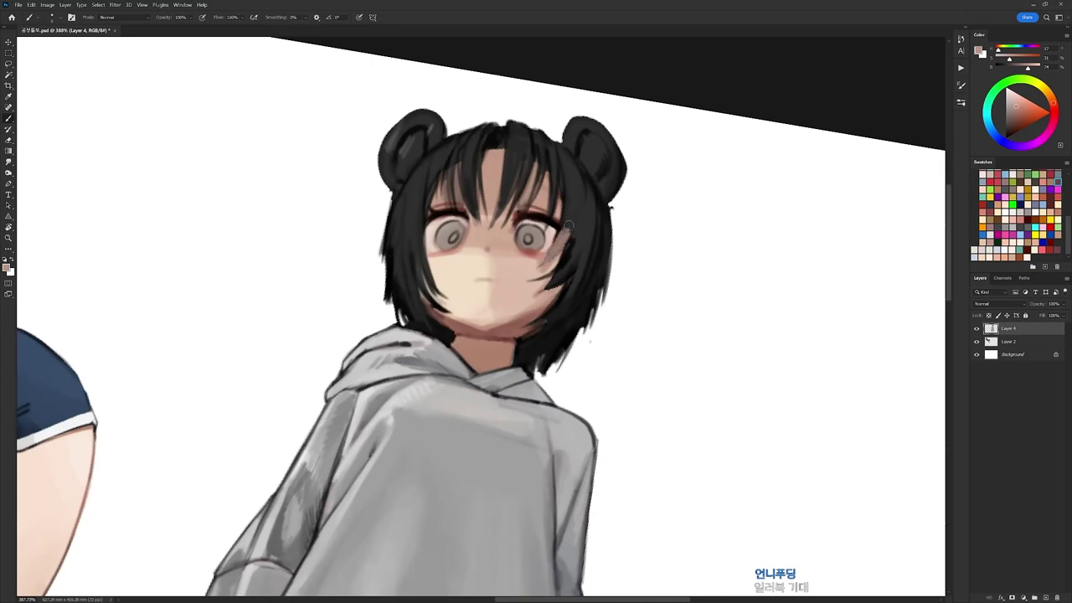
left_click(536, 266, "alt")
key("d")
left_click_drag(561, 223, 551, 262)
left_click(551, 240, "alt")
left_click(560, 220, "alt")
left_click_drag(571, 222, 559, 254)
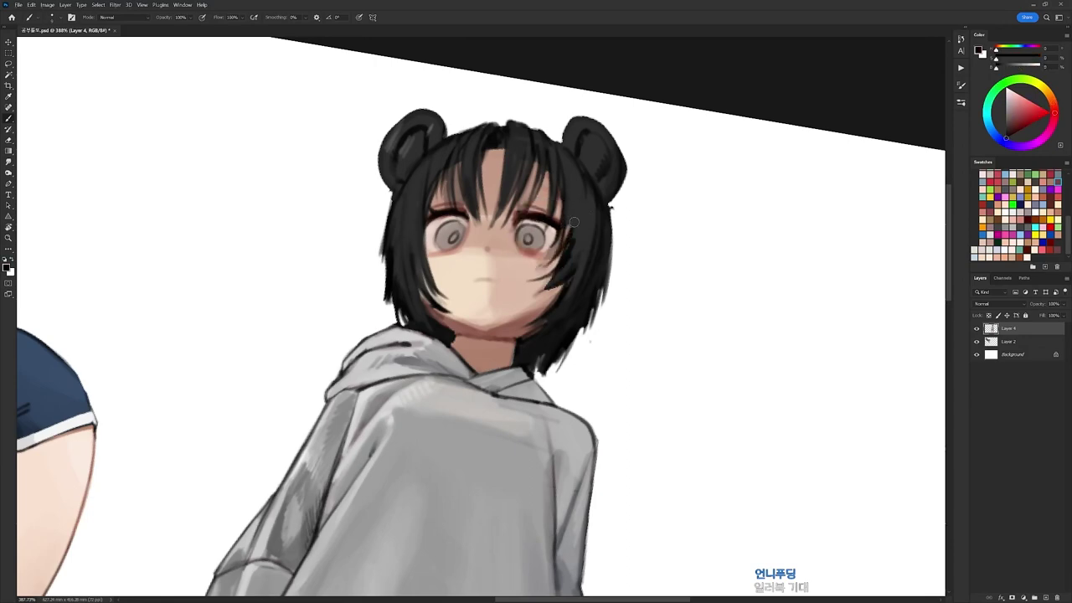
left_click(571, 218, "alt")
Level the canvas, choose a larger round brush and shade both irises and pupils in dark tones.
key("r")
left_click_drag(620, 182, 568, 185)
left_click(510, 253, "alt")
key("r")
key("d")
key("b")
right_click(504, 157)
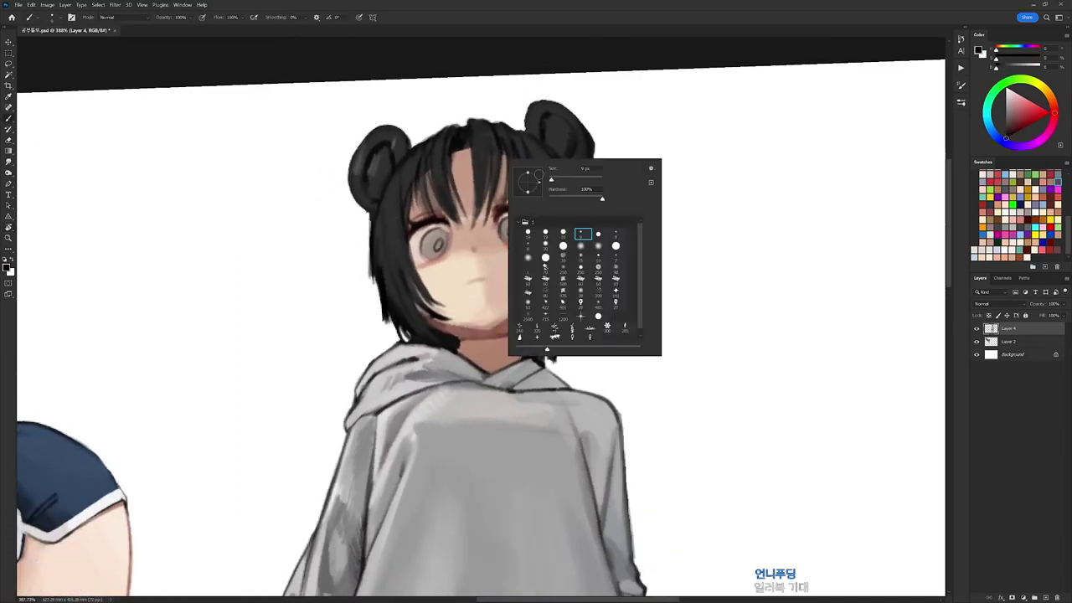
left_click(547, 235)
key("Return")
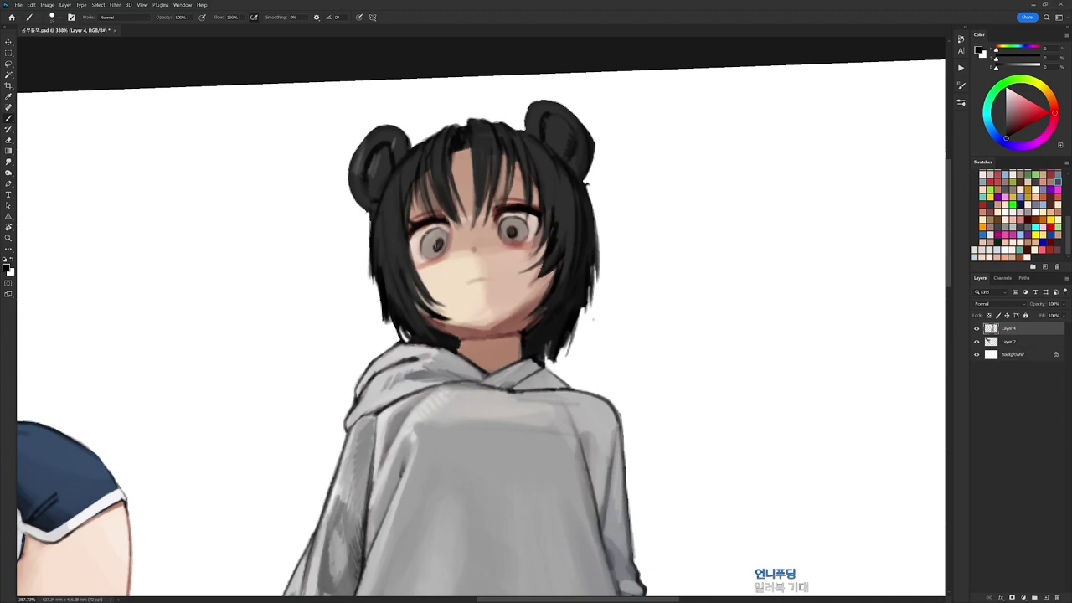
mouse_move(439, 233)
left_mouse_down()
mouse_move(424, 247)
mouse_move(434, 246)
left_mouse_up()
left_click_drag(515, 221, 508, 236)
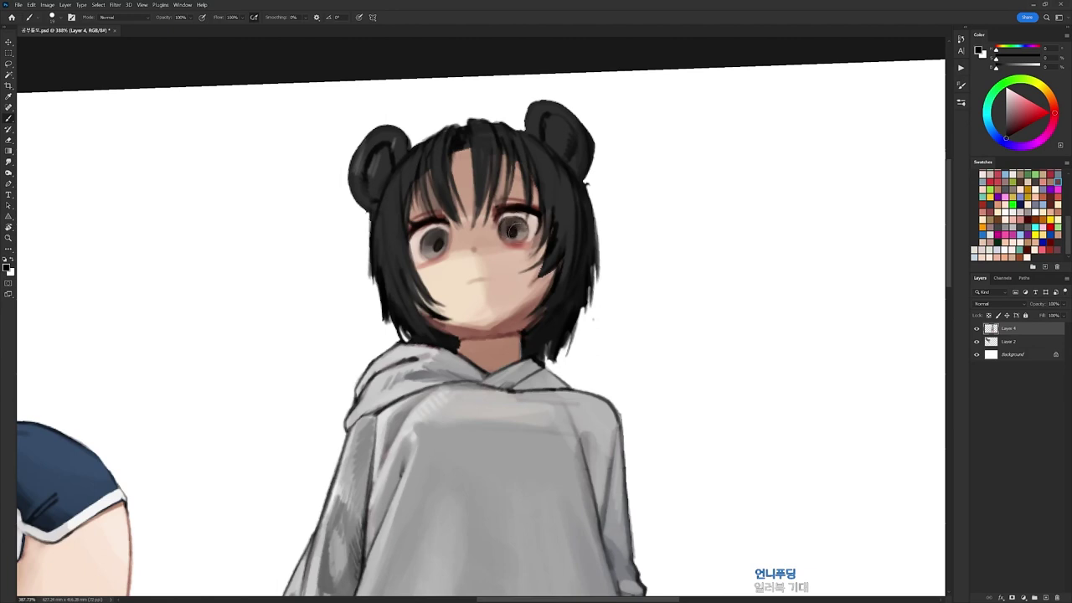
Switch back to the small hard round brush and draw thin dark eyebrows above both eyes.
right_click(552, 153)
left_click(630, 239)
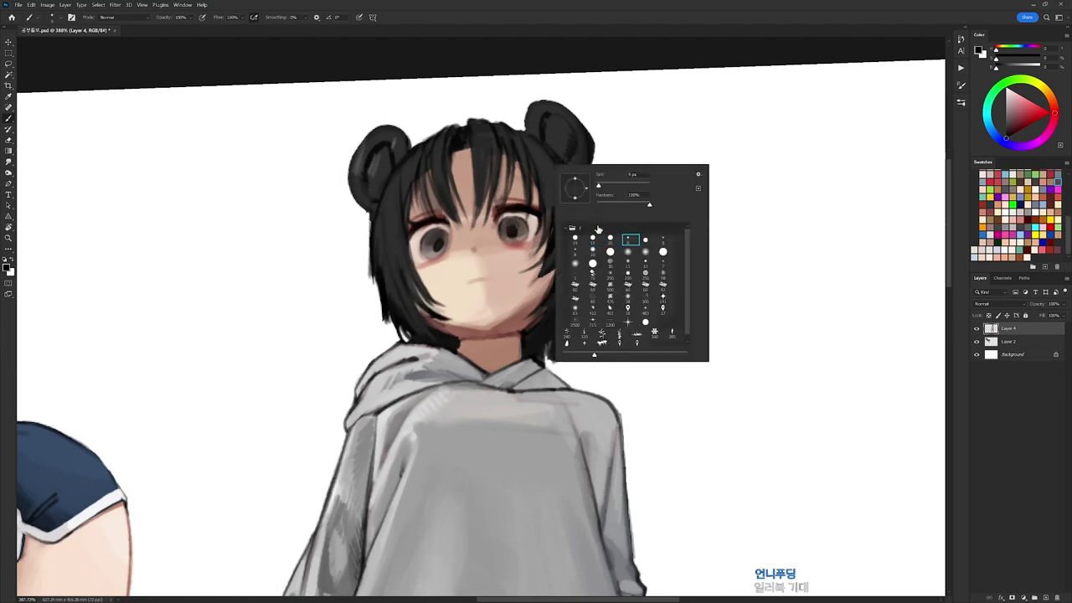
left_click(405, 196)
left_click_drag(534, 206, 647, 164)
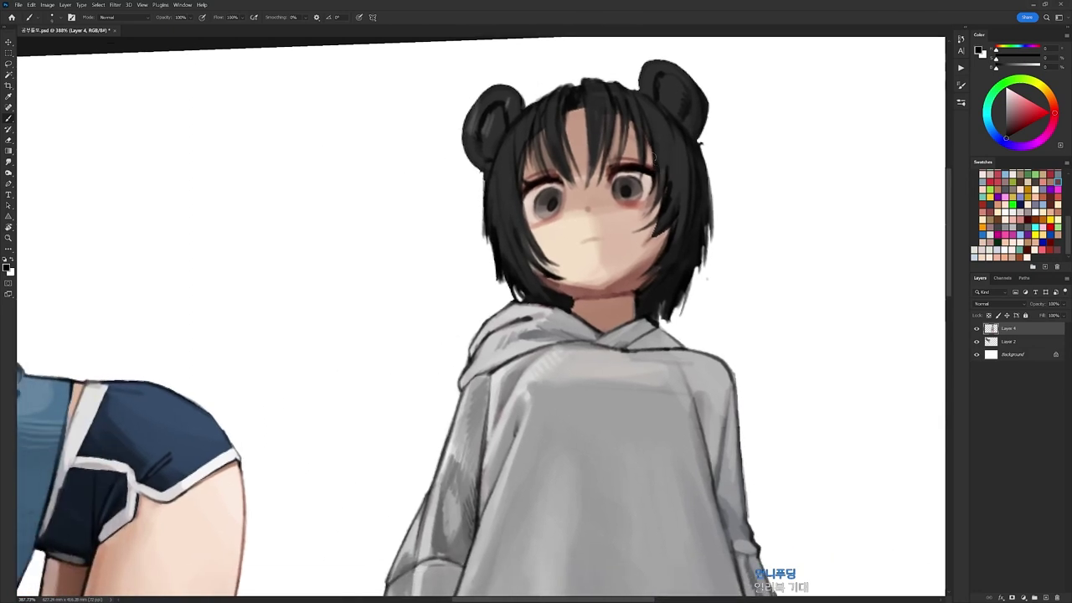
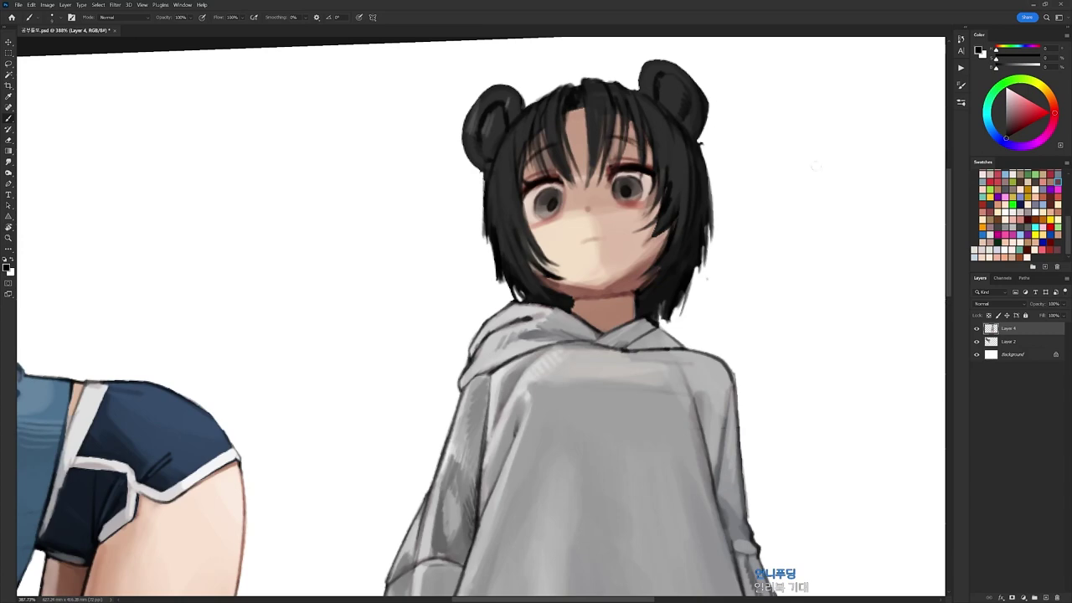
Paint the nose in a muted red with the 19 px brush and blend it using sampled skin tones.
left_click(1026, 119)
left_click_drag(587, 209, 588, 214)
left_click(590, 205, "alt")
right_click(721, 154)
left_click(763, 240)
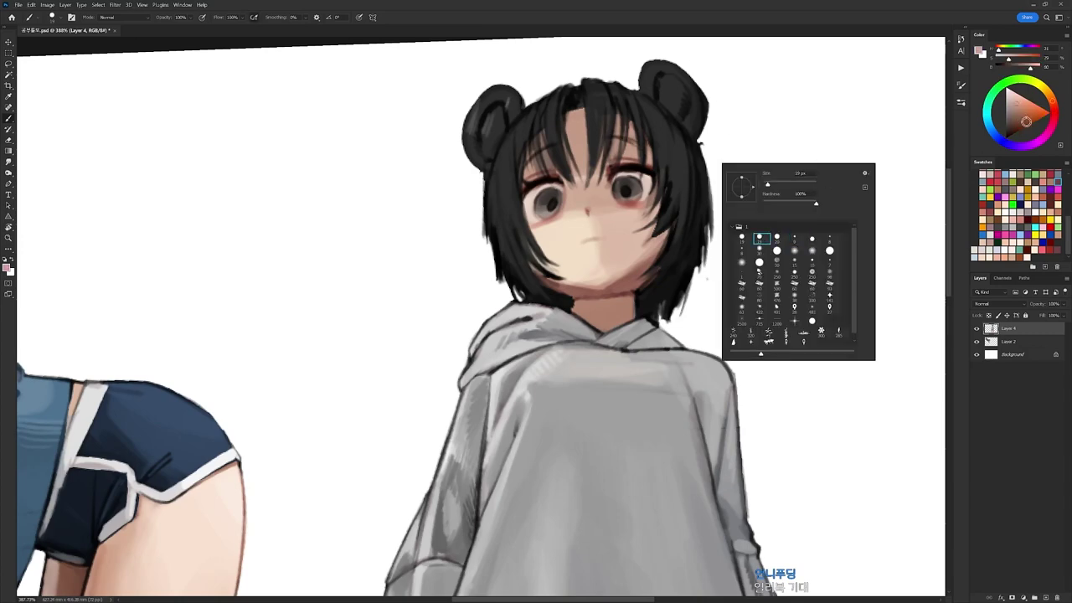
left_click(1032, 114)
left_click(1053, 108)
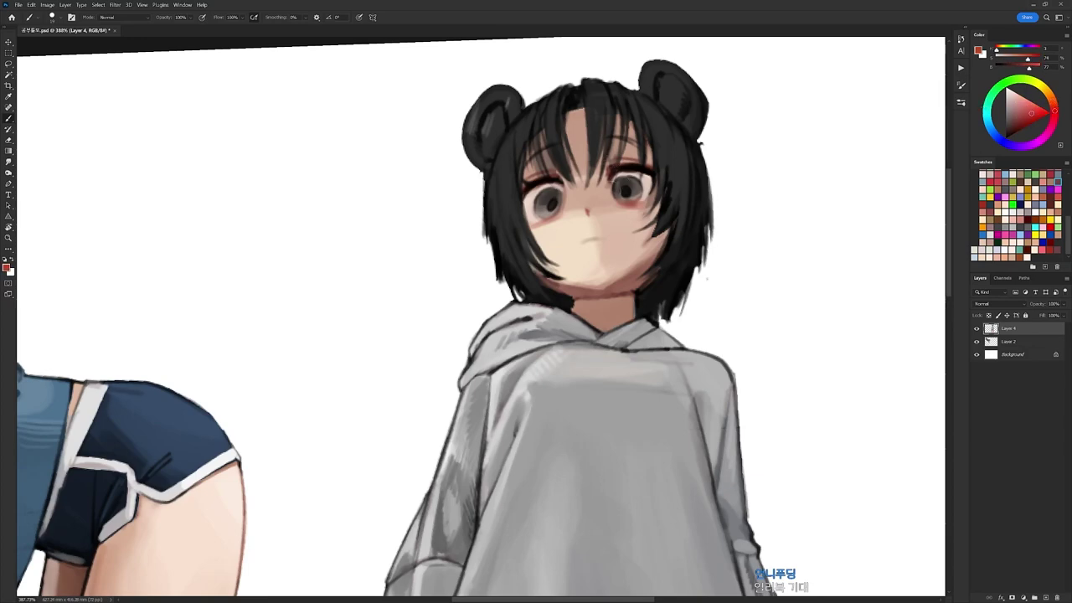
left_click(595, 206, "alt")
left_click(594, 212, "alt")
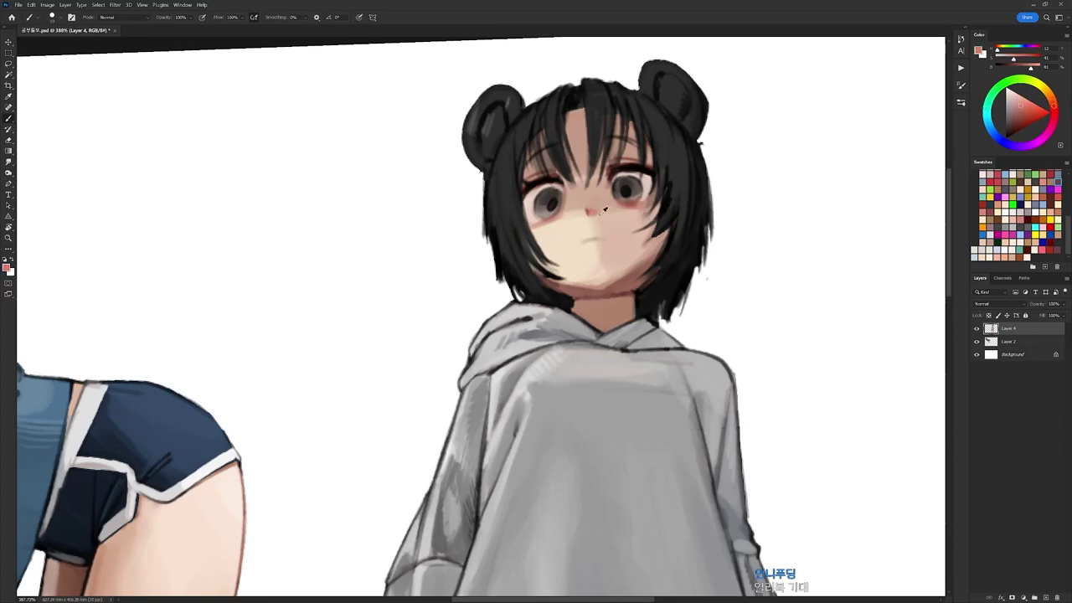
left_click(587, 220, "alt")
left_click(594, 212, "alt")
Rotate the canvas and refine the left eye's lower lid with the small brush and sampled skin tones.
key("r")
mouse_move(683, 275)
left_mouse_down()
mouse_move(714, 217)
mouse_move(665, 143)
left_mouse_up()
key("b")
left_click(620, 159, "alt")
right_click(600, 174)
left_click(675, 253)
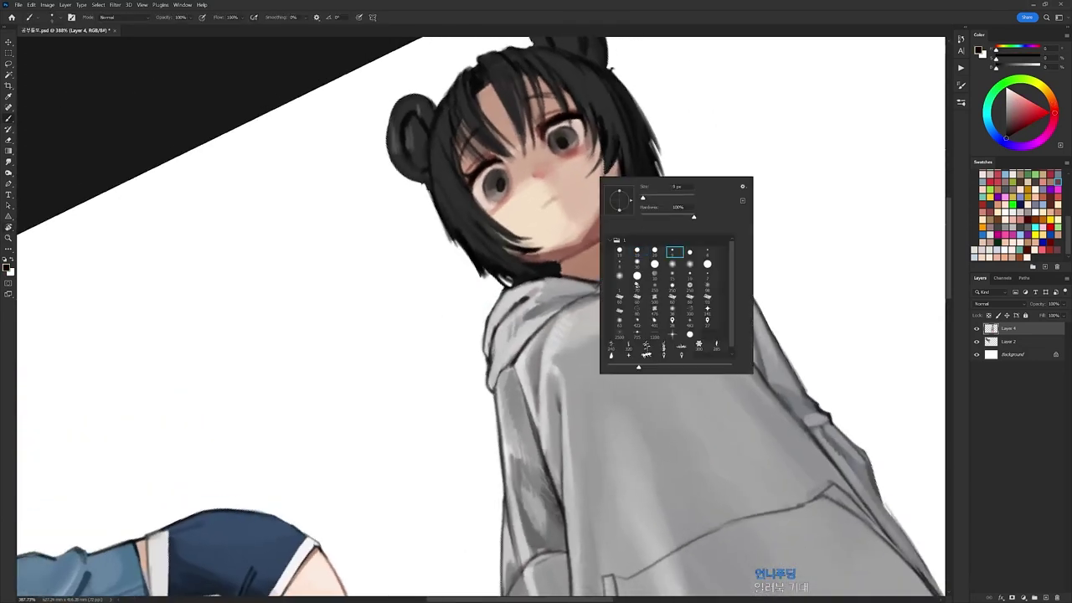
left_click(503, 201, "alt")
left_click(501, 203, "alt")
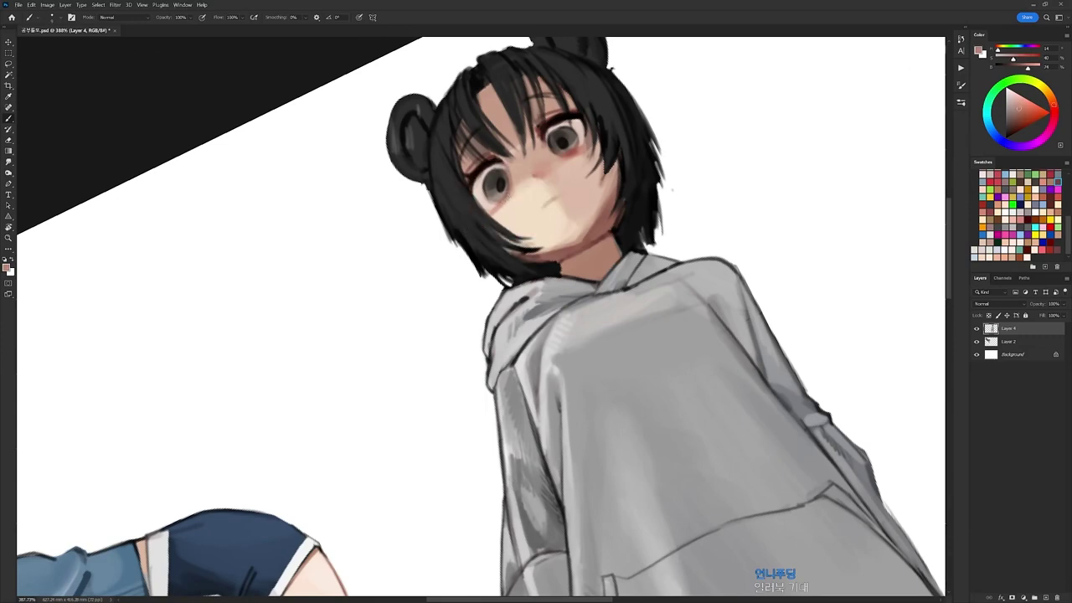
left_click(506, 203, "alt")
Draw a thin black lower lash line under the right eye and turn the canvas back toward level.
left_click(574, 151, "alt")
key("d")
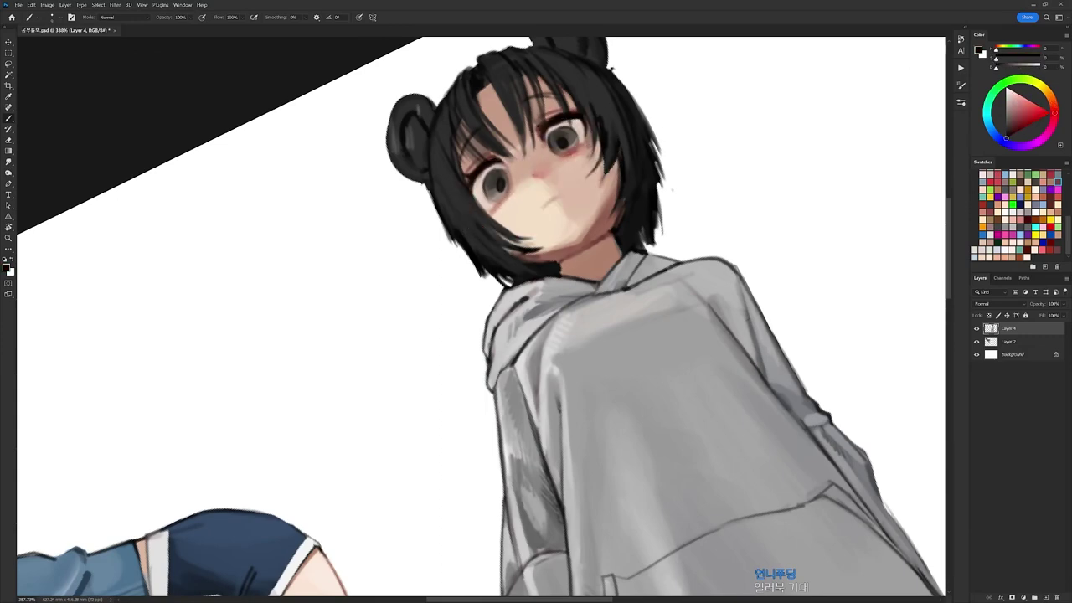
left_click_drag(564, 155, 576, 149)
key("r")
left_click_drag(673, 118, 732, 202)
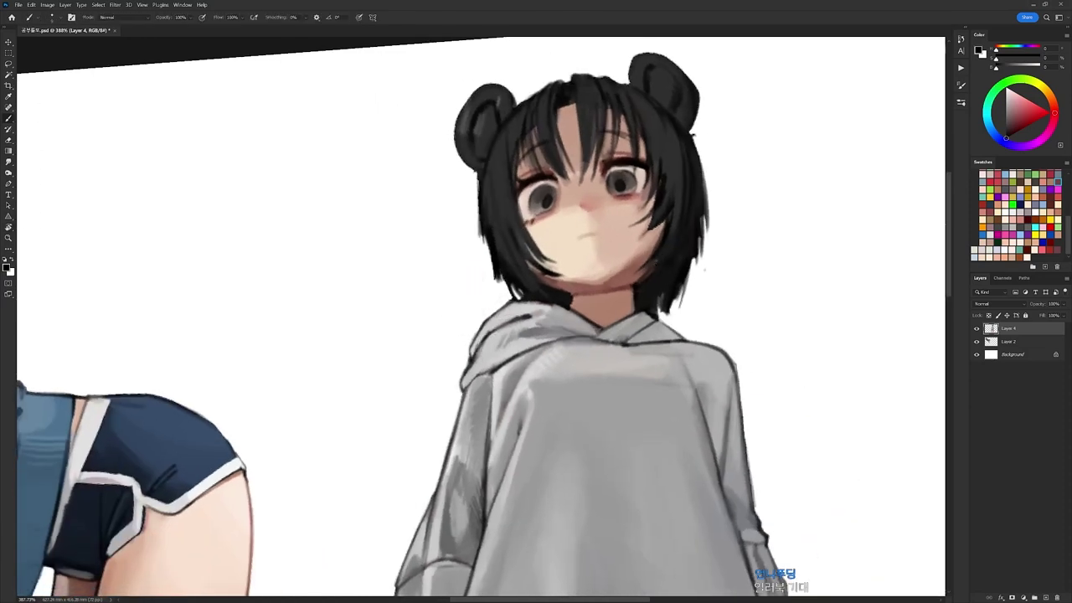
scroll(662, 179, "down", 5)
key("r")
key("Escape")
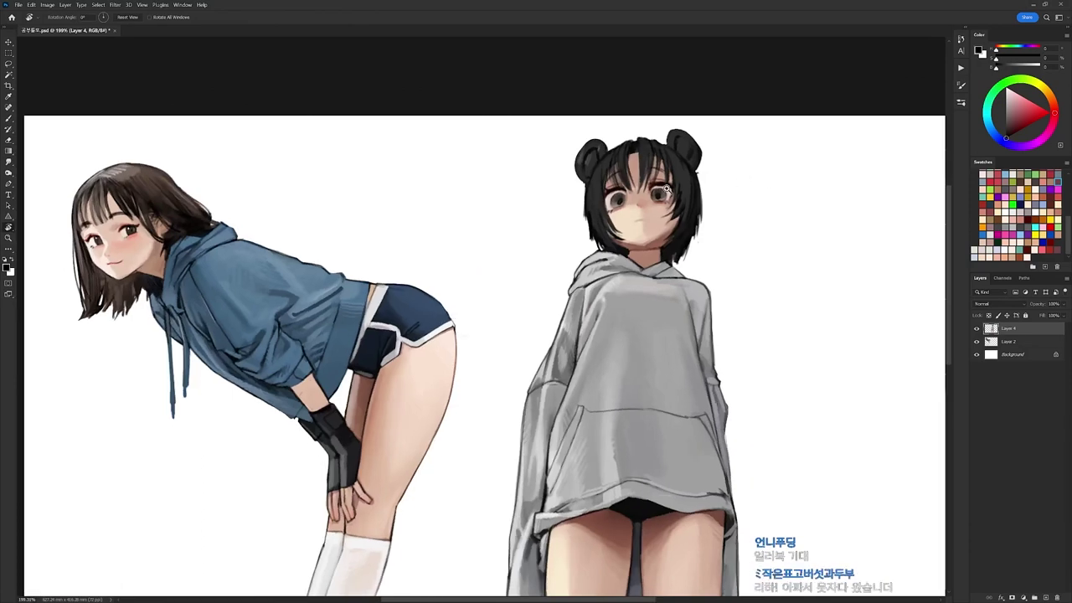
scroll(662, 179, "up", 5)
key("b")
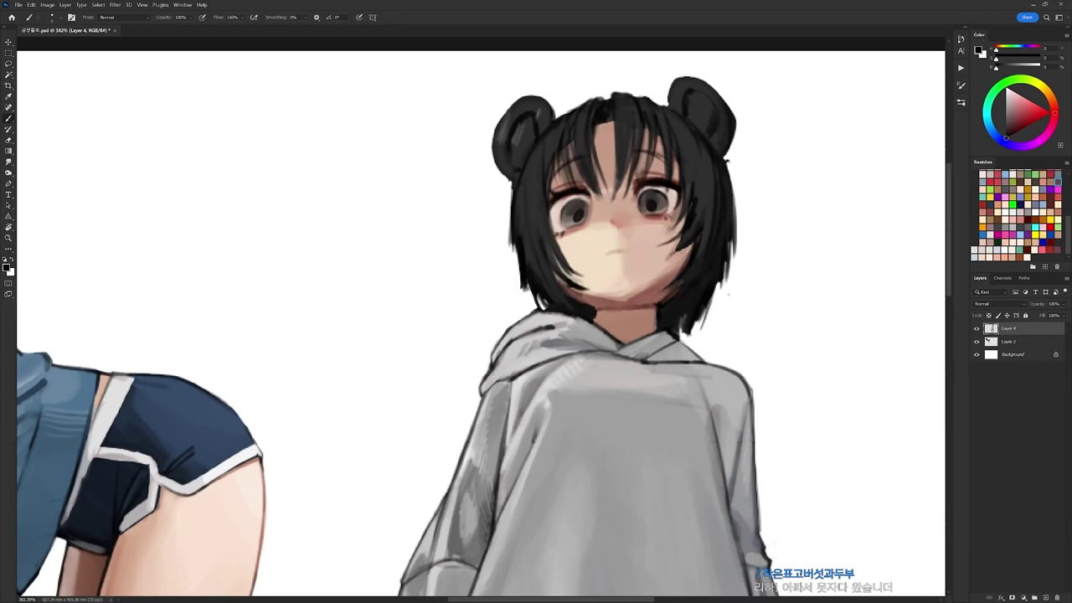
right_click(593, 158)
left_click(643, 246)
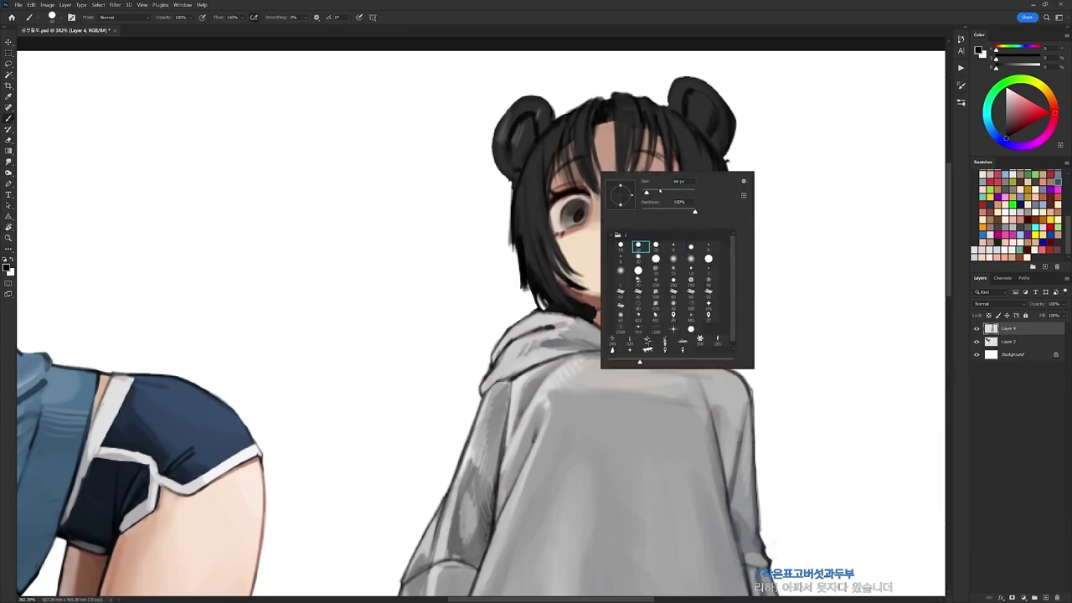
key("Return")
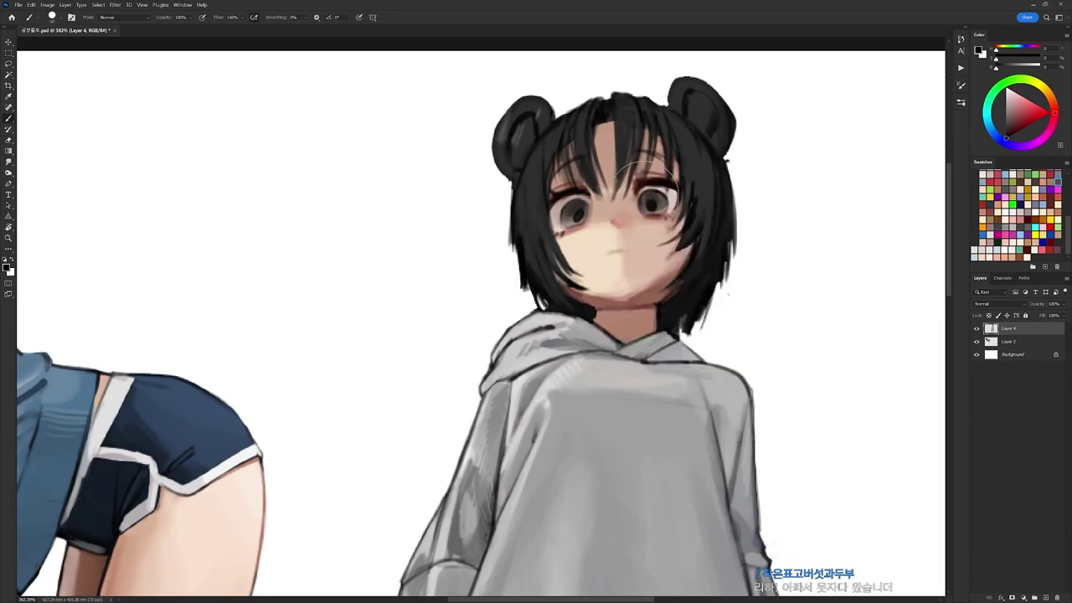
Rotate the canvas and redraw the mouth as a thin dark line using sampled reddish and skin tones.
key("r")
mouse_move(734, 204)
left_mouse_down()
mouse_move(679, 143)
mouse_move(598, 112)
left_mouse_up()
right_click(610, 108)
double_click(673, 212)
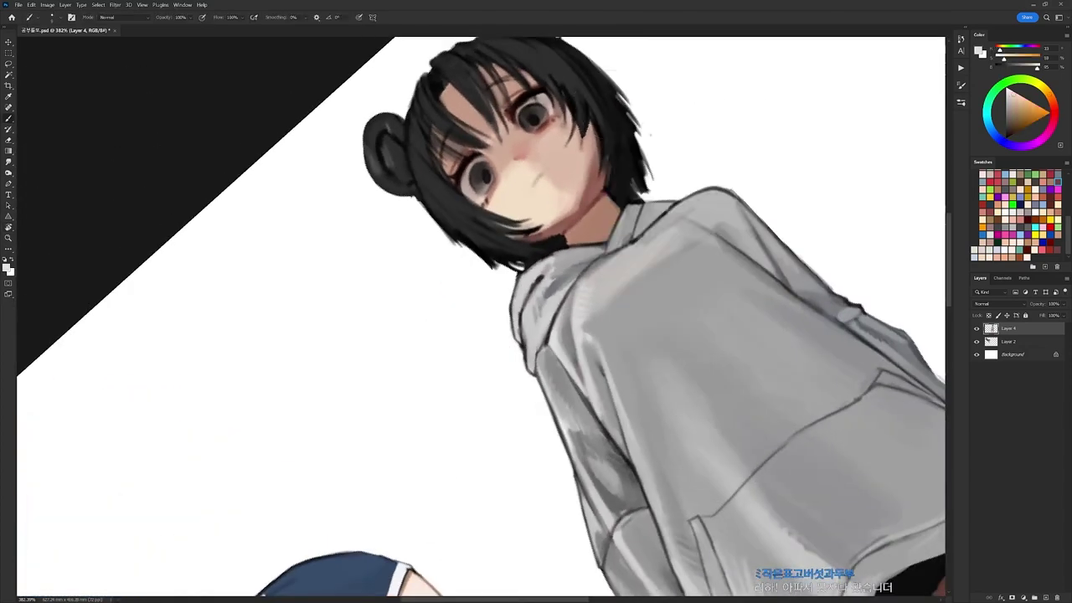
left_click(547, 126, "alt")
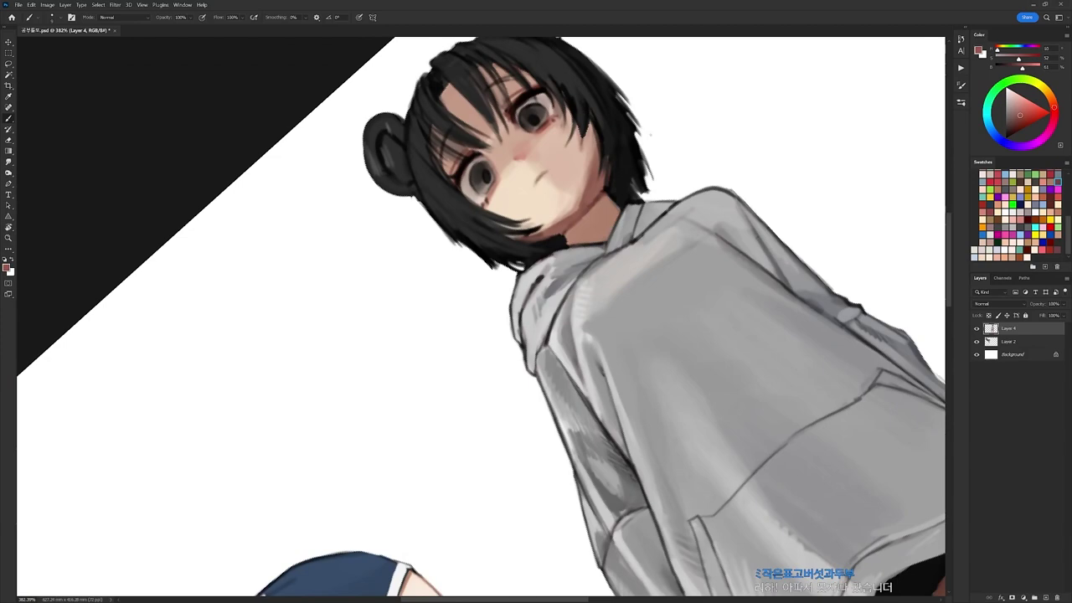
key("d")
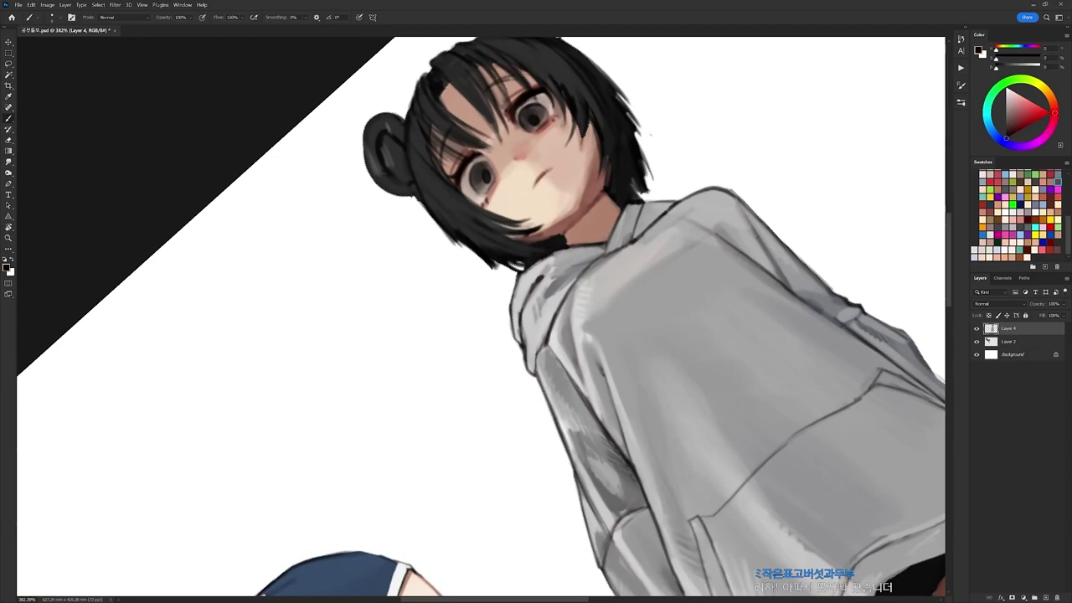
left_click(528, 184, "alt")
key("r")
left_click_drag(522, 175, 604, 227)
Touch up the mouth line and the bang tips between the eyes with black and sampled skin tones, and reset the canvas rotation.
key("d")
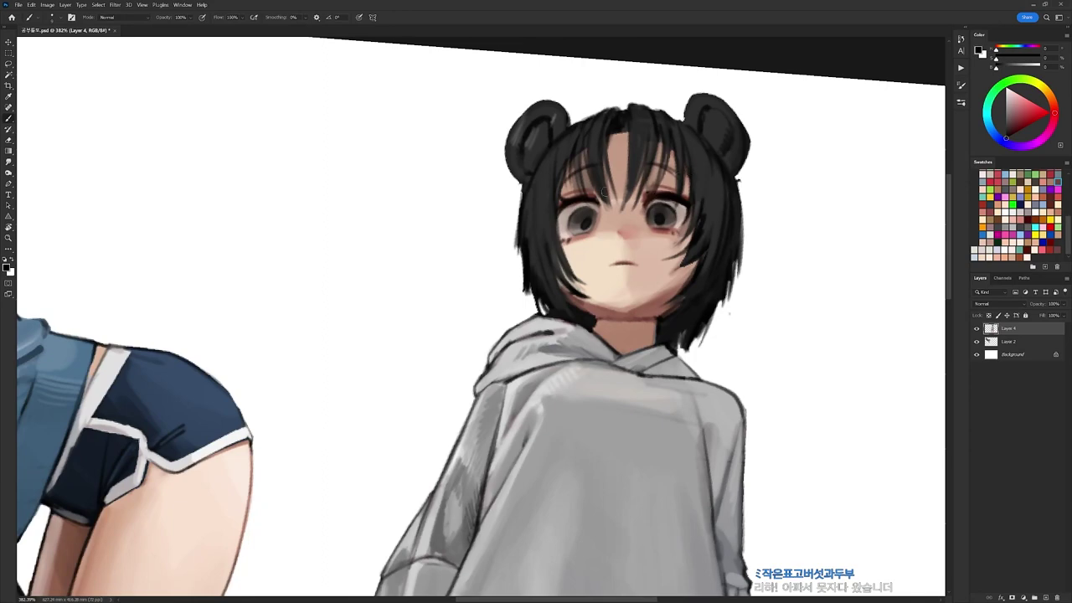
left_click(610, 202, "alt")
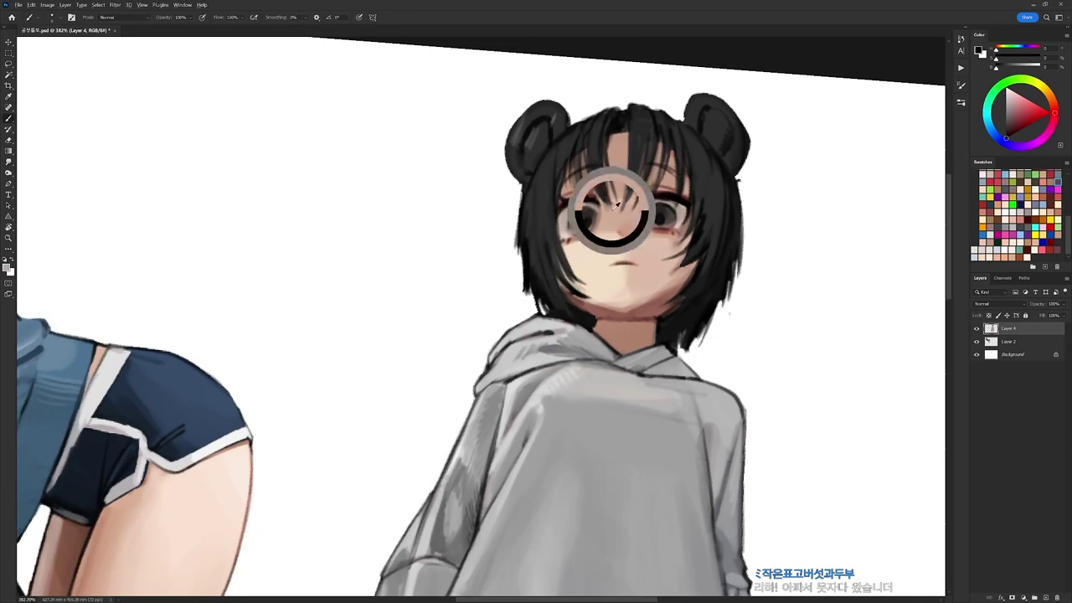
key("d")
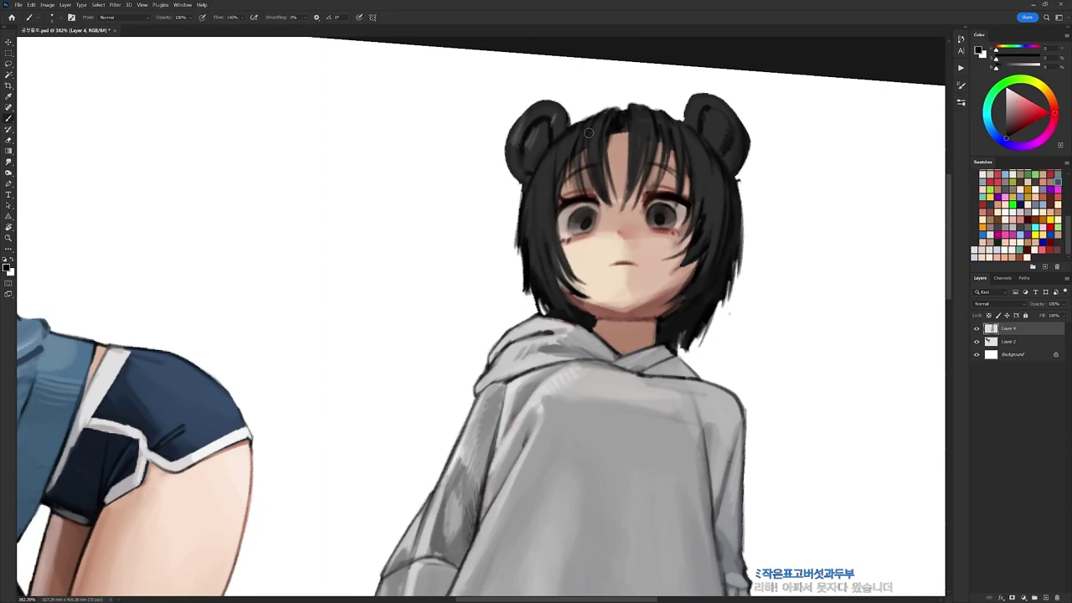
left_click(585, 142, "alt")
key("r")
key("Escape")
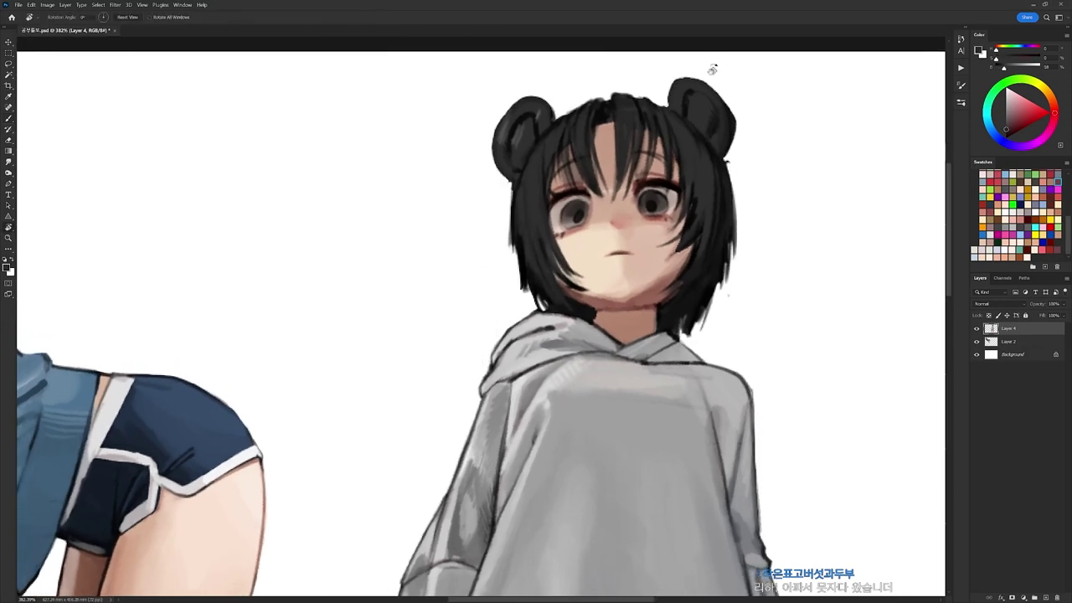
Try large round white highlights in both eyes with the small soft brush.
key("b")
key("d")
right_click(699, 106)
left_click(804, 205)
left_click(866, 105, "alt")
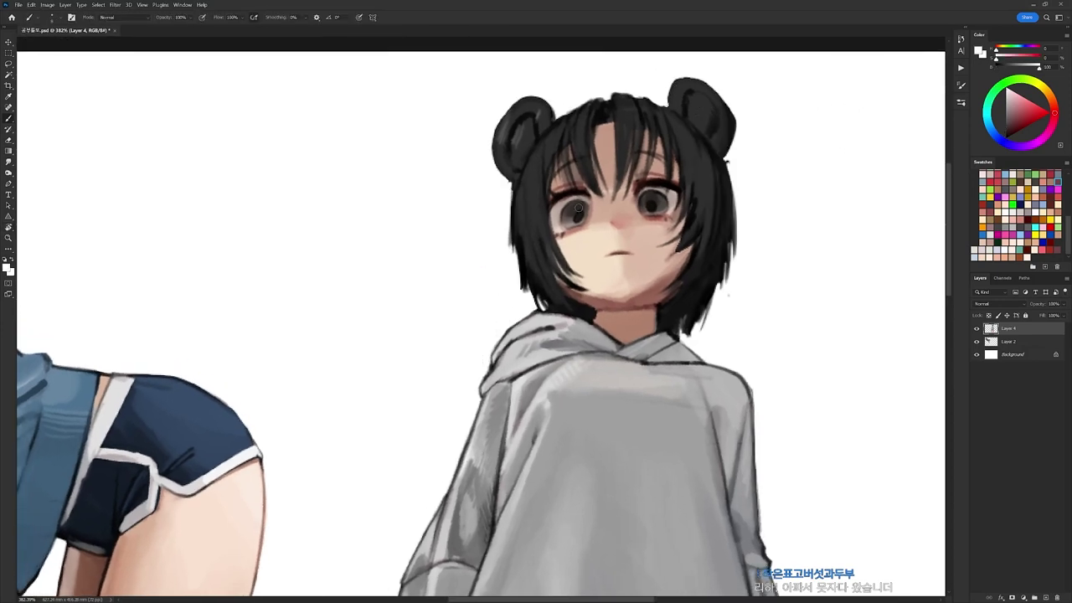
key("ctrl+z")
left_click_drag(568, 210, 575, 208)
left_click(648, 199)
Try trimming the large white eye highlights with black strokes from the small hard round brush.
right_click(685, 157)
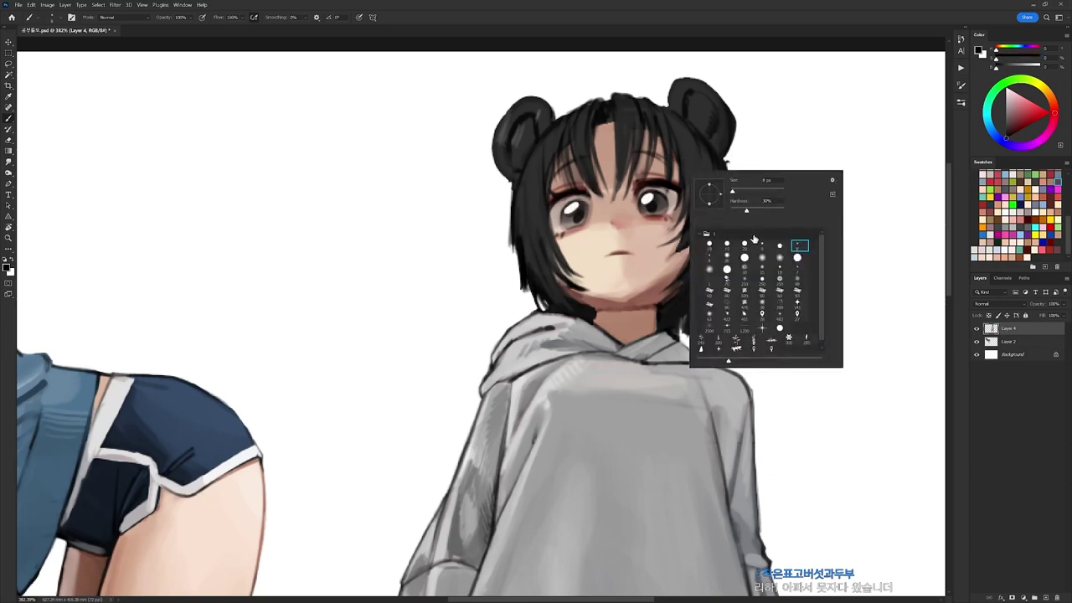
left_click(762, 246)
left_click(580, 207)
left_click_drag(574, 213, 581, 206)
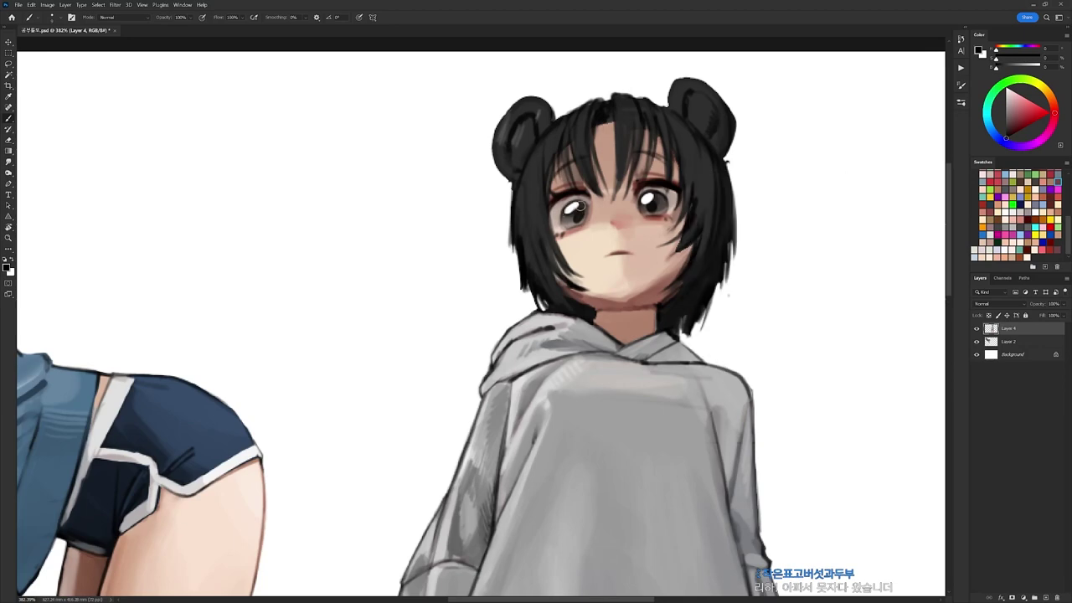
mouse_move(677, 181)
left_mouse_down()
mouse_move(660, 179)
mouse_move(694, 177)
left_mouse_up()
scroll(692, 174, "down", 4)
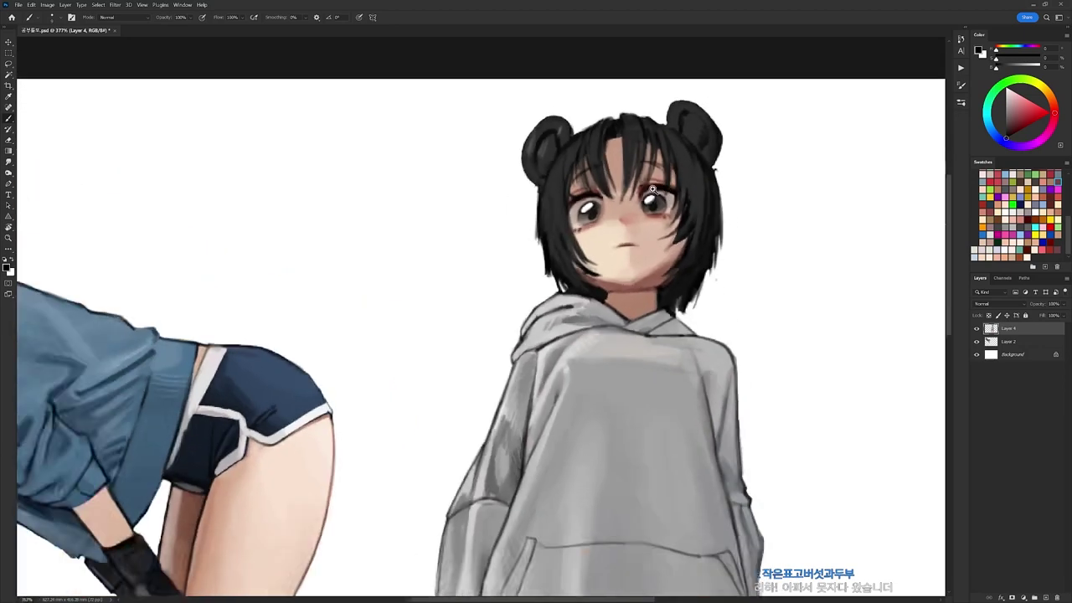
scroll(685, 165, "up", 3)
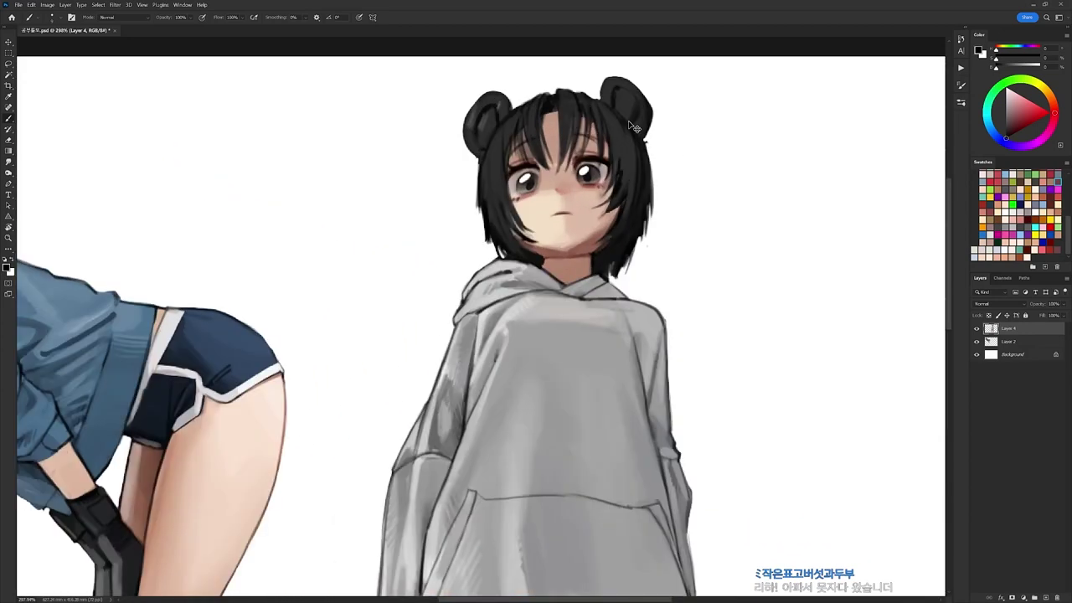
scroll(628, 121, "up", 1)
Refine the dark pupils and irises with the 9 px hard round brush and colours sampled around the eyes.
right_click(651, 141)
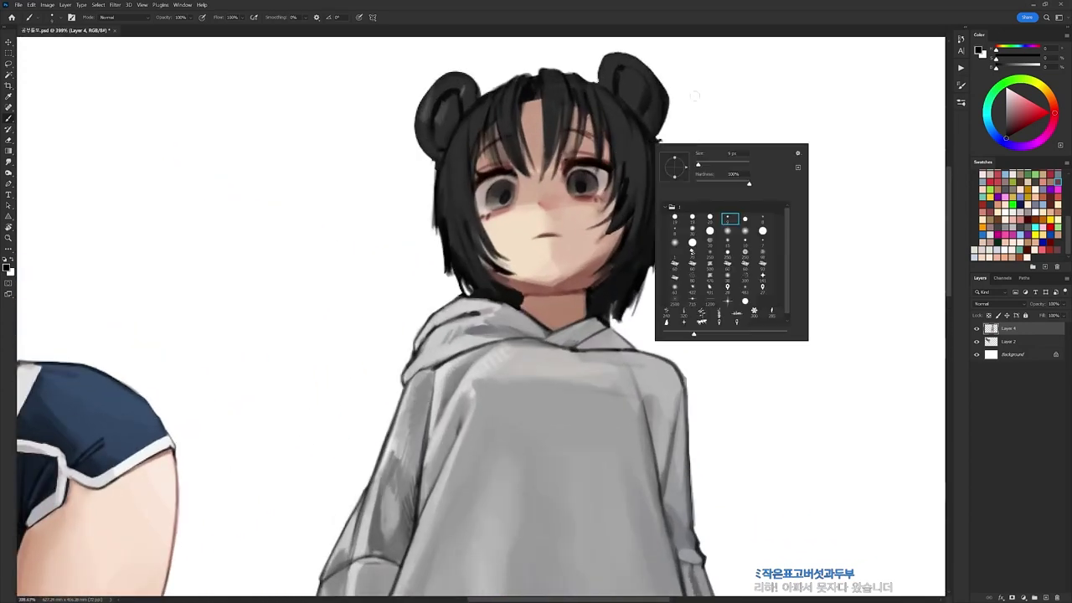
left_click(511, 183, "alt")
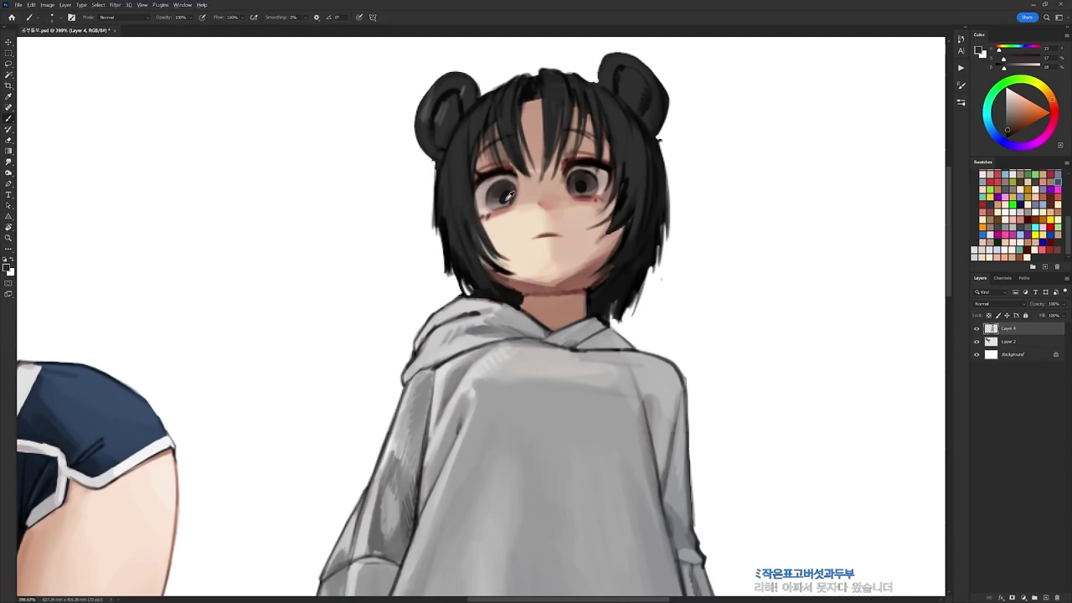
left_click(503, 203, "alt")
left_click(614, 154, "alt")
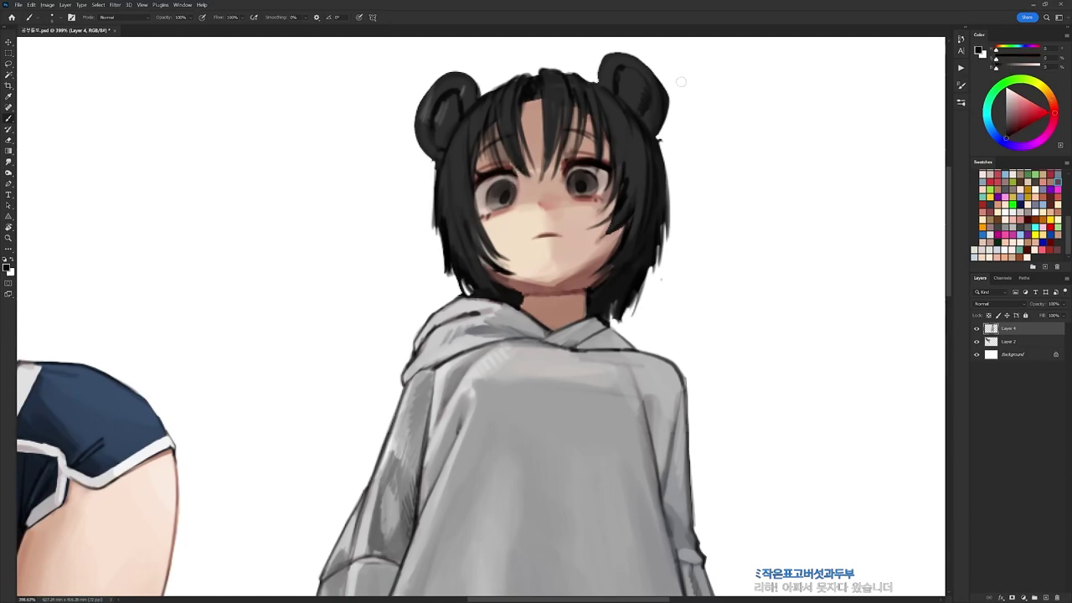
right_click(704, 107)
left_click(510, 191, "alt")
scroll(536, 171, "down", 3)
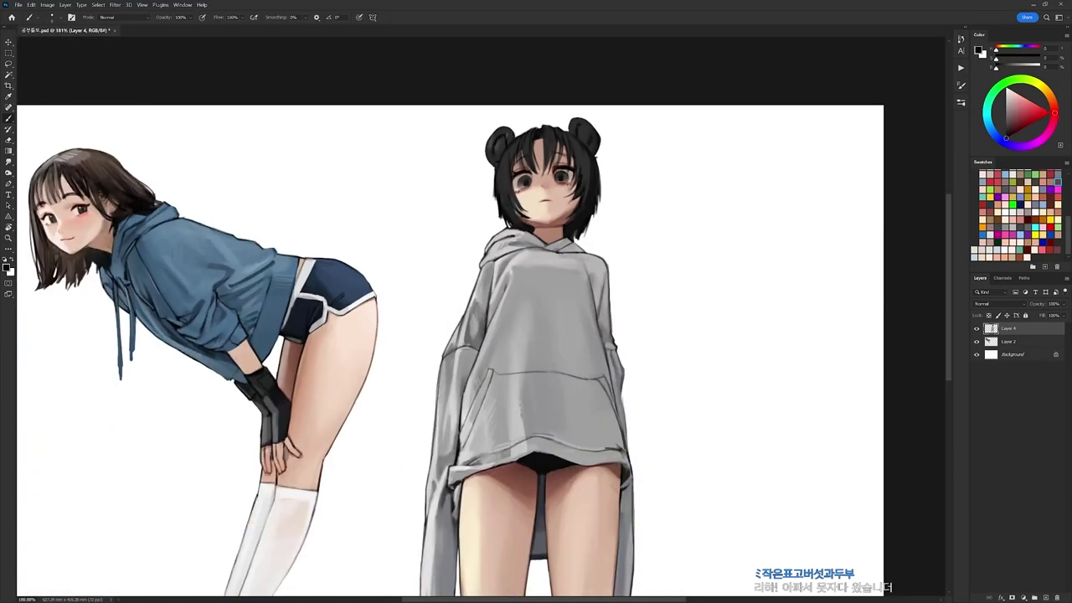
scroll(599, 183, "up", 3)
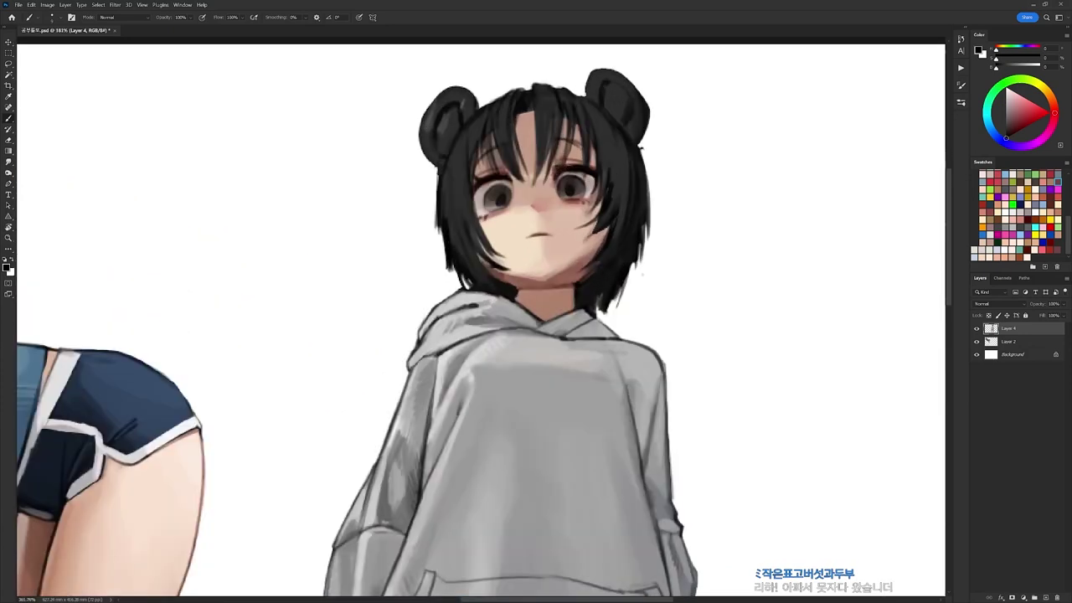
left_click(511, 172, "alt")
left_click(512, 171, "alt")
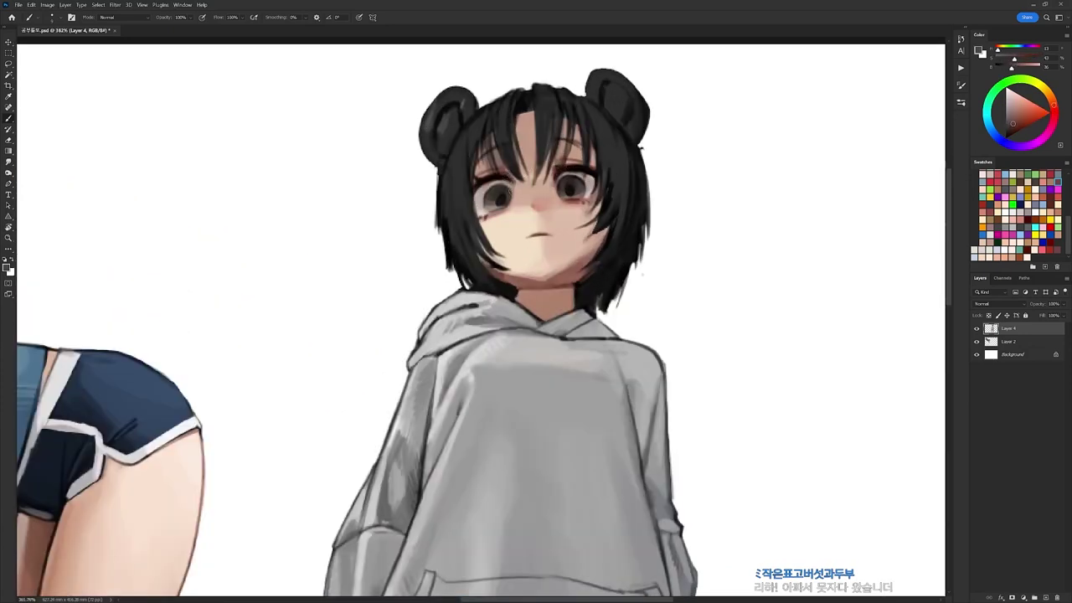
Dot a small white highlight into each eye and clean up around it in black with the 9 px hard round brush.
right_click(697, 114)
left_click(799, 222)
left_click(673, 171, "alt")
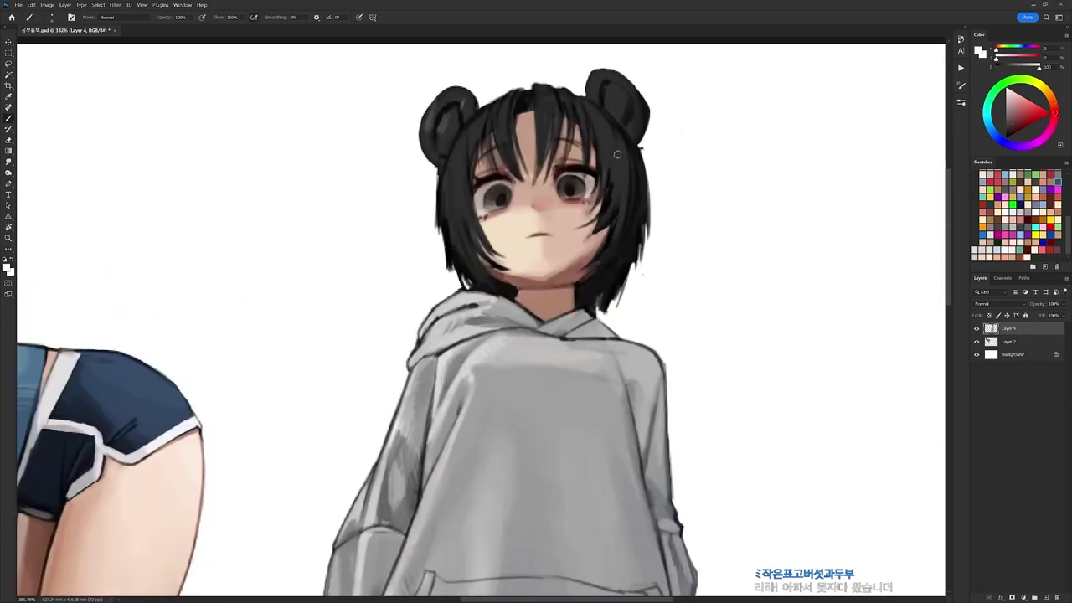
left_click(503, 191)
key("x")
right_click(605, 176)
left_click(684, 256)
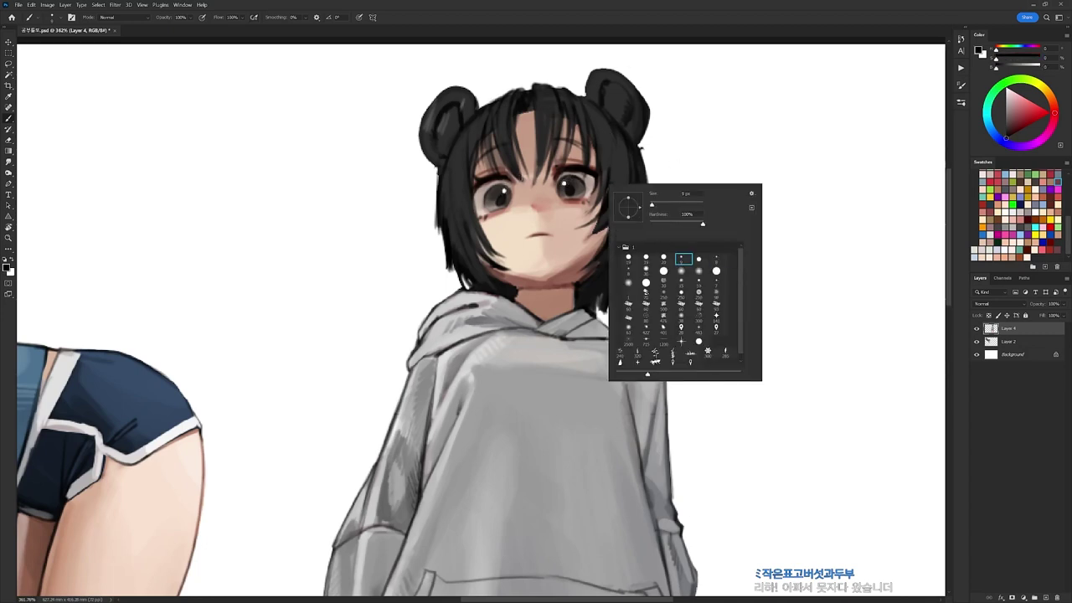
key("Return")
left_click(567, 179)
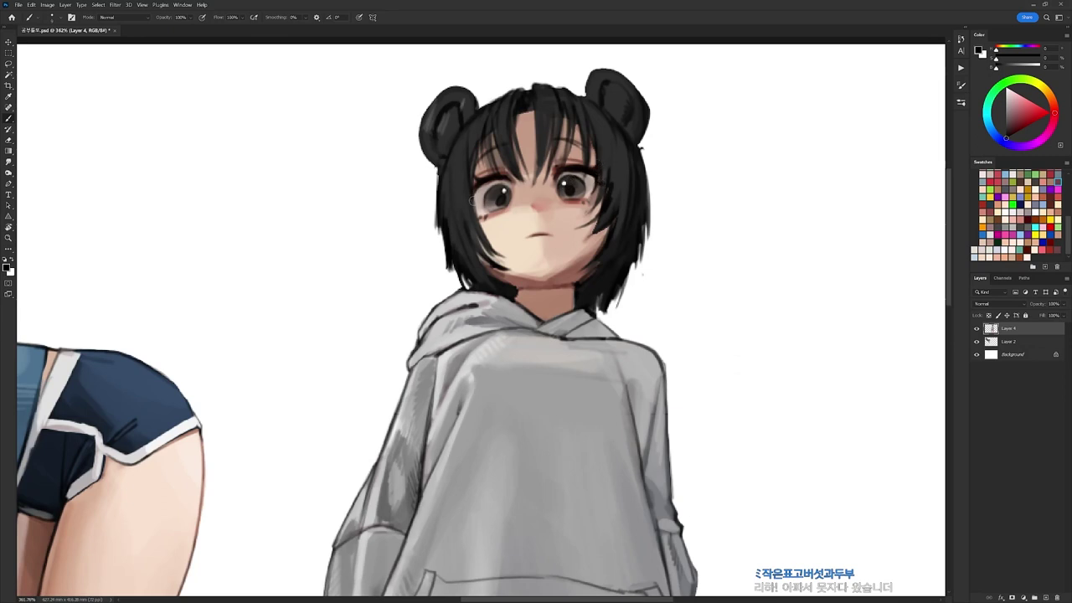
Blend a sampled skin tone into the hair beside the left eye with the 19 px brush and redefine the strands in black.
right_click(568, 169)
left_click(608, 247)
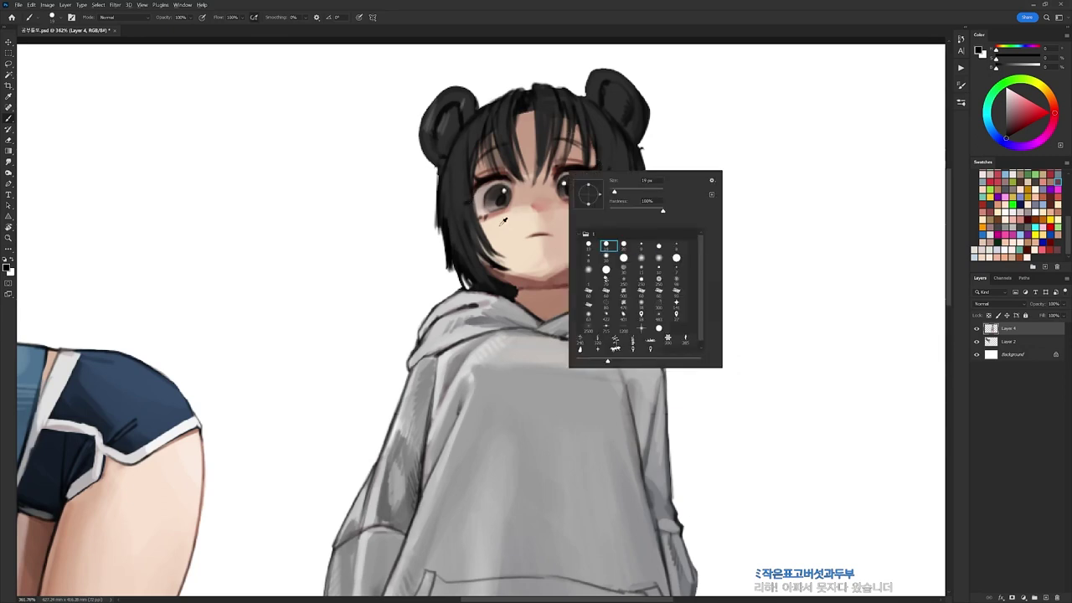
left_click(512, 190, "alt")
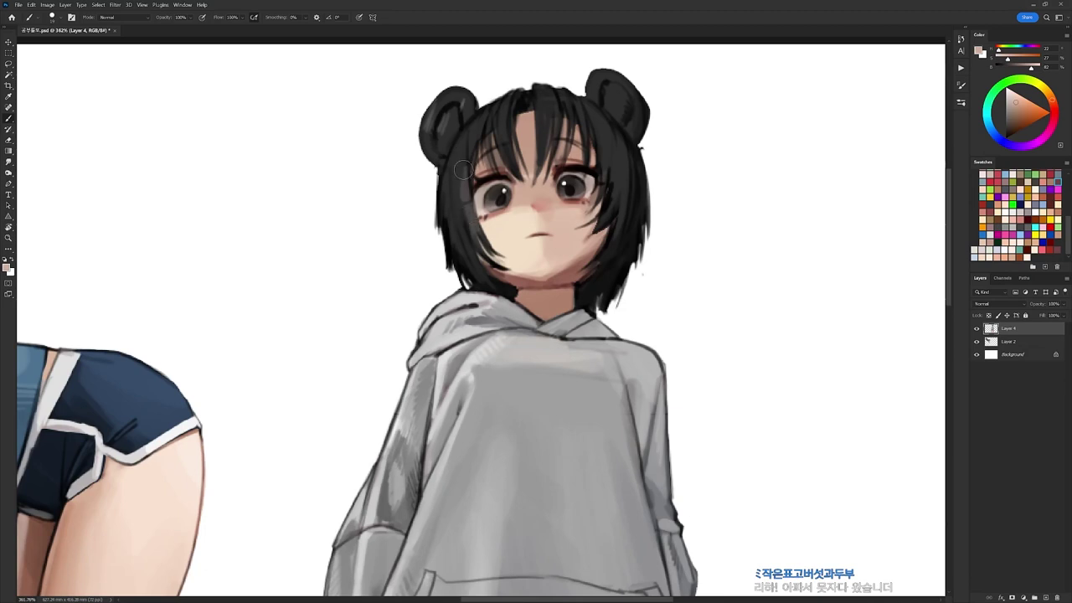
left_click(470, 165, "alt")
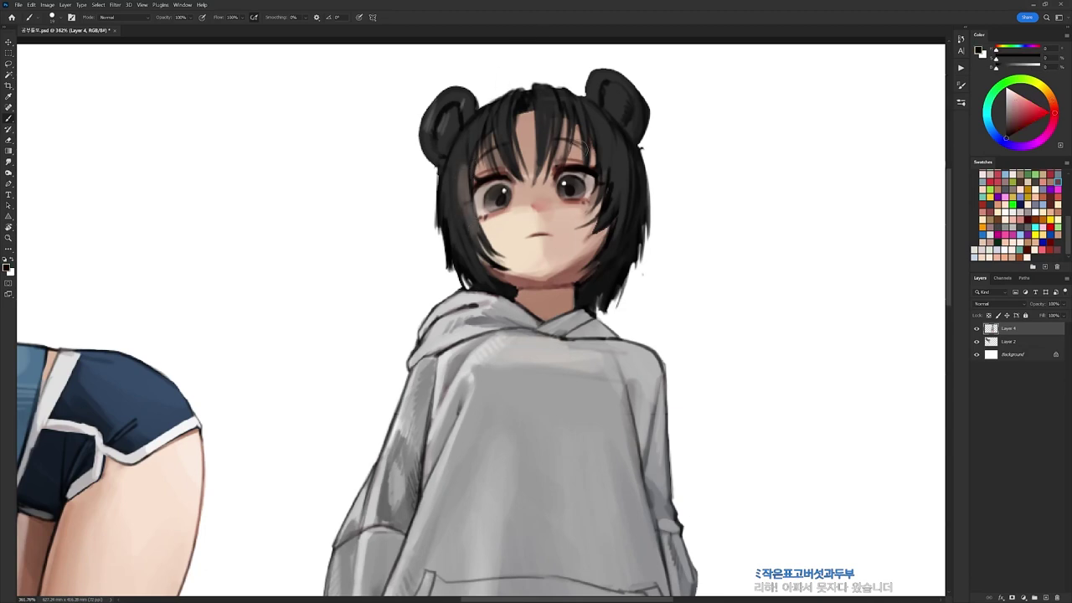
right_click(578, 114)
left_click(490, 195)
left_click(469, 244, "alt")
scroll(529, 221, "down", 5)
left_click_drag(615, 193, 626, 110)
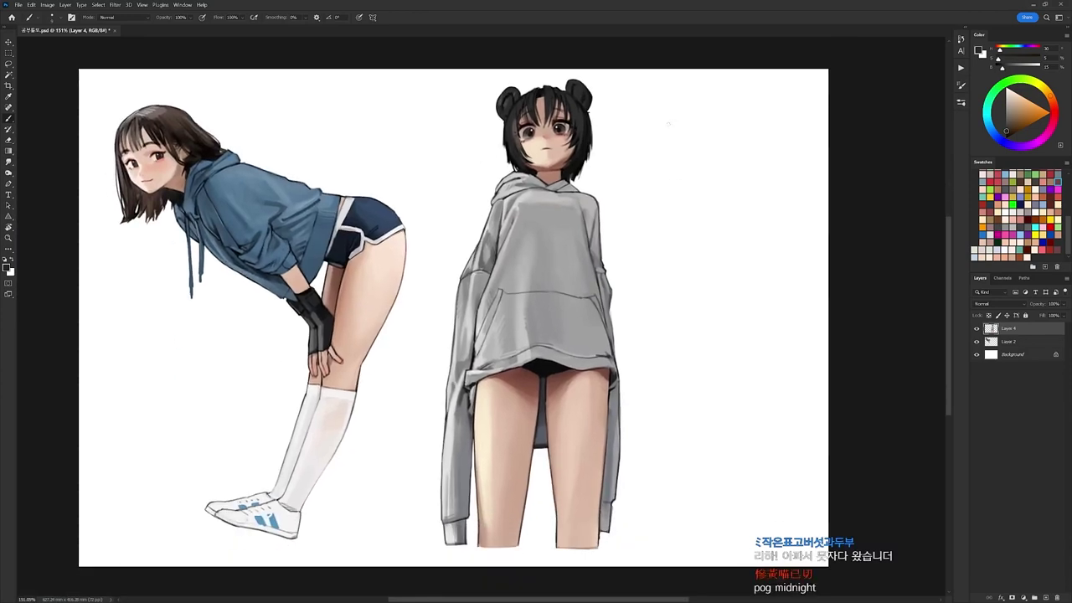
Refine the side hair, jawline and neck shadow with black and sampled reddish skin tones.
scroll(584, 150, "up", 5)
left_click(584, 151, "alt")
left_click(523, 197, "alt")
left_click(483, 184, "alt")
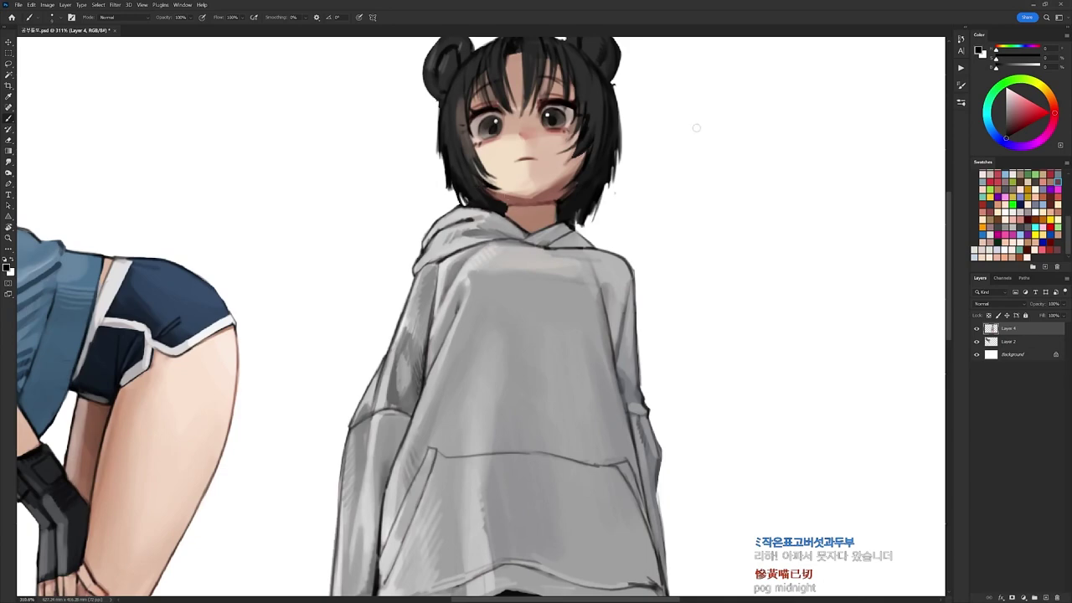
left_click(538, 206, "alt")
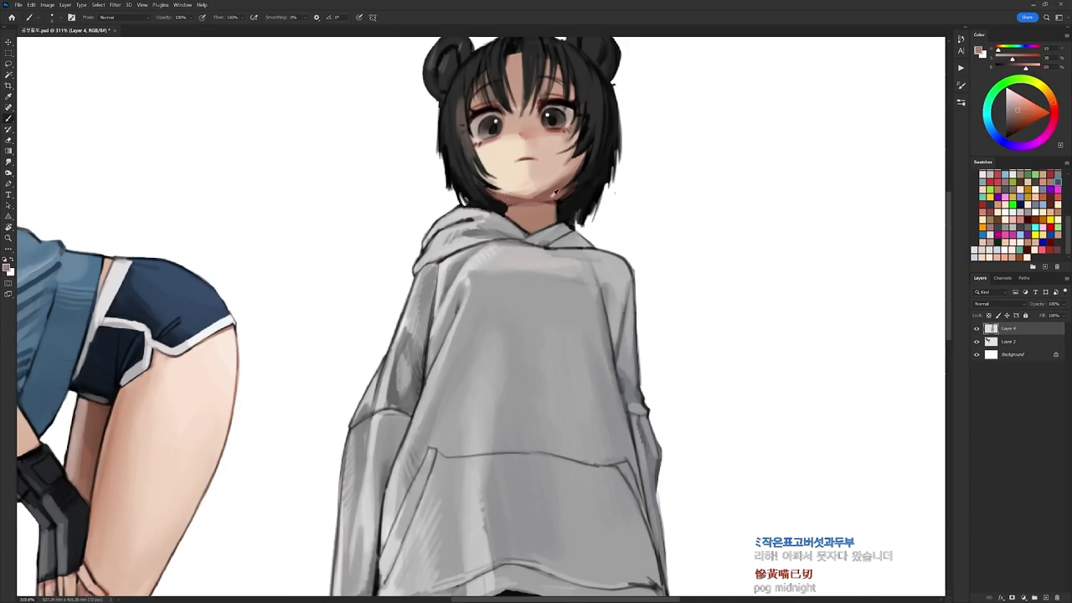
left_click(513, 199, "alt")
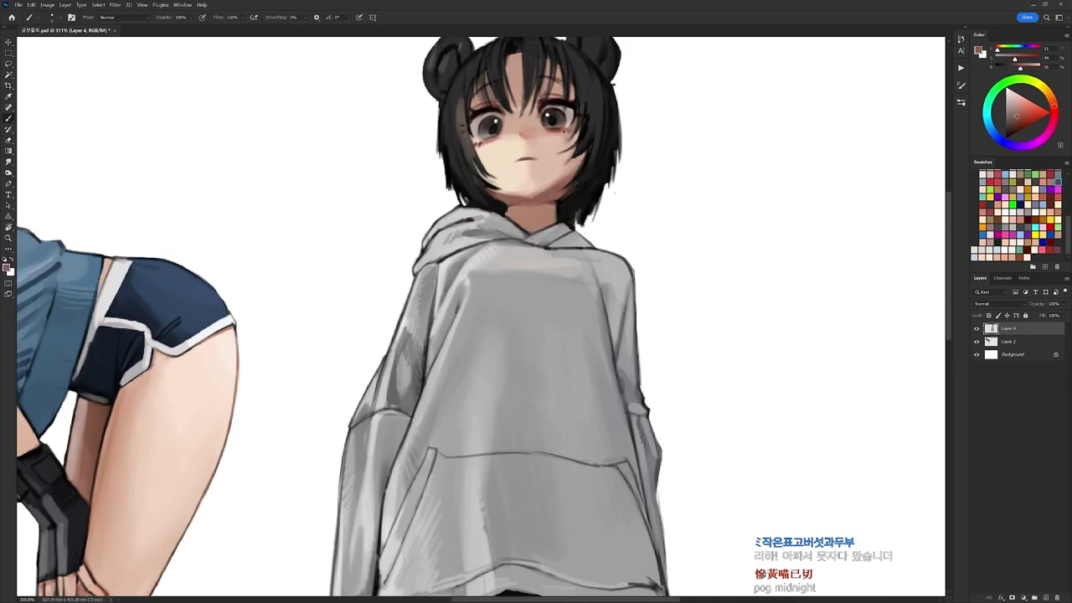
scroll(625, 150, "down", 5)
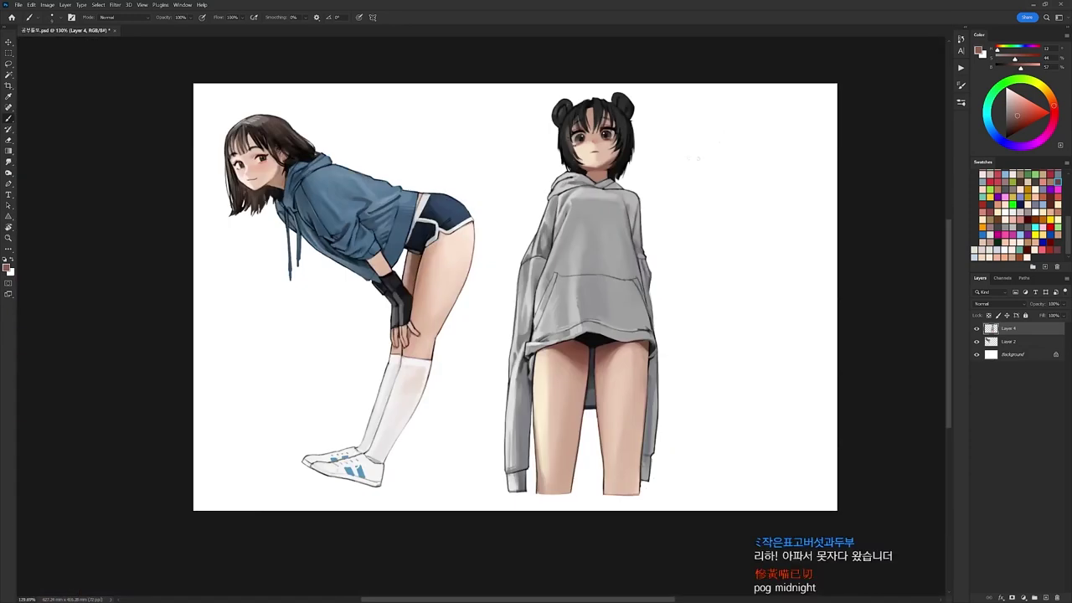
Lasso the head of the hoodie character and scale it up proportionally to about 104%.
scroll(645, 131, "up", 3)
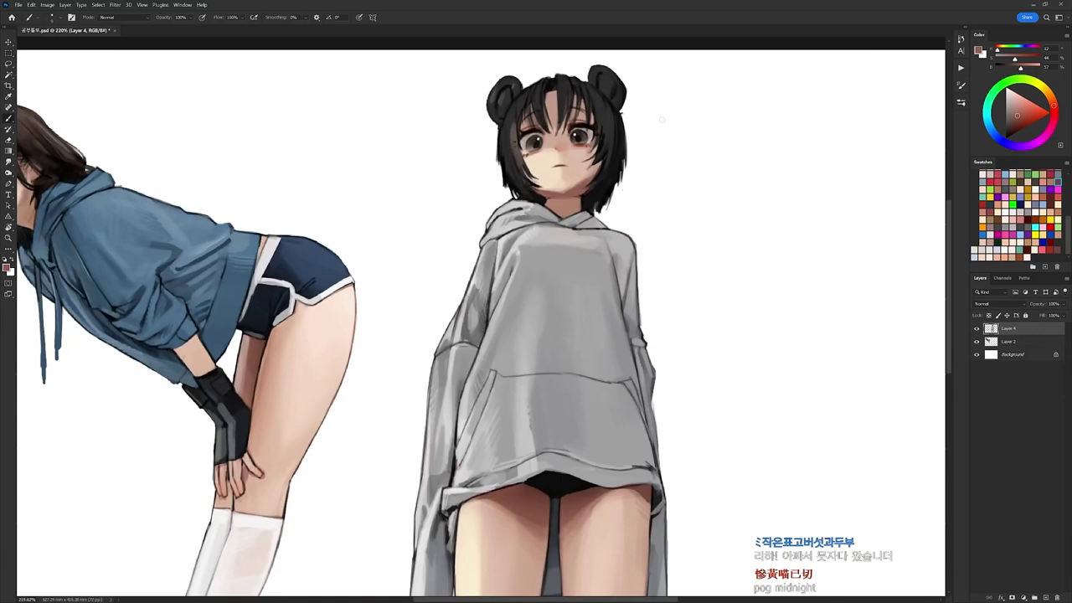
key("l")
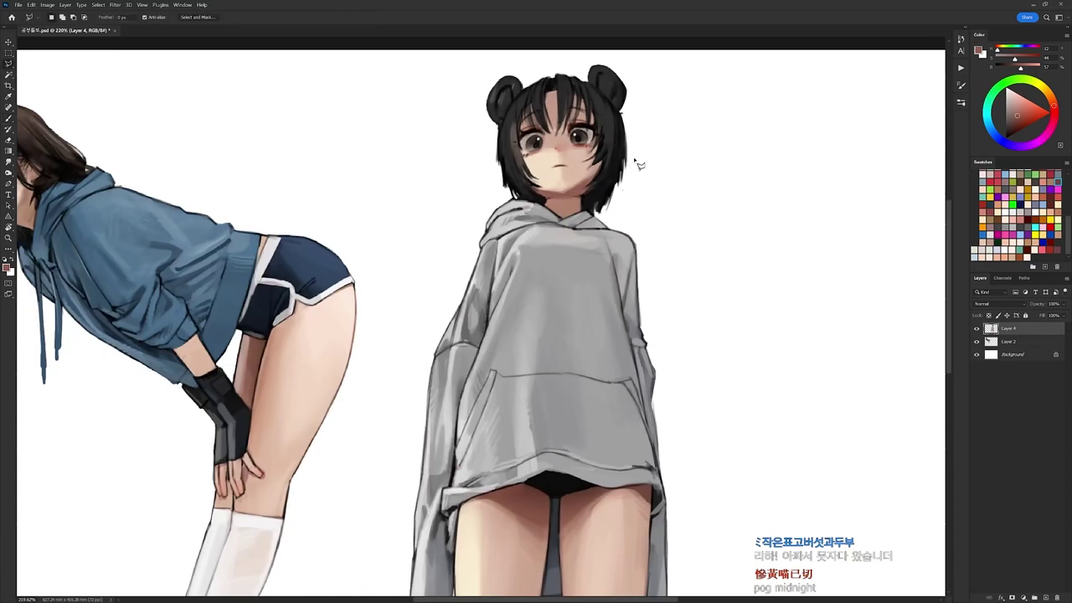
mouse_move(633, 141)
left_mouse_down()
mouse_move(584, 195)
mouse_move(512, 199)
mouse_move(482, 60)
mouse_move(680, 126)
mouse_move(638, 134)
mouse_move(584, 195)
mouse_move(584, 168)
left_mouse_up()
key("ctrl+t")
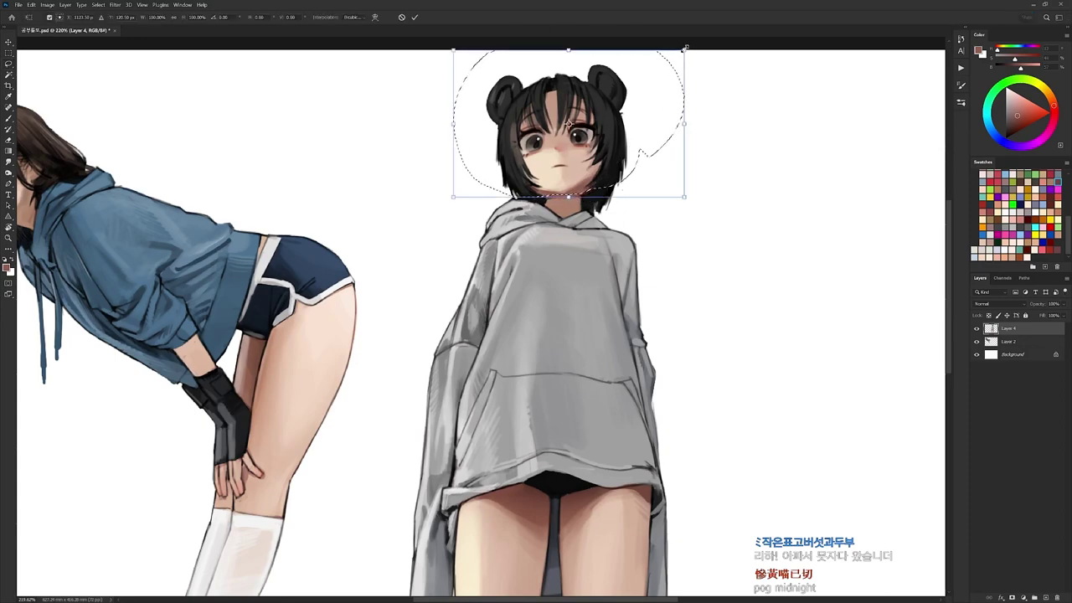
left_click_drag(684, 49, 686, 44)
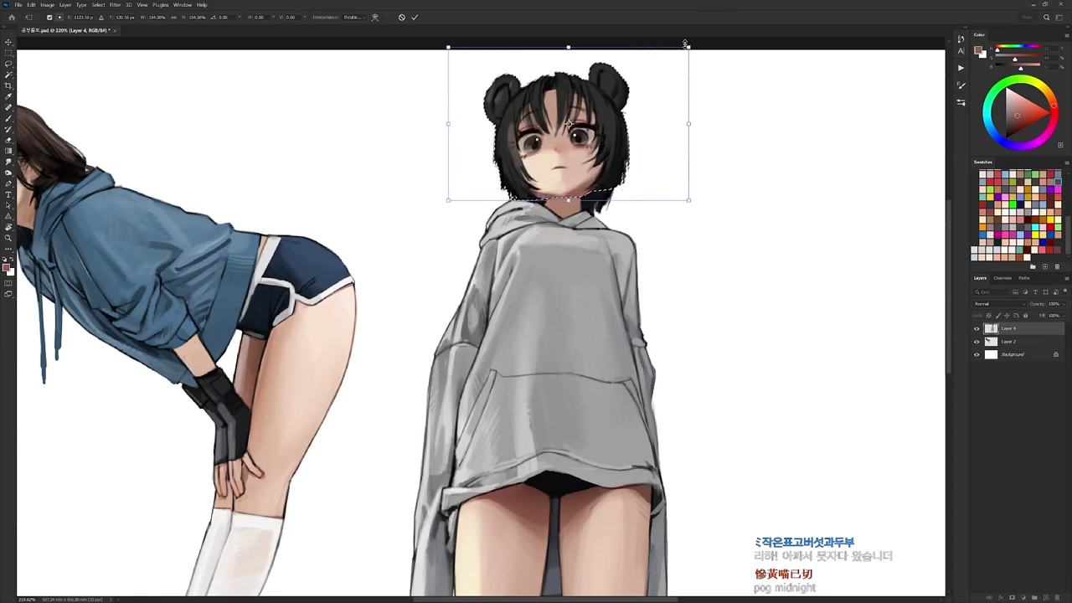
key("Return")
Touch up the hair beside the neck and right eye and the neck edge with black and sampled skin and dark brown tones.
key("b")
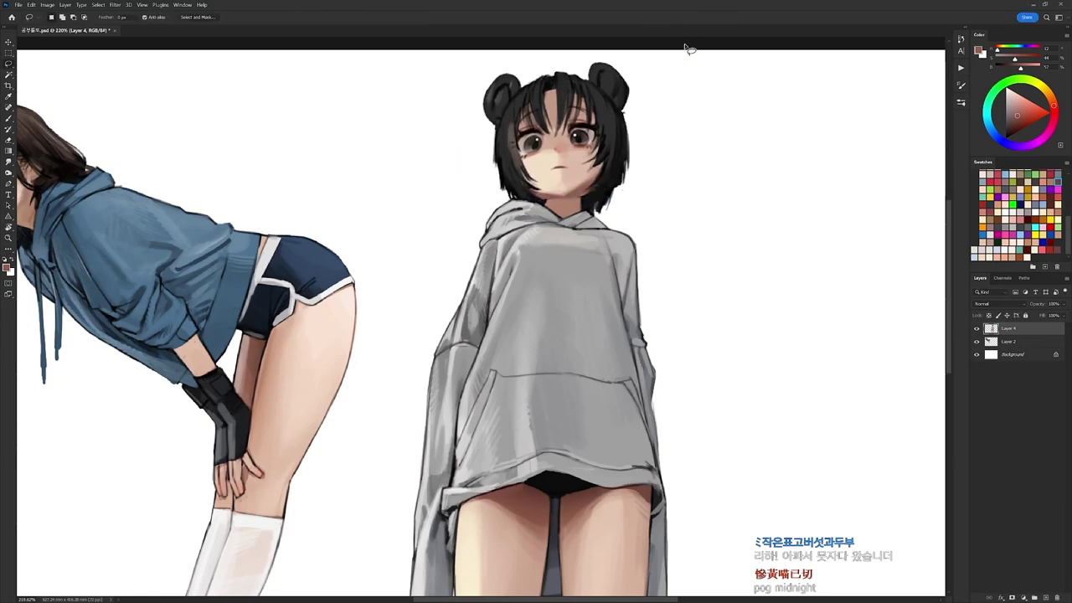
key("d")
left_click(600, 190, "alt")
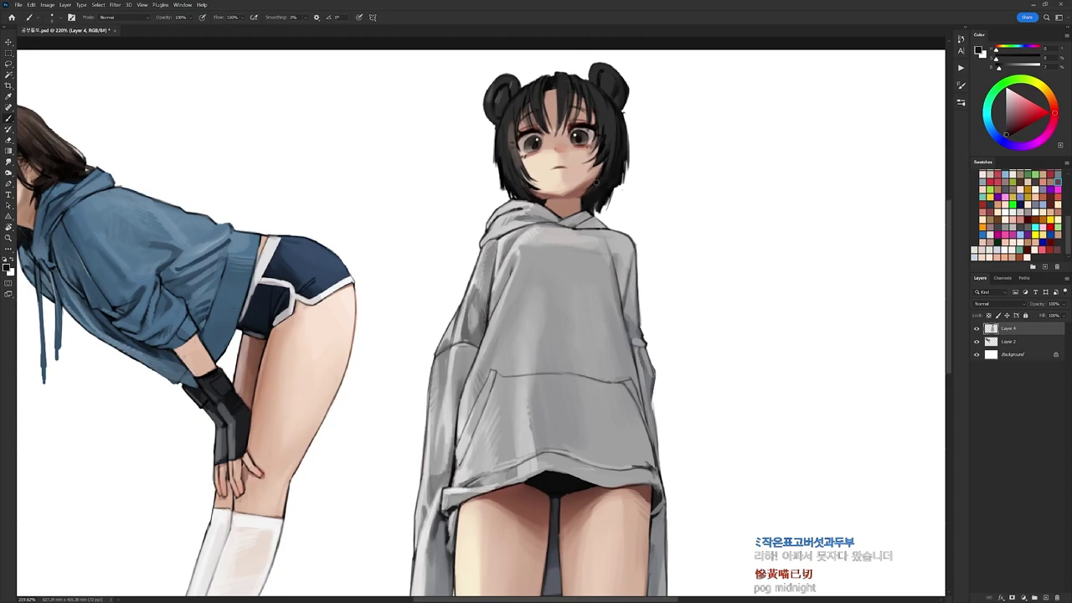
left_click(546, 203, "alt")
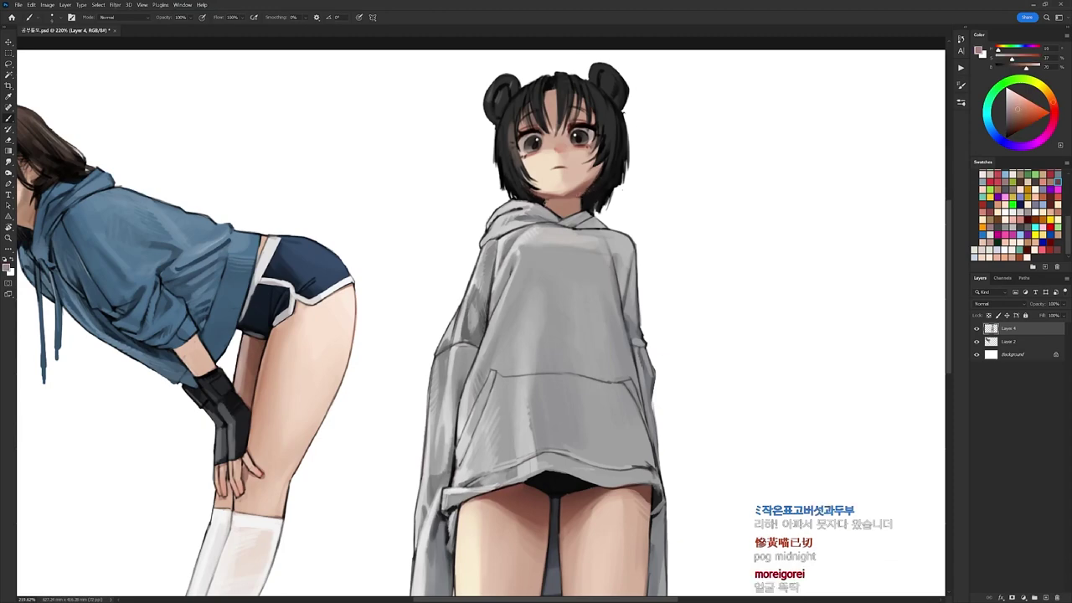
key("d")
key("e")
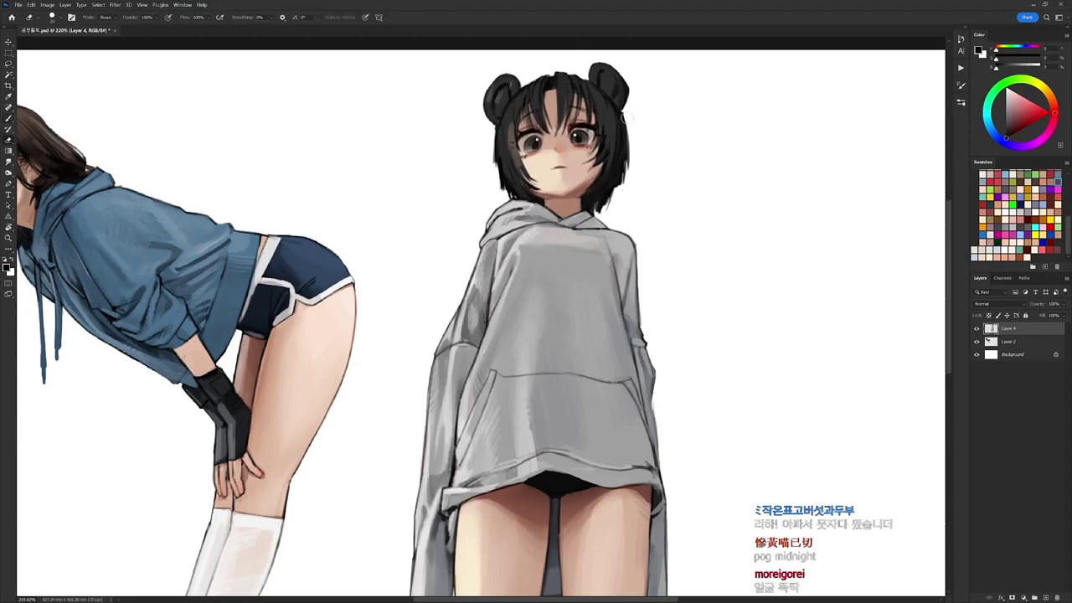
key("b")
left_click(539, 138, "alt")
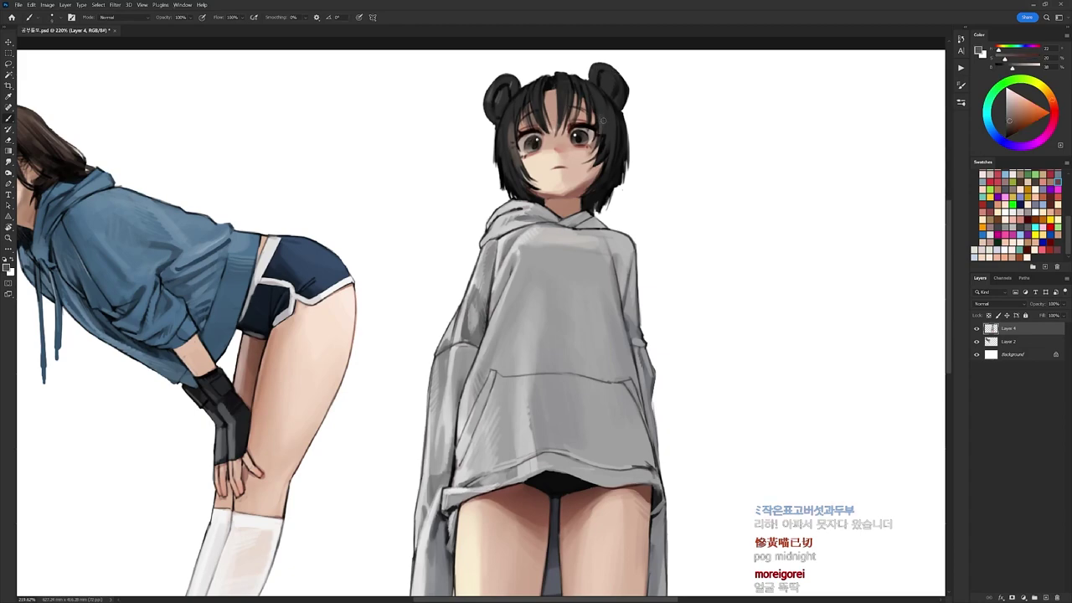
scroll(600, 111, "down", 3)
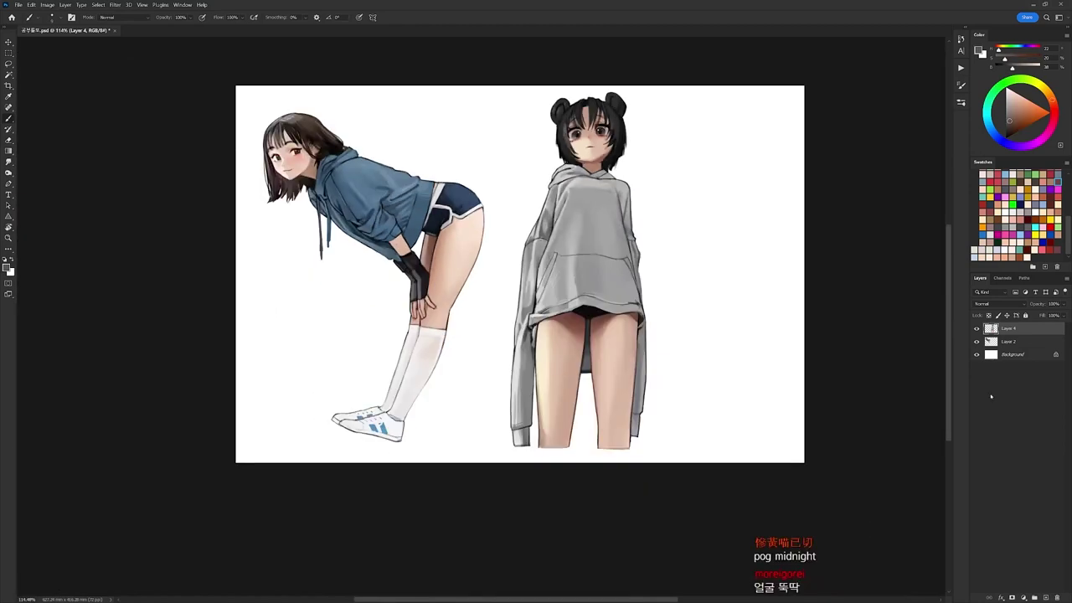
Paint a small black drawstring eyelet and knot on the left side of the grey hoodie's hood opening.
scroll(575, 125, "up", 4)
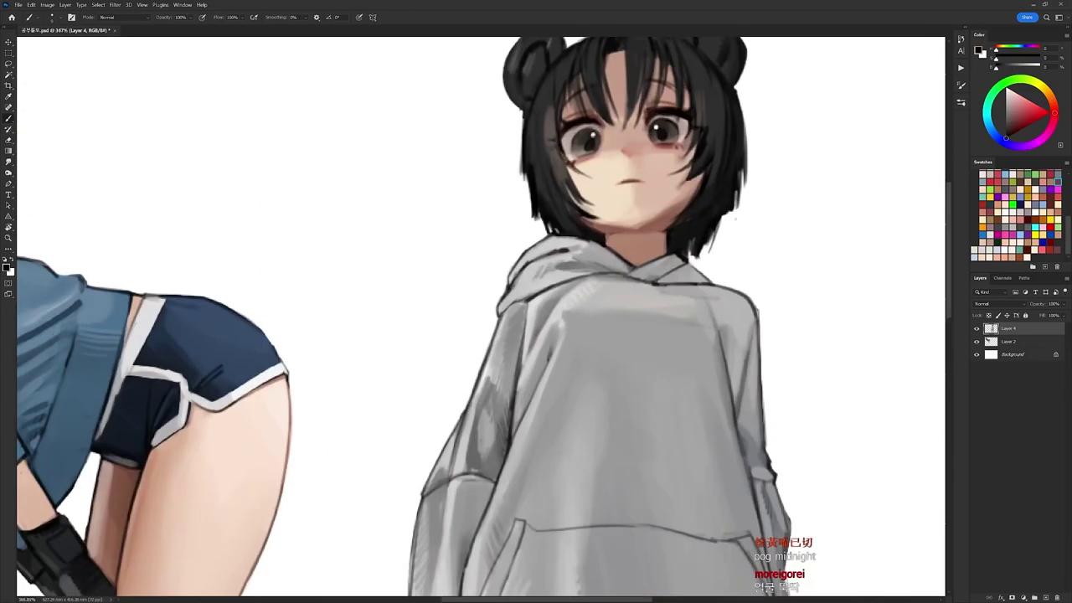
scroll(613, 186, "down", 2)
left_click_drag(612, 186, 615, 146)
scroll(615, 146, "up", 1)
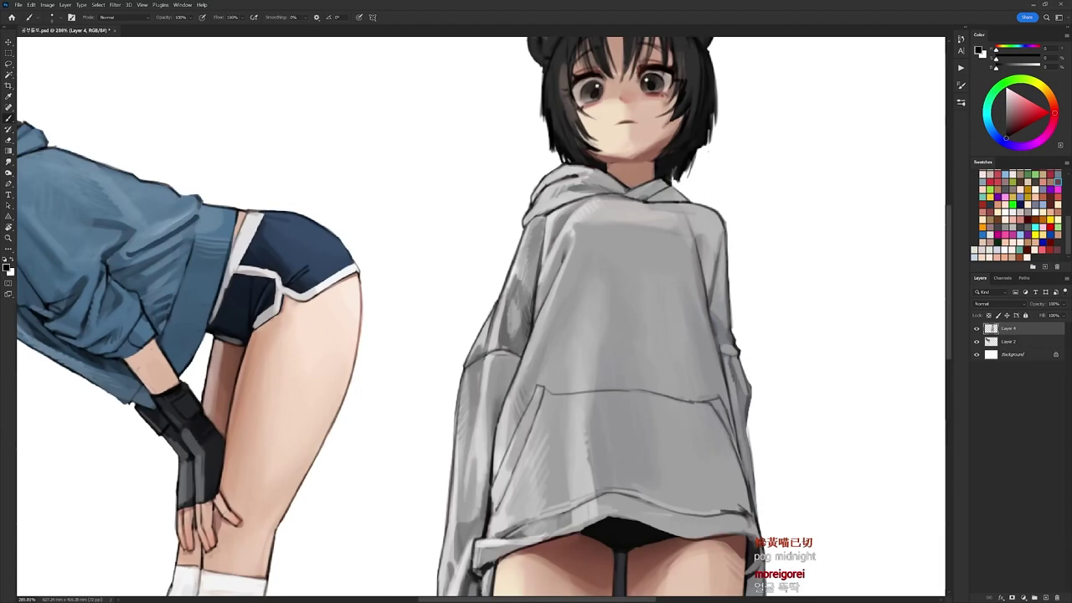
right_click(617, 167)
left_click(678, 247)
left_click(698, 58, "alt")
left_click(589, 182)
left_click(588, 189)
left_click_drag(600, 181, 594, 191)
key("d")
left_click(592, 189)
left_click(596, 184)
Draw a long thin black drawstring hanging from the left eyelet to just above the hoodie pocket, redoing the first short stroke.
left_click_drag(600, 185, 609, 219)
key("ctrl+z")
key("ctrl+z")
mouse_move(601, 181)
left_mouse_down()
mouse_move(607, 220)
mouse_move(581, 364)
mouse_move(595, 288)
left_mouse_up()
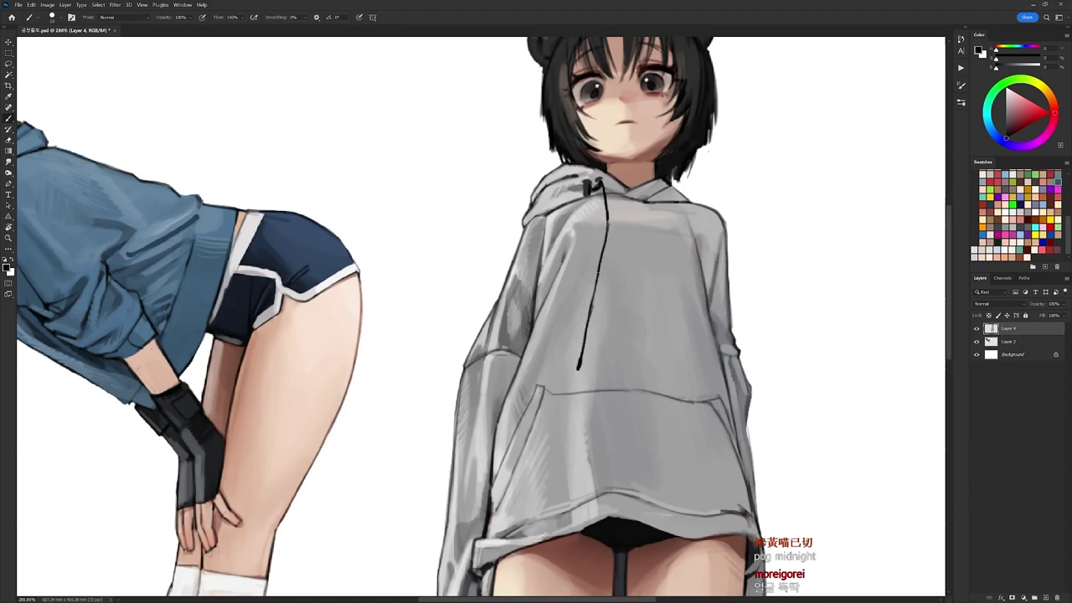
Paint a black eyelet on the right side of the hood opening and draw its long drawstring down over the pocket.
left_click_drag(696, 146, 637, 80)
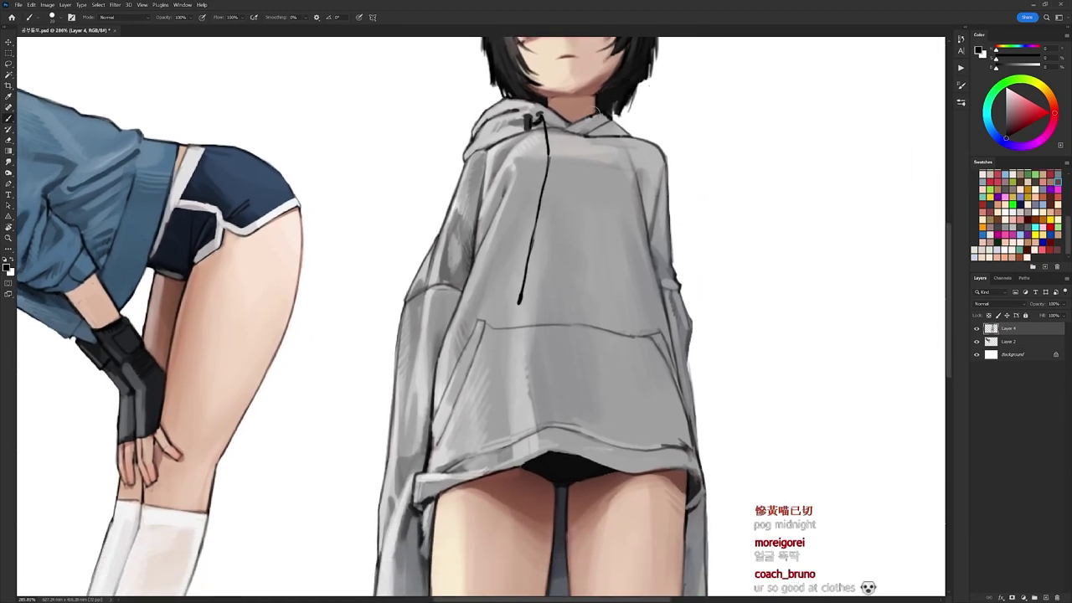
left_click_drag(591, 116, 606, 121)
left_click(534, 118, "alt")
left_click(595, 118, "alt")
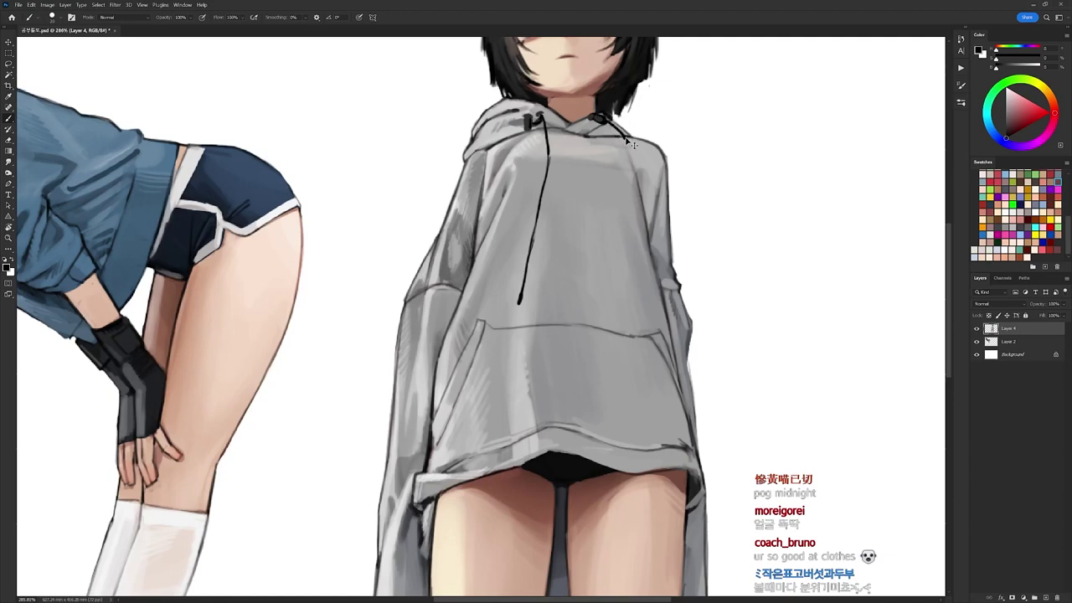
mouse_move(595, 115)
left_mouse_down()
mouse_move(644, 214)
mouse_move(640, 308)
left_mouse_up()
left_click_drag(642, 269, 645, 381)
Add small white tips to the ends of both hoodie drawstrings and refine the cords in black.
key("x")
key("x")
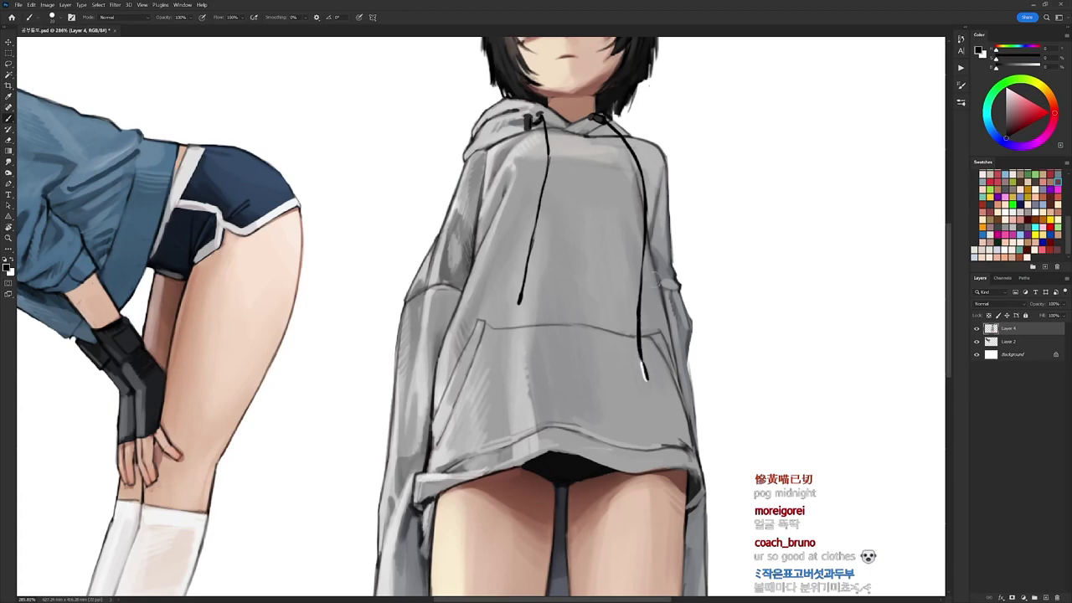
key("ctrl+0")
left_click_drag(673, 265, 685, 263)
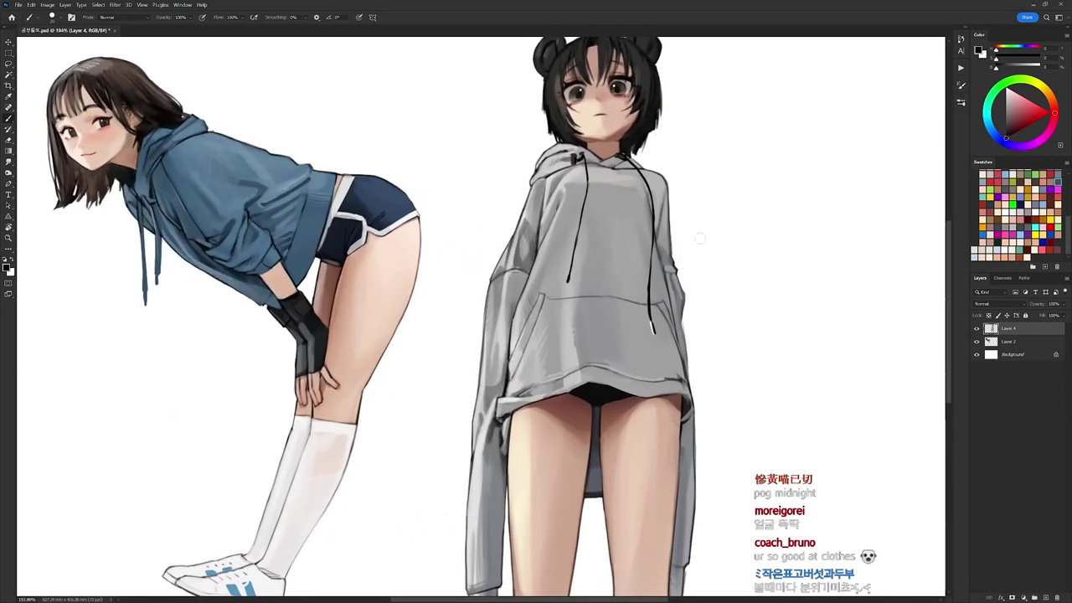
left_click(711, 235, "alt")
key("x")
right_click(607, 175)
double_click(648, 253)
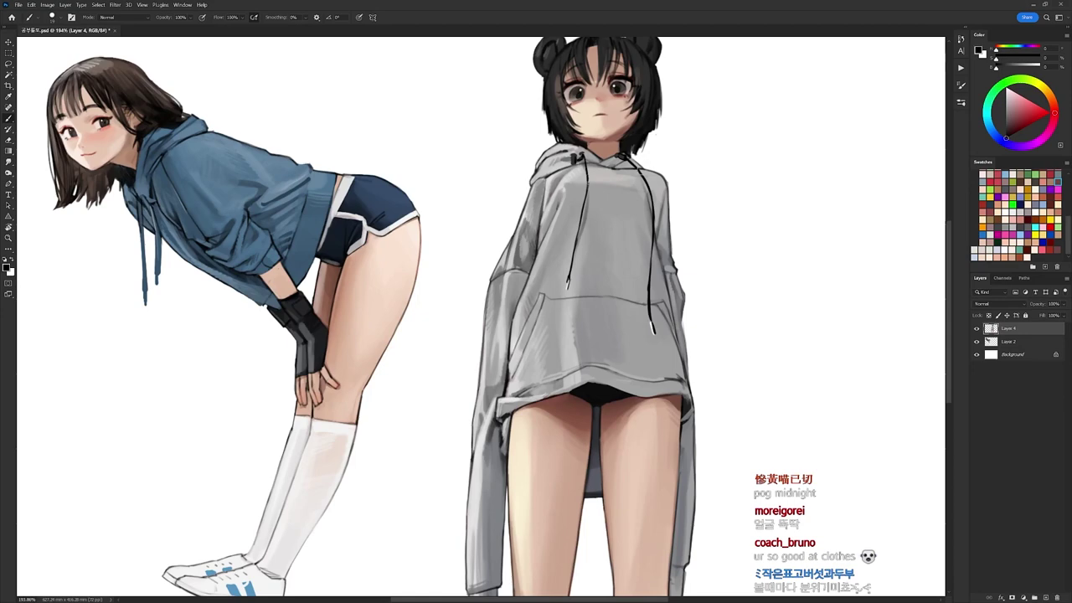
left_click_drag(650, 233, 645, 301)
scroll(650, 248, "down", 3)
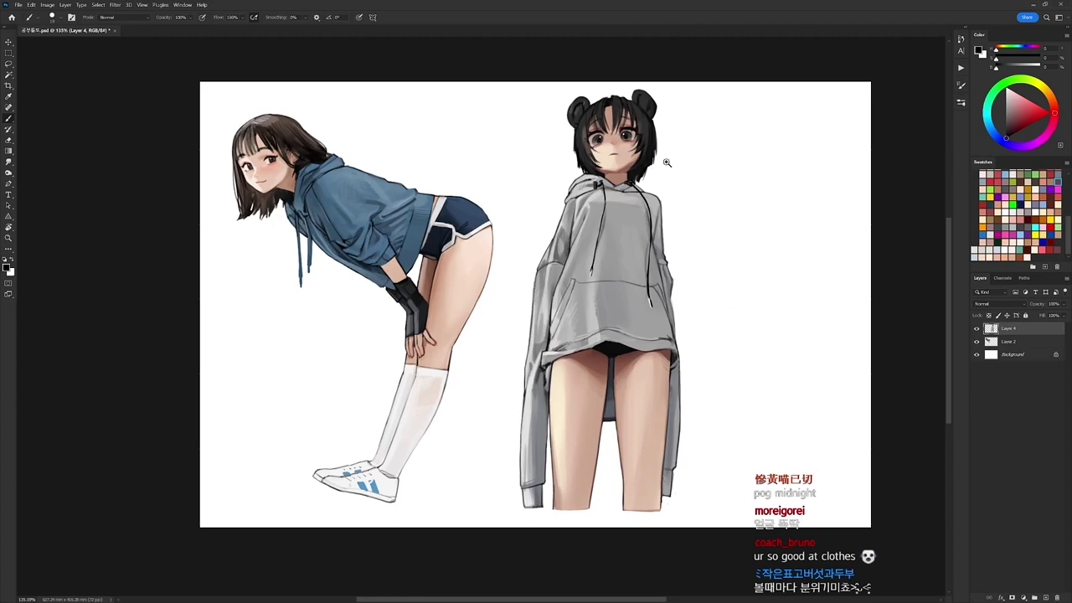
scroll(645, 100, "up", 3)
right_click(662, 109)
left_click(738, 187)
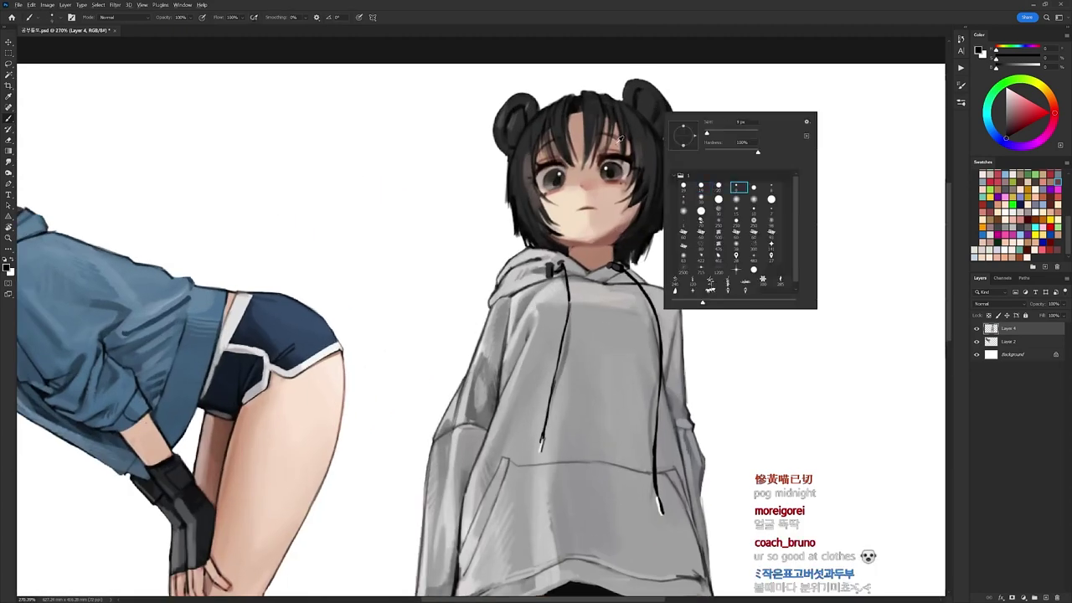
key("Return")
scroll(632, 147, "down", 3)
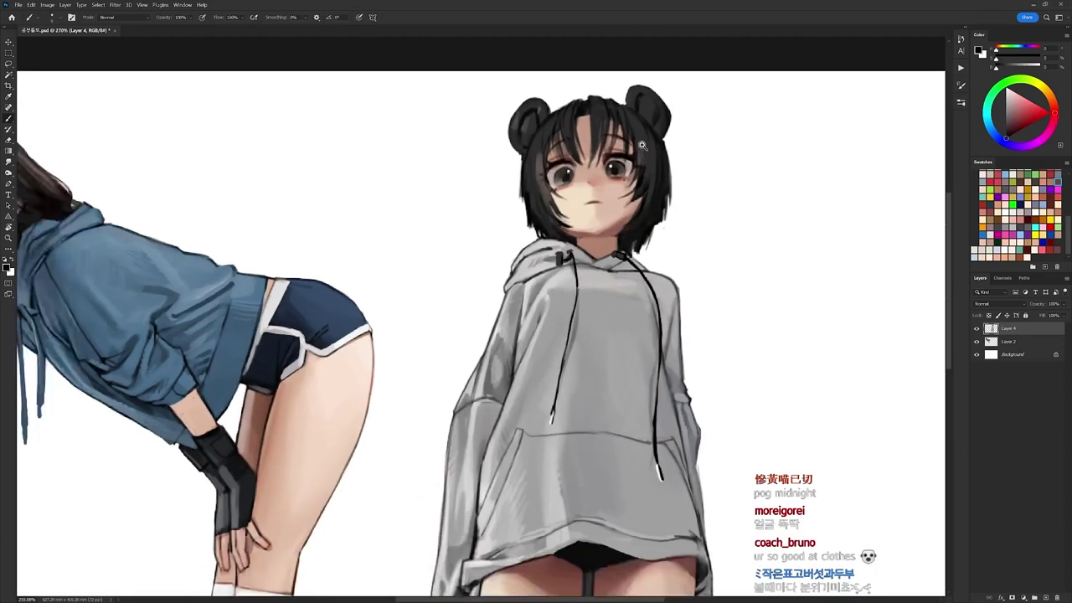
scroll(556, 333, "up", 2)
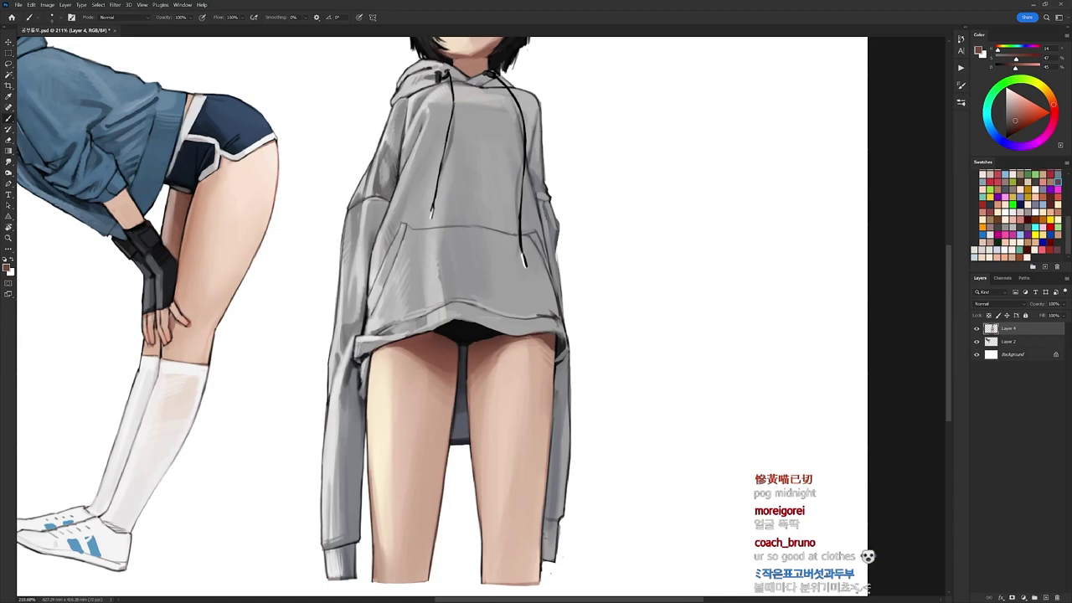
Rotate the canvas view, reinforce the dark edge along the hoodie's hem in sampled black with the 19 px brush, and straighten the view.
key("r")
mouse_move(683, 258)
left_mouse_down()
mouse_move(634, 170)
mouse_move(488, 124)
left_mouse_up()
right_click(559, 323)
left_click(608, 335)
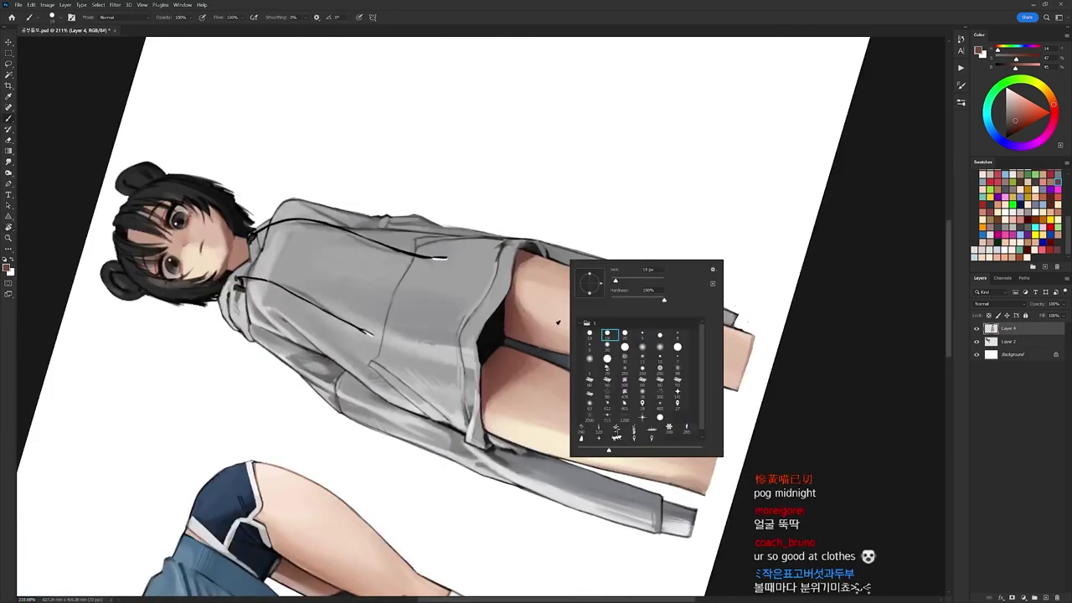
left_click(493, 337, "alt")
left_click_drag(478, 351, 533, 240)
scroll(558, 234, "down", 3)
key("r")
left_click_drag(672, 266, 677, 503)
left_click_drag(765, 345, 764, 422)
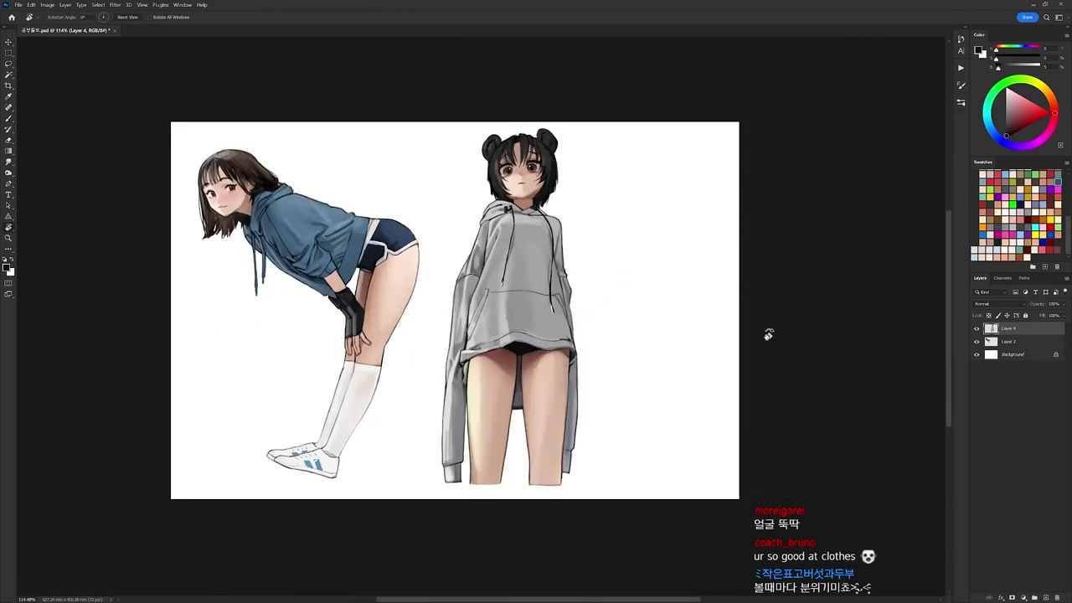
Shade the chest and front of the hoodie with strokes of sampled light and mid greys.
scroll(502, 259, "up", 2)
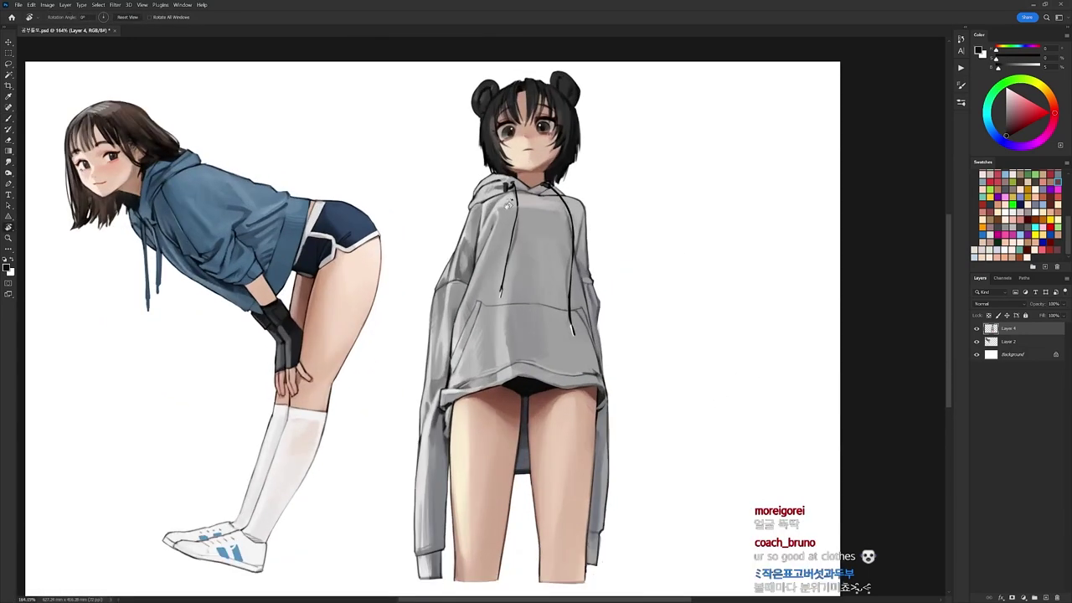
key("b")
left_click(505, 352, "alt")
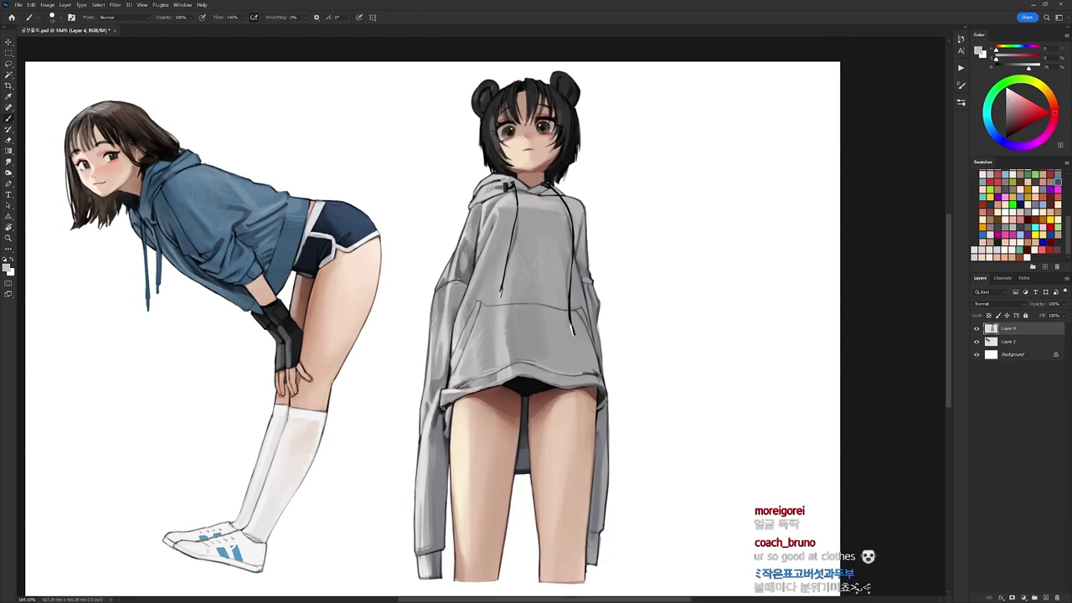
left_click_drag(568, 213, 547, 213)
left_click_drag(663, 199, 594, 164)
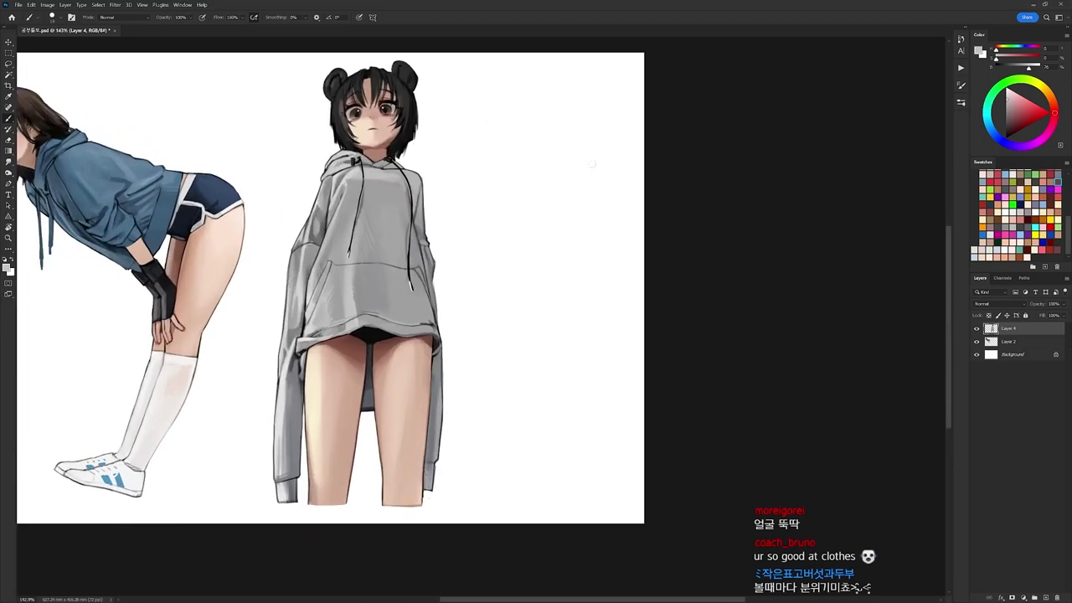
key("d")
left_click(376, 251, "alt")
Extend the canvas a little on the right-hand side with the Crop tool.
key("c")
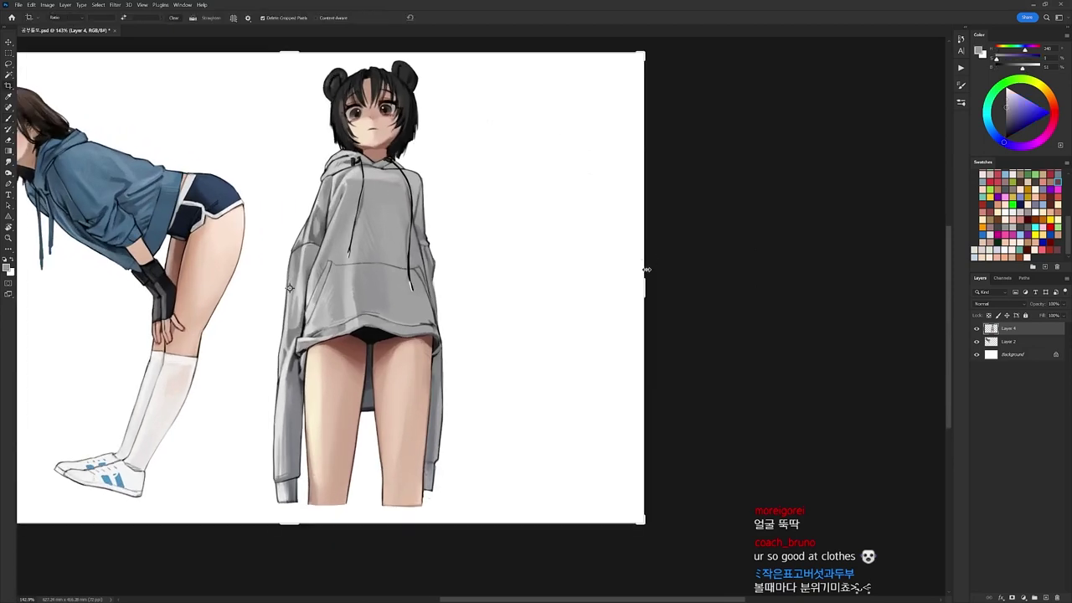
left_click_drag(646, 286, 686, 284)
key("Return")
scroll(603, 340, "down", 2)
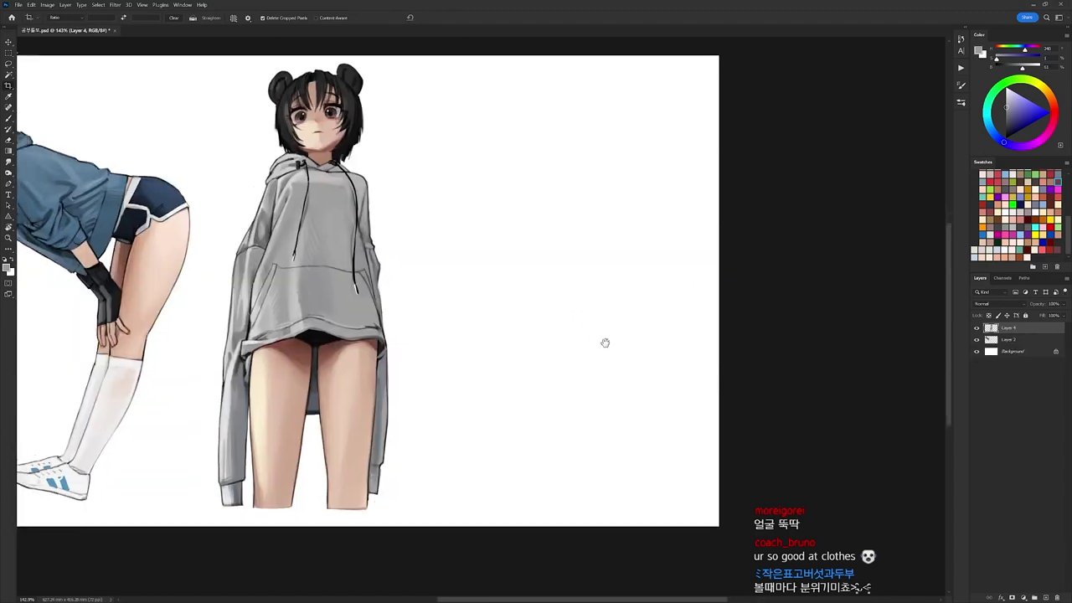
scroll(460, 206, "up", 3)
key("m")
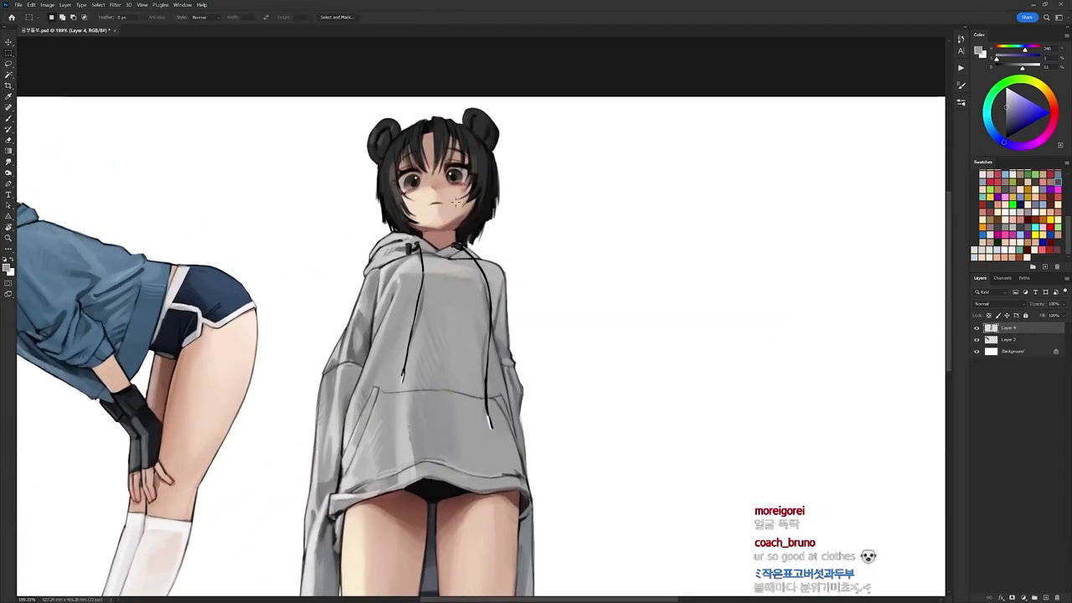
left_click_drag(389, 159, 431, 199)
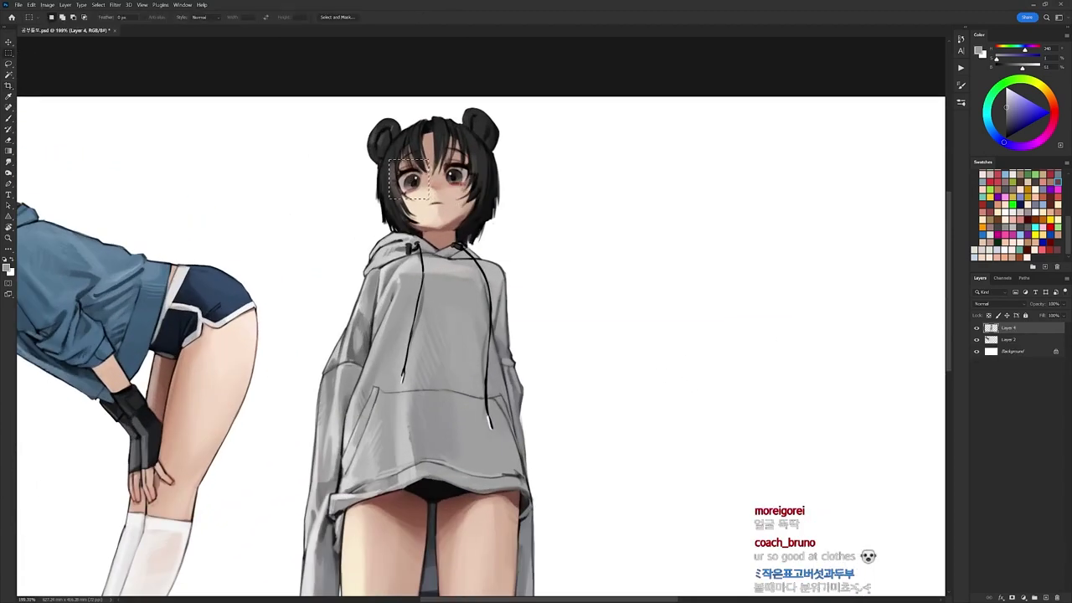
left_click(115, 4)
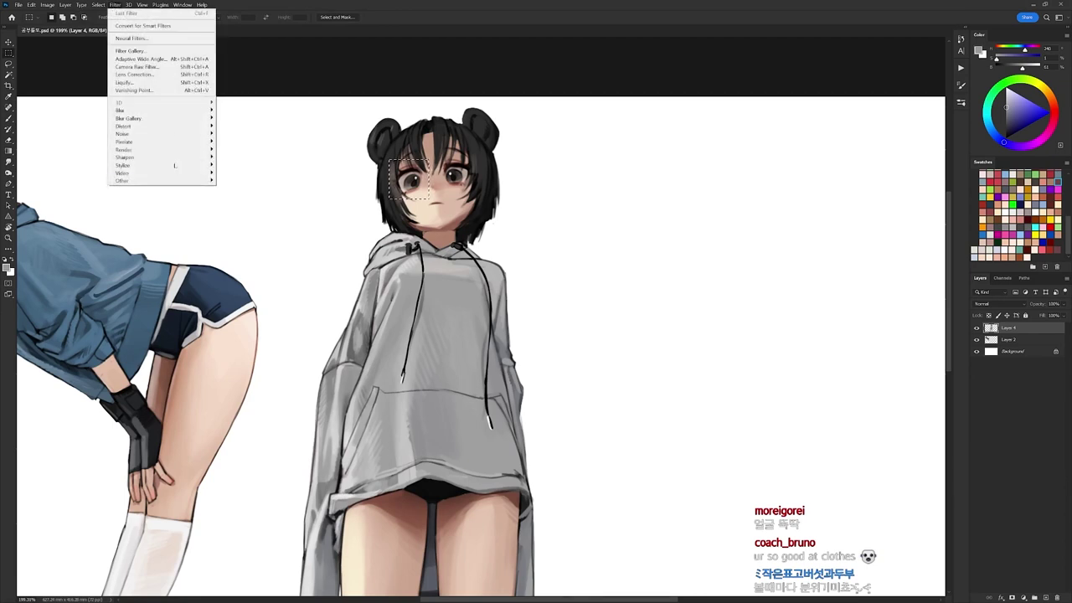
mouse_move(160, 127)
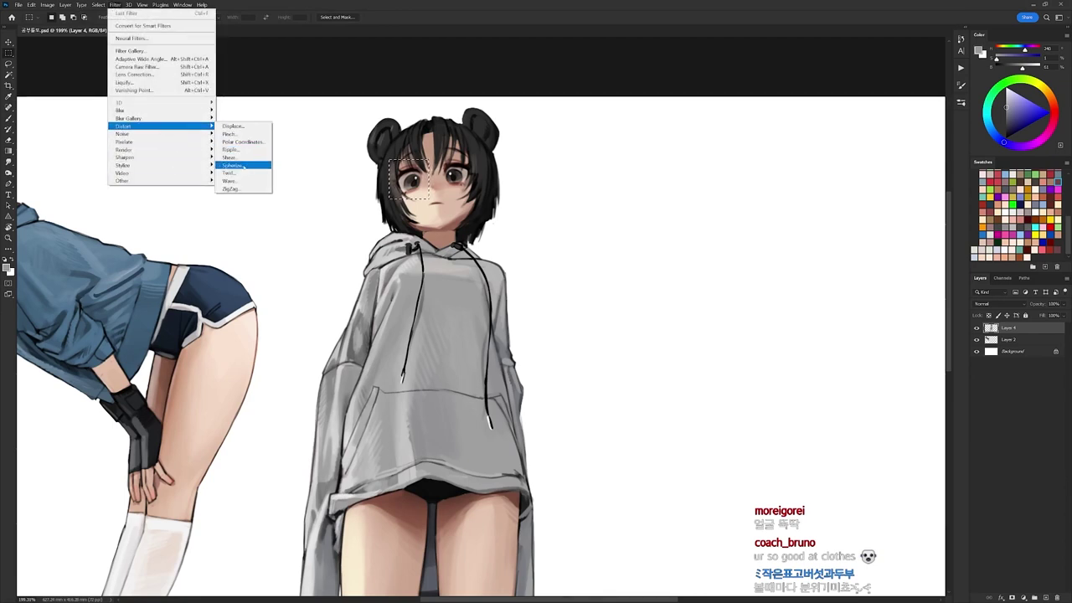
left_click(240, 165)
left_click_drag(708, 356, 701, 353)
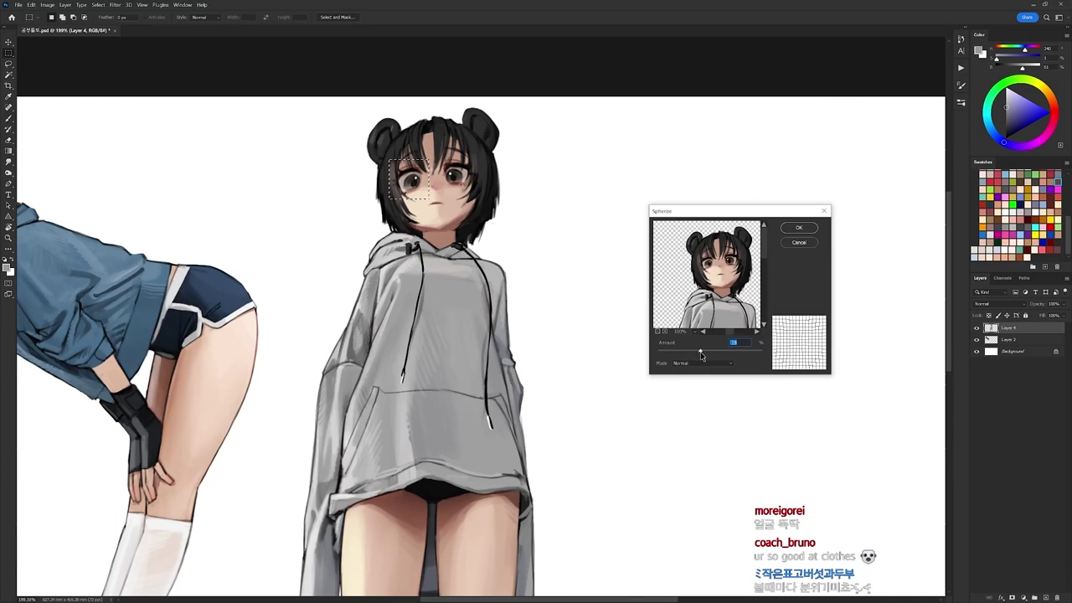
left_click(799, 243)
key("q")
left_click_drag(421, 195, 465, 188)
key("q")
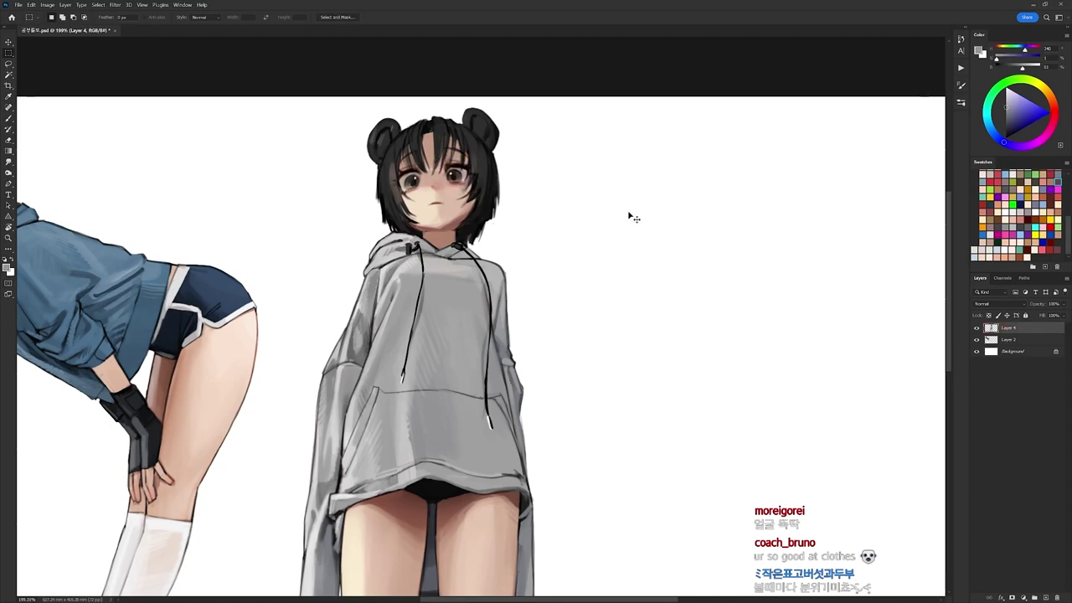
Extend the canvas much further on the right-hand side with the Crop tool to make room beside the hoodie character.
scroll(609, 212, "down", 5)
key("c")
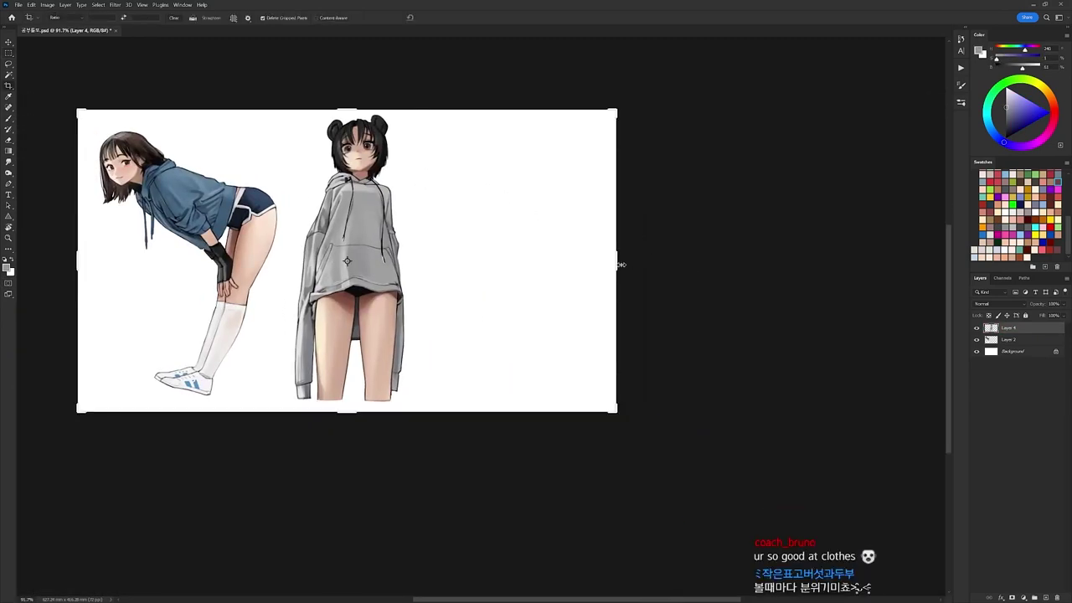
left_click_drag(620, 264, 698, 261)
key("Return")
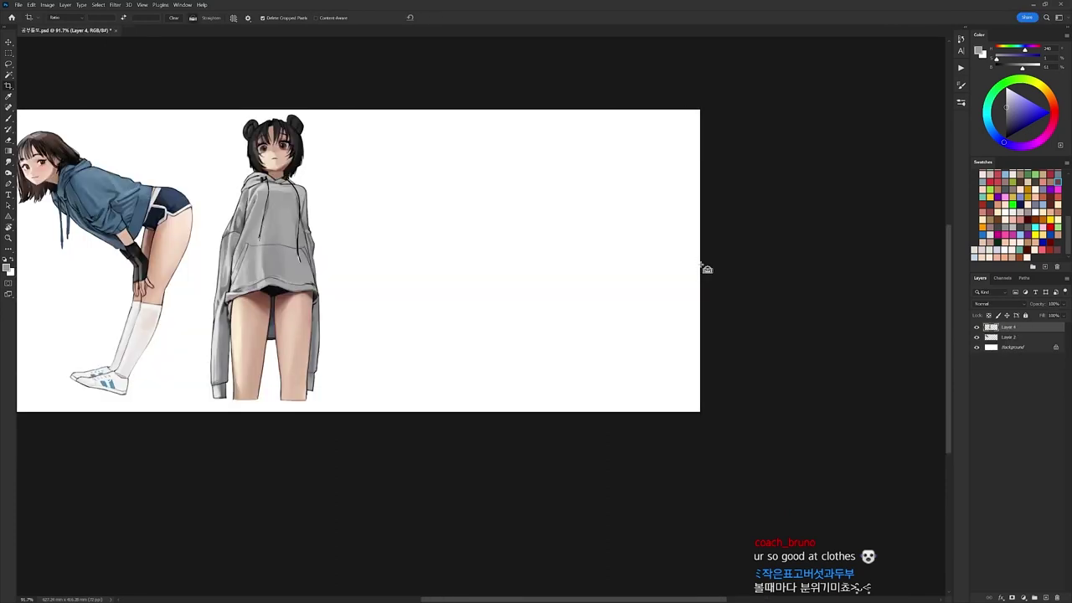
Retouch the eyelids and hair strands around the hoodie character's eyes with sampled skin tones and black.
scroll(291, 150, "up", 2)
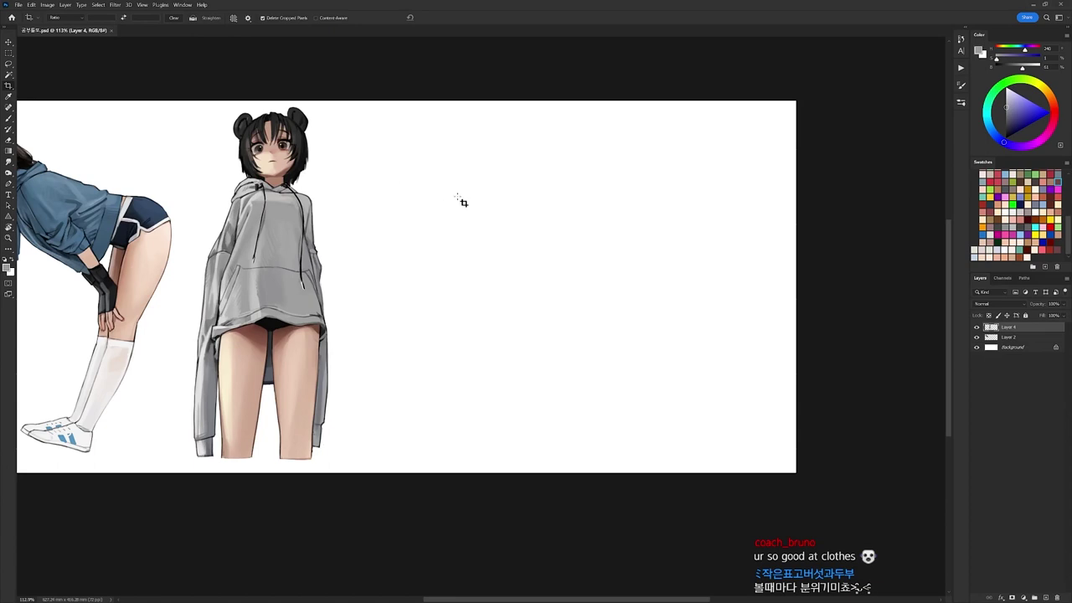
scroll(271, 142, "up", 6)
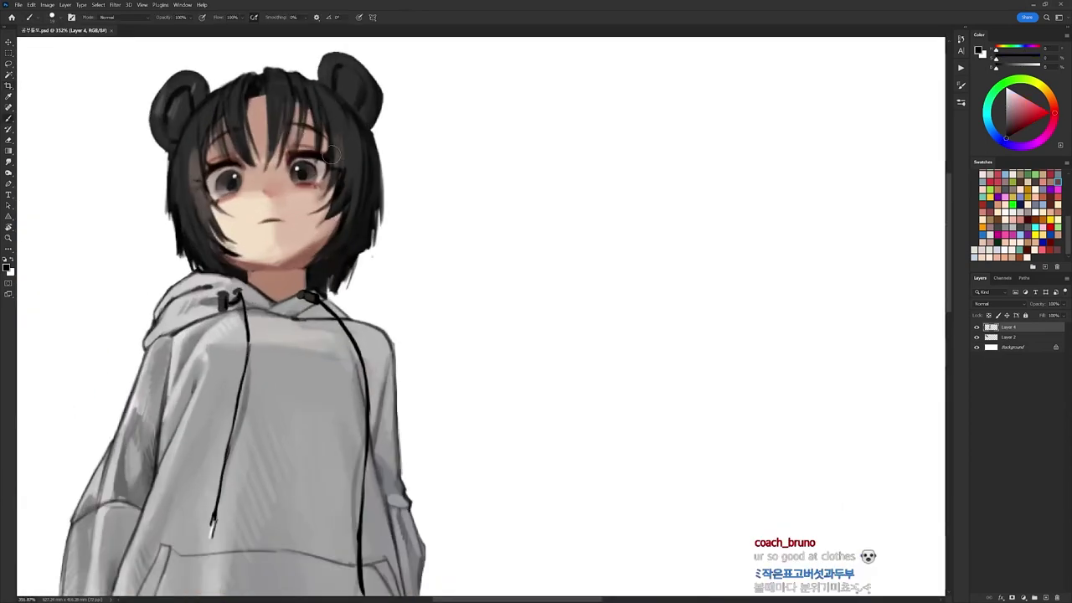
key("b")
right_click(309, 161)
left_click(281, 160, "alt")
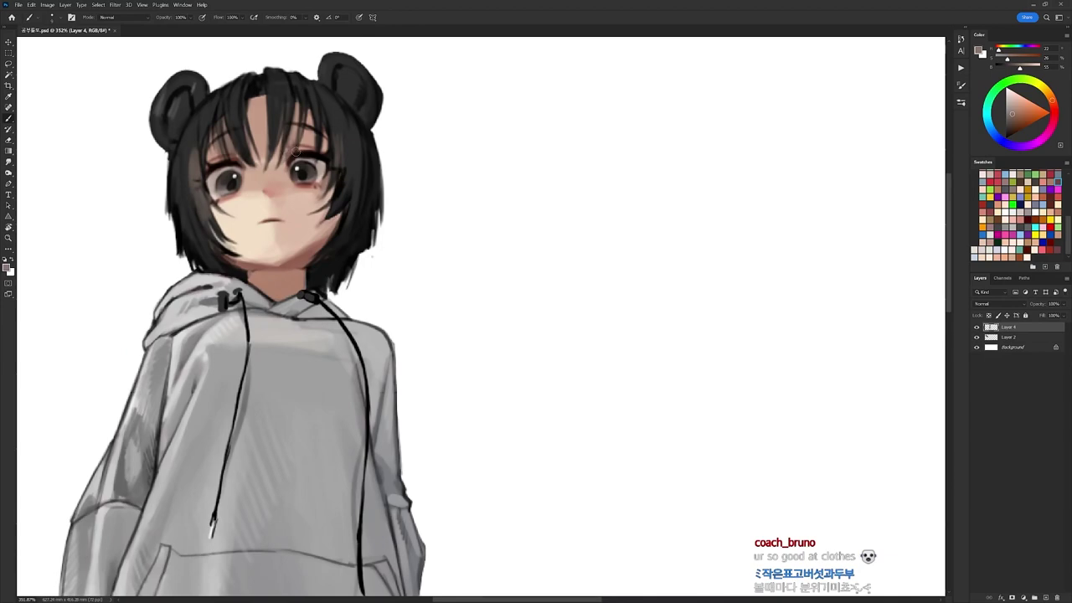
key("d")
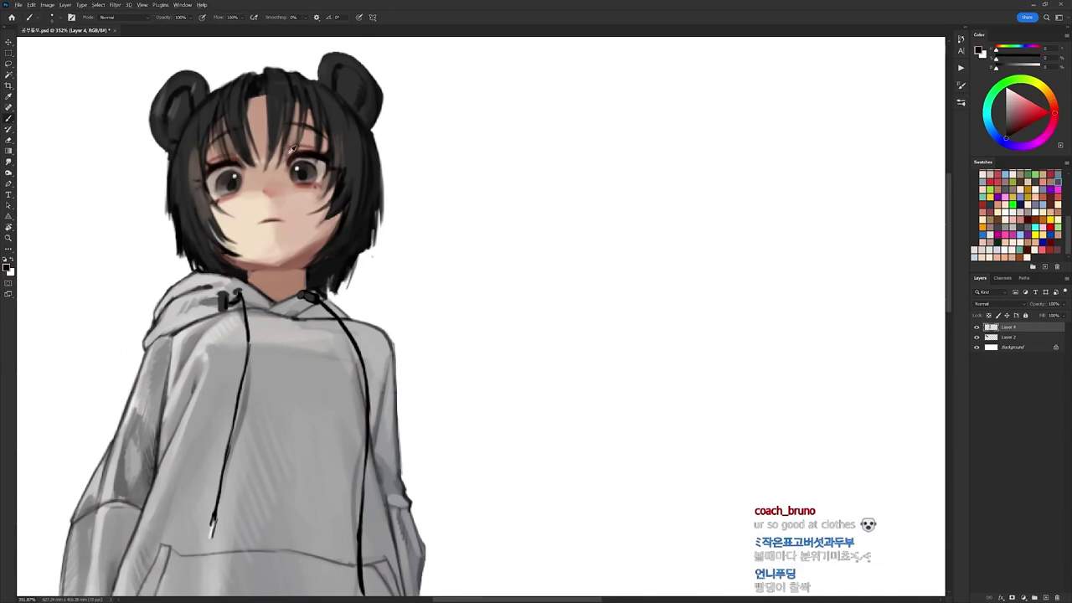
left_click(287, 156, "alt")
key("d")
left_click_drag(334, 136, 239, 138)
scroll(340, 131, "up", 3)
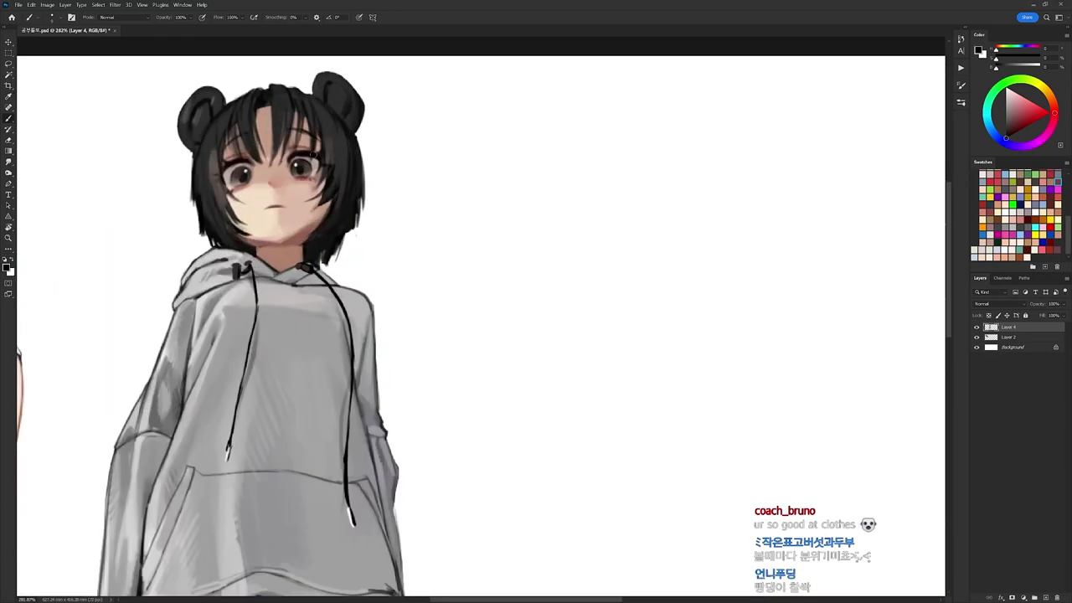
scroll(359, 155, "down", 2)
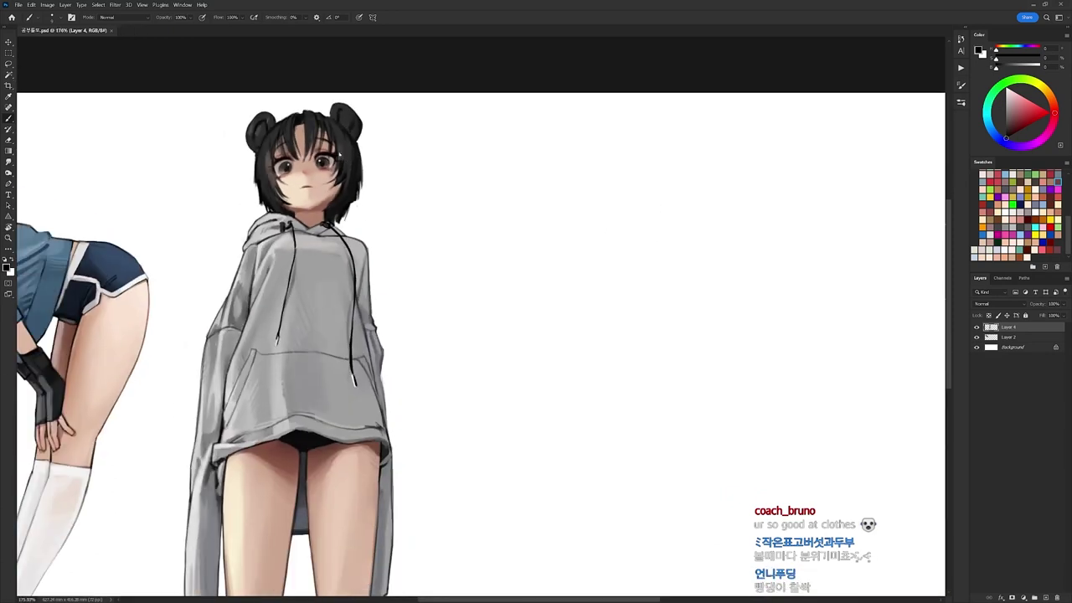
left_click_drag(810, 436, 779, 396)
scroll(793, 403, "right", 4)
scroll(792, 391, "down", 1)
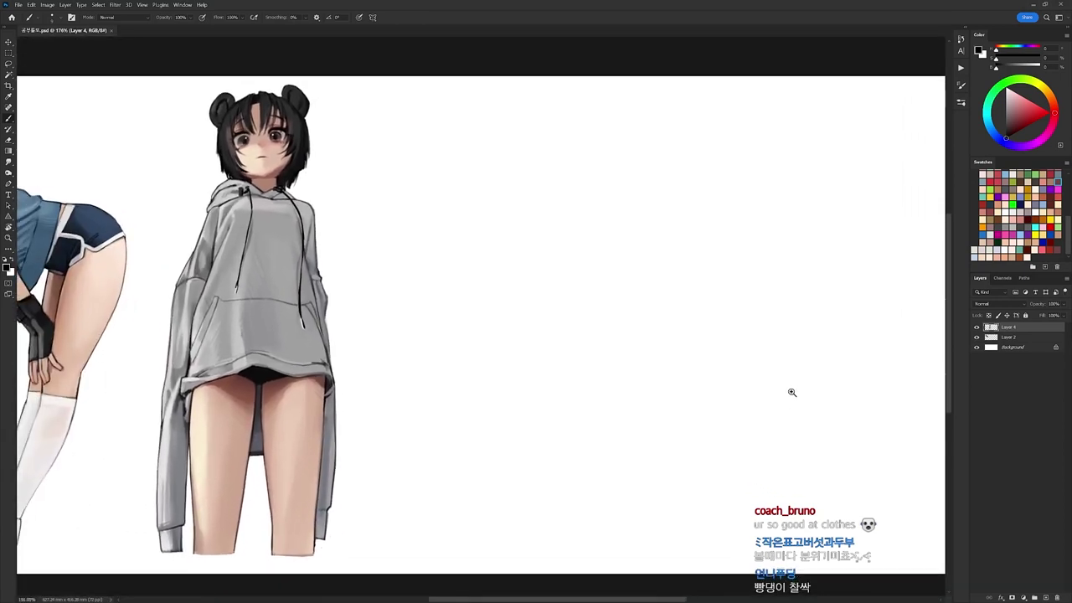